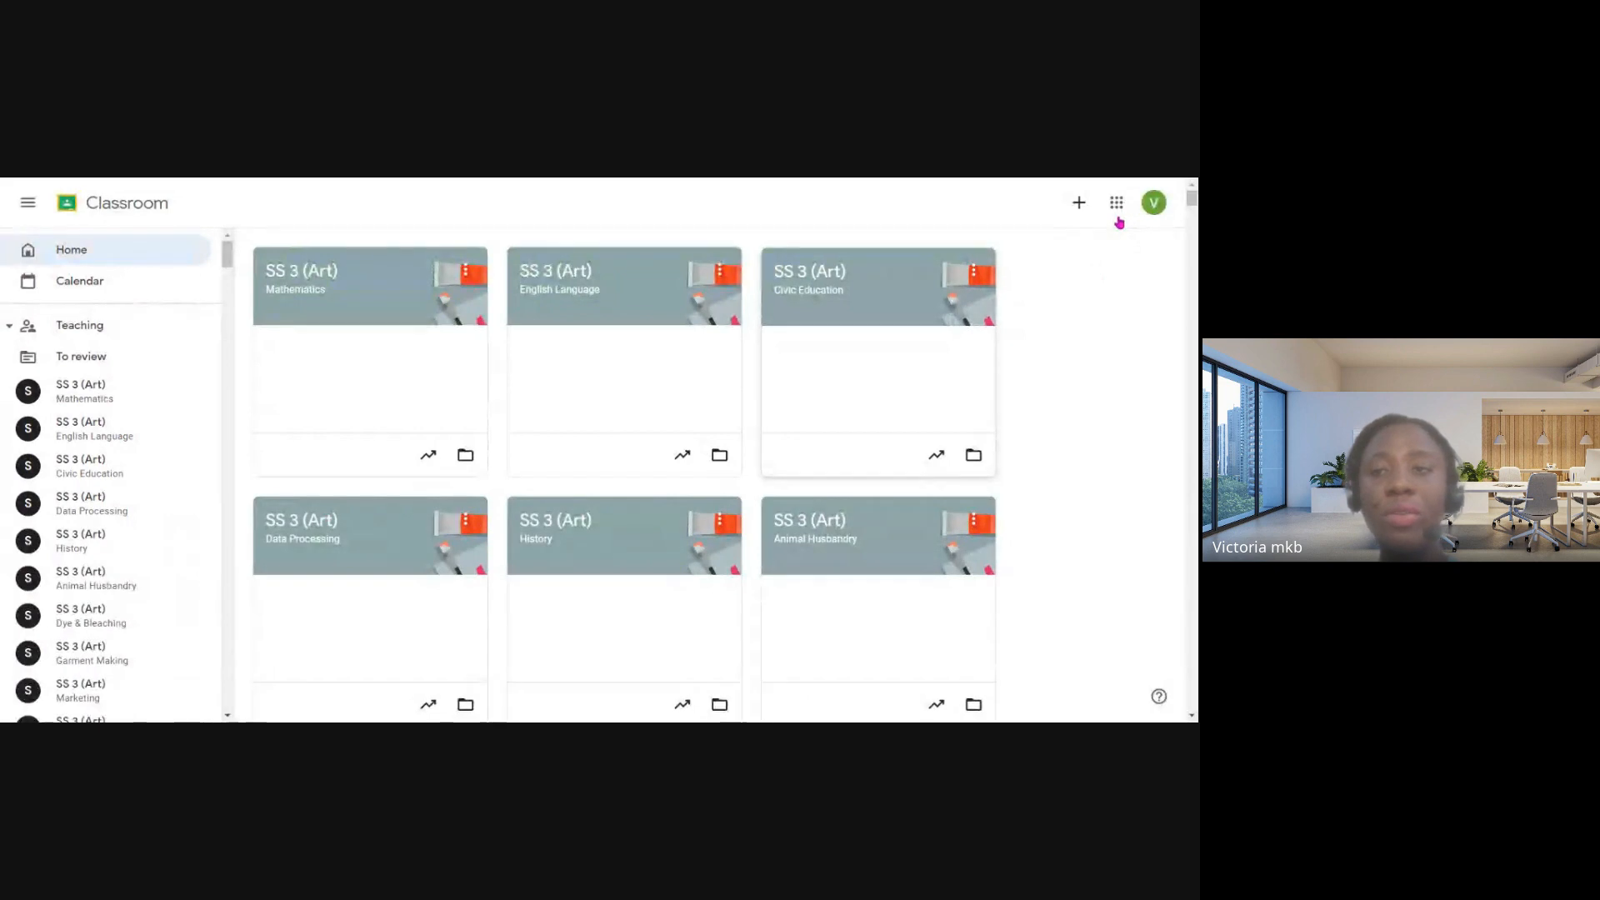
- Look over the Google apps available in the app launcher, including Classroom, and close the launcher
left_click(1118, 211)
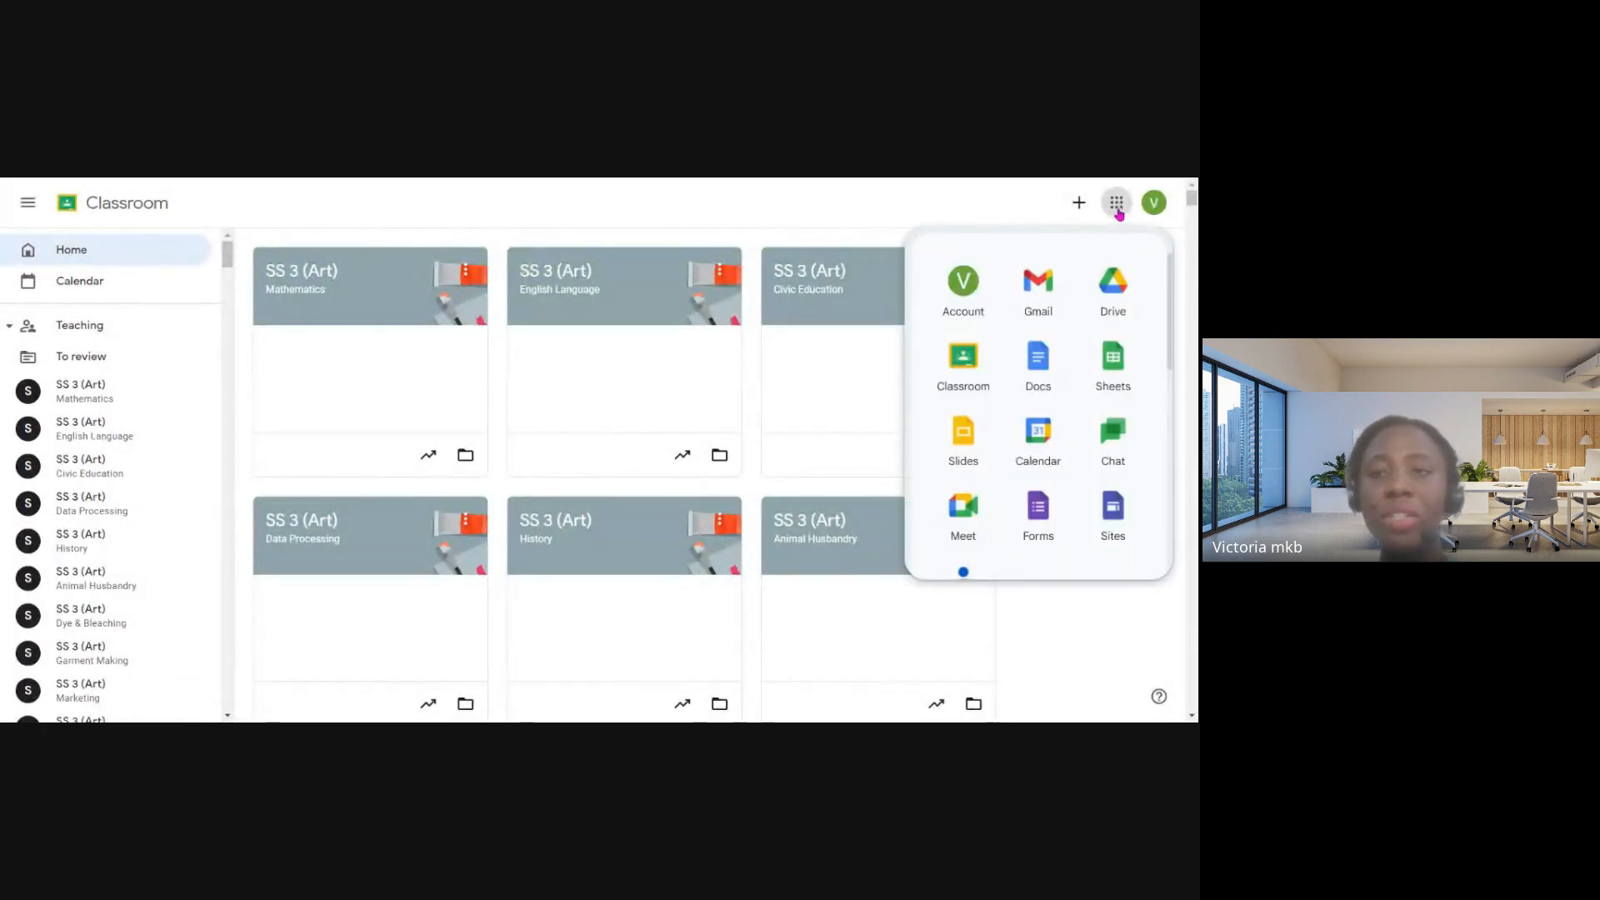
scroll(1028, 321, "down", 1)
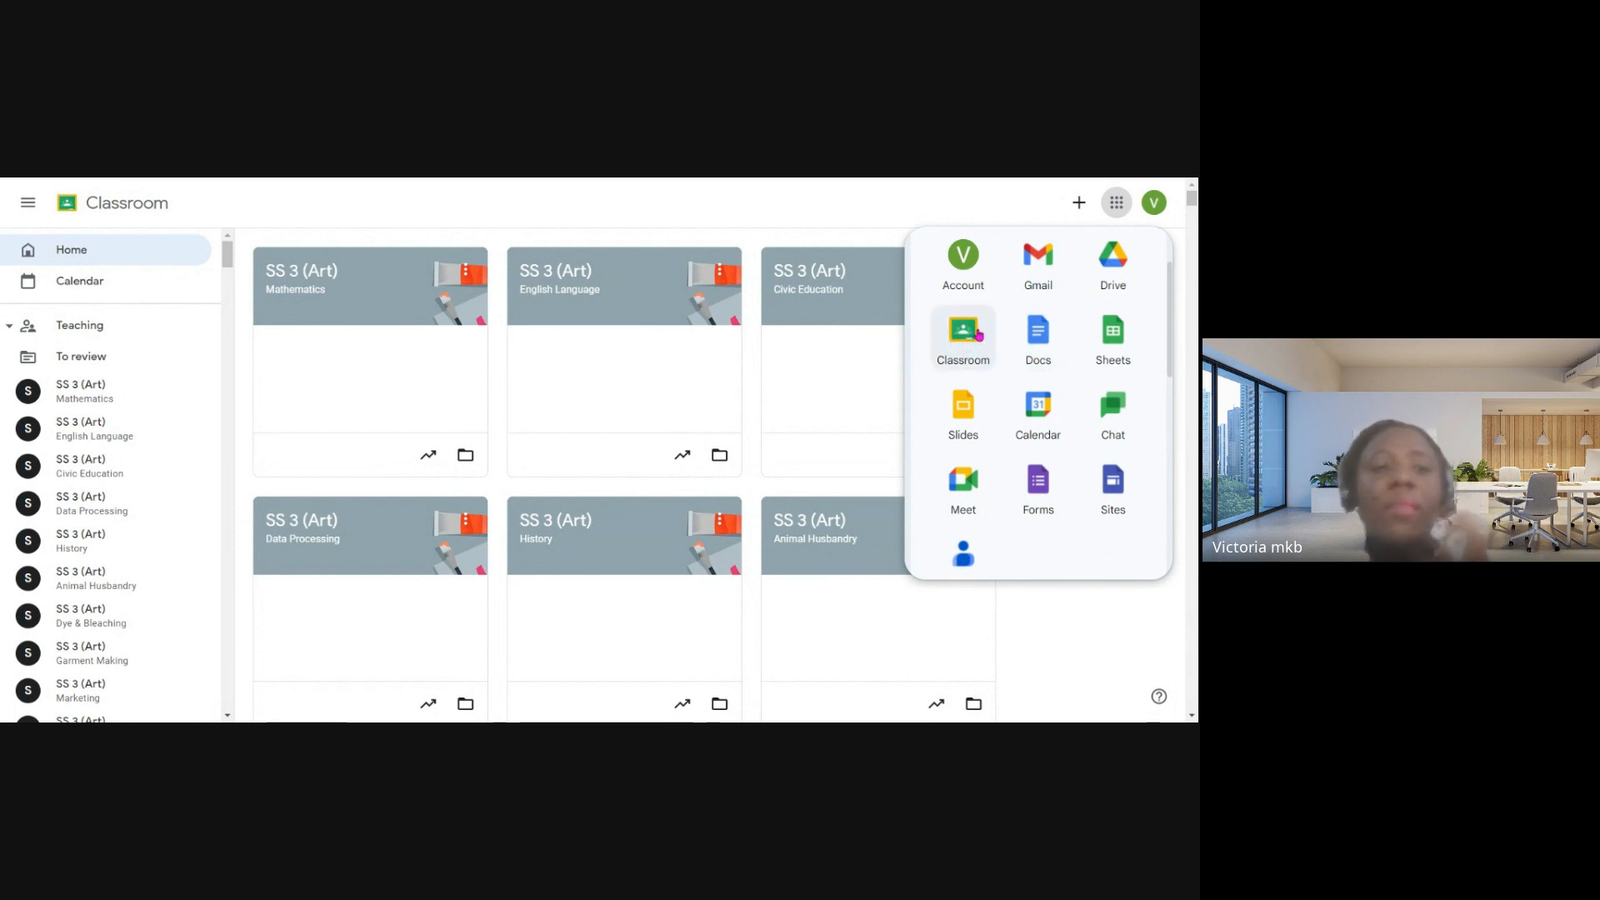
left_click(914, 212)
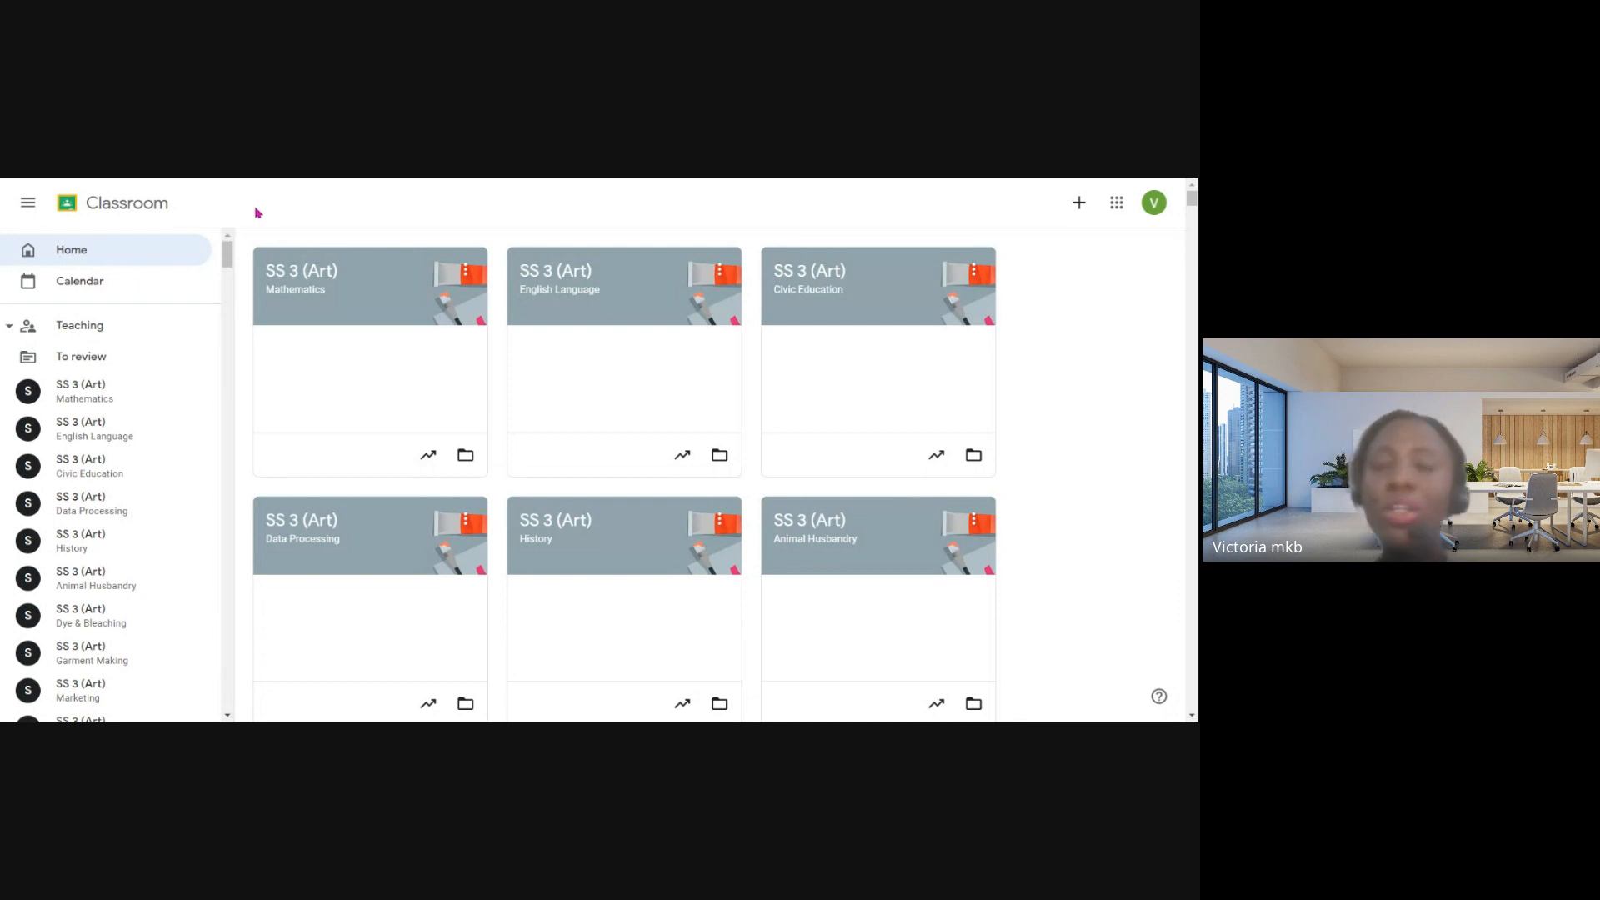
- View the Classroom calendar for all classes and look through the list of classes being taught
left_click(74, 250)
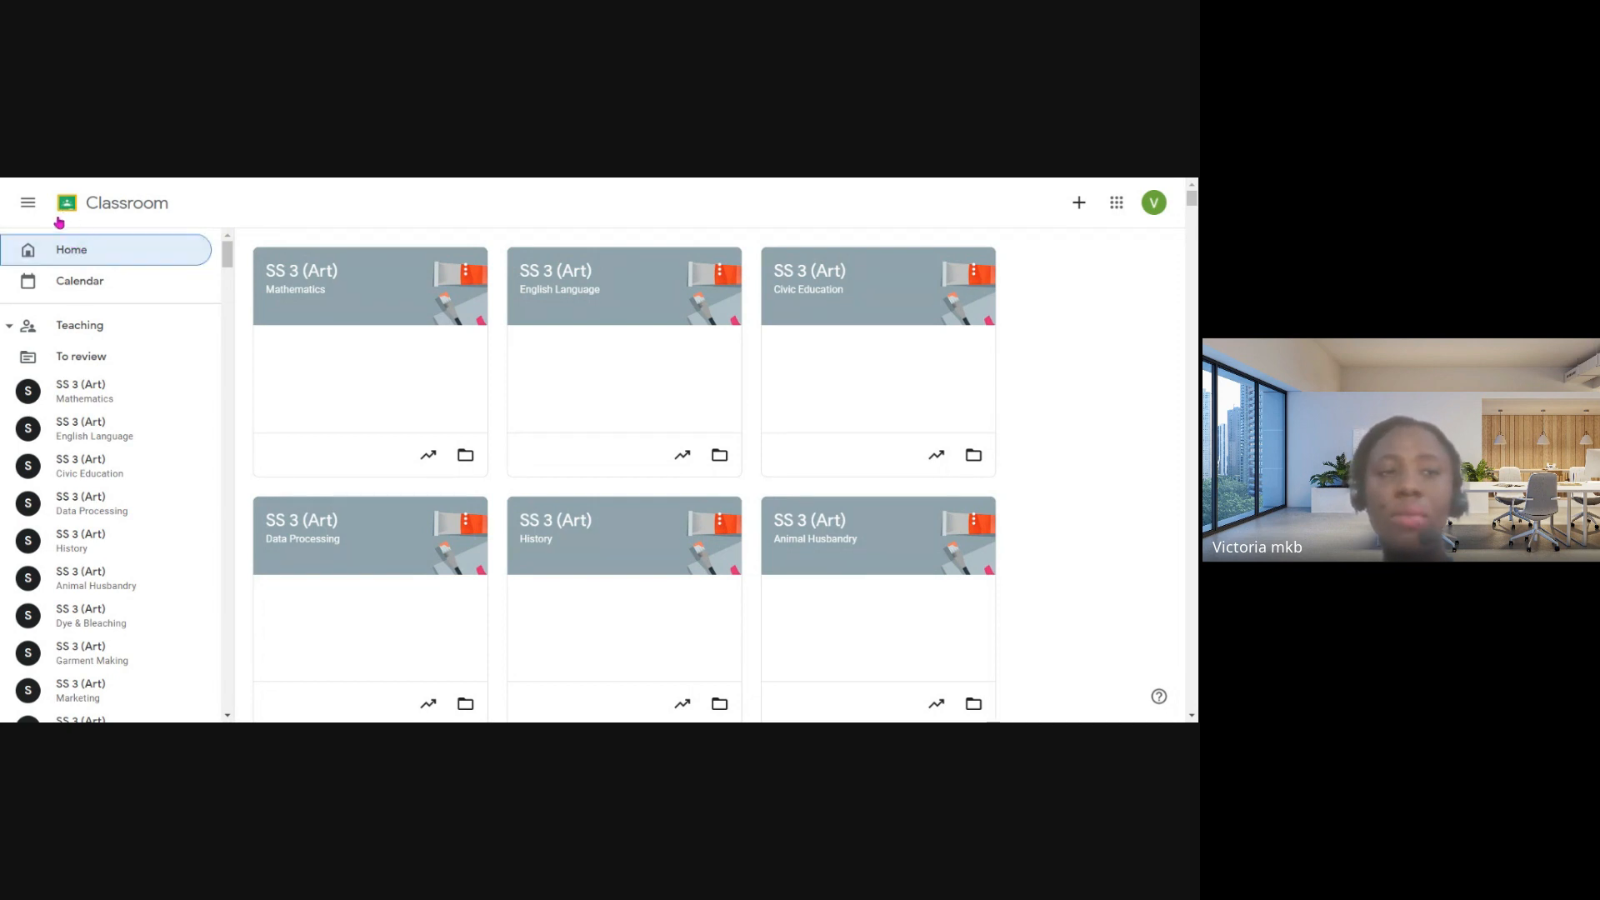
left_click(85, 286)
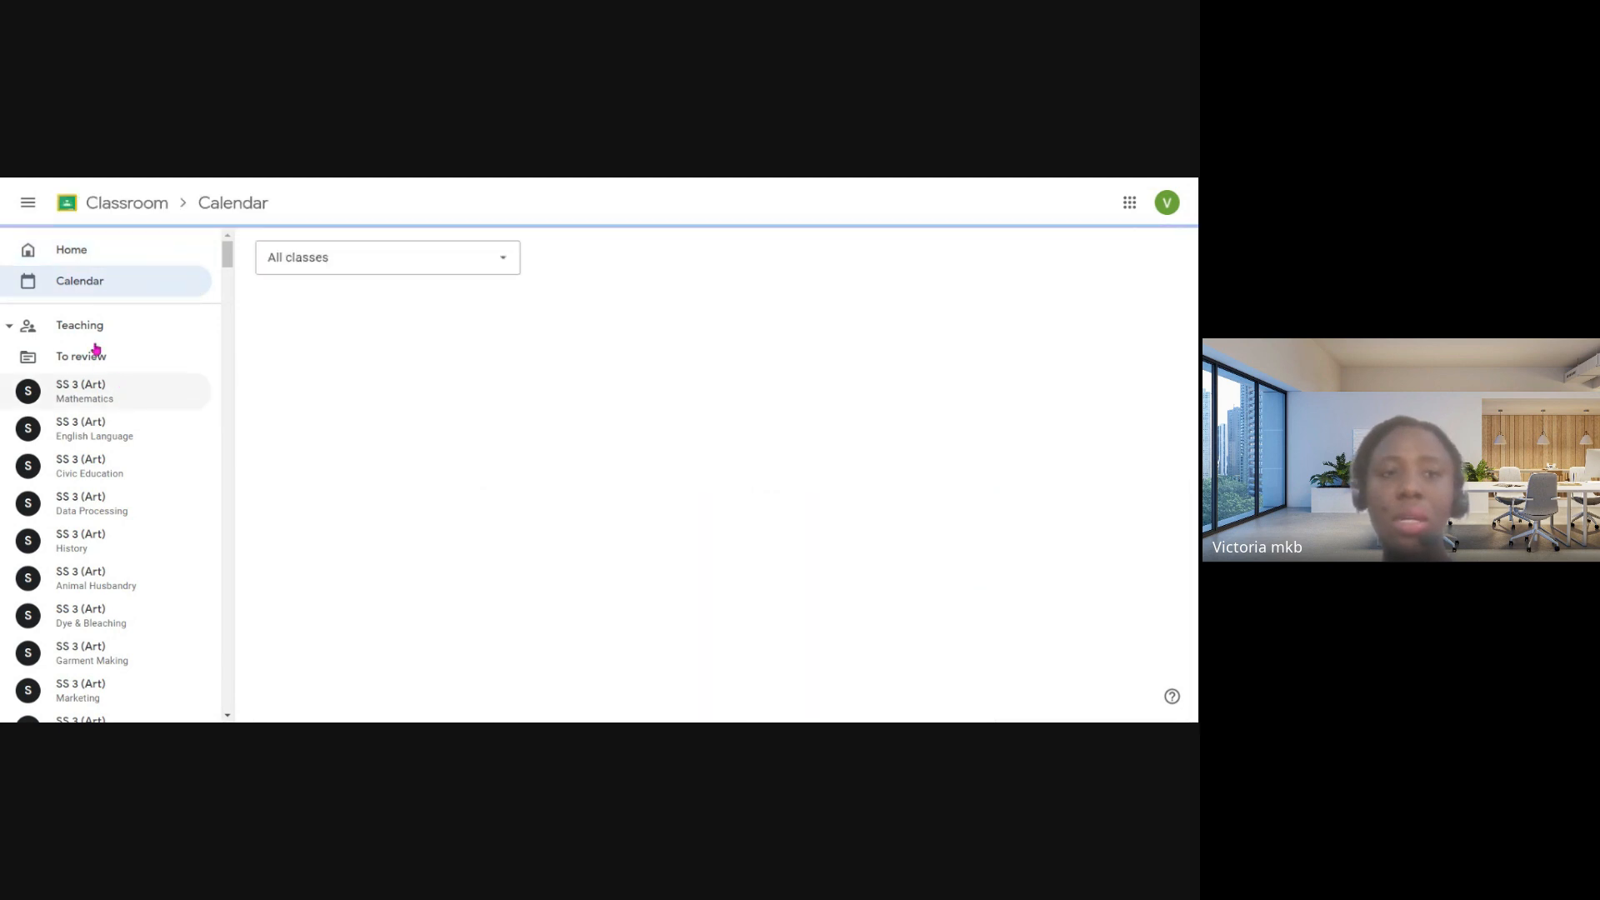
scroll(118, 373, "down", 4)
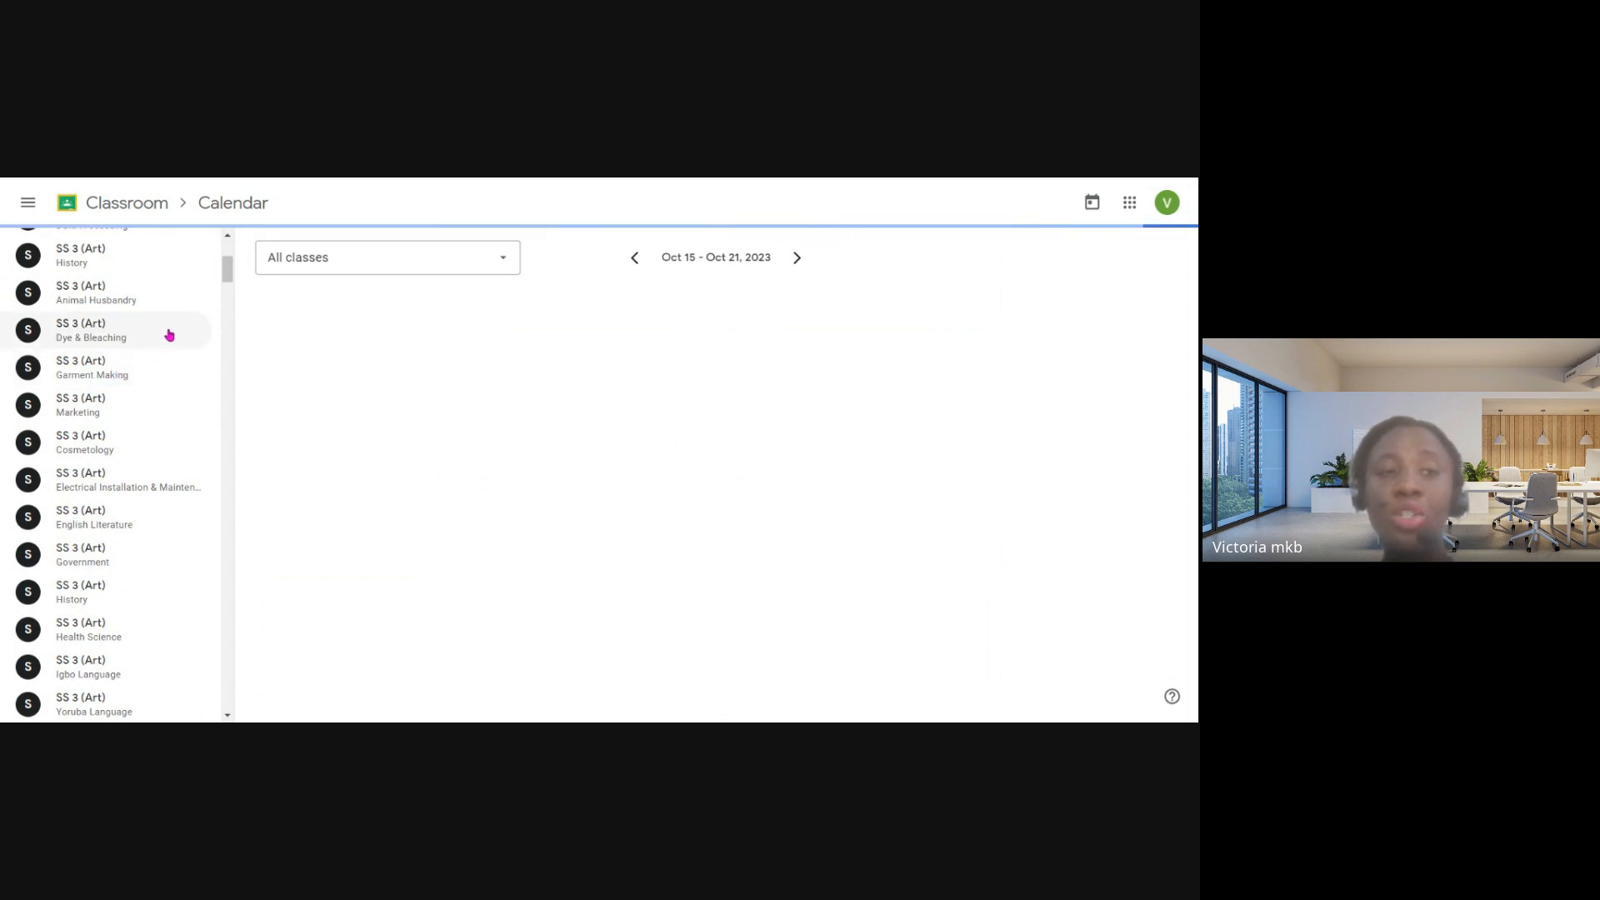
scroll(169, 334, "up", 4)
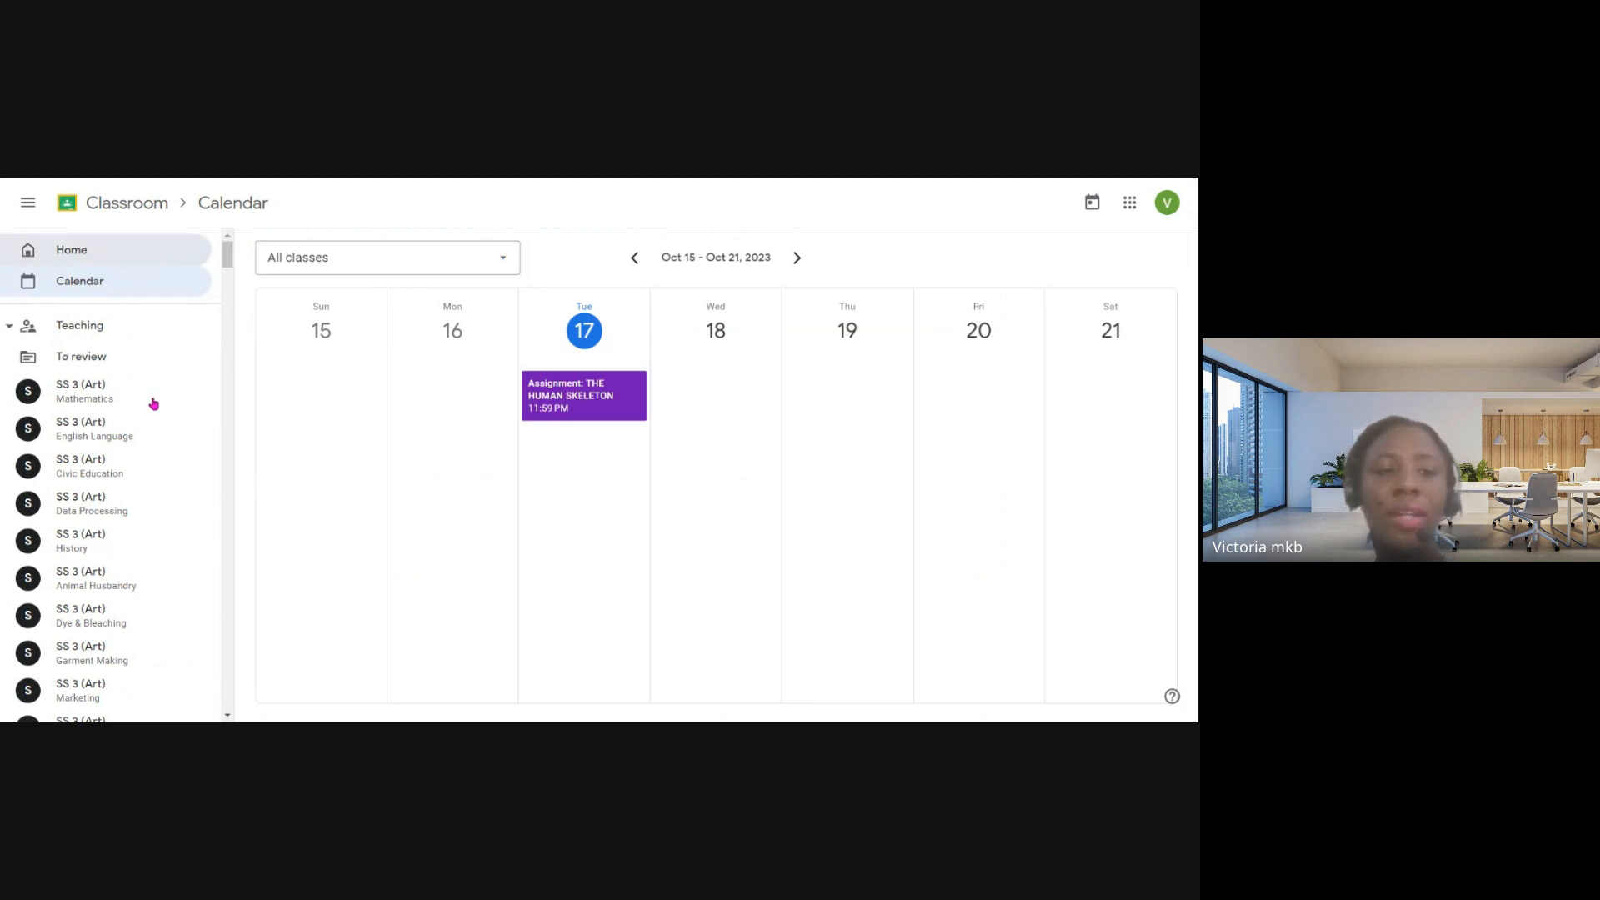
- Look through the SS 3 (Art) subject class cards on the Classroom home page and return to the first ones
scroll(904, 322, "down", 1)
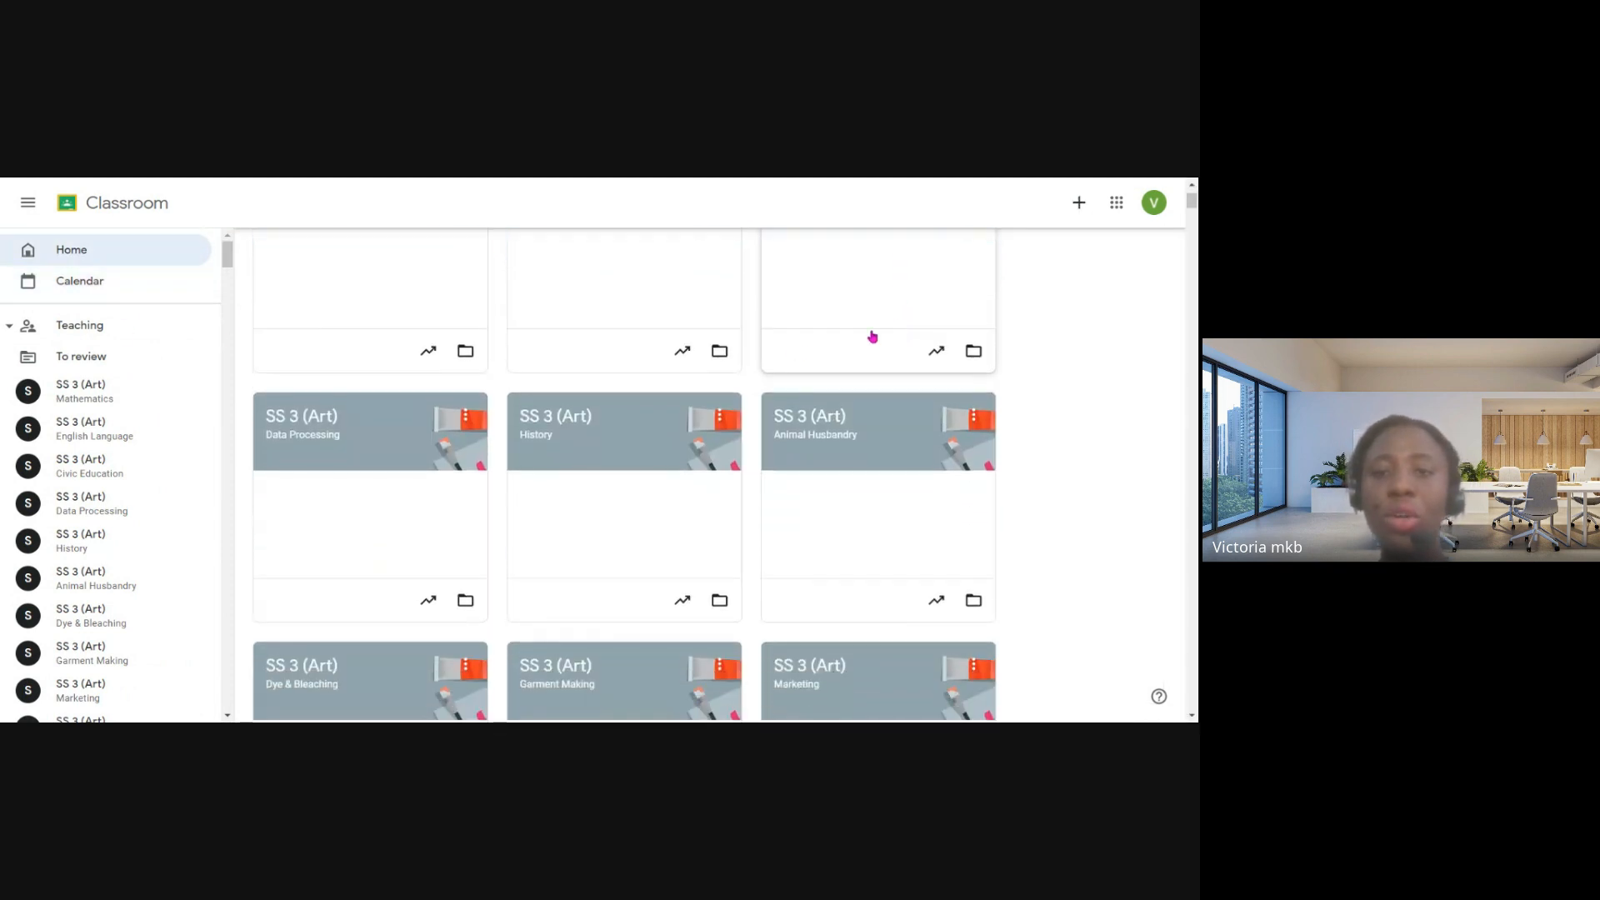
scroll(847, 417, "down", 2)
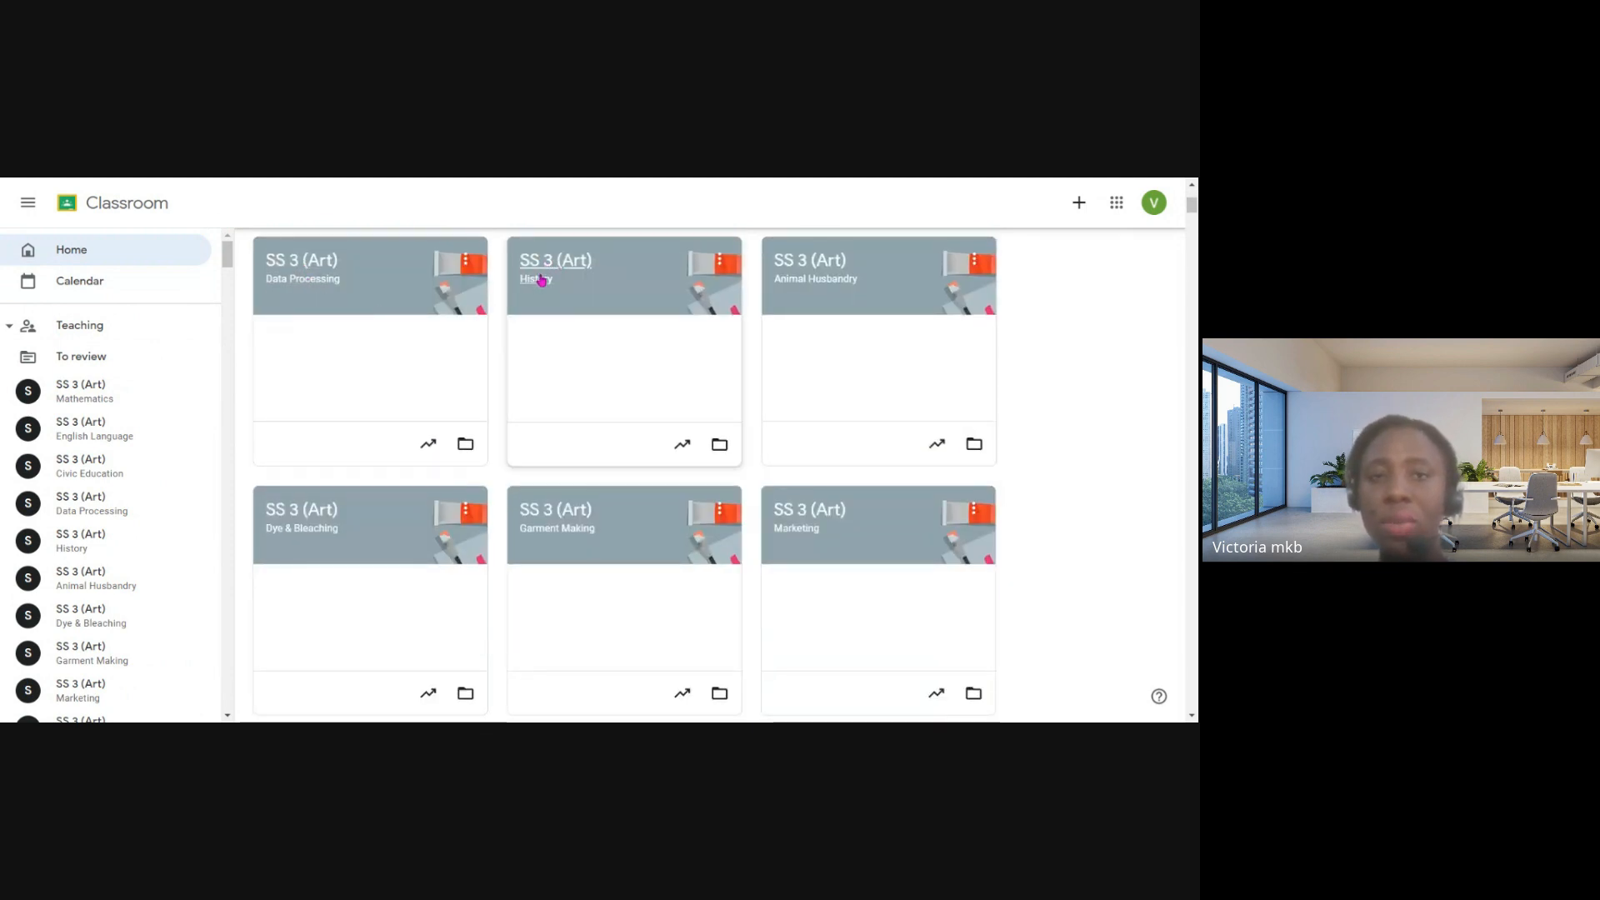
scroll(827, 285, "down", 5)
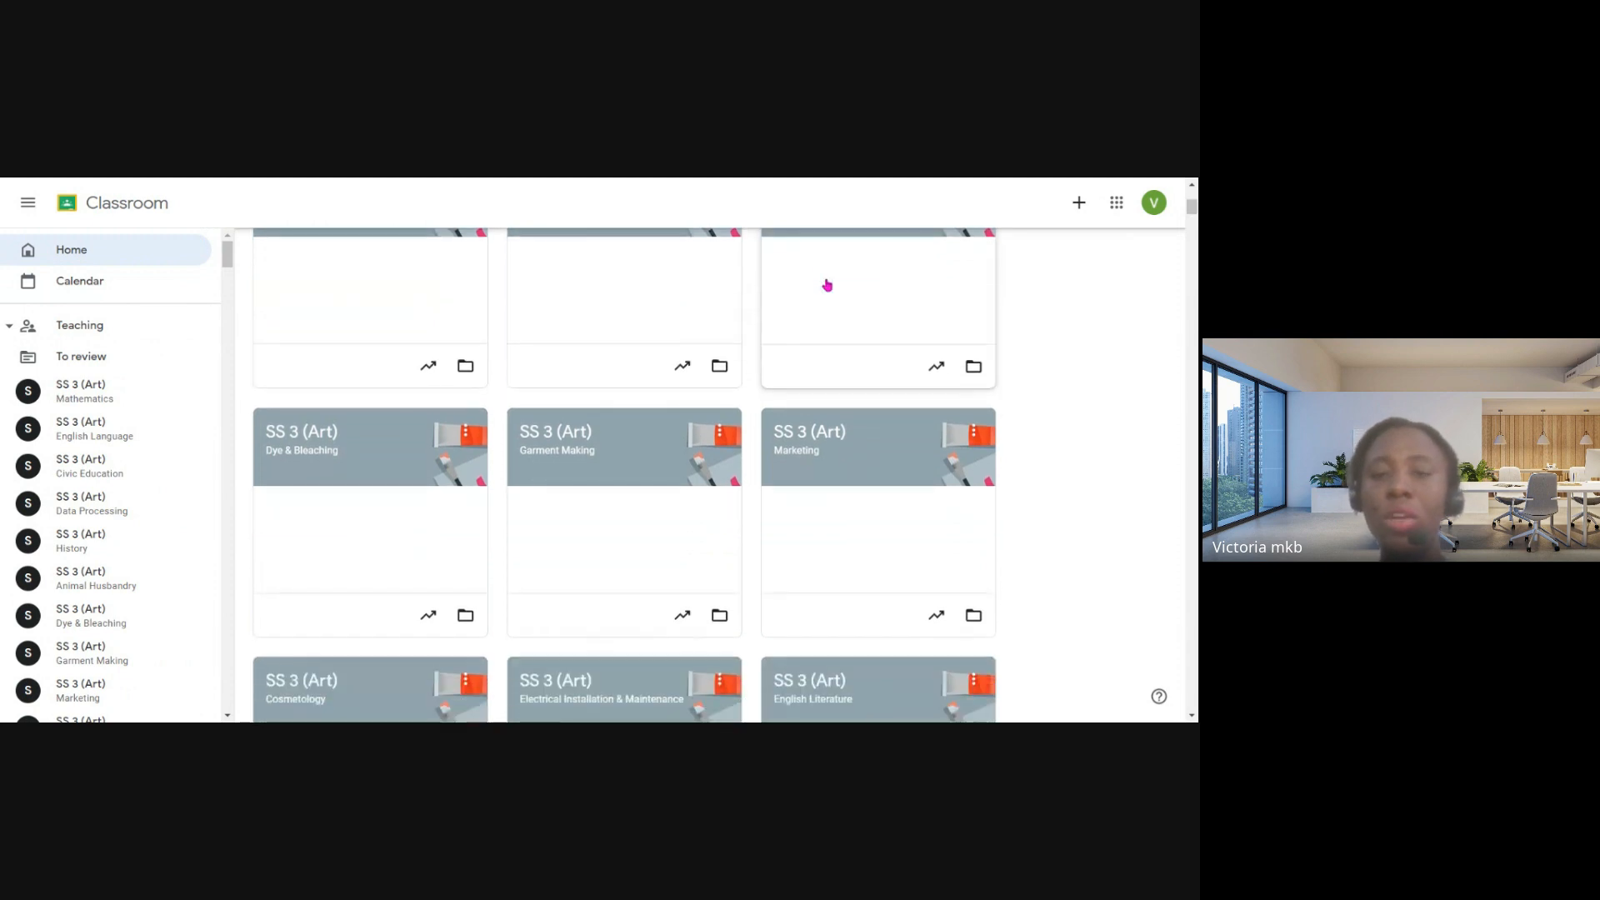
scroll(658, 441, "down", 8)
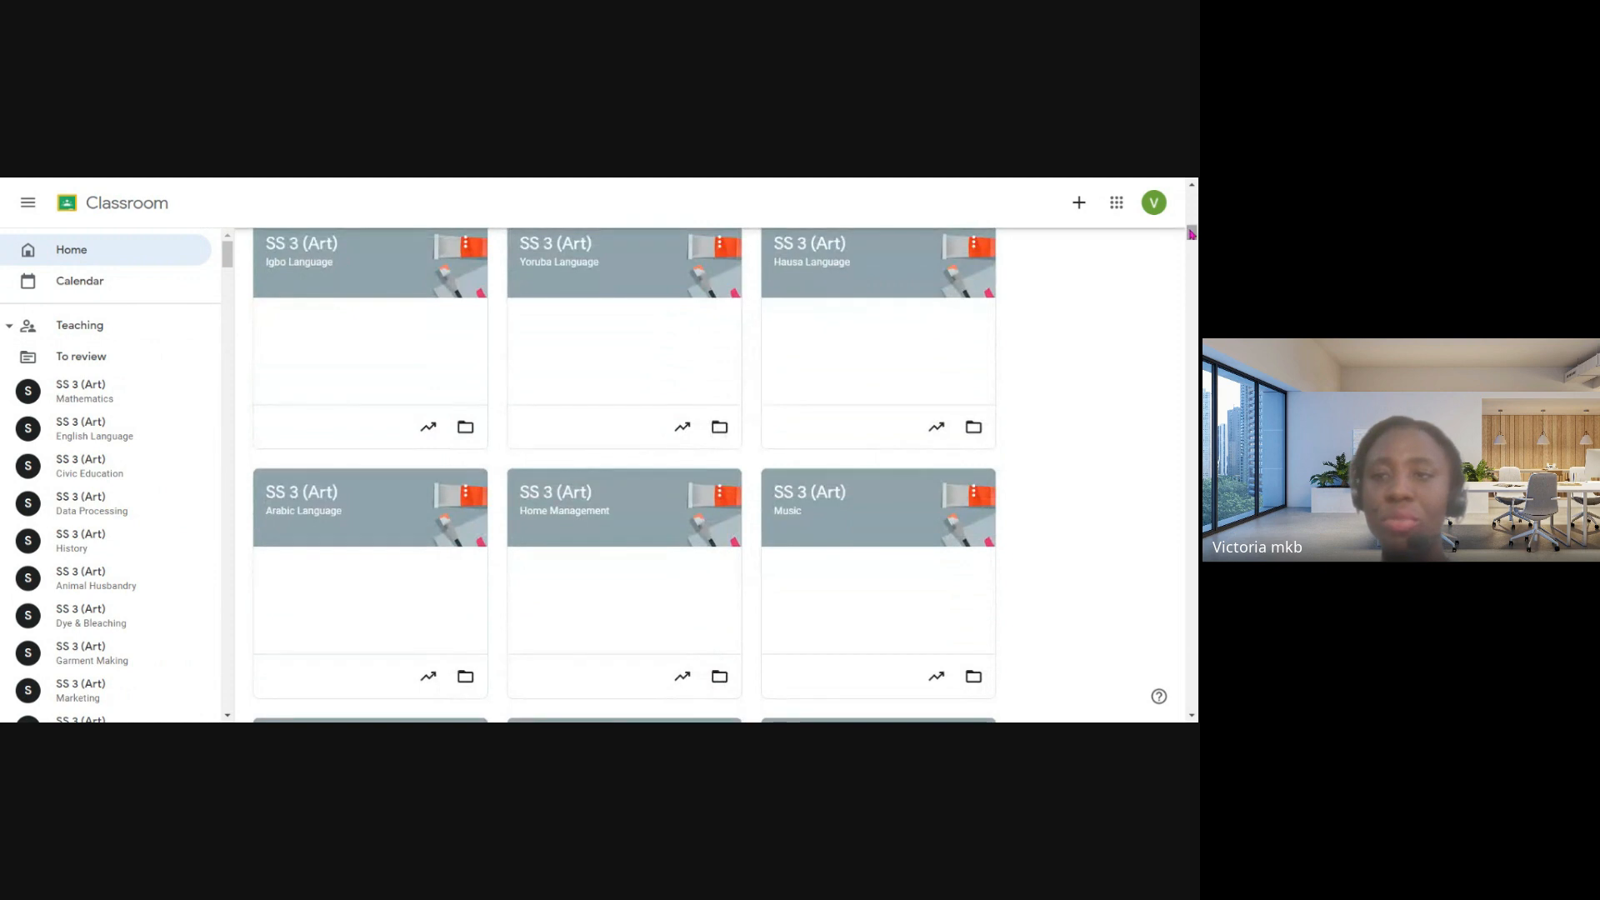
left_click_drag(1191, 234, 1192, 198)
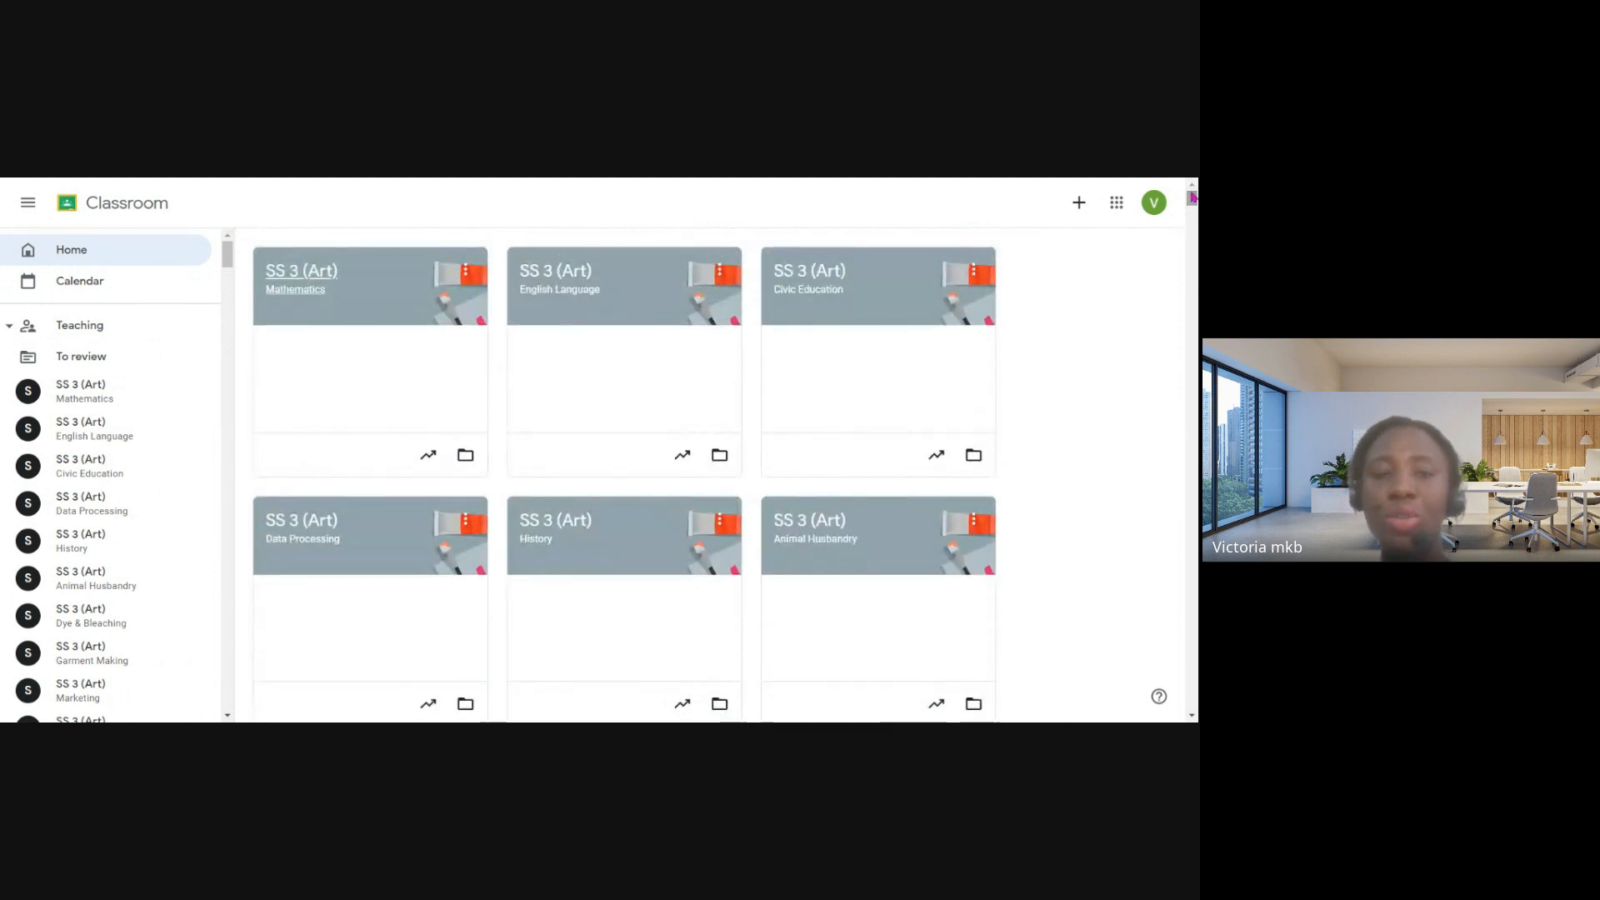
- Open the form for creating a class, go through its class name, section, subject and room fields, and cancel it
left_click(1079, 212)
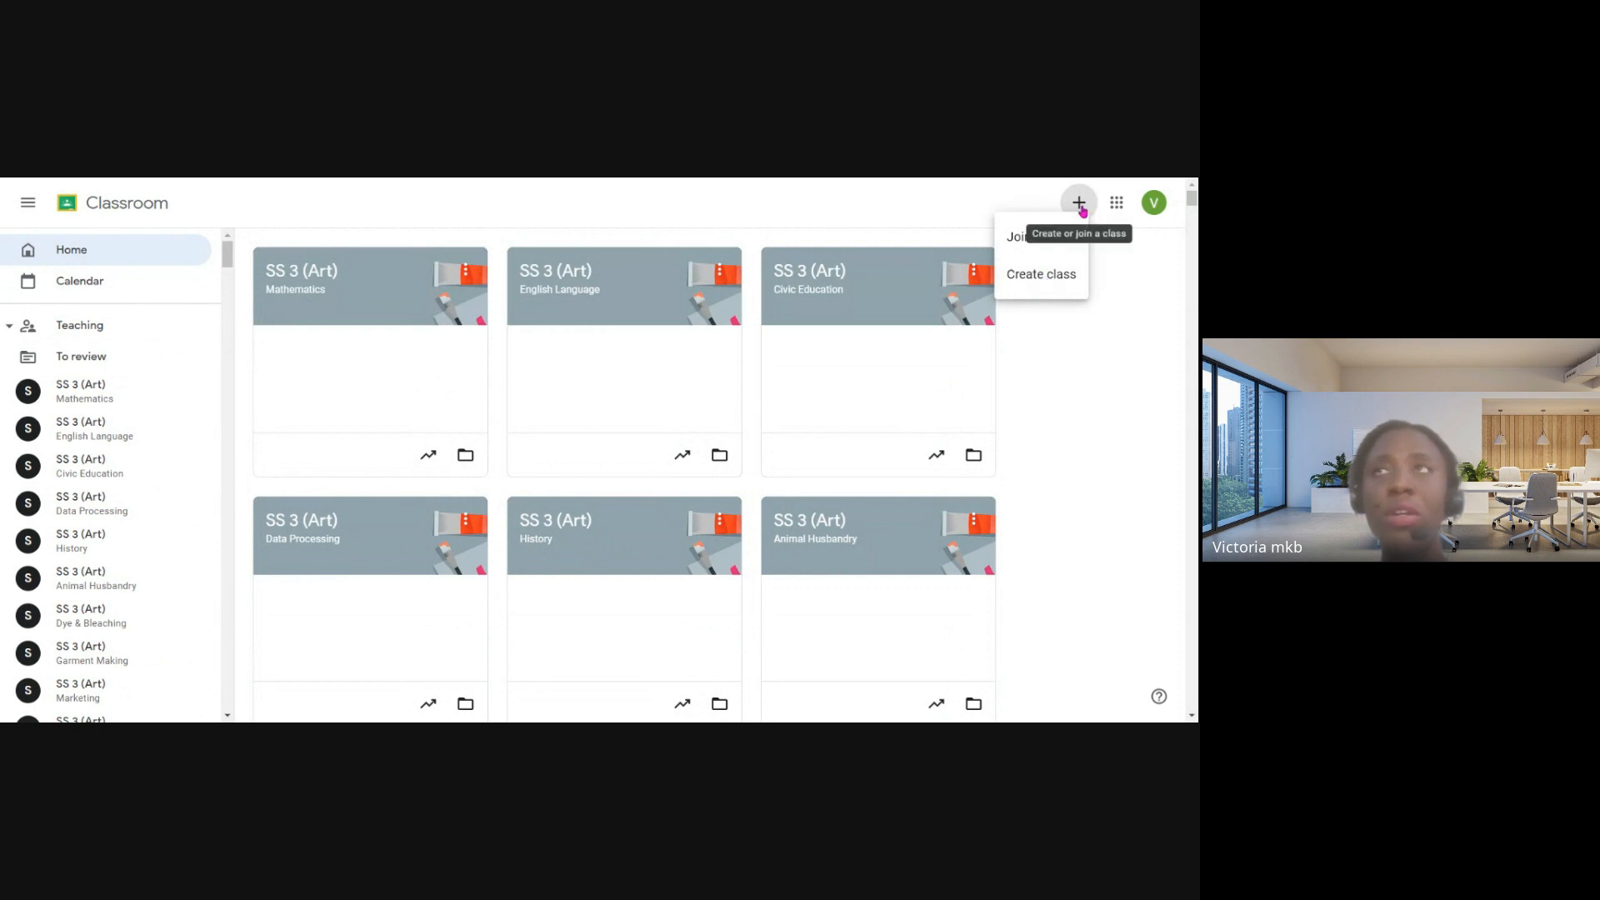
left_click(1060, 288)
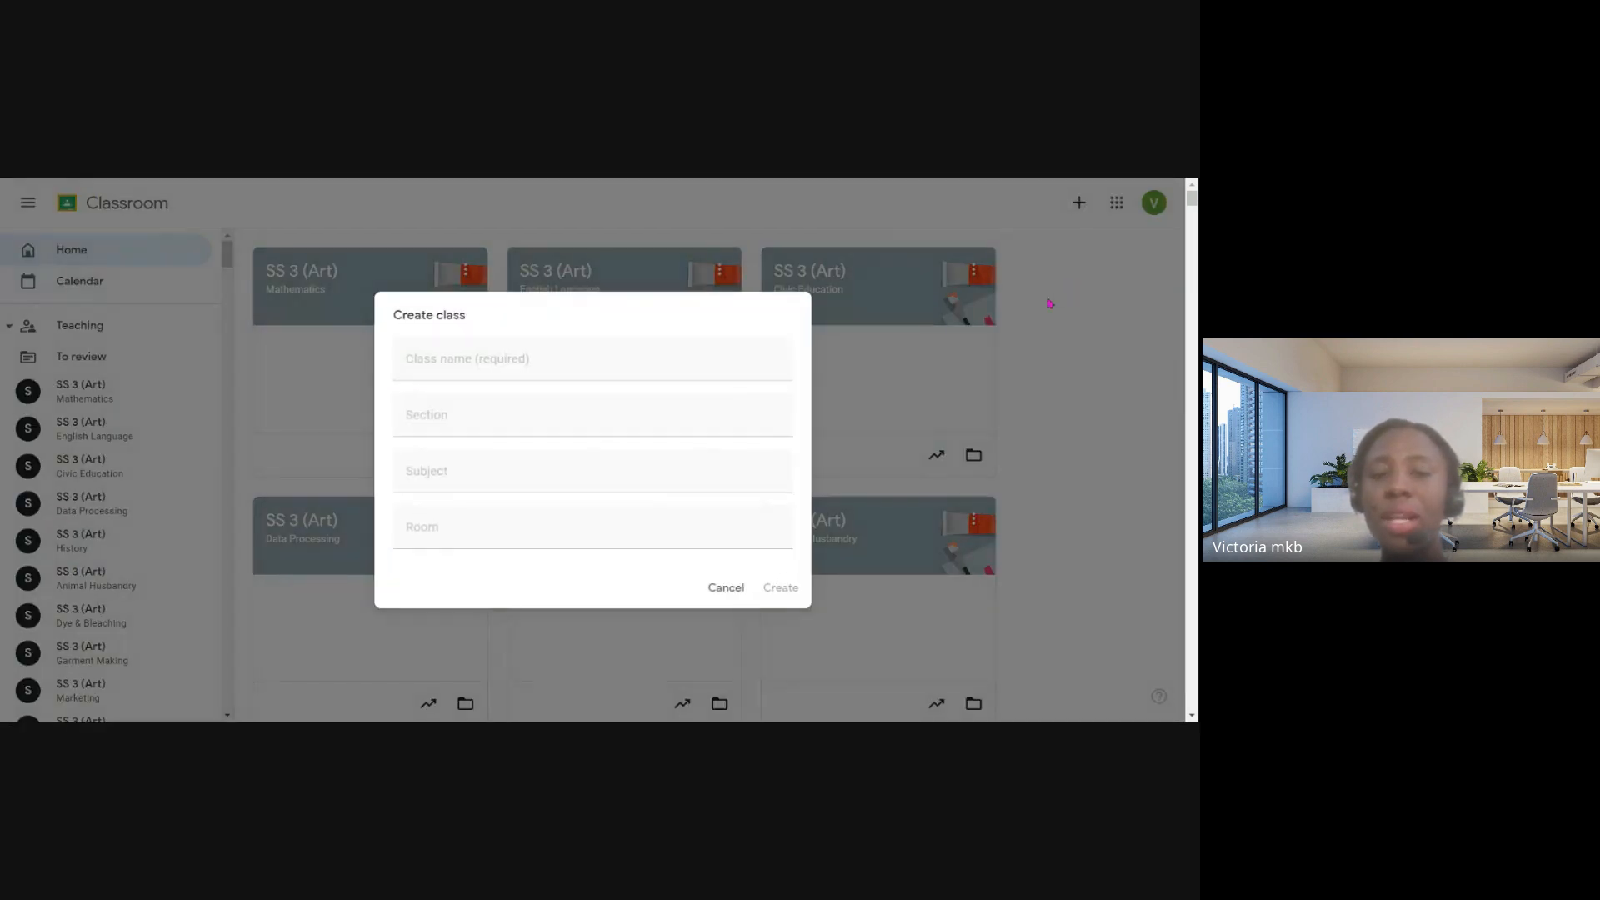
left_click(472, 367)
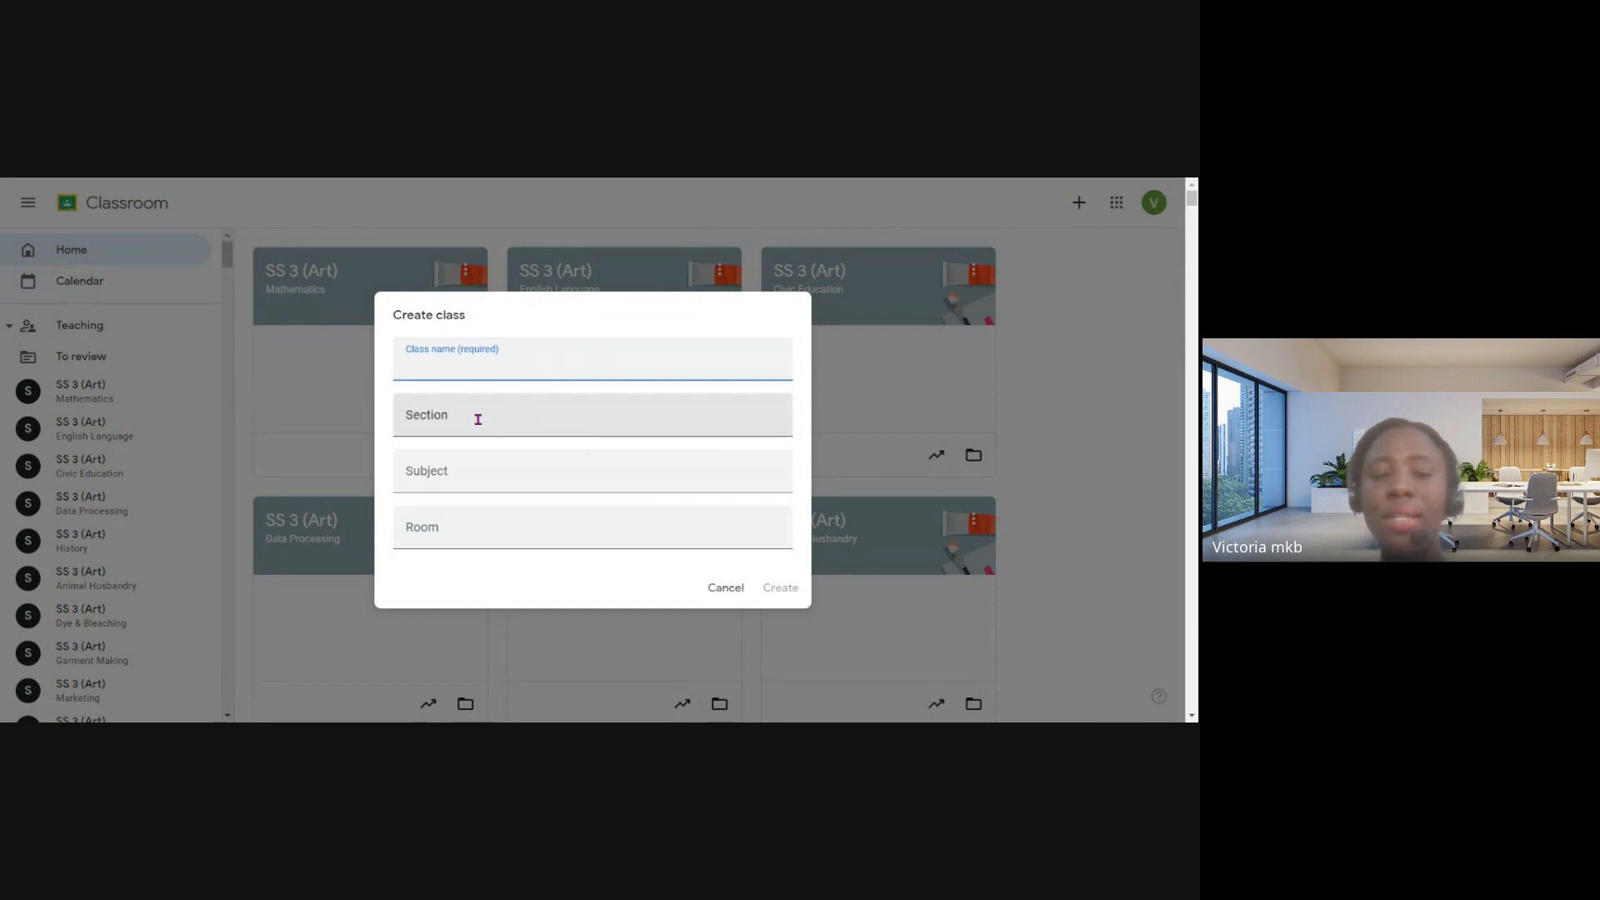
left_click(477, 419)
left_click(475, 472)
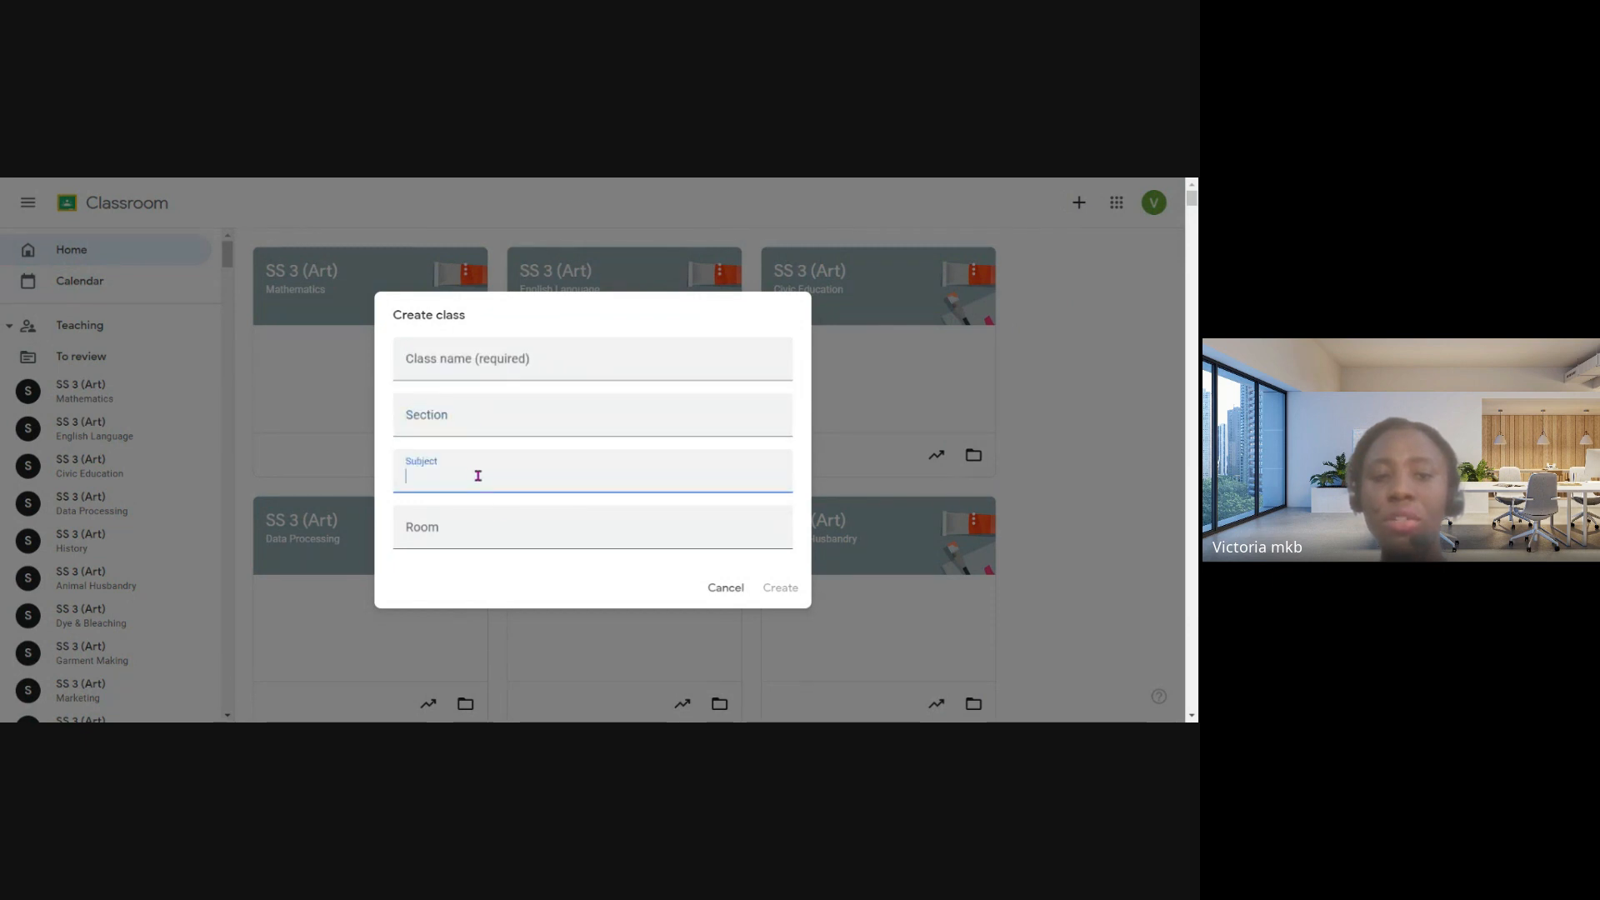
left_click(482, 535)
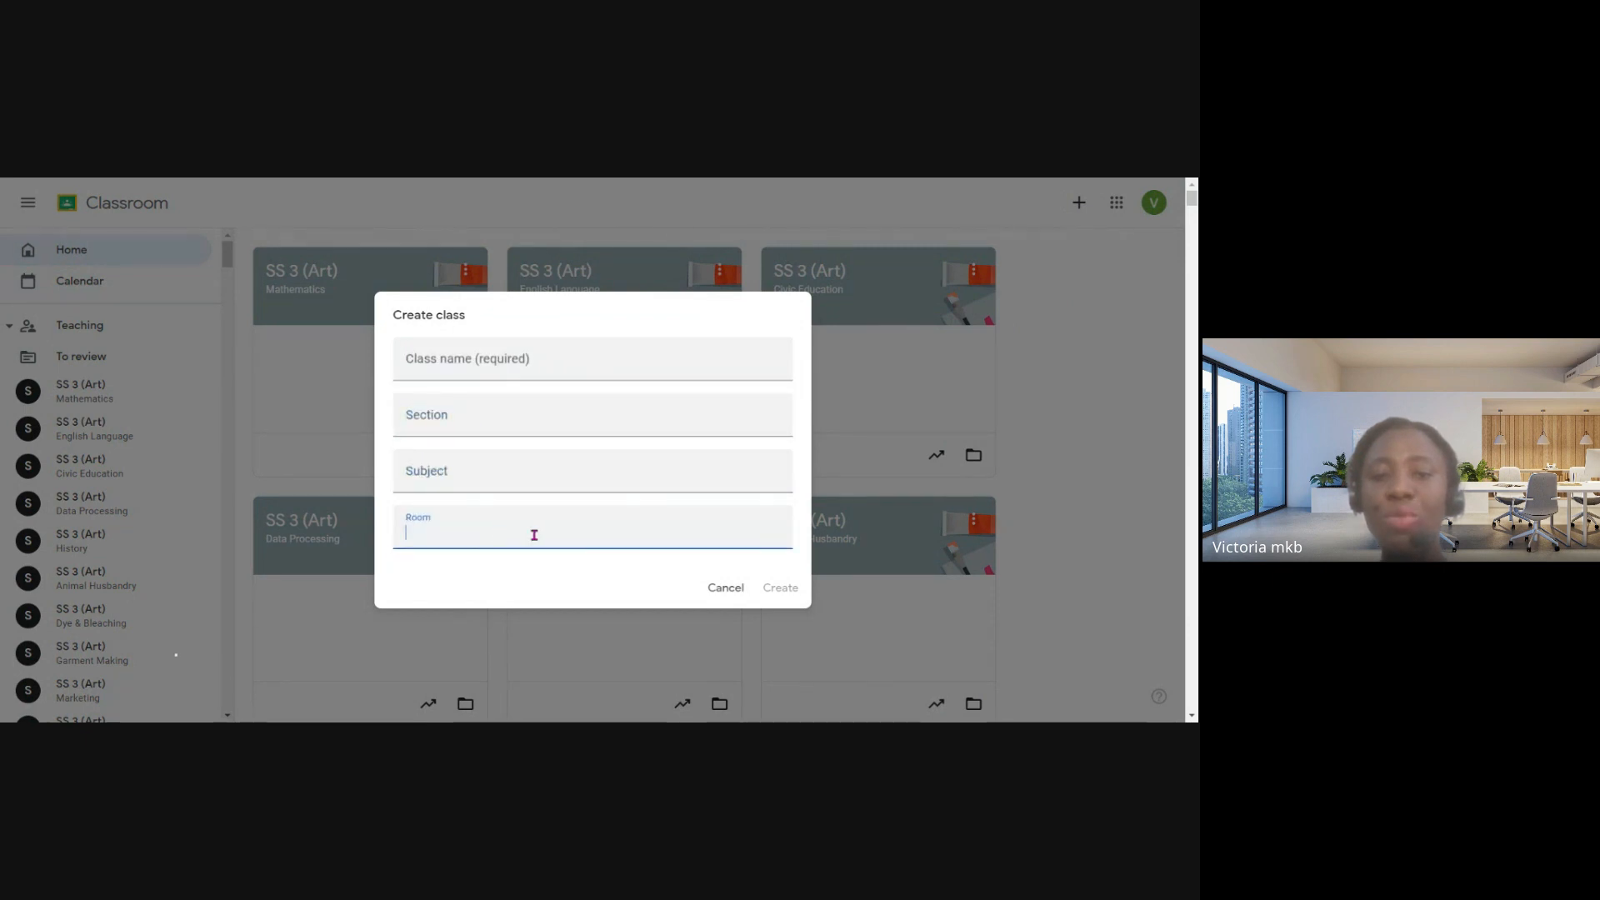
left_click(741, 589)
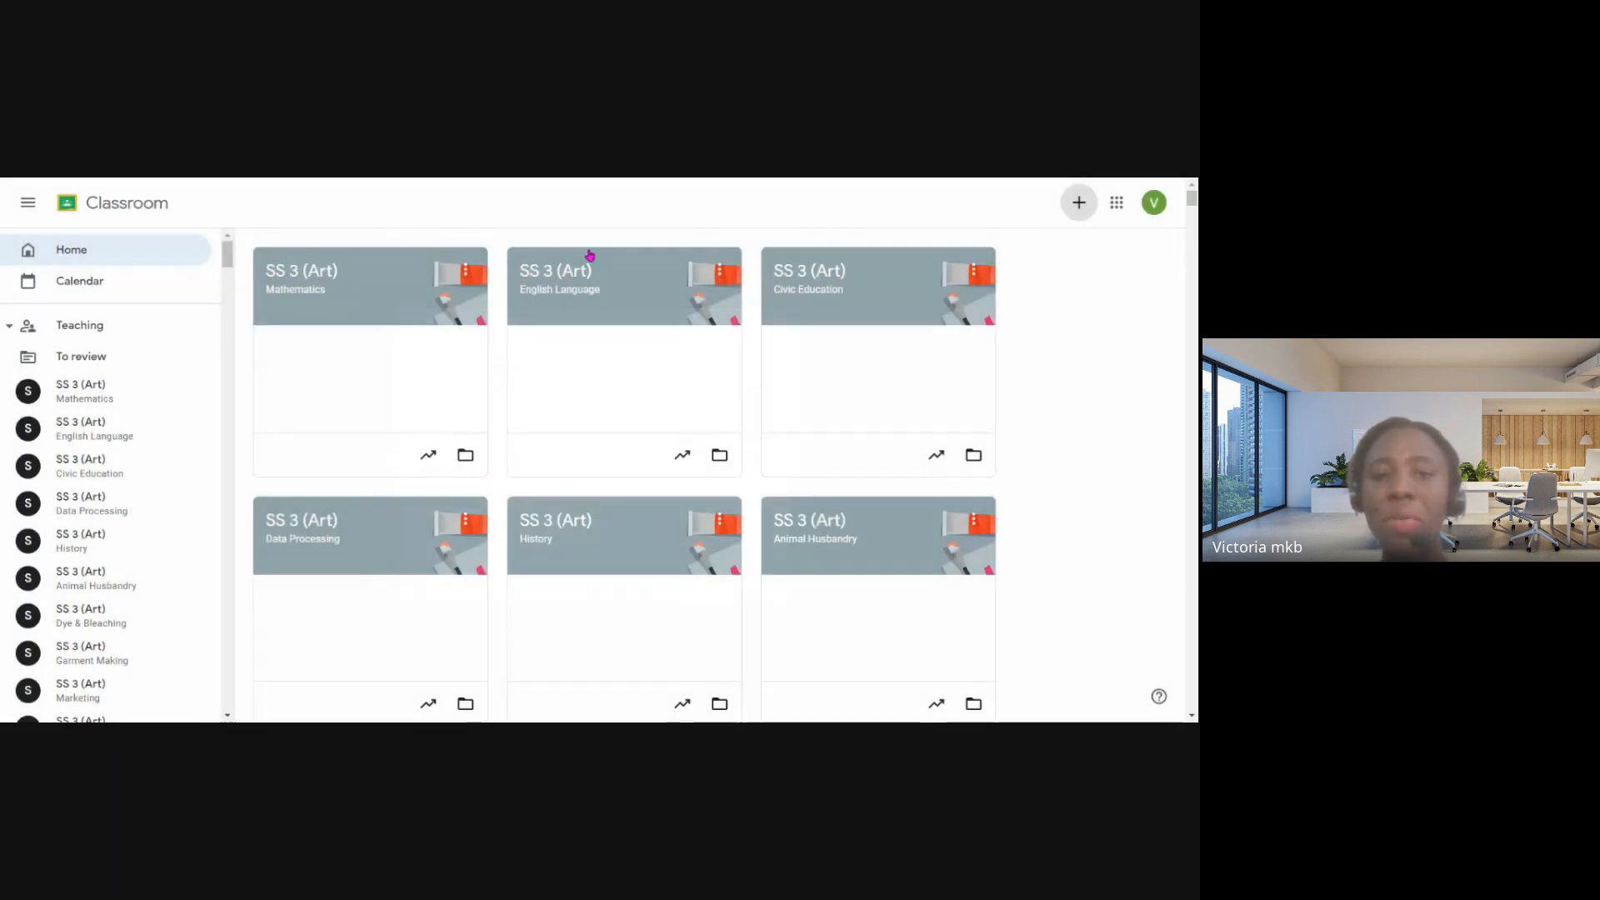
- View the form for joining a class and its class code field, close it, and recheck the create or join options
left_click(1077, 208)
left_click(1033, 235)
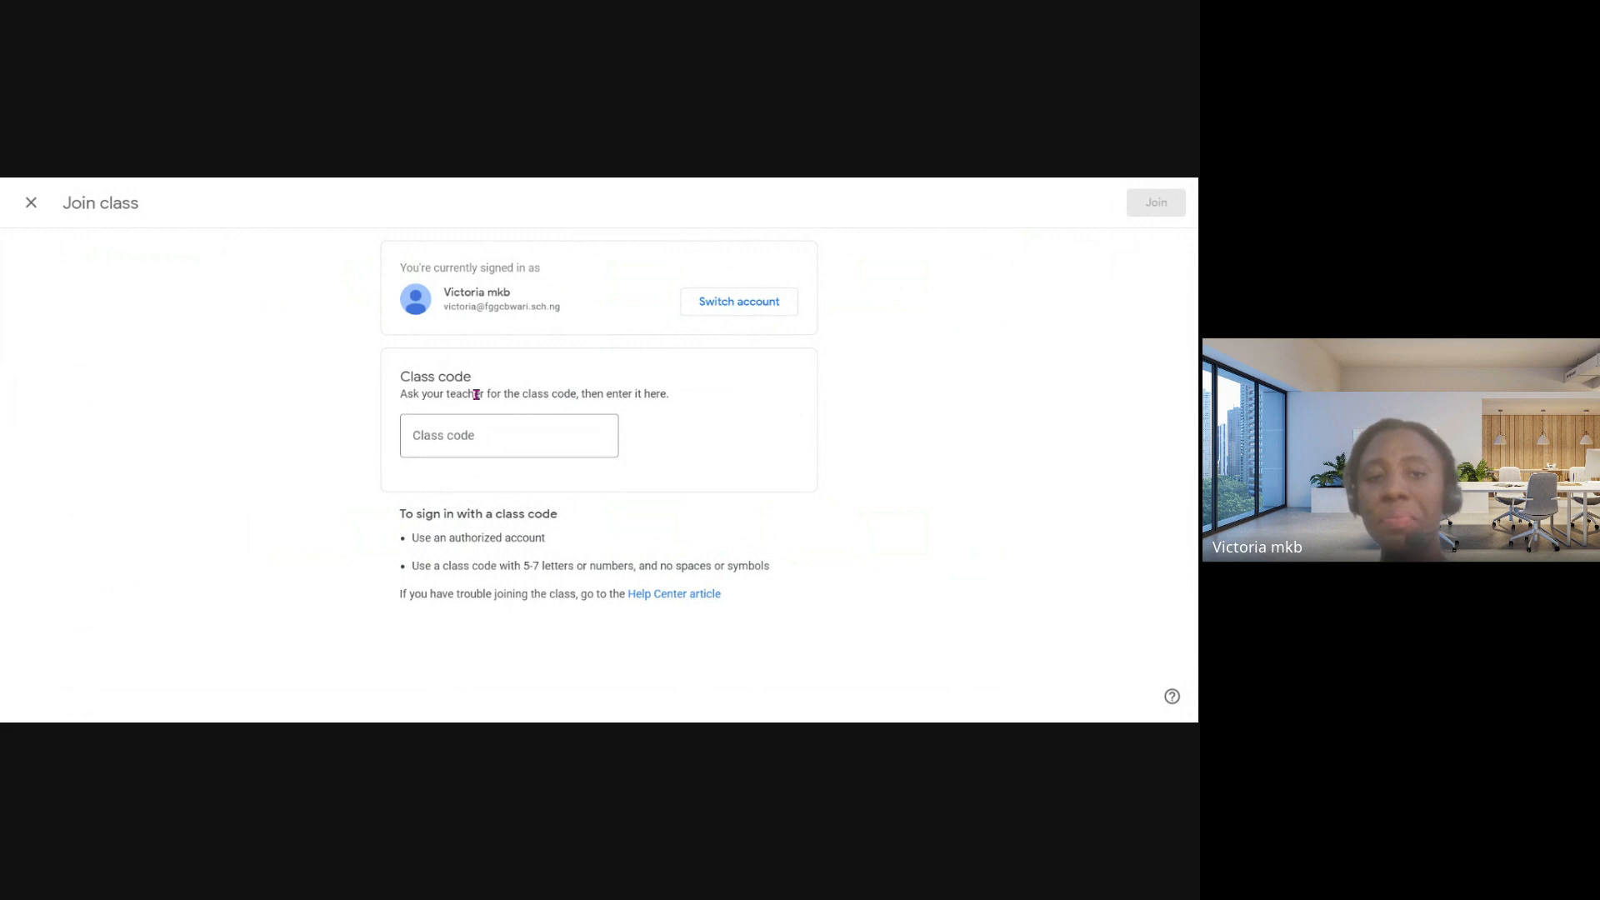
left_click(515, 435)
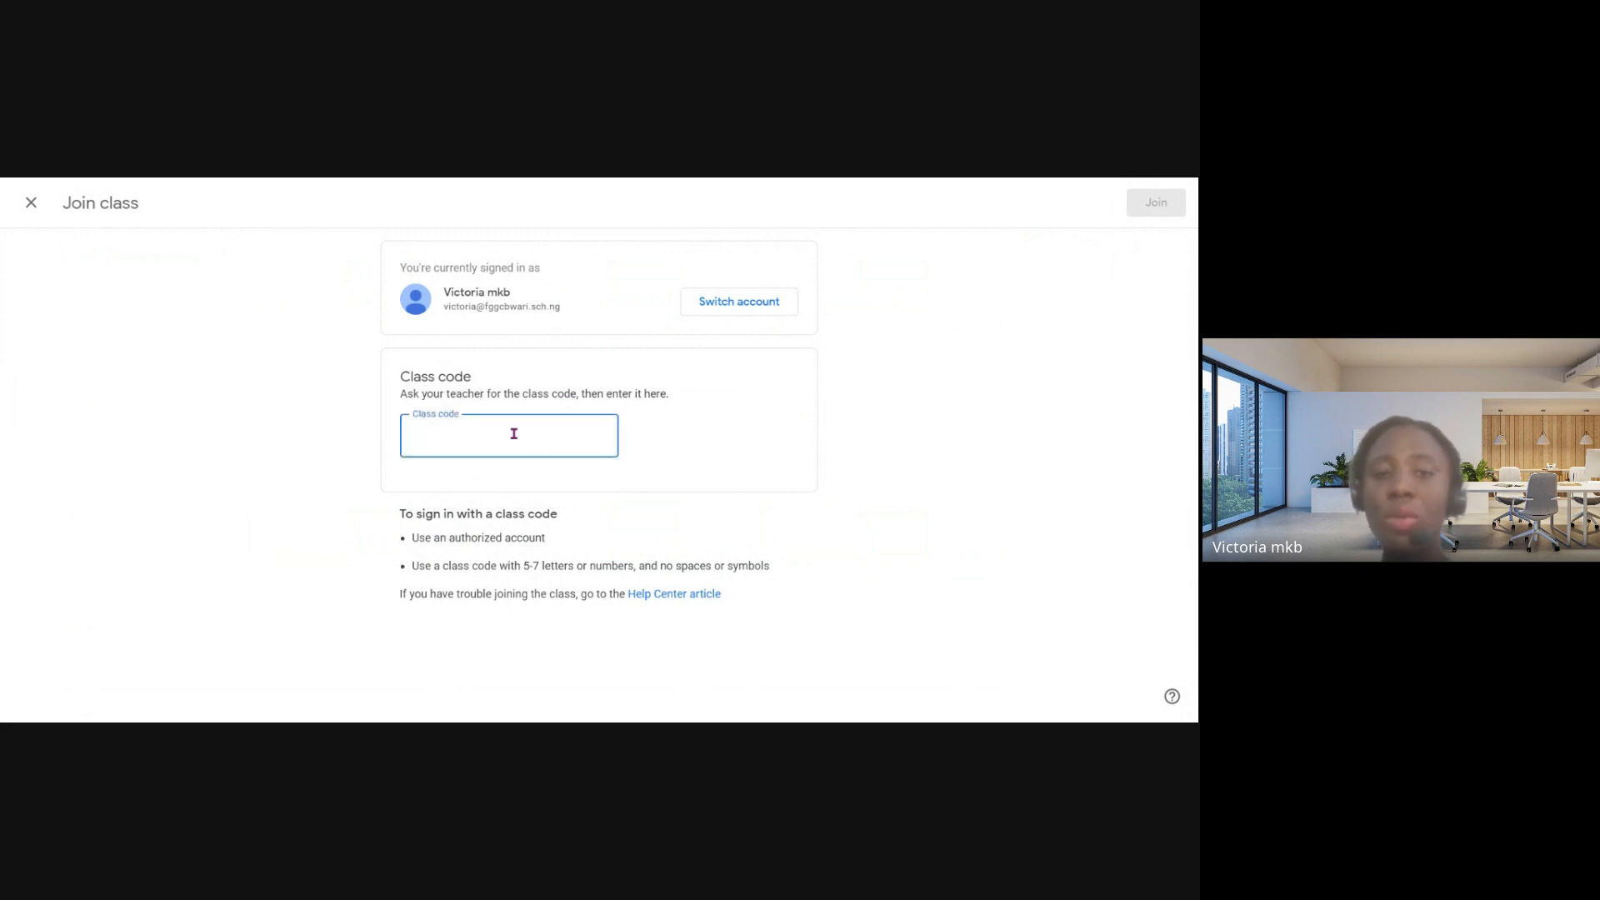
left_click(33, 208)
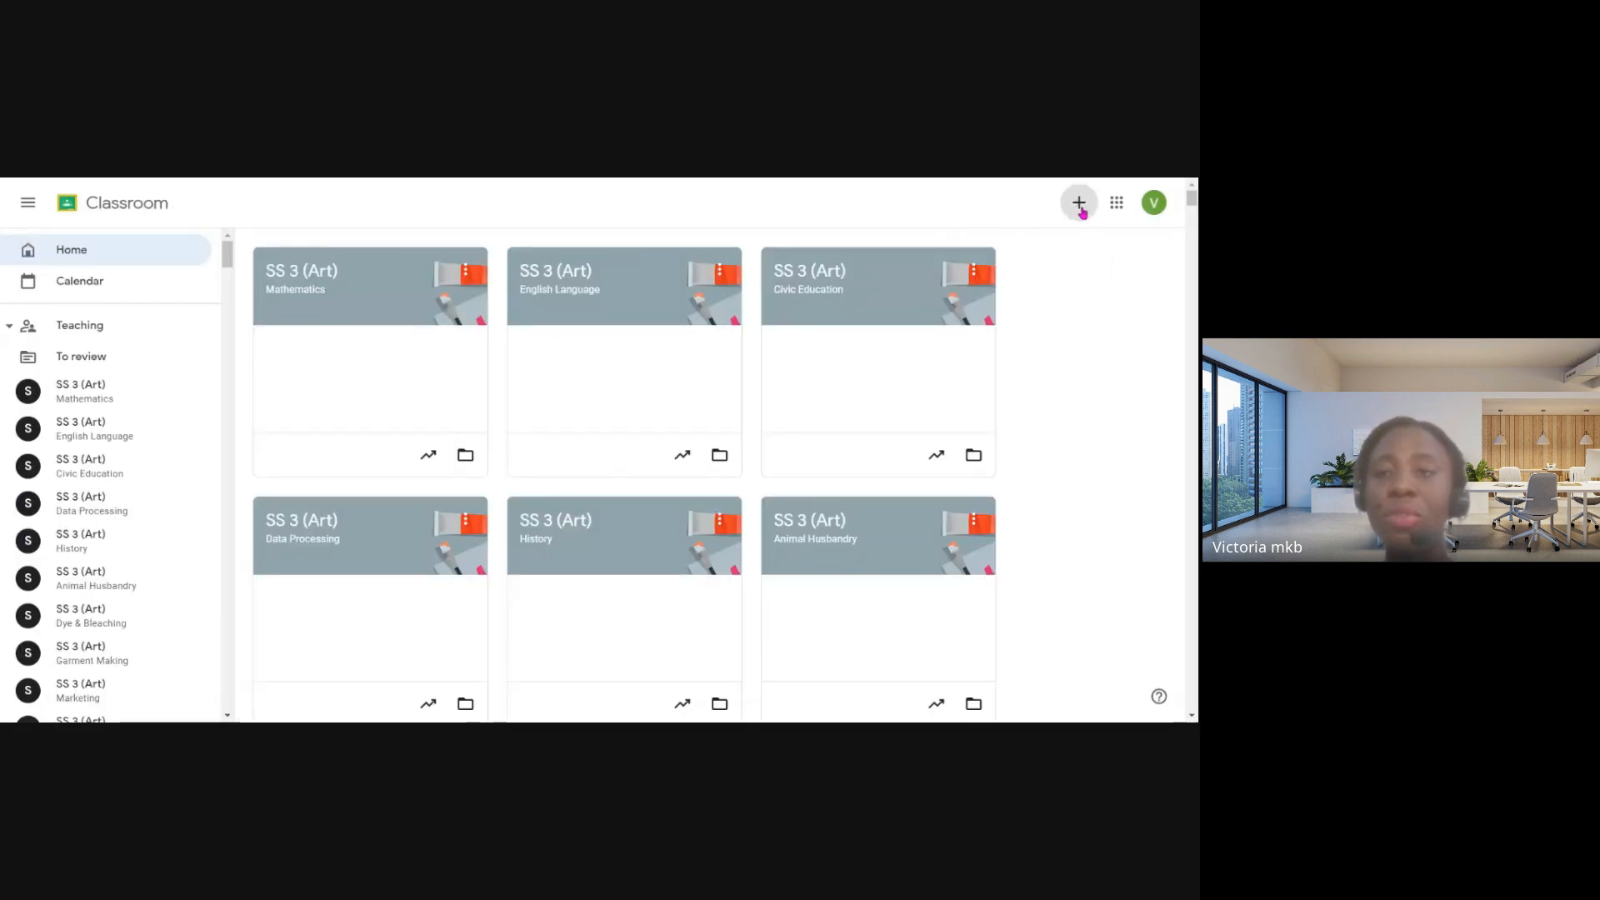
left_click(1080, 207)
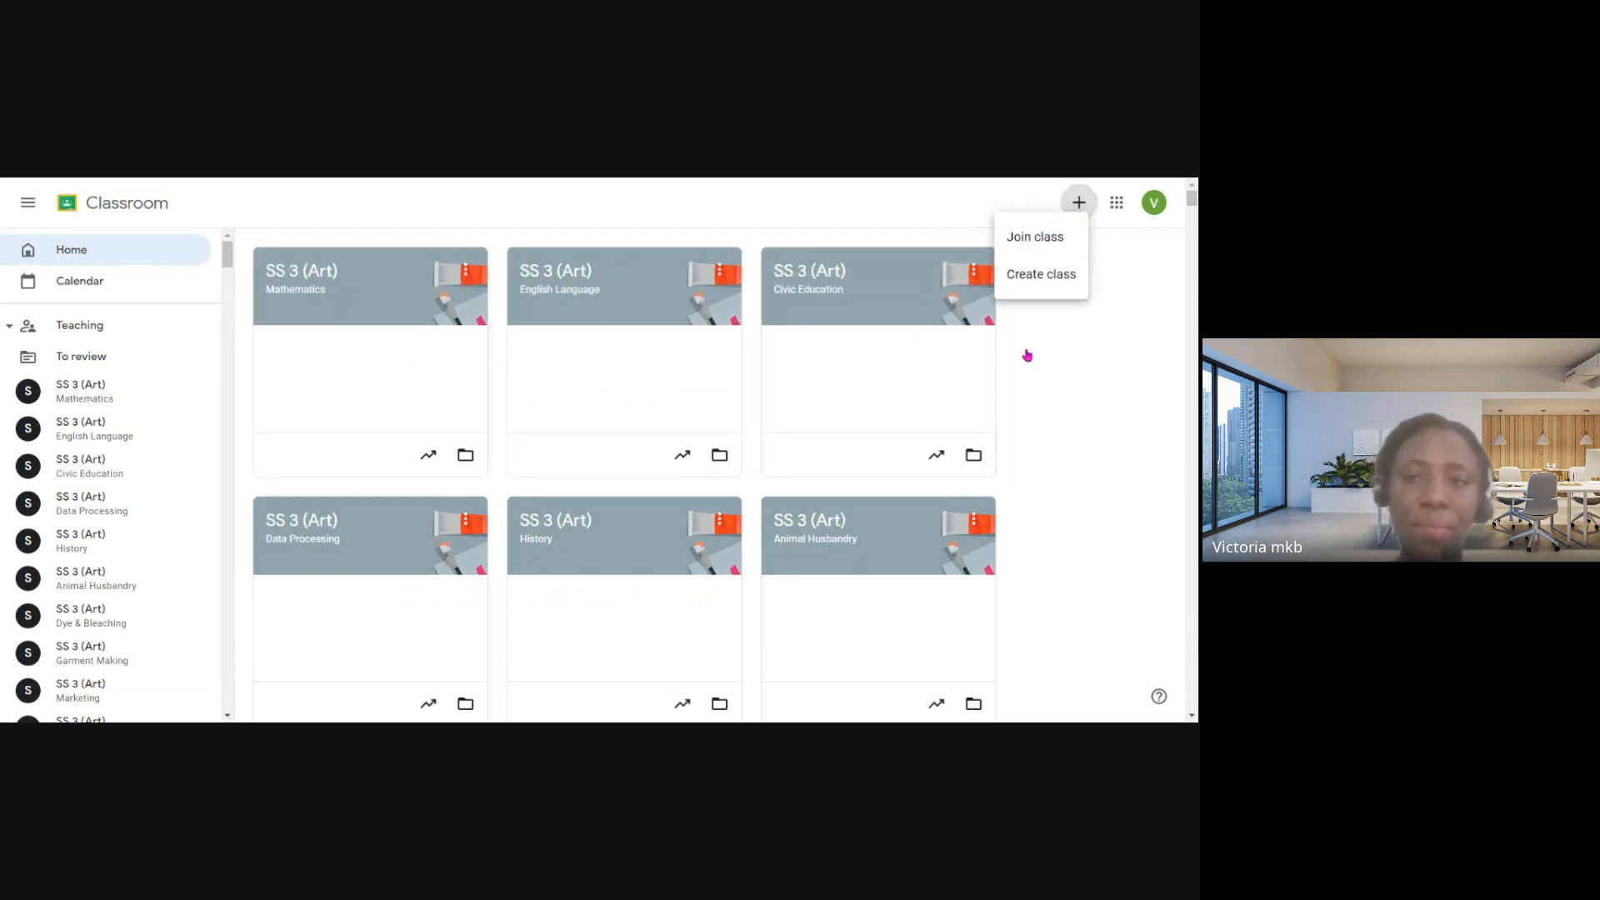
left_click(1138, 390)
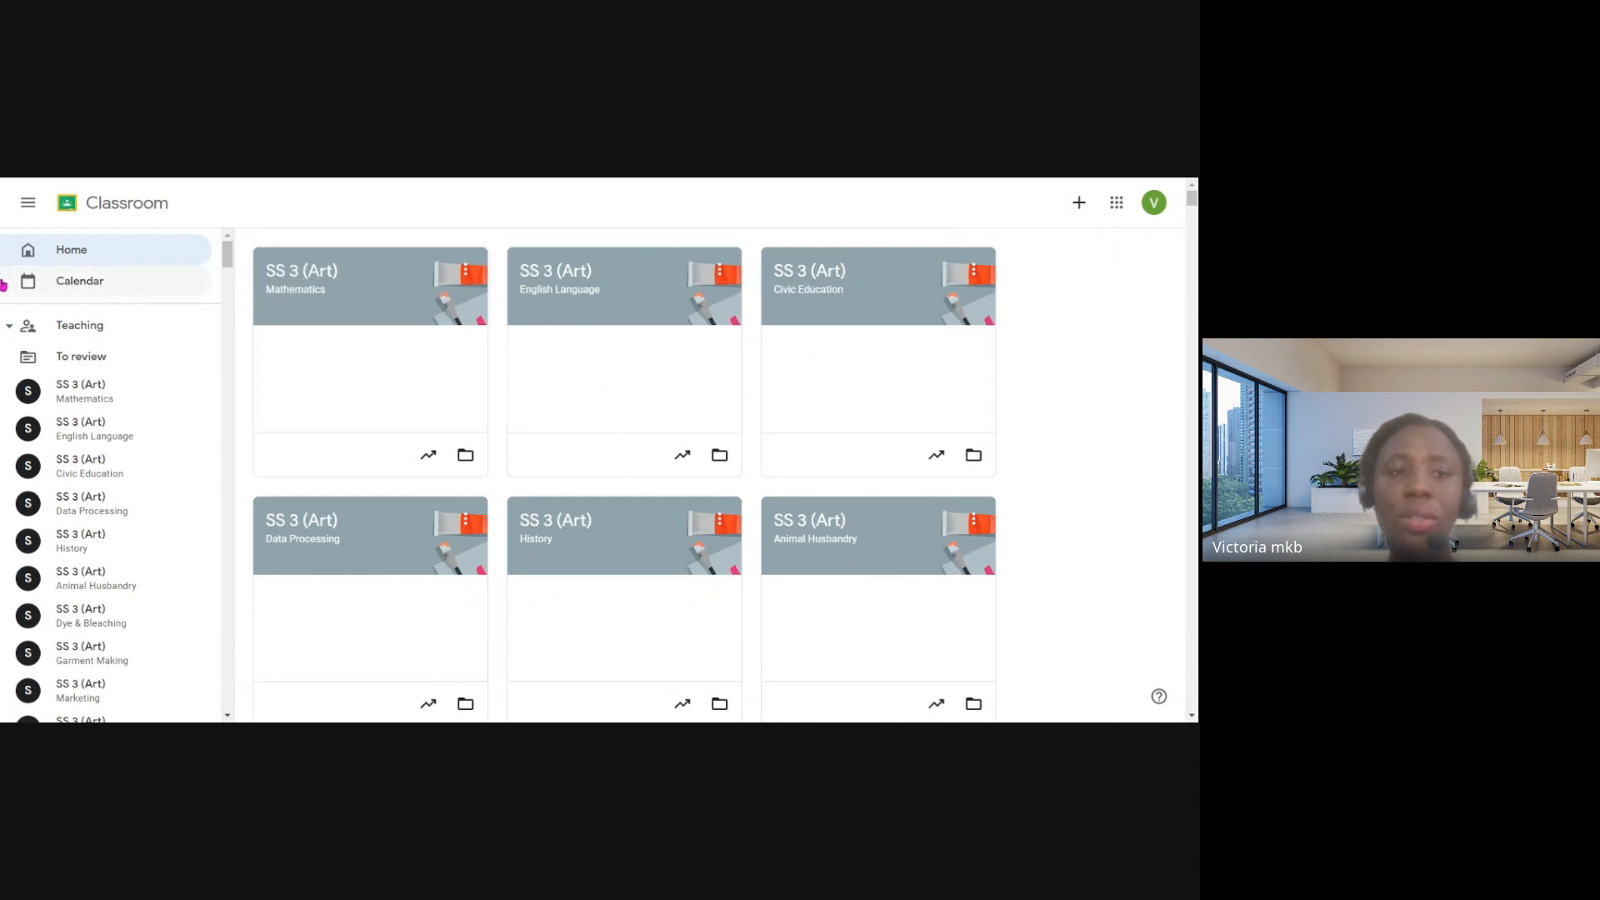
- Open the SS 3 (Art) Mathematics class and highlight its class code on the stream page
scroll(167, 358, "down", 1)
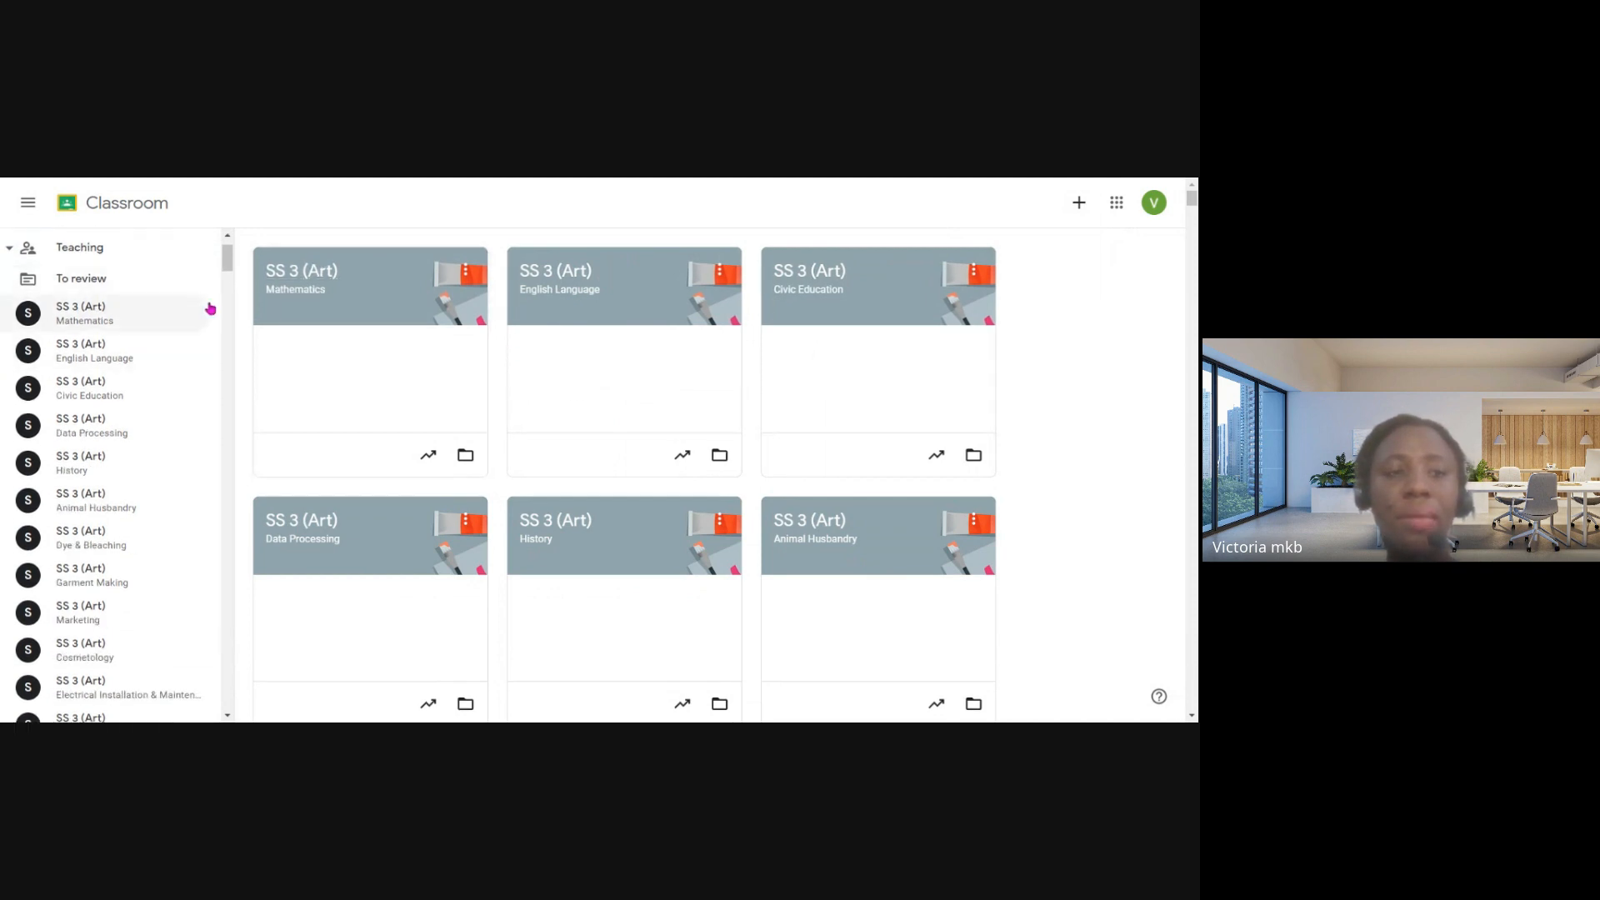
left_click(290, 273)
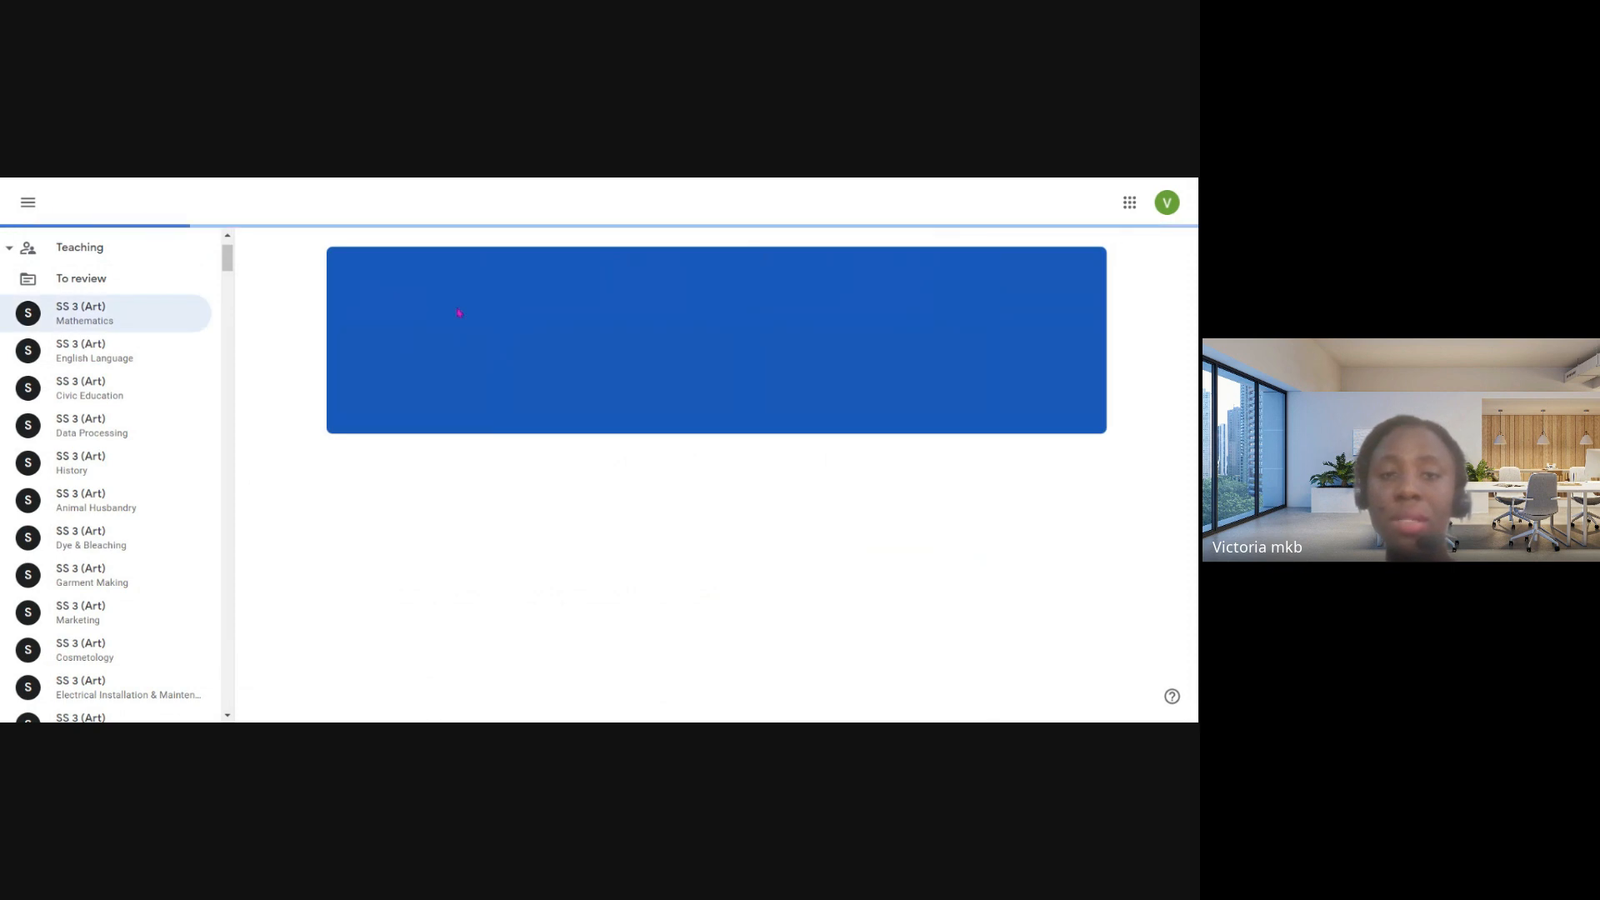
scroll(481, 383, "down", 1)
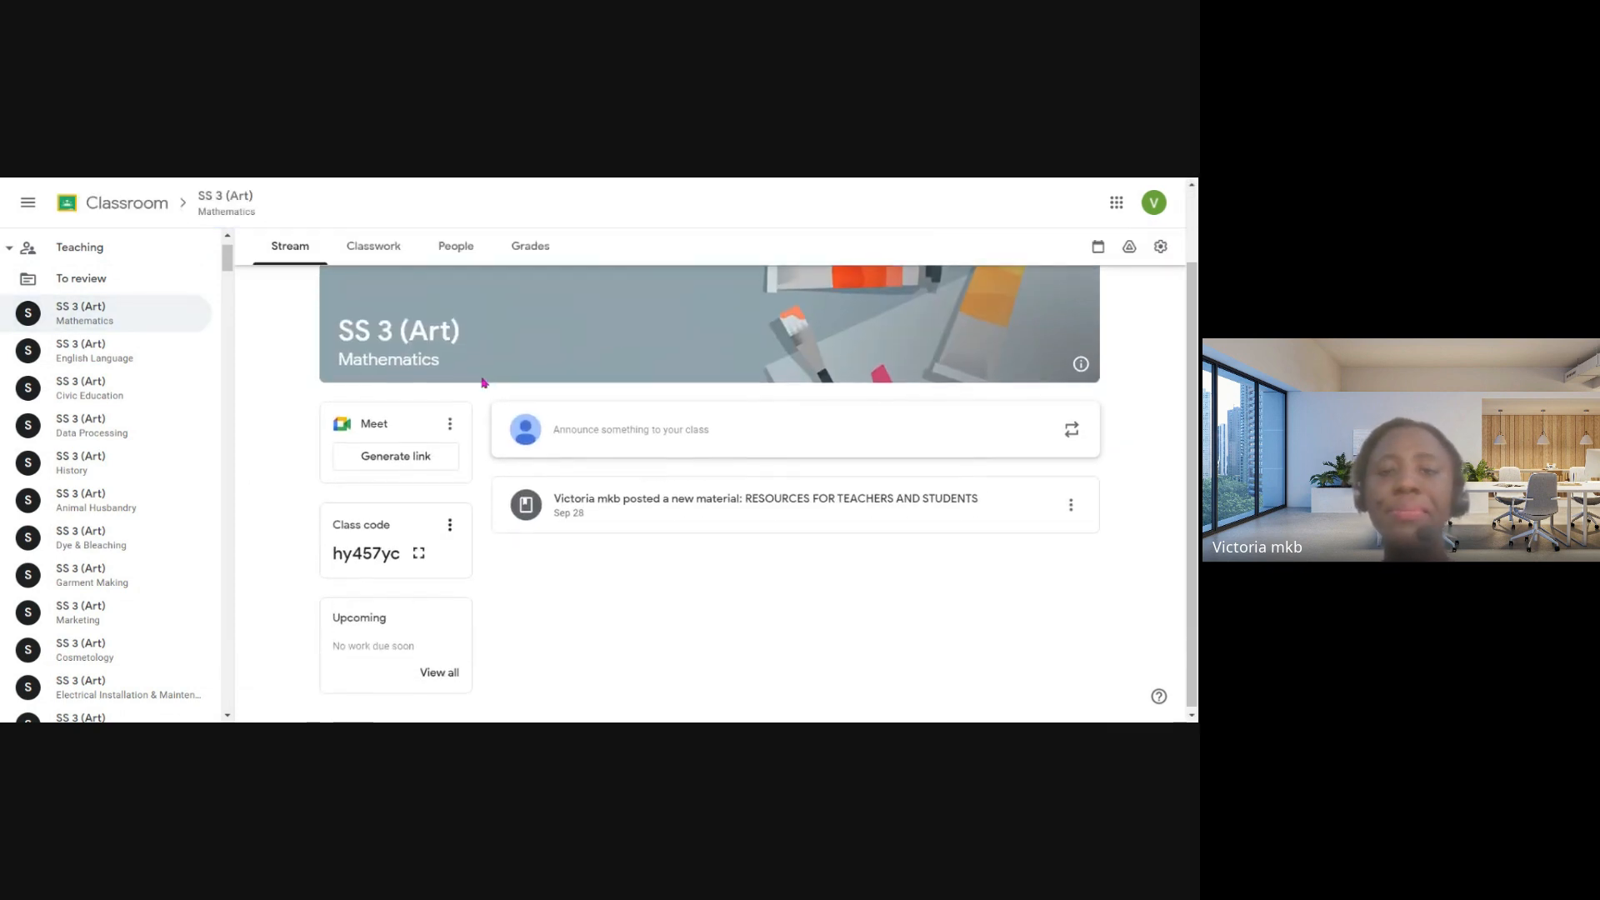
scroll(484, 384, "up", 1)
scroll(419, 630, "down", 1)
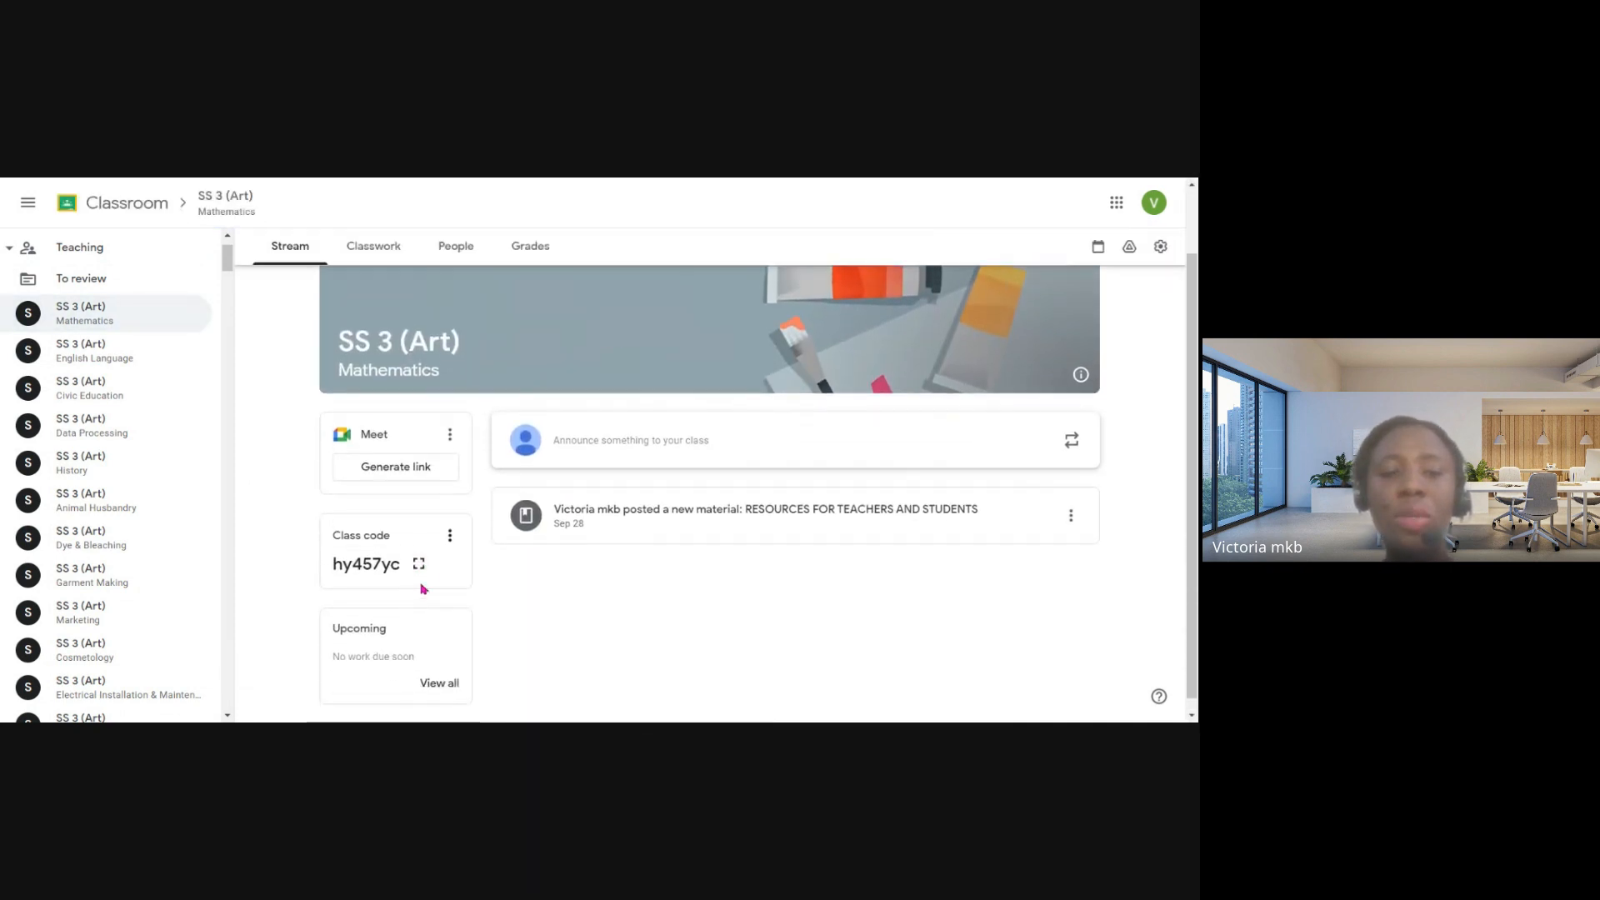
left_click_drag(397, 567, 321, 573)
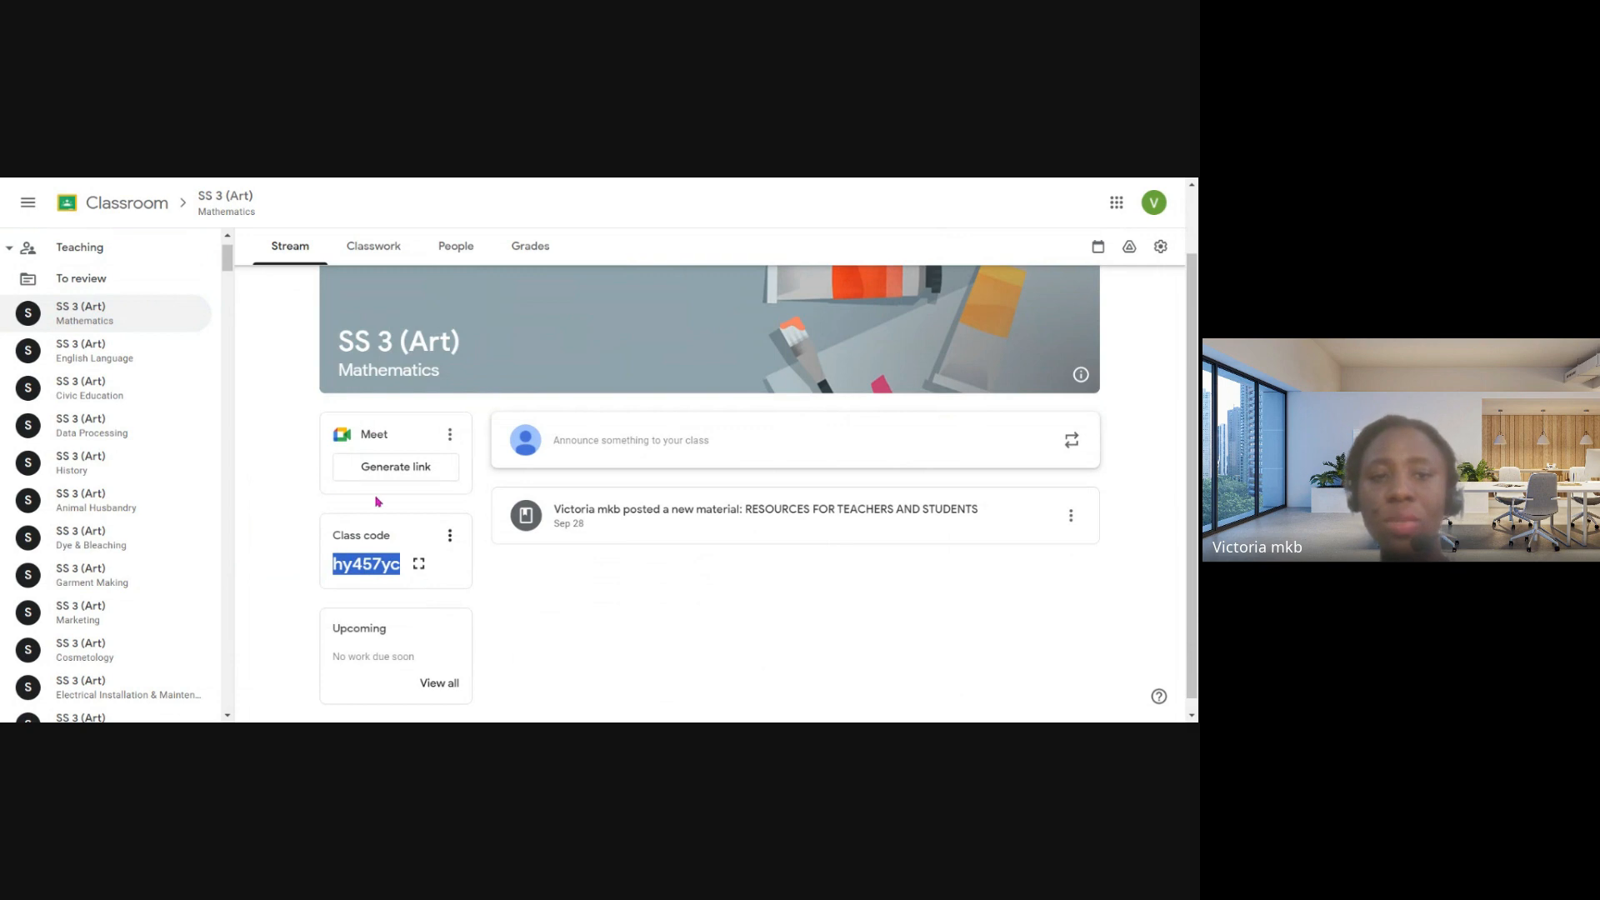
scroll(378, 501, "up", 1)
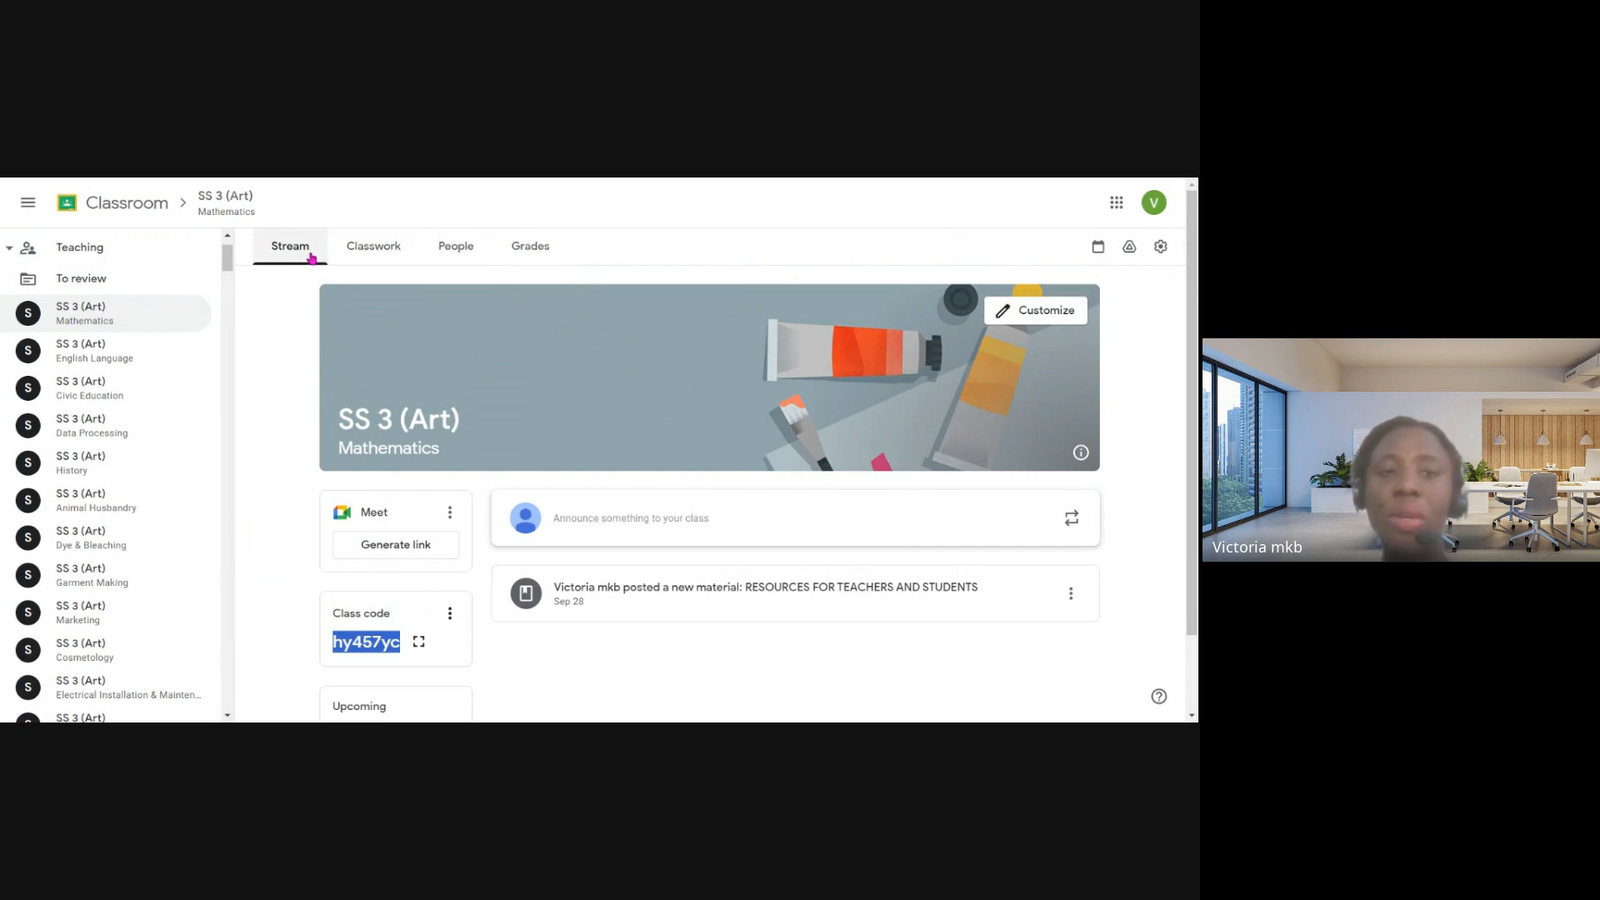
- Look through the Mathematics class's classwork, people and grades pages and return to its stream
left_click(362, 251)
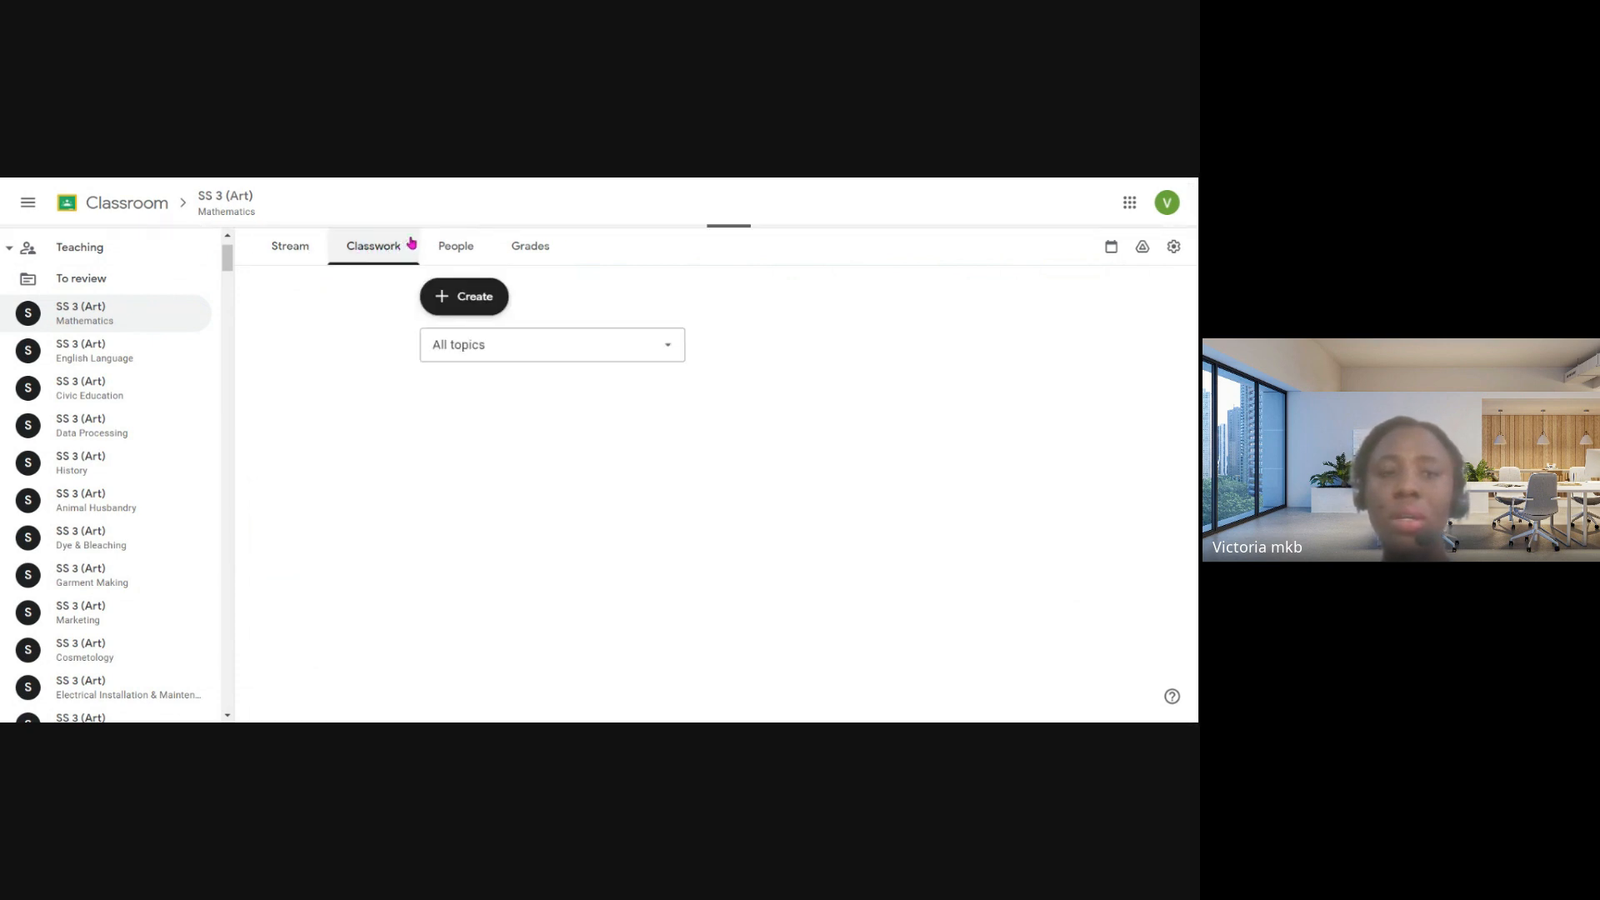
left_click(455, 245)
left_click(531, 247)
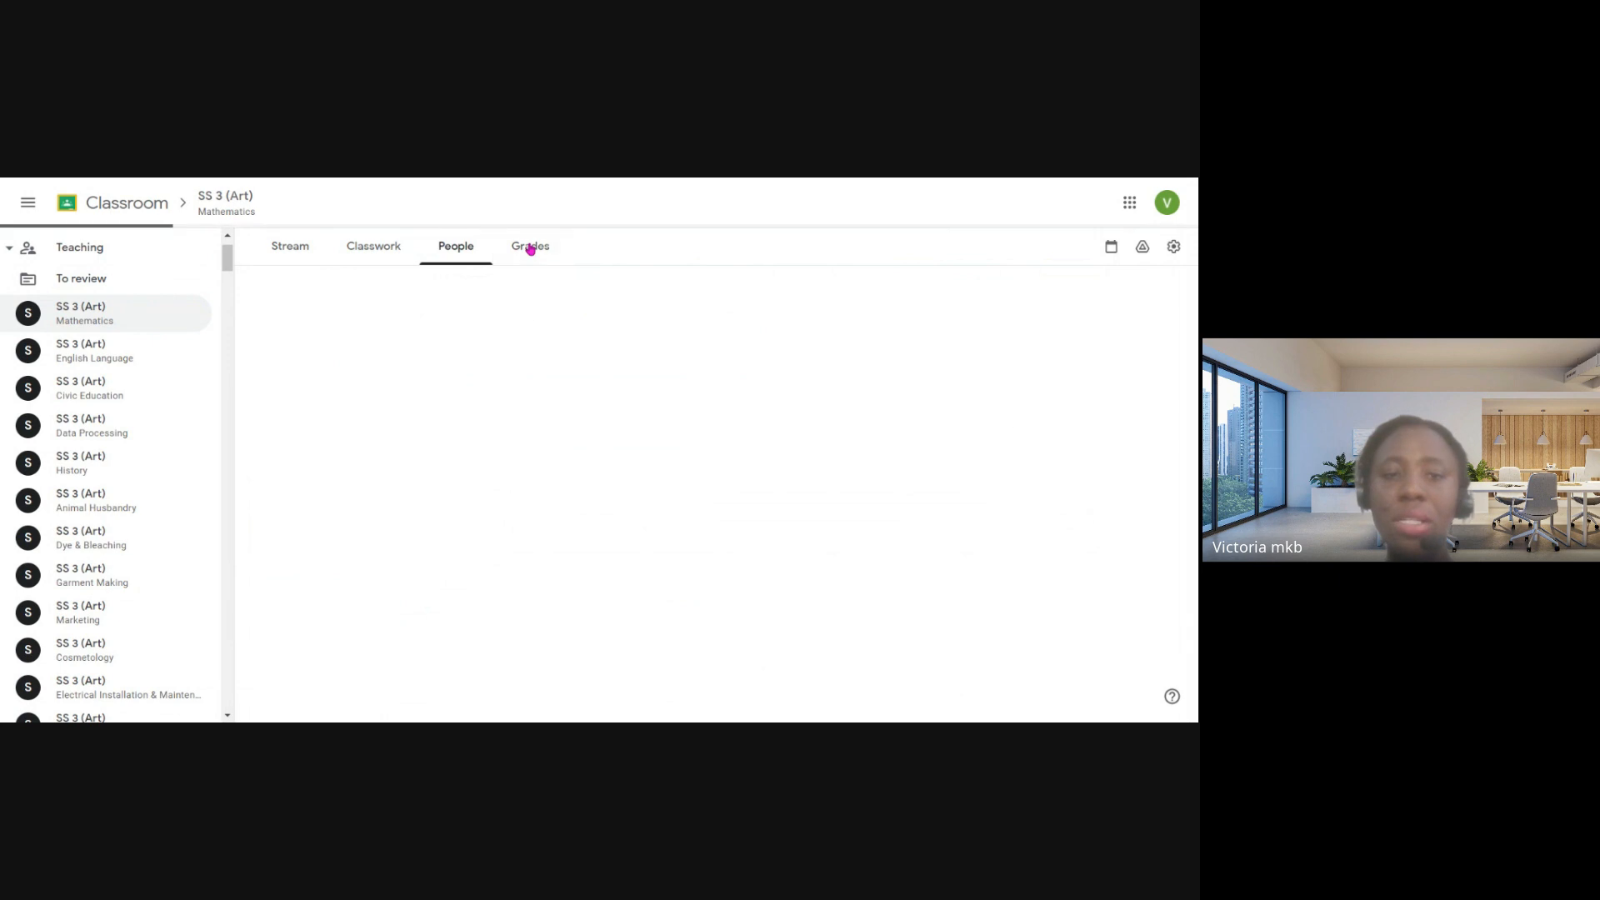
left_click(291, 252)
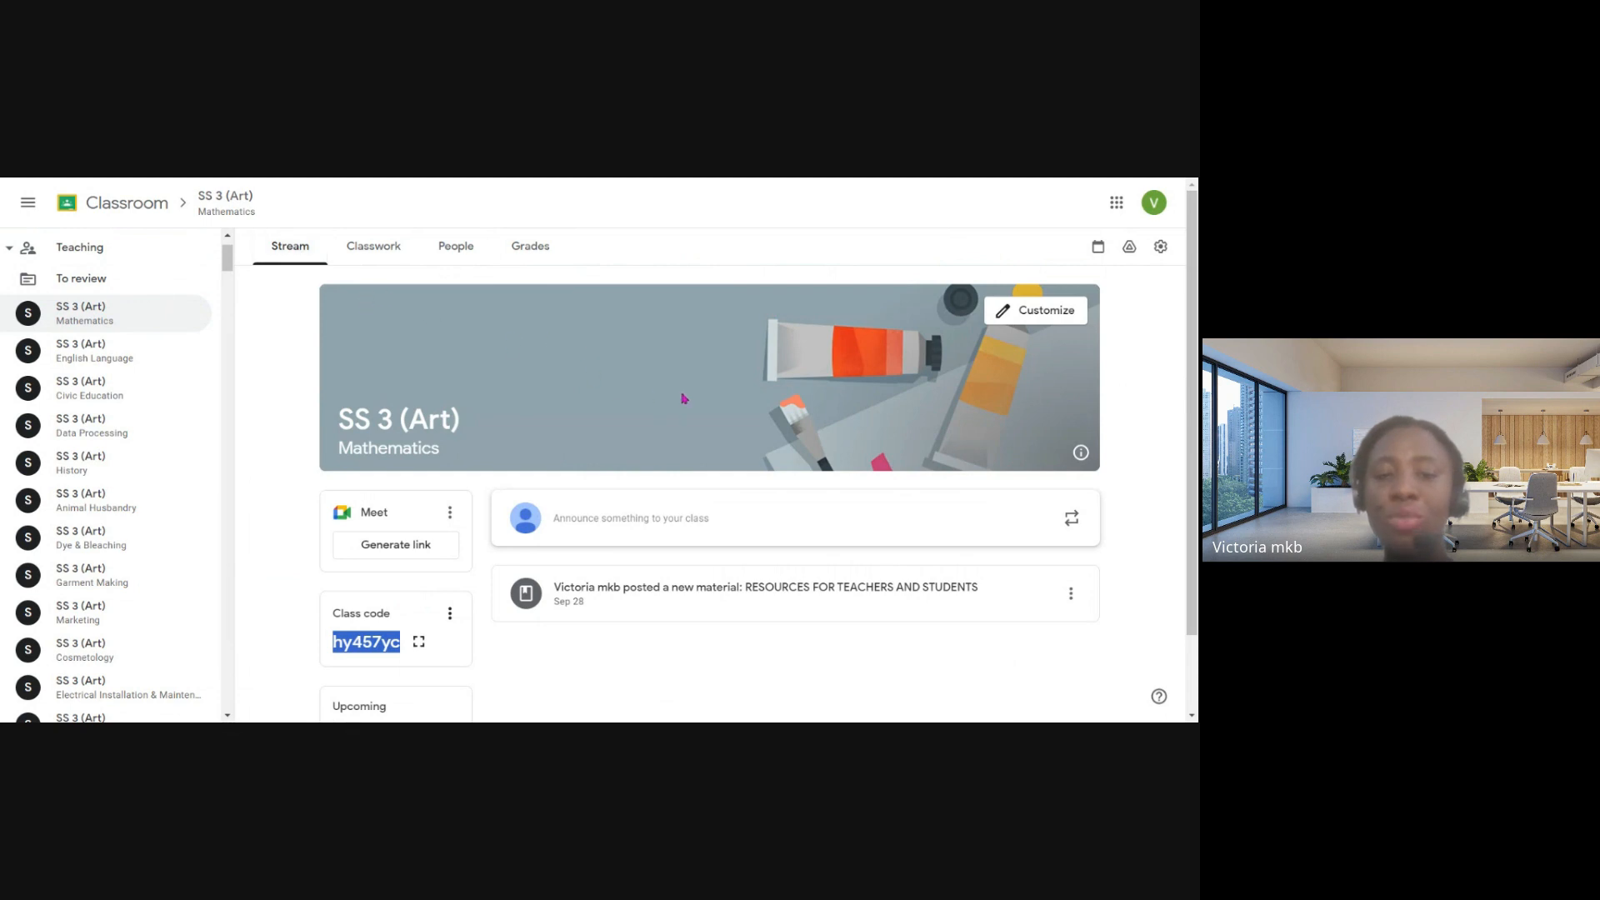
- Open a new announcement on the Mathematics stream and view the class and student lists it can be addressed to
scroll(684, 398, "down", 1)
left_click(657, 453)
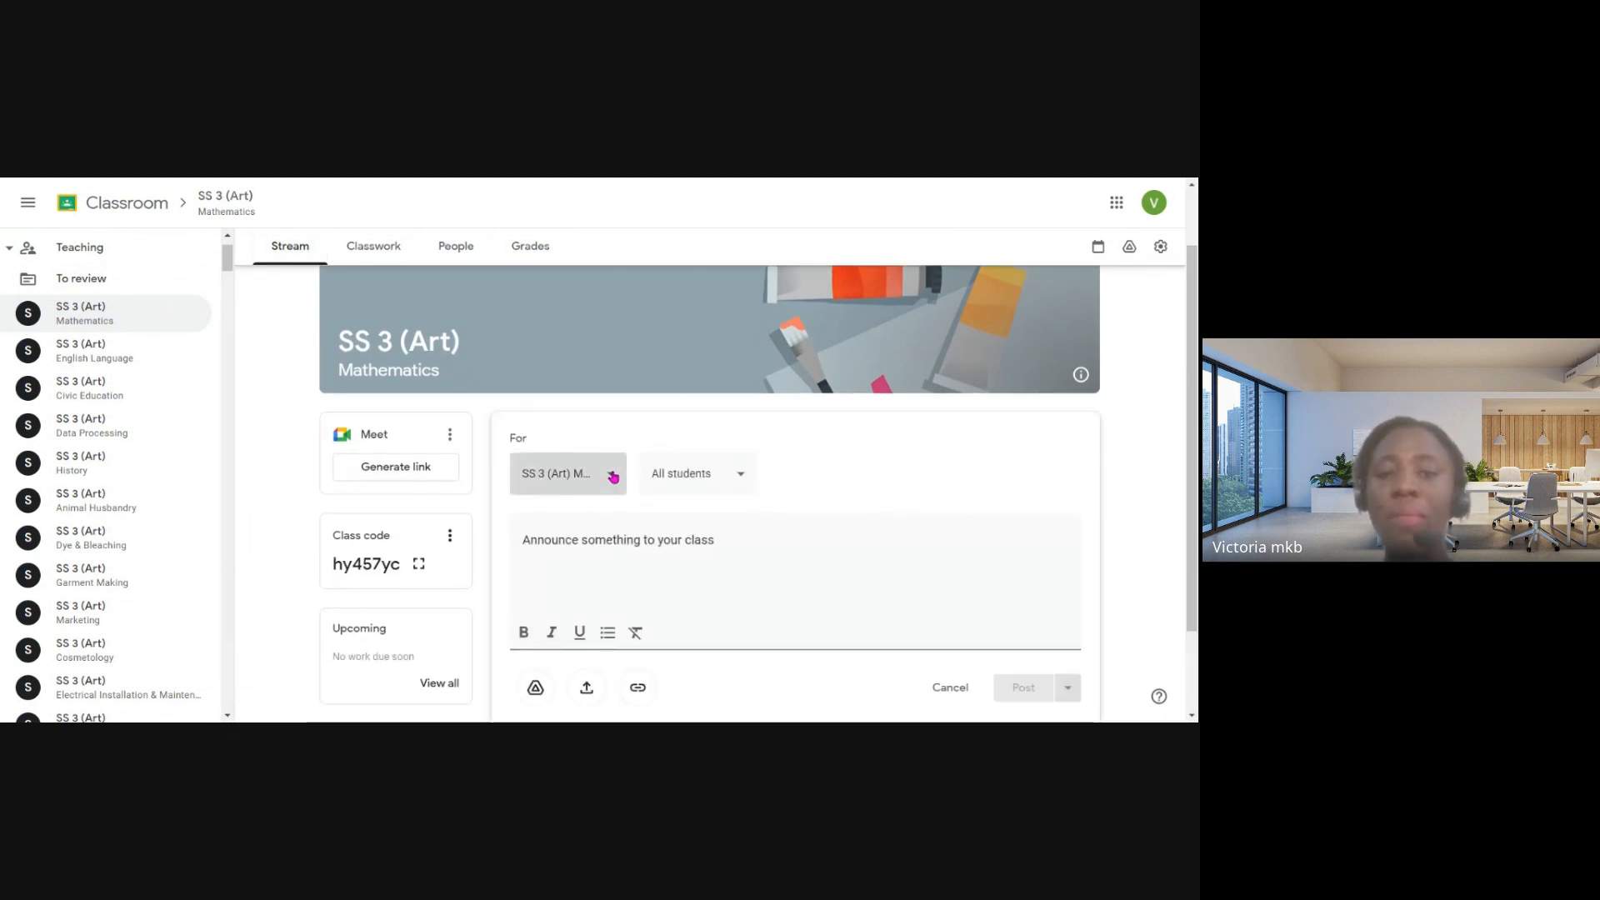
left_click(613, 477)
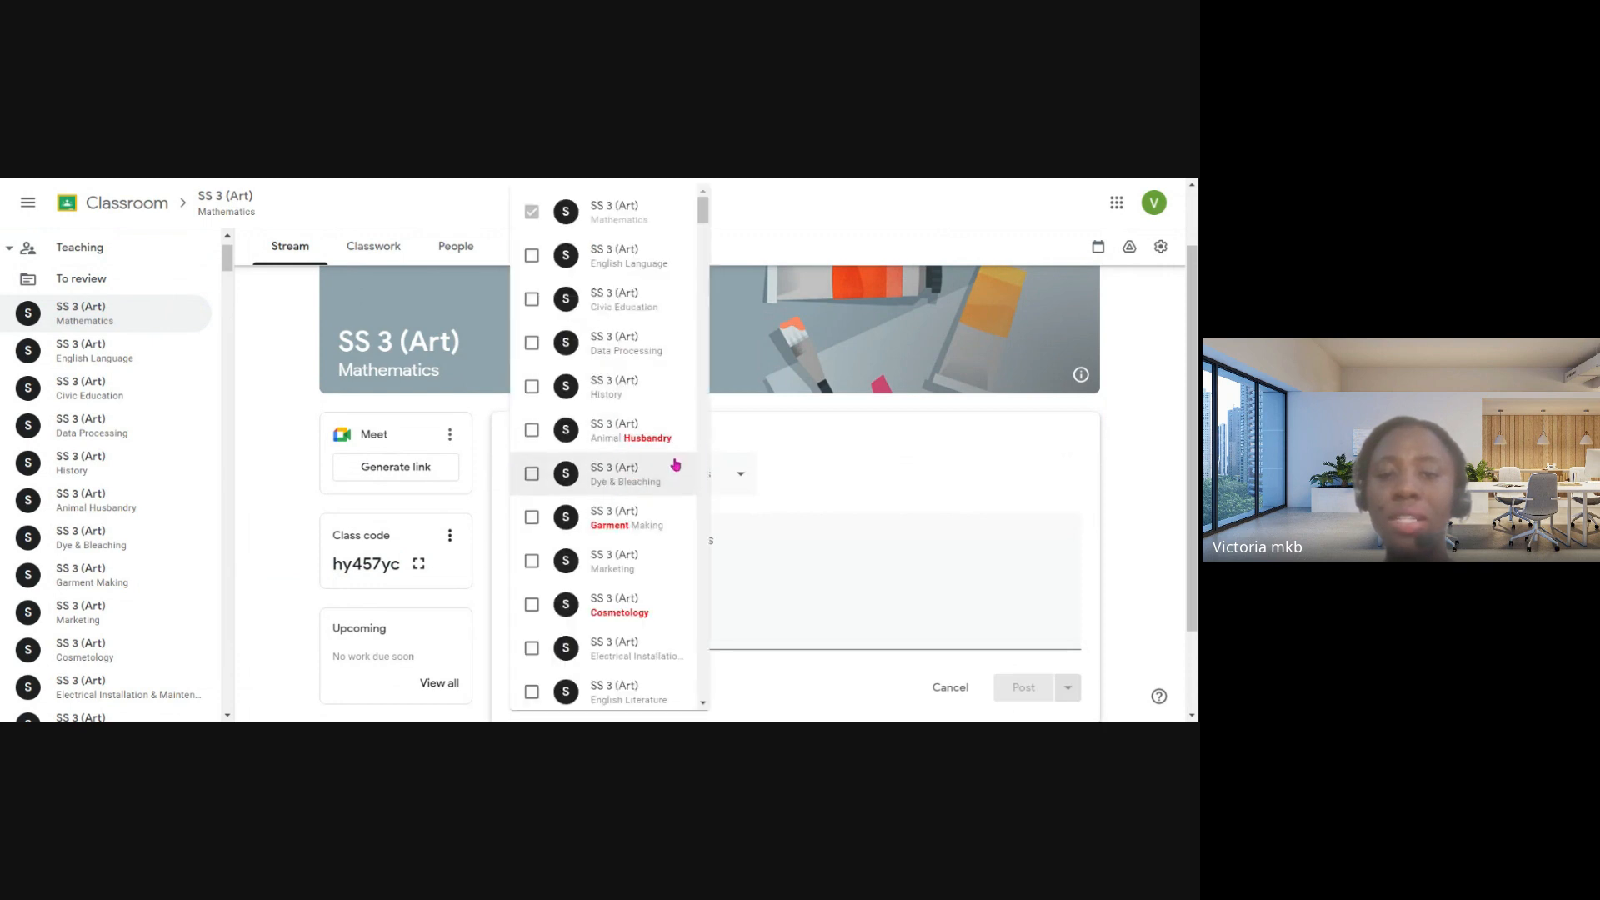
left_click(765, 443)
left_click(729, 477)
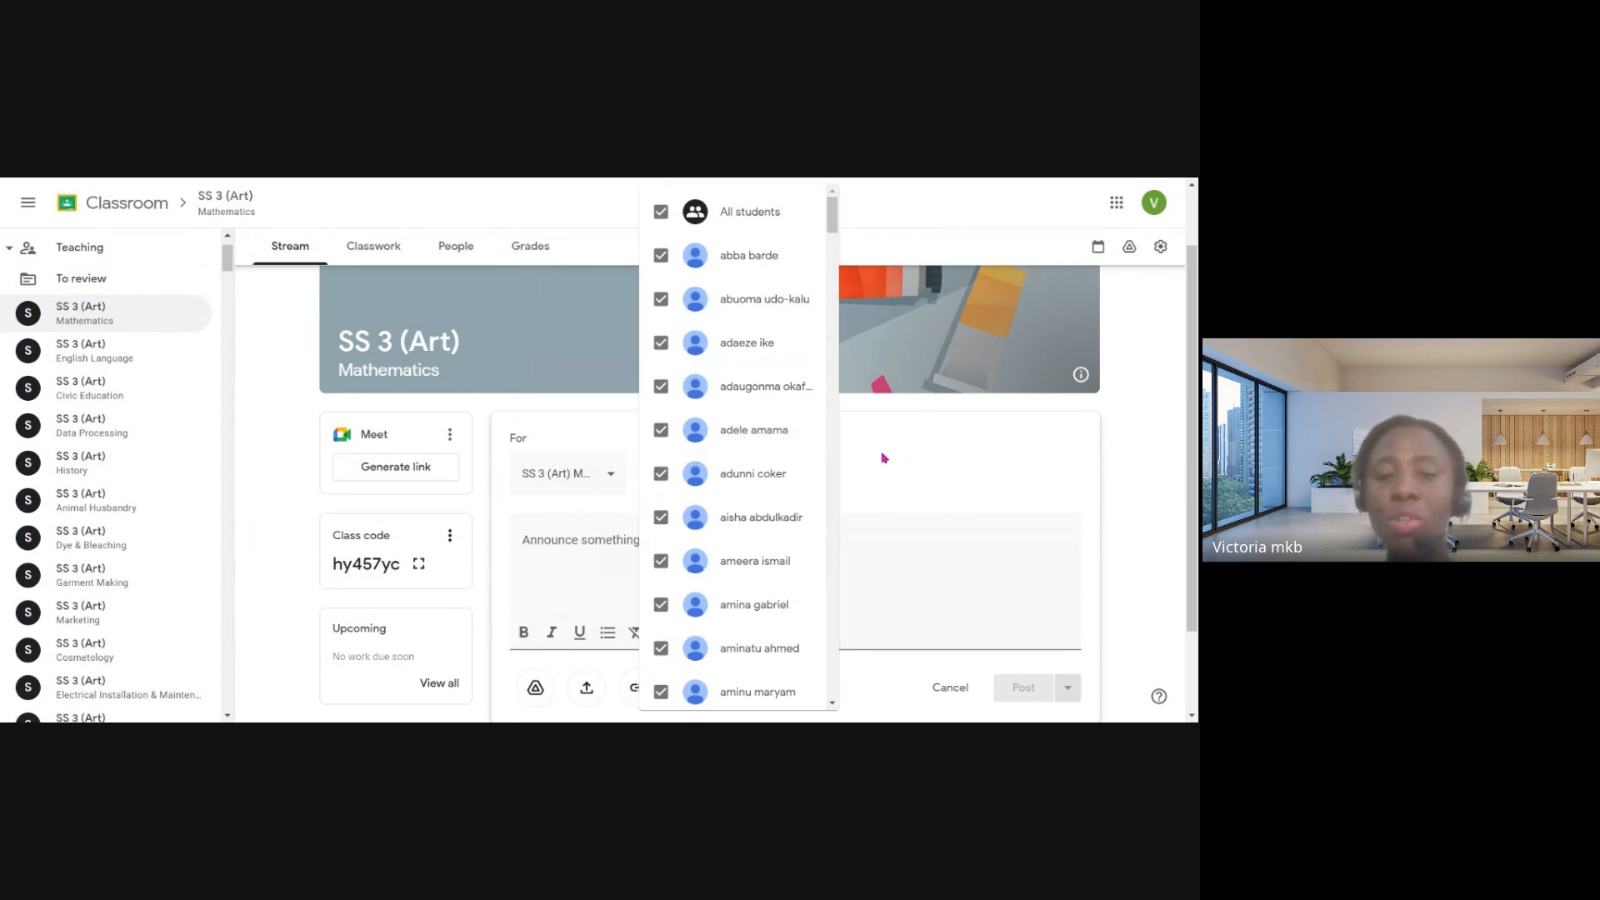
left_click(848, 448)
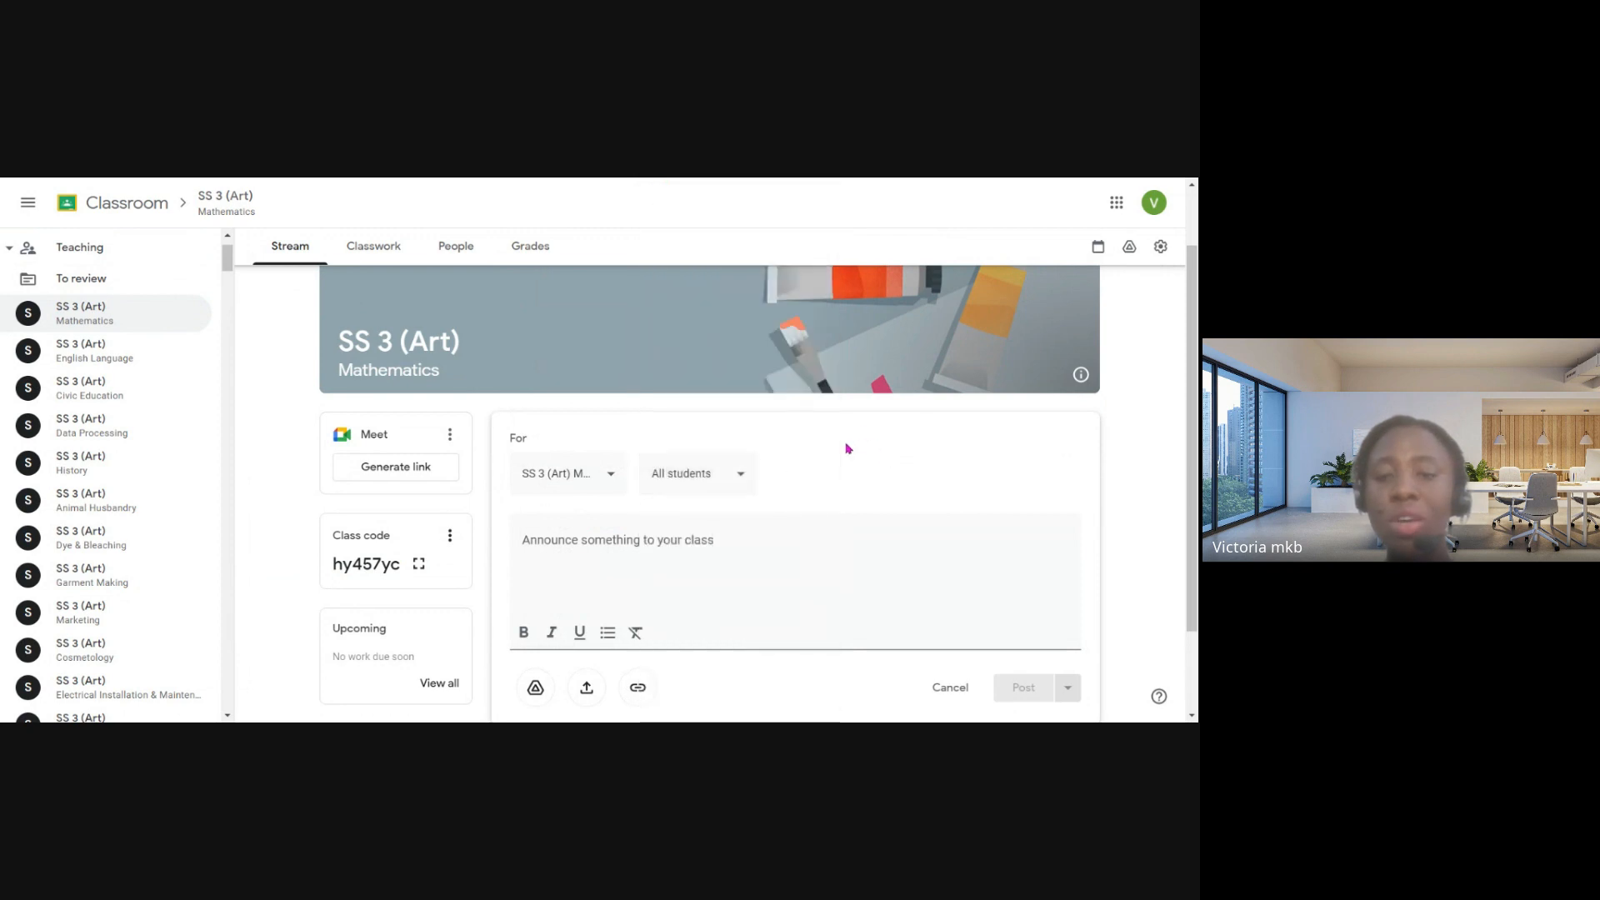
- Go through the announcement's message field, attachment options and posting options, and cancel the announcement
left_click(602, 545)
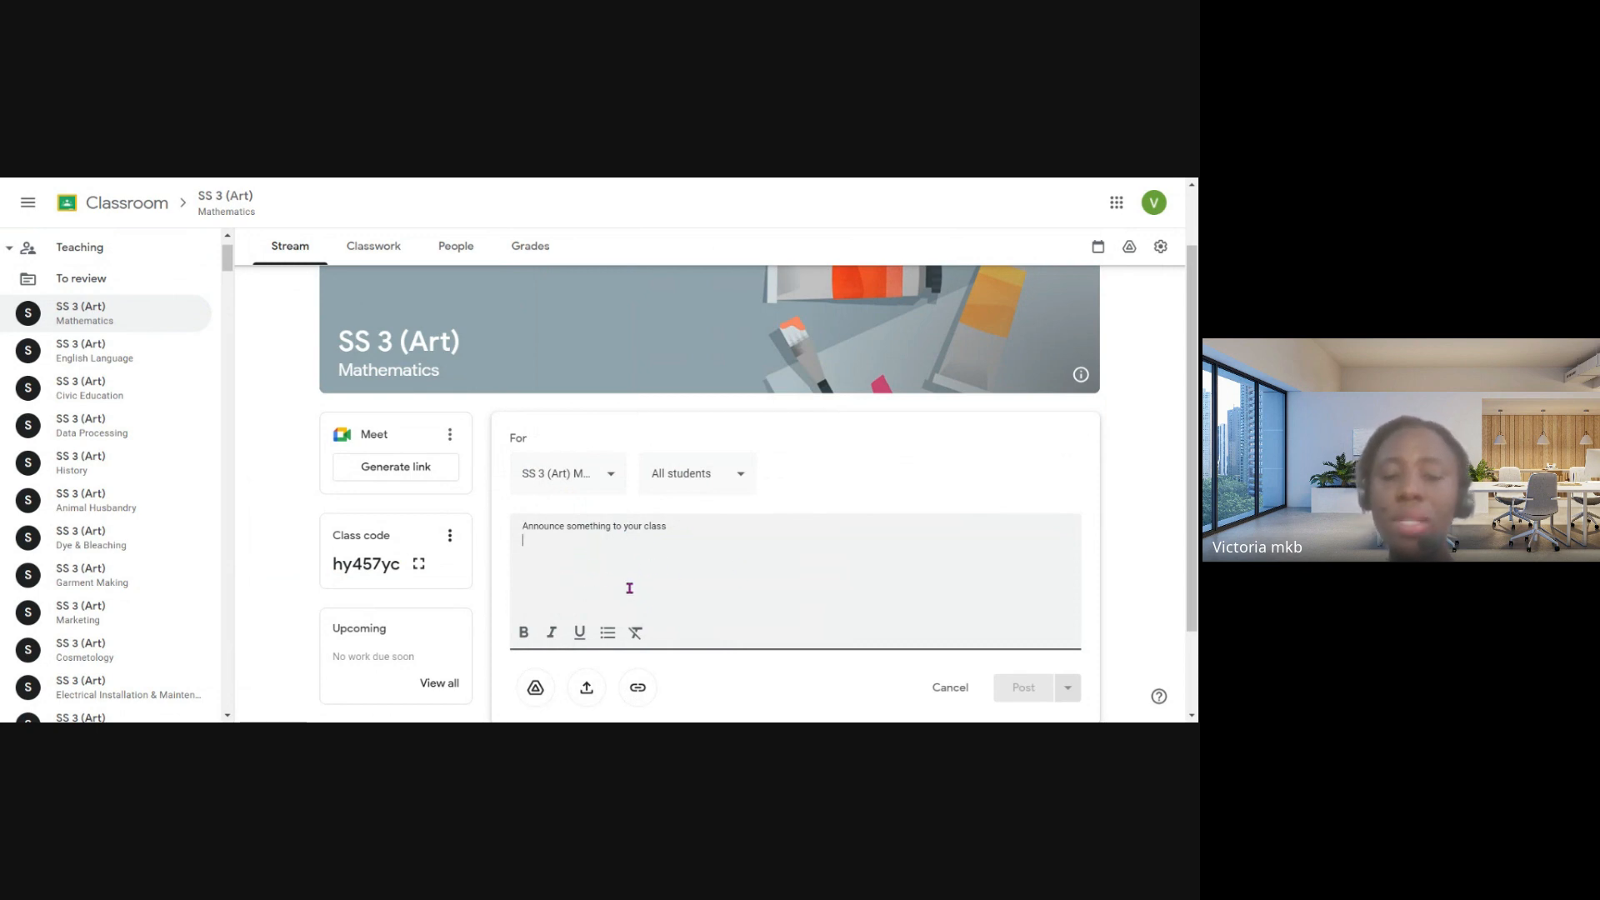
scroll(633, 582, "down", 1)
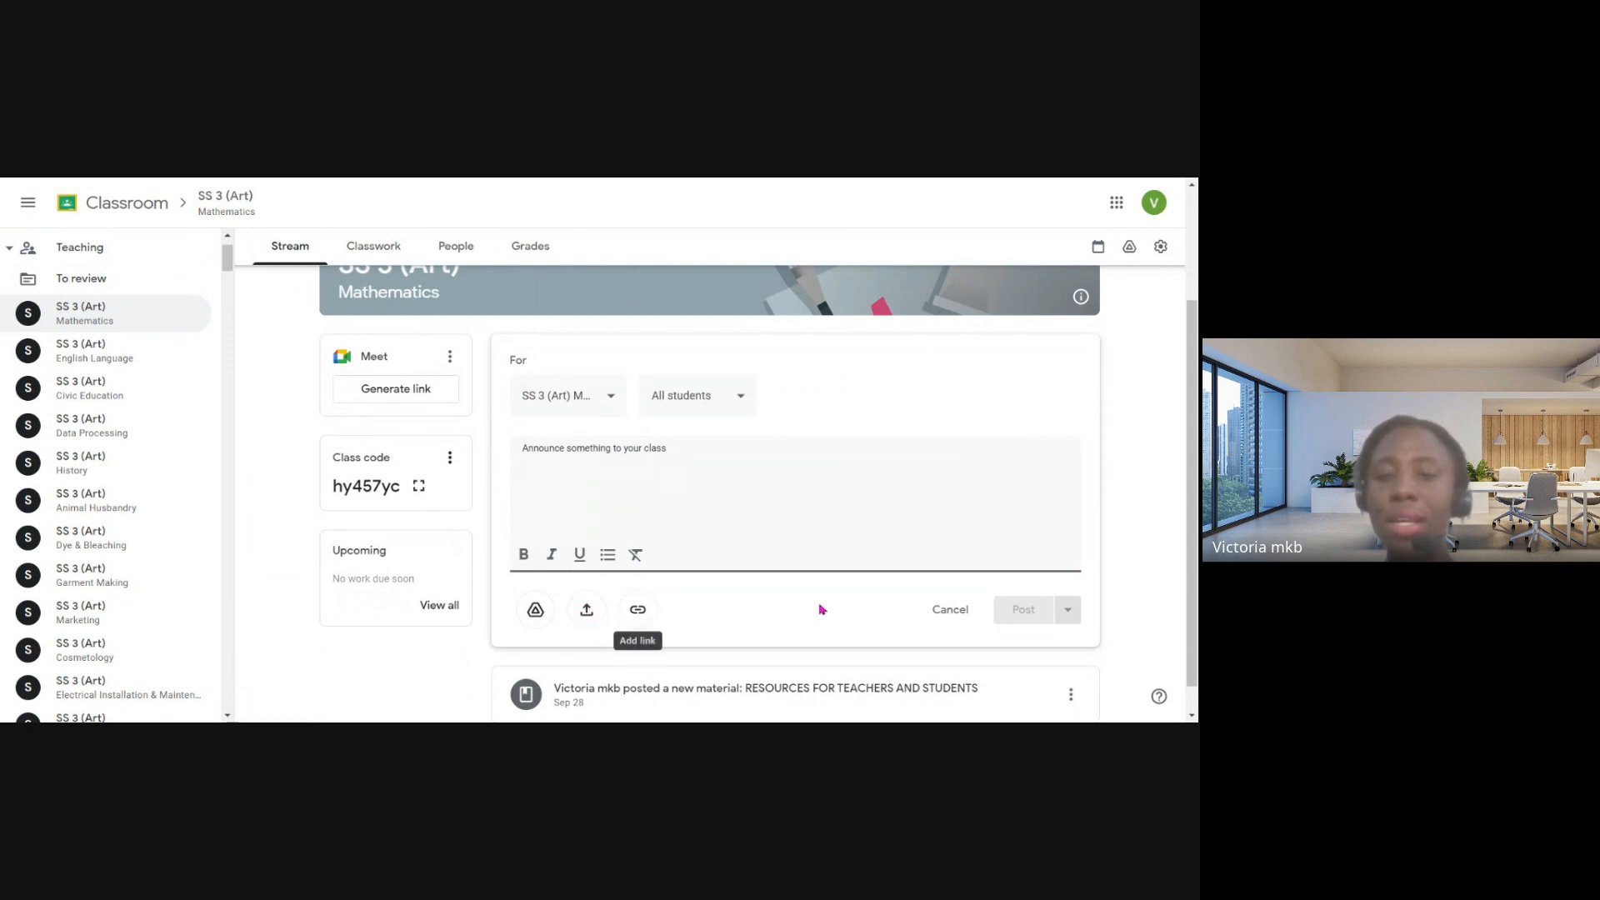
left_click(1064, 610)
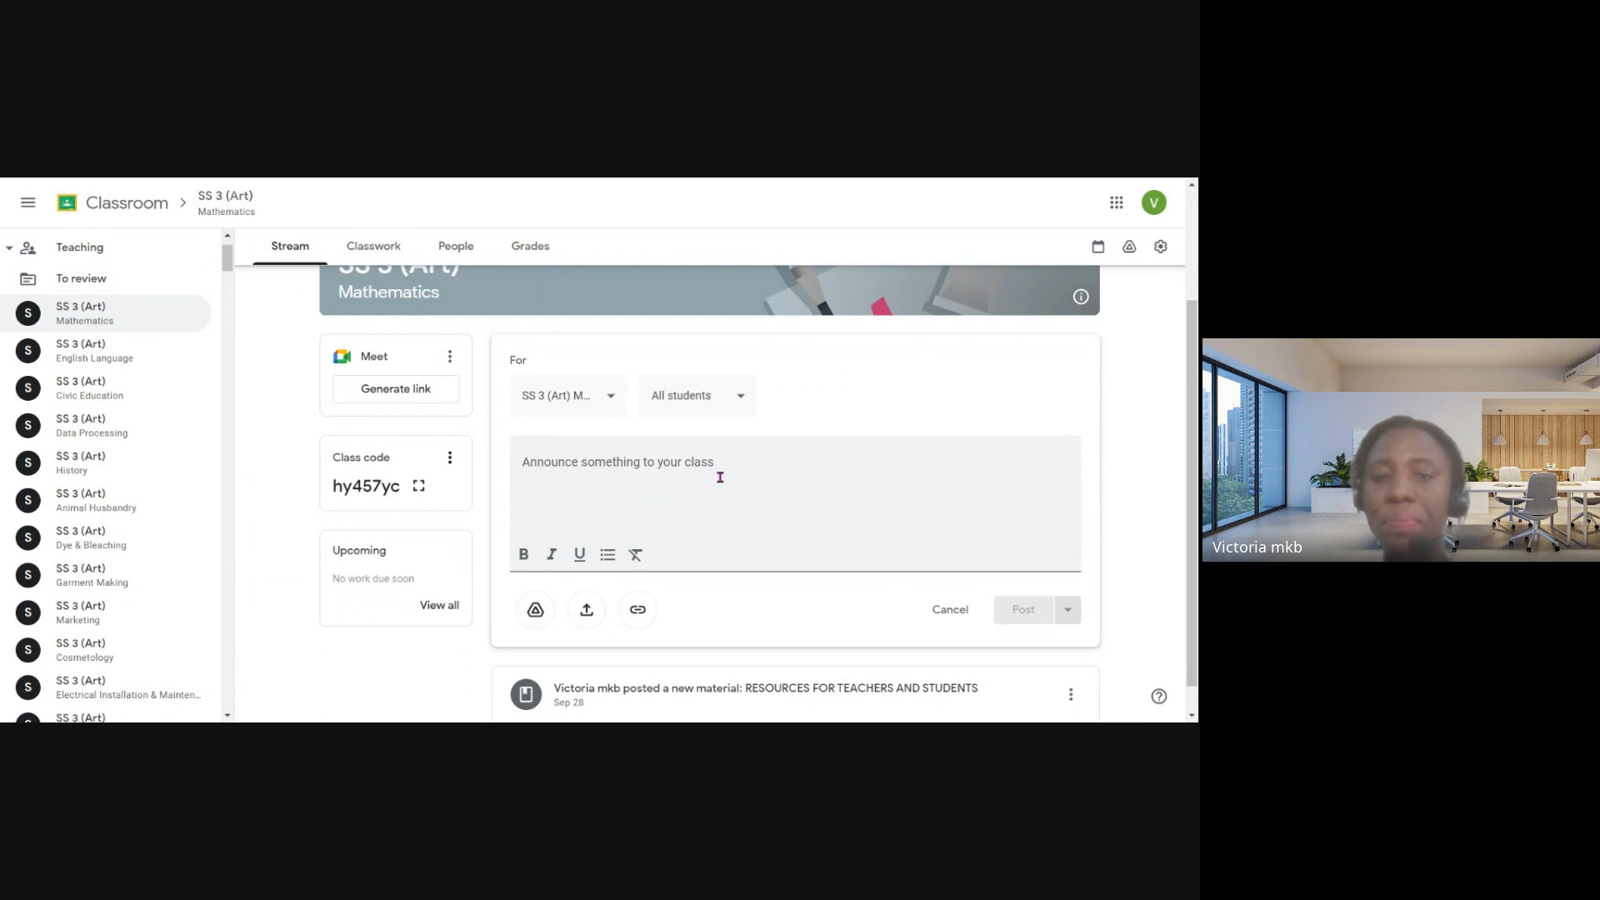
scroll(770, 418, "up", 1)
scroll(584, 384, "up", 2)
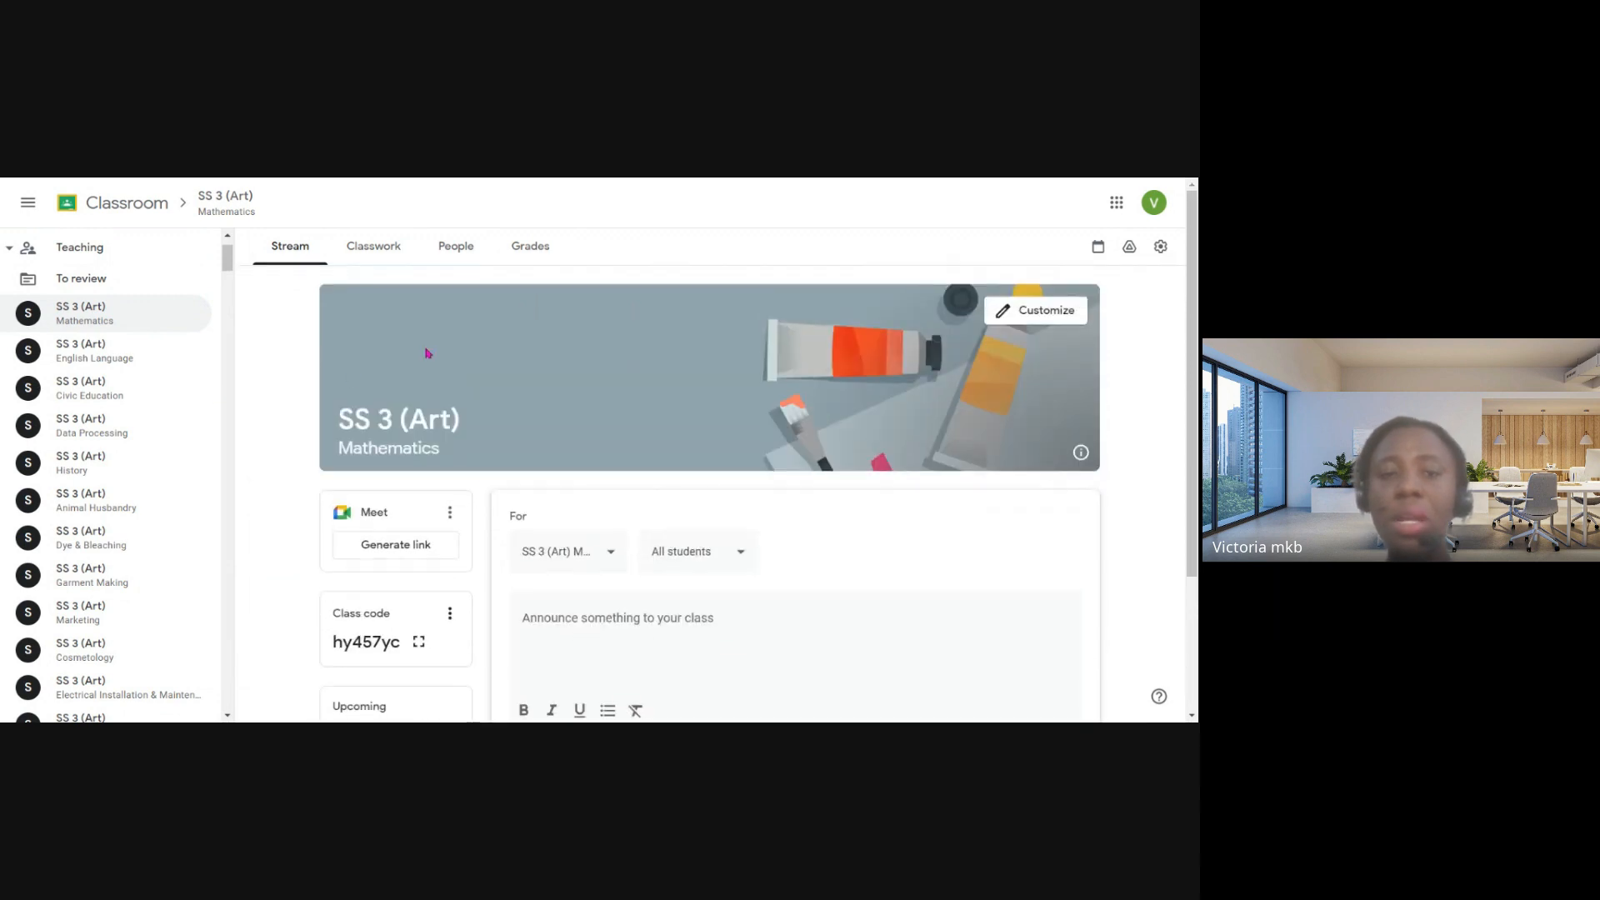
left_click(395, 252)
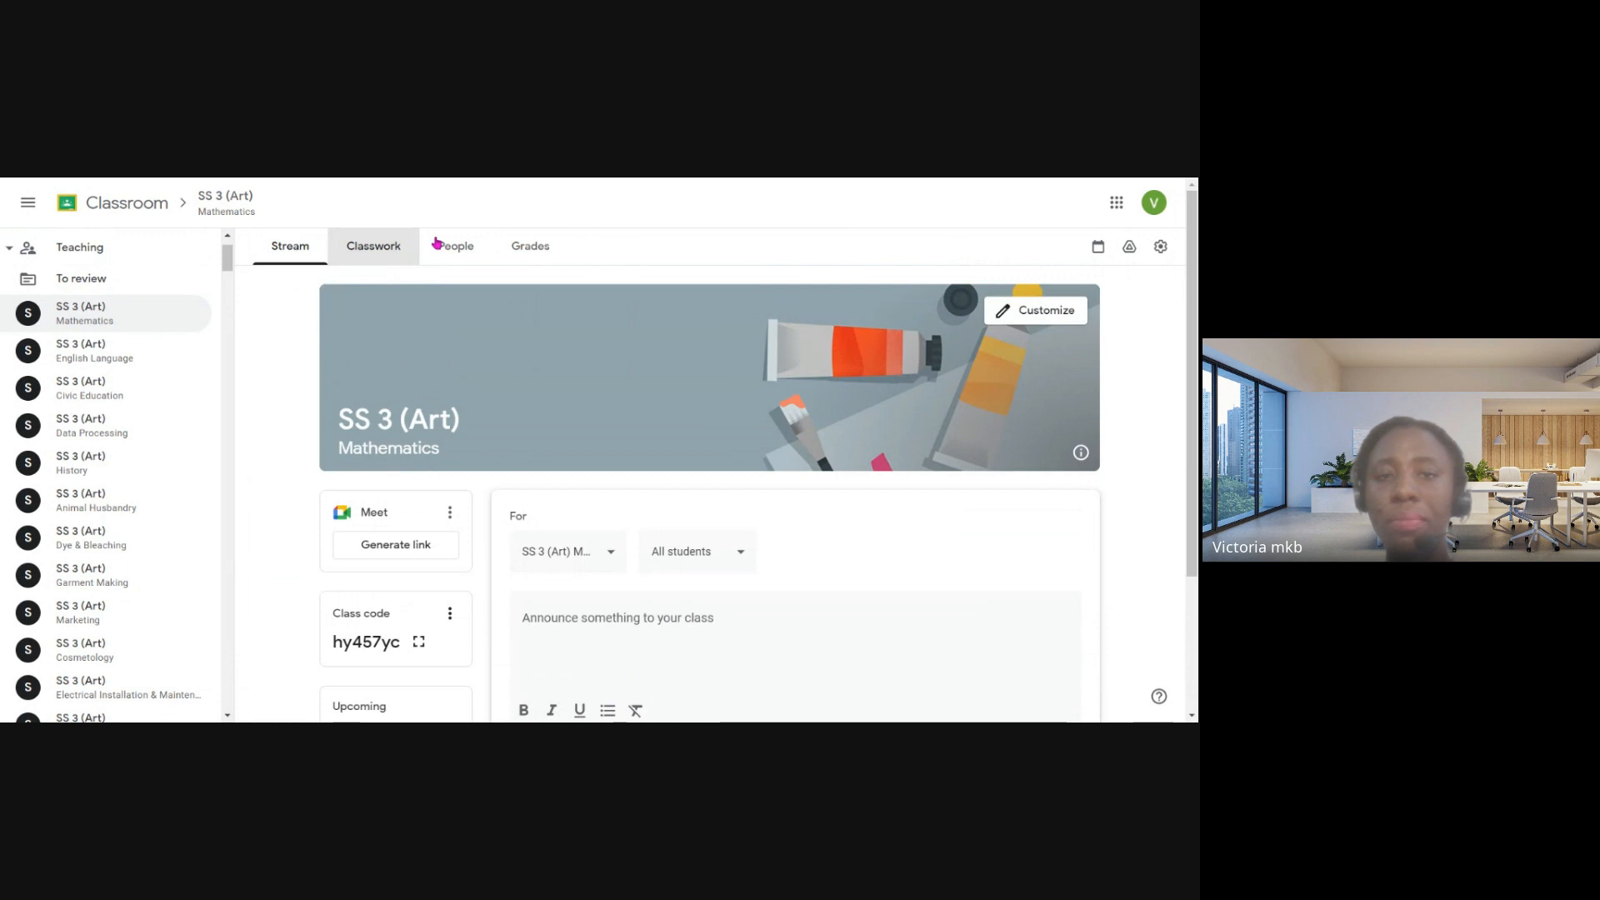
scroll(750, 503, "down", 2)
left_click(950, 583)
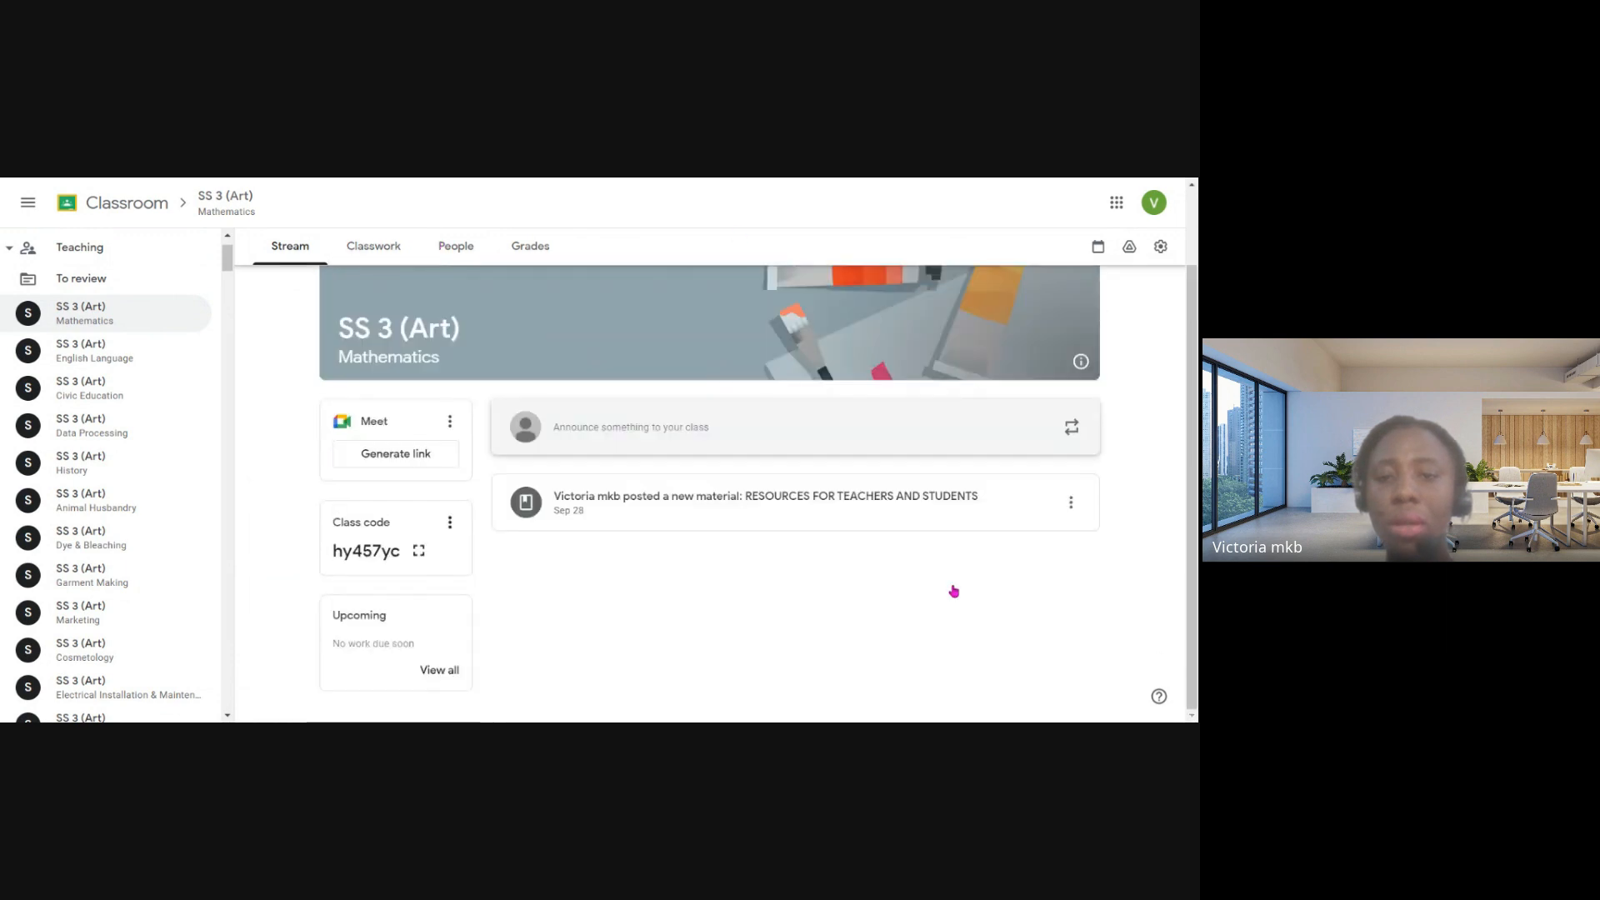
- Review the types of items that can be created in the class's classwork and open the people page
left_click(372, 250)
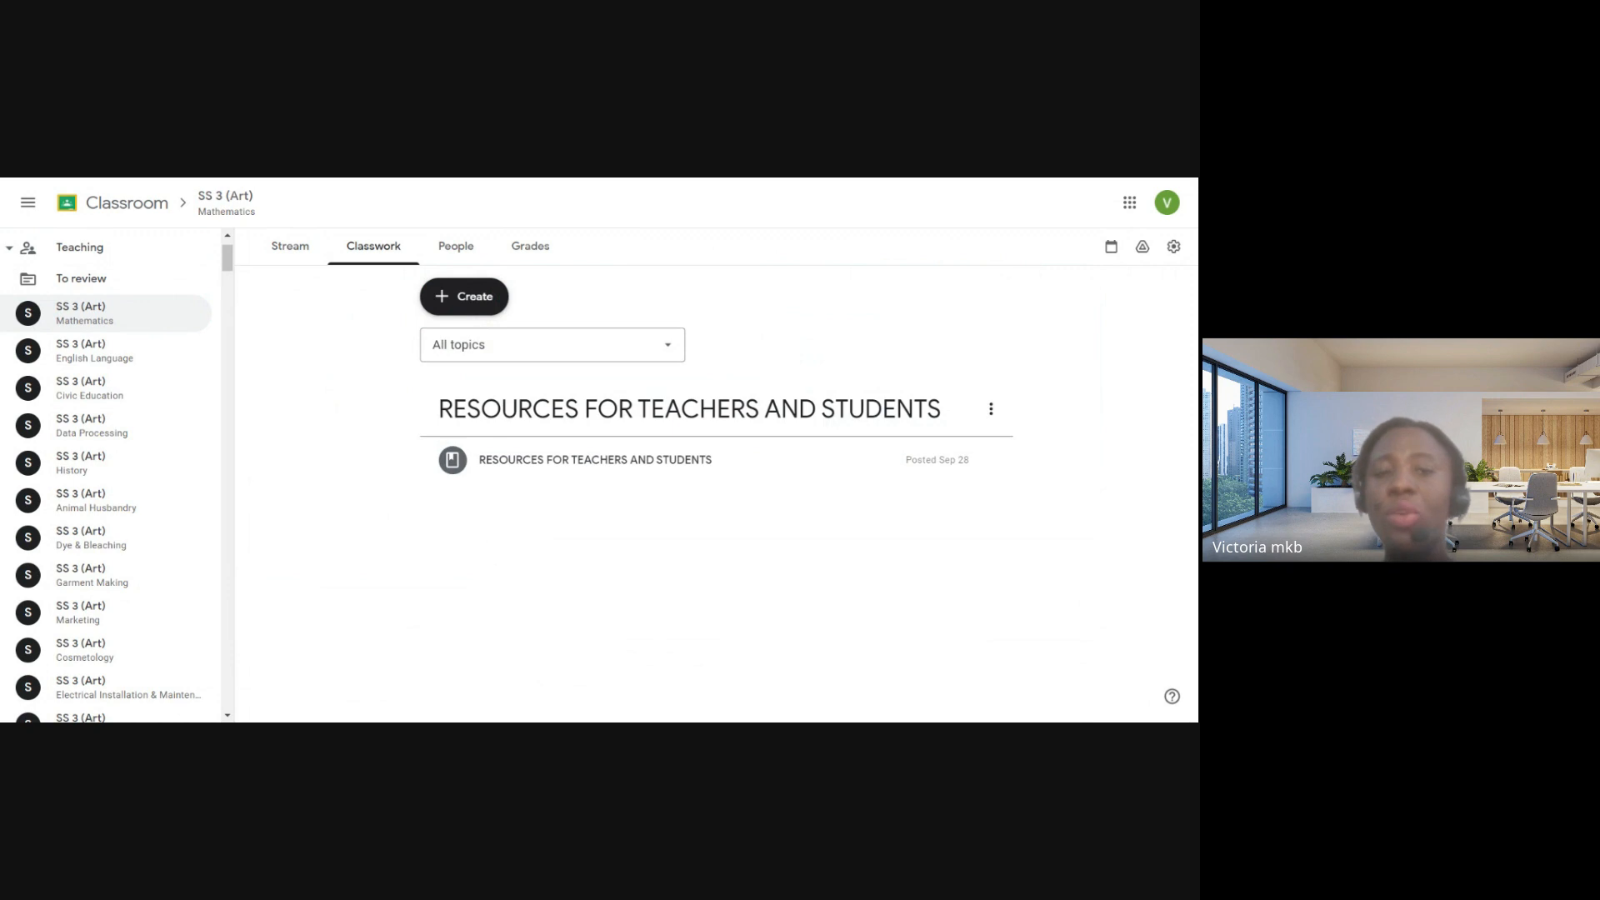
left_click(475, 304)
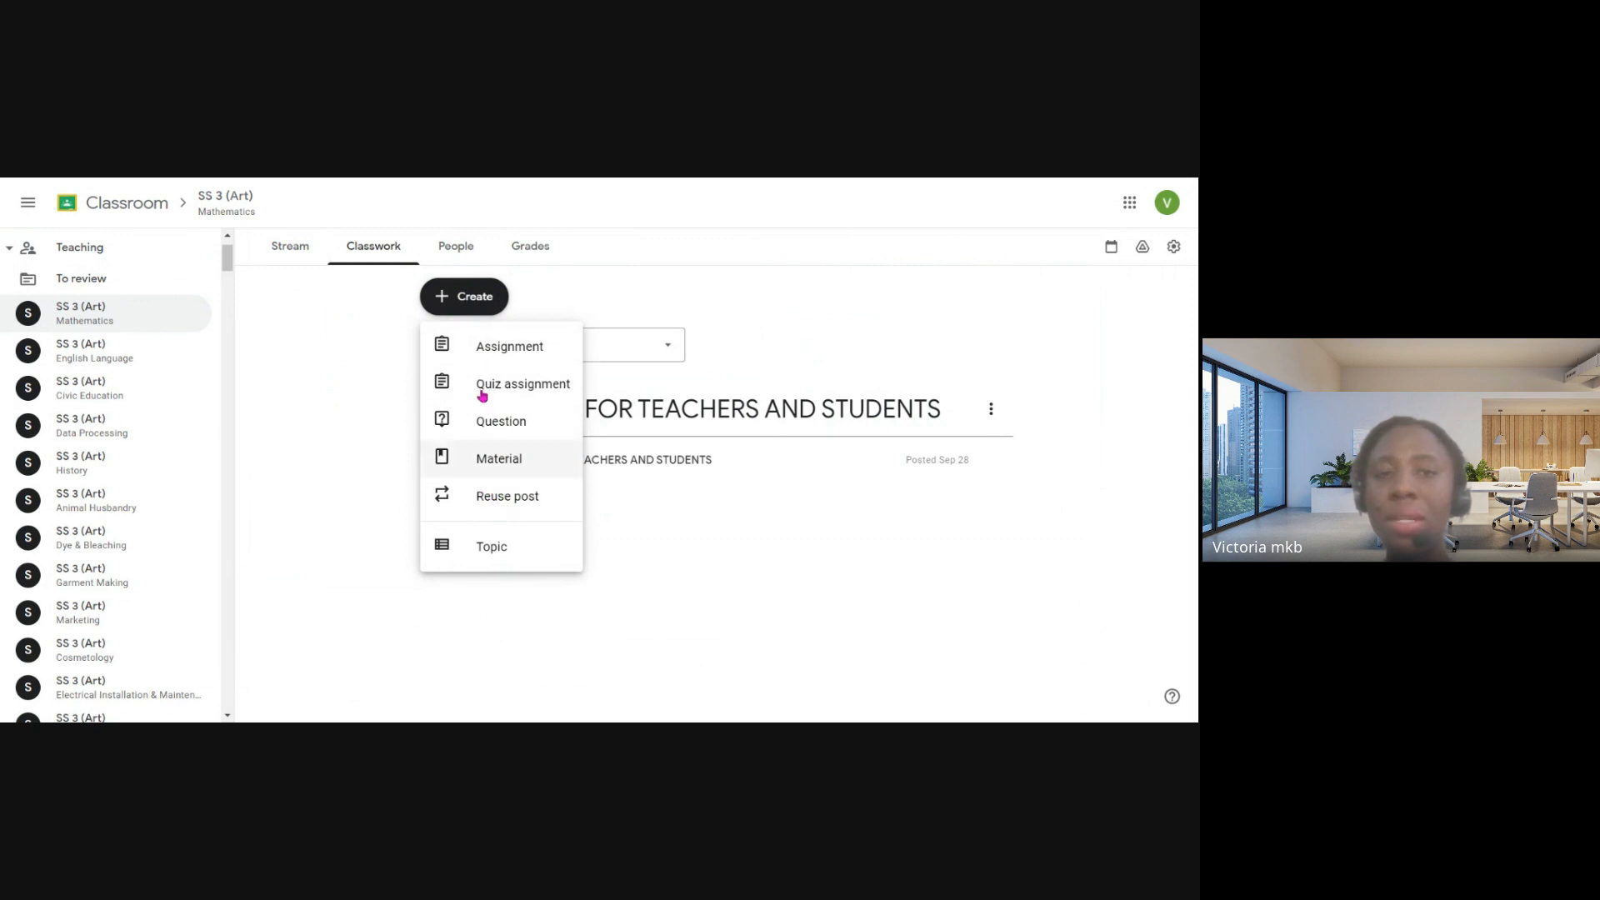
left_click(465, 250)
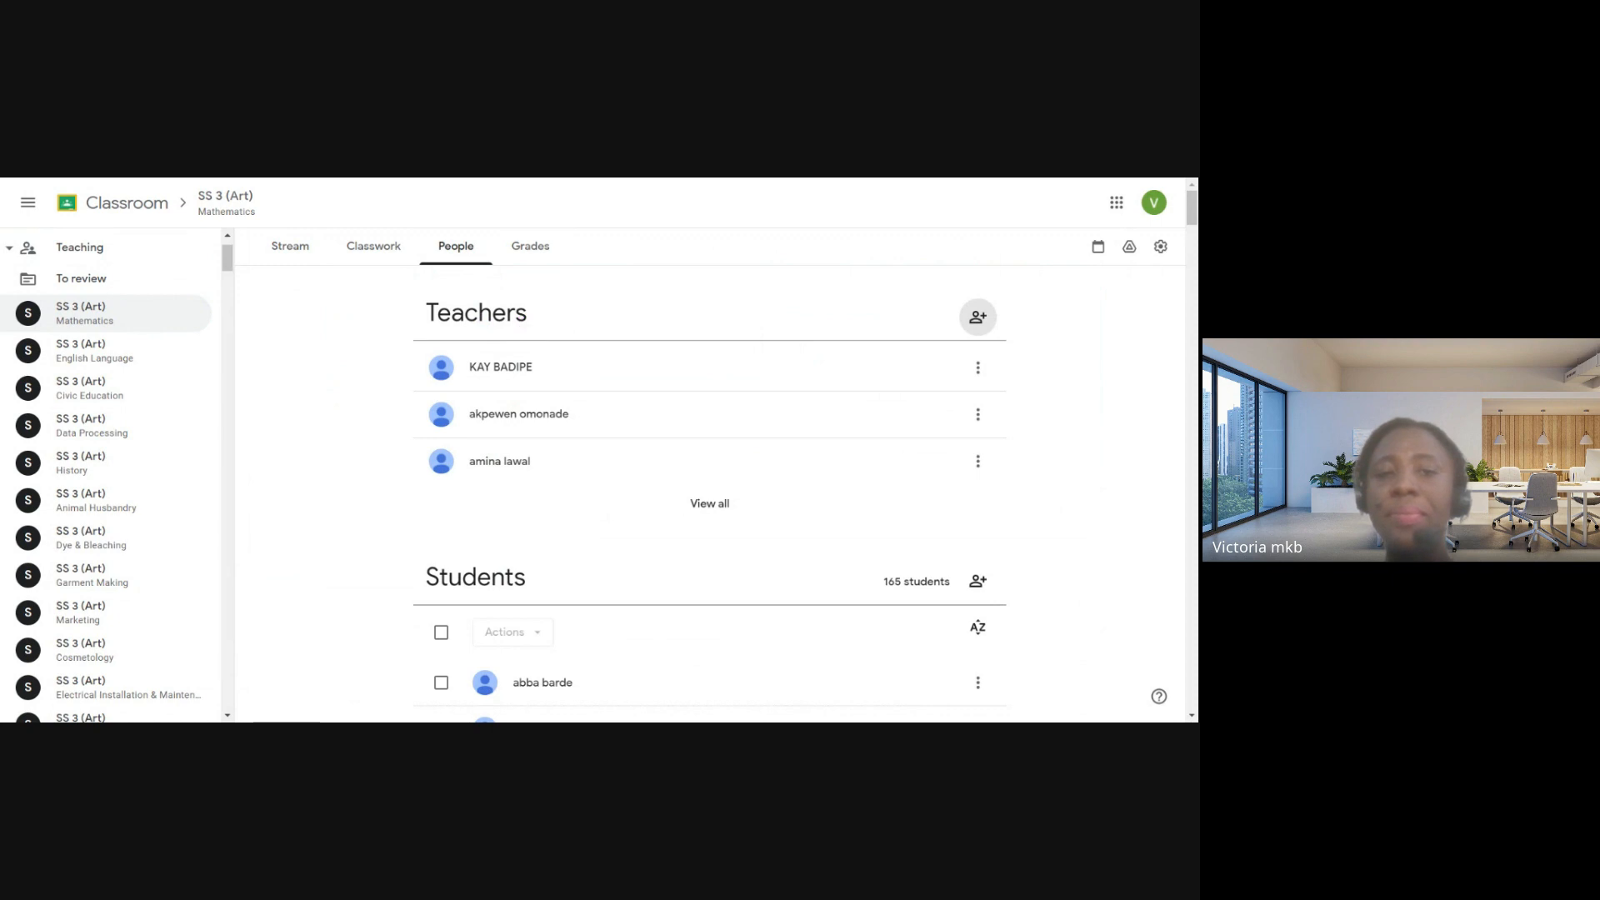
- Expand the full list of teachers in the Mathematics class and look through it
scroll(497, 400, "down", 1)
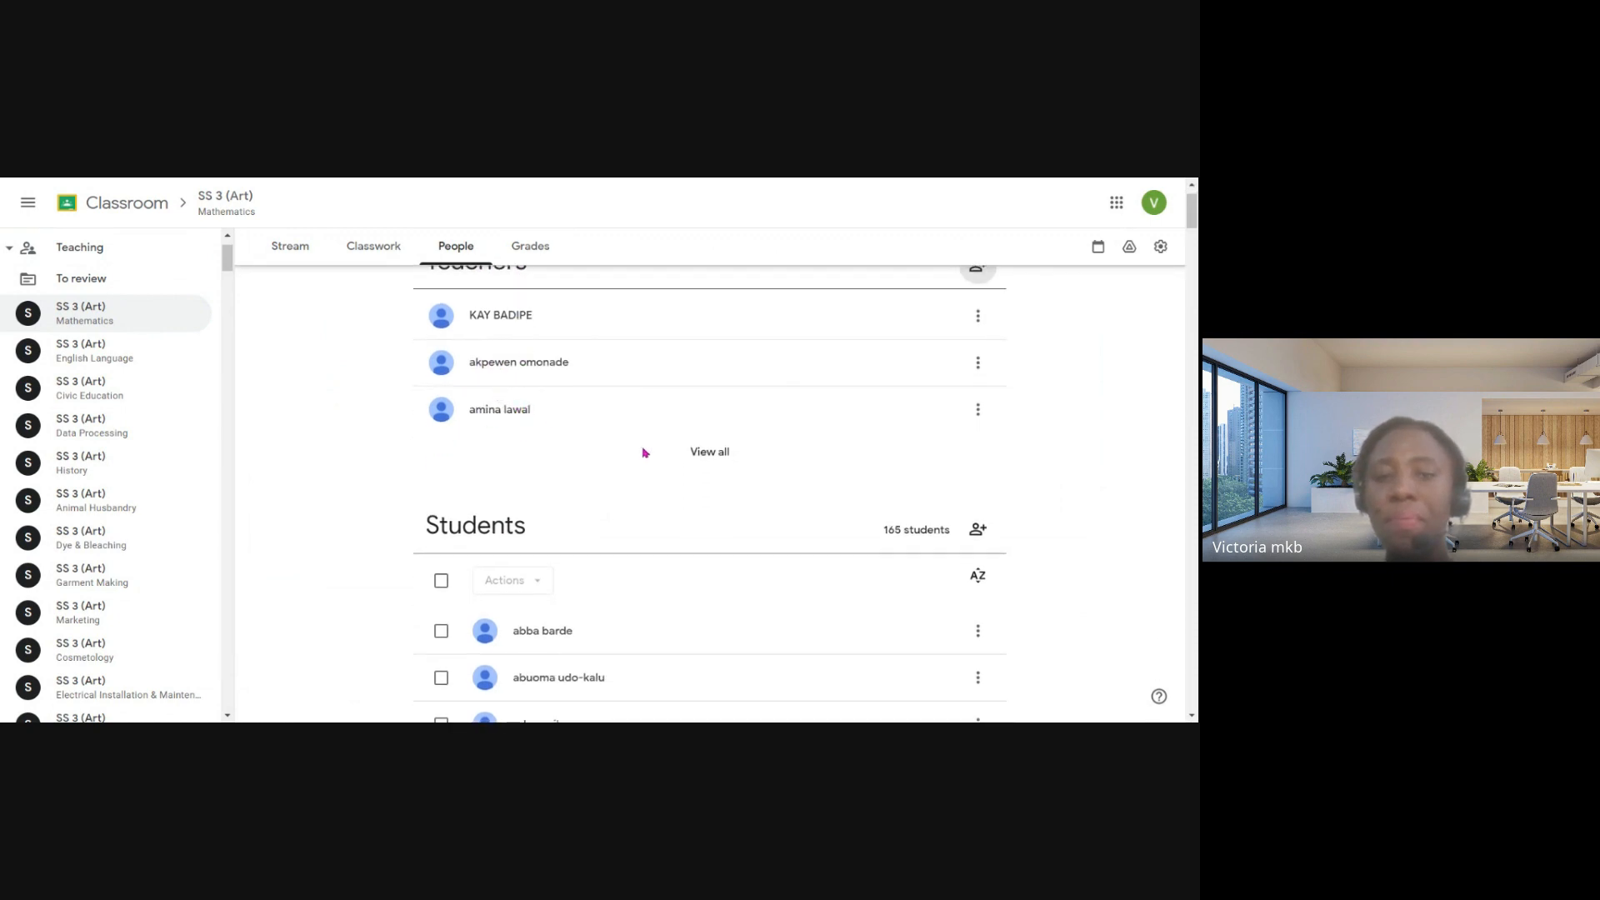
left_click(704, 452)
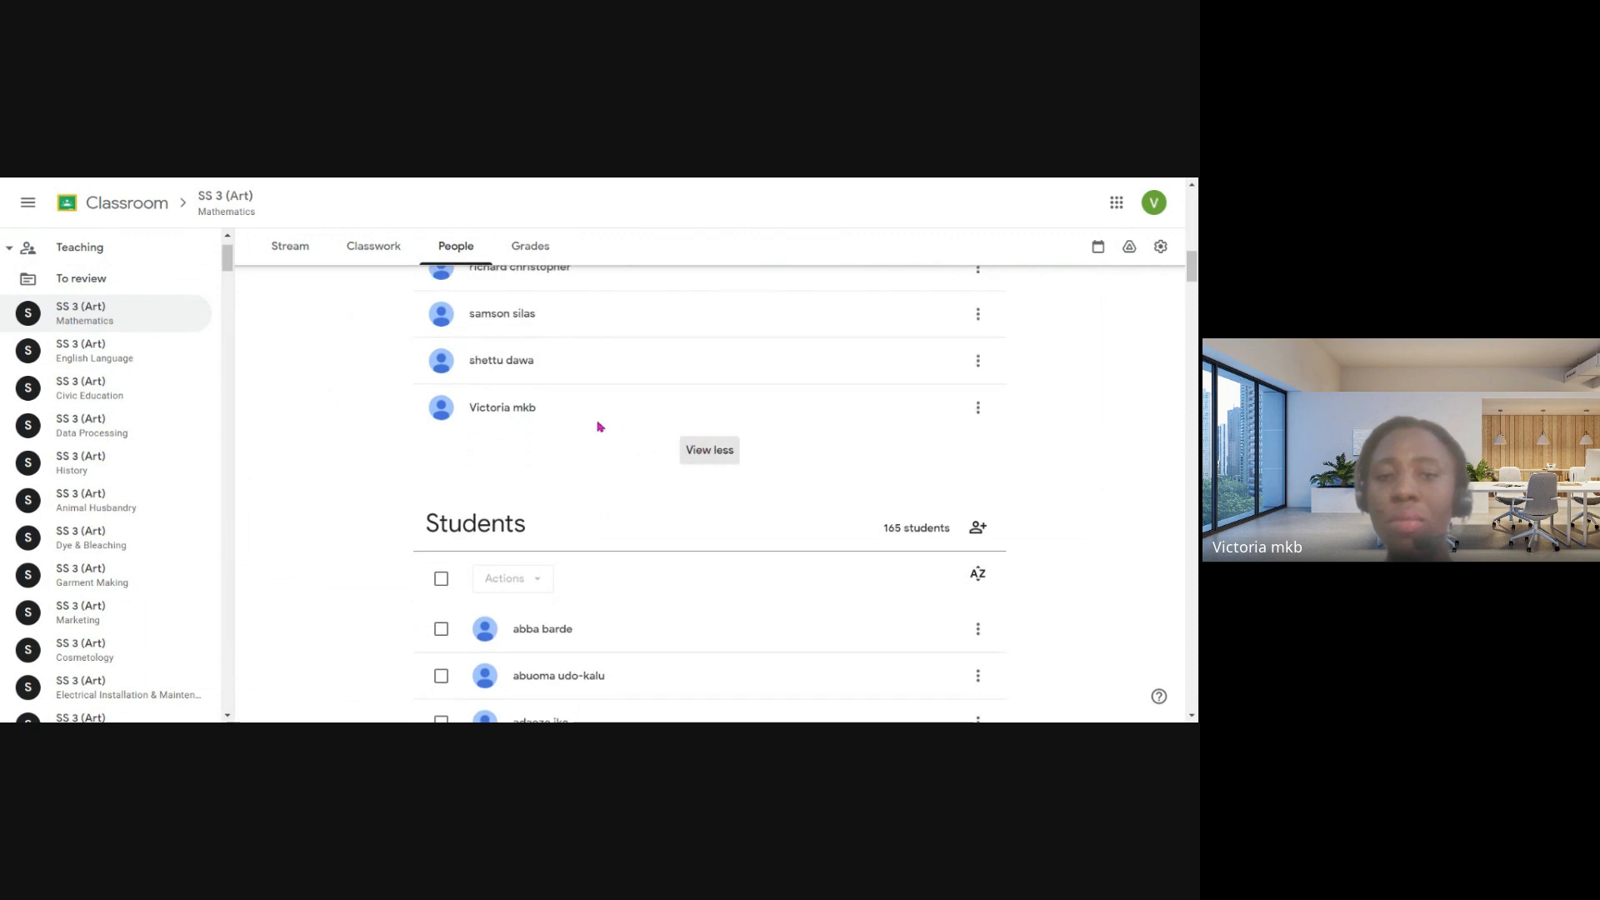
scroll(597, 376, "up", 3)
scroll(597, 376, "up", 5)
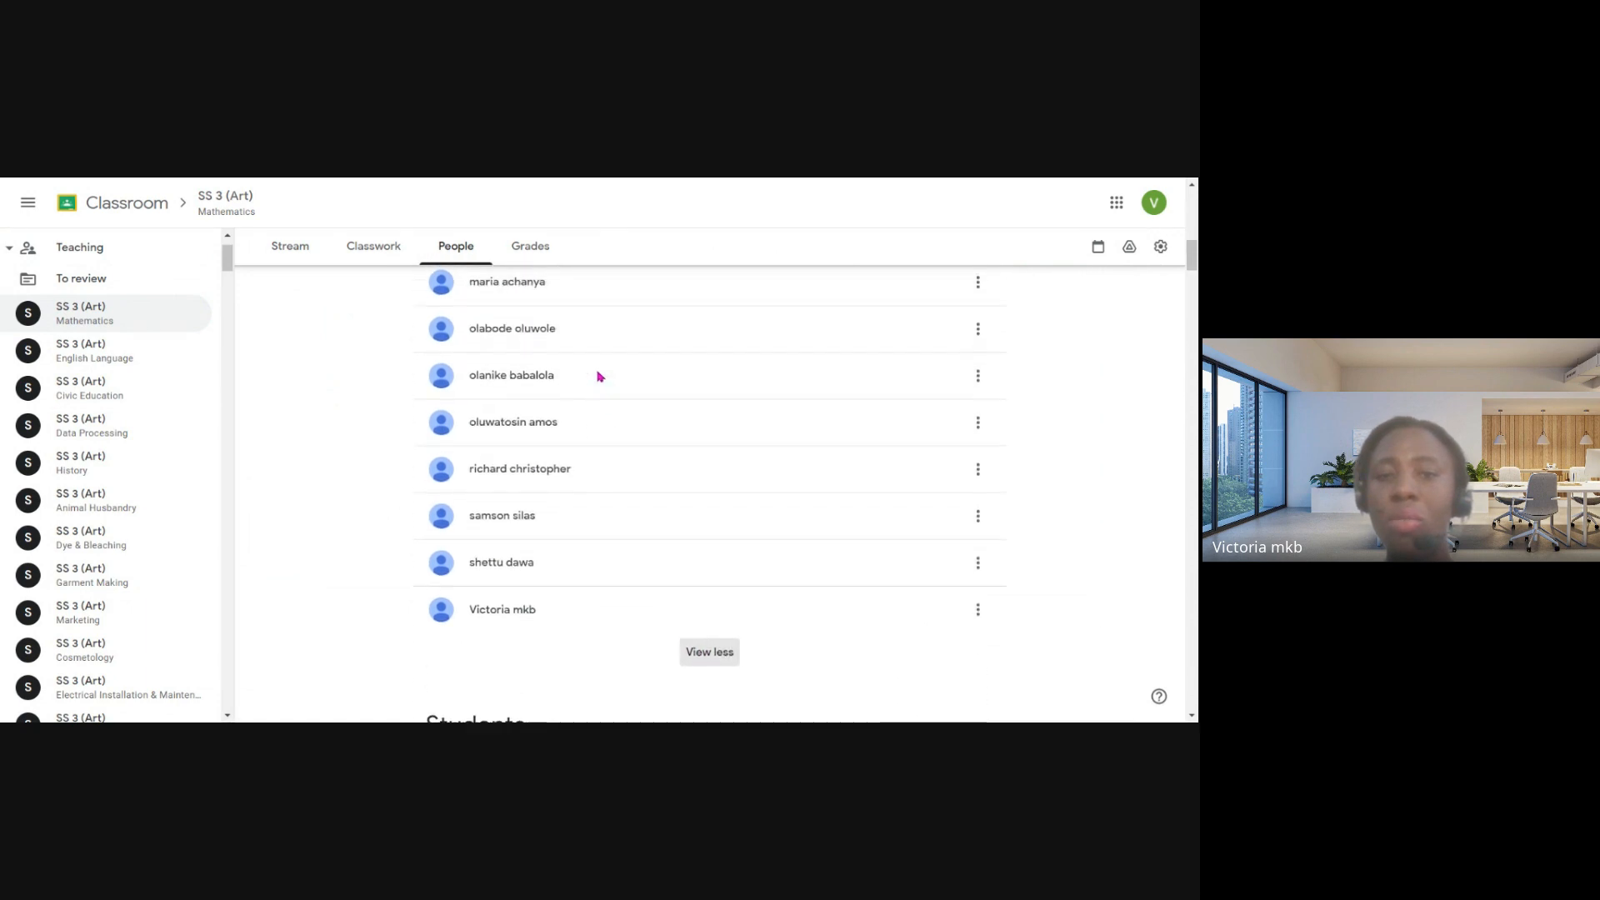
scroll(600, 374, "up", 8)
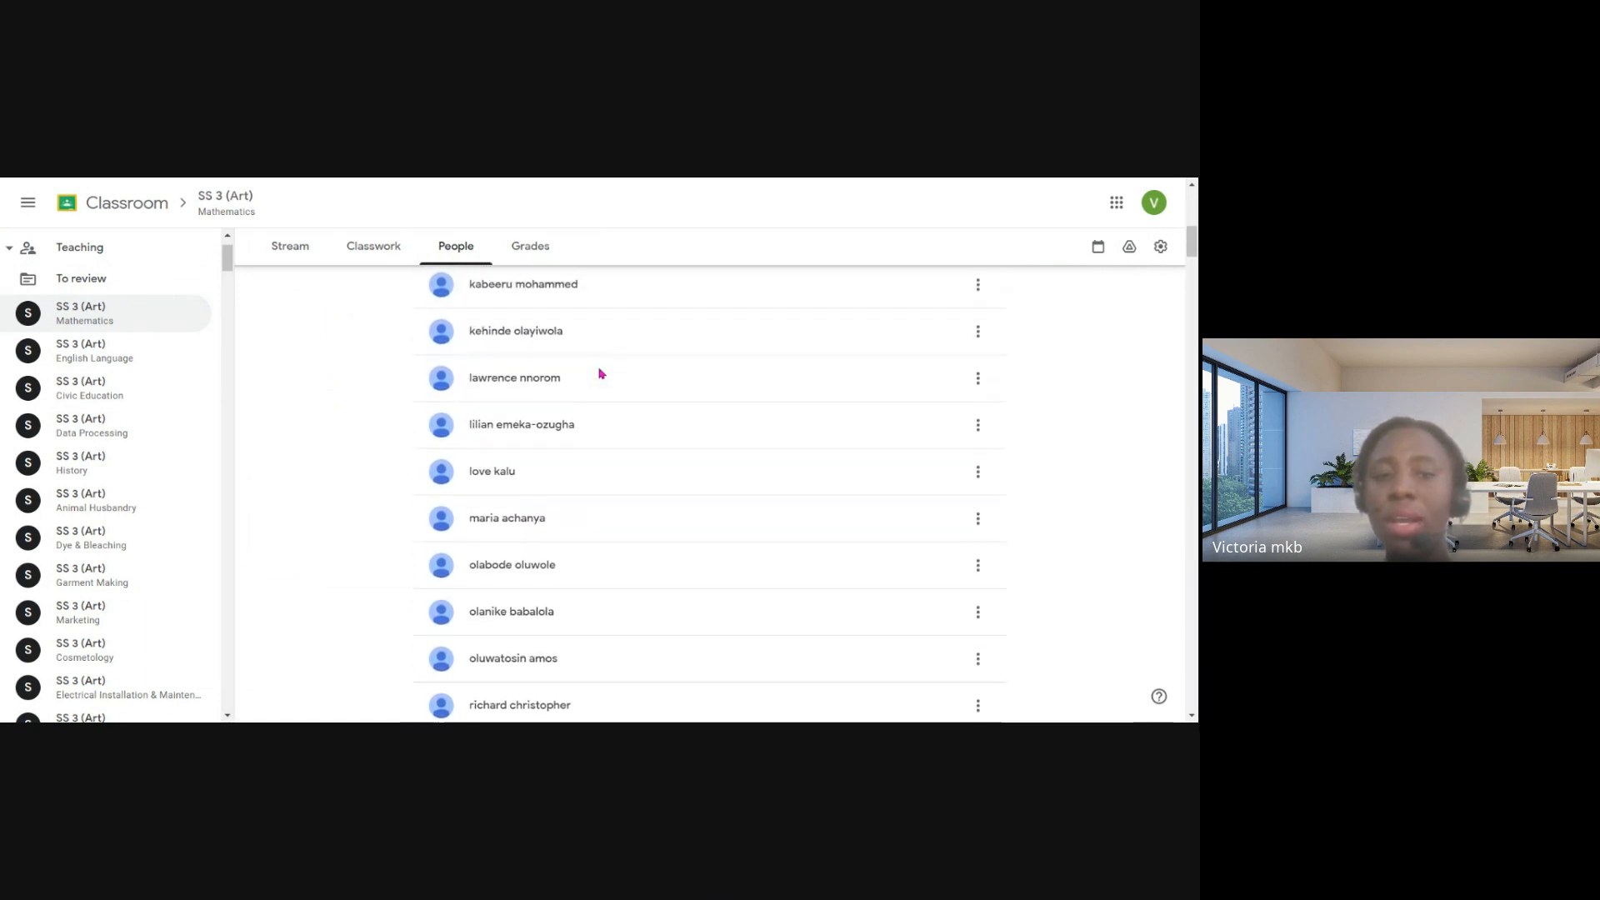
scroll(603, 374, "up", 4)
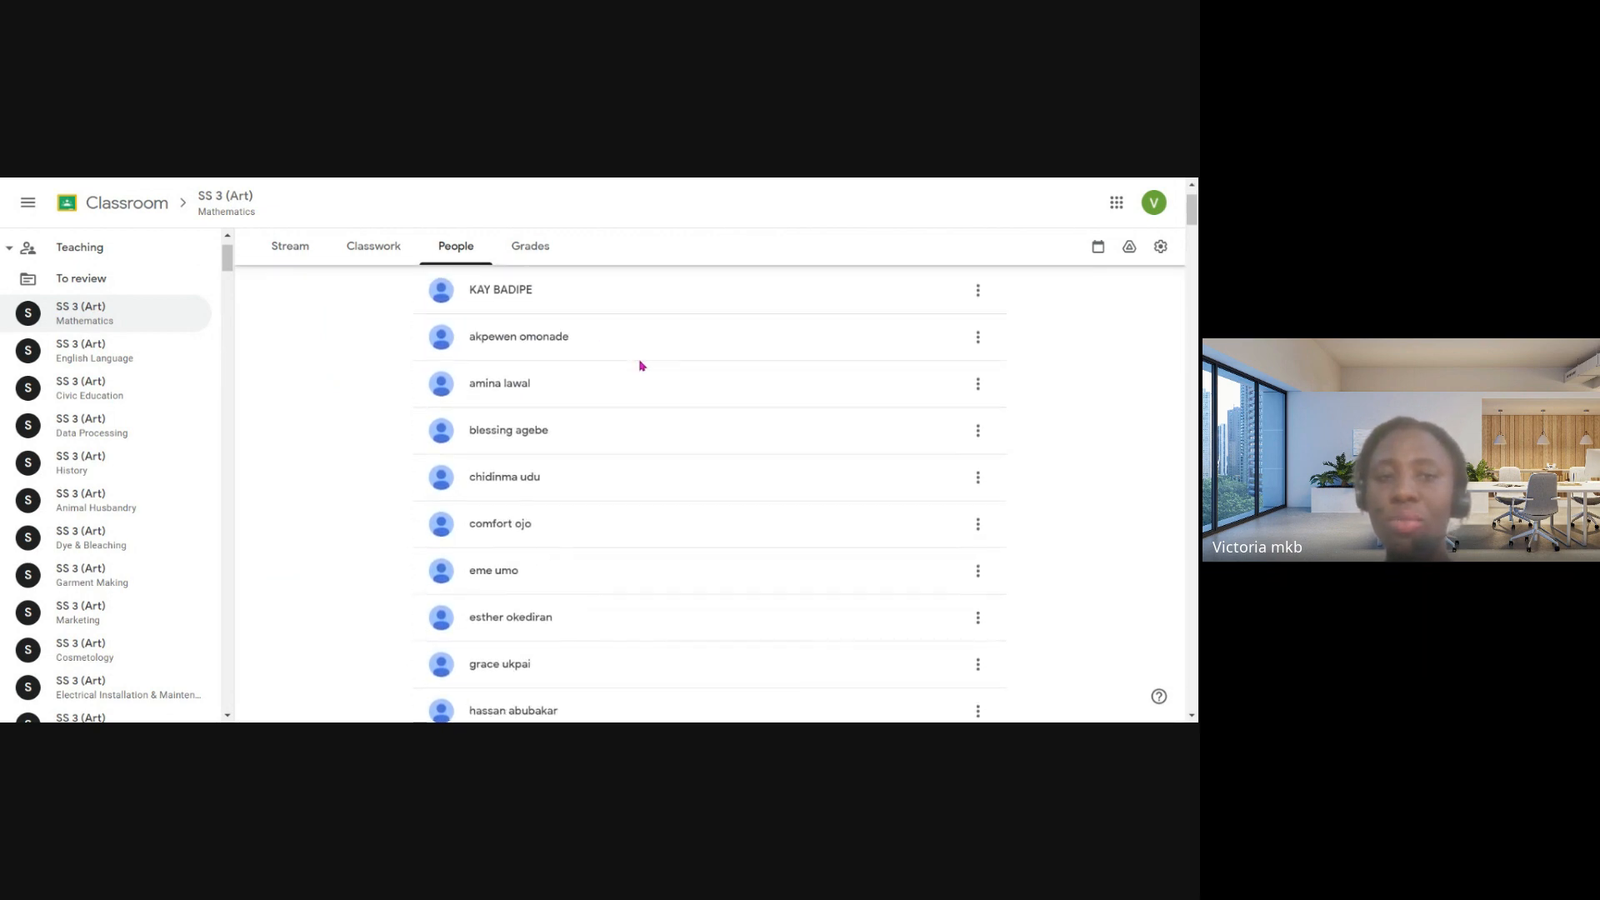
- View the form for inviting teachers to the Mathematics class and cancel it
scroll(643, 364, "up", 2)
left_click(983, 318)
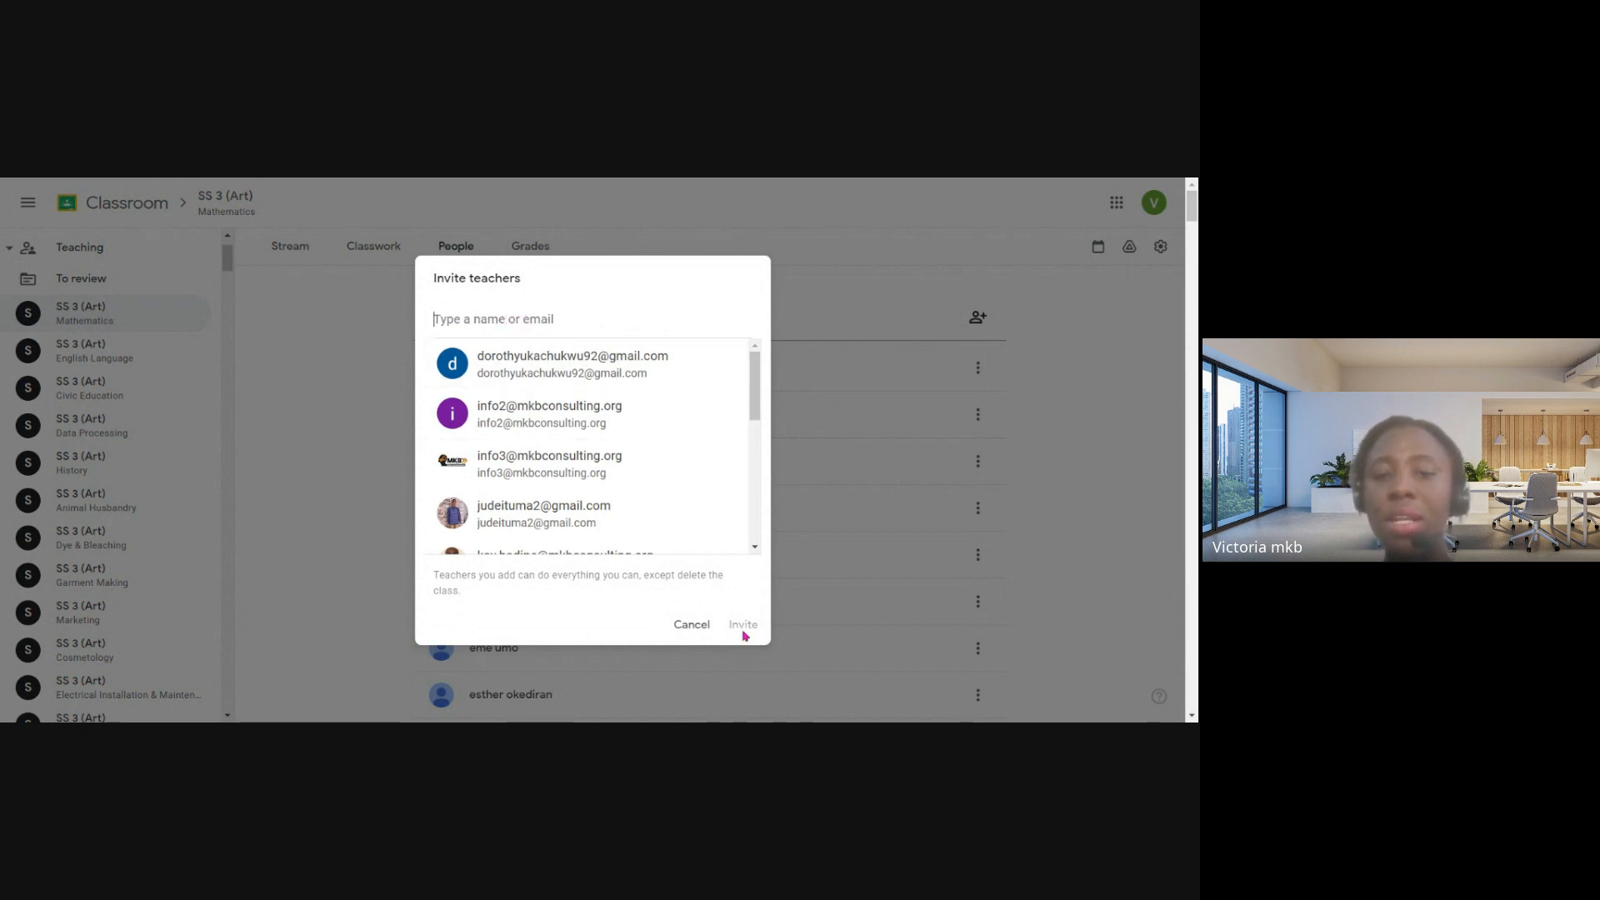
left_click(696, 626)
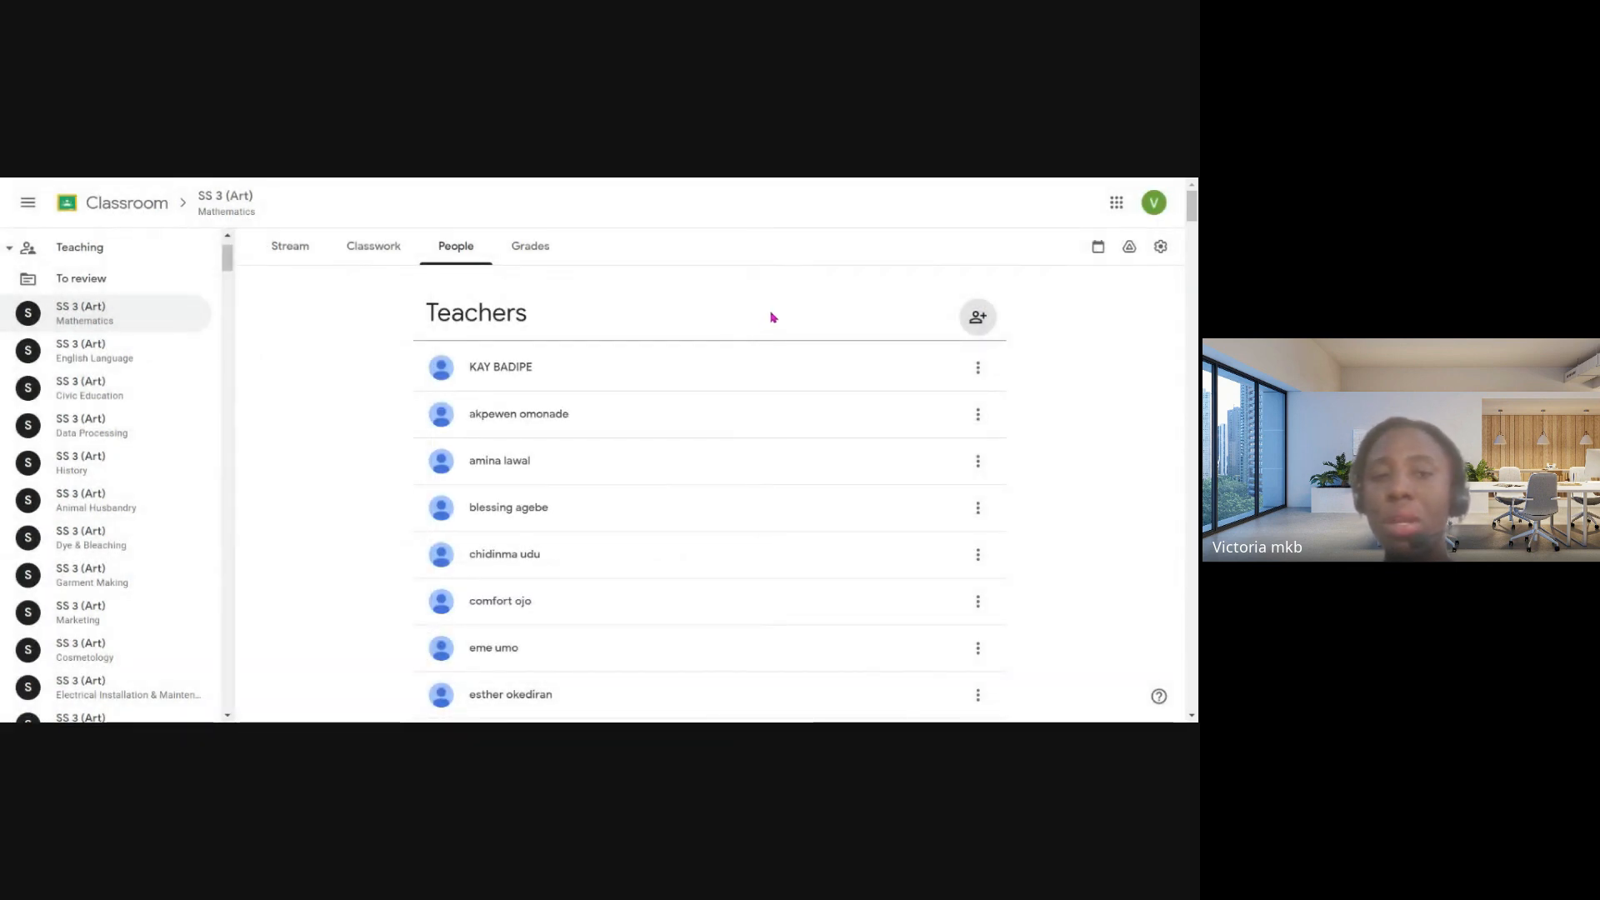
- Look through the remaining teachers and the list of students enrolled in the Mathematics class
scroll(731, 346, "down", 10)
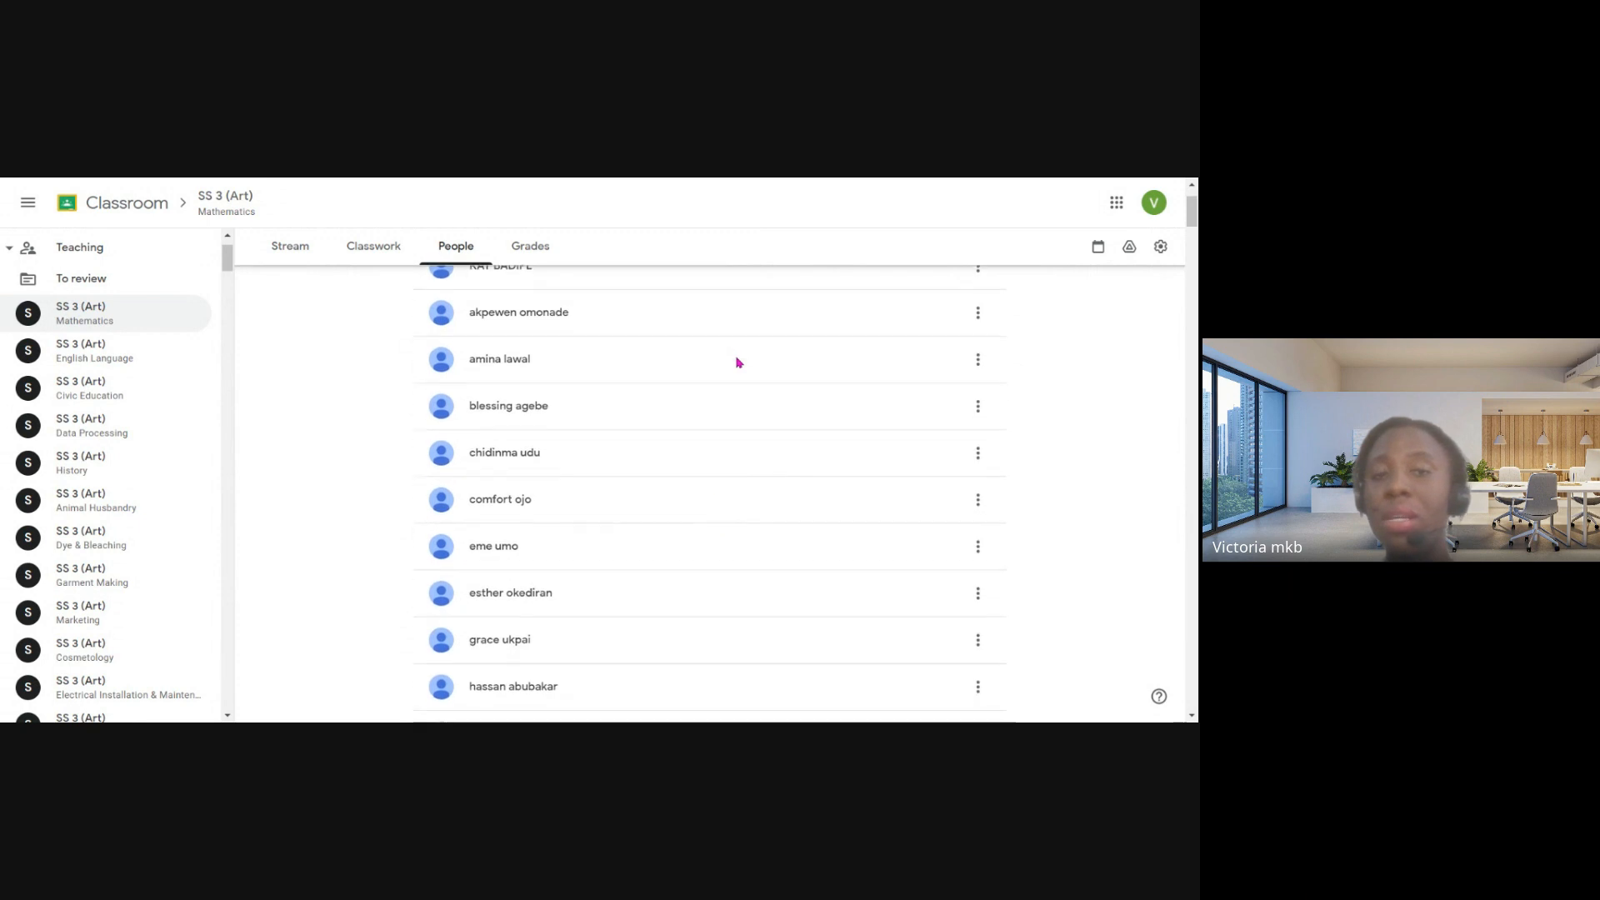
scroll(736, 362, "down", 10)
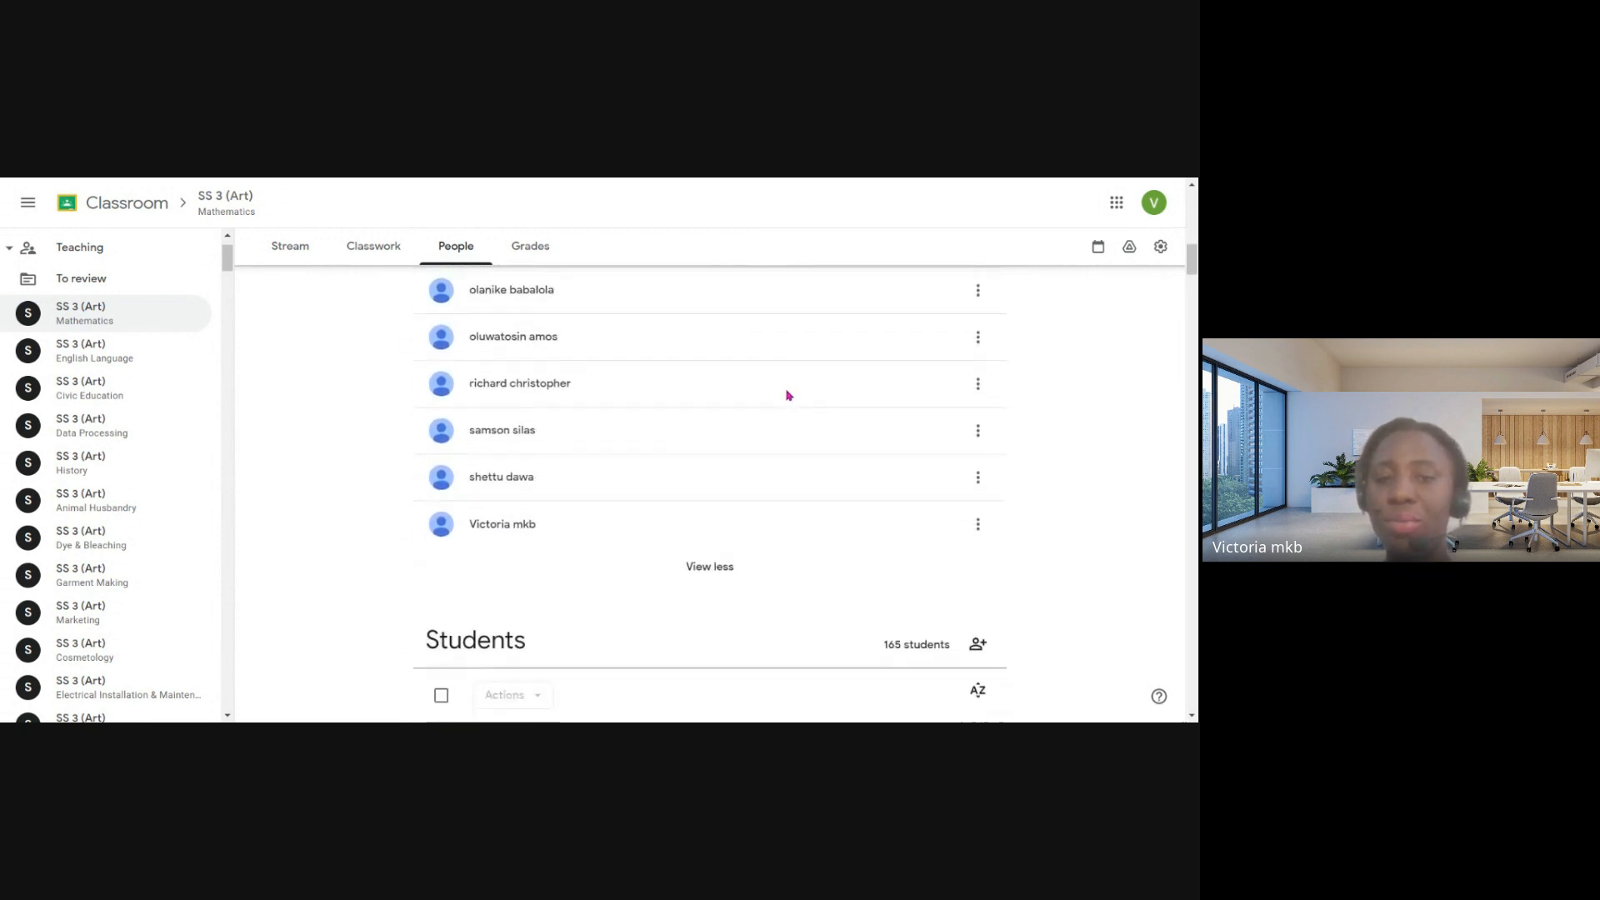
scroll(792, 391, "up", 1)
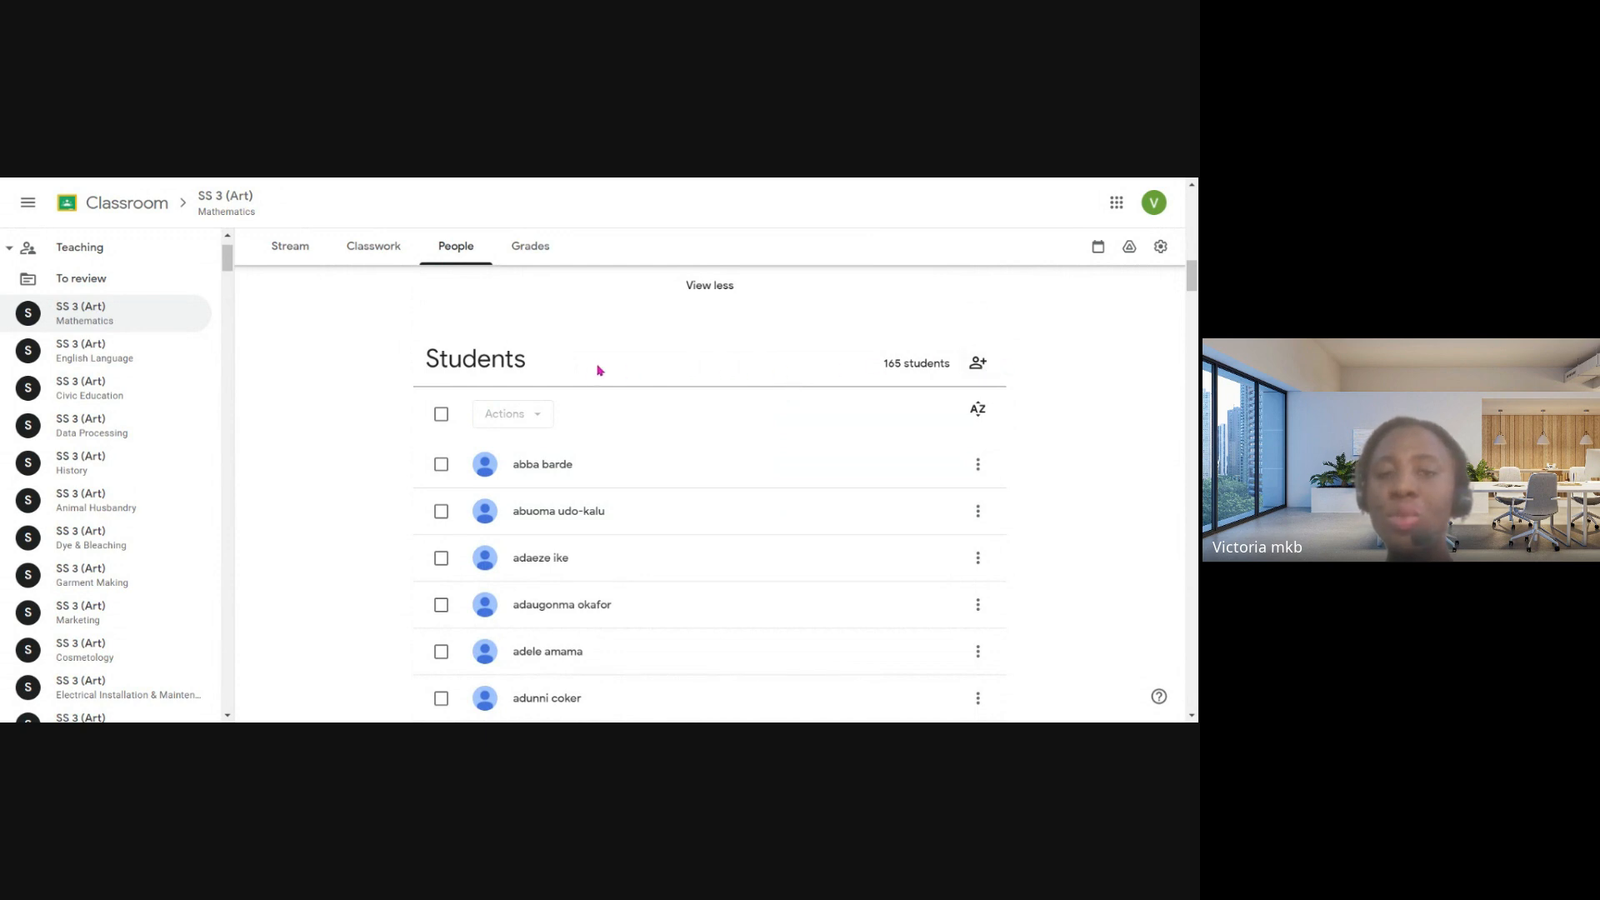
scroll(624, 458, "down", 1)
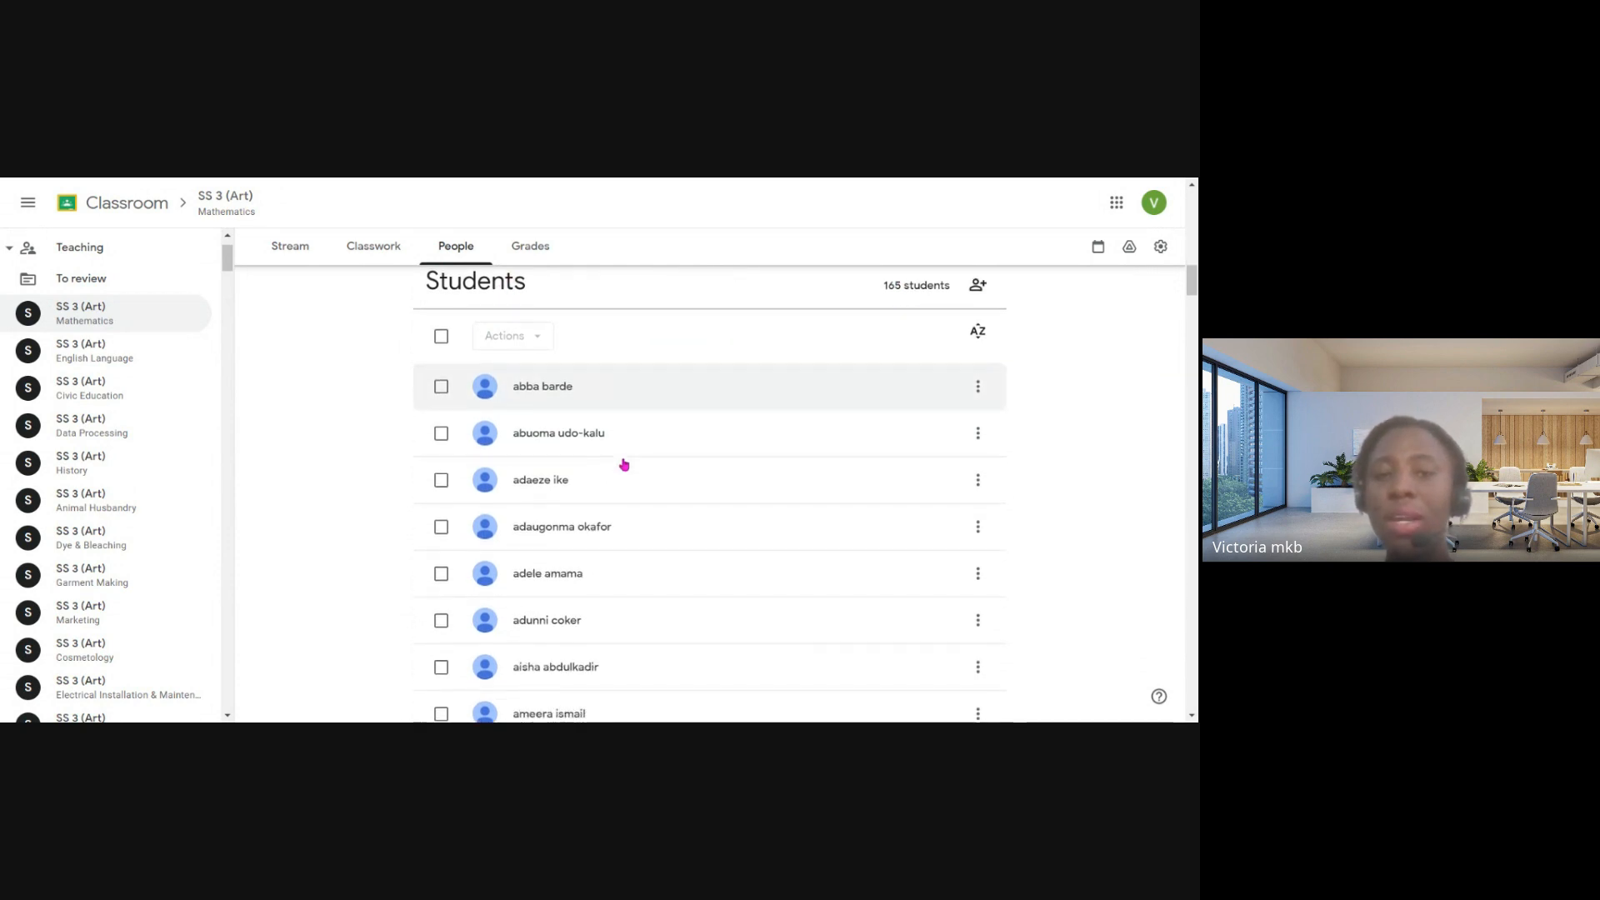
scroll(629, 464, "down", 1)
scroll(628, 464, "down", 2)
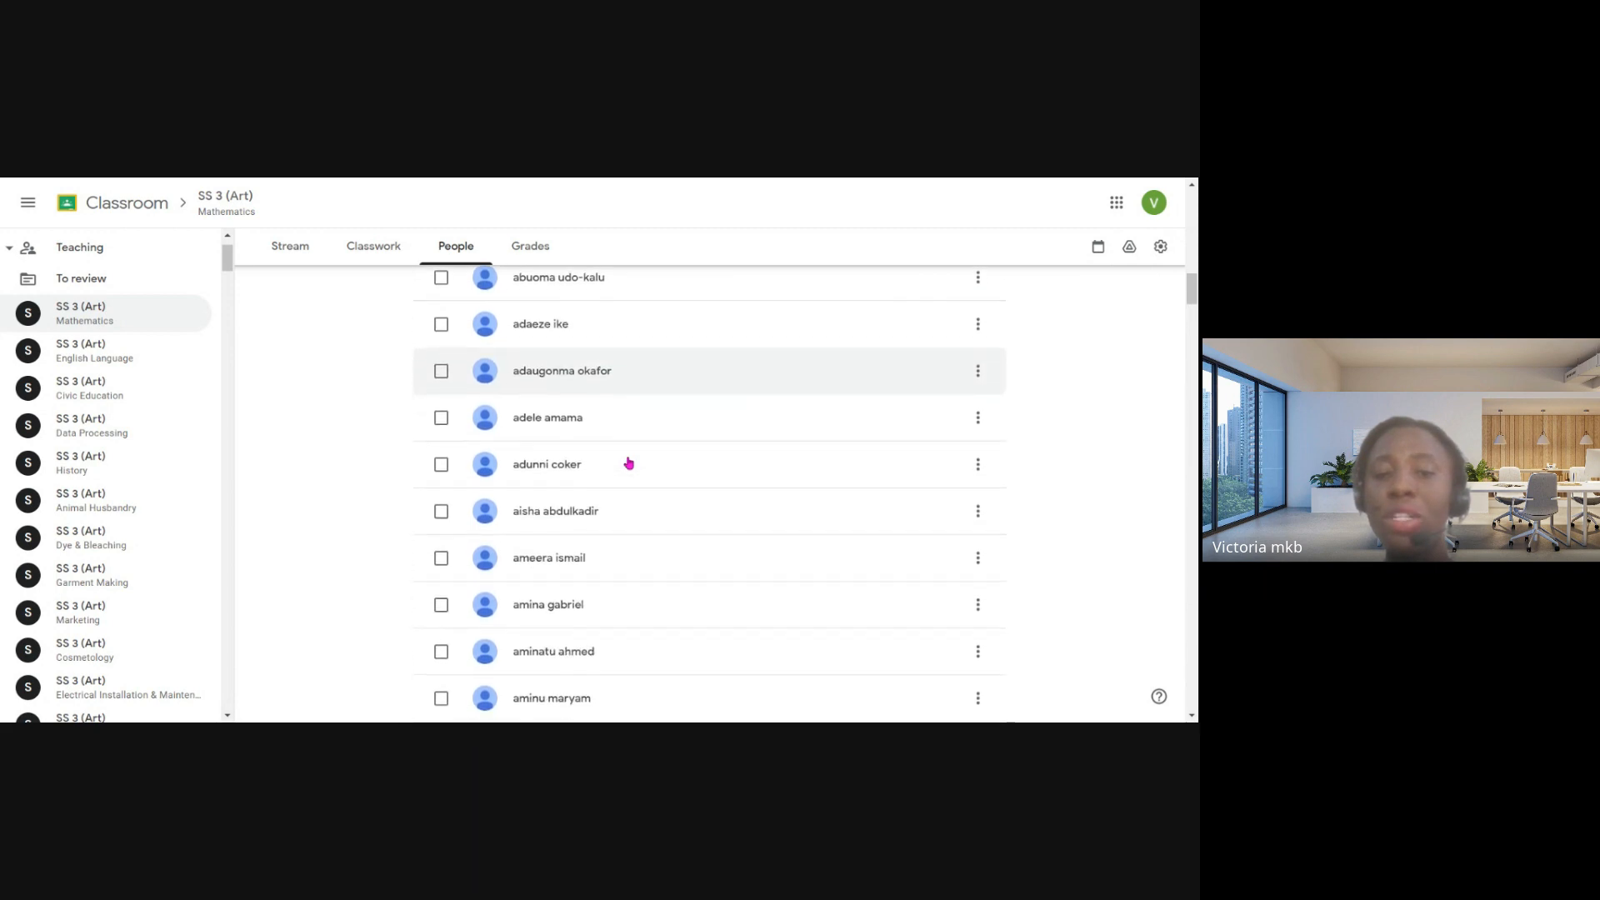
scroll(628, 462, "down", 1)
scroll(632, 453, "up", 4)
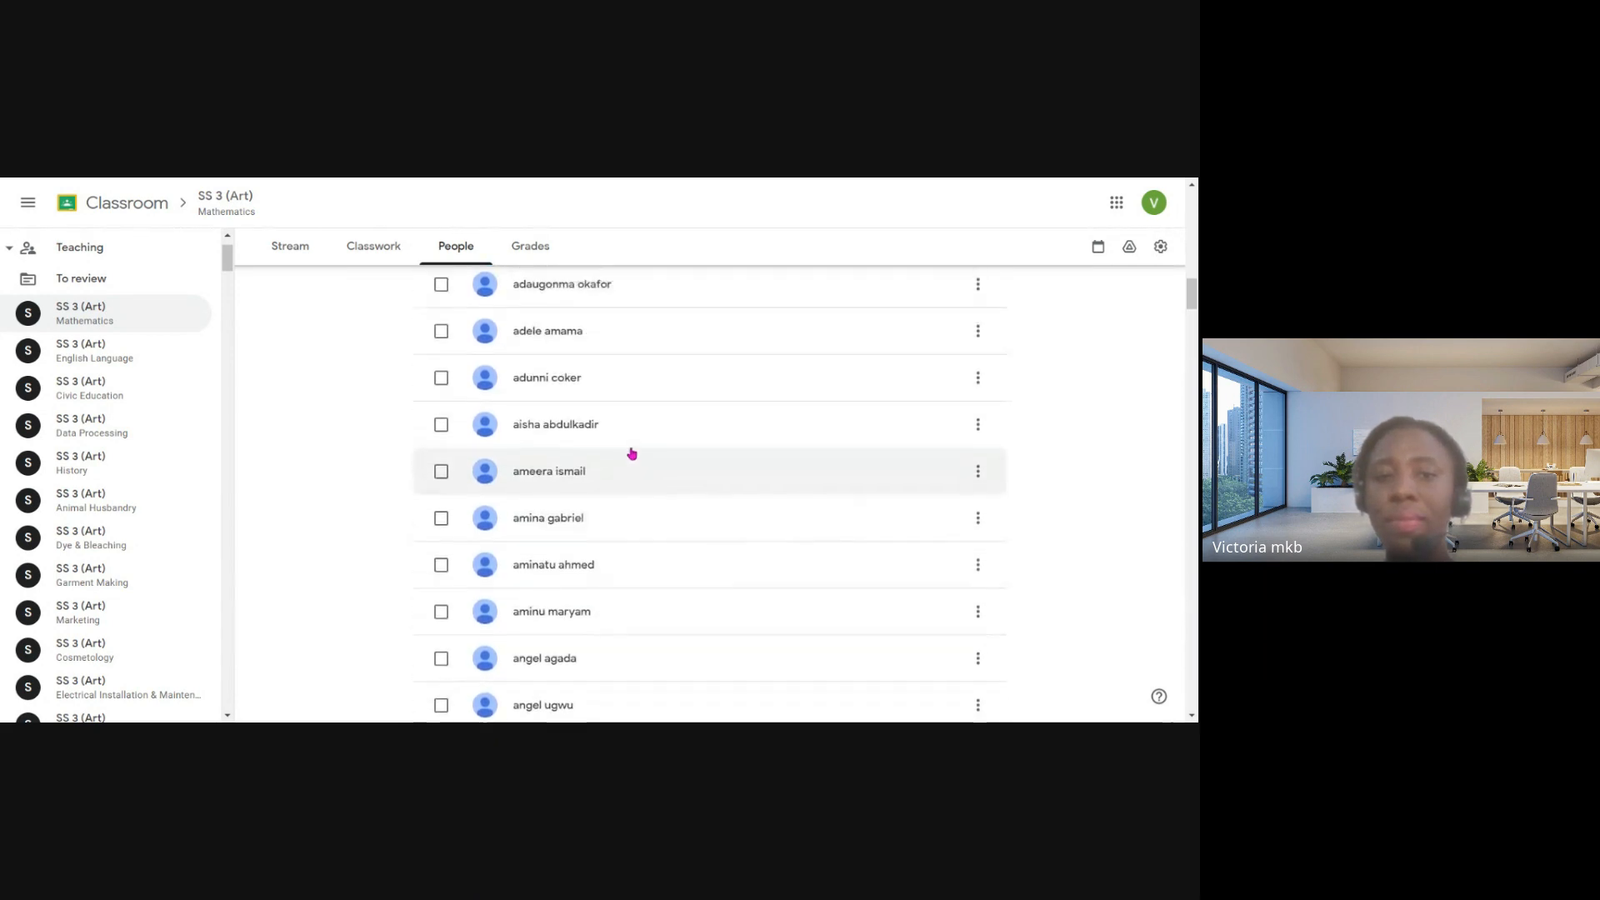
- View the form for inviting students, cancel it, and open the class's grades page
scroll(683, 426, "up", 2)
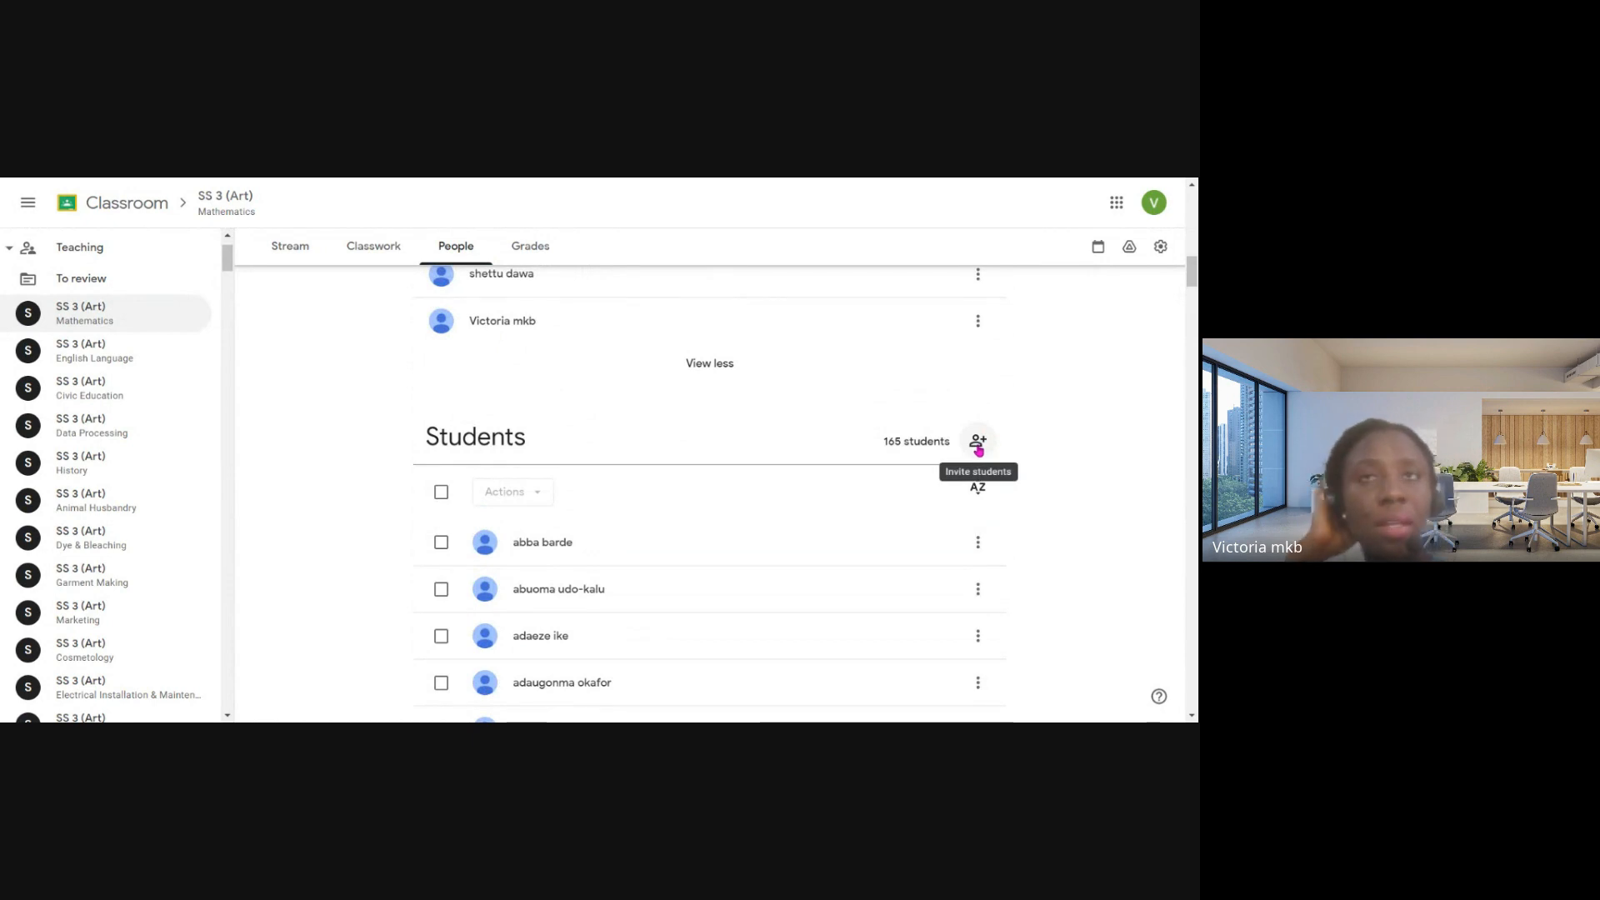
left_click(977, 440)
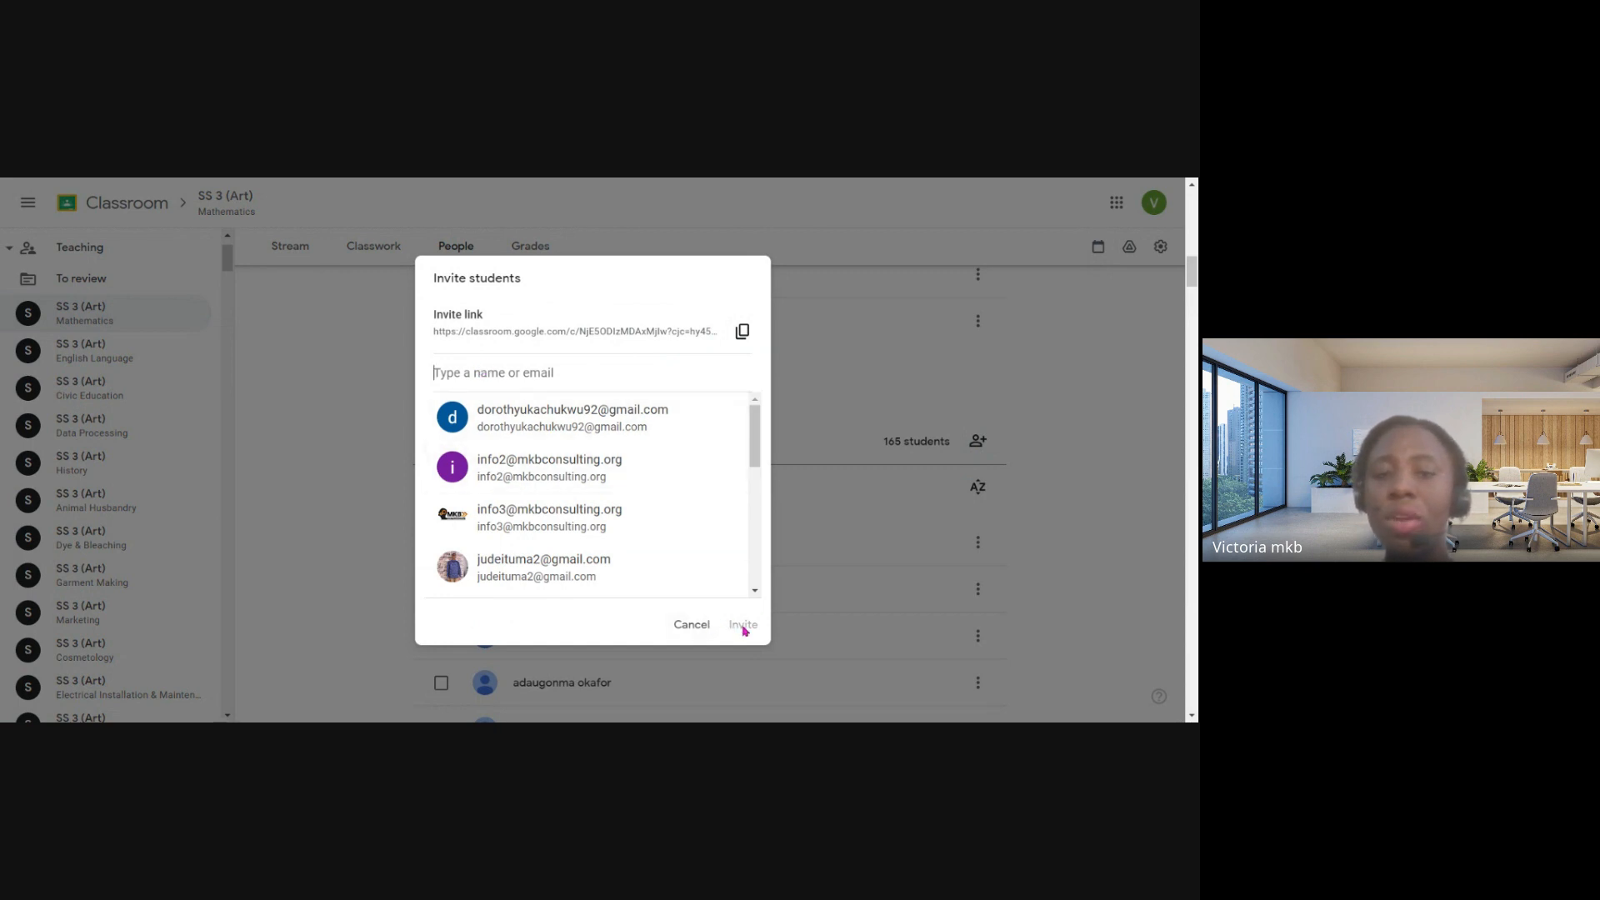
left_click(707, 635)
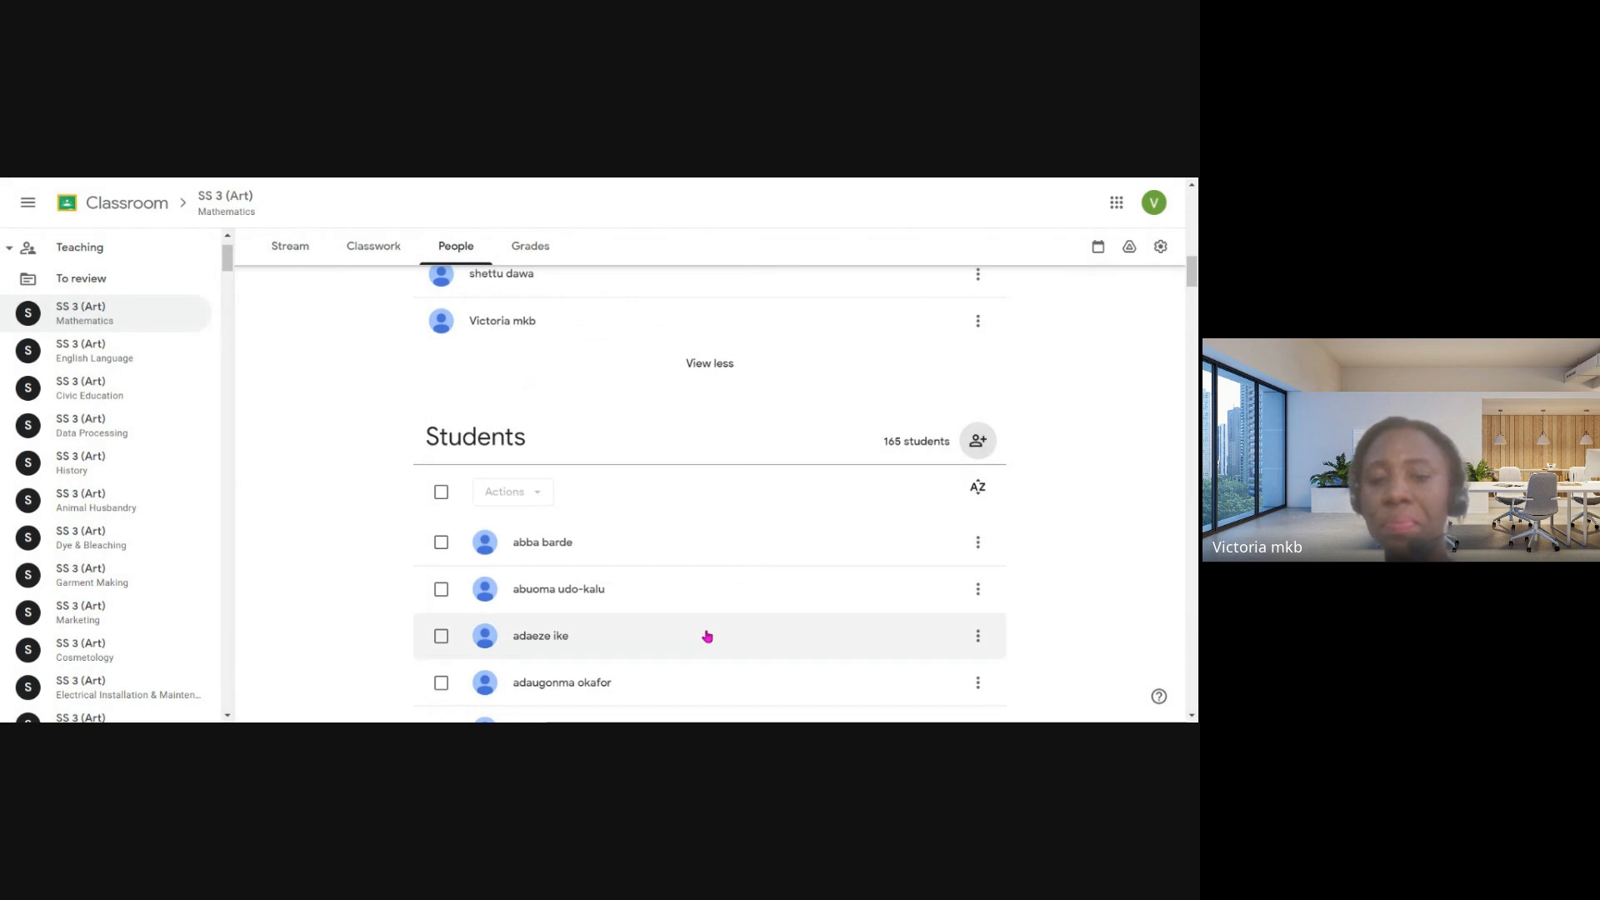
left_click(536, 257)
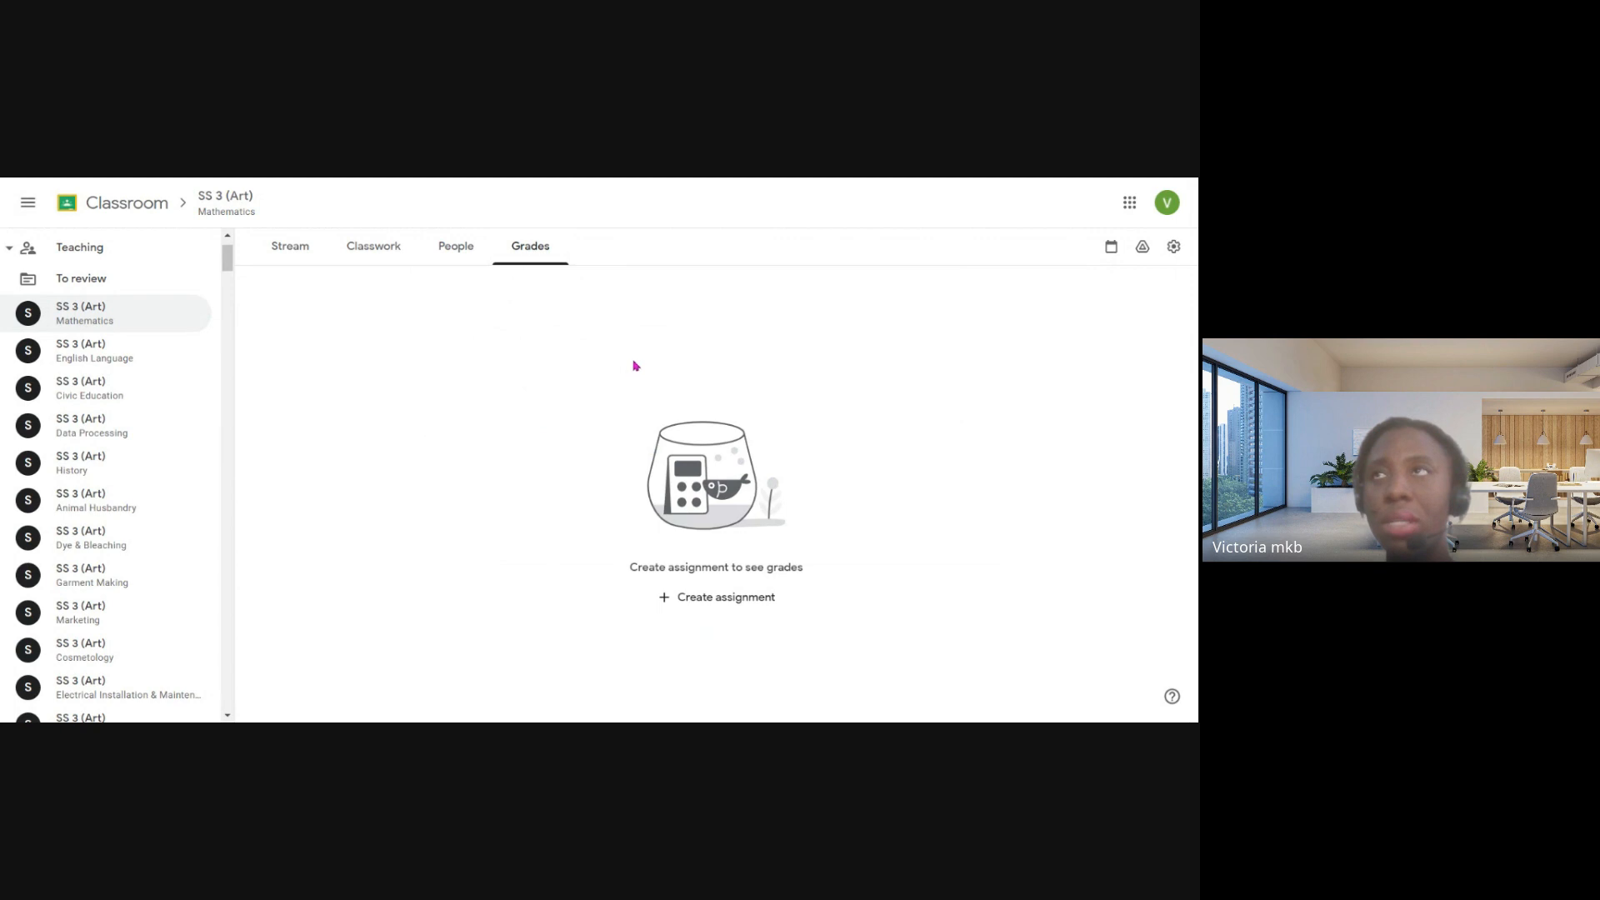
- Start a new assignment from the Mathematics class's classwork page and go to its instructions field
left_click(409, 250)
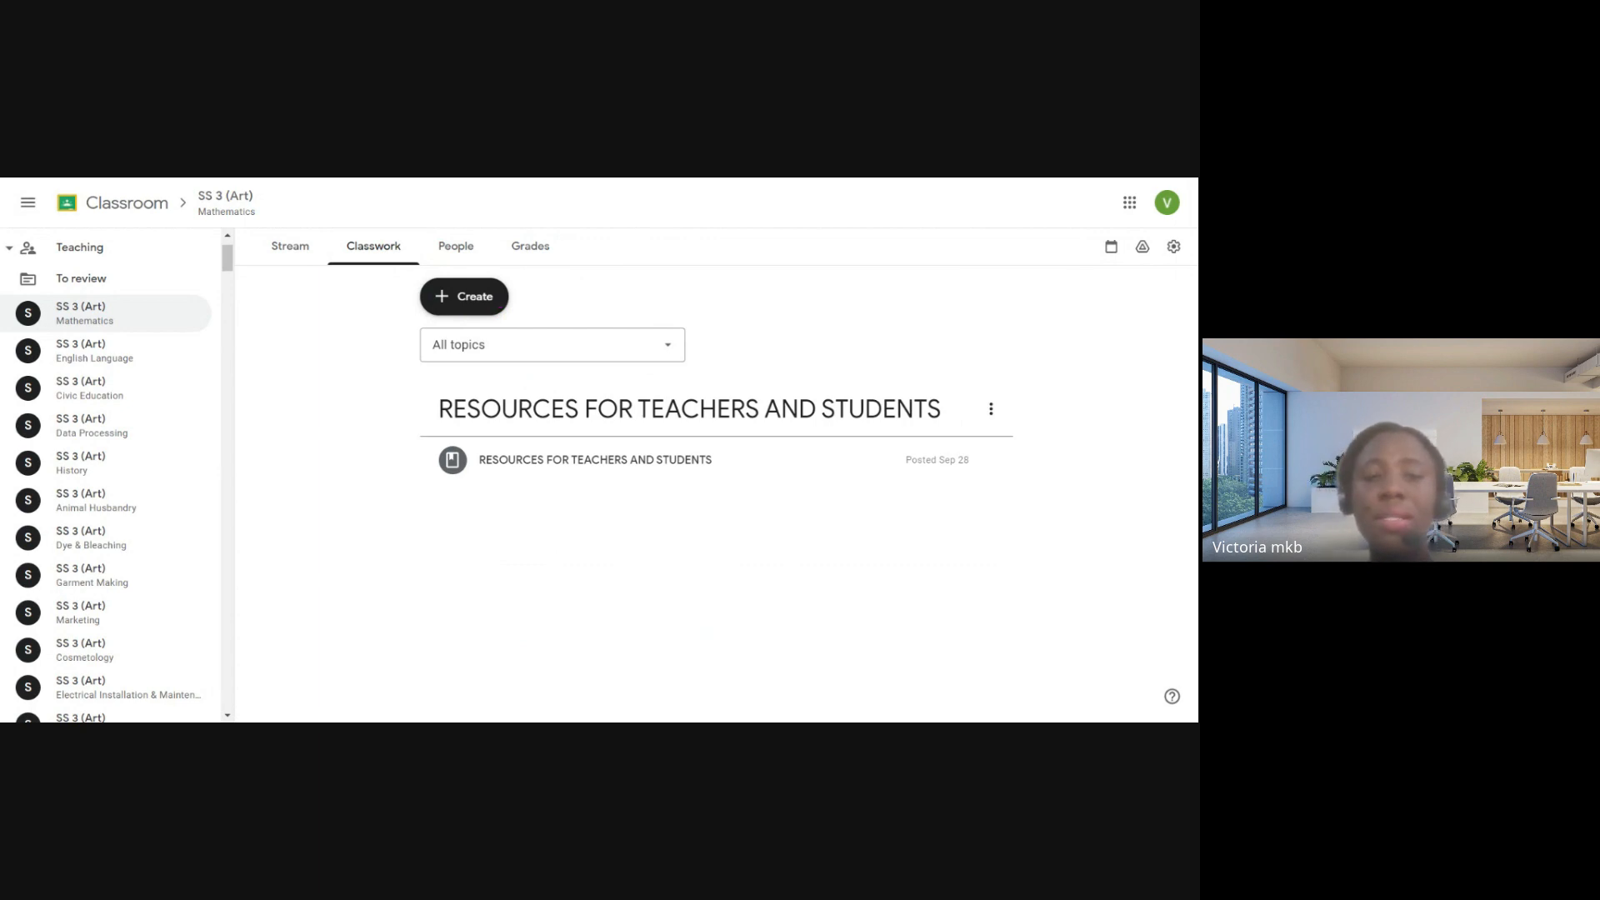
left_click(490, 307)
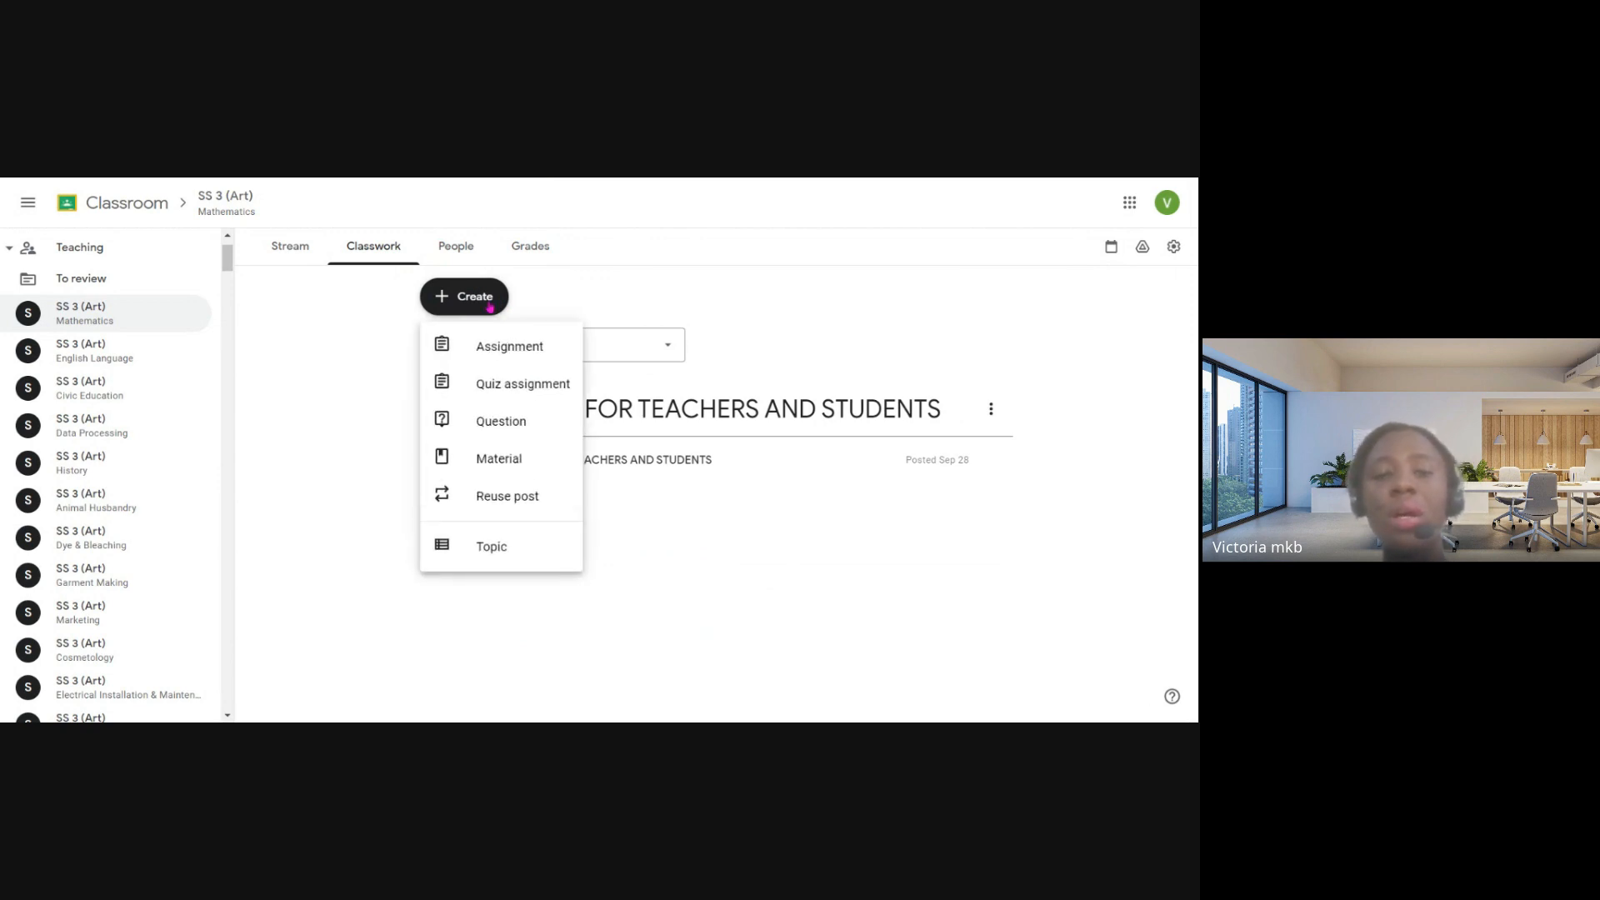
left_click(501, 349)
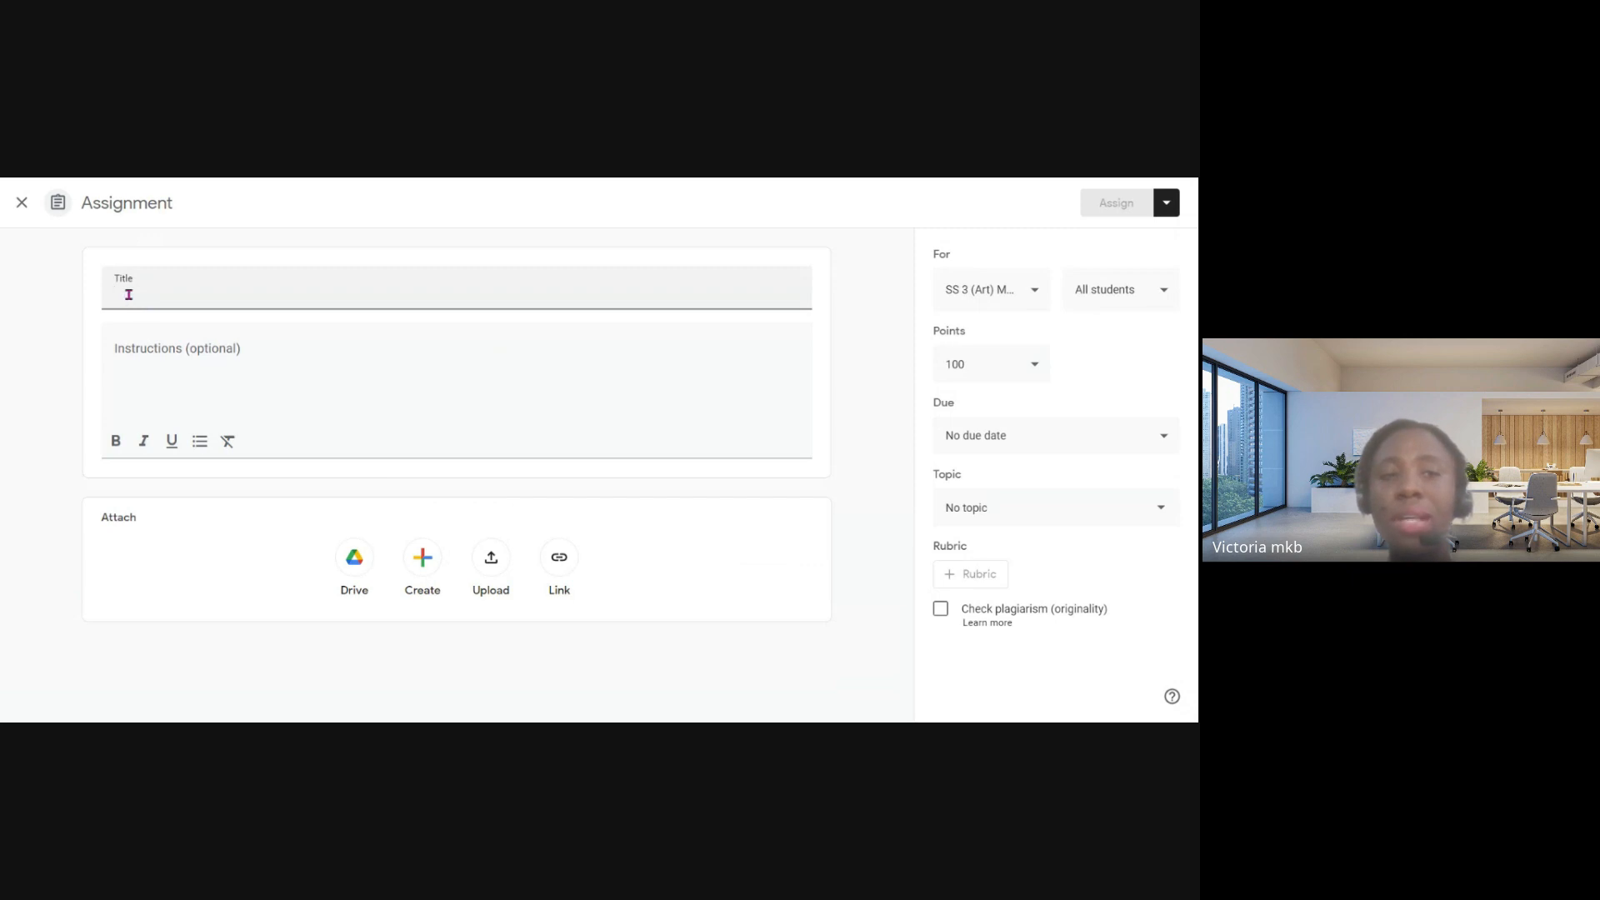
left_click(204, 356)
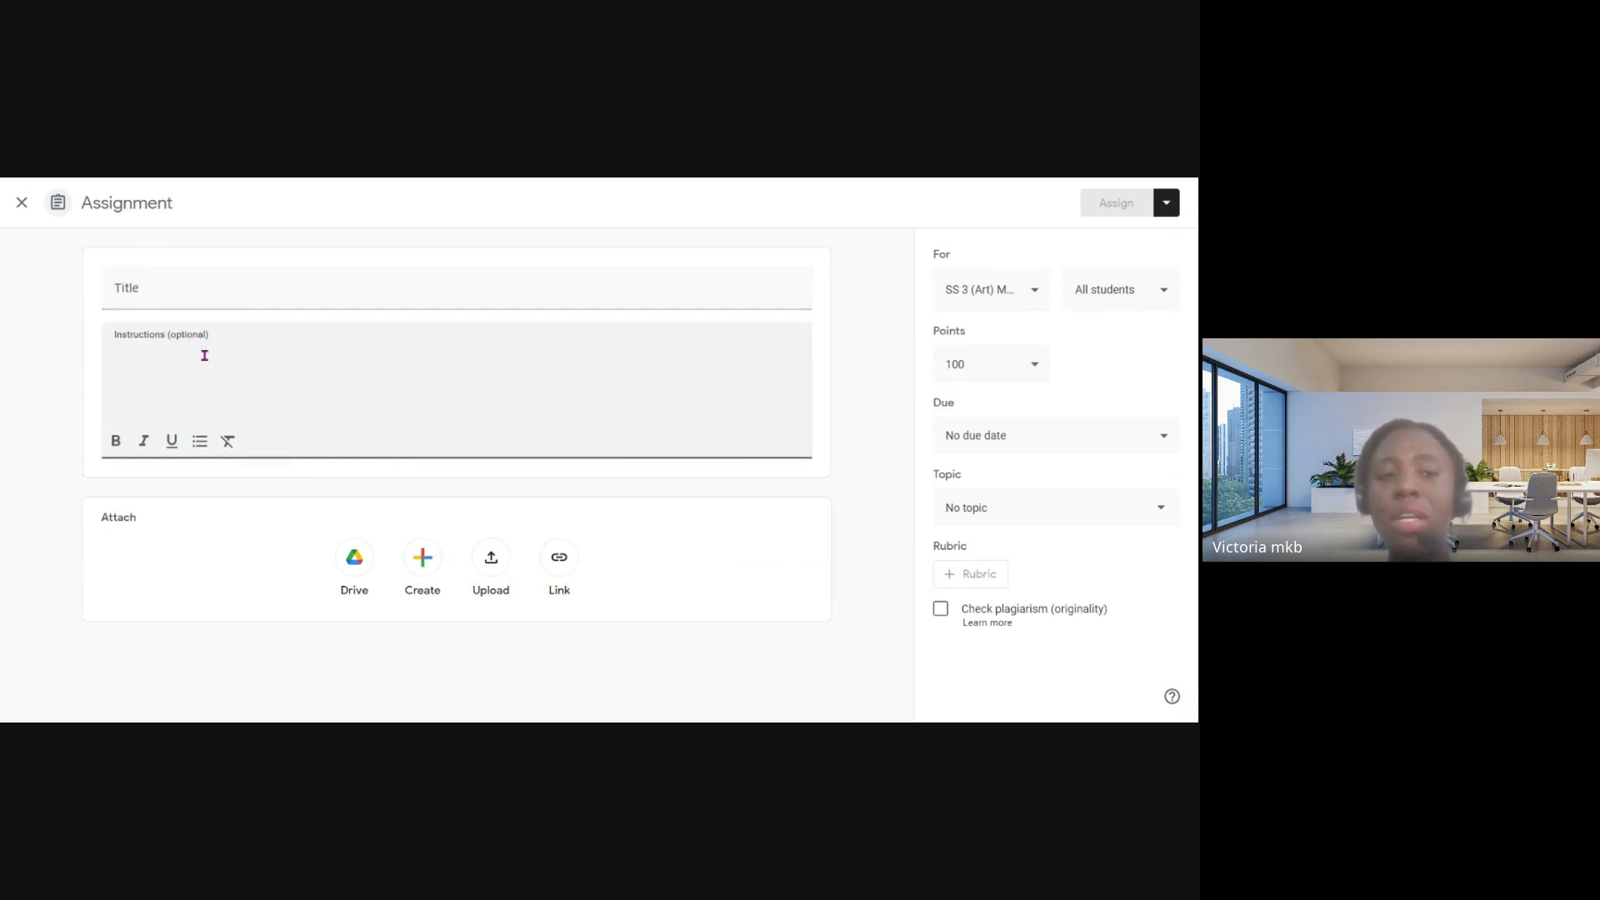
- Look through the Google Drive attachment sources, including Upload, My Drive, Starred and Shared with me, and close the picker without attaching anything
left_click(354, 558)
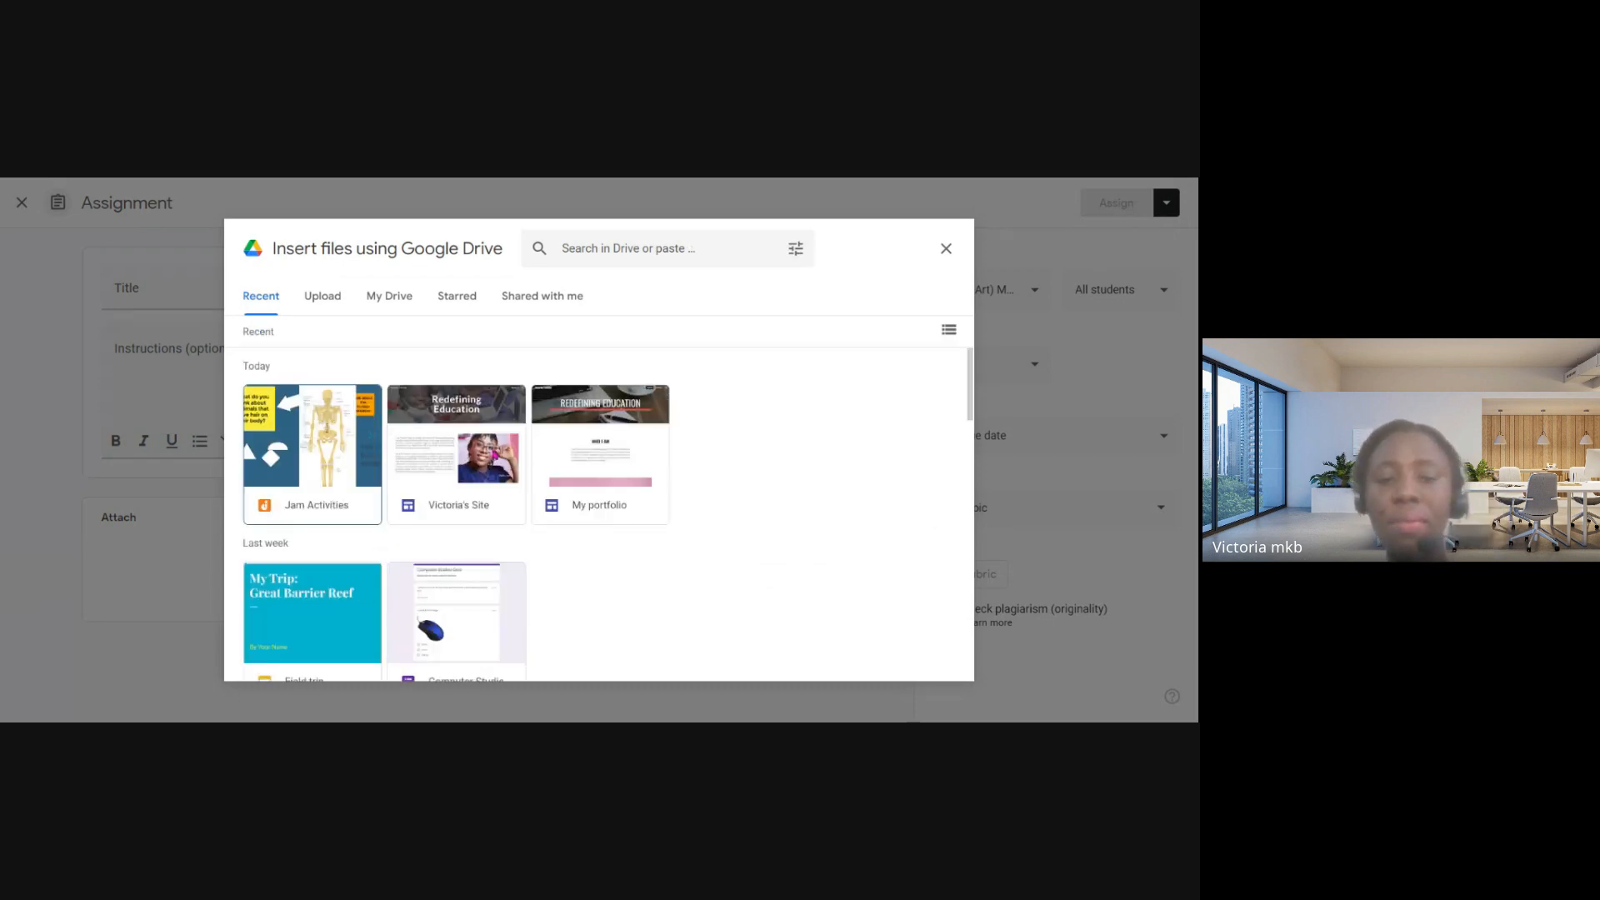
left_click(342, 296)
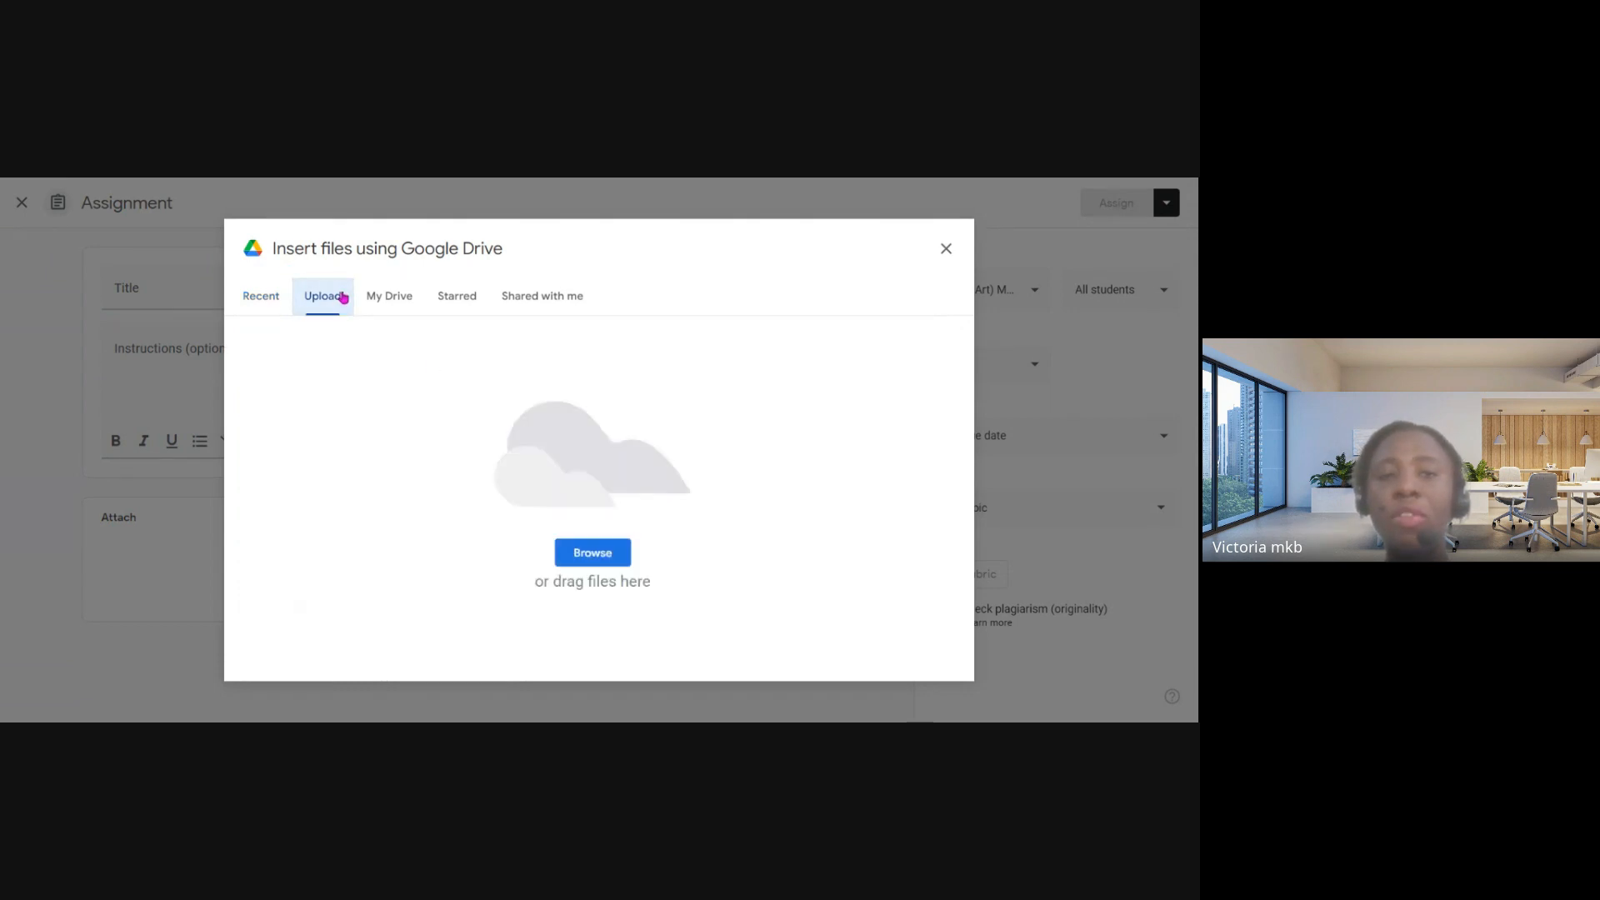
left_click(395, 300)
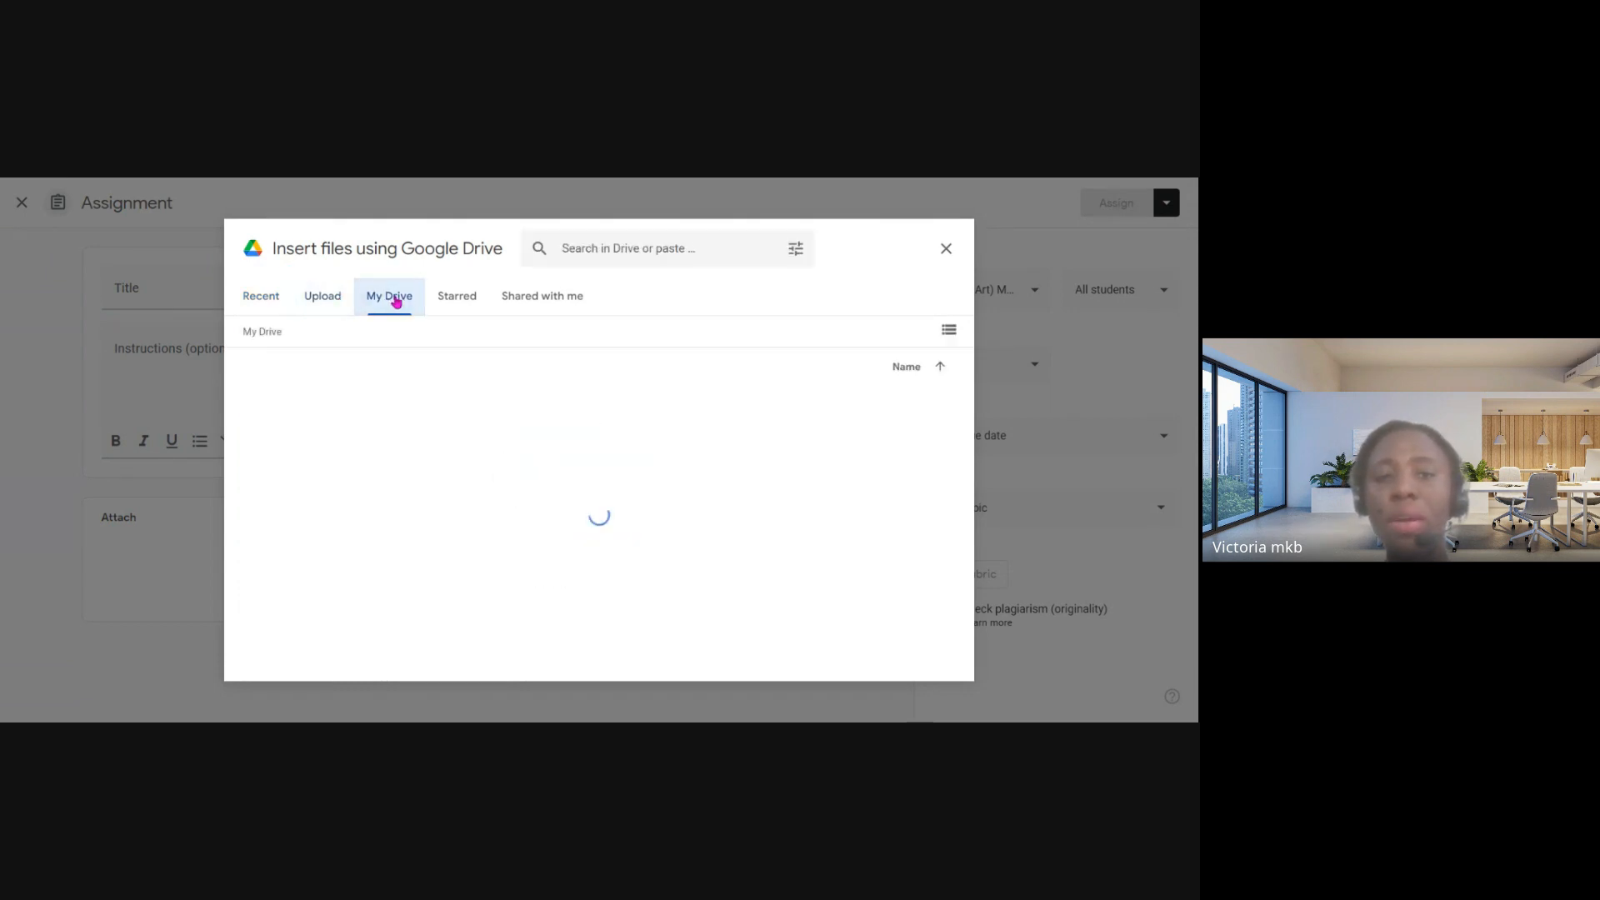
left_click(463, 301)
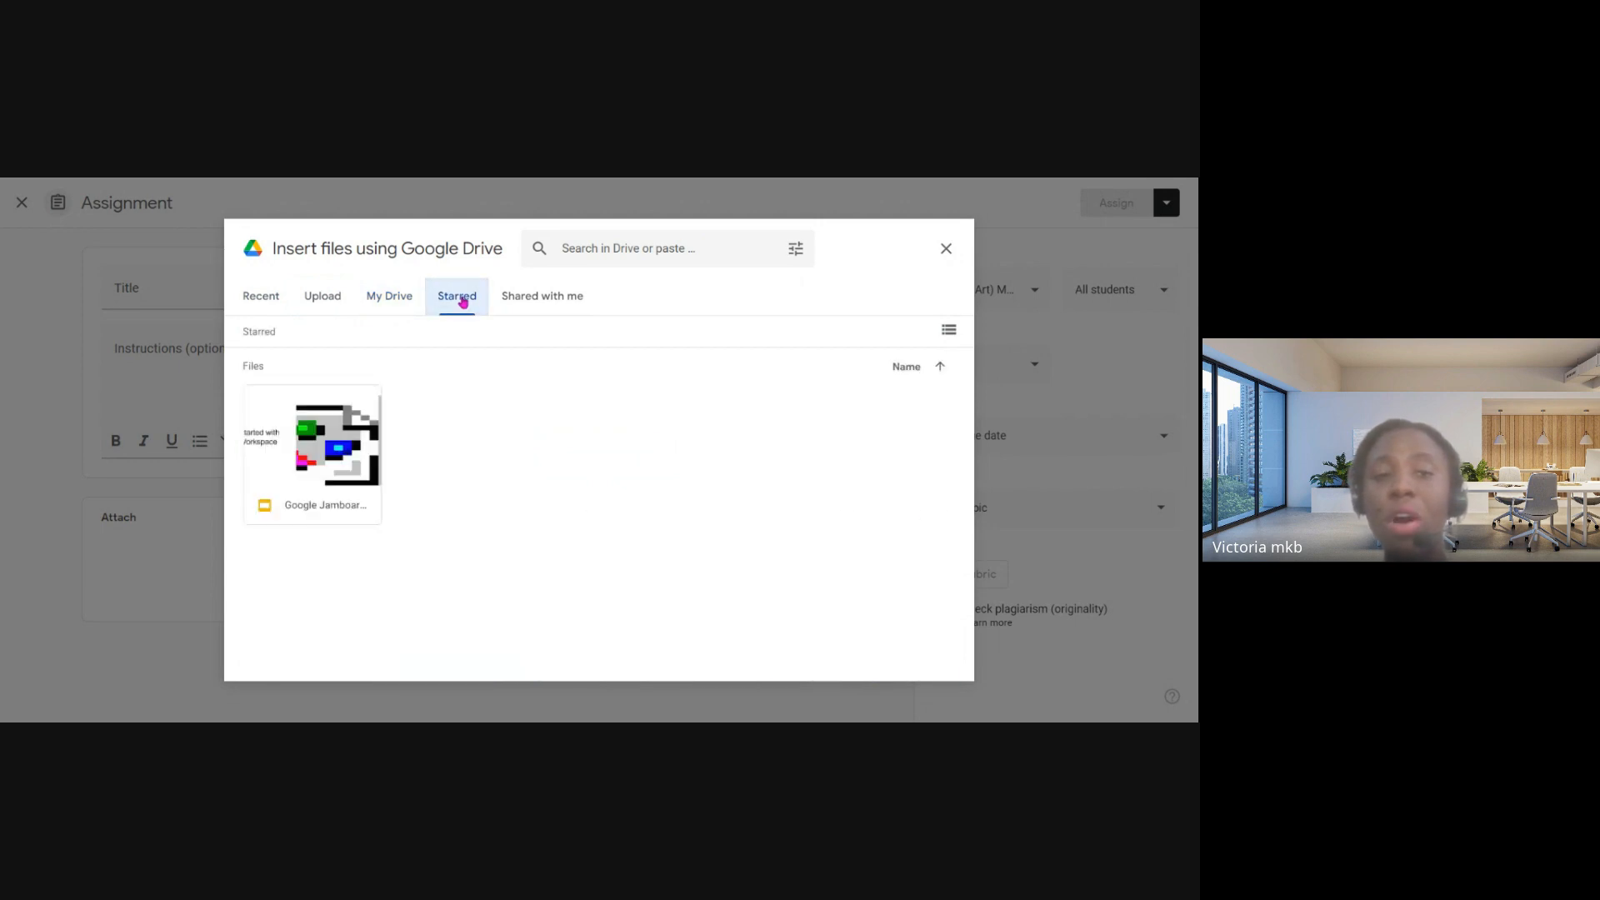
left_click(530, 302)
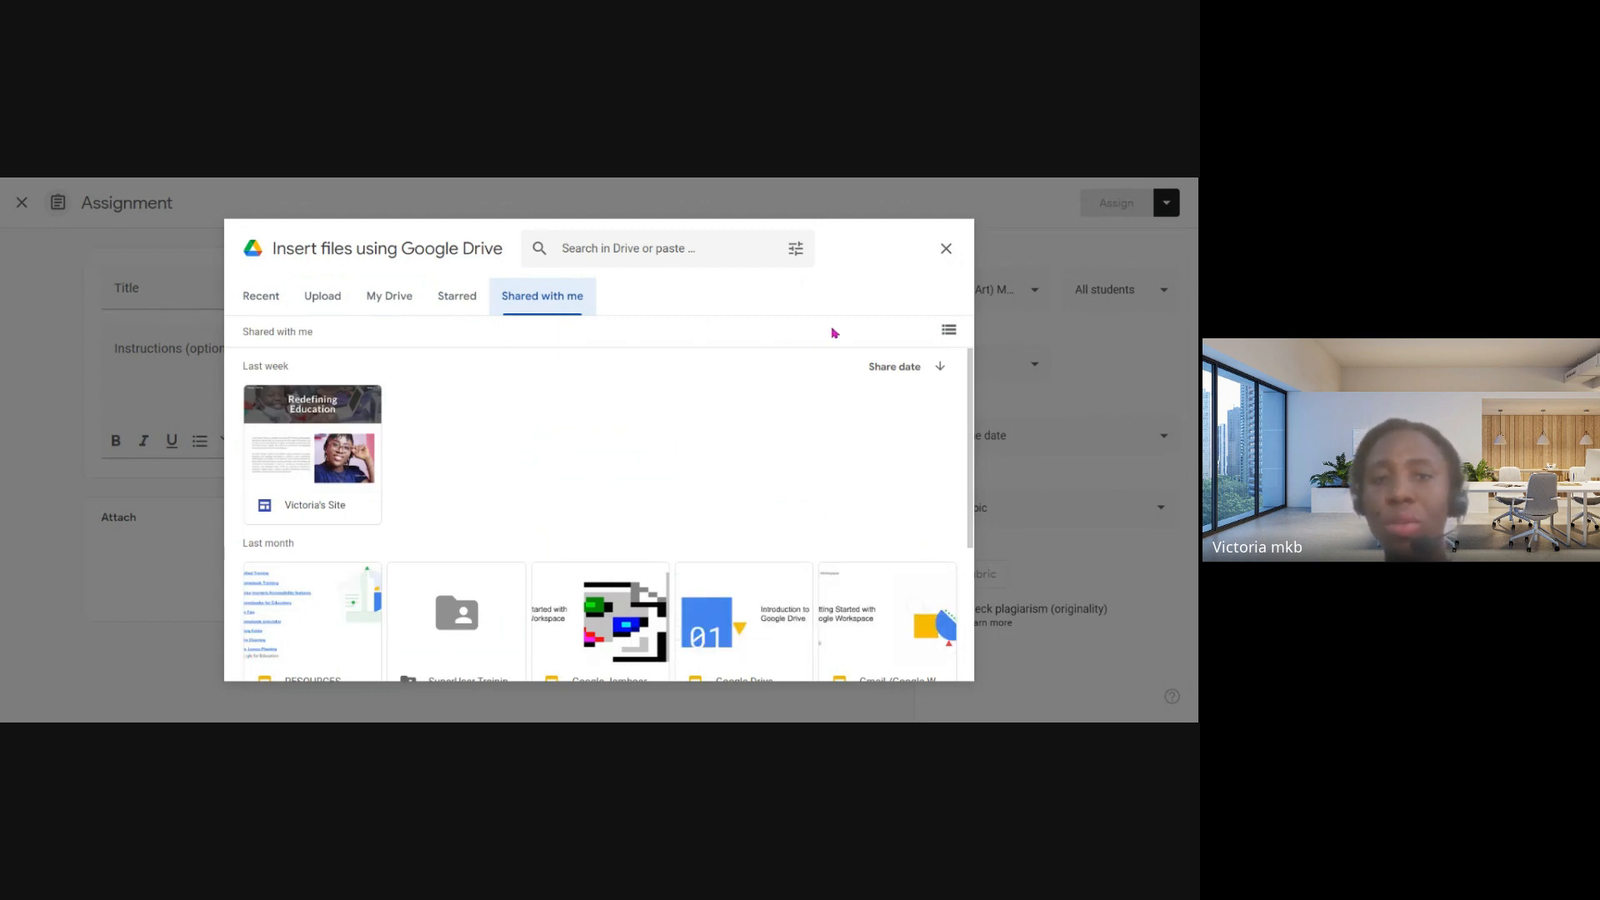
left_click(946, 248)
- View the assignment's options for attaching a newly created file, an upload or a link, and cancel each one
left_click(422, 559)
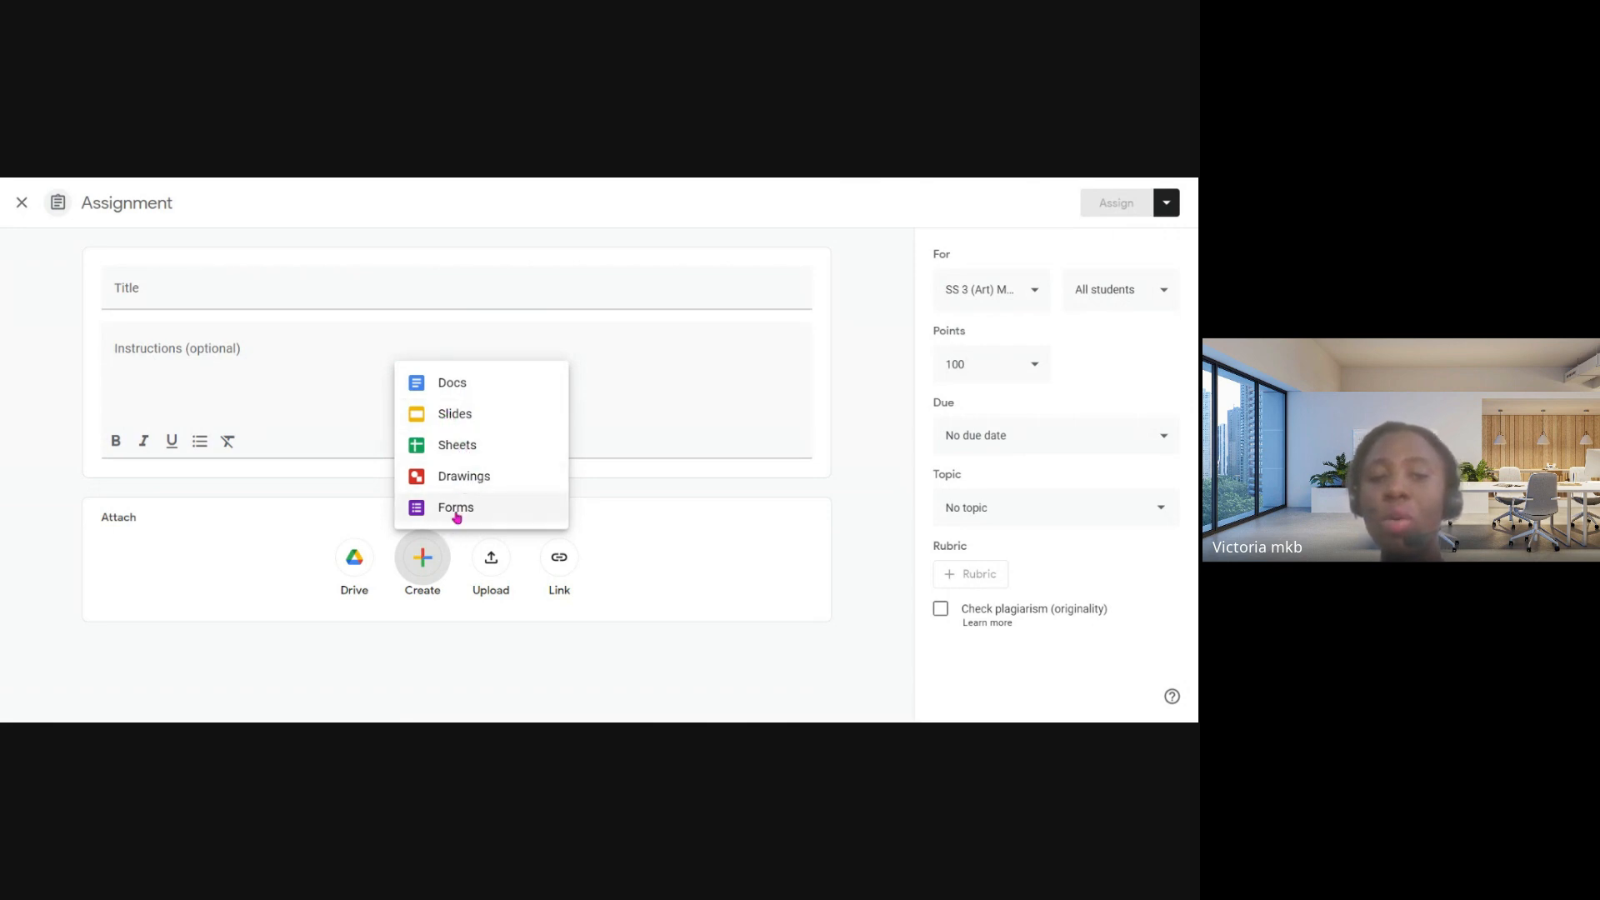
left_click(670, 531)
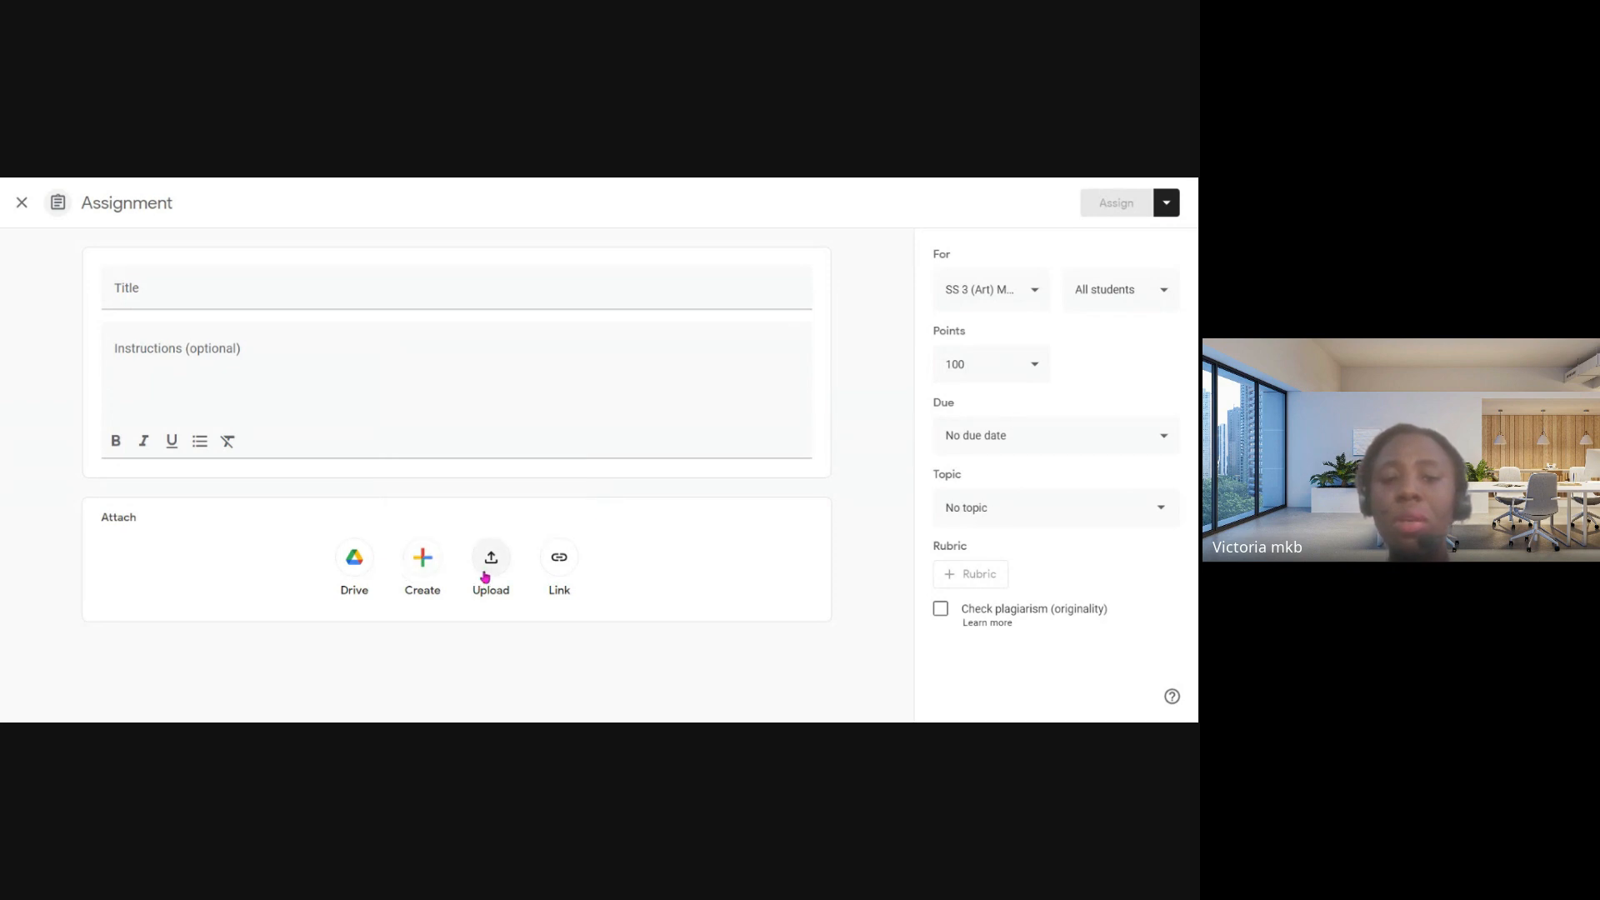
left_click(487, 570)
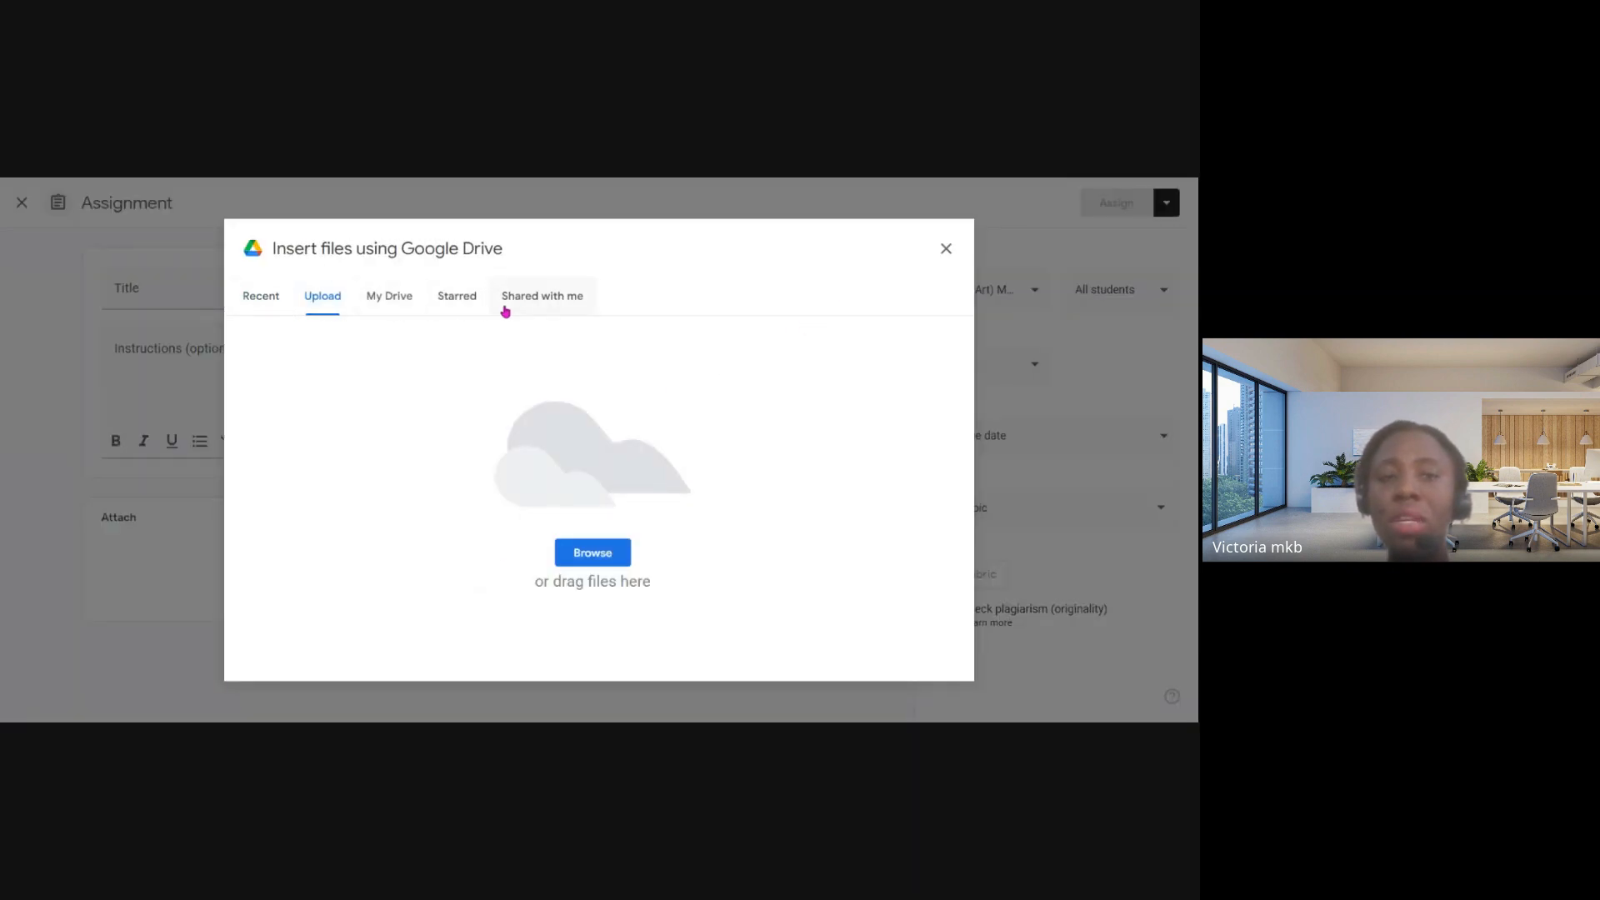
left_click(946, 248)
left_click(551, 562)
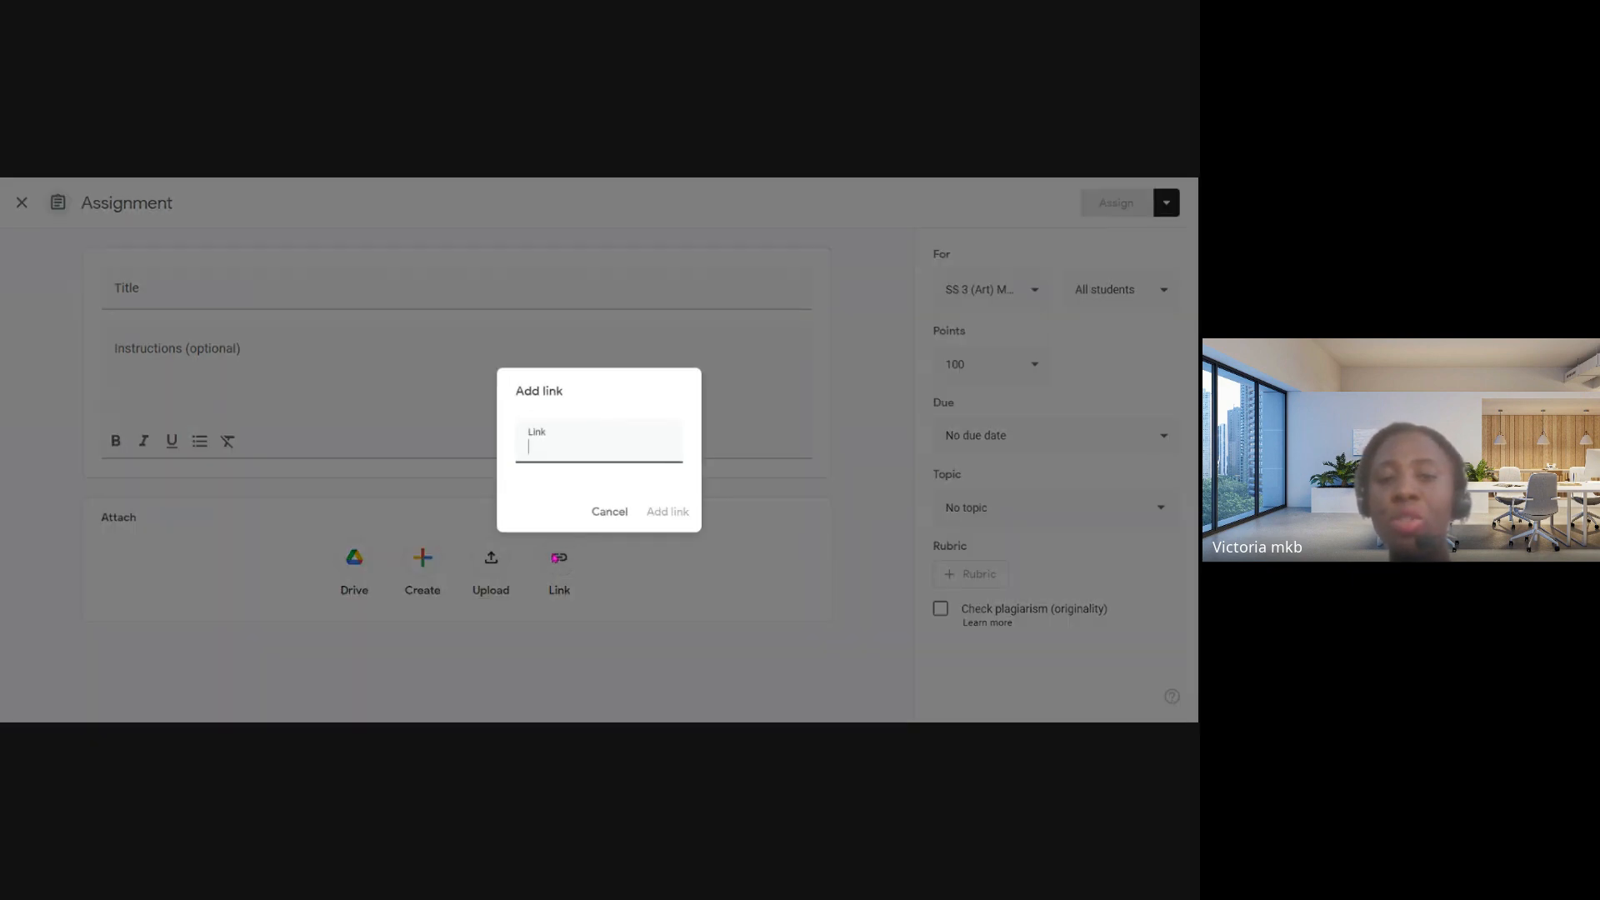
left_click(610, 513)
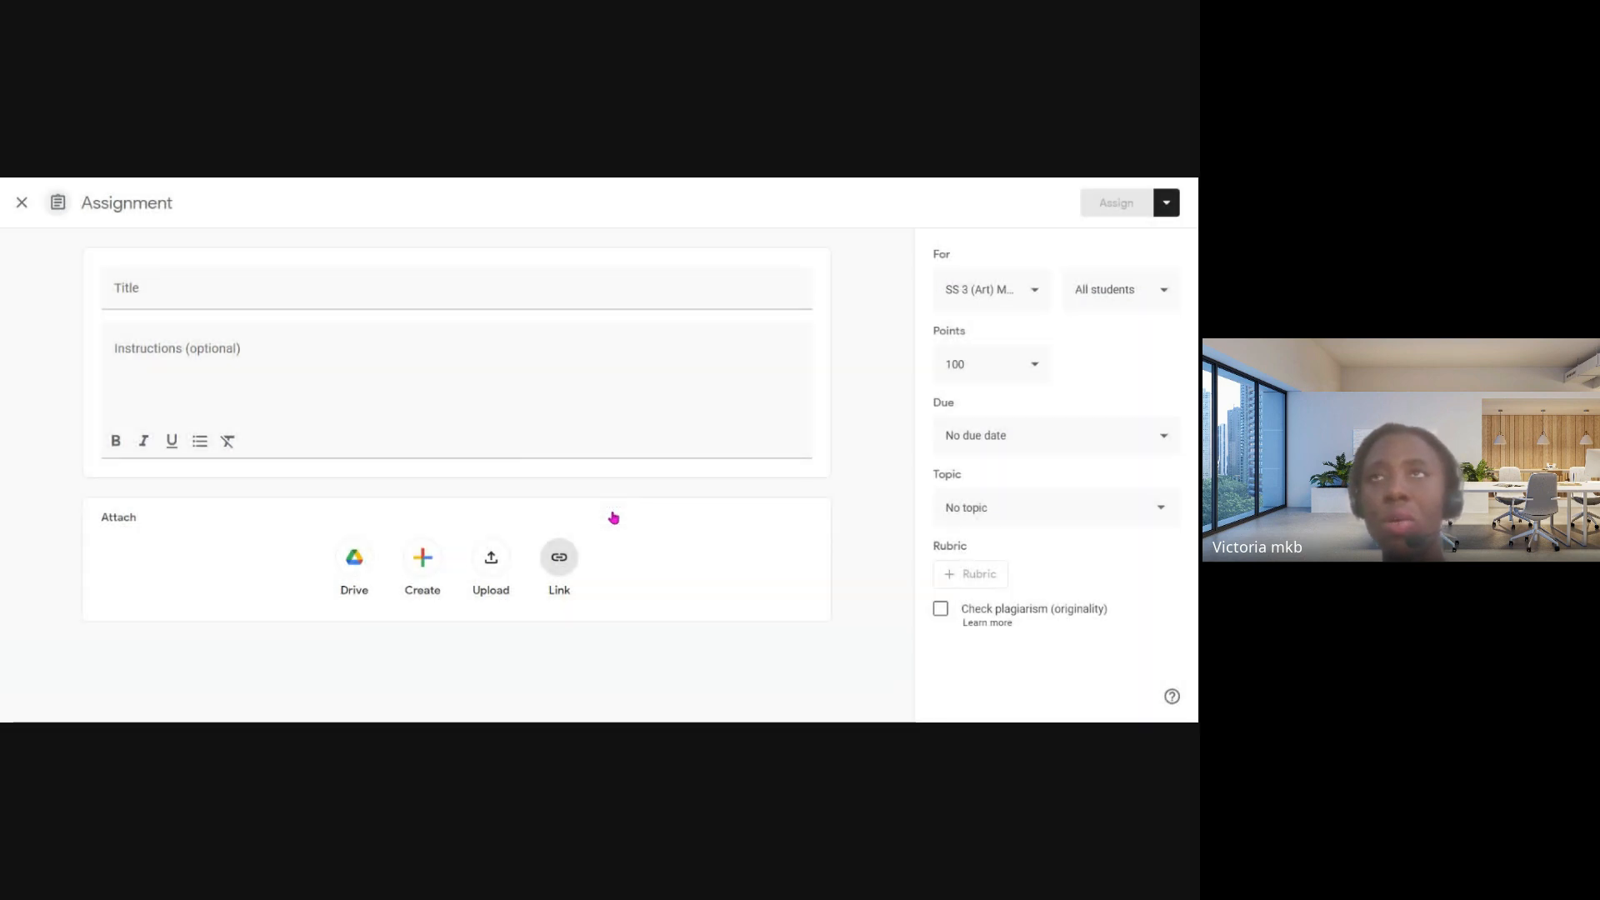
- View the list of classes the assignment can be posted to and close it without changing the selection
left_click(150, 294)
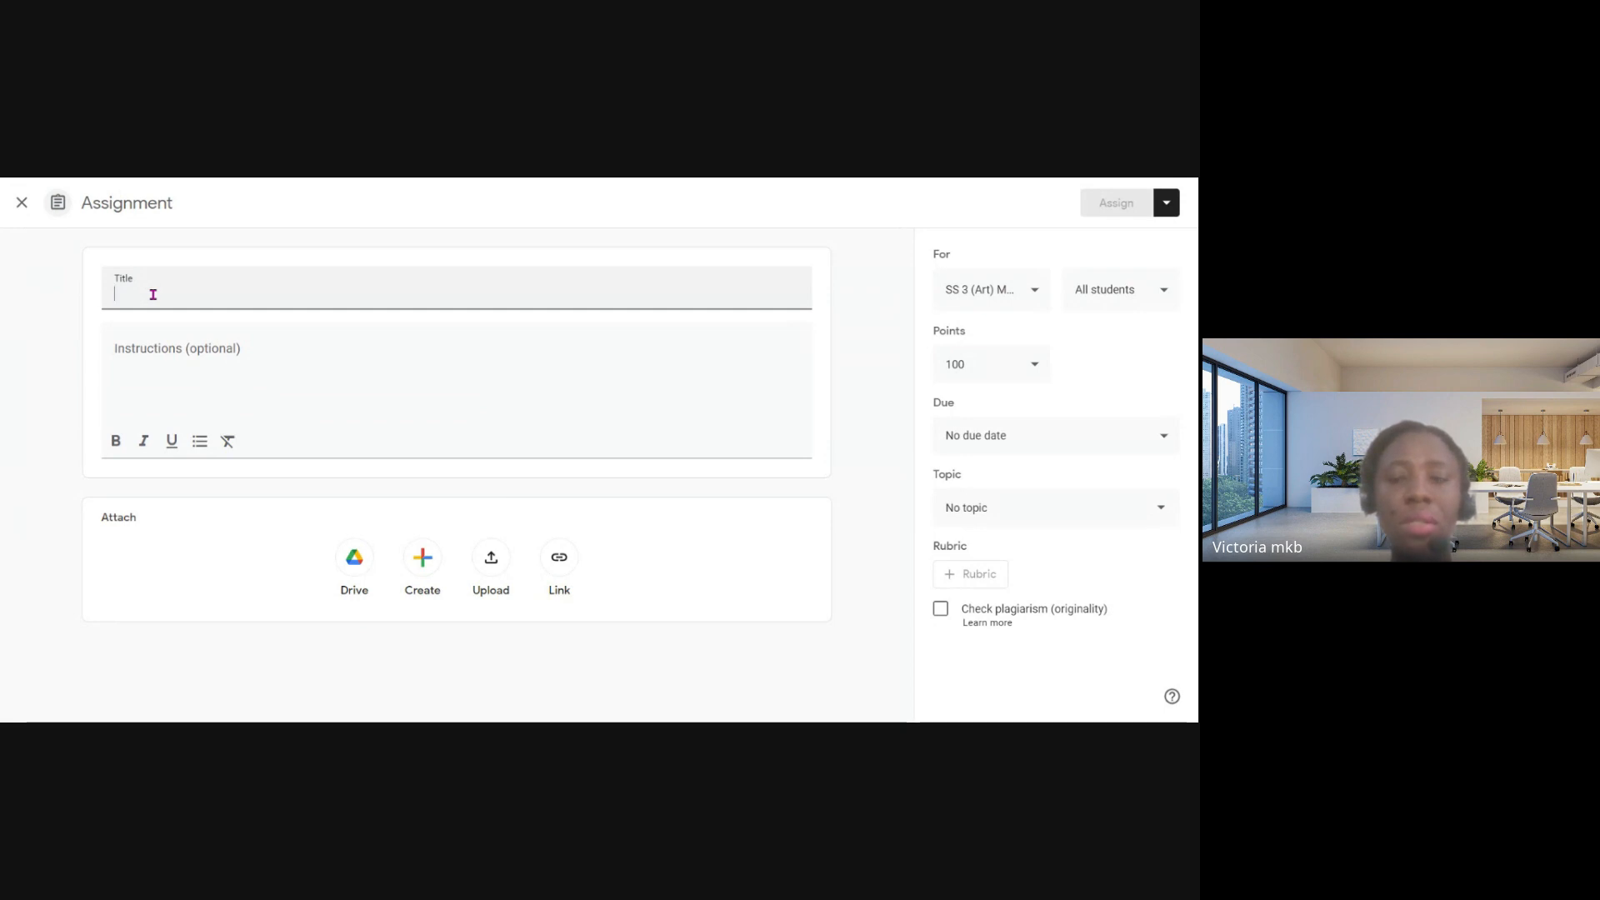
left_click(1033, 294)
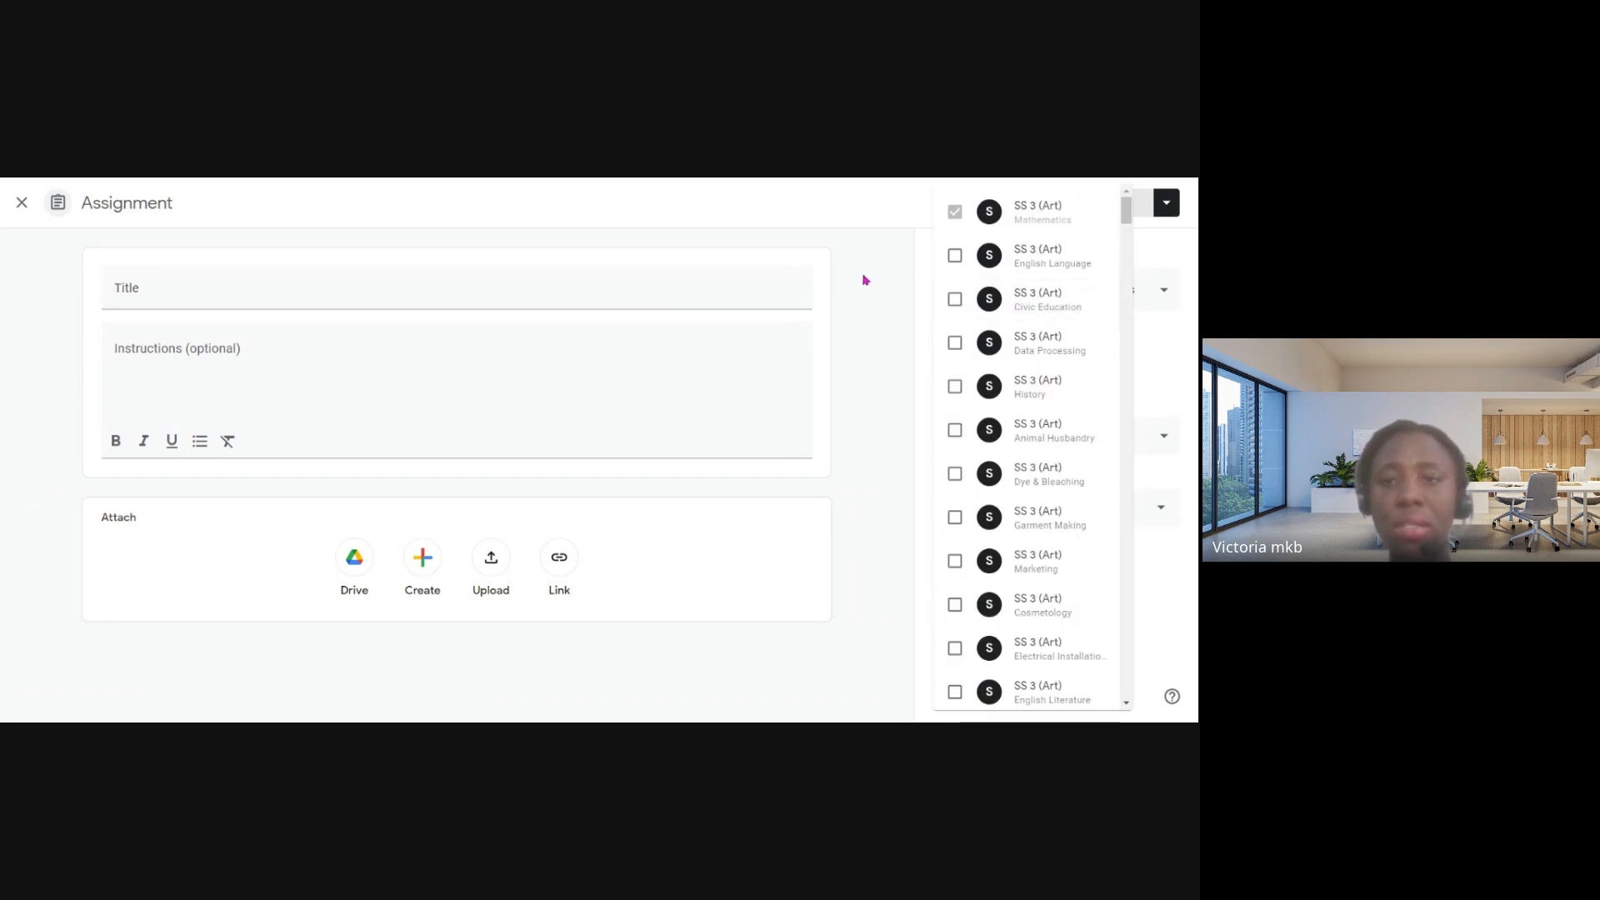
left_click(682, 296)
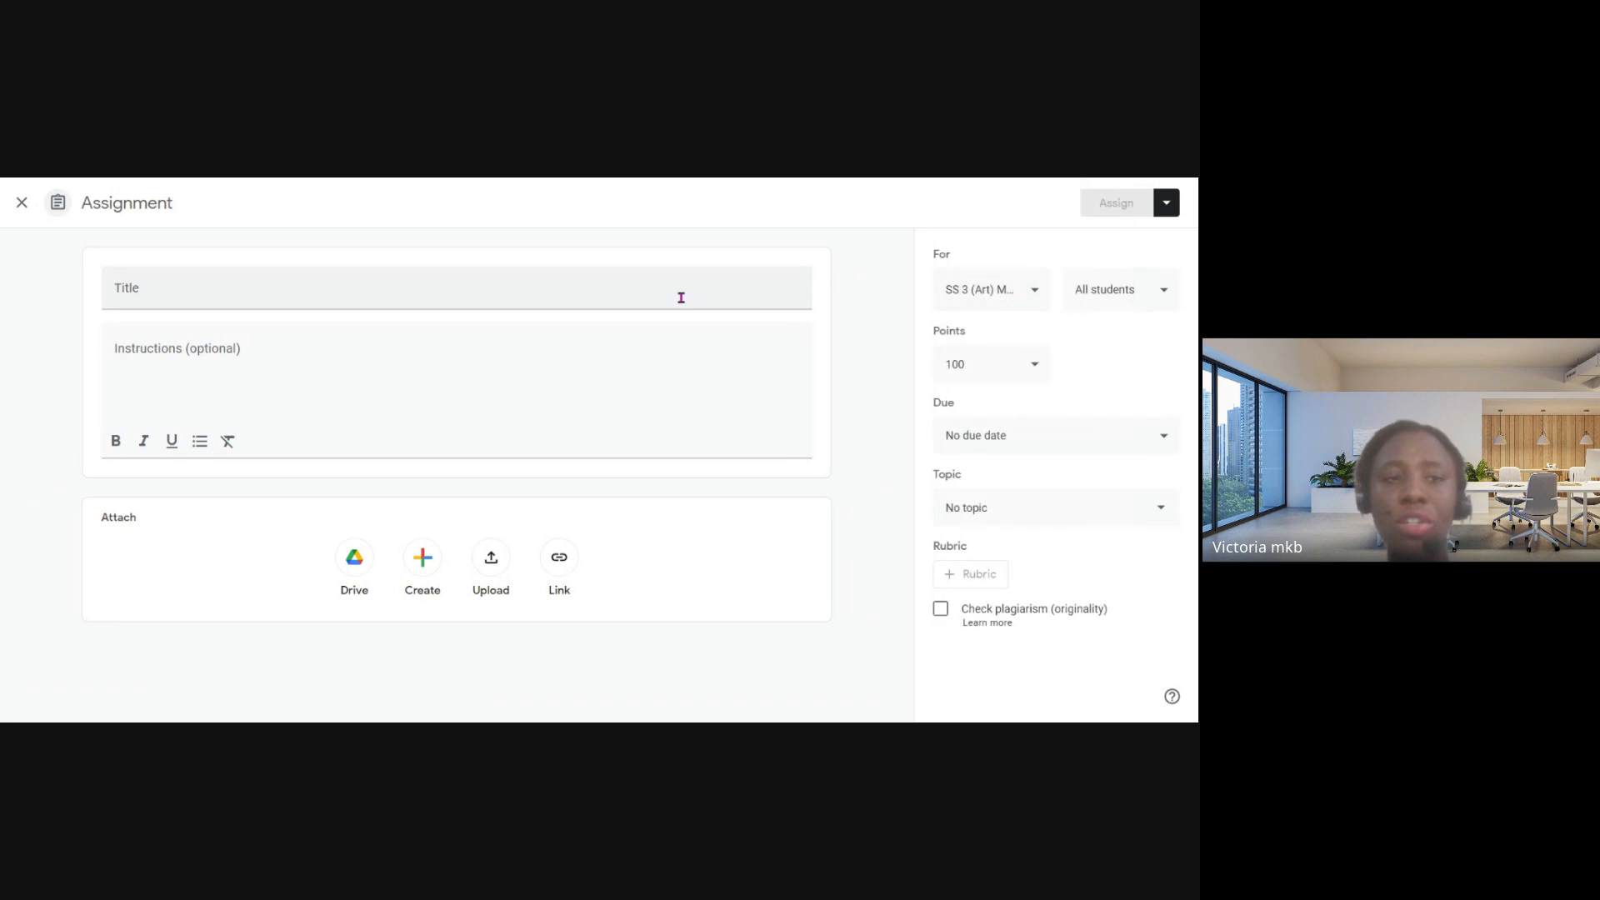
left_click(682, 296)
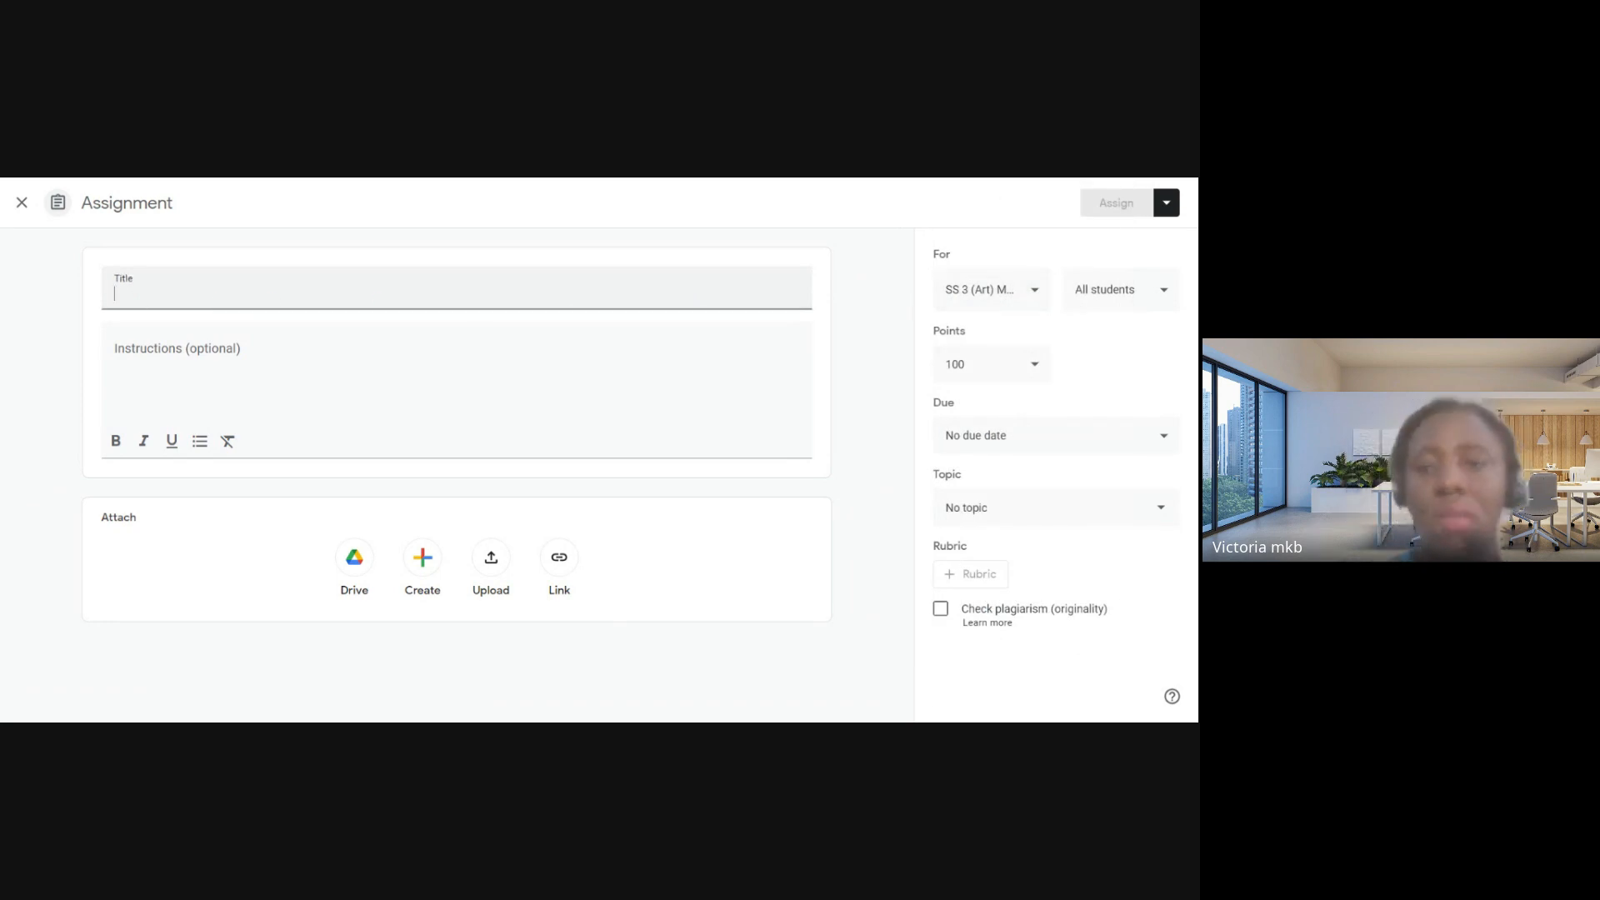
left_click(1031, 288)
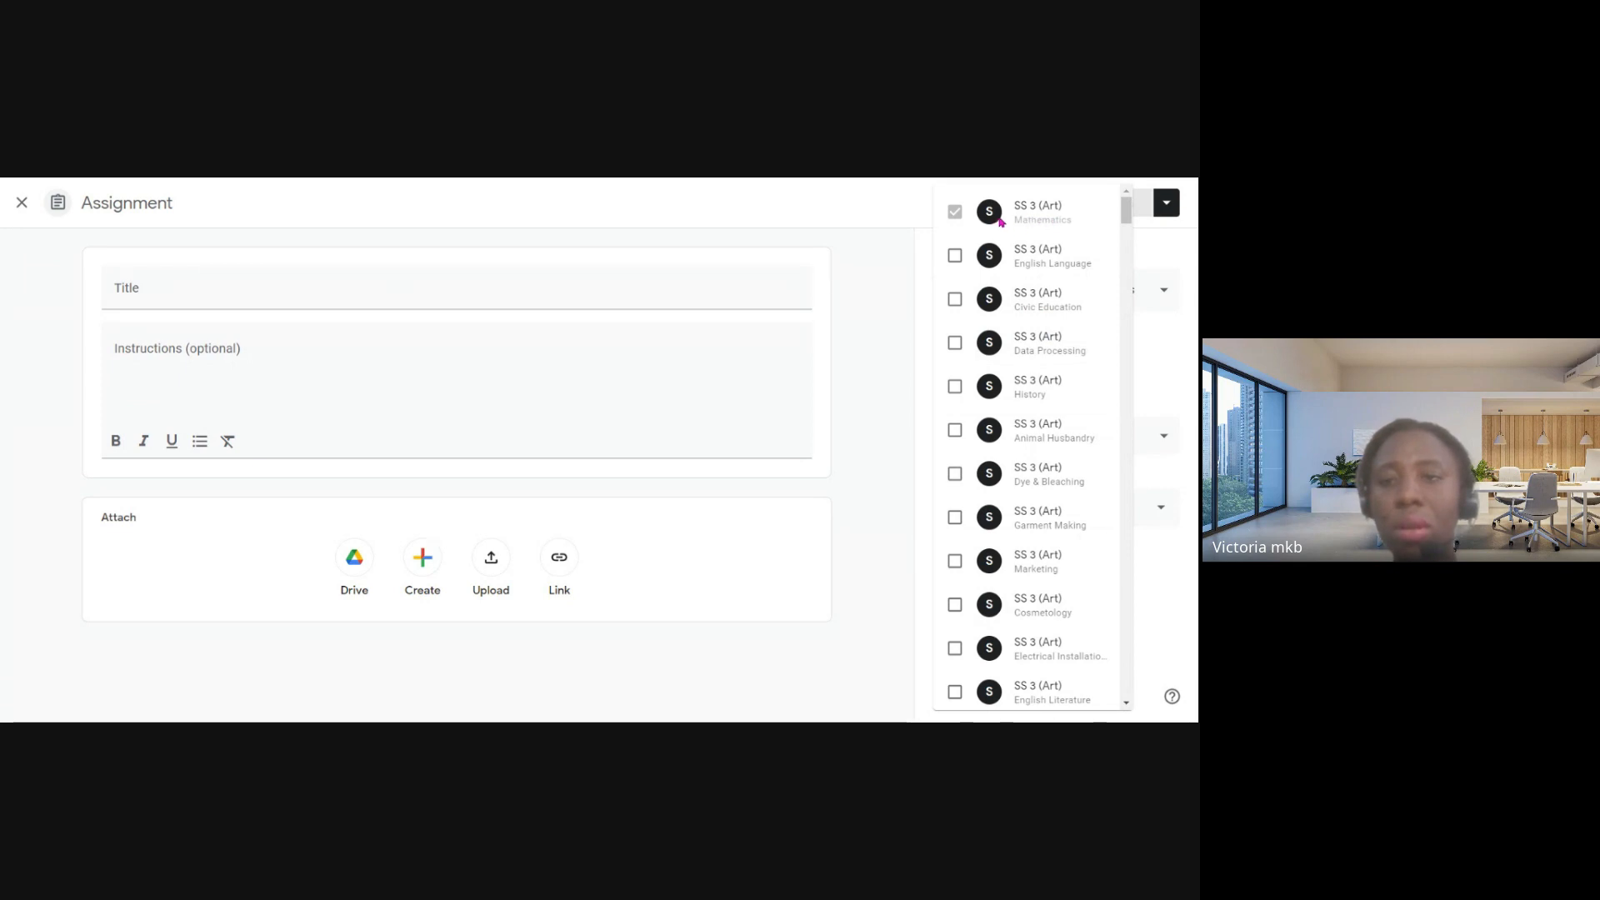
left_click(879, 286)
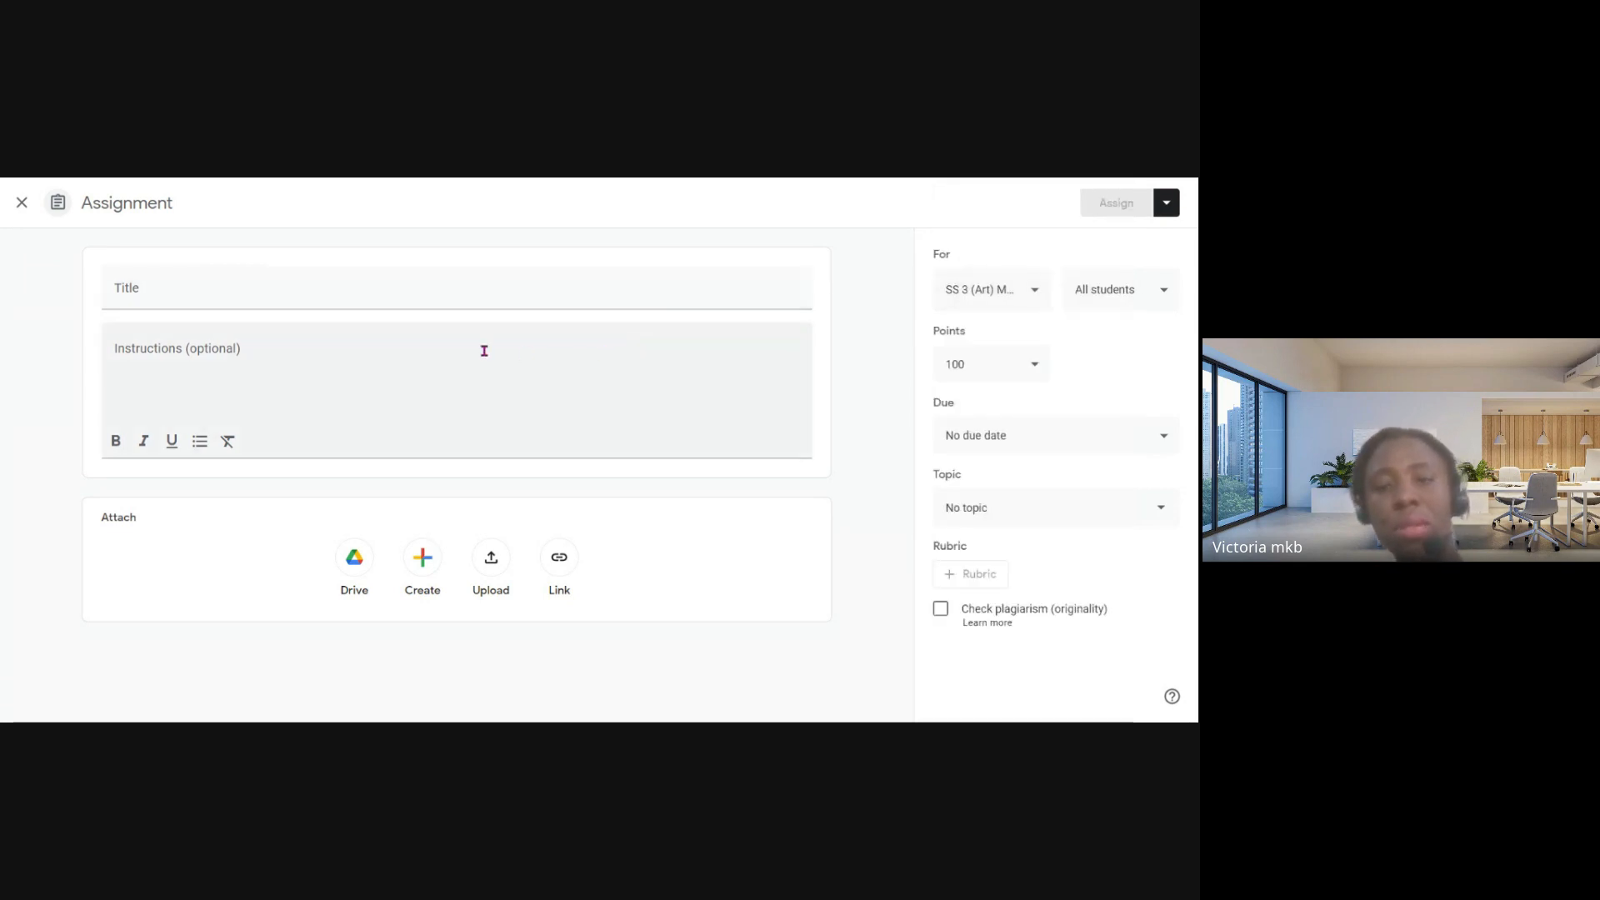
- Title the assignment "Quadratic Equation"
left_click(163, 294)
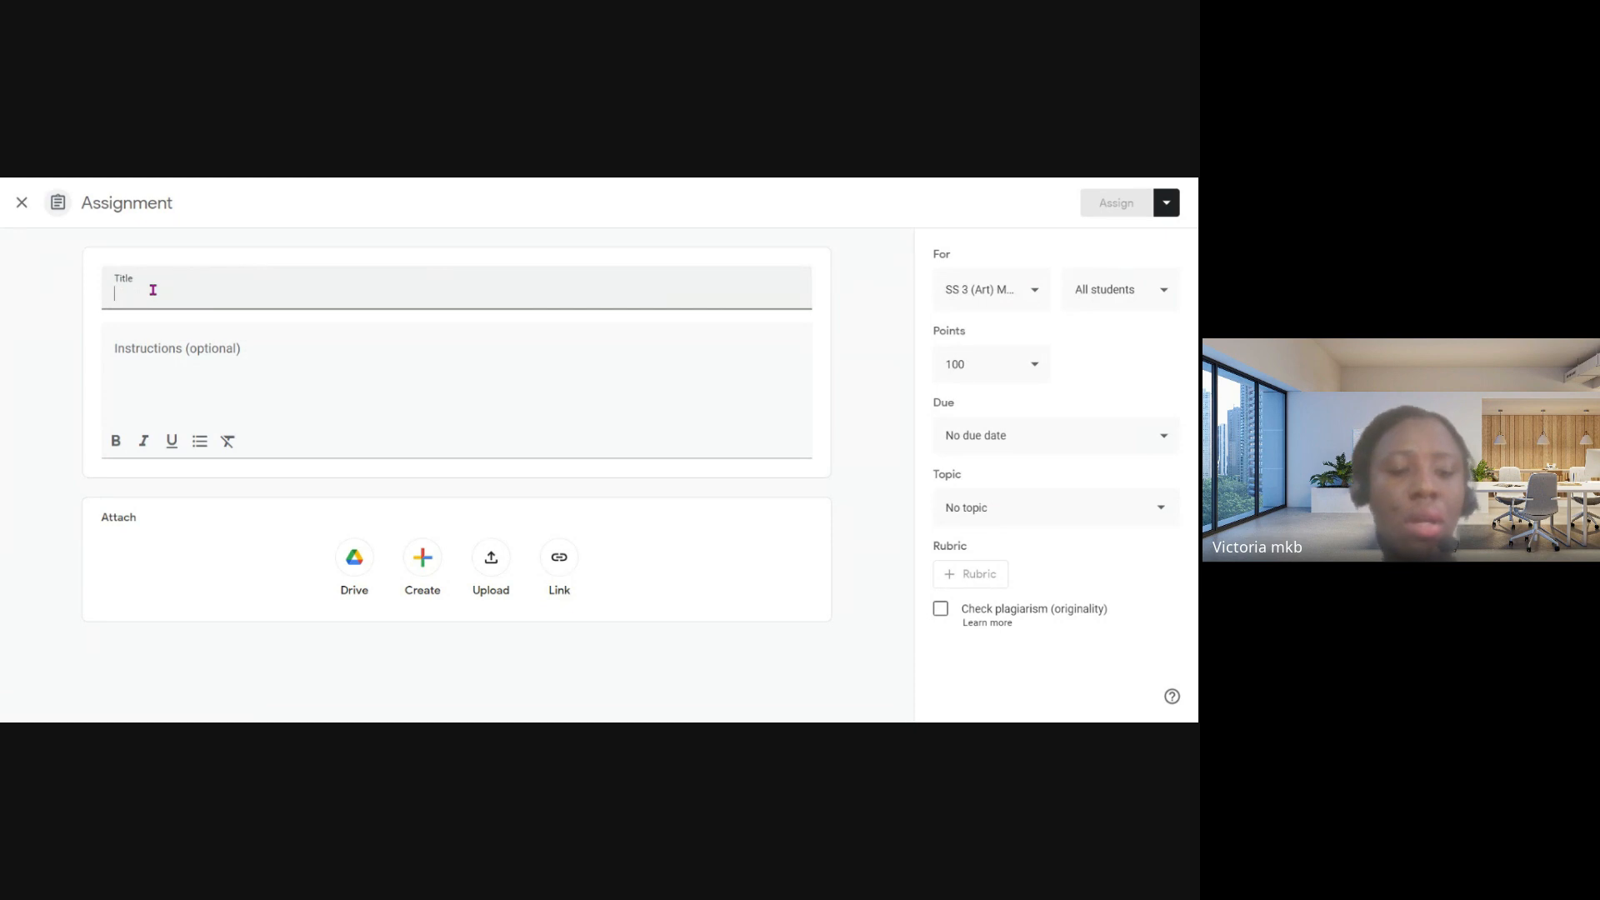
type("Quadr")
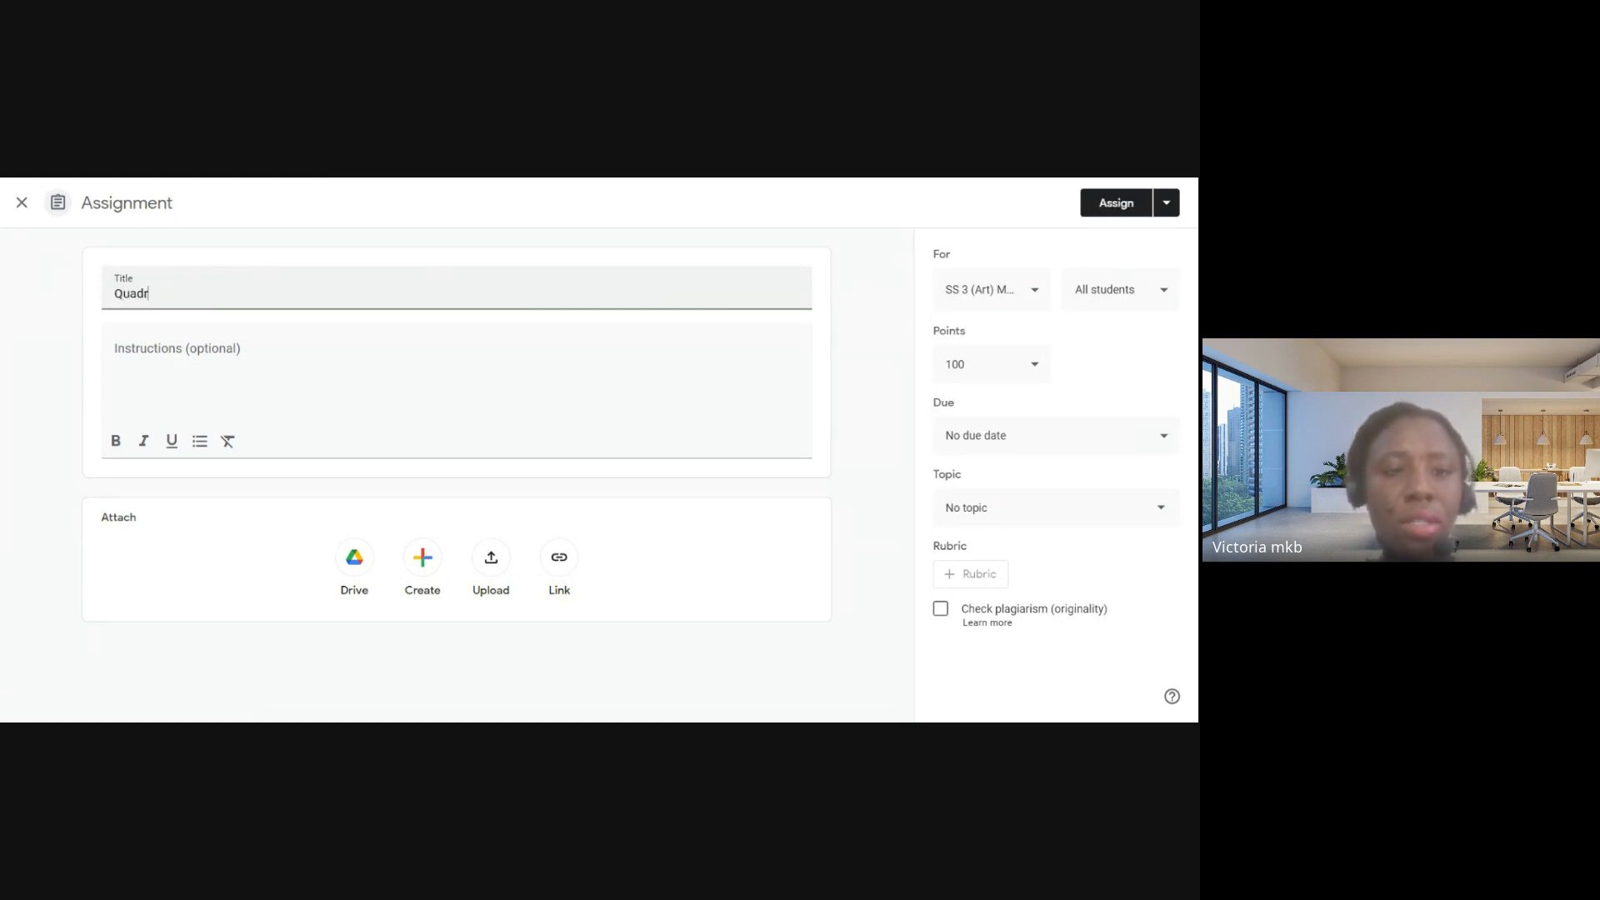
type("atic Equa")
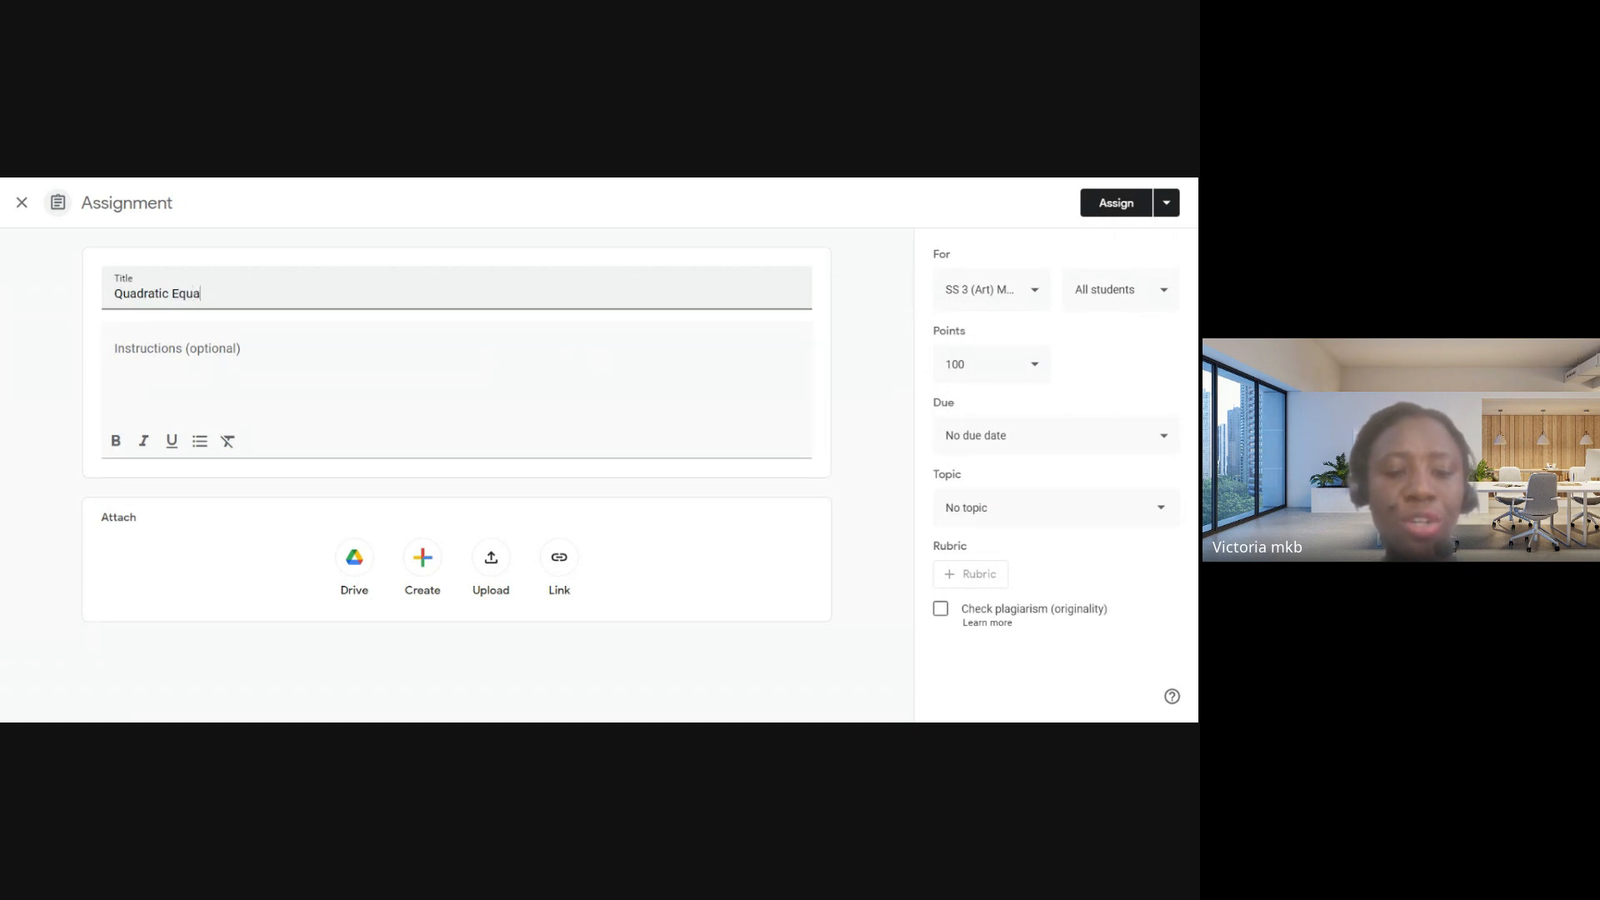
type("tion")
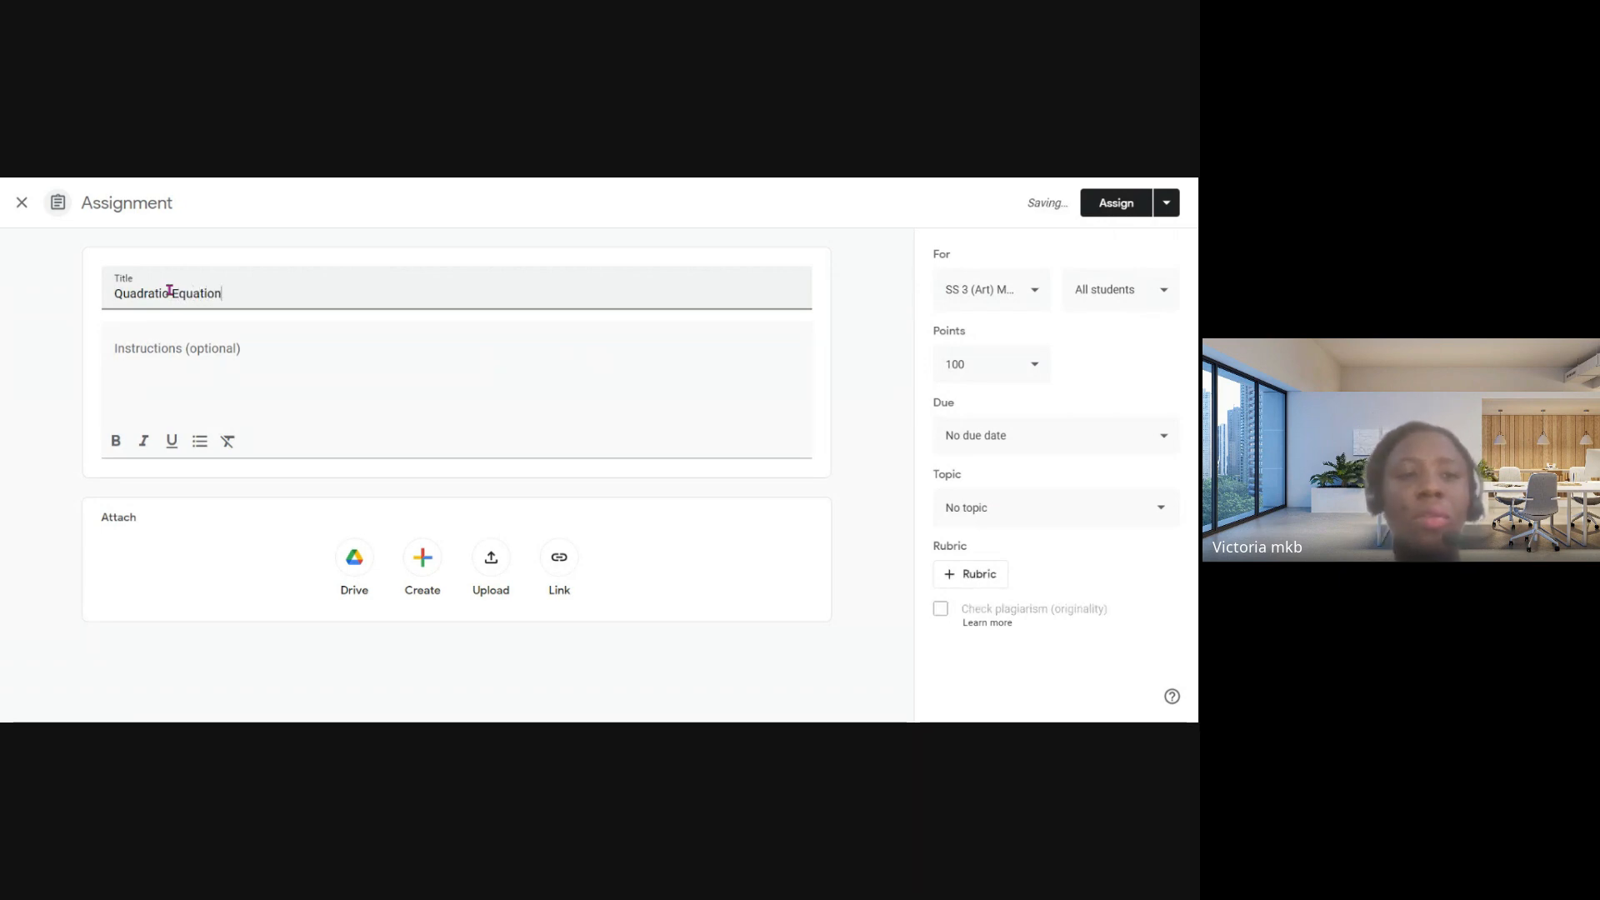
- Write the assignment instructions: "Click on the document and provide answers to the questions in it"
left_click(146, 349)
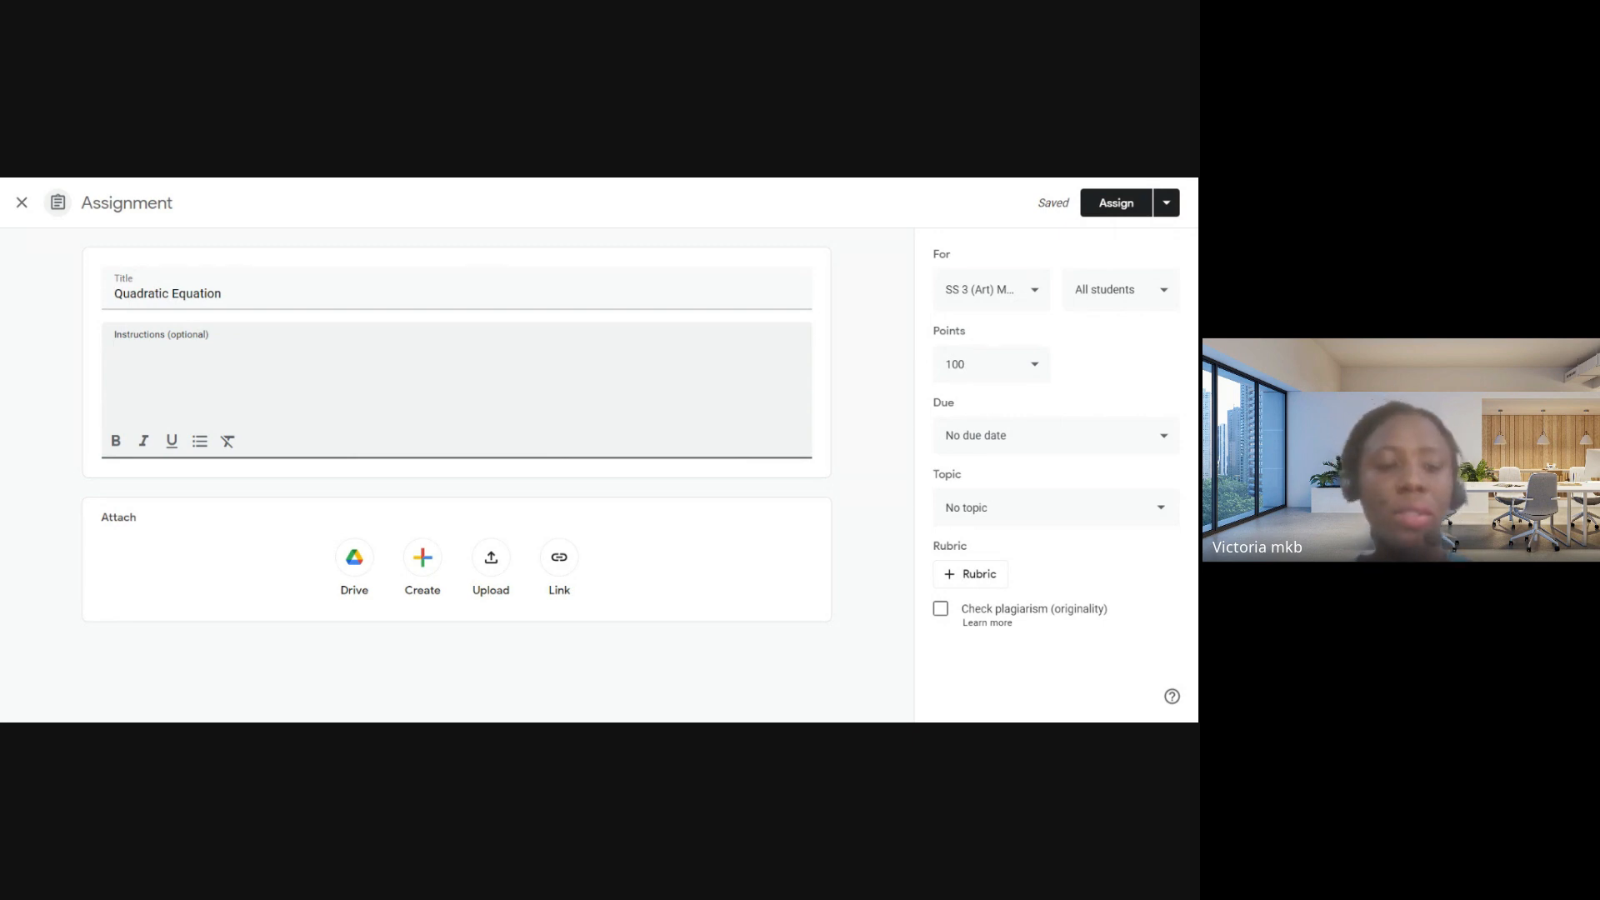
type("lo")
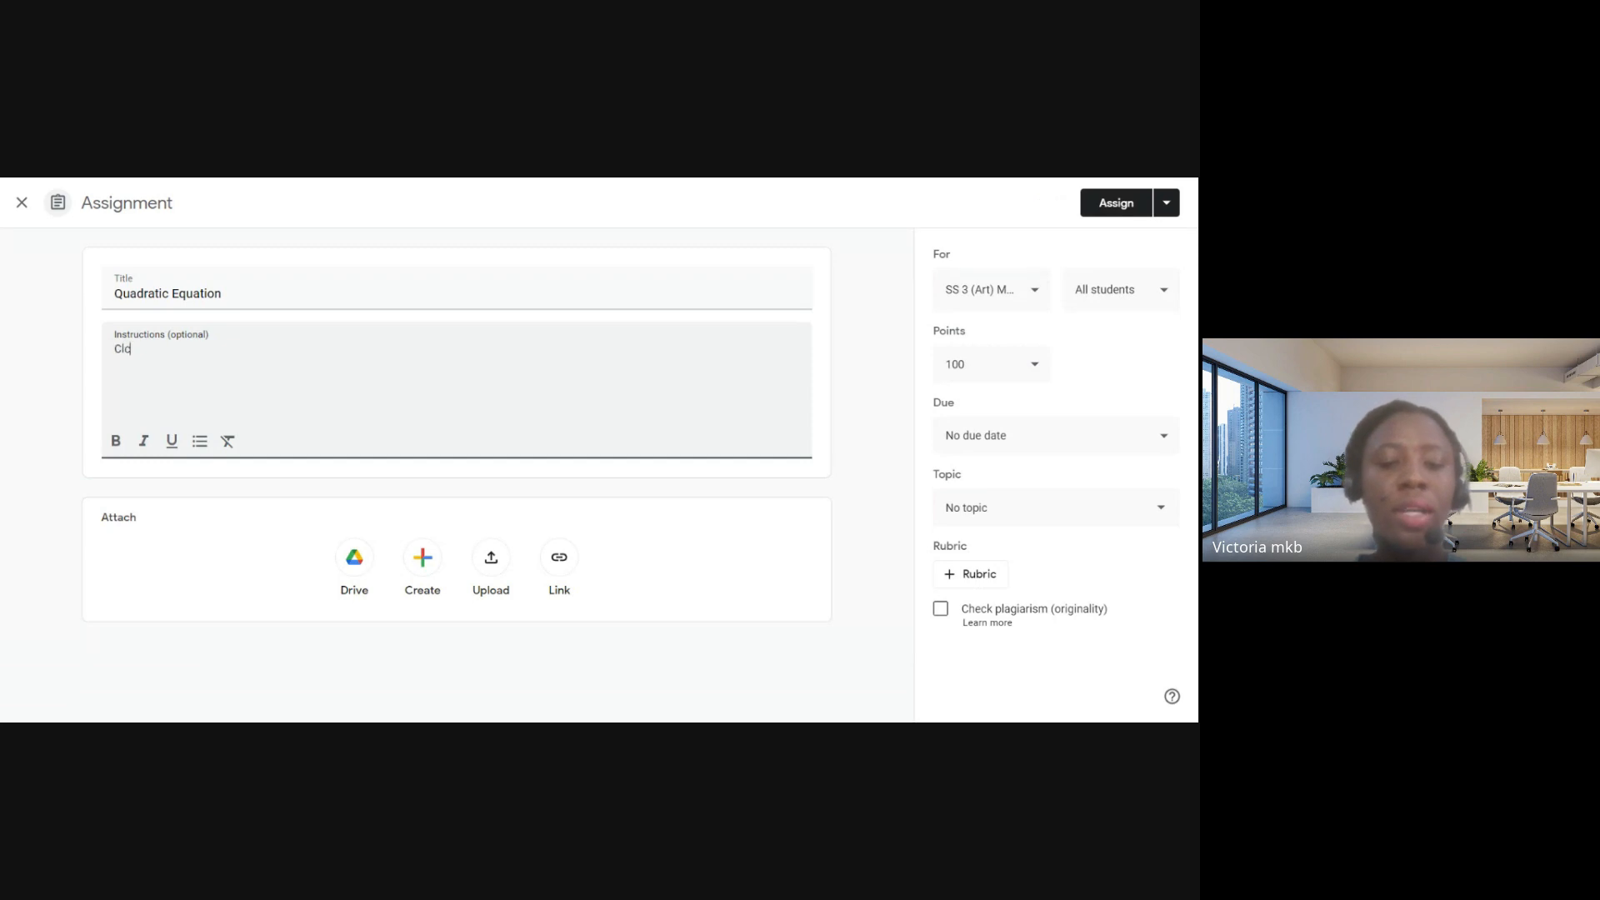
type("ik on the")
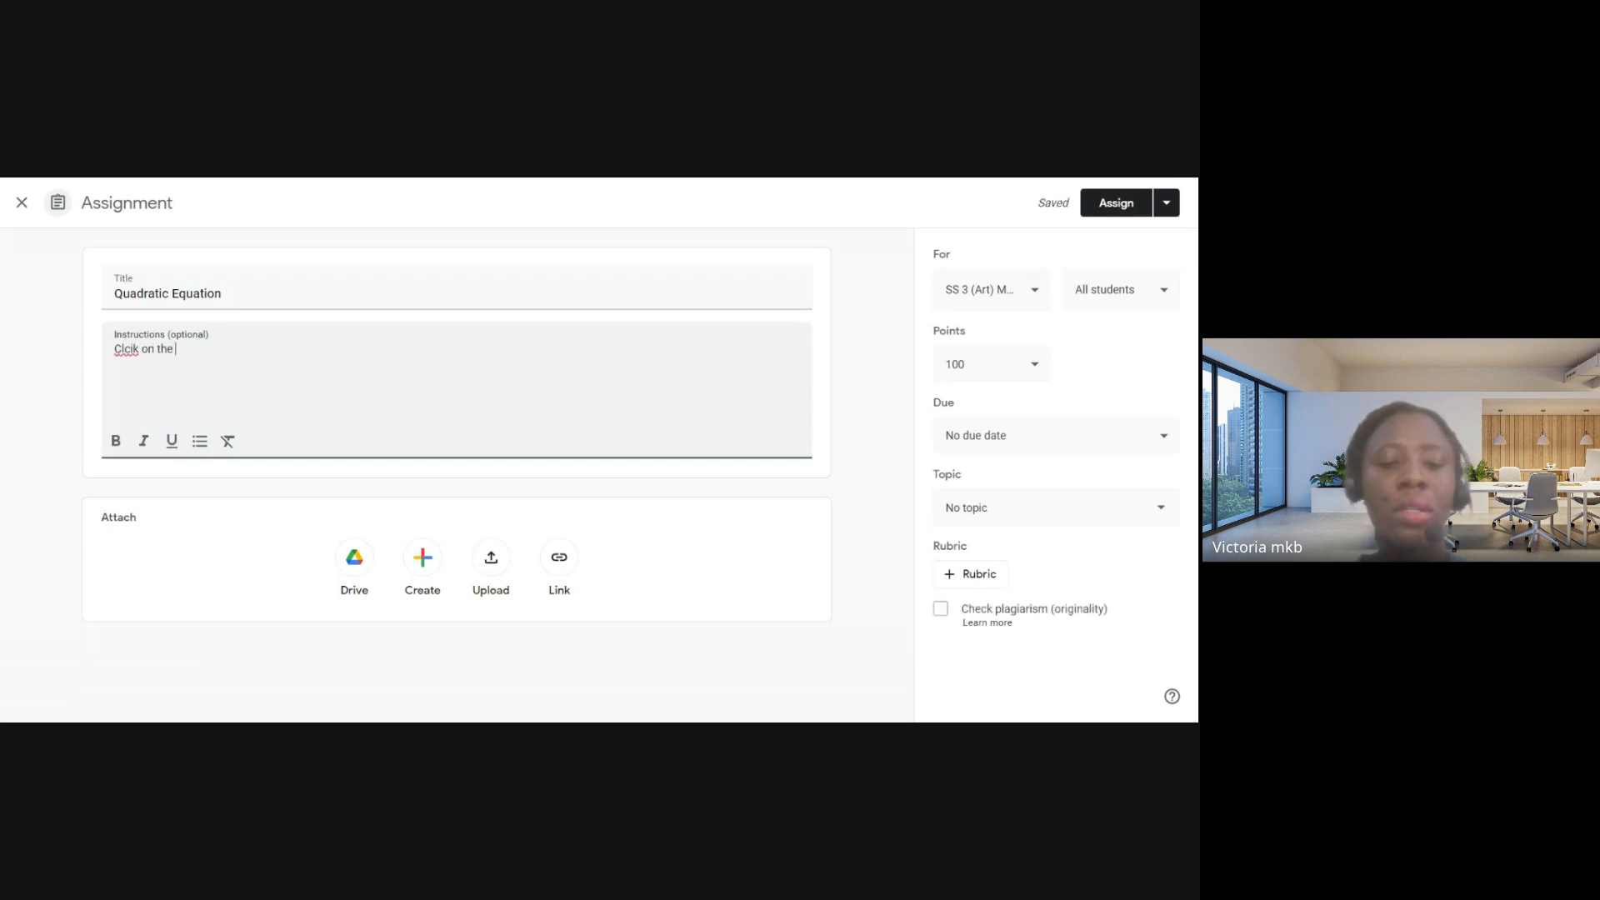
type(" do")
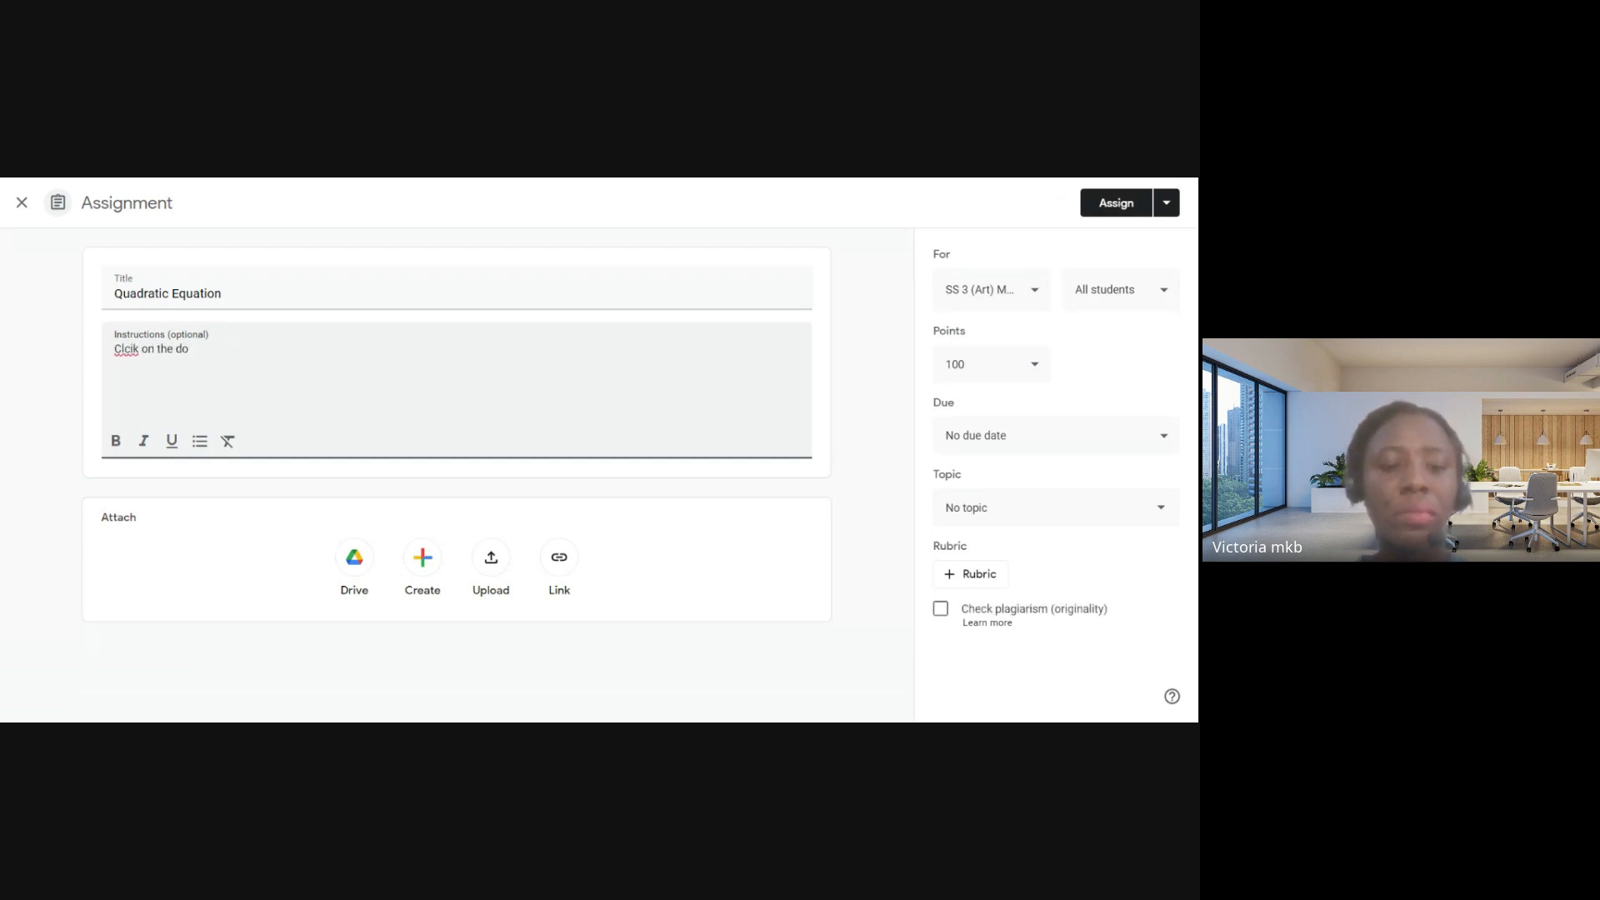
type("cument to c")
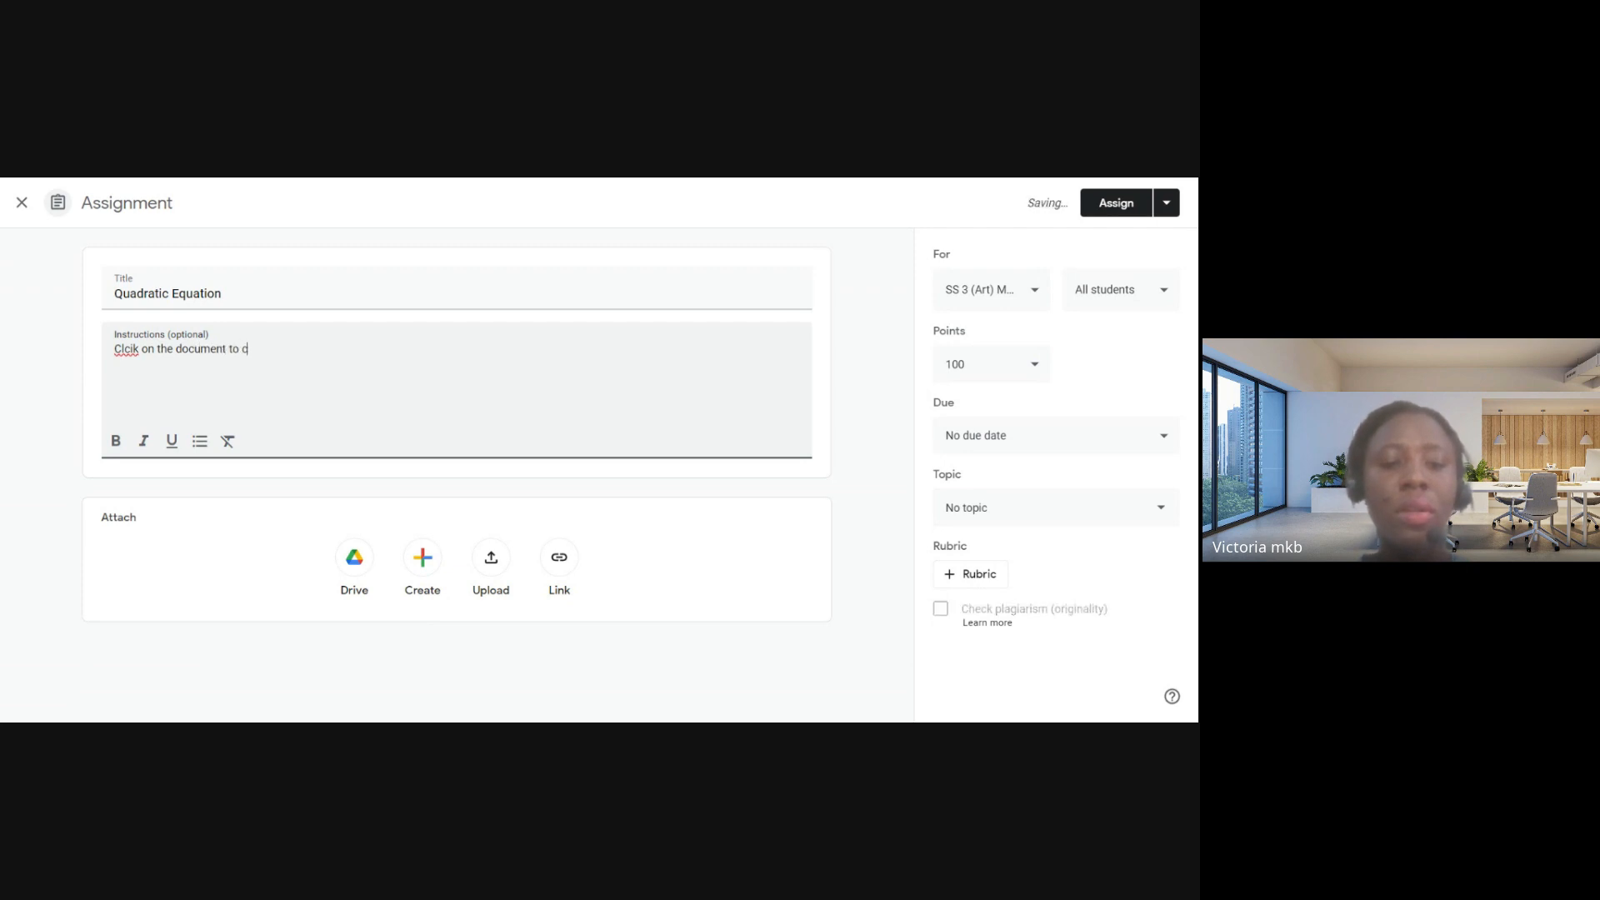
type("reate")
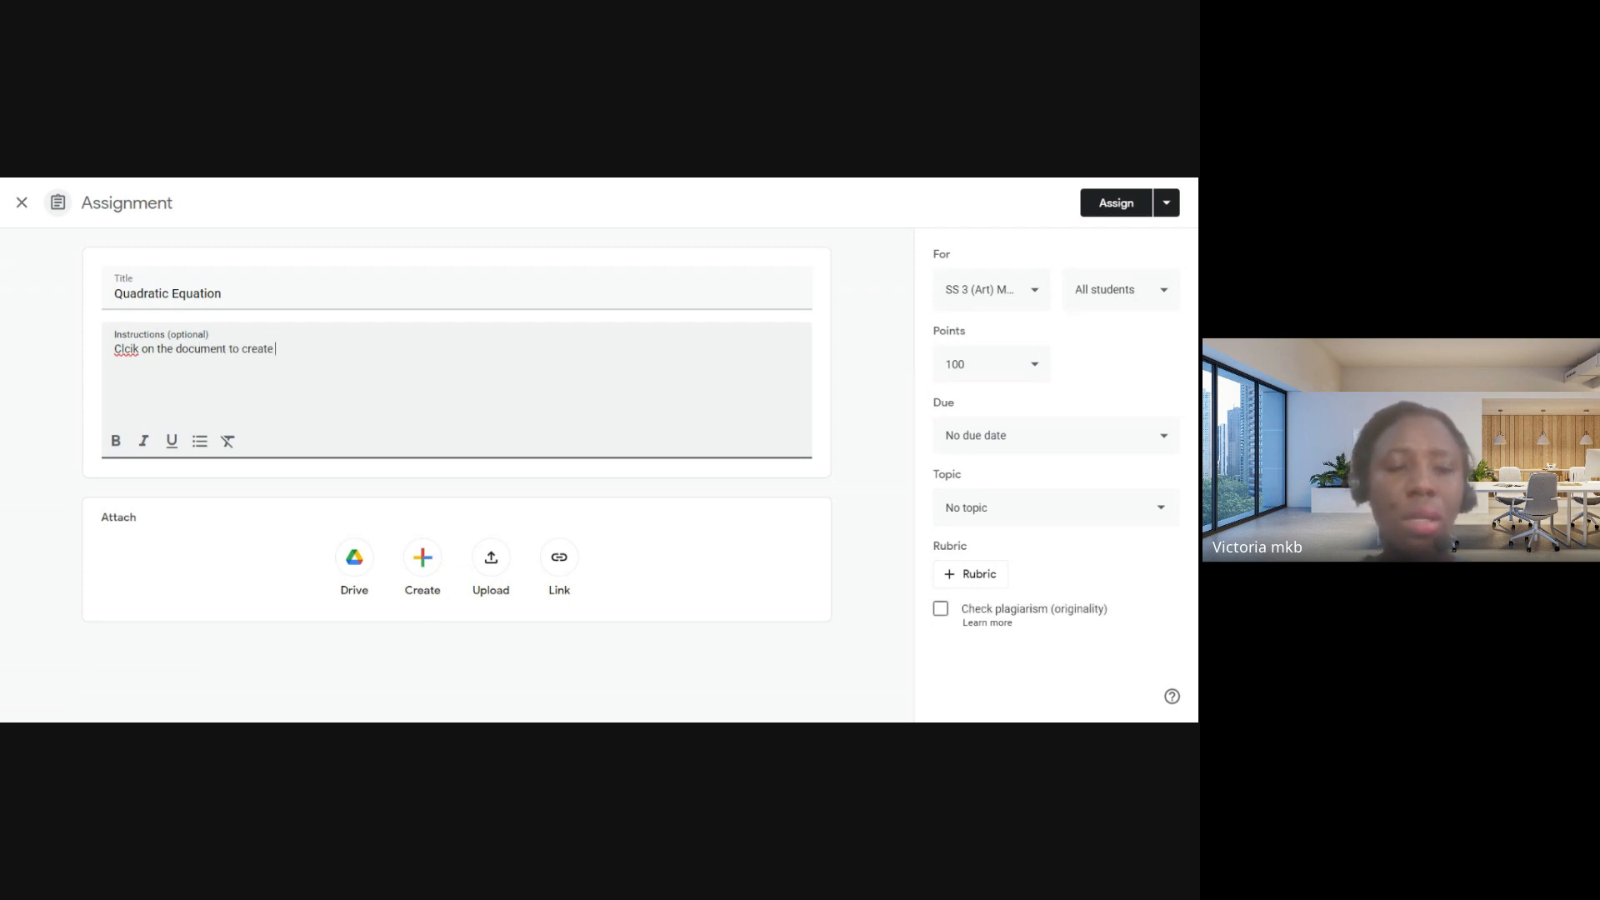
key("BackSpace")
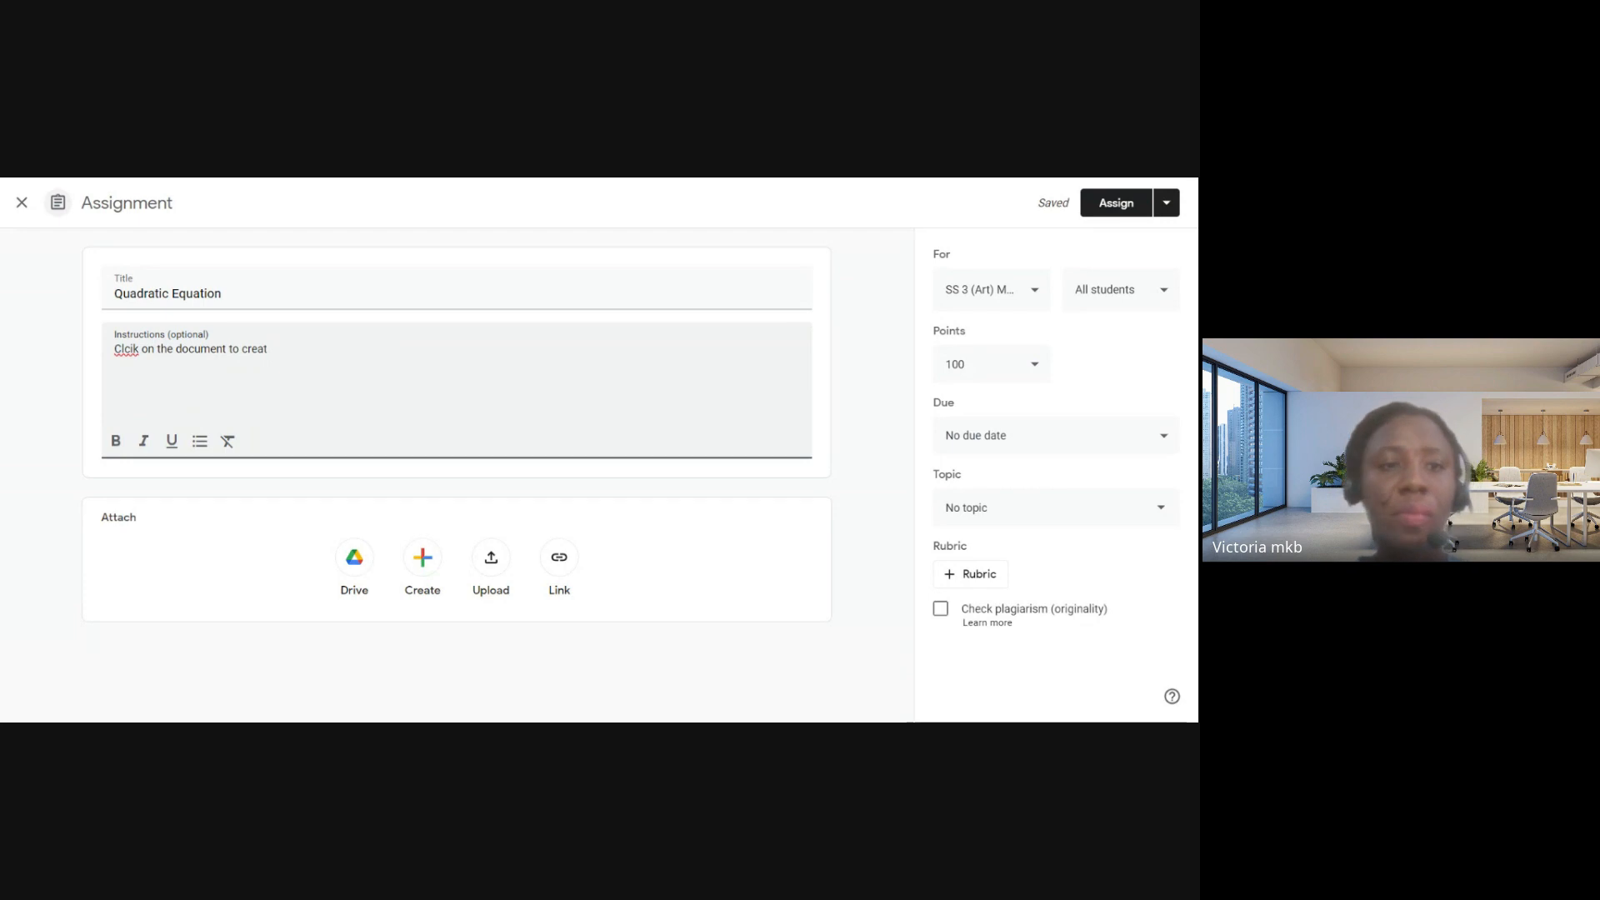
key("BackSpace")
key("BackSpace")
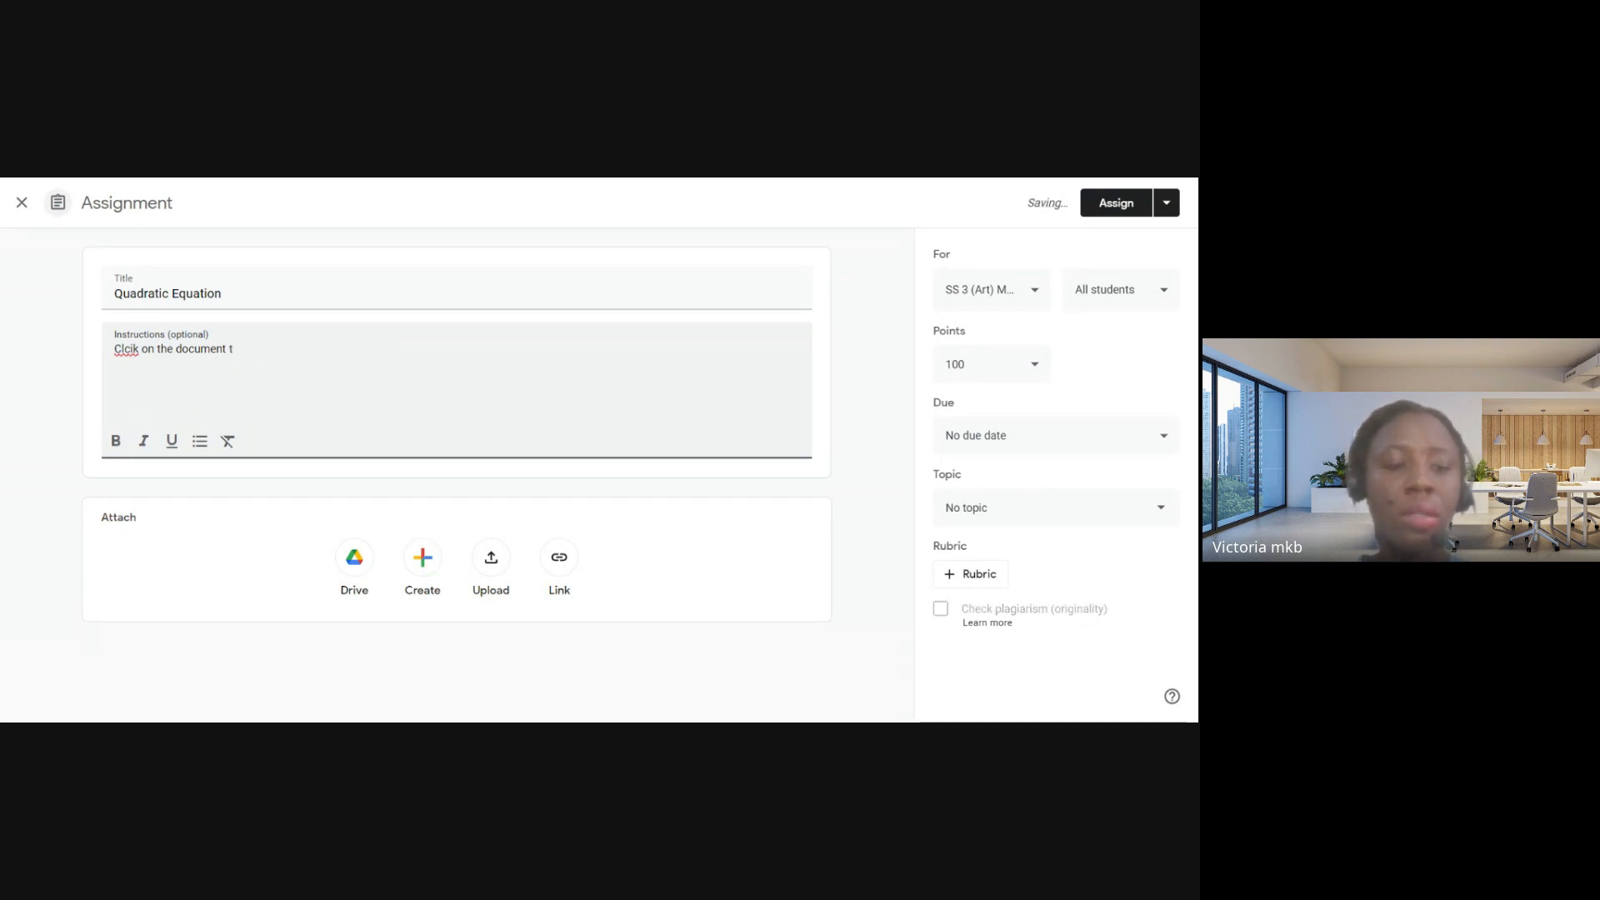
key("BackSpace")
type("and provi")
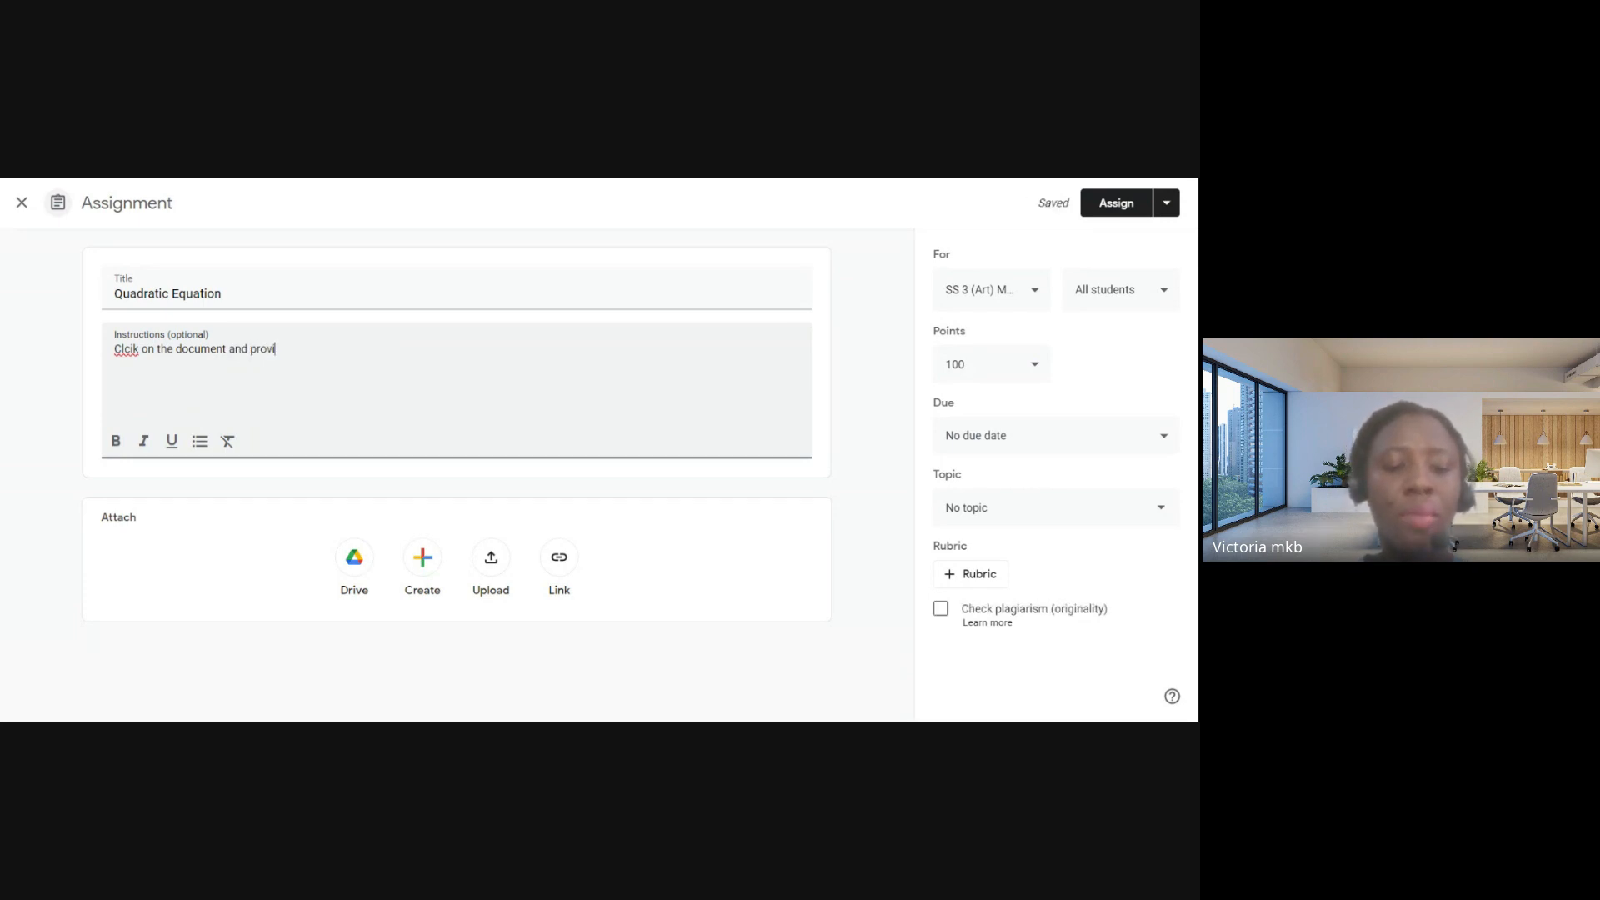
type("de answers t")
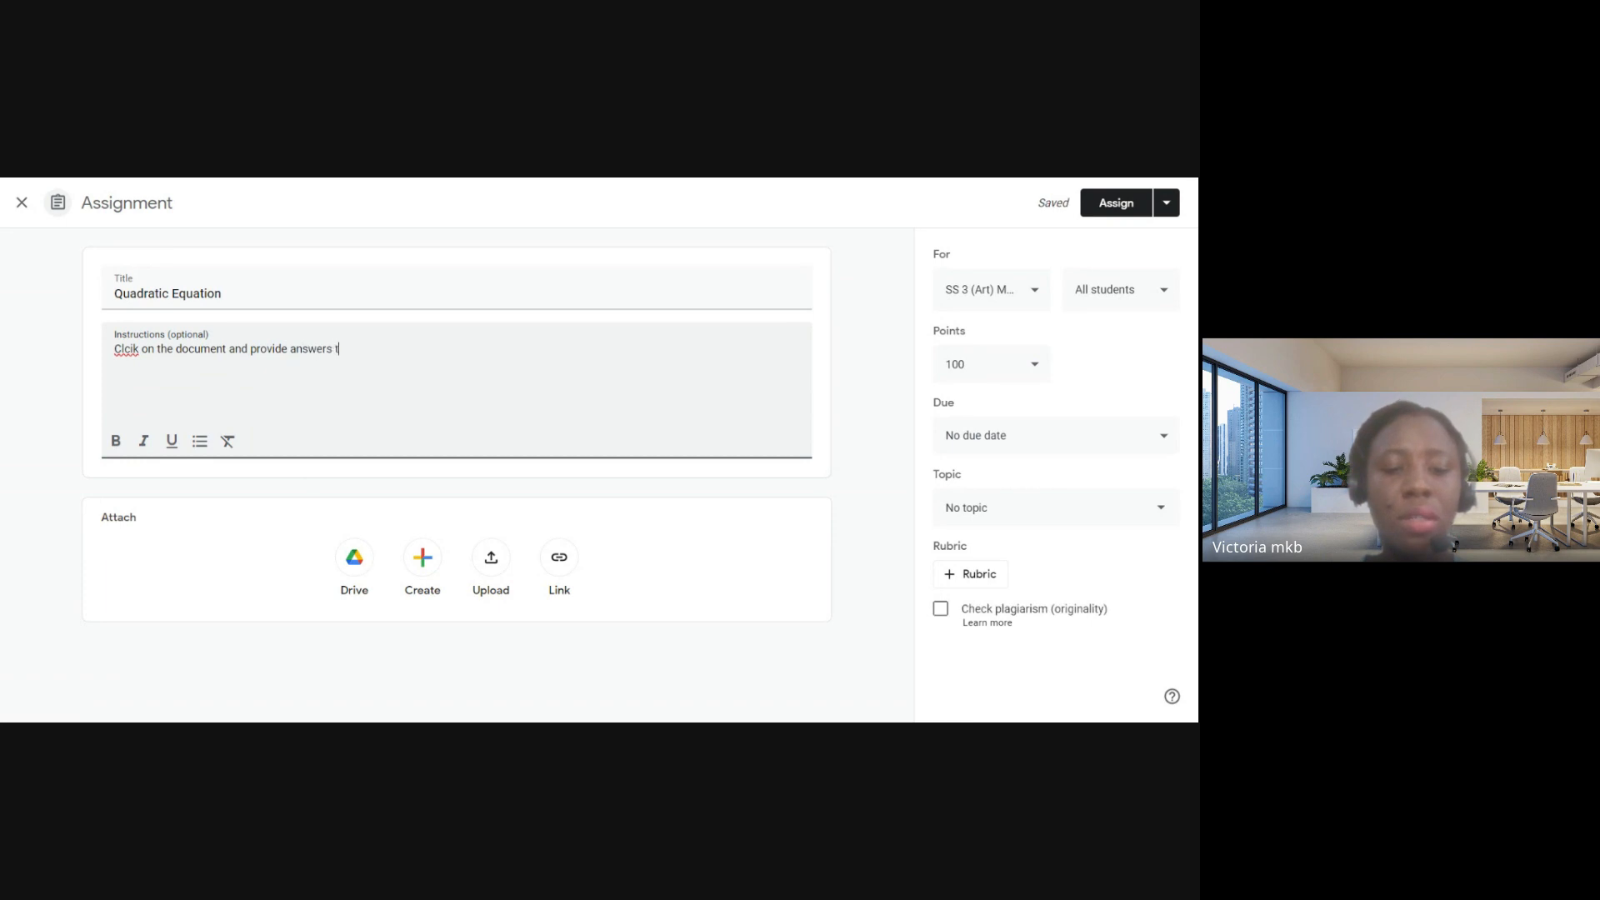
type("o the")
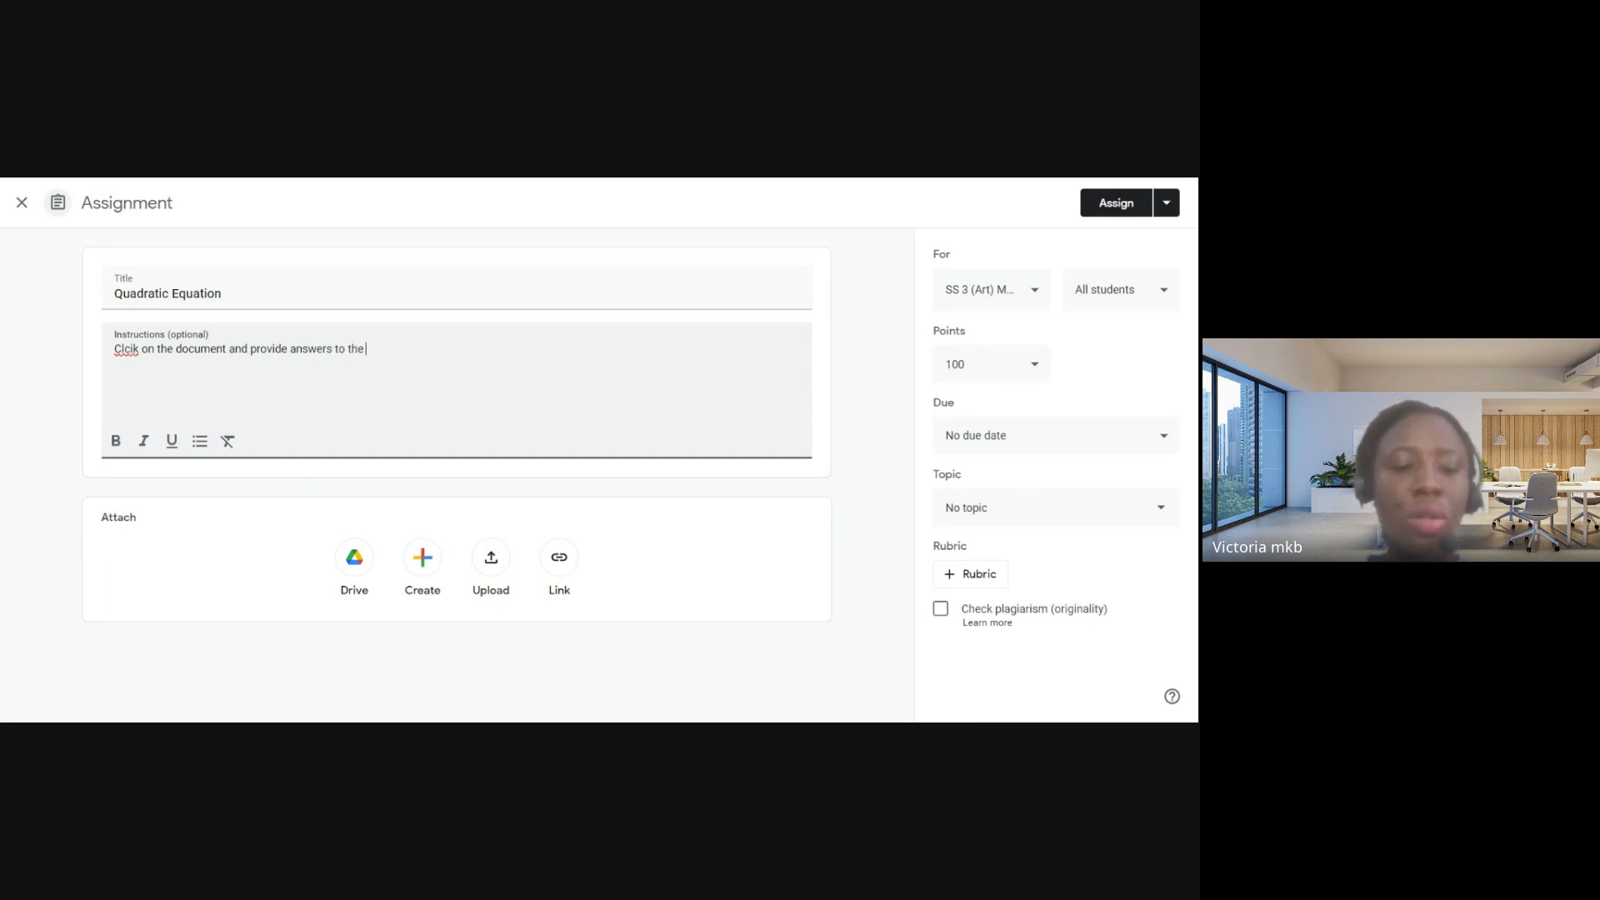
type(" questions in it")
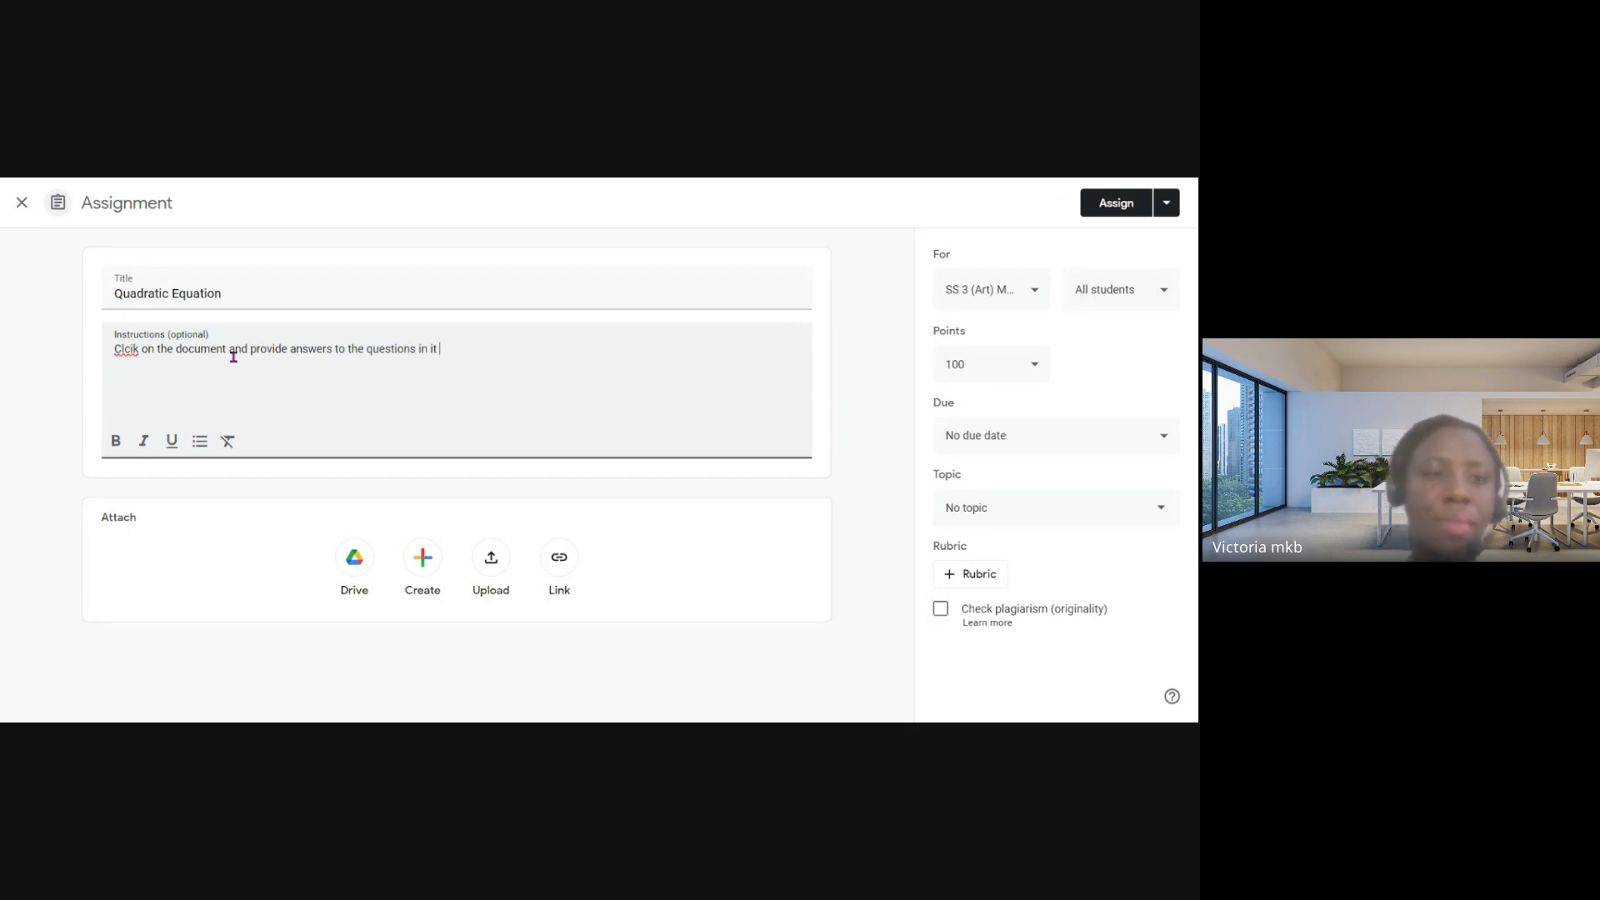
- Correct the misspelled first word of the instructions to "Click"
left_click(135, 351)
double_click(135, 349)
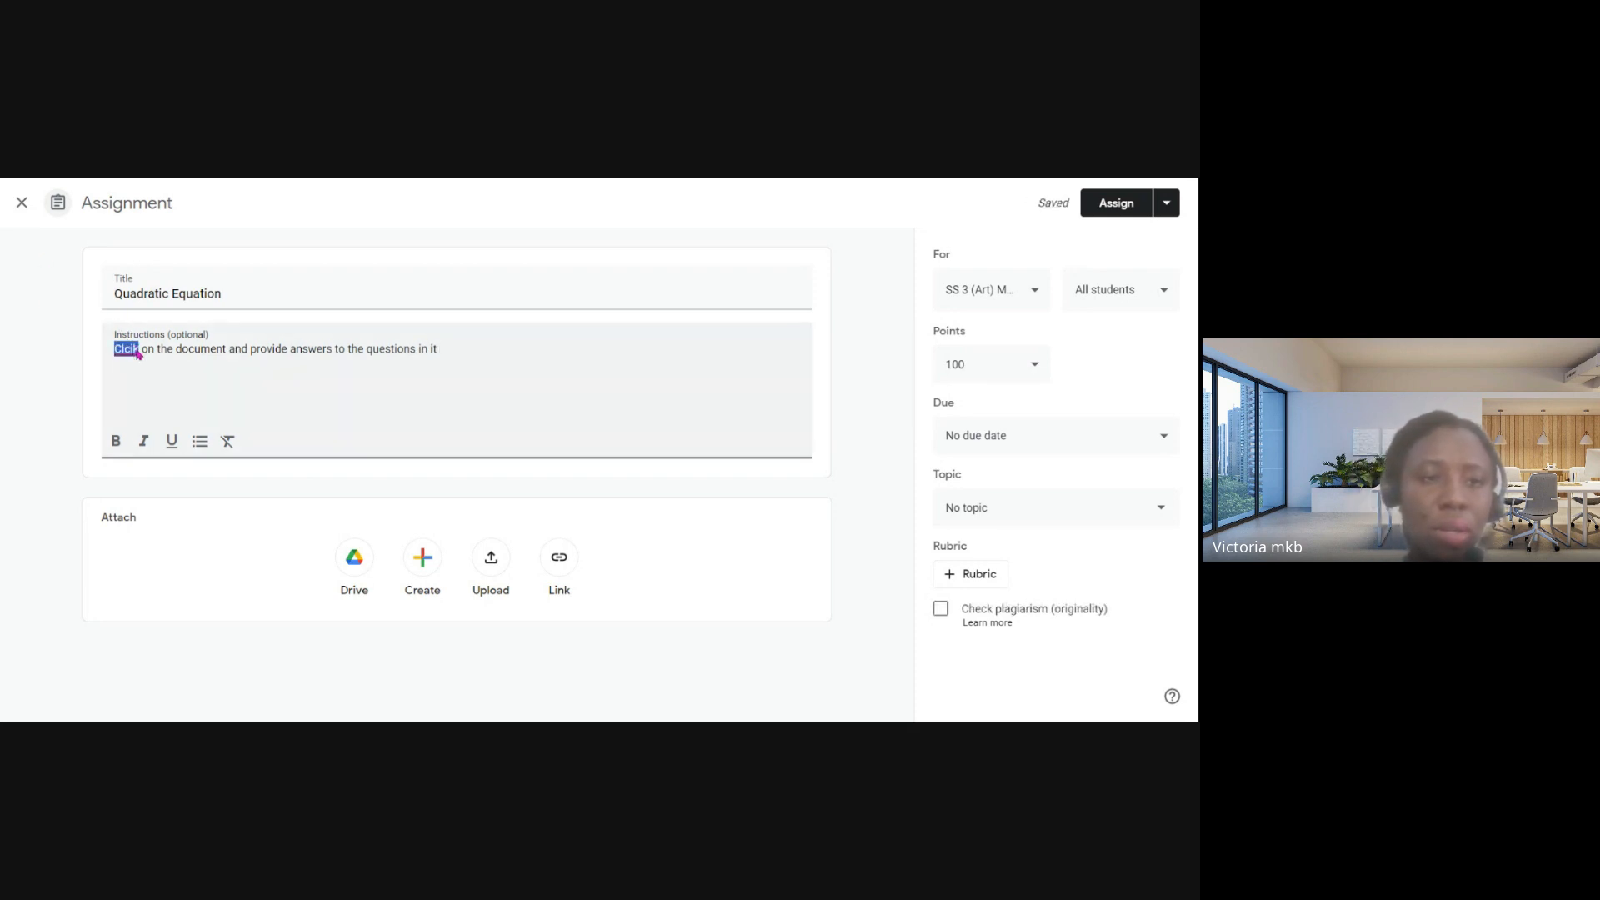
type("Click")
left_click(443, 350)
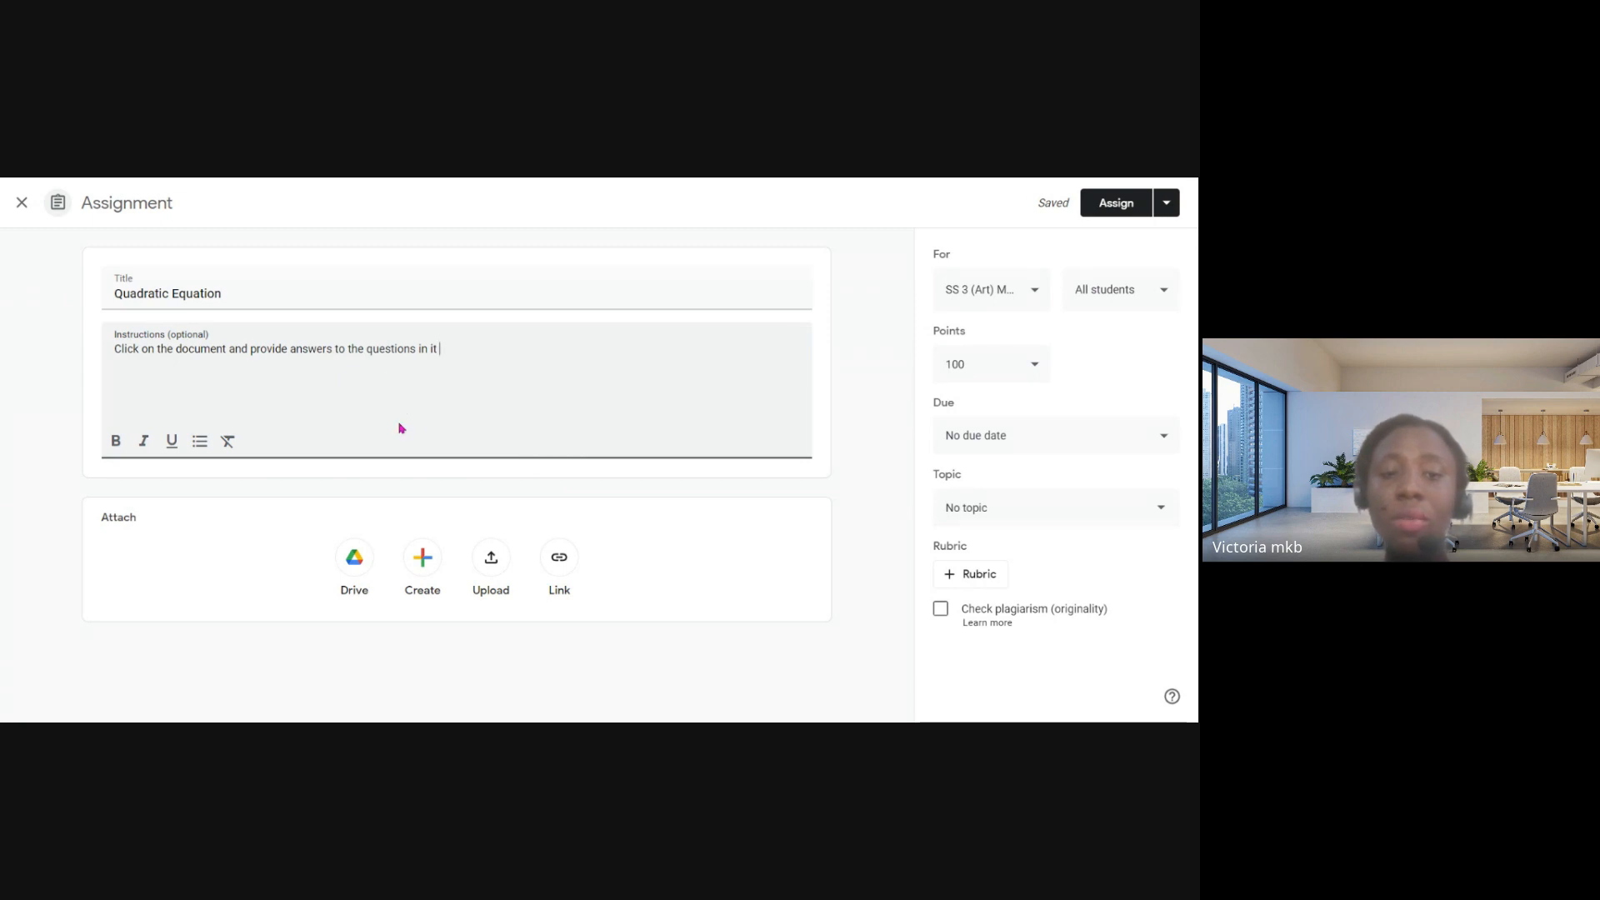
- Create a blank Google Docs document as the assignment's attachment and return to the assignment
left_click(422, 560)
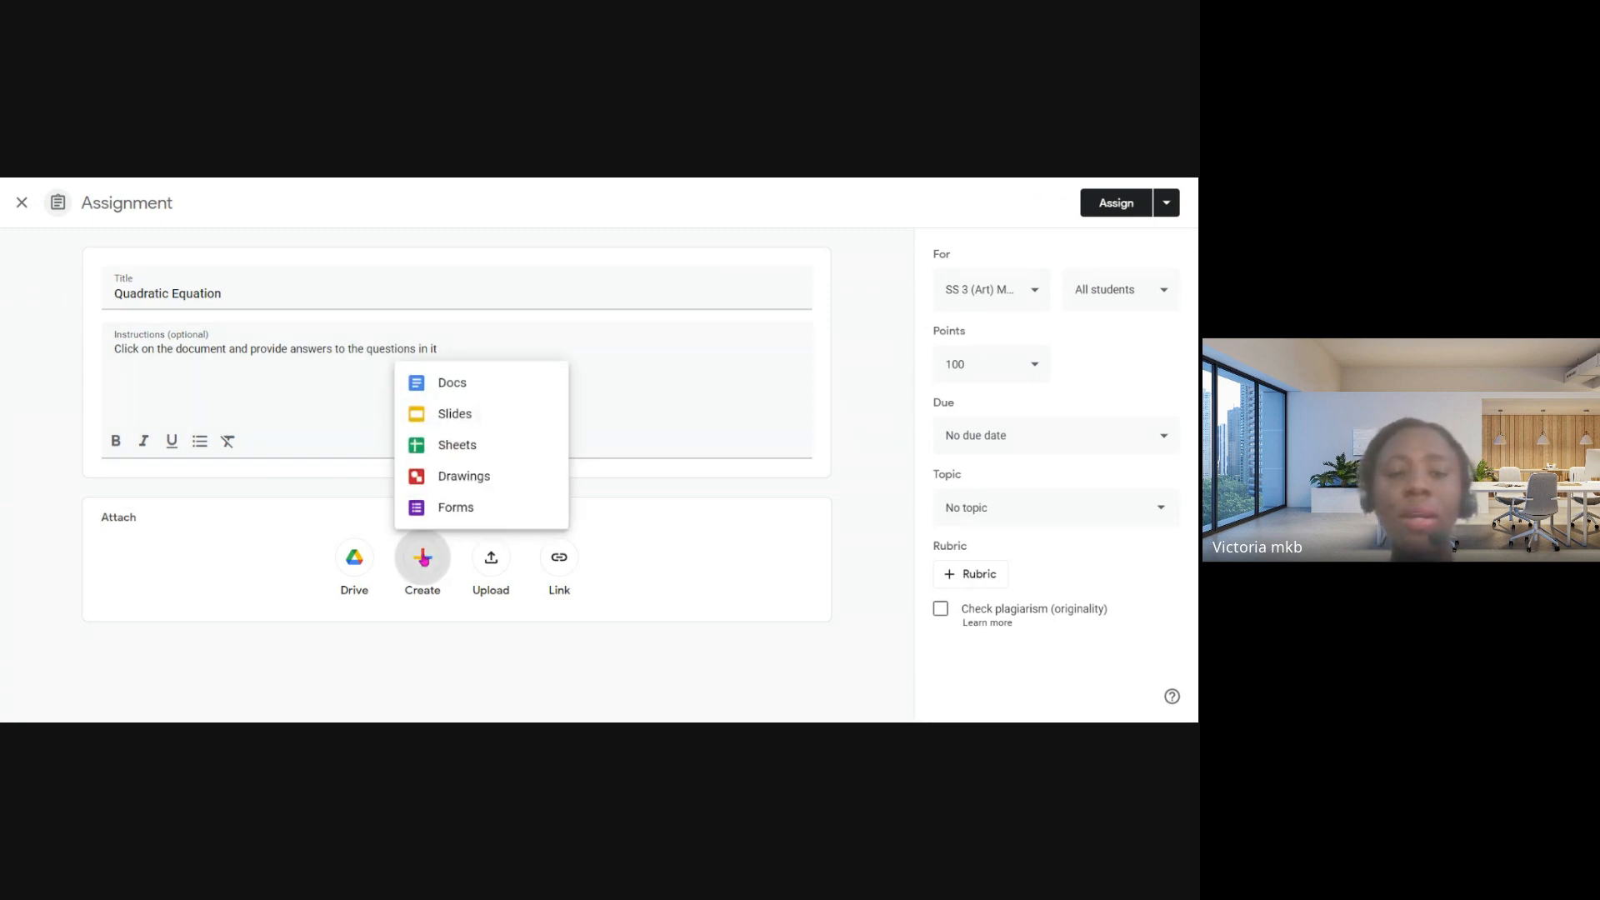
left_click(455, 394)
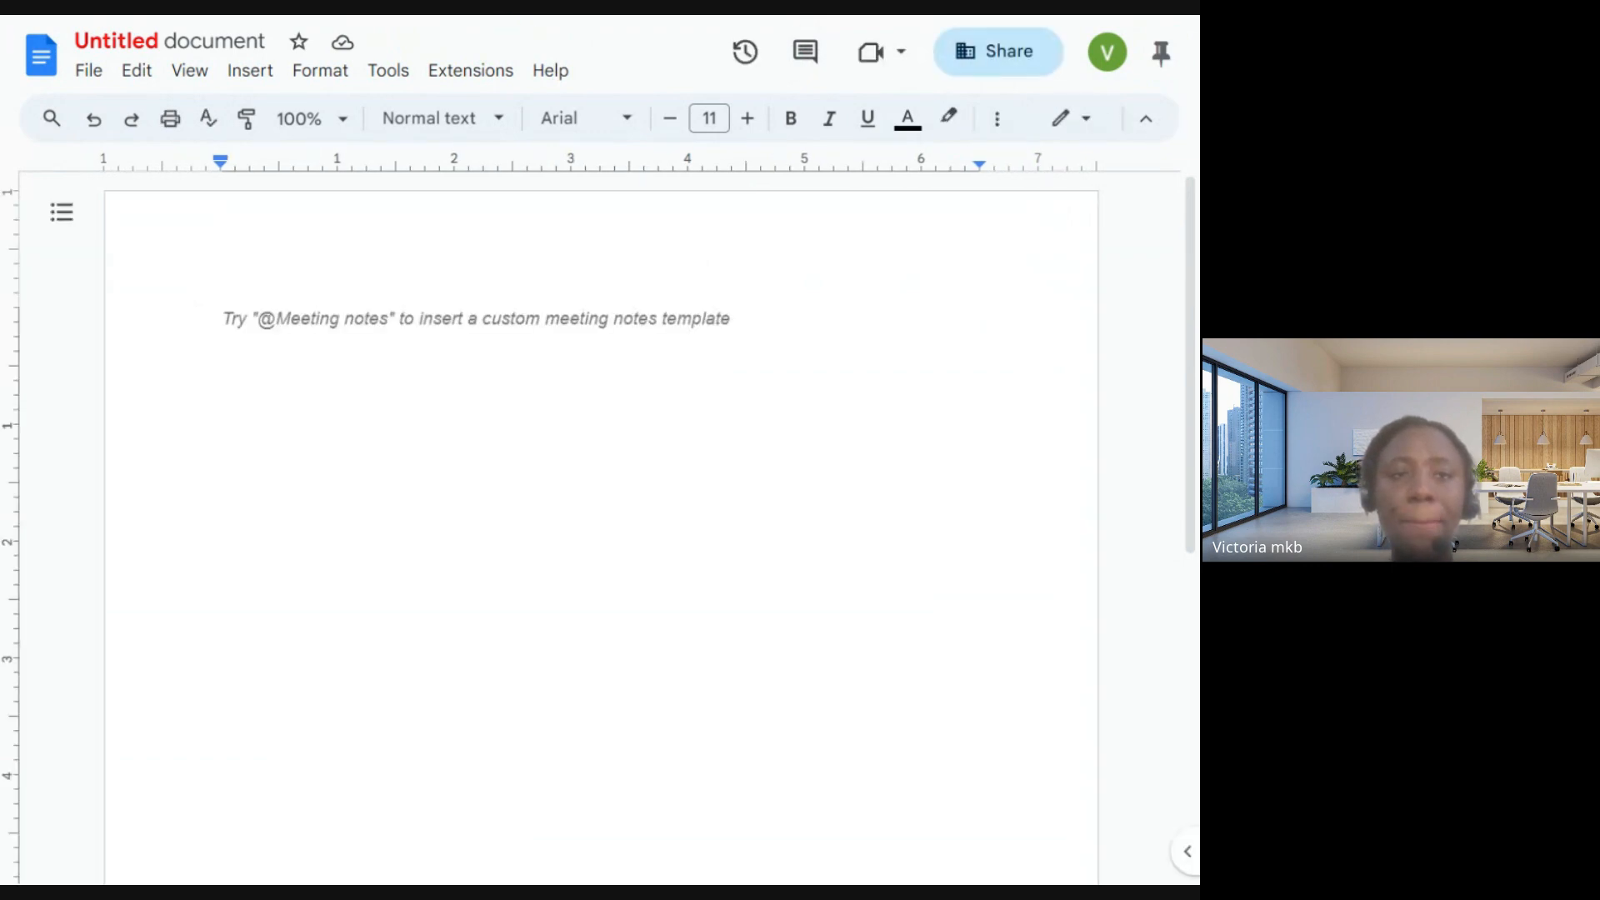
left_click(2, 38)
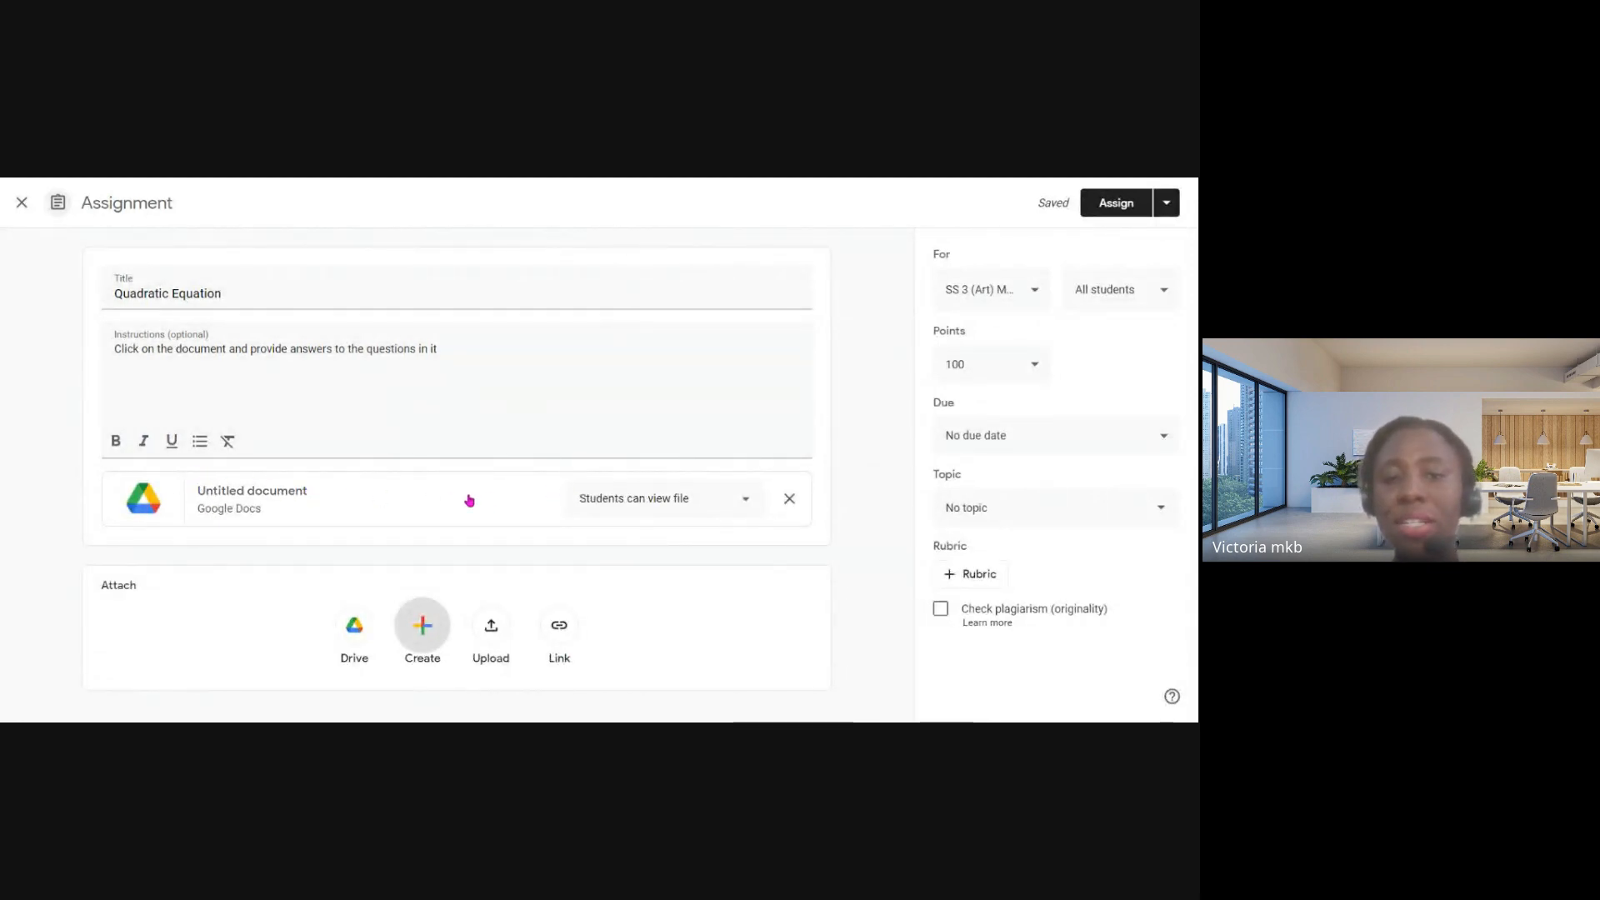
- Try the attached document's student access as "Make a copy for each student" and as "Students can view file"
left_click(743, 502)
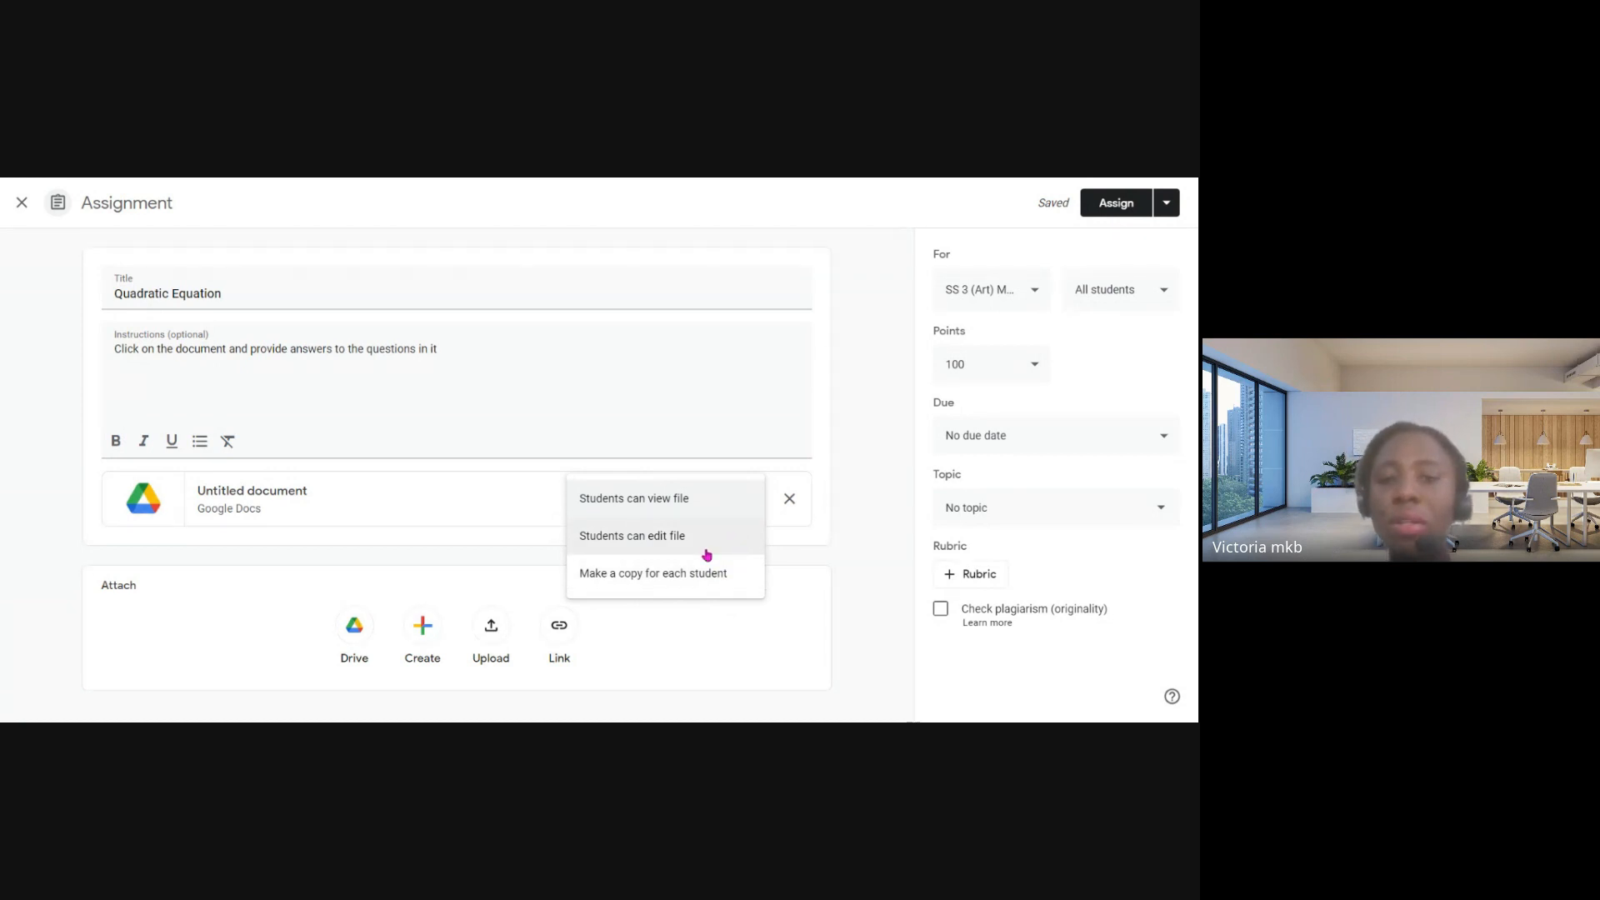
left_click(672, 577)
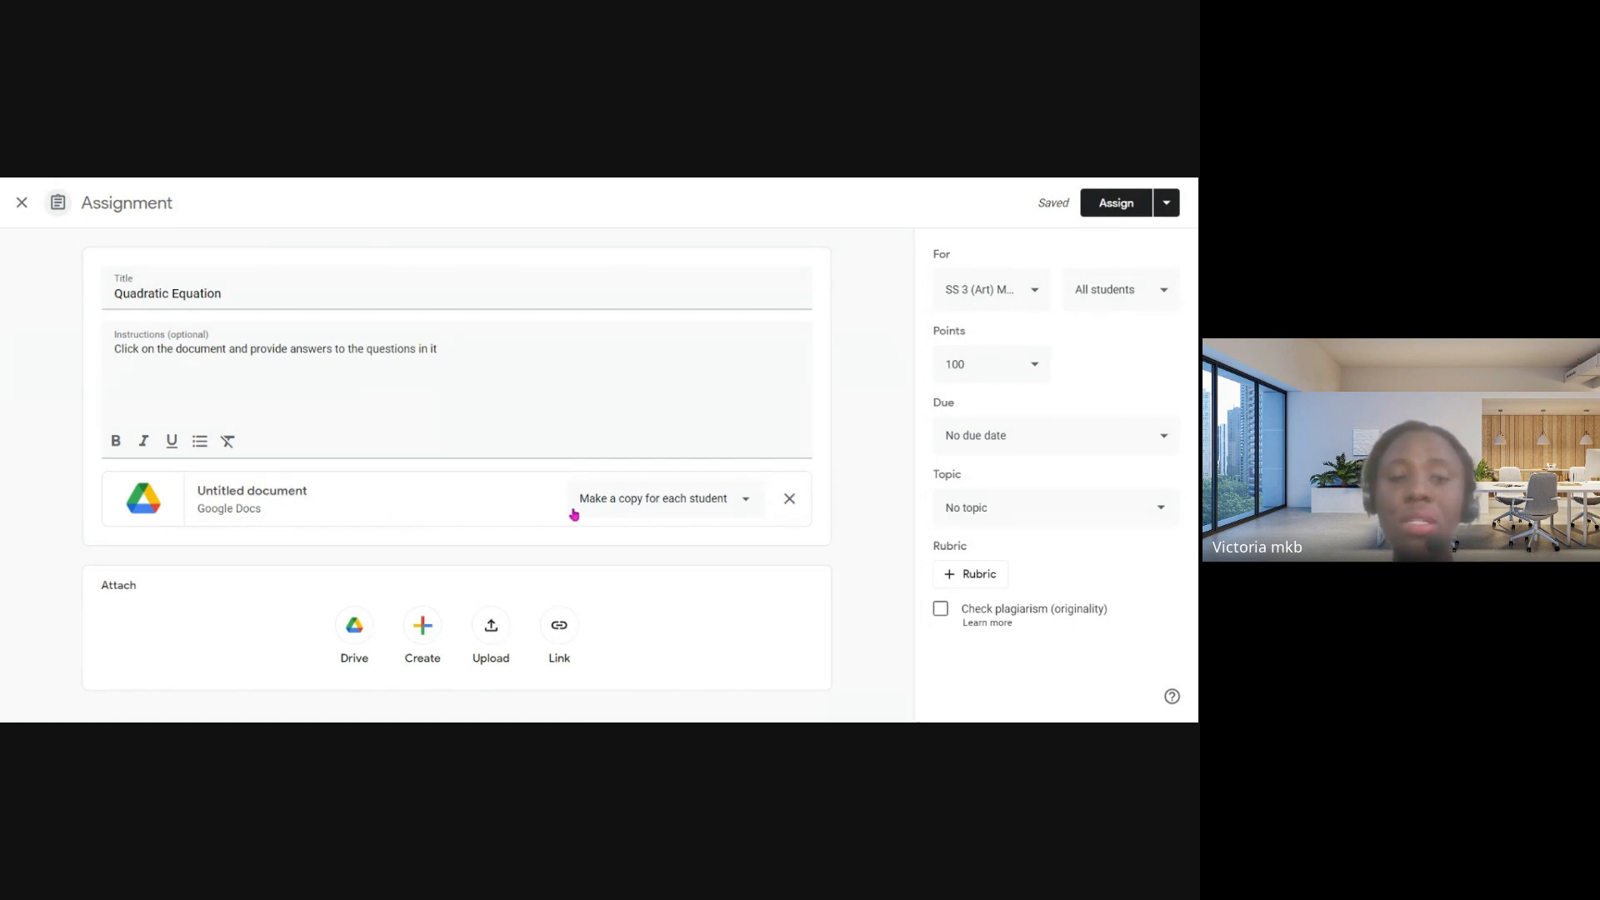
left_click(660, 507)
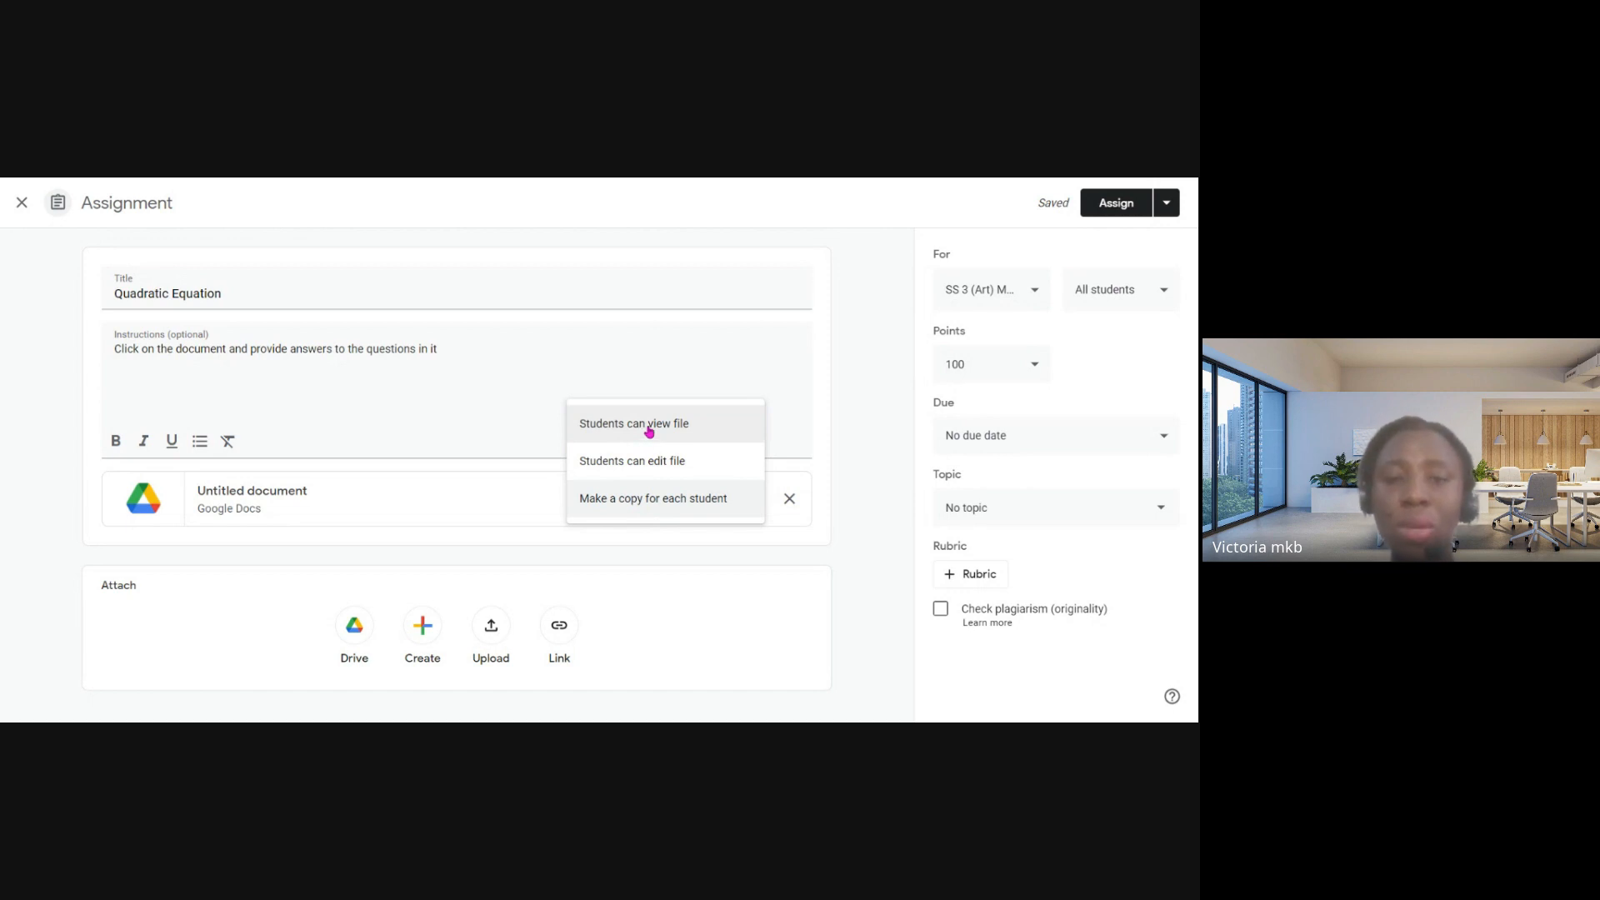
left_click(649, 427)
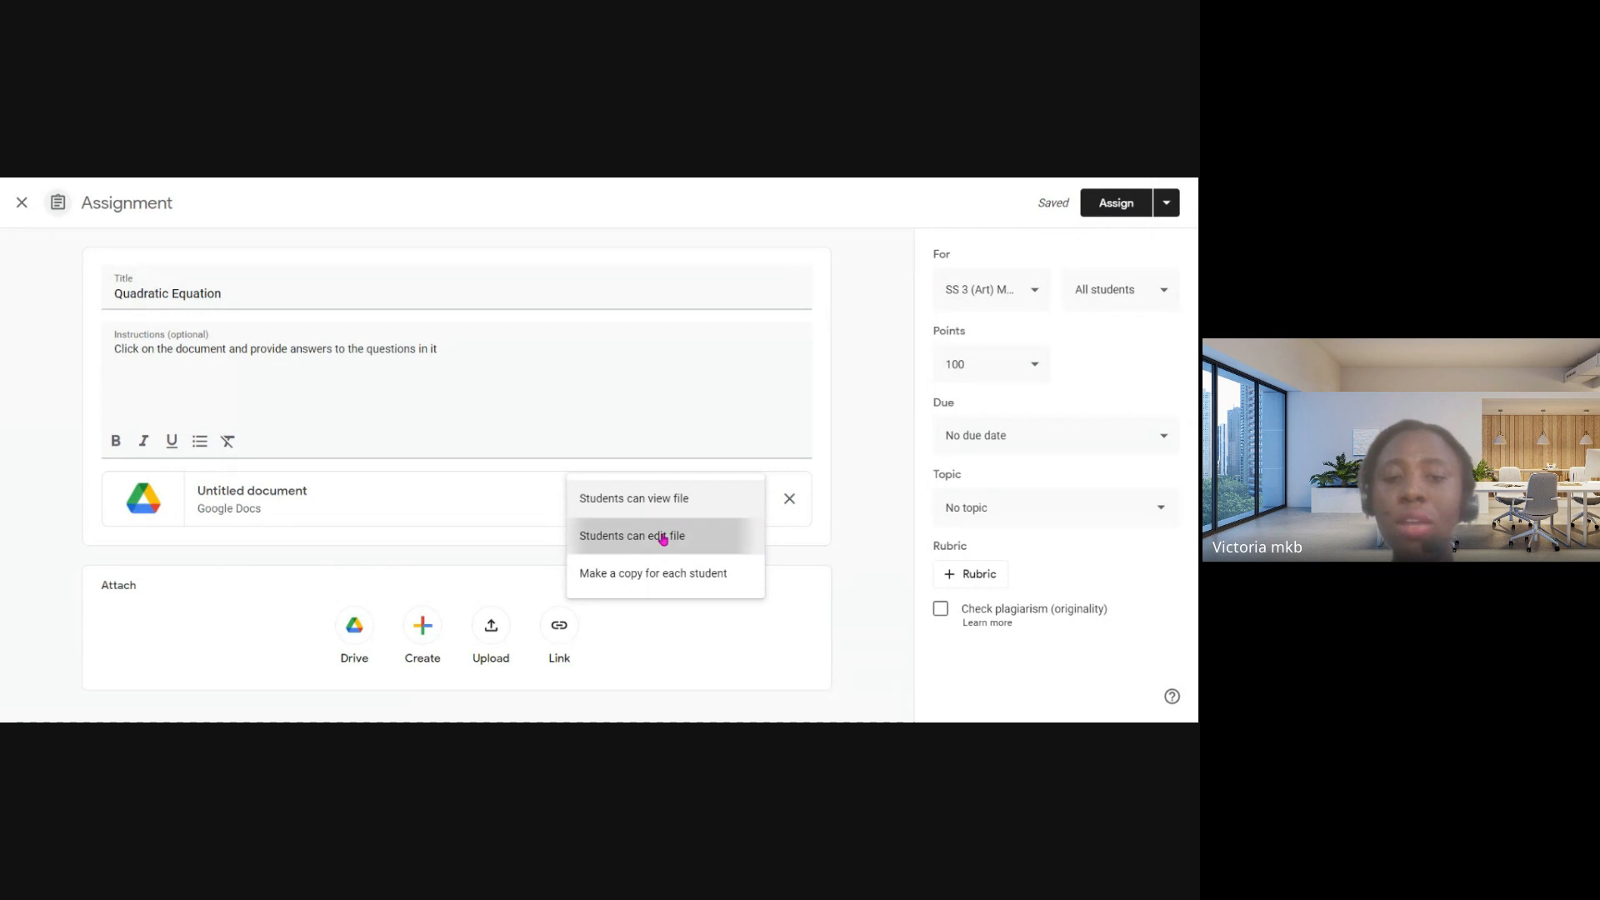
- Set the attached document's student access to "Students can edit file"
left_click(663, 539)
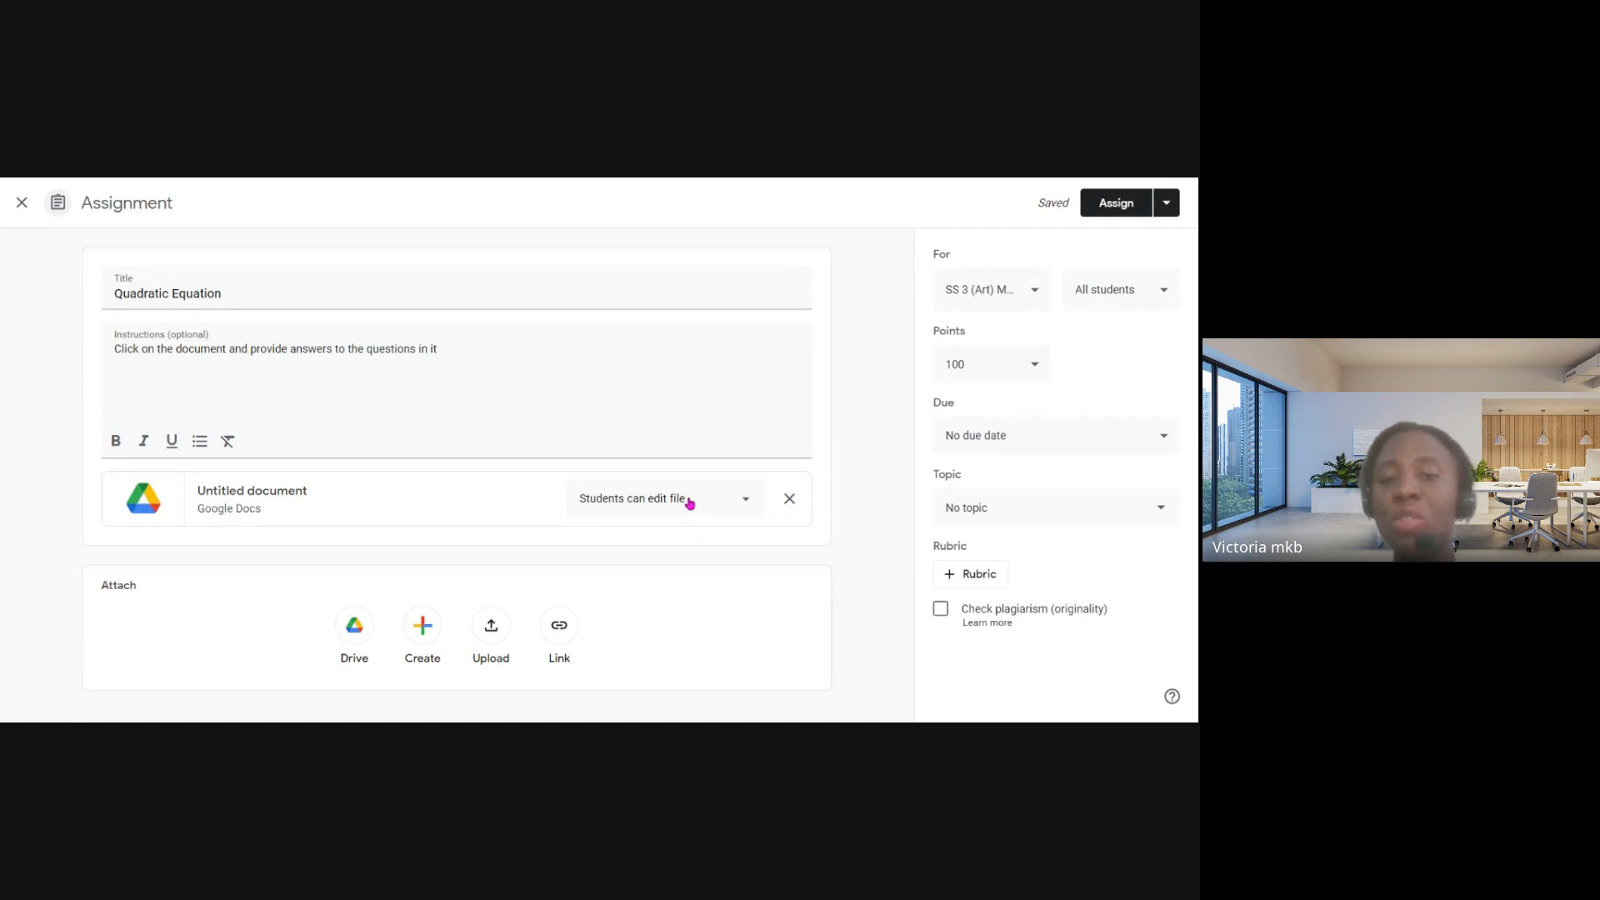
left_click(690, 503)
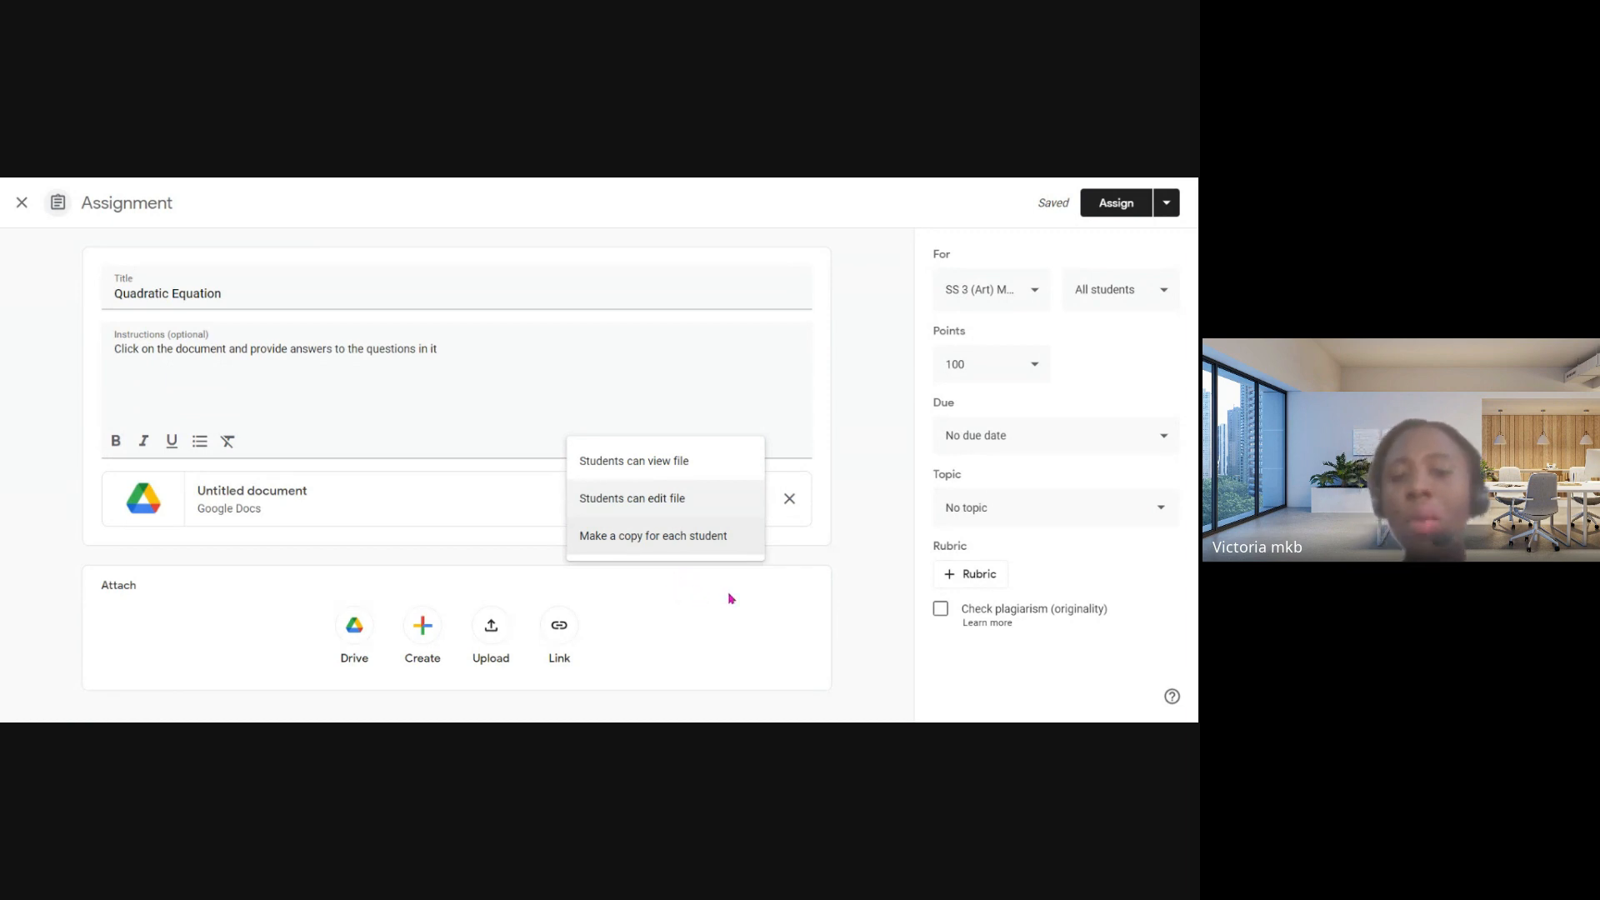
left_click(735, 614)
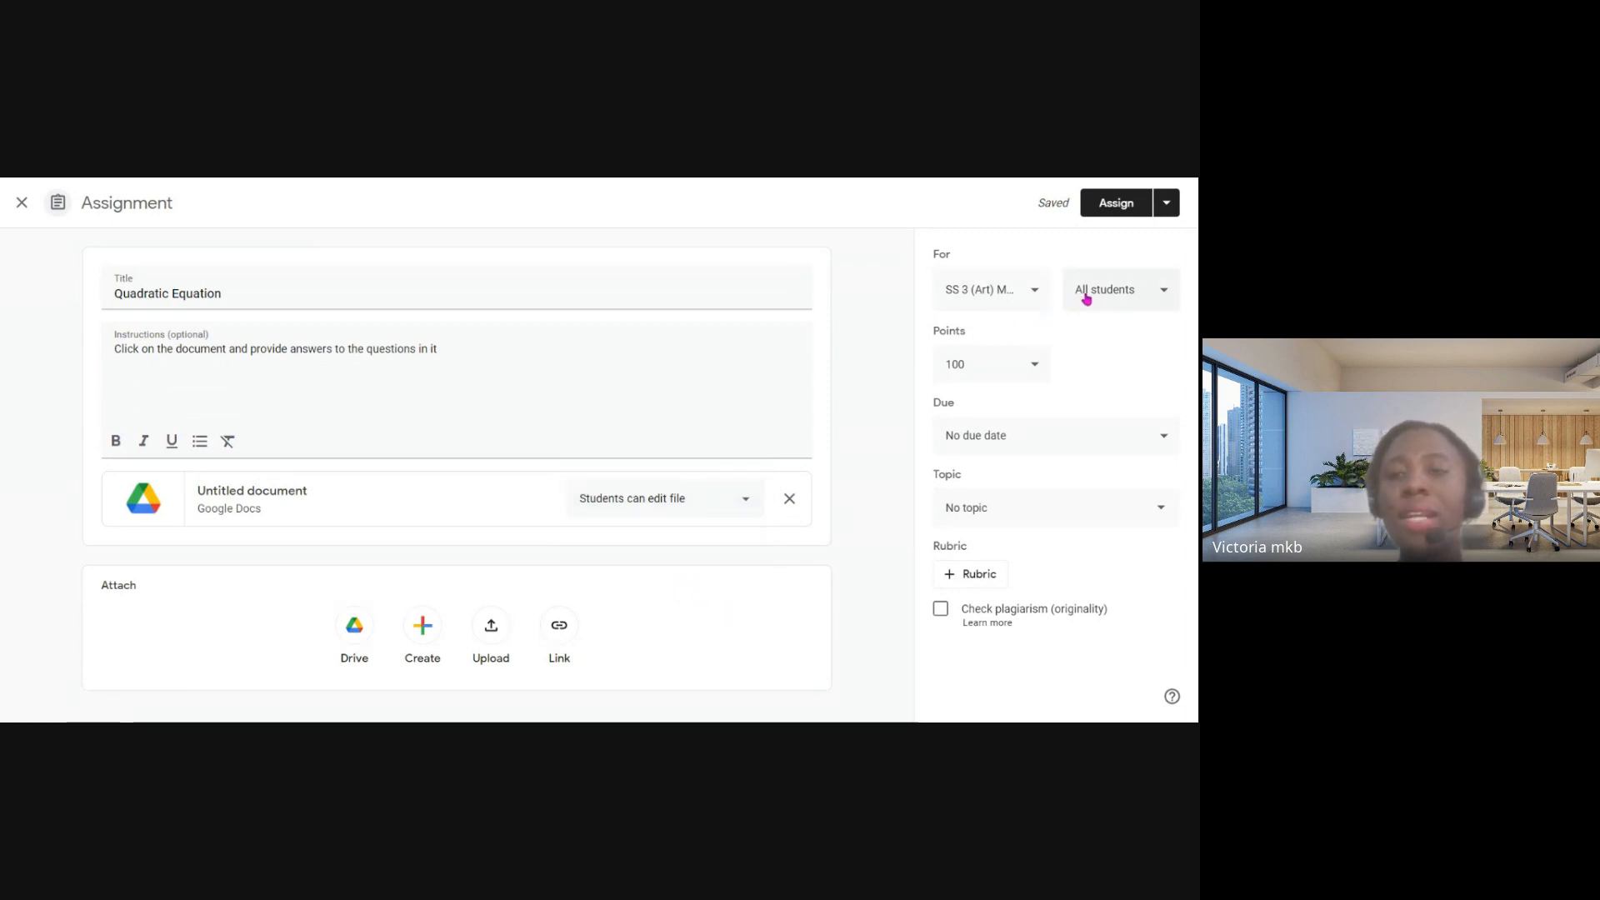
- Try the assignment as Ungraded, and set its points to 20
left_click(1037, 377)
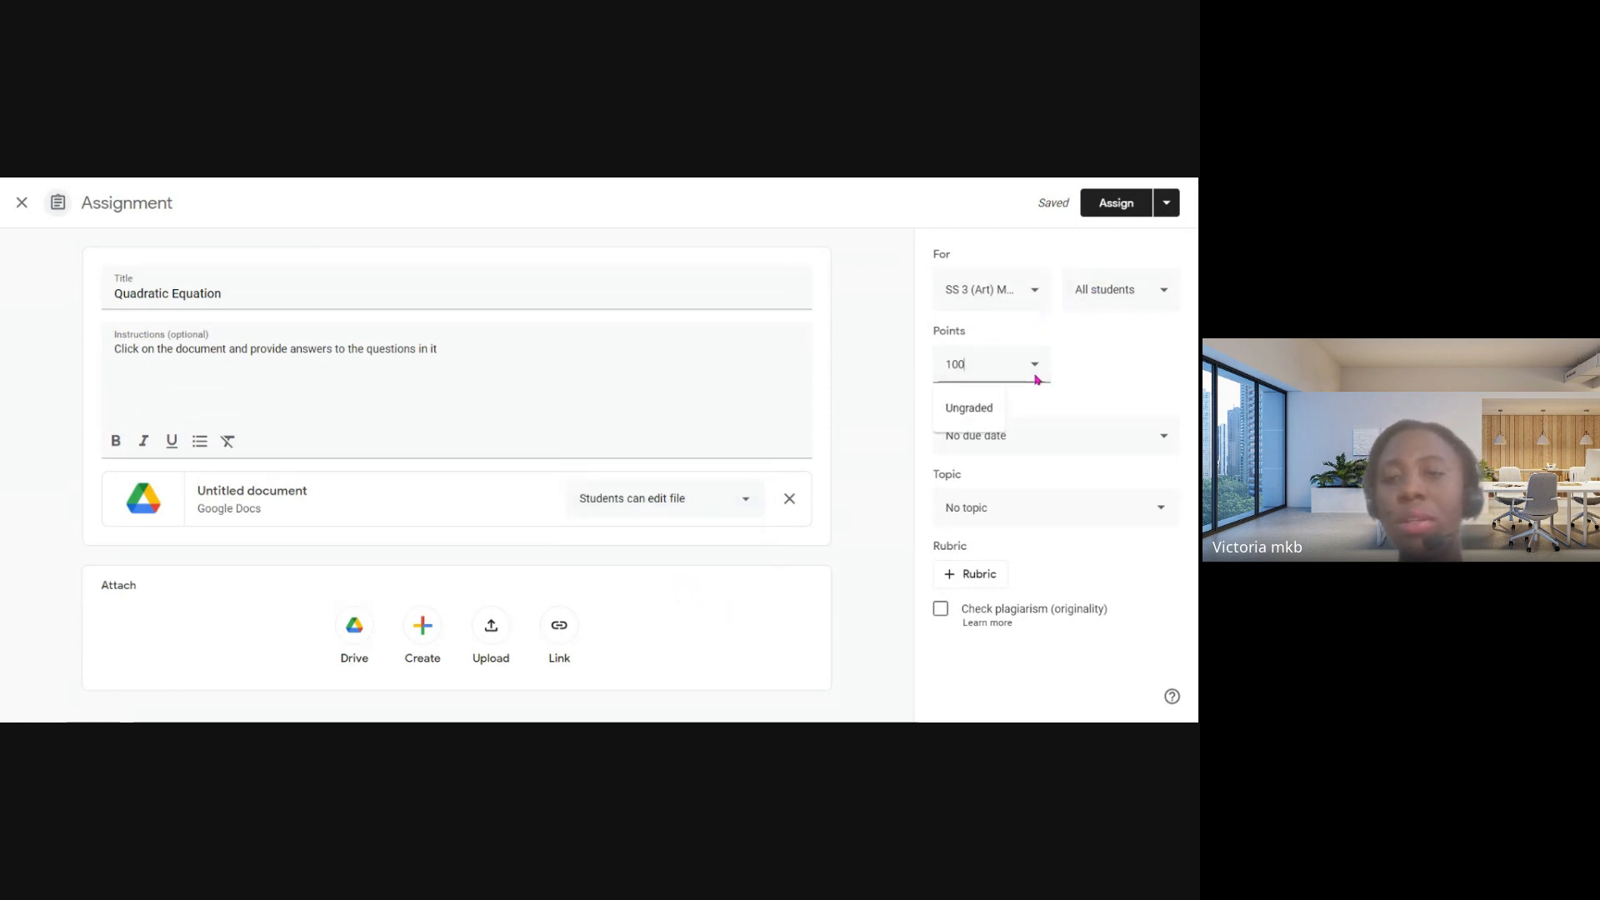
left_click(975, 410)
left_click_drag(995, 361, 907, 389)
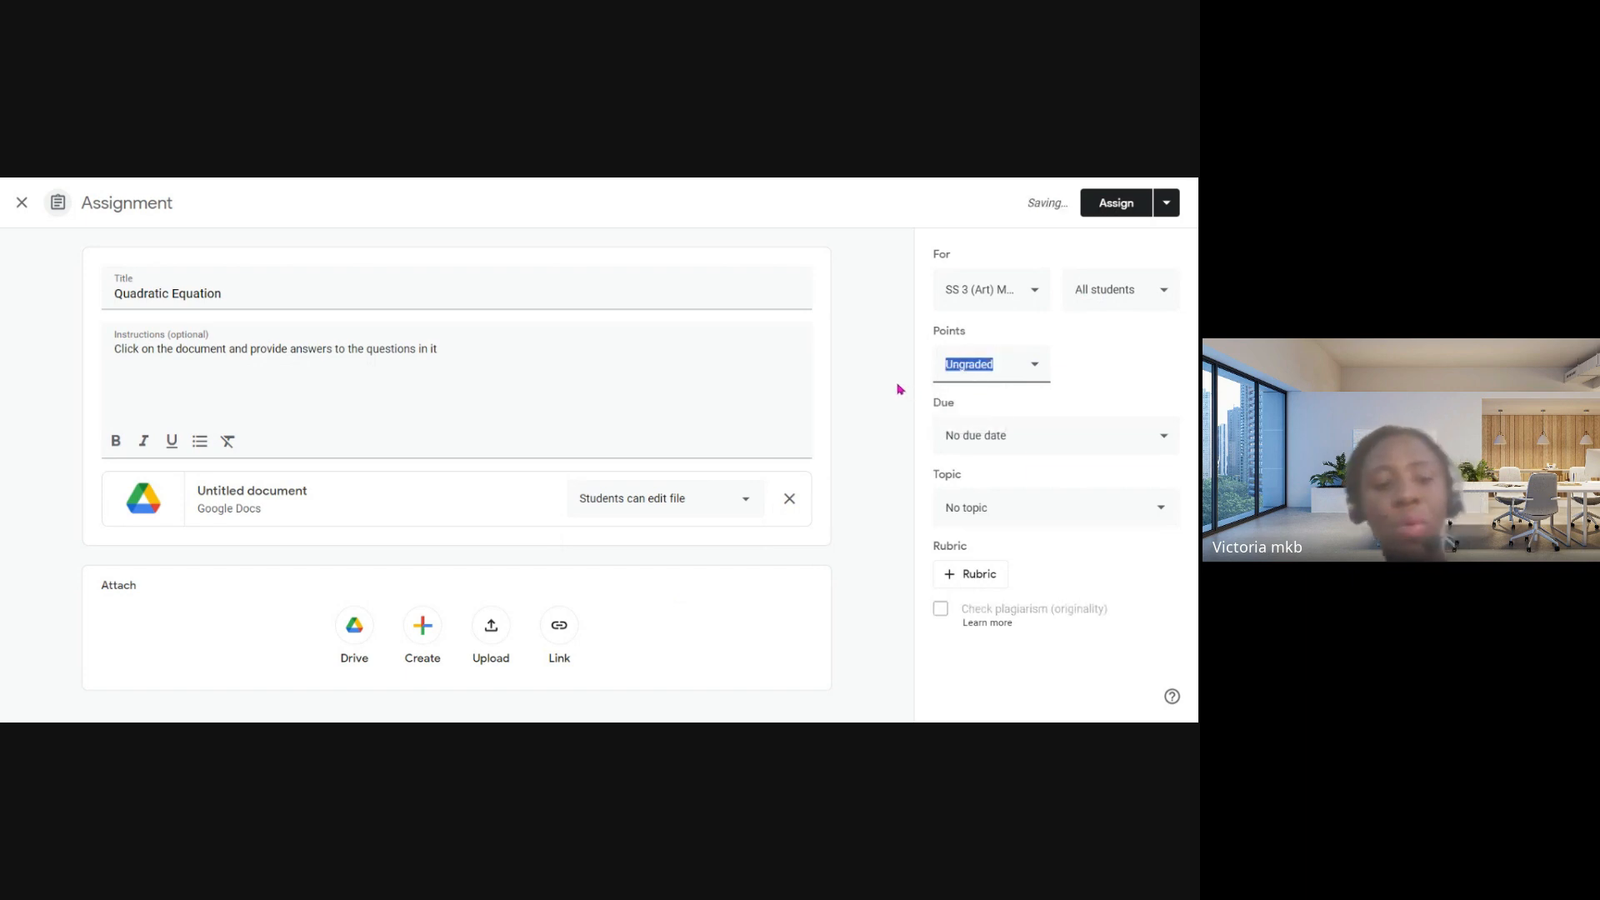
type("20")
left_click(1034, 393)
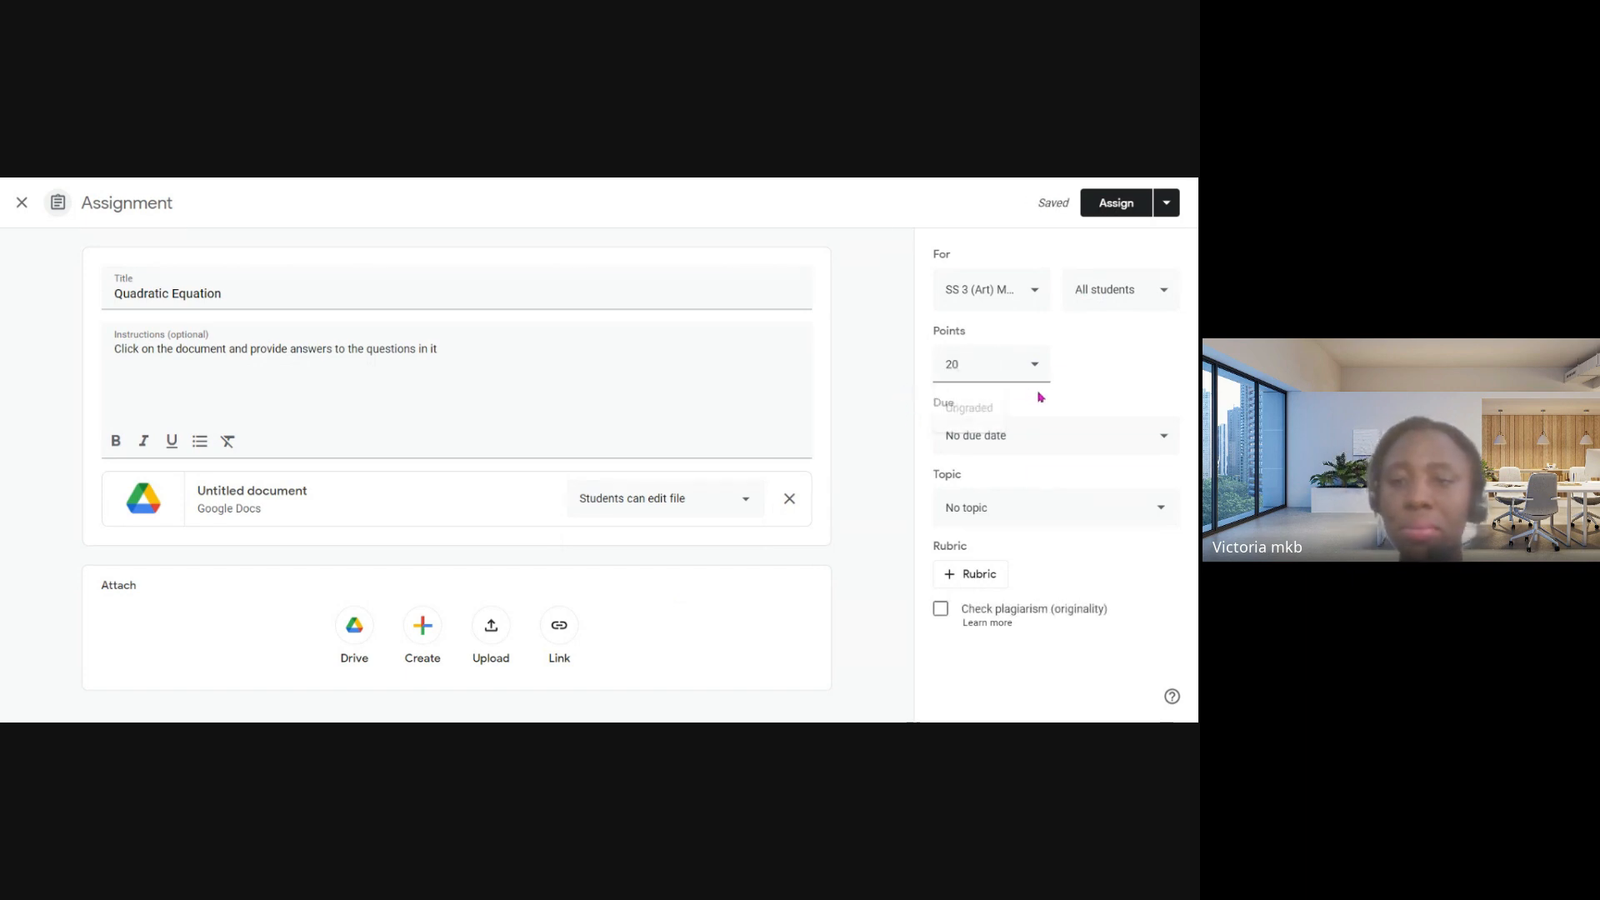
- Set the due date to Oct 20, 2023 at 11:59 PM and close submissions after the due date
left_click(1113, 438)
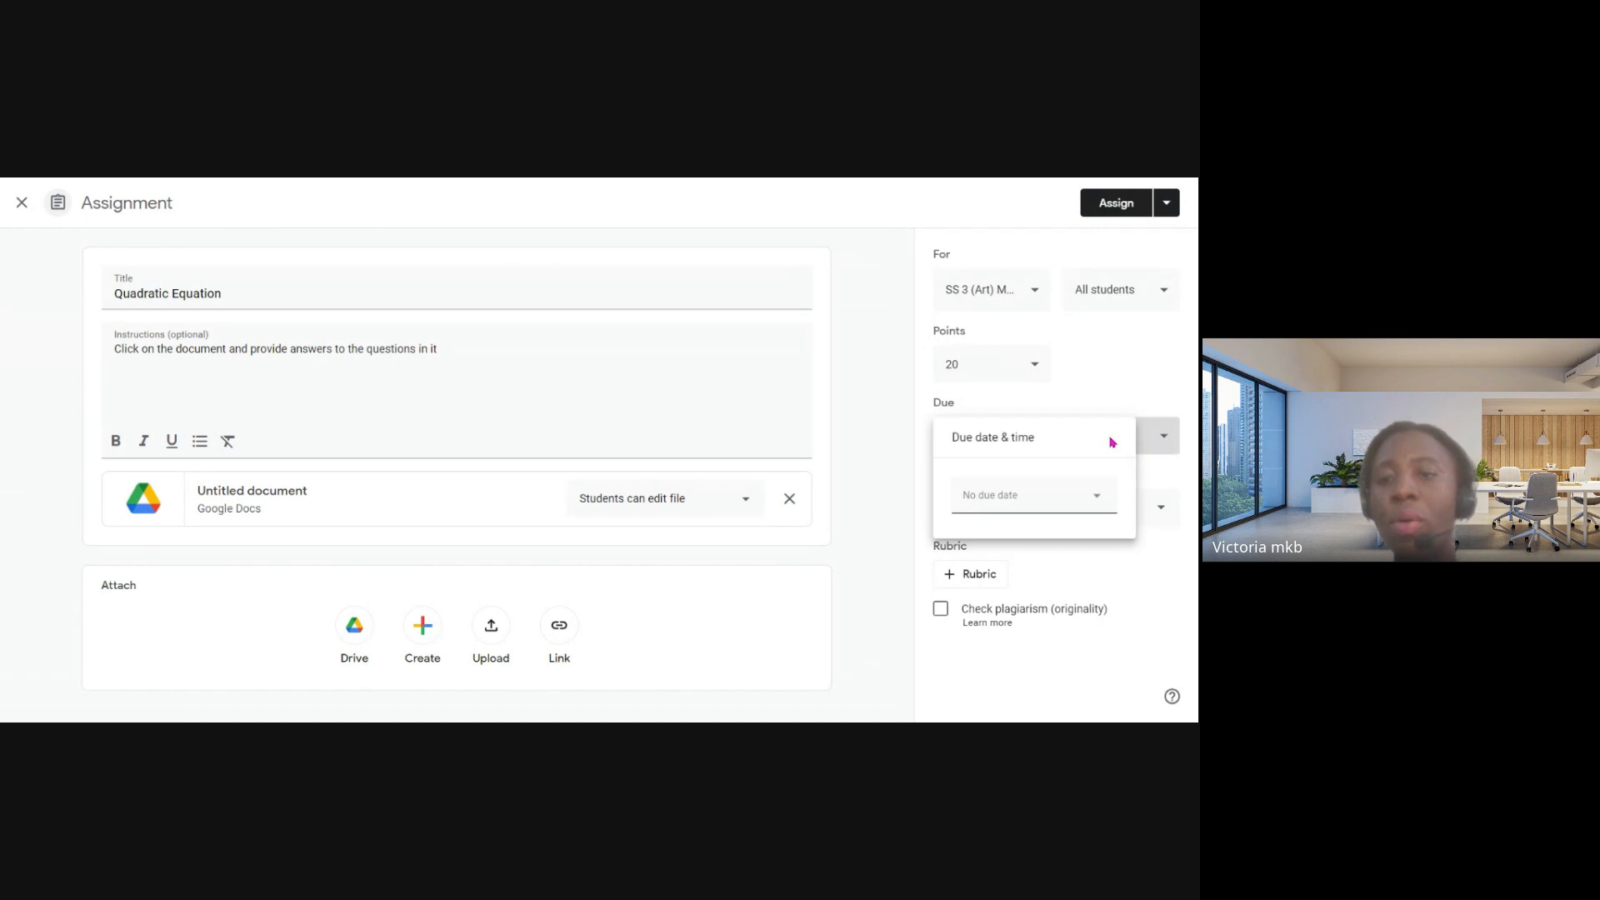
left_click(1051, 497)
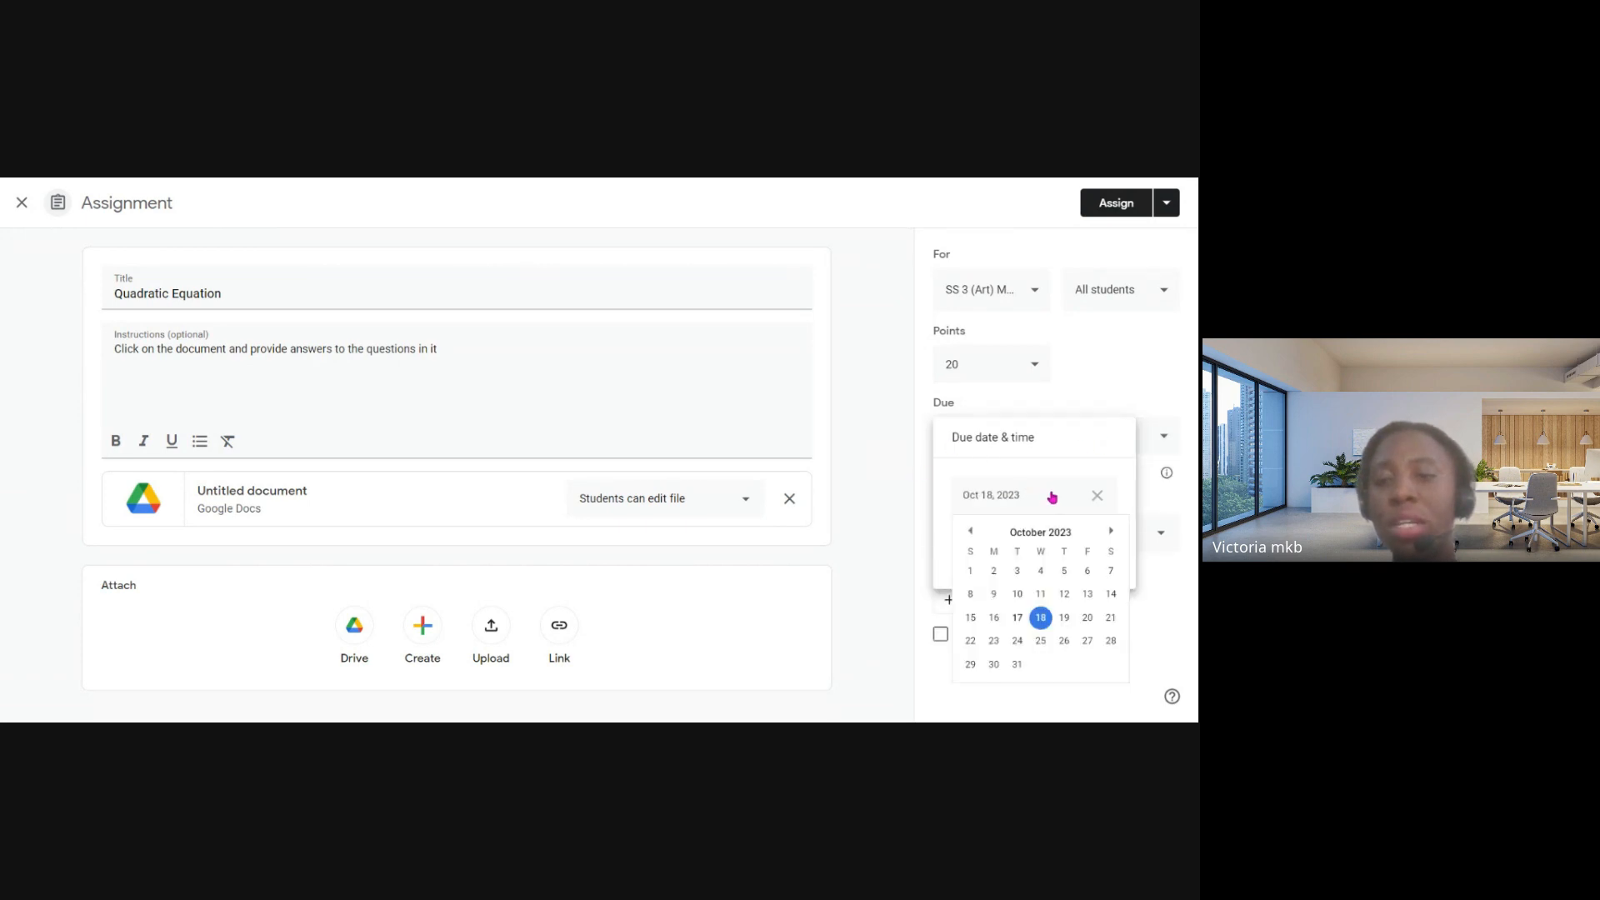
left_click(1088, 618)
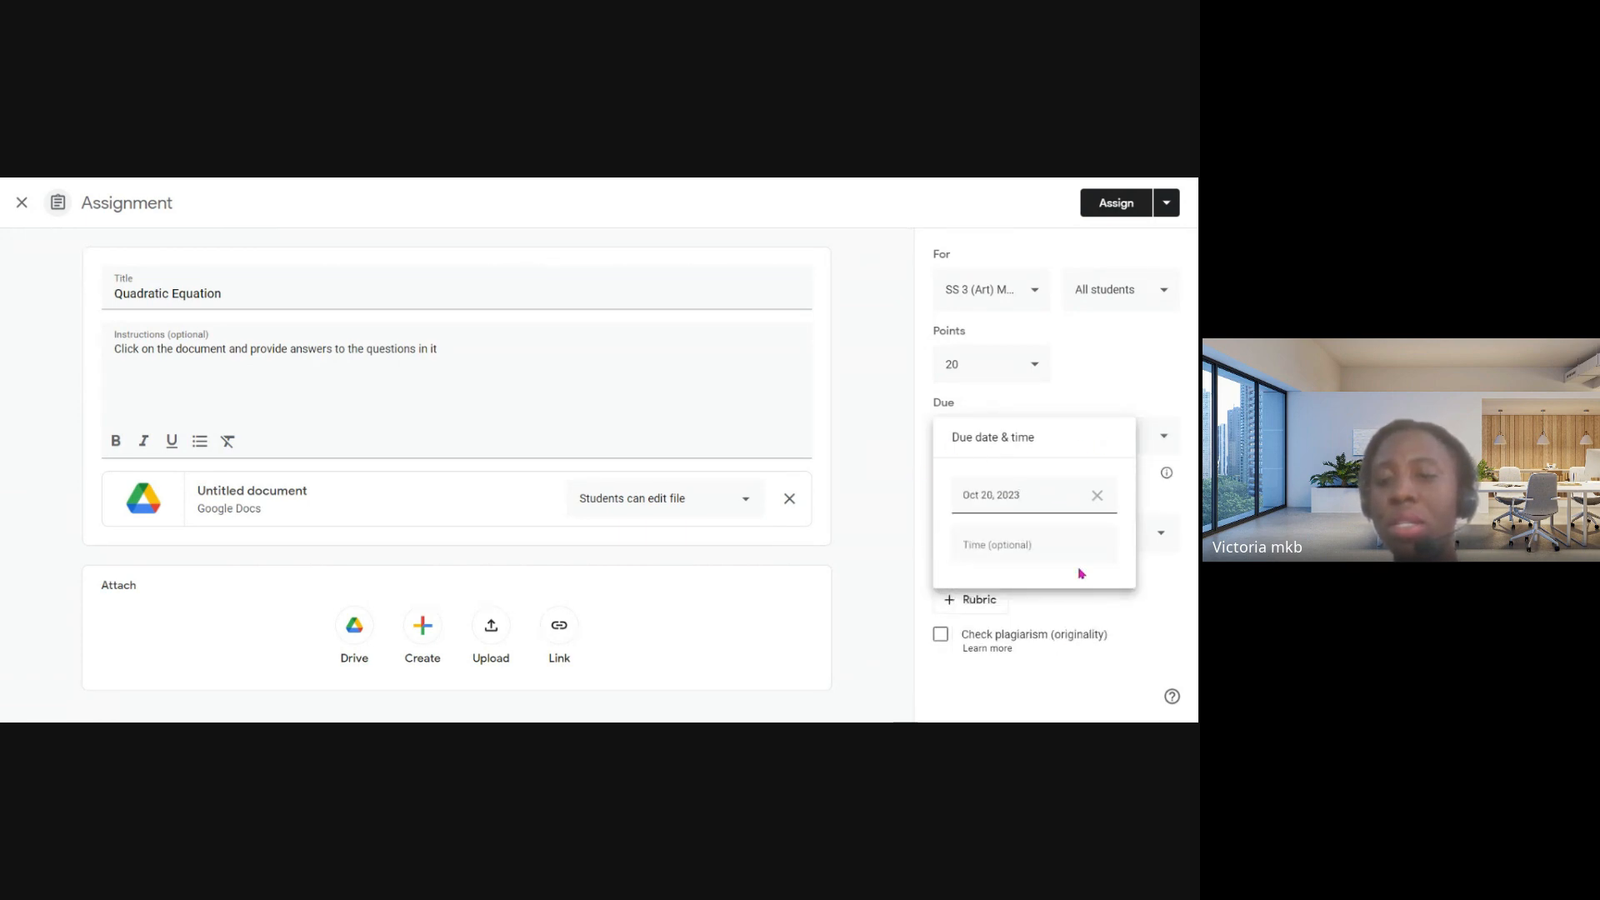
left_click(1008, 546)
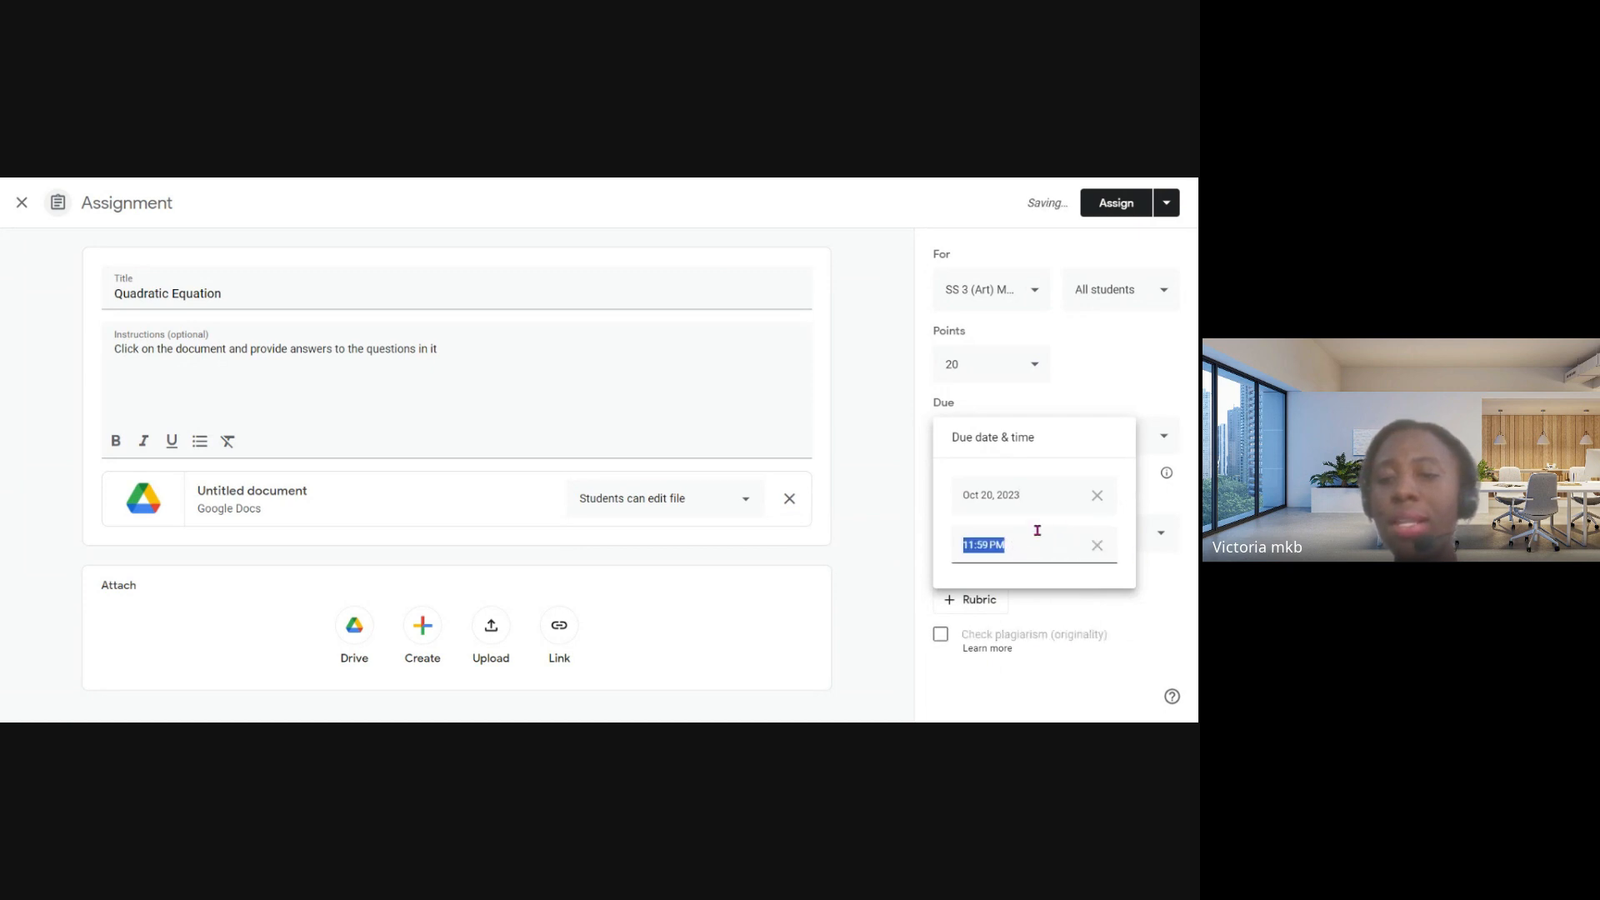
left_click(1112, 383)
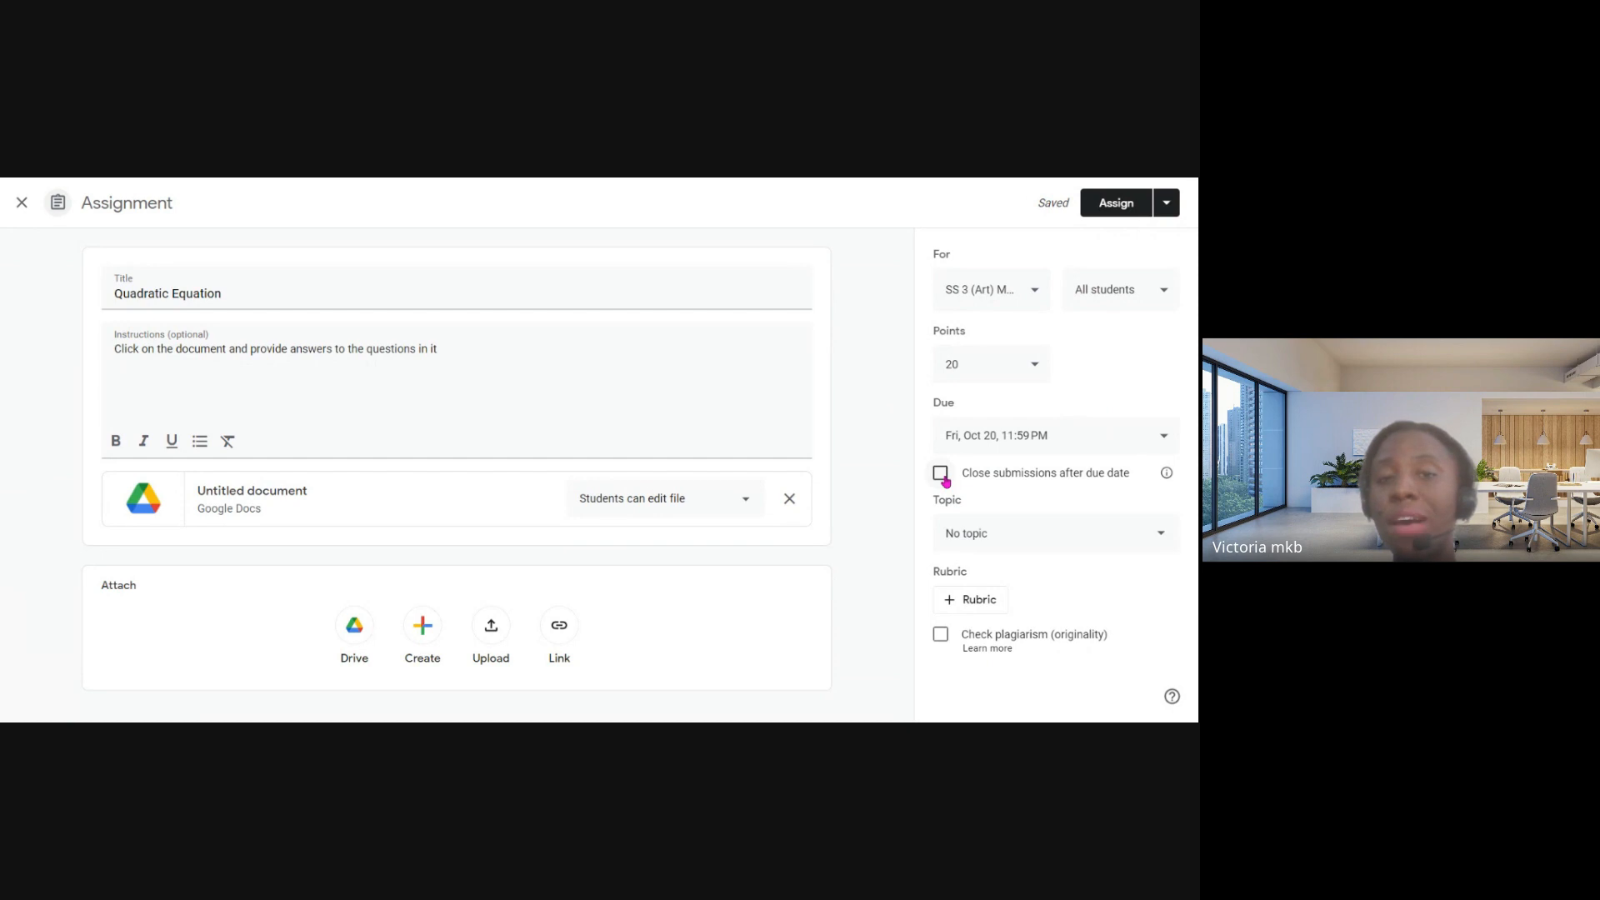
left_click(944, 479)
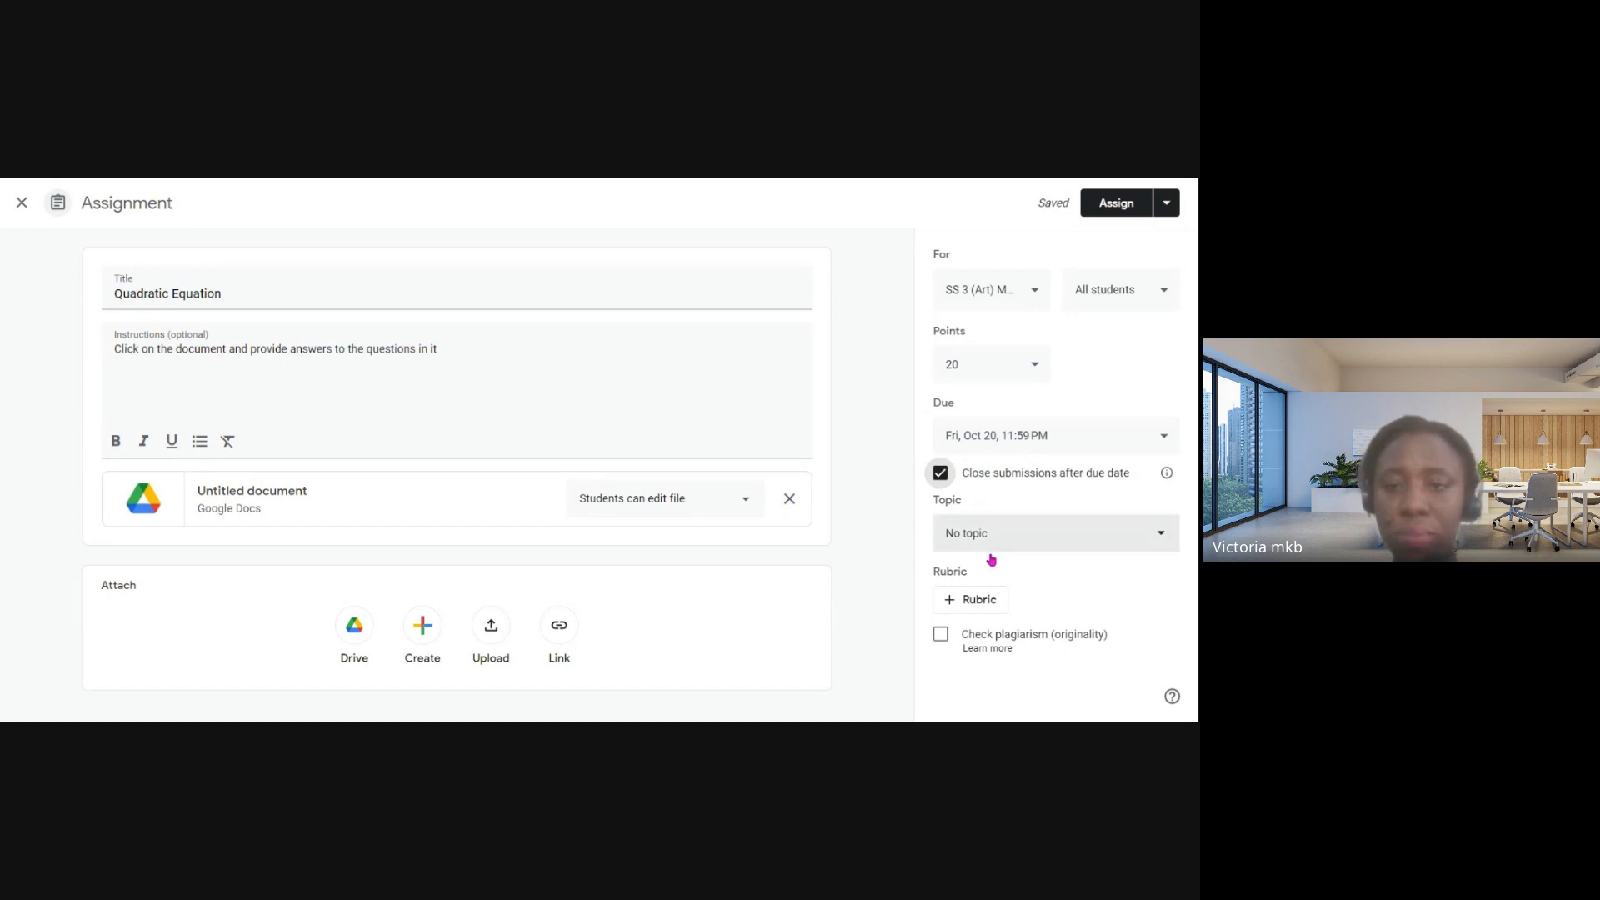
- Create the topic "Quadratic Equation" for the assignment by reusing its title text
left_click(996, 538)
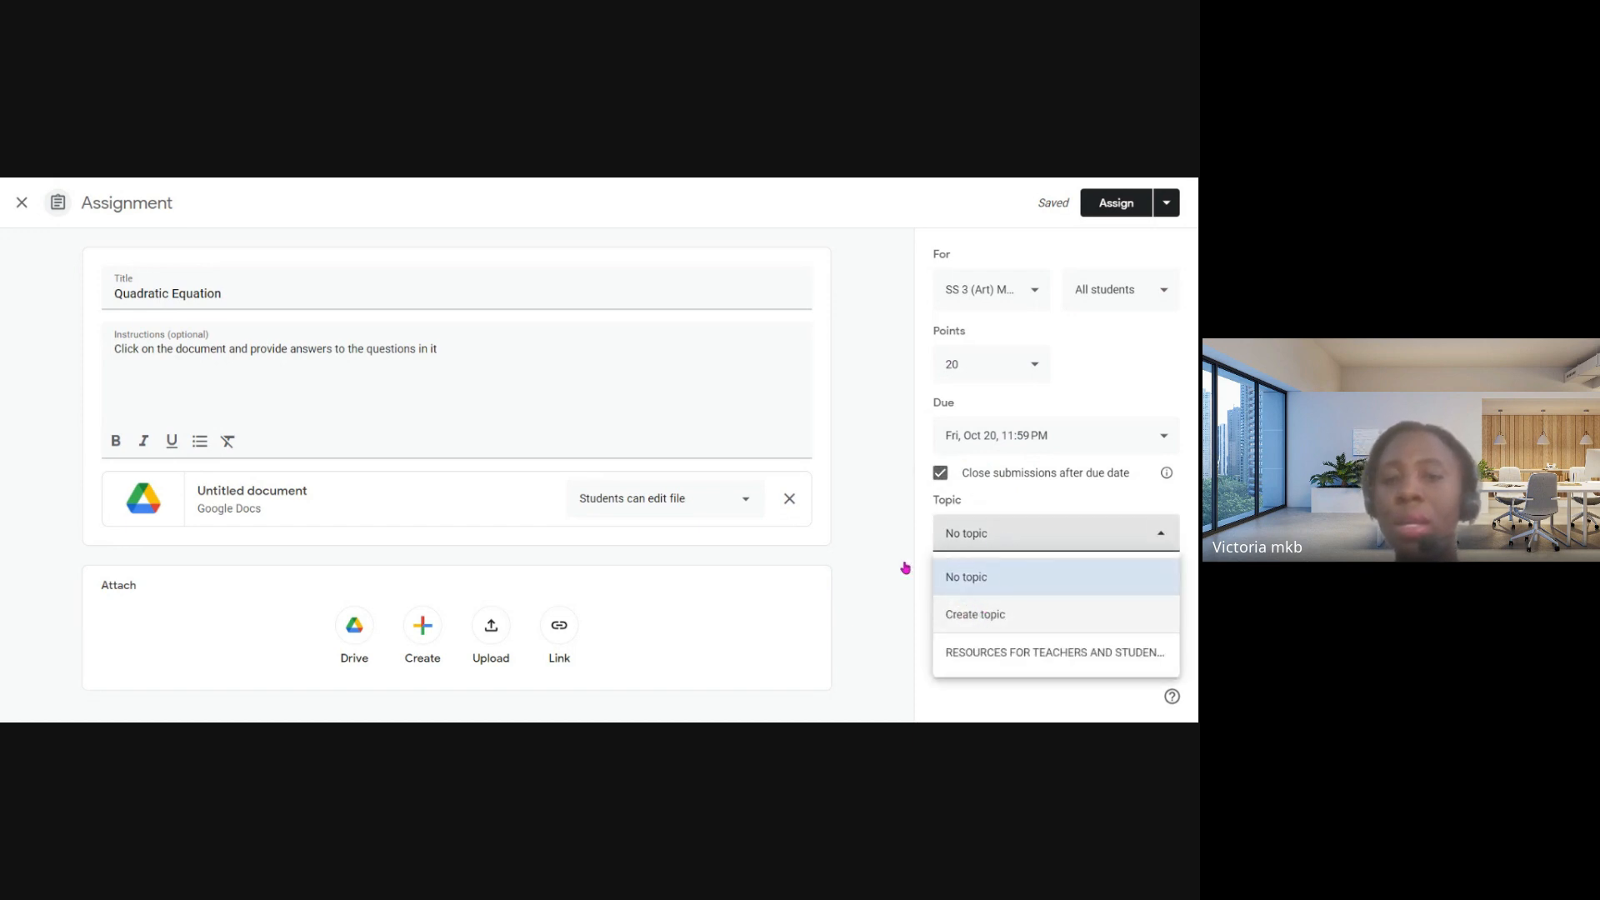
left_click(225, 303)
triple_click(229, 301)
key("ctrl+c")
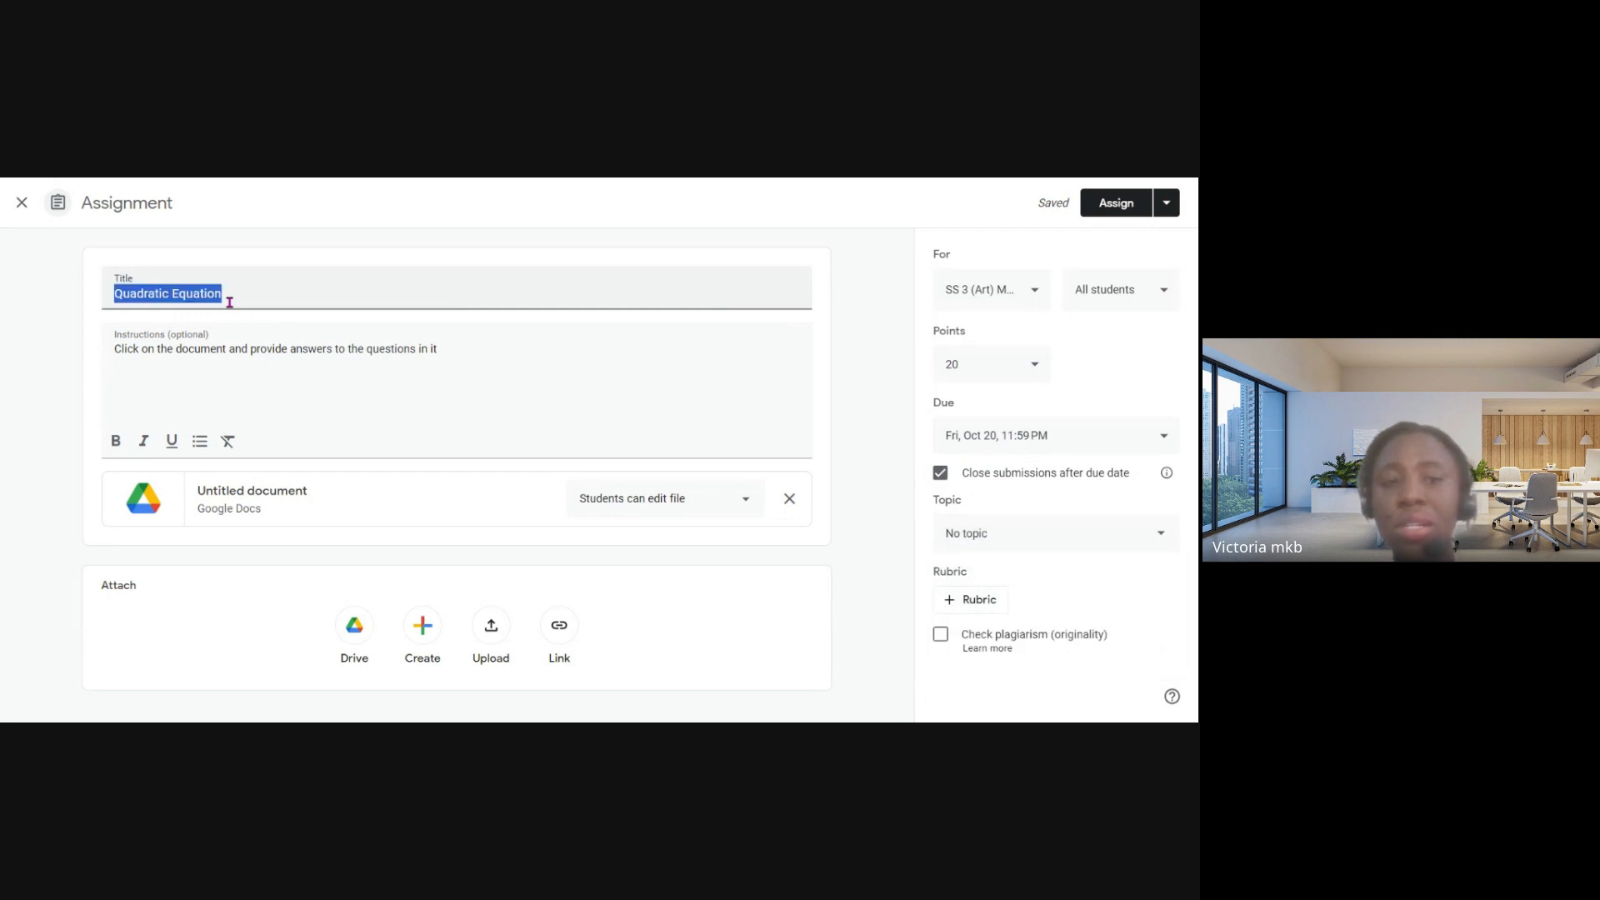
left_click(967, 540)
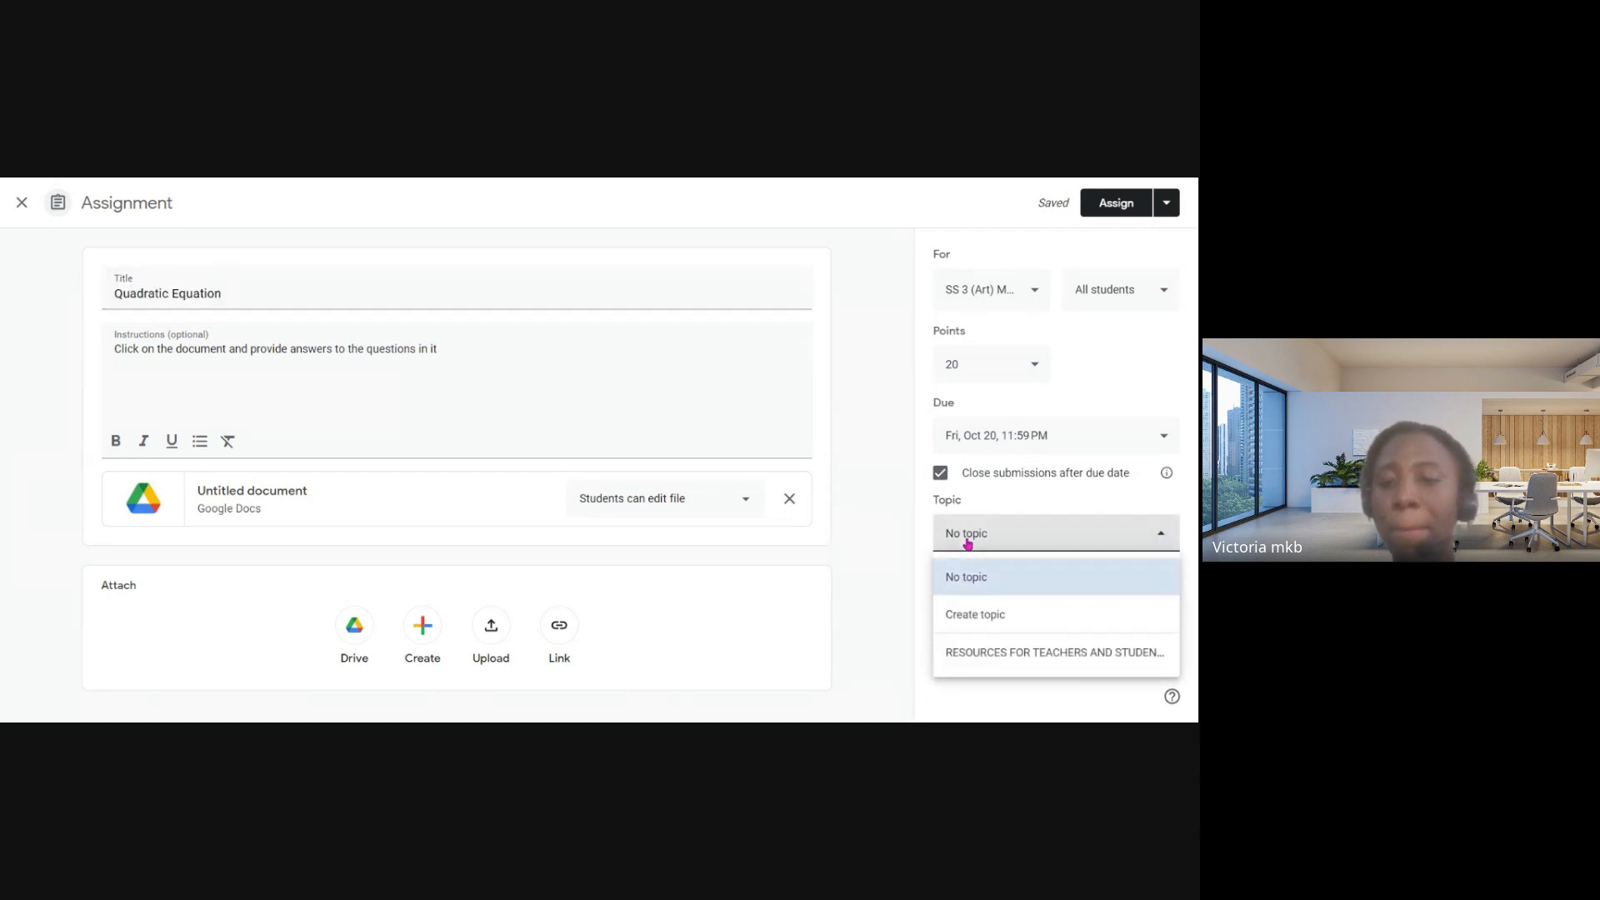
left_click(966, 614)
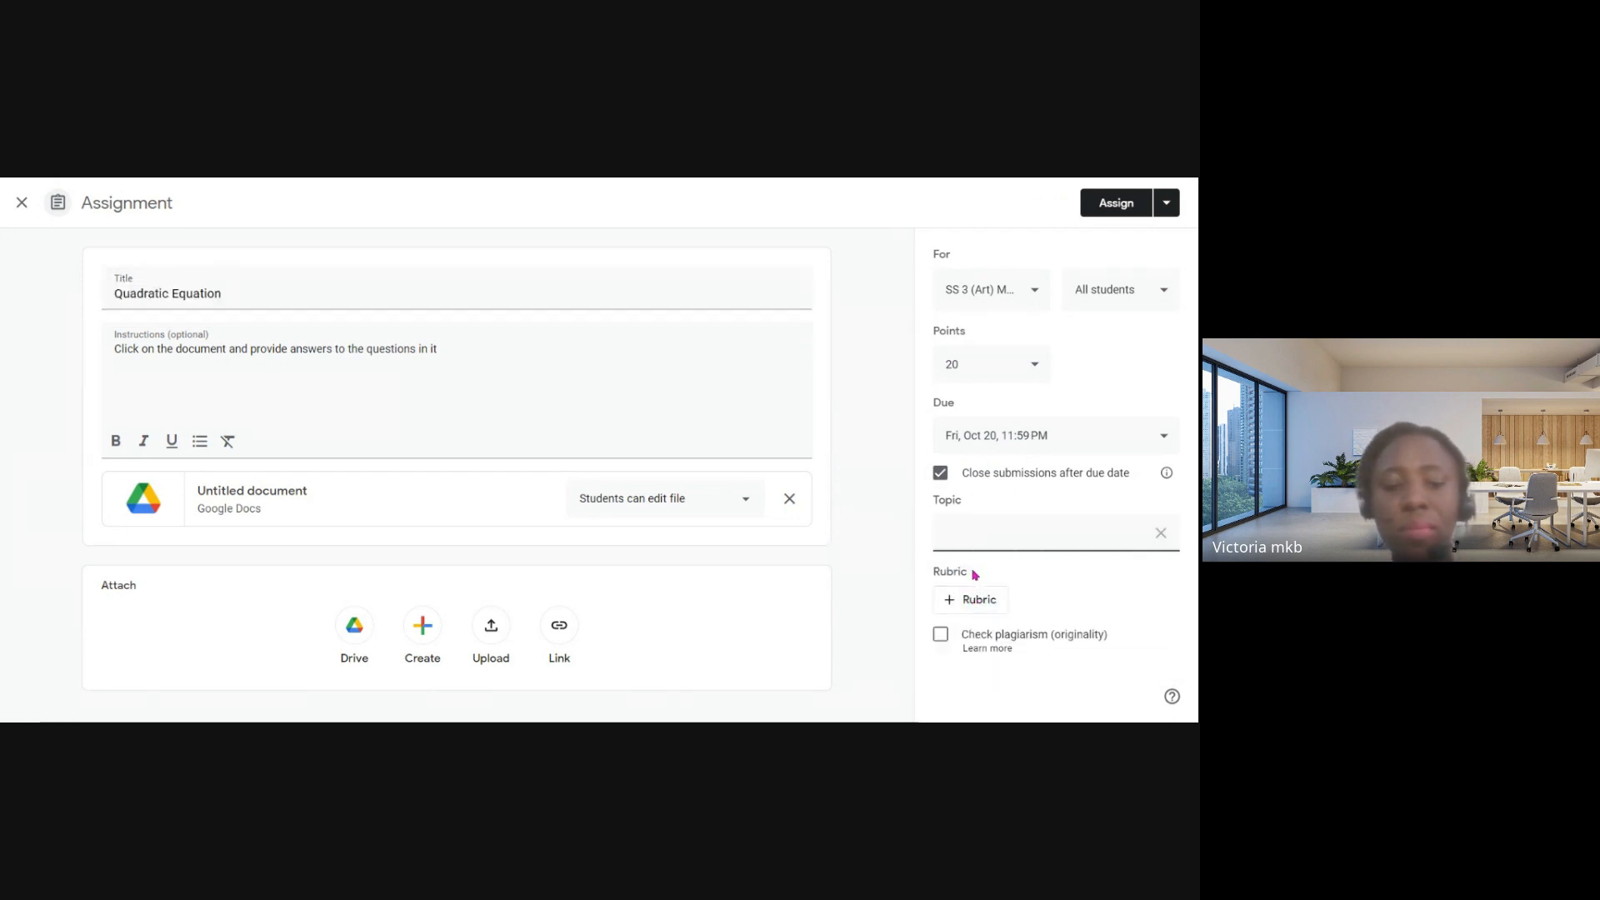
key("ctrl+v")
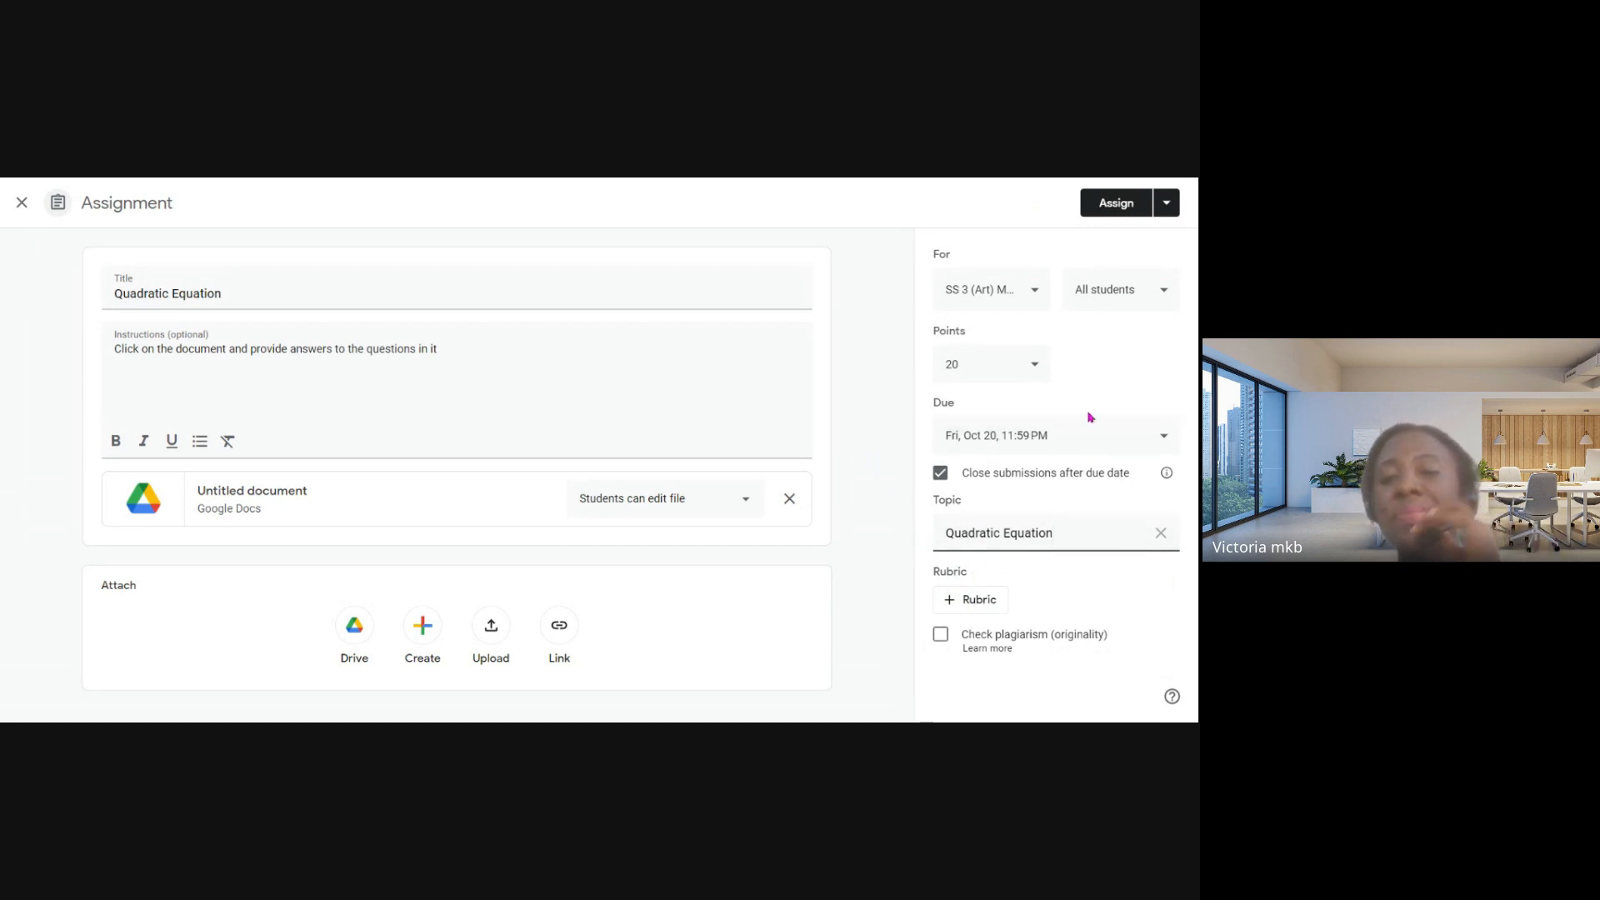
- Try excluding the first two listed students from the assignment, and restore the selection to all students
left_click(1116, 303)
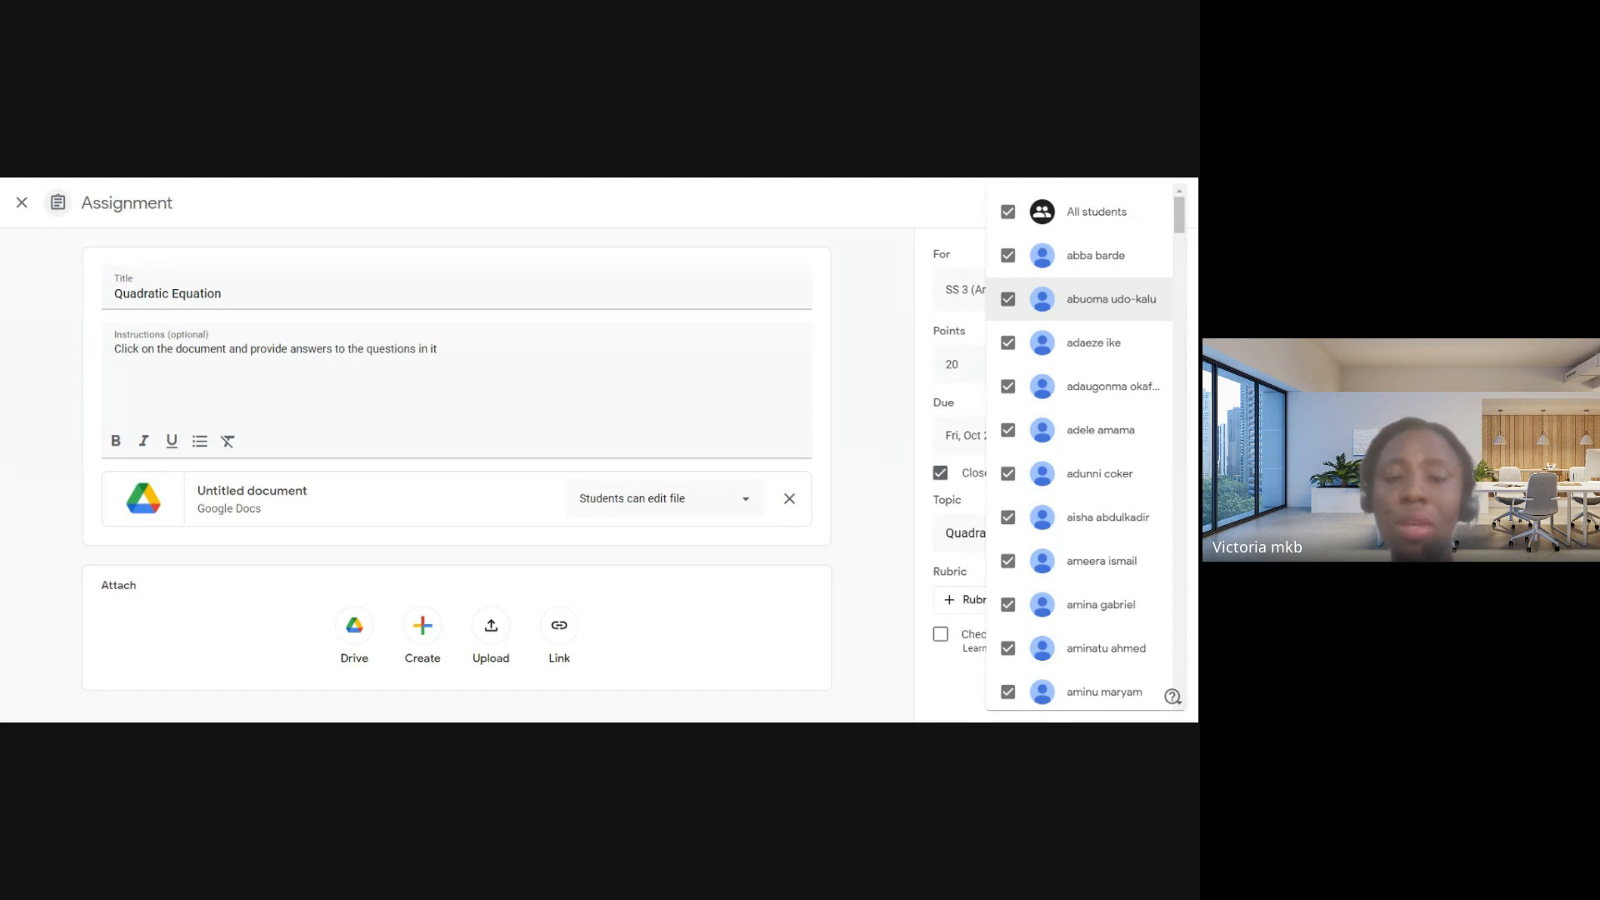
left_click(1008, 256)
left_click(1009, 301)
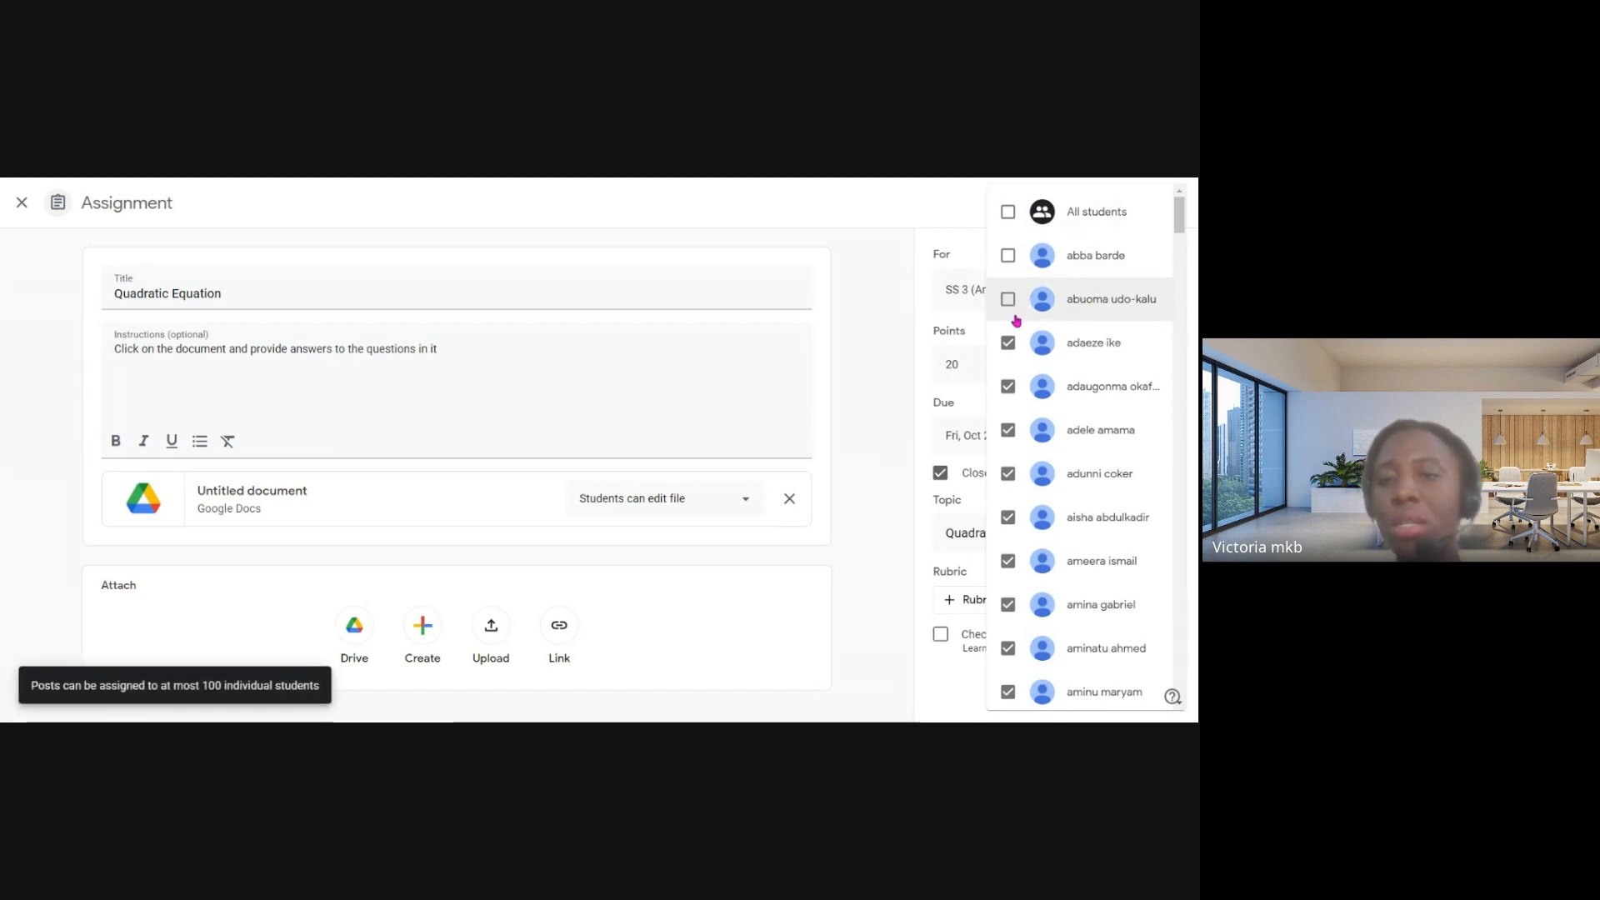
left_click(1009, 213)
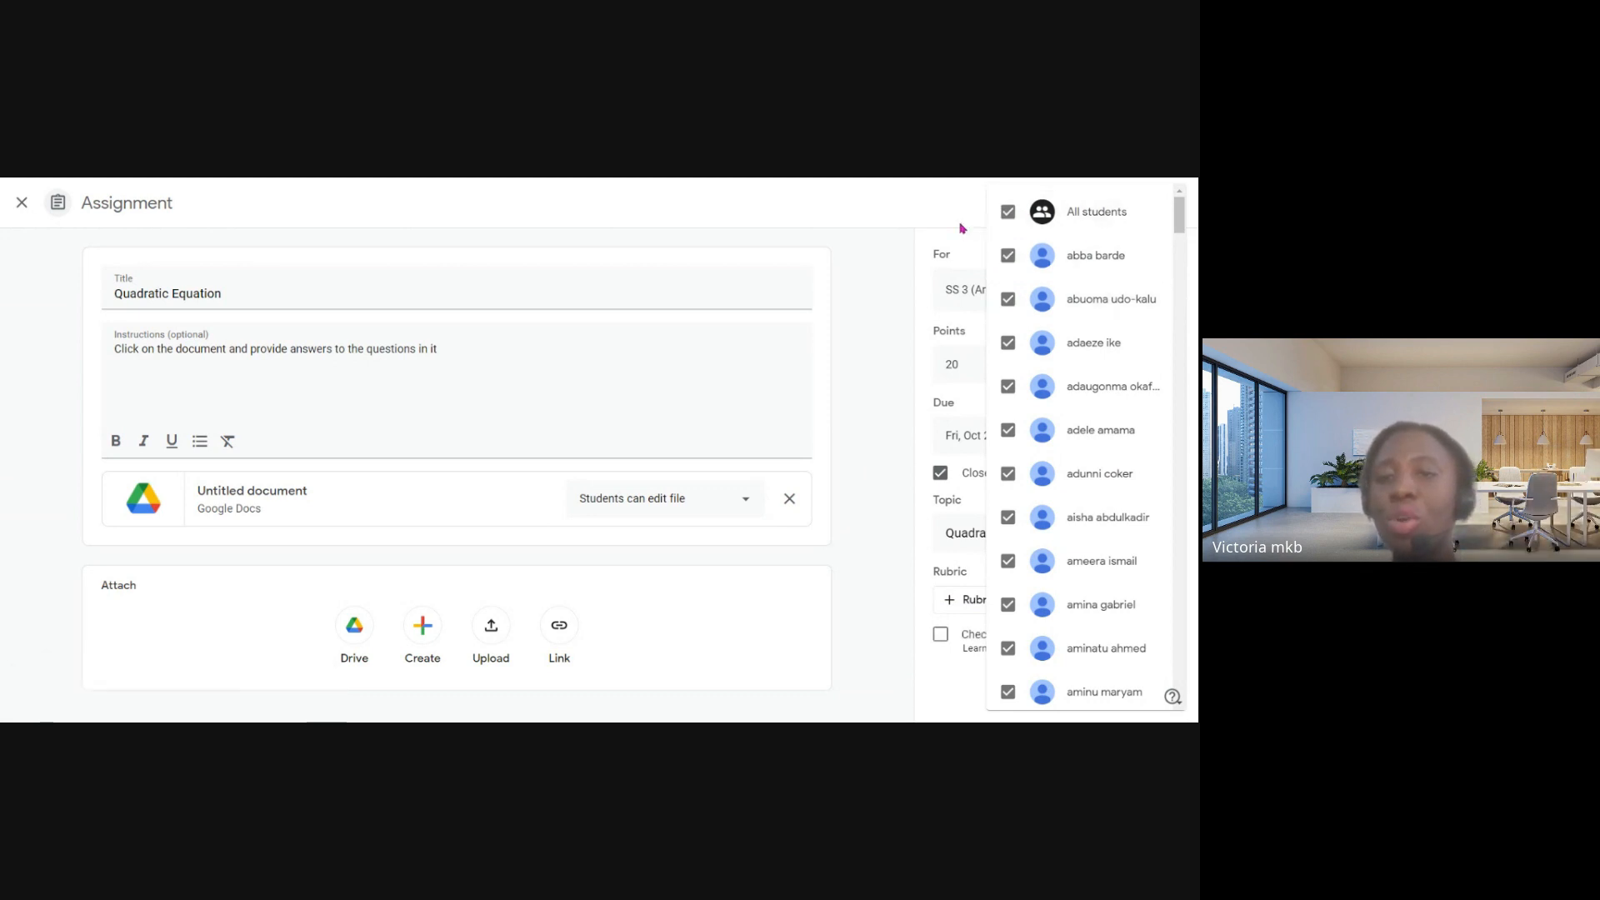
left_click(873, 227)
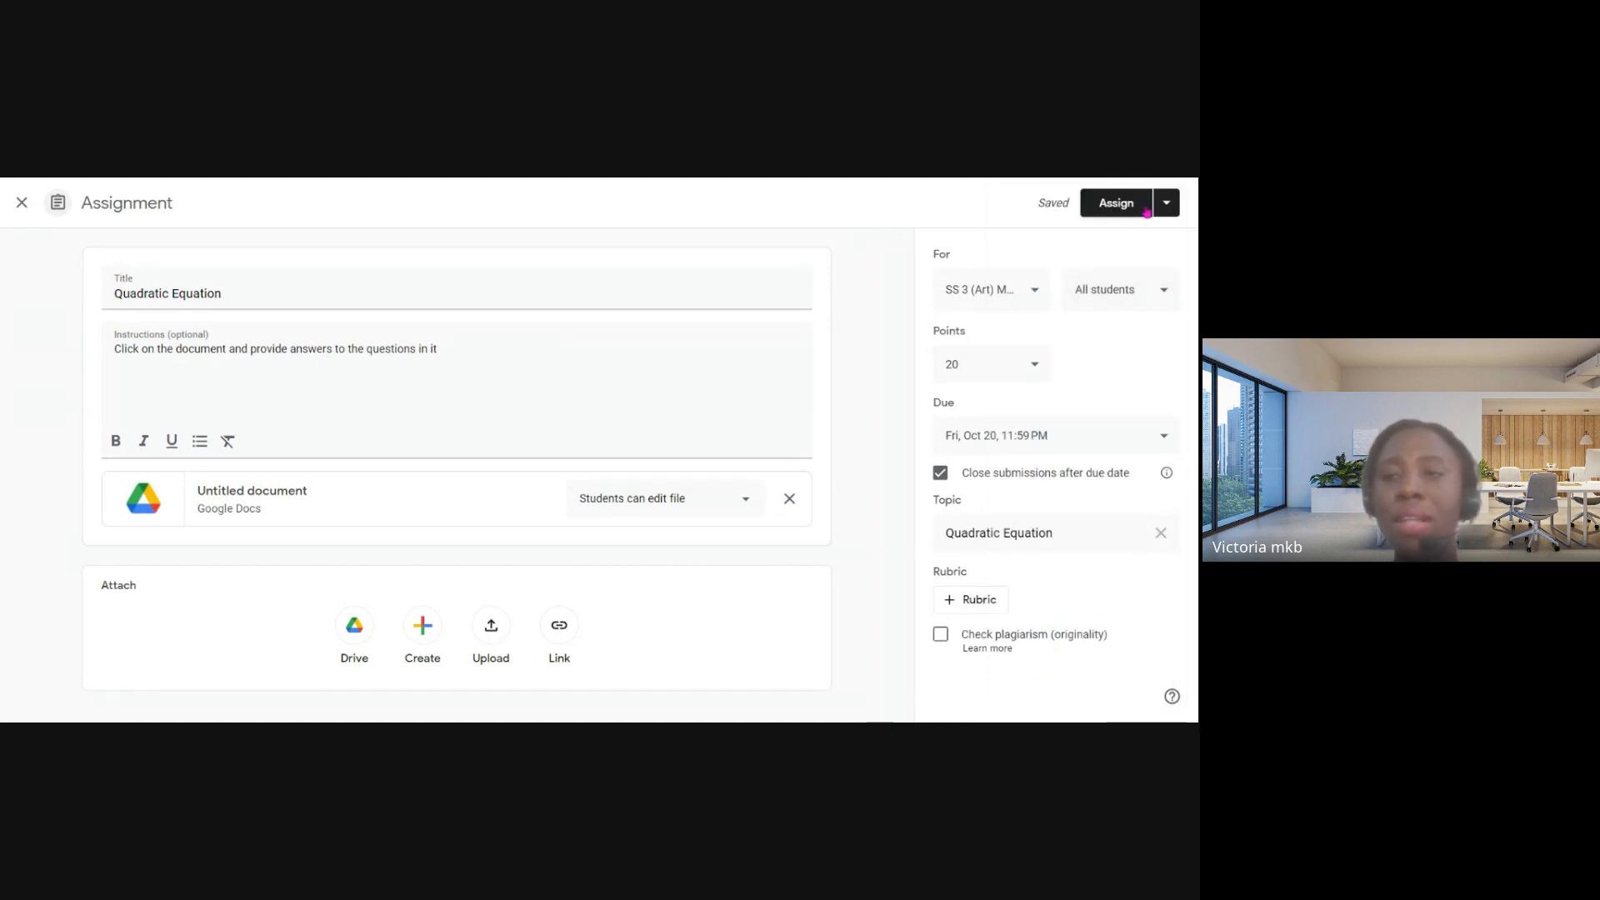
- Try scheduling the assignment for Oct 20, 2023, and leave the scheduling dialog without applying it
left_click(1165, 204)
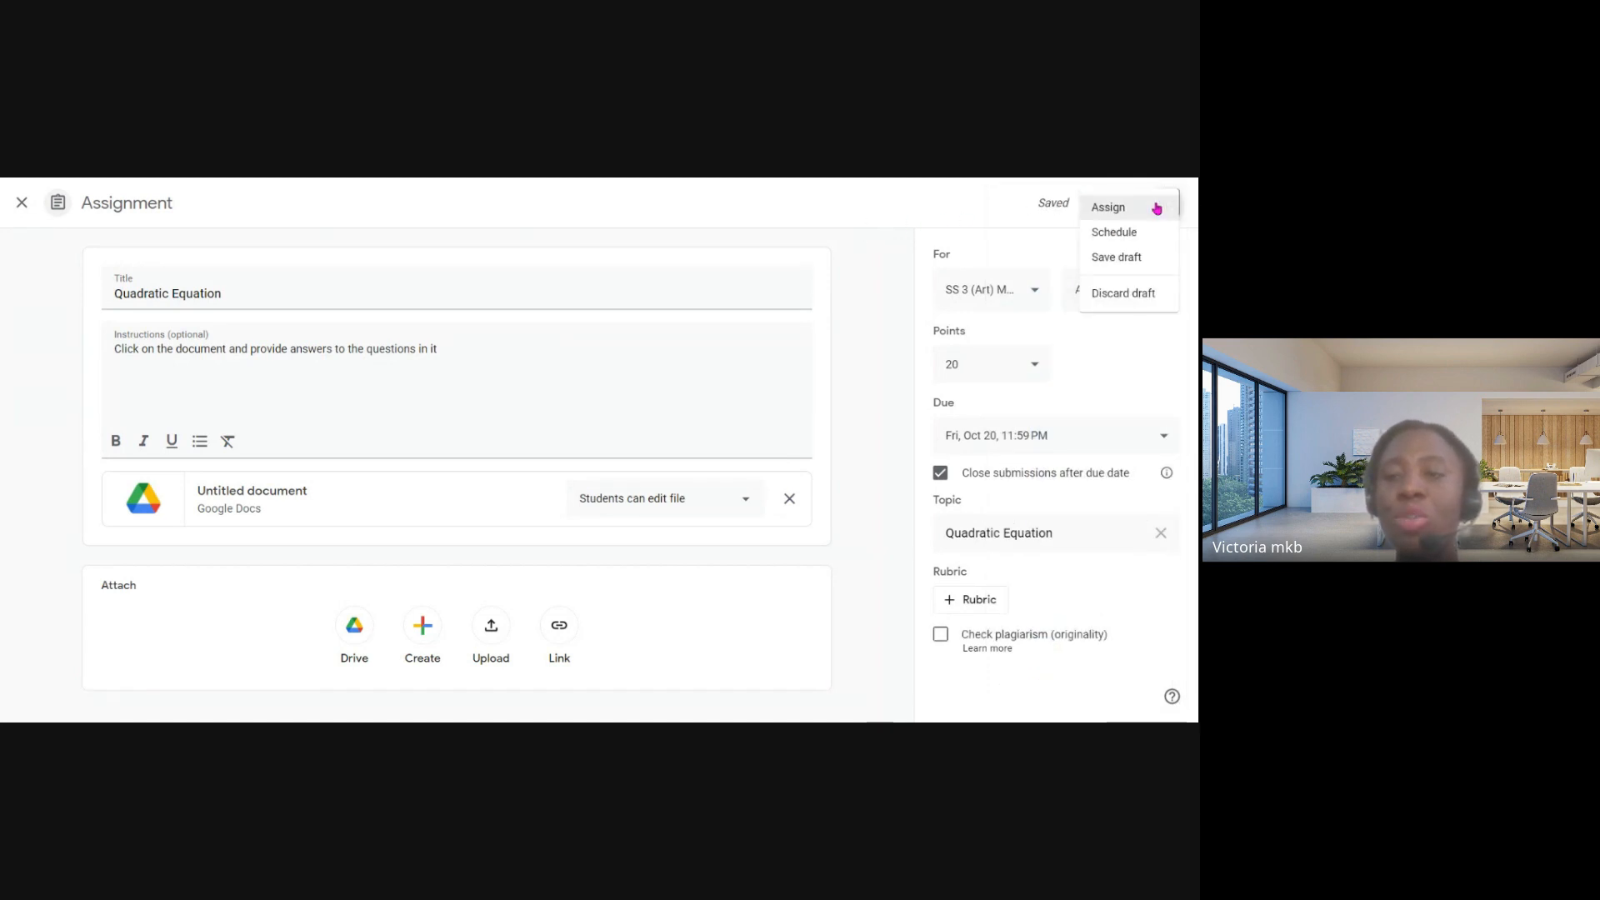
left_click(1117, 231)
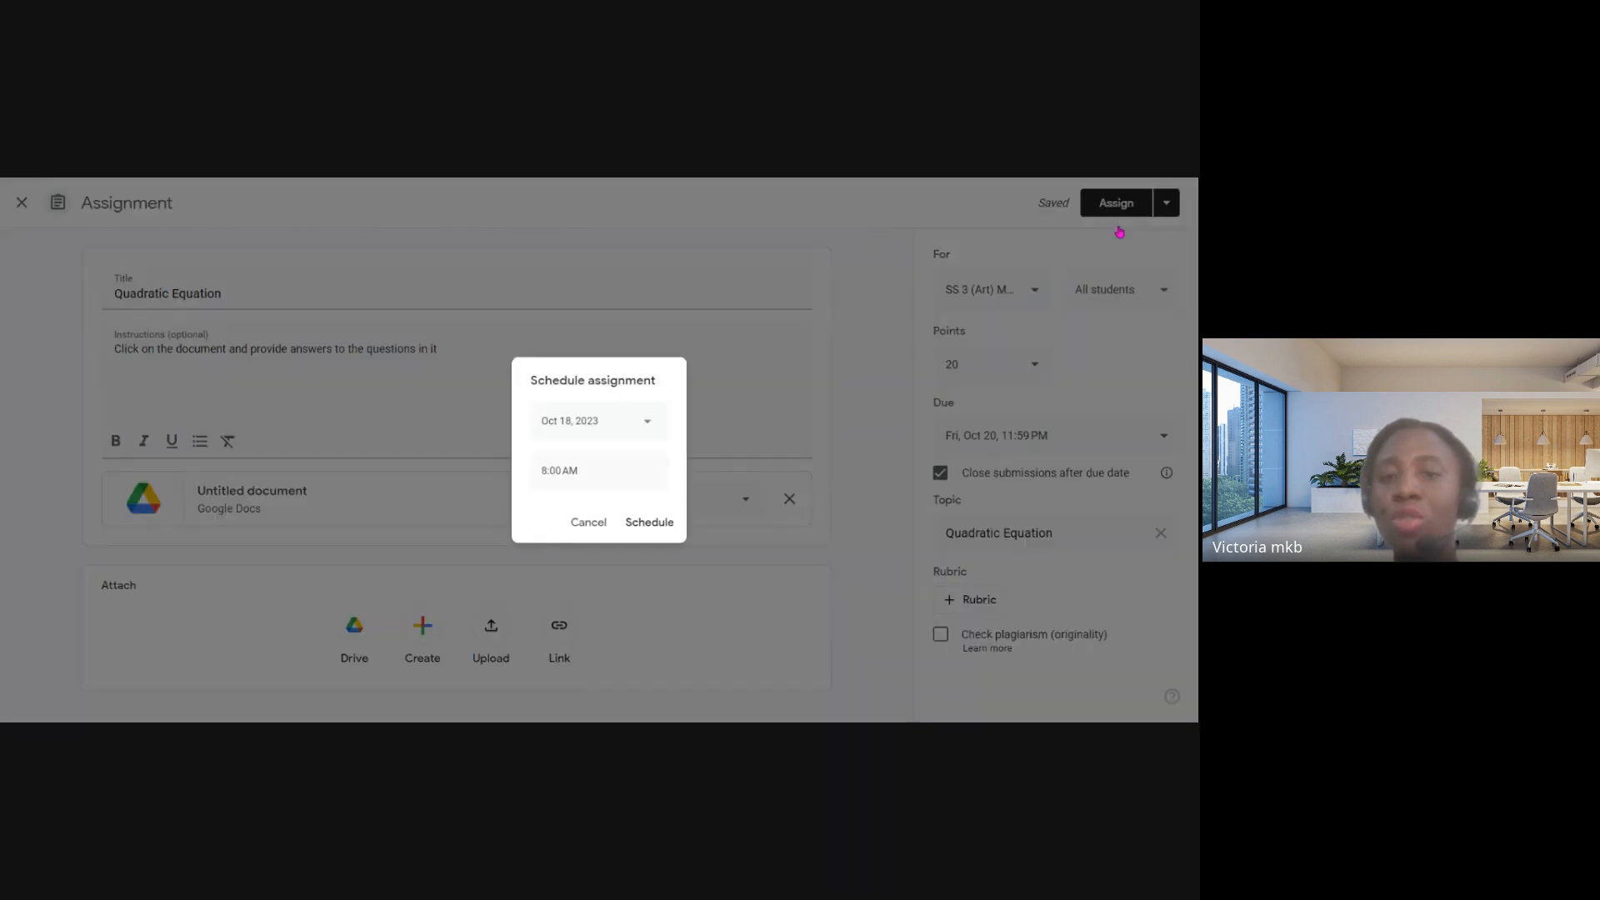
left_click(658, 422)
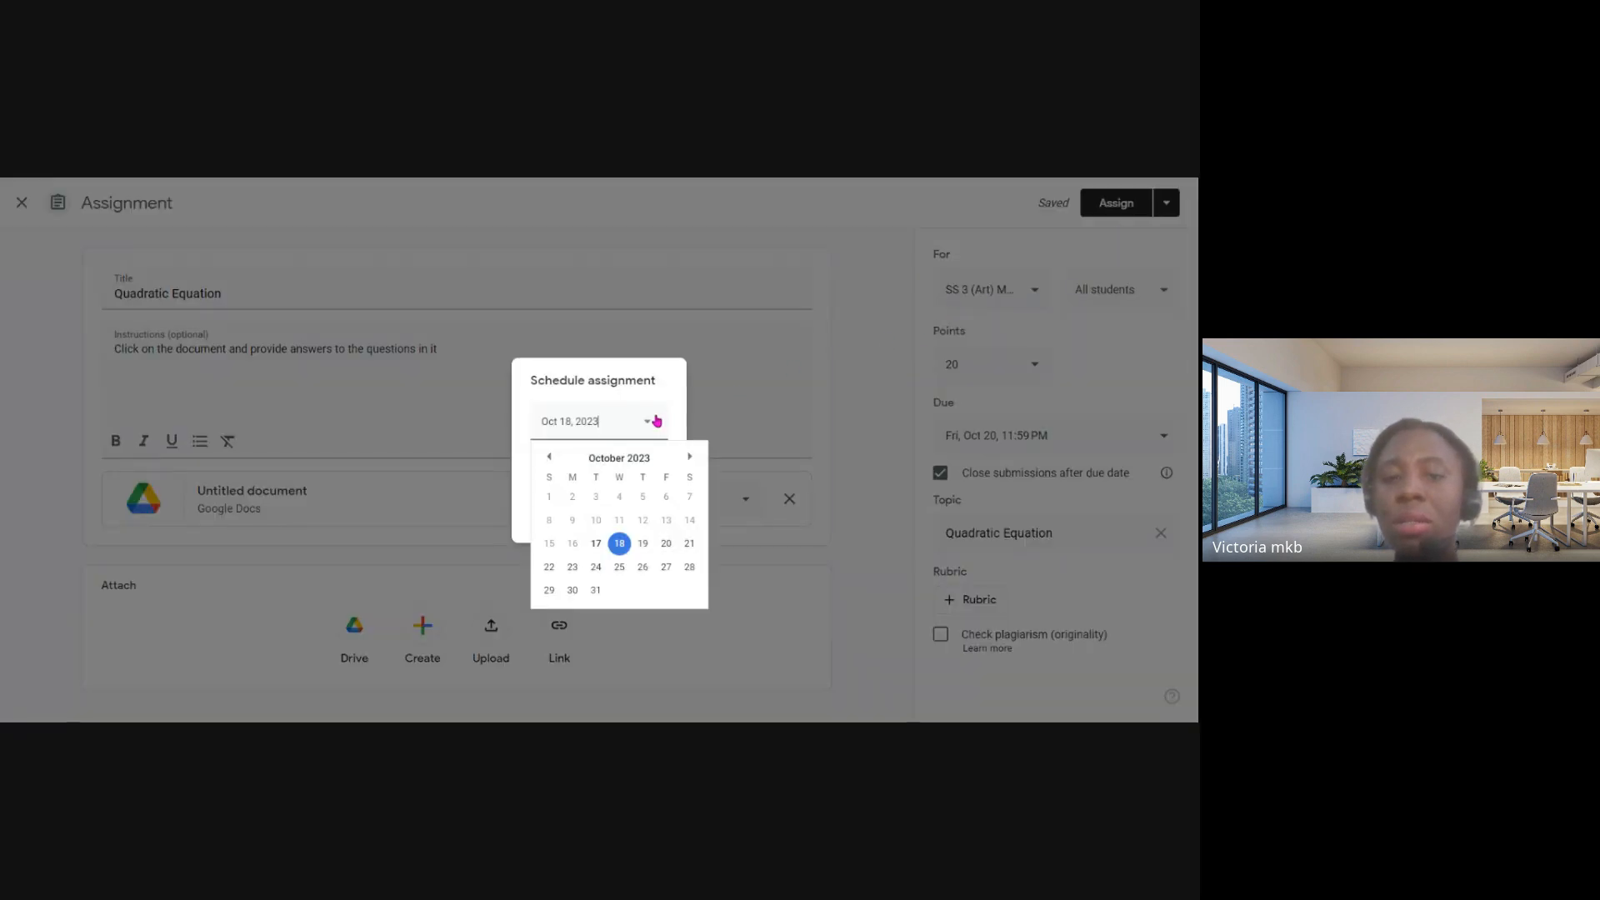
left_click(666, 543)
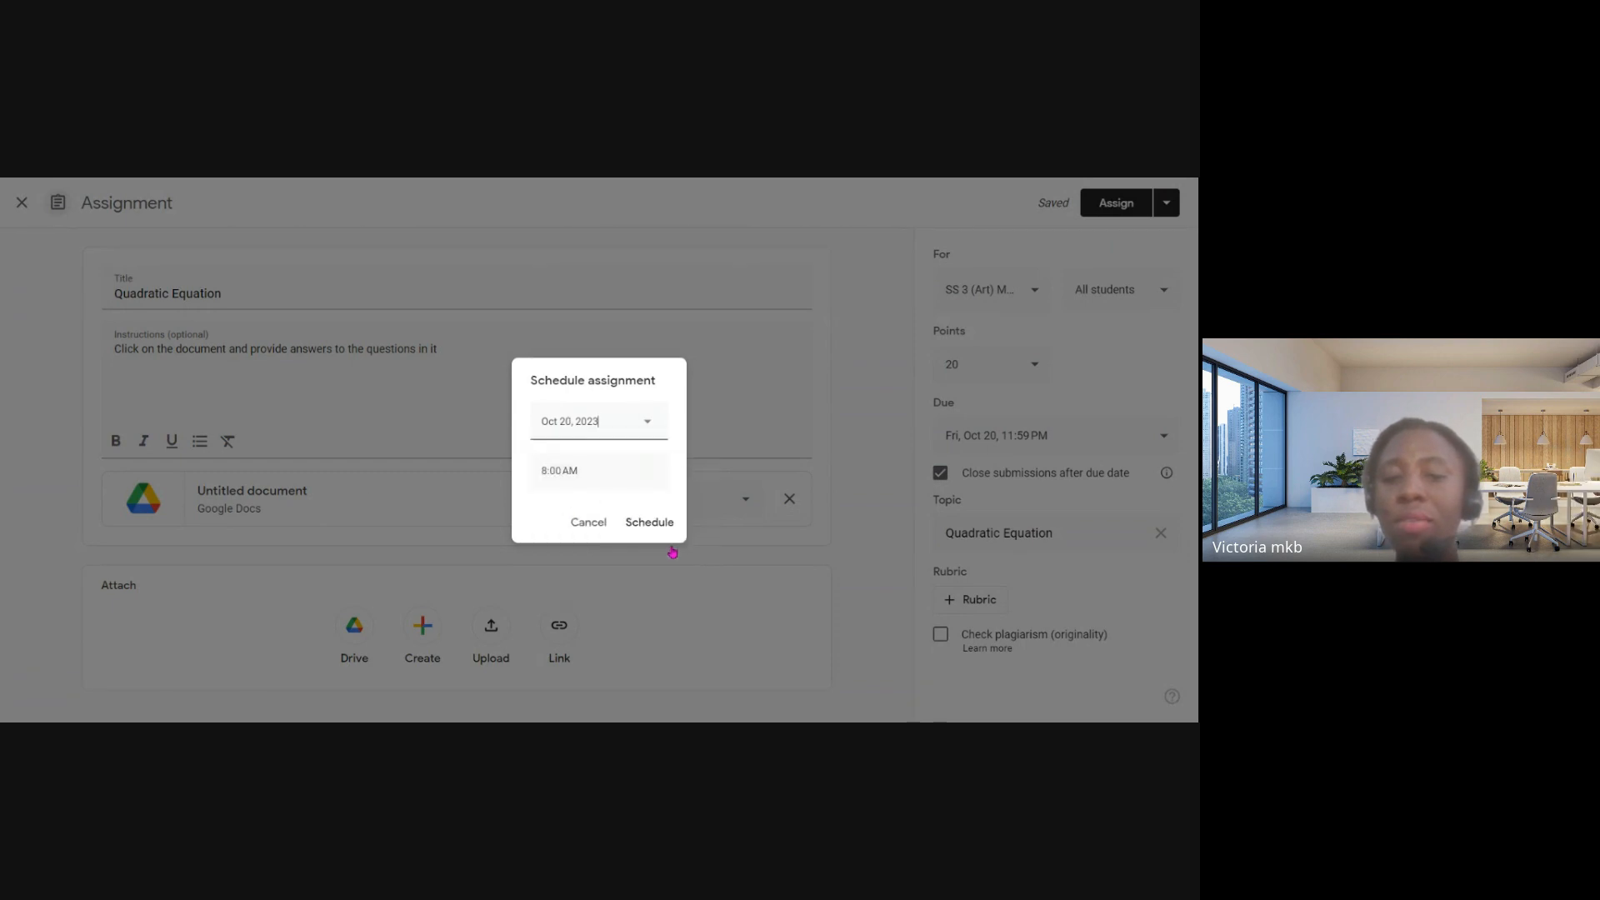
left_click(647, 424)
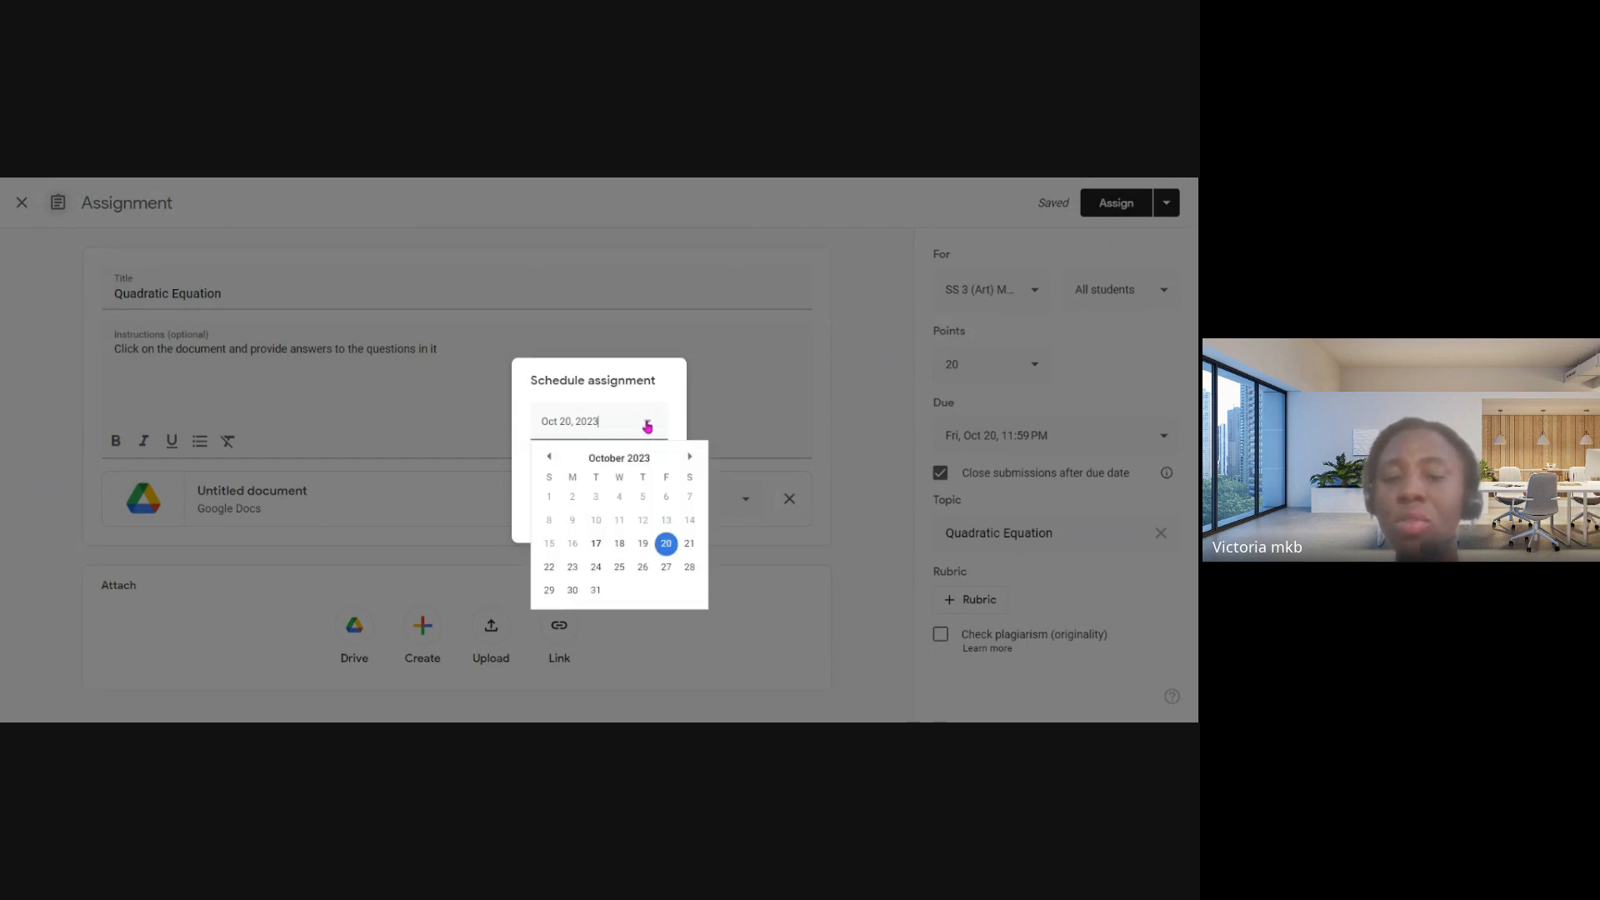
left_click(666, 544)
left_click(646, 424)
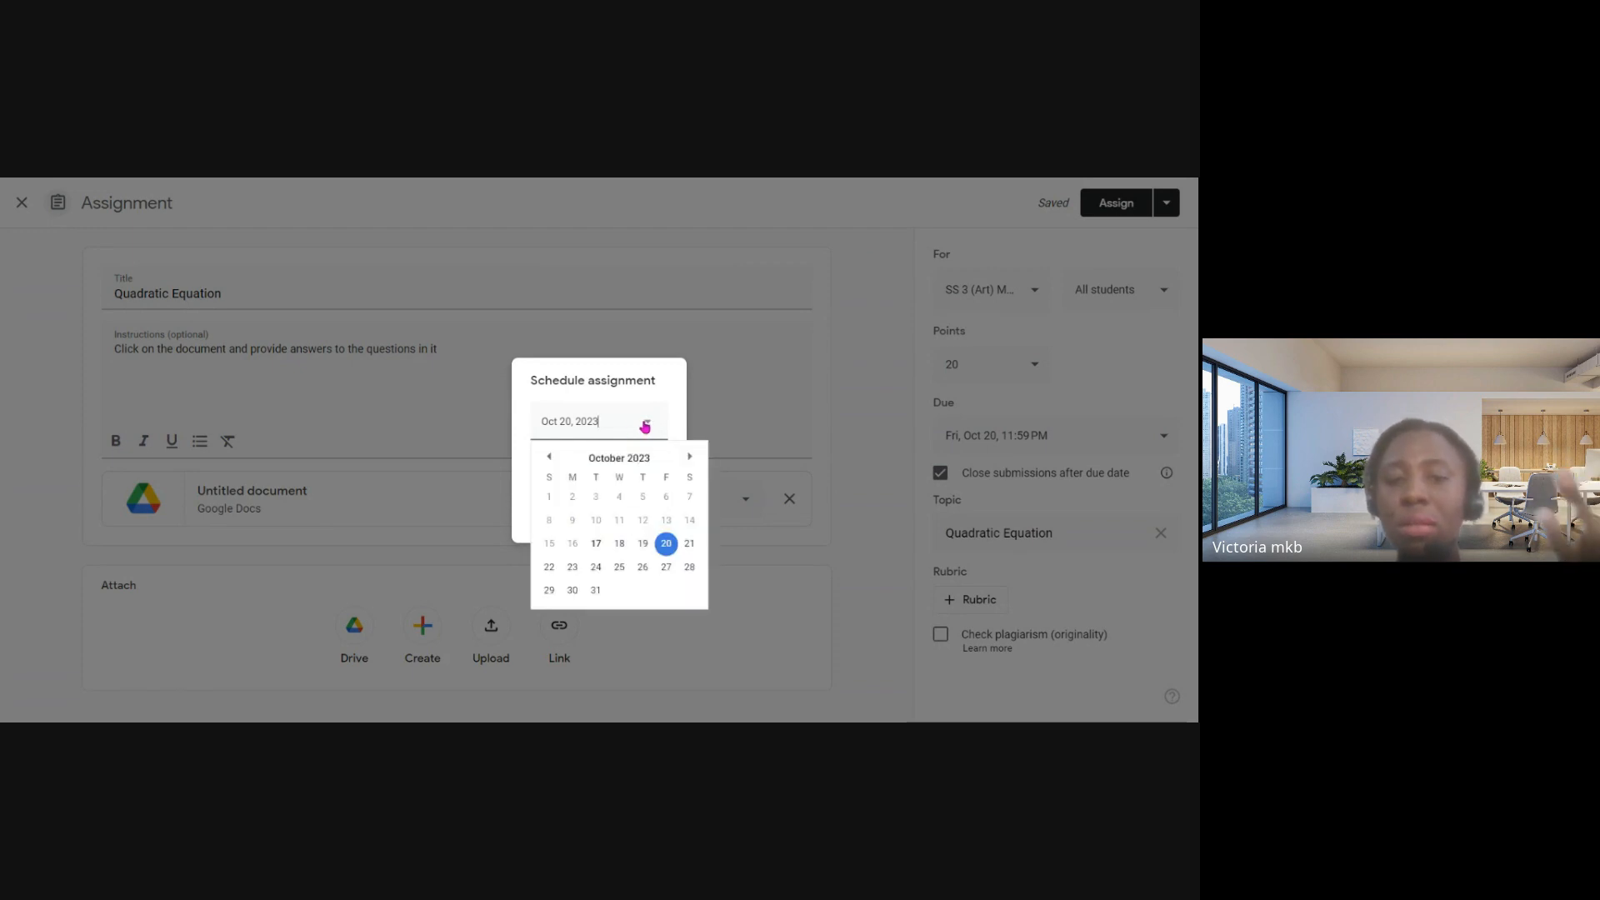
left_click(764, 371)
left_click(765, 369)
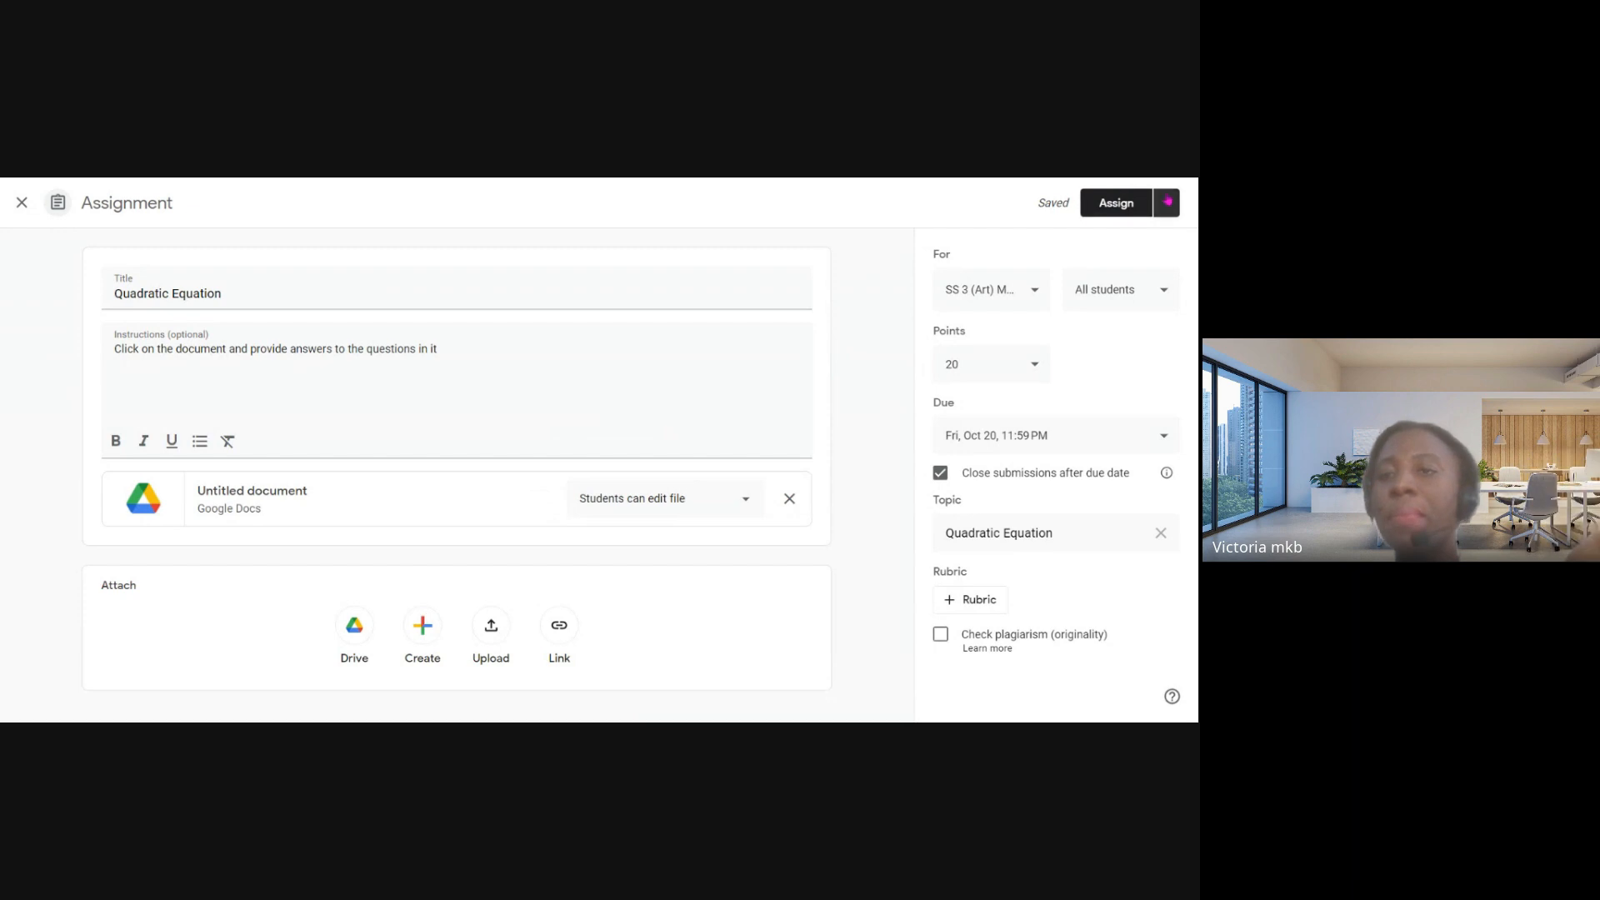
left_click(1168, 202)
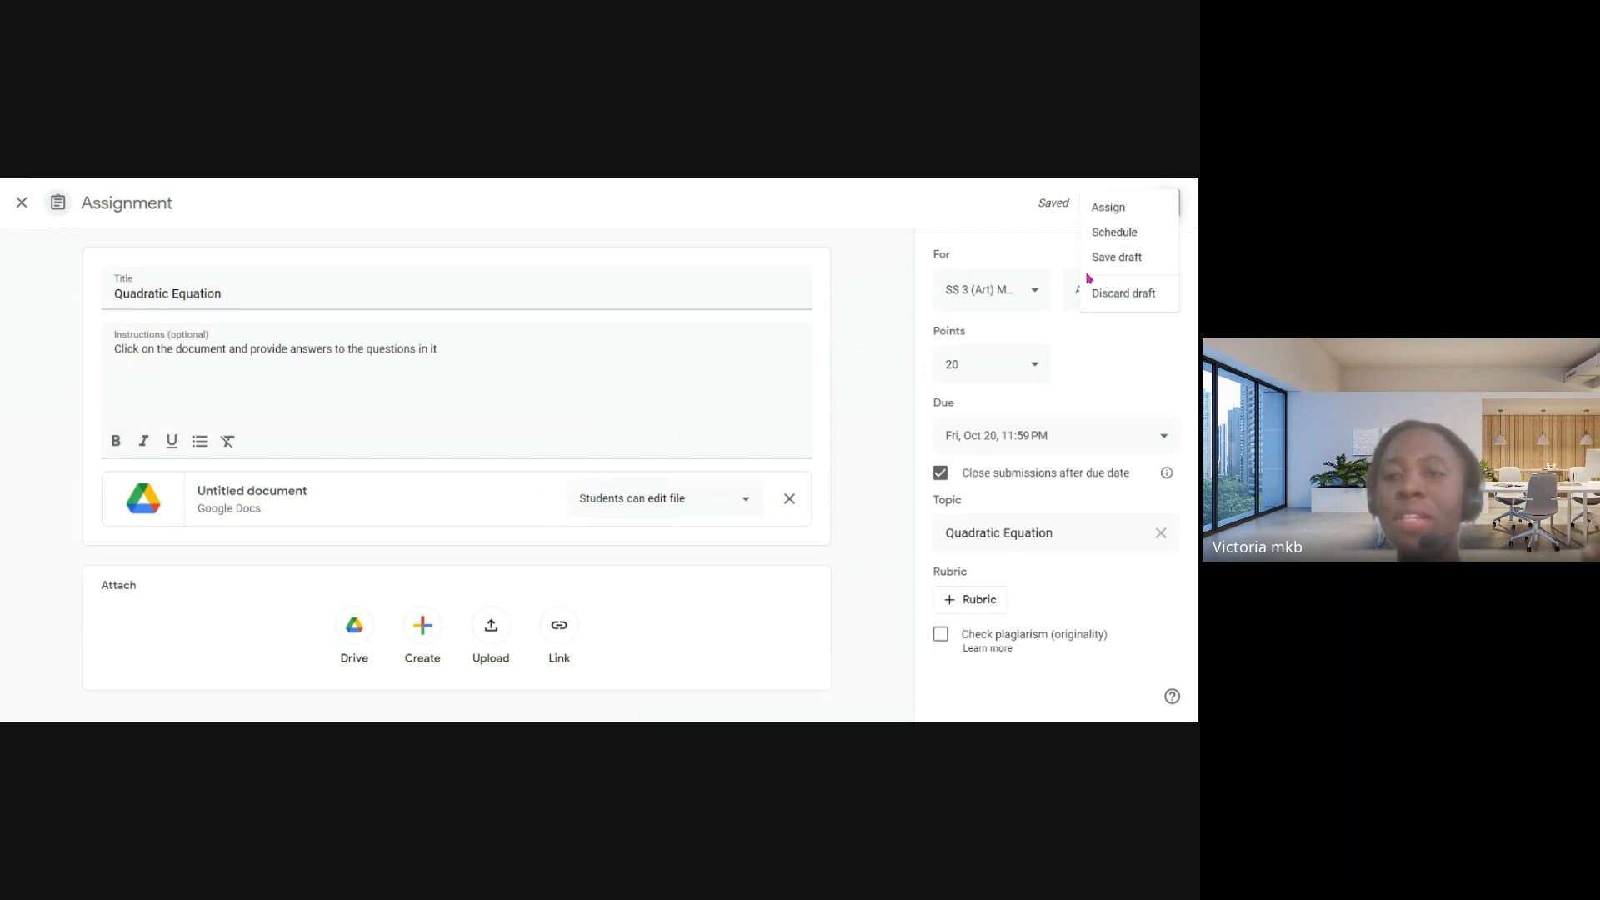
left_click(969, 206)
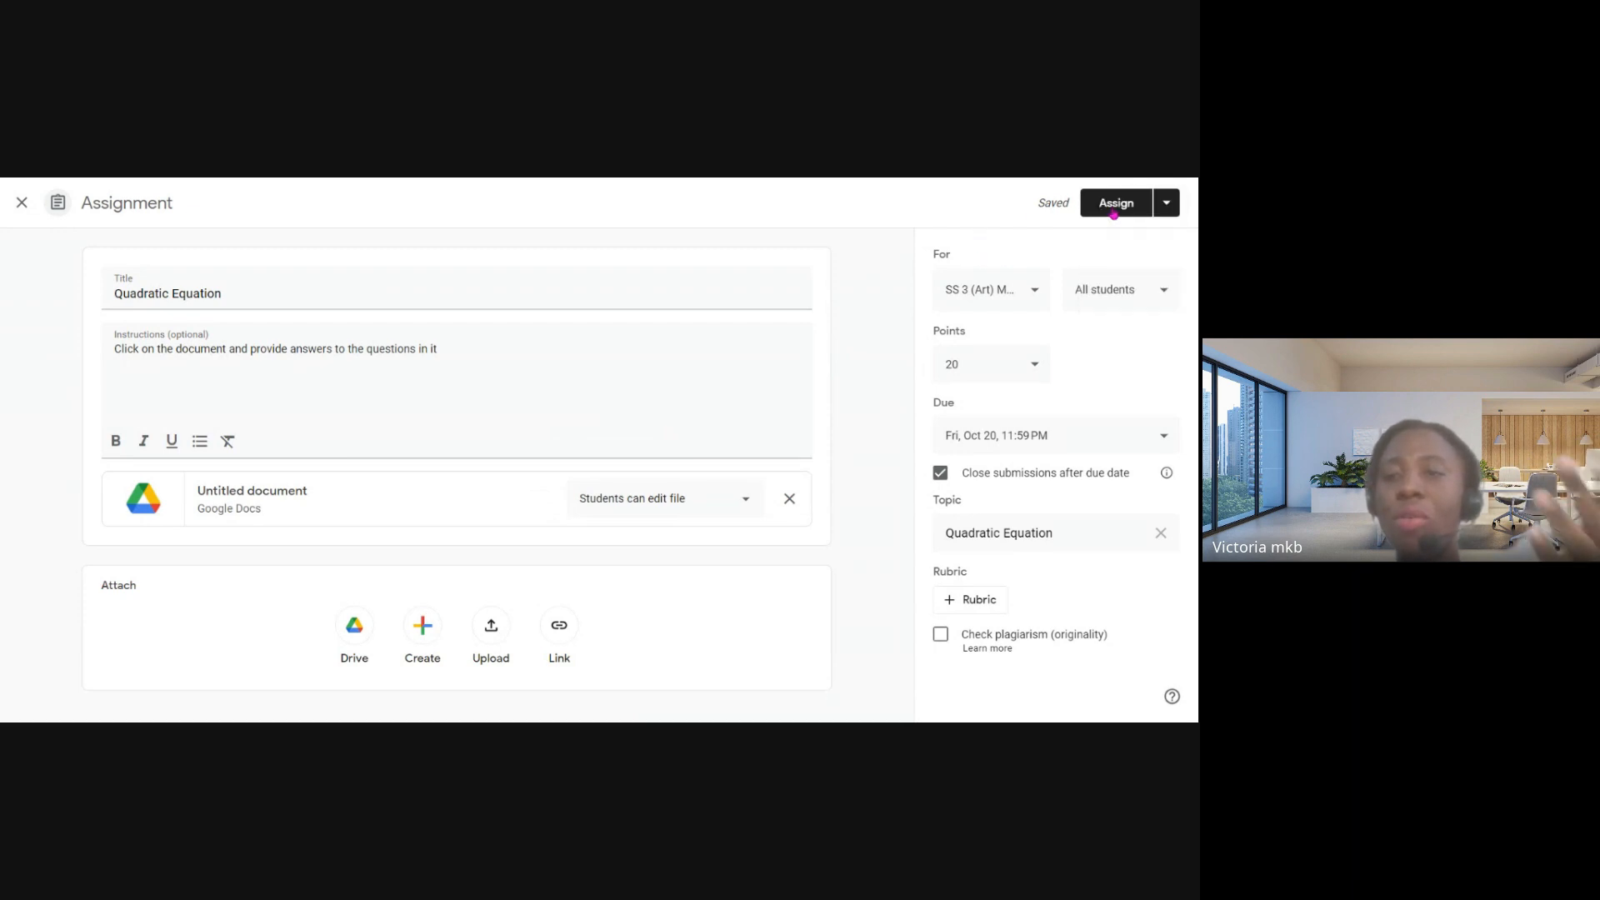
- Try scheduling the assignment for Oct 18, 2023 with a different time, clear the time entry and cancel the scheduling
left_click(1165, 205)
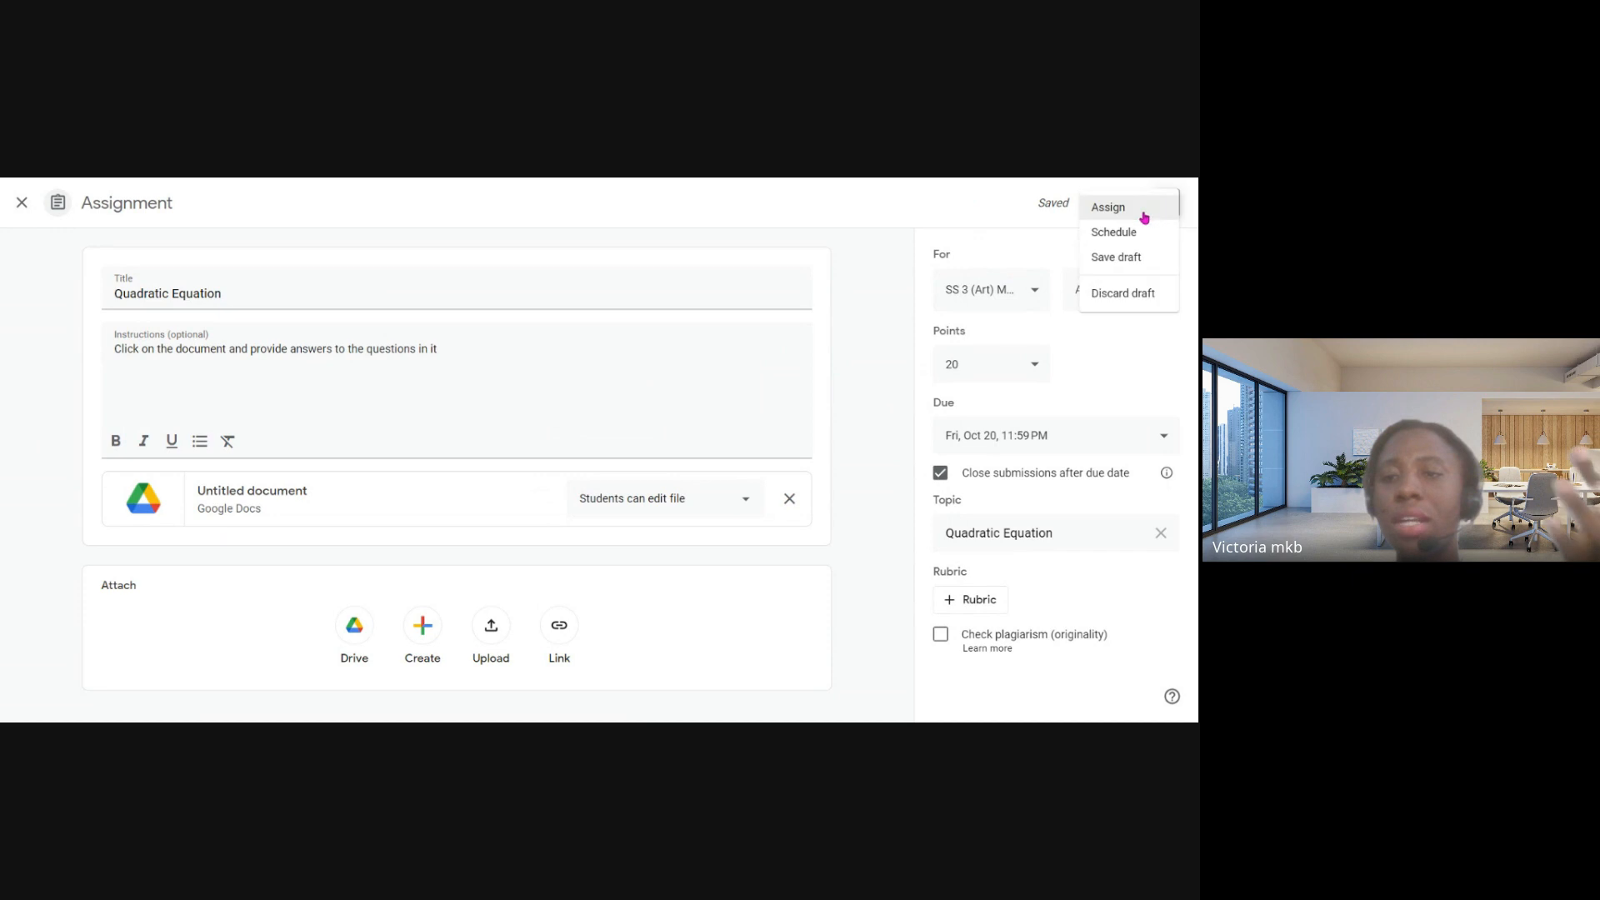
left_click(1096, 237)
left_click(594, 421)
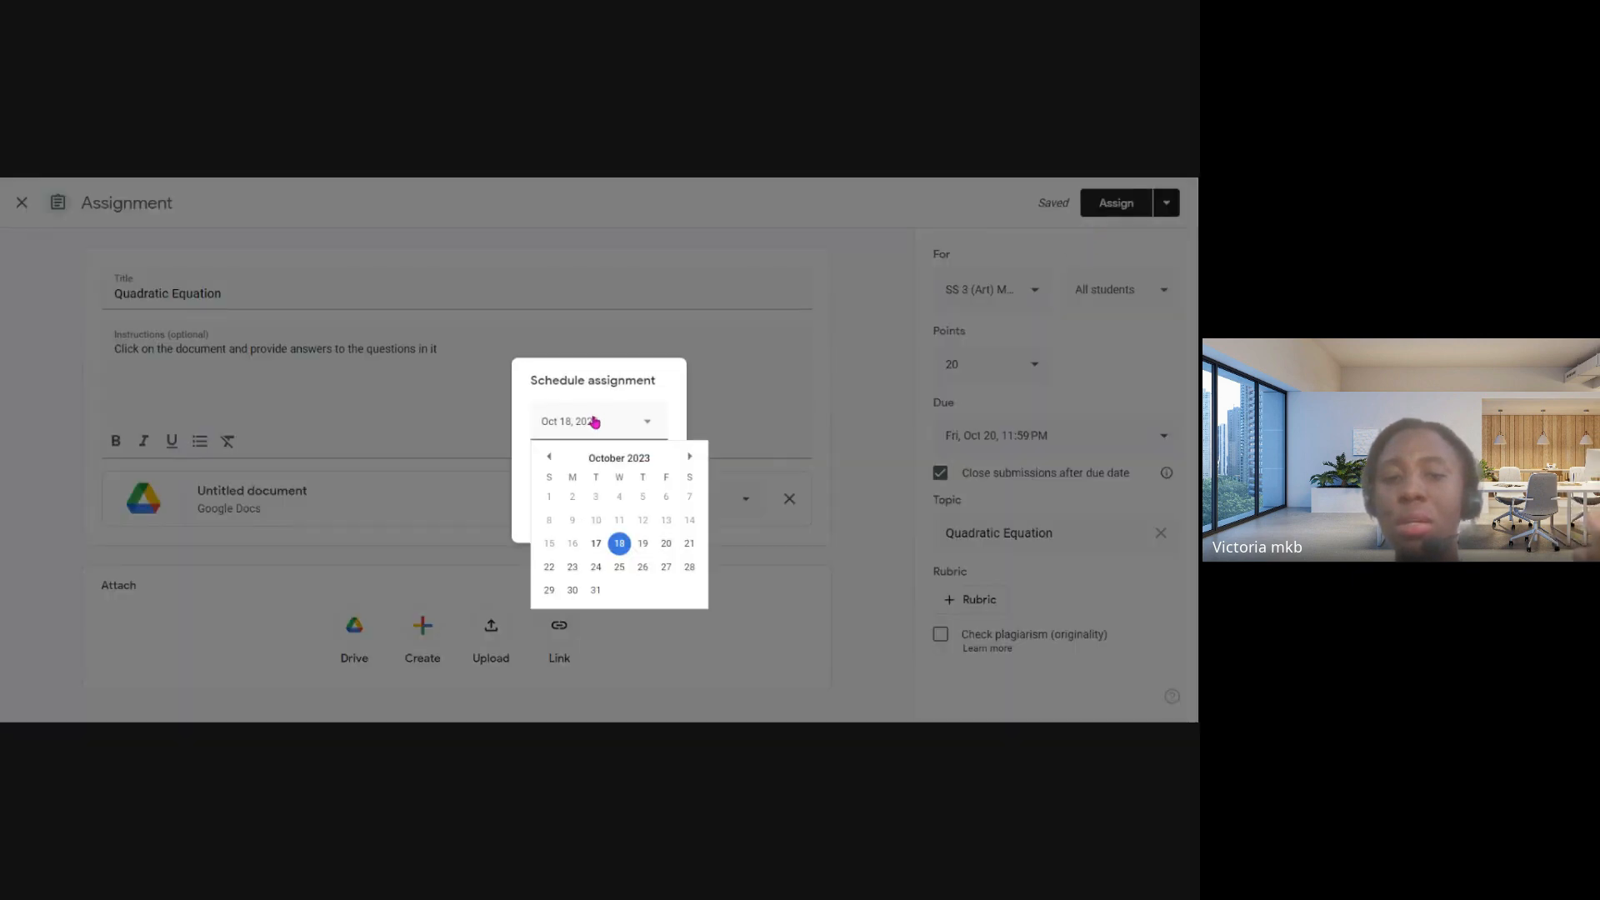
left_click(619, 543)
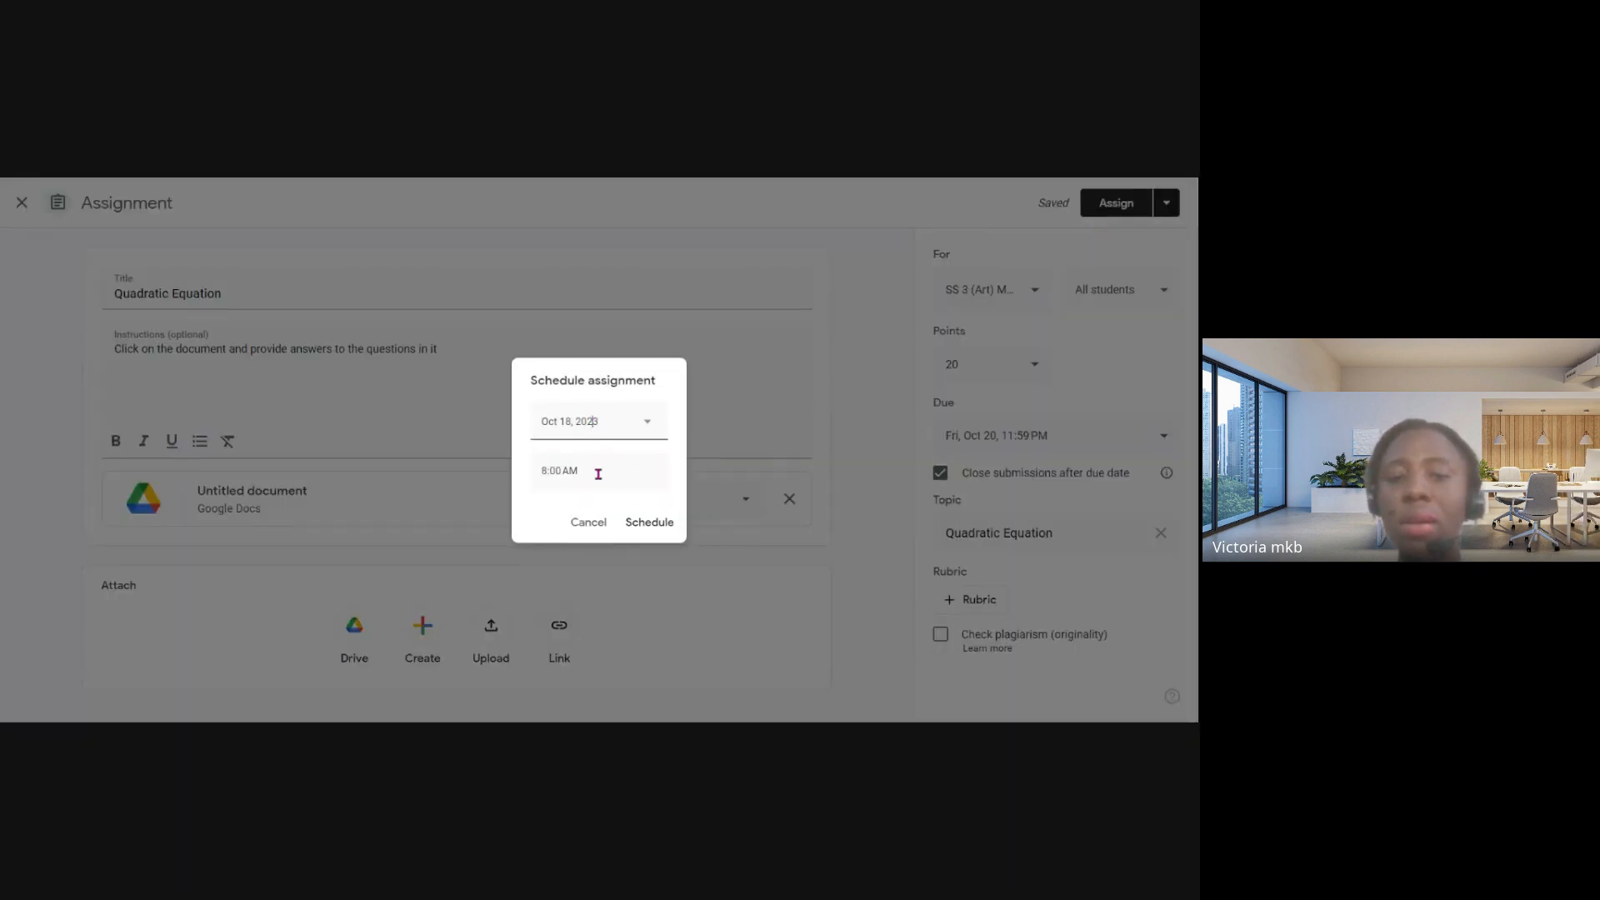
left_click(581, 468)
type("500p")
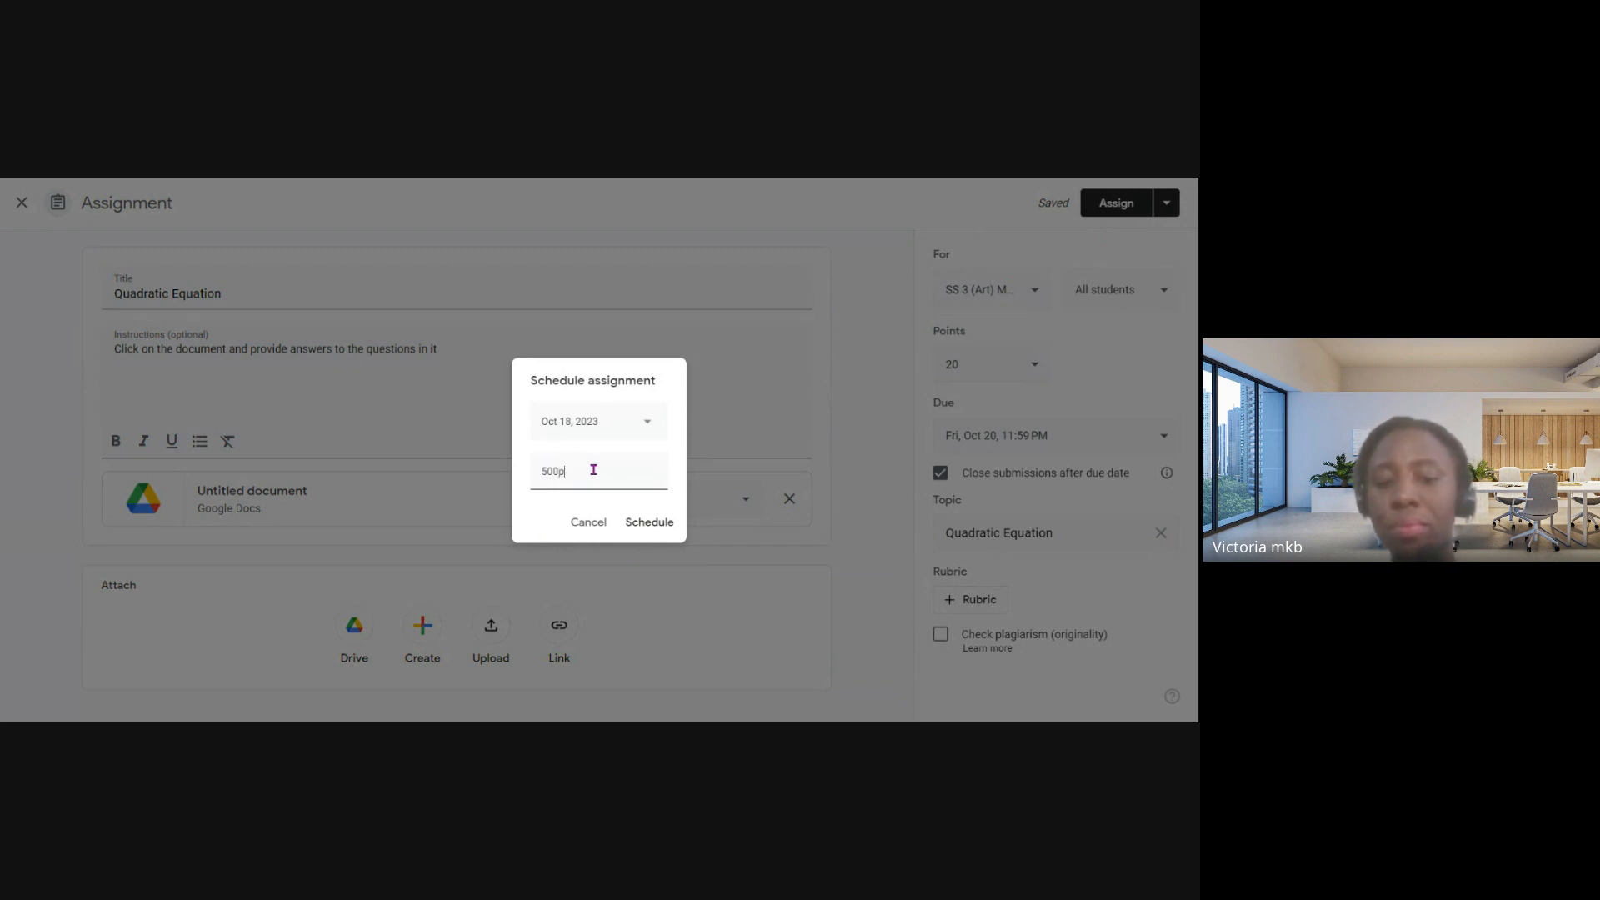
key("BackSpace")
key("BackSpace")
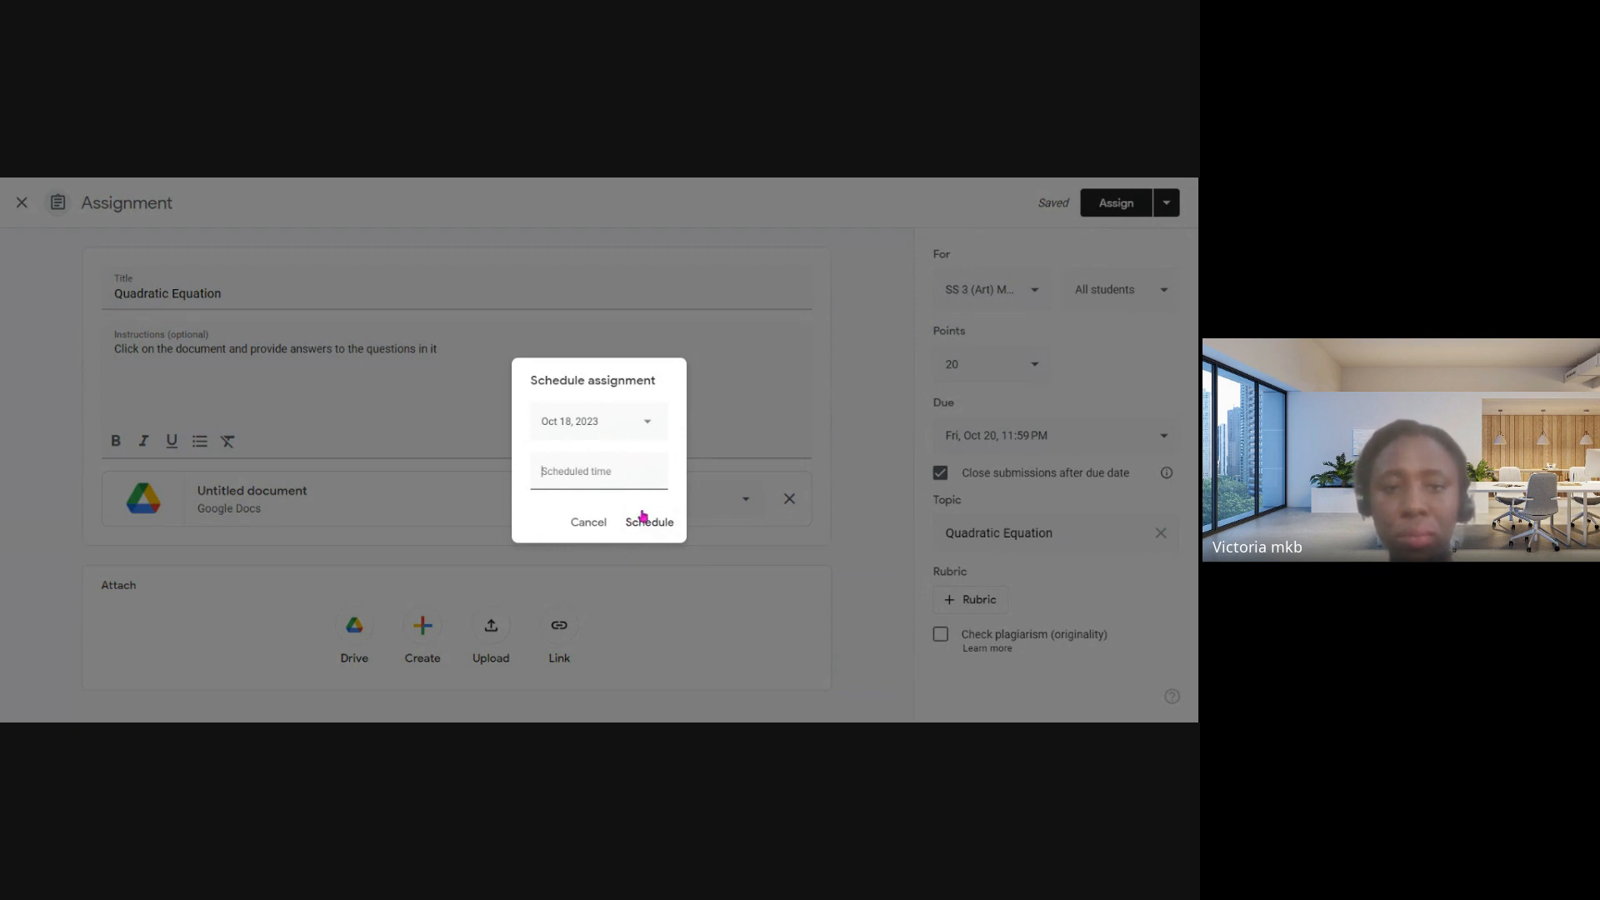
left_click(608, 522)
- Schedule the assignment for Oct 18, 2023 at 5:00 PM
left_click(1164, 203)
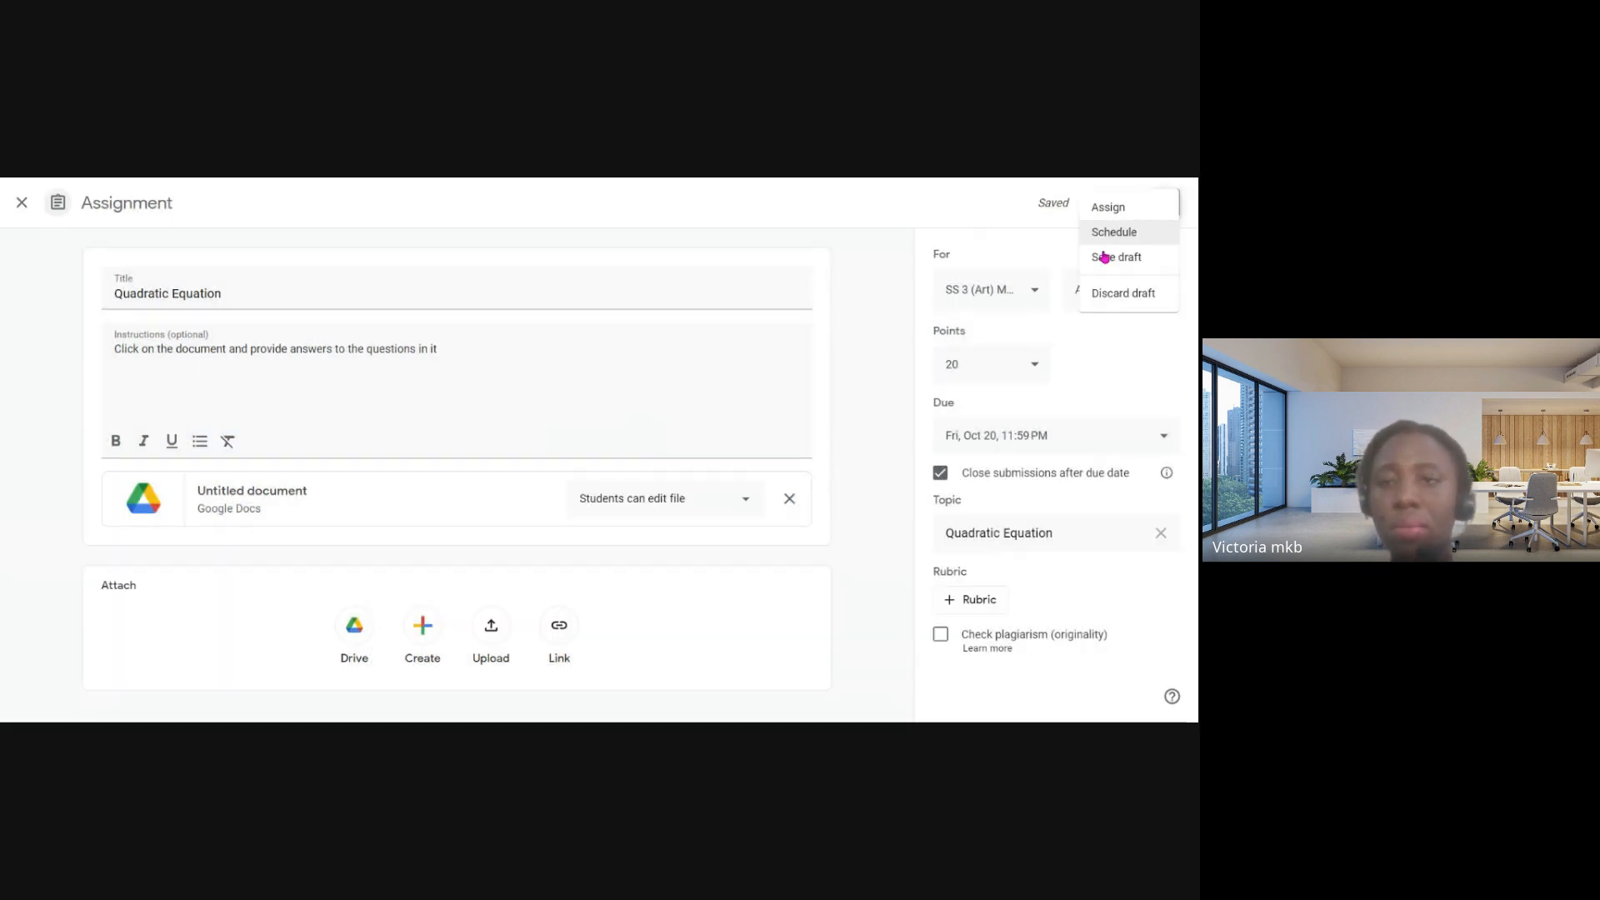
left_click(1113, 232)
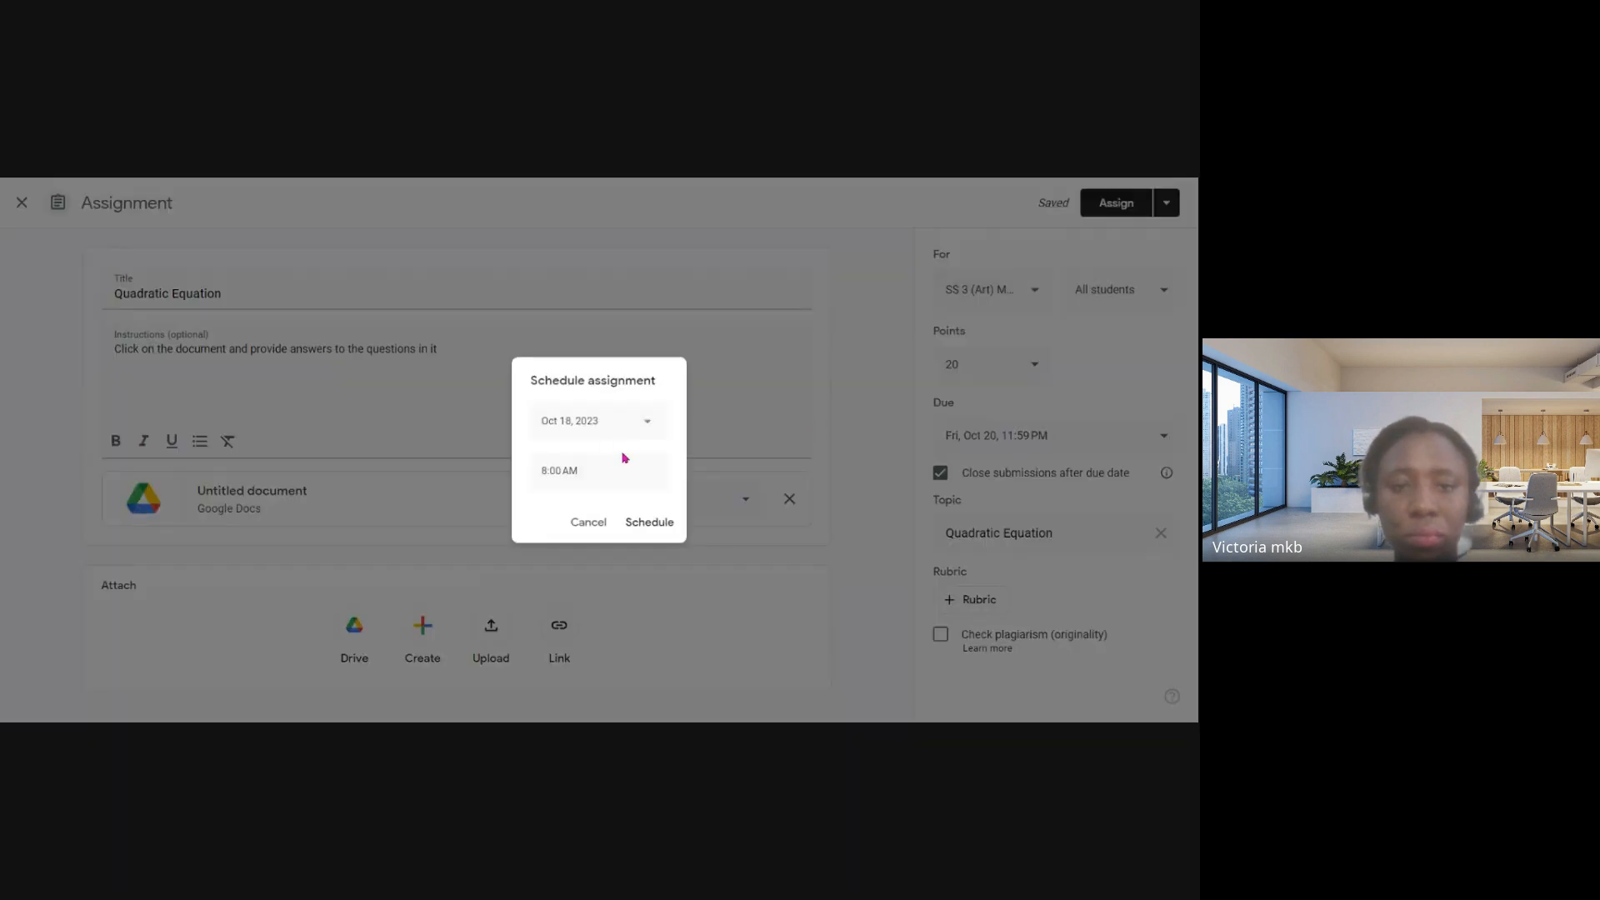
left_click(551, 469)
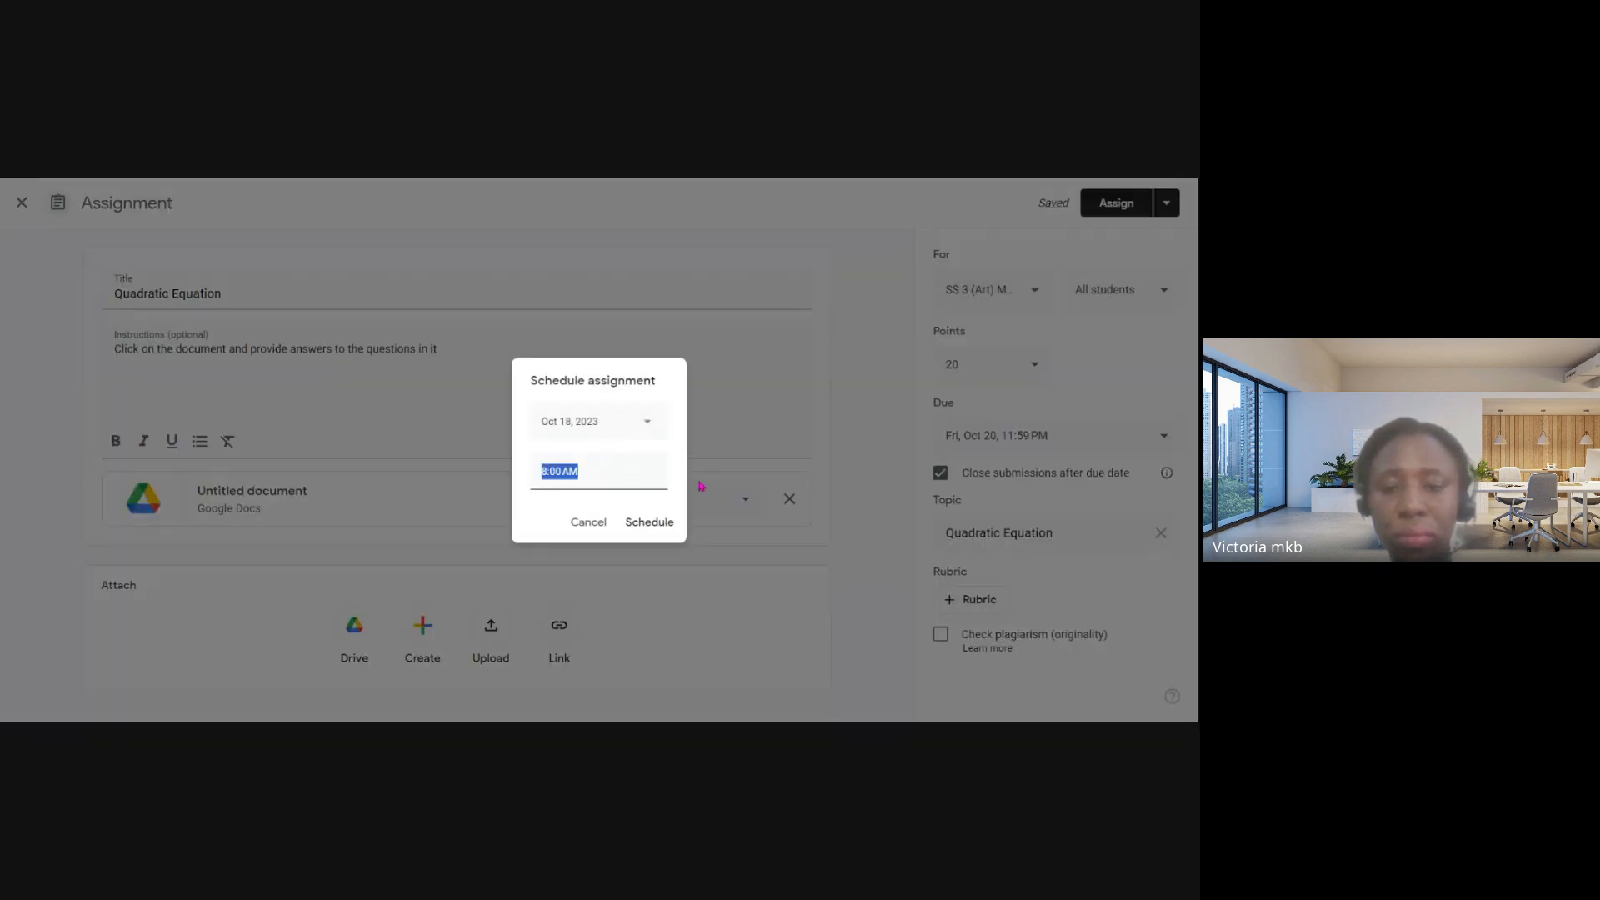
key("Left")
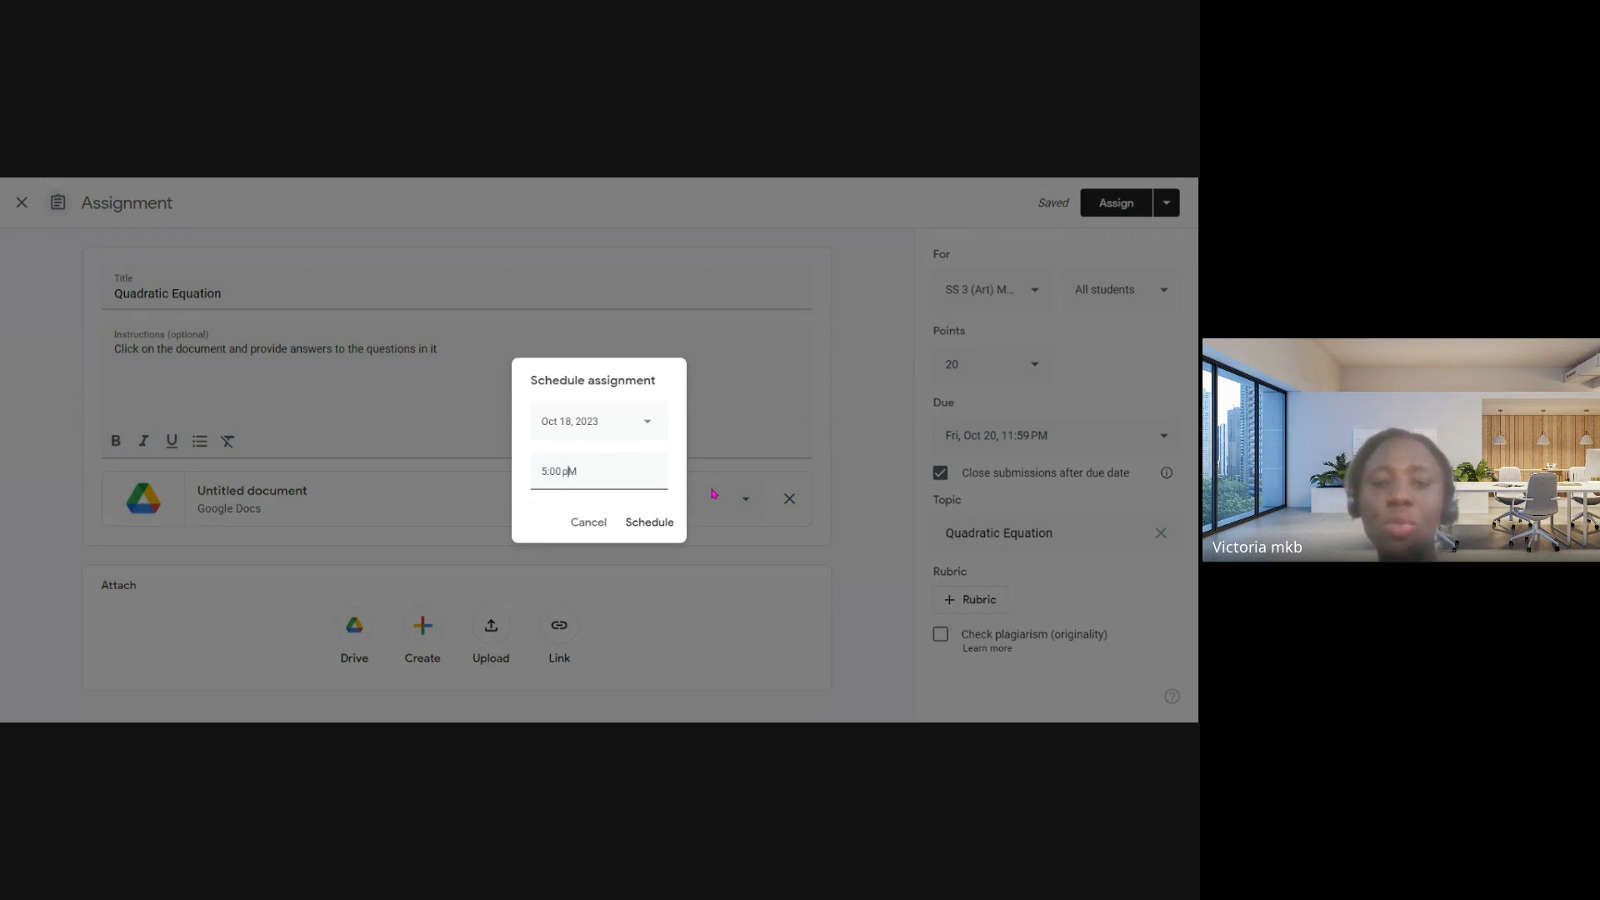
key("BackSpace")
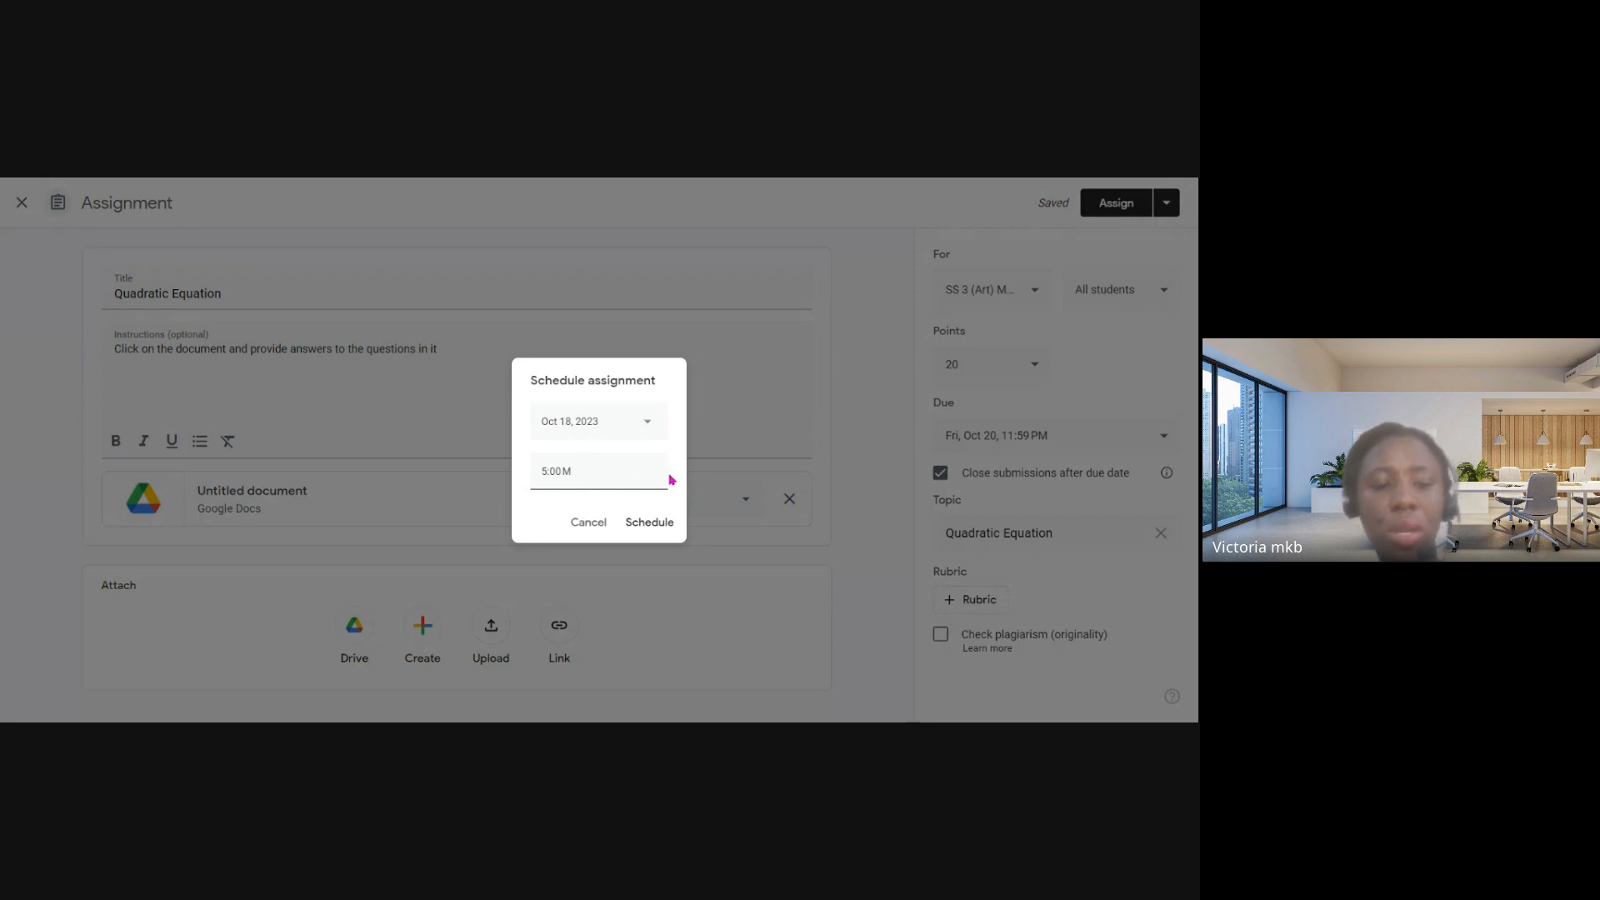
left_click(653, 523)
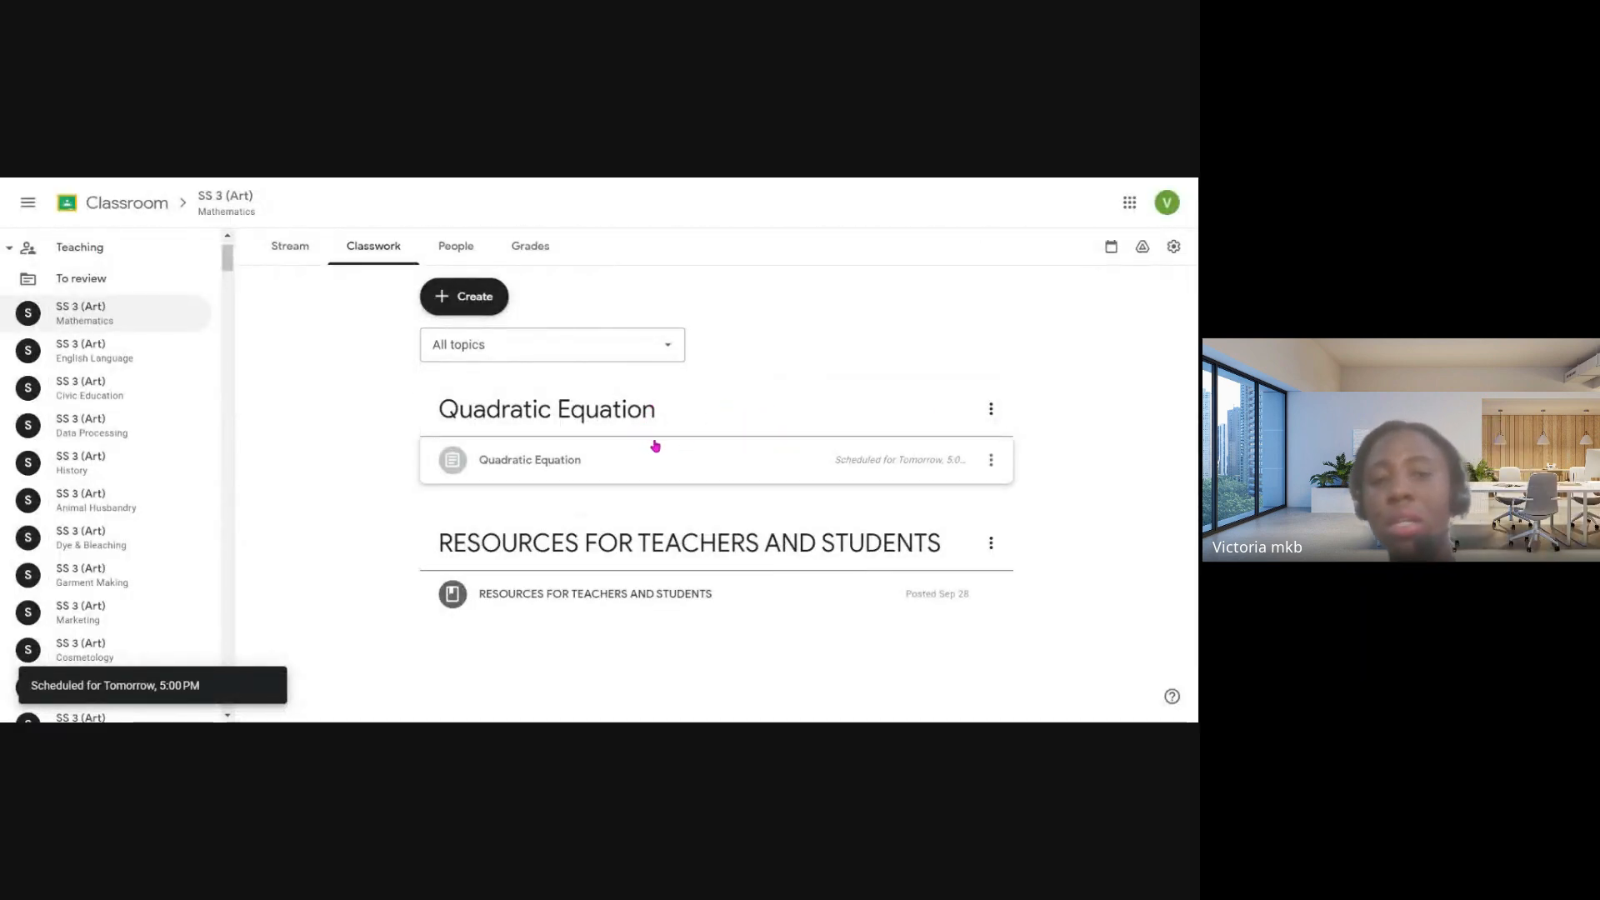
- Start a new quiz assignment in the class's classwork to view its Blank Quiz form, and close it without assigning
left_click(488, 305)
left_click(512, 387)
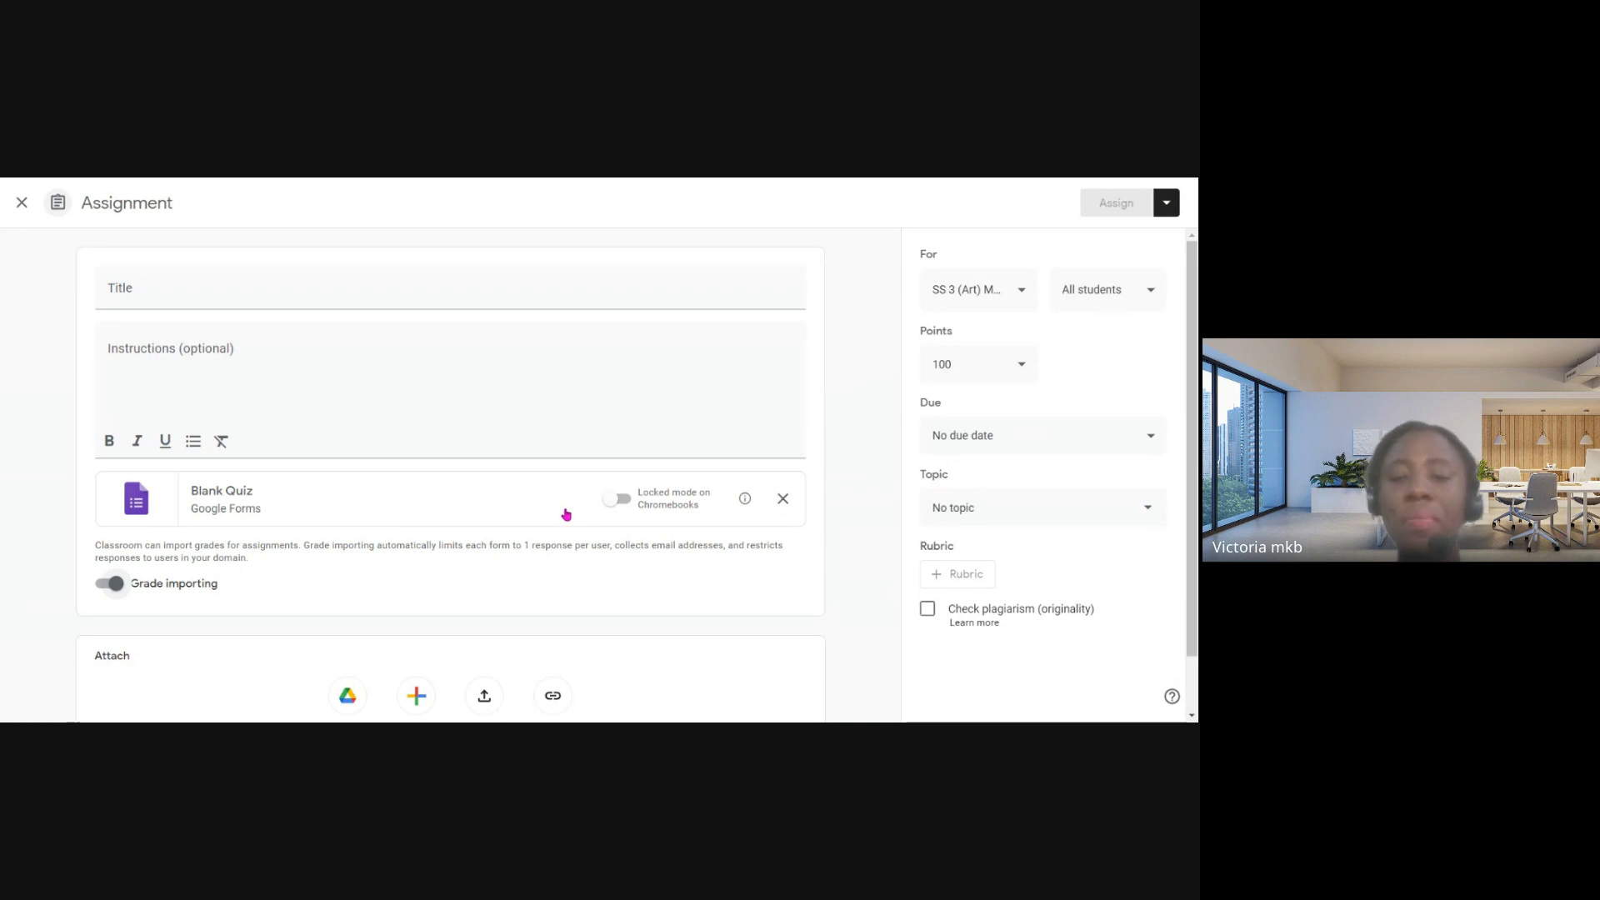
left_click(23, 205)
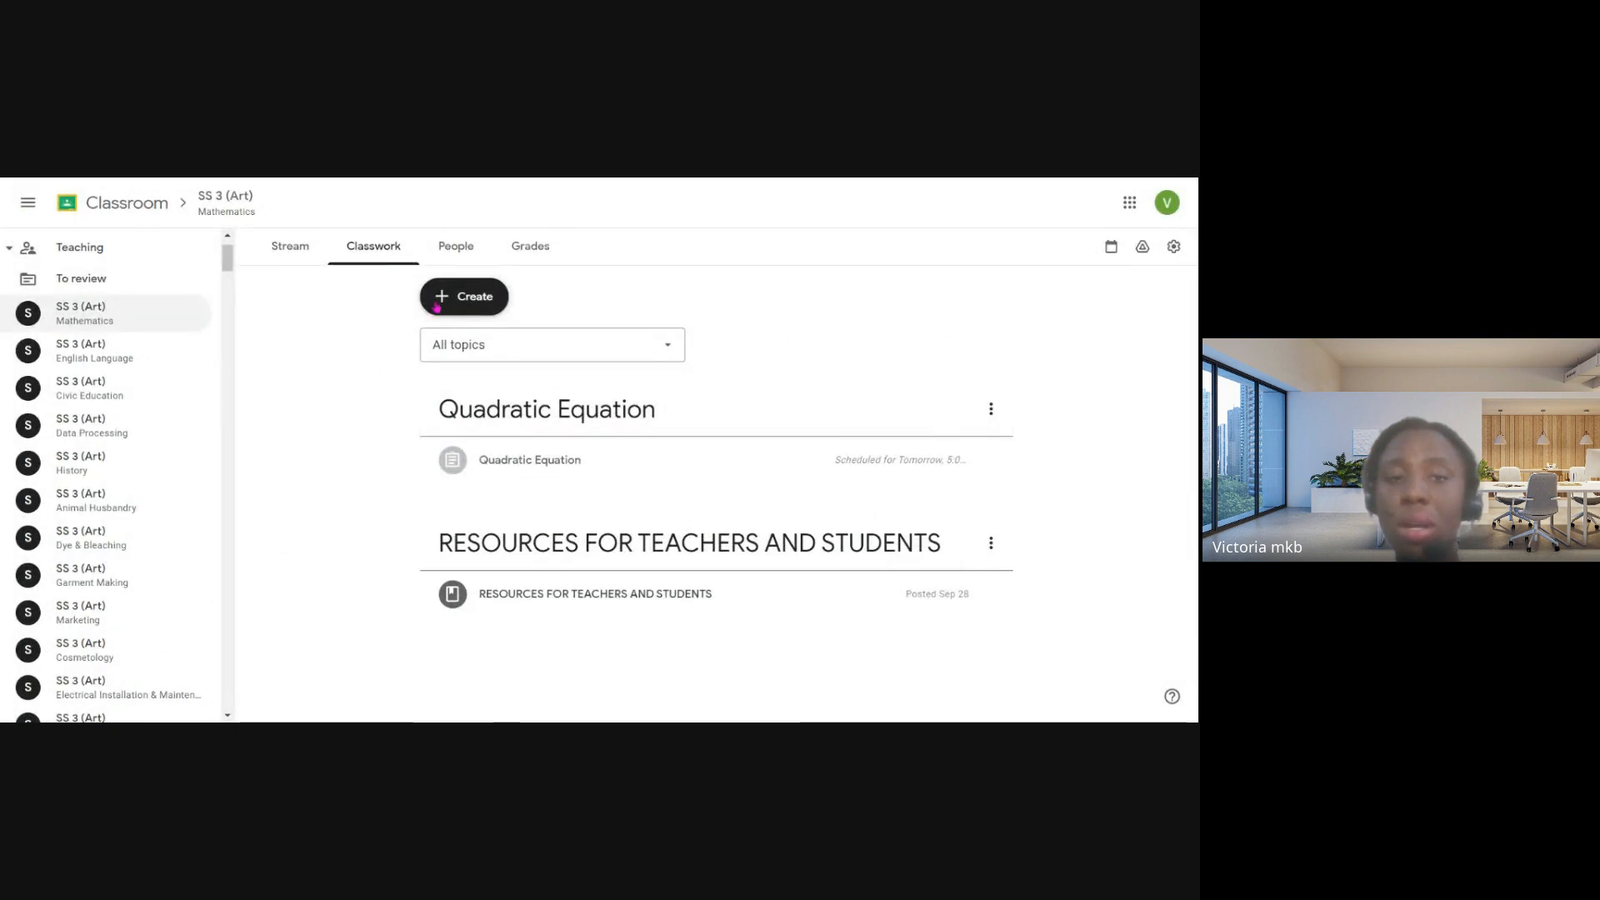
- Start a new question in the Mathematics classwork, try the Short answer type and set the question type to Multiple choice
left_click(437, 300)
left_click(523, 433)
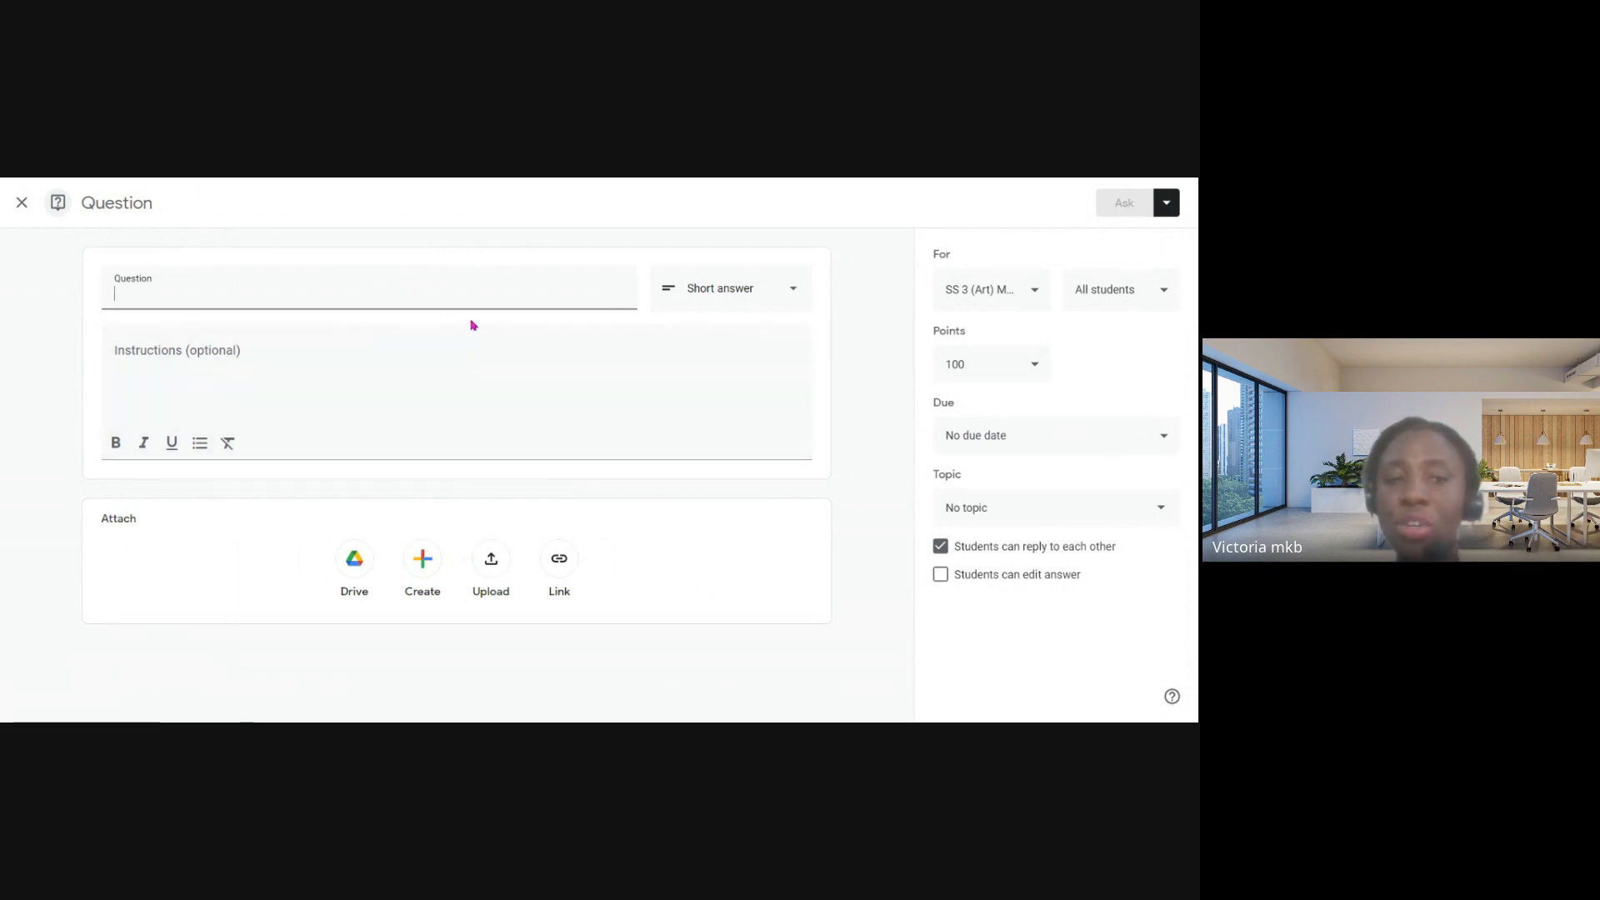
left_click(744, 304)
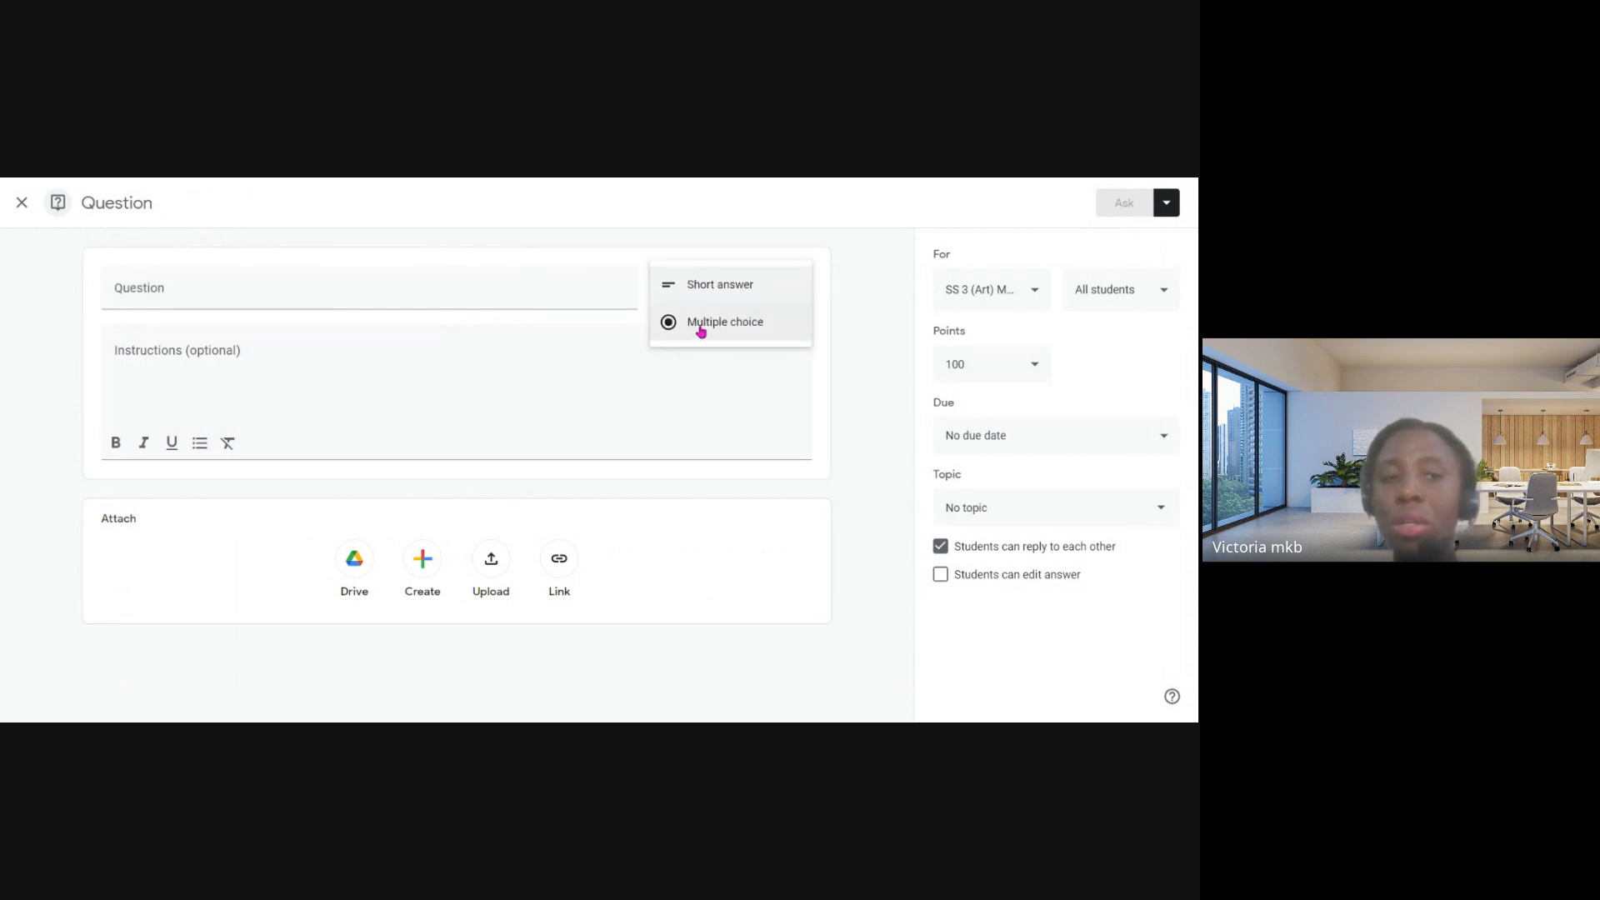
left_click(701, 286)
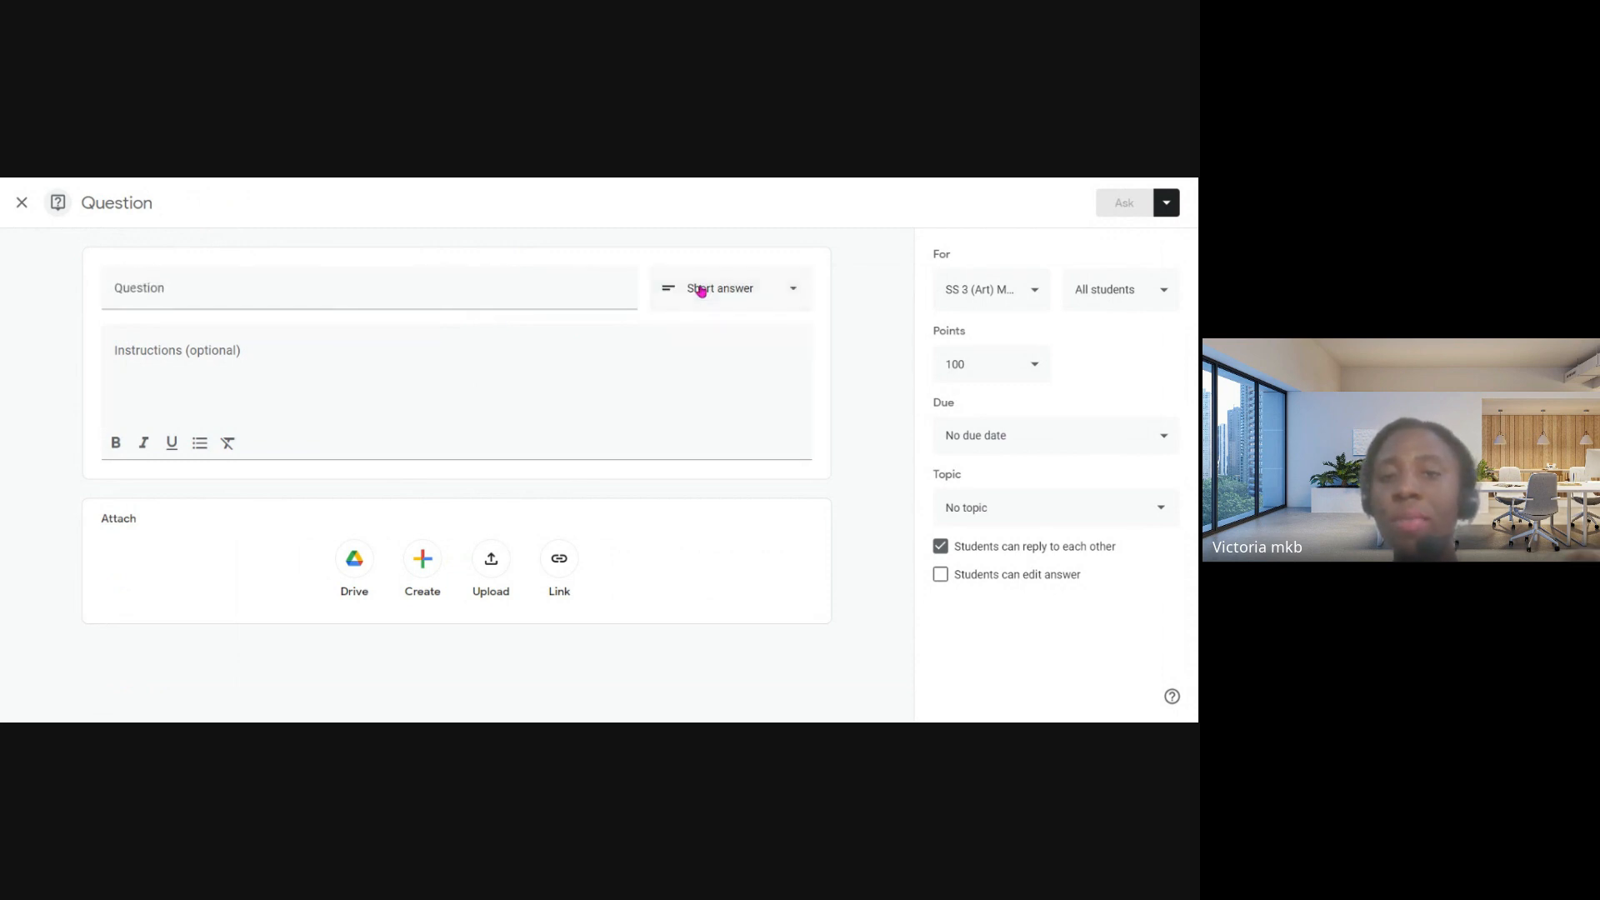
left_click(702, 291)
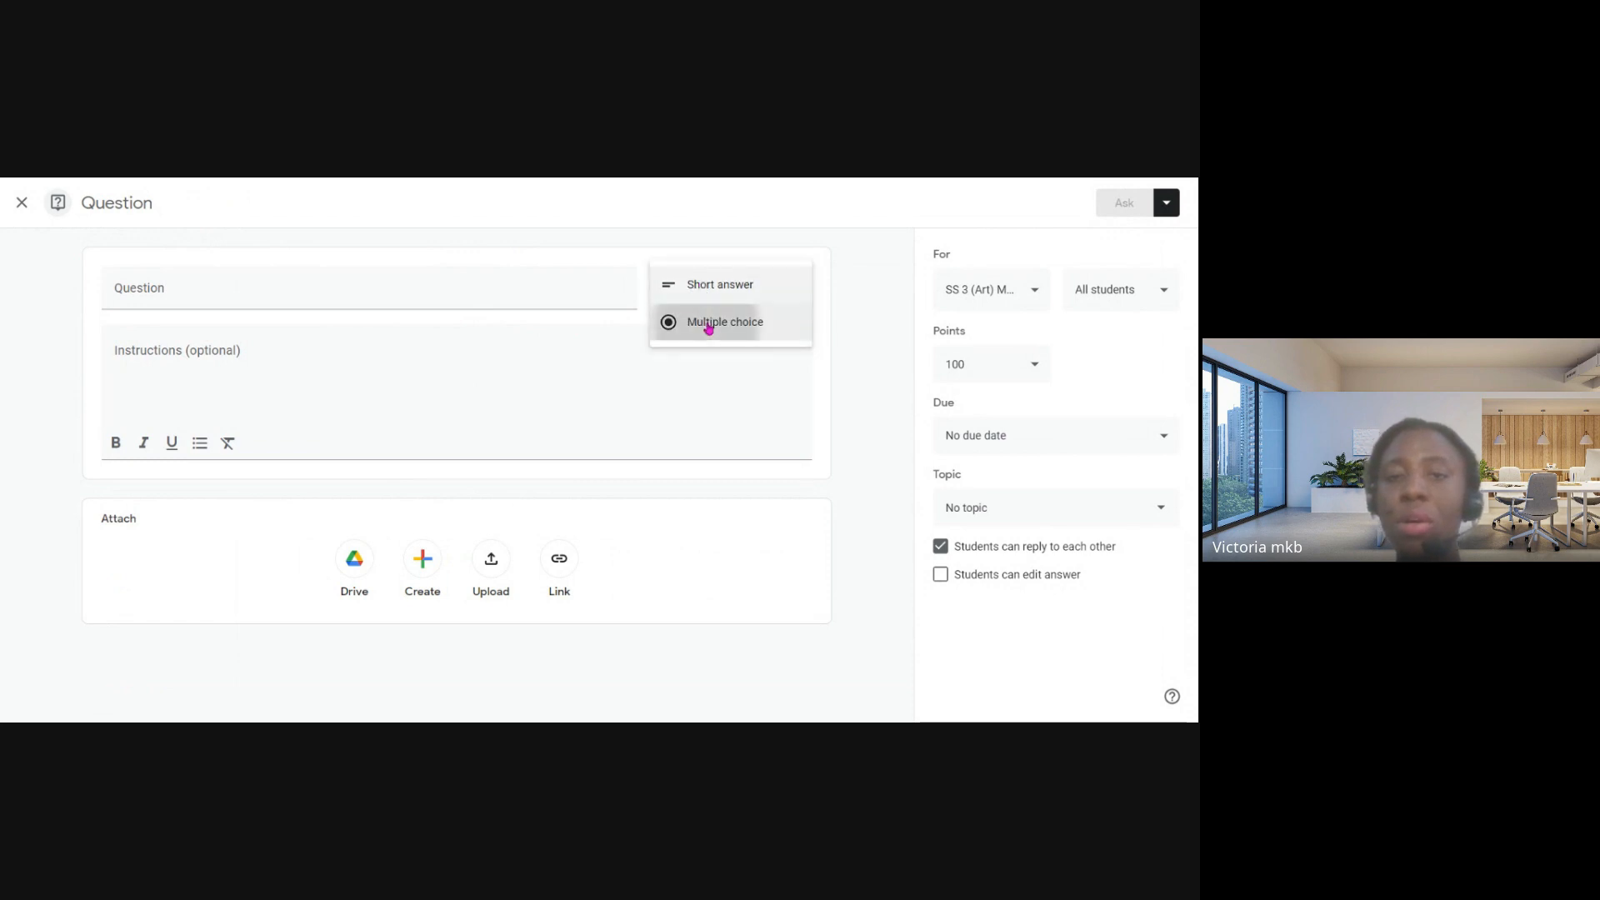
left_click(708, 328)
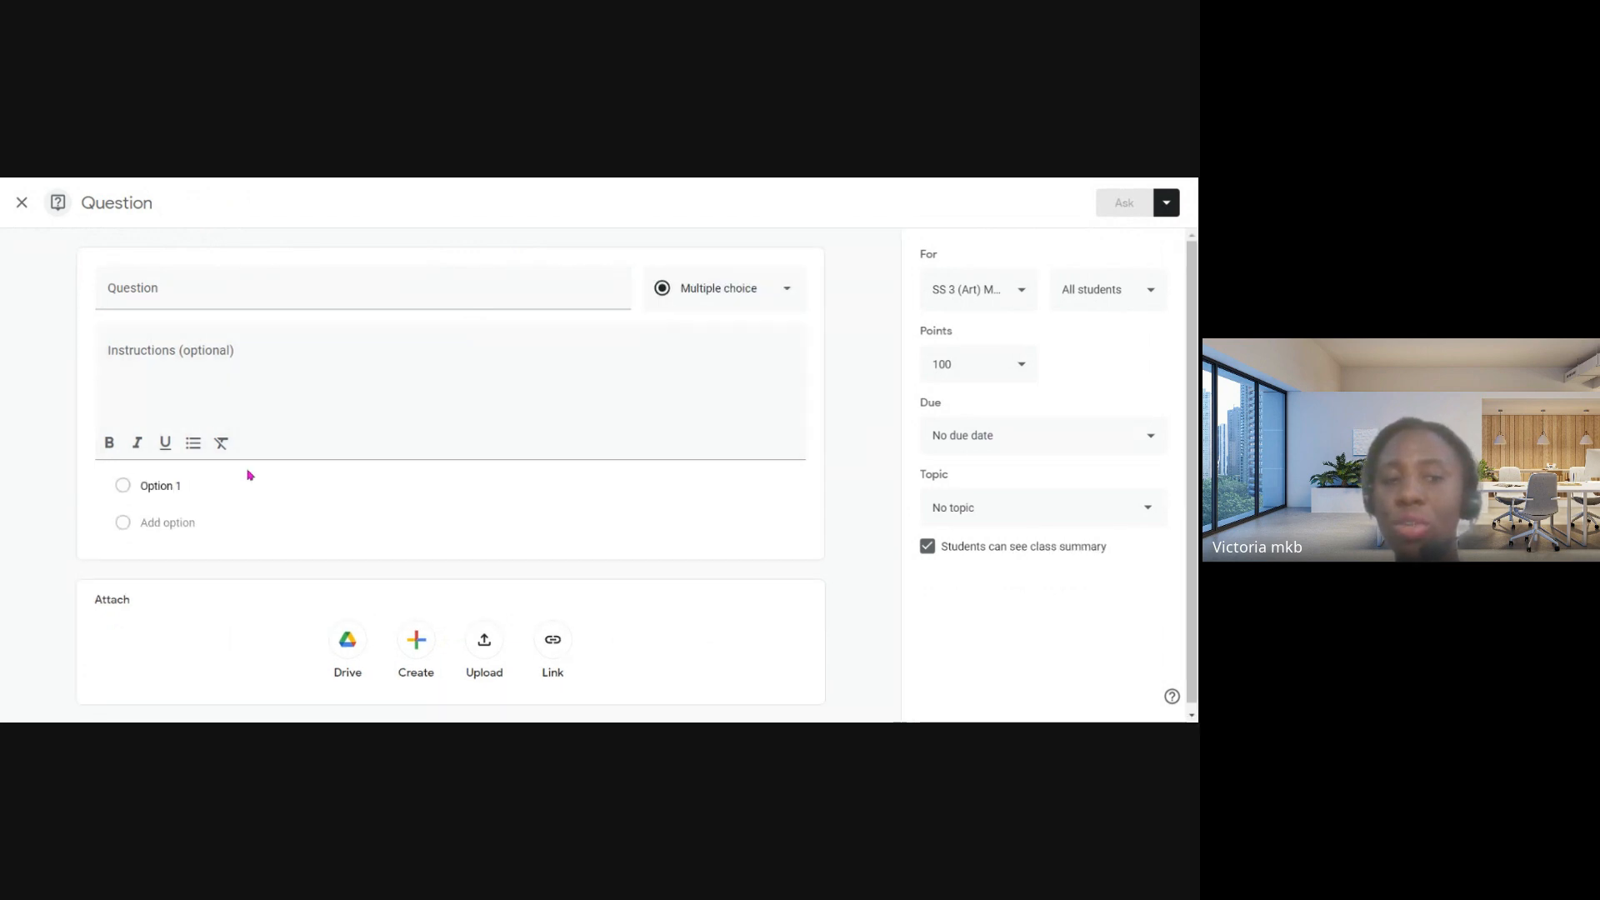
- Add a second answer option to the multiple-choice question, view its points choices, and close the question without asking it
left_click(157, 485)
left_click(186, 522)
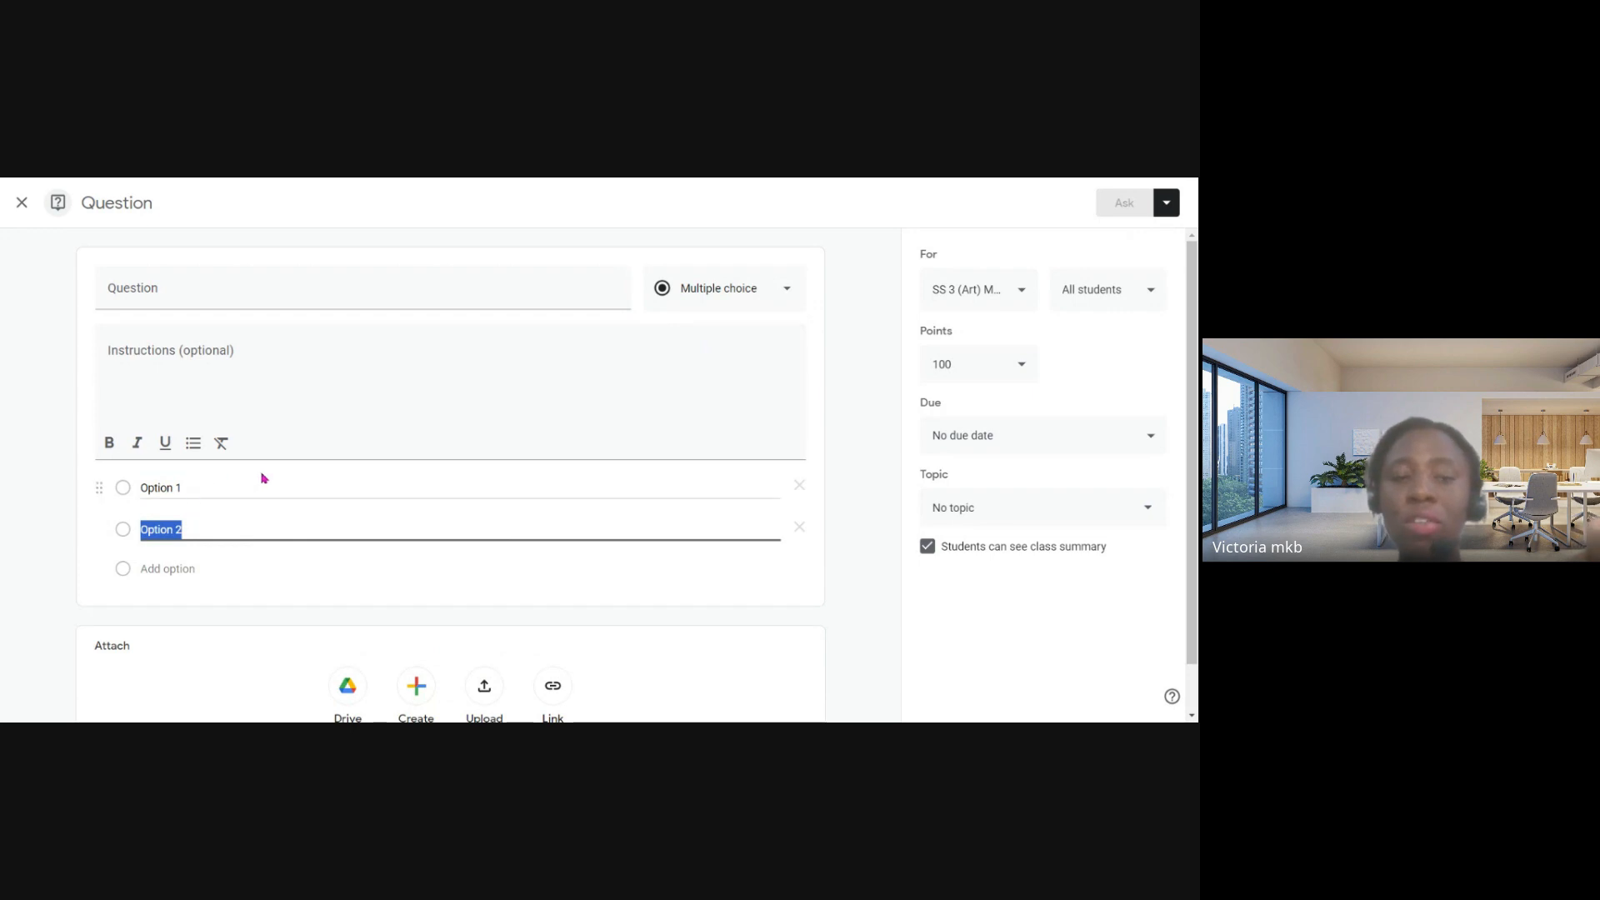
scroll(393, 462, "down", 1)
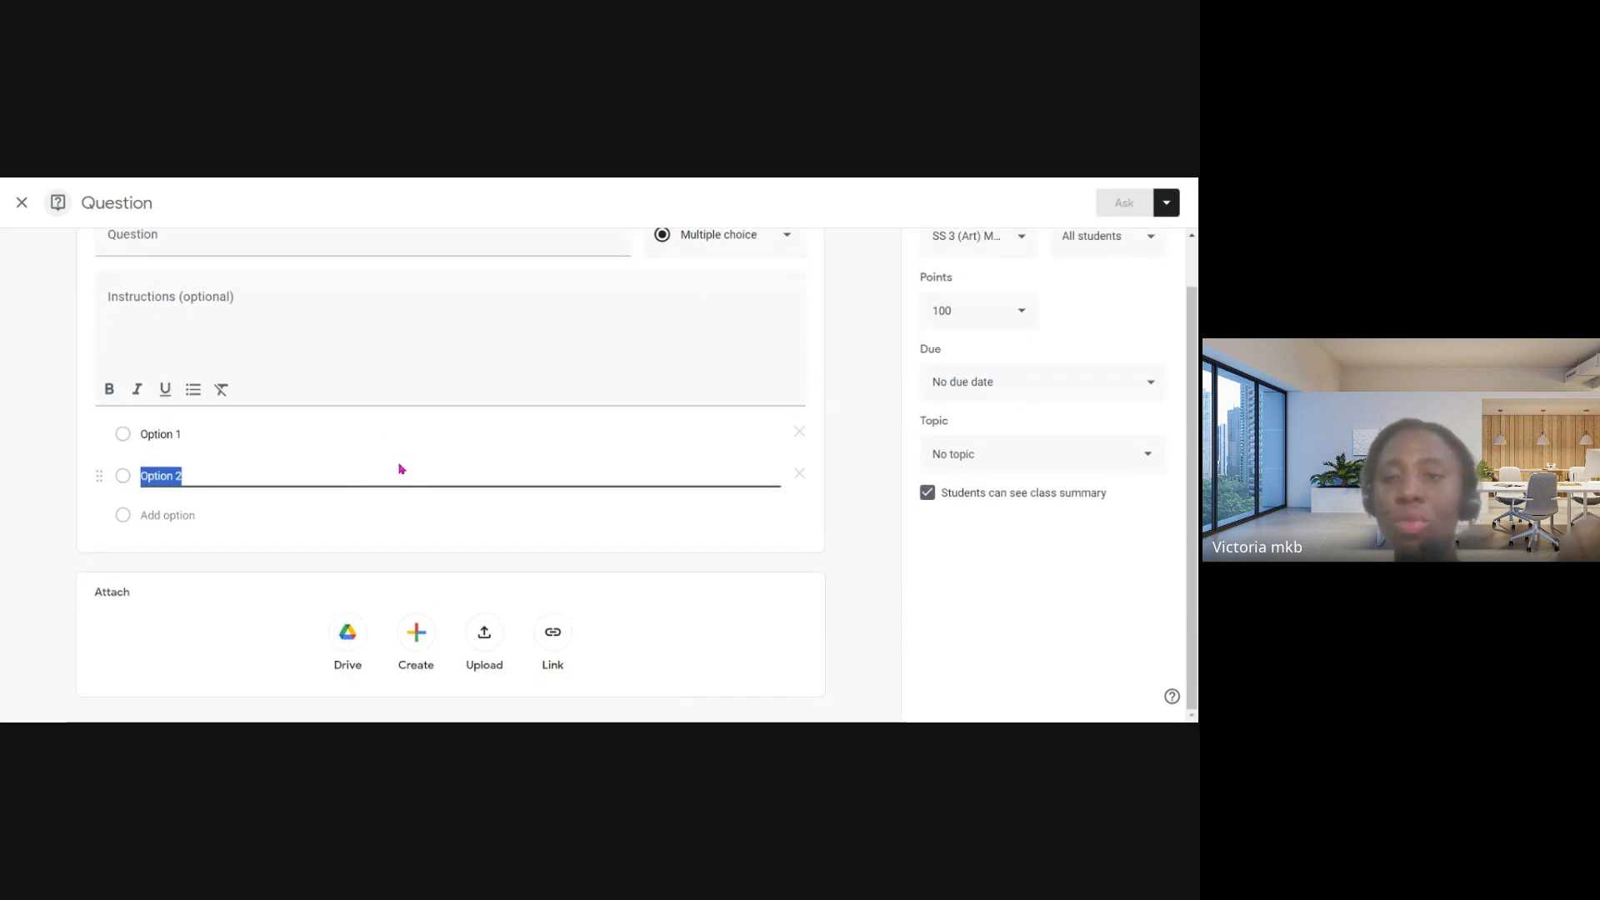
left_click(987, 309)
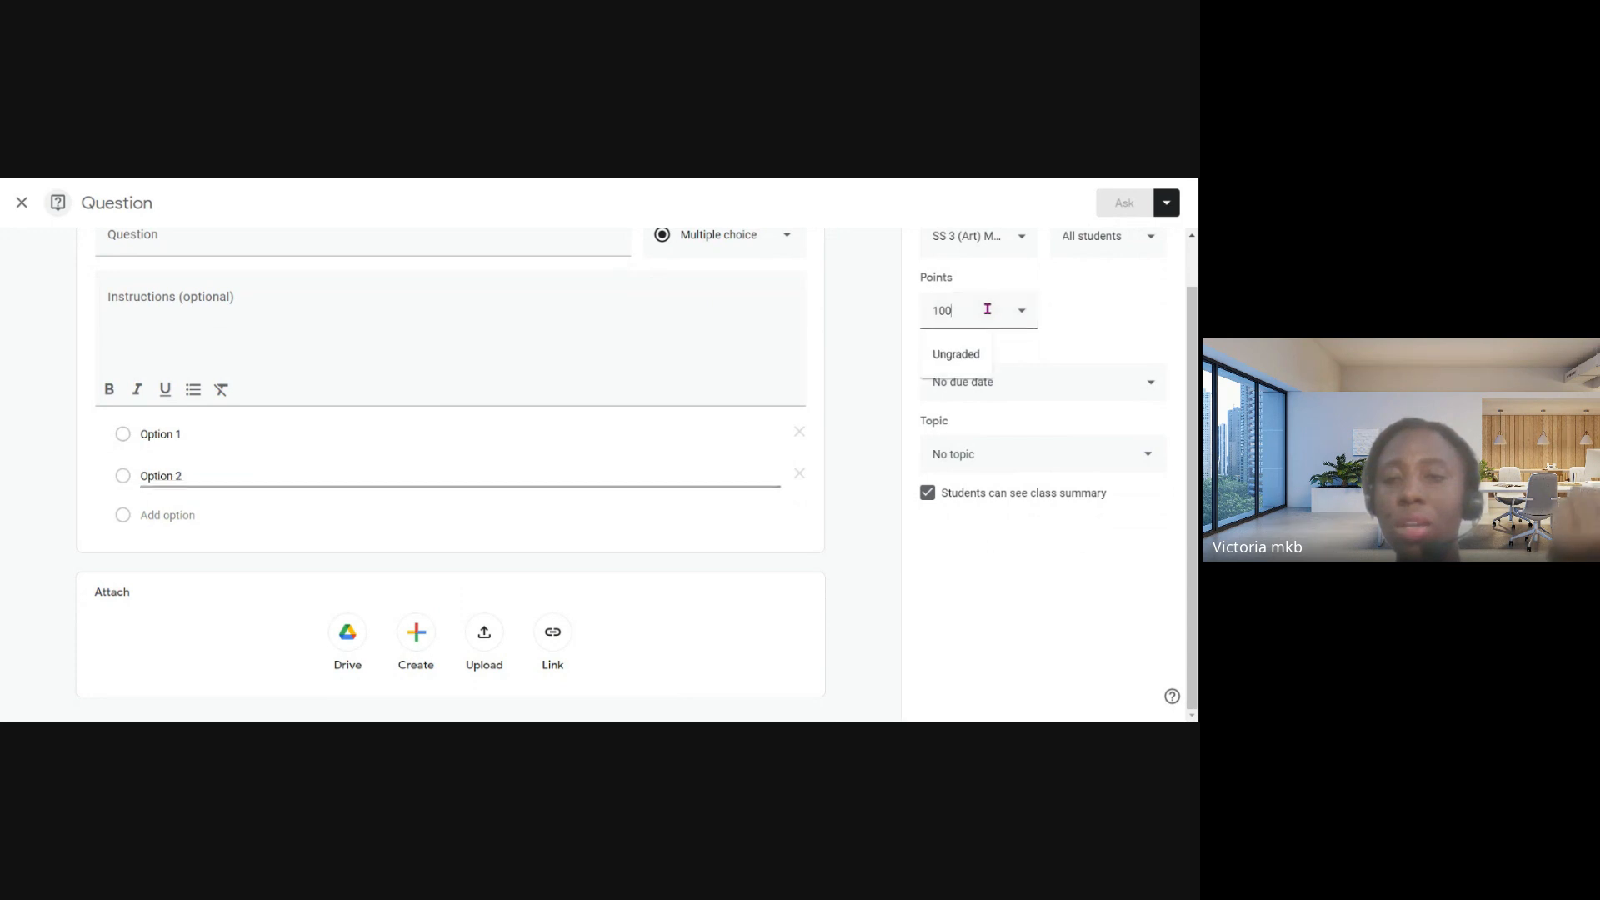
left_click(1100, 336)
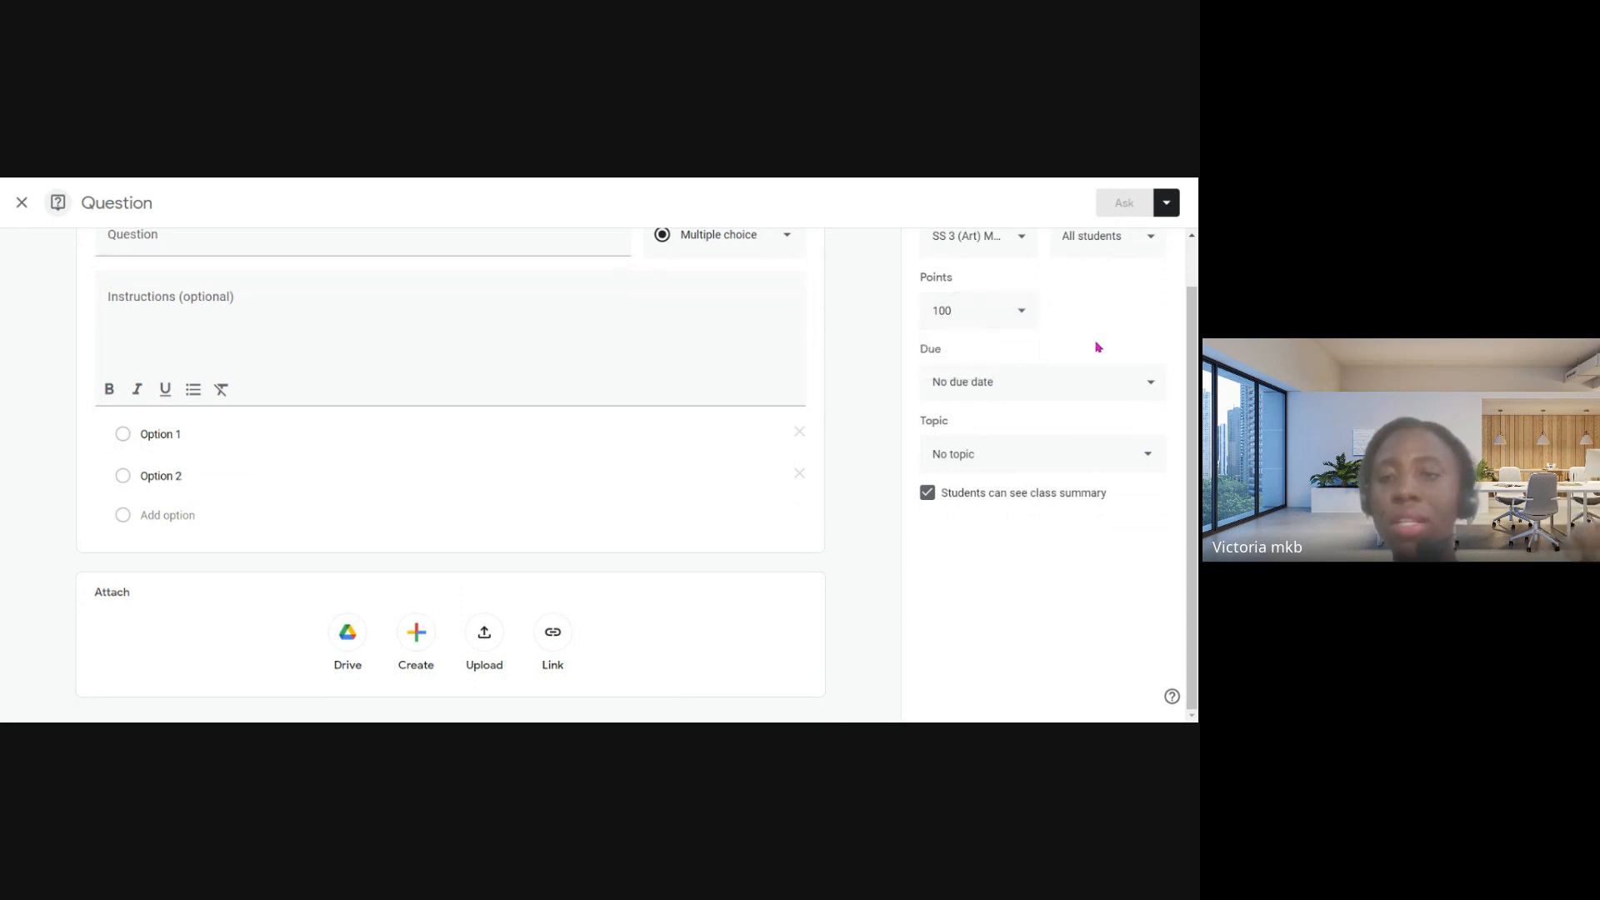
scroll(1031, 333, "up", 1)
left_click(22, 203)
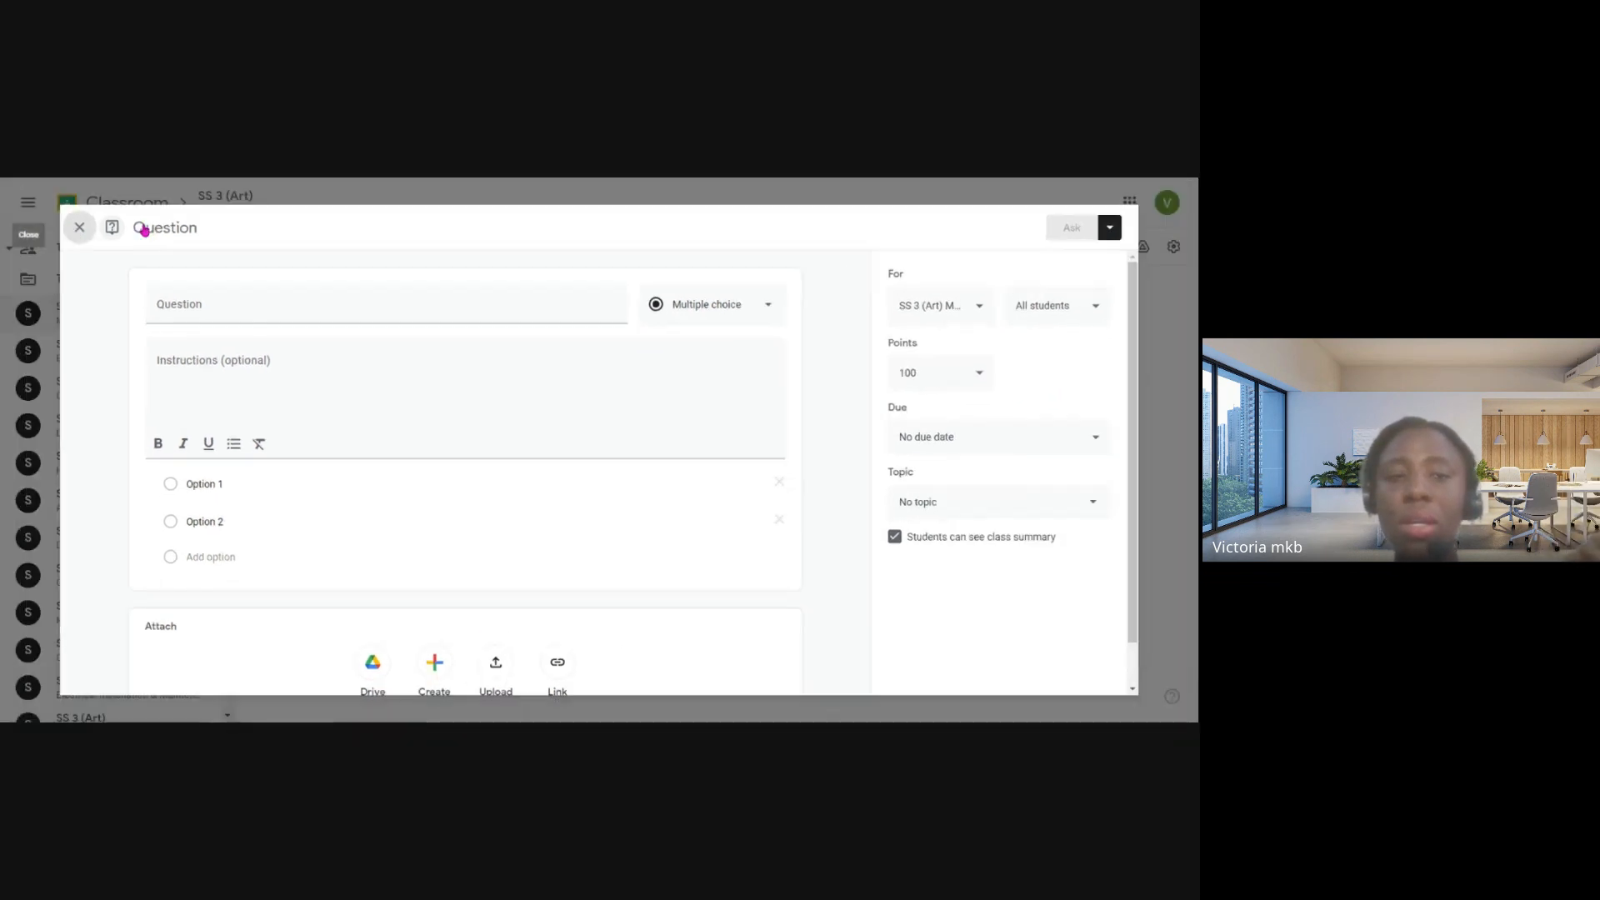
- Open a new Material form in the class's classwork to view its fields, and close it without posting
left_click(465, 354)
left_click(476, 312)
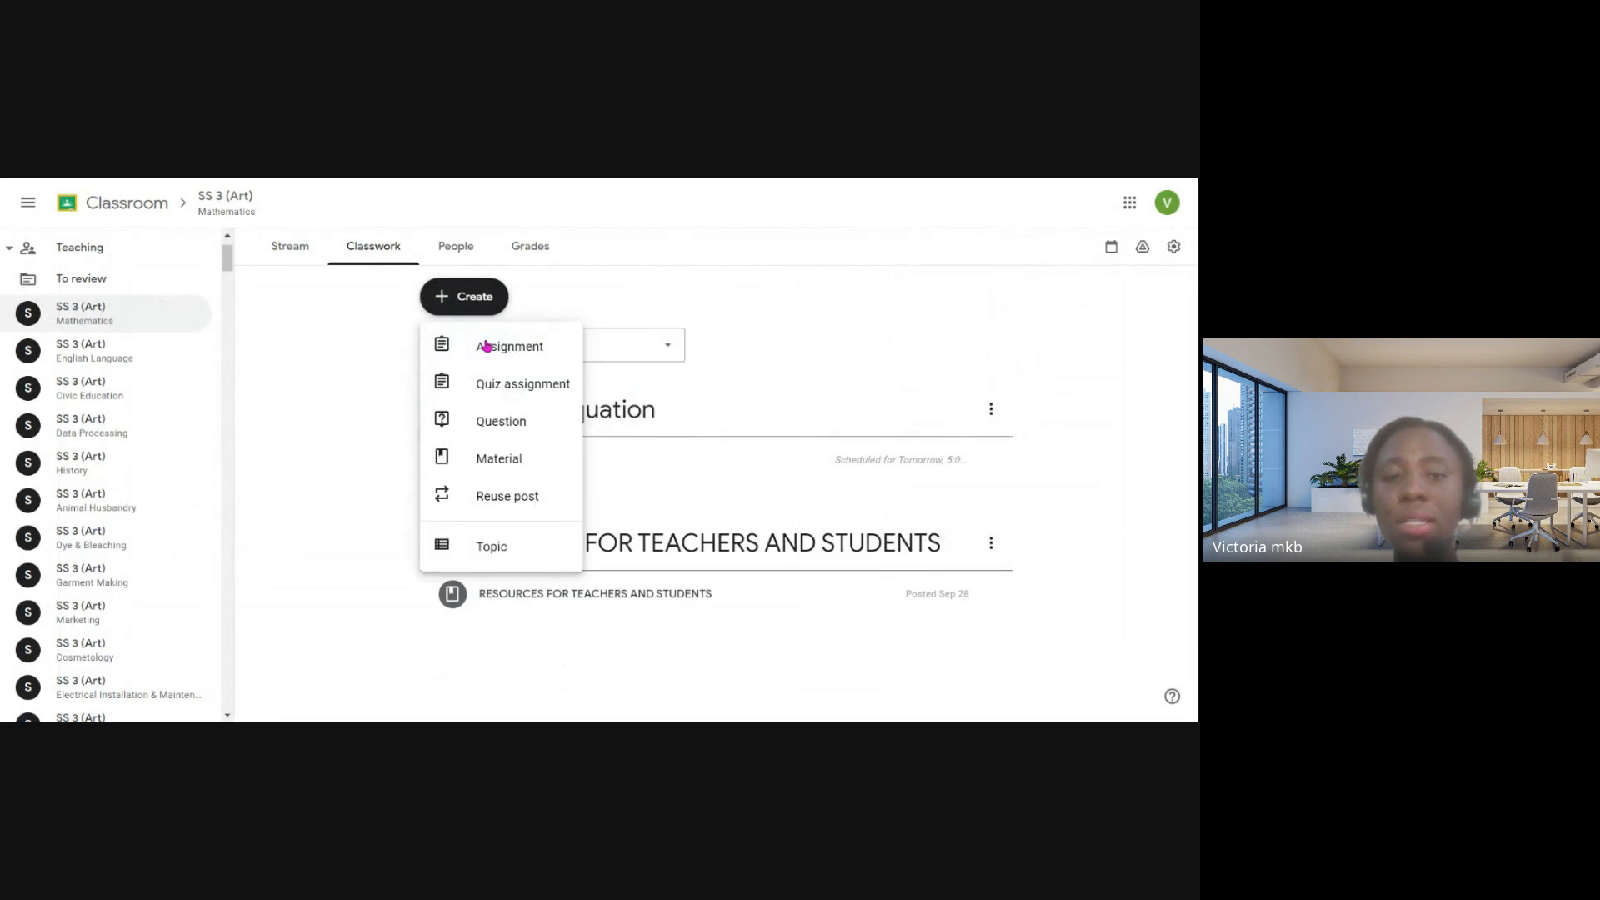
left_click(503, 457)
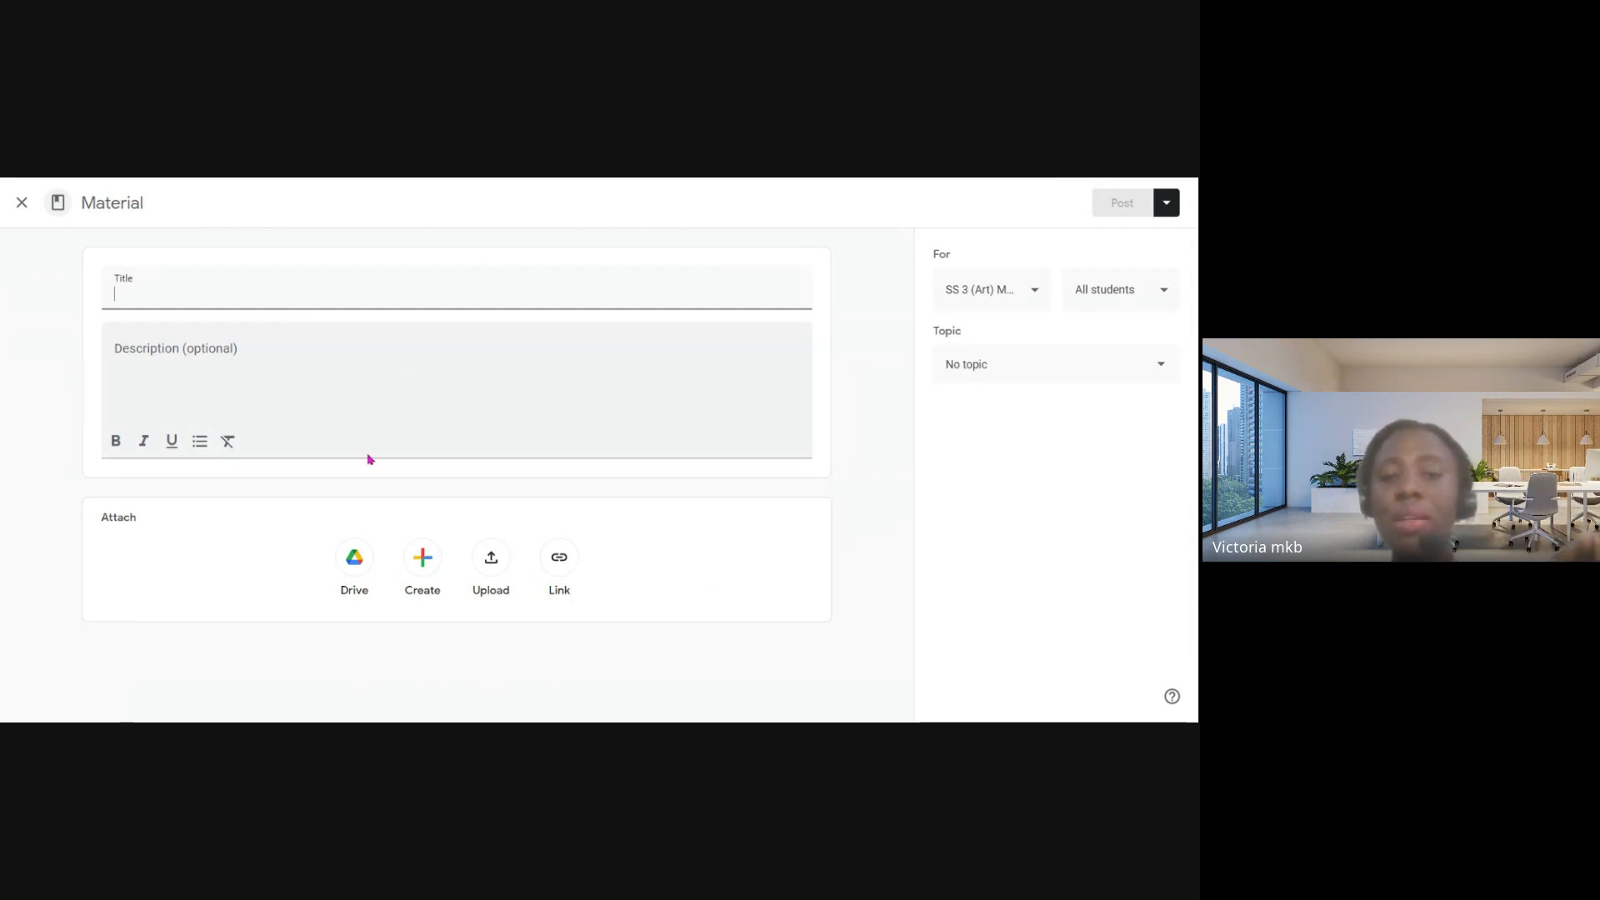
left_click(19, 204)
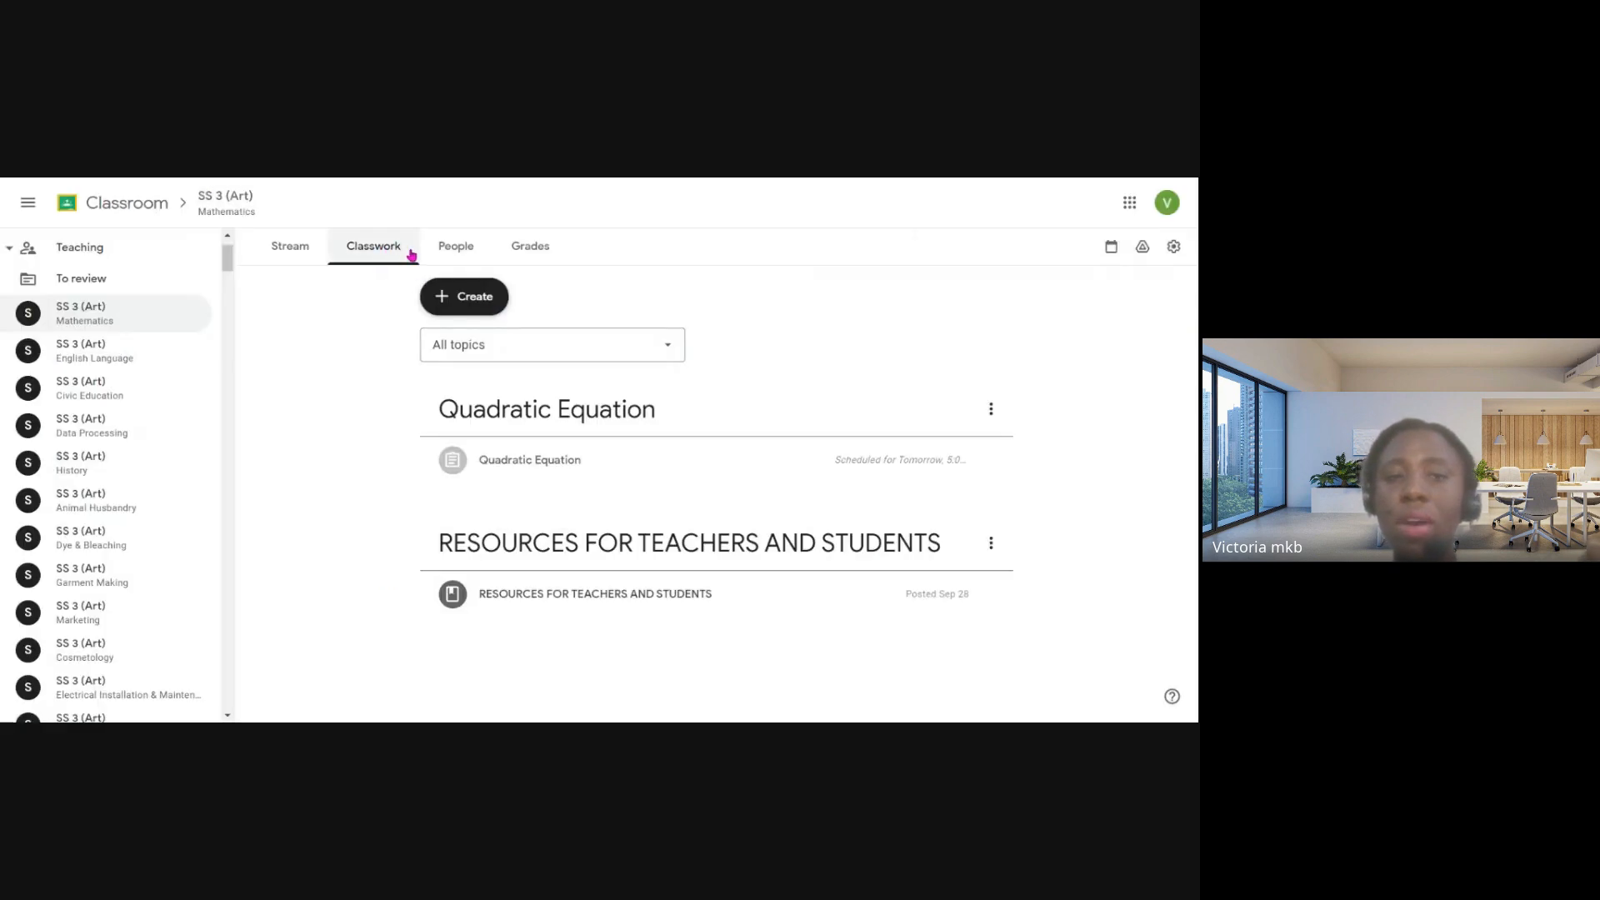
- View the class selection for reusing an existing post, and close it without choosing a class
left_click(462, 298)
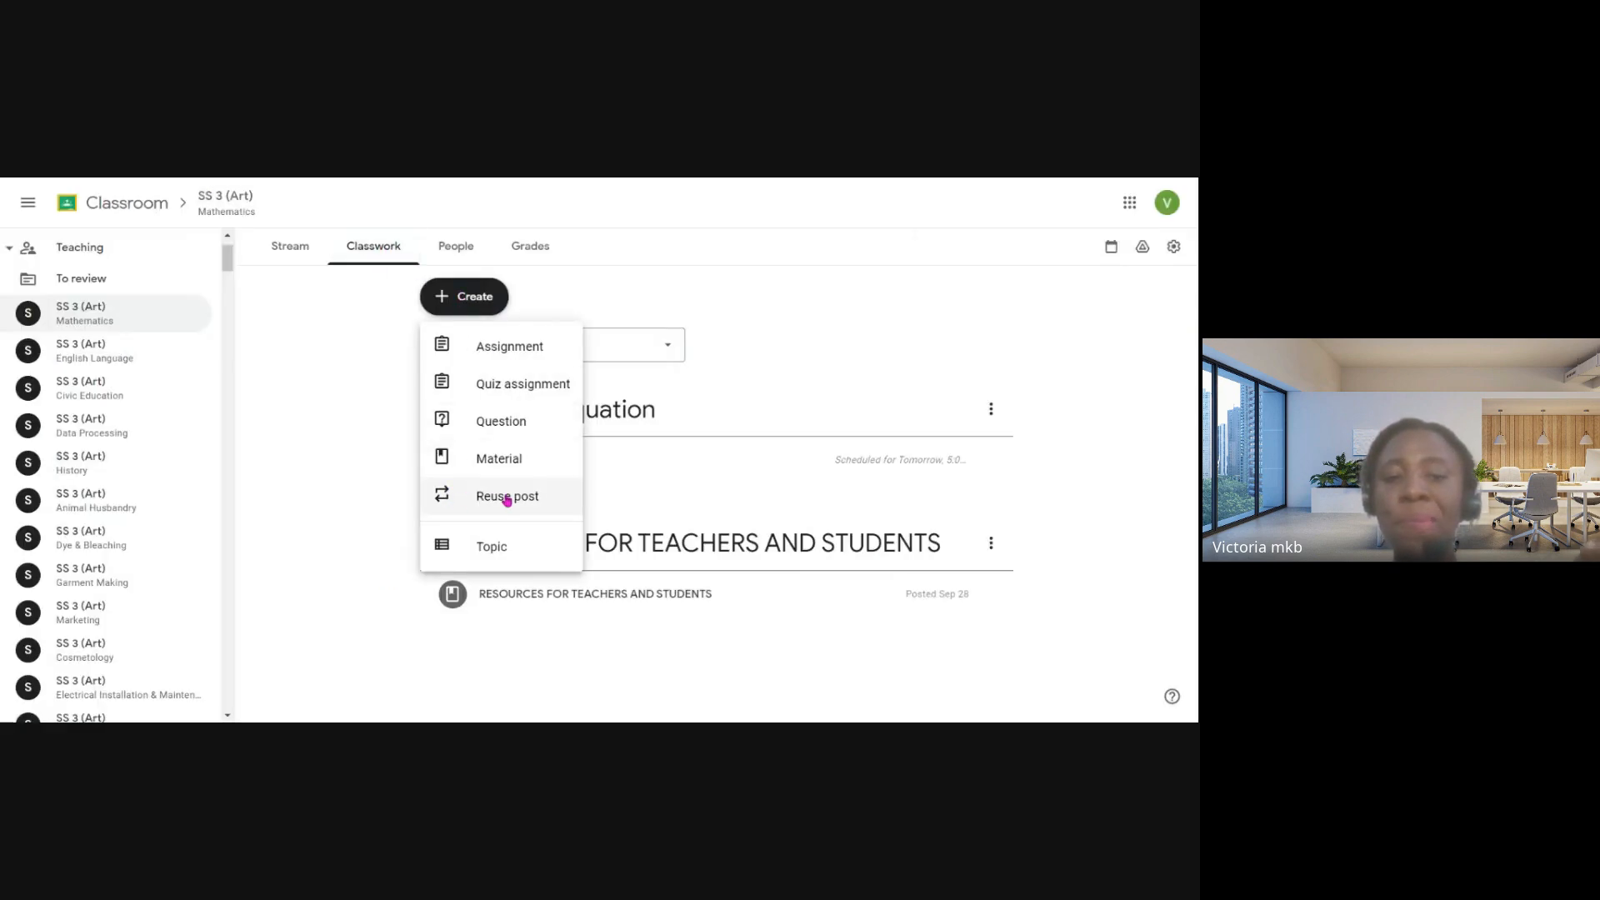
left_click(548, 500)
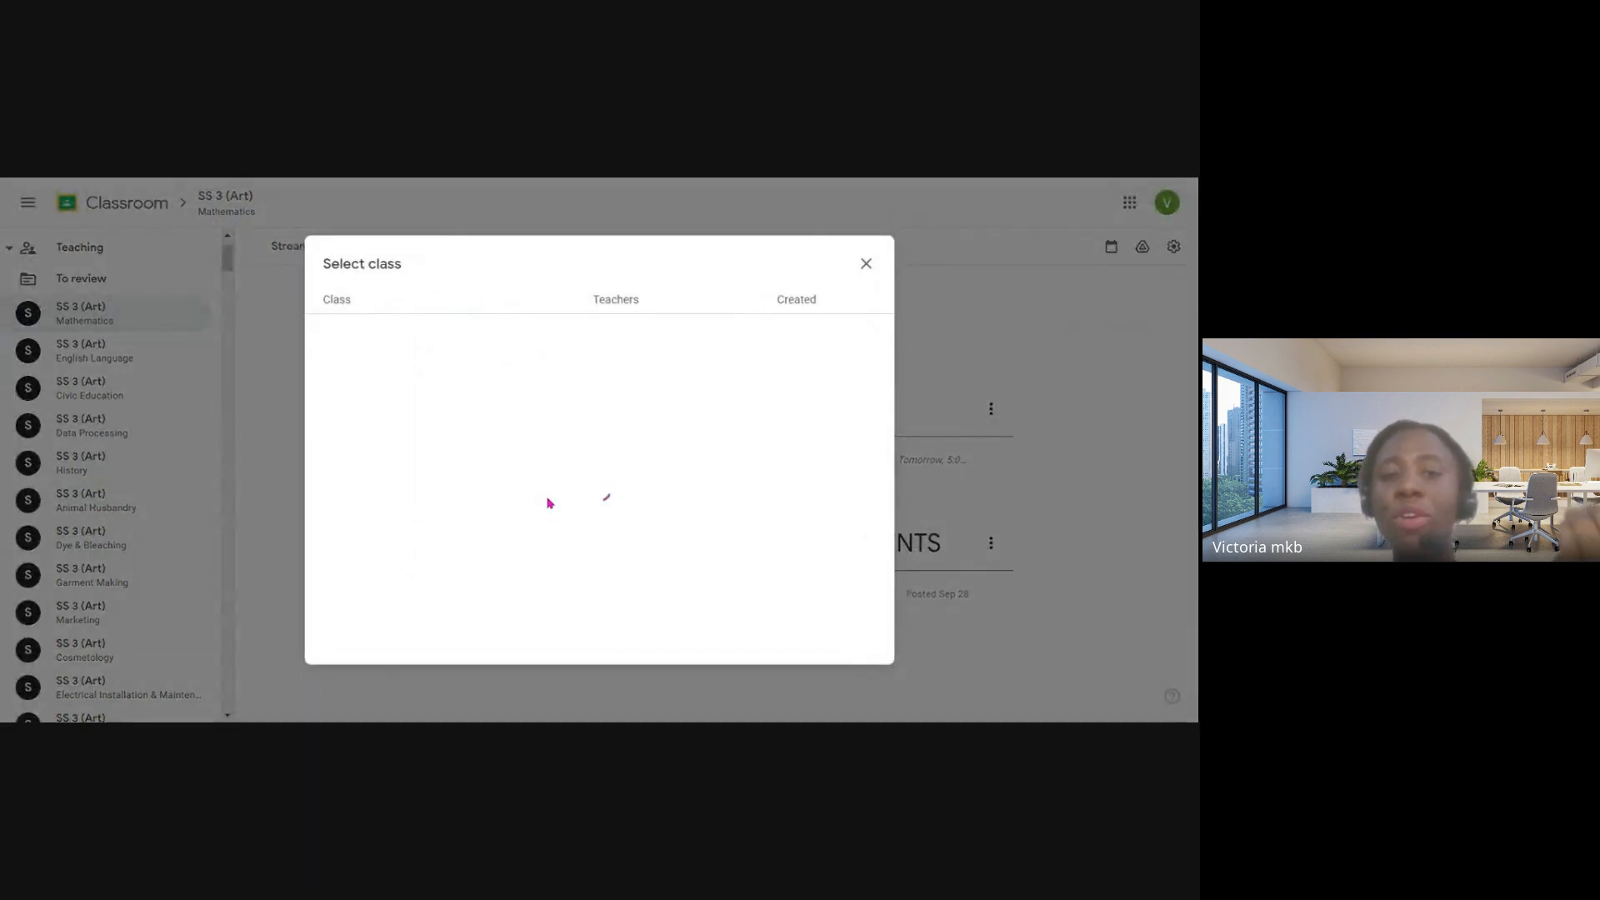
left_click(865, 263)
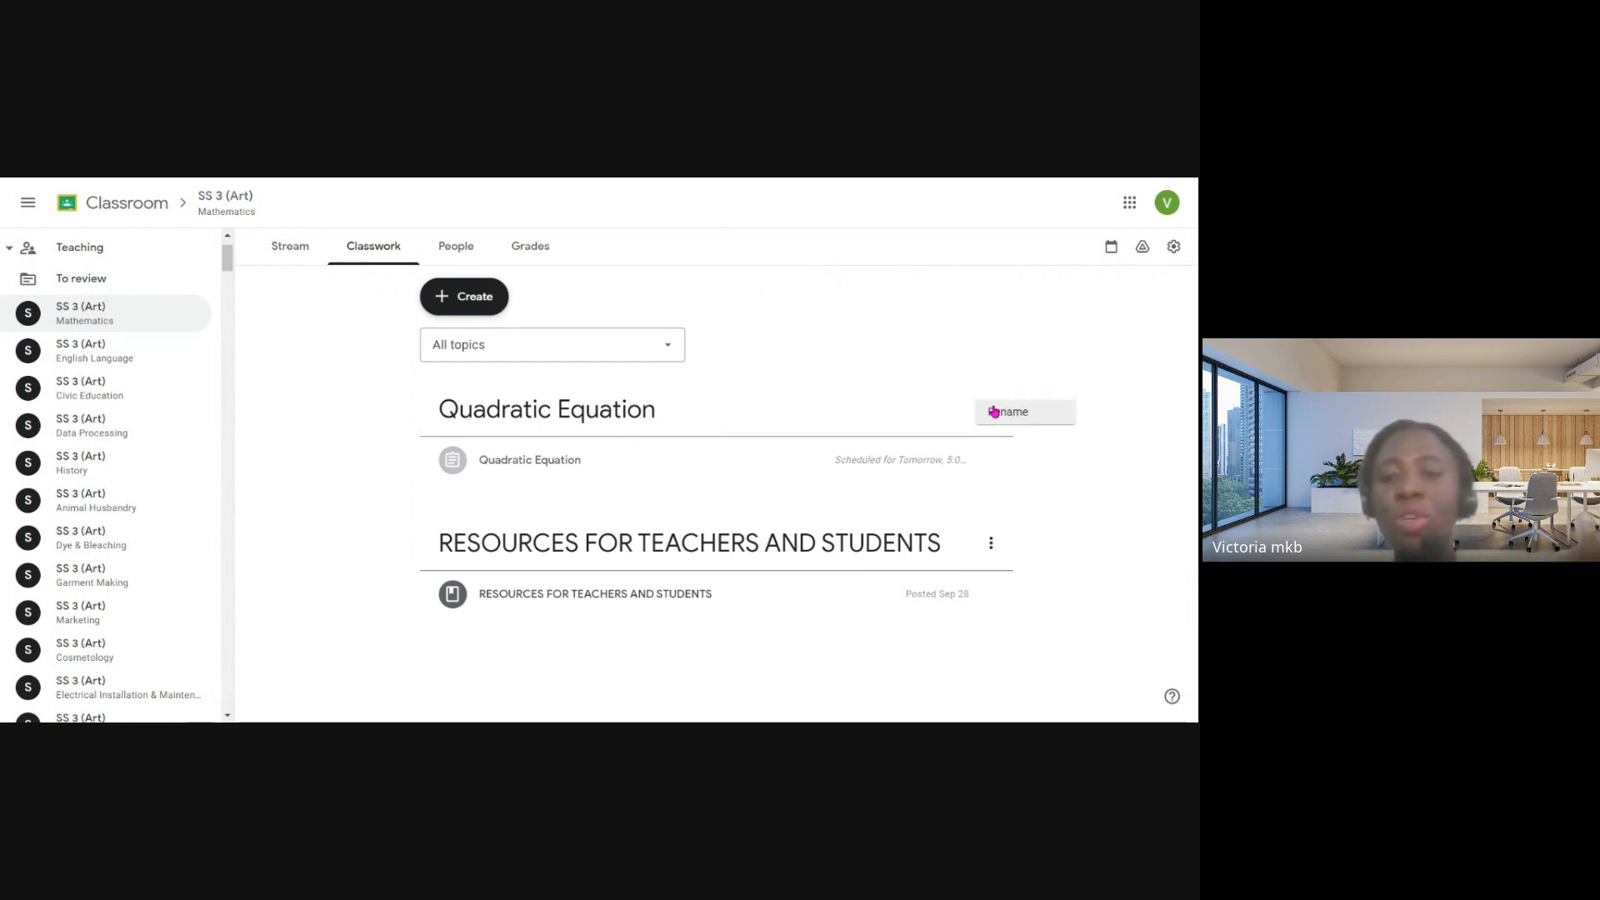
- Check the options of the Quadratic Equation topic and open the topic to view its scheduled assignment
left_click(992, 408)
left_click(793, 411)
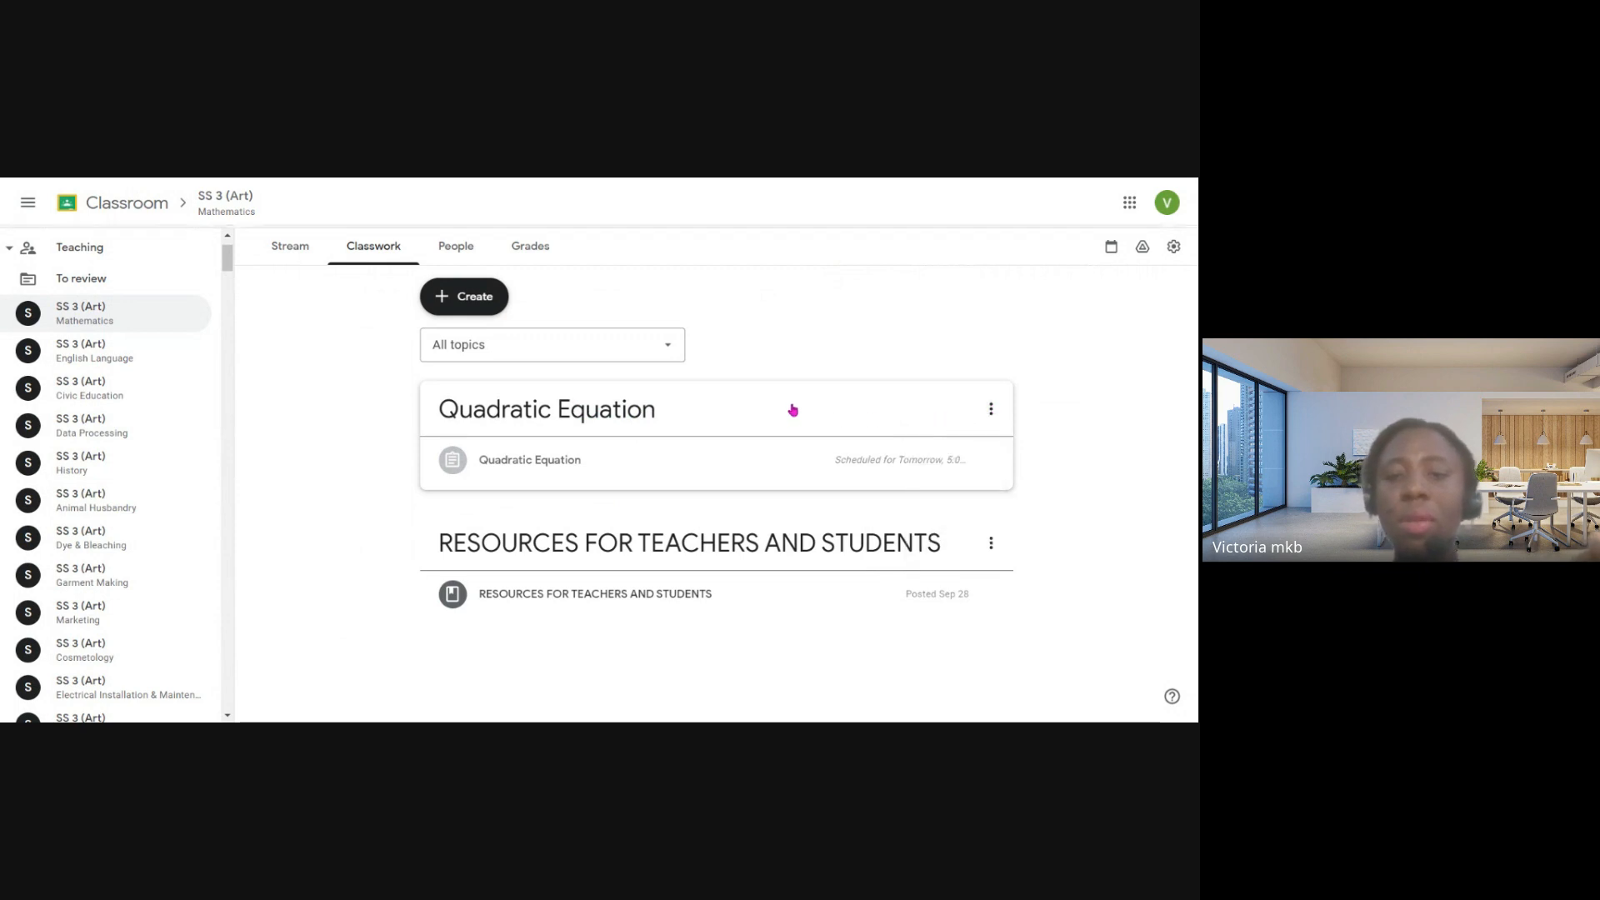
left_click(817, 404)
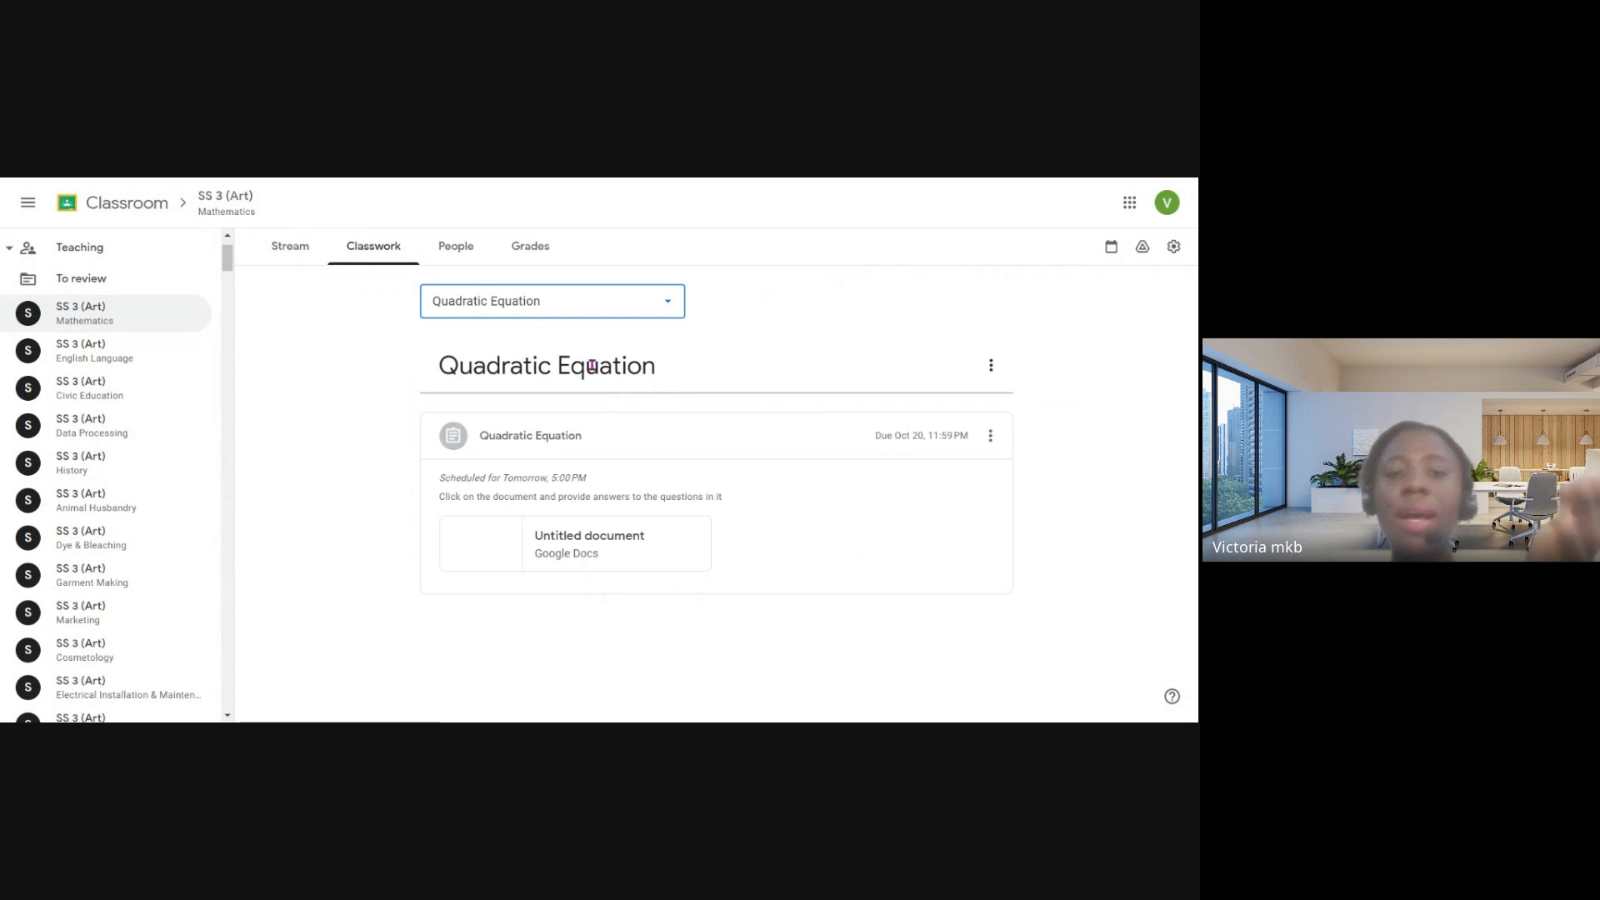
- View the class's Stream and its list of teachers and students, and return to the full classwork list
left_click(292, 248)
left_click(458, 250)
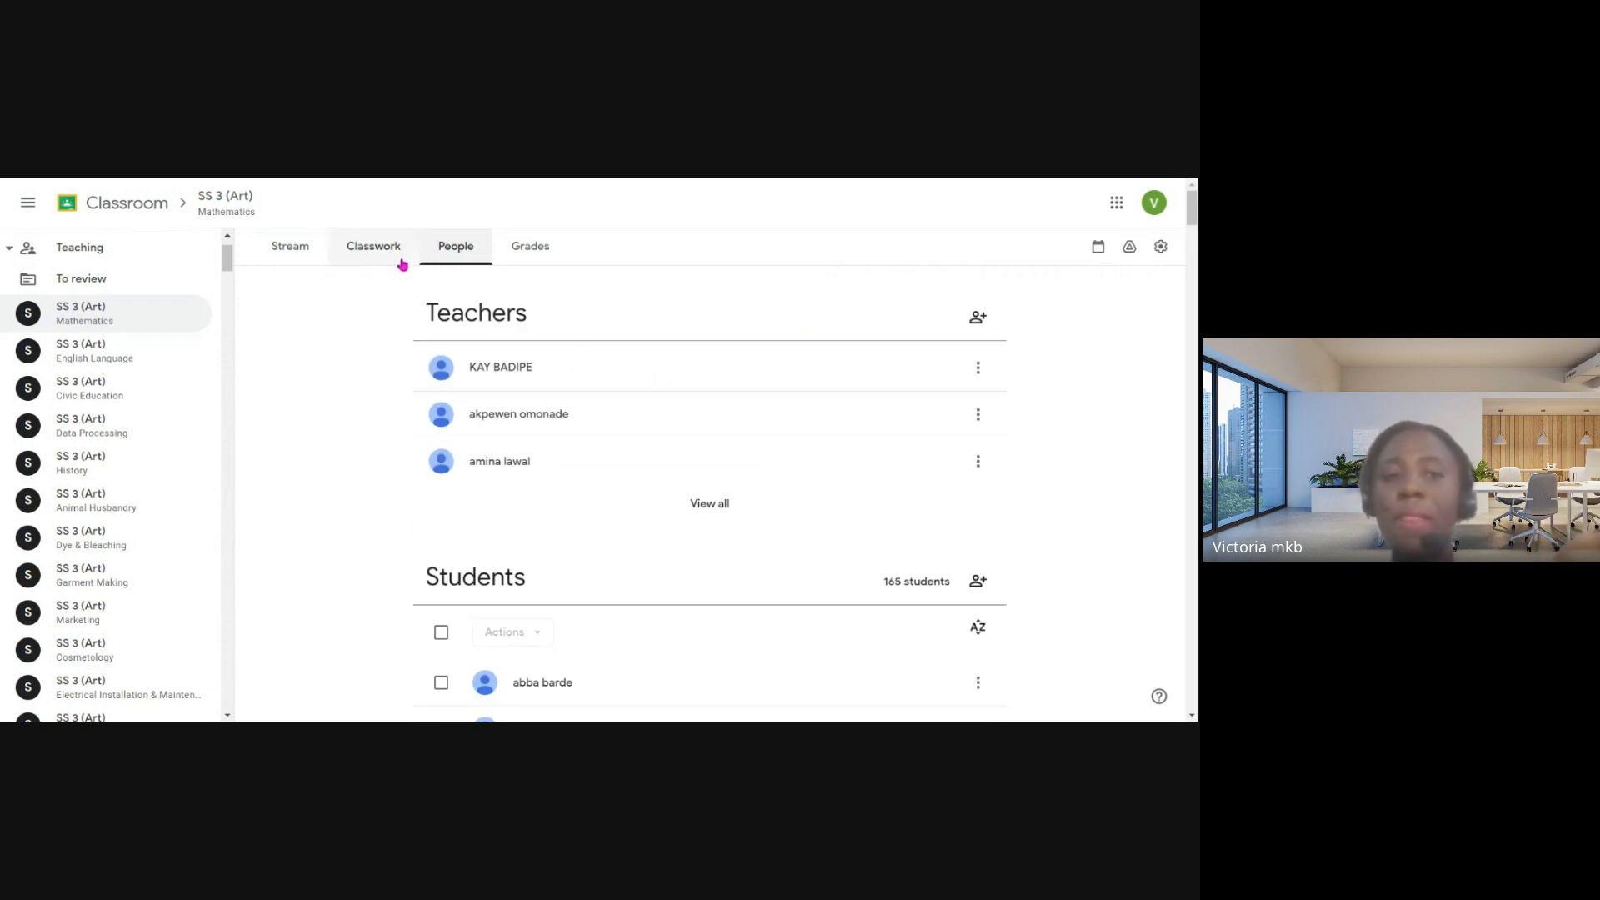
left_click(373, 250)
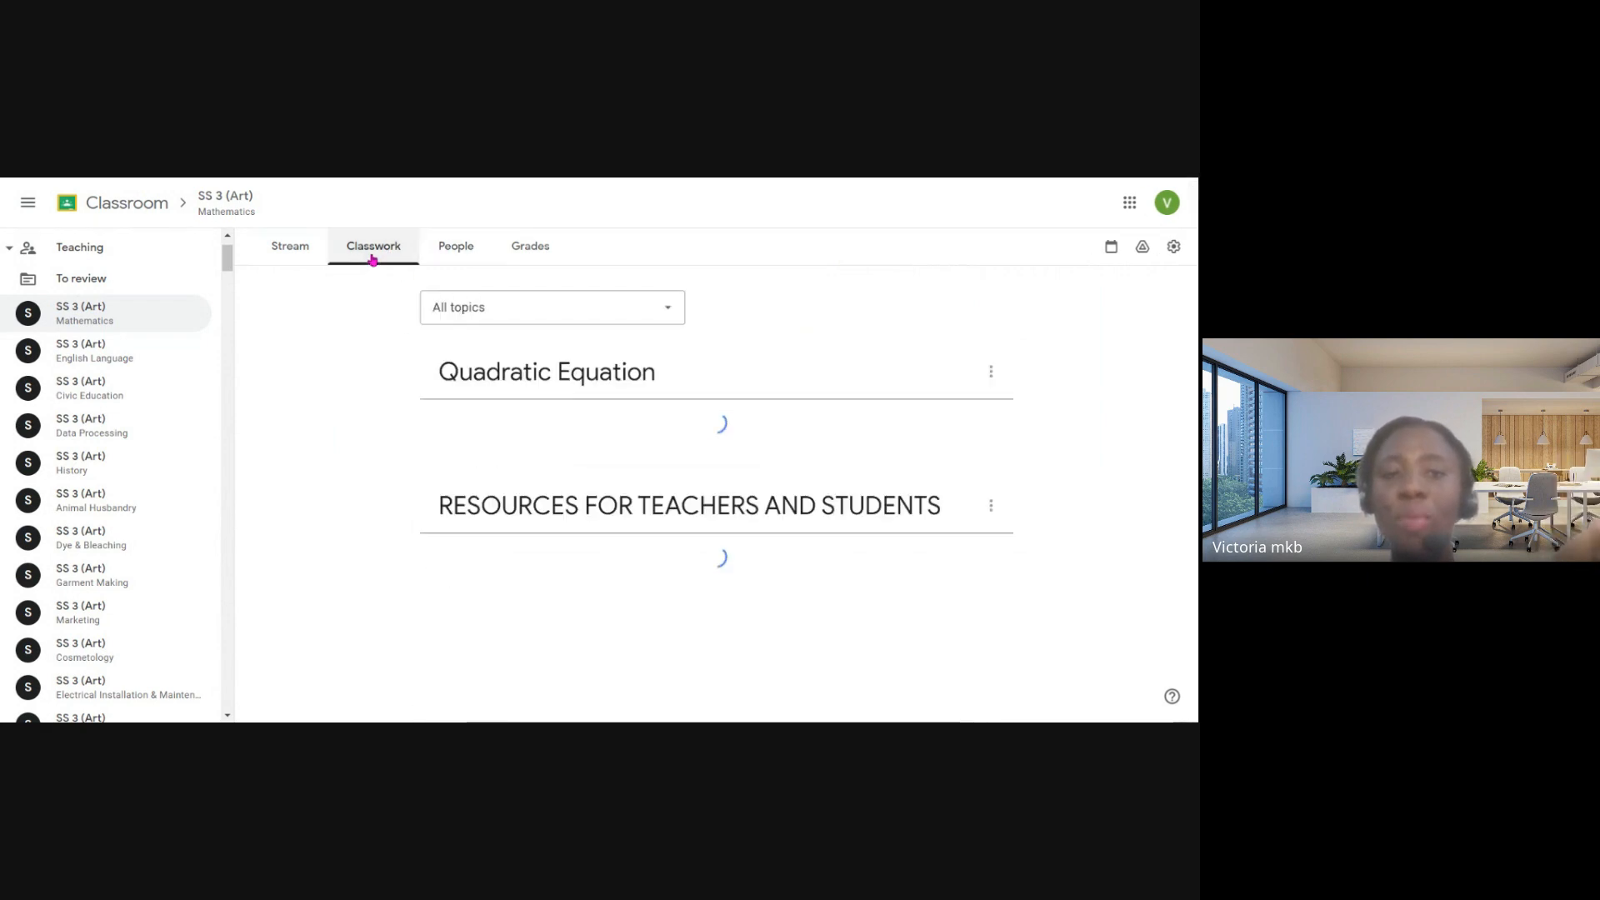
- View the dialog for adding a classwork topic, and cancel it without creating one
left_click(473, 294)
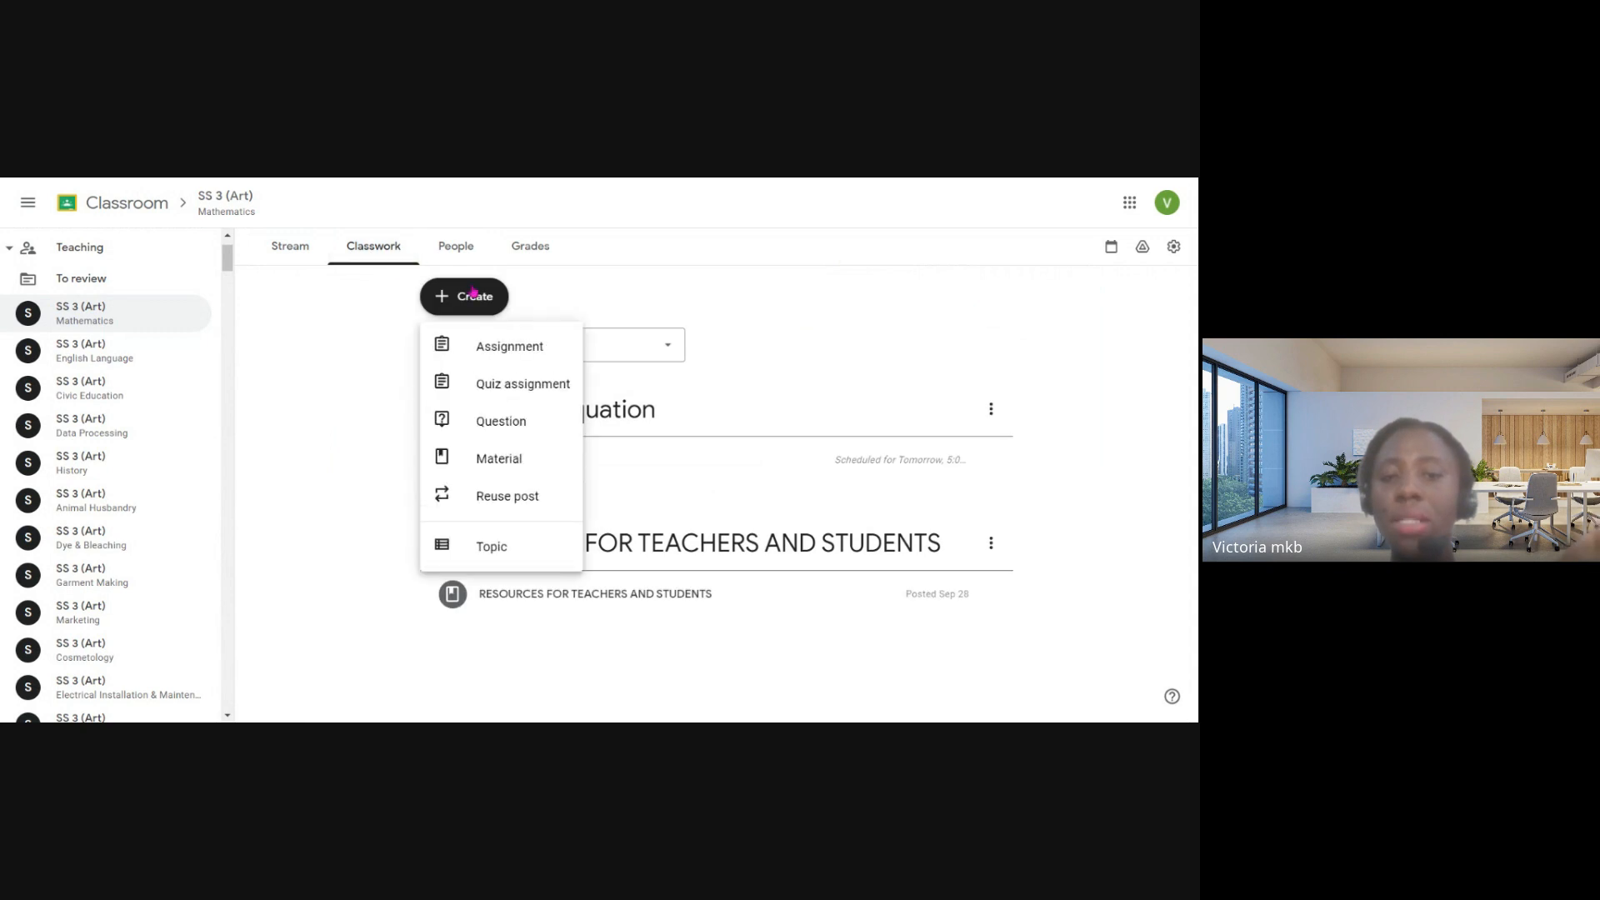
left_click(491, 558)
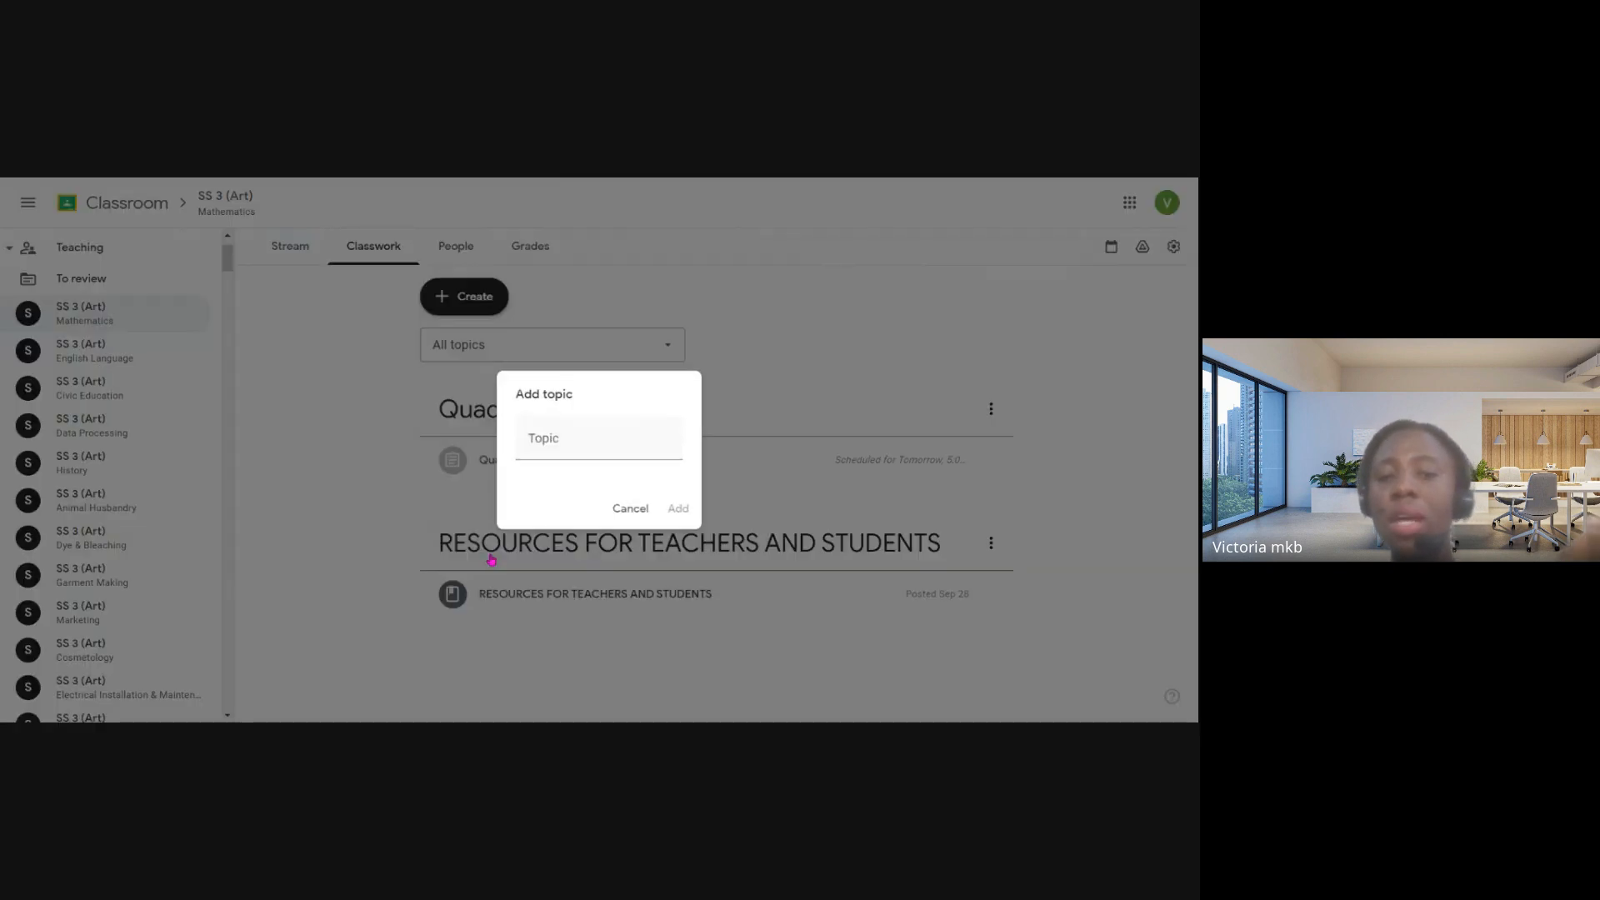
left_click(633, 510)
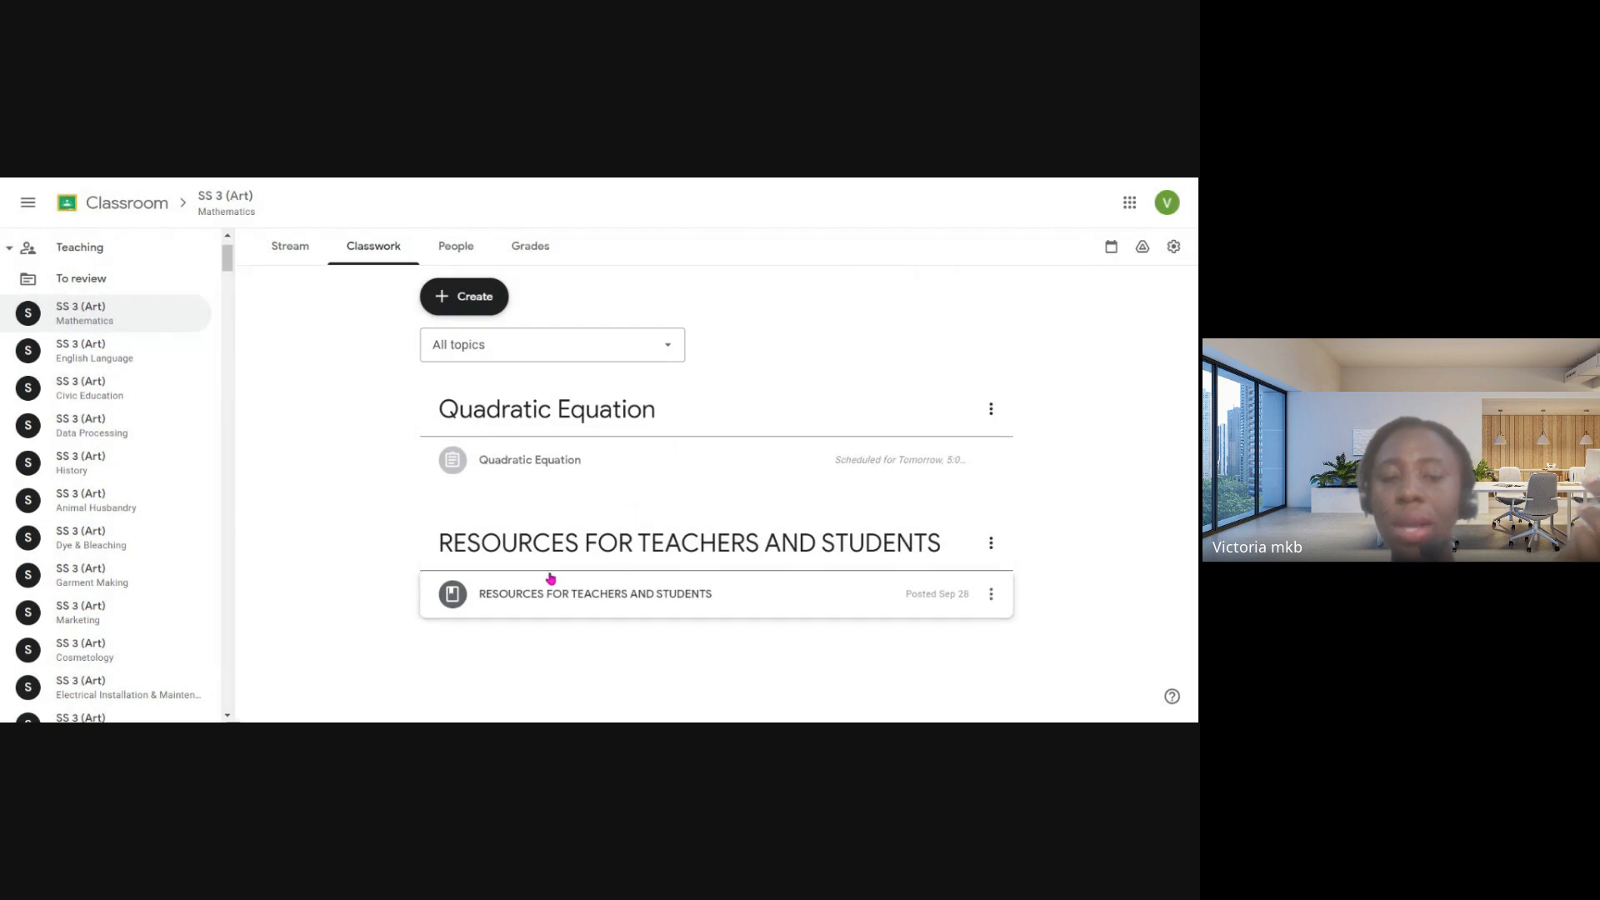
- Move the RESOURCES FOR TEACHERS AND STUDENTS topic above Quadratic Equation, and restore Quadratic Equation to first place
left_click_drag(578, 564, 586, 459)
left_click_drag(575, 543, 593, 460)
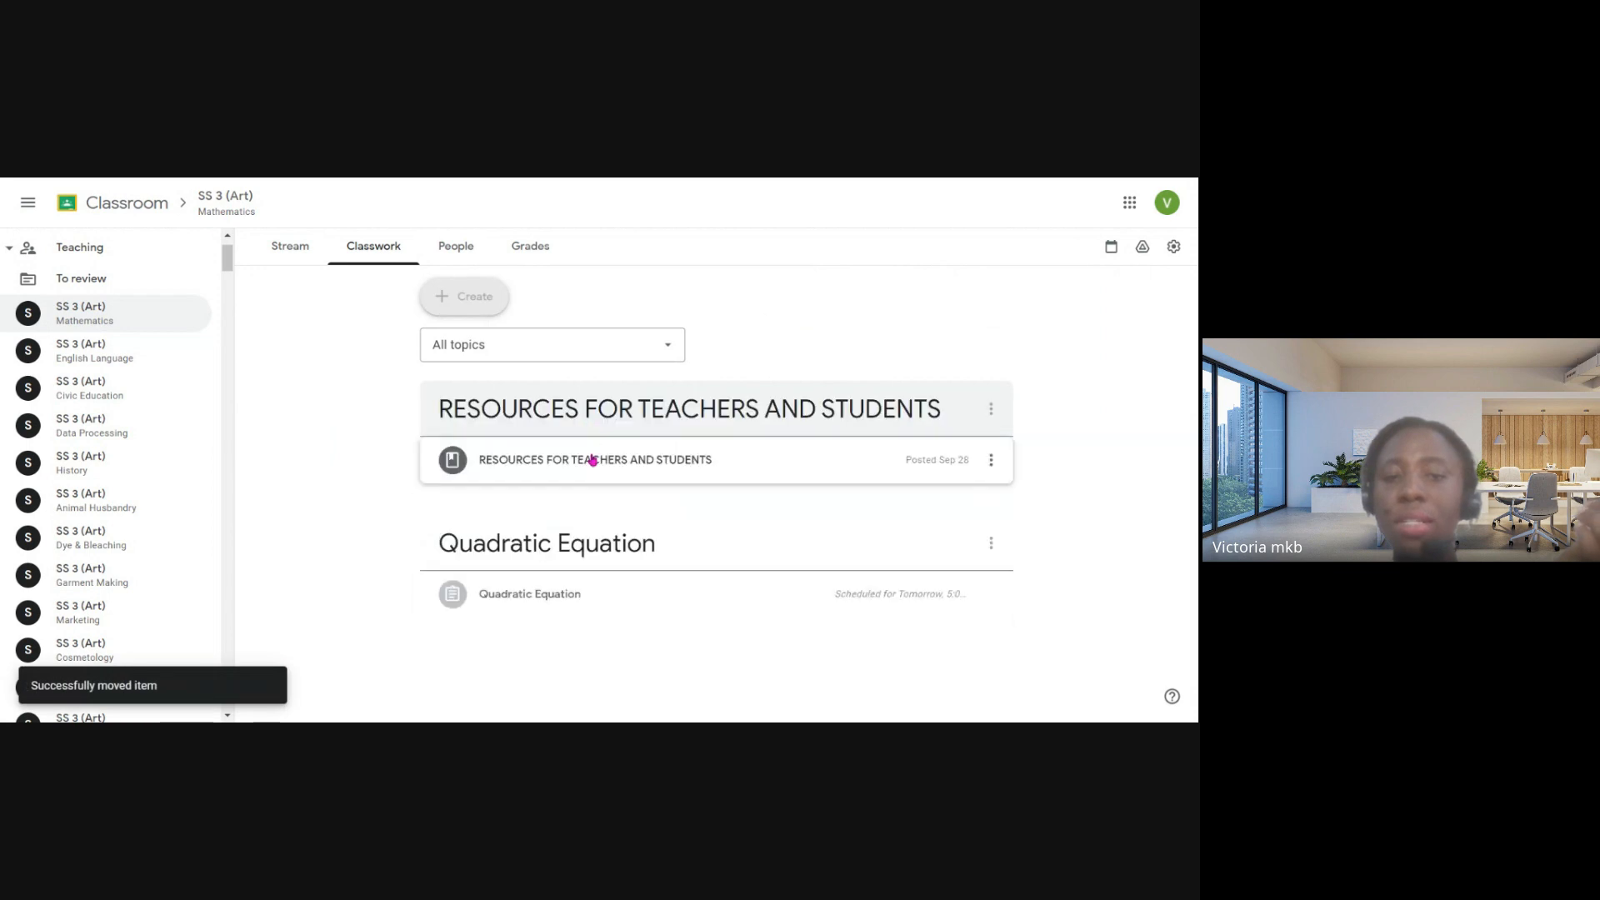
left_click_drag(600, 547, 538, 420)
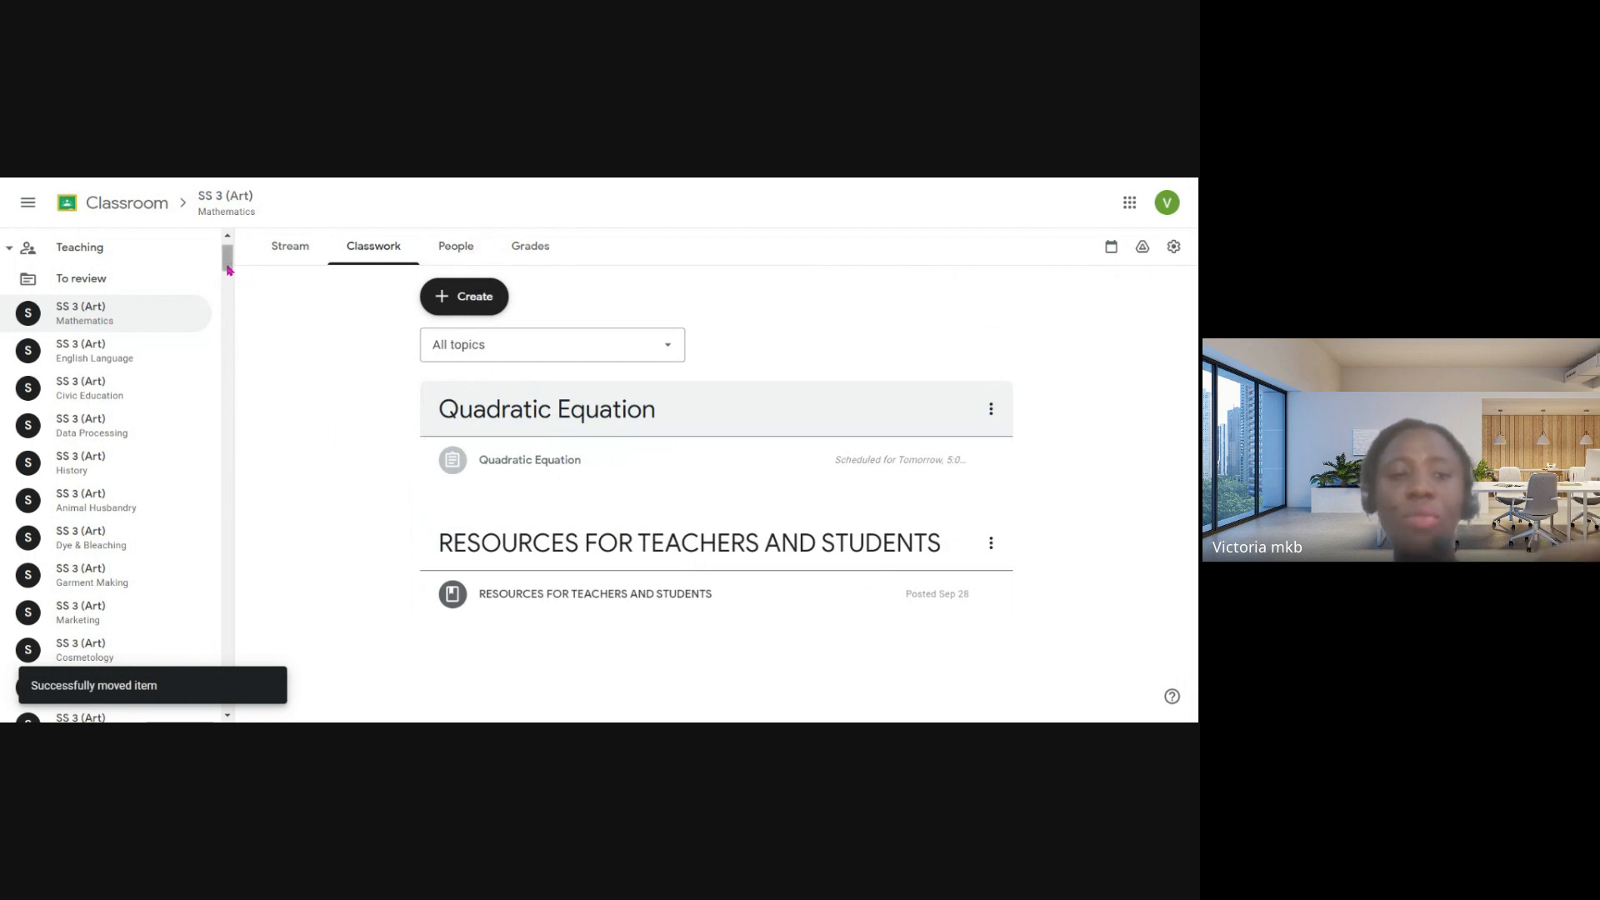
left_click_drag(228, 269, 237, 709)
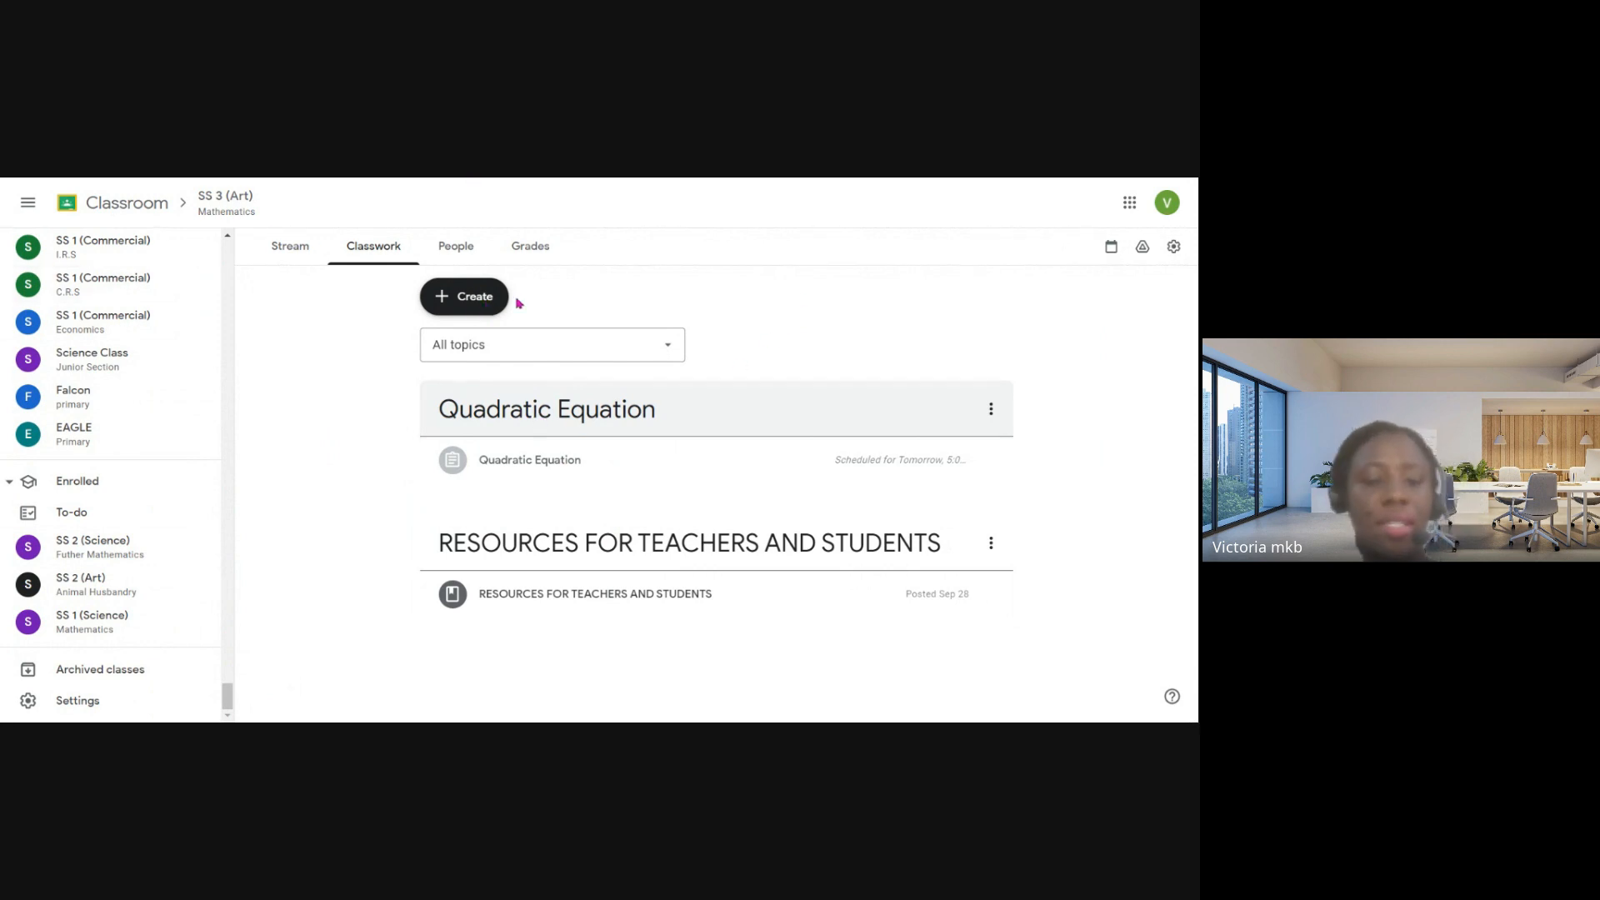
scroll(178, 275, "up", 5)
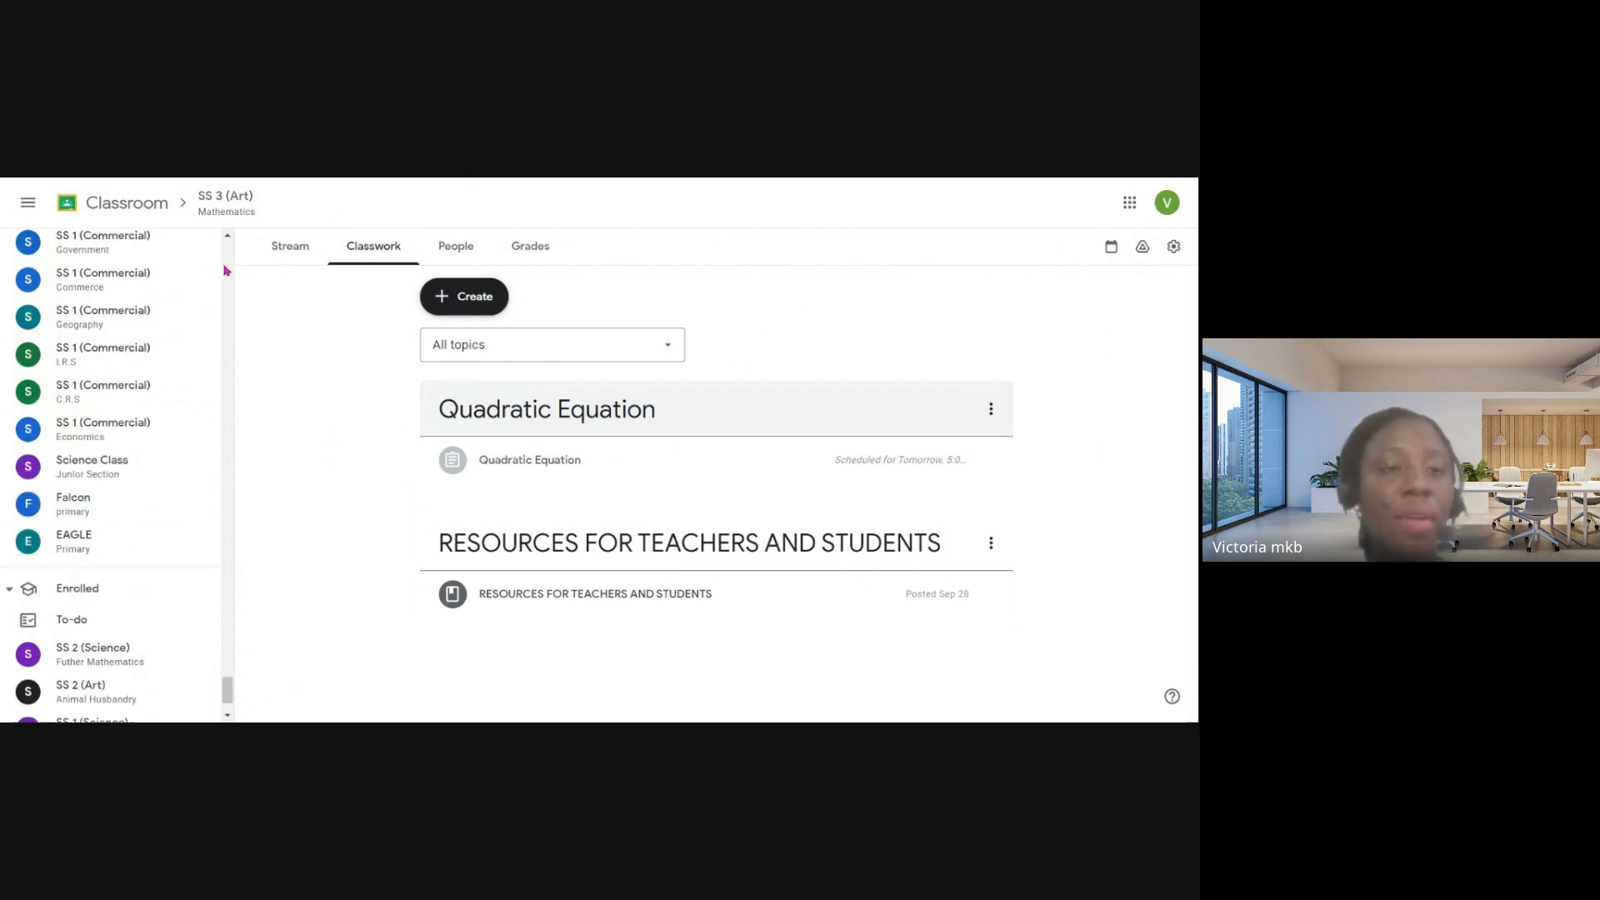
left_click_drag(227, 681, 227, 268)
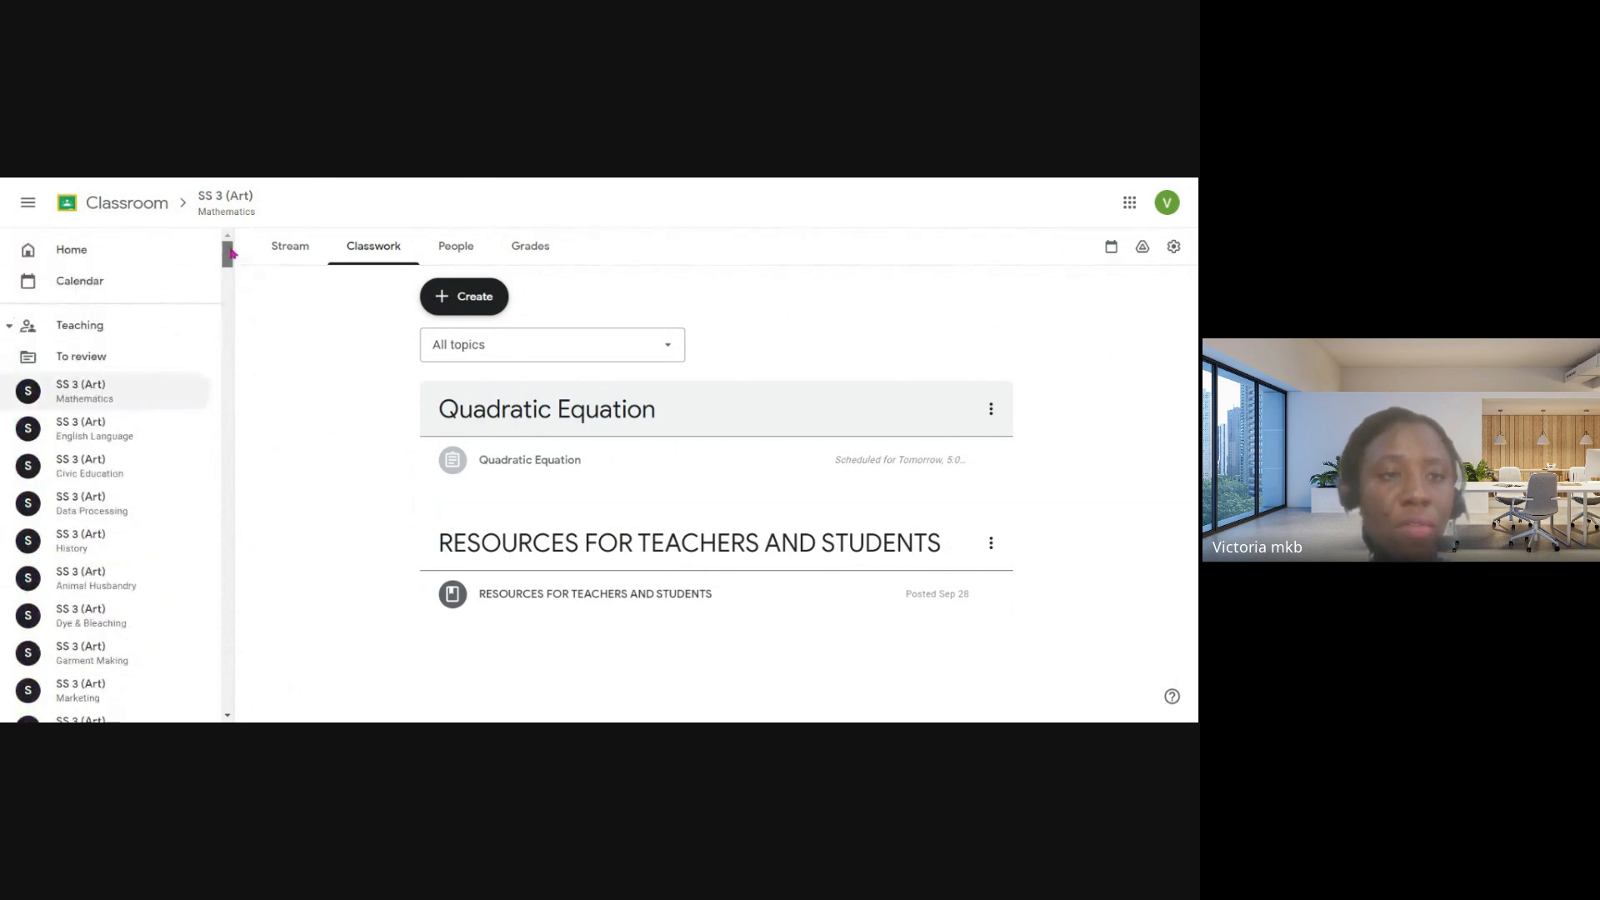
- Generate a Meet link for the SS 3 (Art) Mathematics class from its Stream and save it as visible to students
left_click(292, 247)
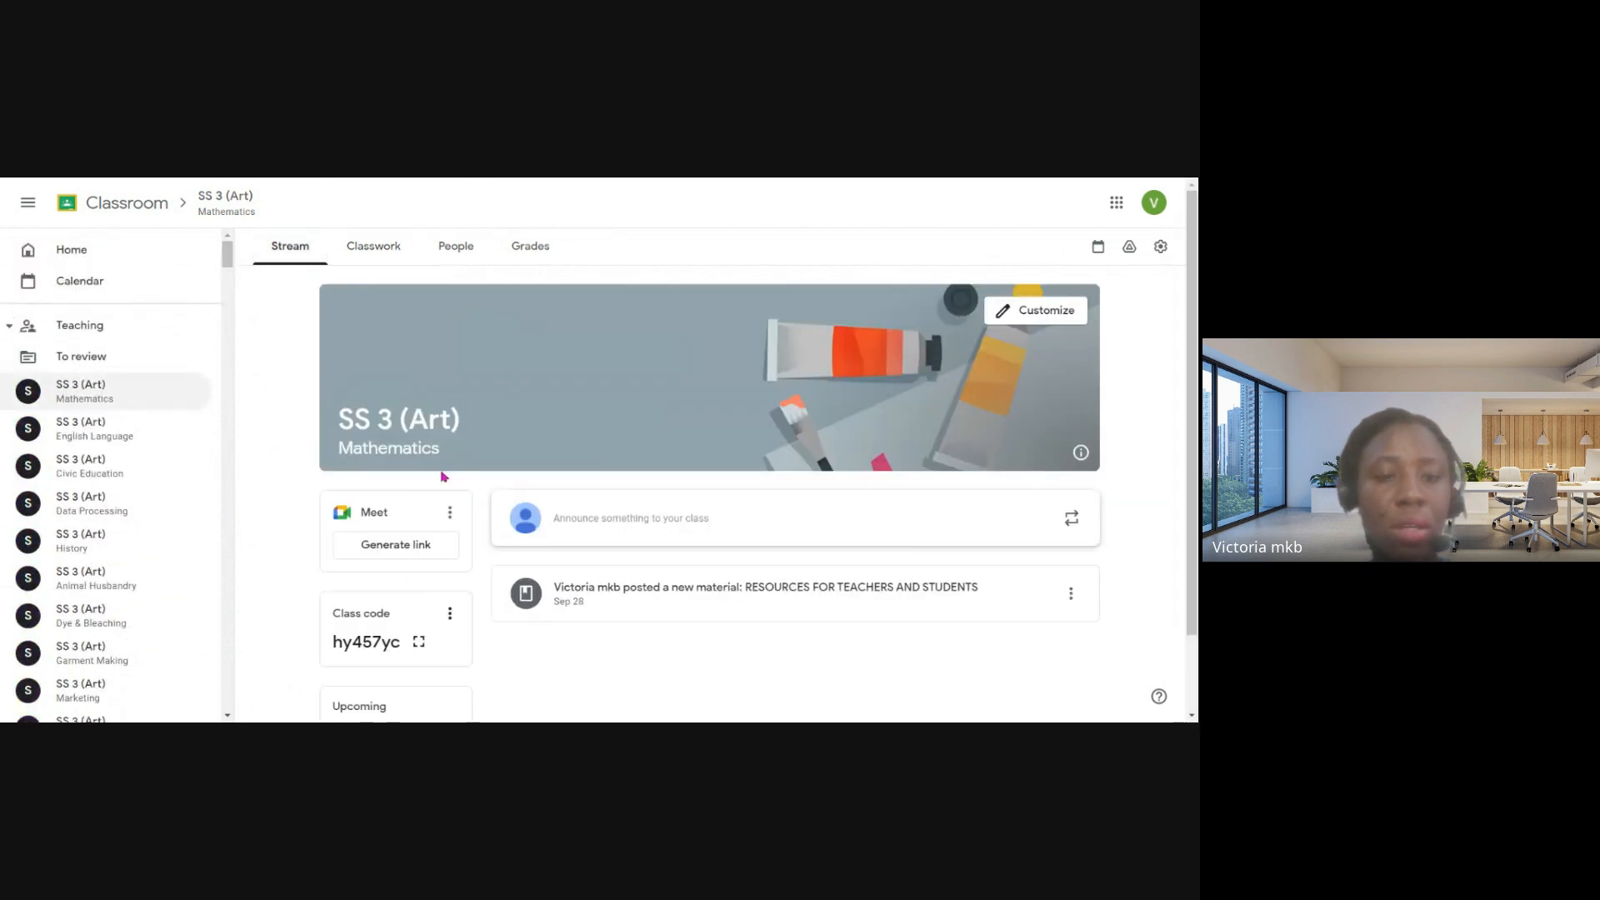
left_click(401, 550)
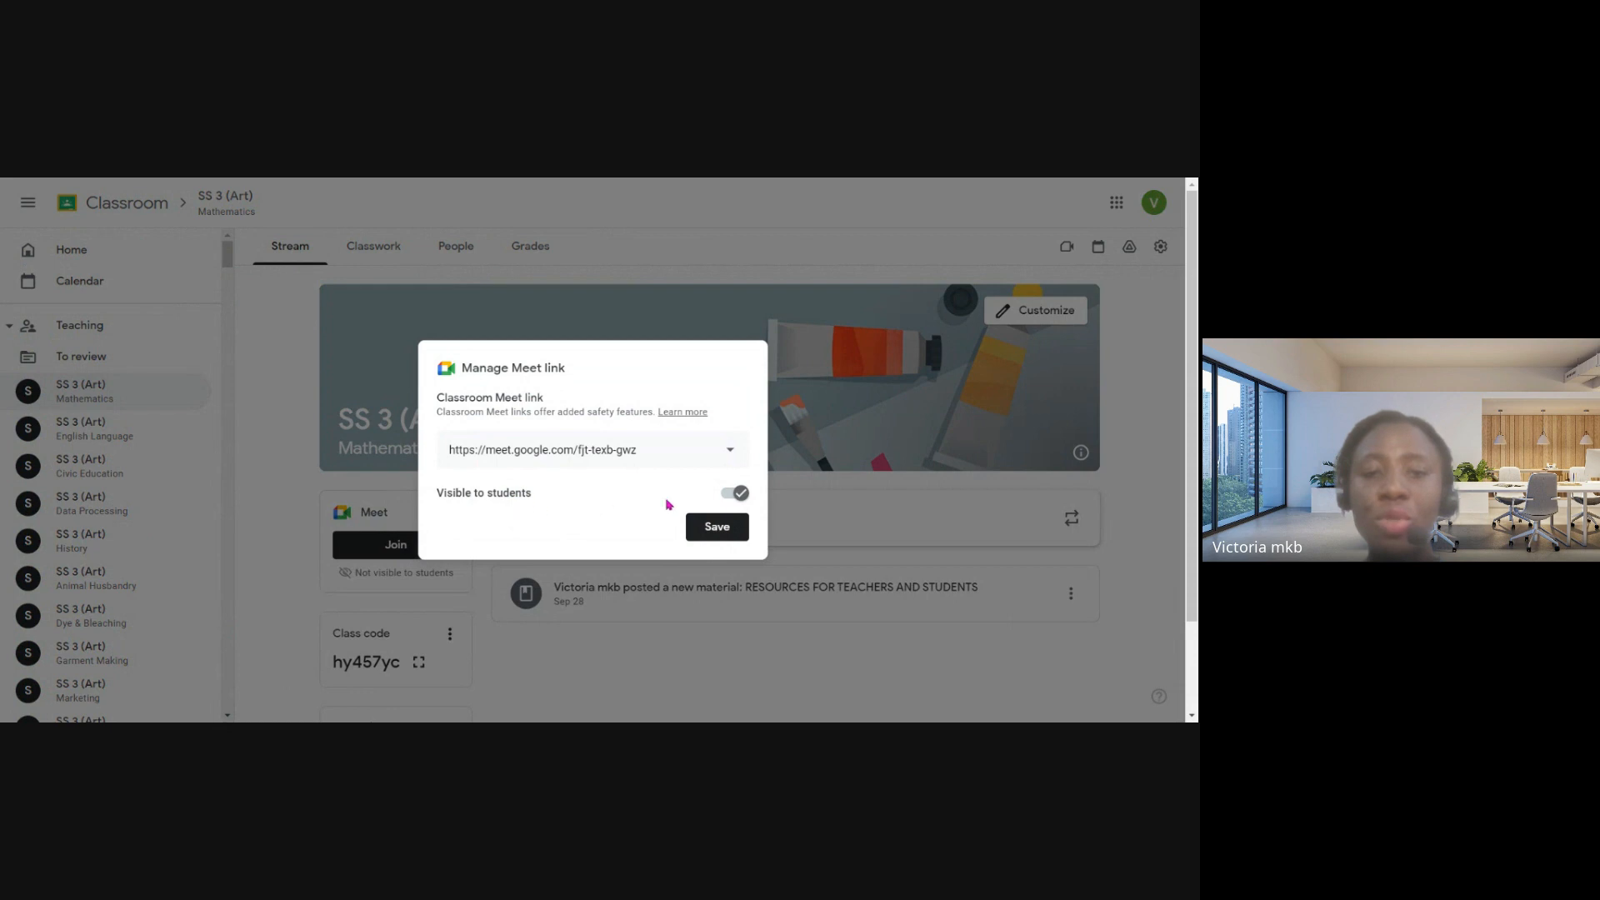
left_click(705, 525)
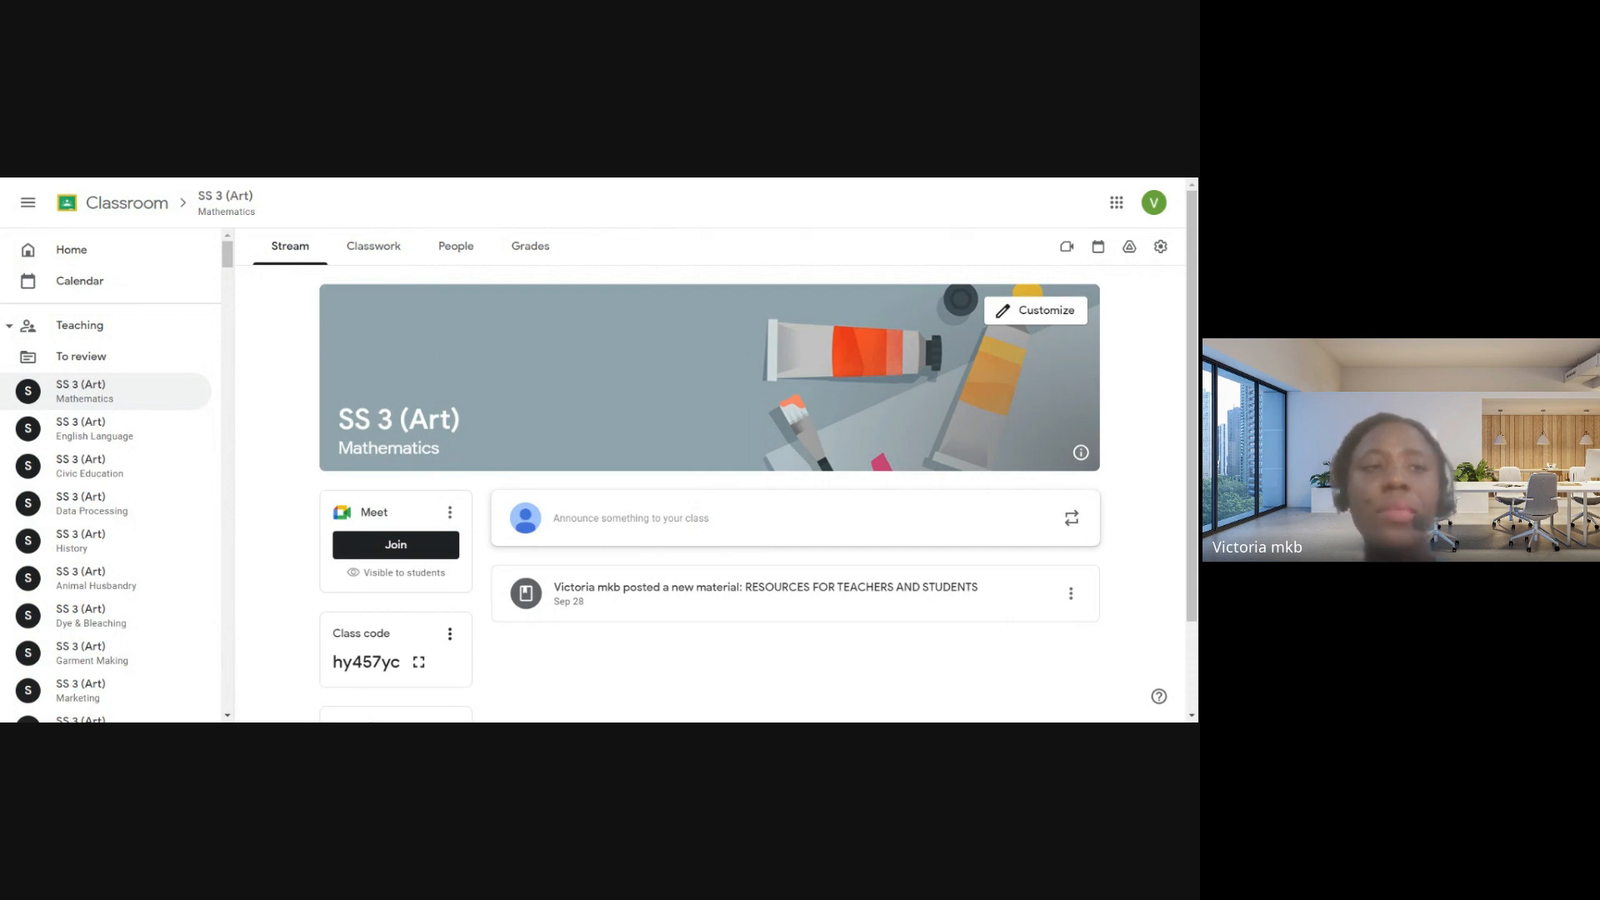
- Switch from Google Classroom to Google Meet and start an instant meeting
left_click(1119, 215)
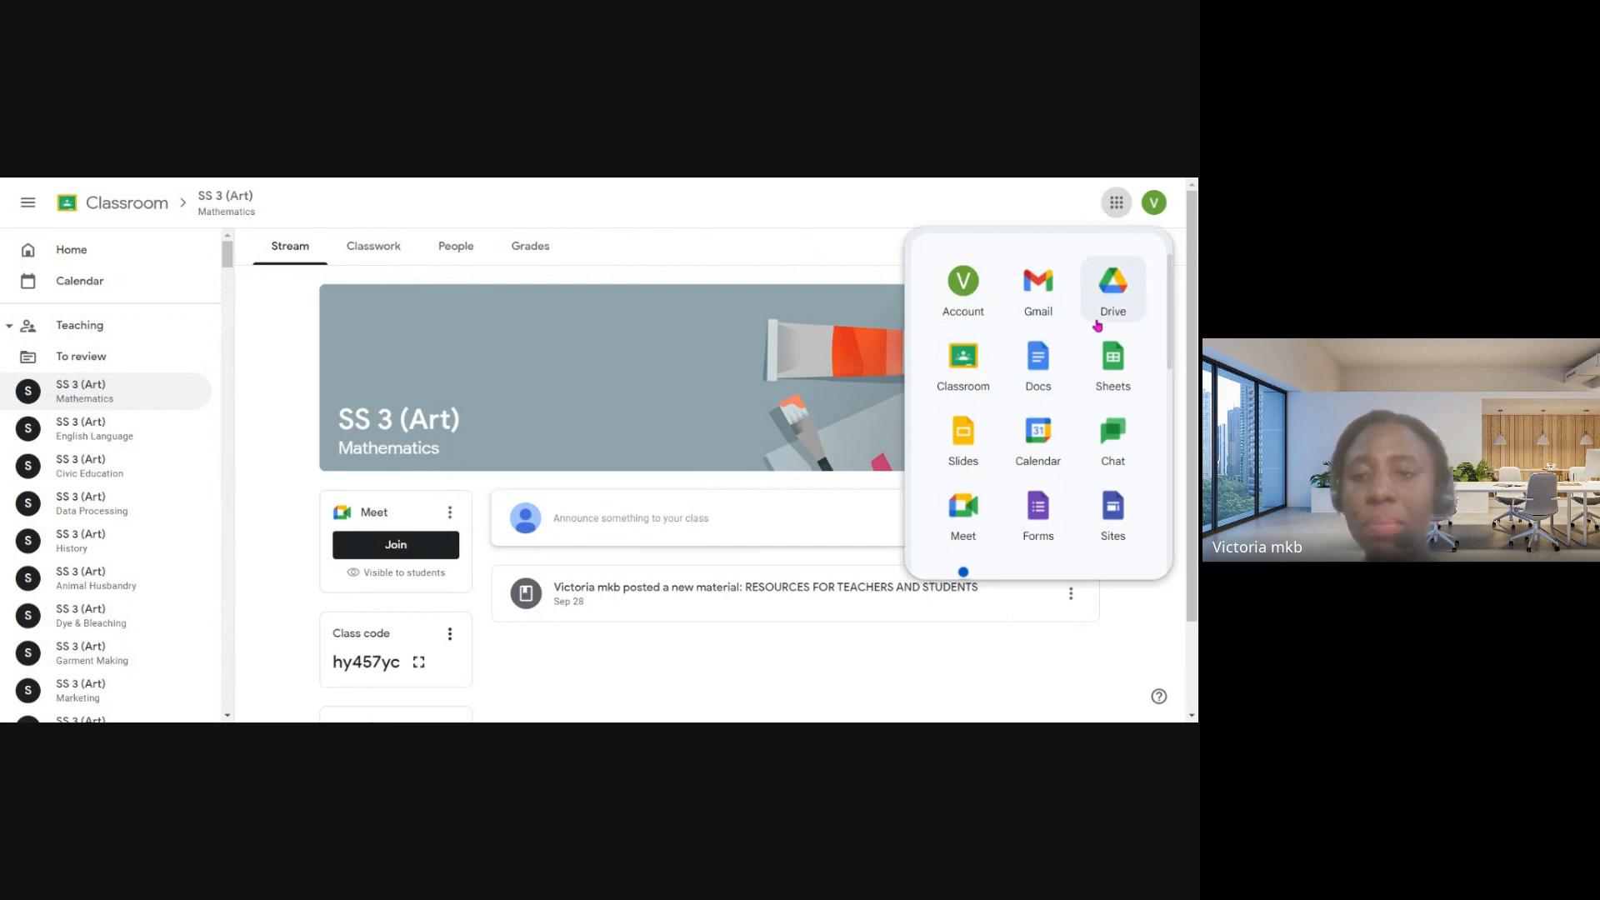
scroll(1097, 327, "down", 2)
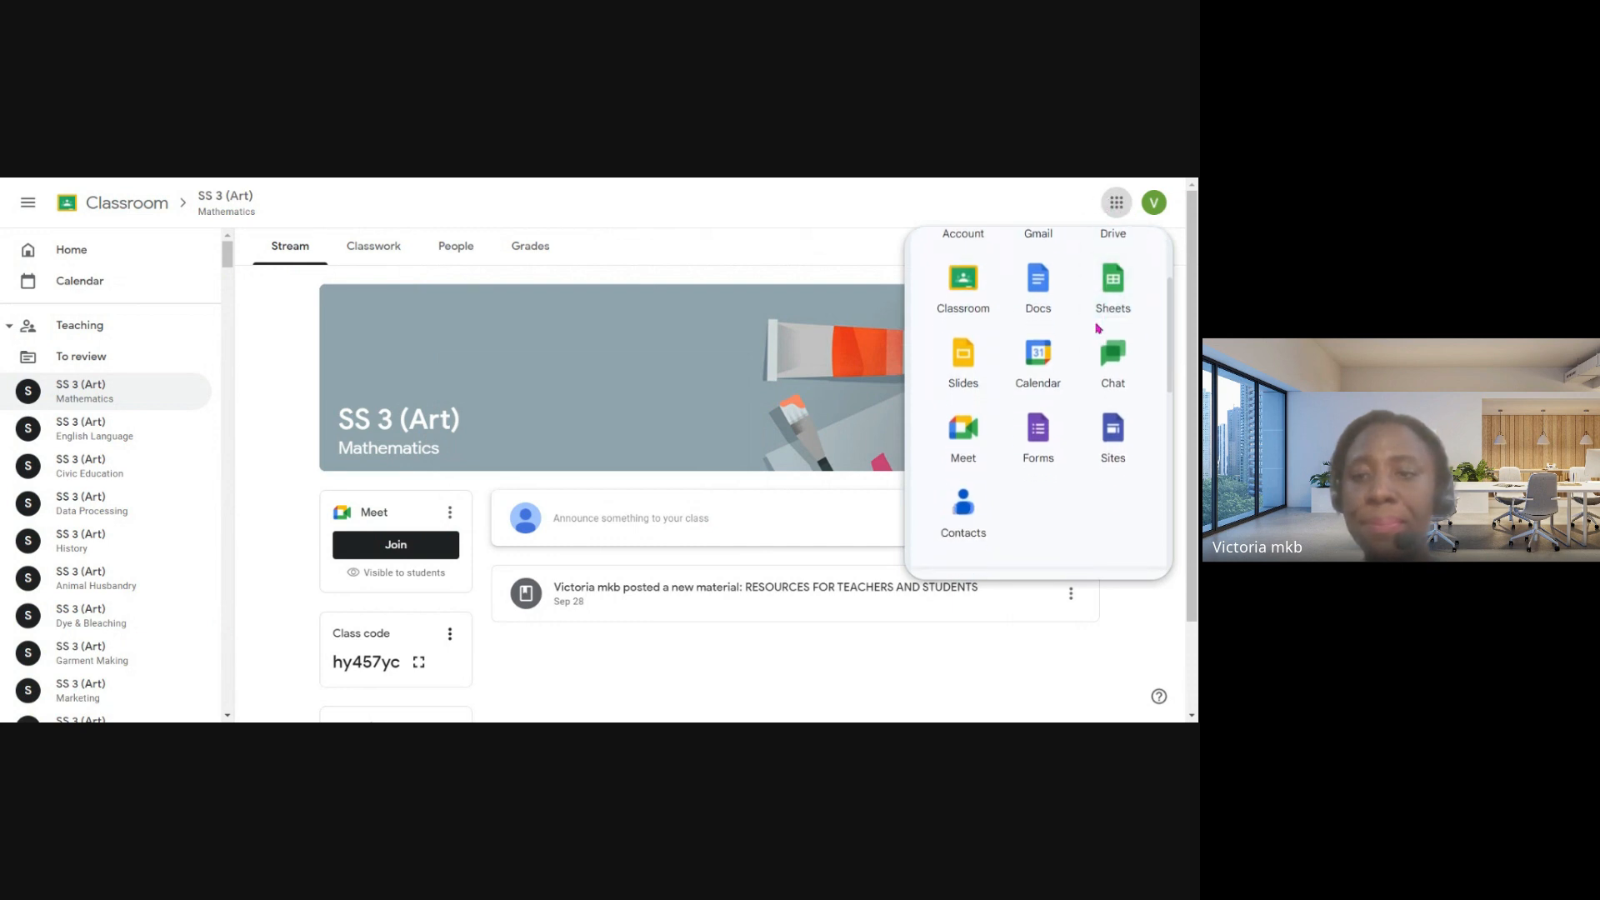
left_click(971, 375)
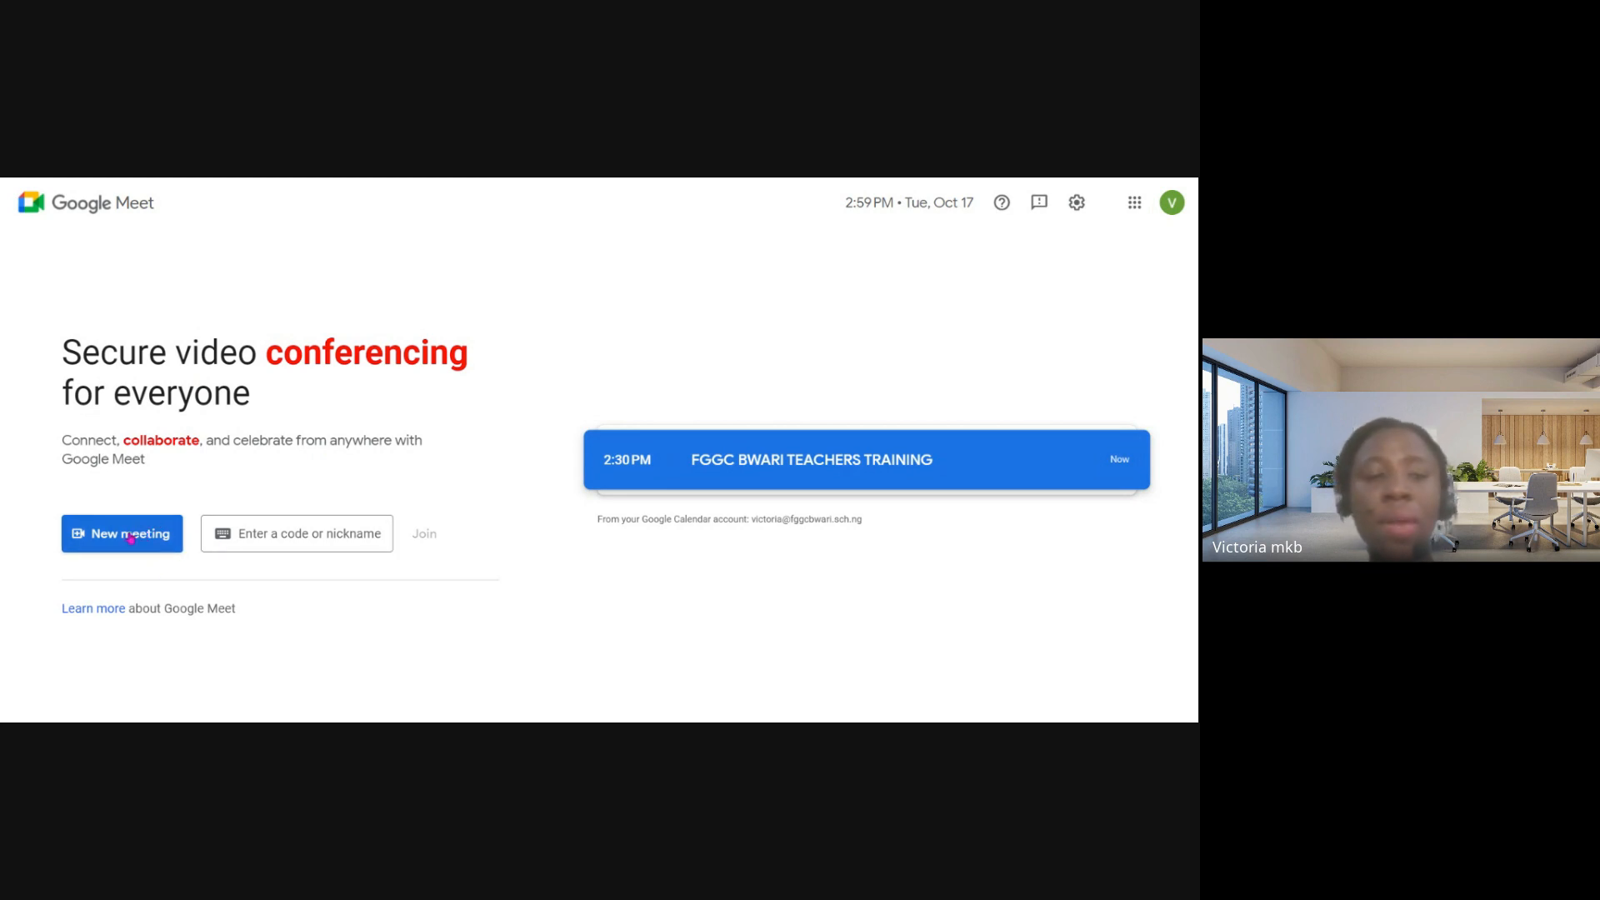
left_click(129, 539)
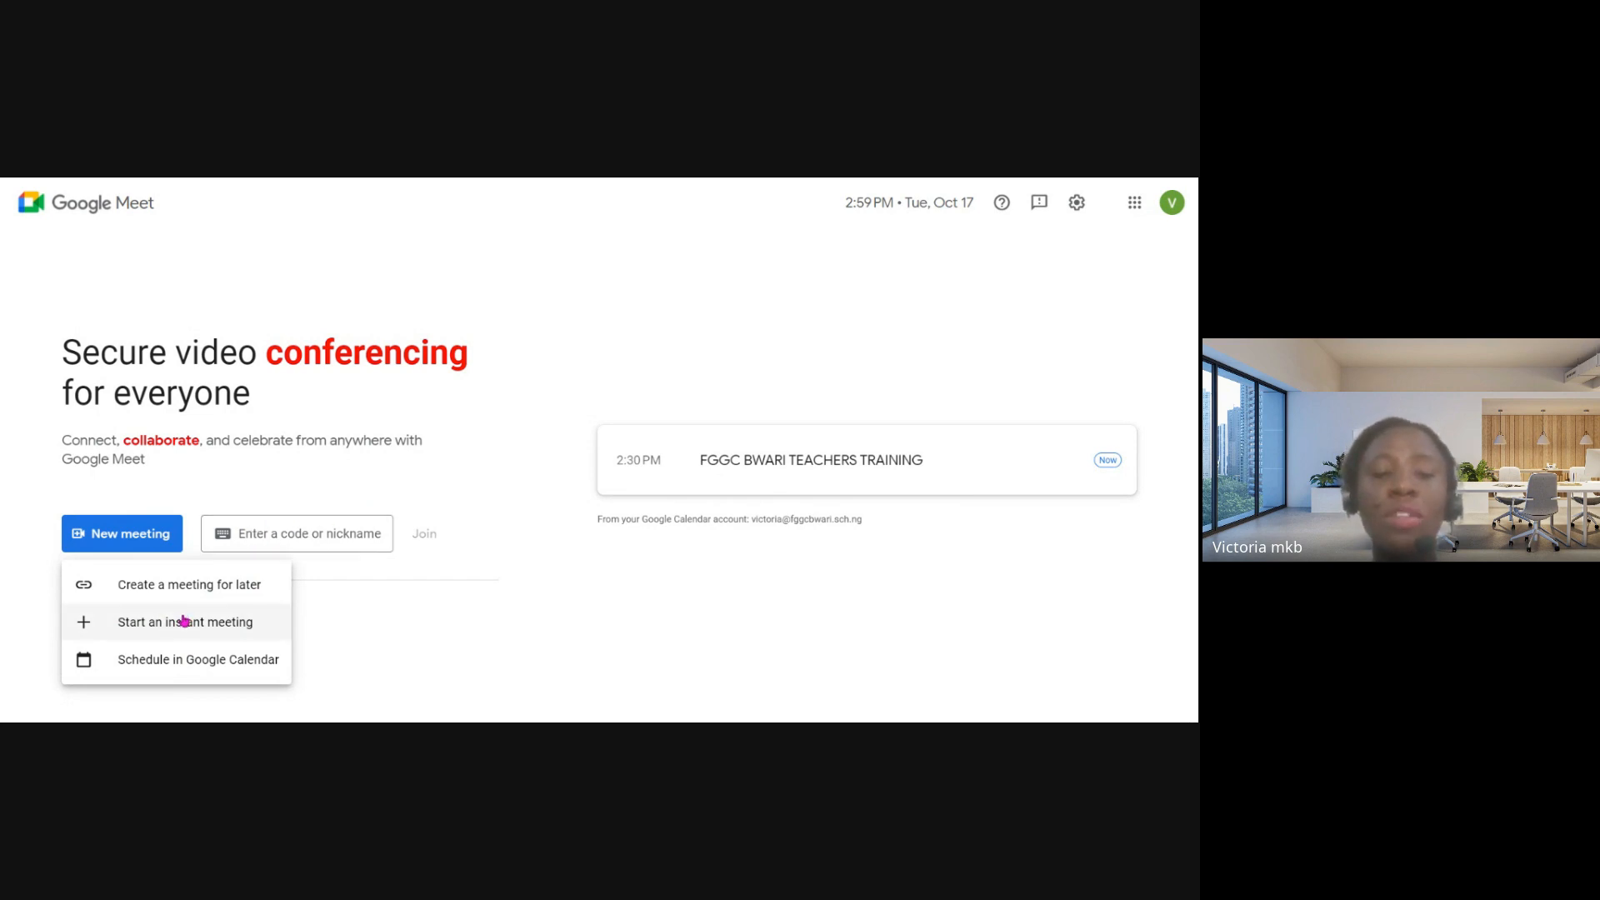
left_click(139, 633)
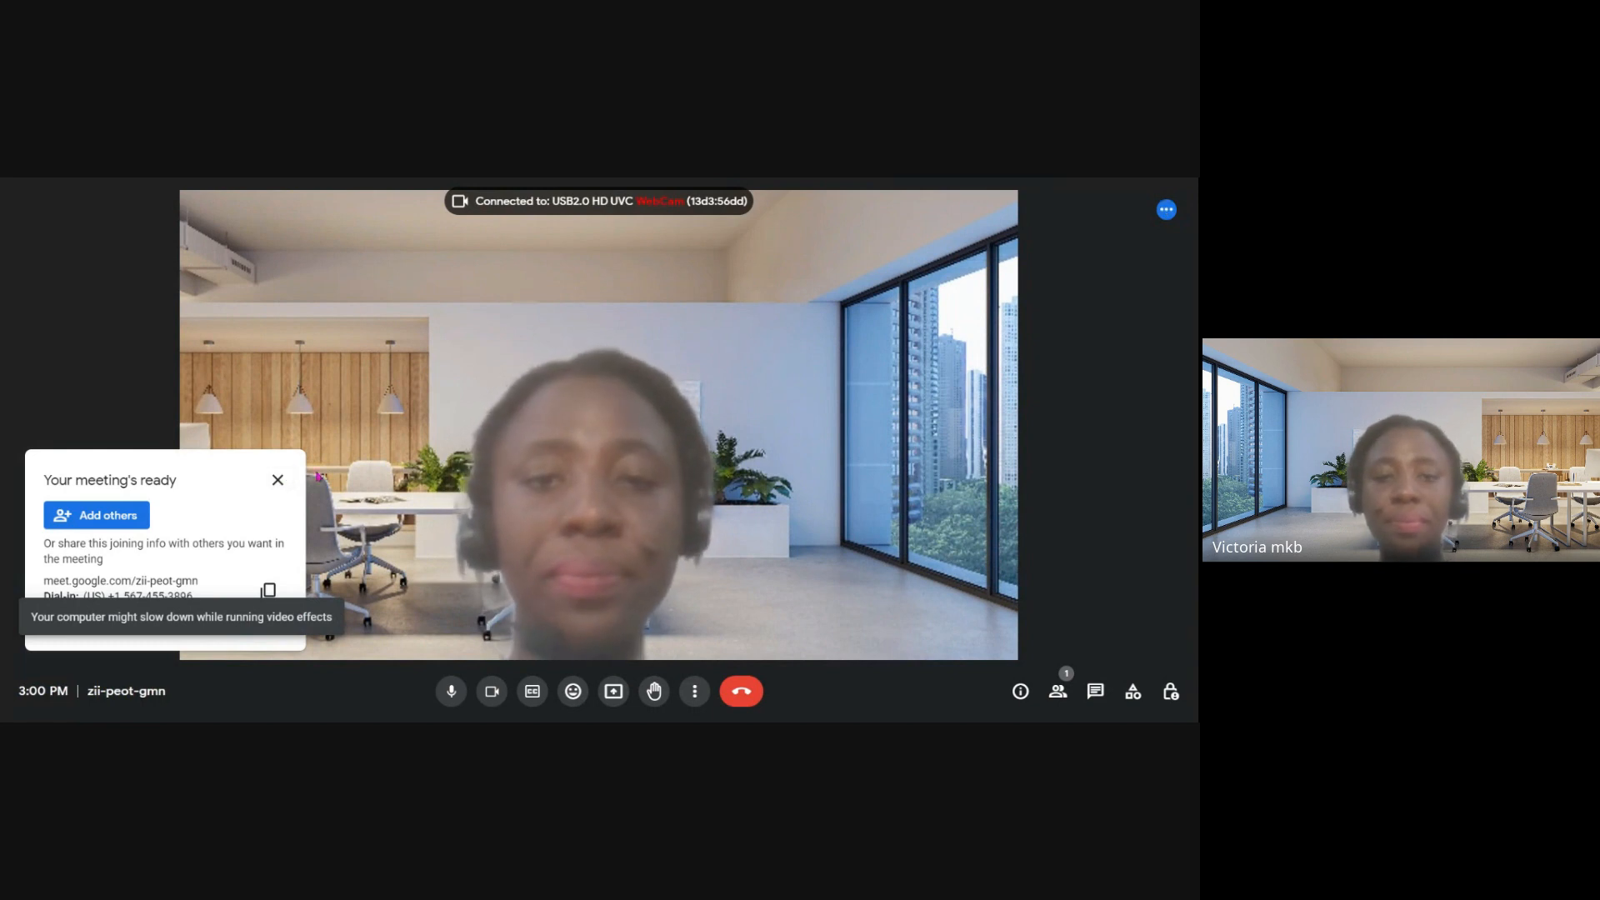
- Copy the new meeting's joining info and dismiss the notice that the meeting is ready
mouse_move(601, 491)
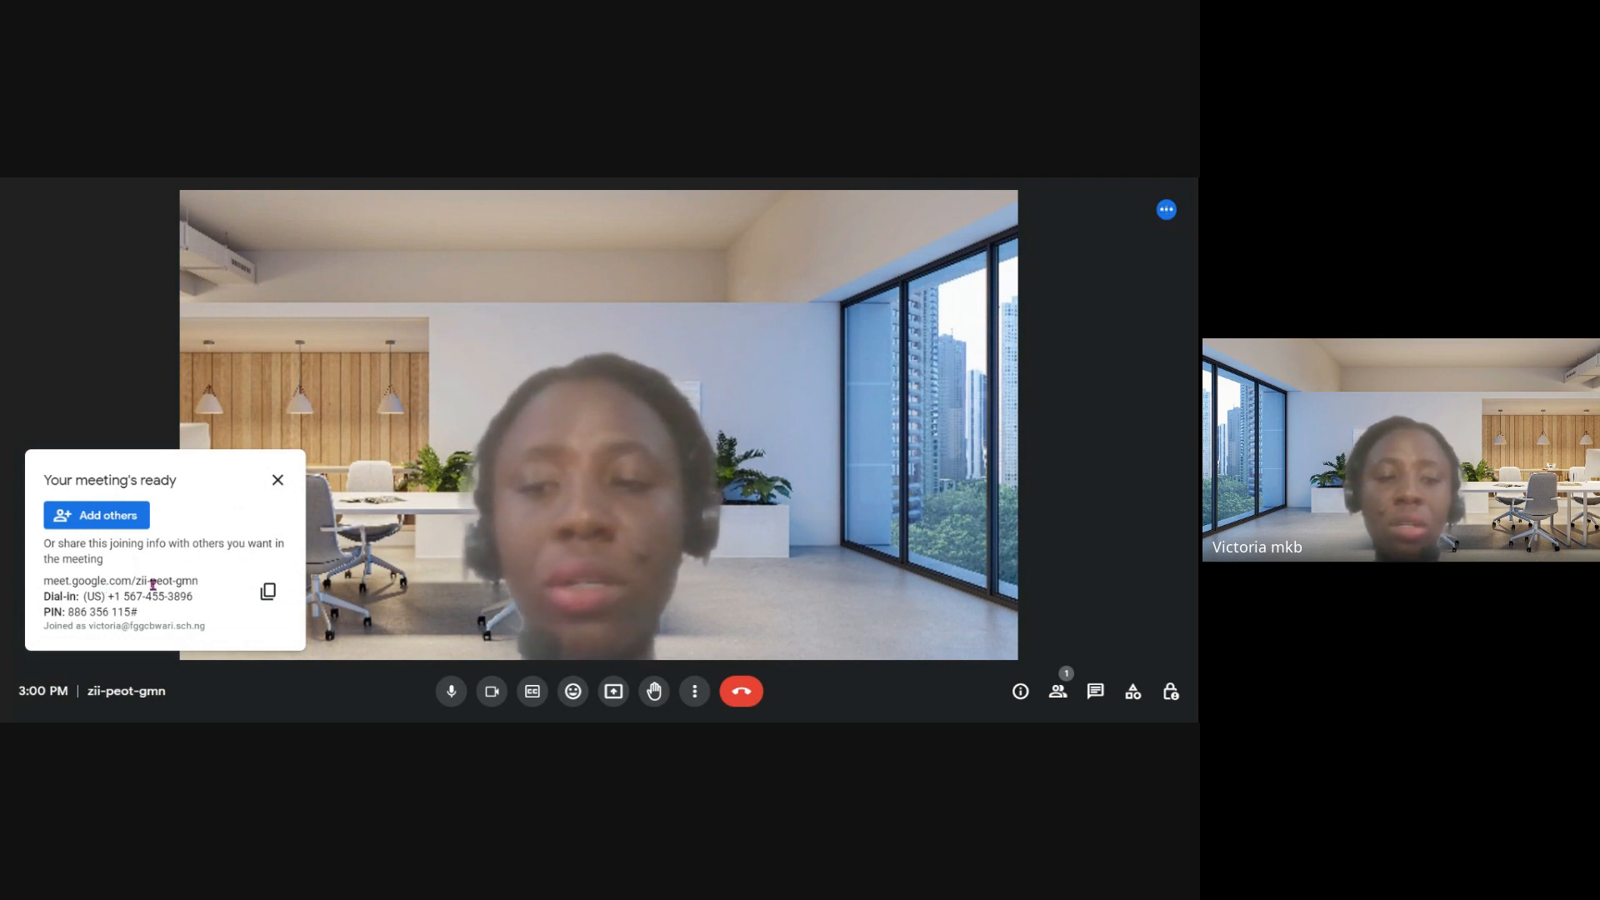
left_click(268, 592)
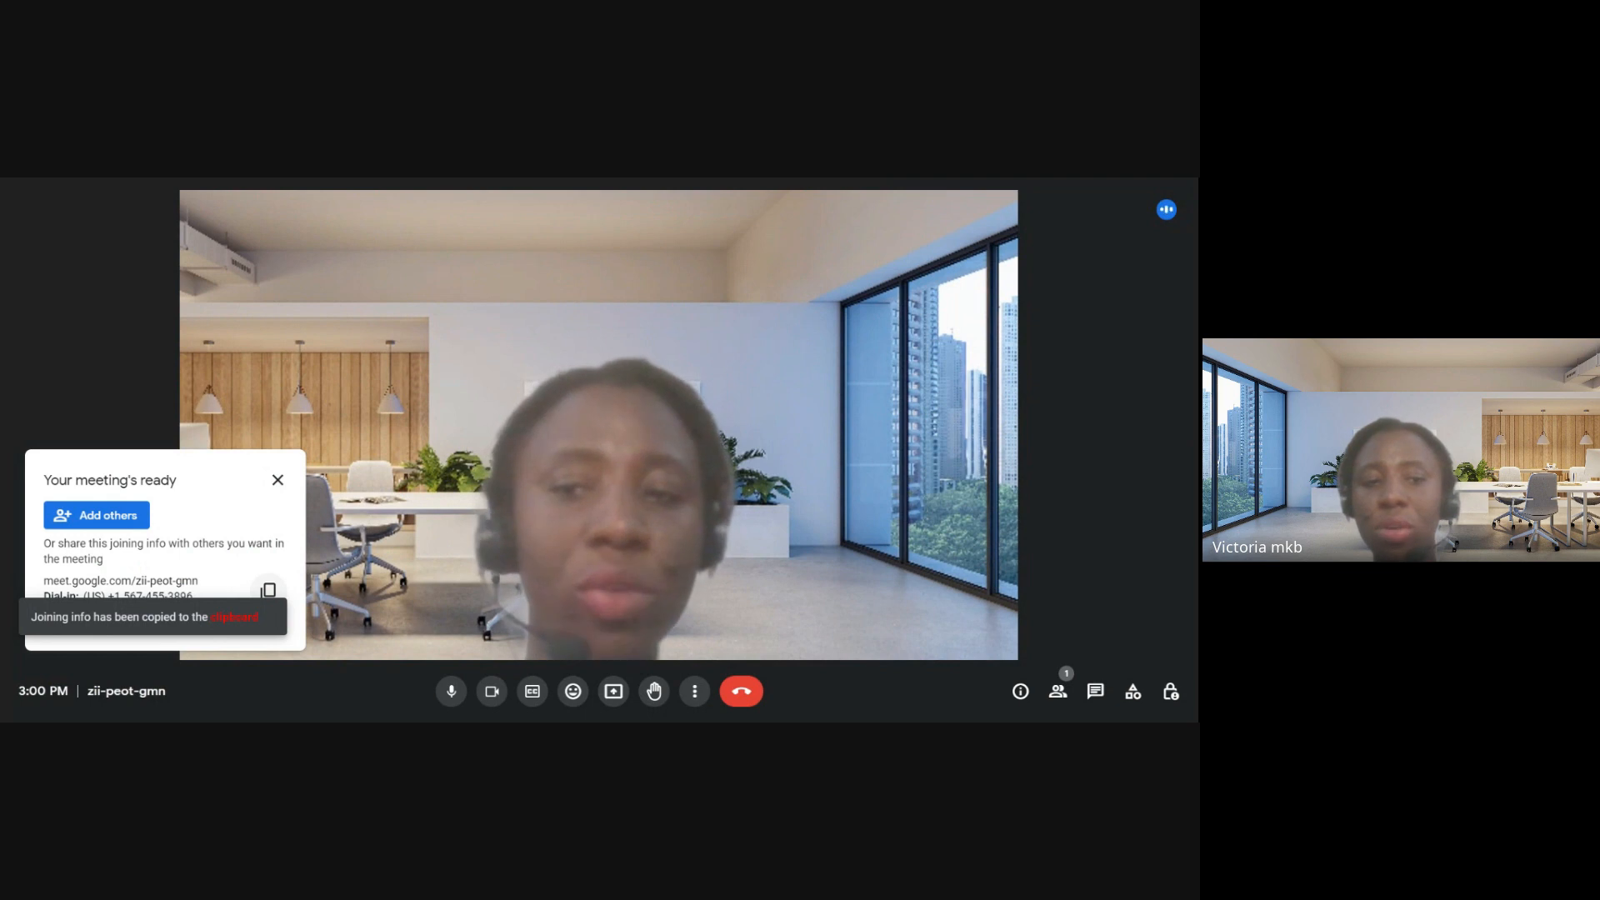
left_click(279, 480)
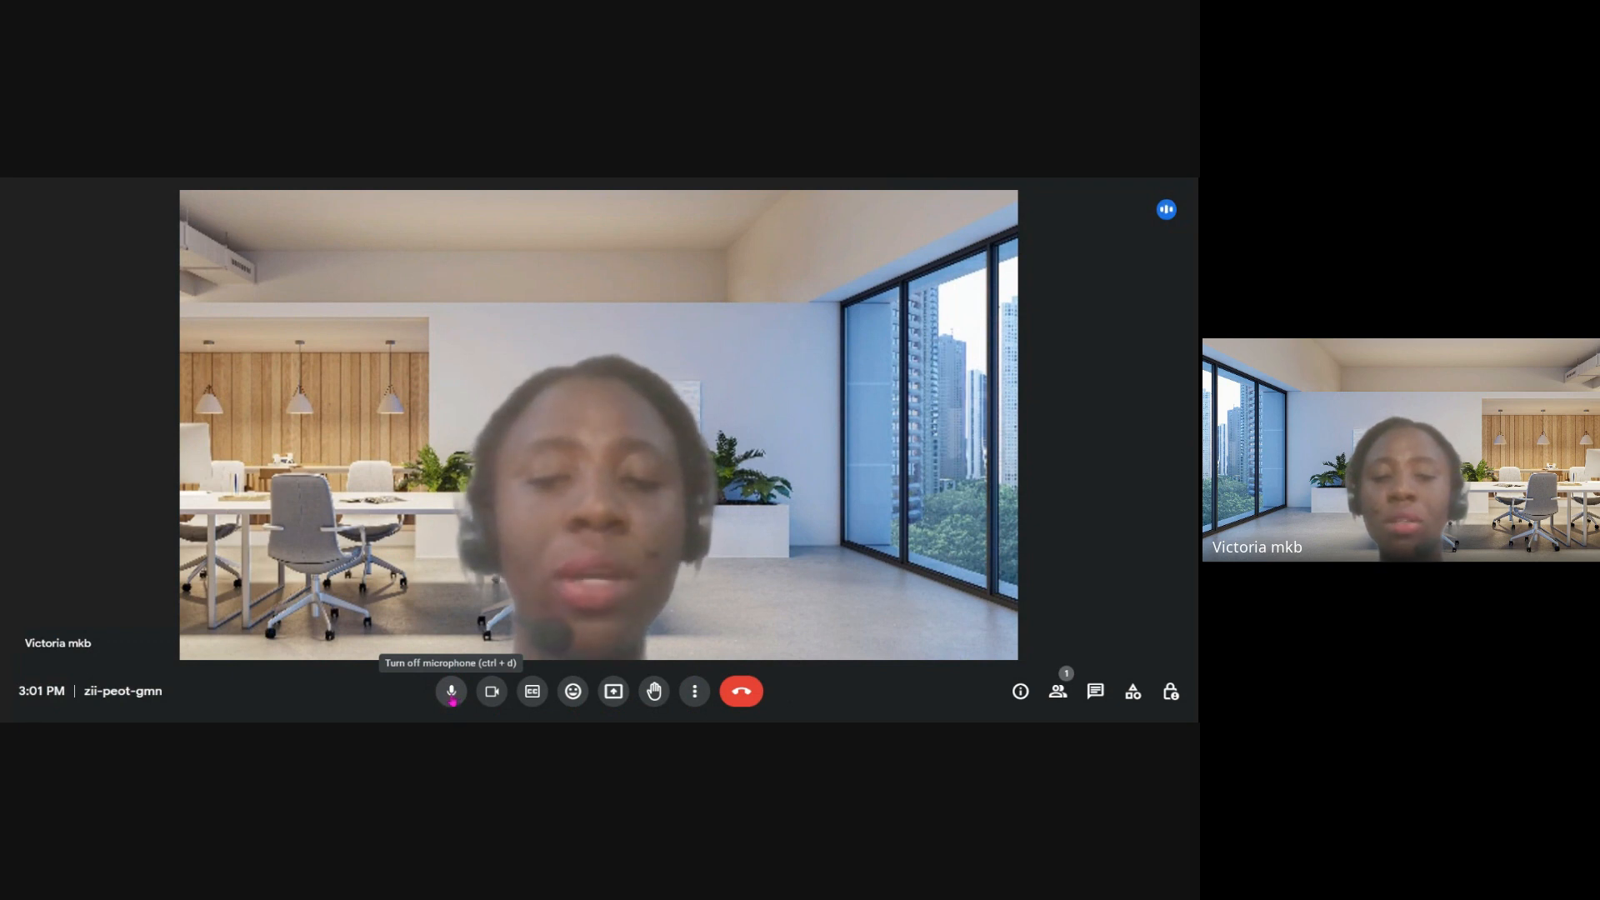
- Mute the microphone, turn off the camera, and turn the microphone back on
left_click(451, 698)
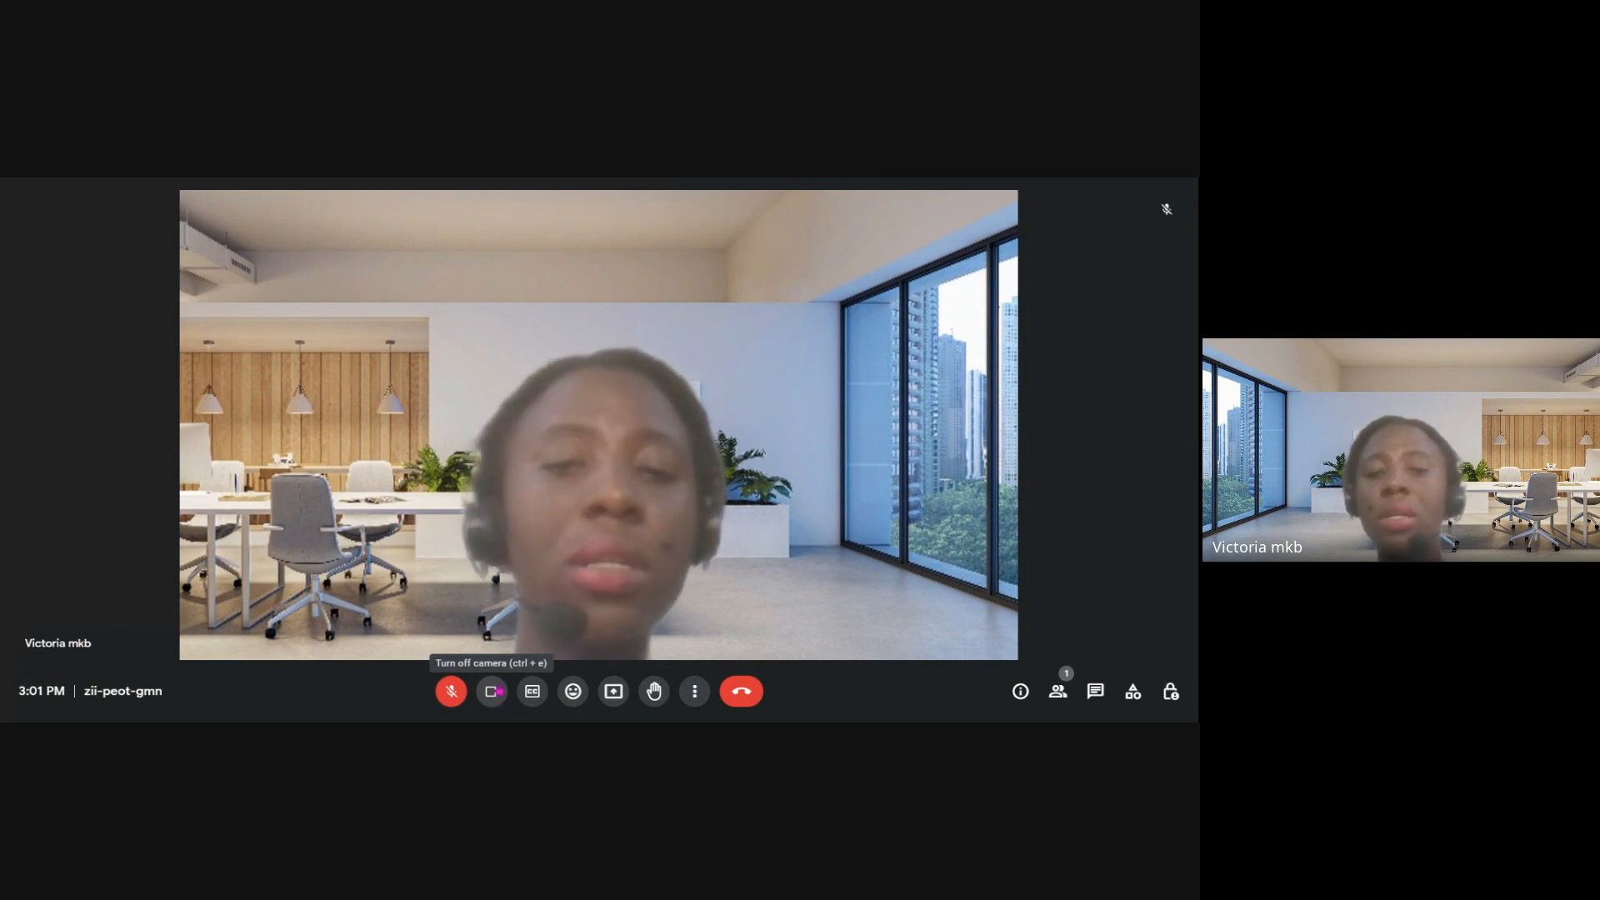
left_click(492, 690)
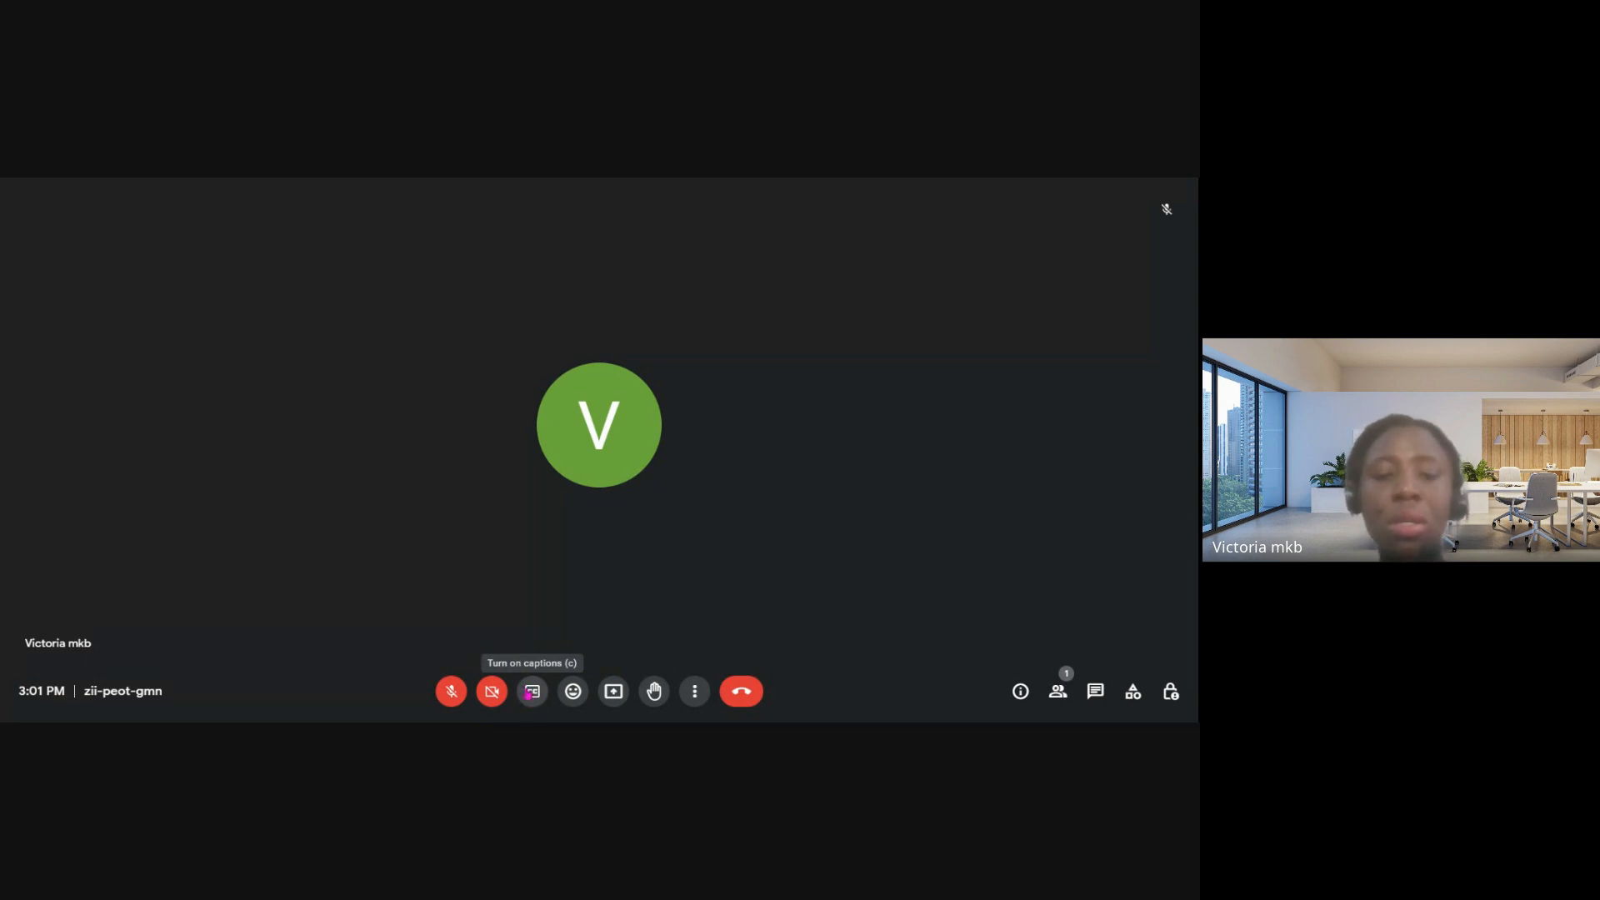
left_click(453, 698)
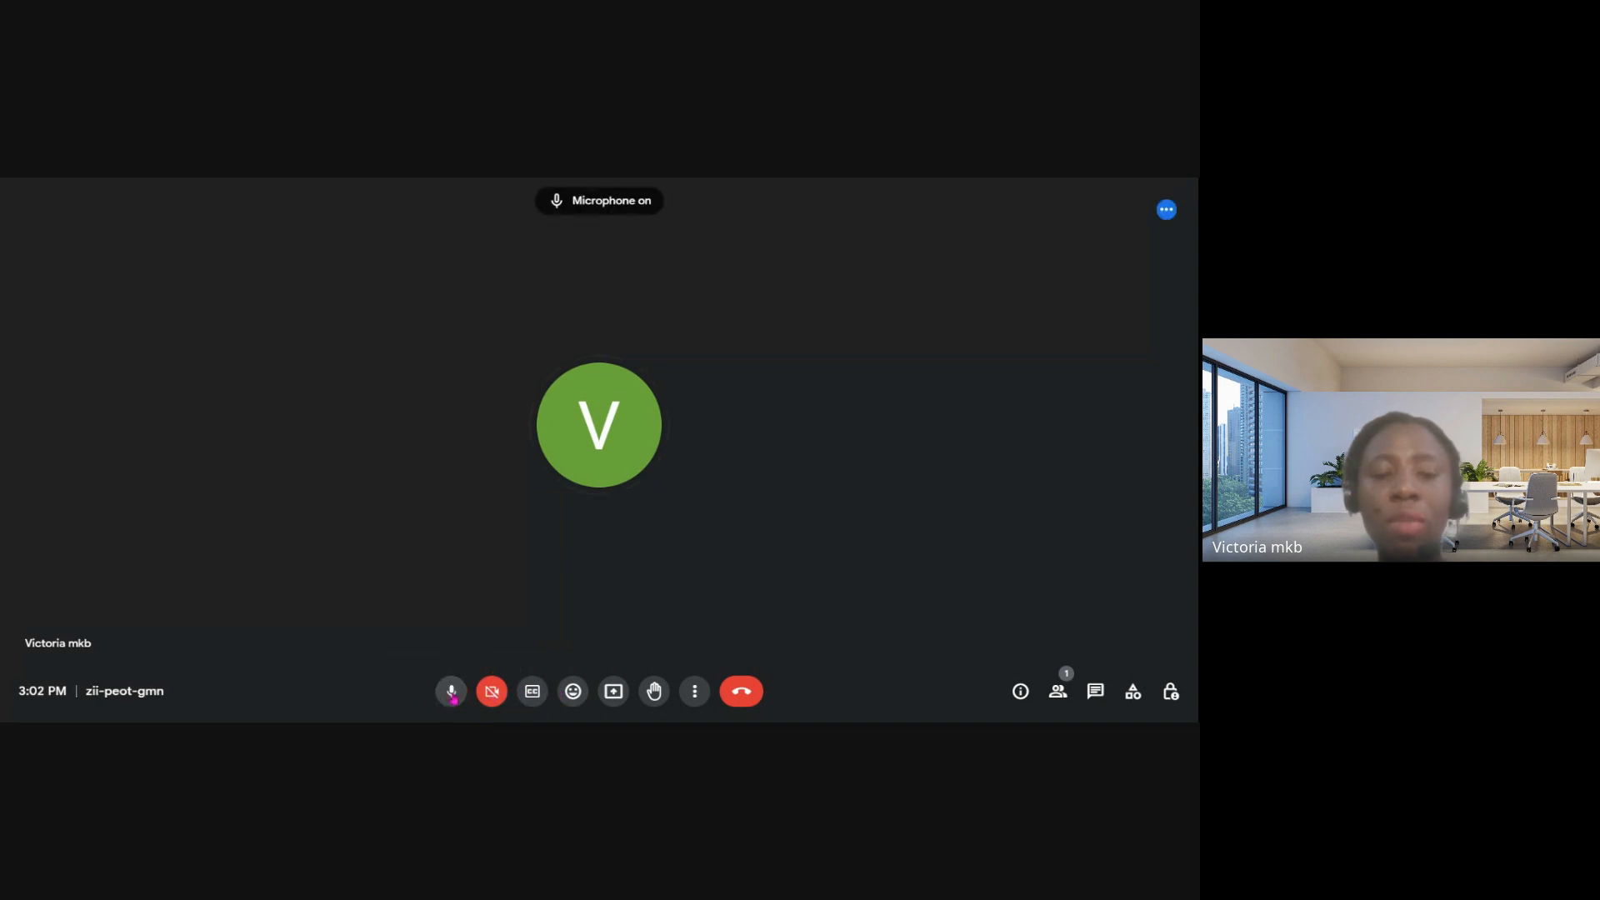
- Turn on live captions for the call and switch them off again
left_click(531, 691)
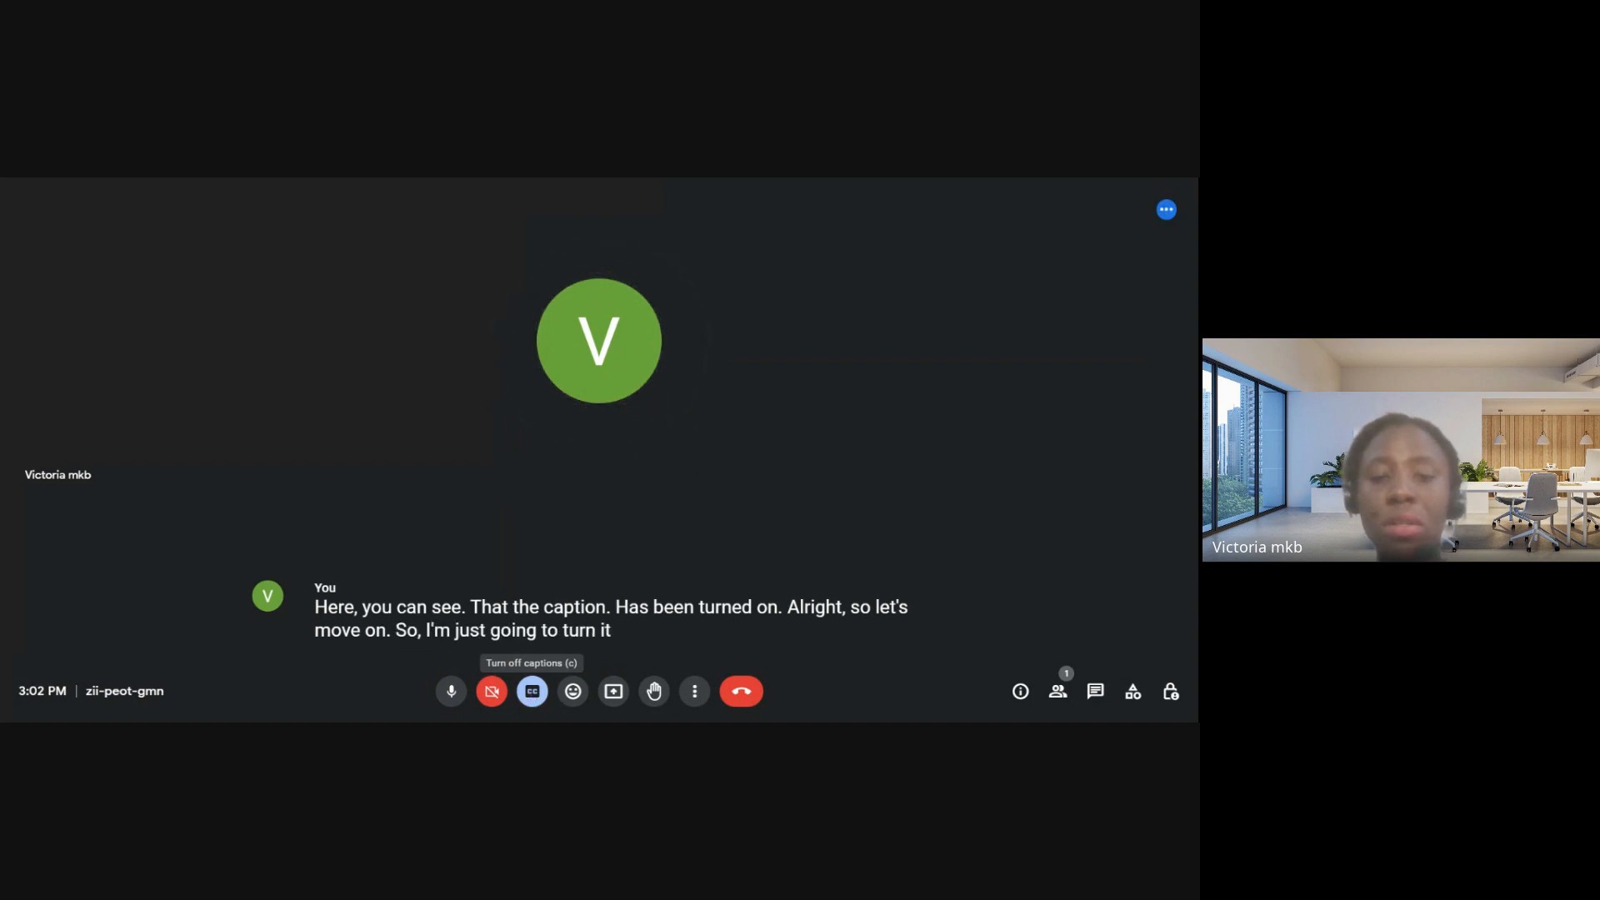
left_click(532, 691)
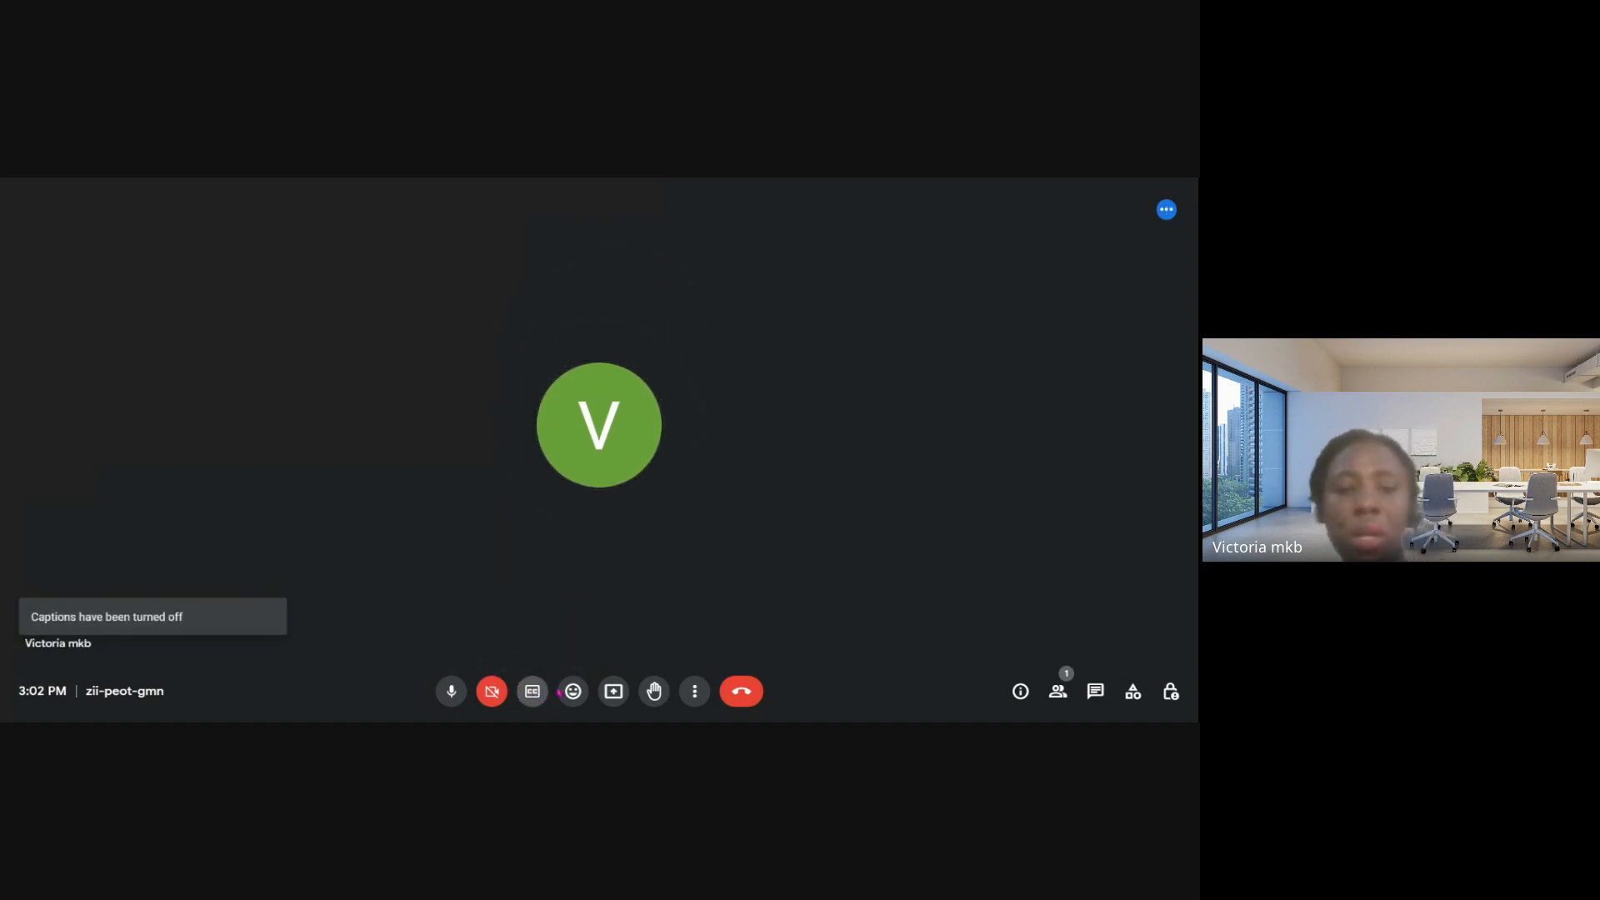
- Show the reaction emojis, set their skin tone to medium-dark brown, and mute the microphone
left_click(571, 693)
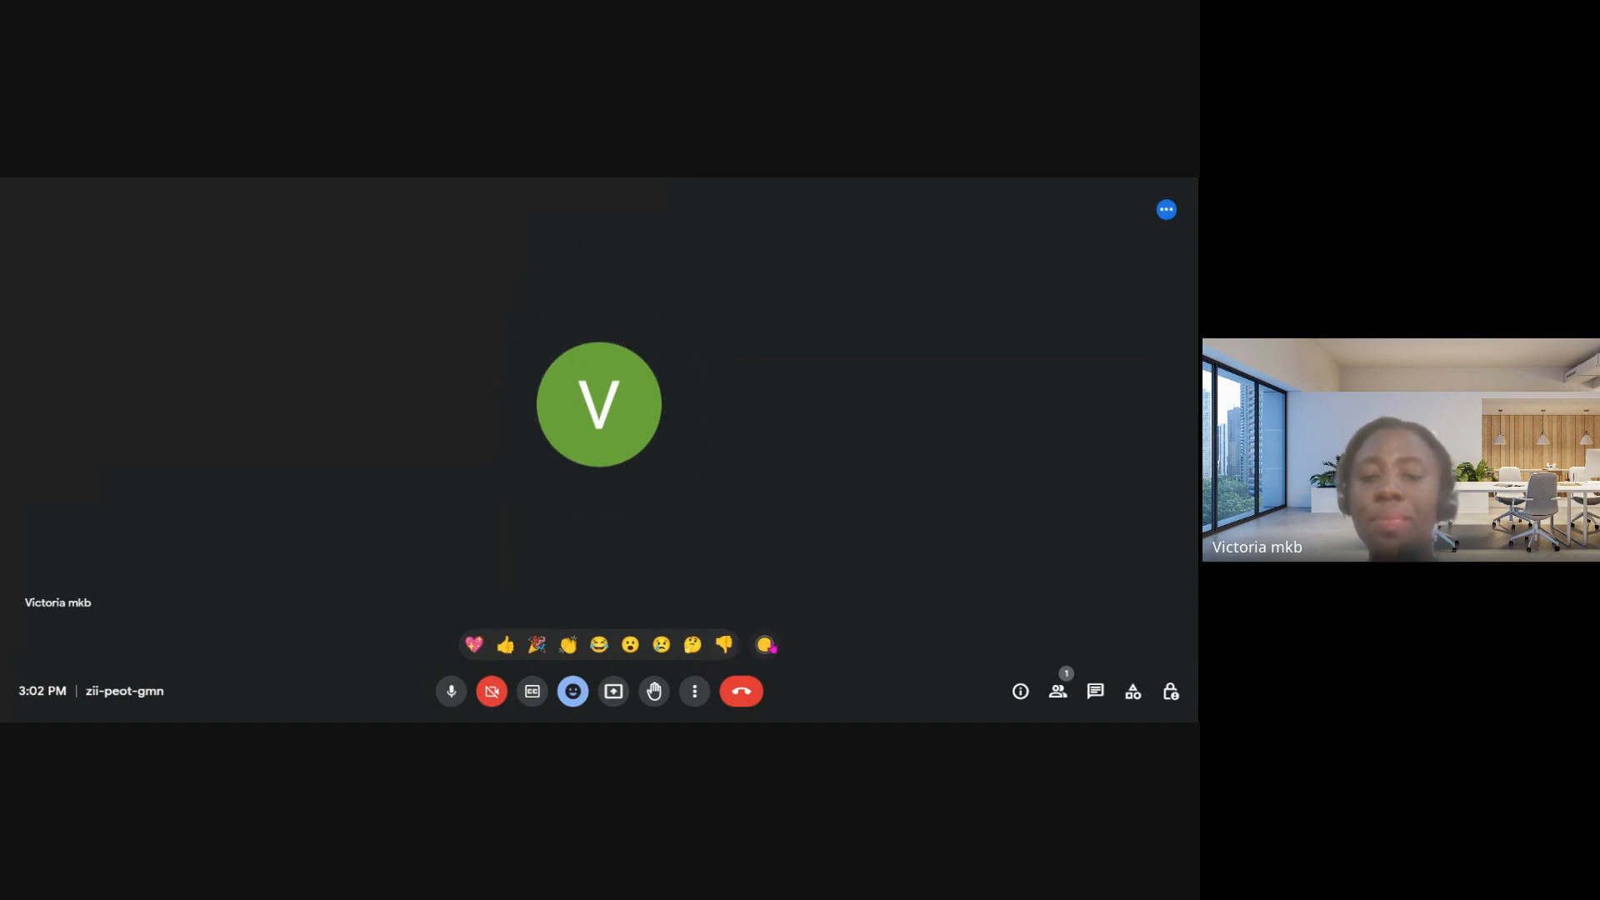
left_click(764, 645)
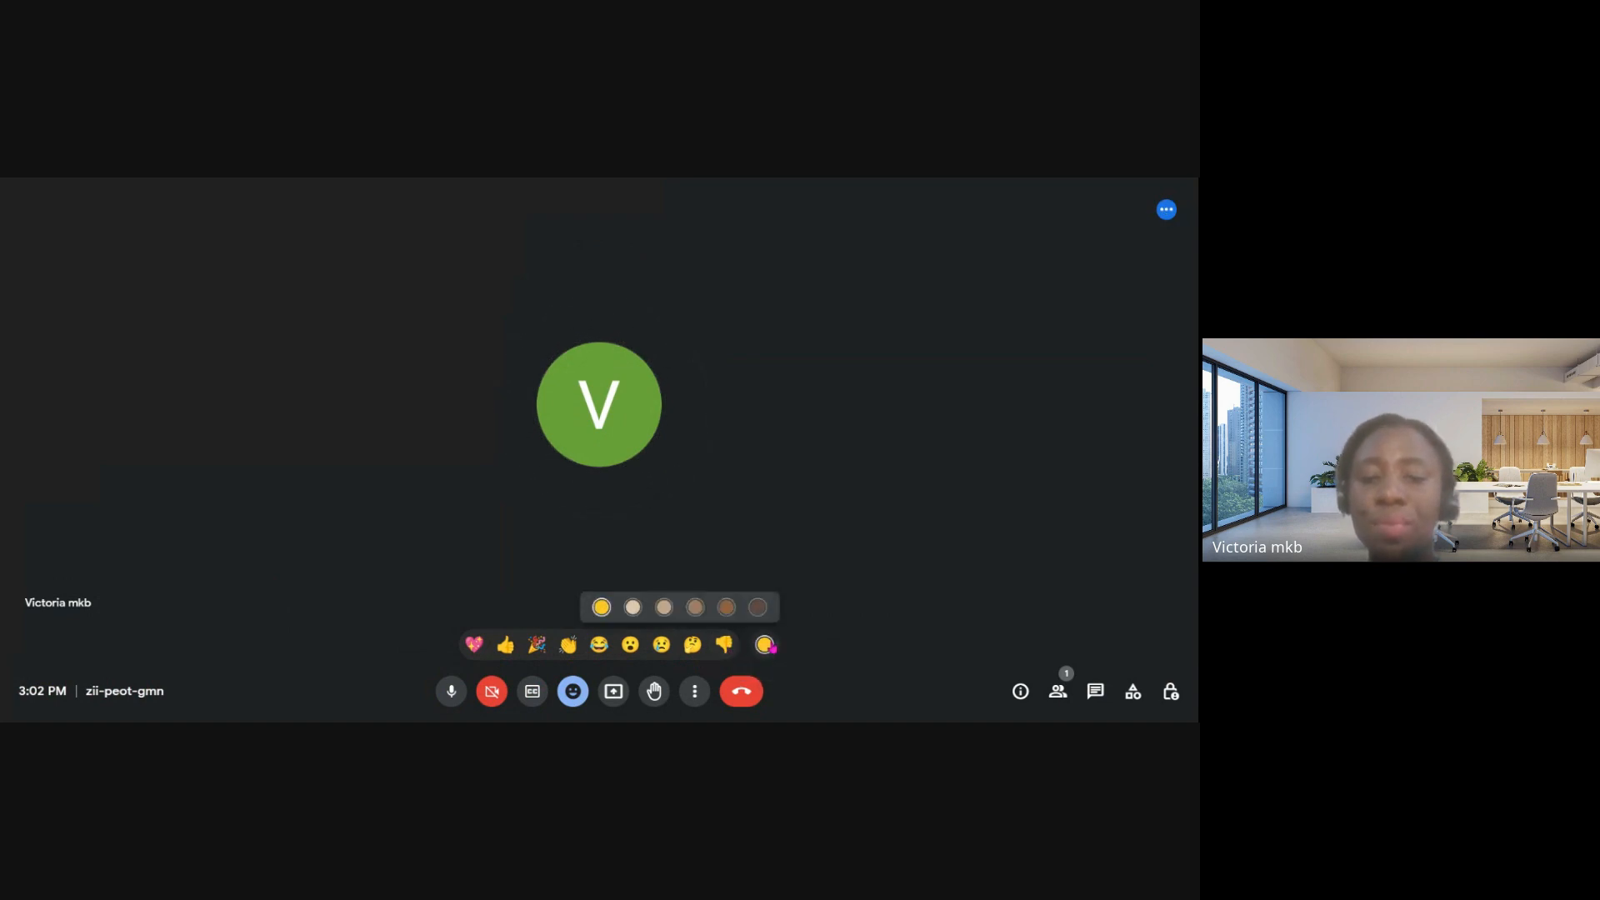
left_click(728, 611)
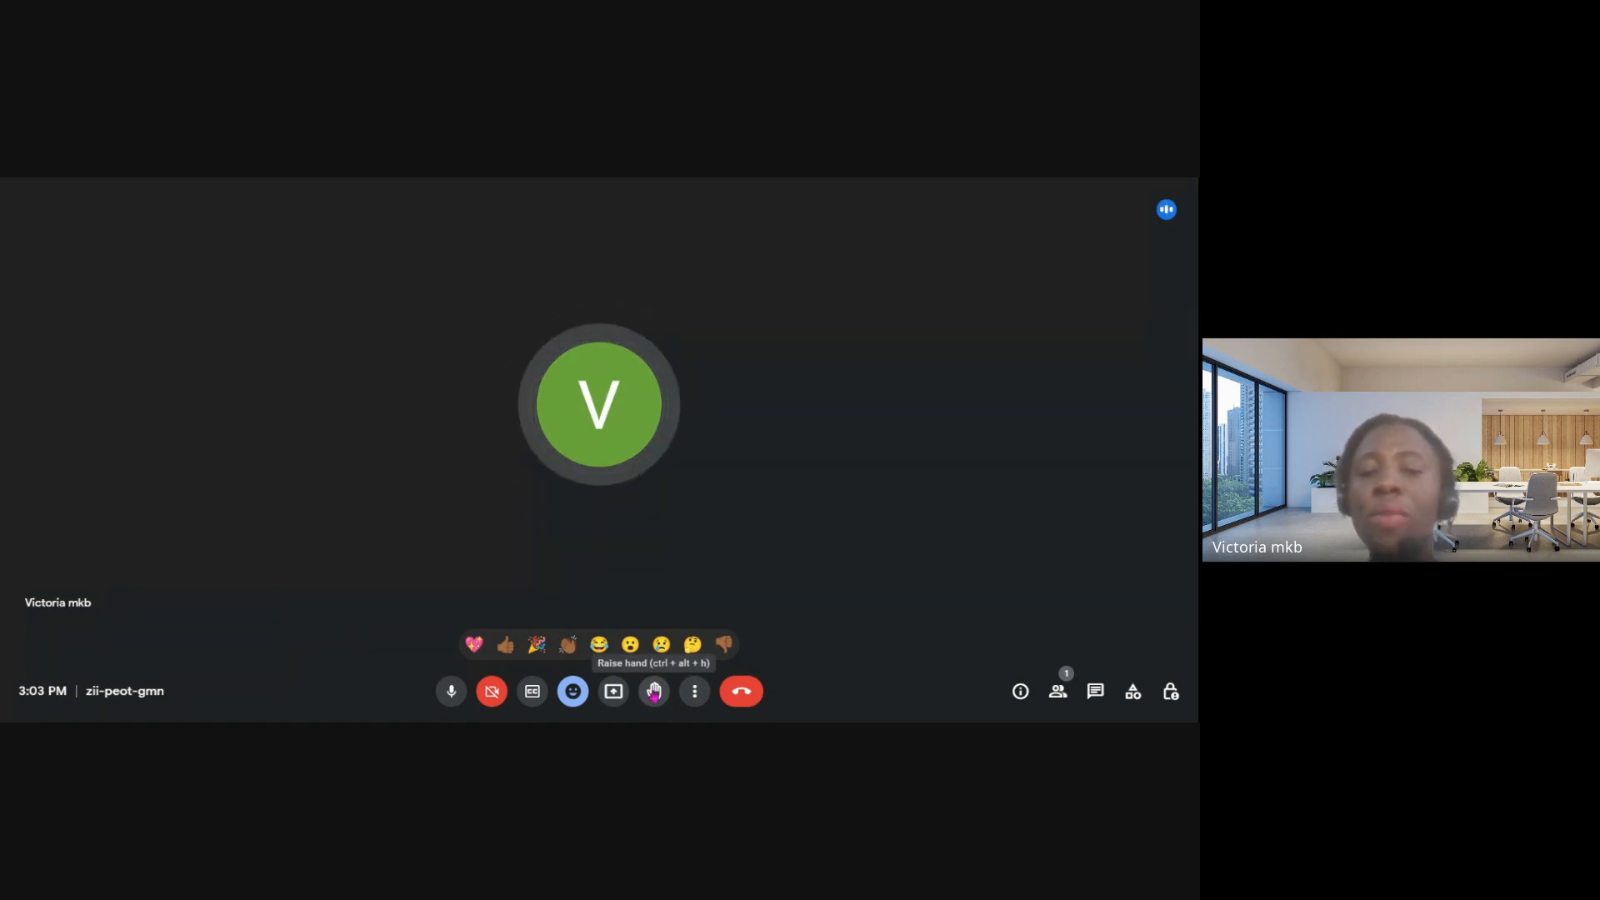
left_click(449, 692)
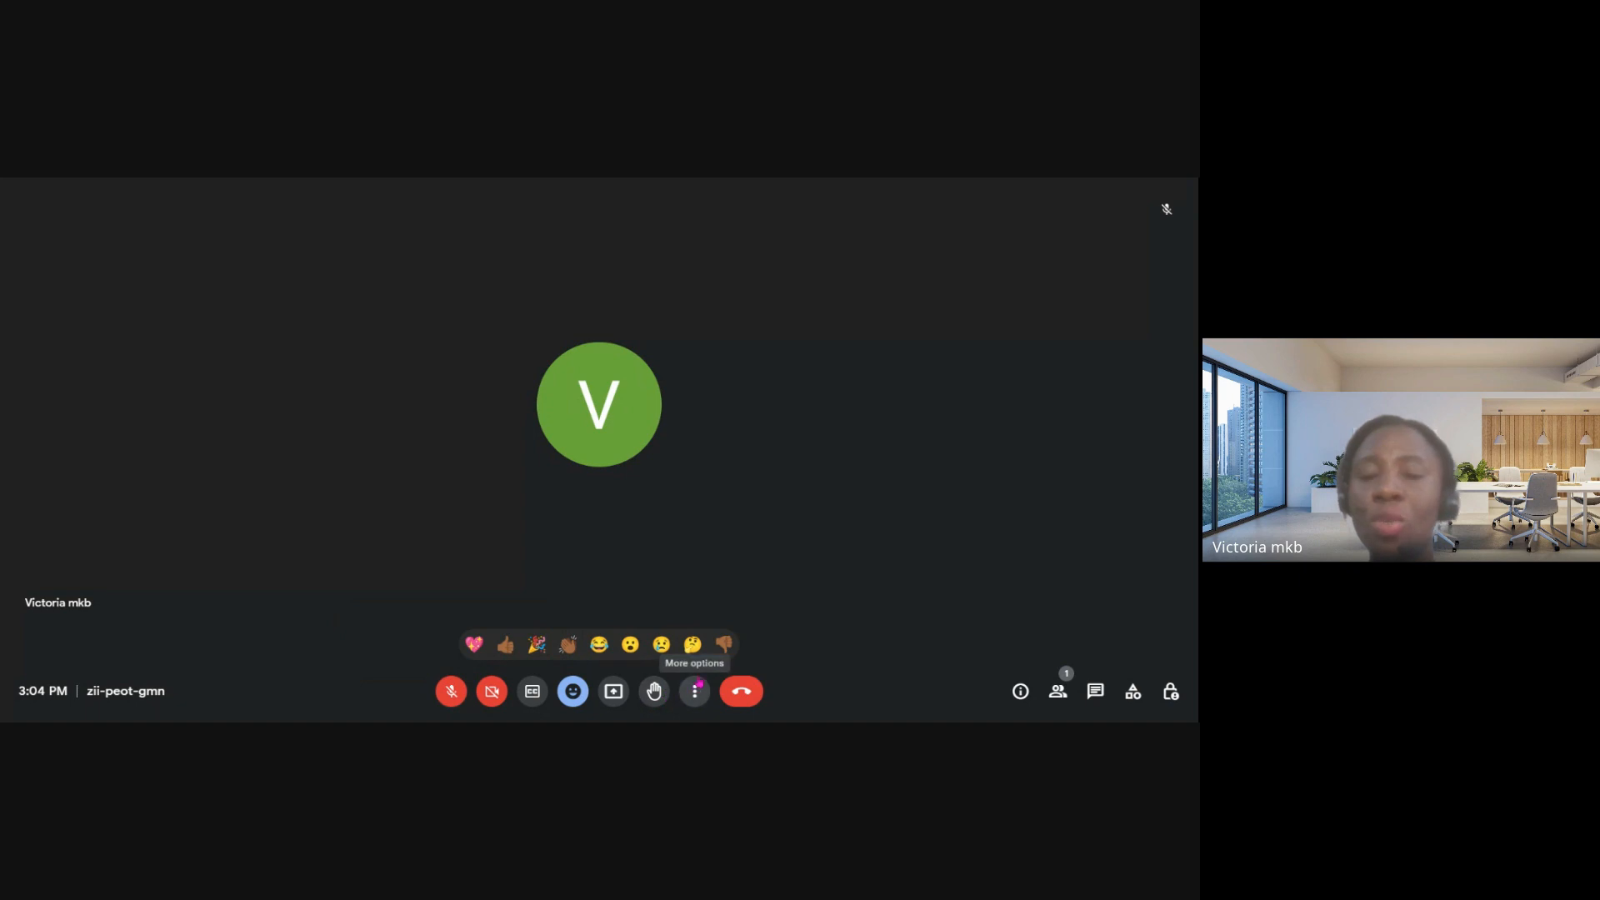
- View the call's in-call messages and its available activities, and close the side view
left_click(1095, 692)
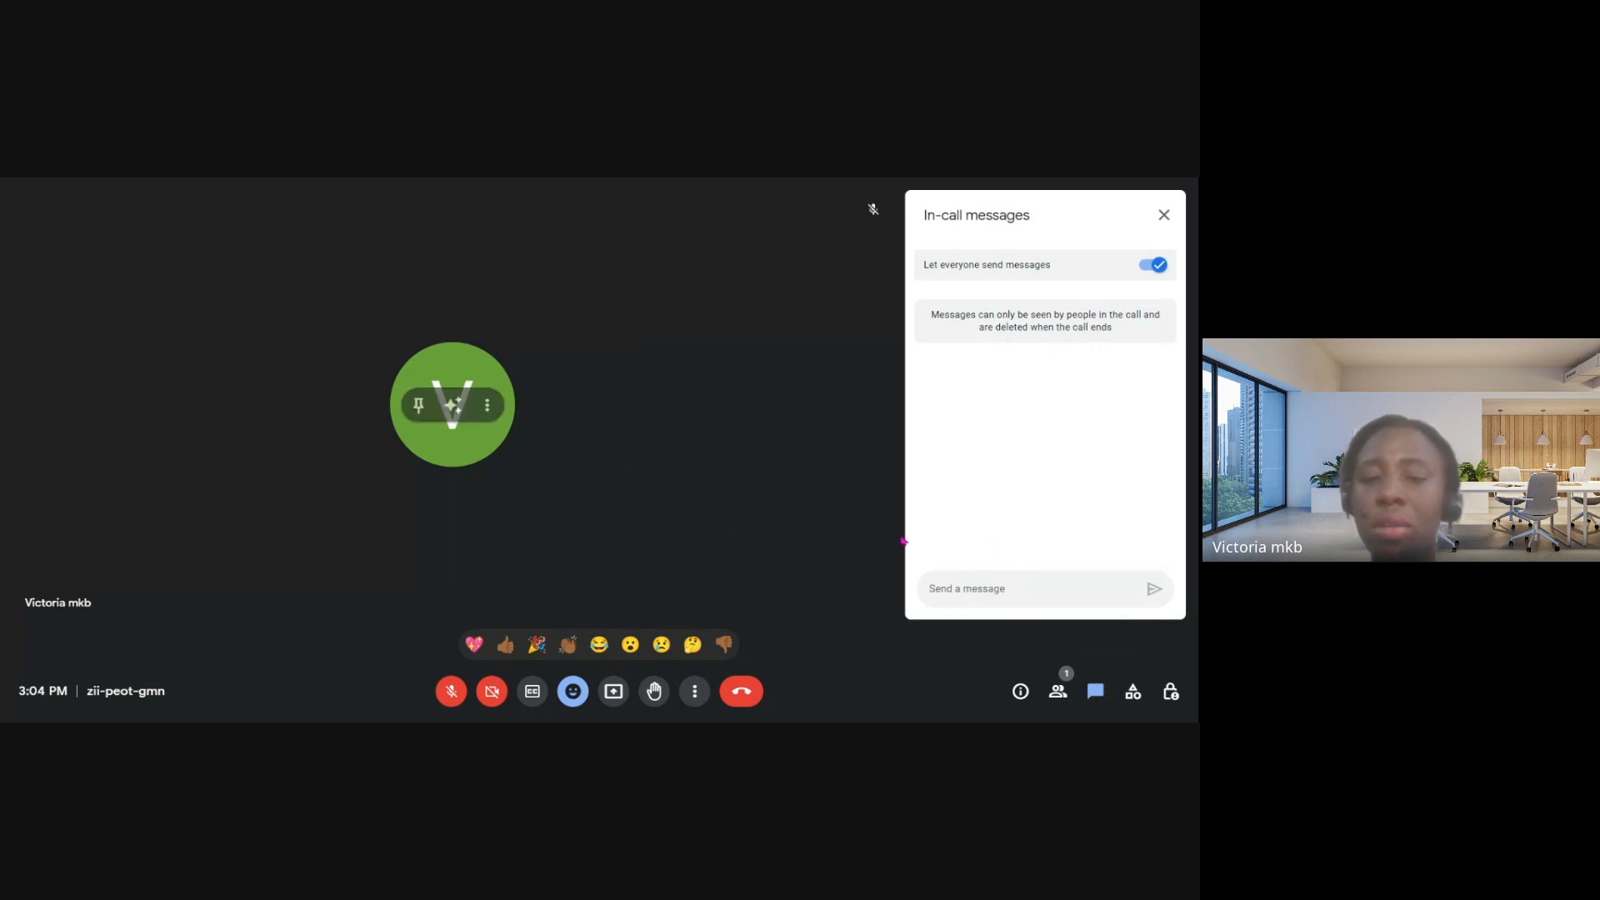
left_click(1132, 692)
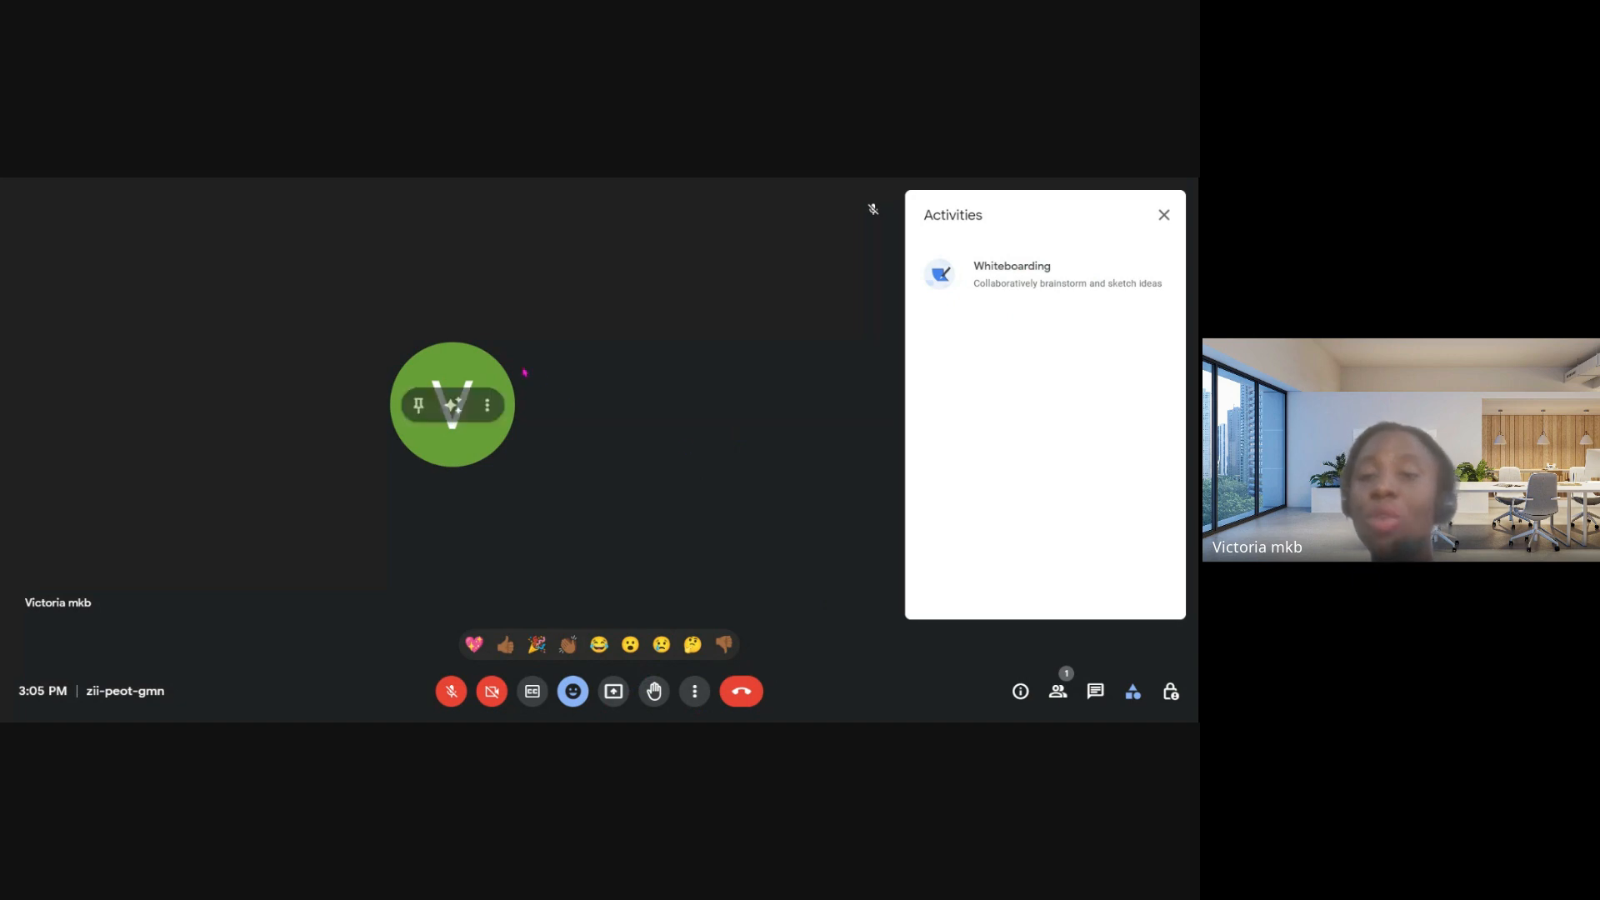
left_click(1175, 225)
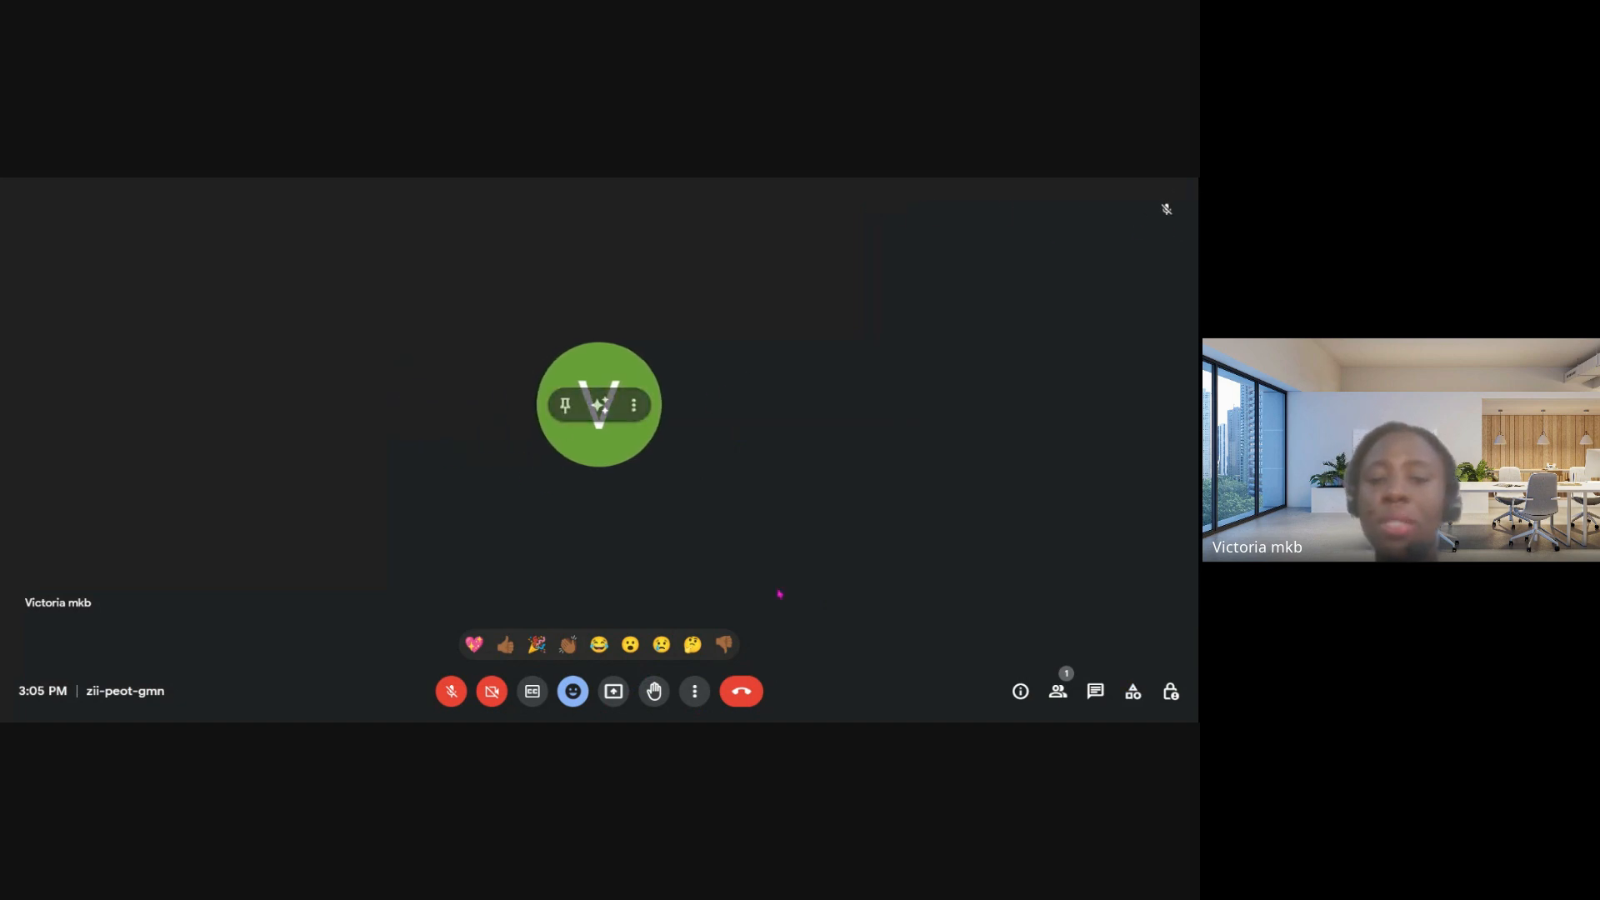
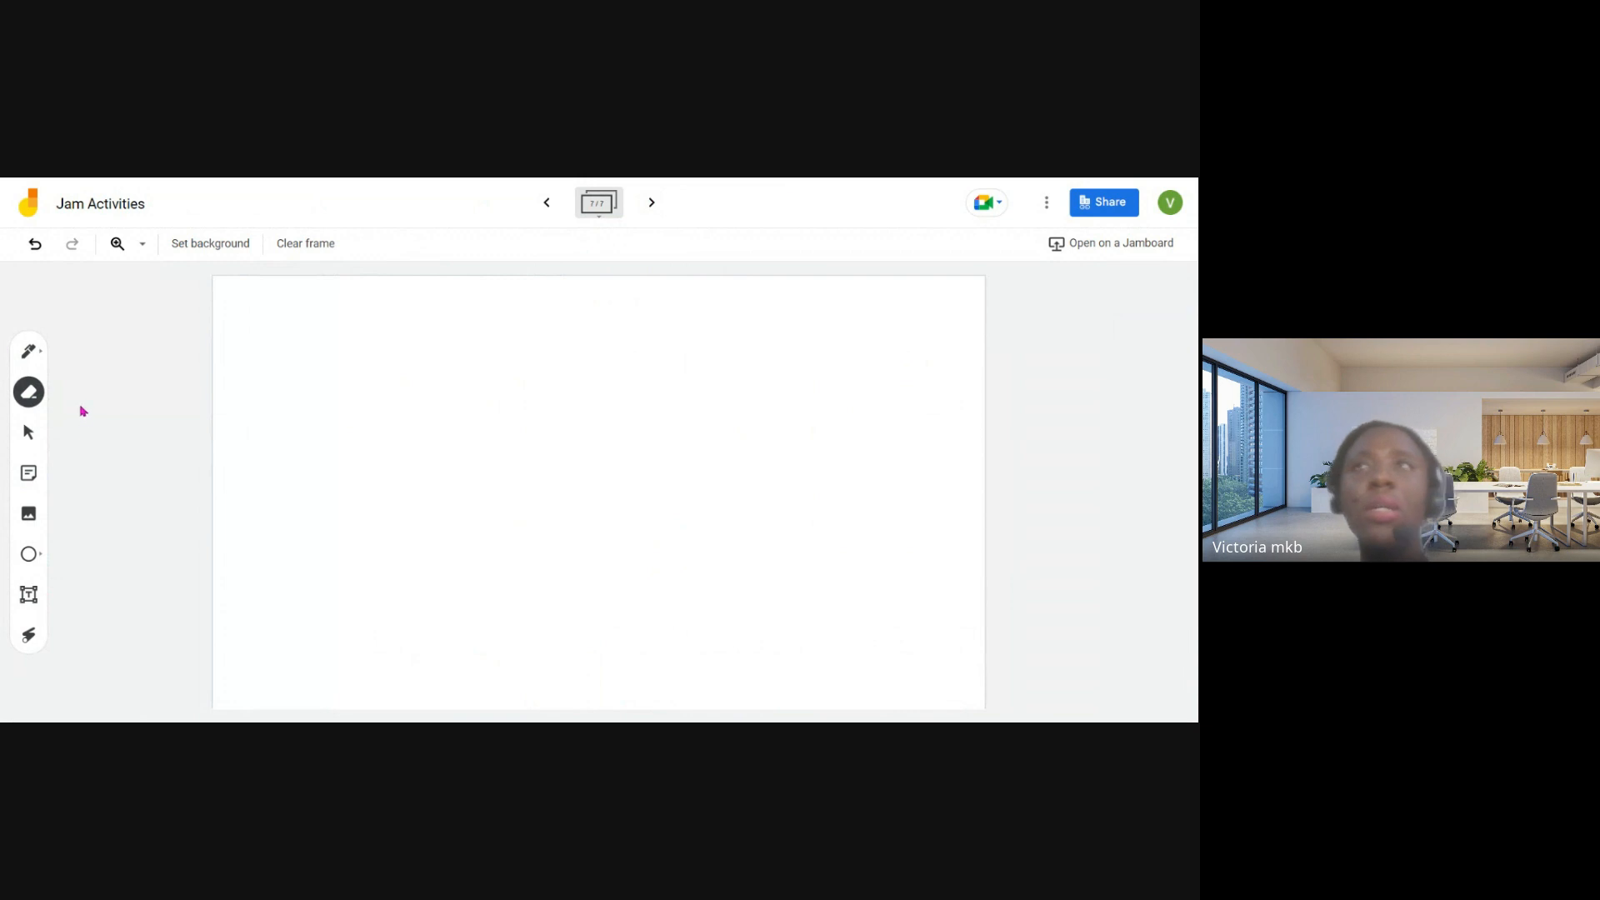
- Write the fraction 2/2 in green with the brush in the frame's upper-left area
left_click(33, 356)
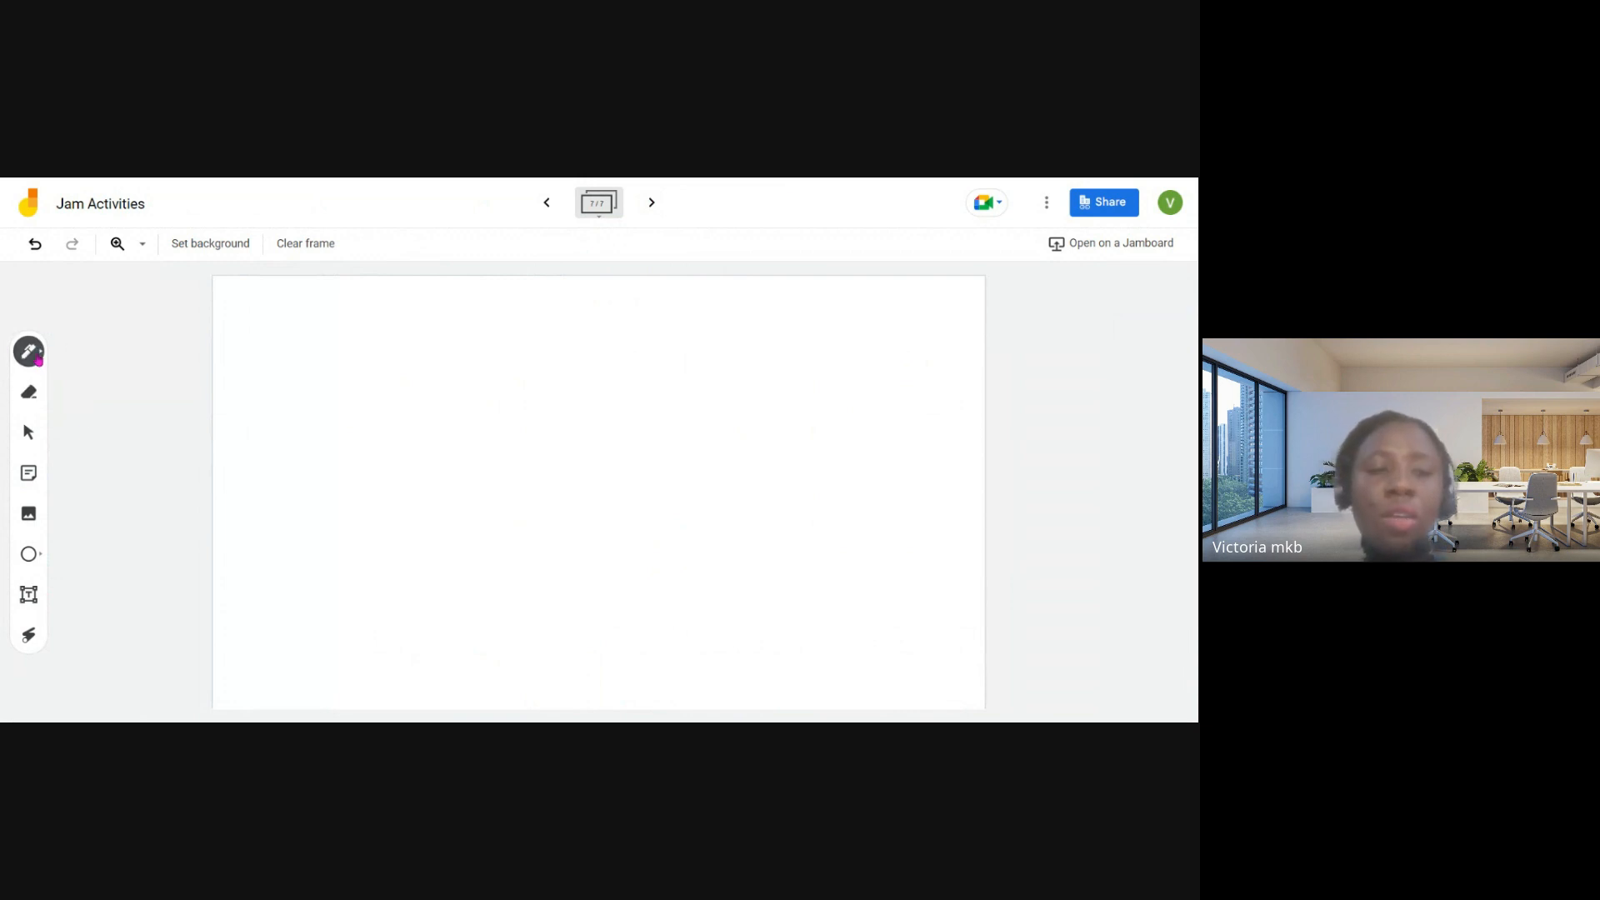
left_click(38, 361)
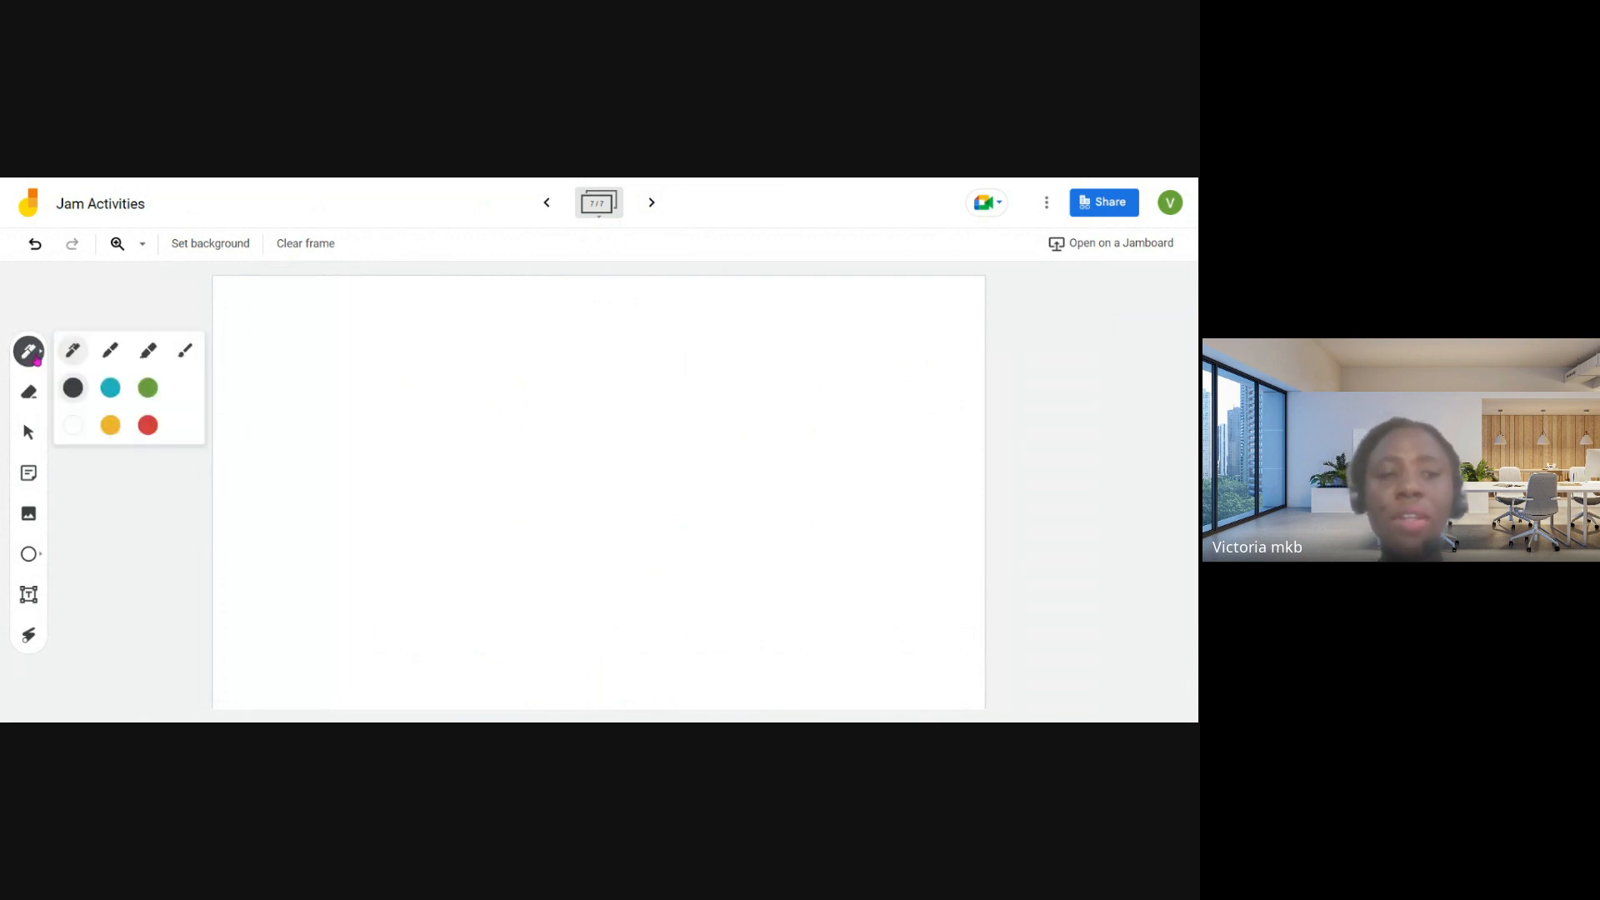
left_click(109, 357)
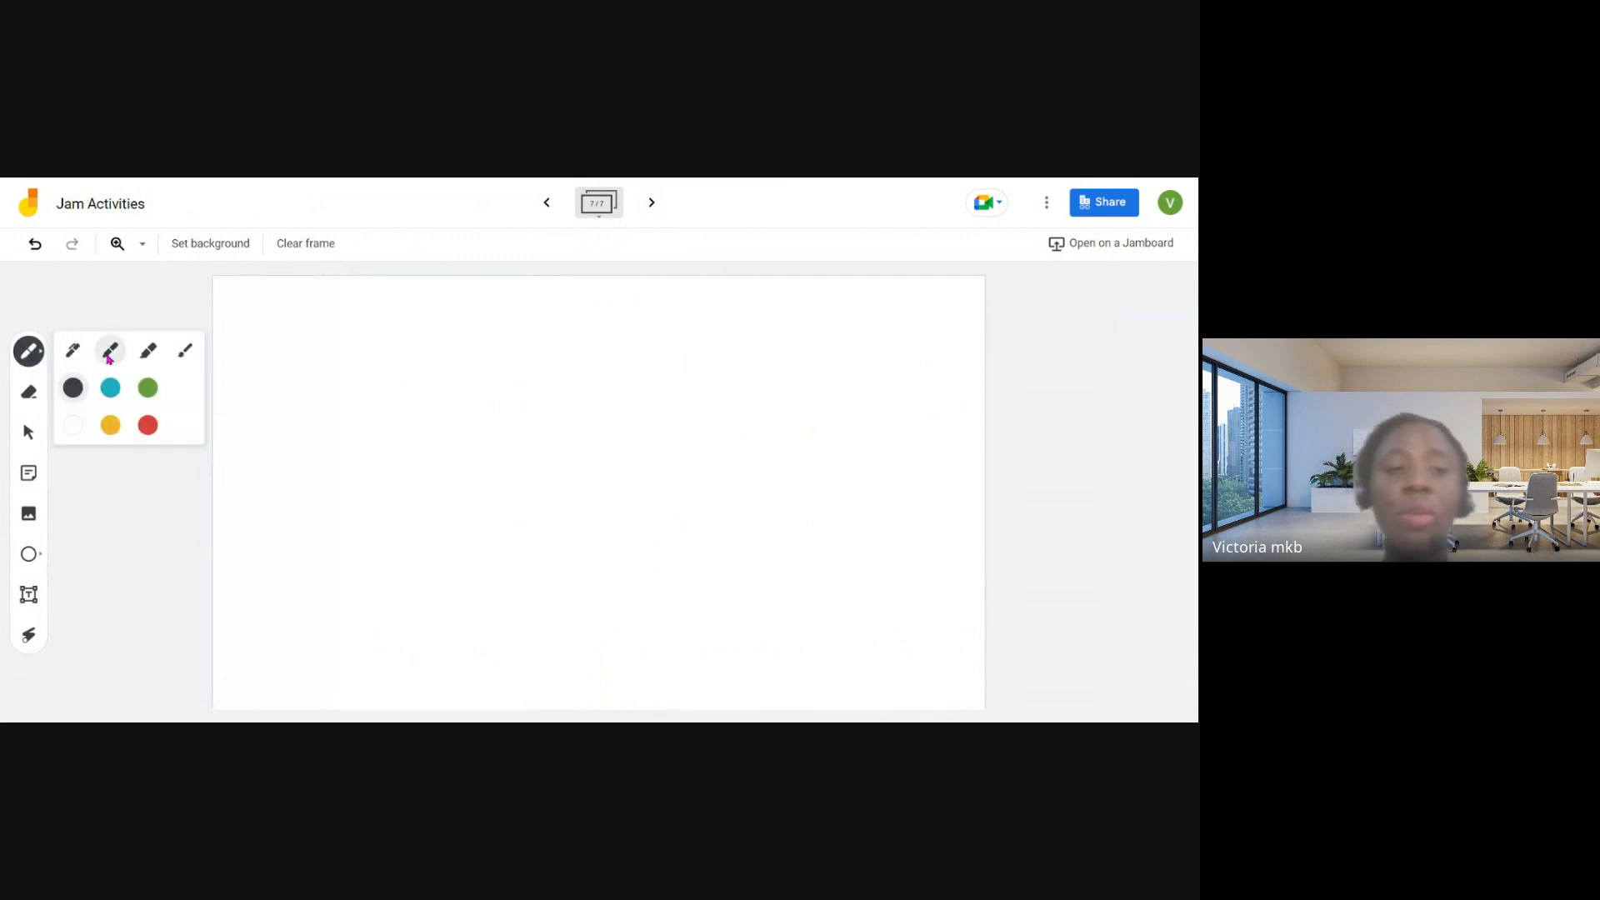
left_click(154, 356)
left_click(190, 354)
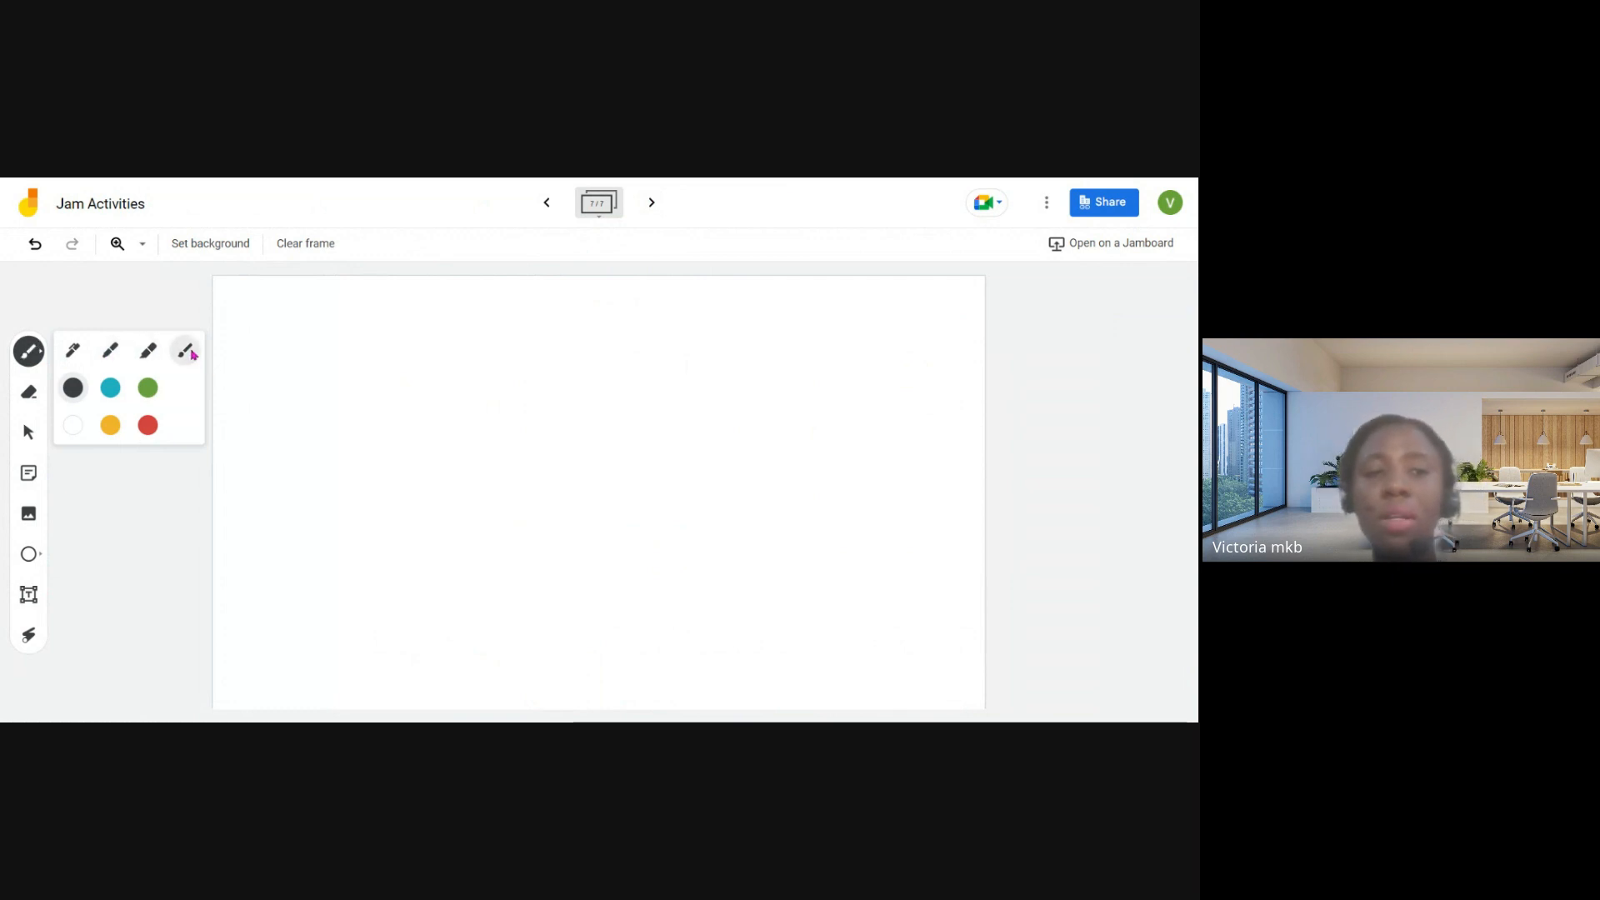
left_click(147, 388)
mouse_move(265, 337)
left_mouse_down()
mouse_move(258, 384)
mouse_move(288, 390)
mouse_move(263, 437)
mouse_move(311, 410)
mouse_move(293, 435)
mouse_move(330, 425)
left_mouse_up()
- Write 2 over 2 as a fraction in blue with the highlighter, beside the green writing
left_click(37, 353)
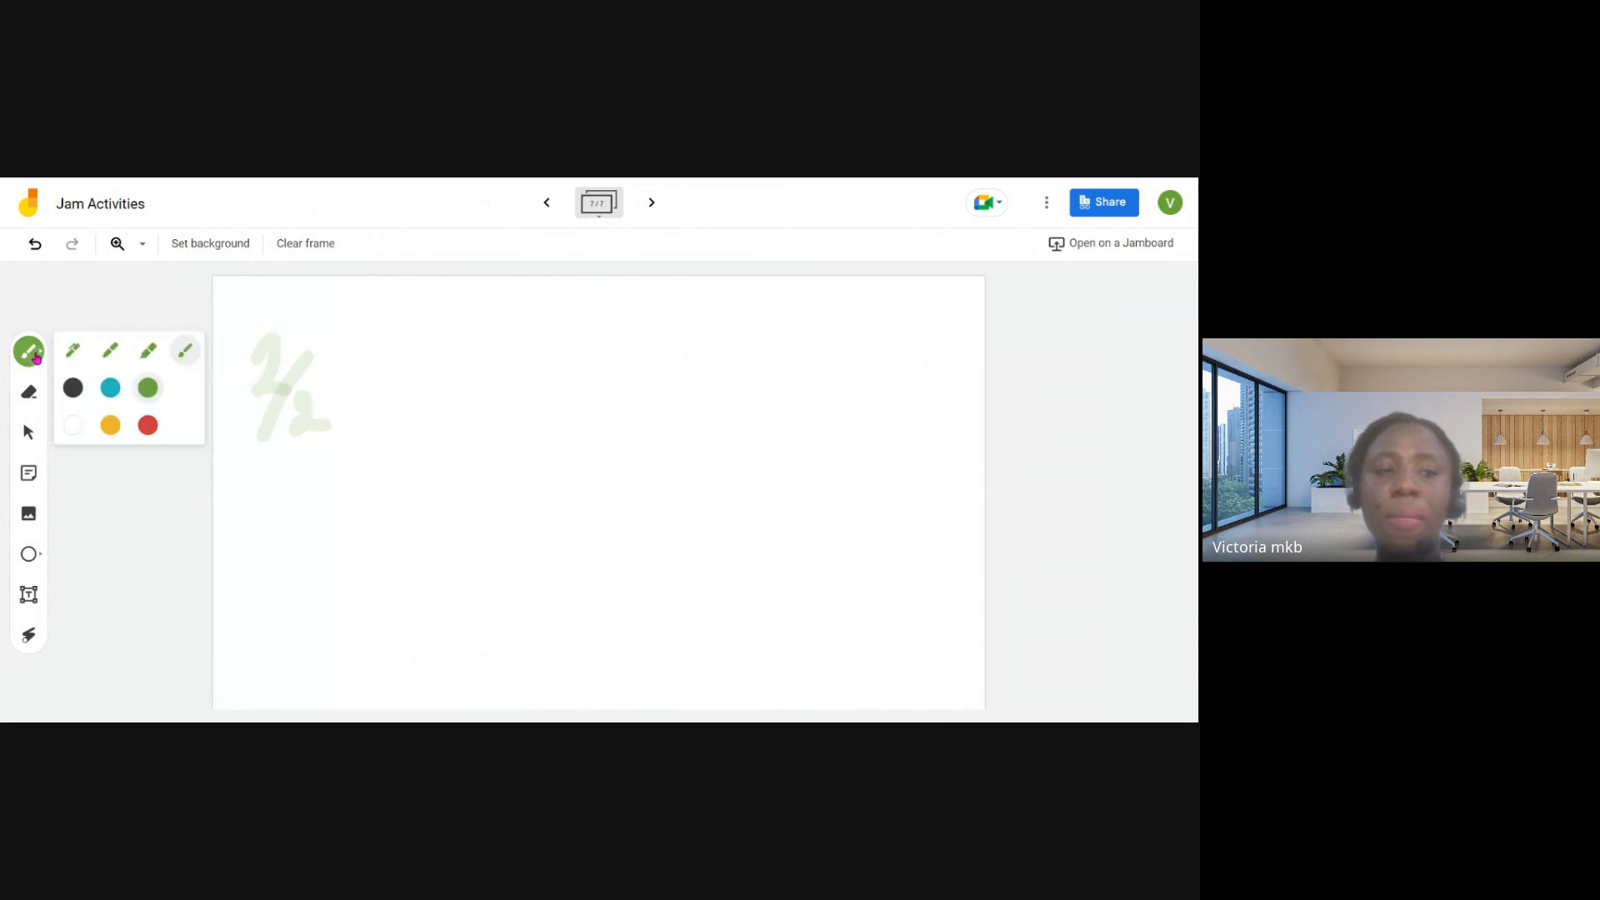
left_click(111, 388)
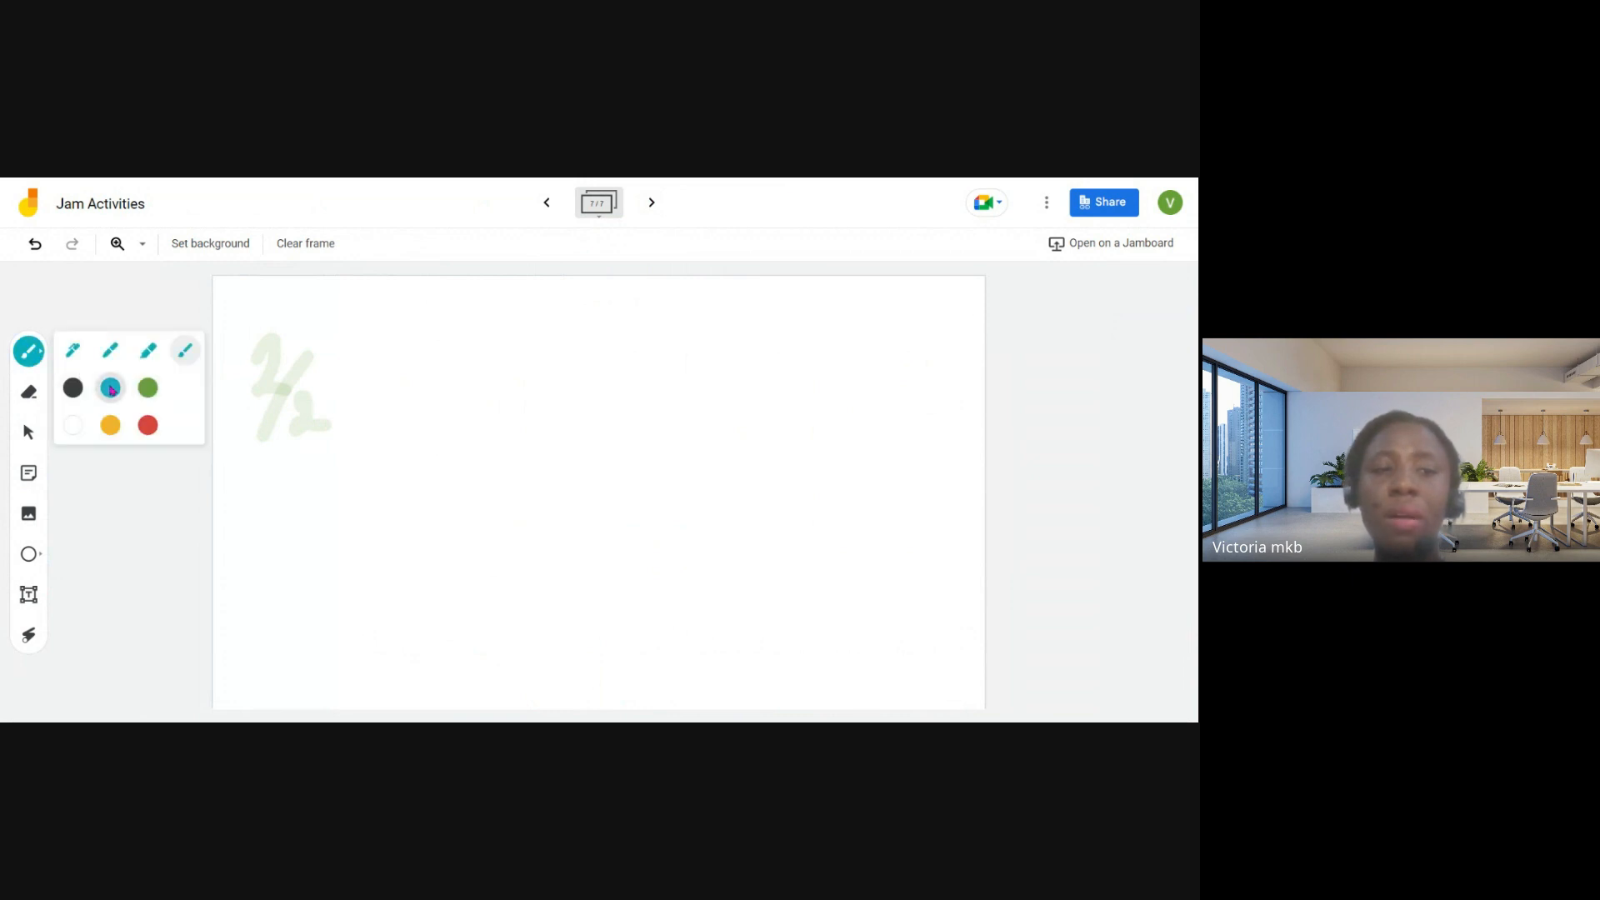
left_click(148, 353)
mouse_move(368, 359)
left_mouse_down()
mouse_move(394, 395)
mouse_move(440, 401)
mouse_move(386, 458)
mouse_move(430, 452)
left_mouse_up()
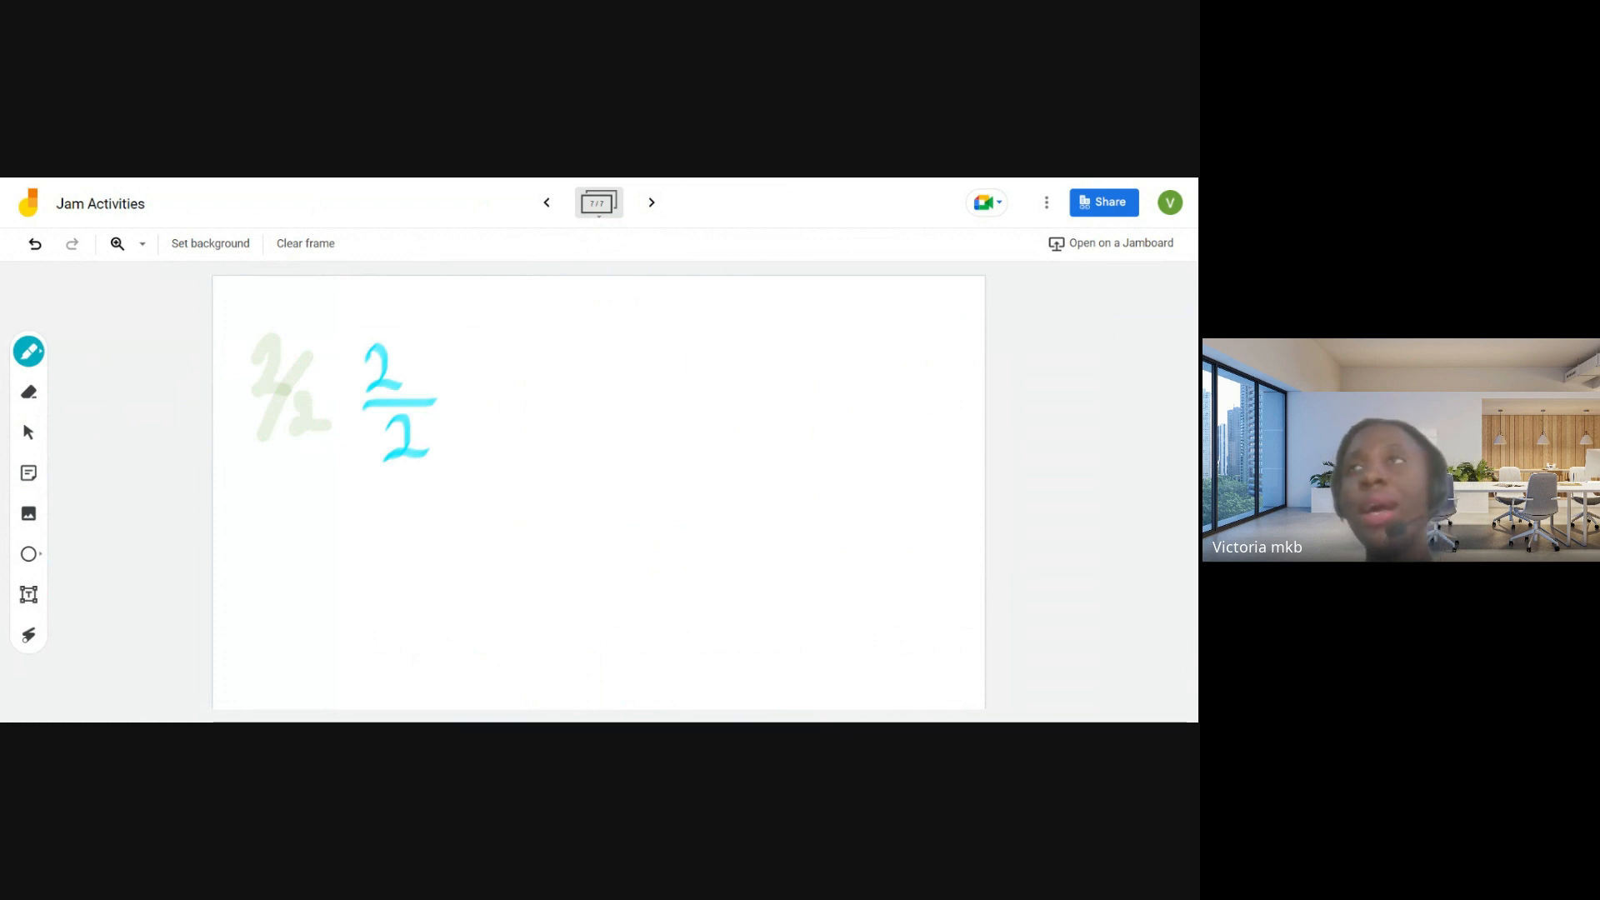
- Erase the green 2/2 from the frame and switch to the Select tool
left_click(37, 367)
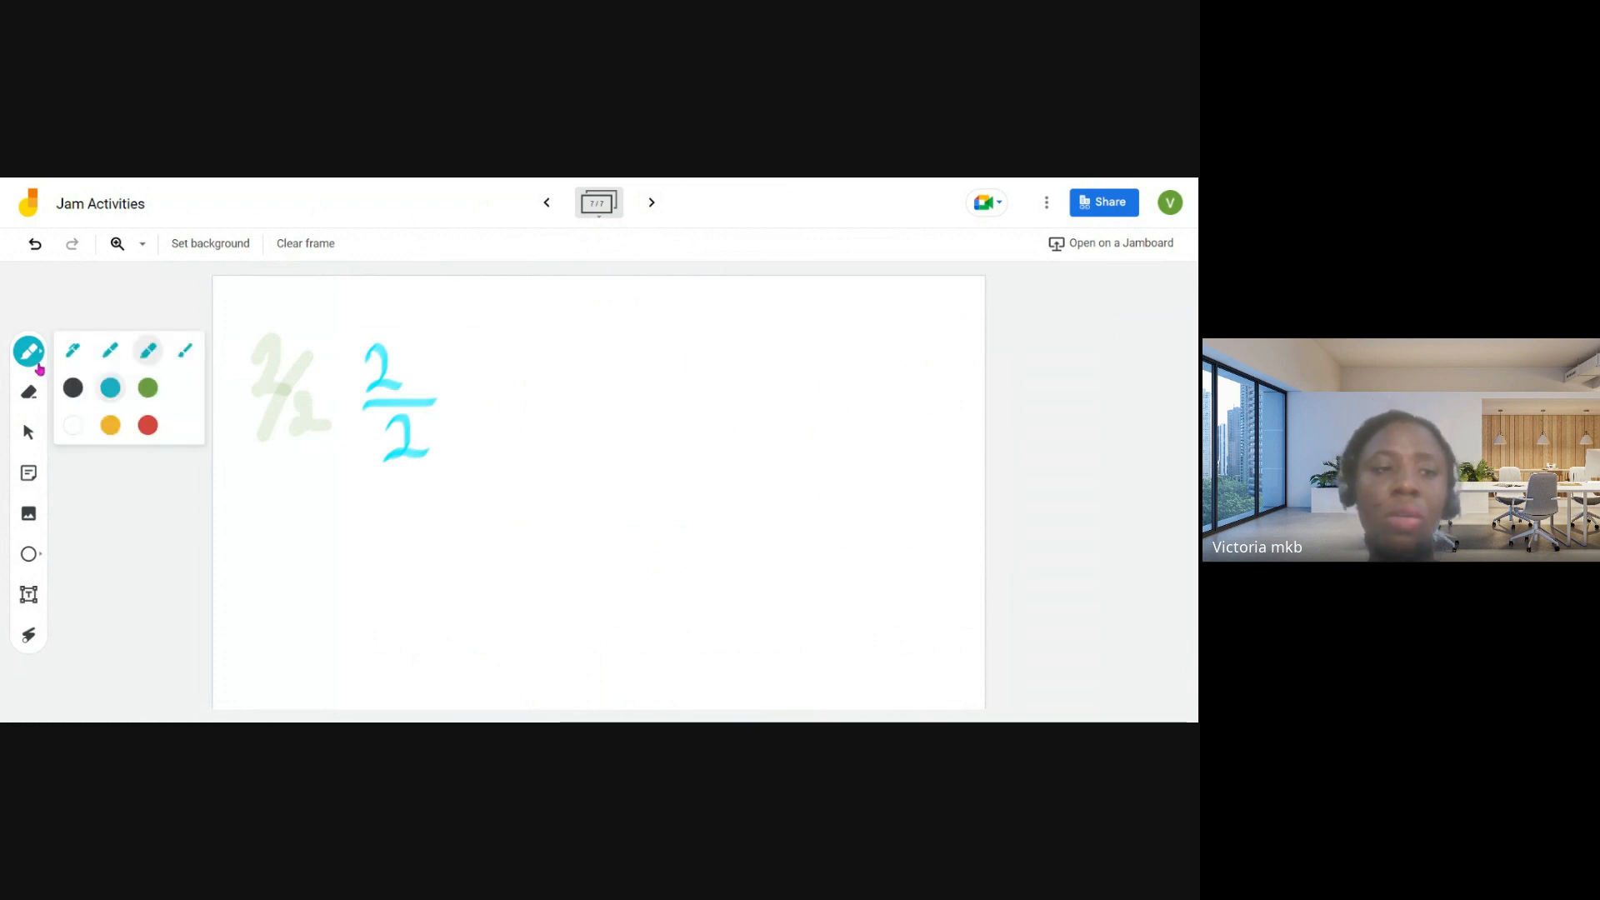
left_click(33, 393)
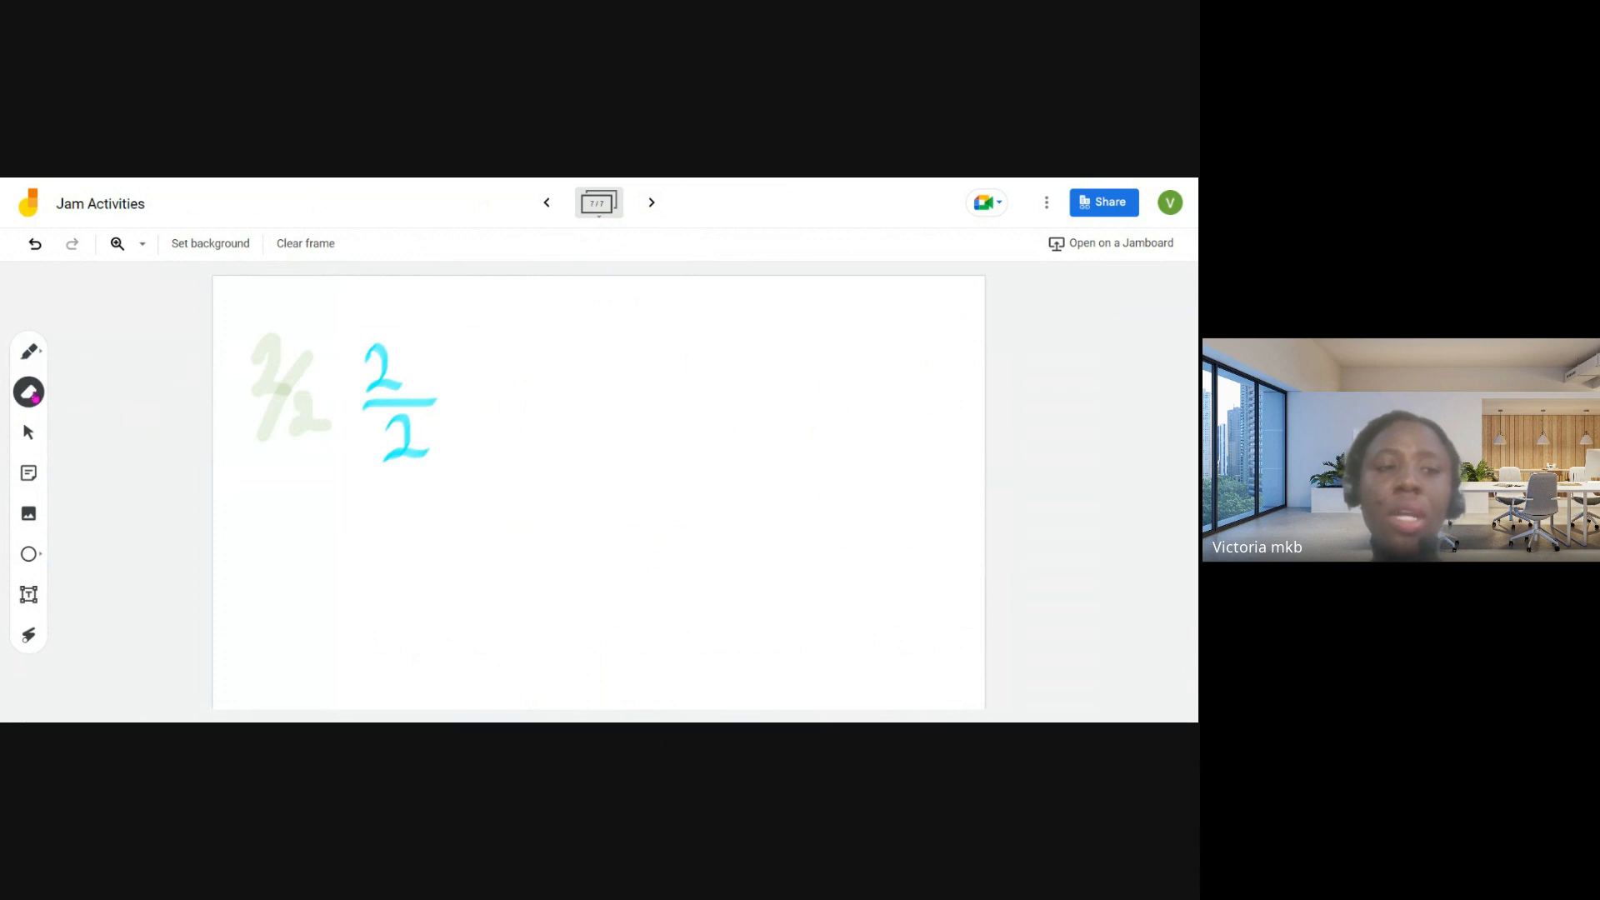
mouse_move(250, 330)
left_mouse_down()
mouse_move(328, 407)
mouse_move(312, 345)
mouse_move(290, 379)
mouse_move(268, 340)
mouse_move(250, 395)
mouse_move(283, 371)
mouse_move(322, 428)
mouse_move(280, 440)
left_mouse_up()
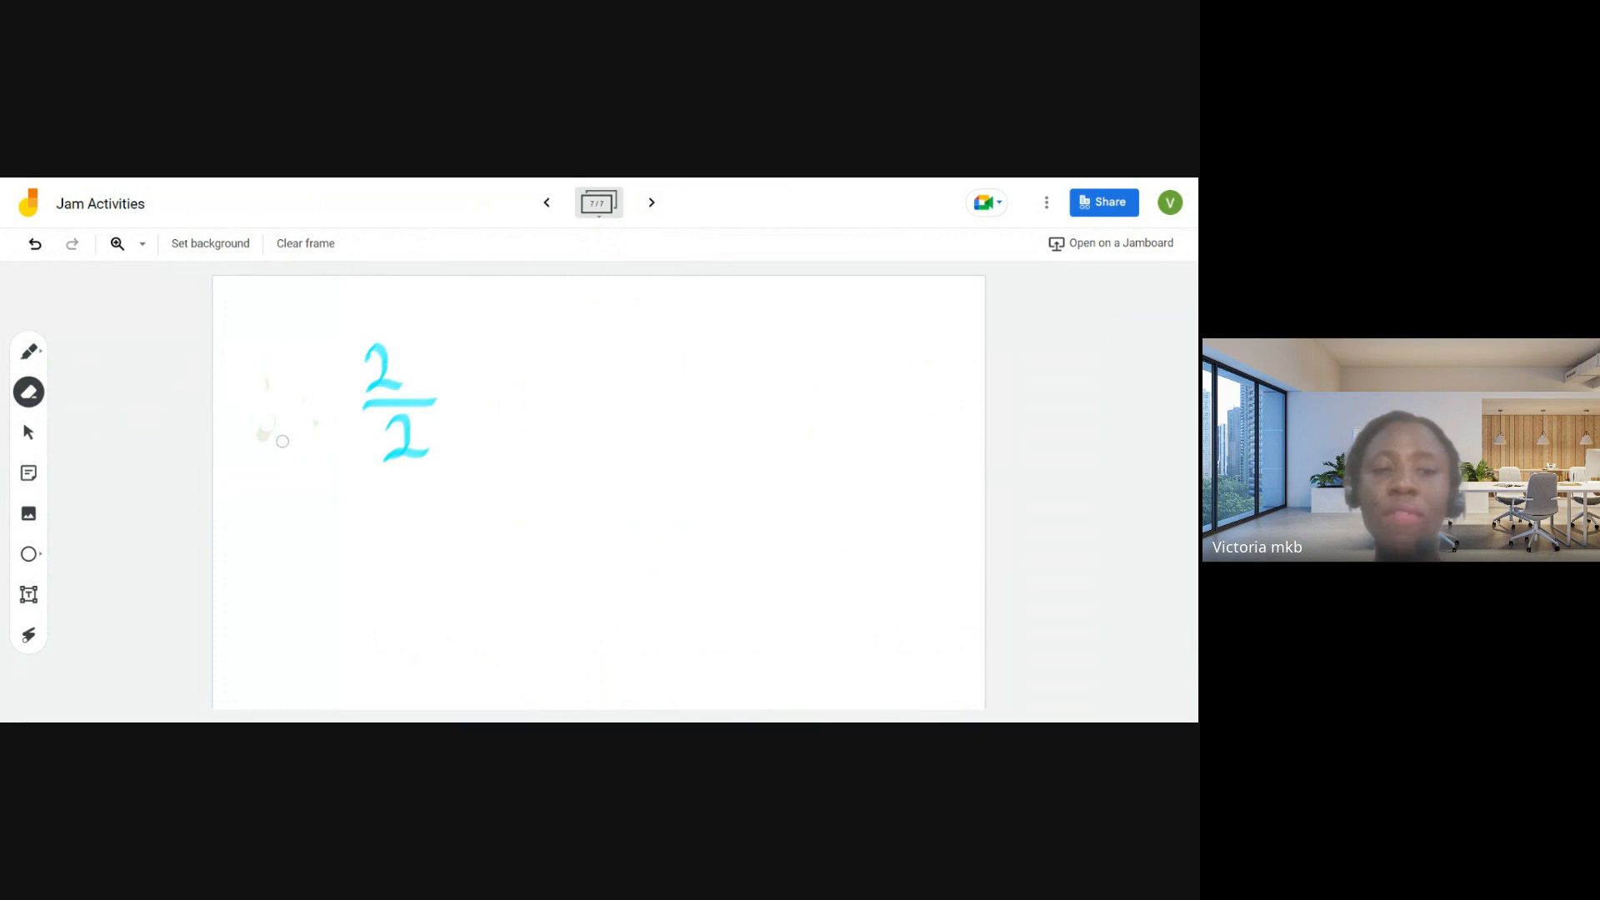
left_click(29, 433)
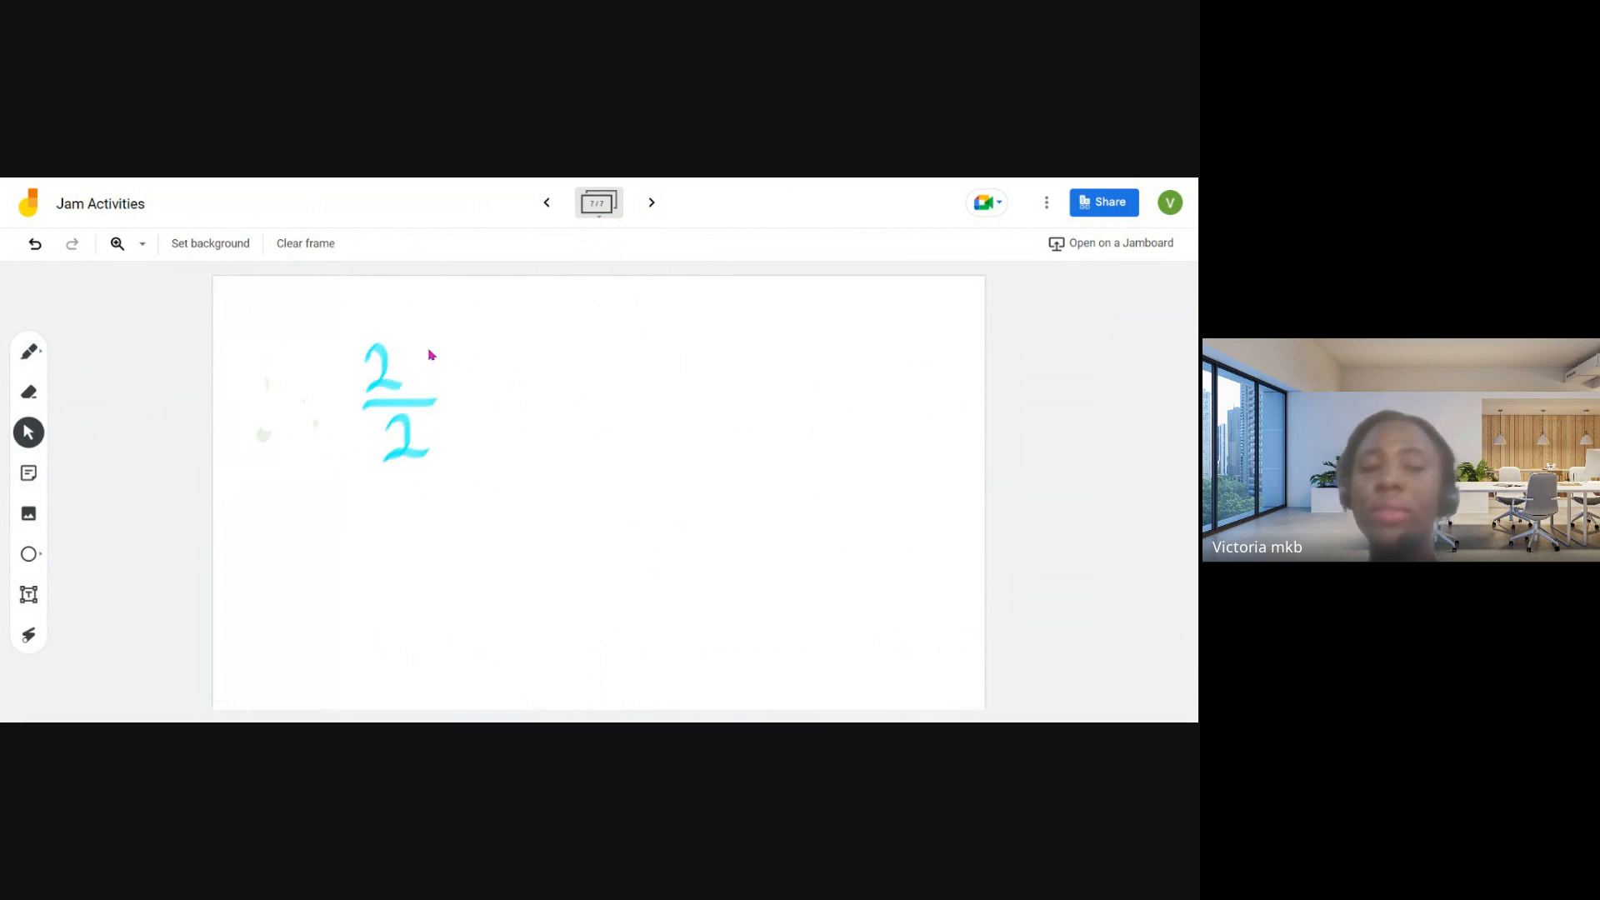
- Create a sticky note reading HELLO, try green, blue, pink and orange for it, and save it in yellow
left_click(38, 478)
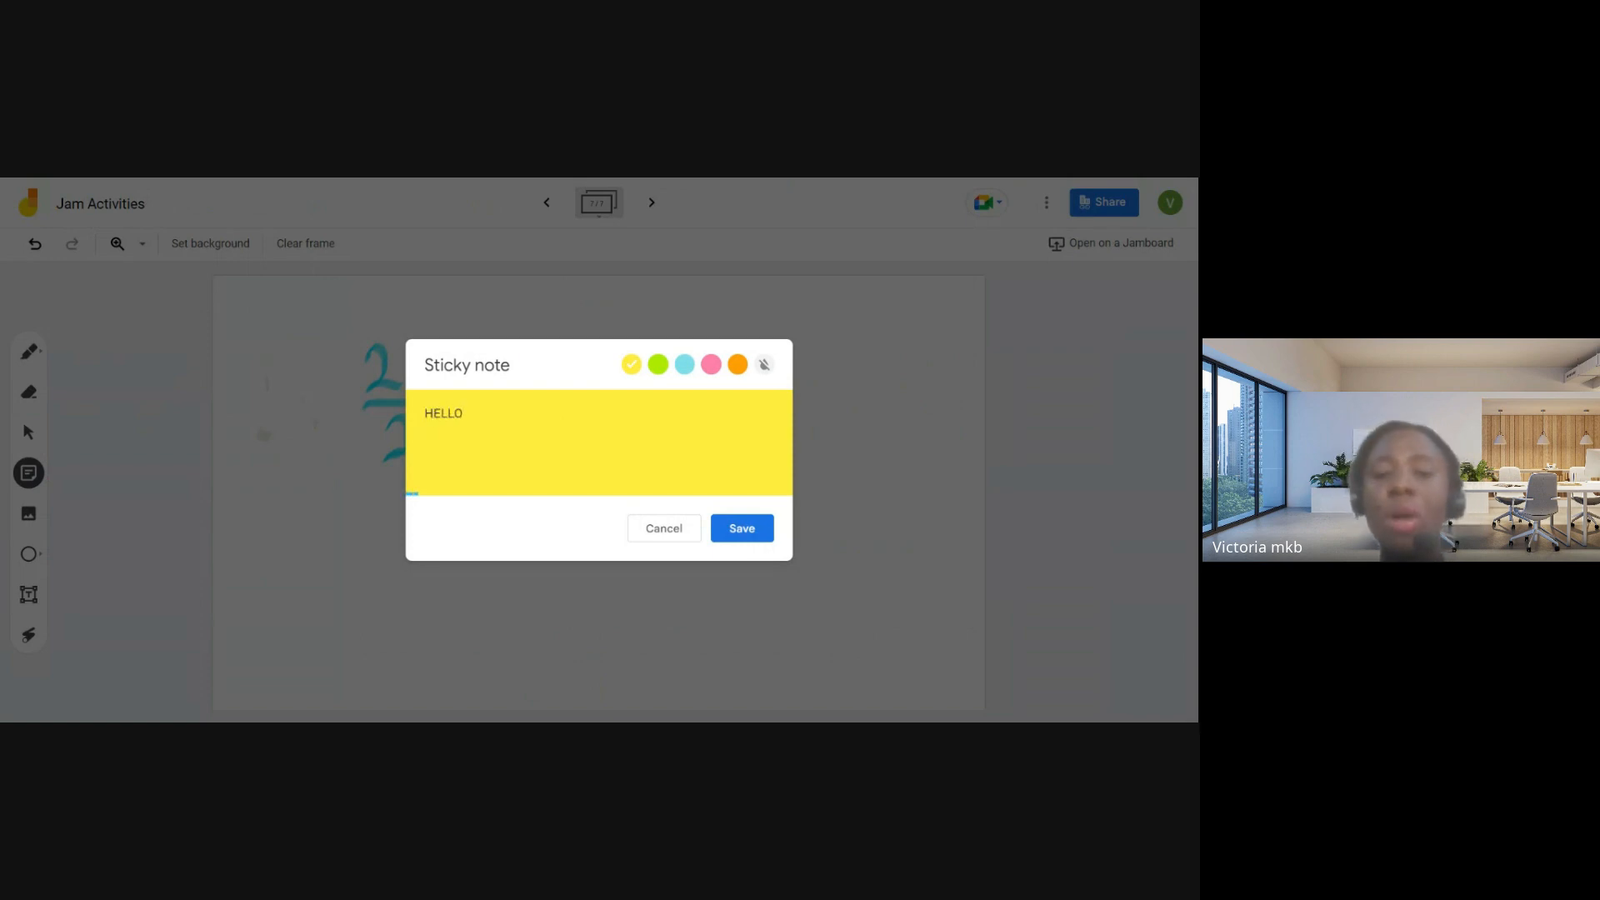
left_click(657, 364)
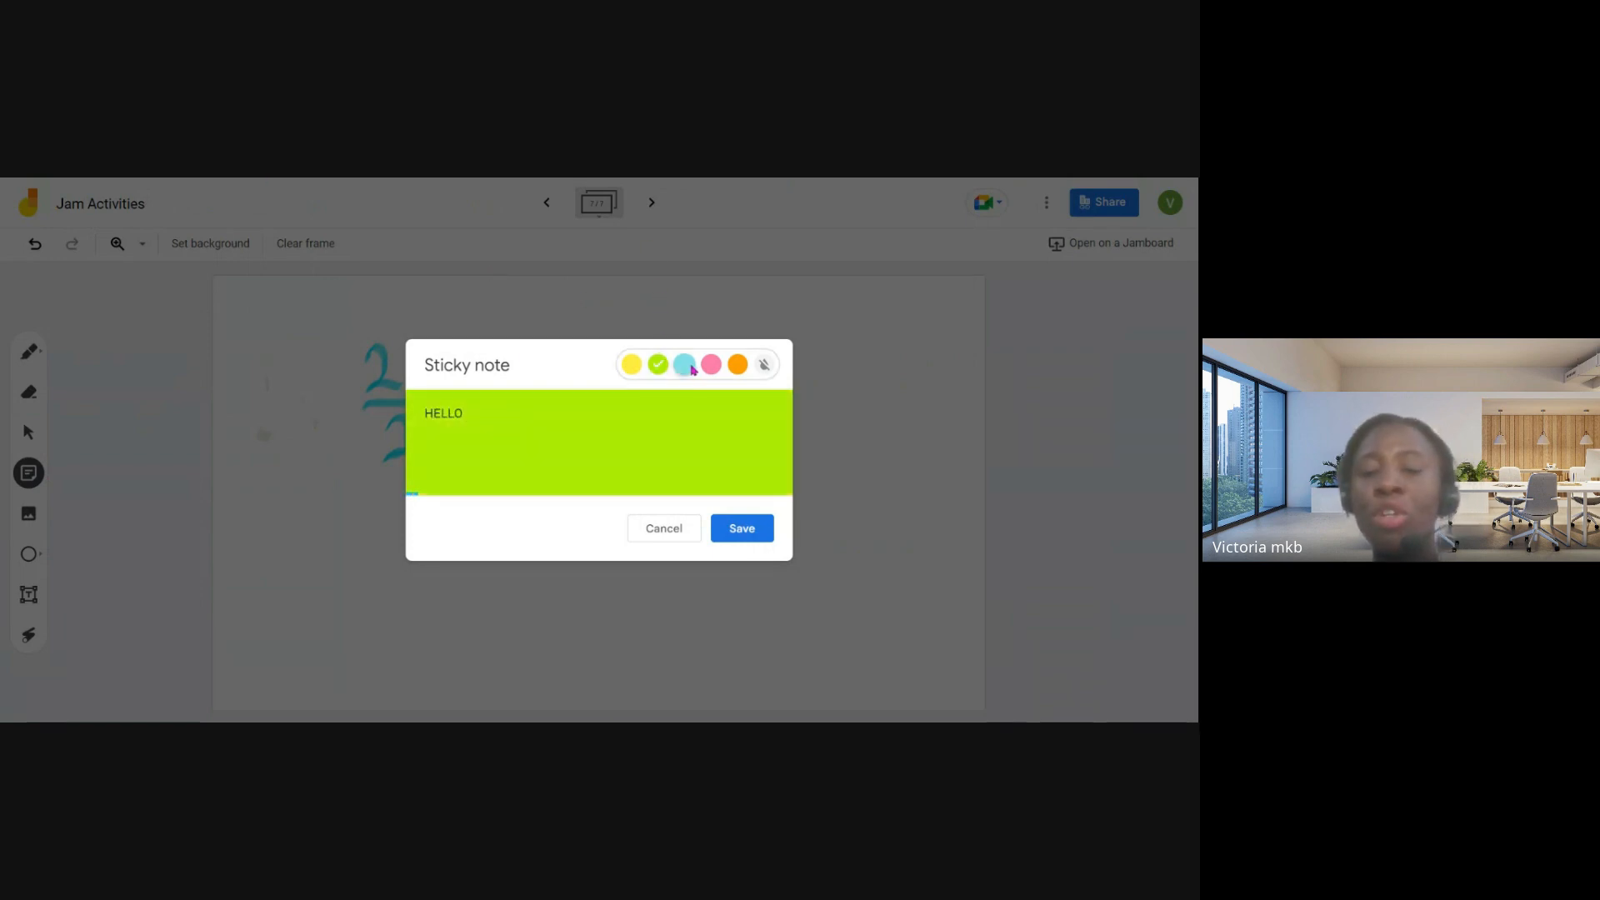
left_click(684, 365)
left_click(711, 364)
left_click(738, 367)
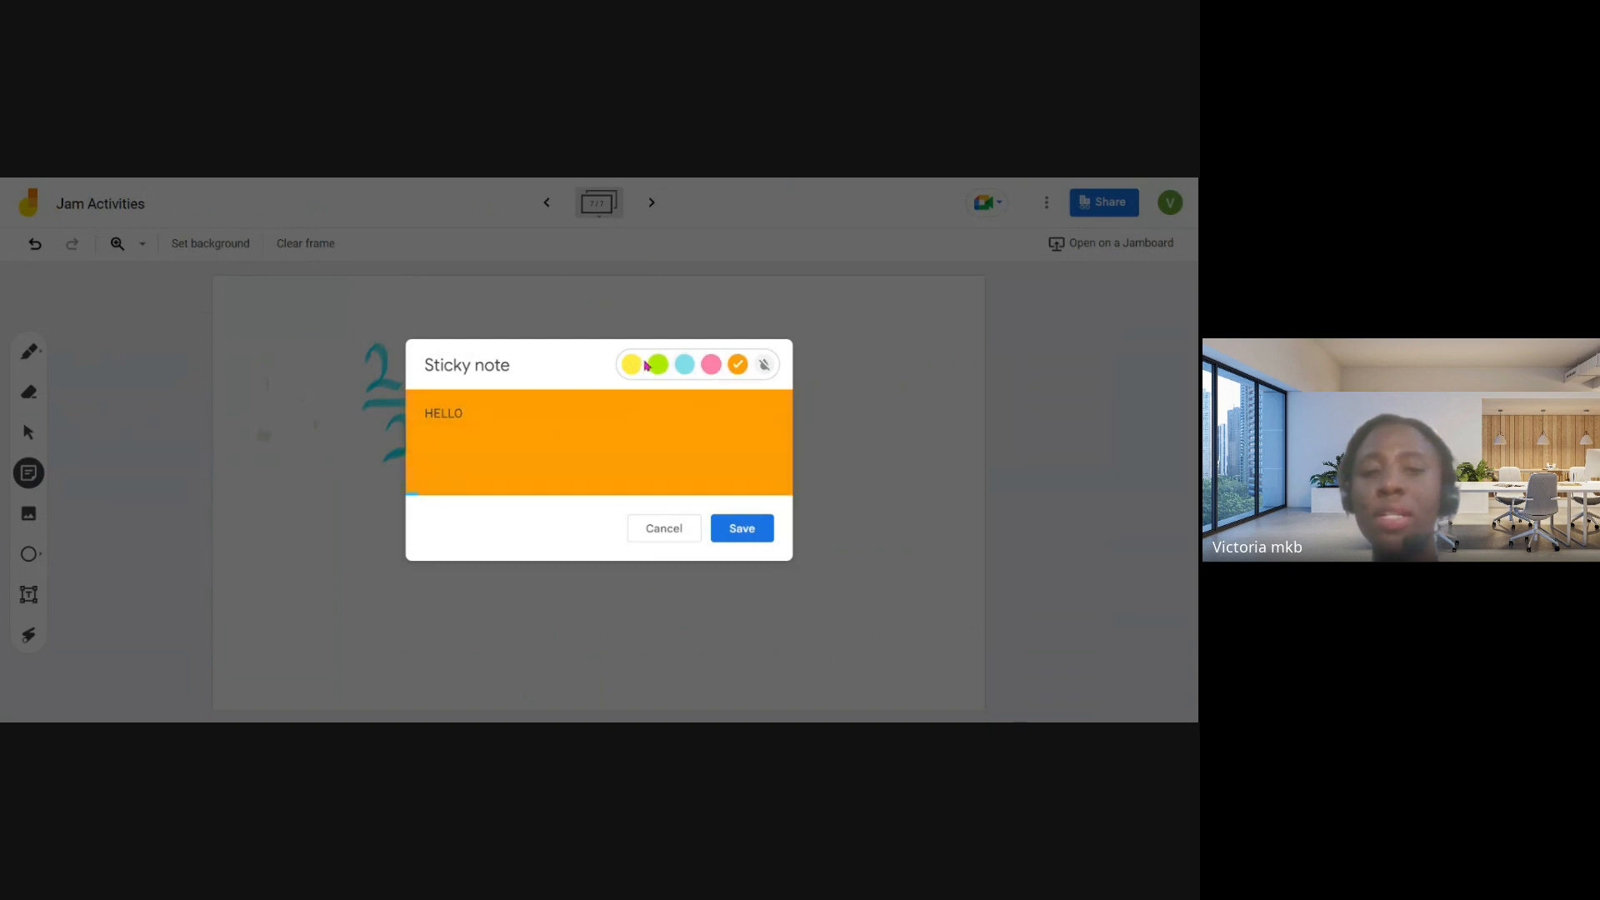
left_click(631, 364)
left_click(754, 523)
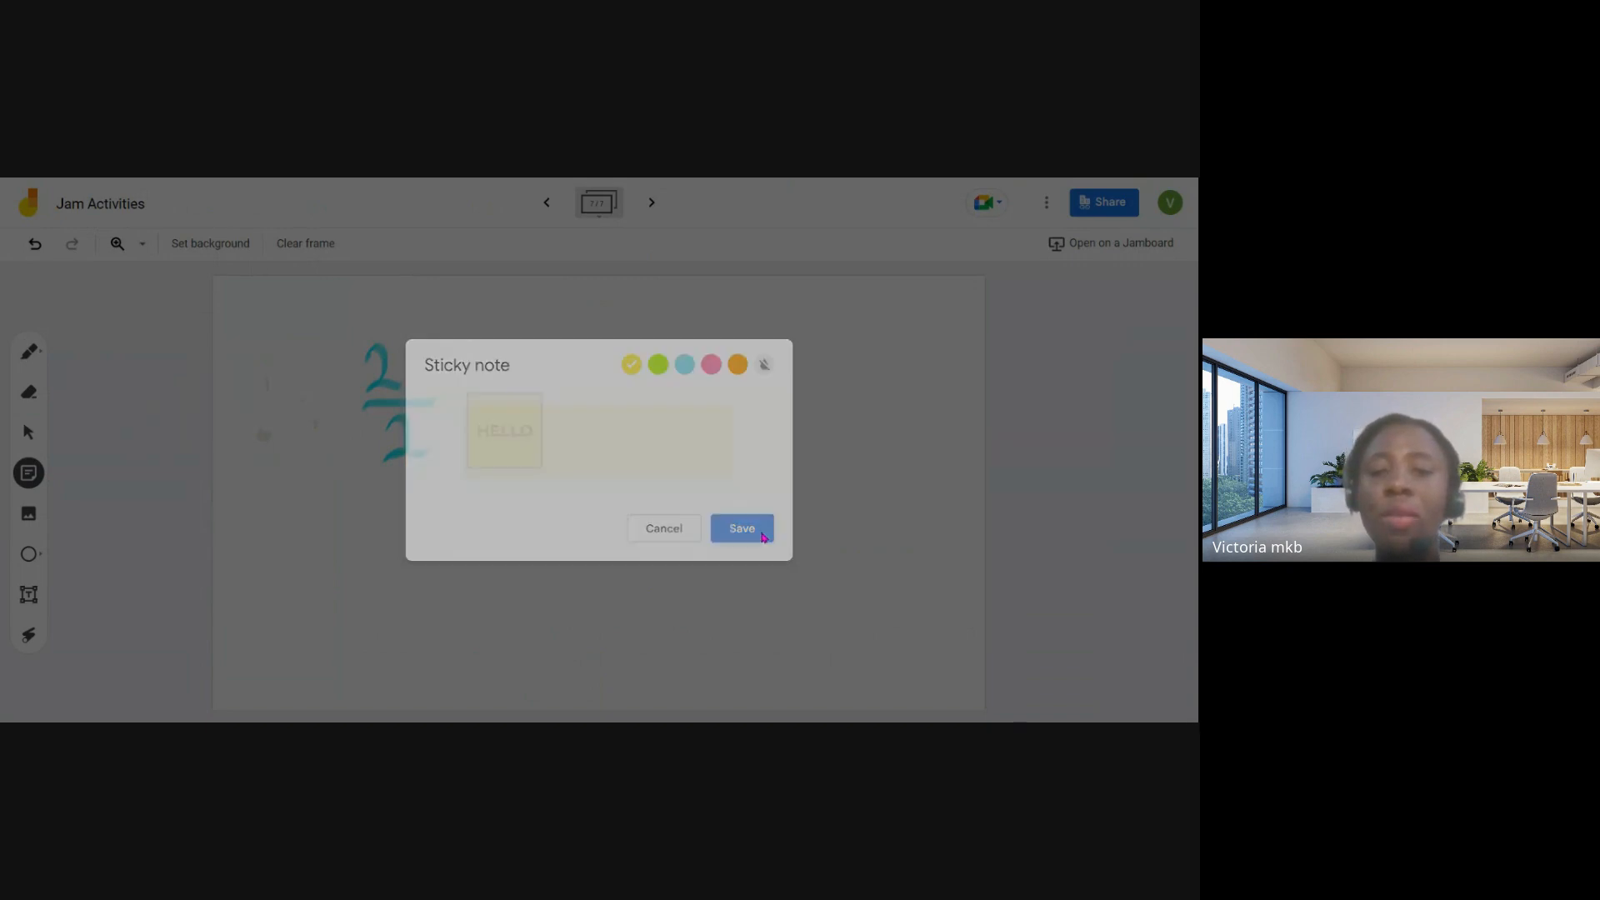
left_click(664, 529)
- Move the HELLO note toward the frame's upper-left corner, enlarge it, and shrink it to about half that width
left_click_drag(338, 312, 281, 321)
left_click_drag(321, 371, 608, 483)
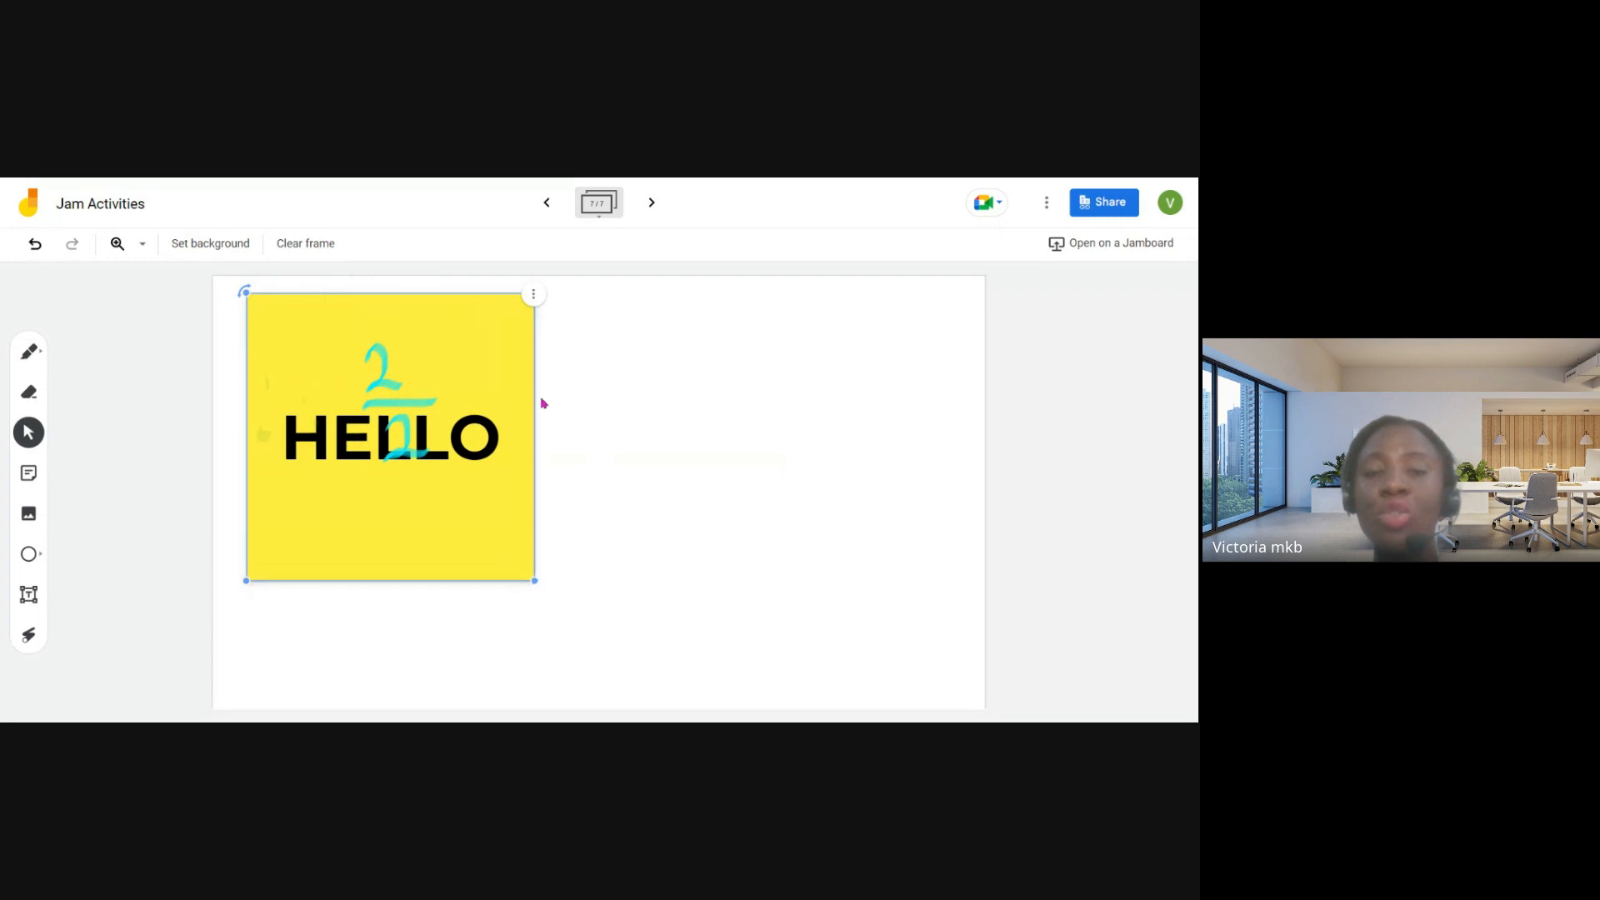
left_click(533, 297)
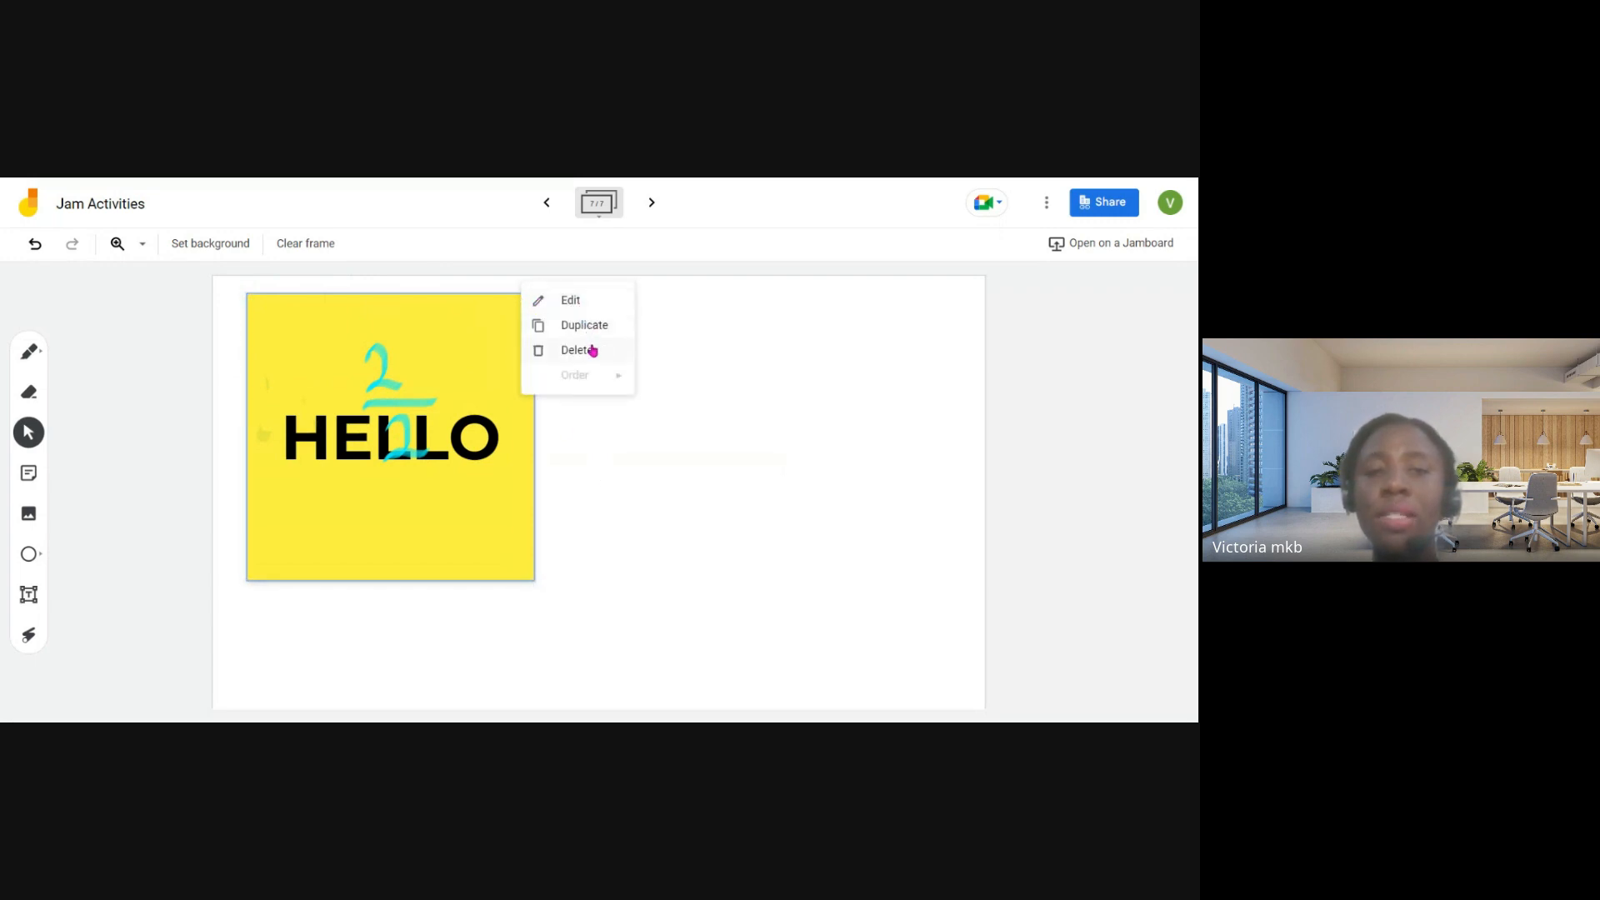
left_click(571, 302)
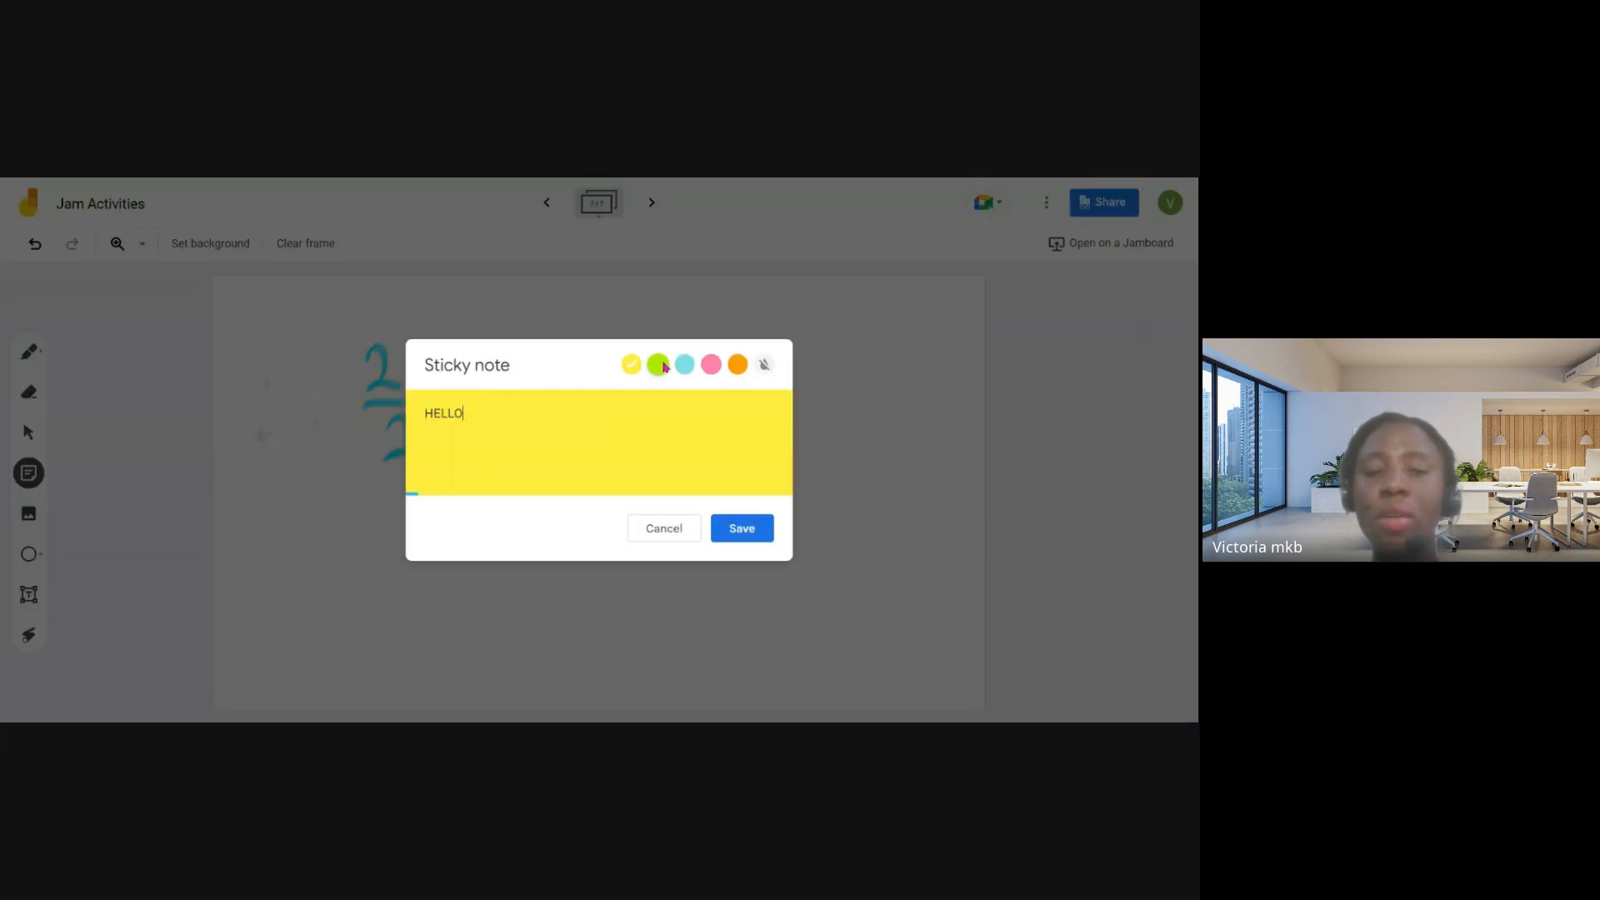
left_click(675, 527)
left_click(461, 464)
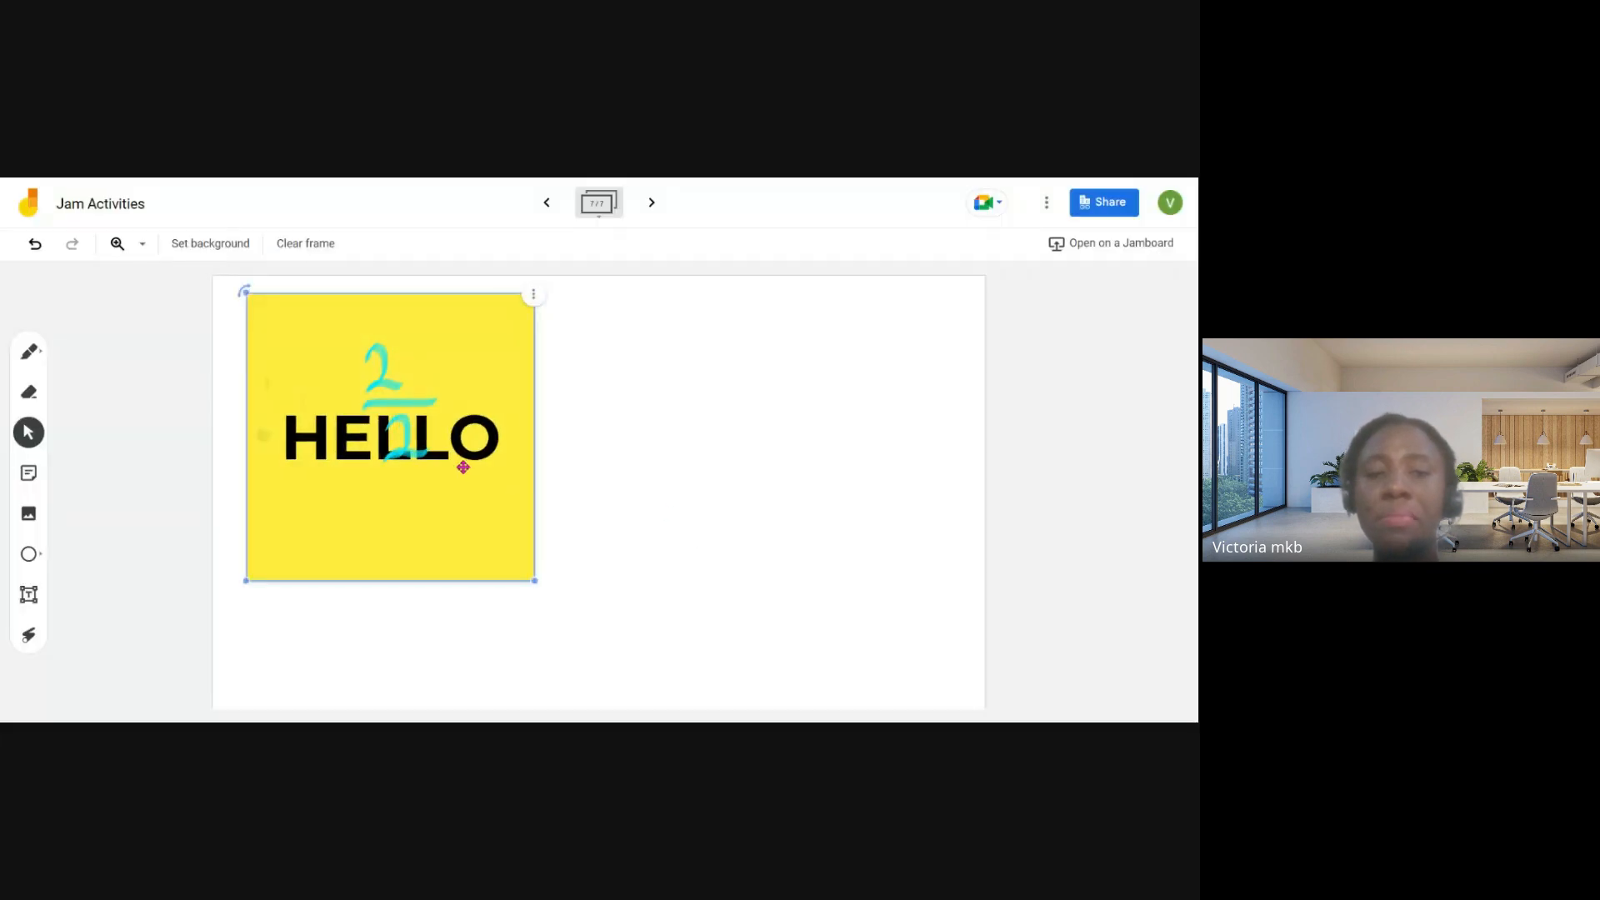
left_click_drag(531, 579, 400, 442)
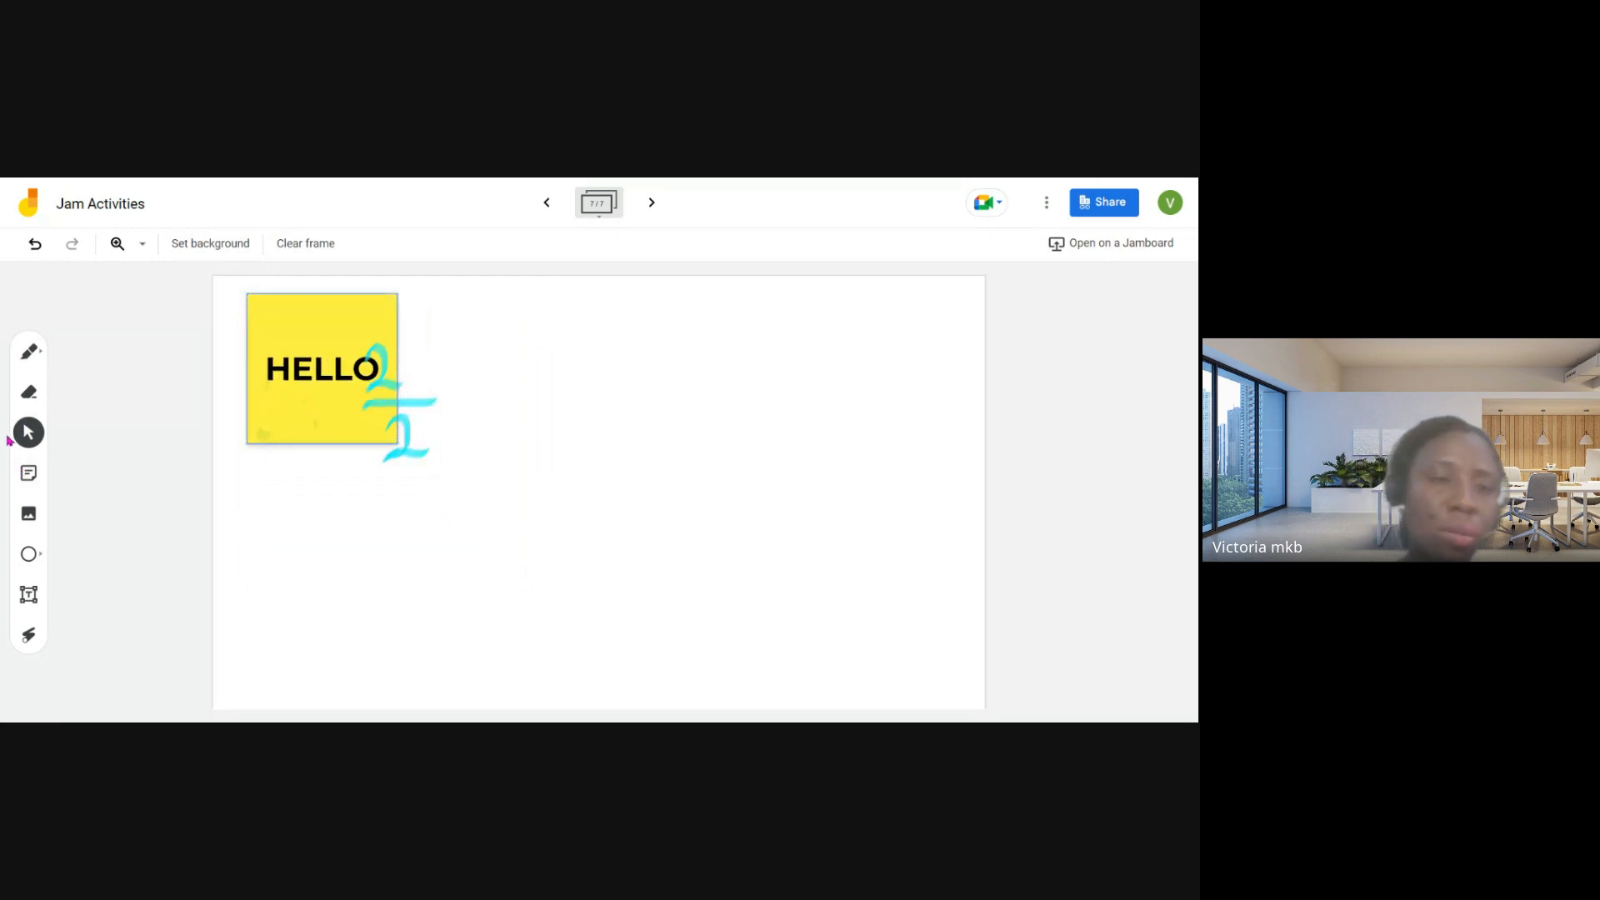
- Look through the sources for adding an image: upload, link, webcam, Google Images and Google Drive
left_click(29, 514)
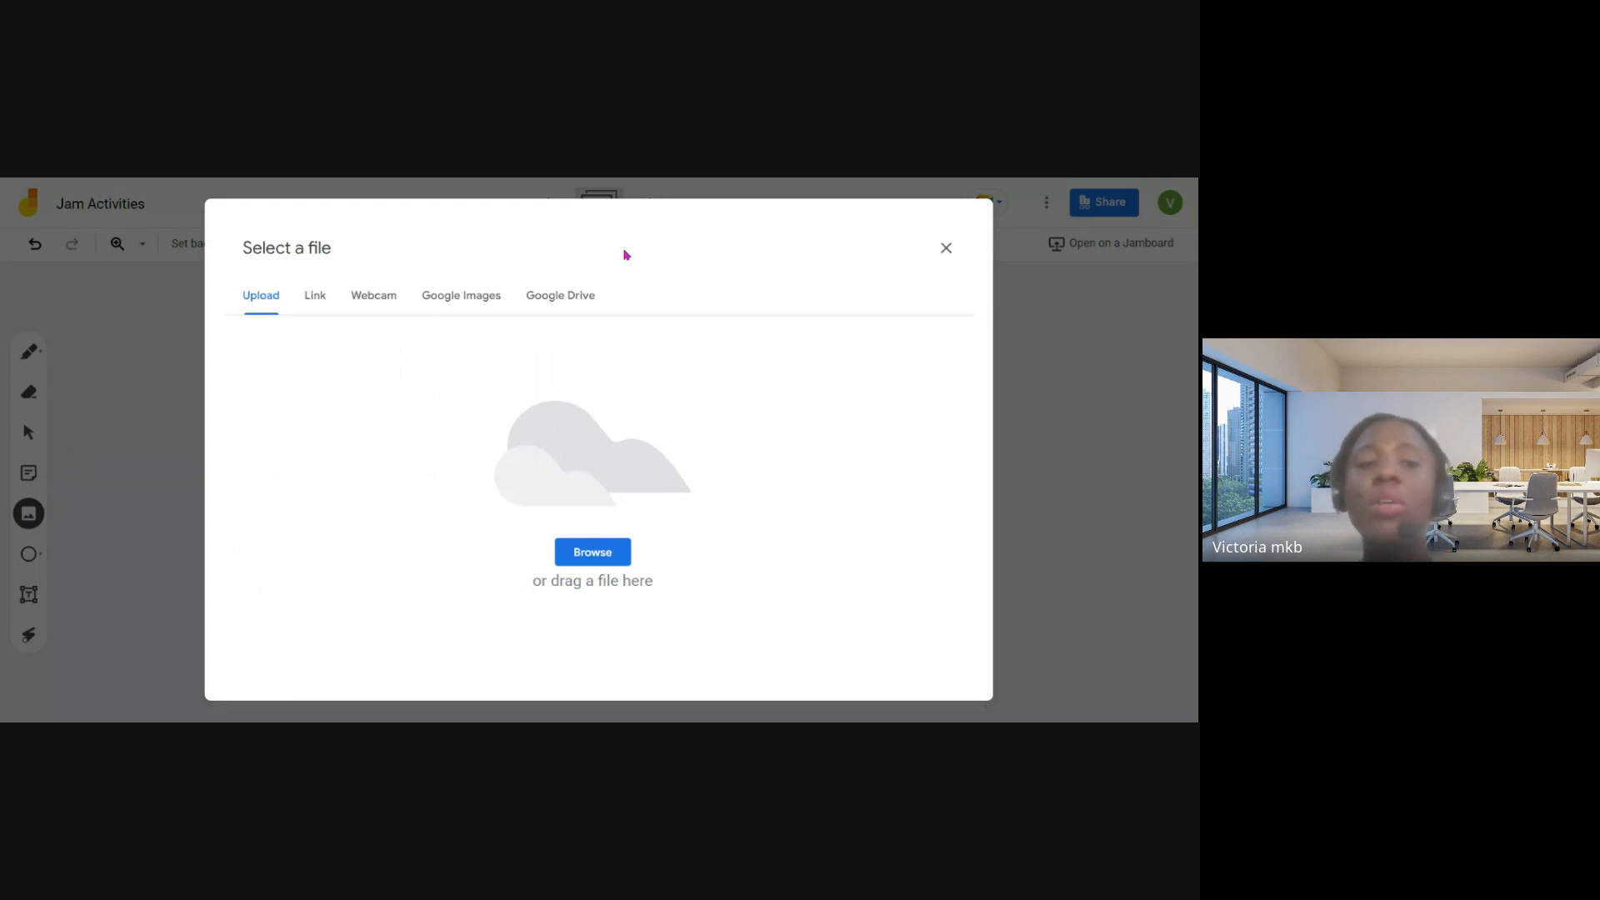
left_click(315, 300)
left_click(376, 295)
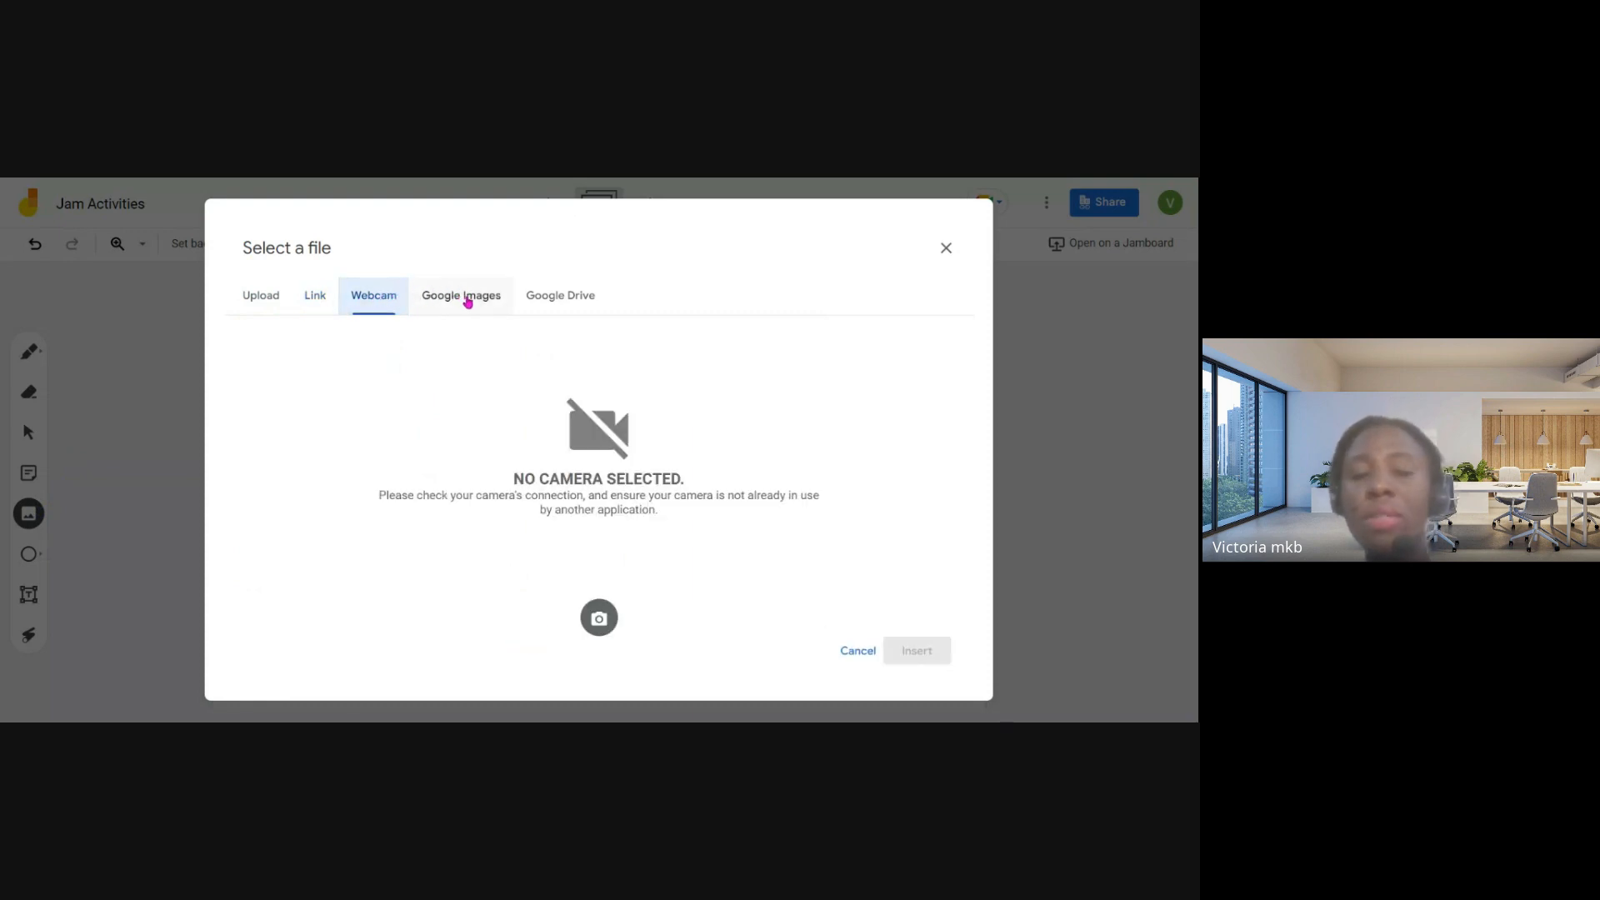
left_click(467, 300)
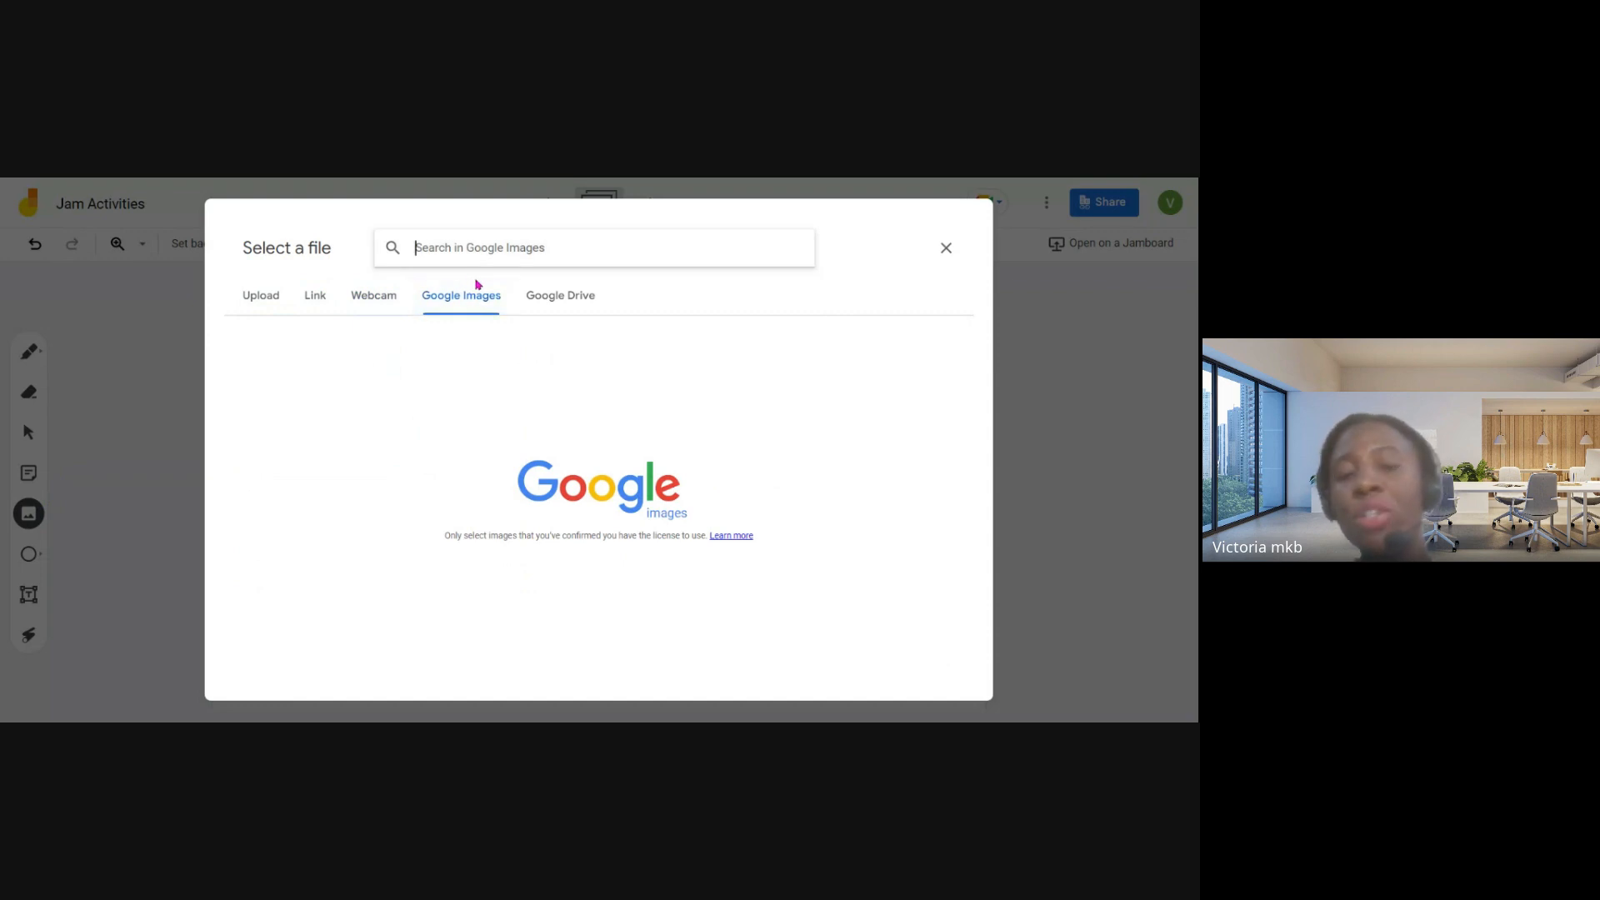
left_click(581, 307)
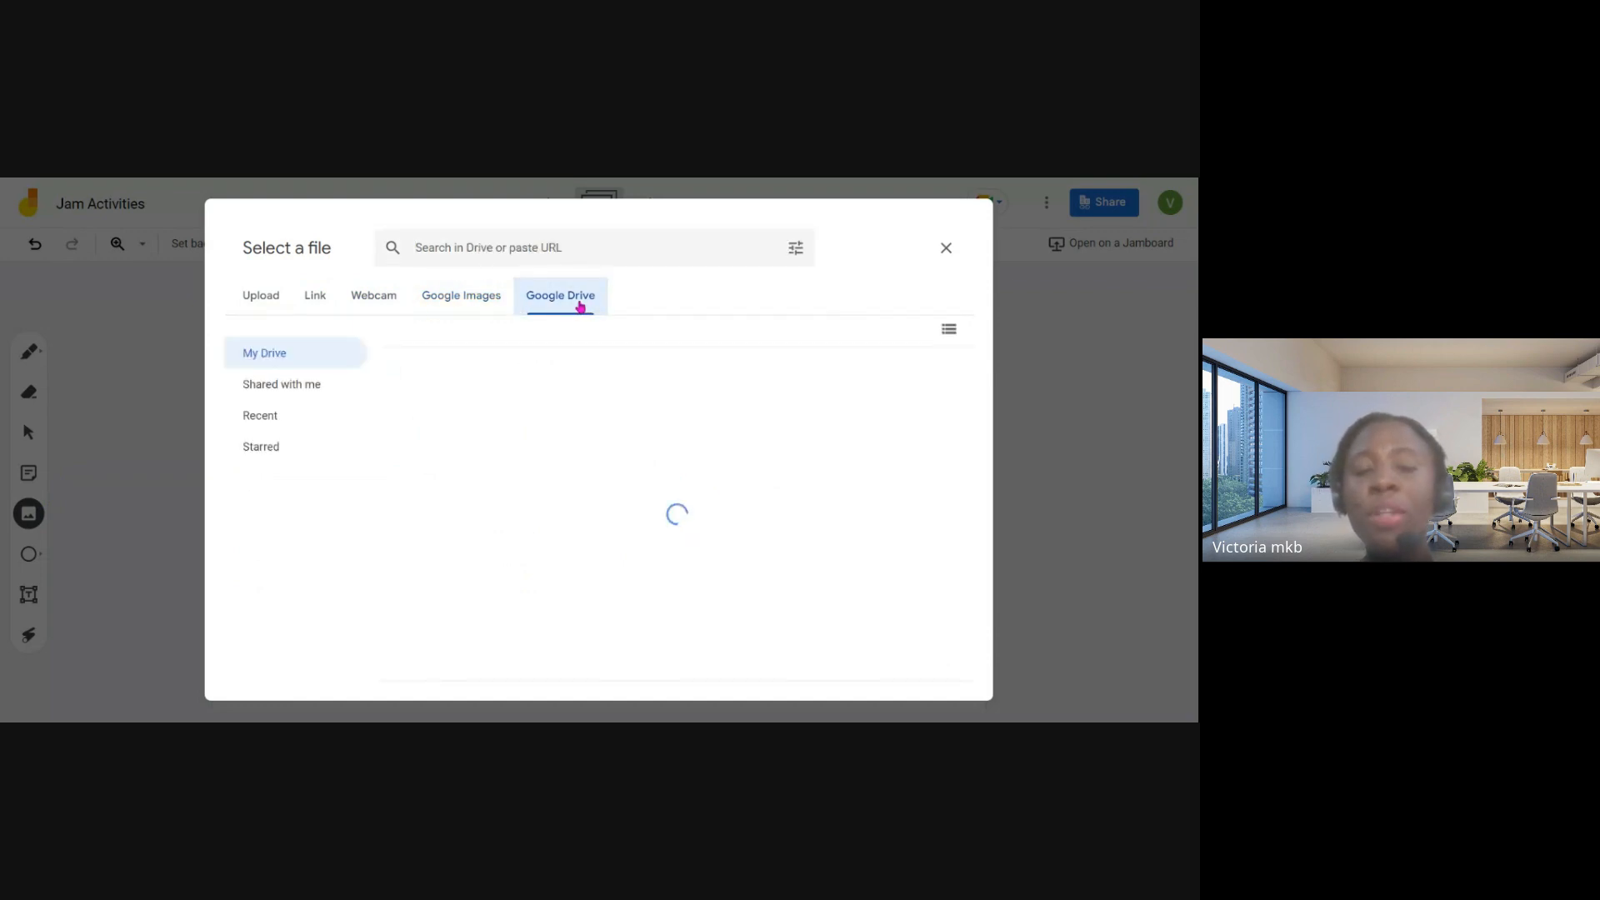
- Search Google Images for flower pictures and insert the pink-and-yellow hibiscus photo into the frame
left_click(480, 305)
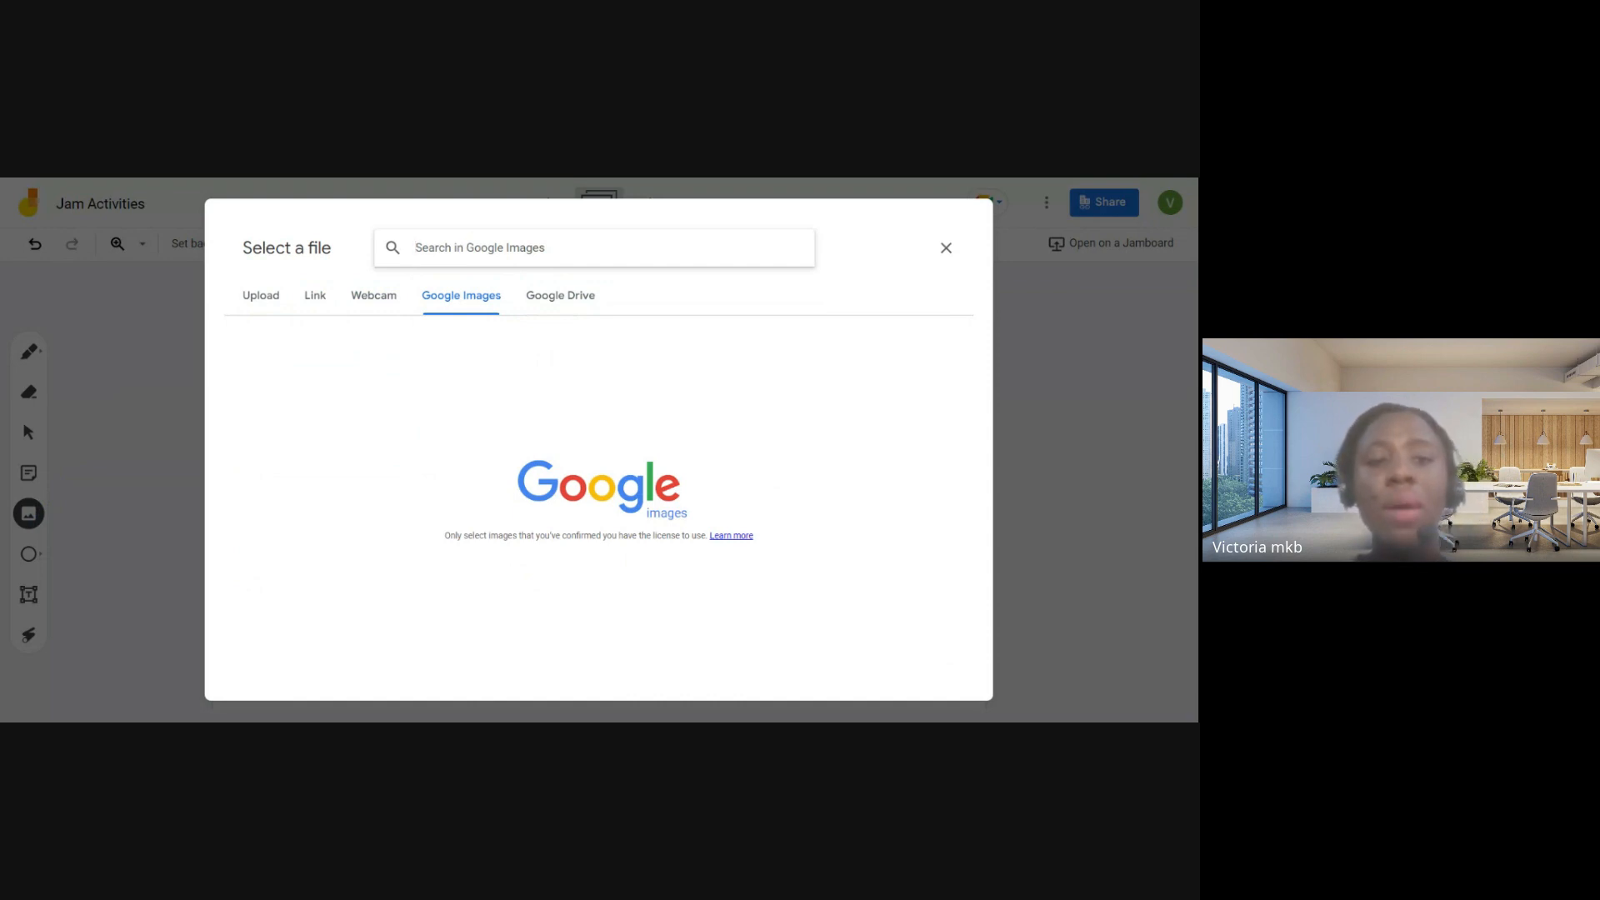
type("FLOWER")
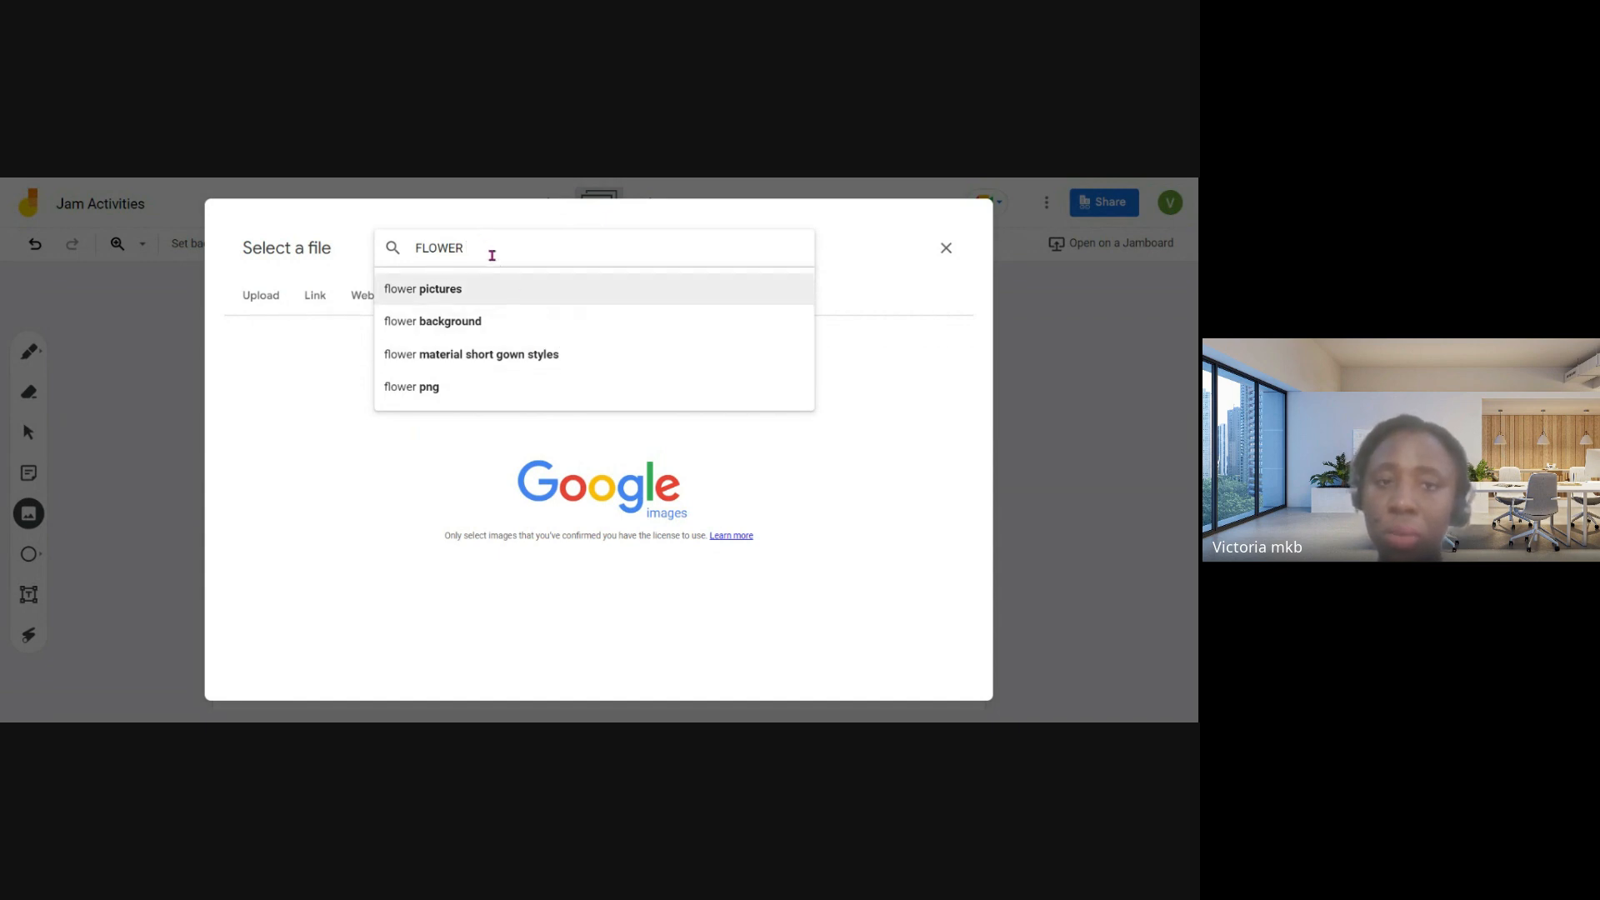
key("Return")
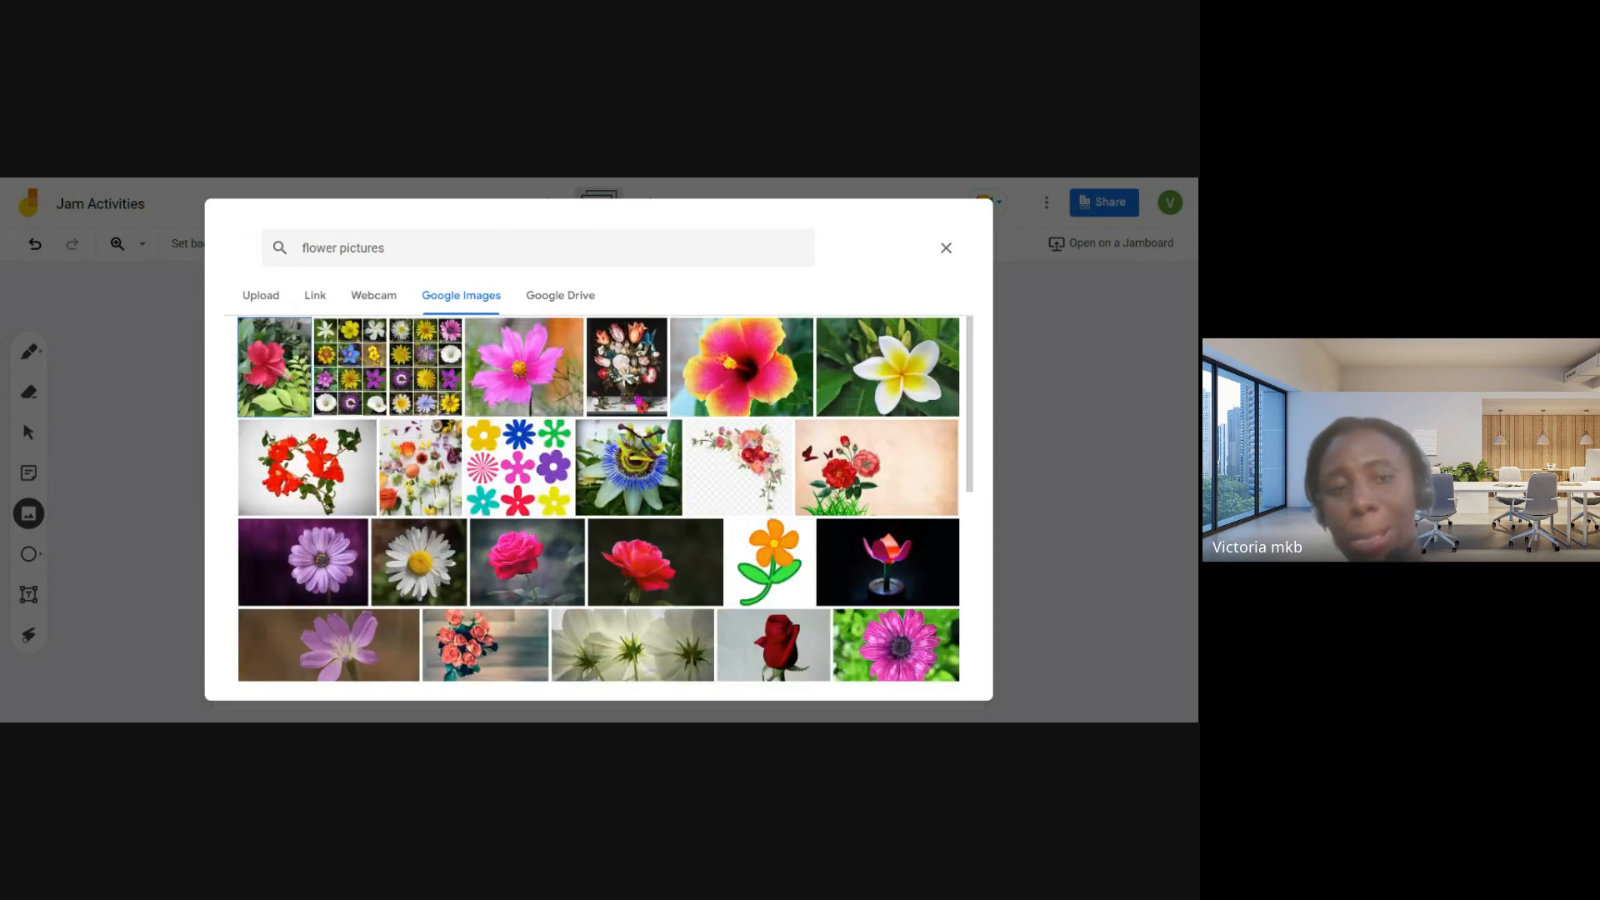
left_click(724, 357)
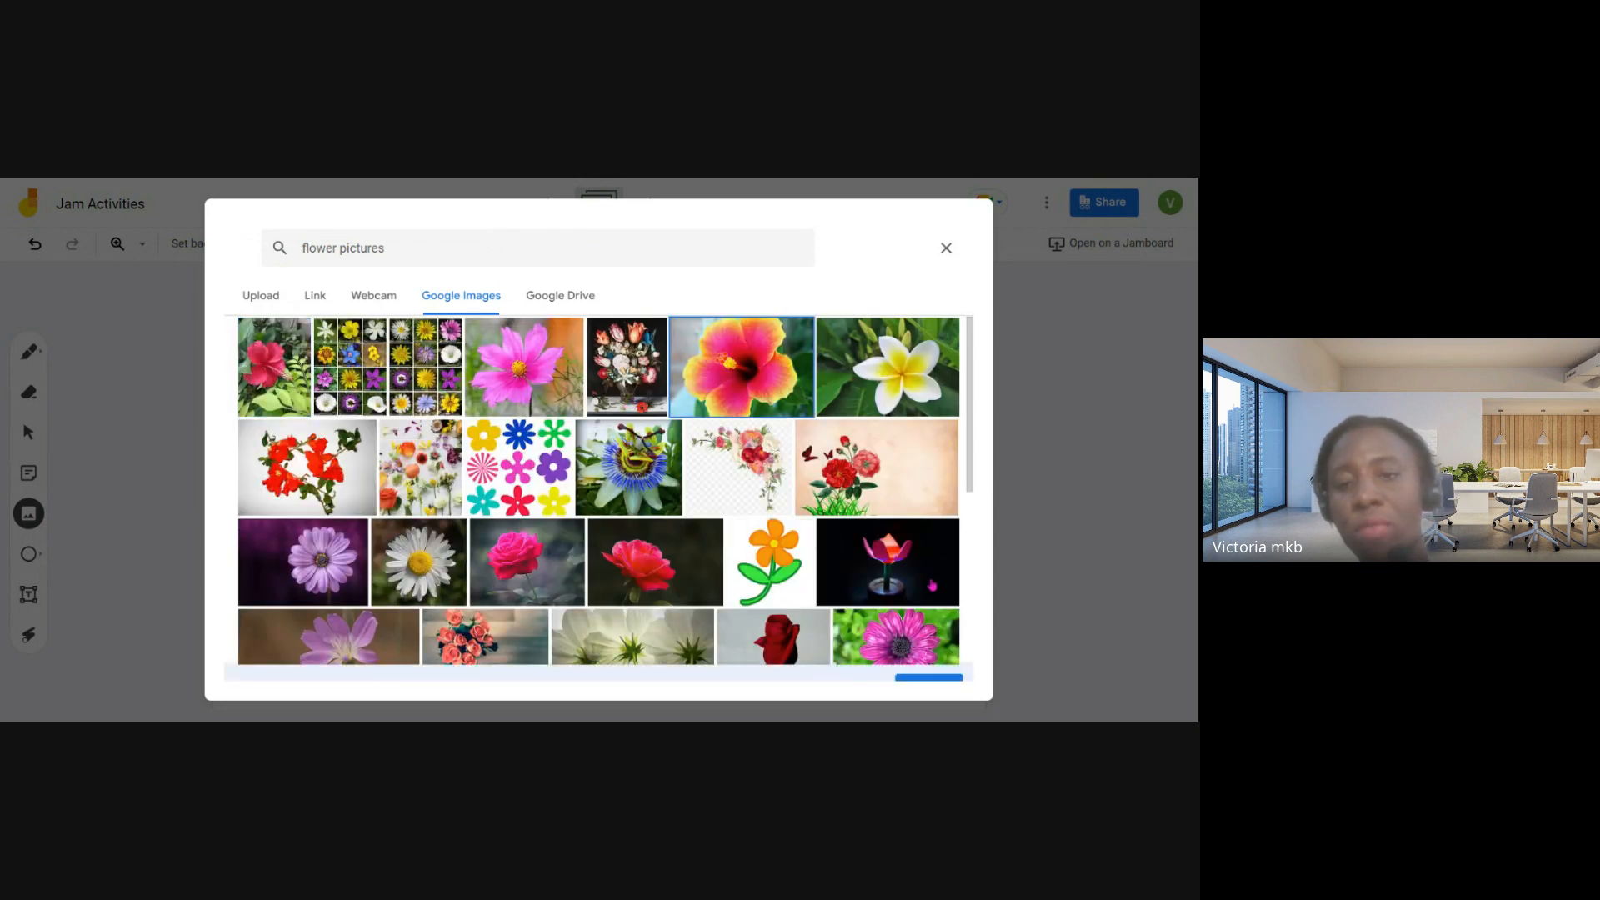
left_click(928, 659)
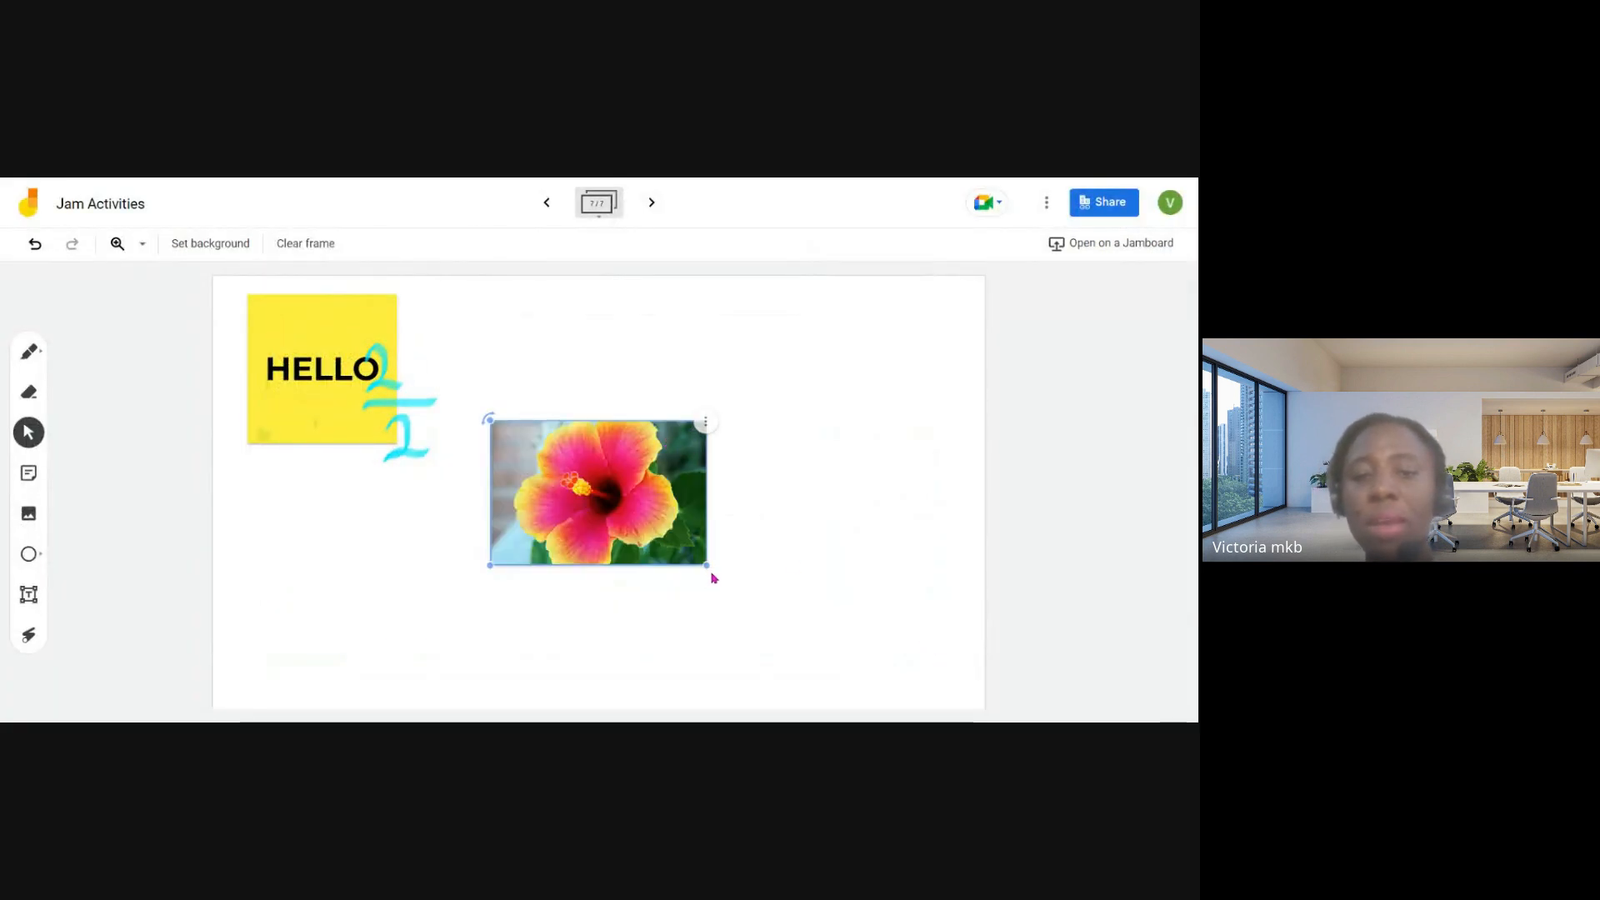
- Enlarge the hibiscus photo and move it to the upper middle of the frame, beside the HELLO note
left_click_drag(707, 566, 764, 672)
left_click_drag(618, 552, 600, 438)
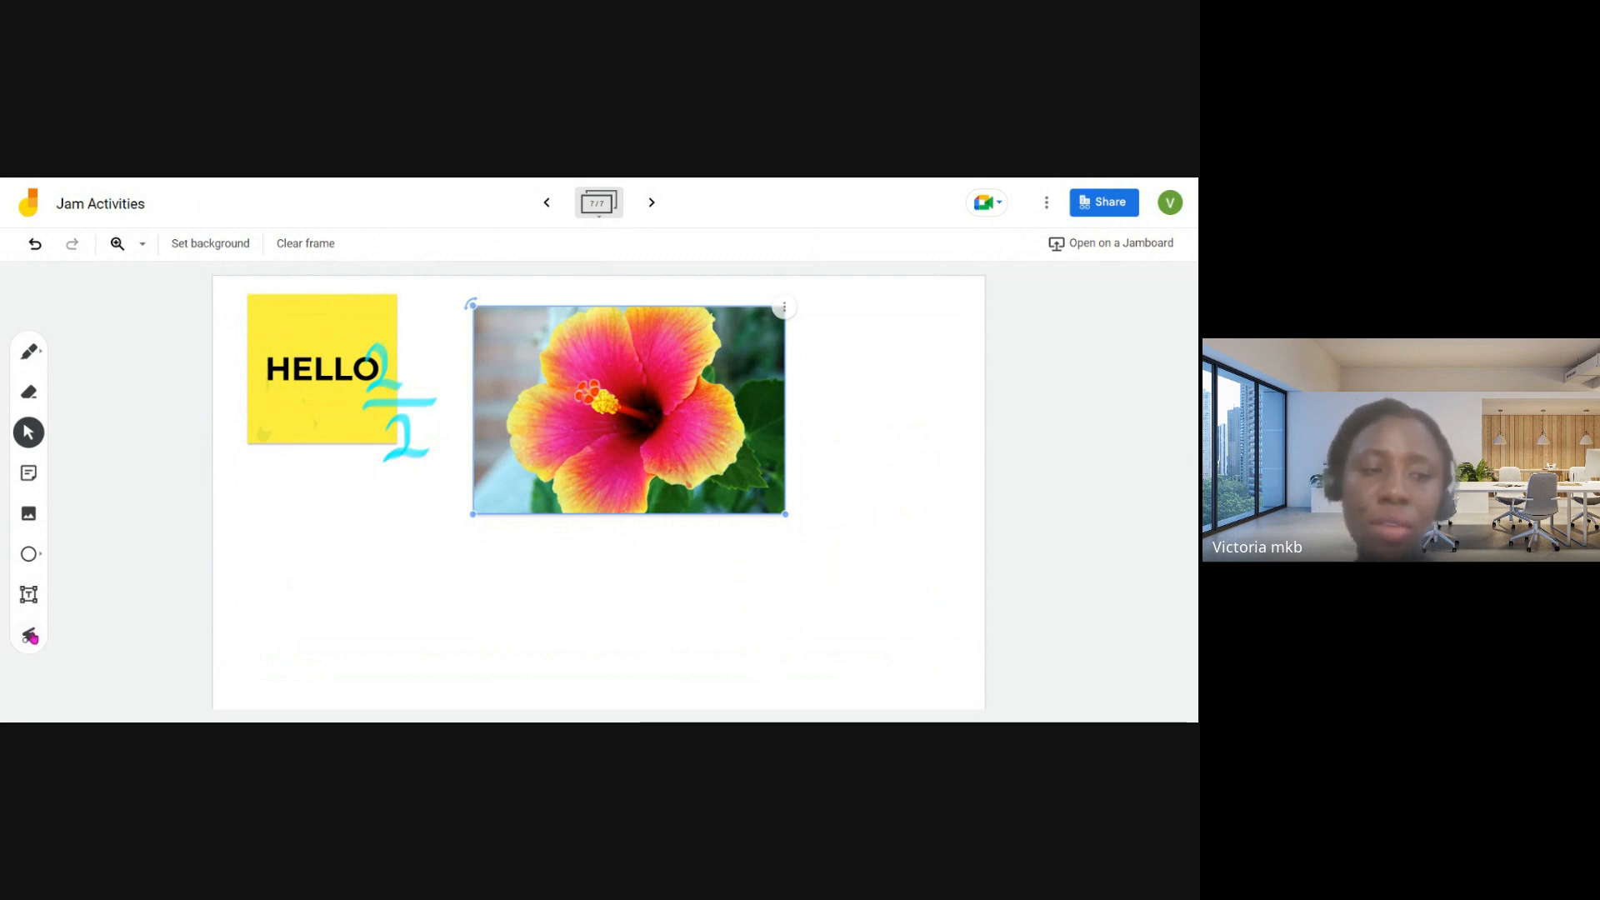
- Draw a circle below the HELLO note and a wider-than-tall rectangle beside the circle
left_click(28, 557)
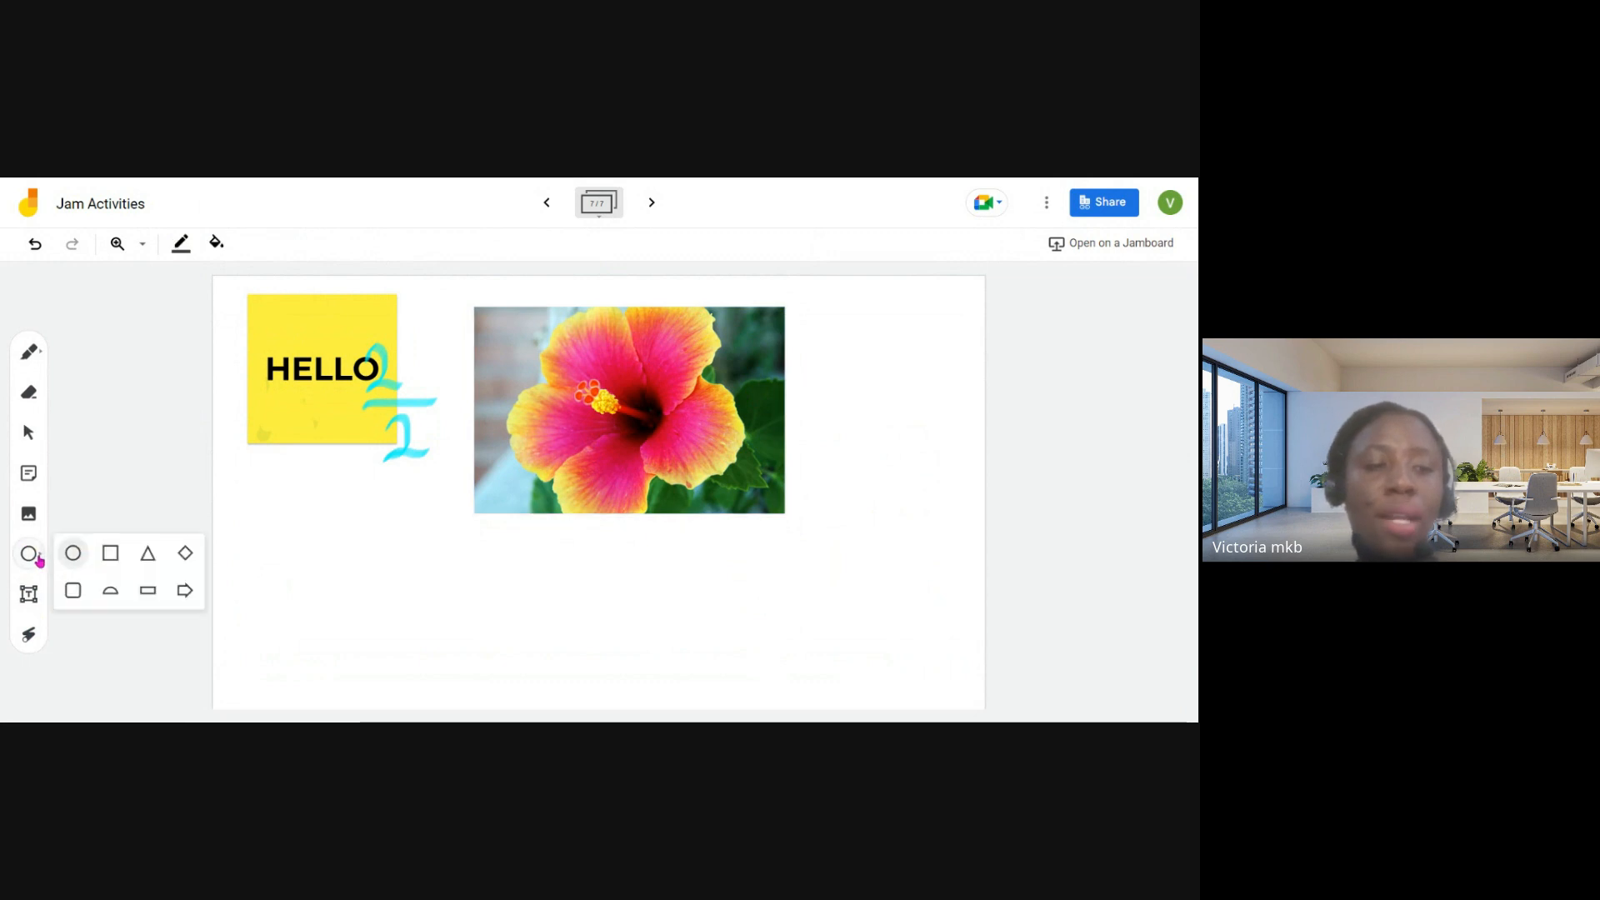
left_click(72, 553)
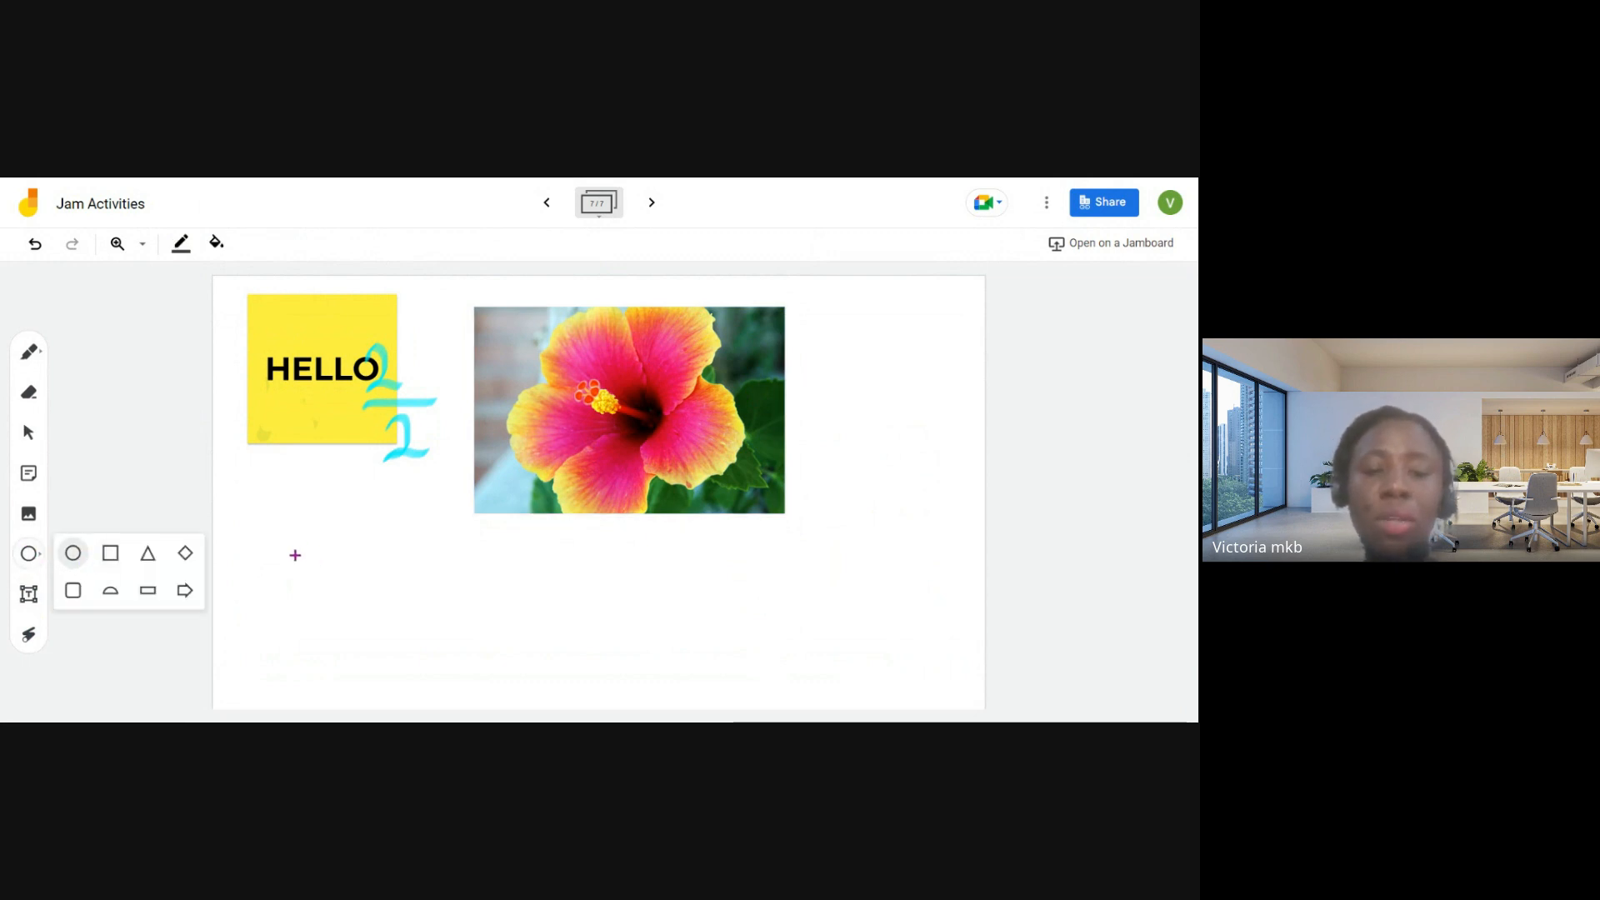
left_click_drag(291, 553, 377, 635)
left_click(28, 555)
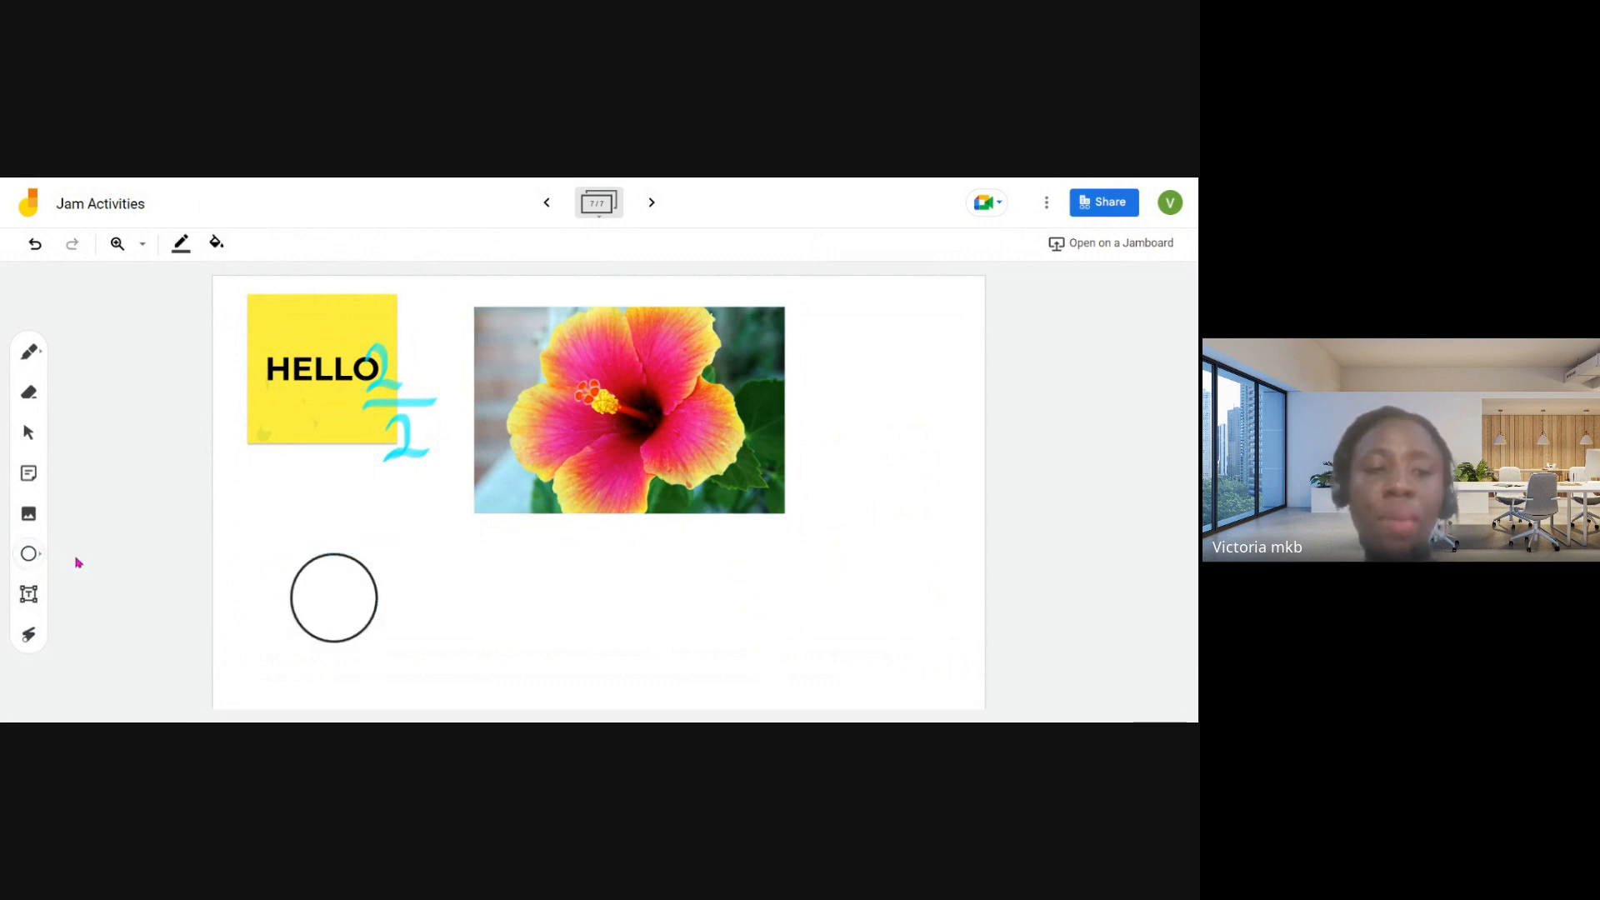
left_click(110, 553)
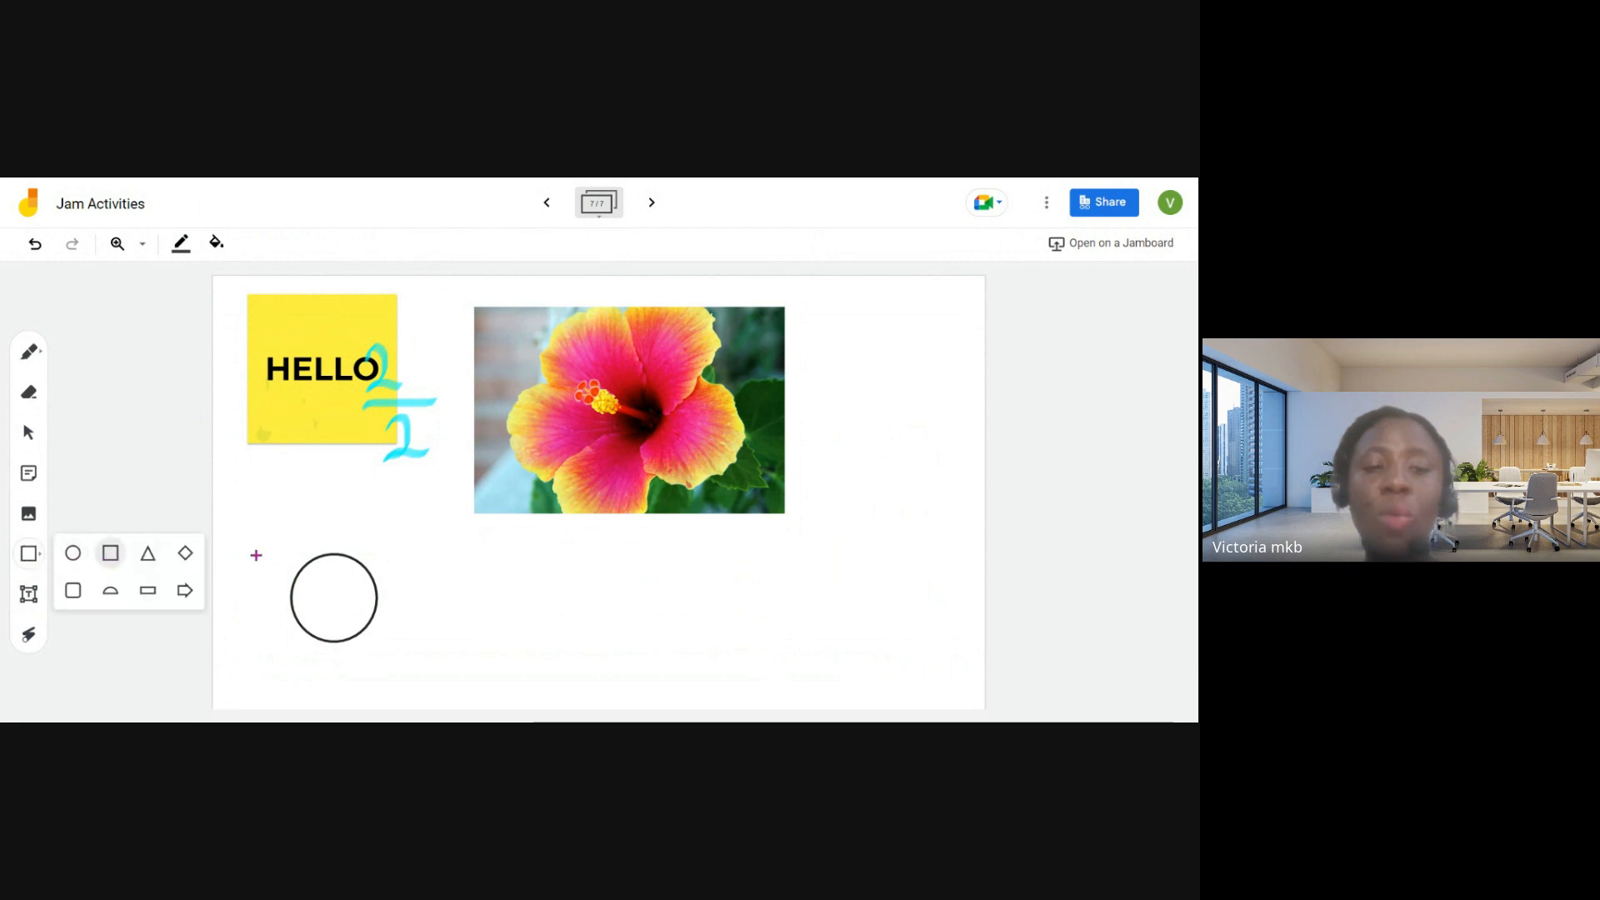
left_click_drag(422, 547, 548, 629)
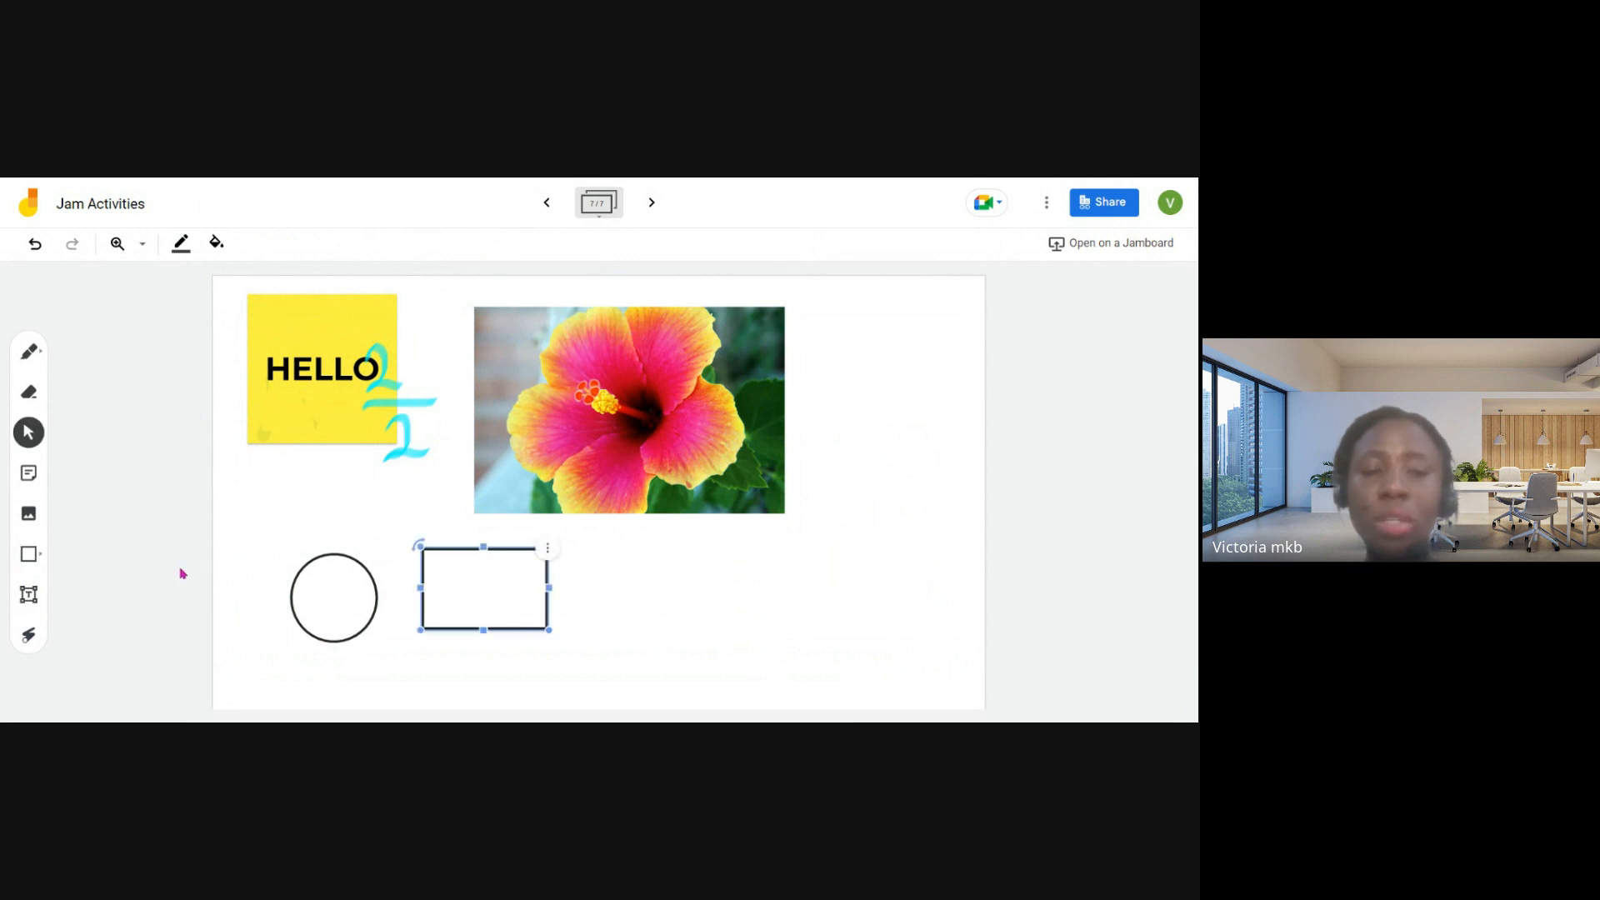
- Add a text box reading "hello" just below the hibiscus photo
left_click(34, 558)
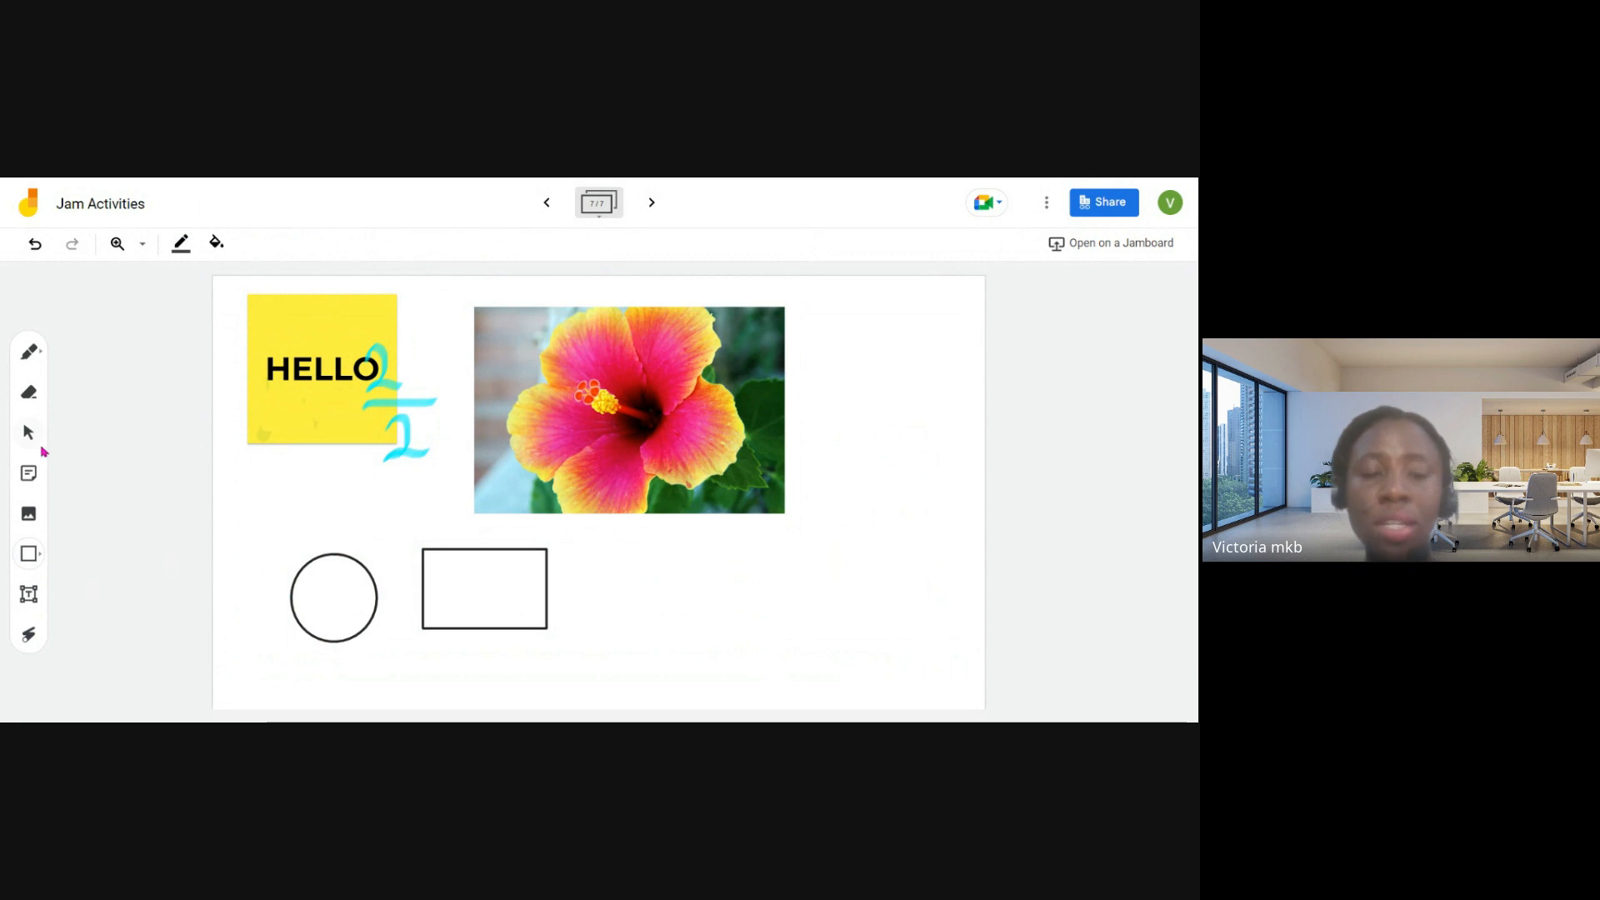
left_click(30, 594)
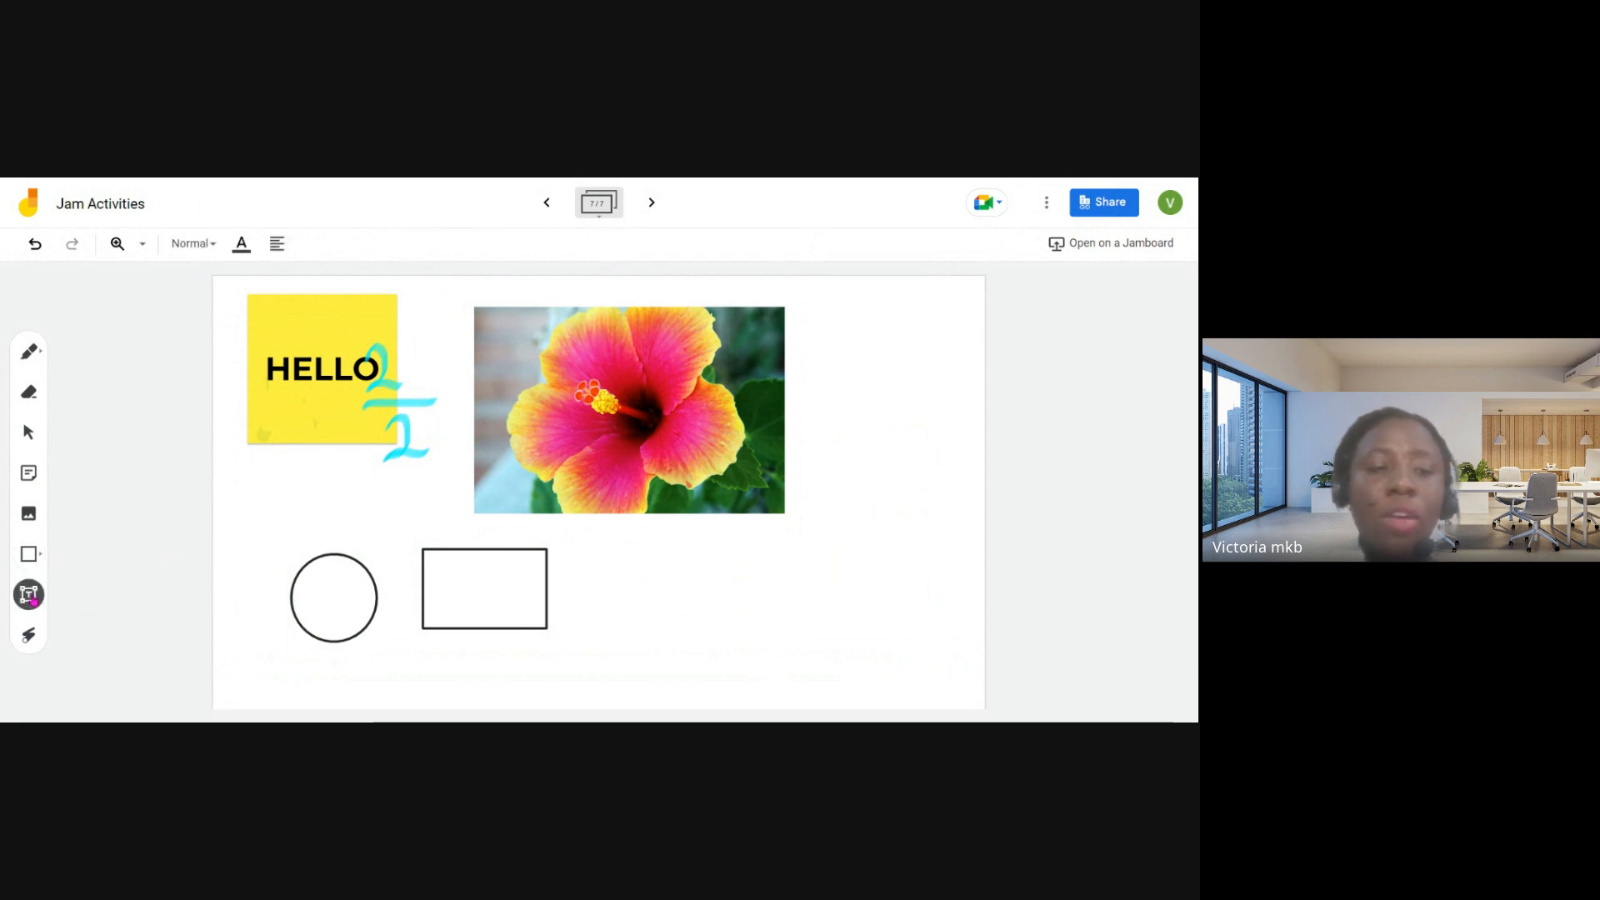
left_click(603, 553)
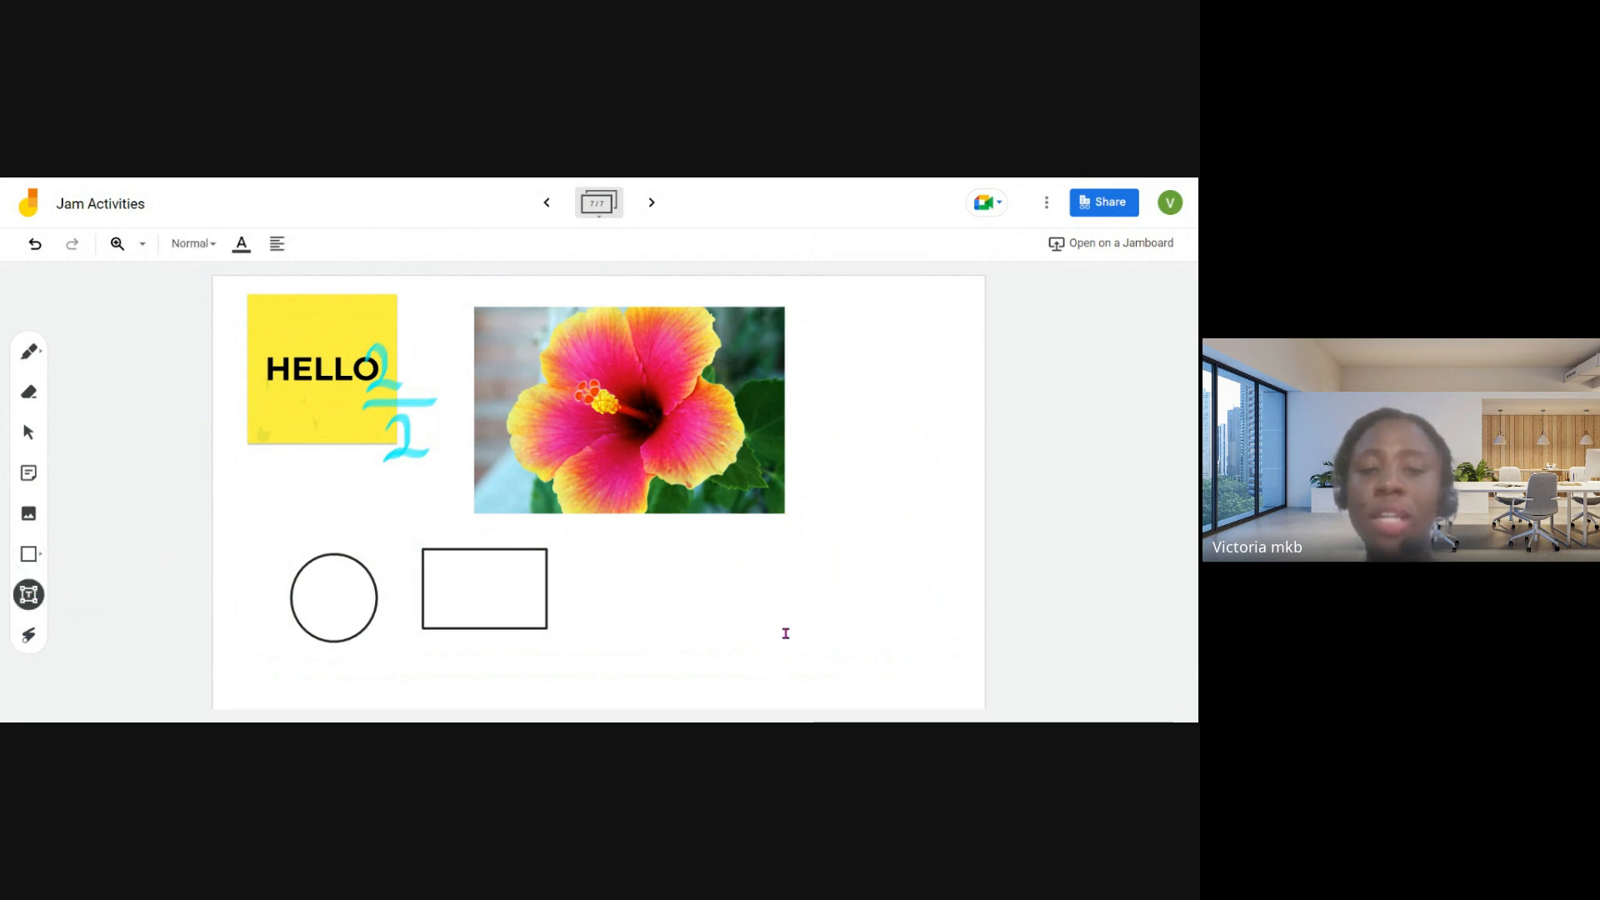
left_click(28, 594)
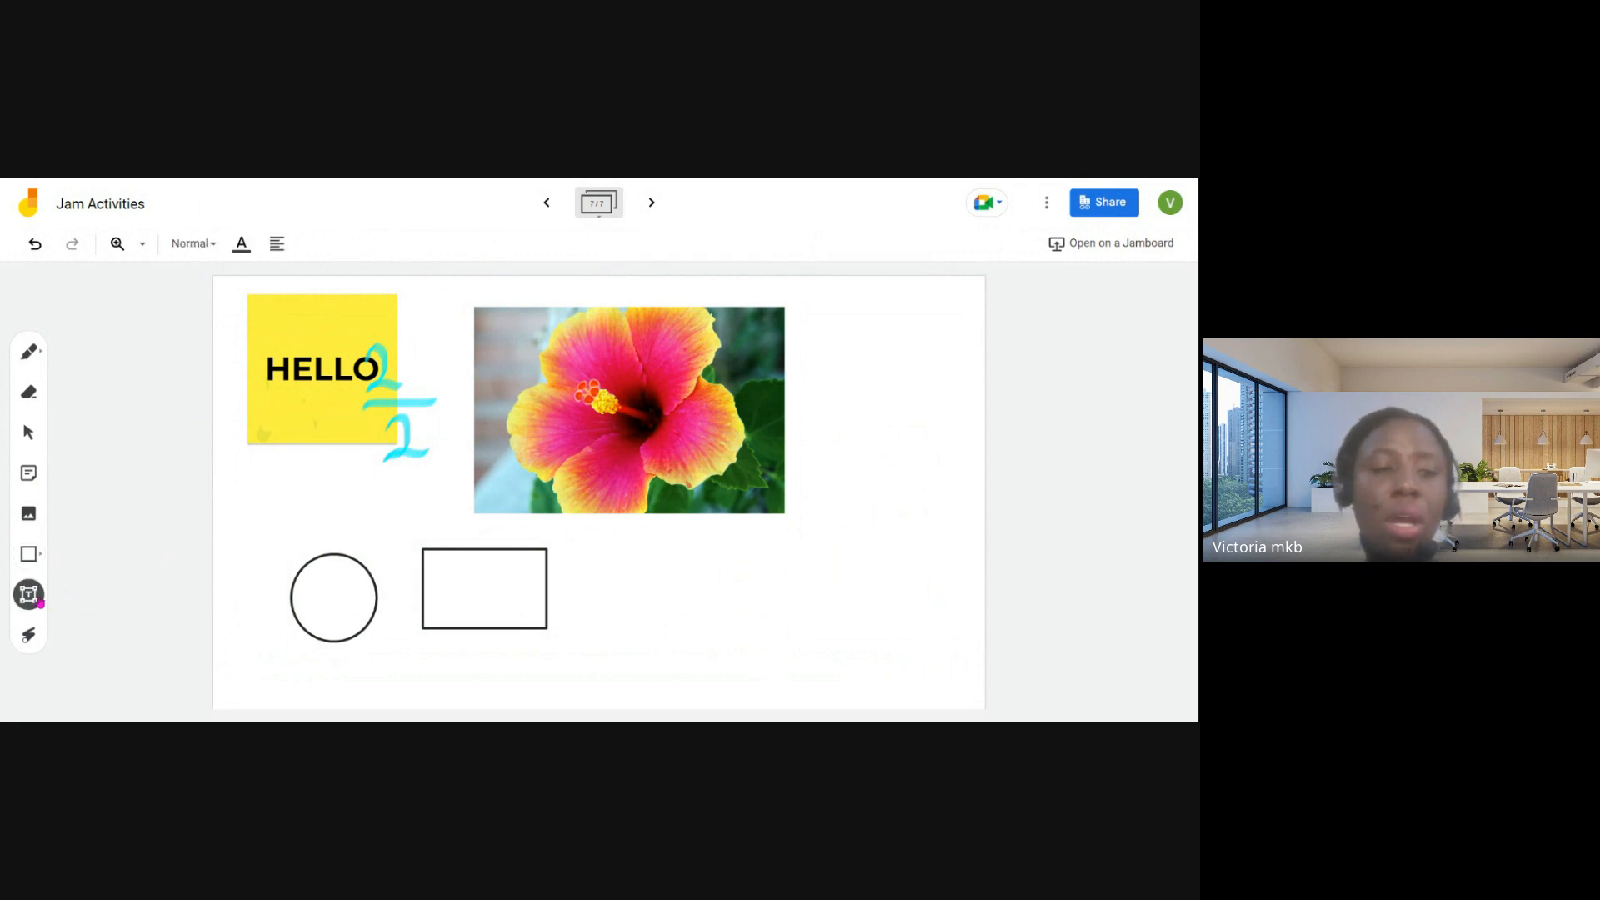
left_click(604, 553)
left_click(28, 594)
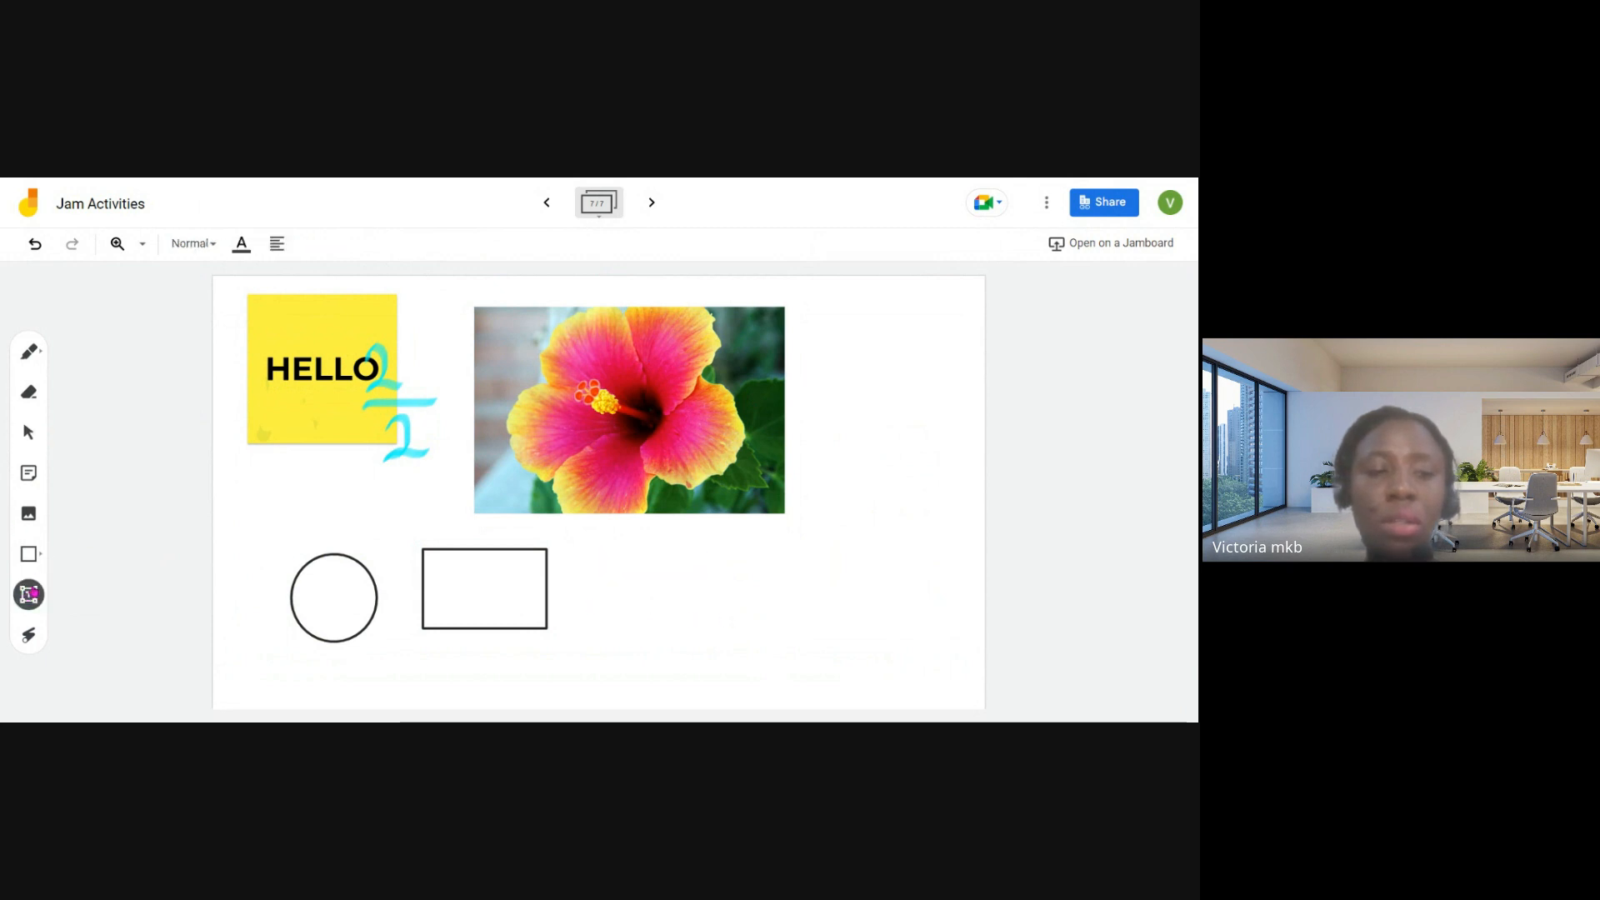
left_click(603, 532)
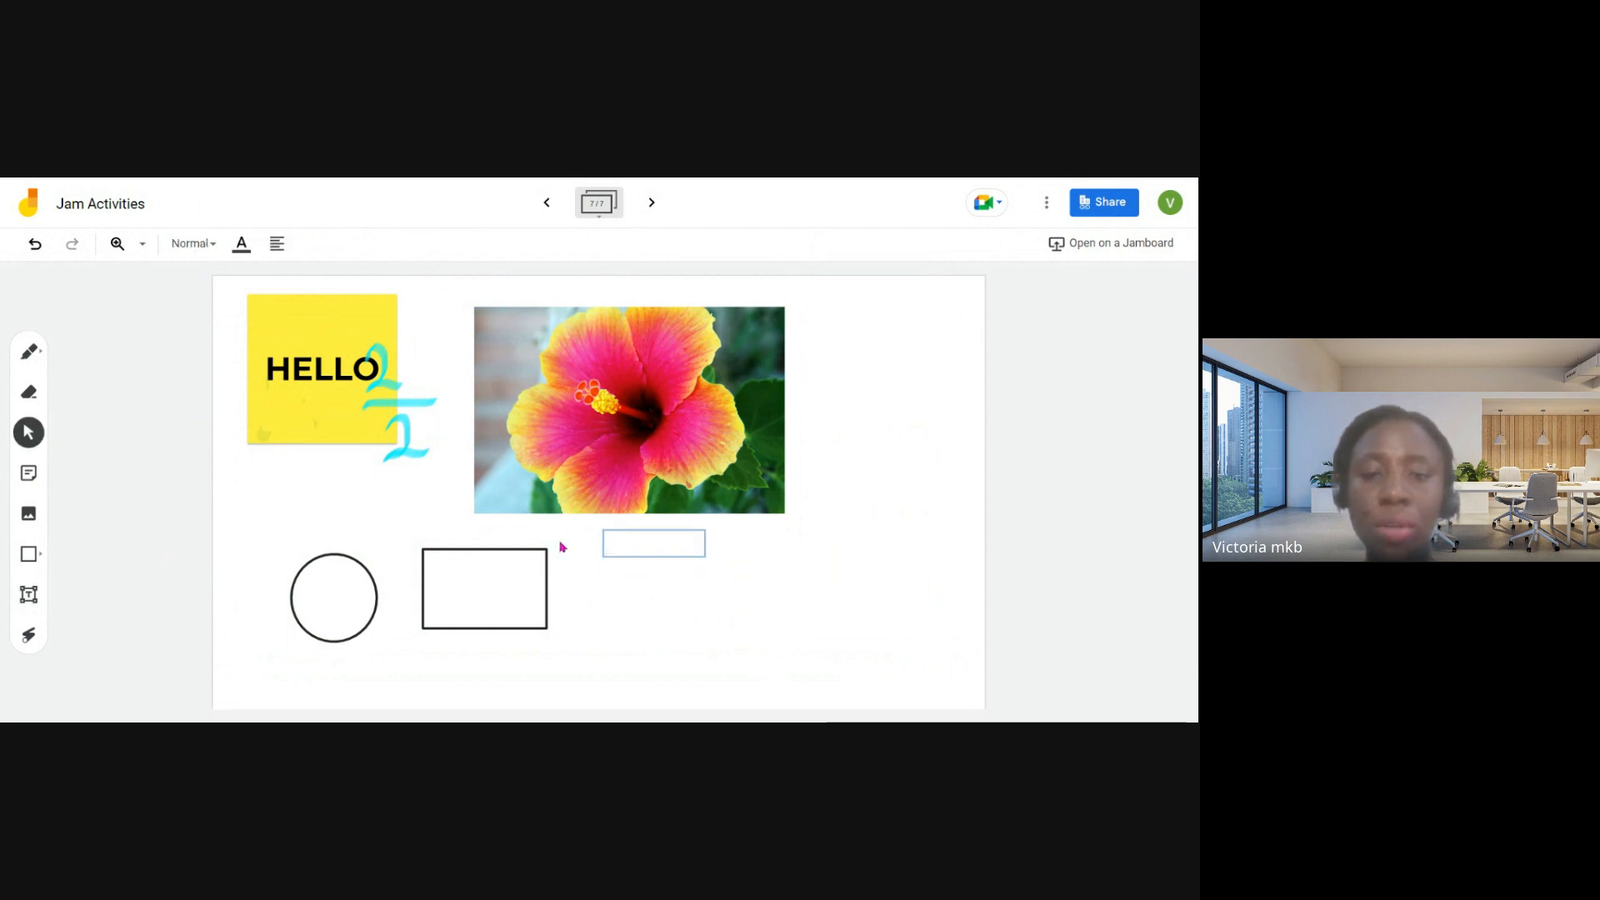
type("h")
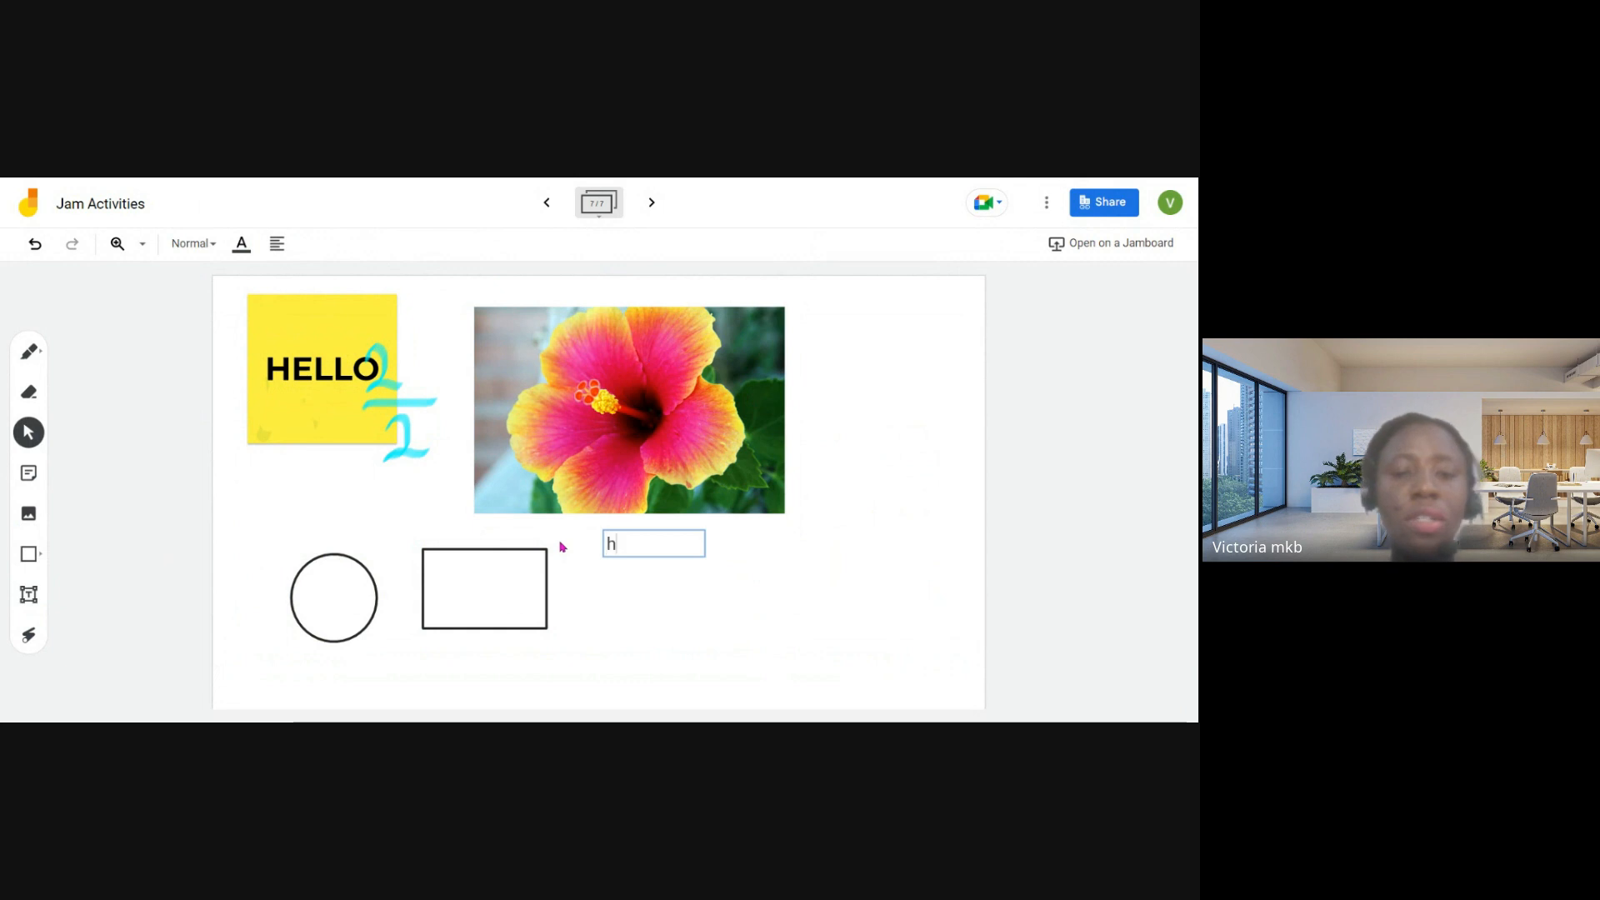
type("ello")
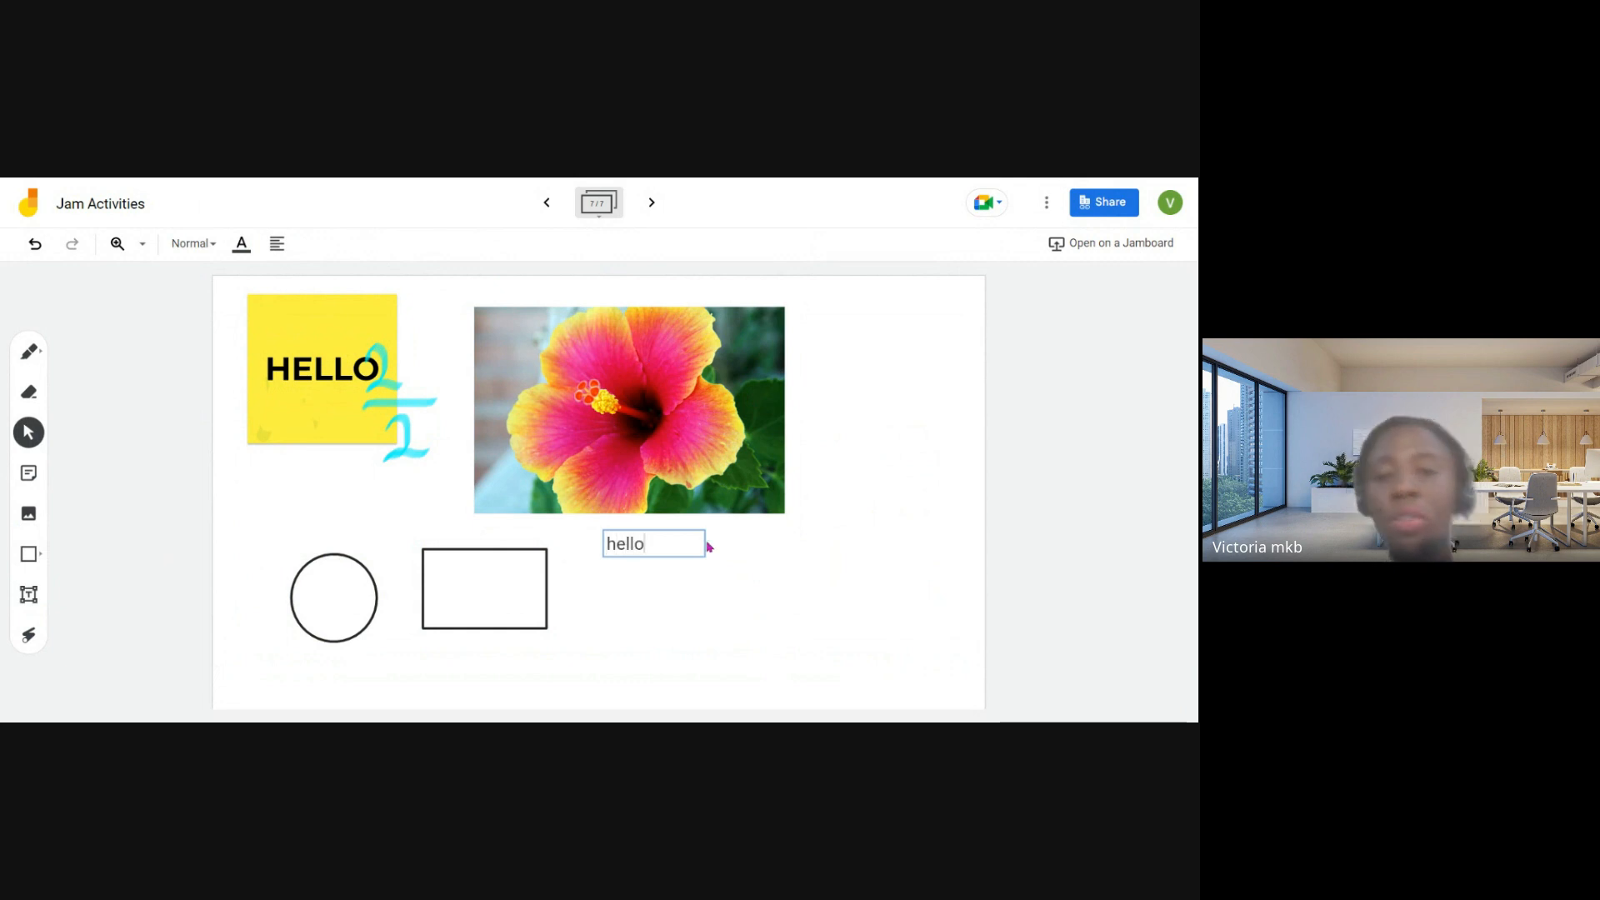
left_click(877, 587)
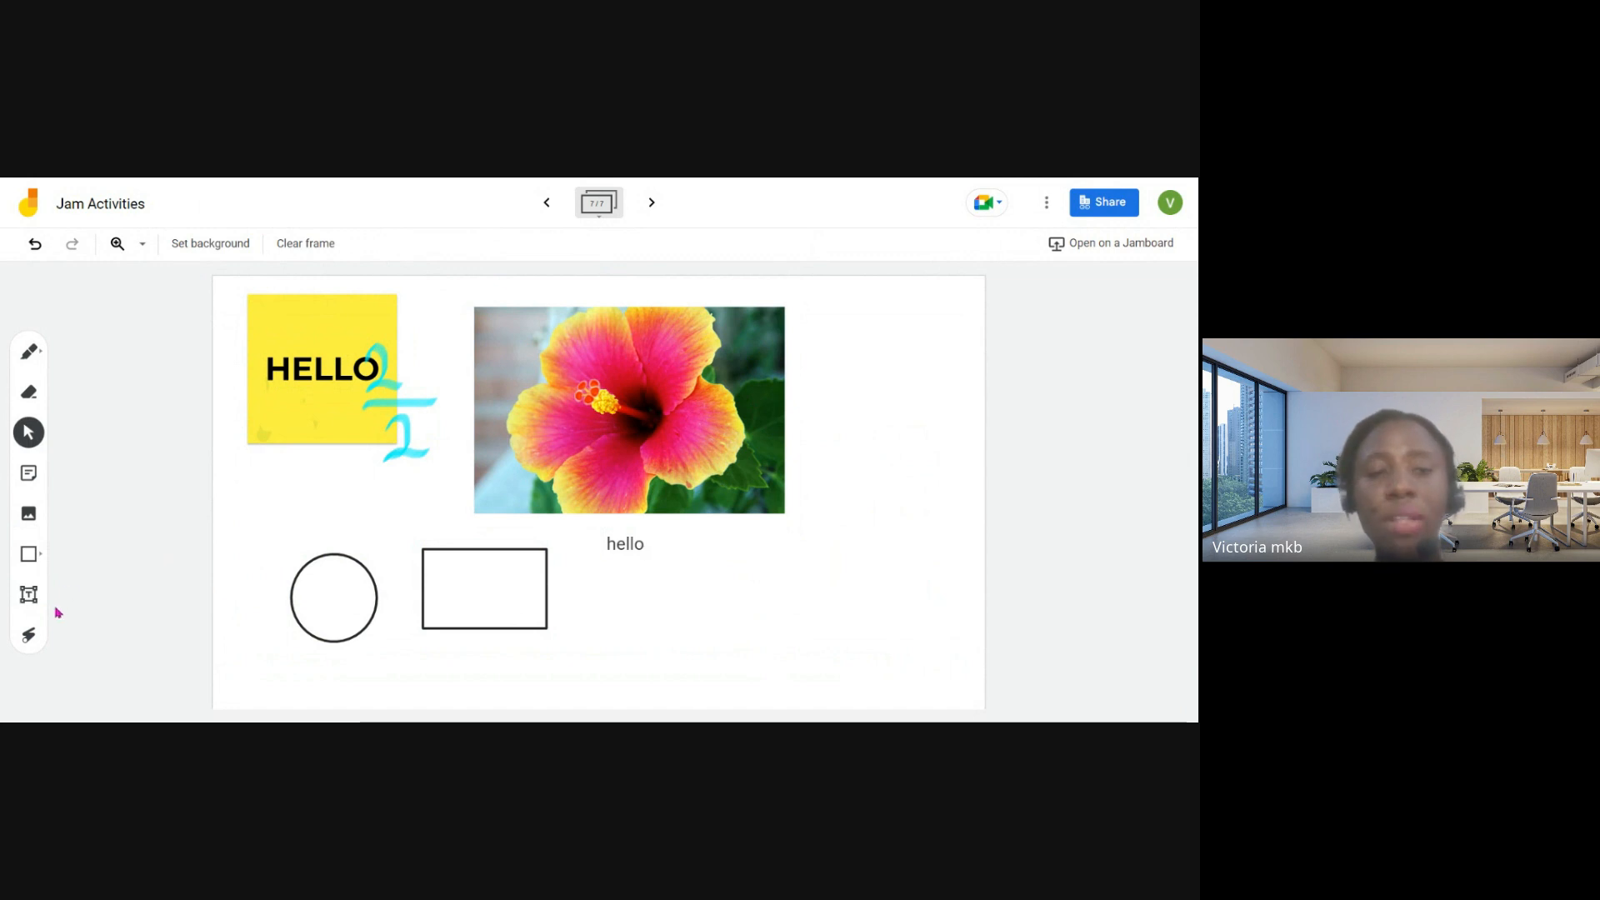
- Use the laser to point out the circle, the rectangle and the hello text on the frame
left_click(30, 636)
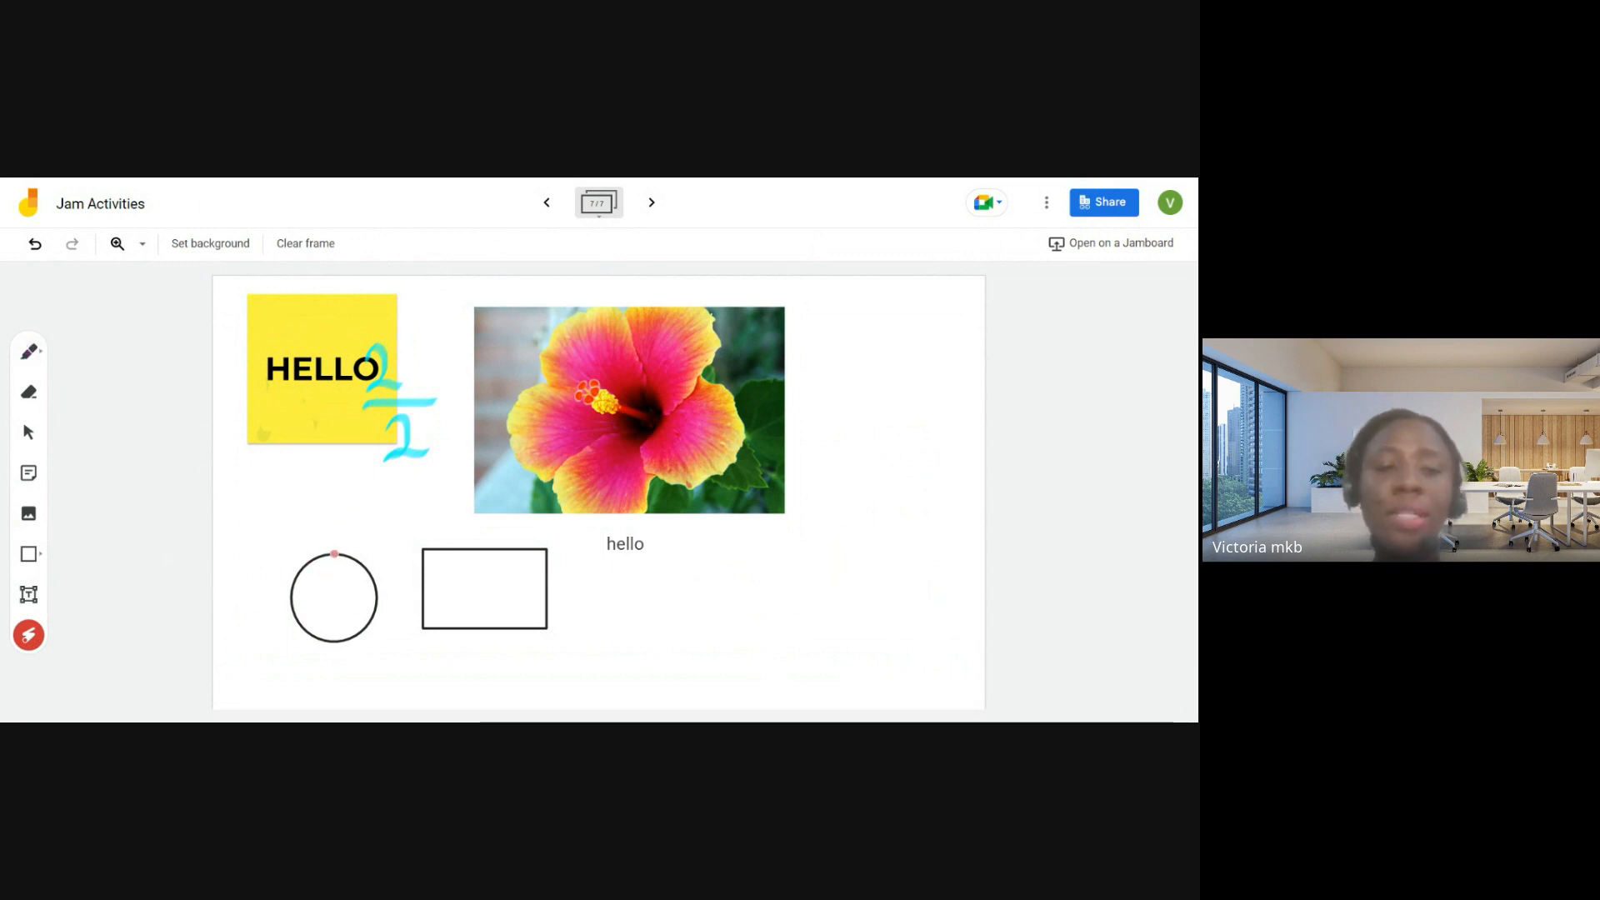
mouse_move(268, 569)
left_mouse_down()
mouse_move(385, 540)
mouse_move(434, 581)
mouse_move(534, 550)
mouse_move(625, 578)
mouse_move(765, 584)
mouse_move(825, 487)
mouse_move(771, 369)
mouse_move(531, 318)
mouse_move(509, 328)
left_mouse_up()
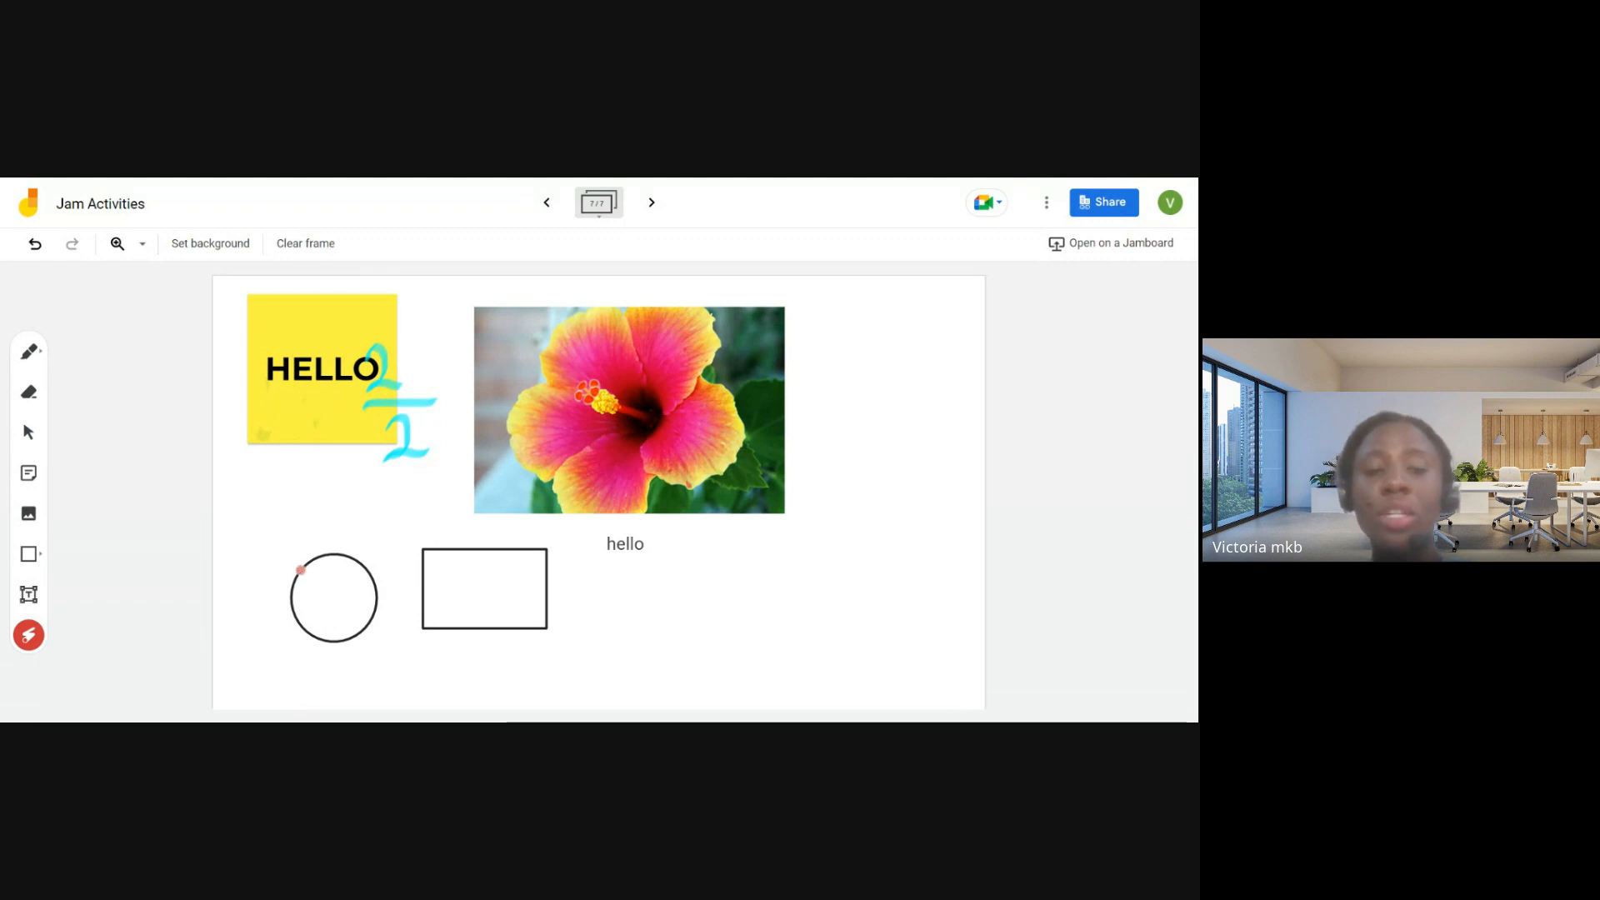
mouse_move(278, 622)
left_mouse_down()
mouse_move(369, 561)
mouse_move(404, 627)
left_mouse_up()
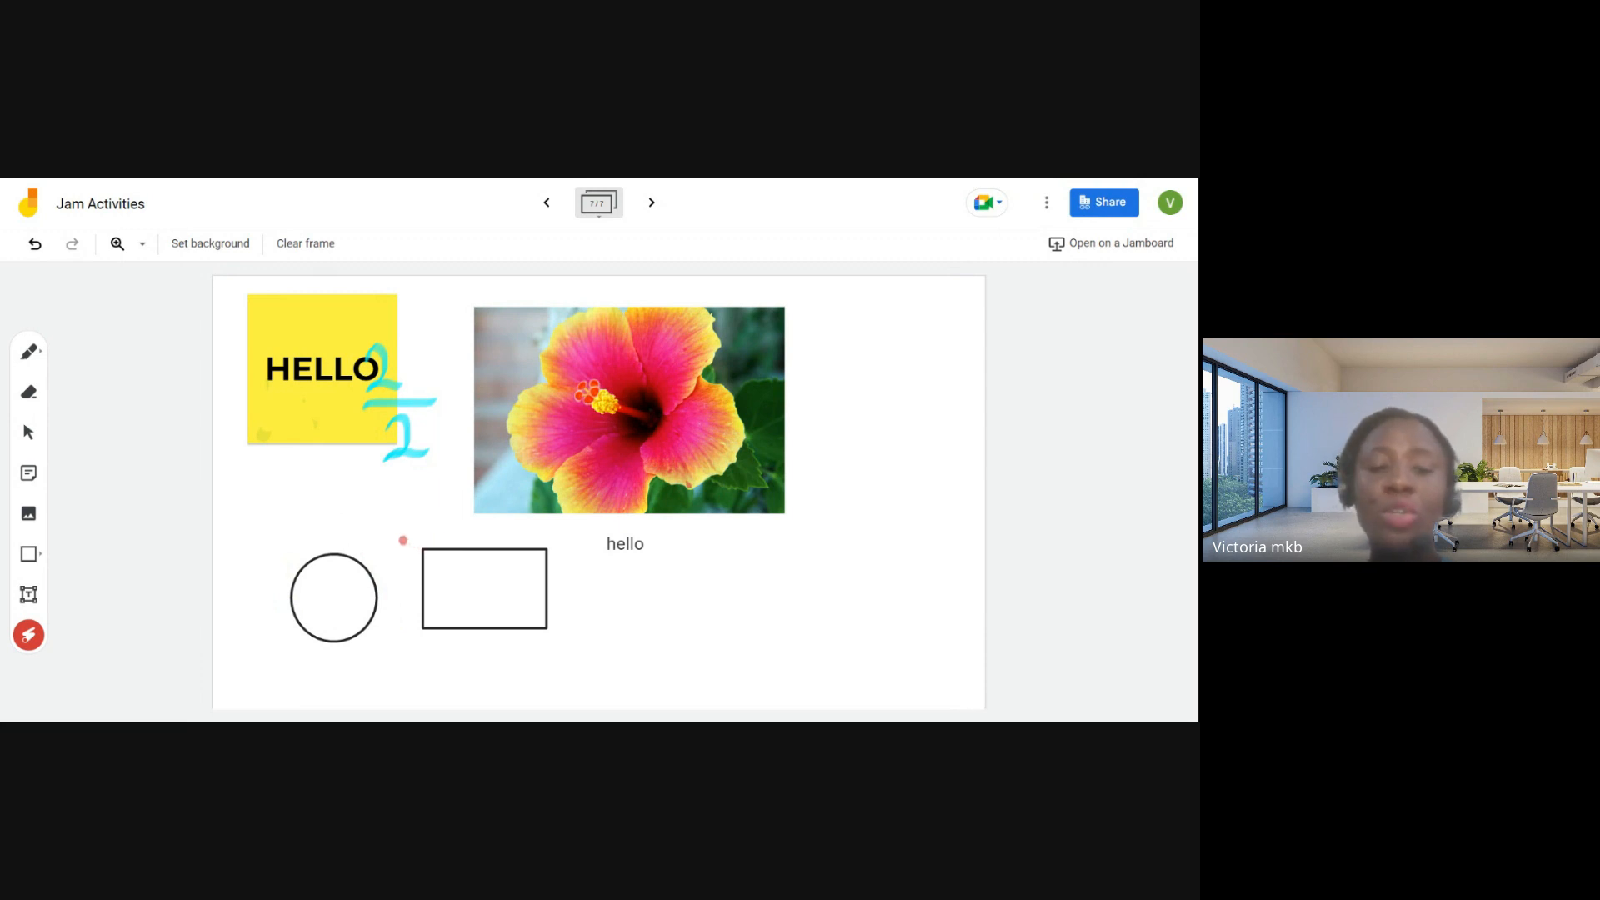
mouse_move(404, 539)
left_mouse_down()
mouse_move(537, 535)
mouse_move(576, 586)
mouse_move(534, 644)
mouse_move(430, 614)
mouse_move(482, 529)
mouse_move(550, 619)
left_mouse_up()
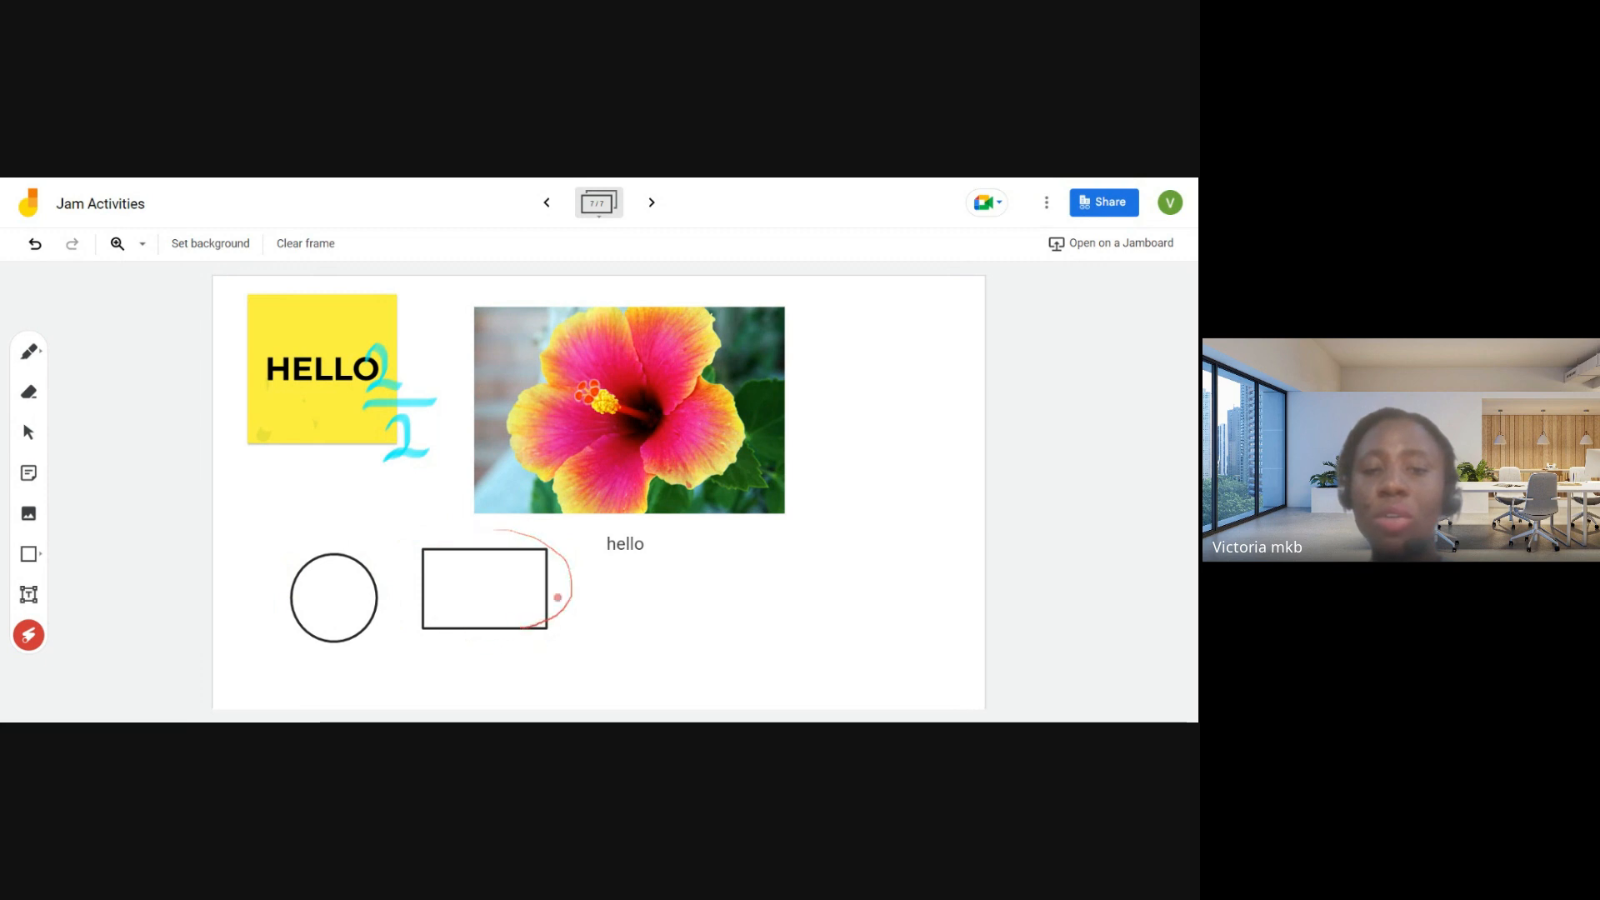
mouse_move(611, 527)
left_mouse_down()
mouse_move(586, 546)
mouse_move(677, 541)
left_mouse_up()
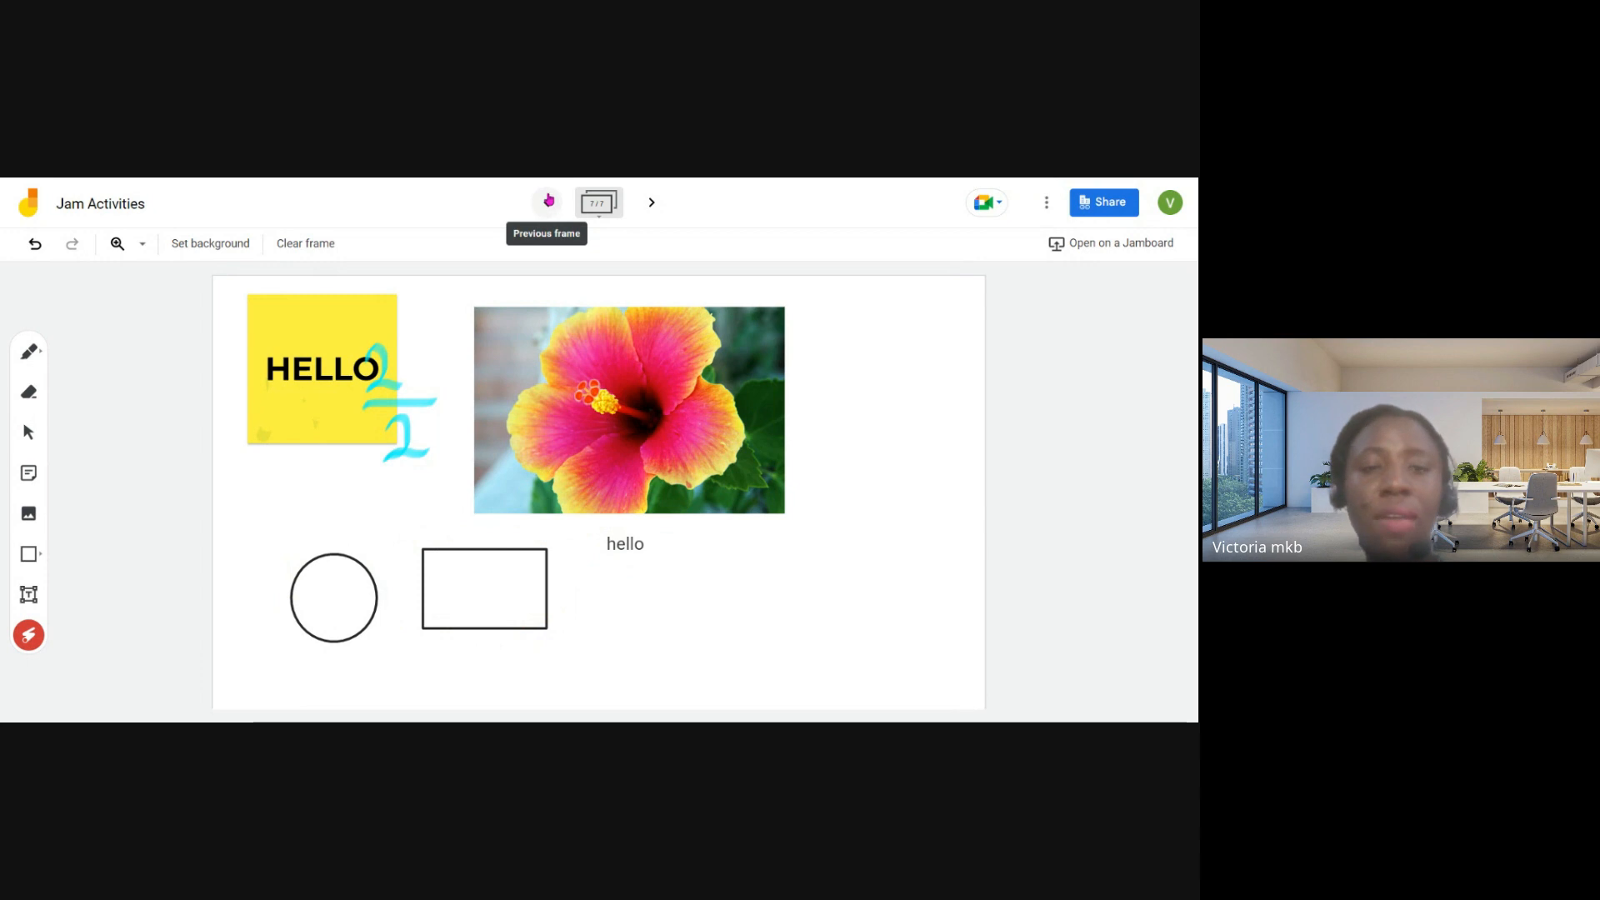
- Go back through the frames to the first one, with the human skeleton diagram
left_click(548, 201)
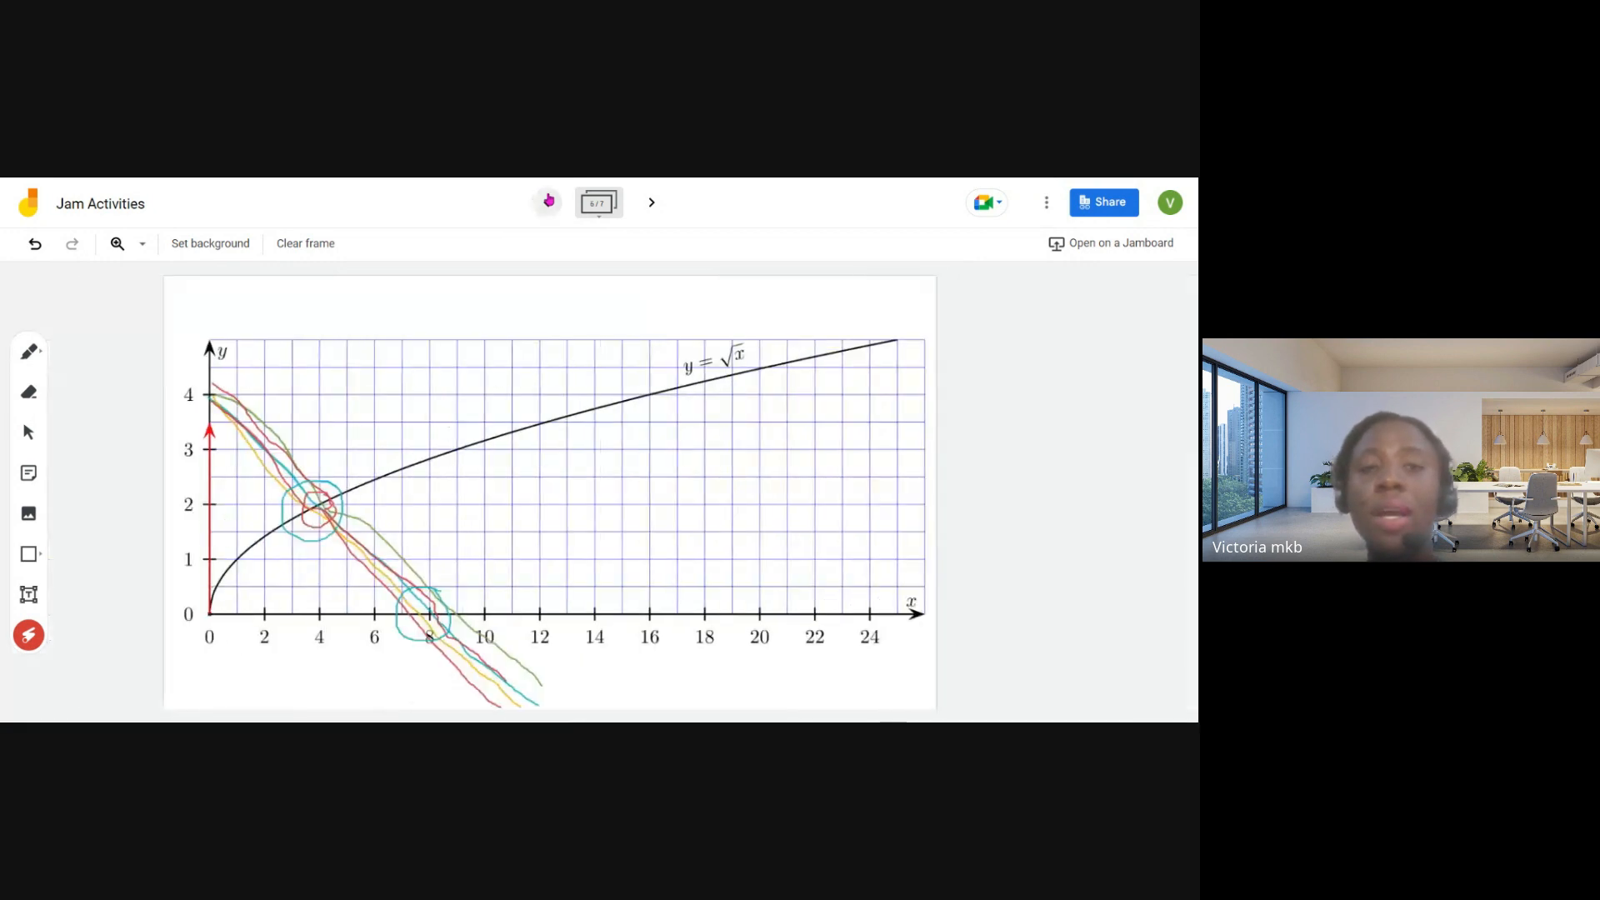
left_click(549, 200)
left_click(549, 201)
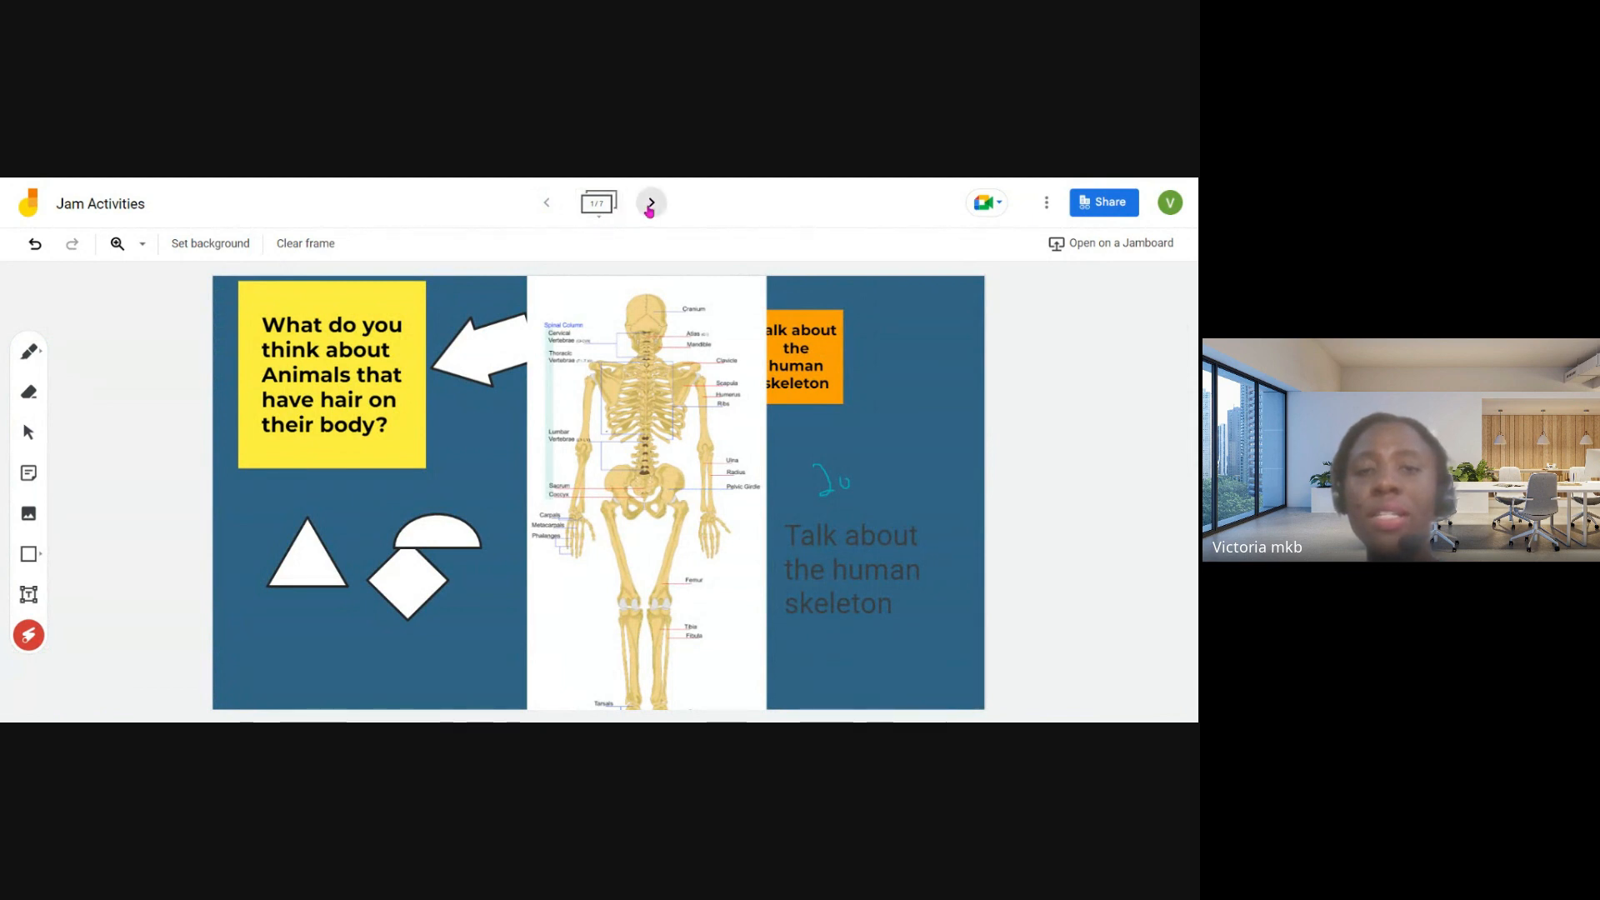
- Go to the Brain Dump frame, point out its title, question and Nigeria map with the laser, and look at the sticky note editor
left_click(652, 203)
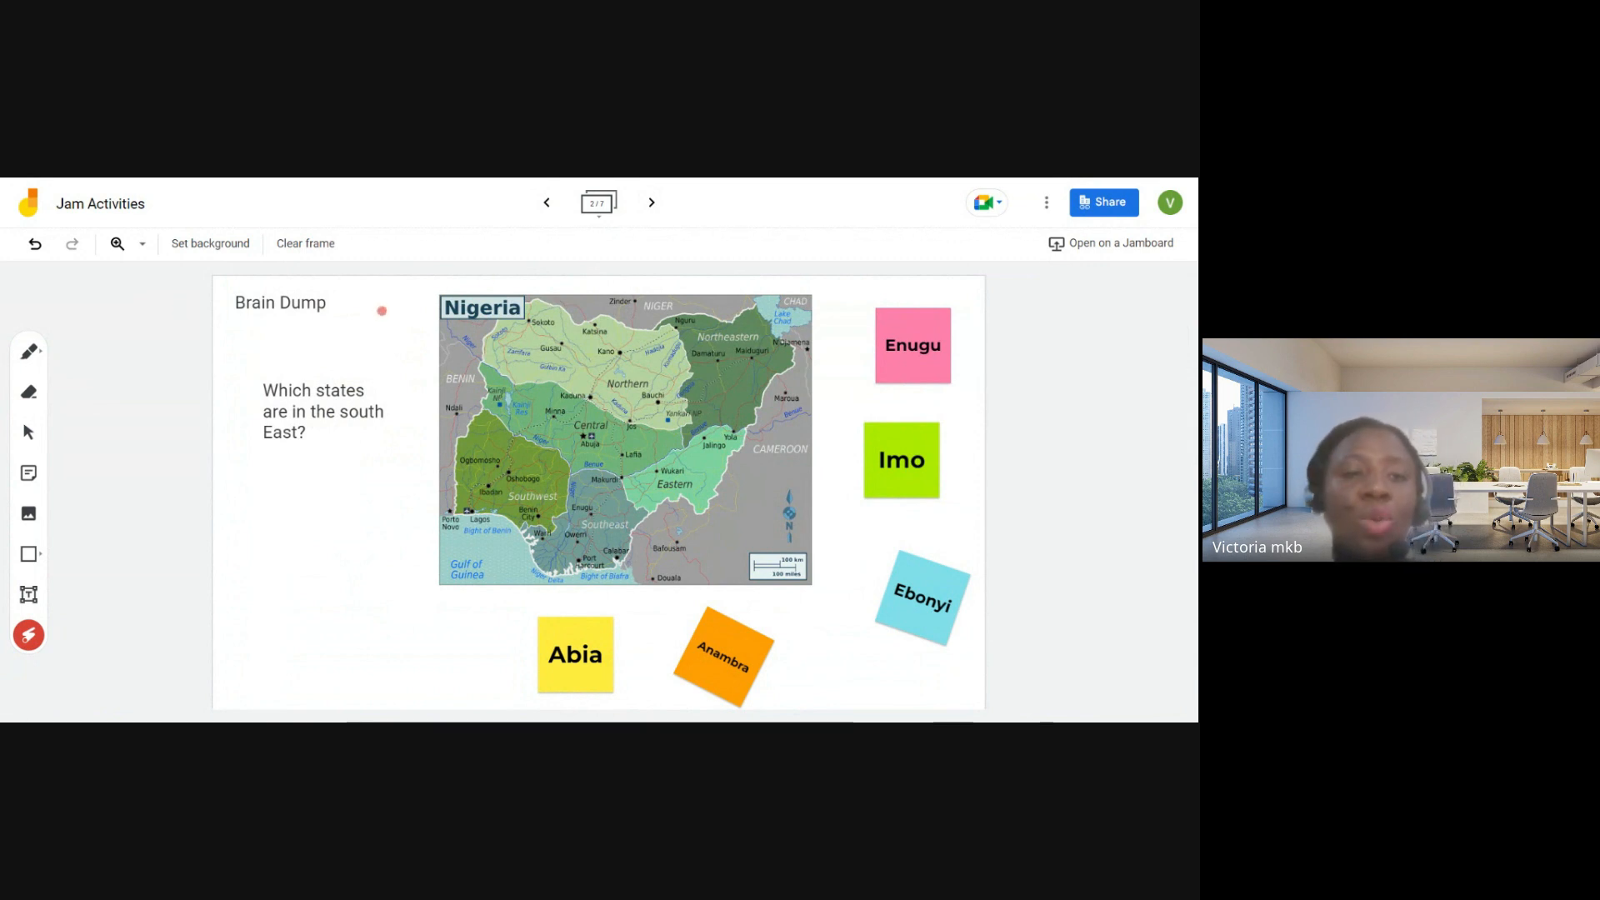
mouse_move(249, 294)
left_mouse_down()
mouse_move(234, 315)
mouse_move(243, 285)
mouse_move(373, 301)
mouse_move(227, 299)
left_mouse_up()
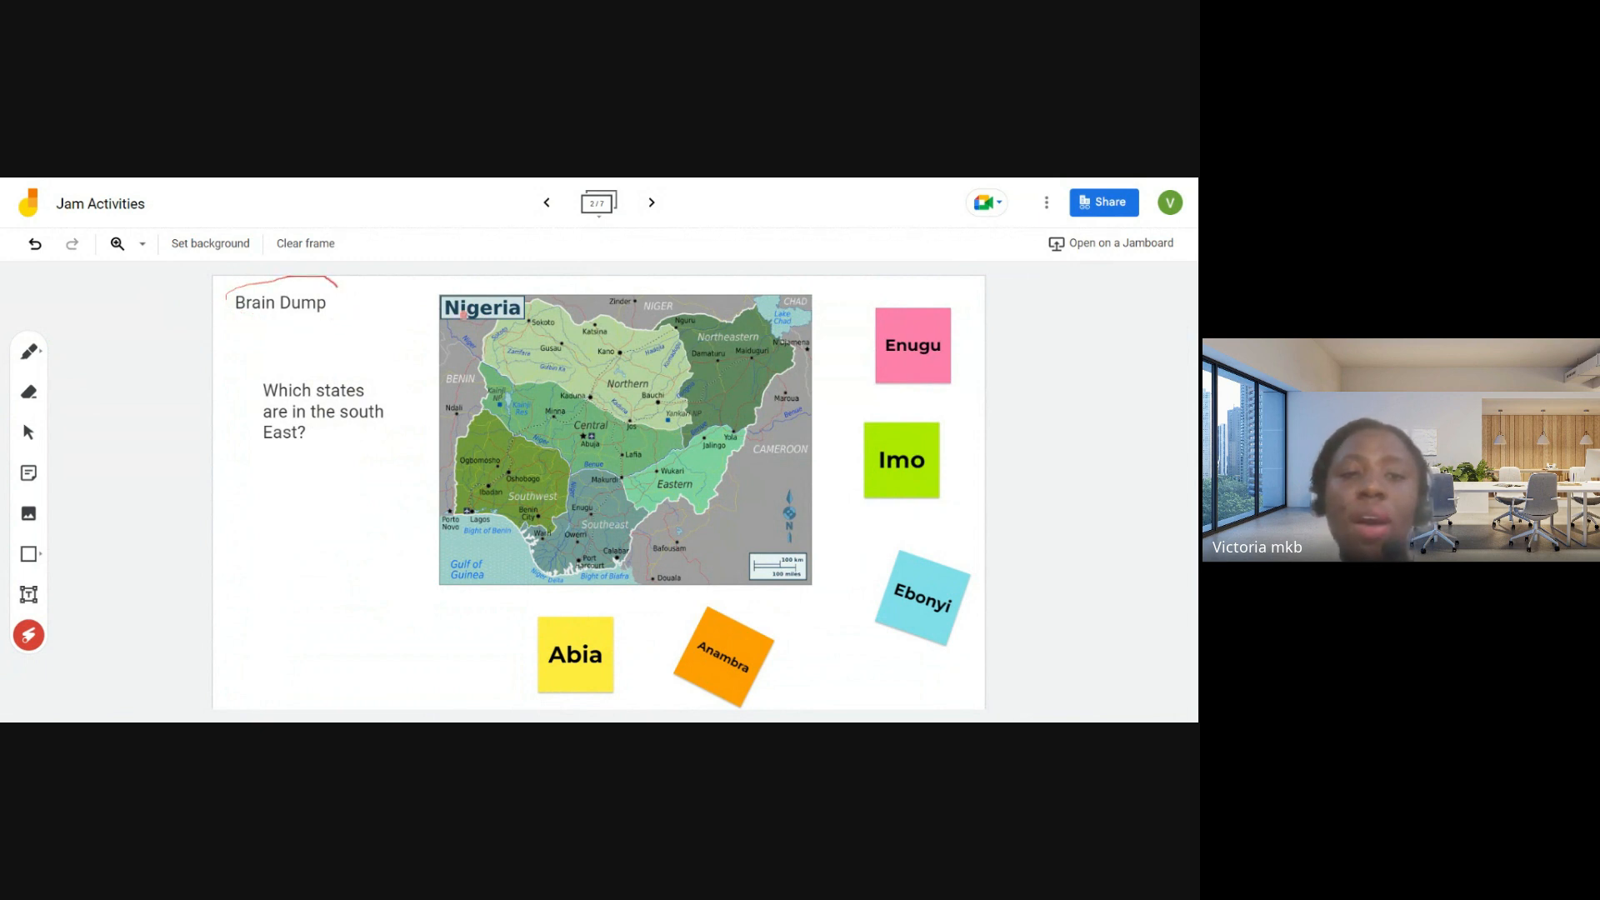
mouse_move(408, 304)
left_mouse_down()
mouse_move(453, 601)
mouse_move(857, 589)
mouse_move(477, 410)
mouse_move(600, 463)
left_mouse_up()
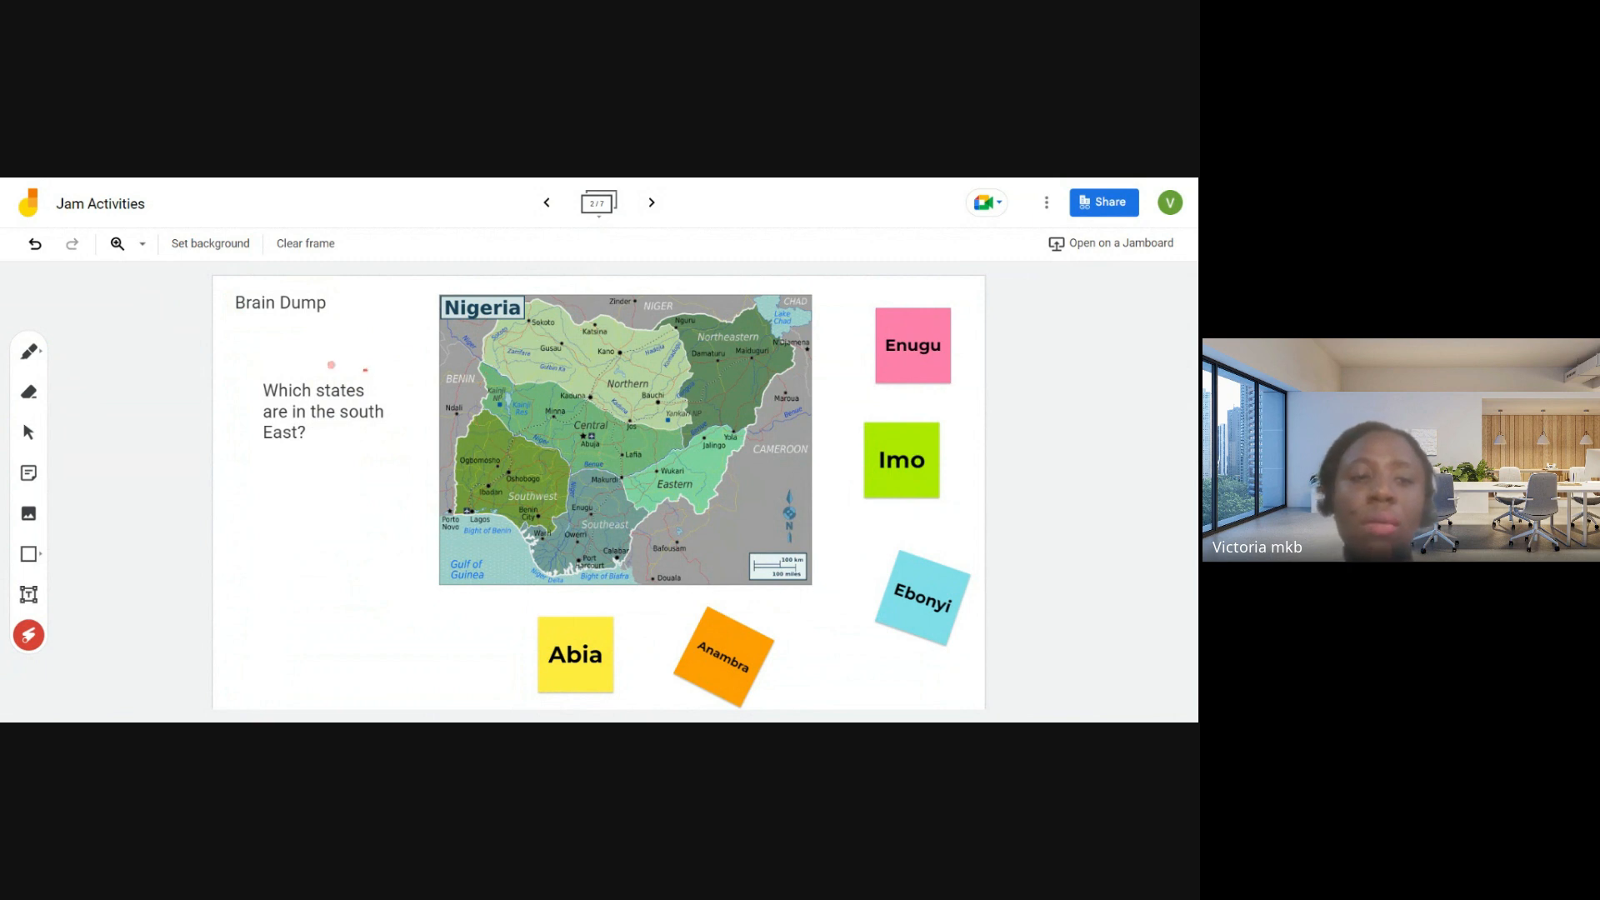
mouse_move(368, 367)
left_mouse_down()
mouse_move(421, 464)
mouse_move(342, 353)
left_mouse_up()
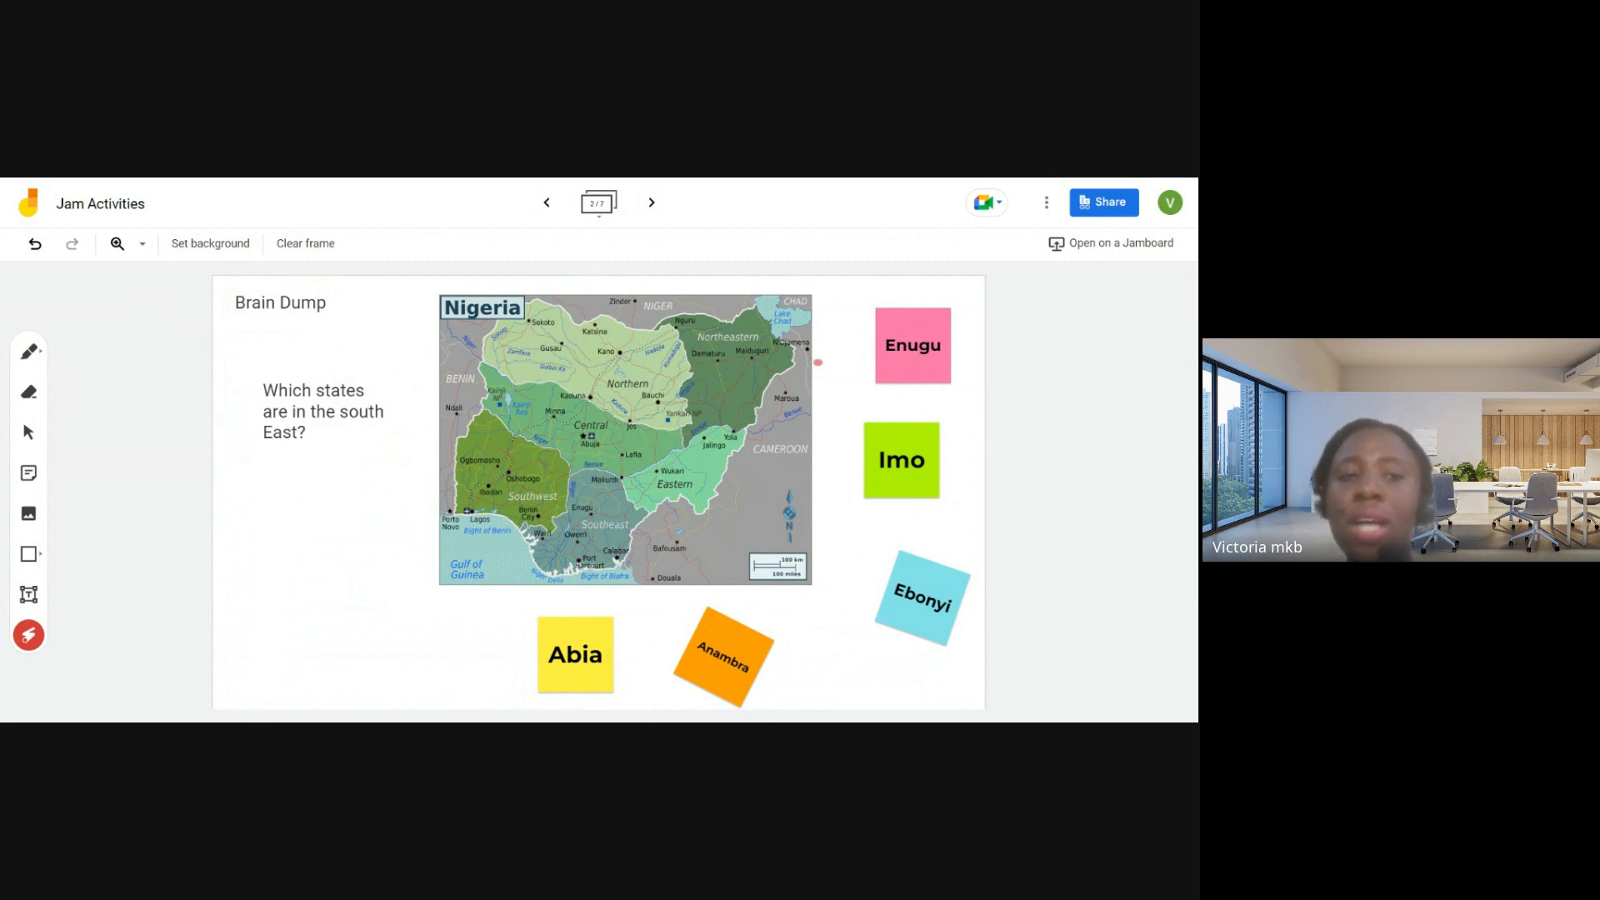
left_click(31, 473)
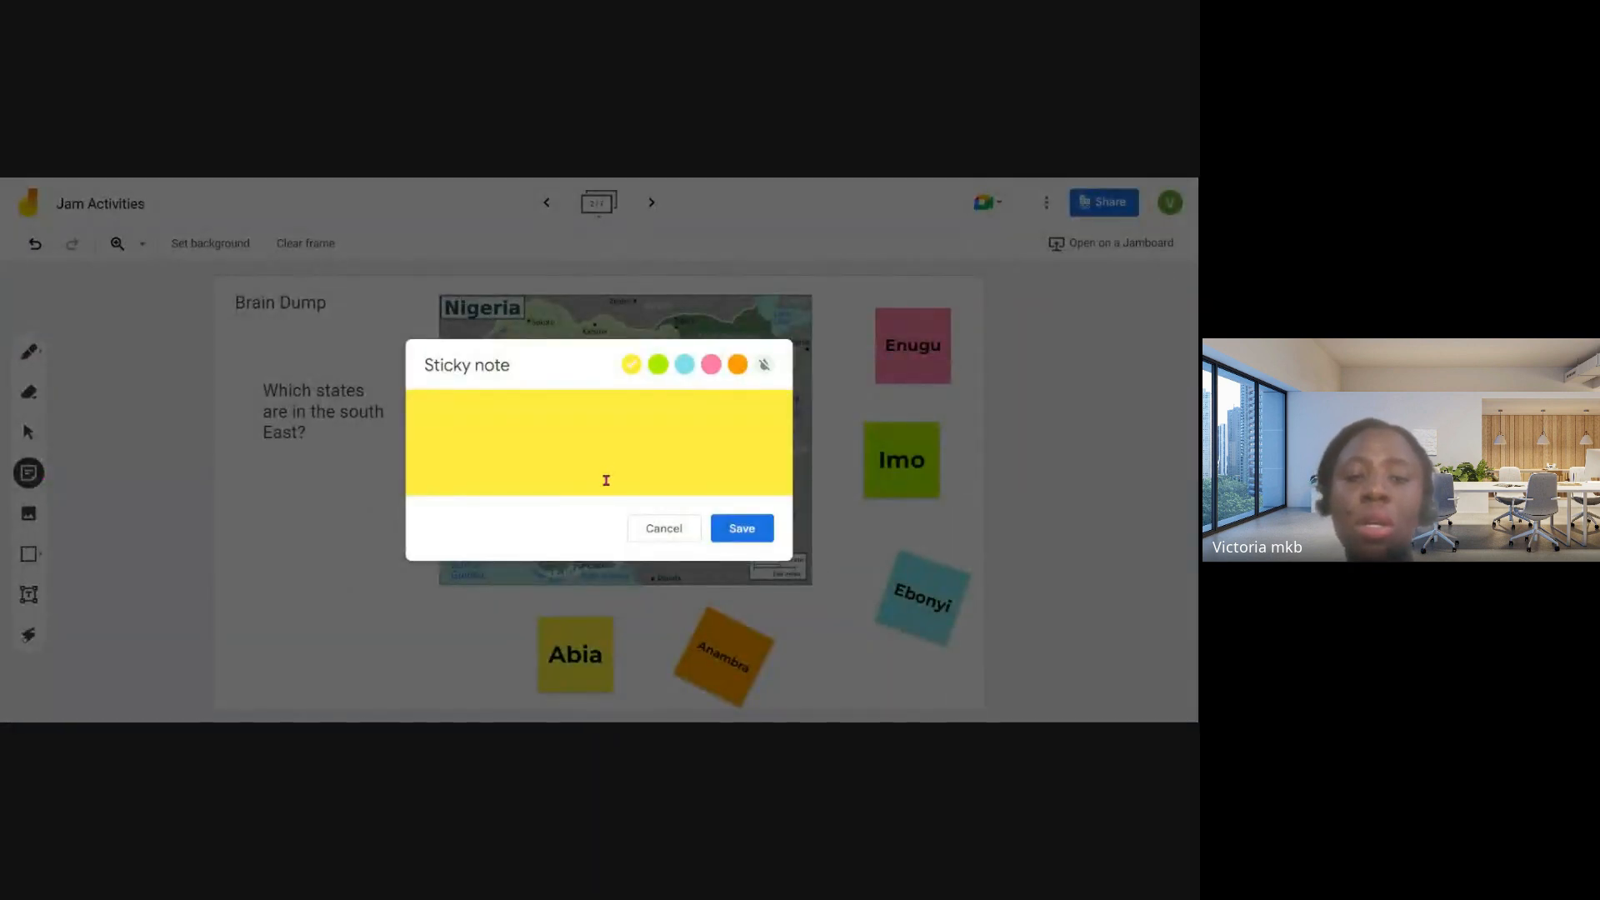
left_click(664, 529)
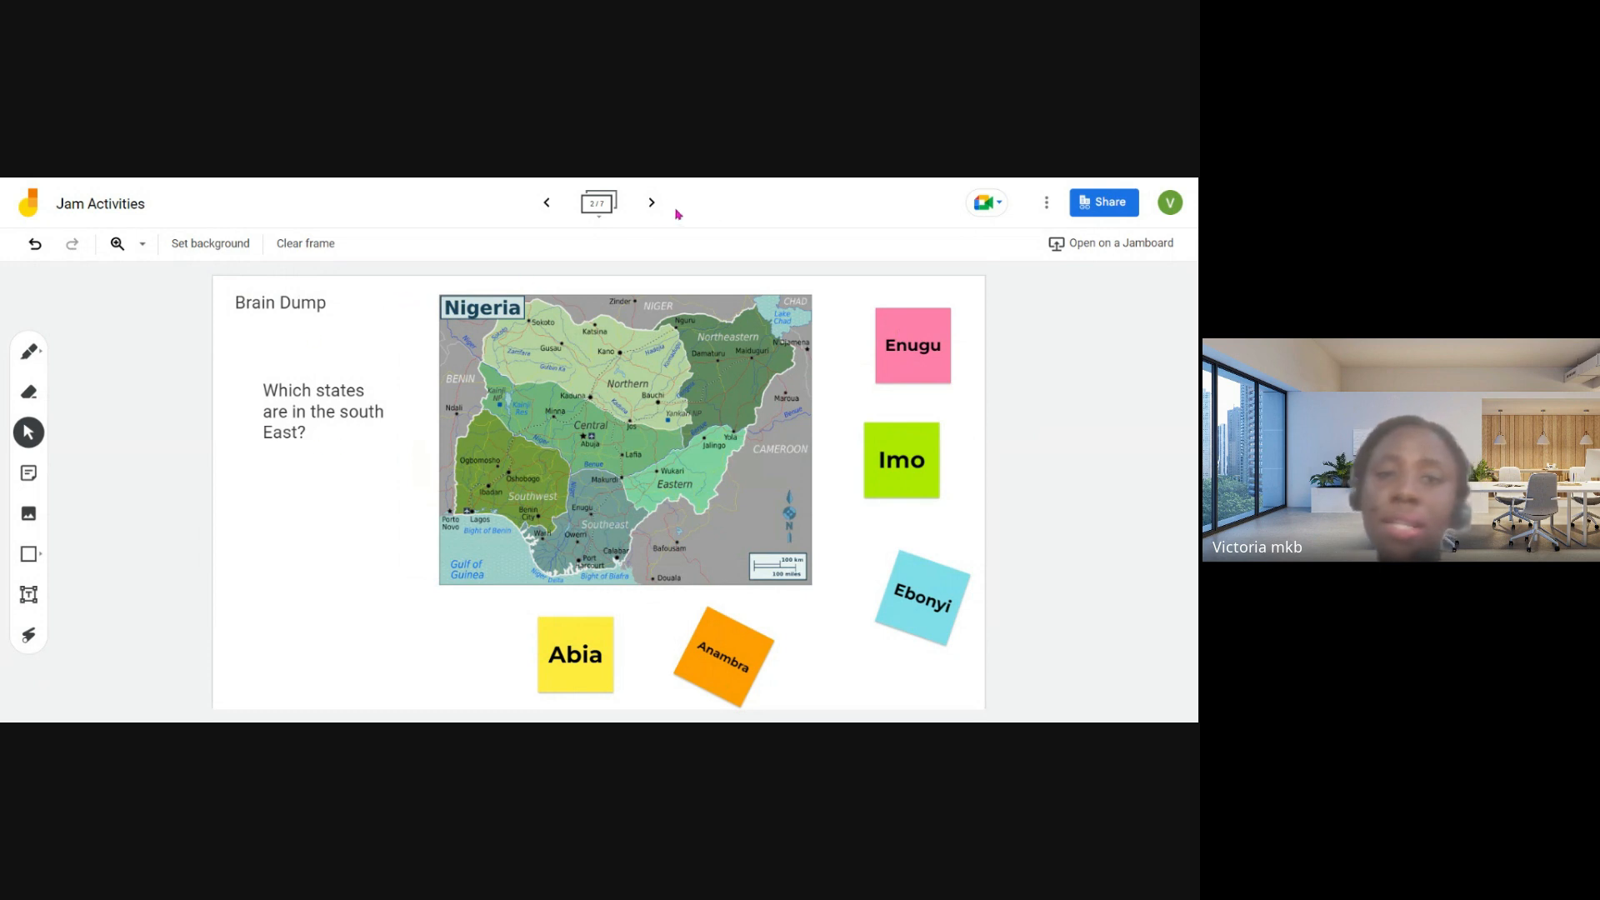
- Go to the Annotation Station frame and circle the woman's raised hand in the upper picture with the laser
left_click(650, 210)
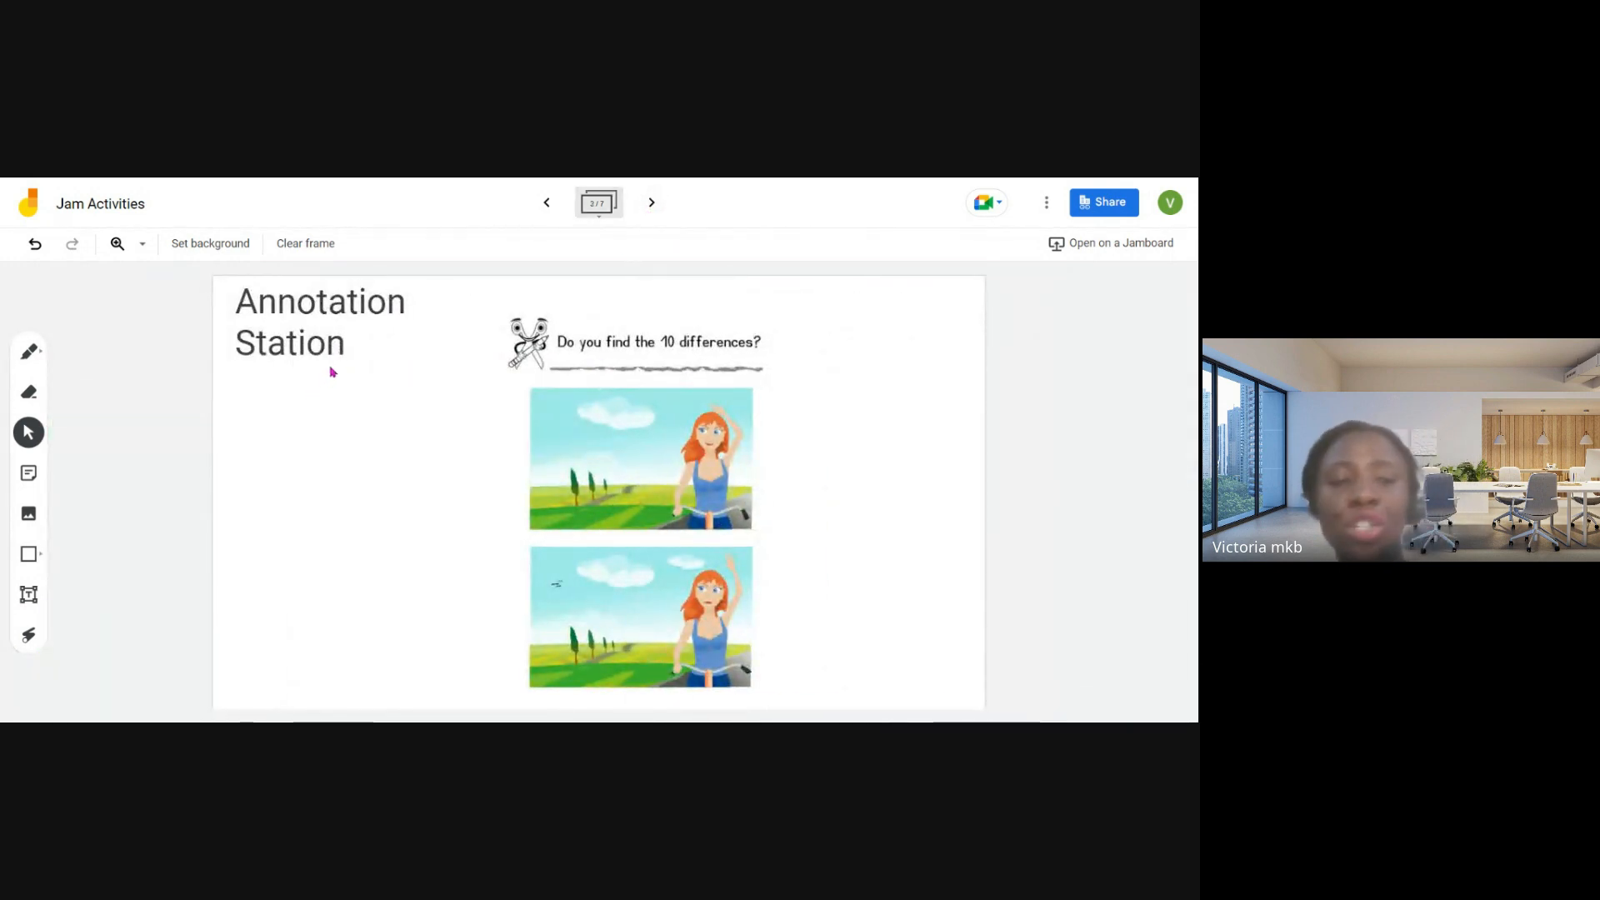
left_click(28, 635)
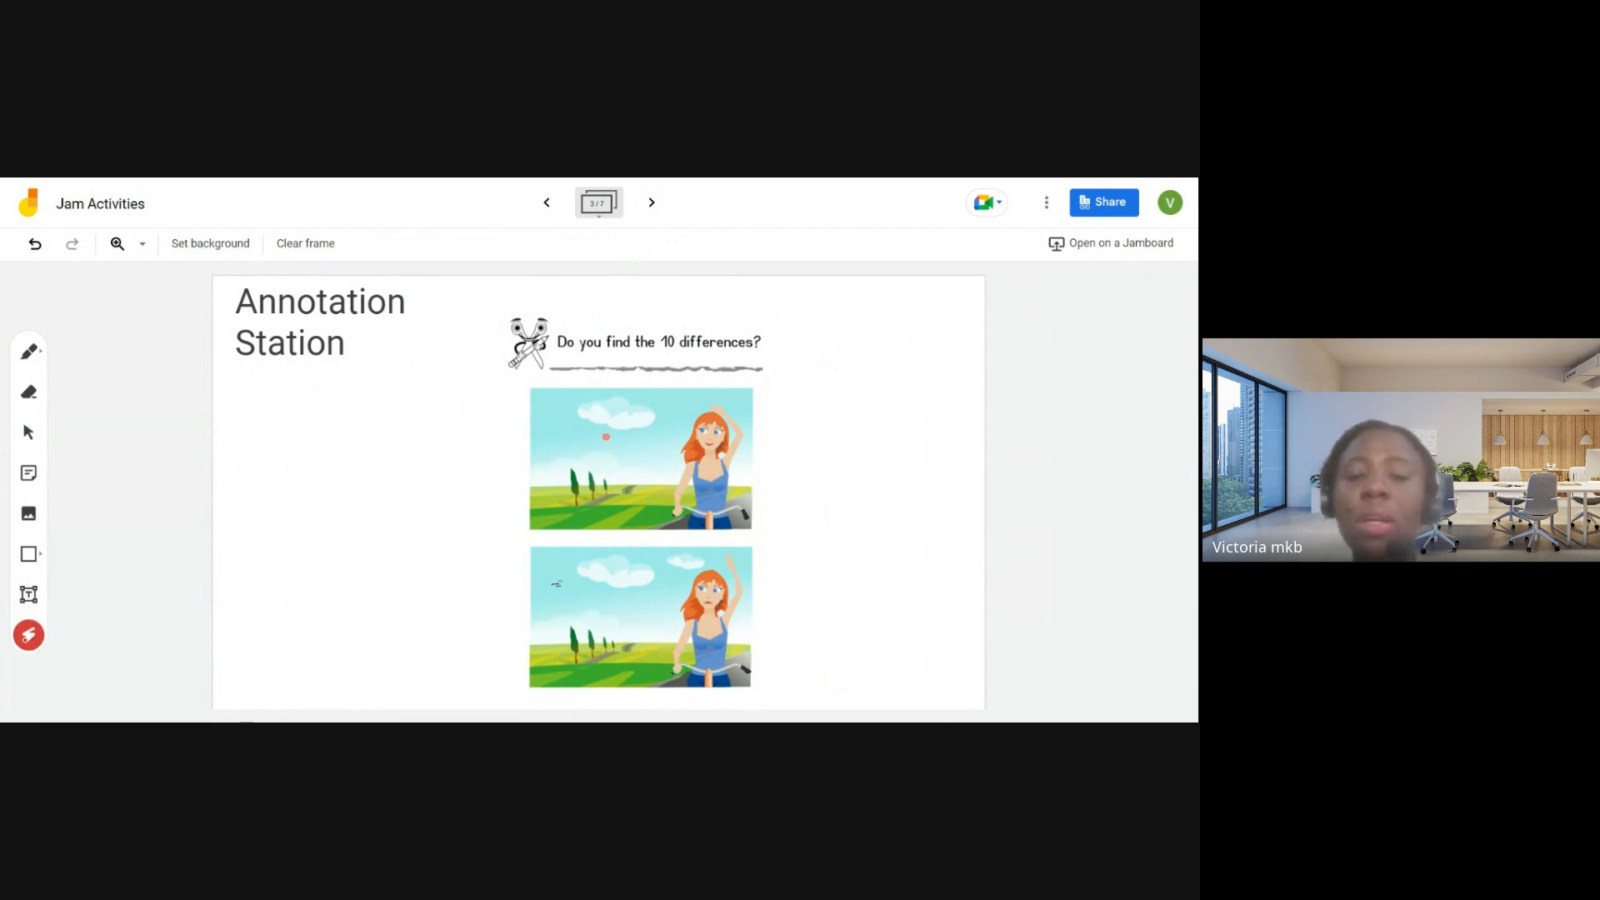
mouse_move(691, 399)
left_mouse_down()
mouse_move(675, 525)
mouse_move(771, 417)
mouse_move(667, 372)
left_mouse_up()
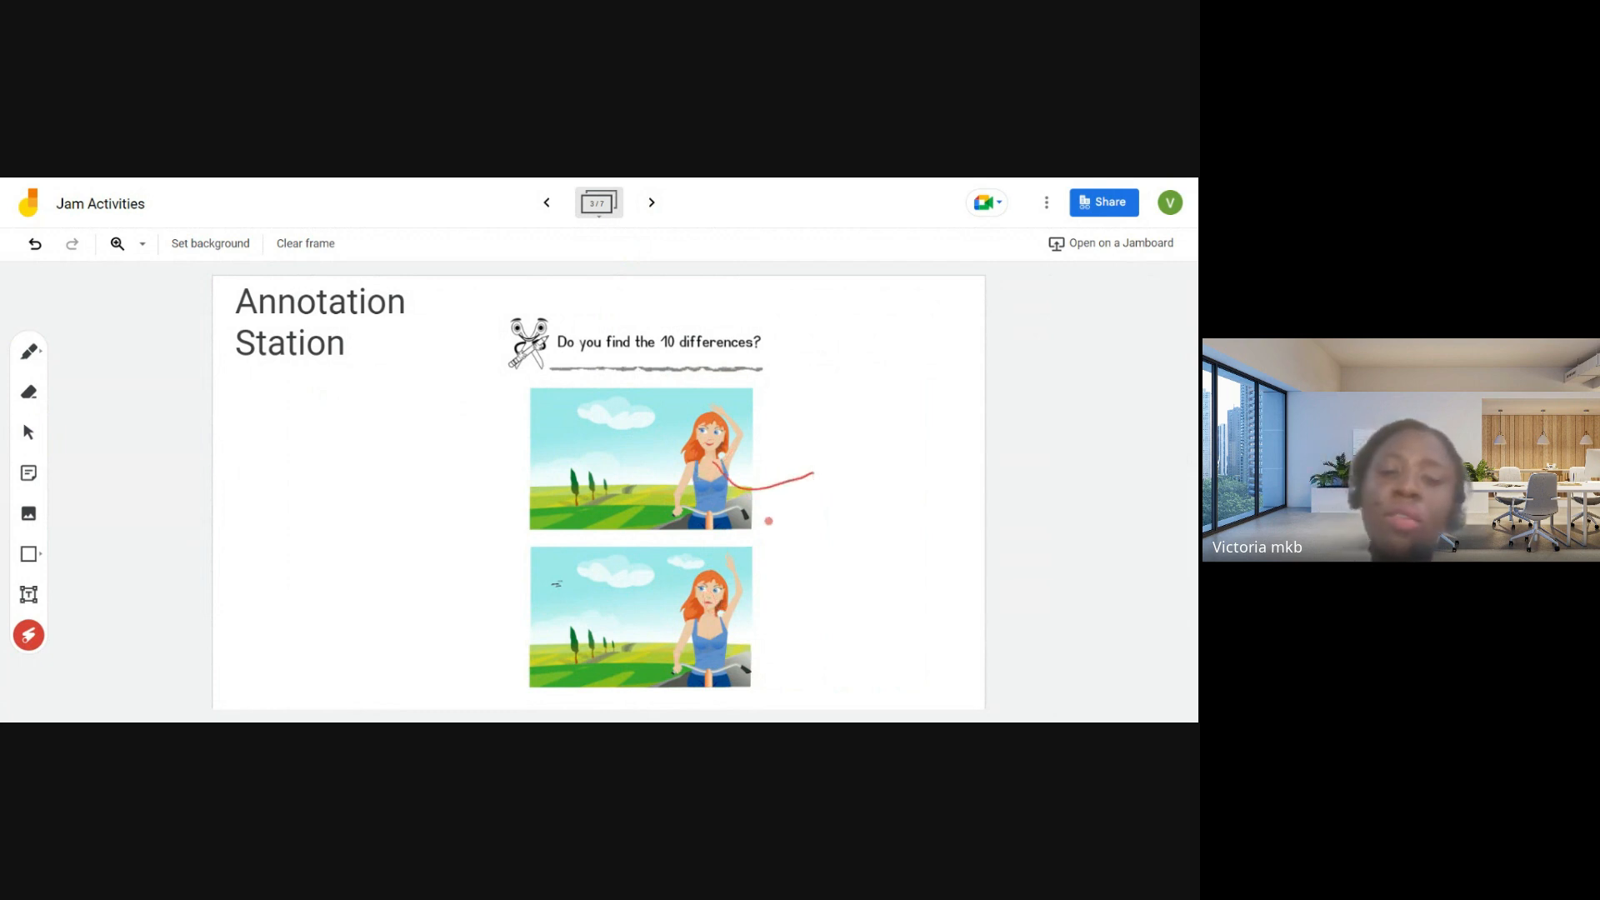
- Go to the Sorting Wall frame and point out its title, the NOUN and VERB headings and the word notes with the laser
left_click(652, 203)
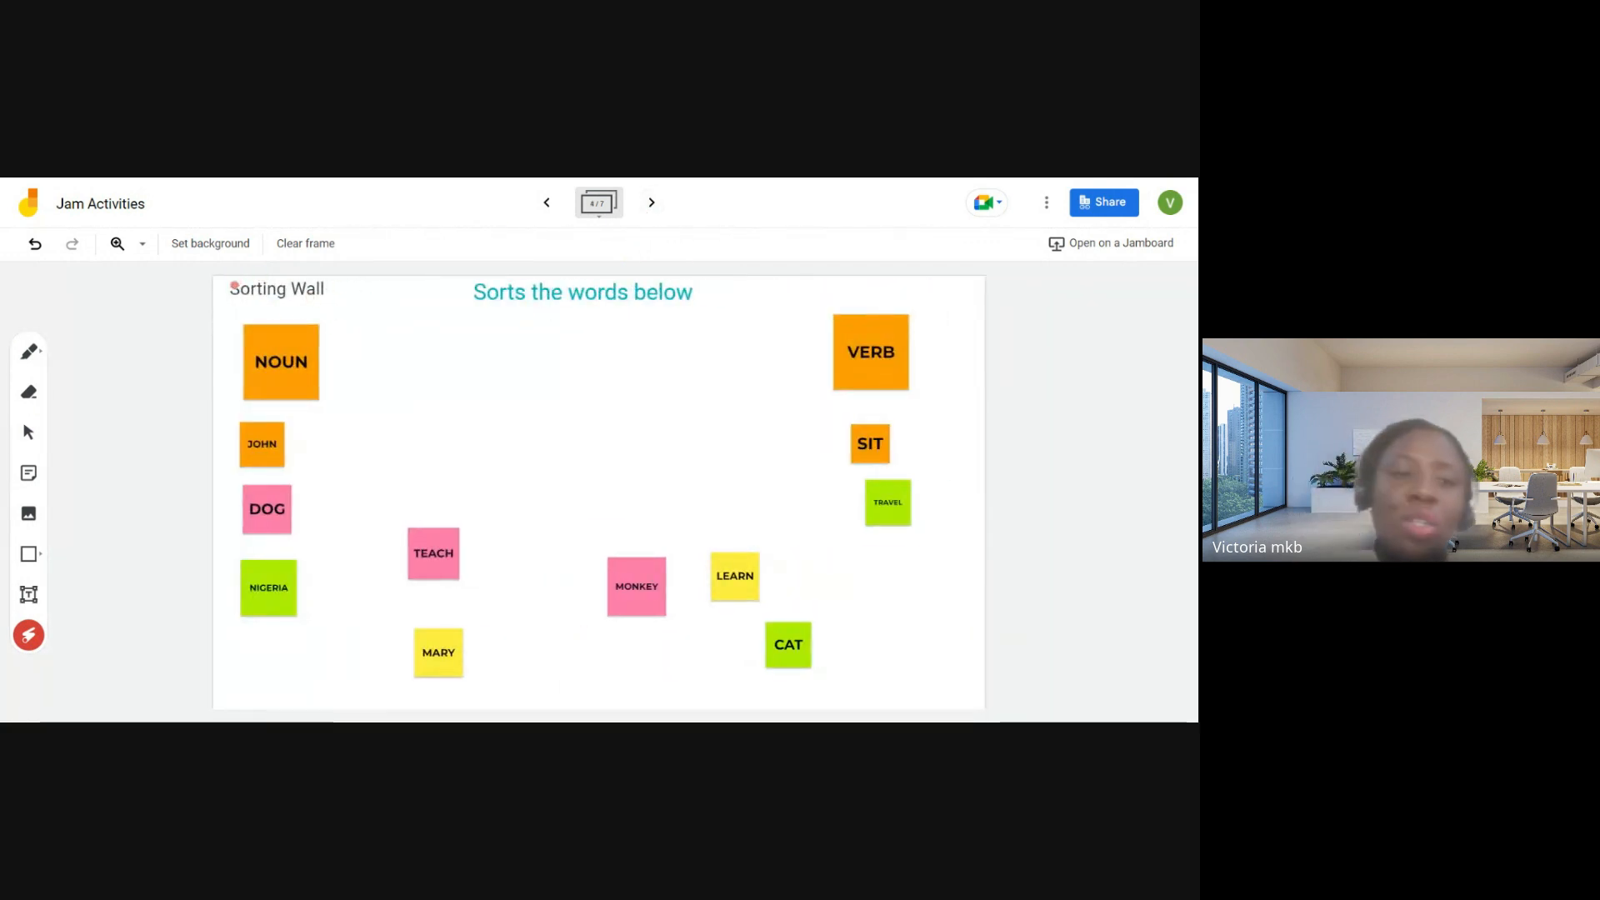
left_click_drag(231, 298, 338, 297)
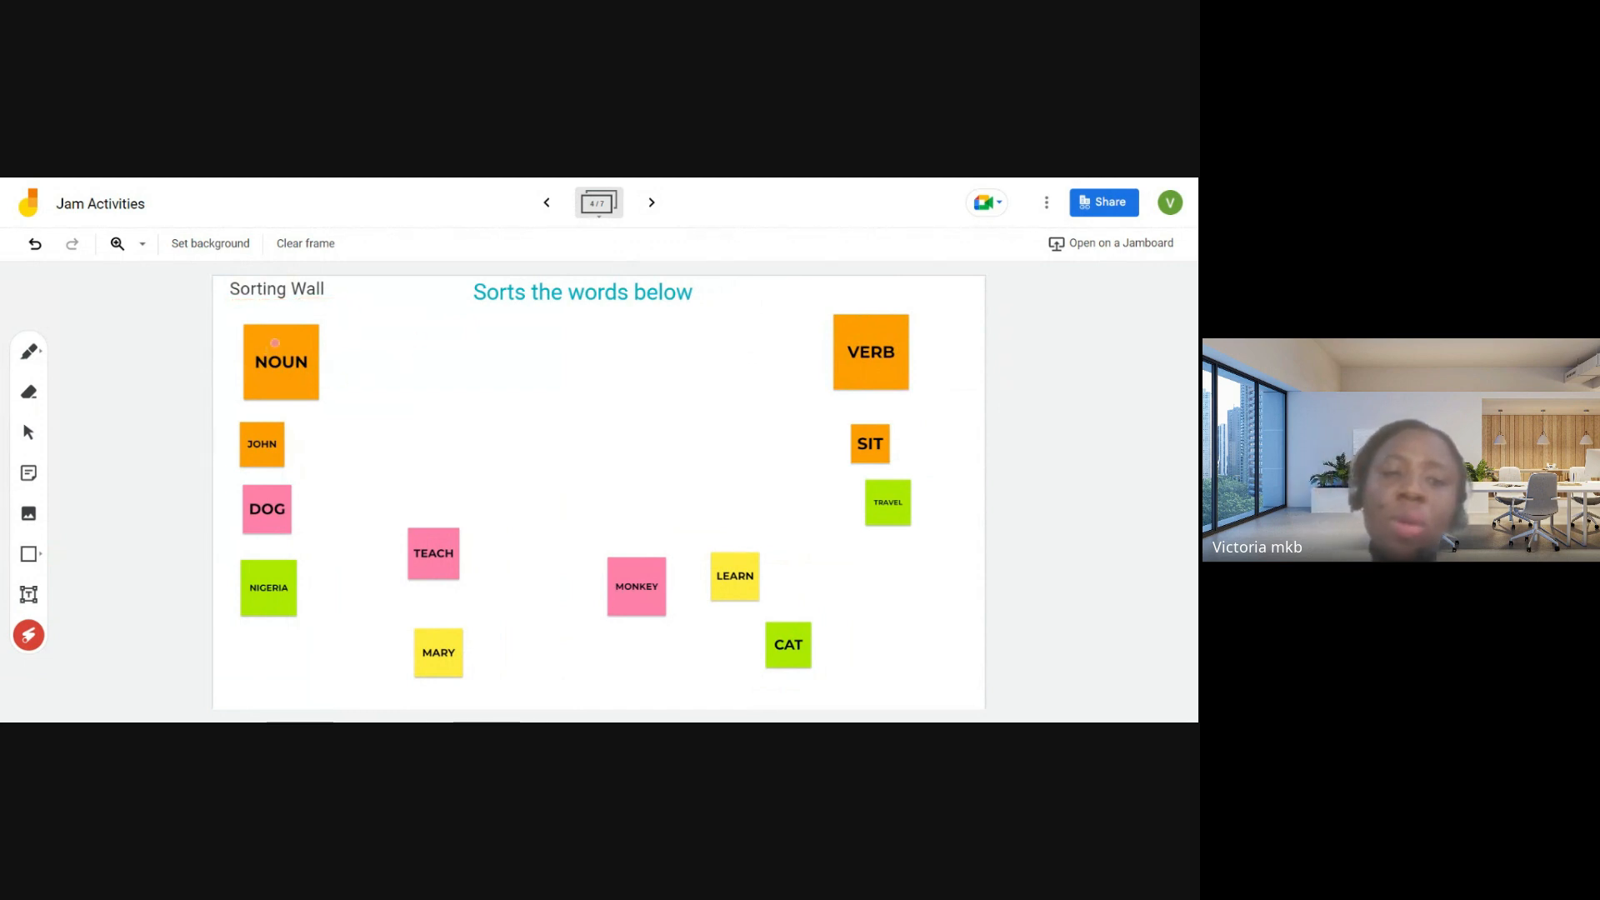
left_click_drag(274, 343, 392, 347)
left_click_drag(823, 346, 917, 351)
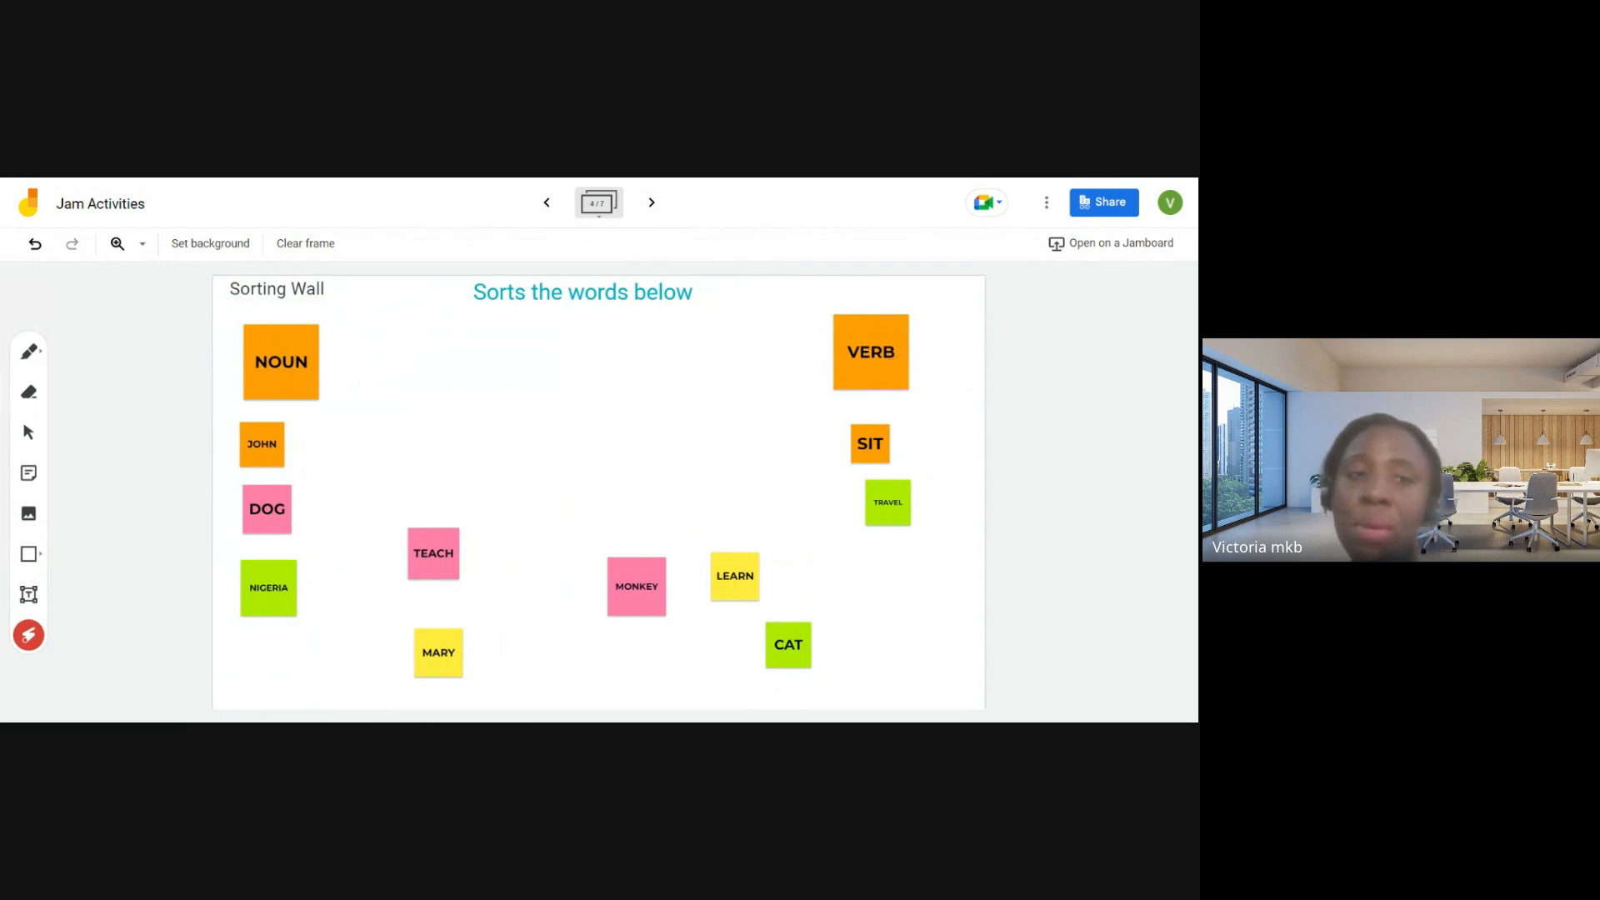
left_click_drag(332, 352, 412, 356)
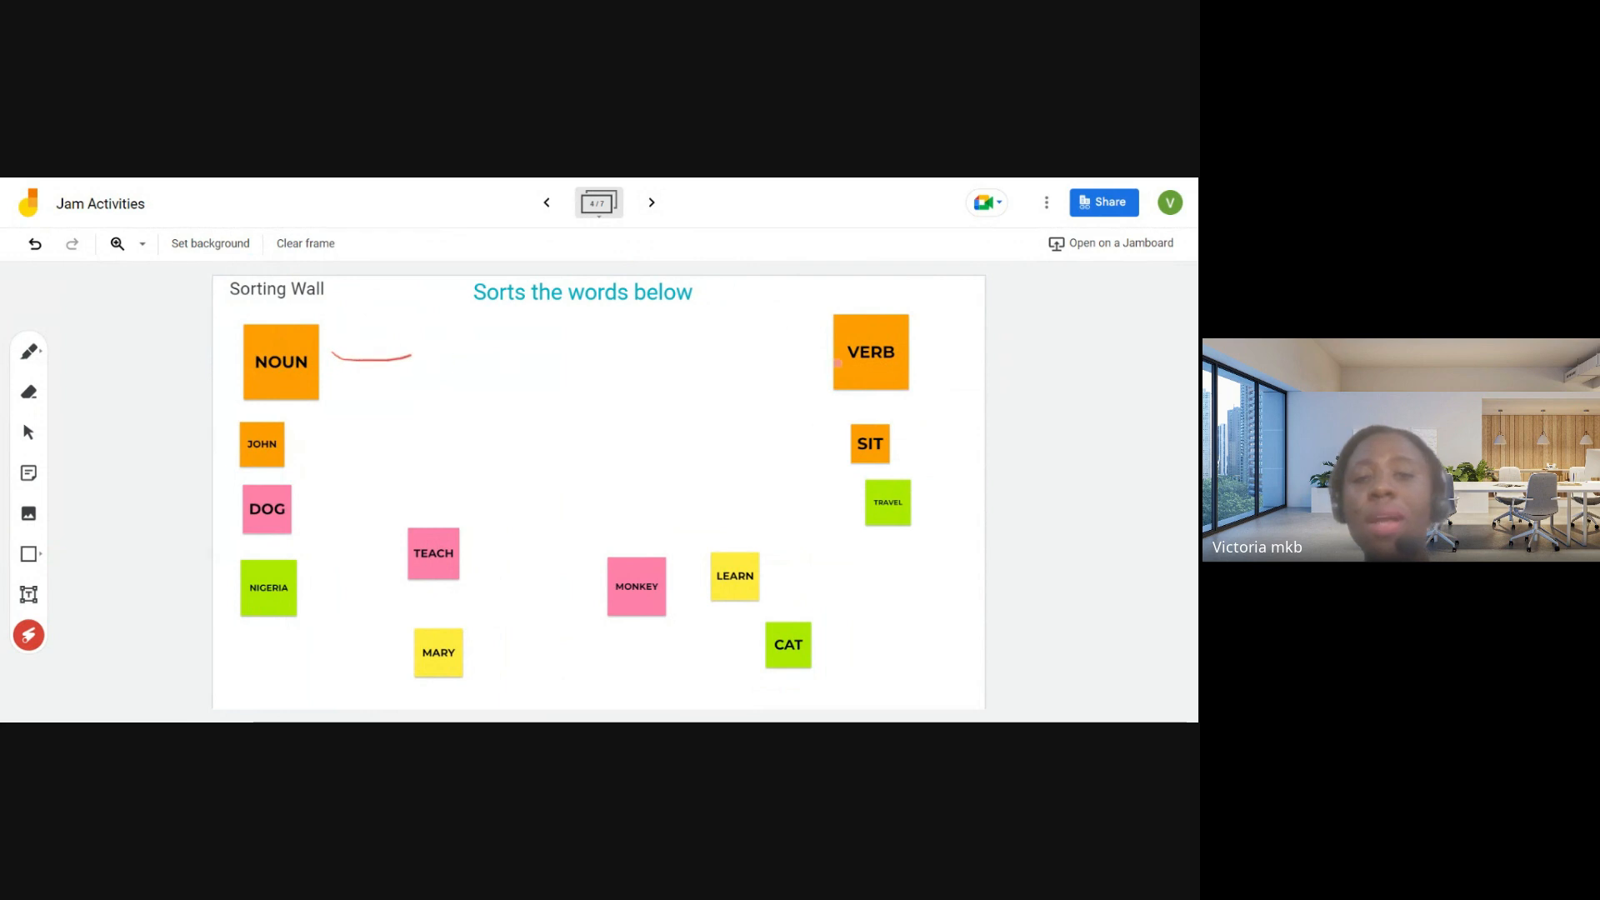
left_click_drag(821, 352, 897, 362)
mouse_move(339, 468)
left_mouse_down()
mouse_move(543, 539)
mouse_move(721, 546)
left_mouse_up()
mouse_move(859, 463)
left_mouse_down()
mouse_move(875, 560)
mouse_move(667, 597)
left_mouse_up()
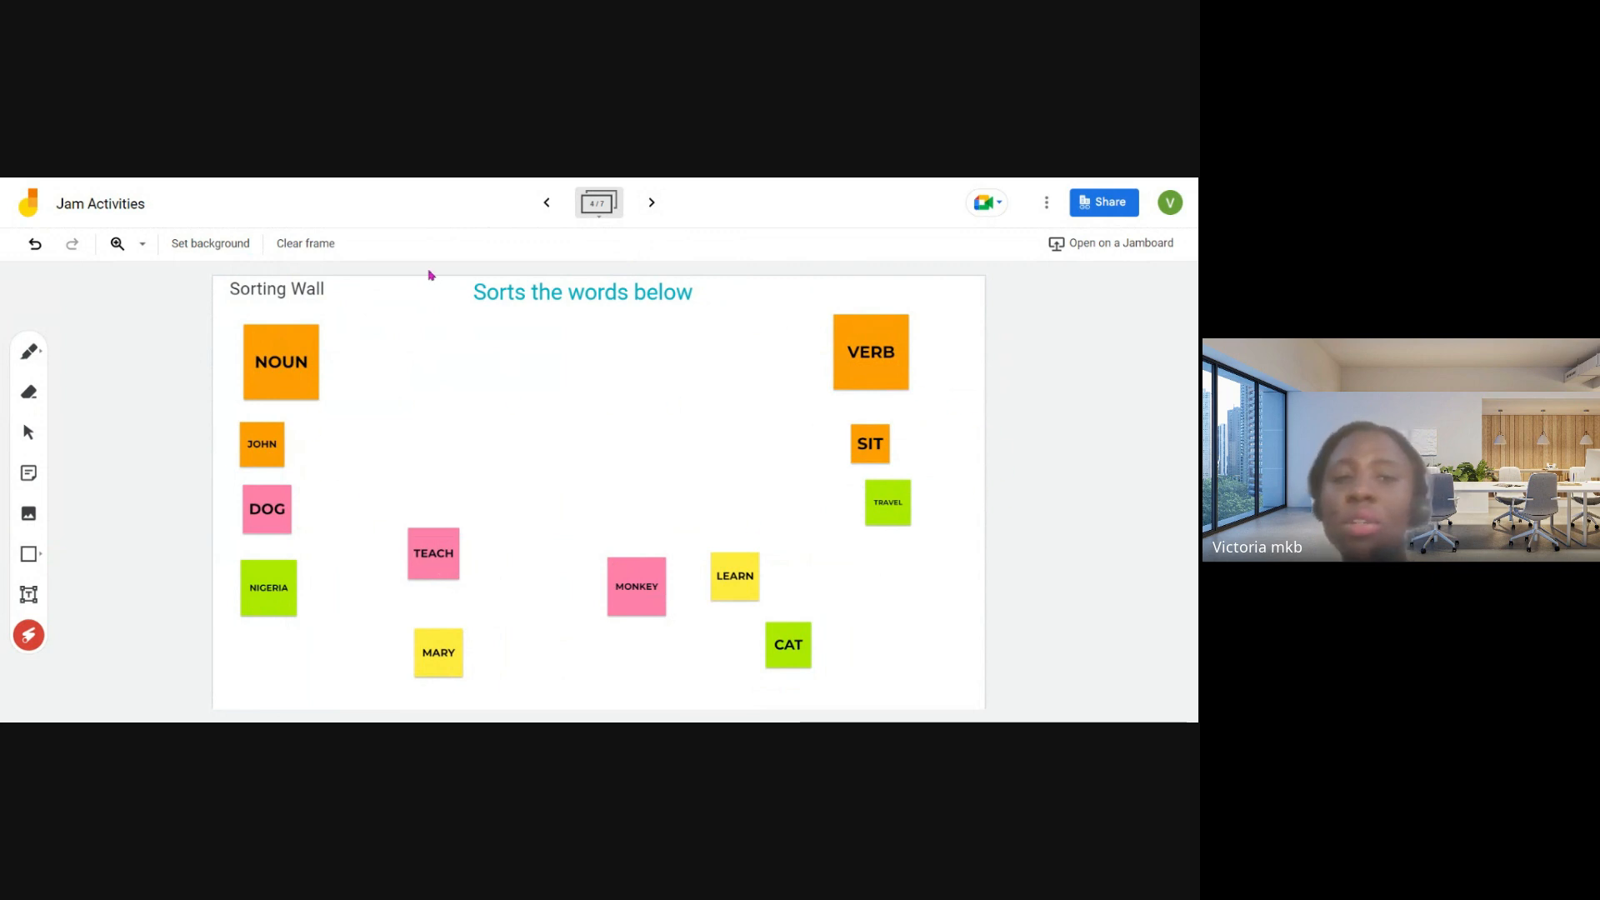
- Sort the loose notes: TEACH and LEARN under VERB, and CAT, MONKEY and the yellow person-name note under NOUN
left_click(35, 408)
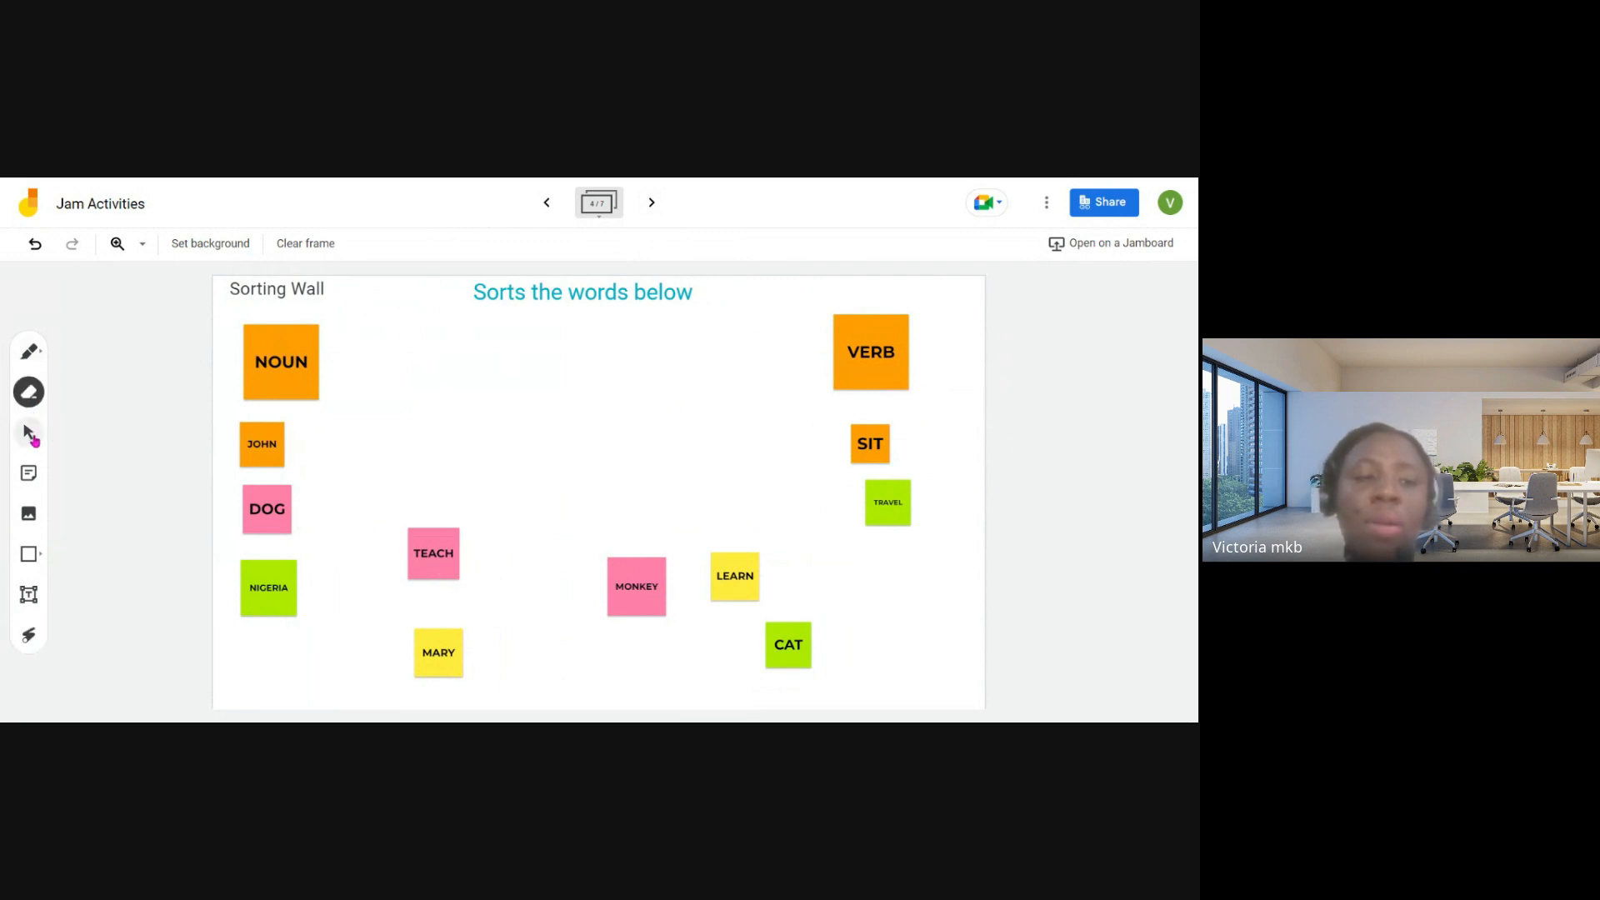
left_click(28, 433)
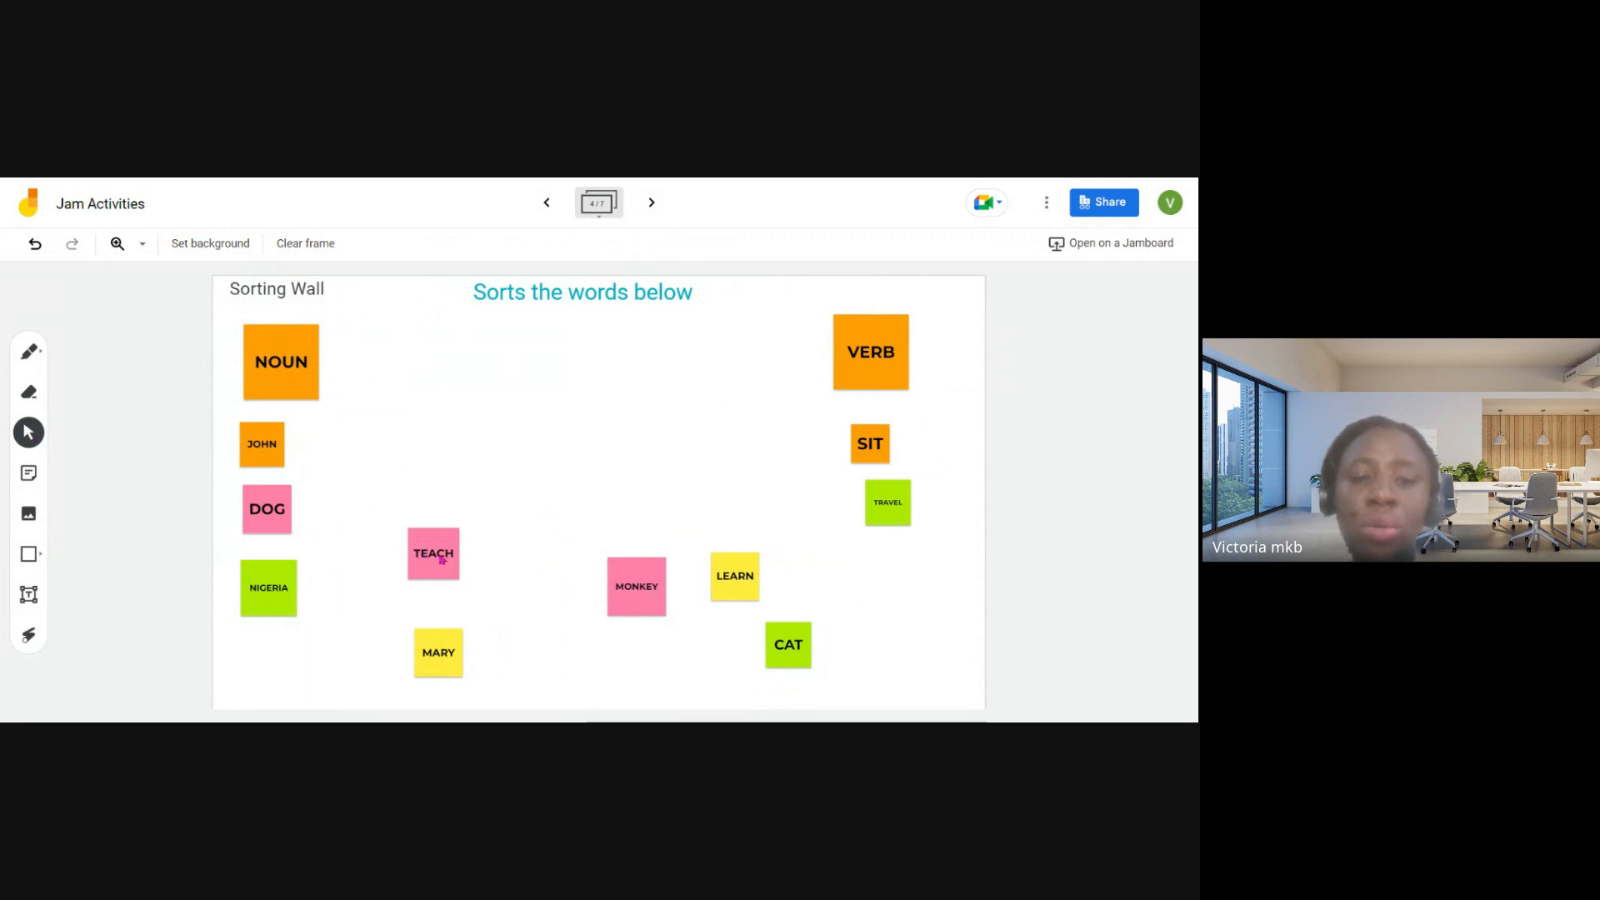
left_click_drag(442, 560, 910, 572)
left_click_drag(742, 579, 913, 645)
left_click_drag(769, 646, 256, 657)
left_click_drag(458, 664, 344, 644)
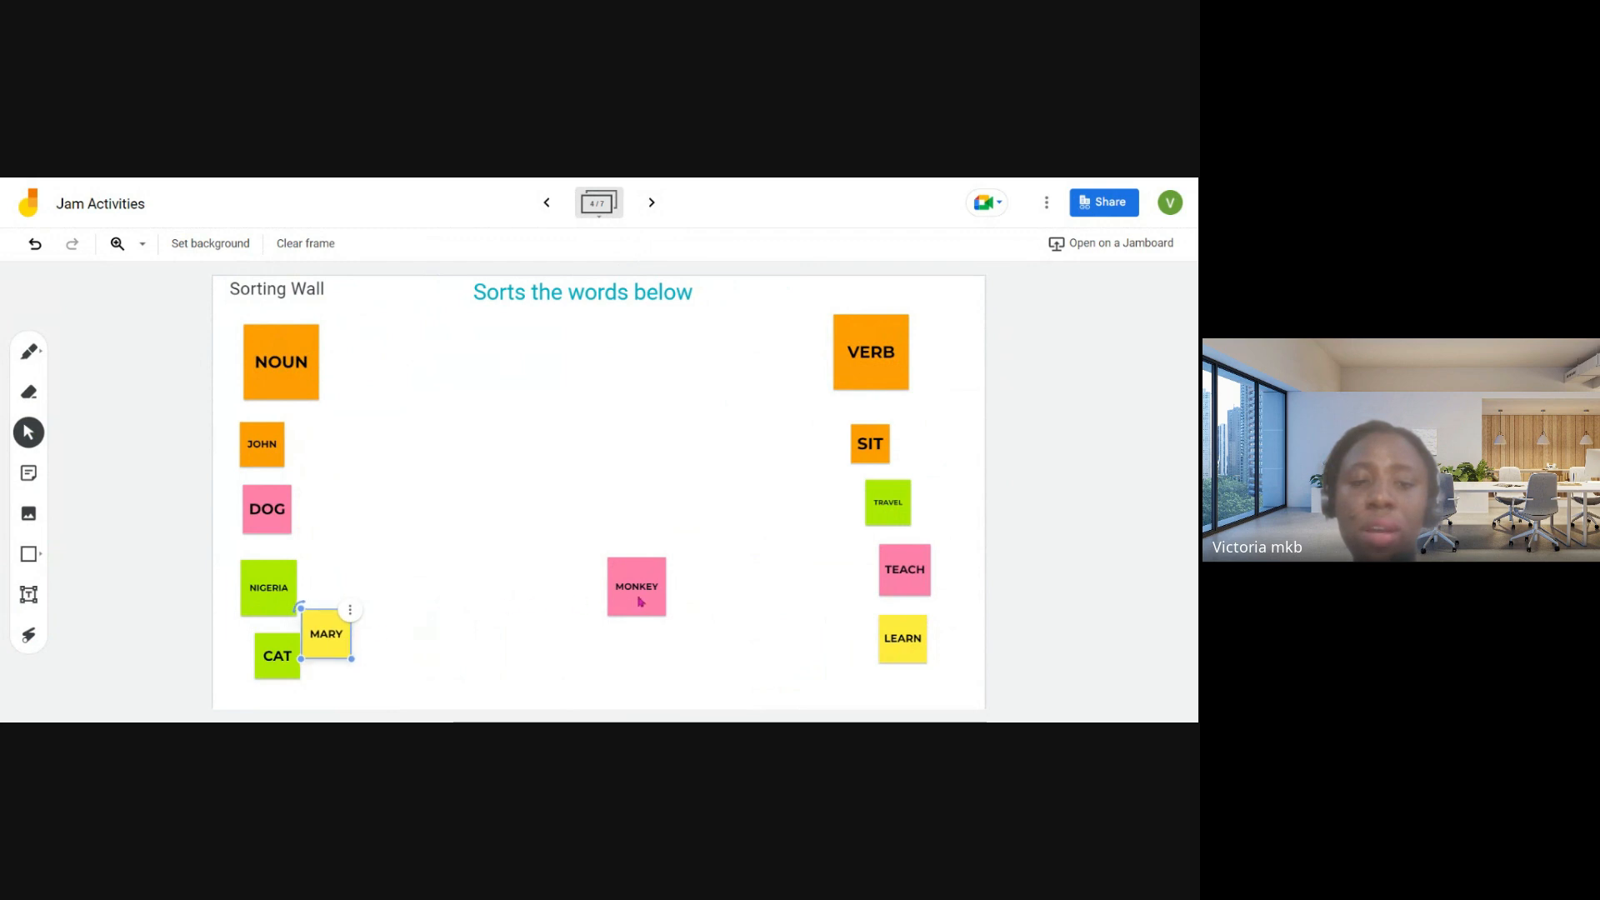
left_click_drag(635, 603, 327, 594)
- Rearrange the NOUN notes in pairs, with DOG in the top row, NIGERIA beside MONKEY, and CAT beside the yellow note
left_click_drag(275, 511, 338, 415)
left_click_drag(280, 588, 284, 526)
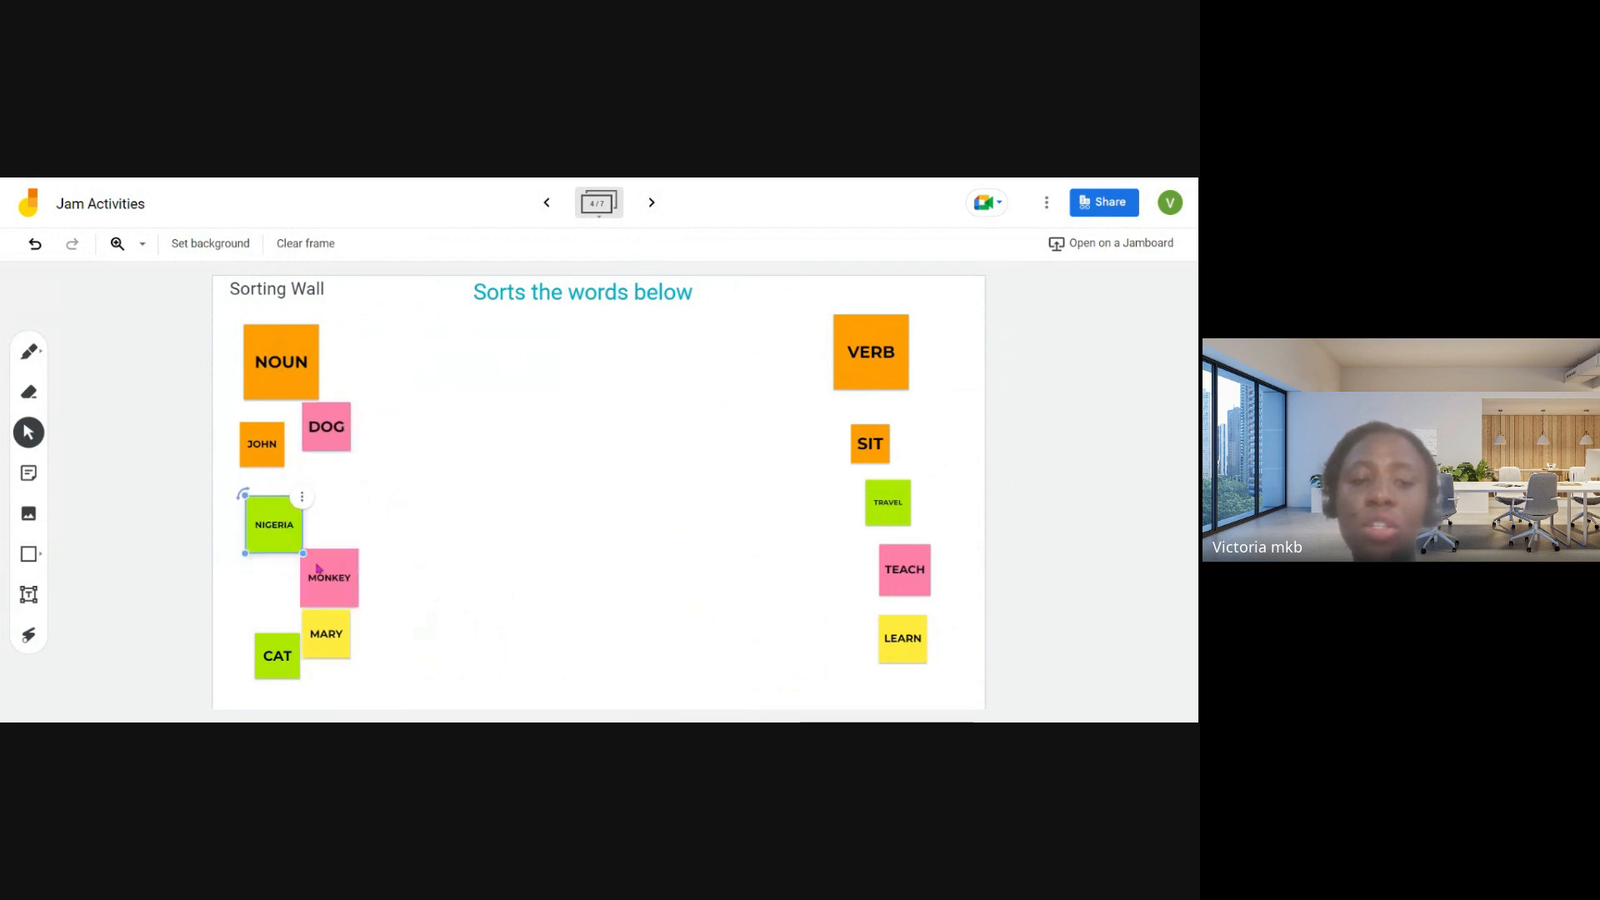
left_click_drag(343, 593, 340, 527)
left_click_drag(277, 656, 353, 584)
left_click(832, 410)
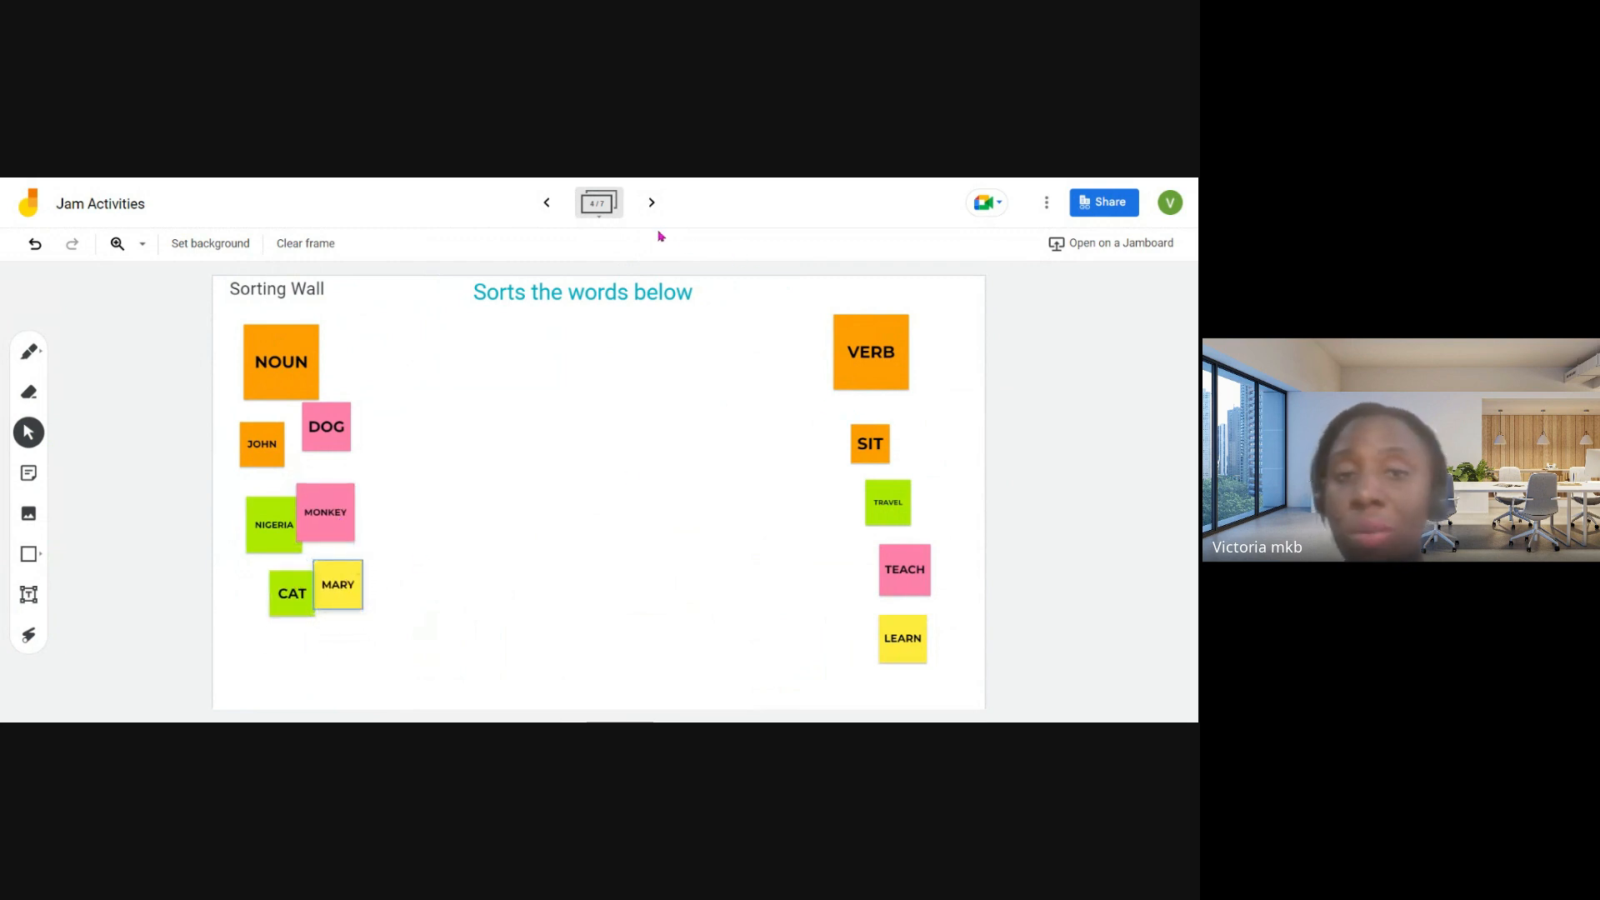
- Browse the remaining activity frames from the Sticky Graph to the last frame, and return to the y = √x graph frame
left_click(653, 202)
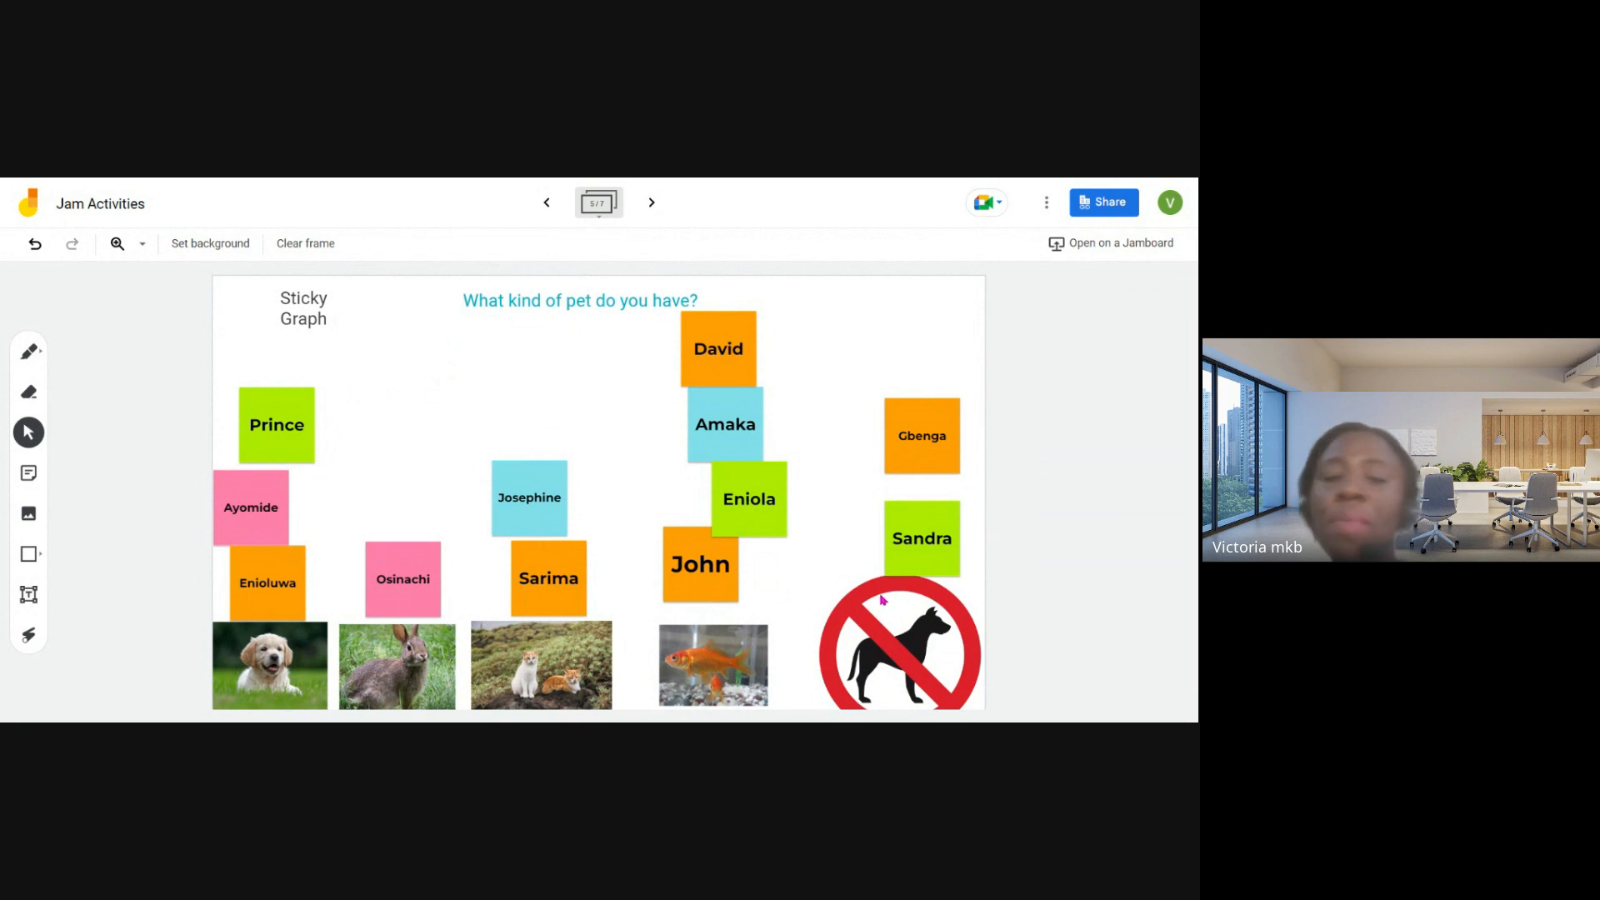
left_click(651, 202)
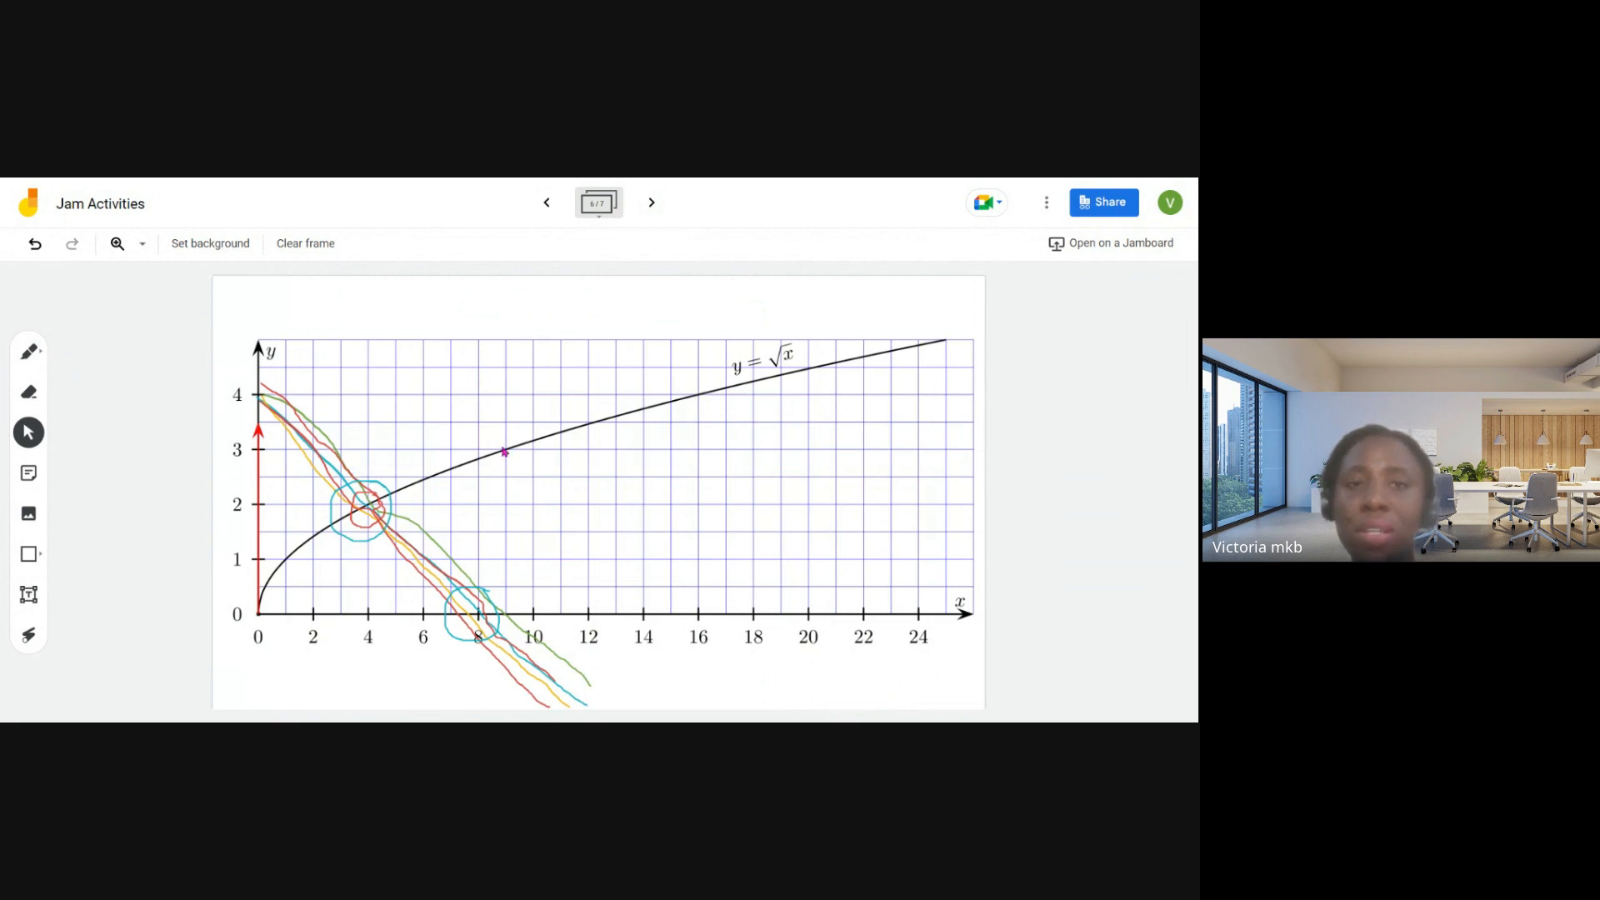
left_click(648, 203)
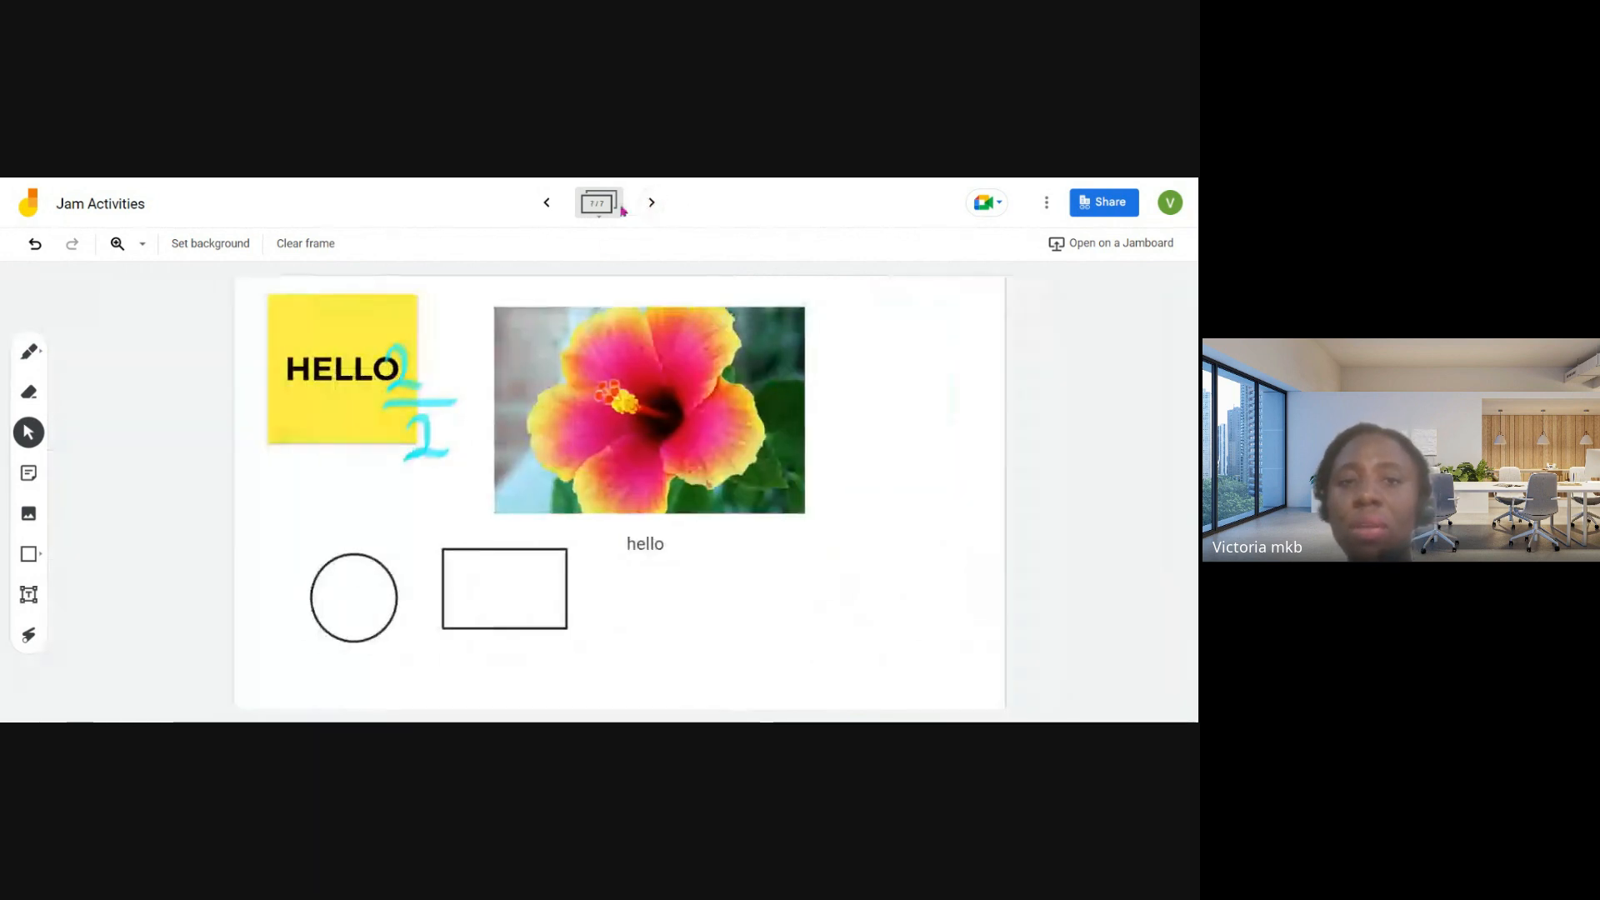
left_click(548, 203)
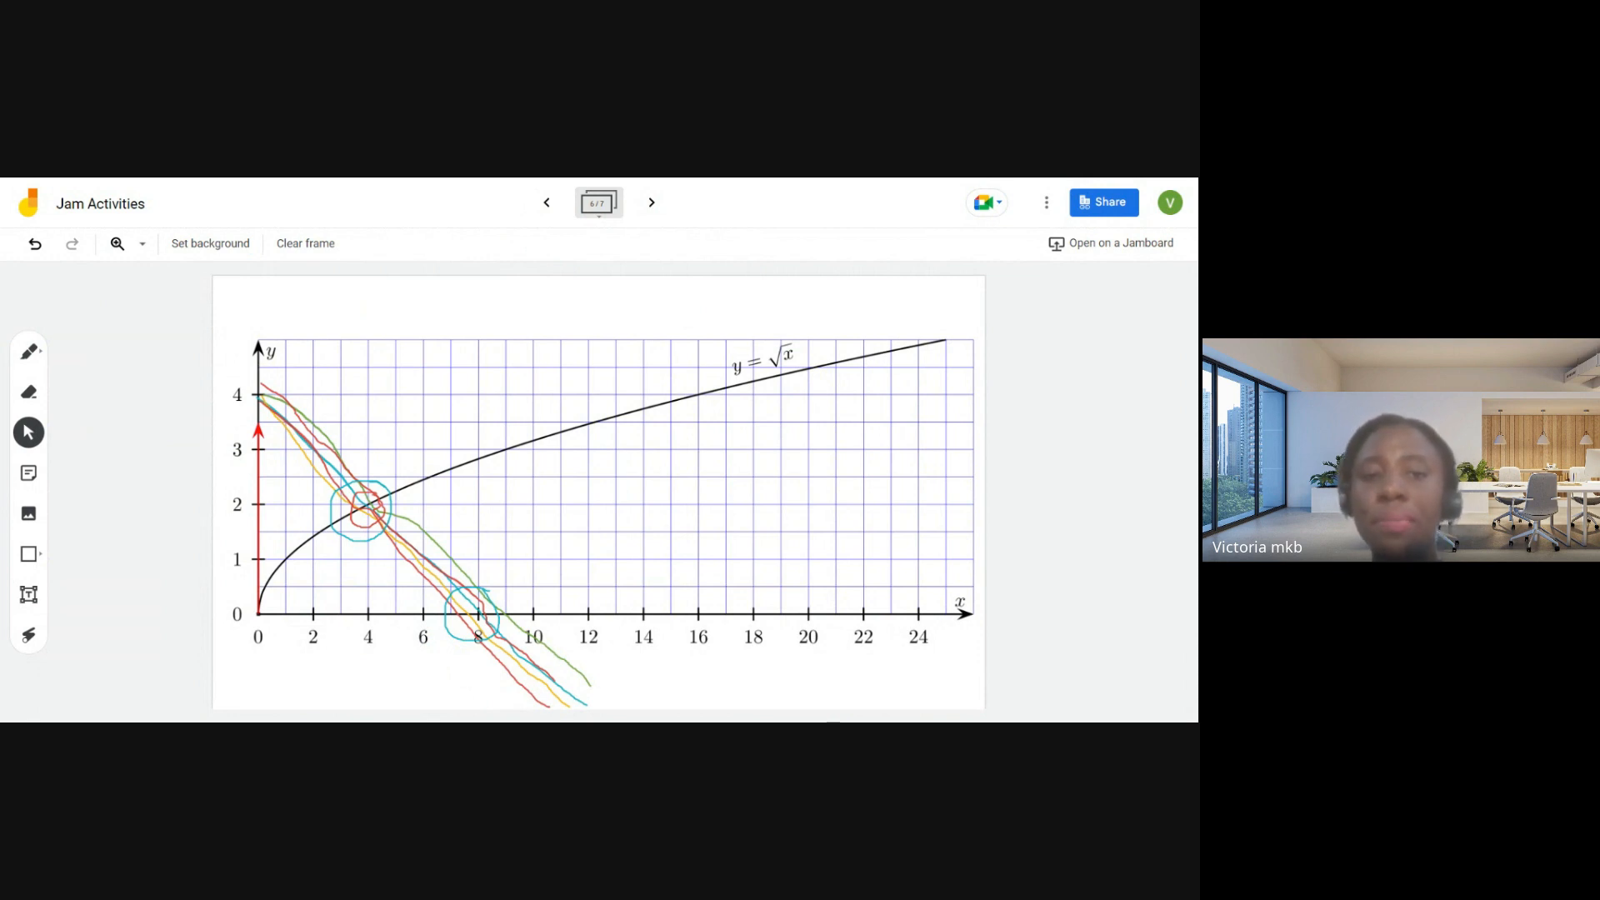
- Switch to Google Calendar, go back to September 2023, and show it in Day, Week and Month views
key("ctrl+Tab")
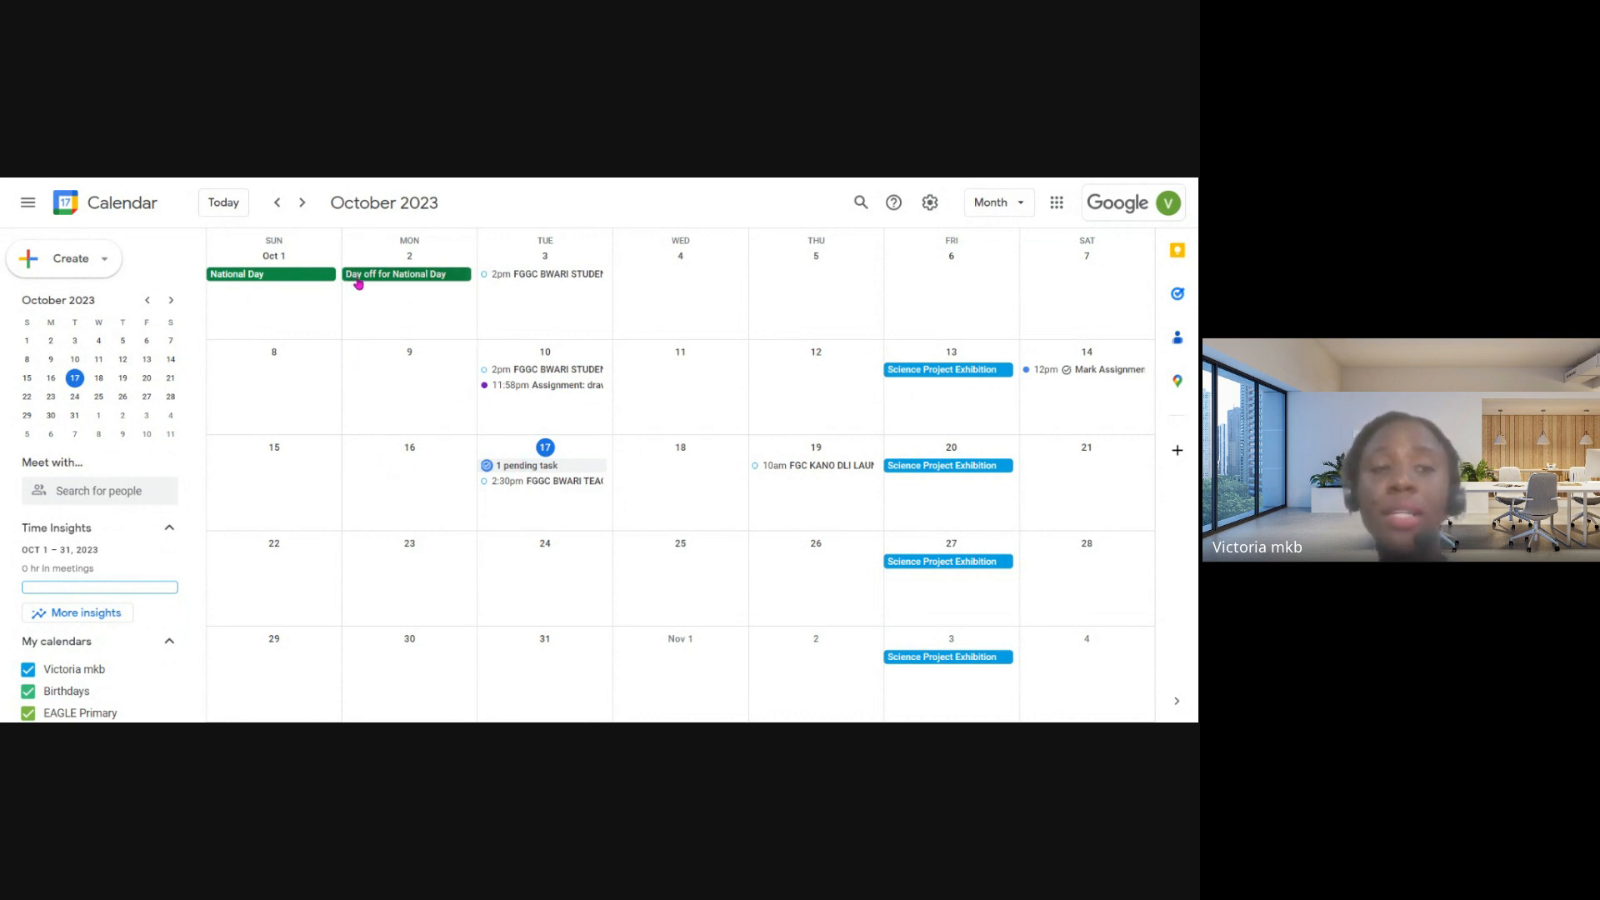
left_click(280, 206)
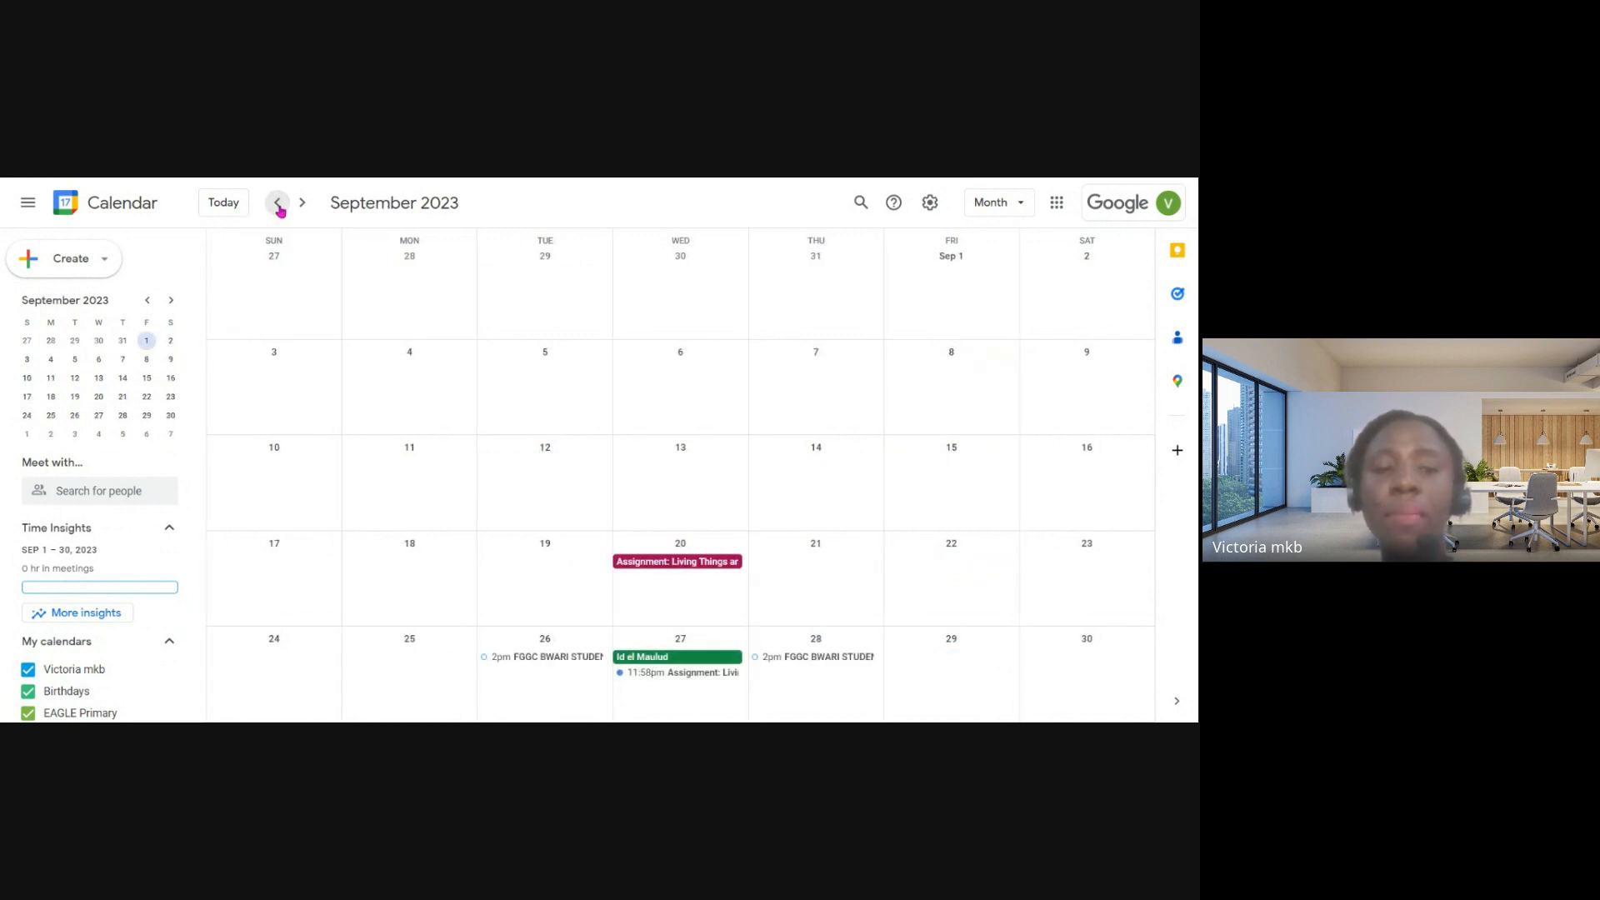
left_click(1022, 205)
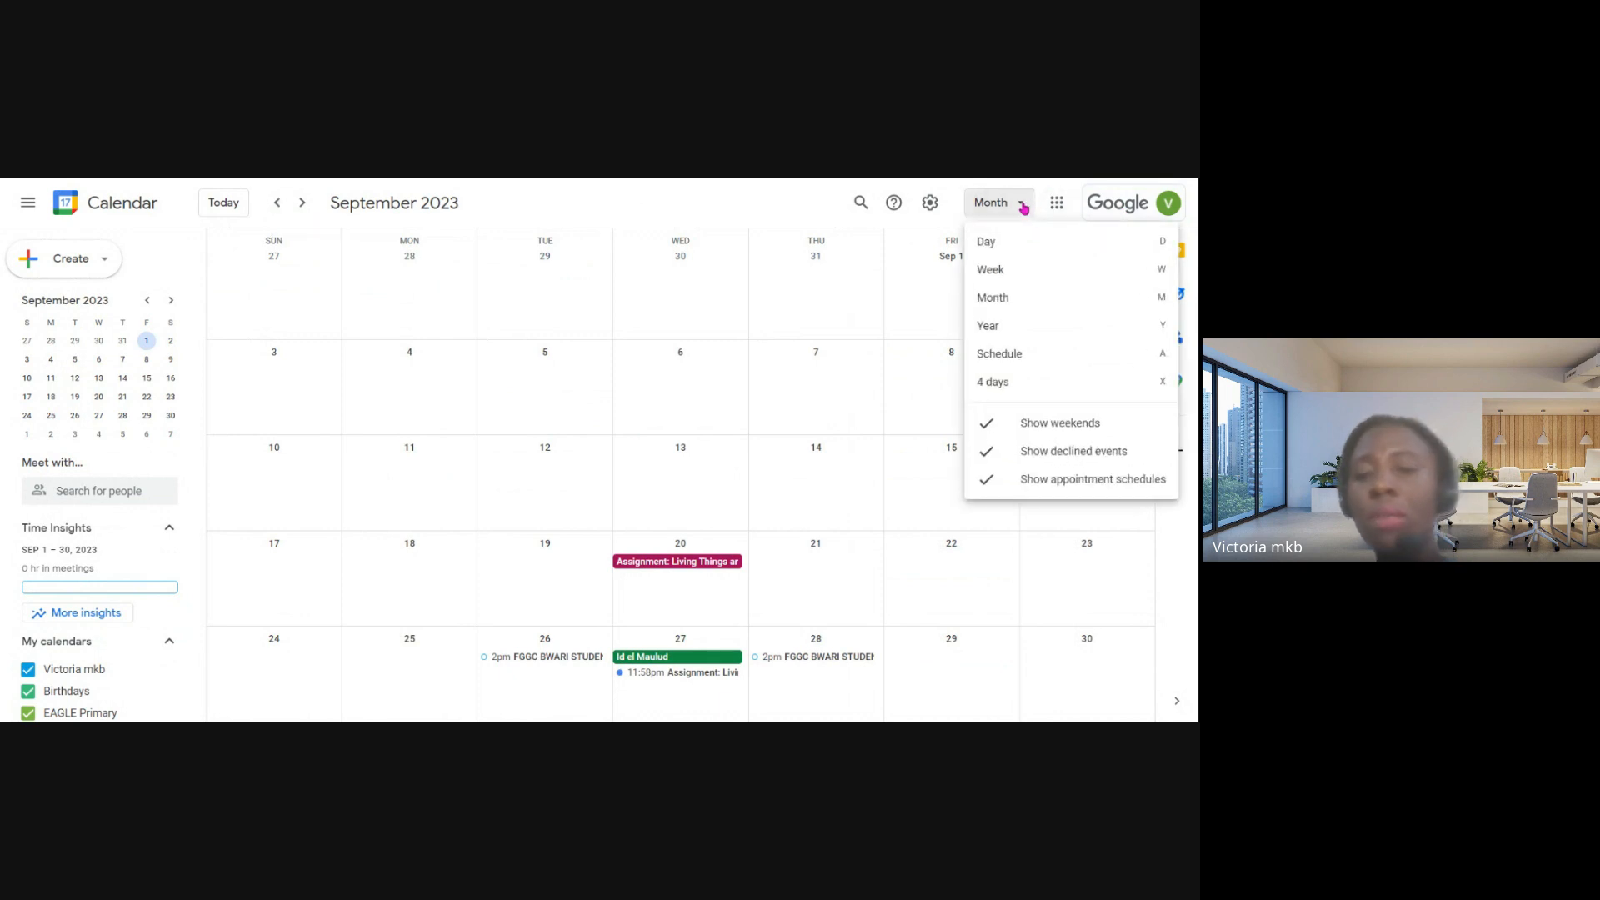
left_click(999, 249)
left_click(993, 204)
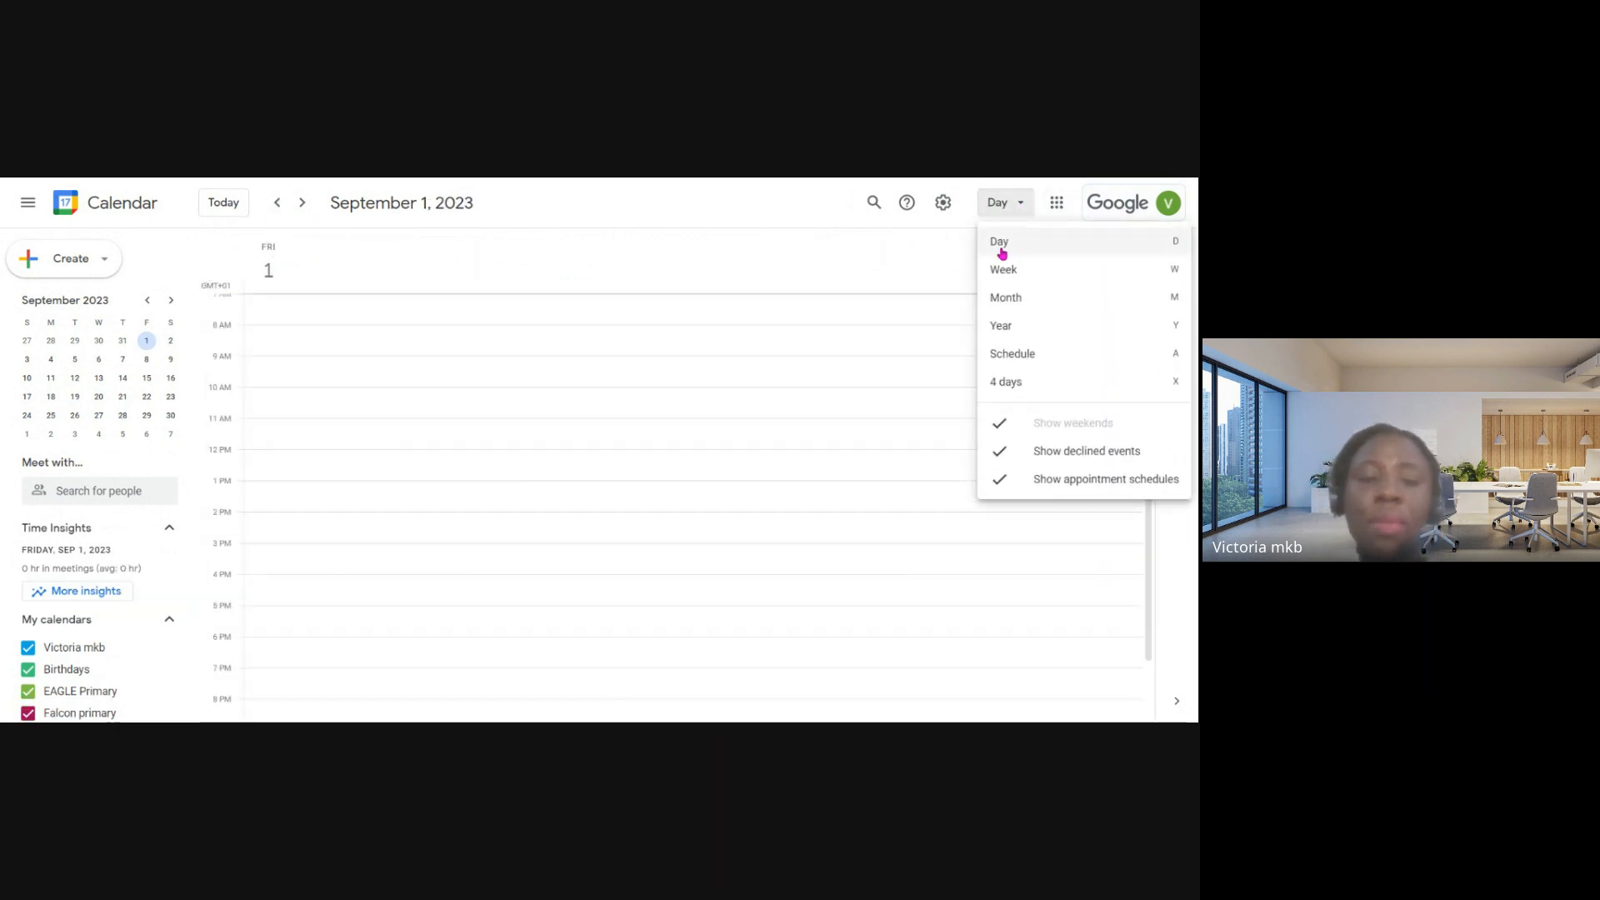
left_click(1005, 269)
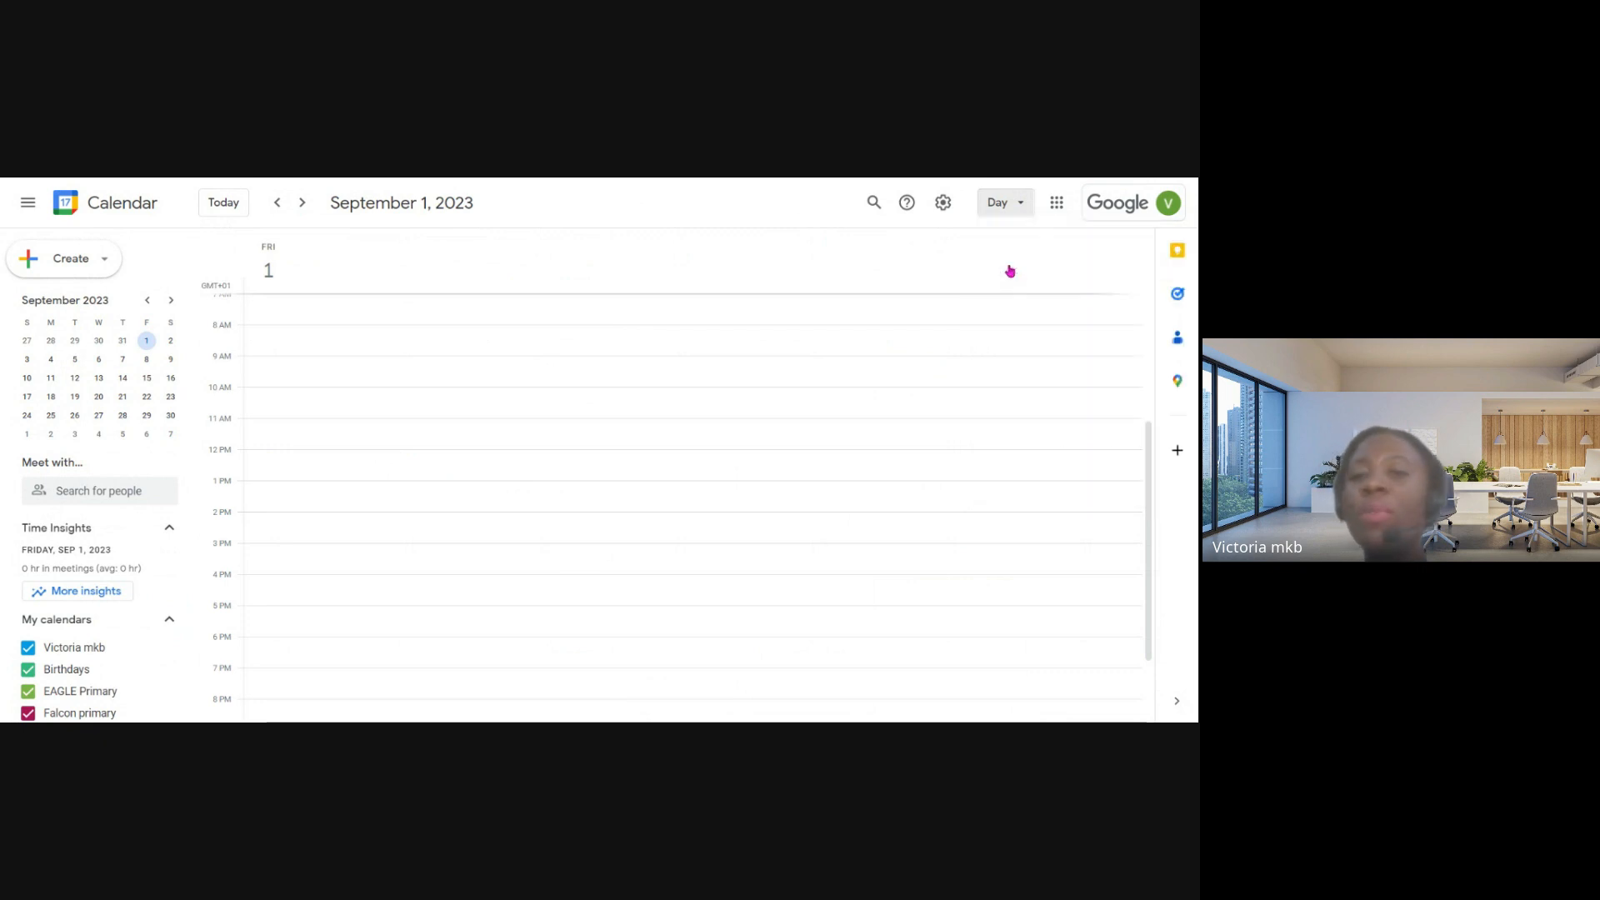
left_click(1002, 204)
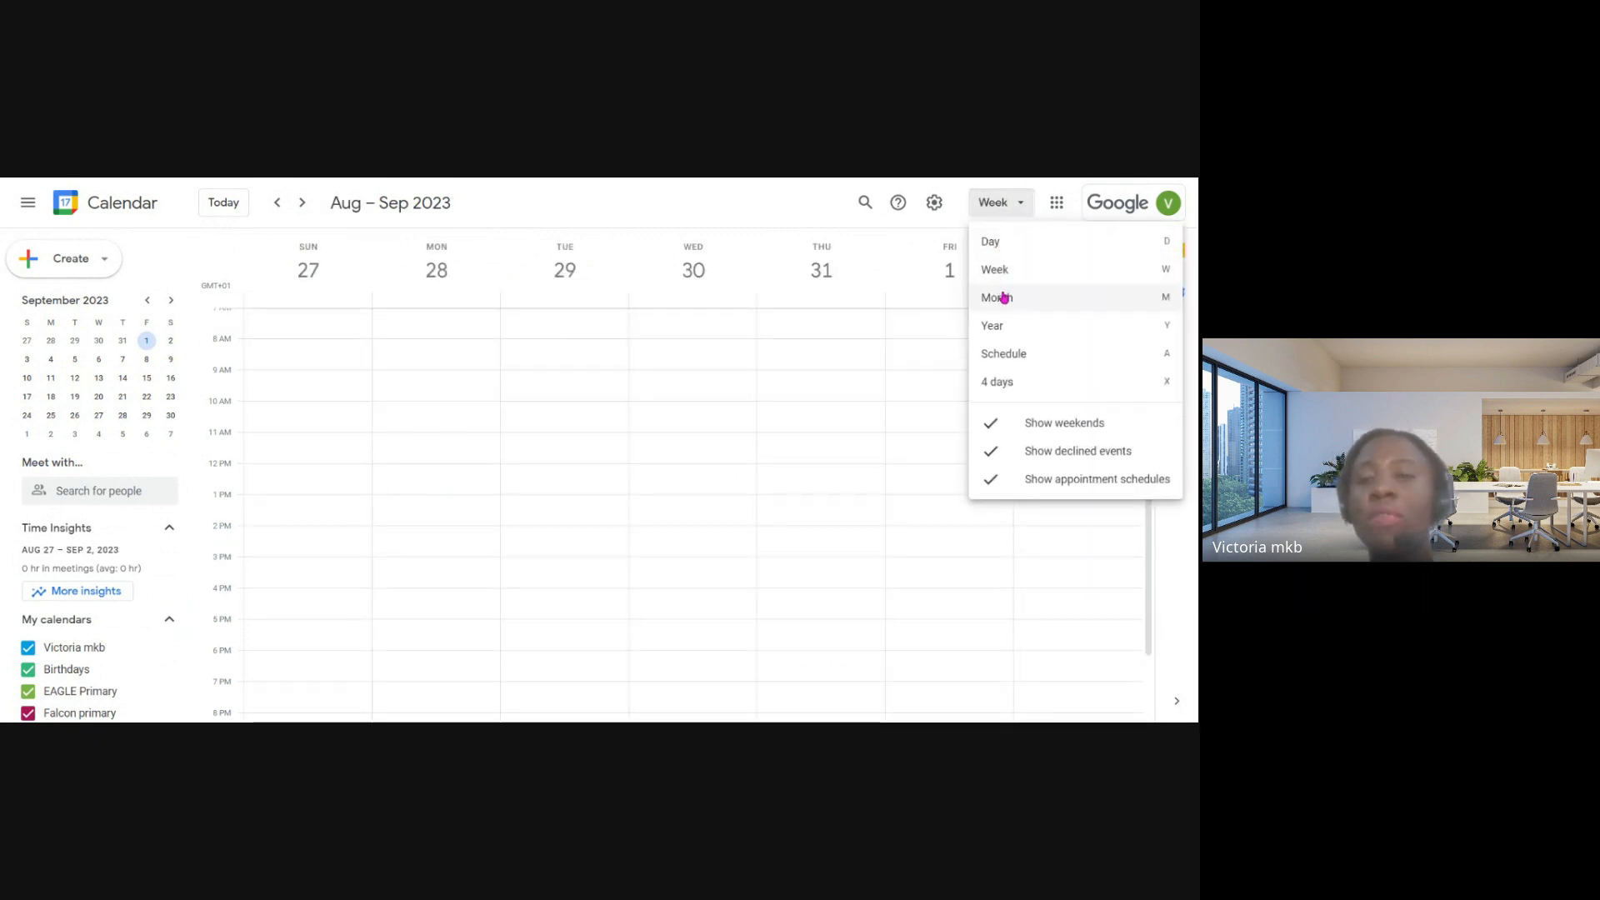
left_click(1007, 300)
- Show the whole of 2023 in Year view and return to the Month view
left_click(1000, 207)
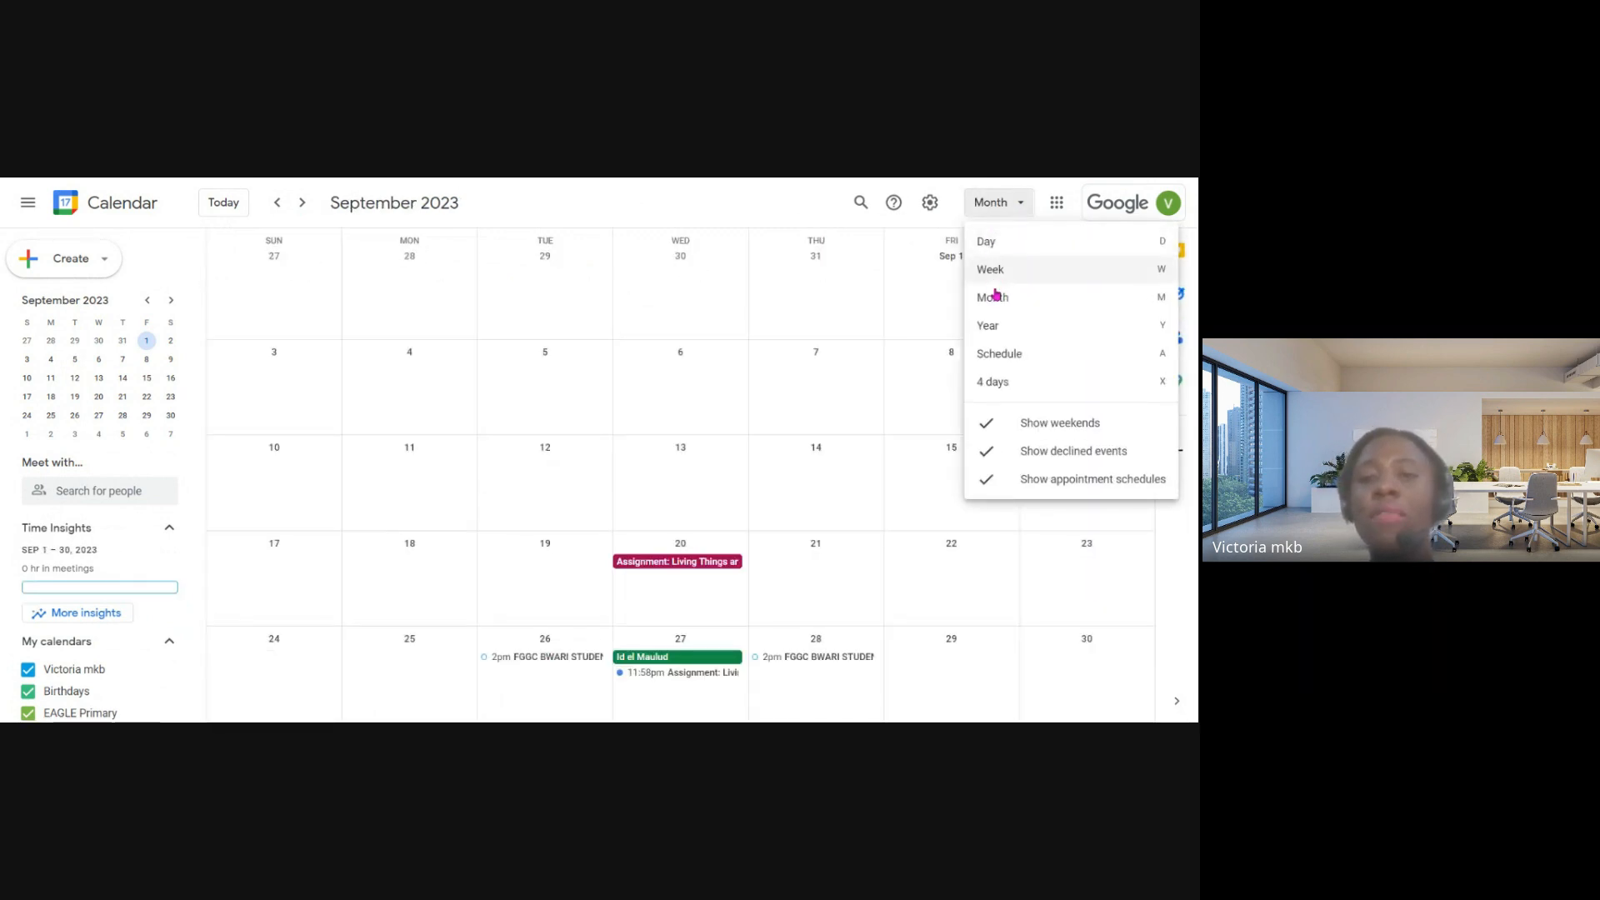
left_click(1012, 335)
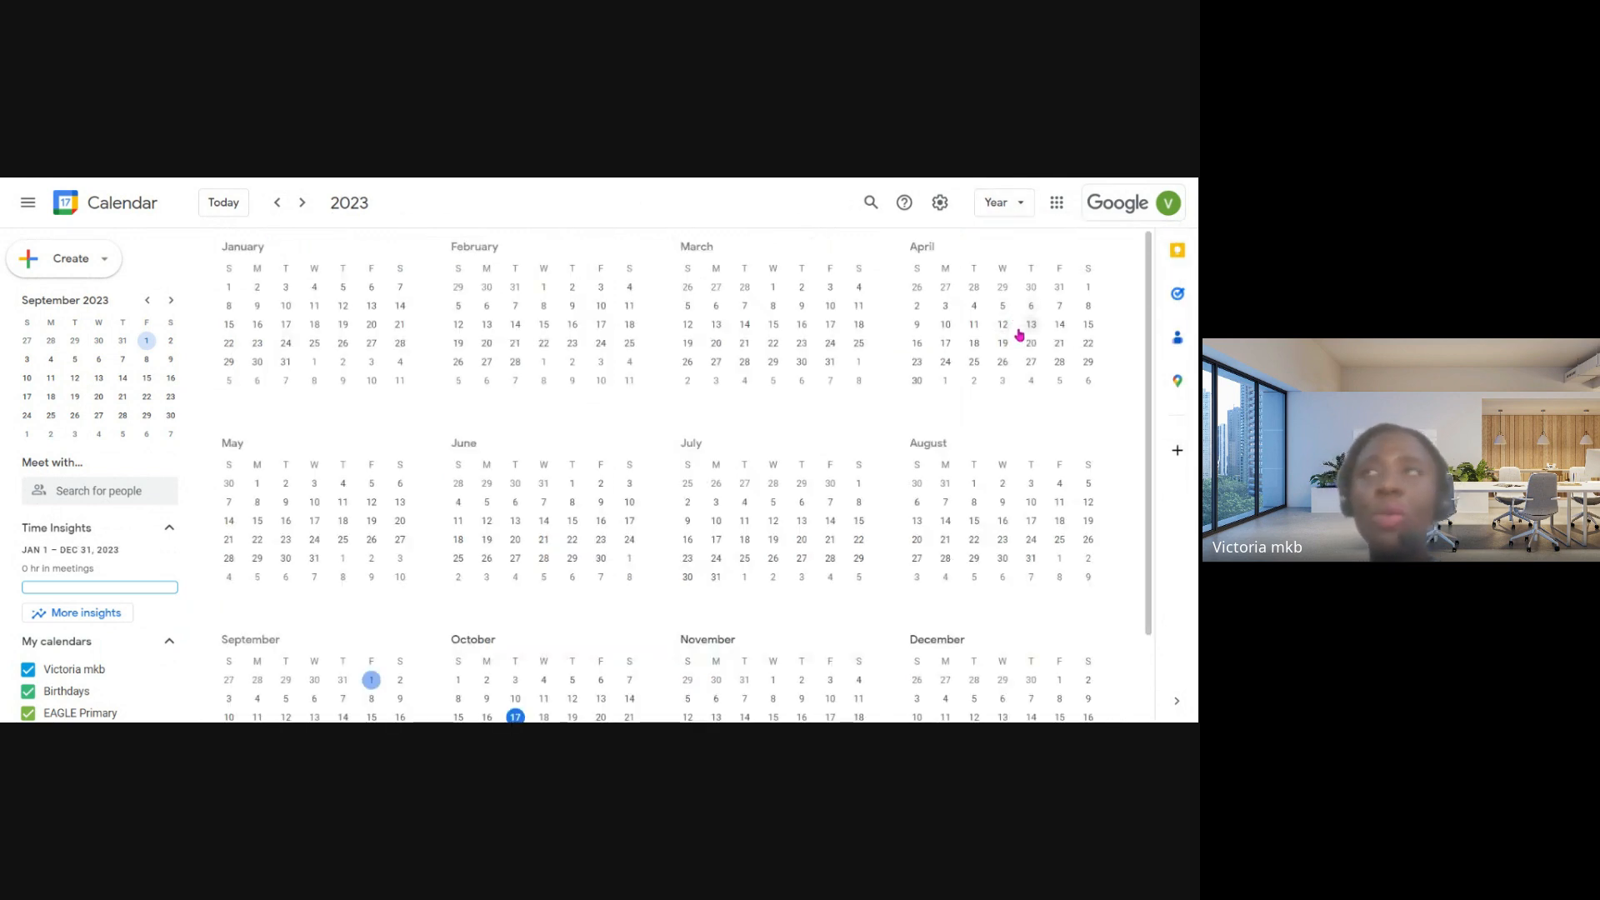
left_click(1026, 204)
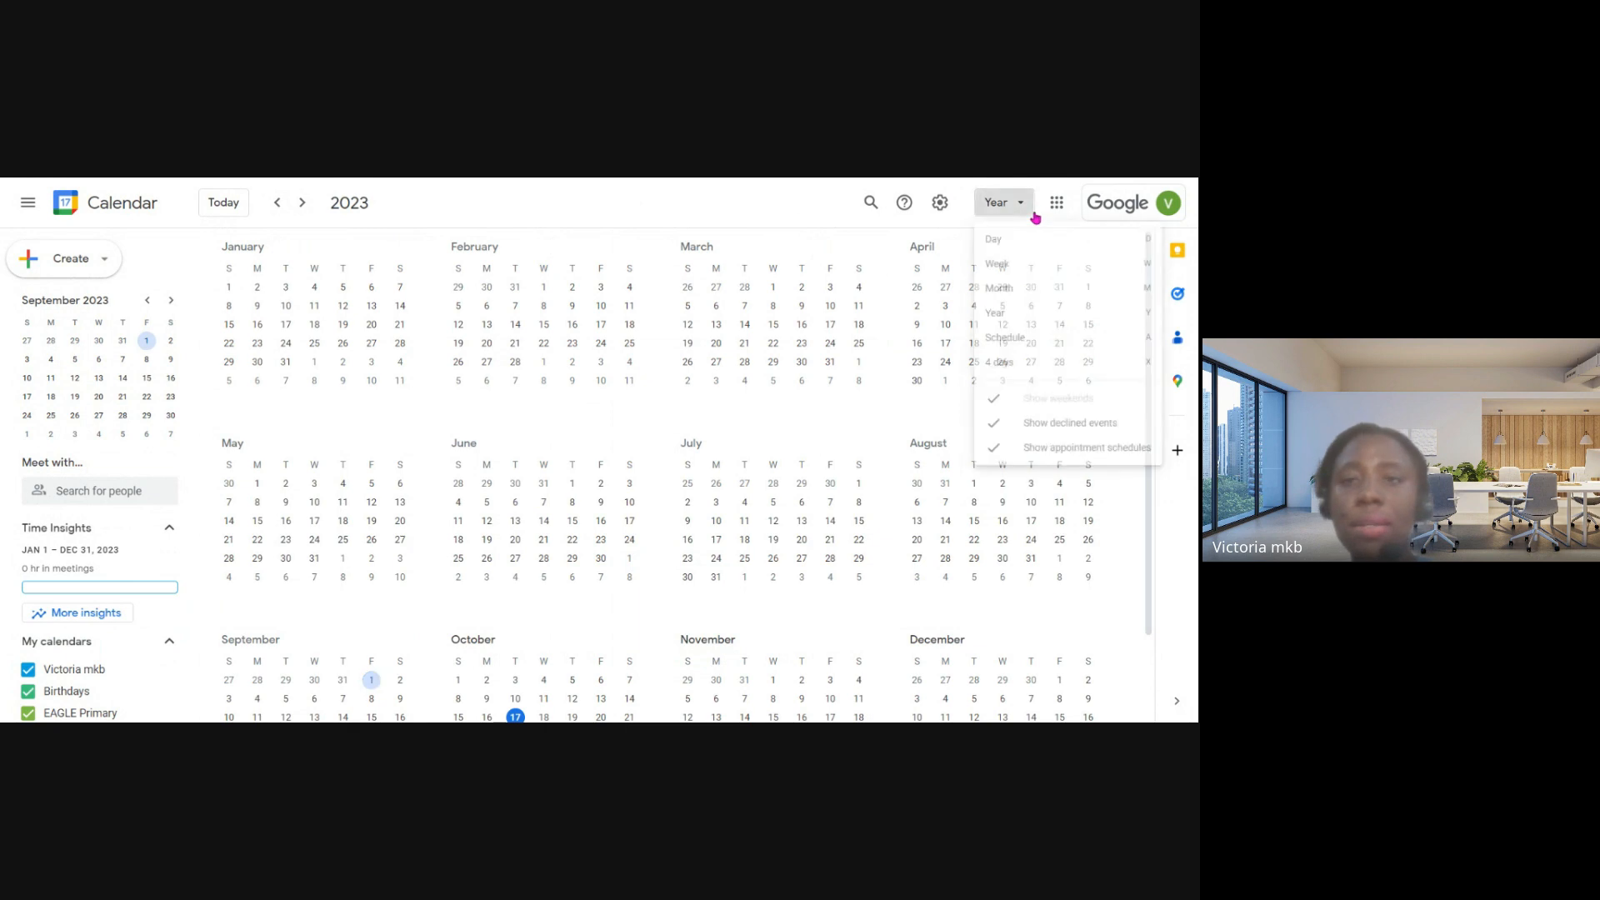
left_click(1013, 299)
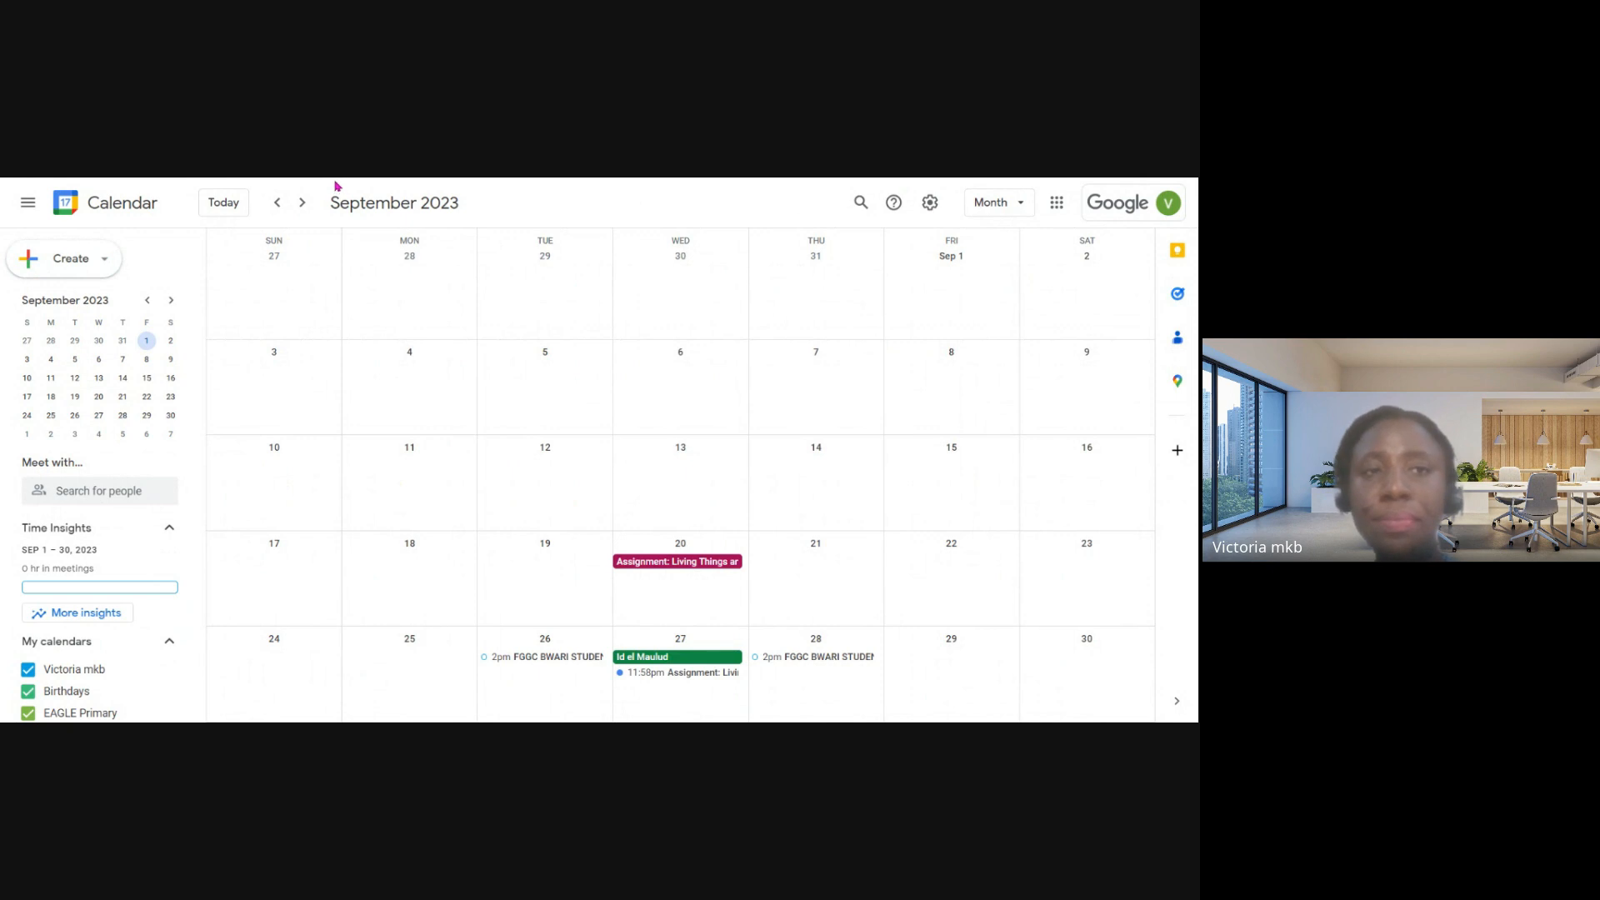
- Create a new calendar event titled "Science Exhibition"
left_click(98, 262)
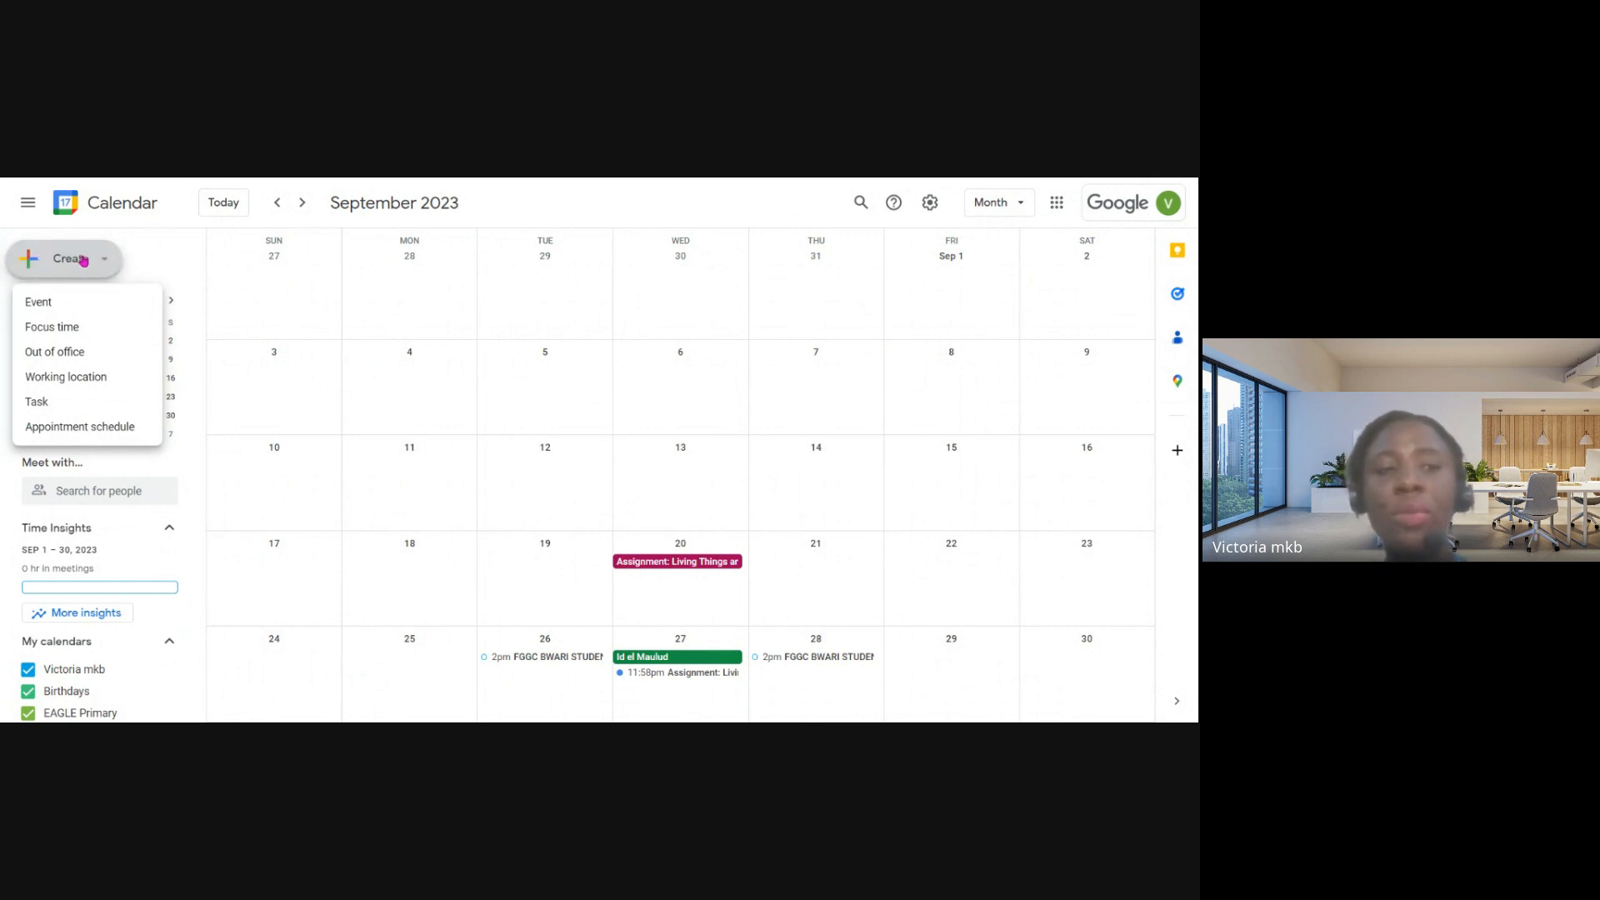
left_click(78, 262)
left_click(78, 262)
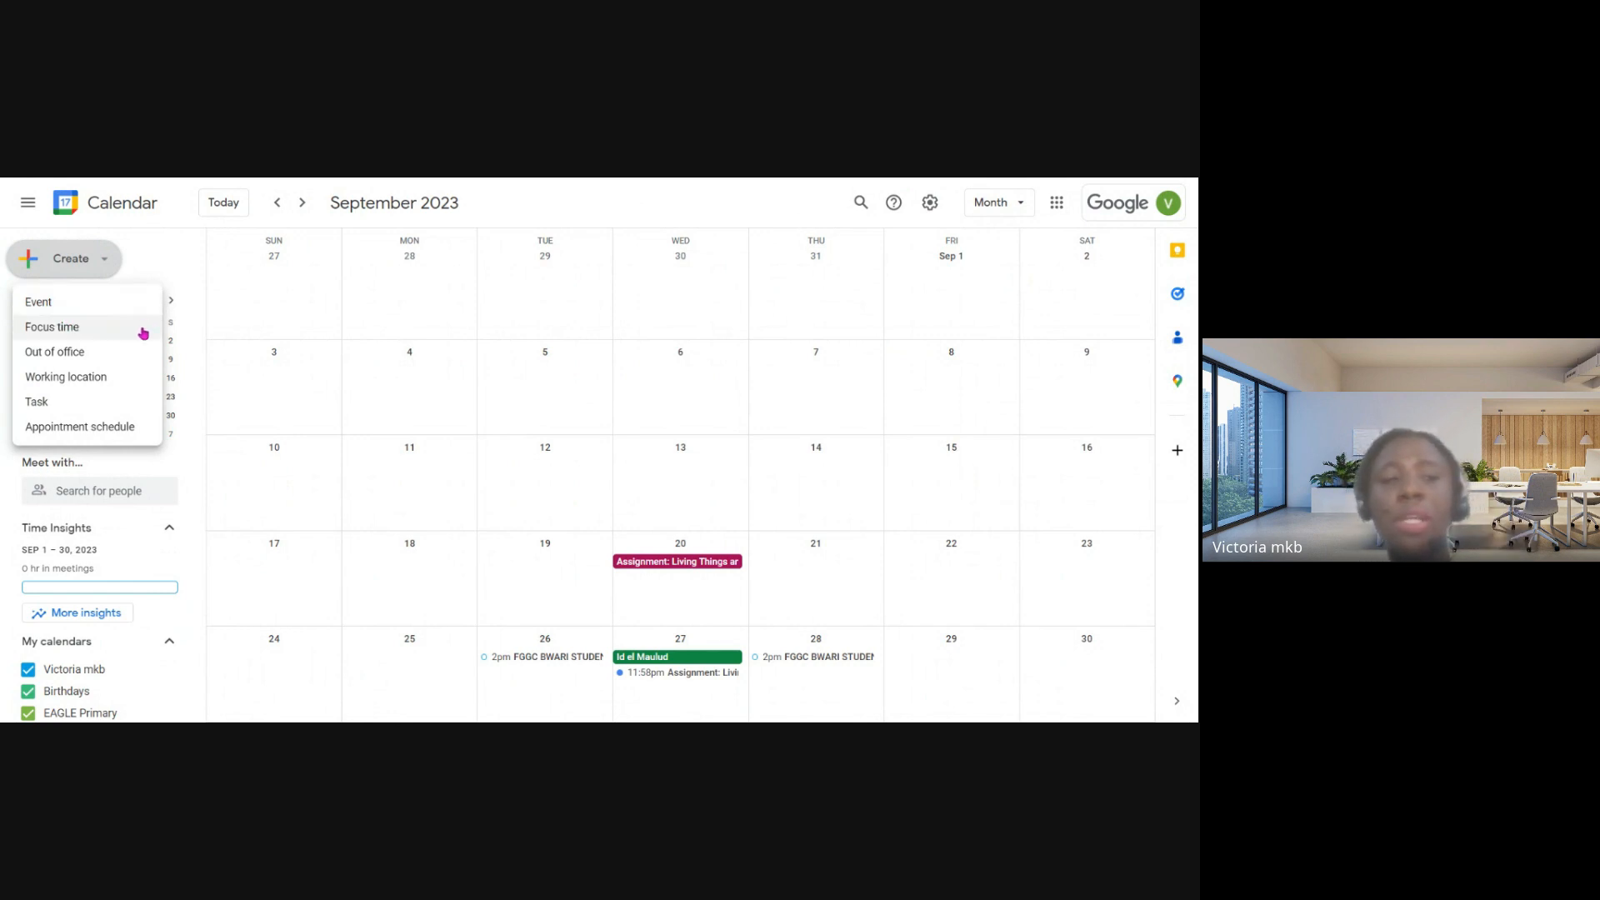
left_click(40, 303)
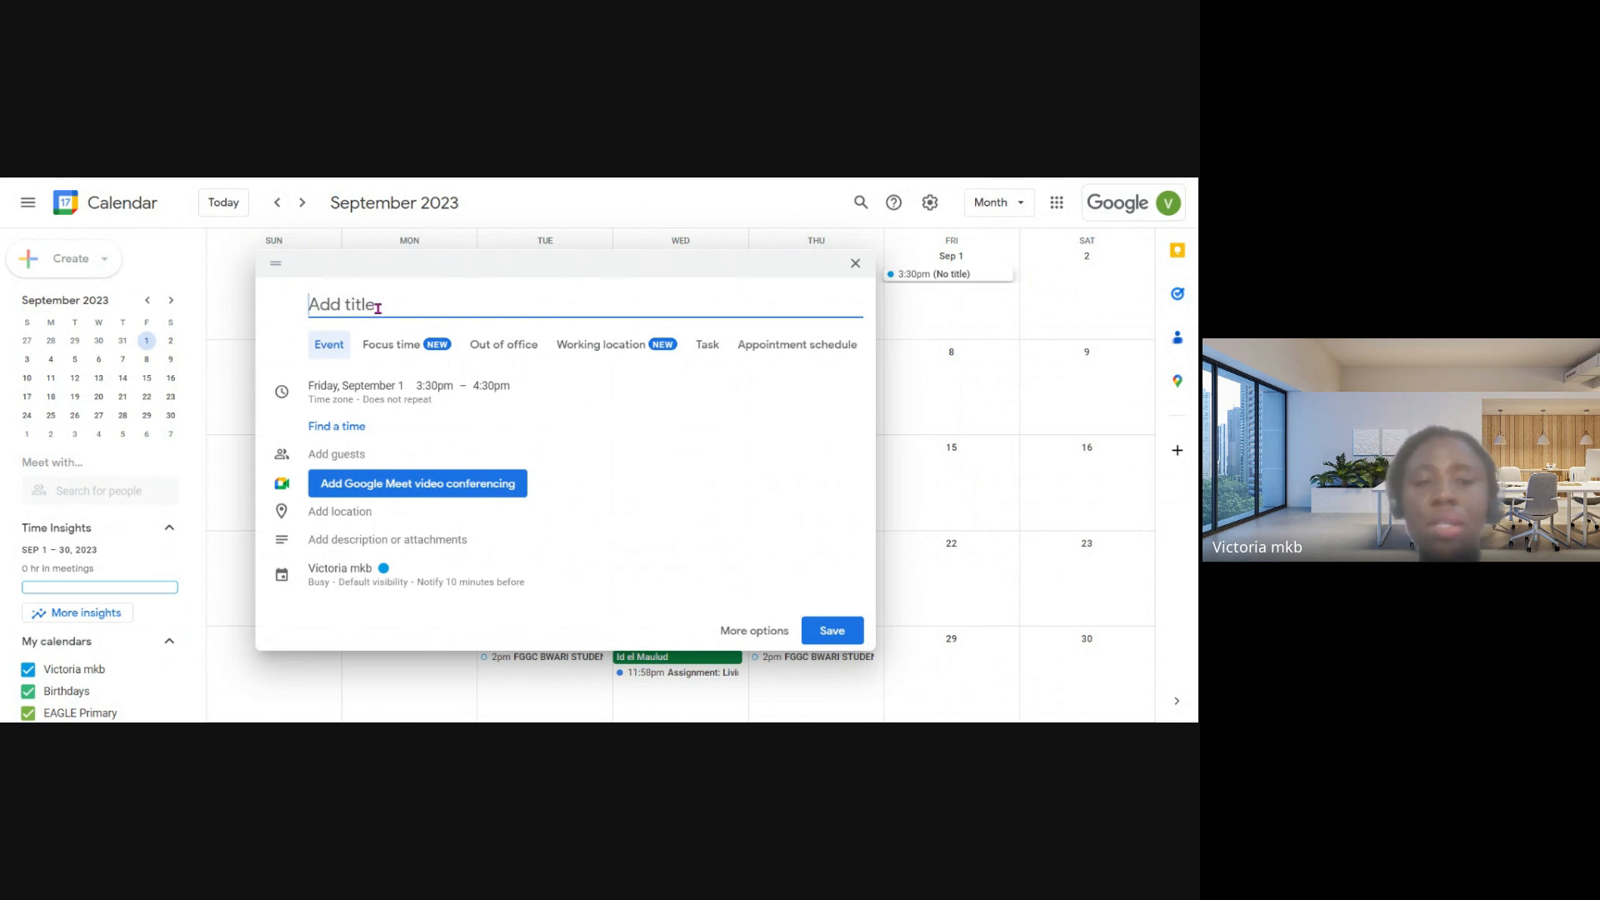
type("E")
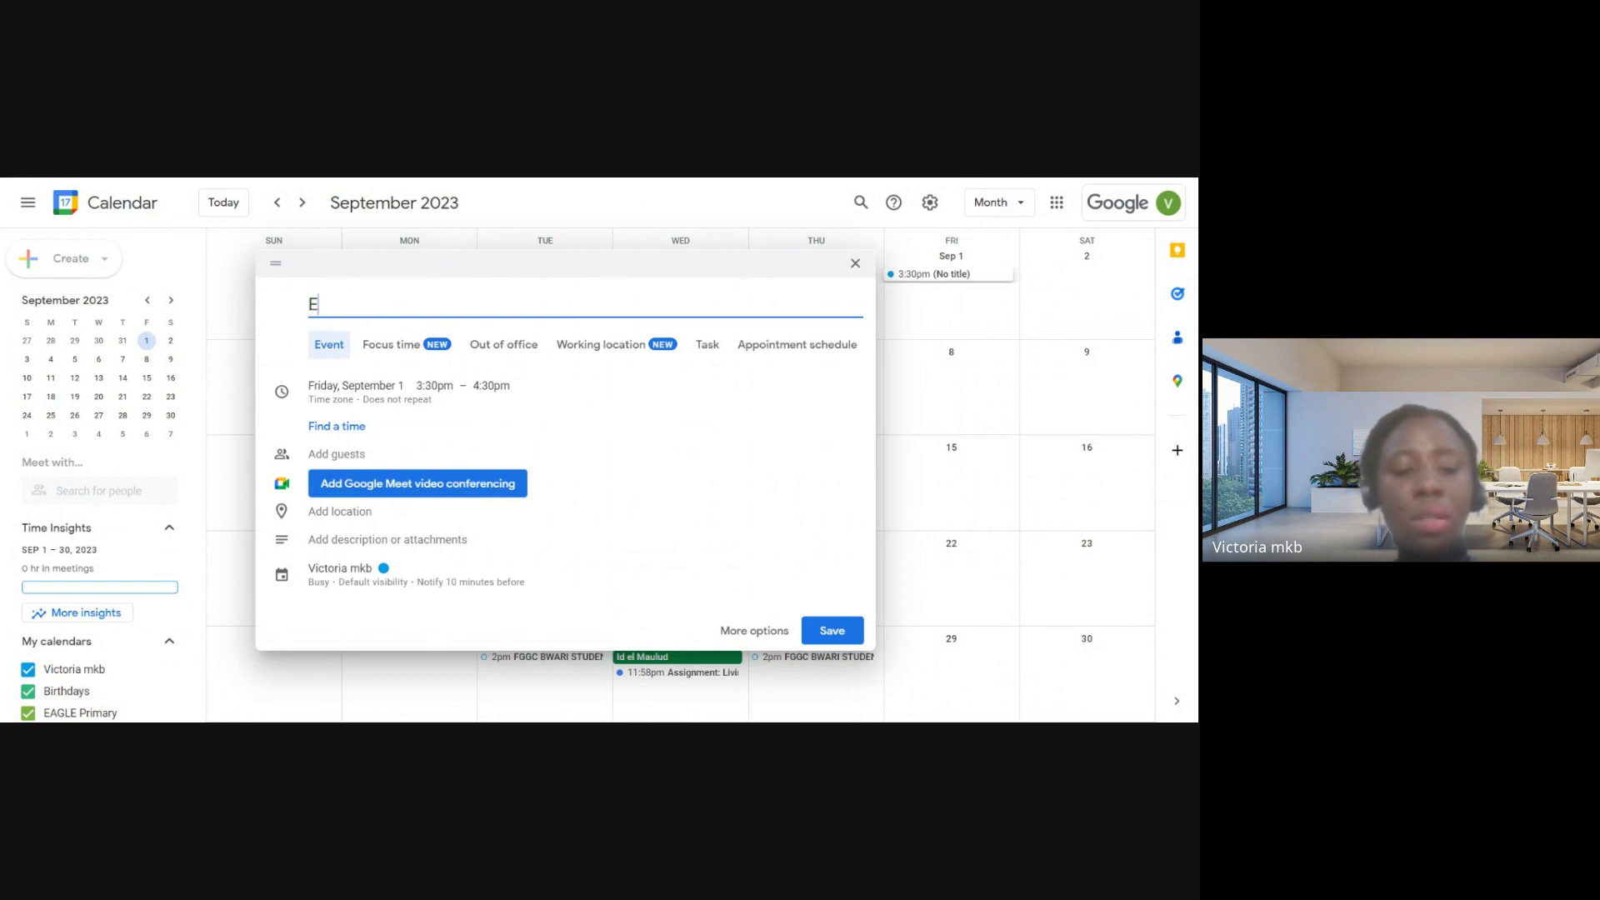
type("xhibition")
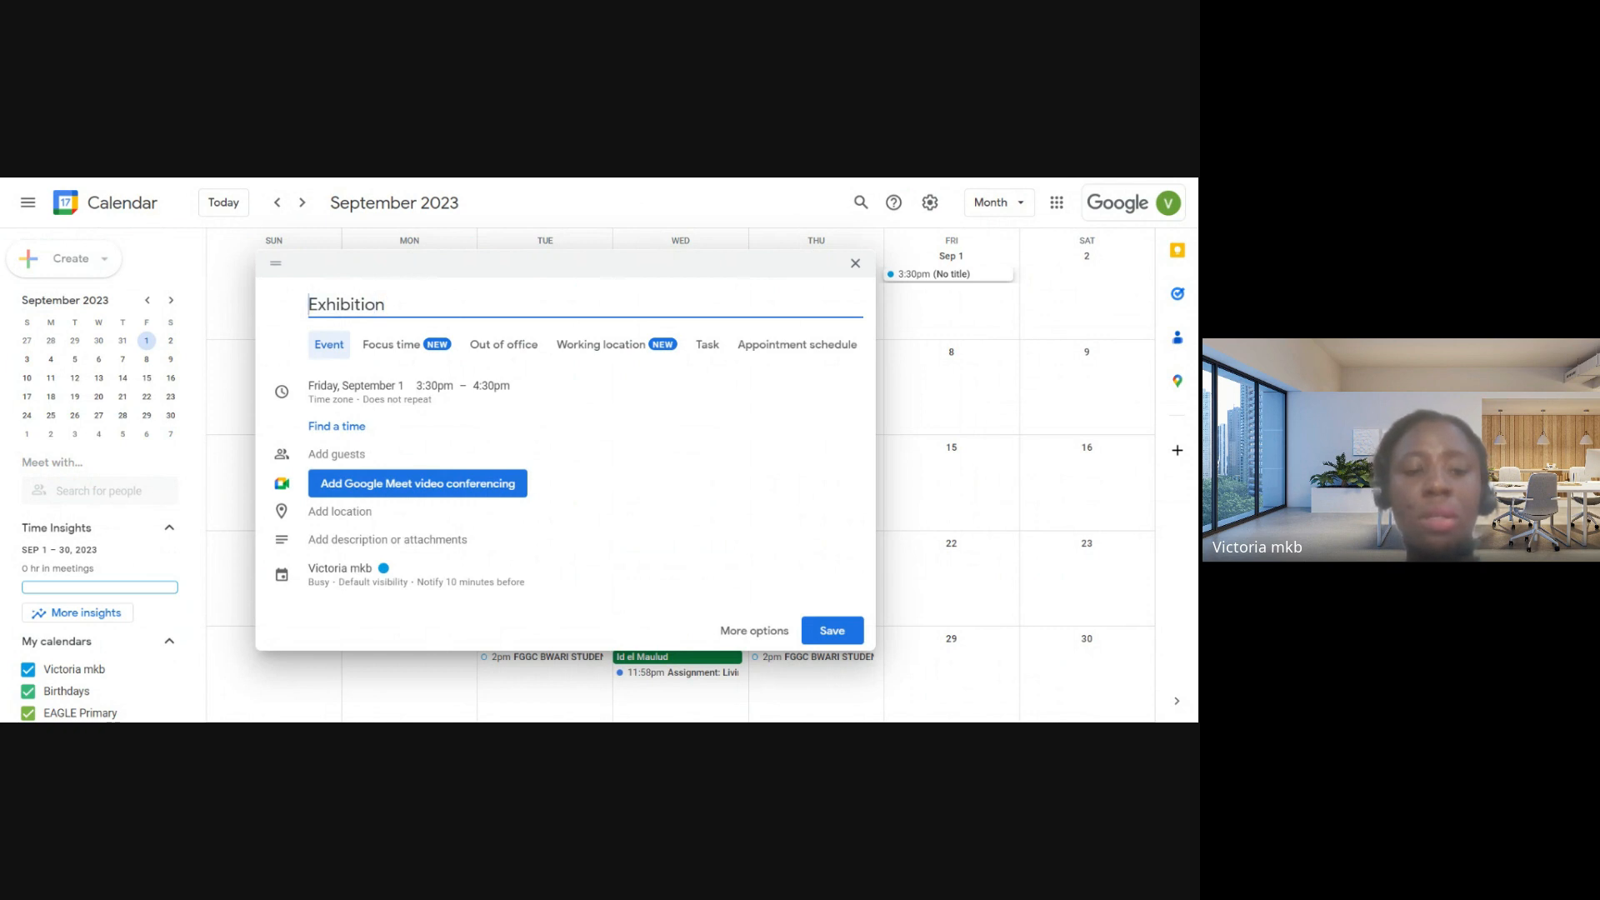
type("SA")
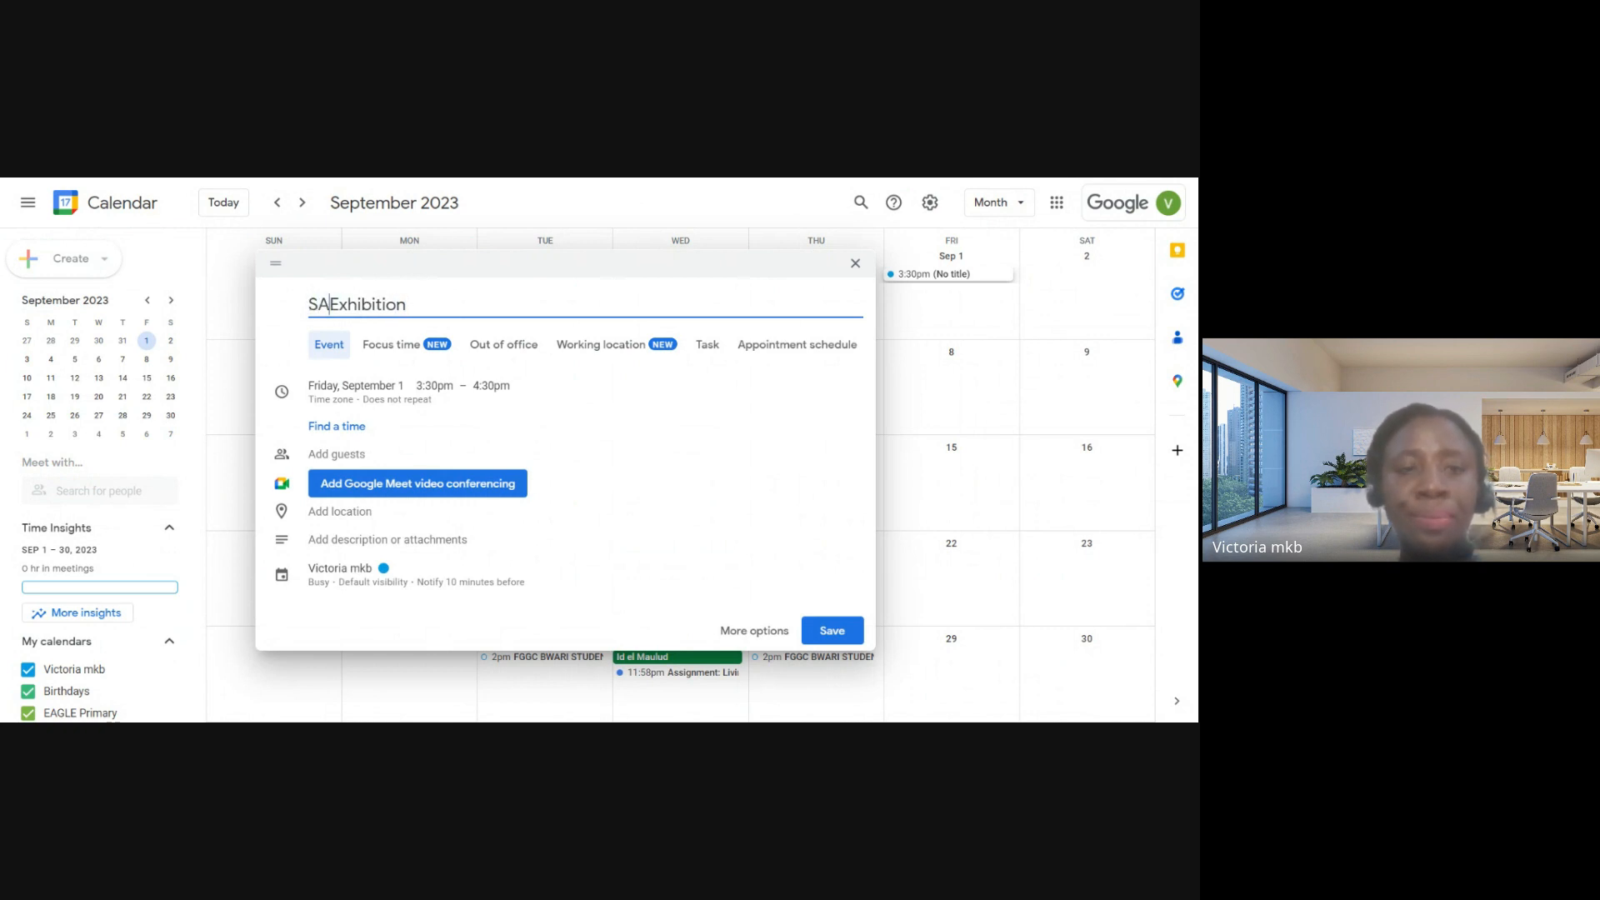
key("BackSpace")
type("cience")
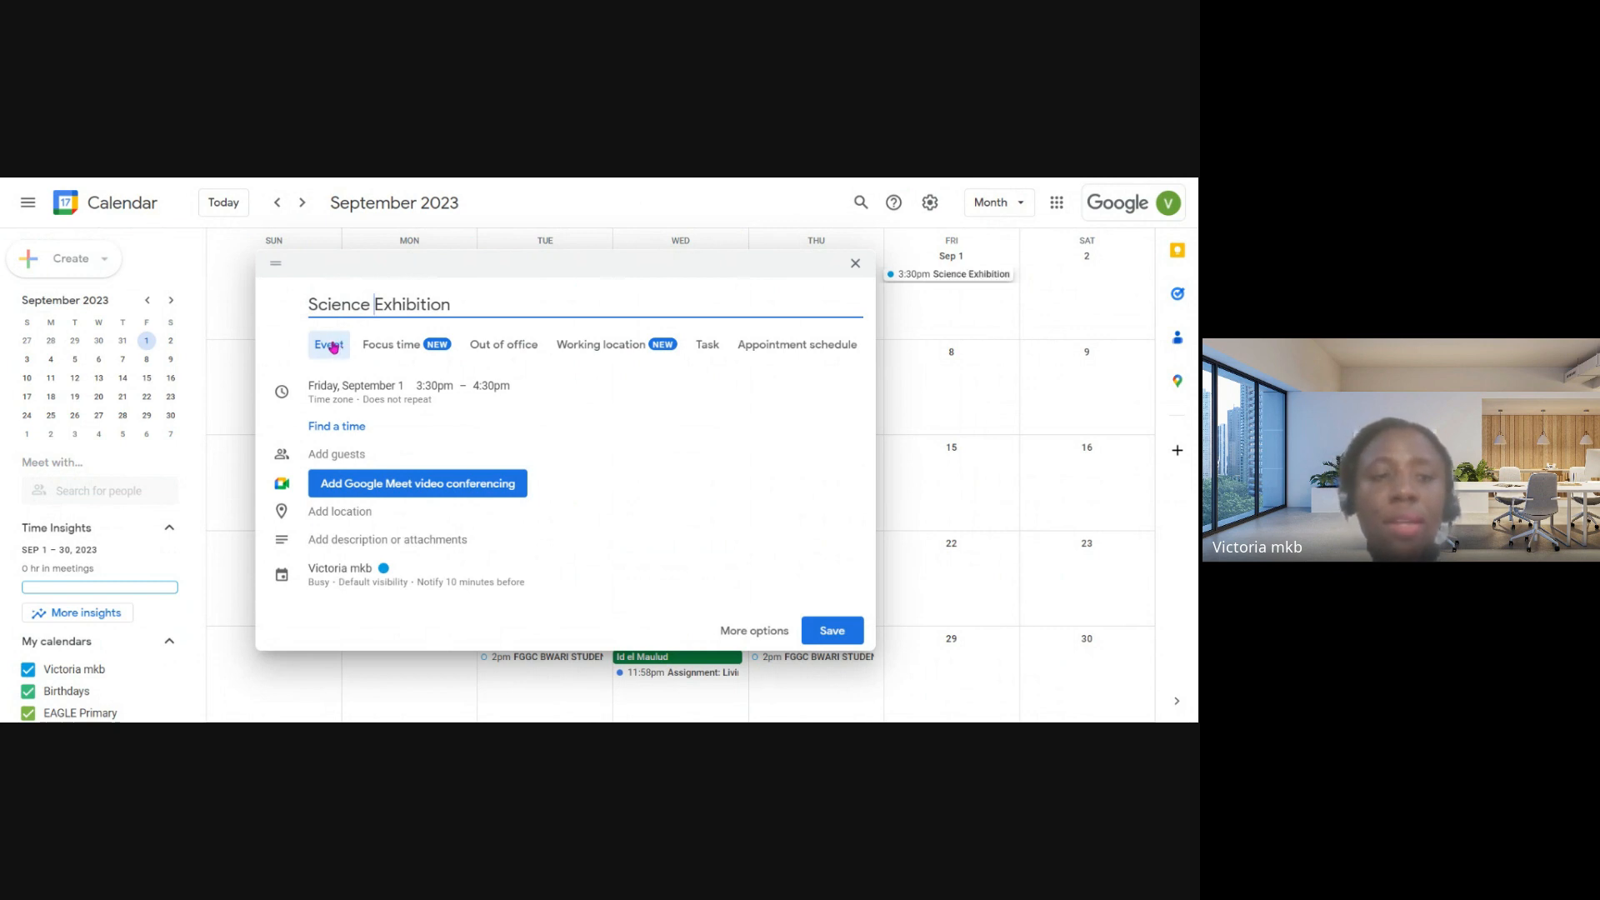
- Set the Science Exhibition event's date to Friday, October 20
left_click(453, 392)
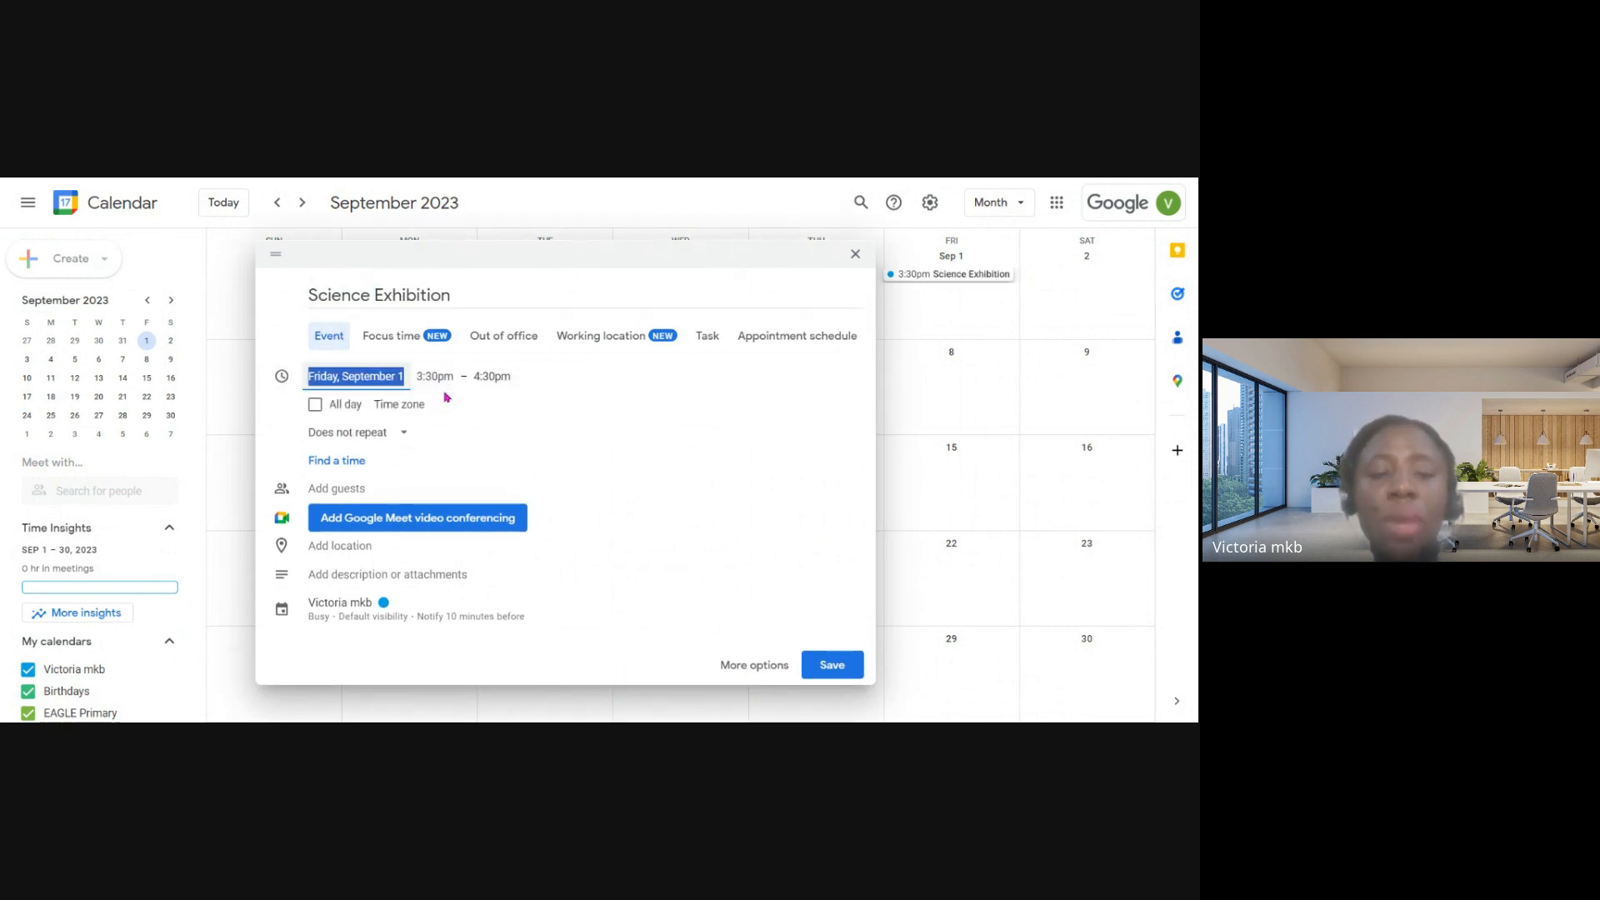
left_click(346, 379)
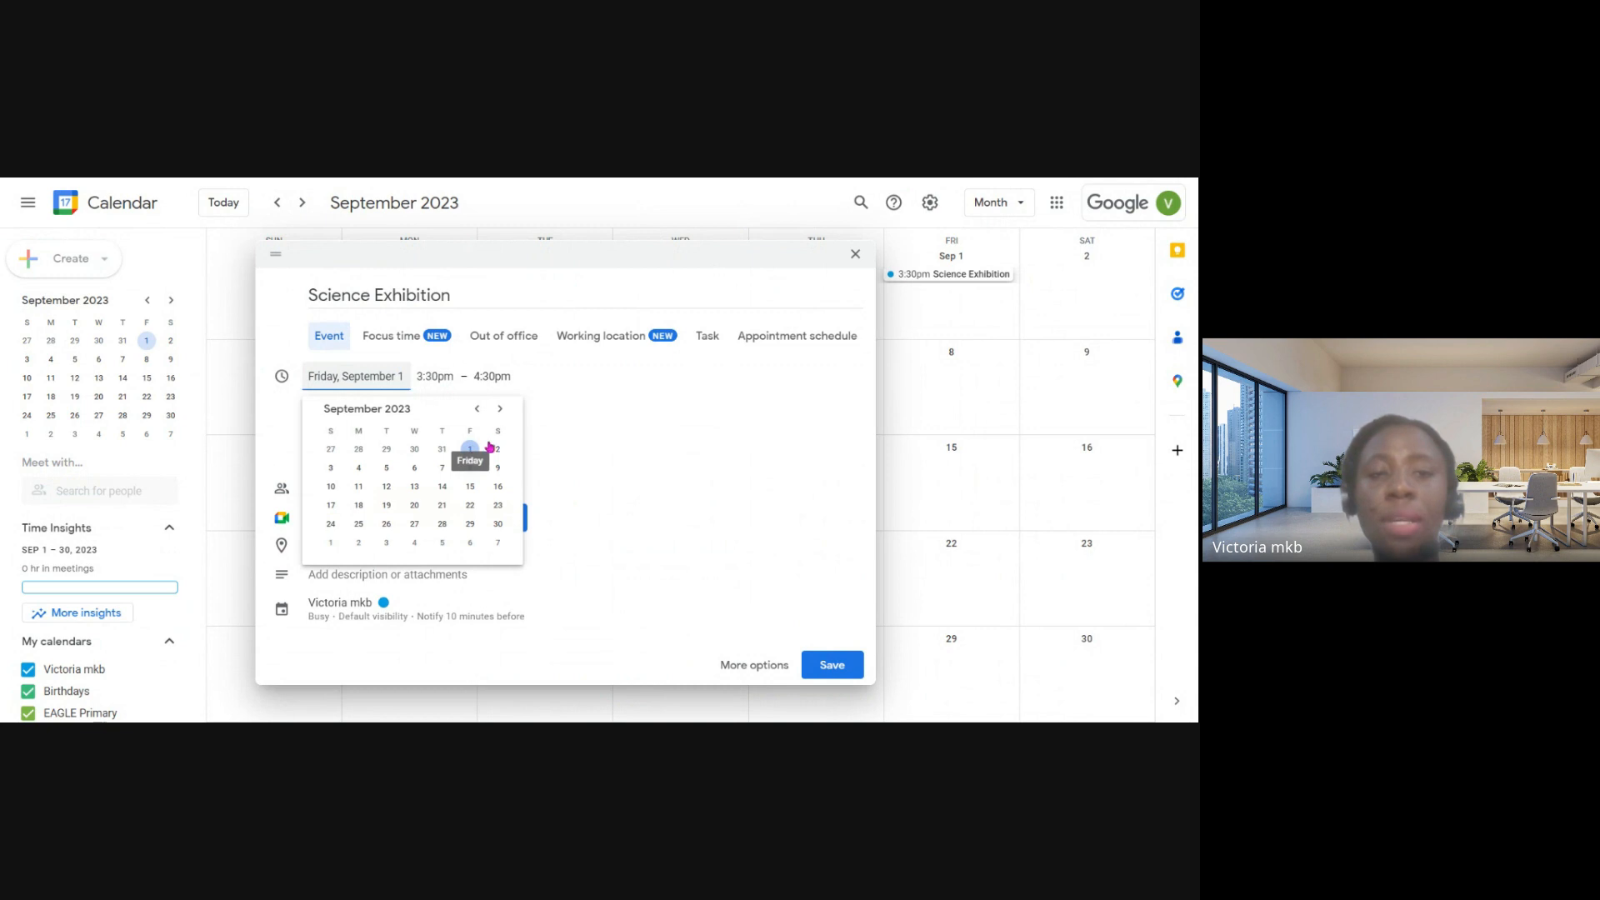
left_click(500, 415)
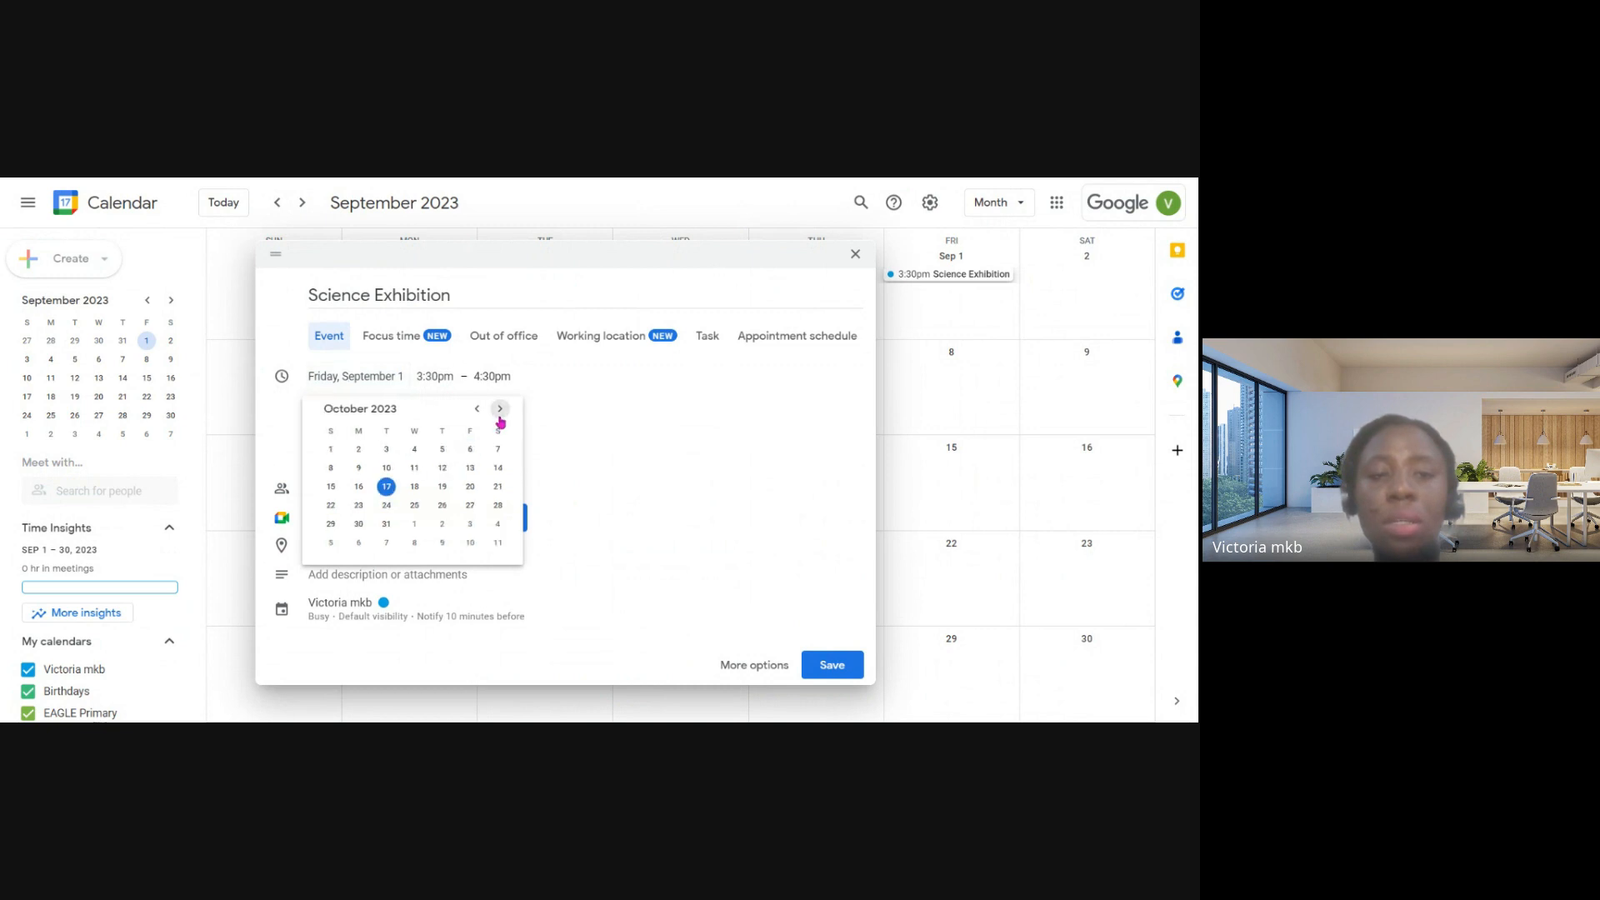
left_click(471, 489)
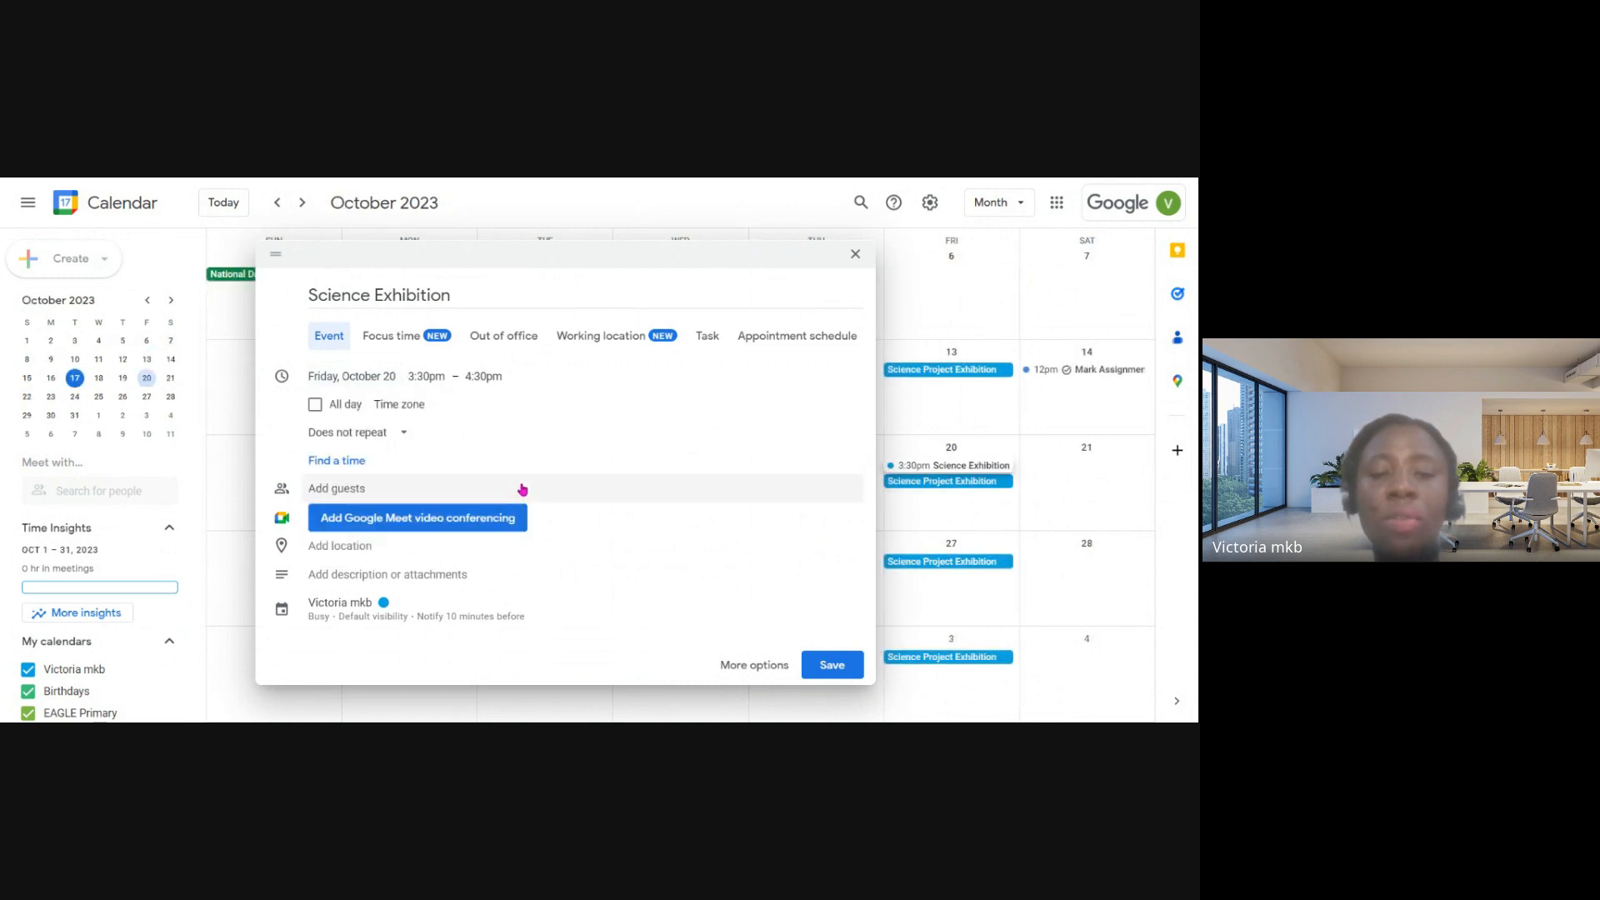
- Set the event's time from 10:00am to 11:00am
left_click(429, 376)
scroll(440, 430, "up", 3)
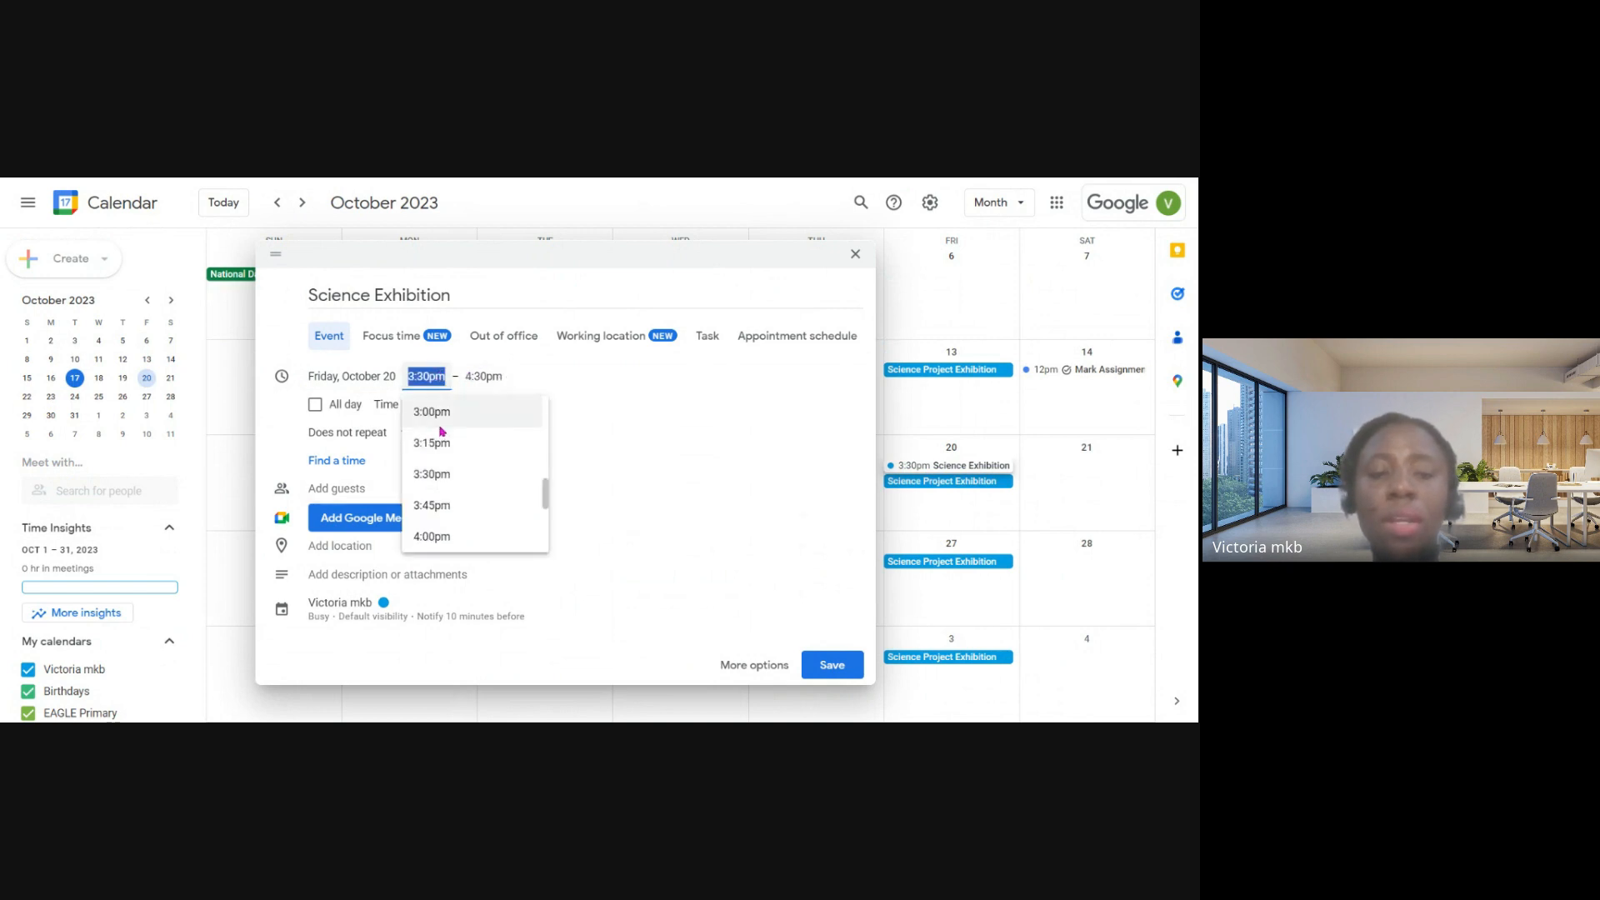
scroll(441, 432, "up", 5)
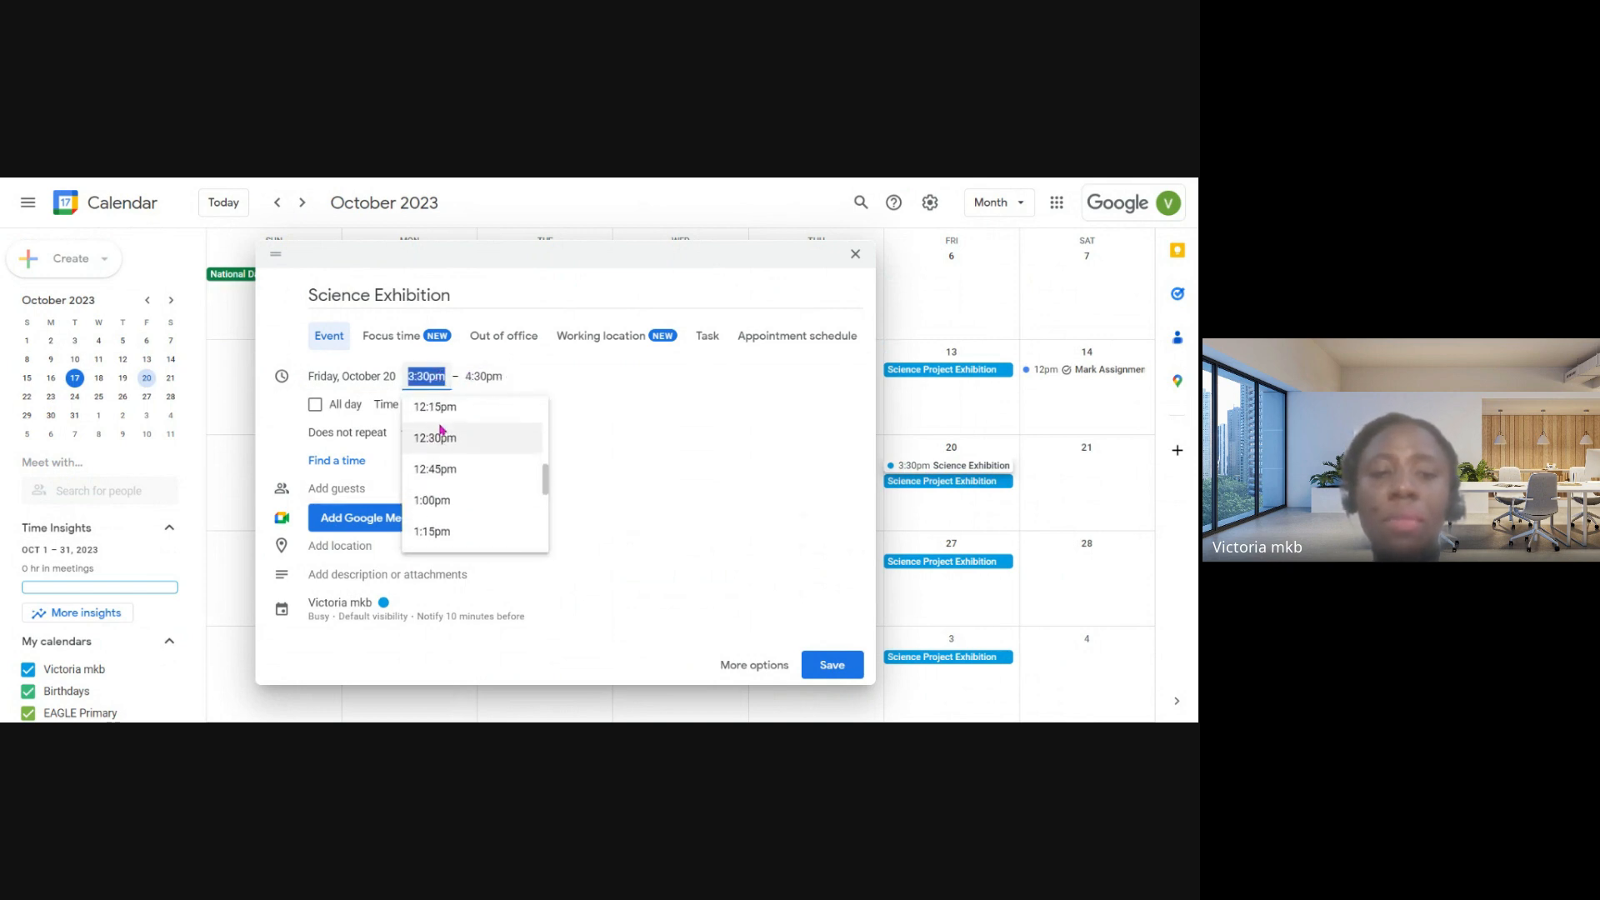
scroll(442, 430, "up", 3)
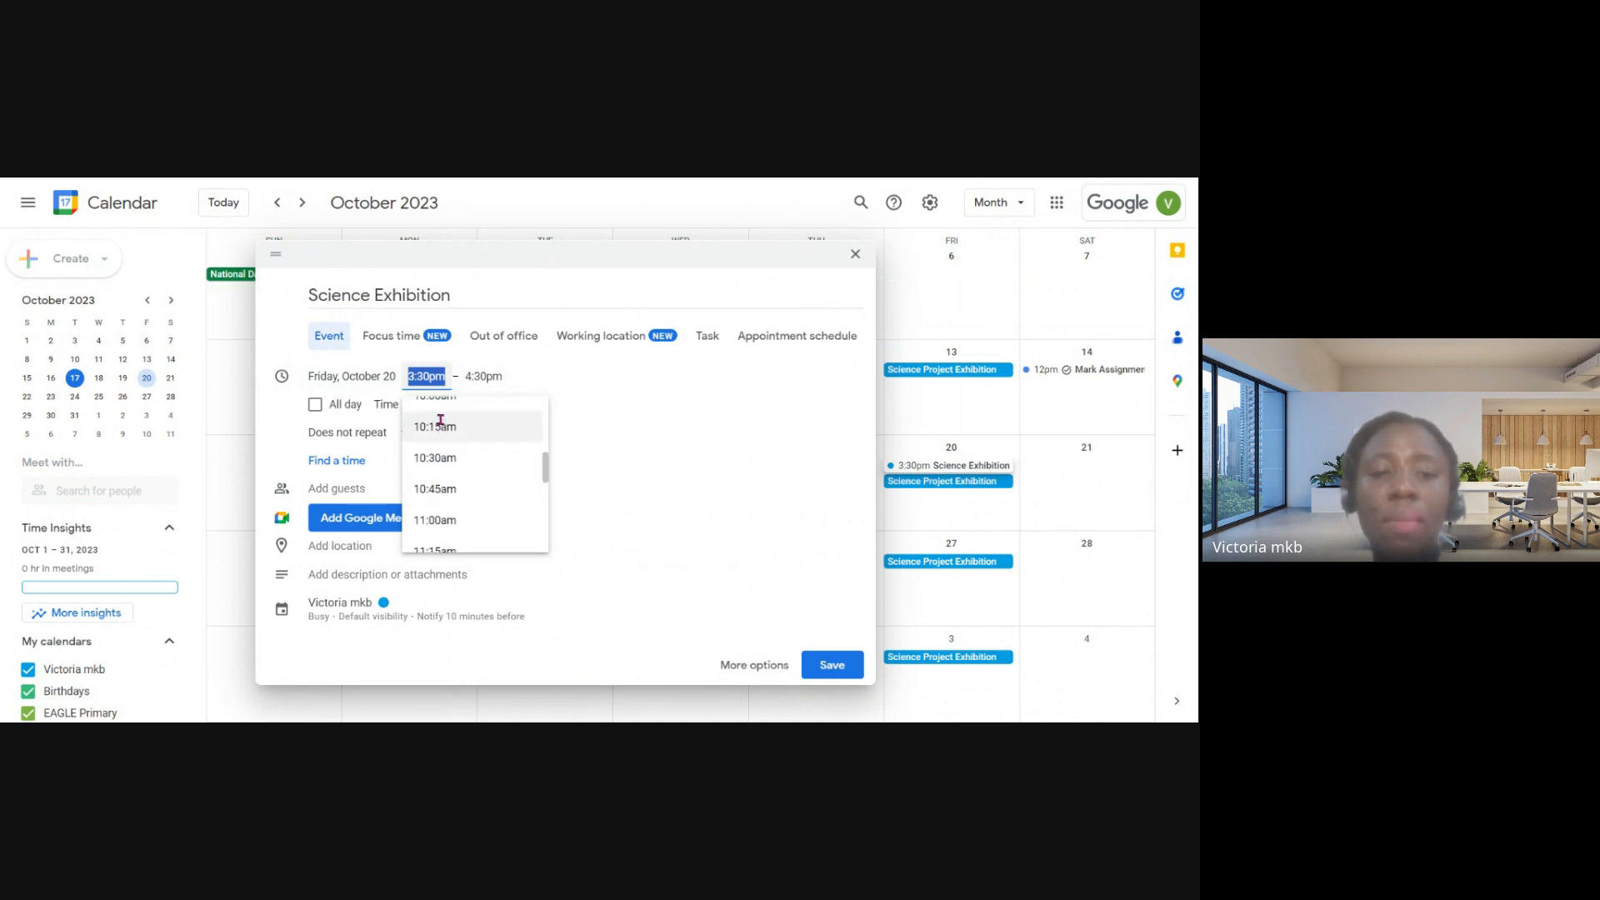
left_click(440, 432)
left_click(490, 376)
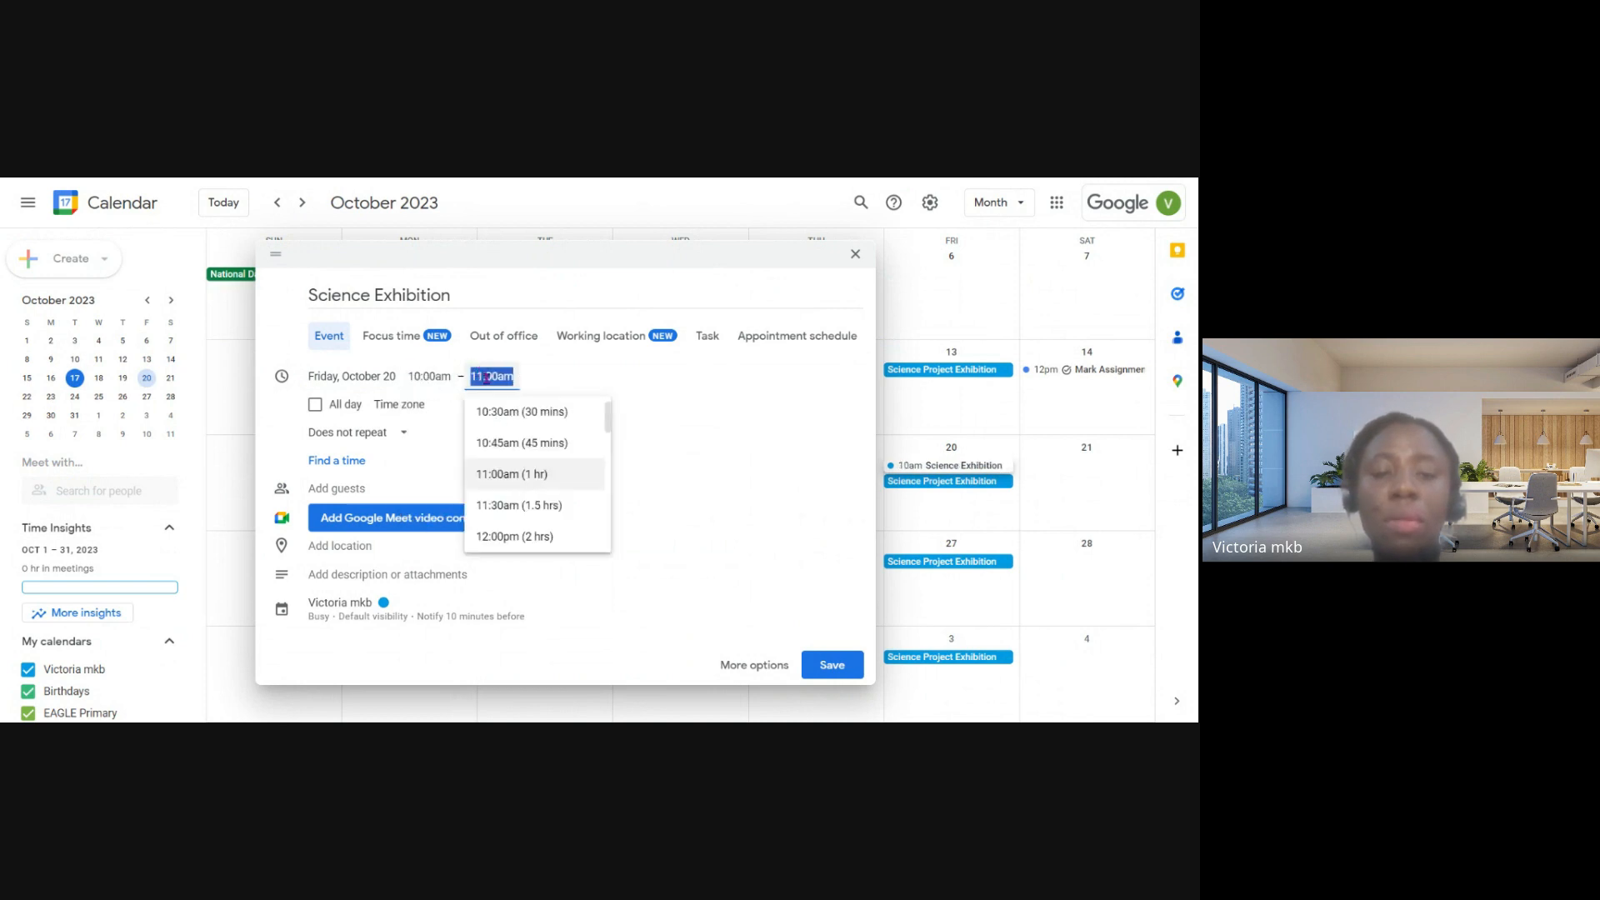
left_click(502, 473)
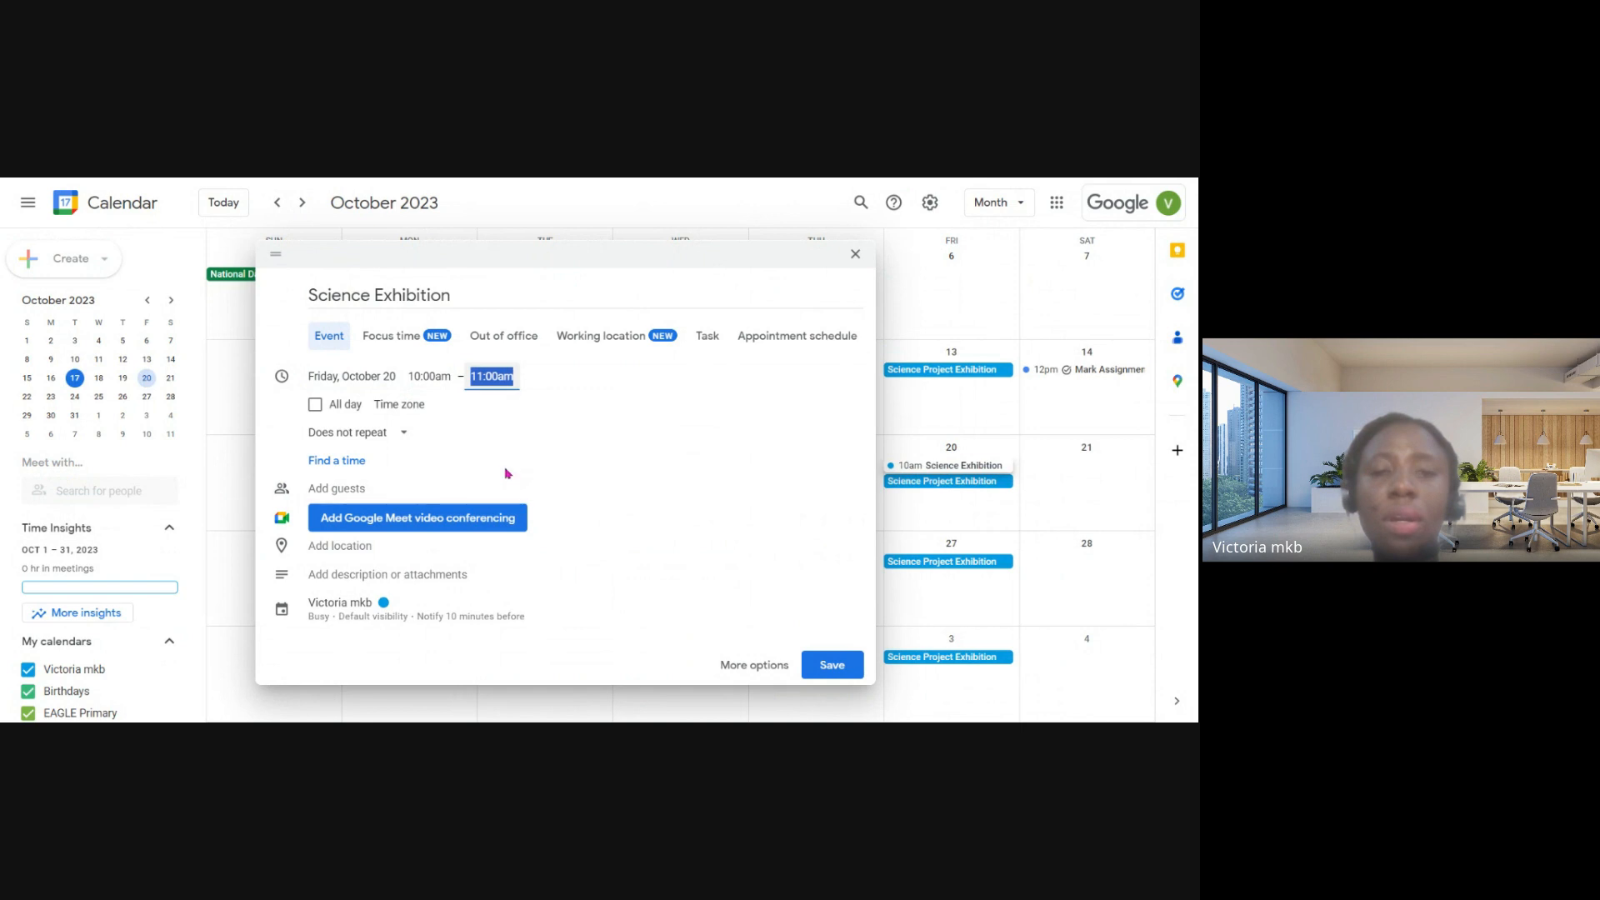
- Review the event's repeat options without choosing one, and open its guest field
left_click(360, 432)
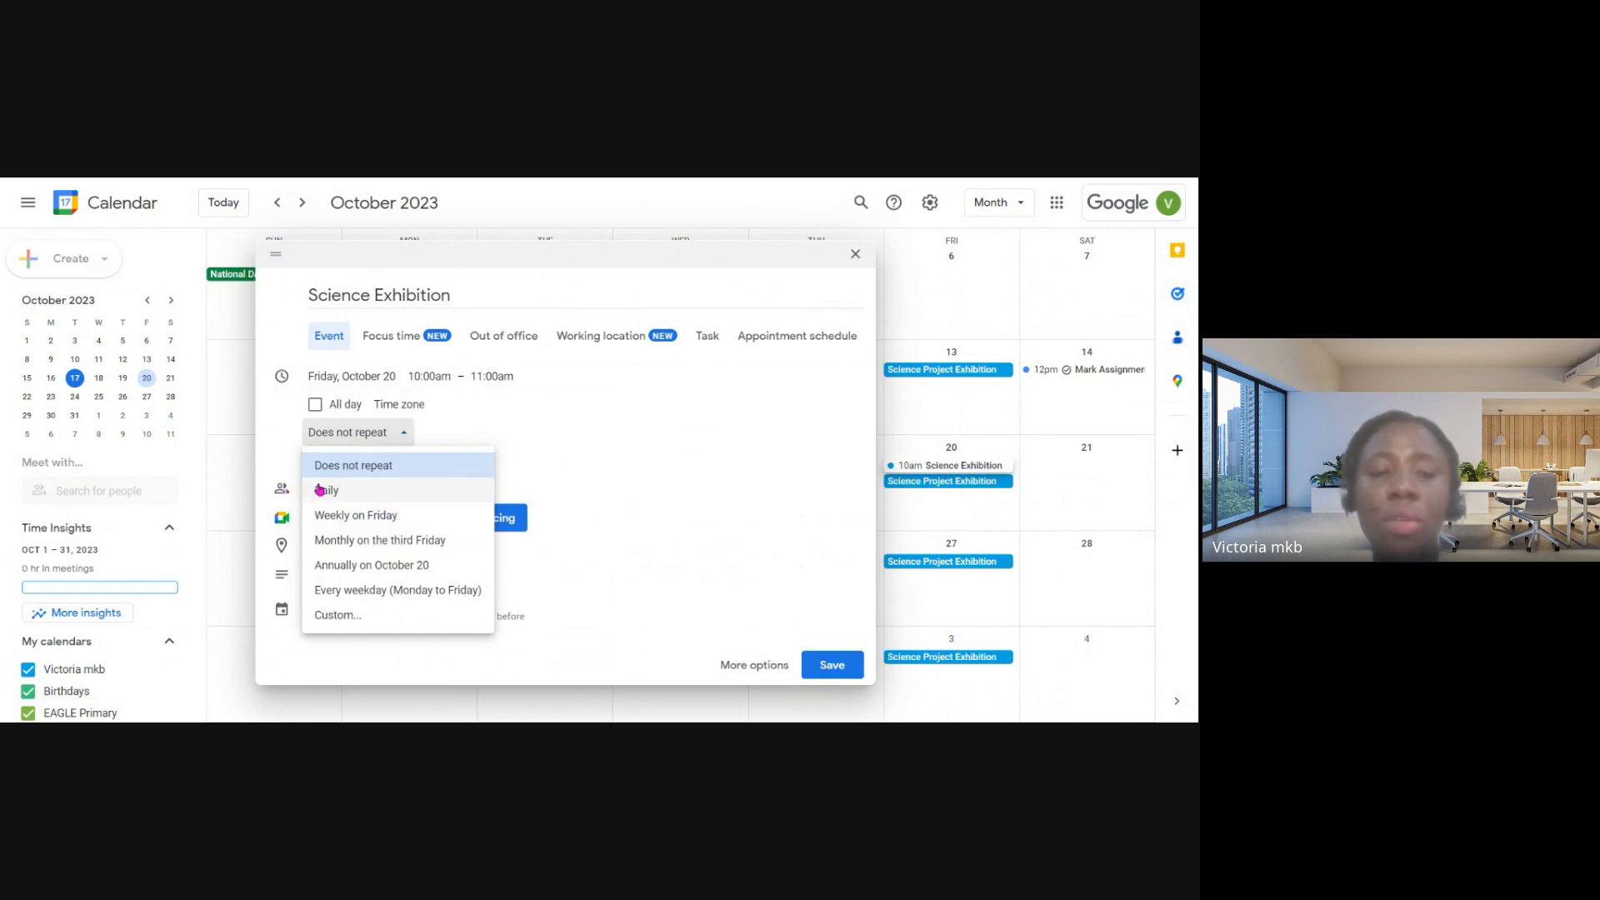
left_click(611, 394)
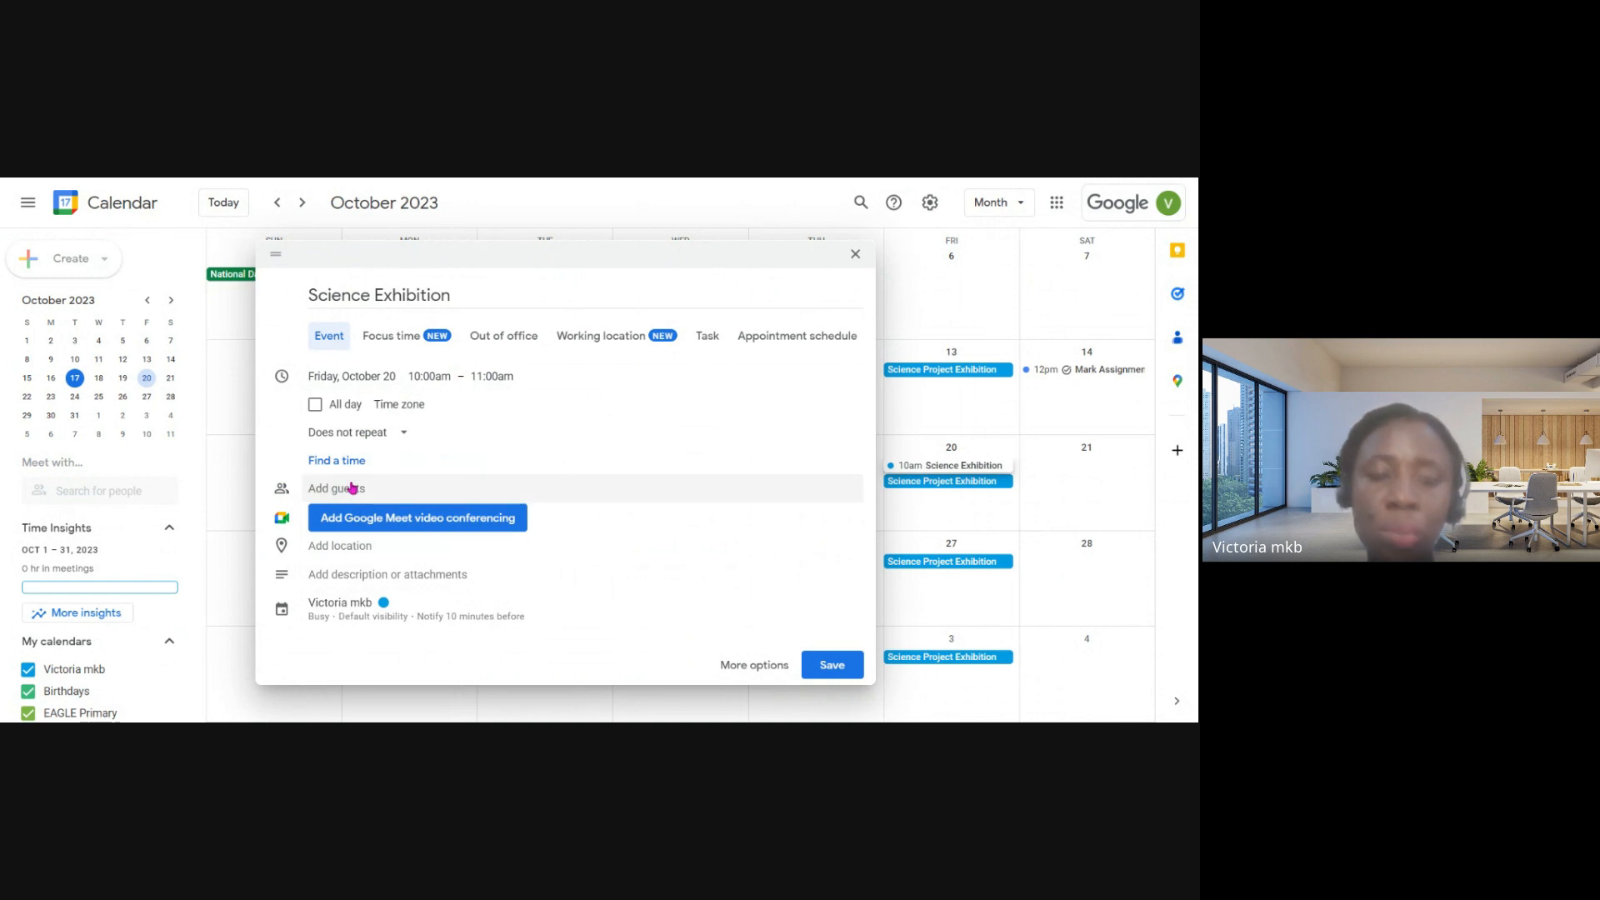
left_click(423, 483)
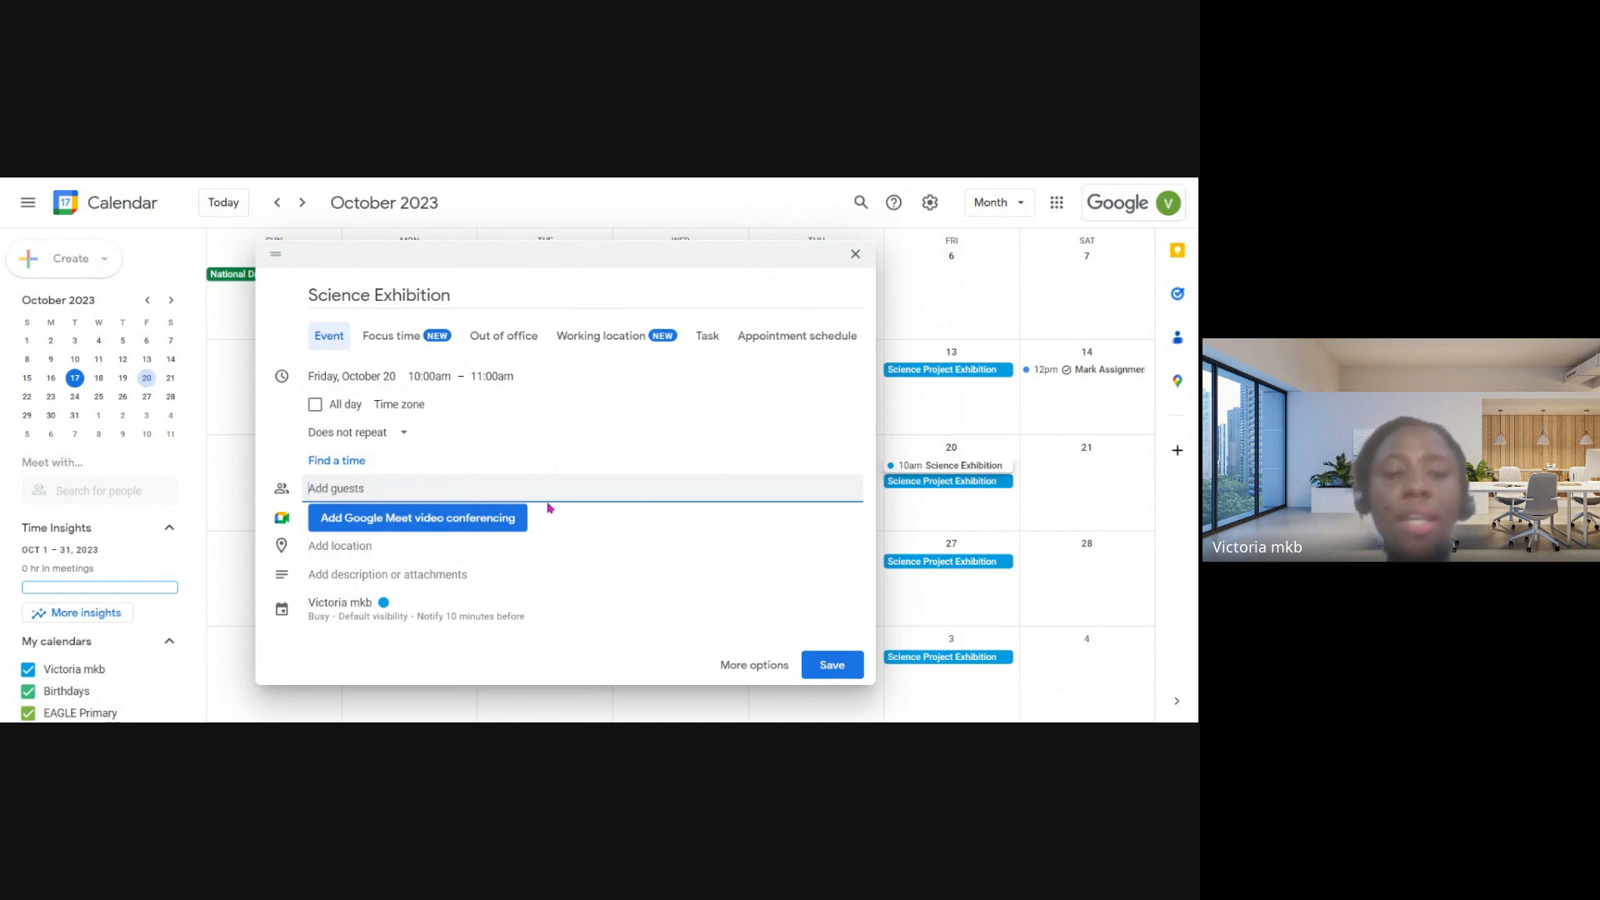
- Add Google Meet video conferencing to the event and open its location field
left_click(377, 521)
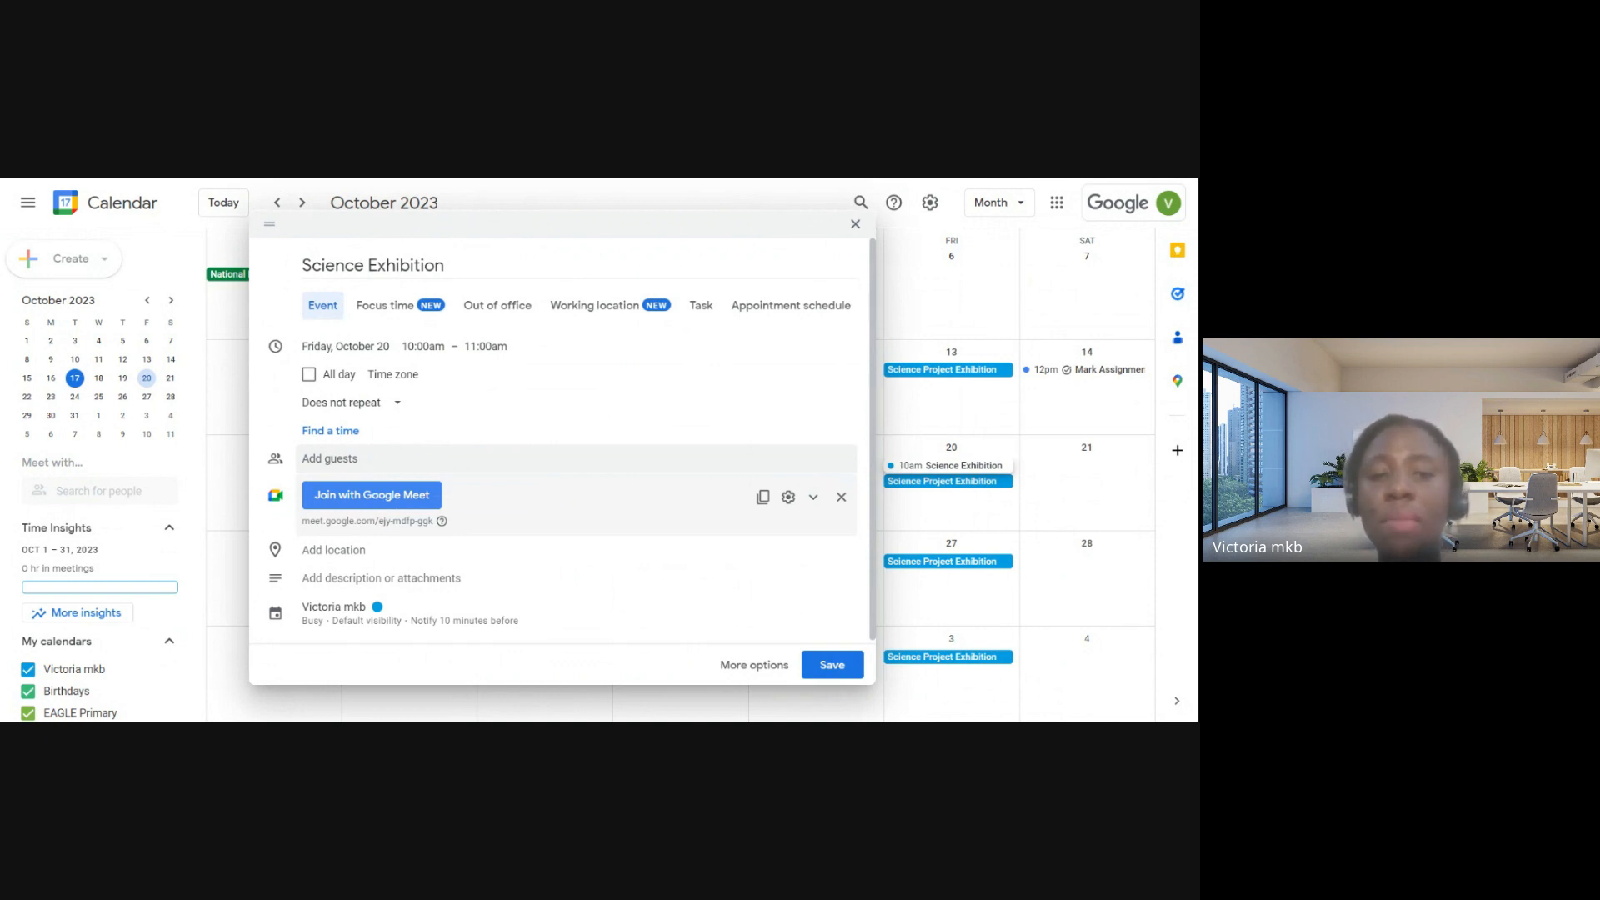
left_click(350, 550)
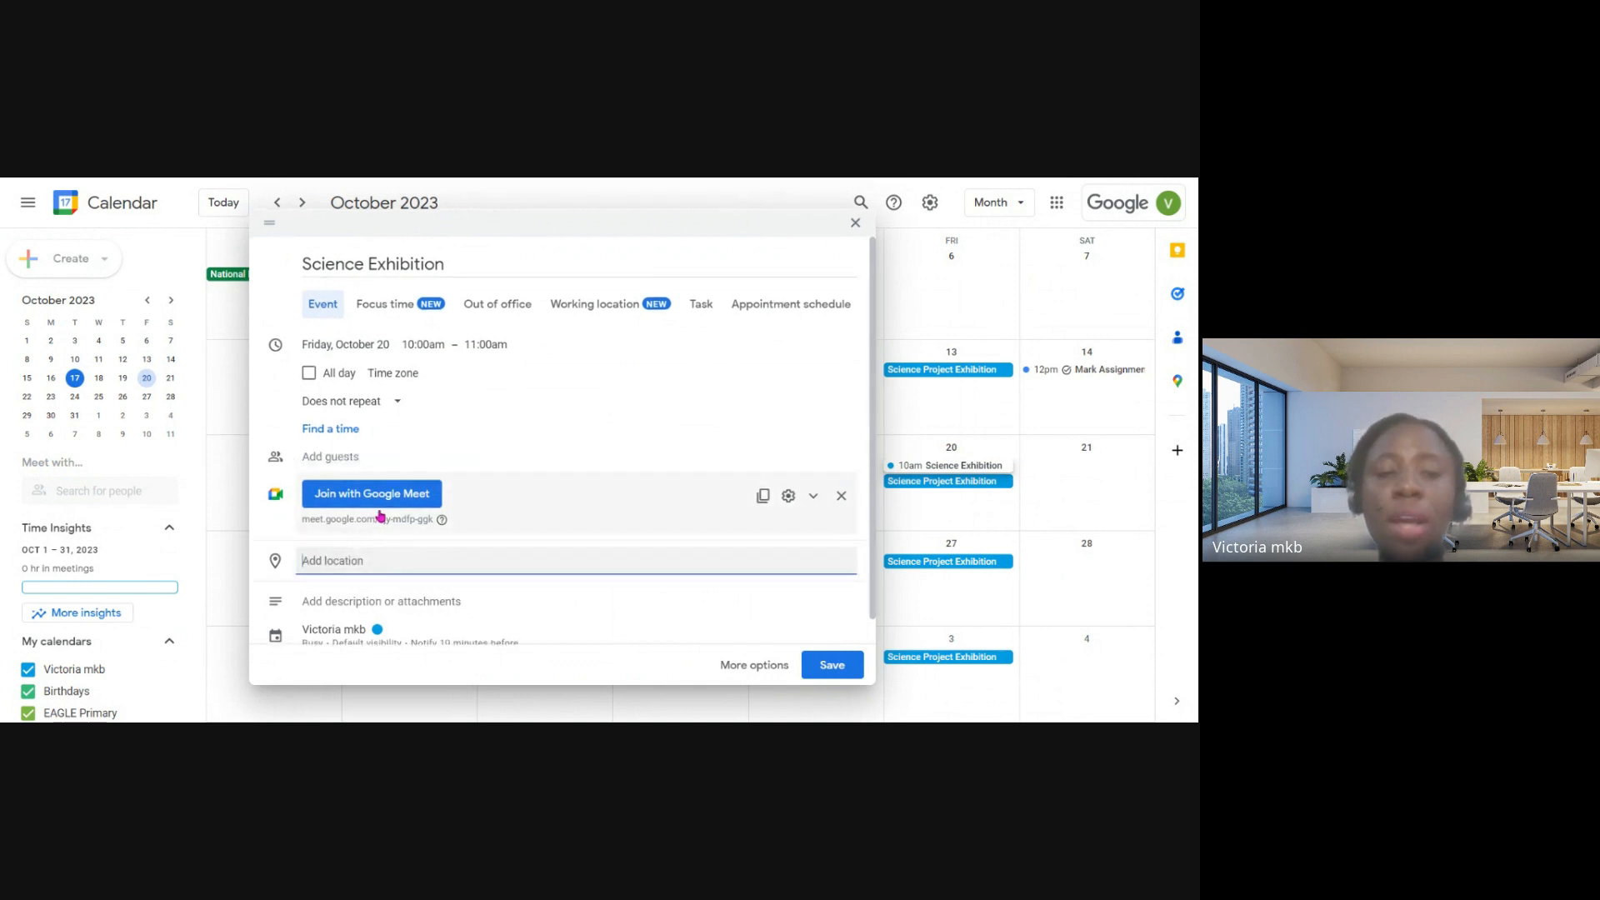
- Open the event's description field, review the remaining event details, and save the Science Exhibition event
scroll(414, 491, "down", 1)
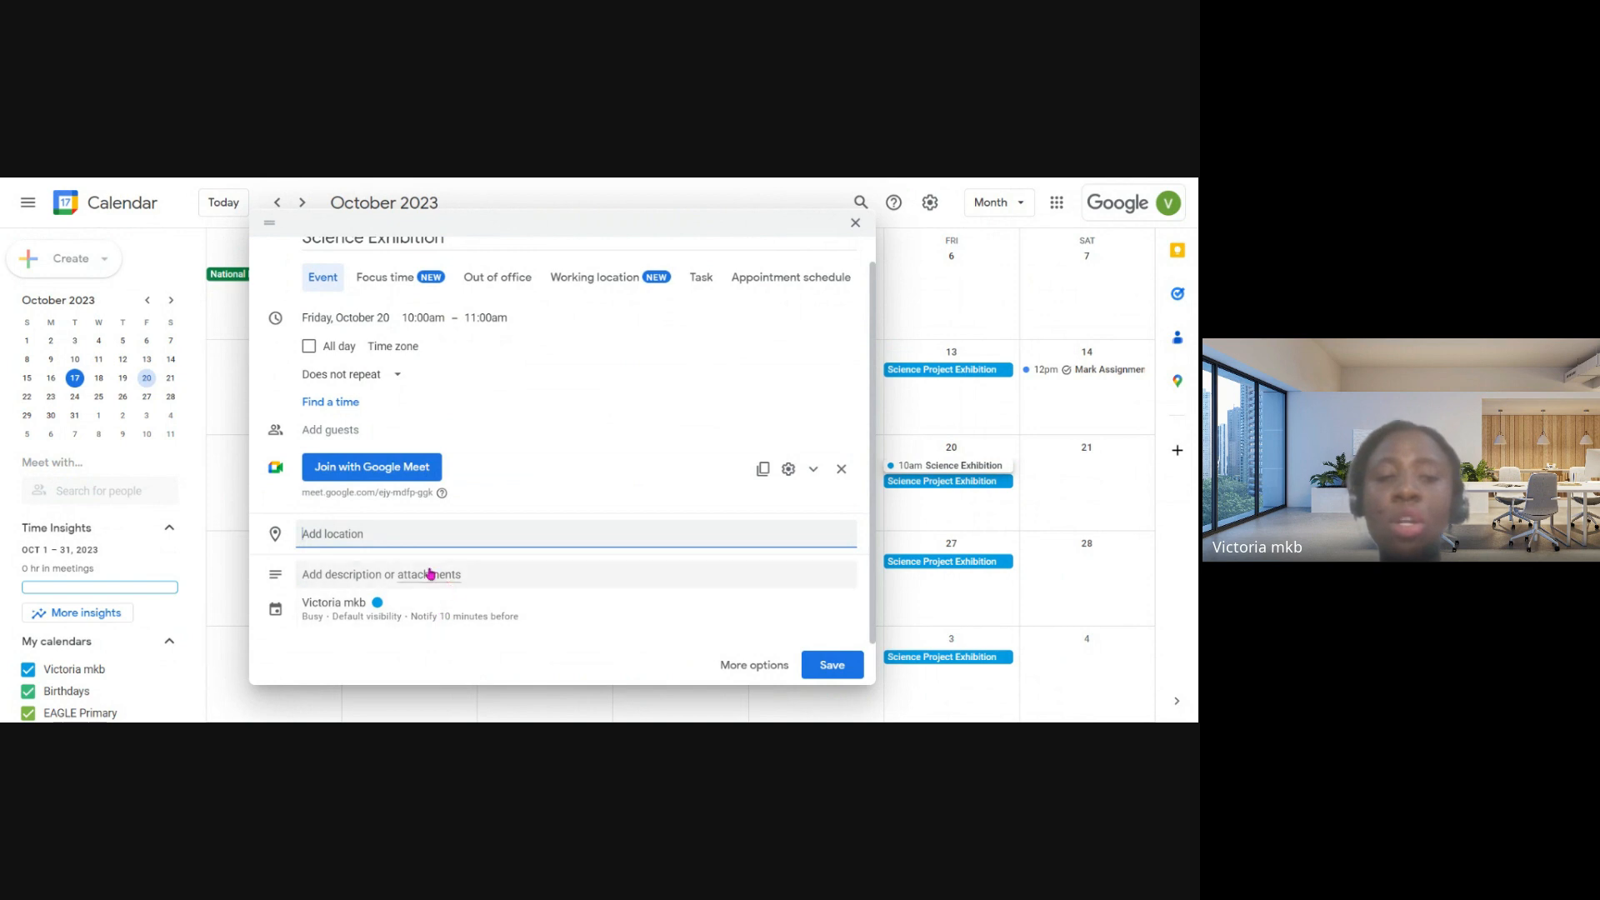
left_click(497, 568)
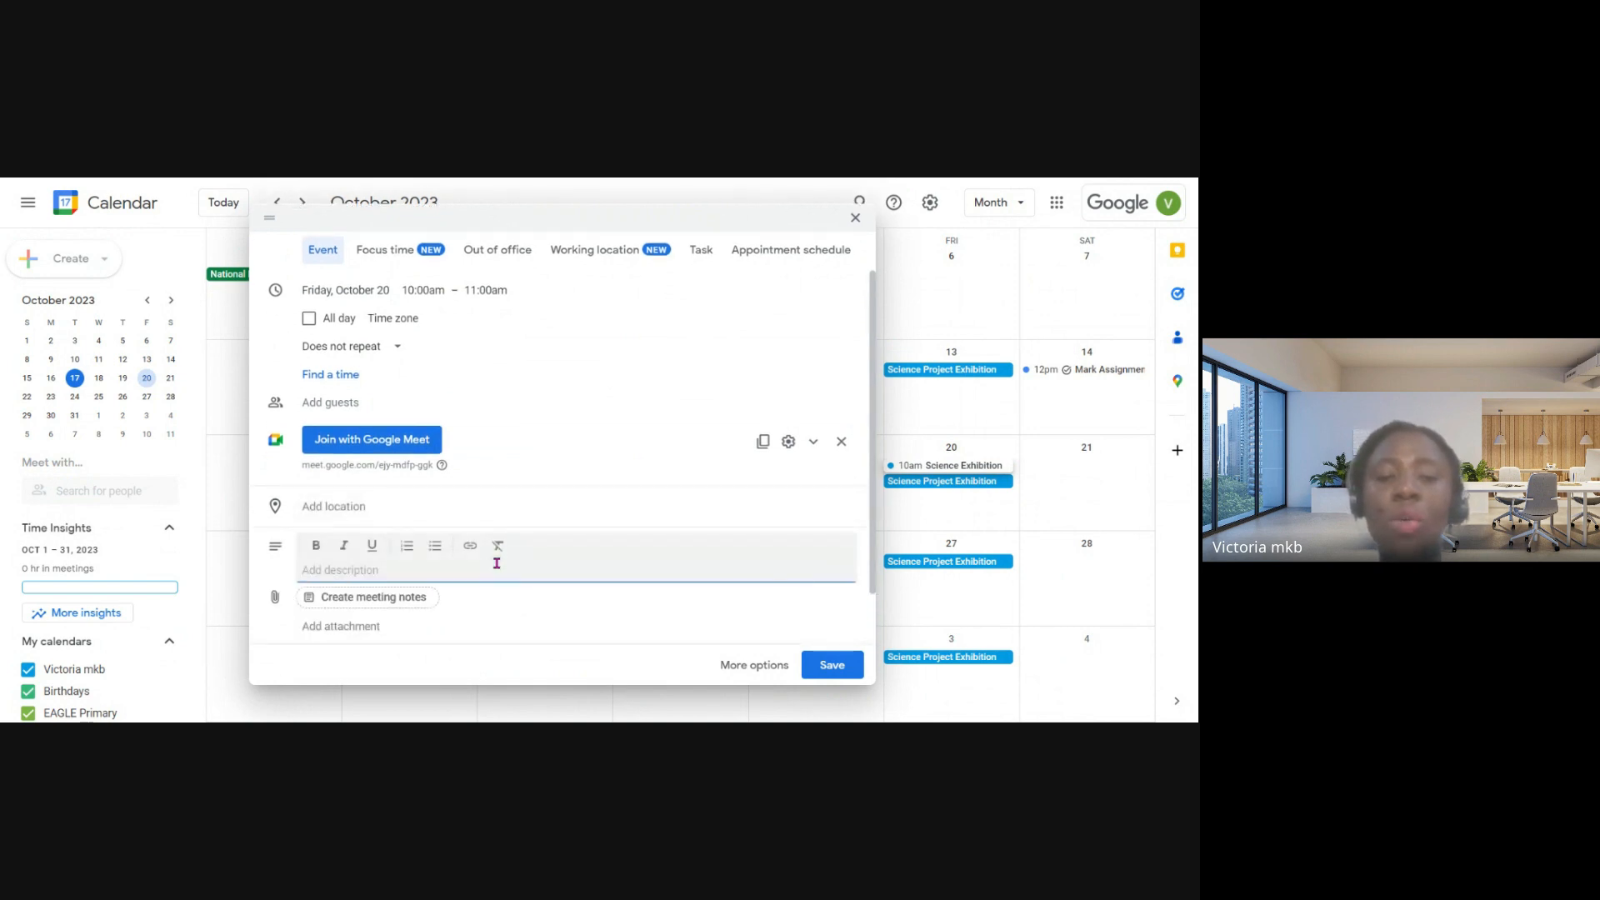
scroll(477, 587, "down", 2)
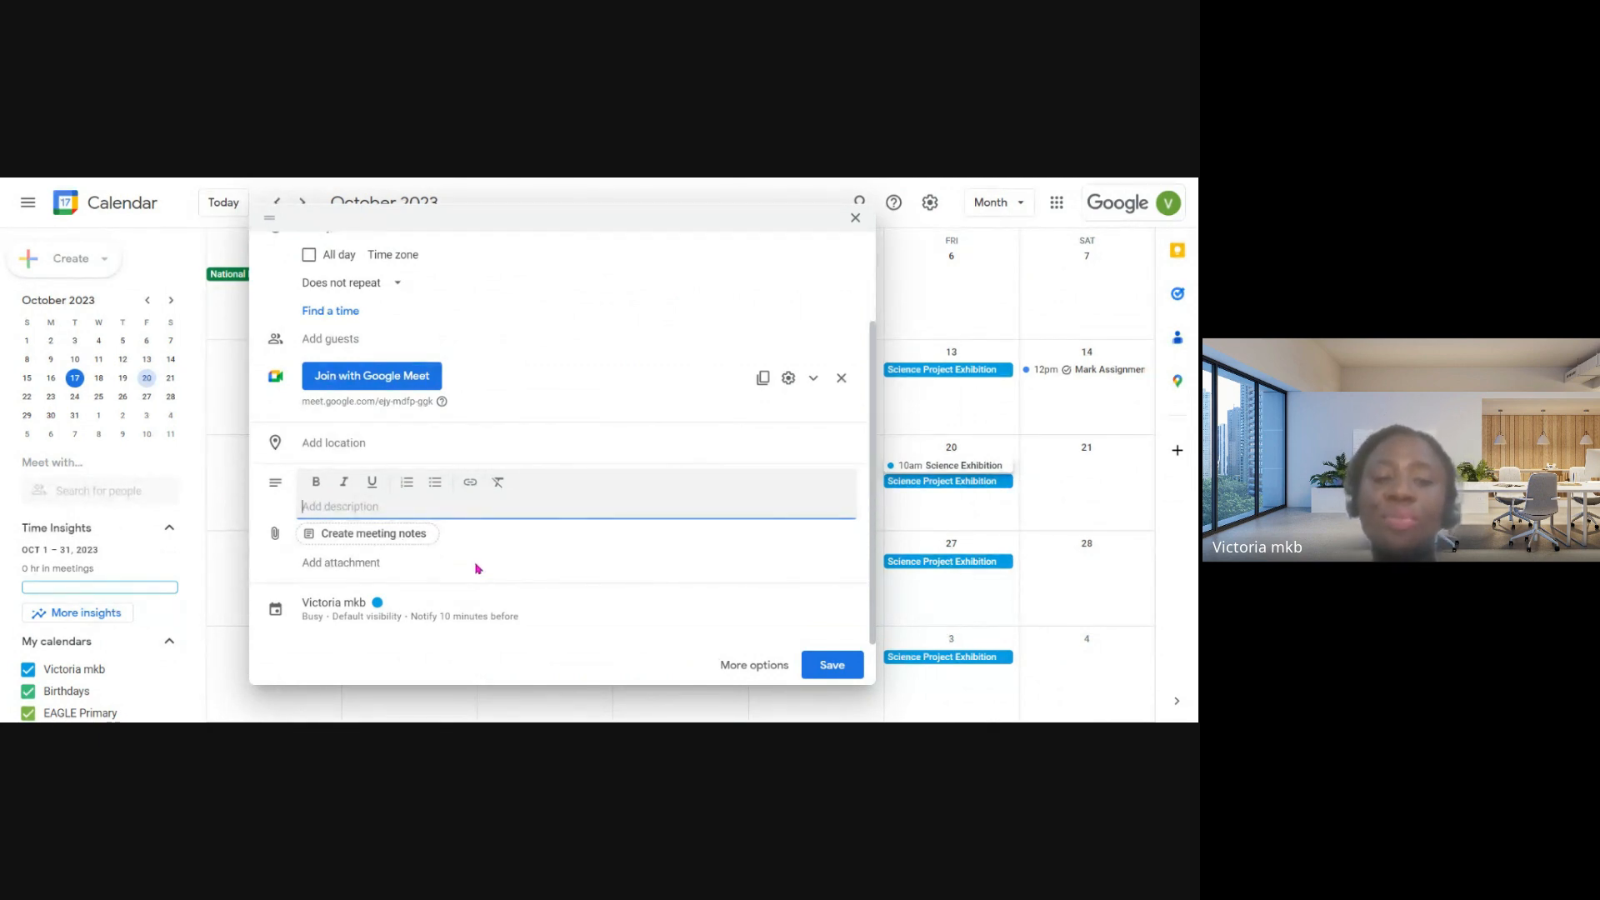
scroll(477, 557, "up", 2)
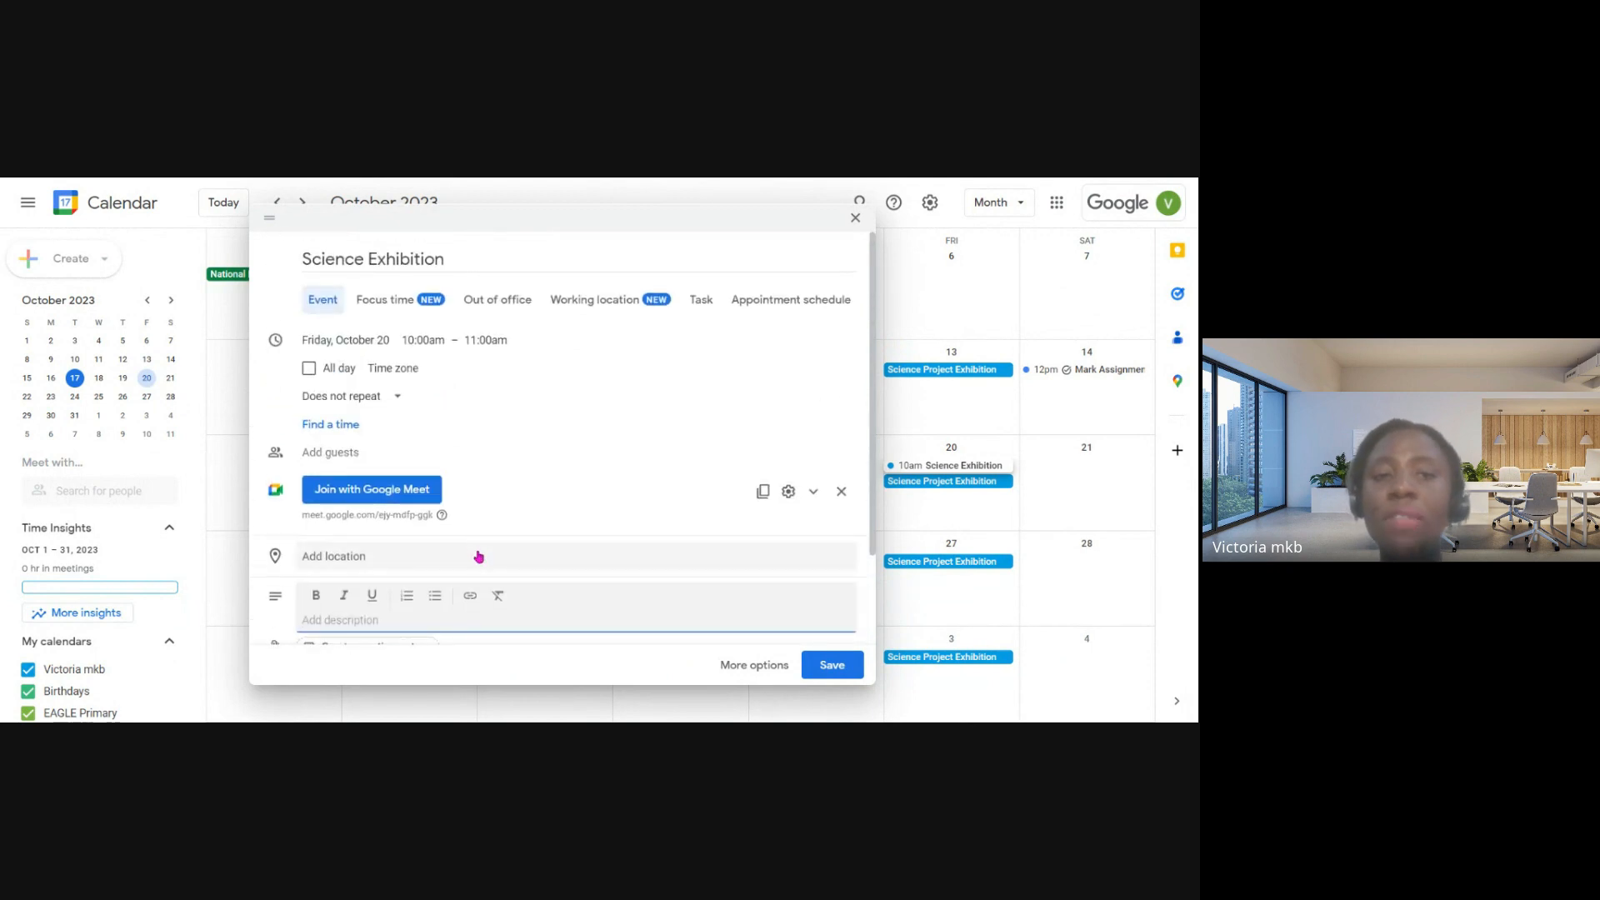
scroll(491, 542, "down", 1)
scroll(491, 542, "down", 1)
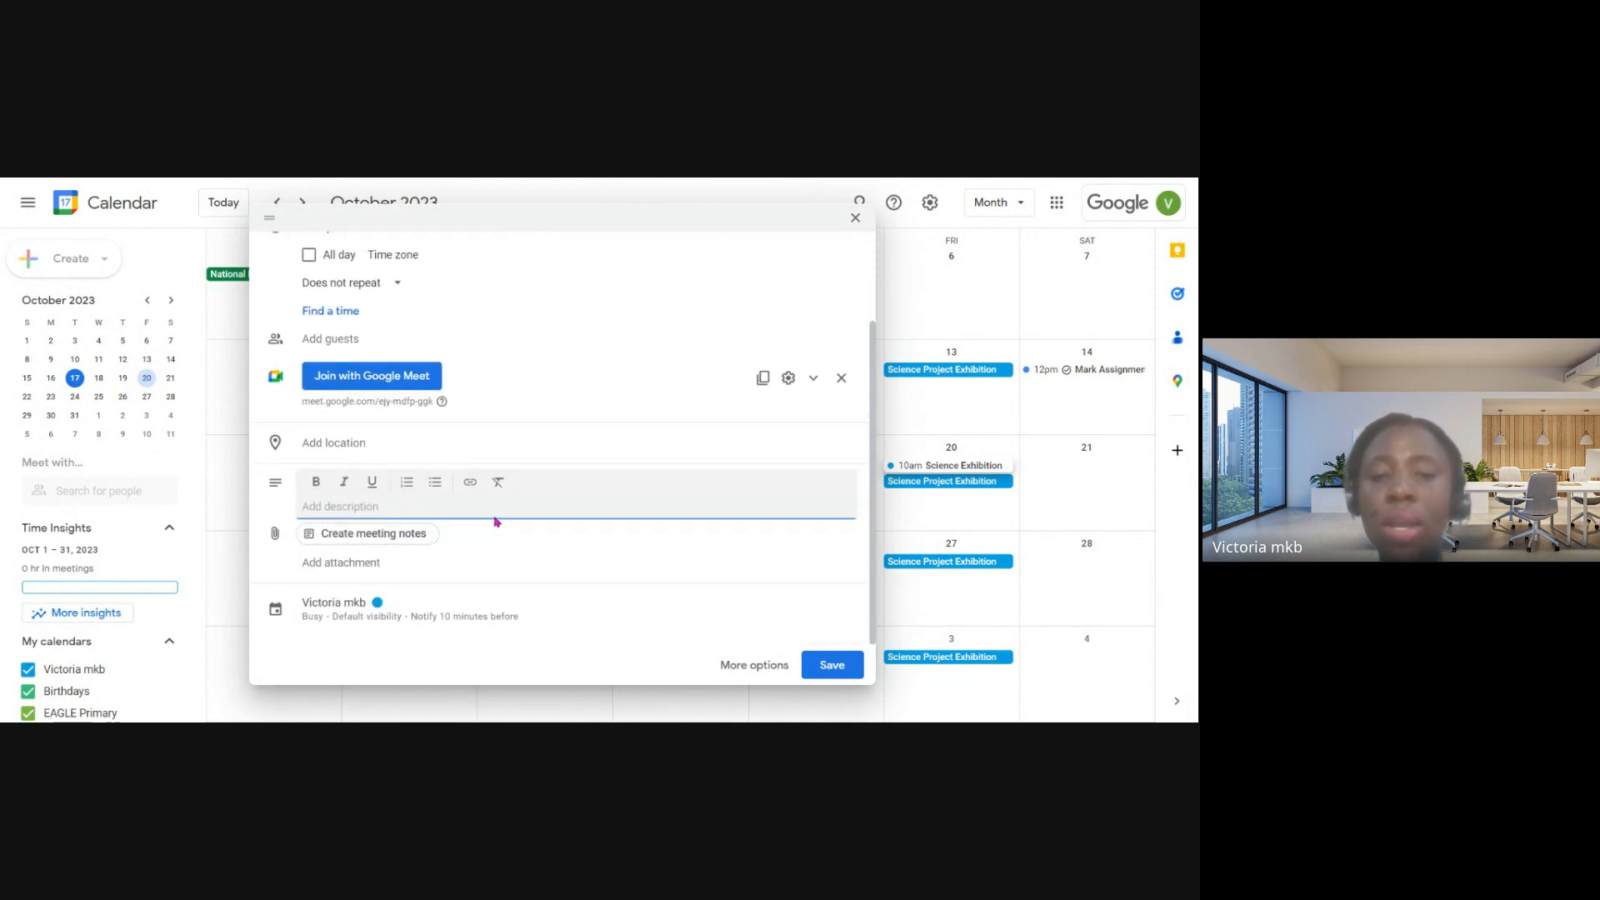
left_click(844, 677)
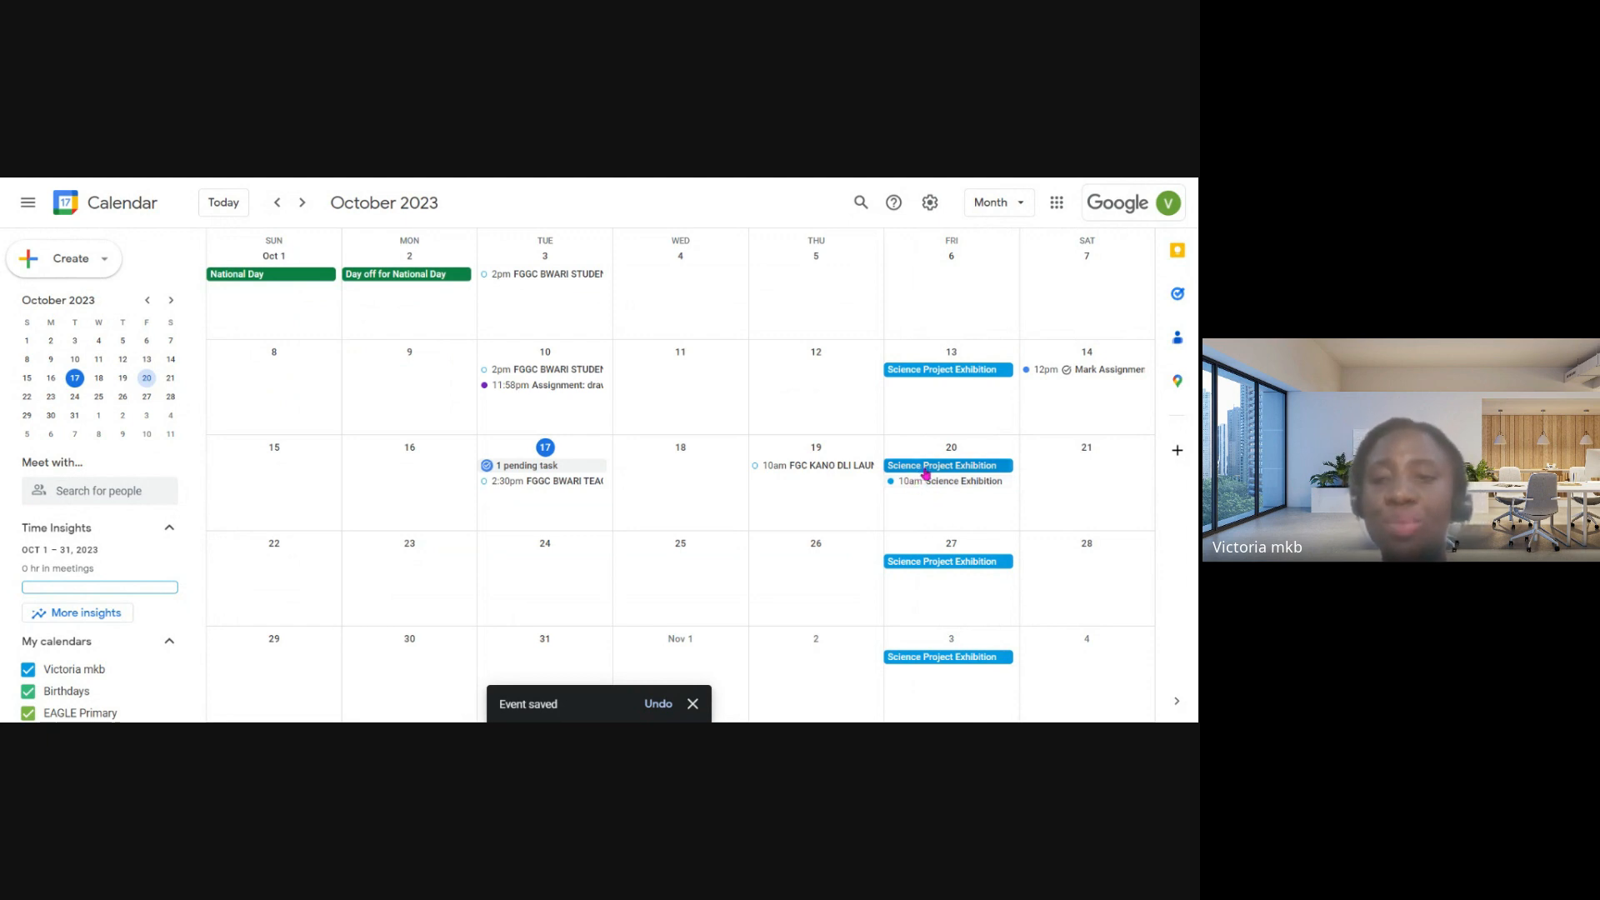
- Start a new task, look over its title, date and description fields, and close it without saving
left_click(93, 265)
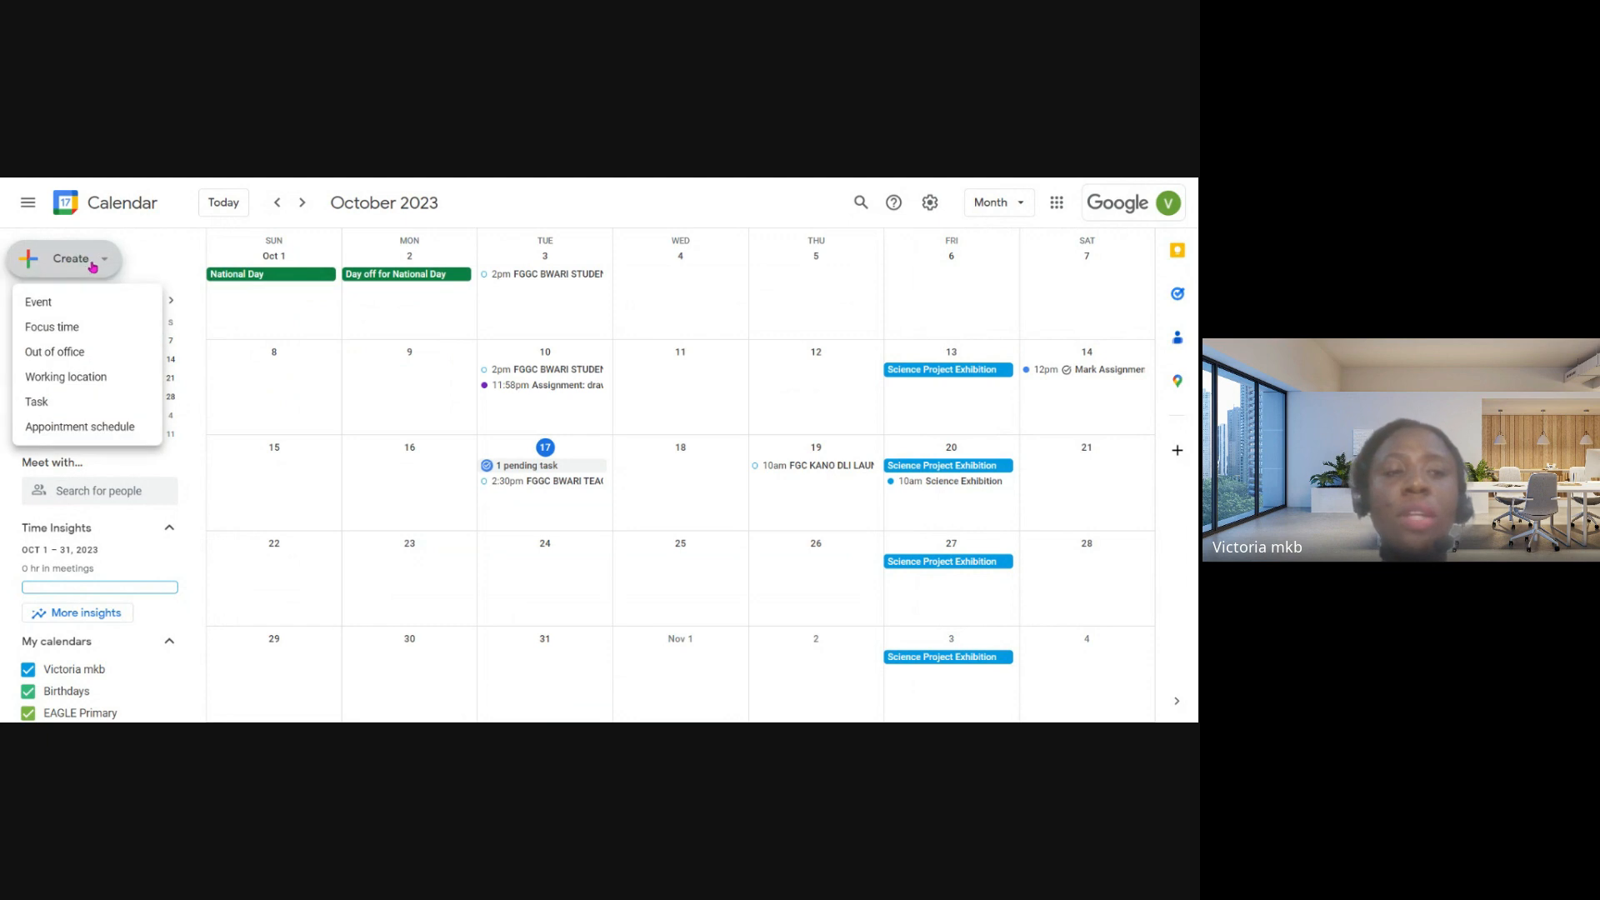
left_click(45, 405)
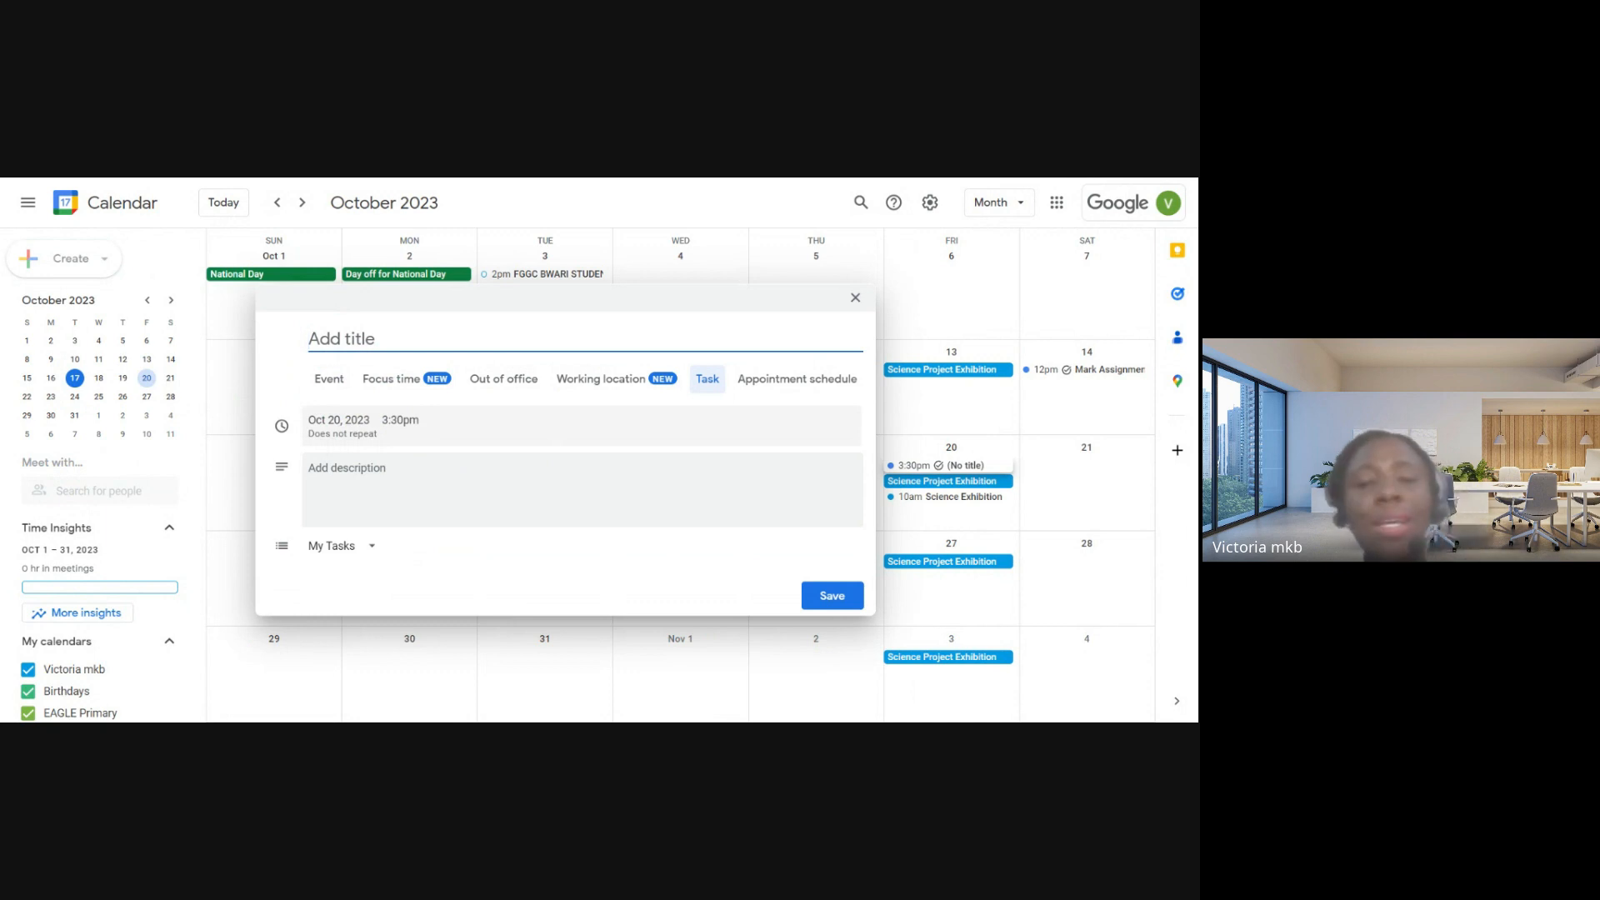
left_click(358, 486)
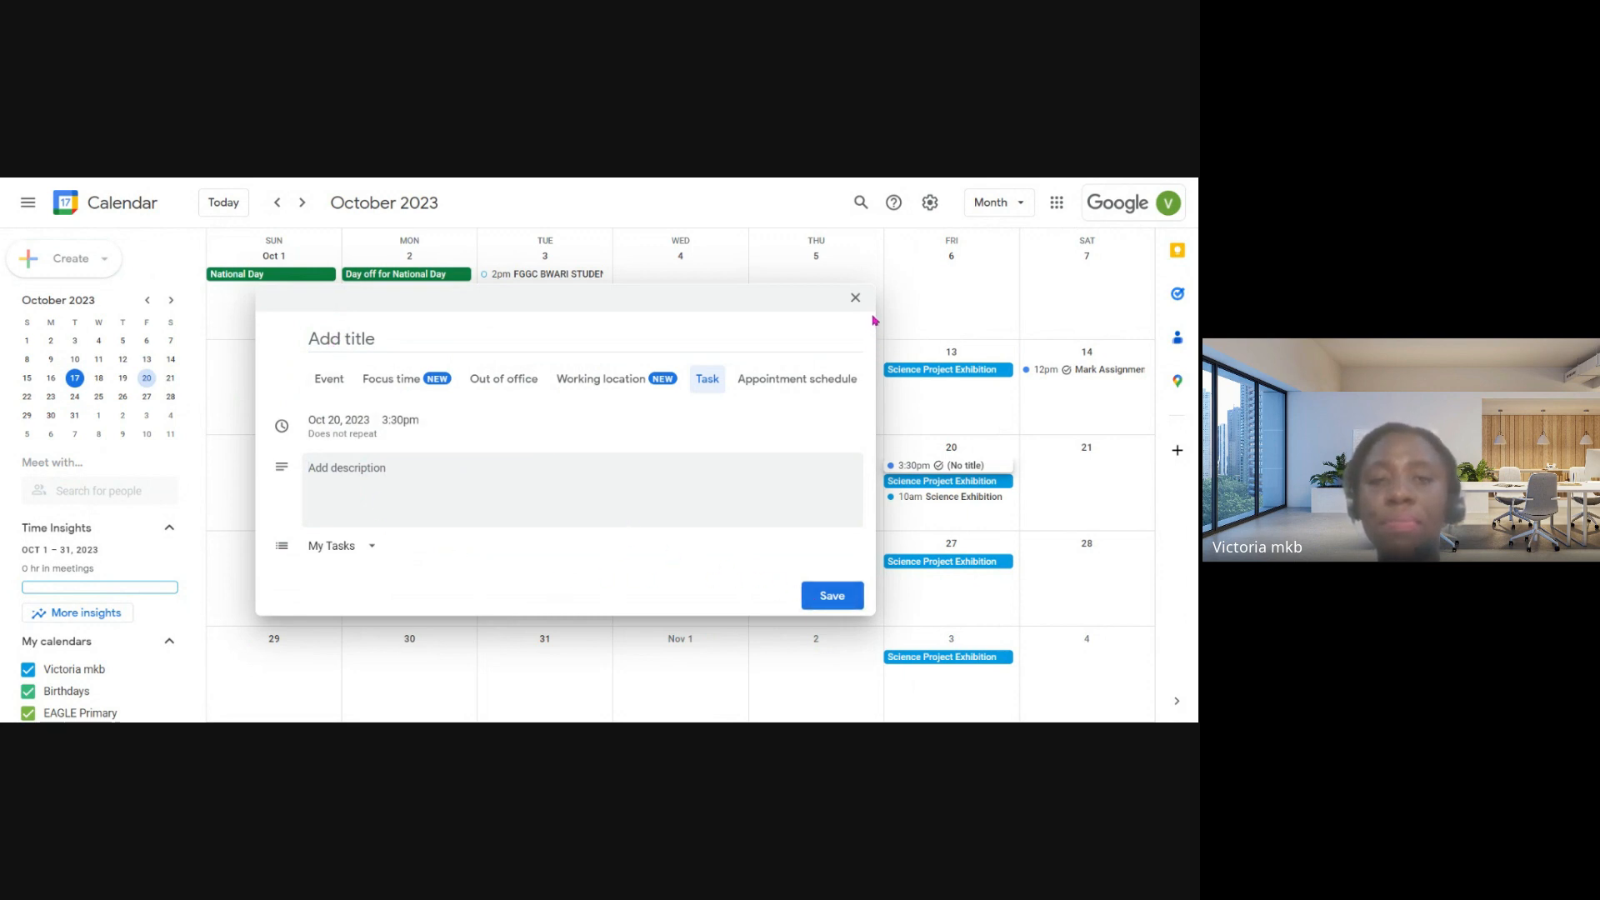
left_click(855, 298)
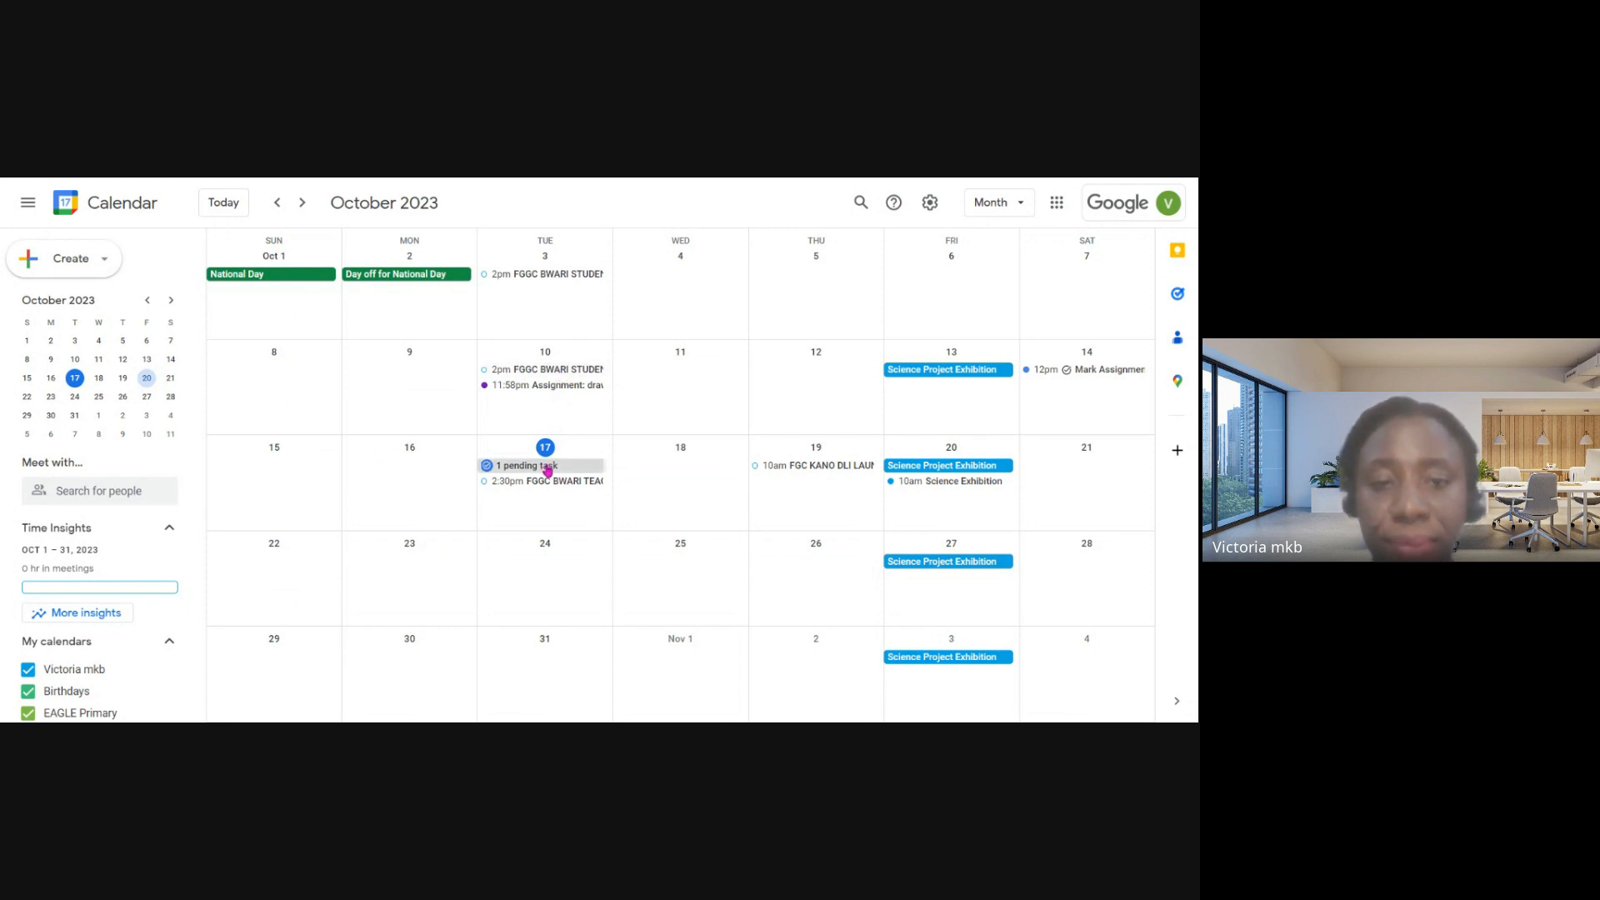
- View the details of the October 10 FGGC BWARI students/teachers training event, and close them
left_click(545, 369)
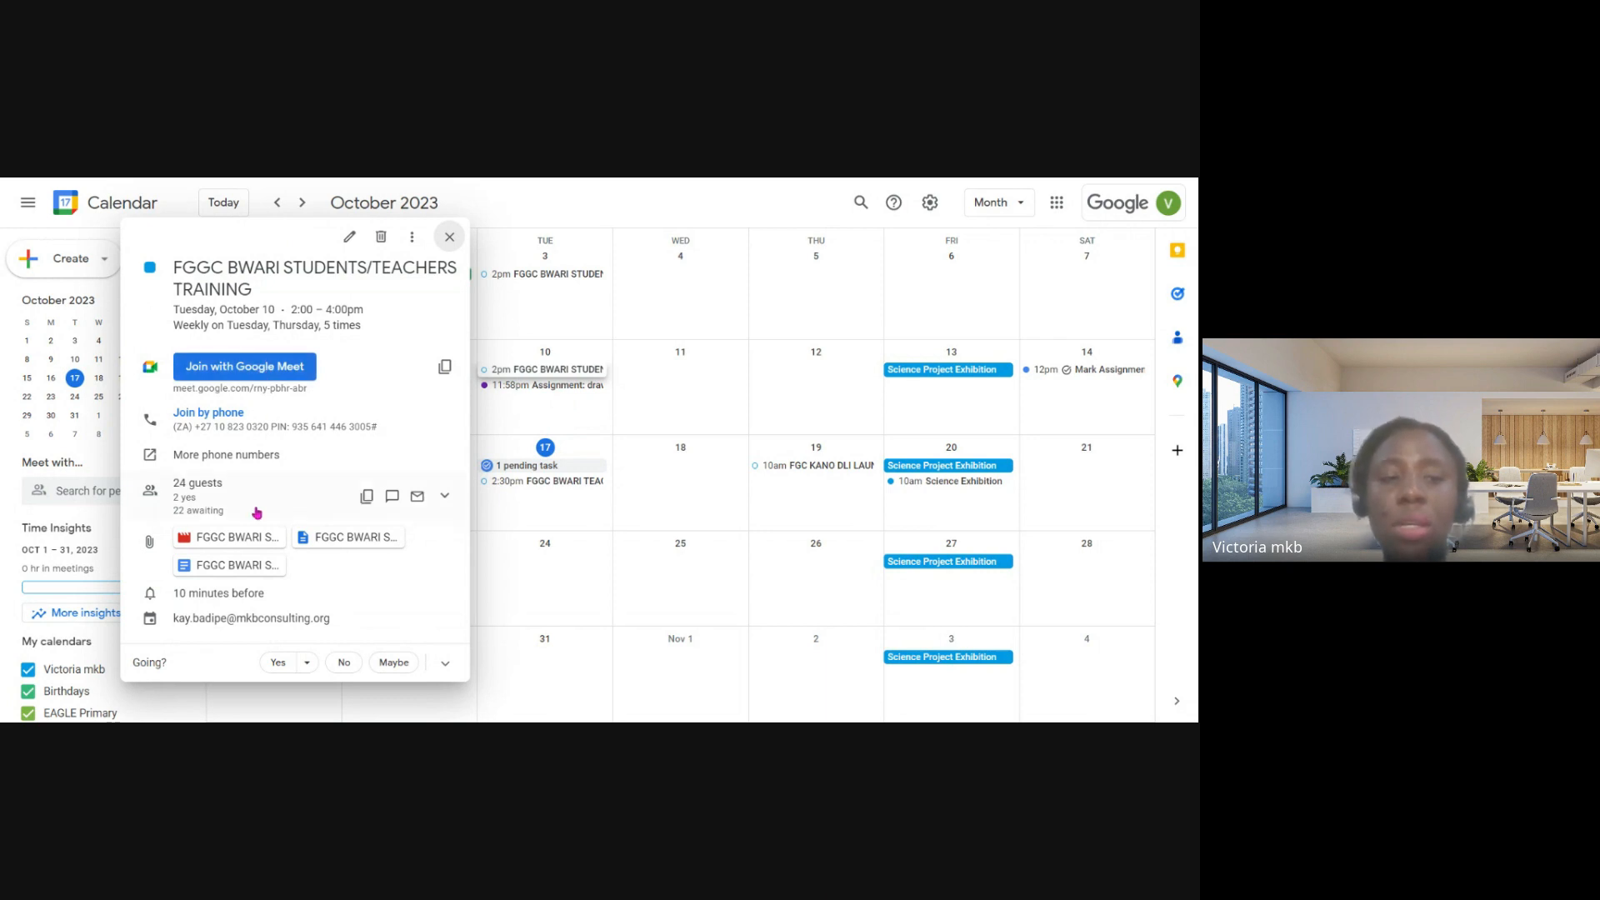
left_click(450, 237)
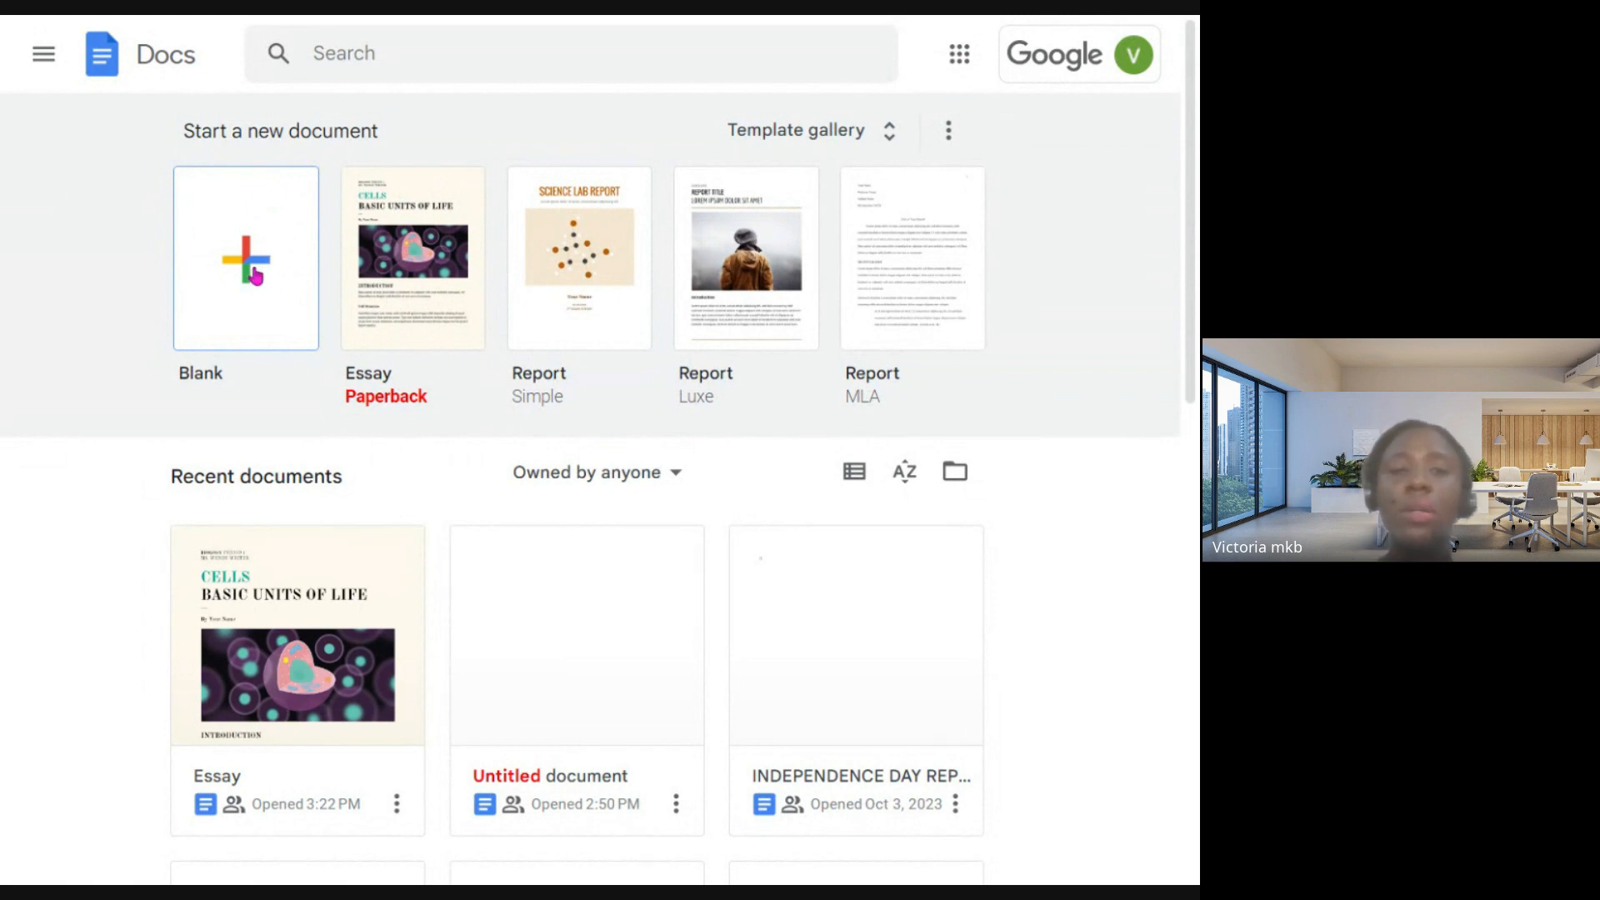
- Create a blank document in Google Docs and enter the heading "Quadratic Equation"
left_click(263, 260)
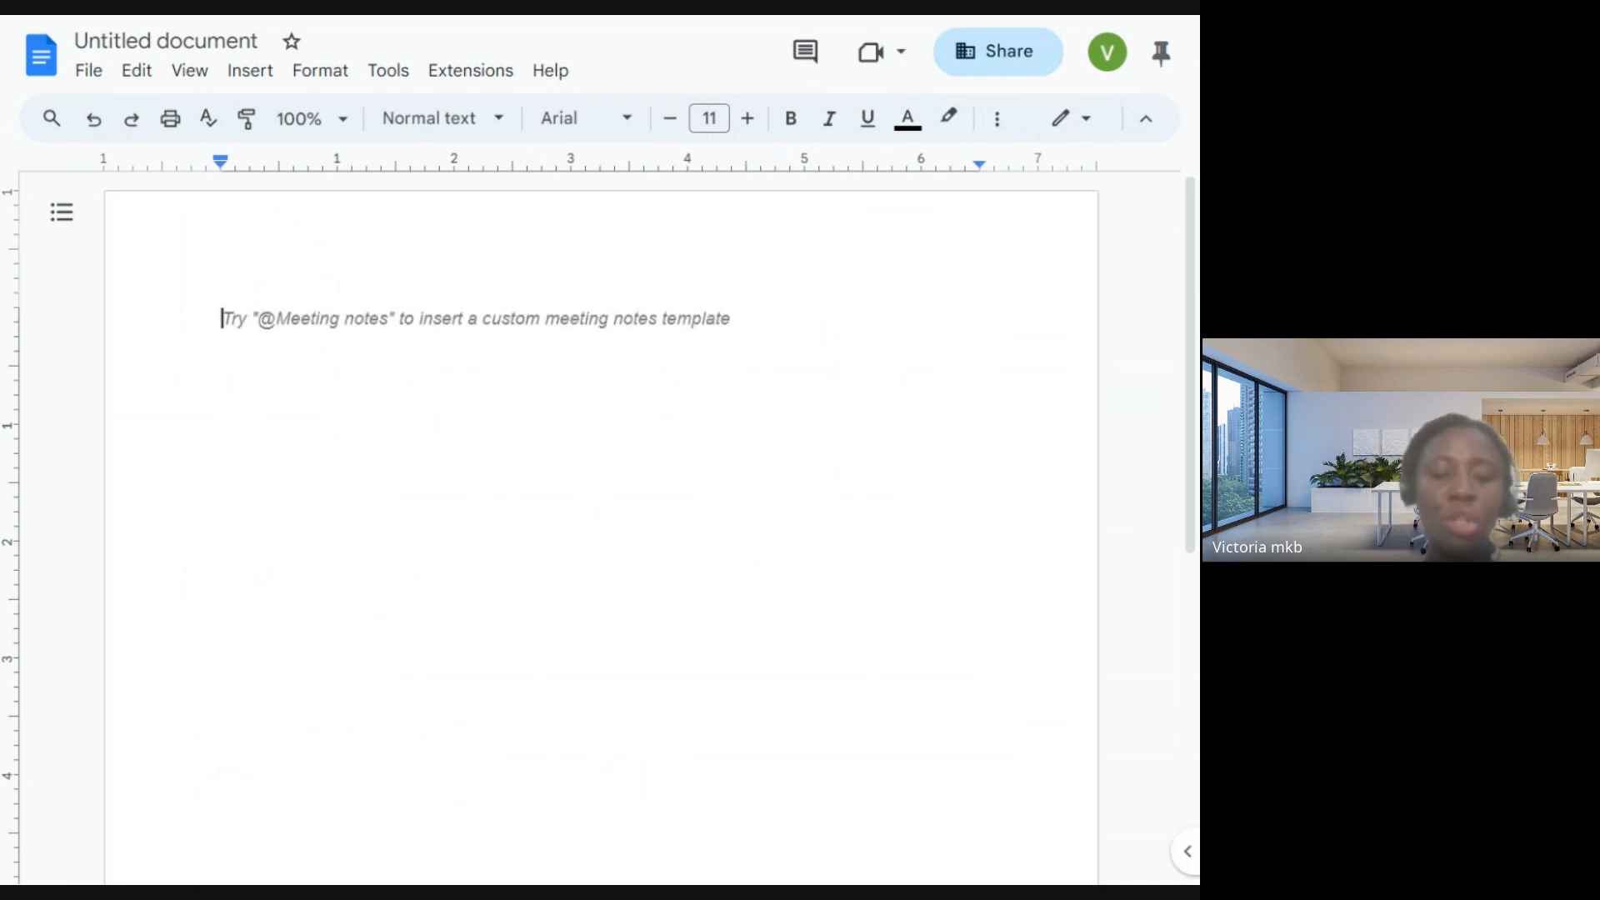
type("Quadrat")
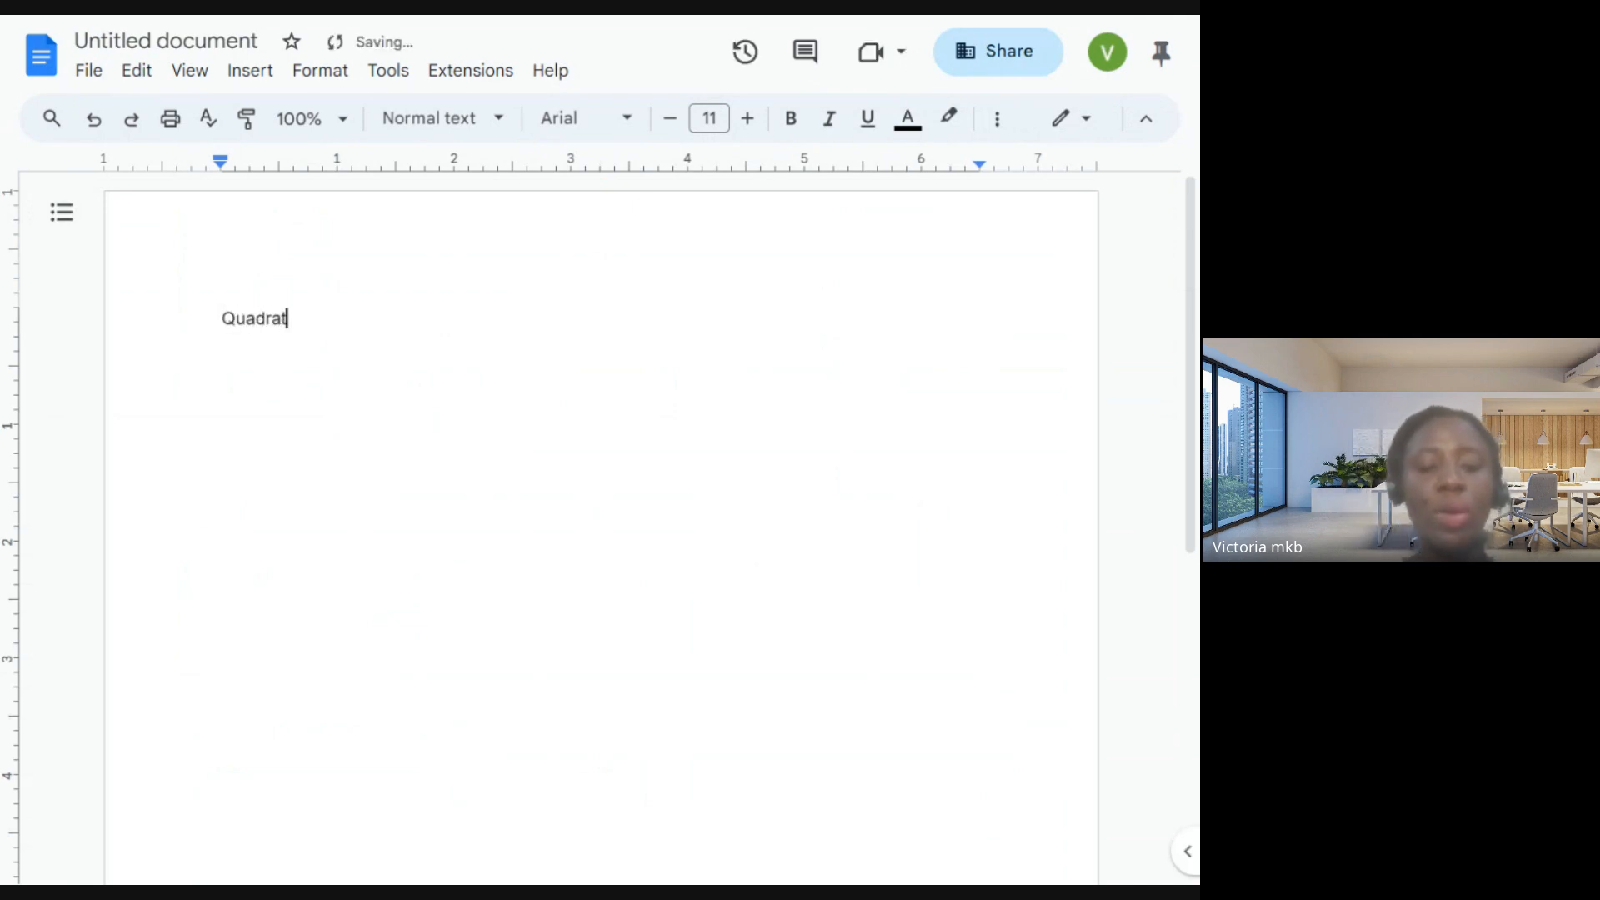
type("ic ")
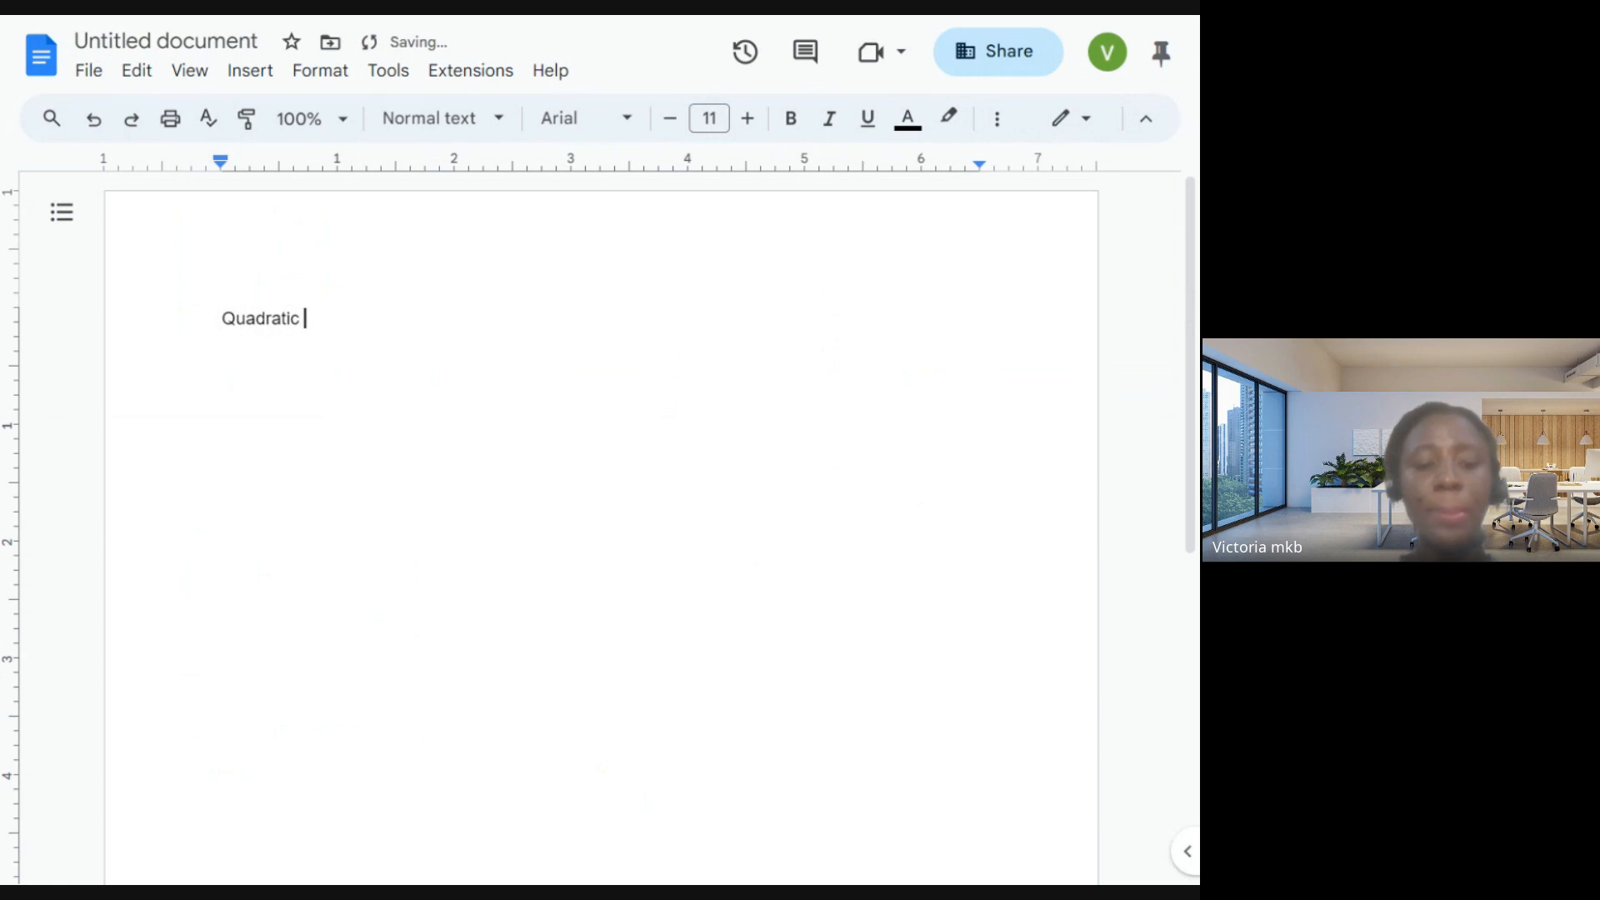
type("W")
key("BackSpace")
type("E")
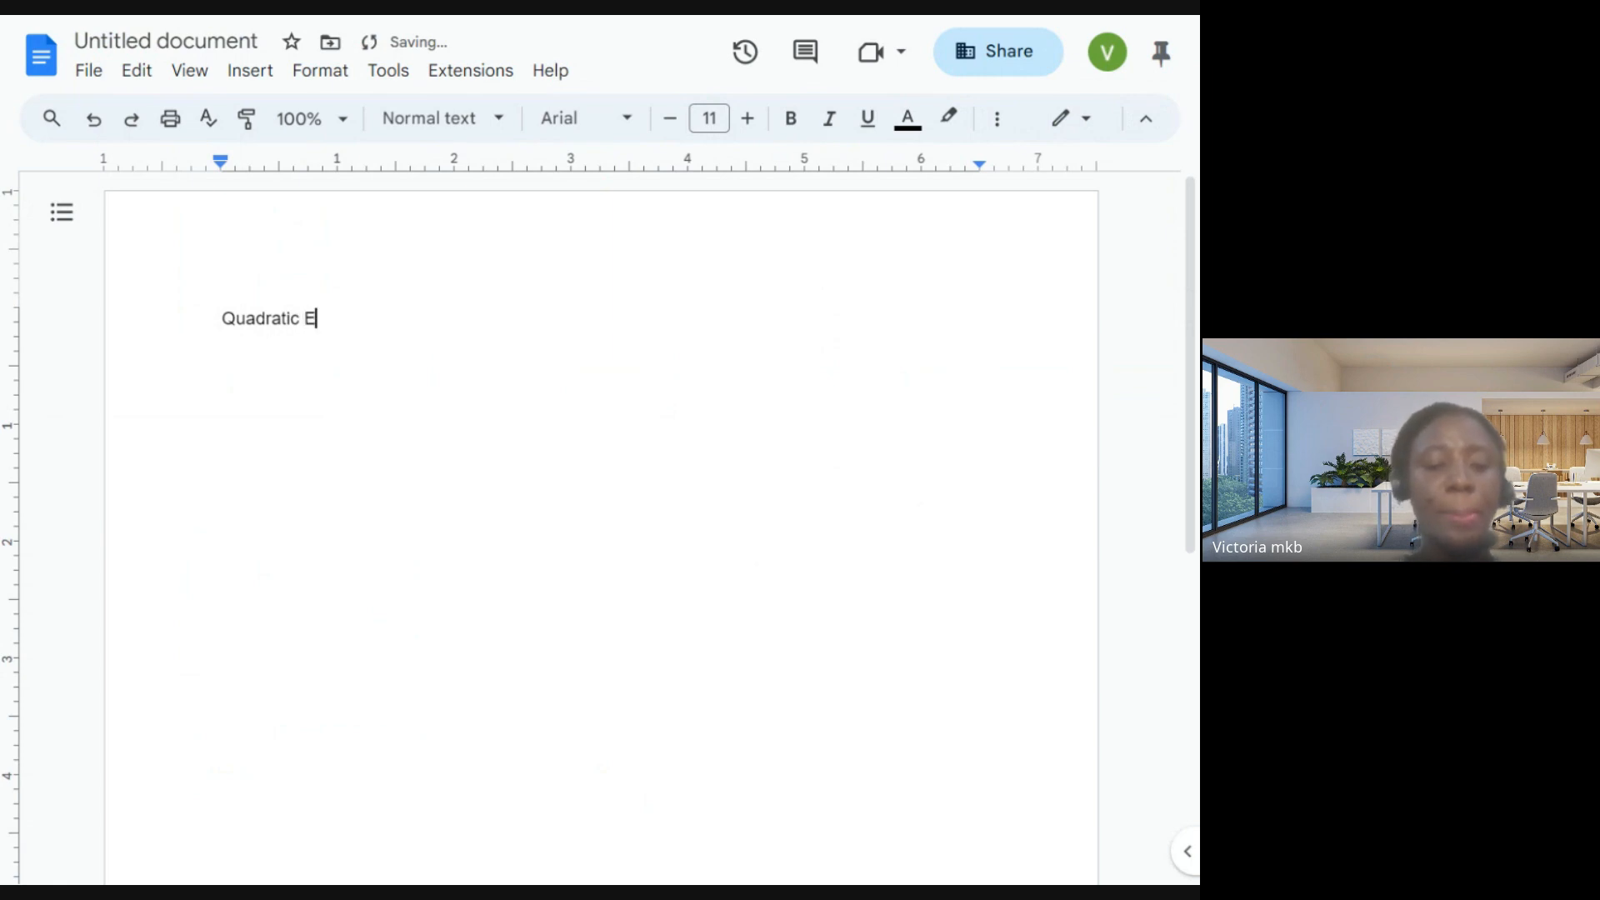
type("quation")
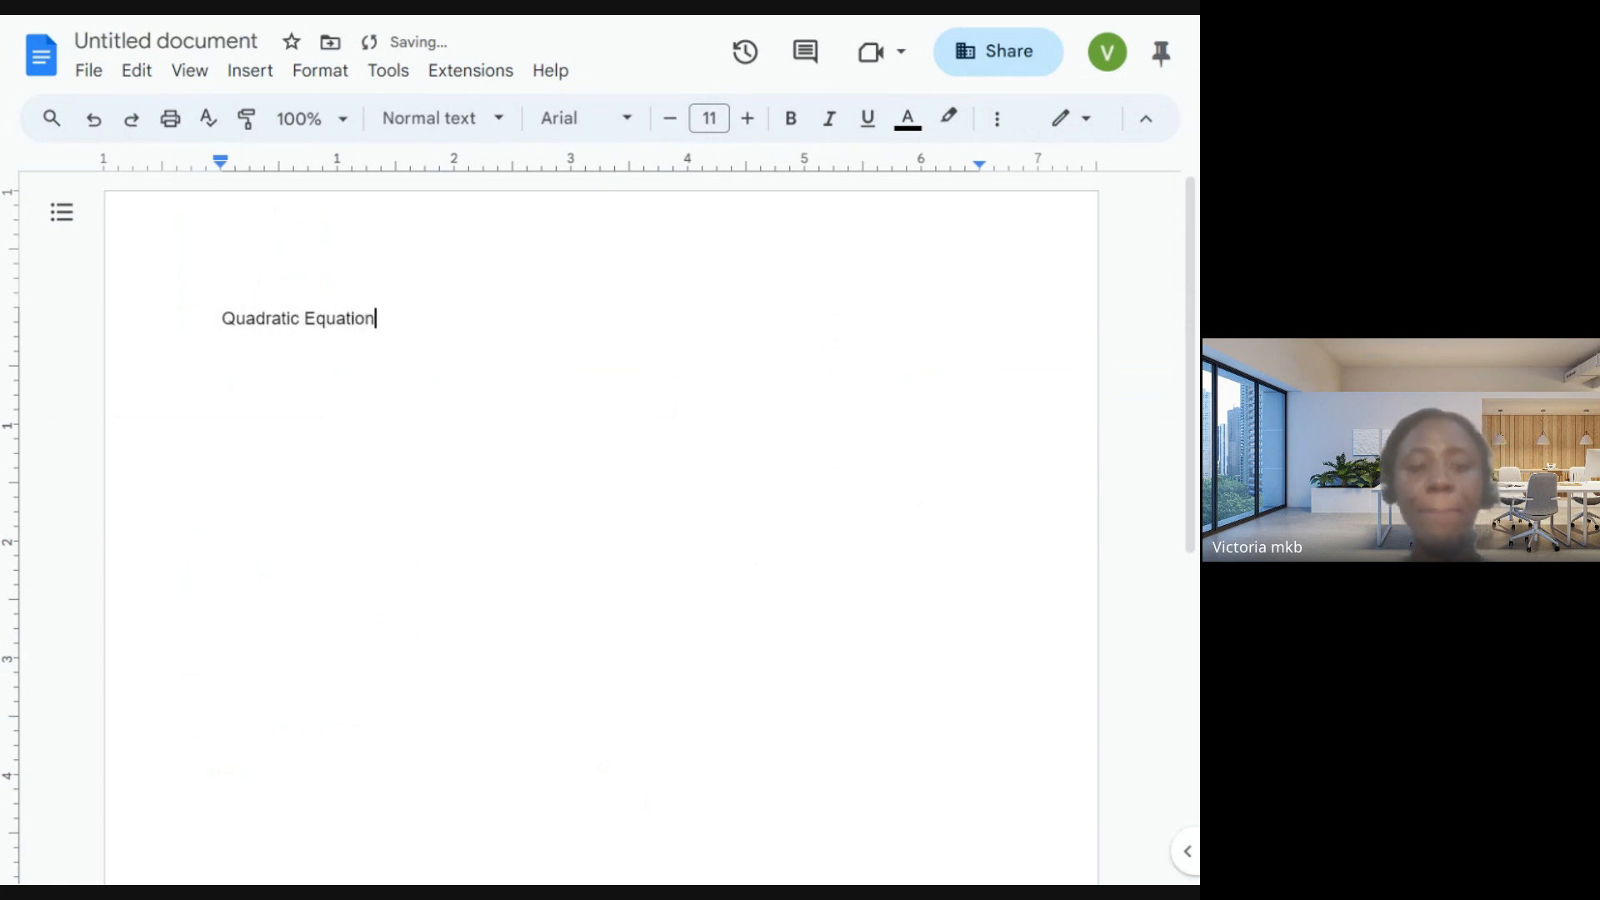
- Set the "Quadratic Equation" heading to font size 21 in the Lobster font
key("ctrl+a")
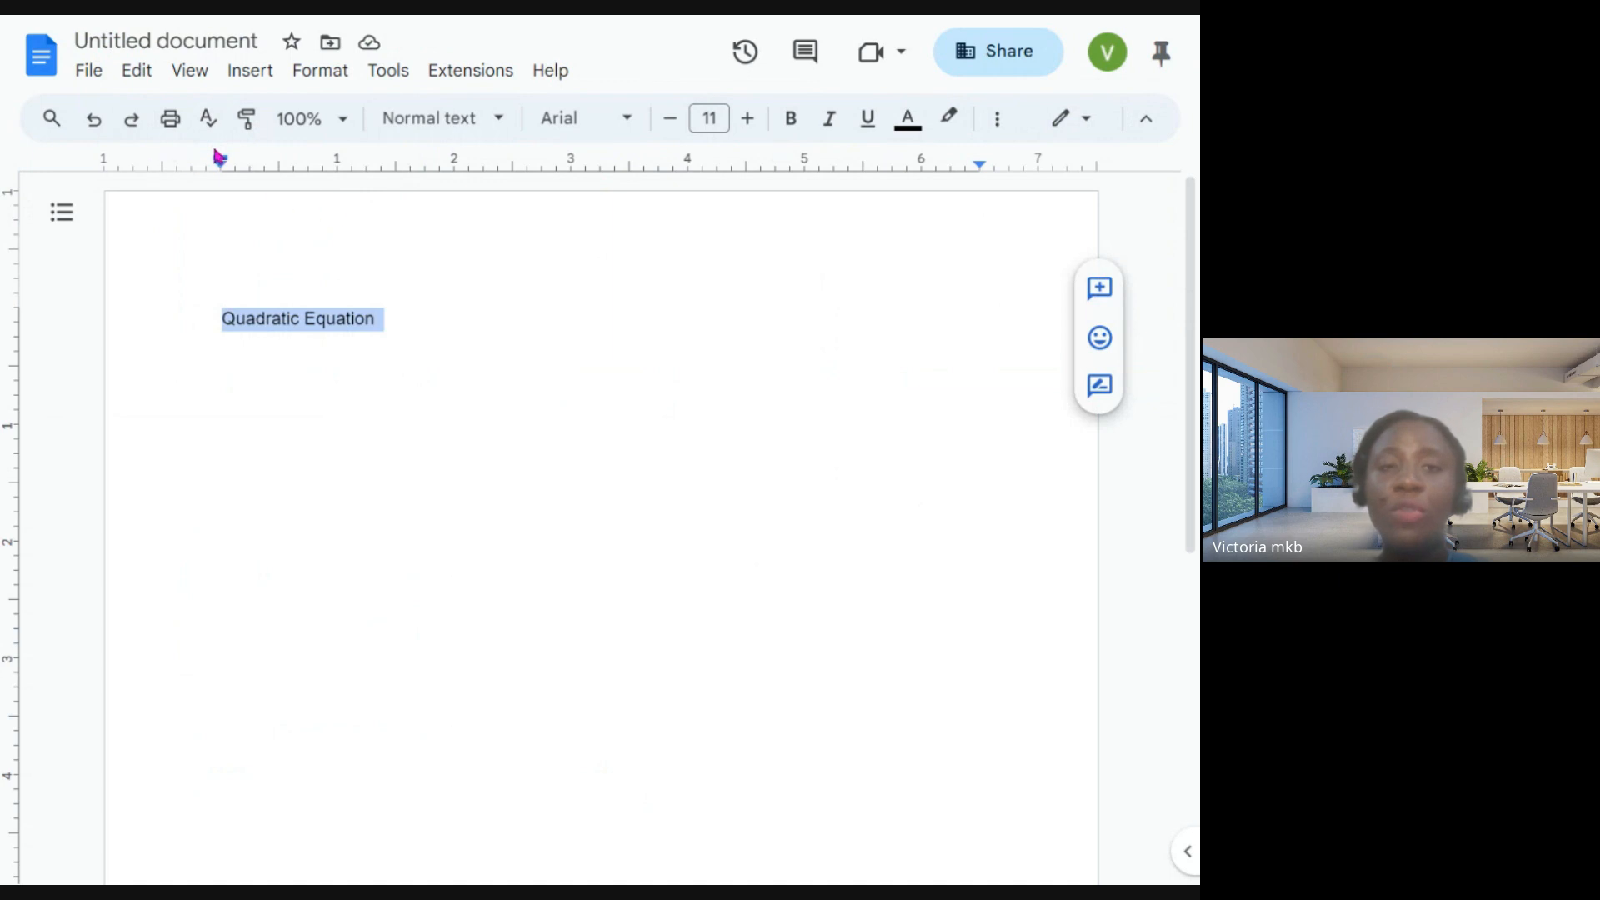
double_click(749, 118)
double_click(749, 118)
triple_click(749, 118)
double_click(749, 119)
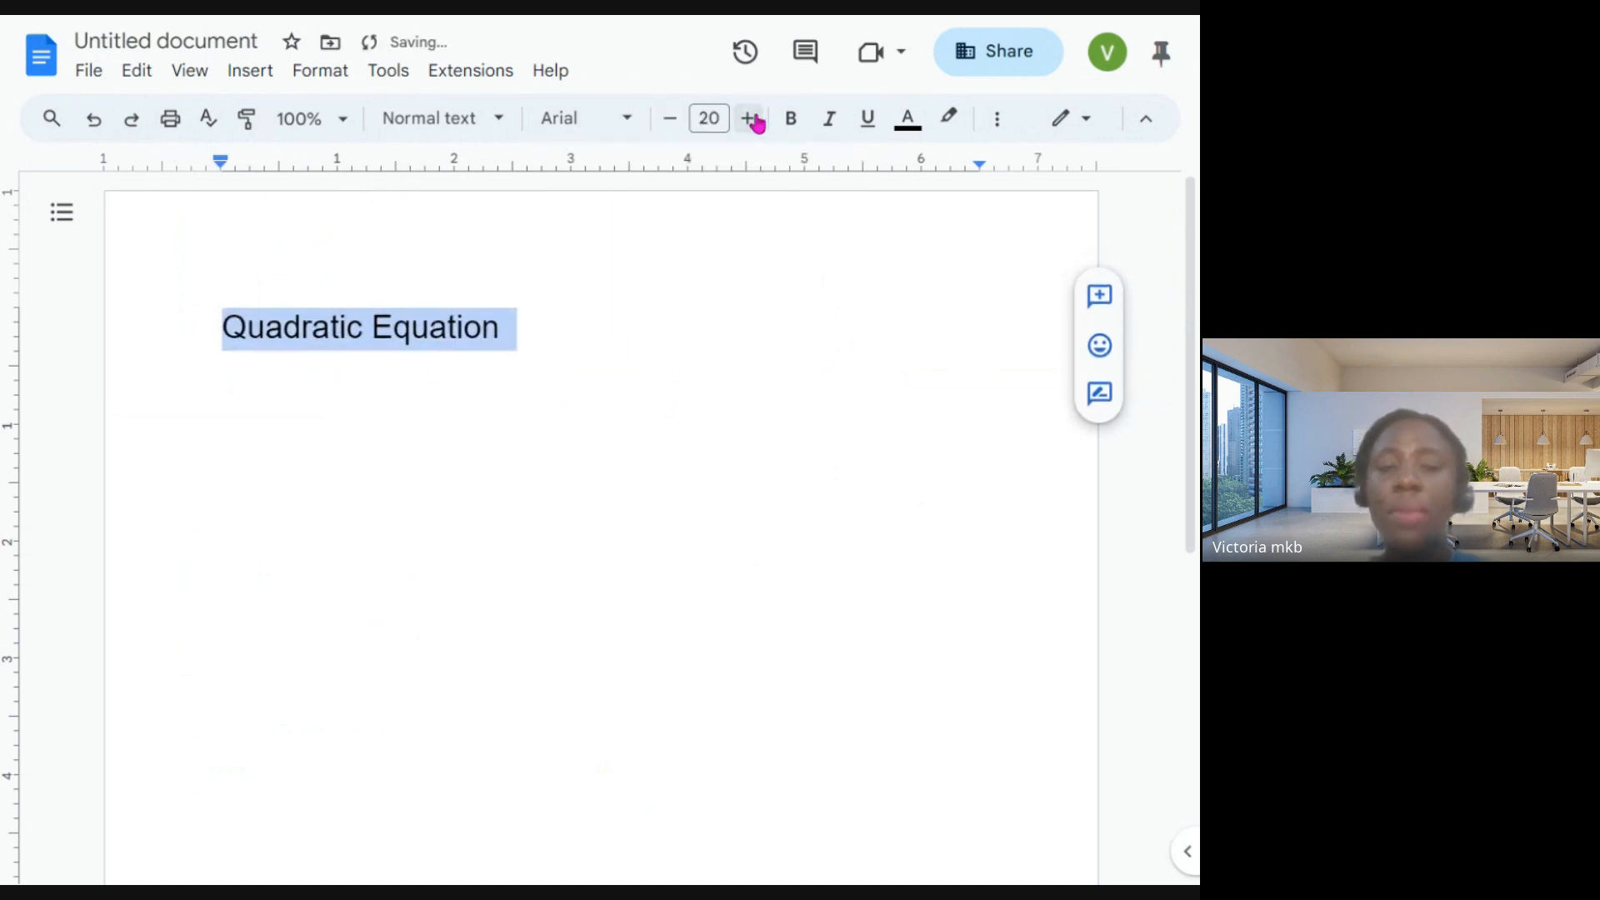
left_click(749, 118)
left_click(646, 121)
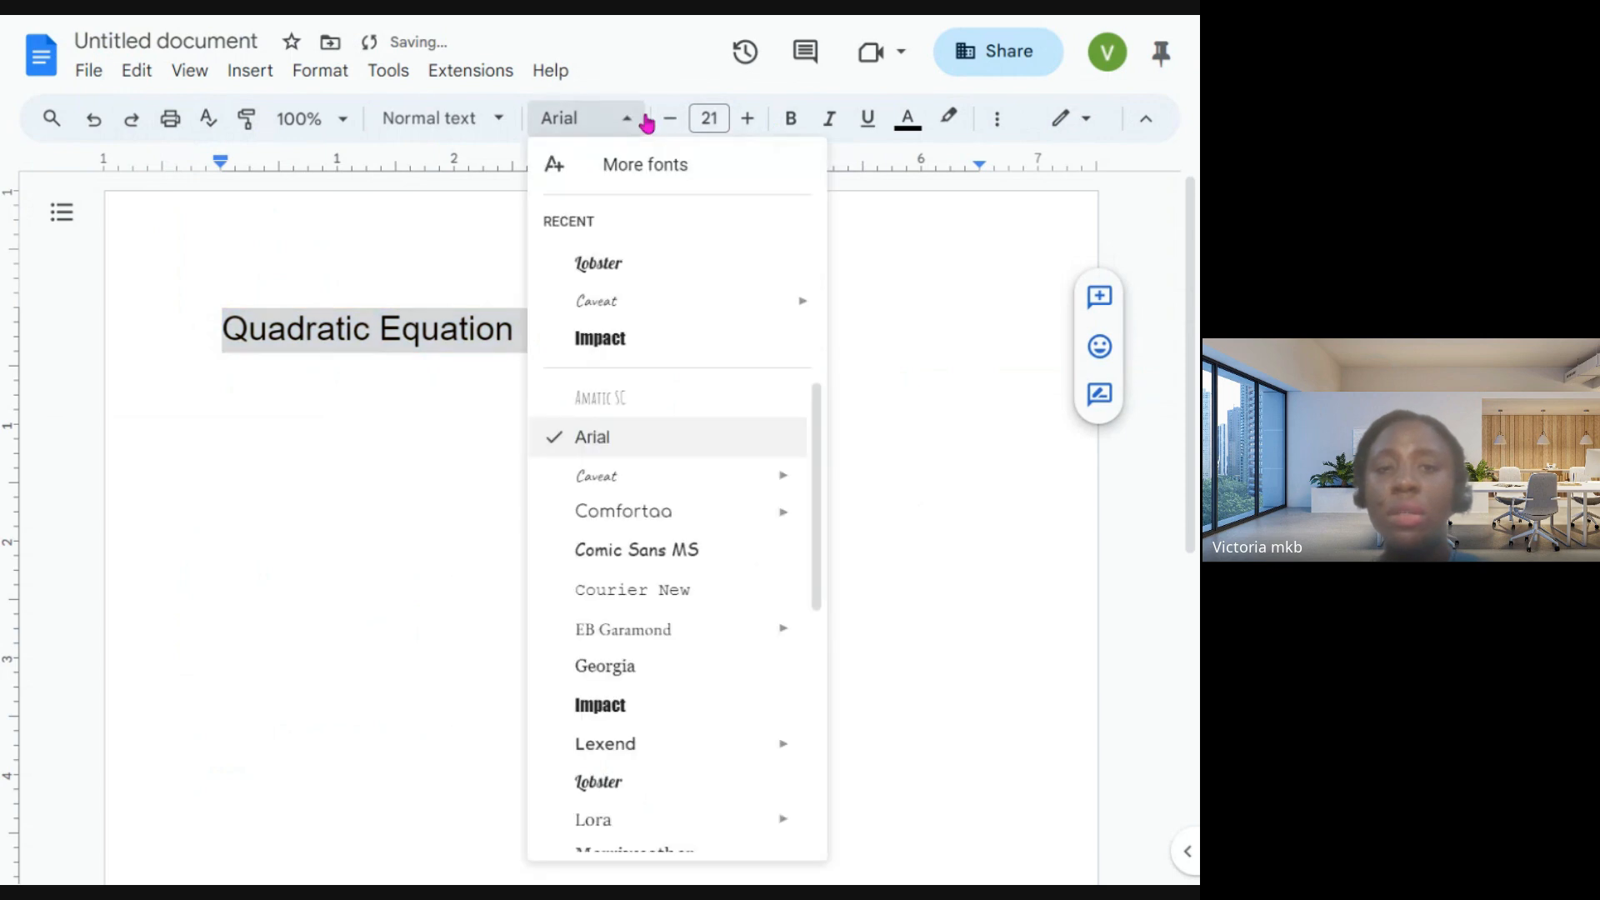
left_click(631, 266)
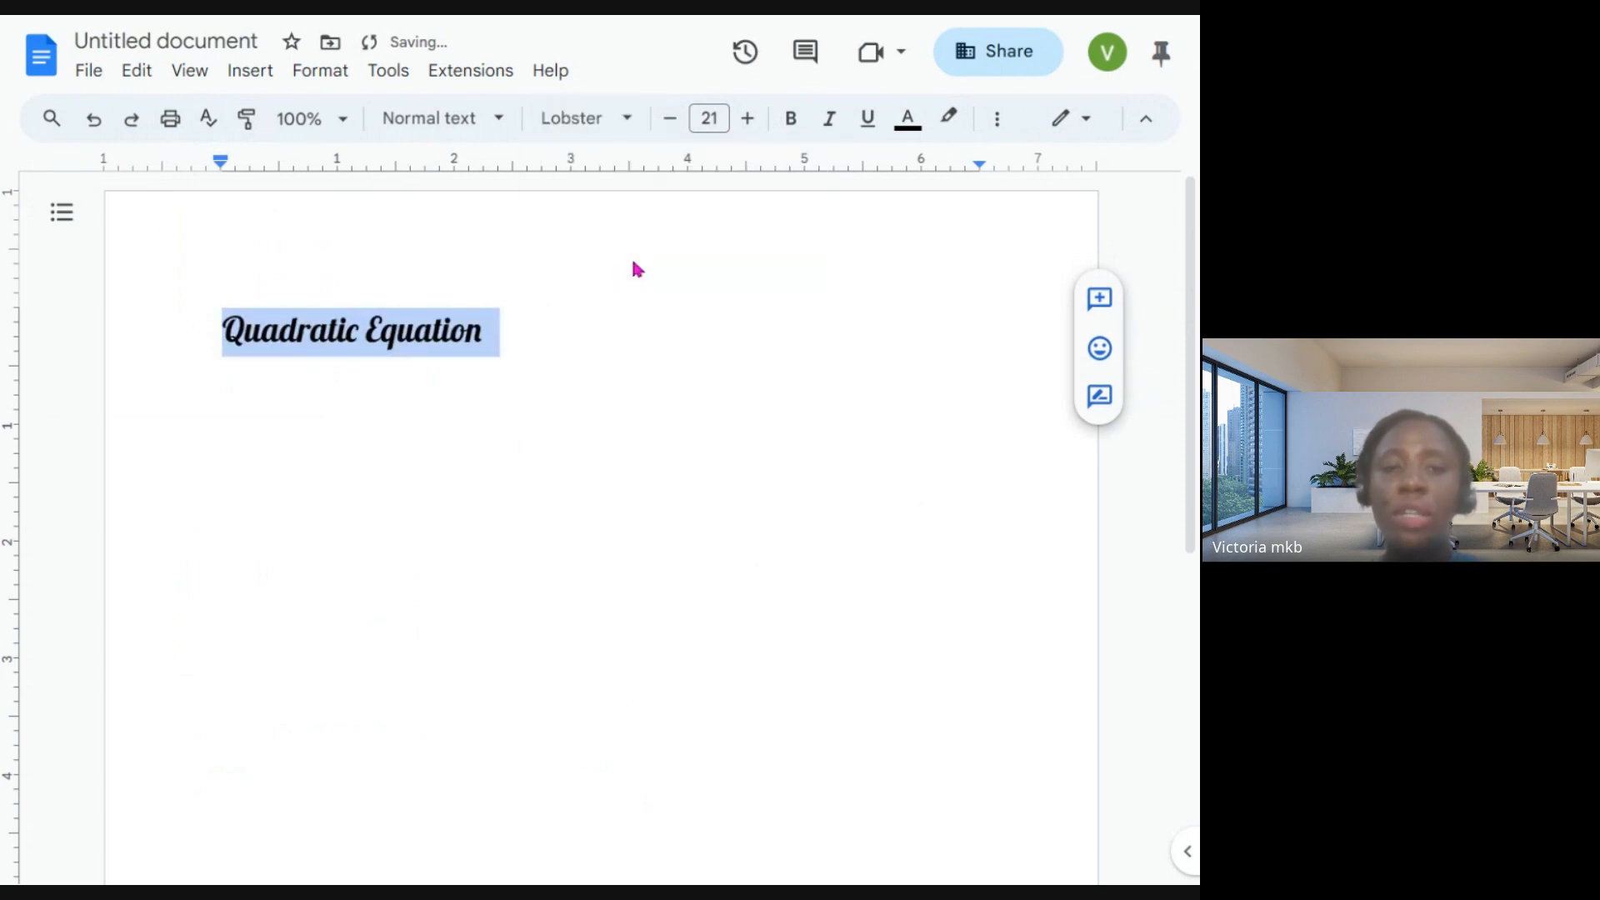
- Make the heading bold, italic and underlined, and color its text red
left_click(790, 132)
left_click(830, 123)
left_click(861, 121)
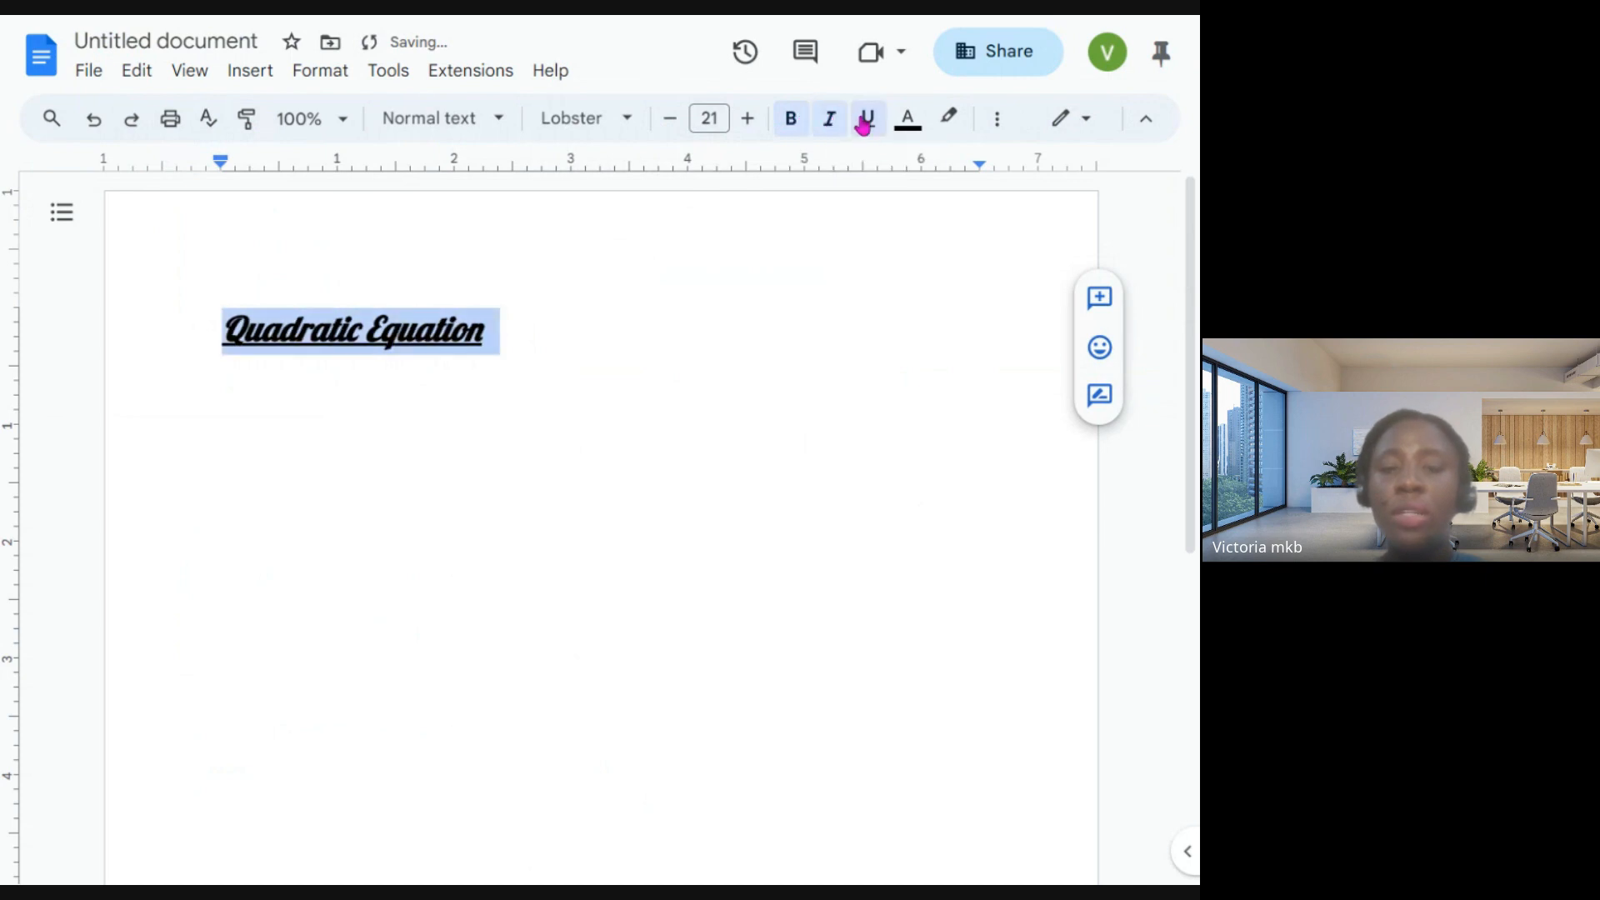
left_click(911, 125)
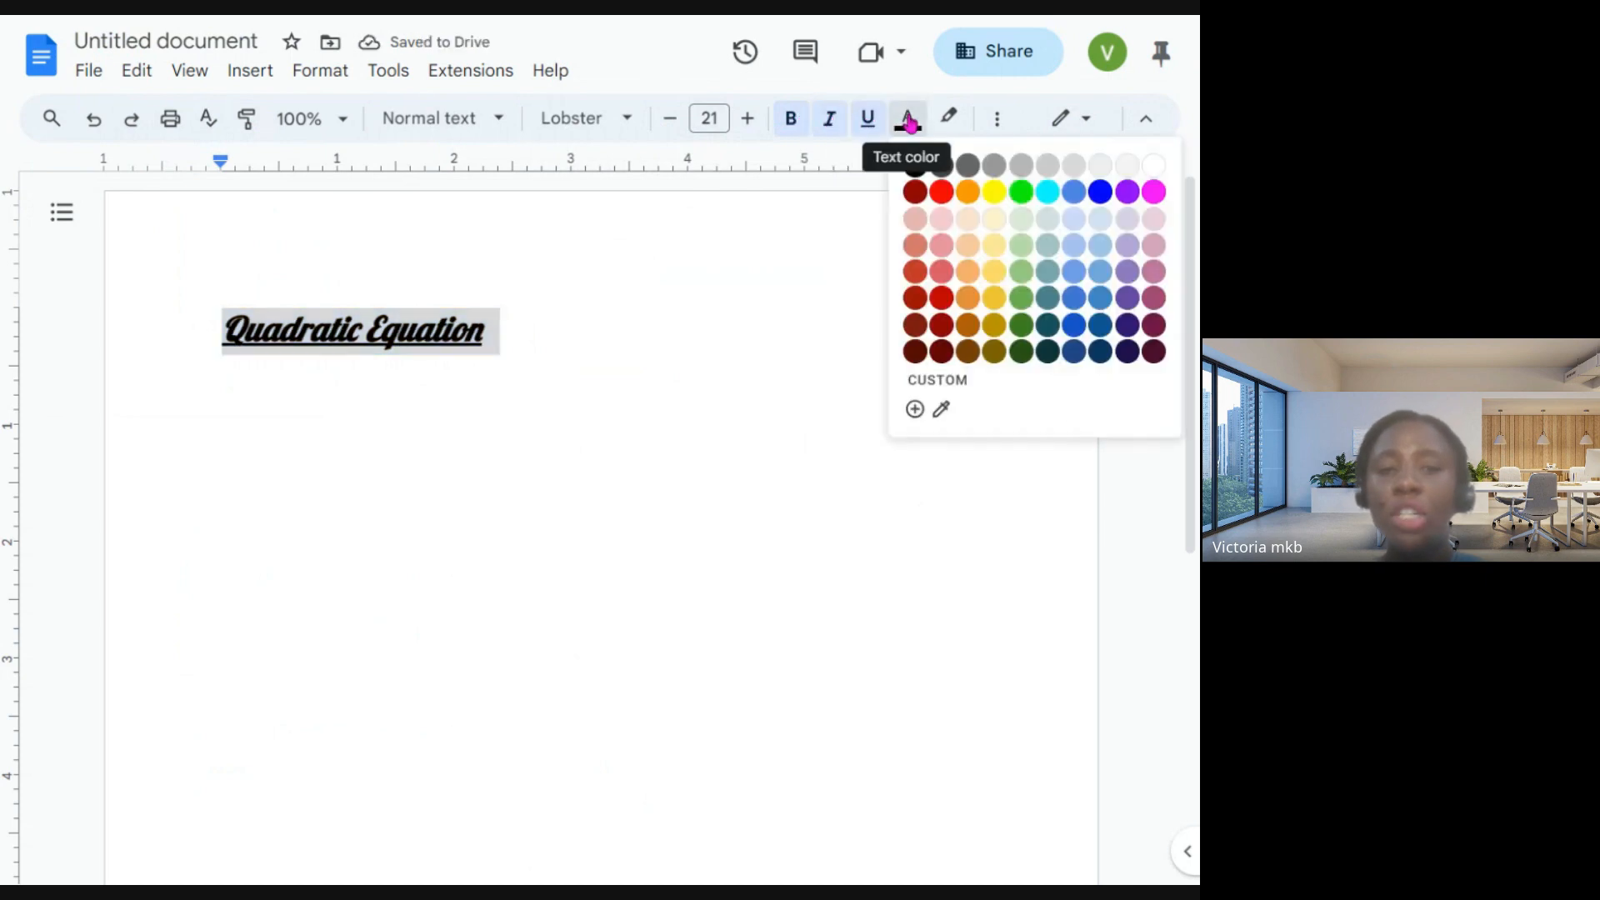
left_click(942, 191)
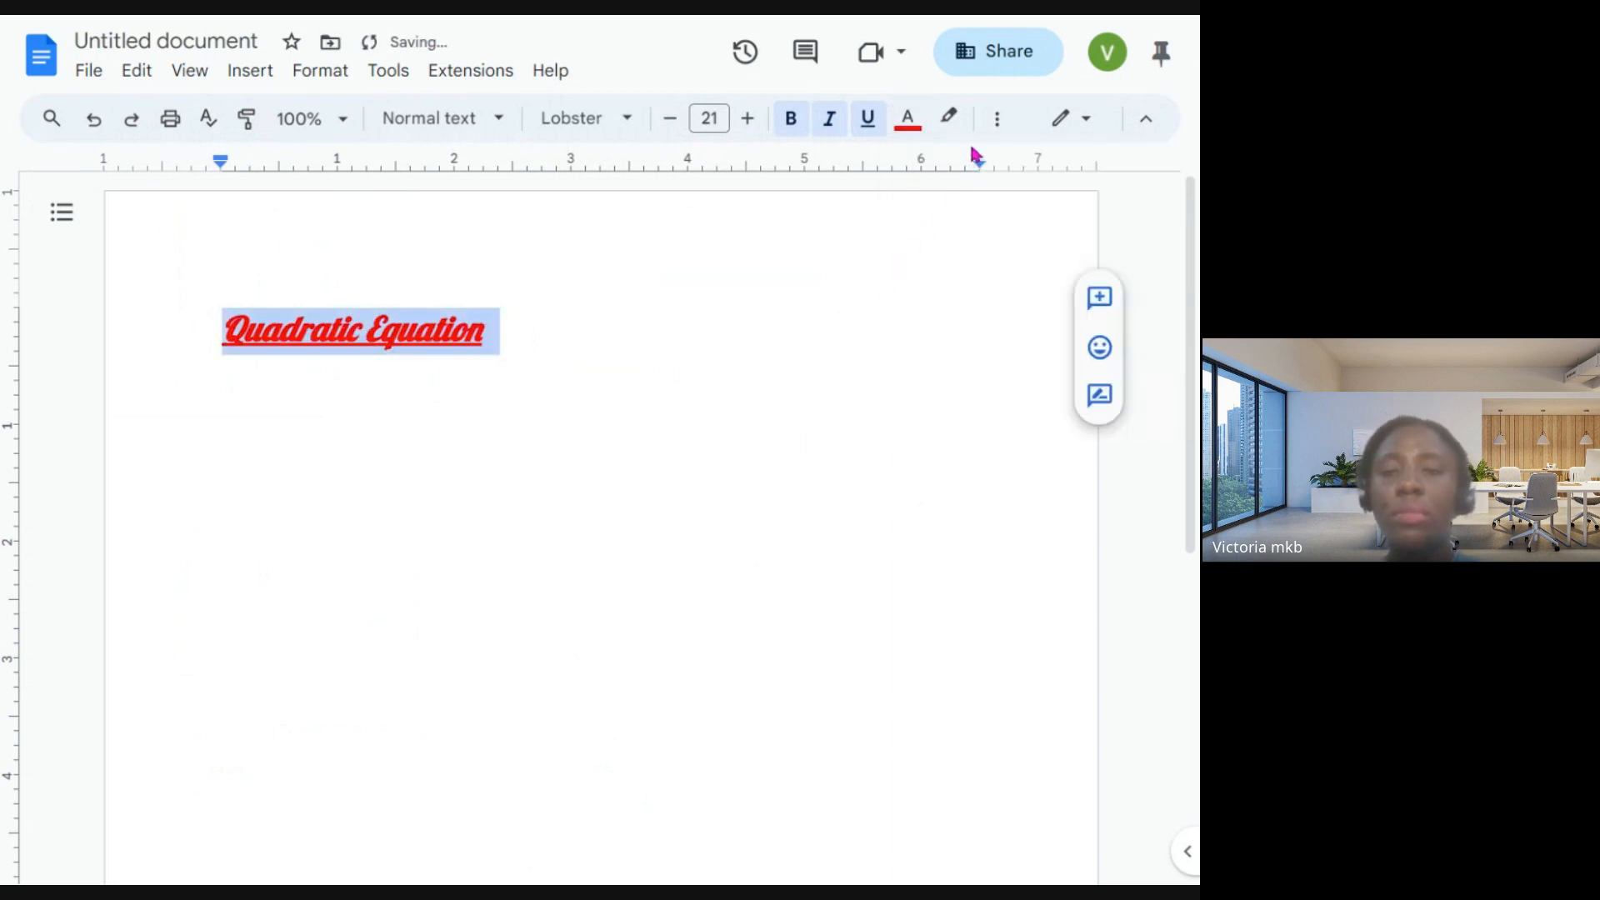
left_click(499, 325)
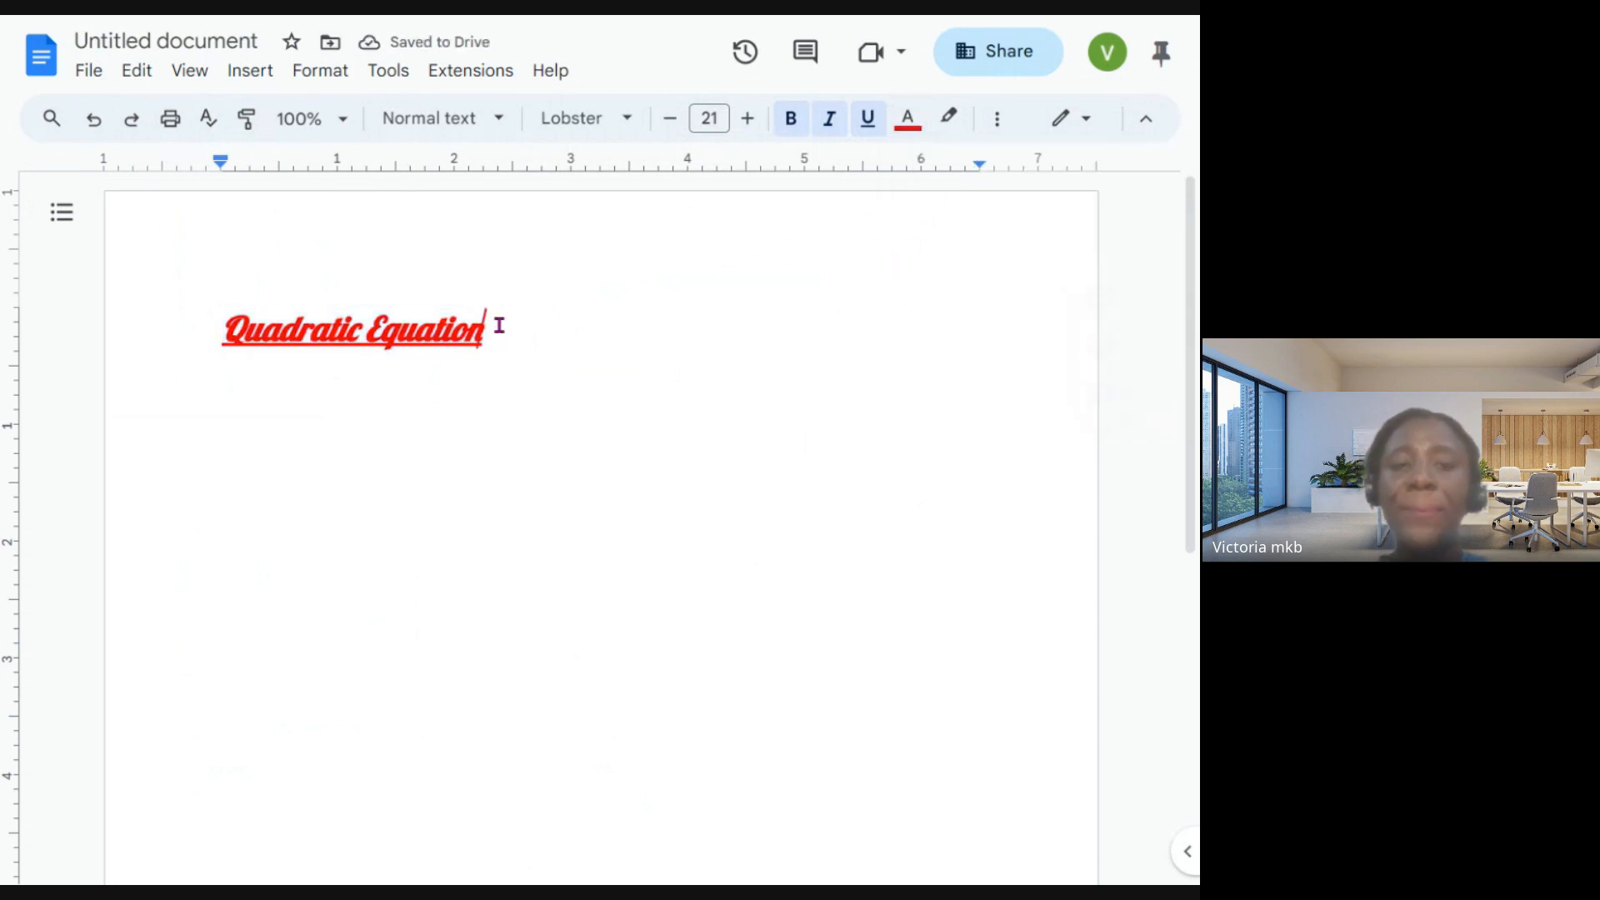
- Enlarge the "Quadratic Equation" heading to font size 37
left_click(133, 320)
left_click_drag(206, 327, 491, 327)
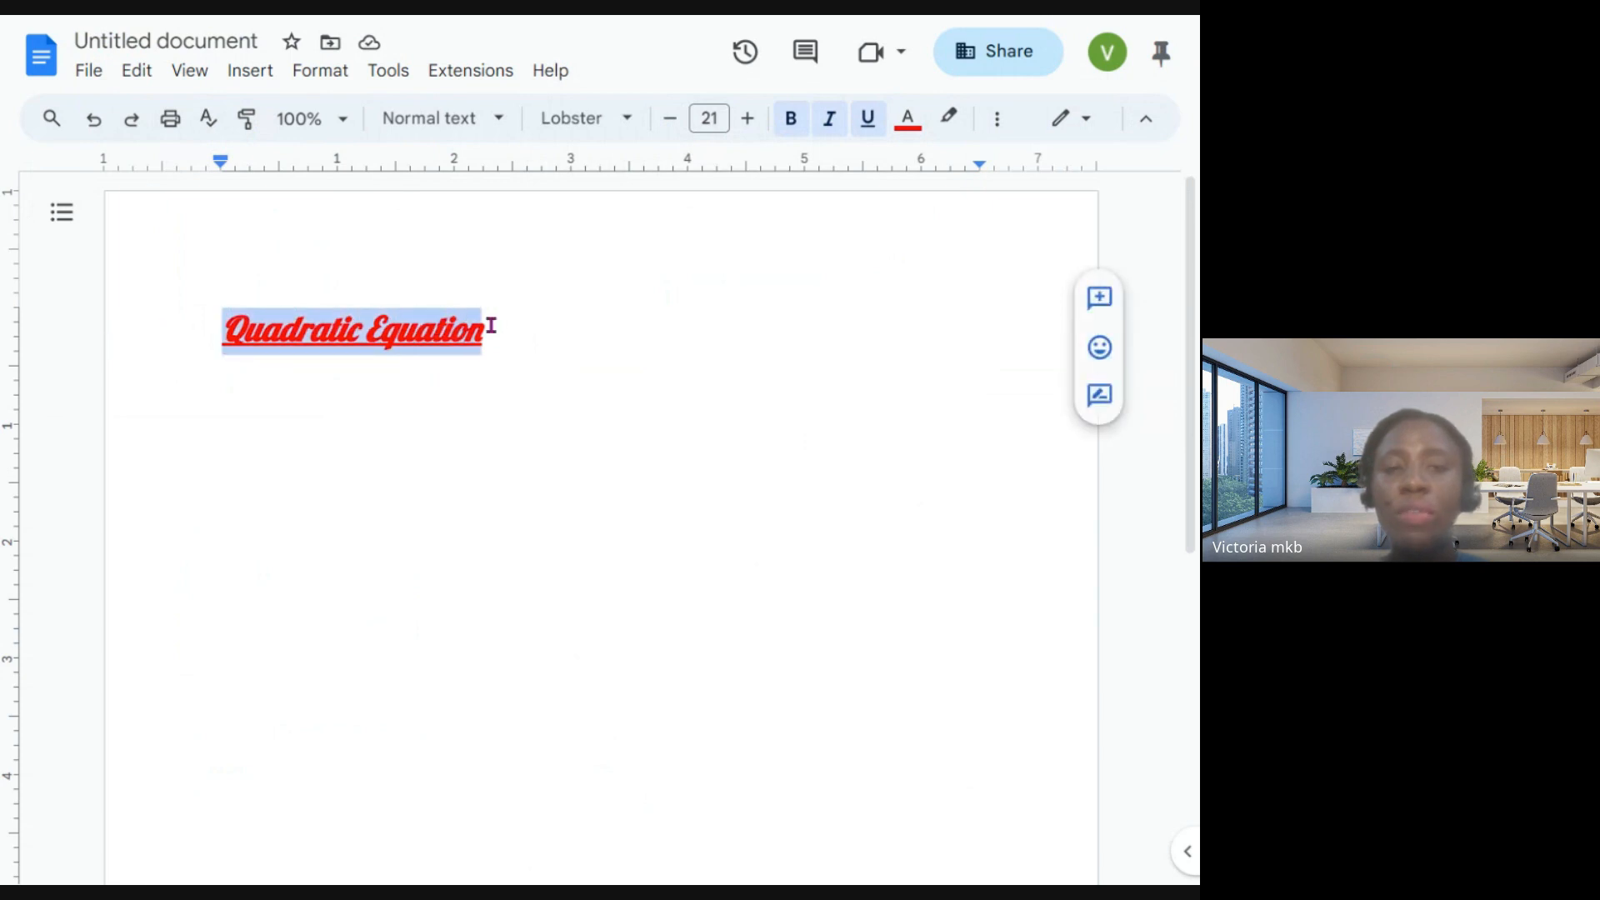
left_click(759, 122)
left_click(759, 121)
left_click(759, 121)
left_click(759, 122)
left_click(760, 121)
left_click(759, 122)
left_click(759, 122)
triple_click(760, 121)
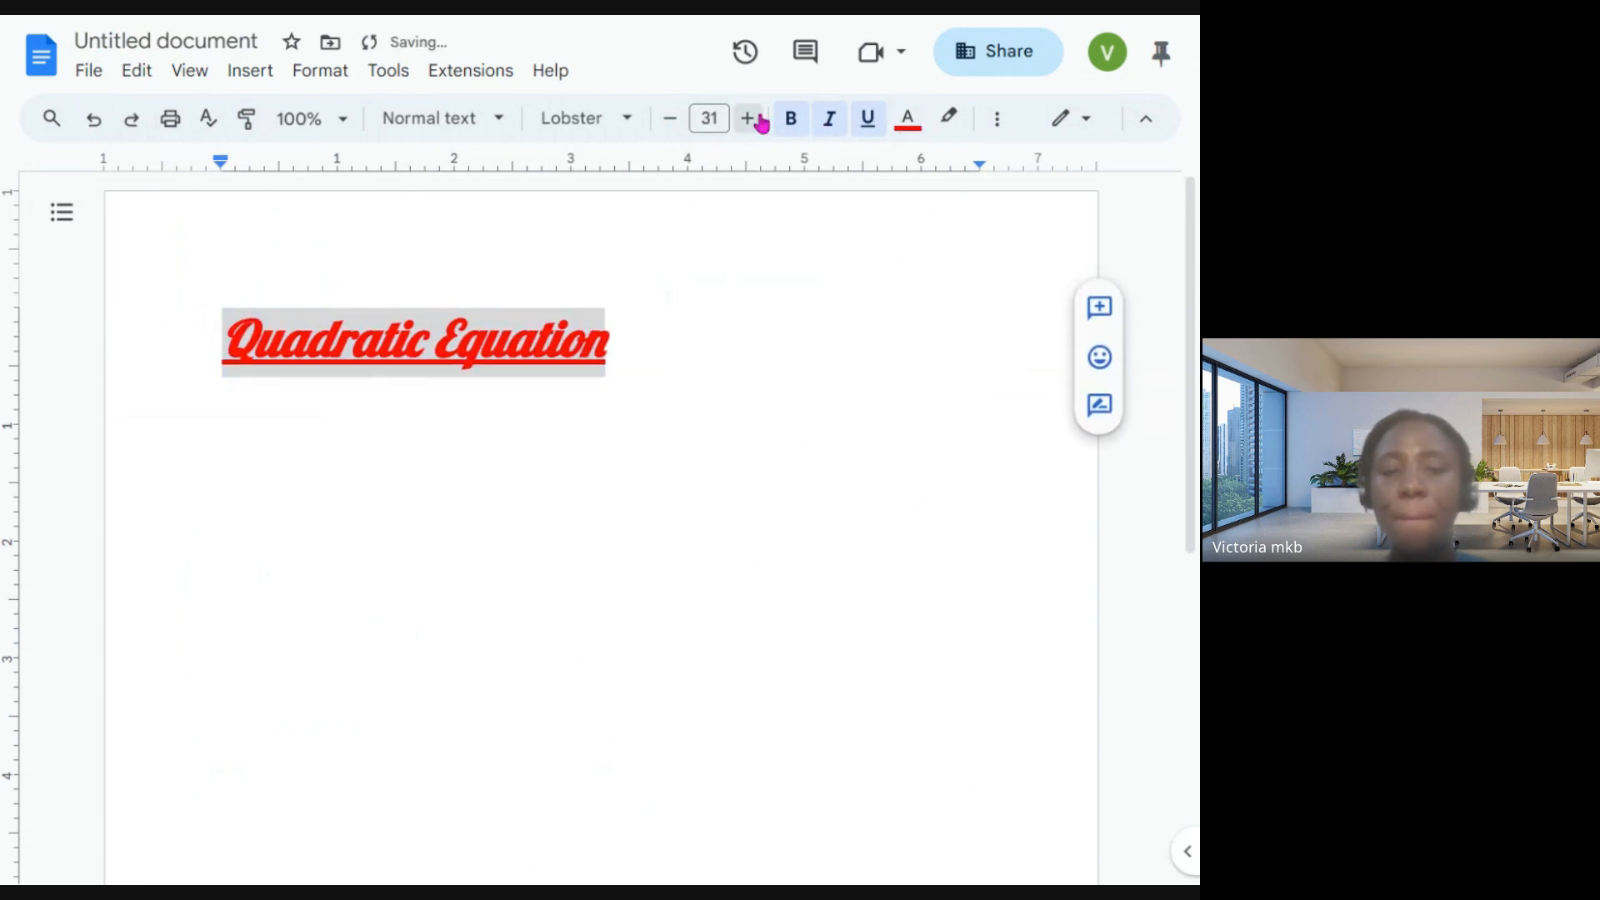
double_click(759, 122)
triple_click(760, 122)
left_click(760, 122)
left_click(696, 357)
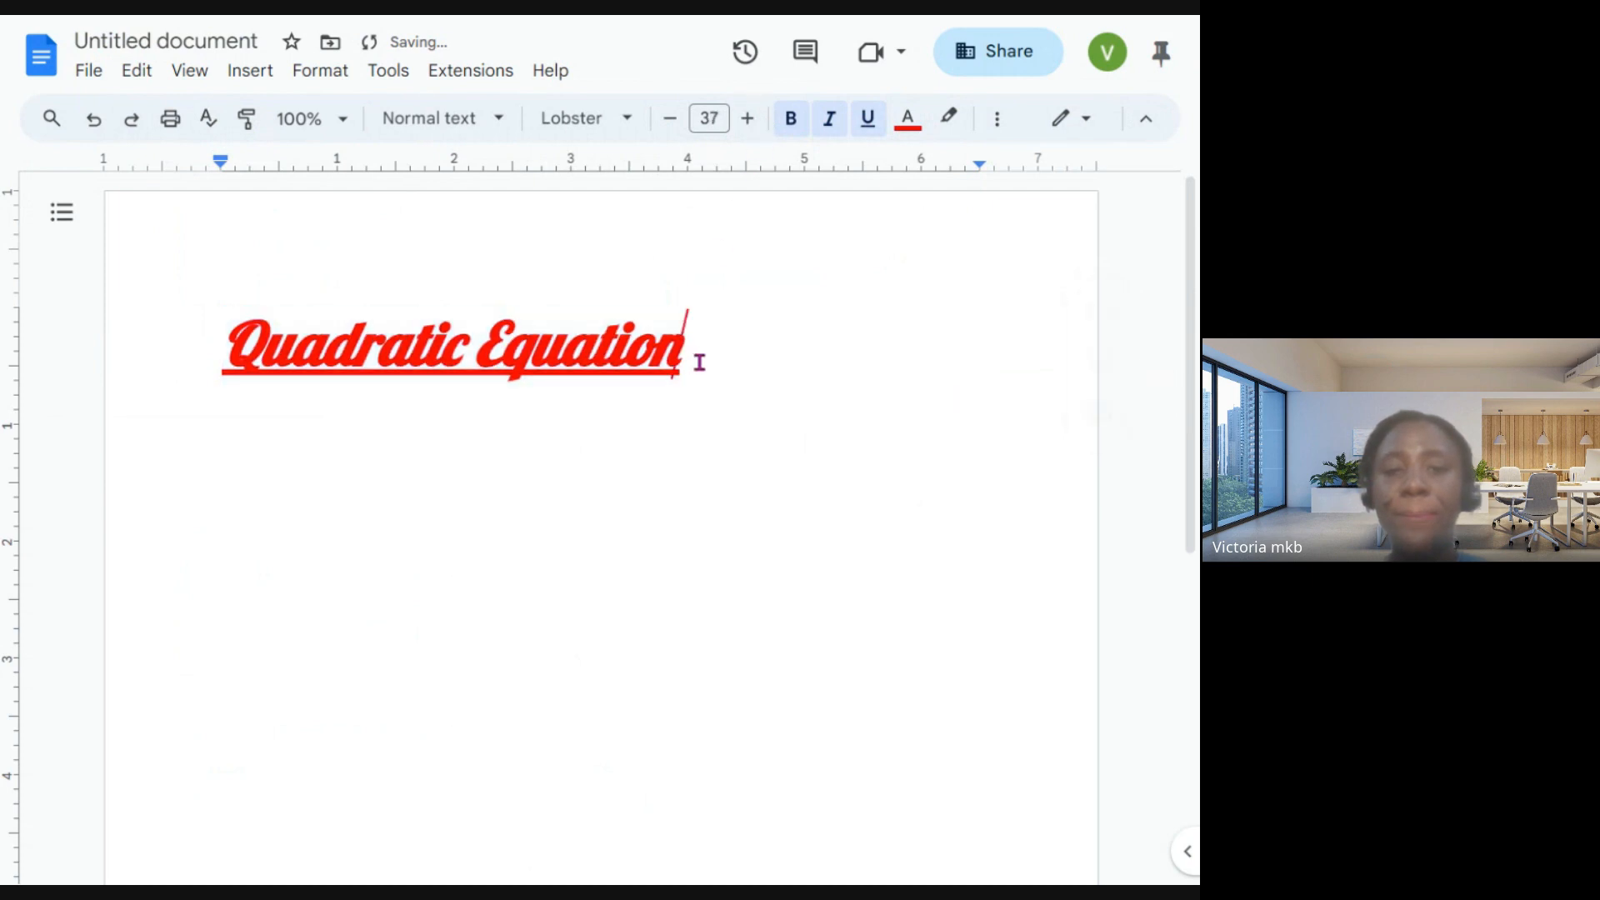
- Add two line breaks after the heading and title the document "Quadratic Equation"
key("Return")
key("Return")
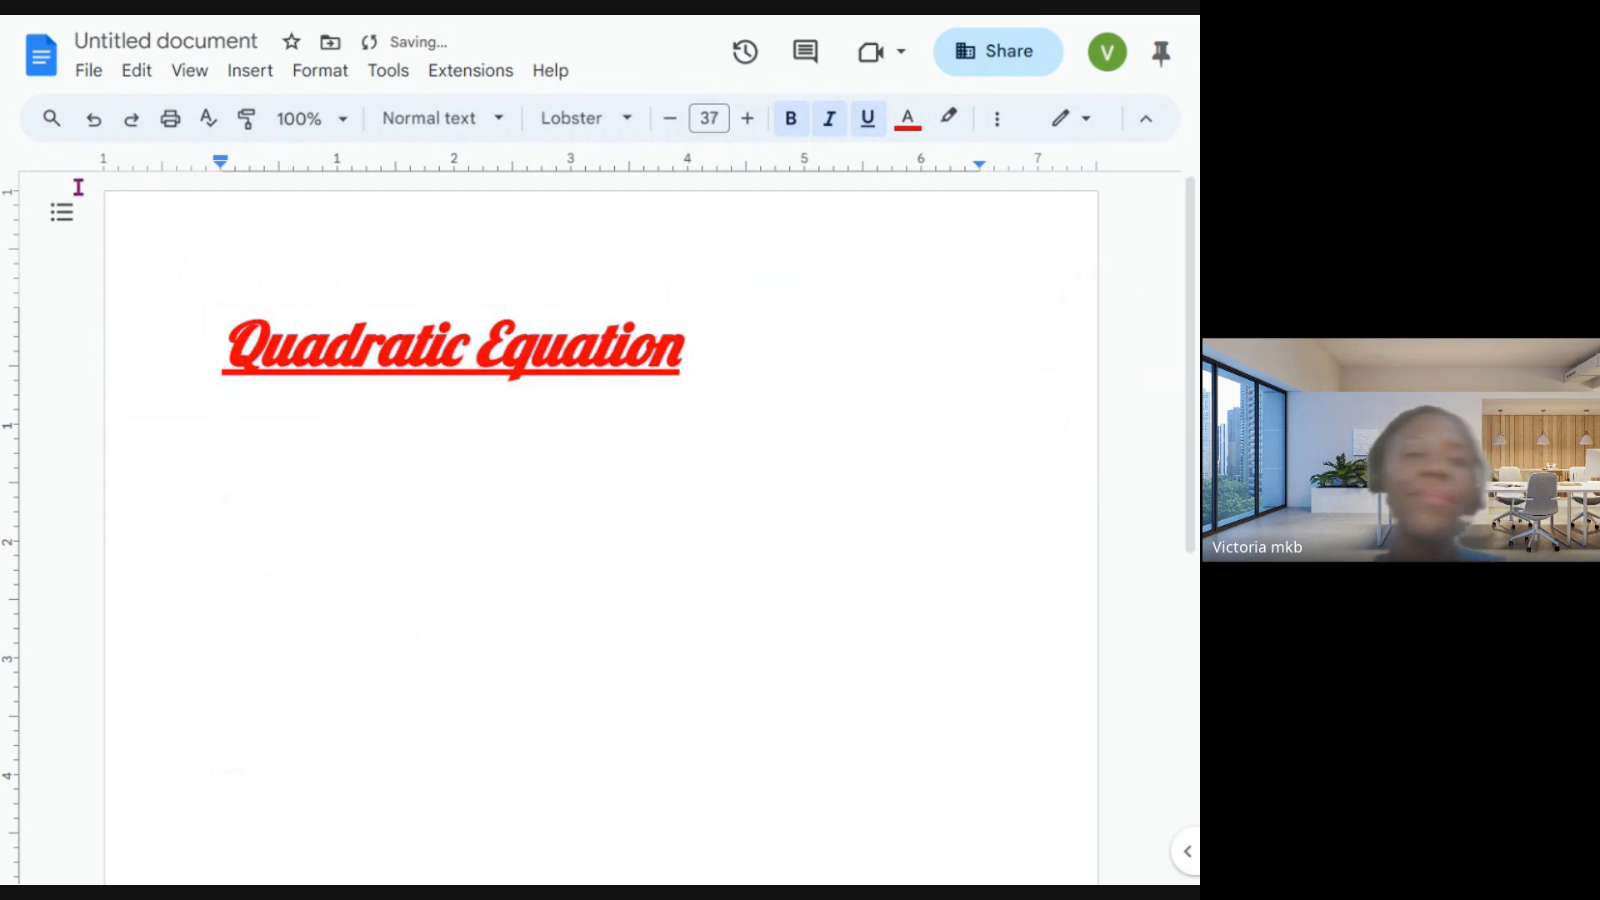
left_click(221, 40)
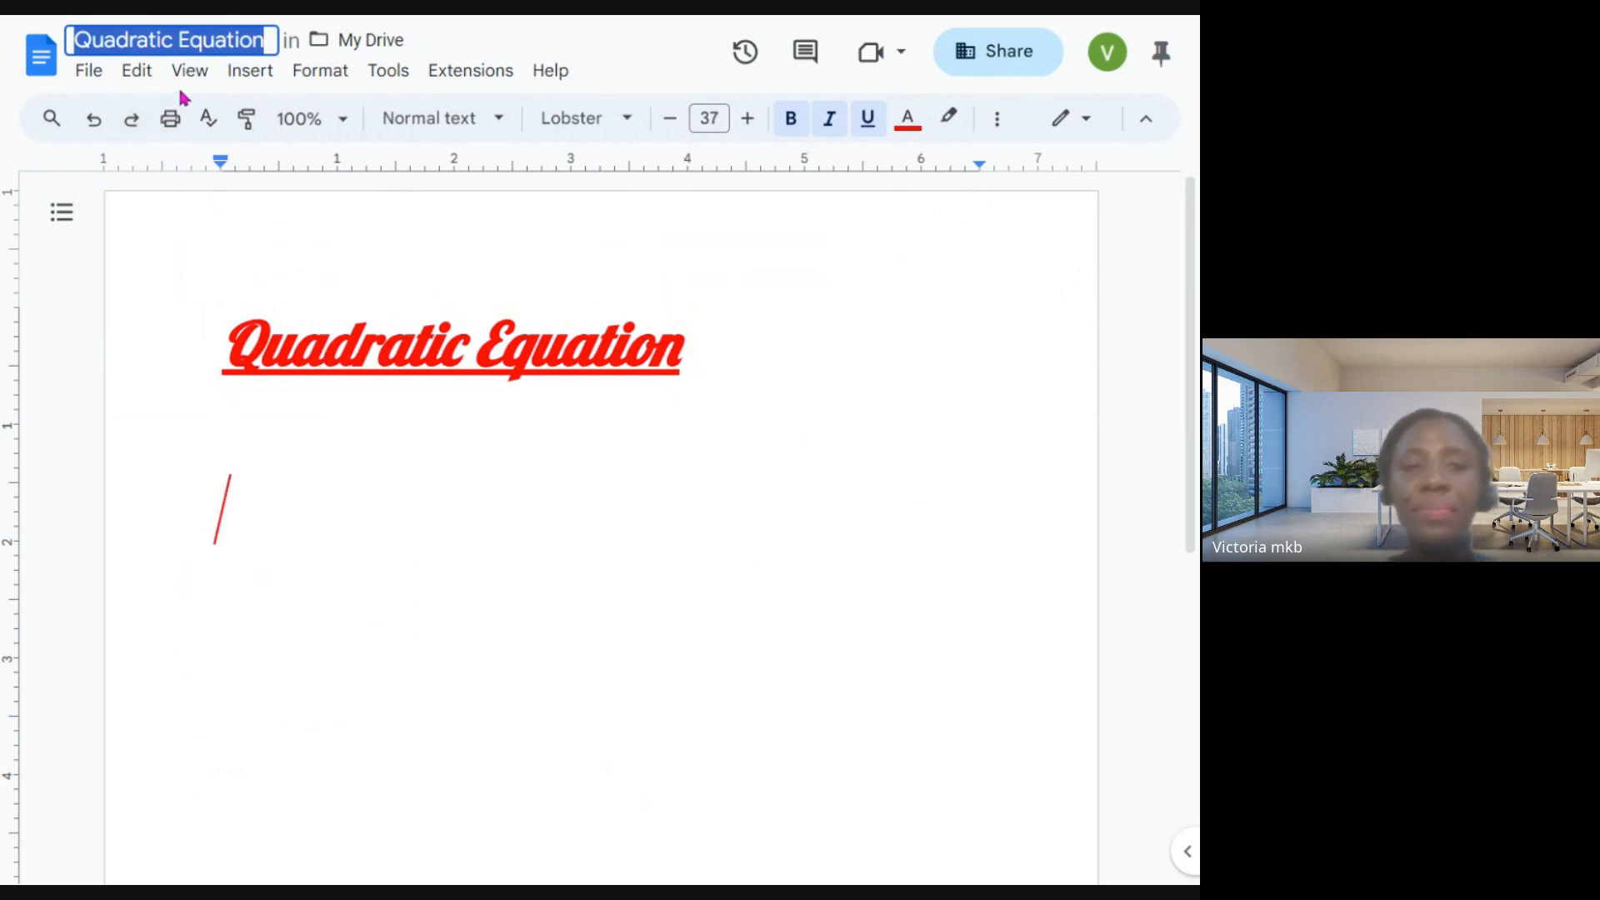
- Review the commands available for editing, inserting, formatting, proofing tools, extensions and help in the document
left_click(383, 73)
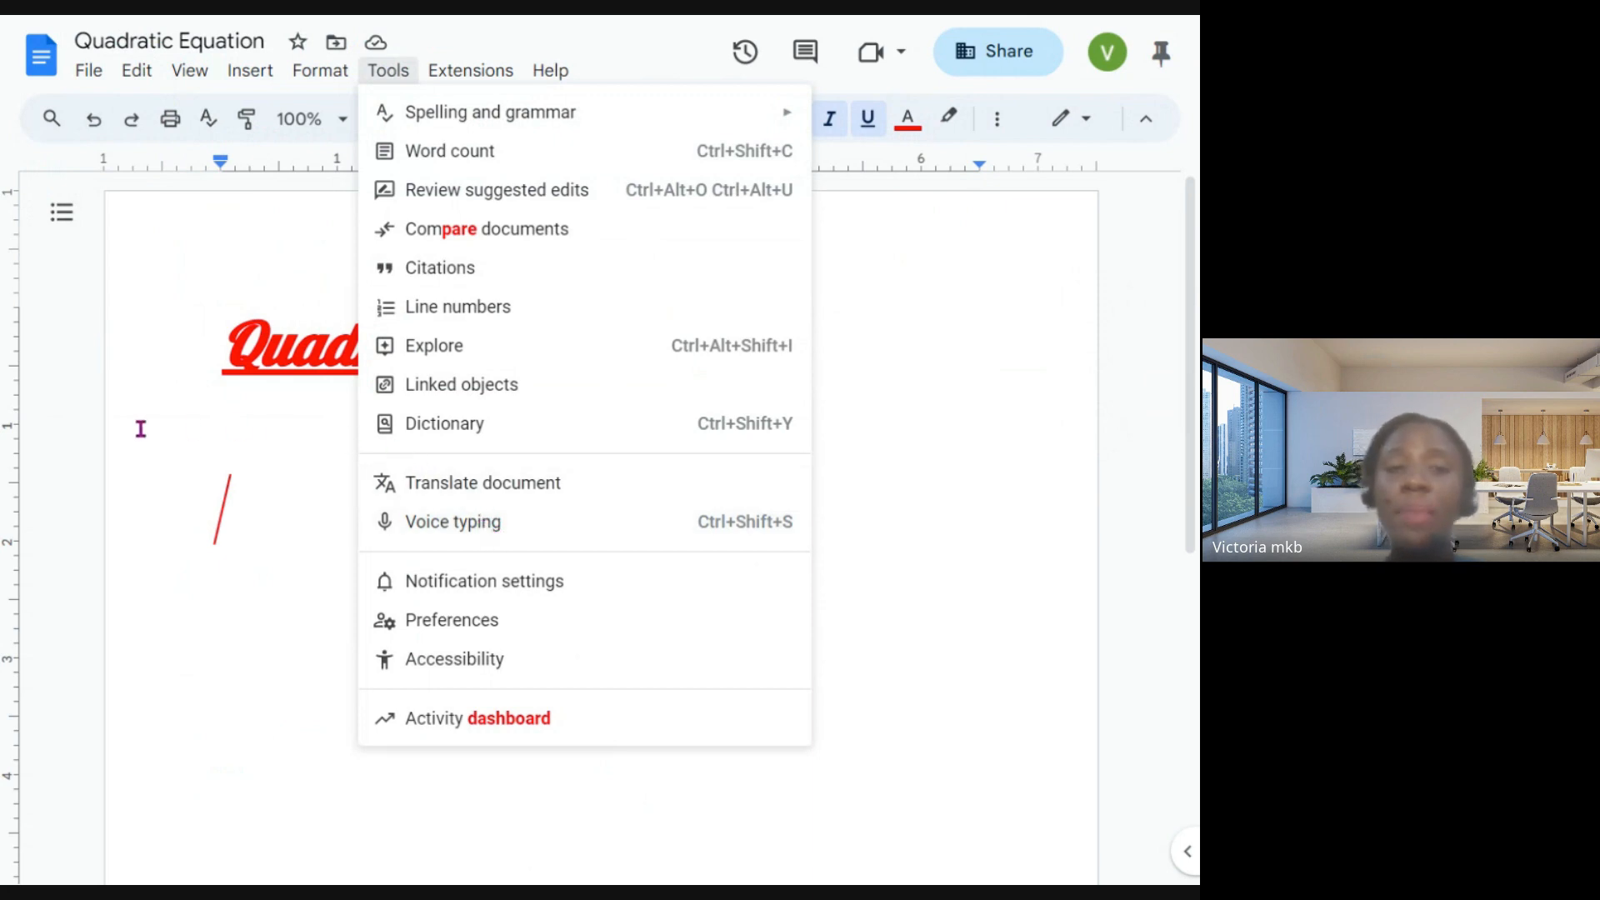
left_click(176, 406)
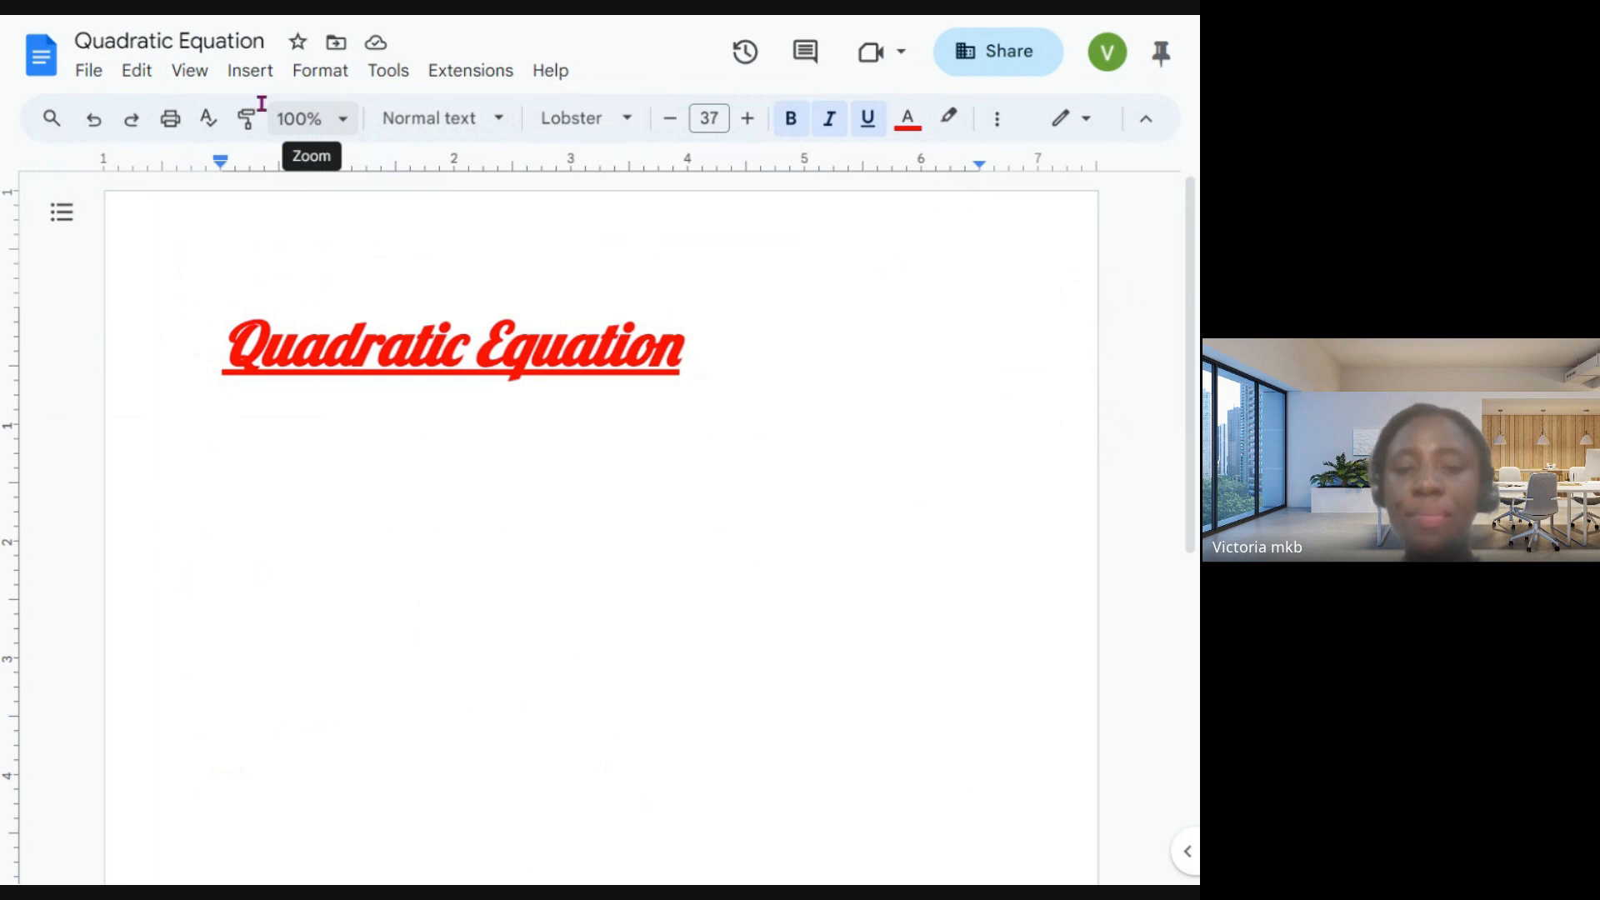
left_click(117, 70)
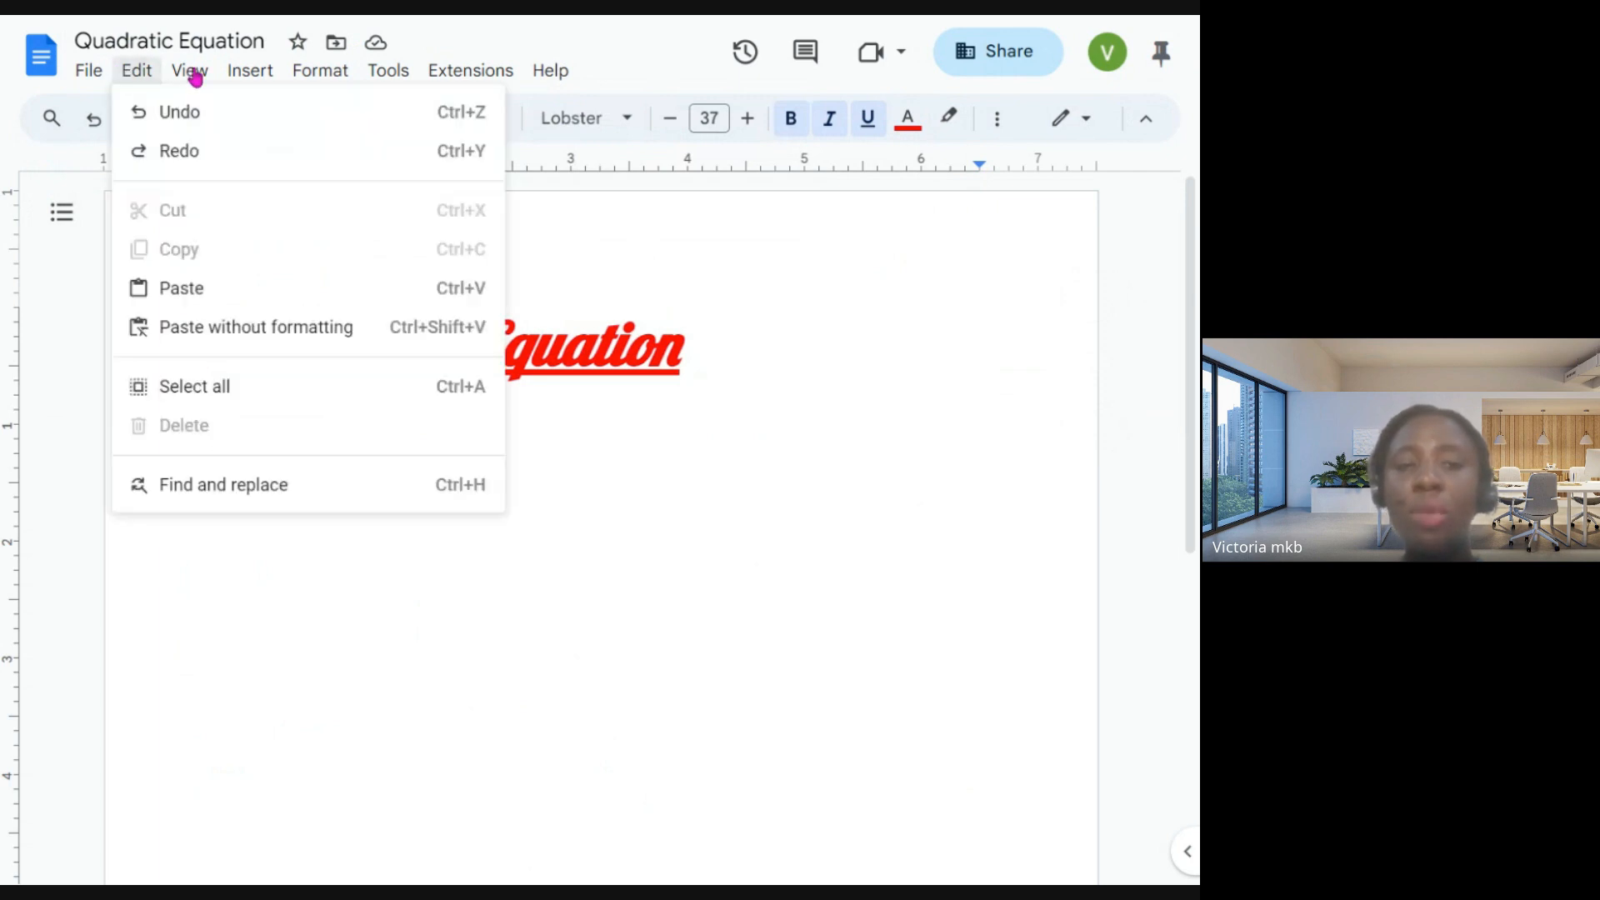
mouse_move(247, 79)
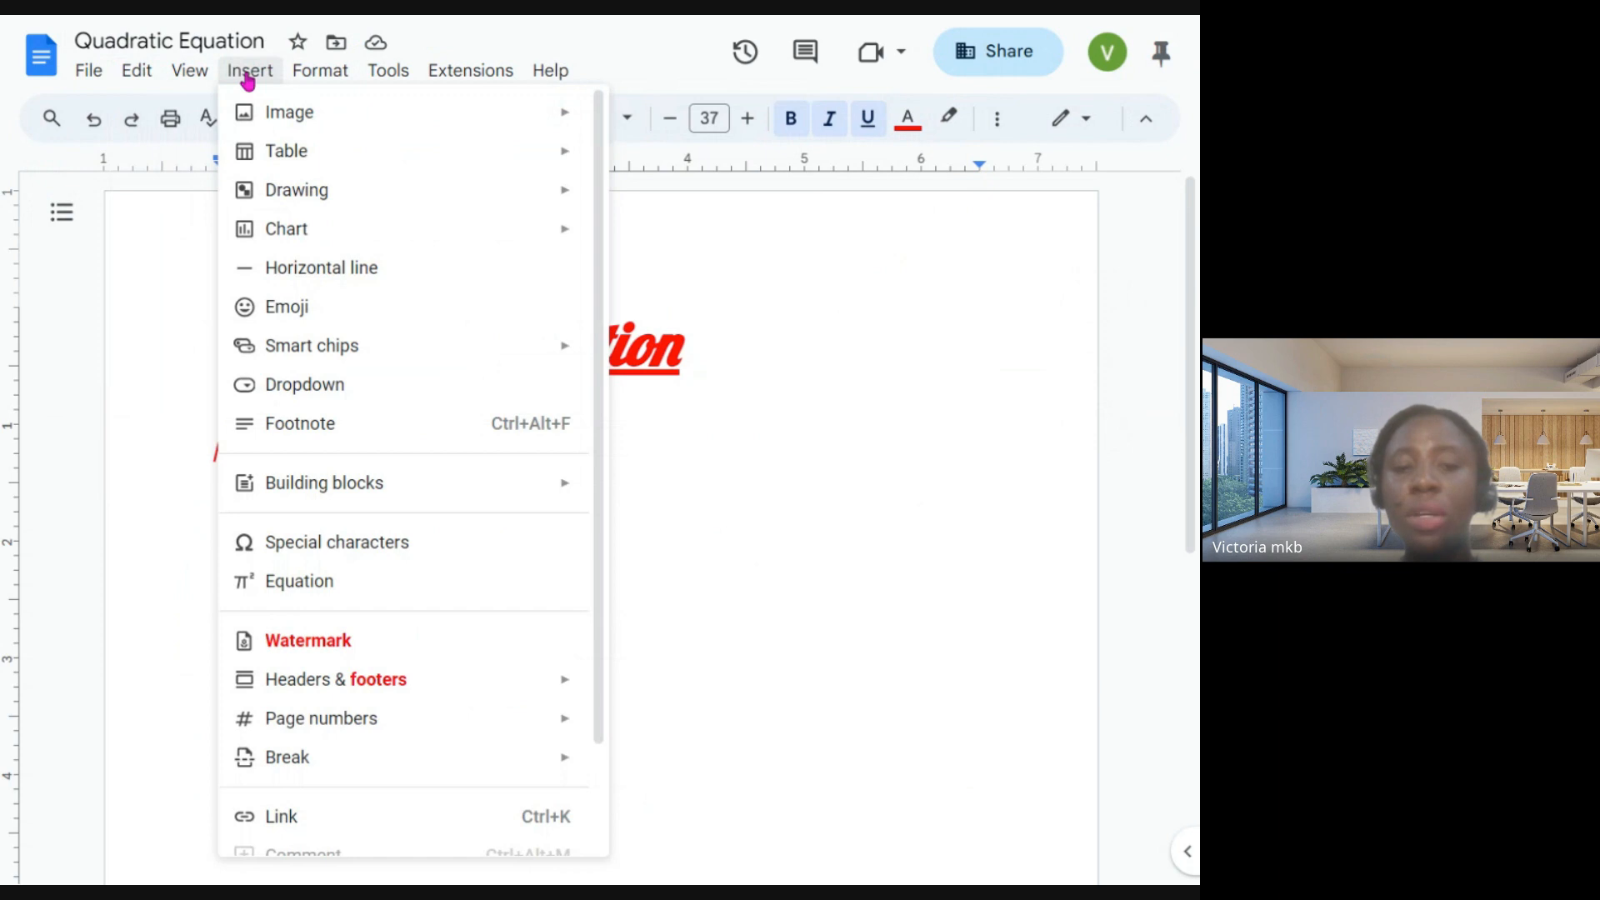
mouse_move(304, 72)
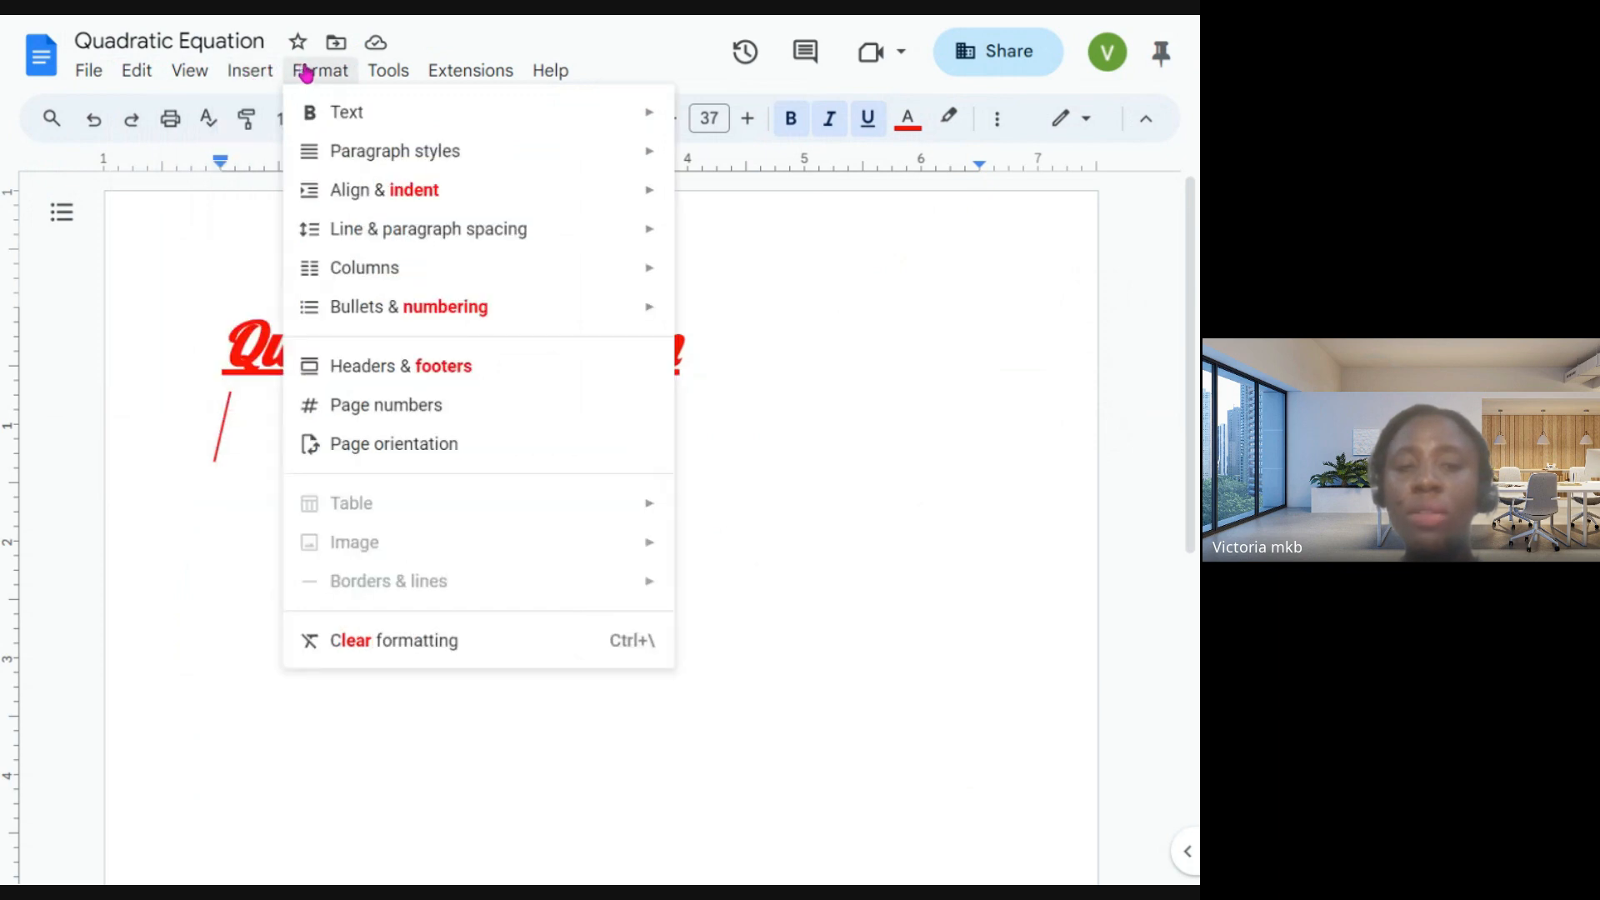
mouse_move(399, 75)
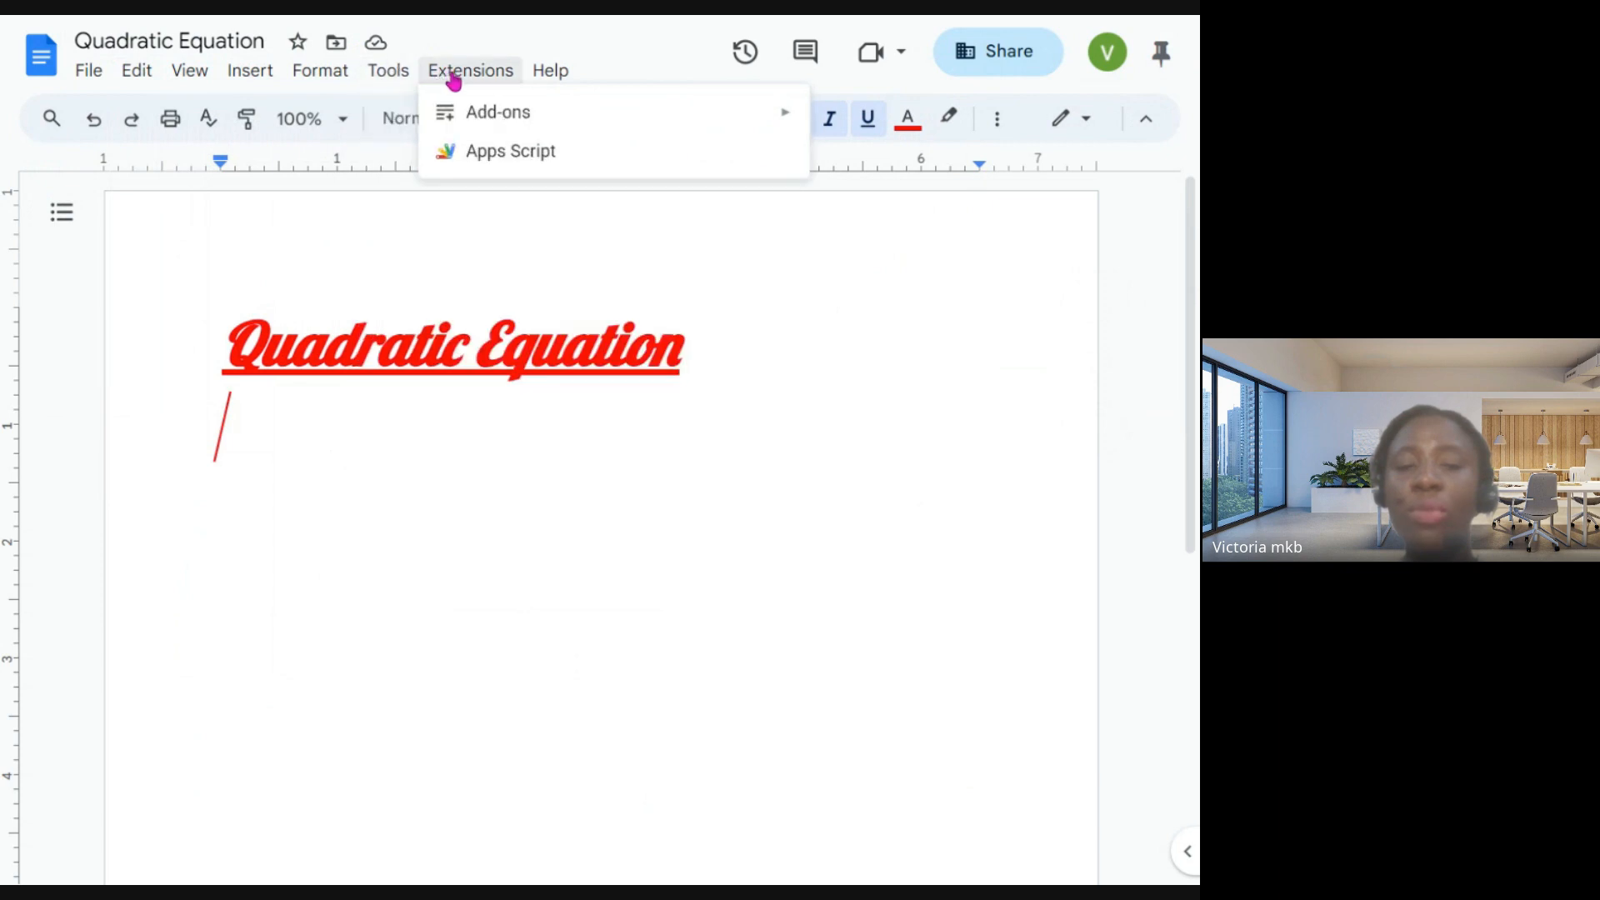
mouse_move(573, 78)
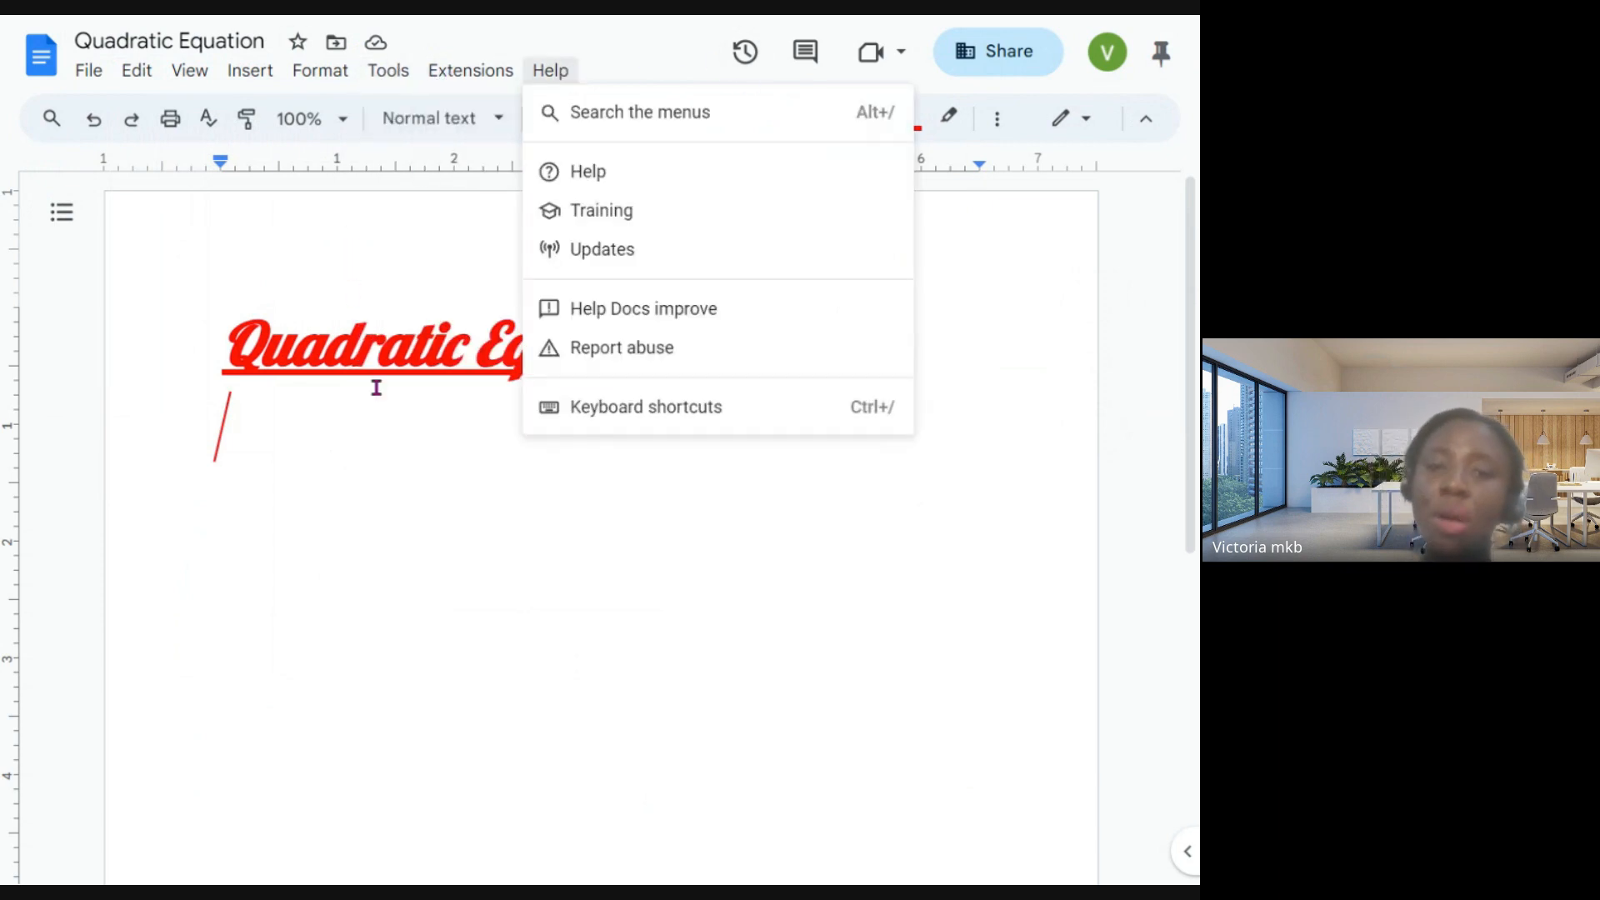
double_click(455, 443)
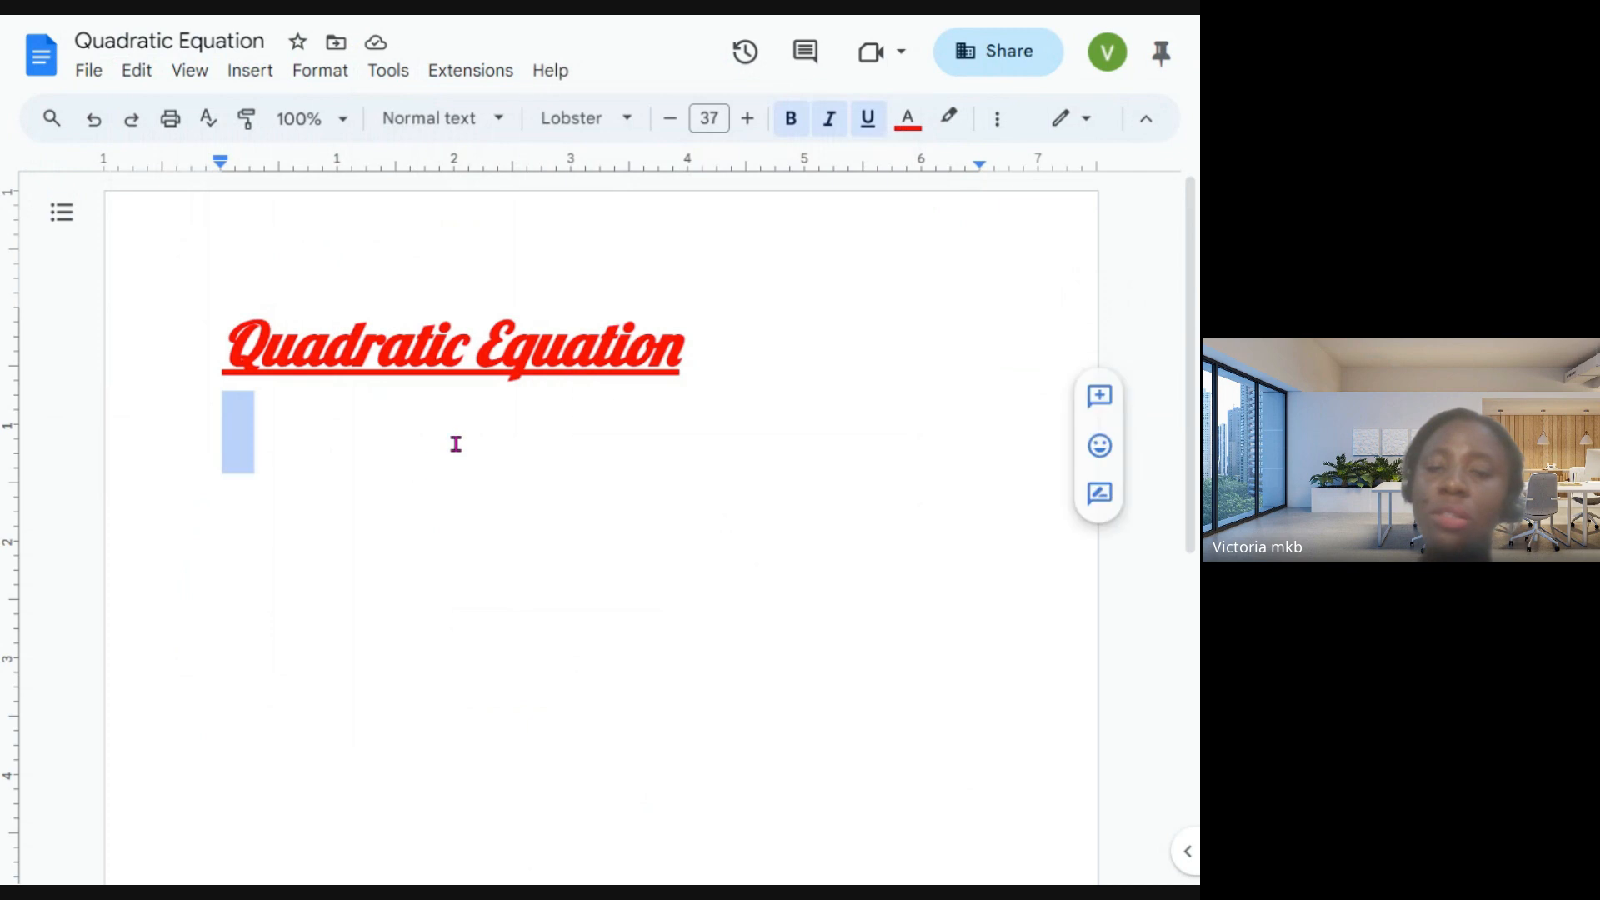
- Review the document's sharing settings, including adding people and the general access roles, and close them without changing access
left_click(1003, 47)
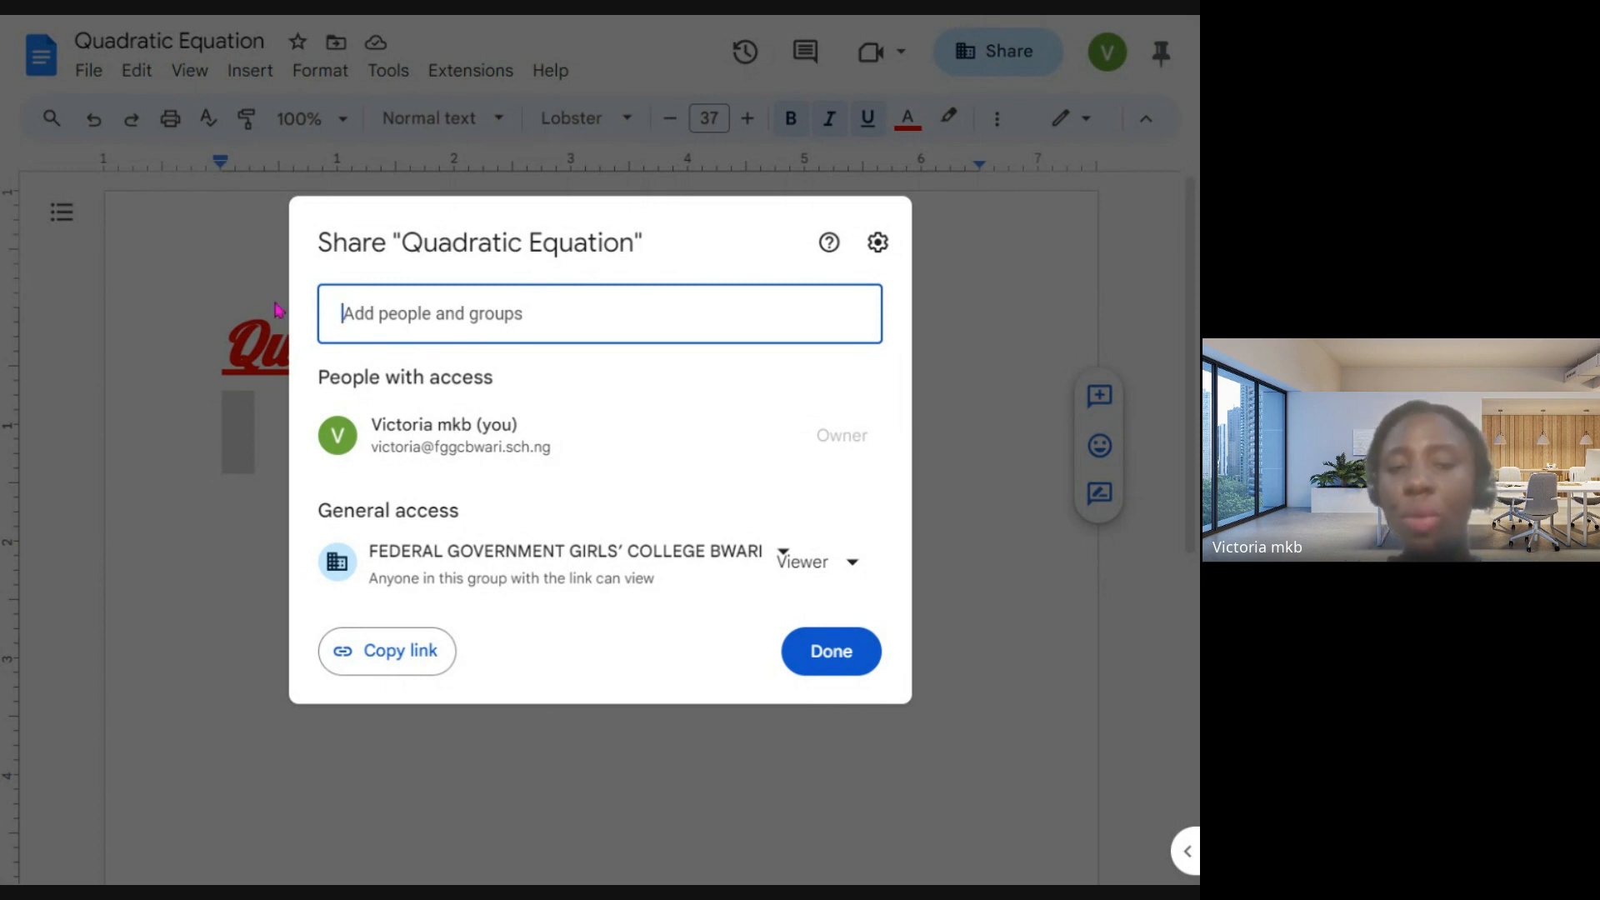
left_click(372, 314)
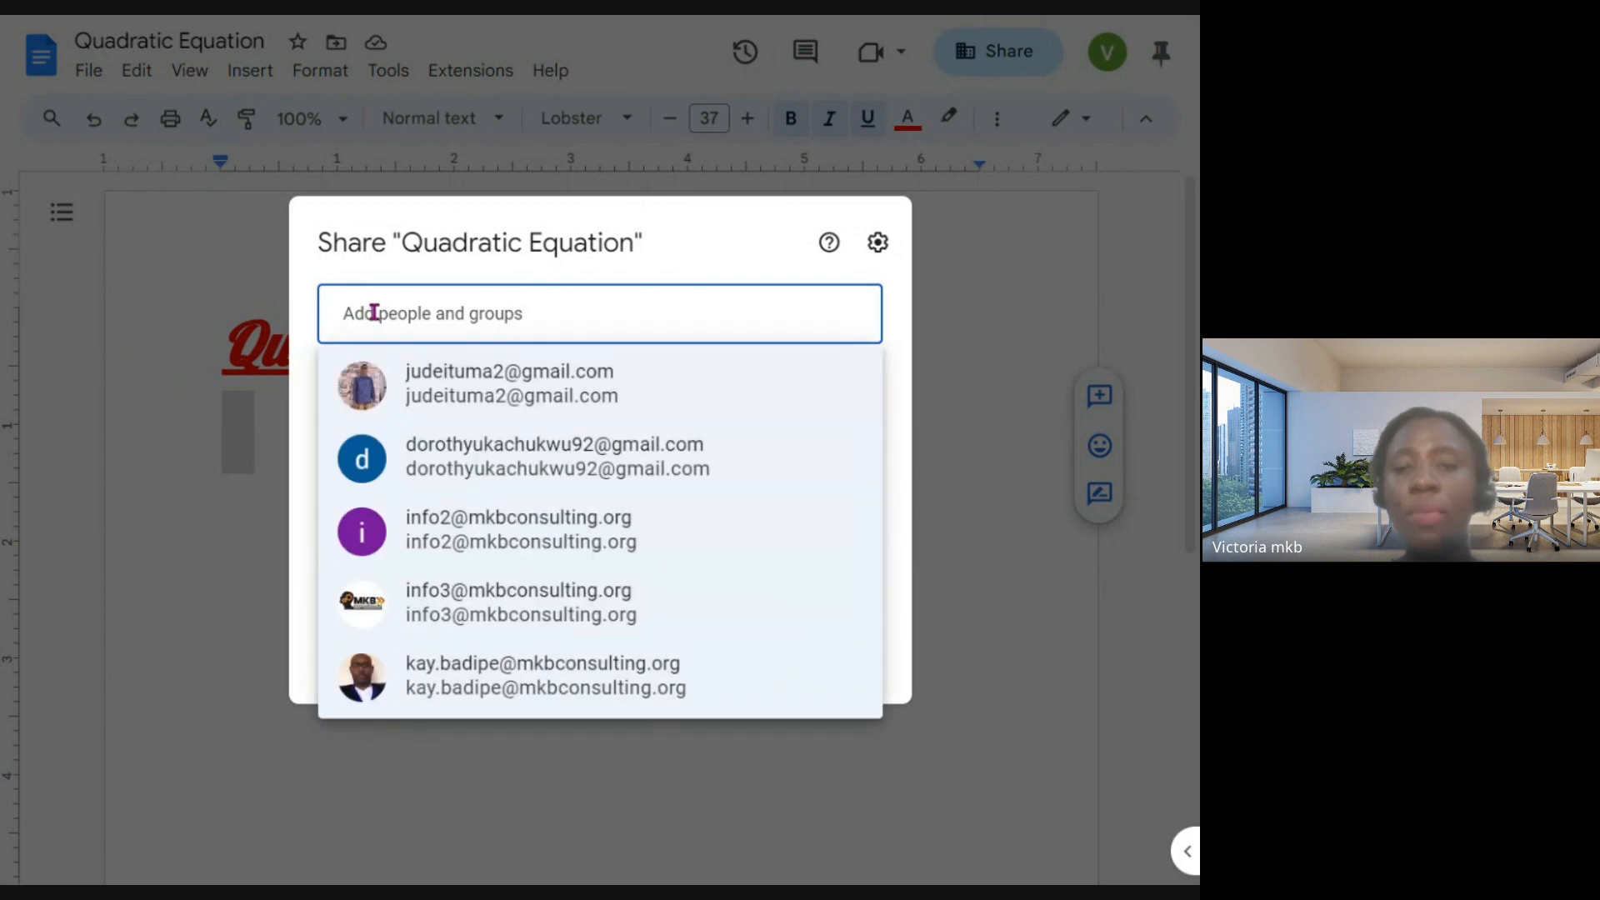
type("f")
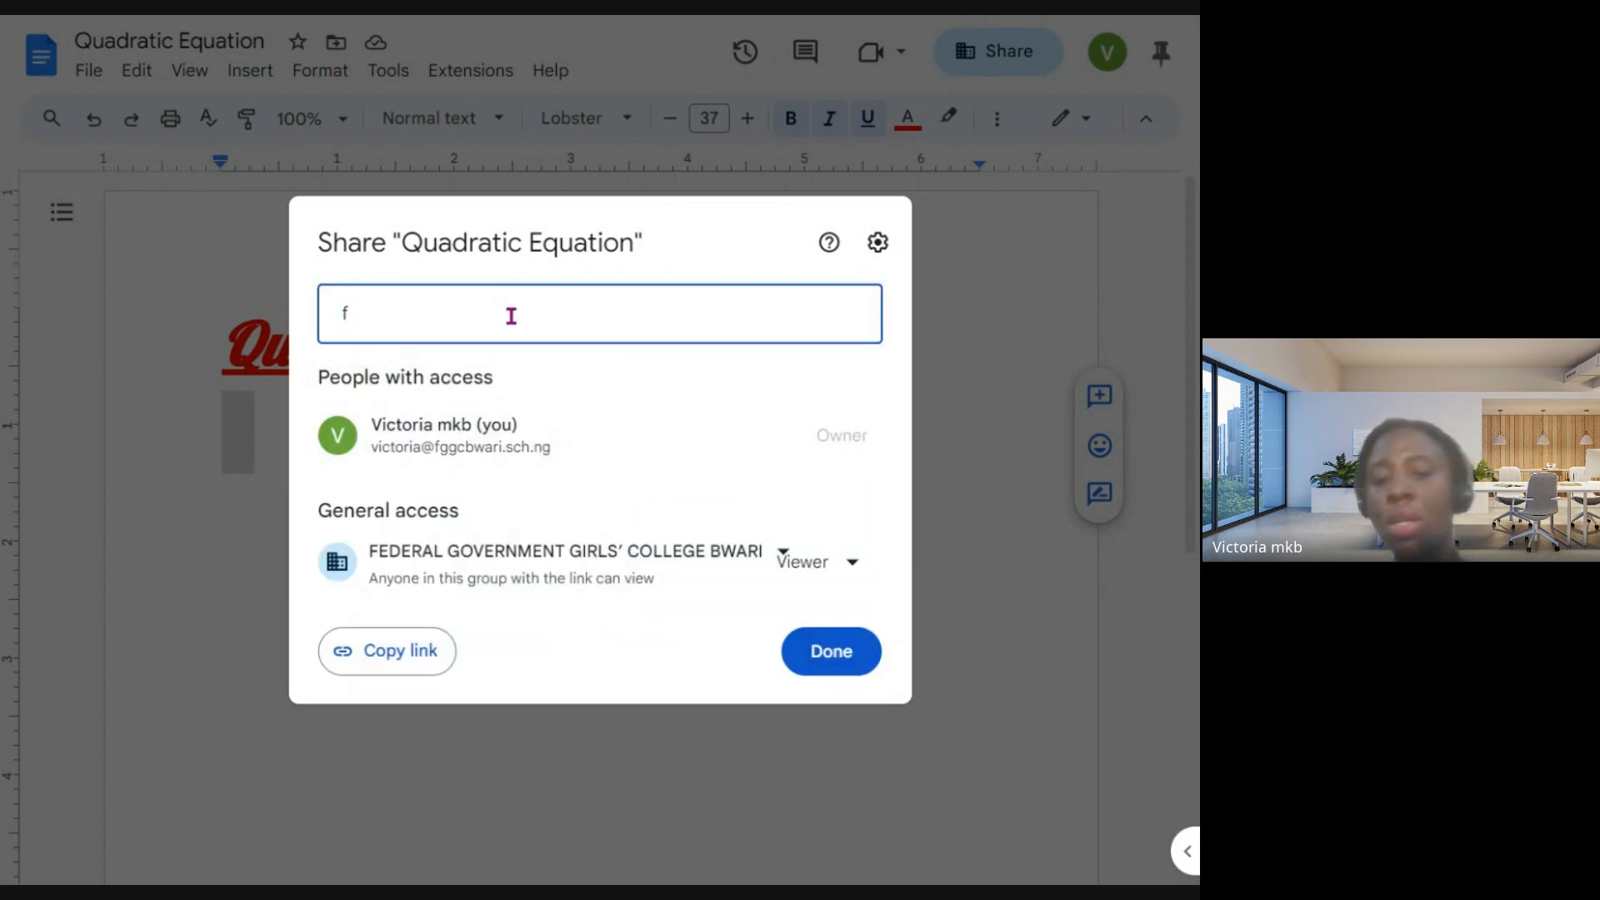
key("BackSpace")
left_click(636, 238)
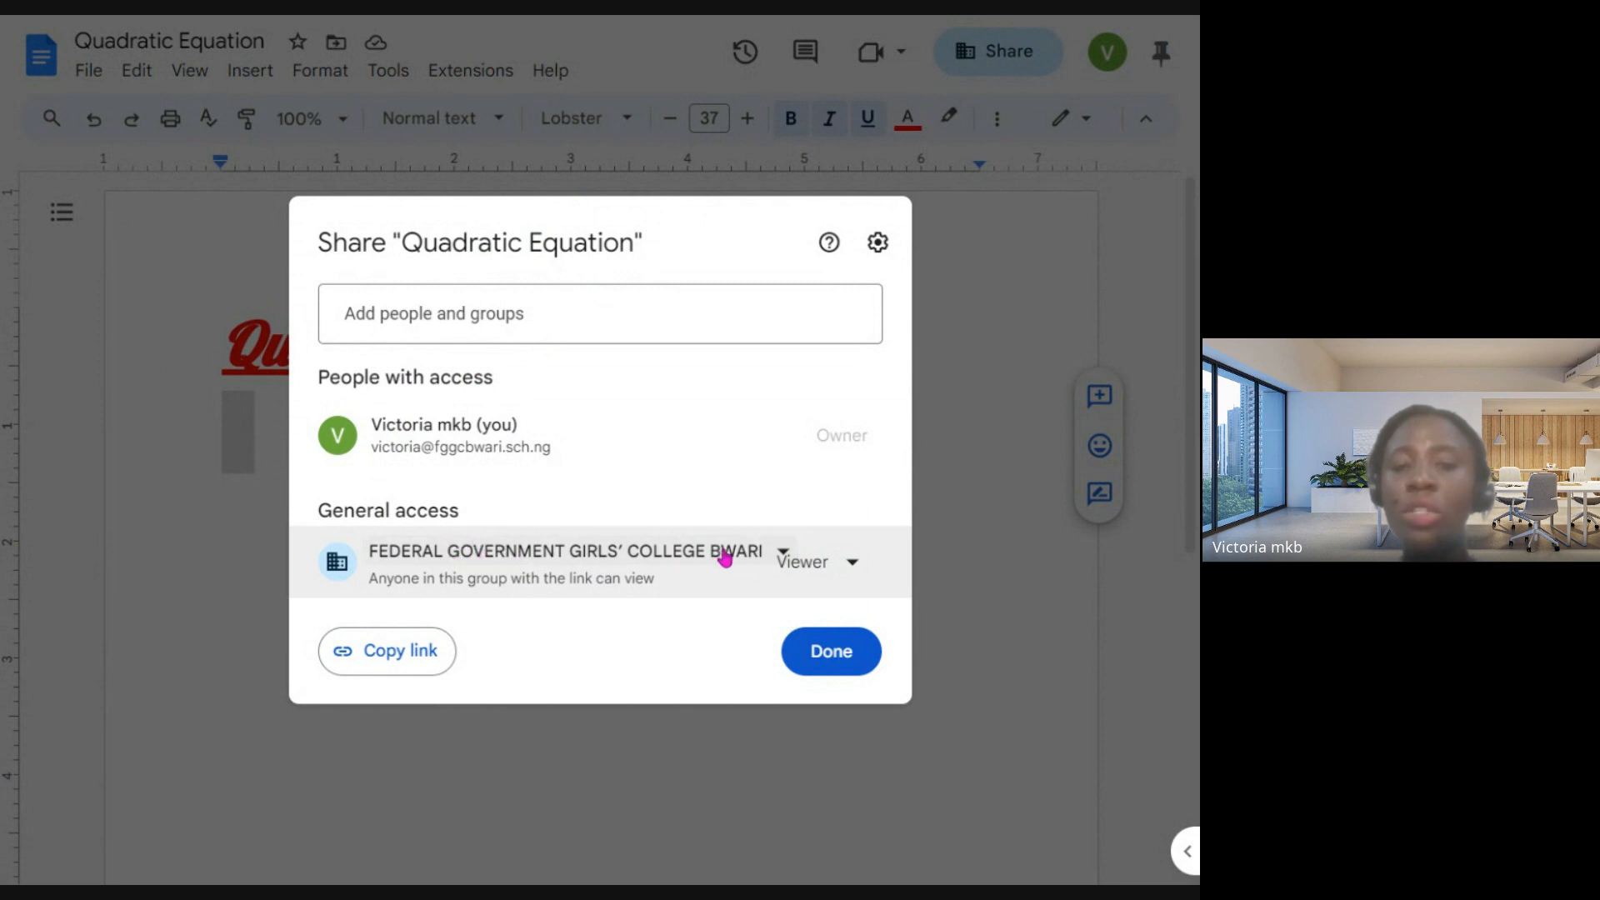
left_click(840, 563)
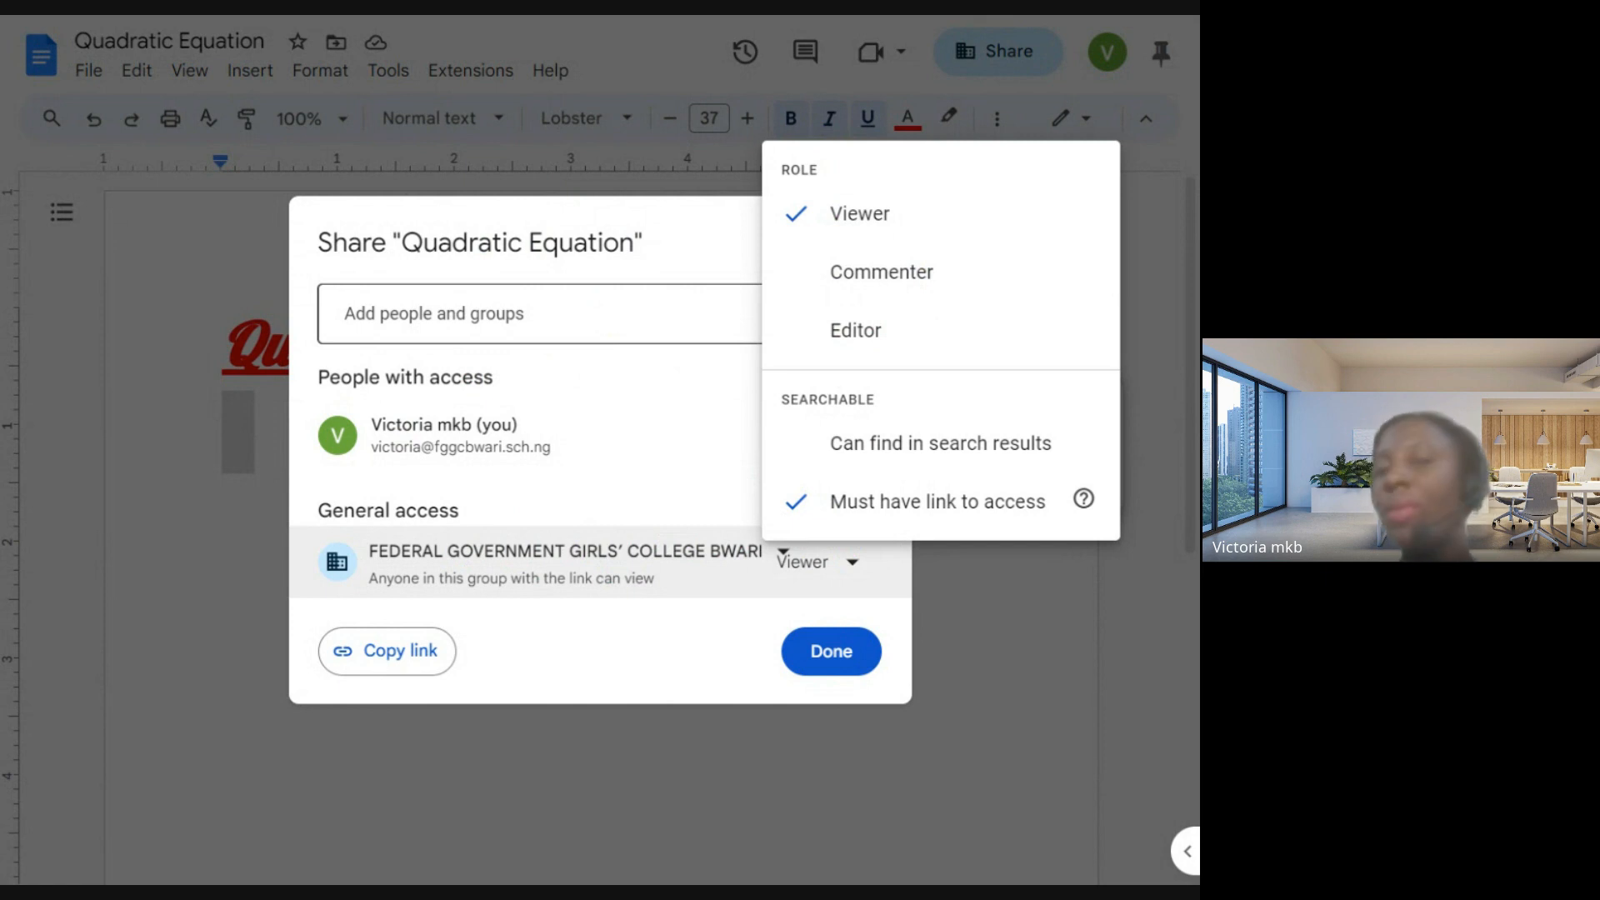
left_click(668, 328)
left_click(671, 261)
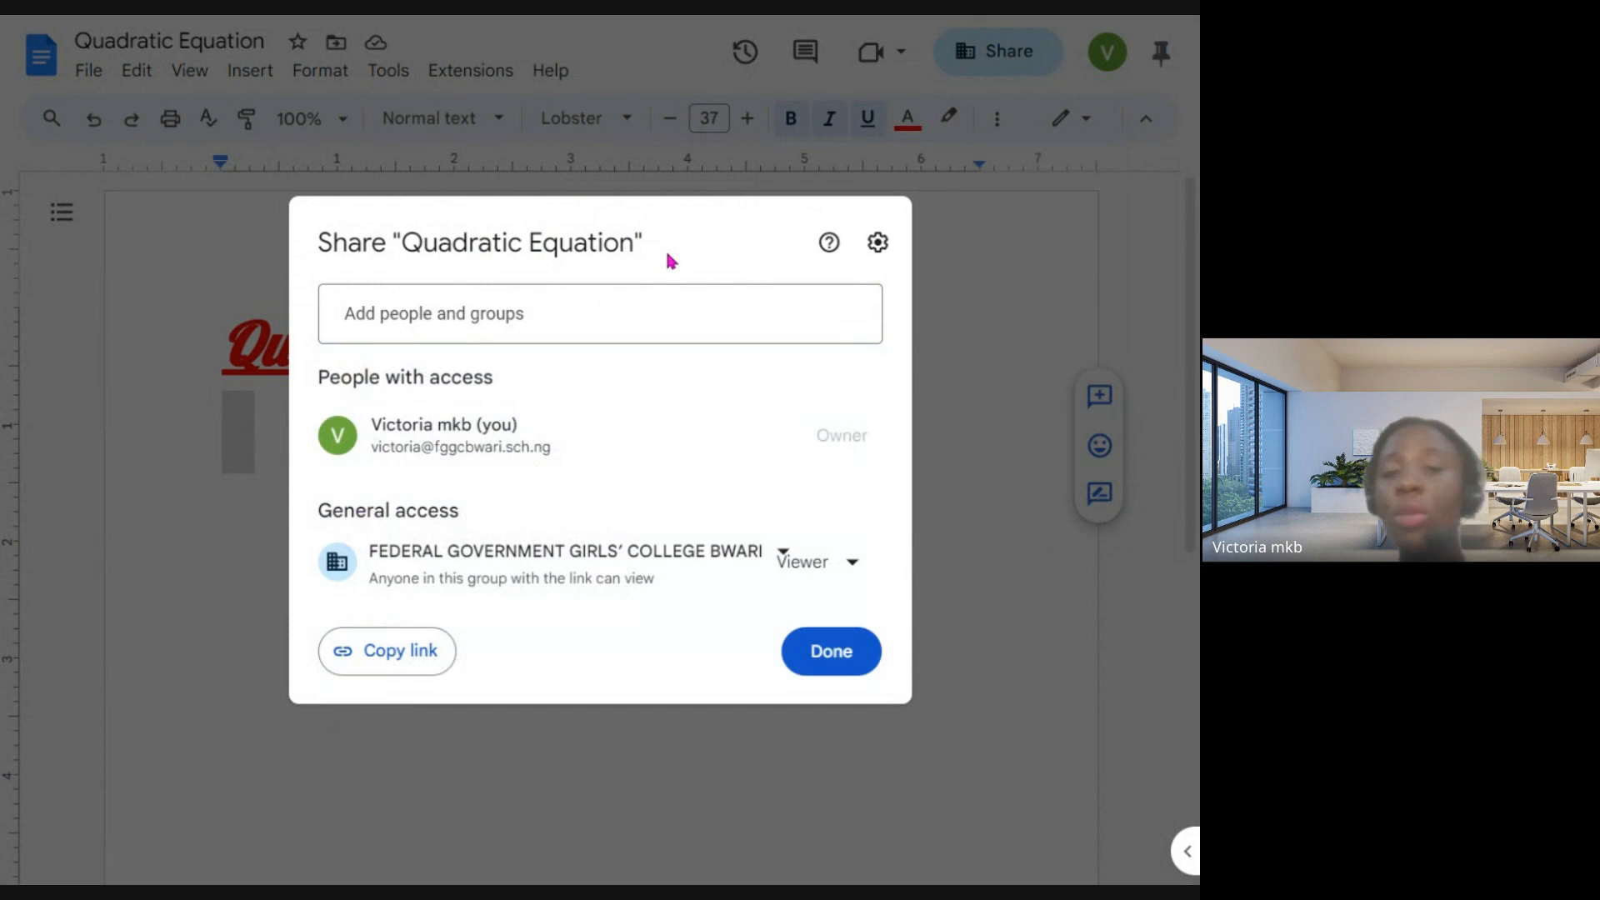
left_click(823, 643)
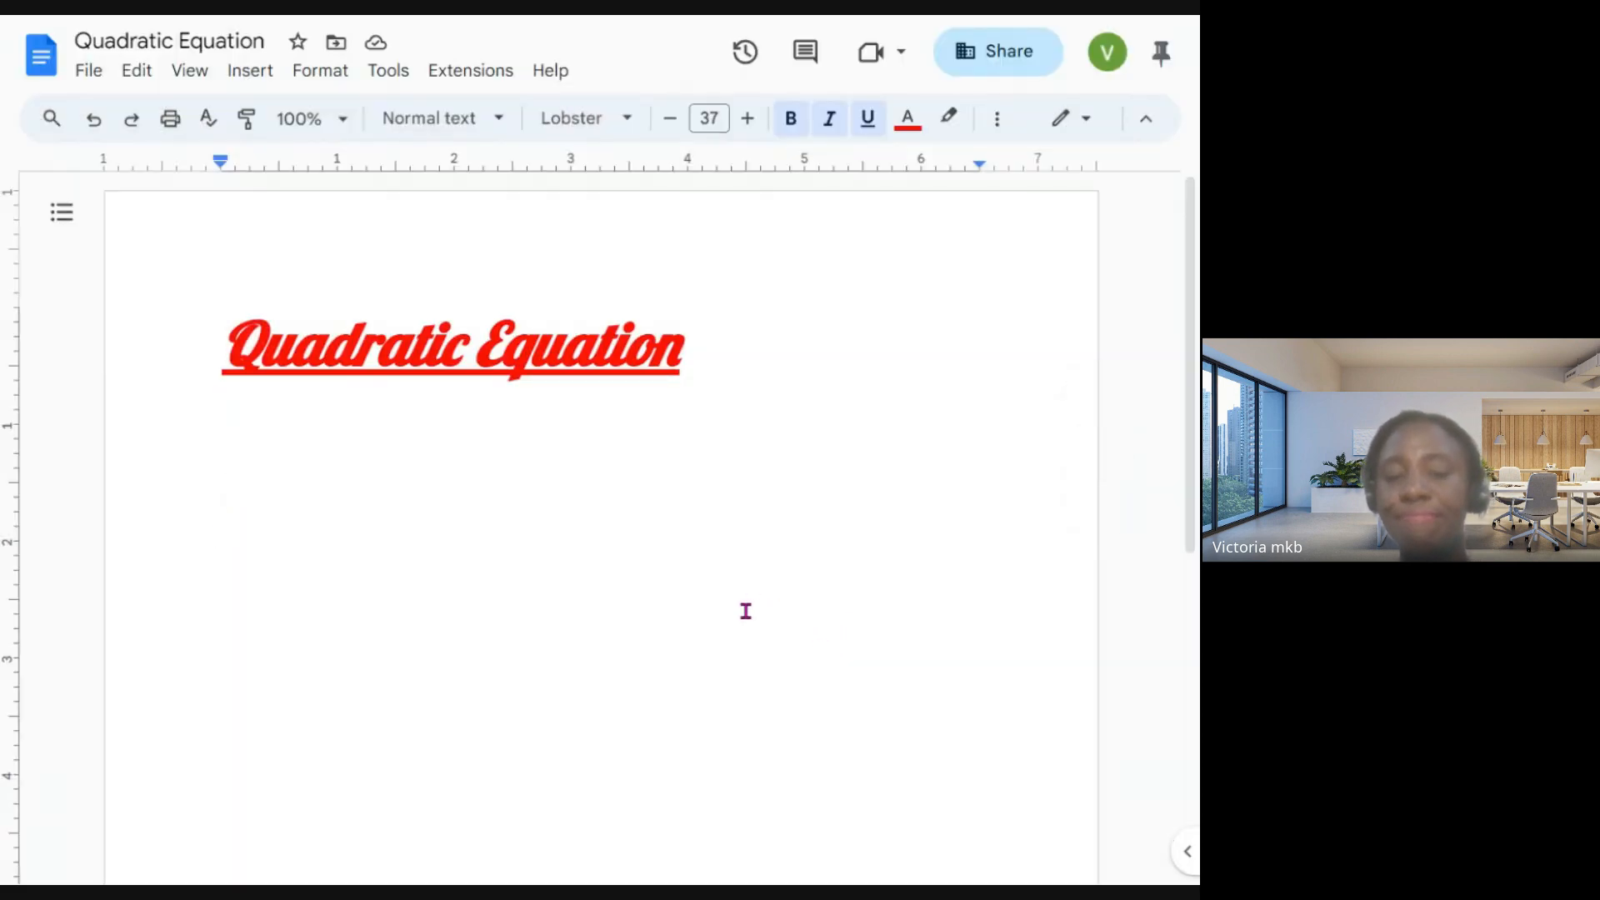
double_click(803, 446)
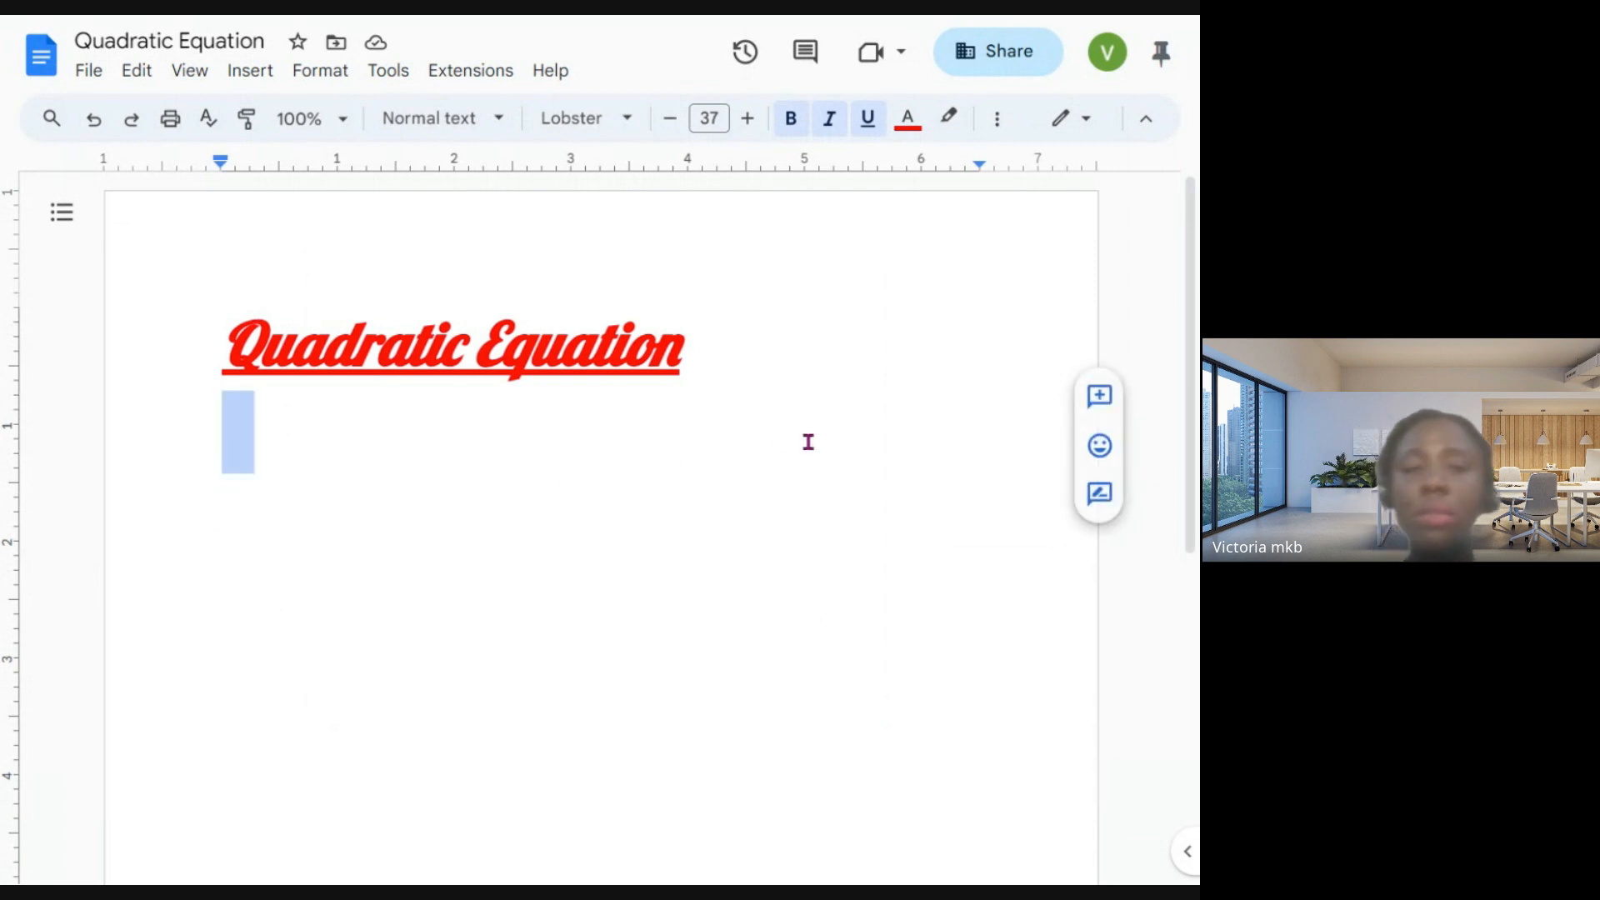
left_click(808, 442)
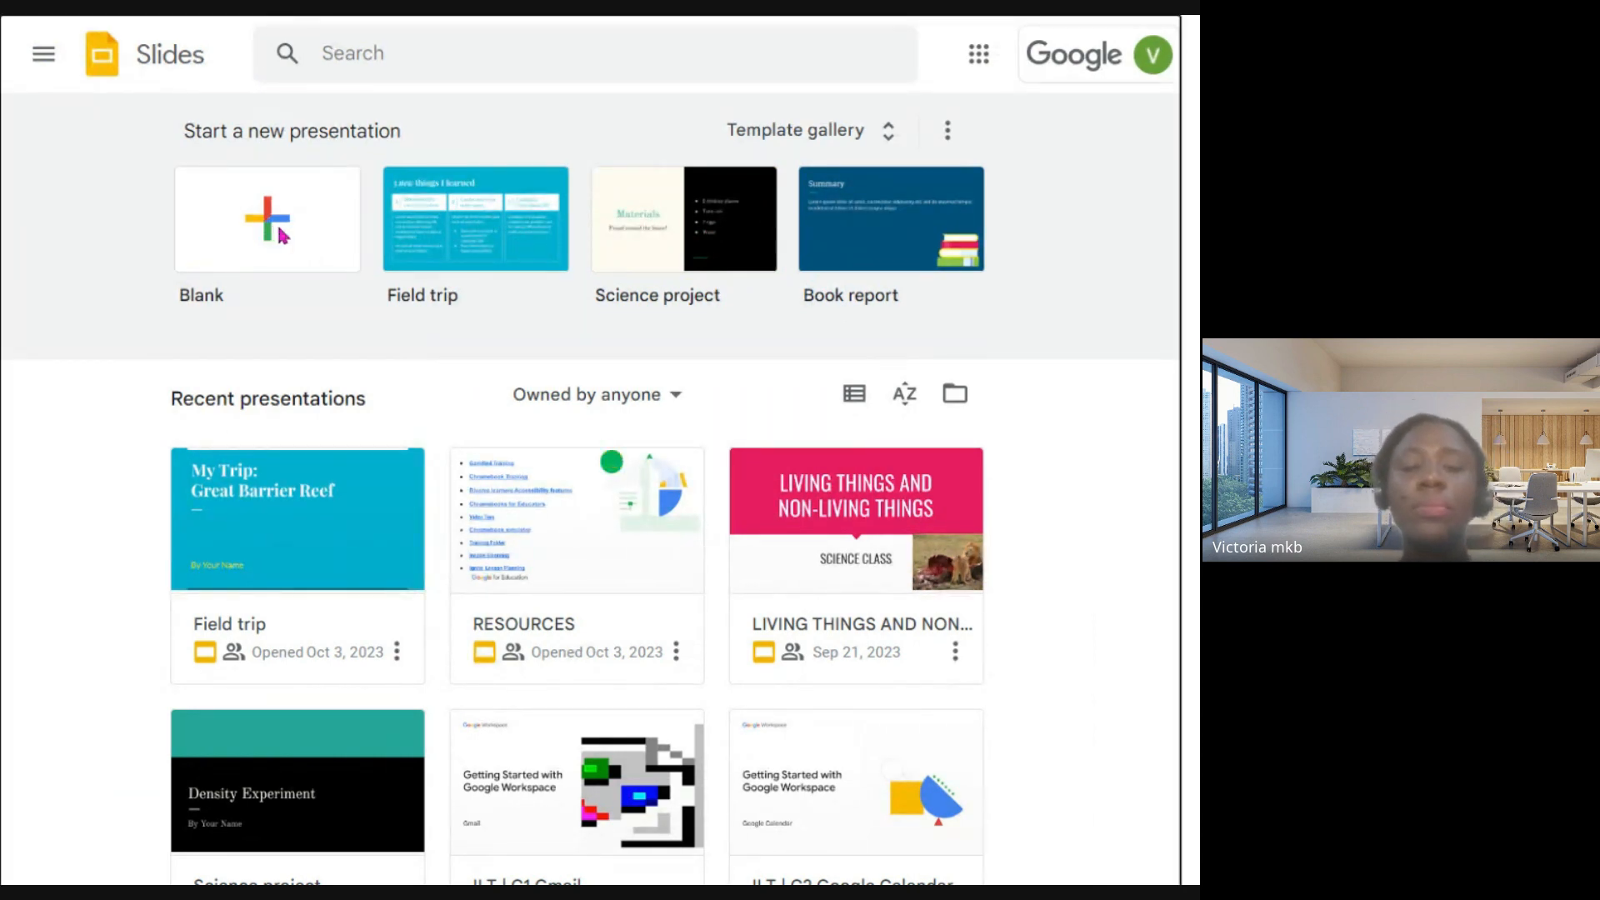
- Create a new blank presentation in Google Slides
left_click(283, 236)
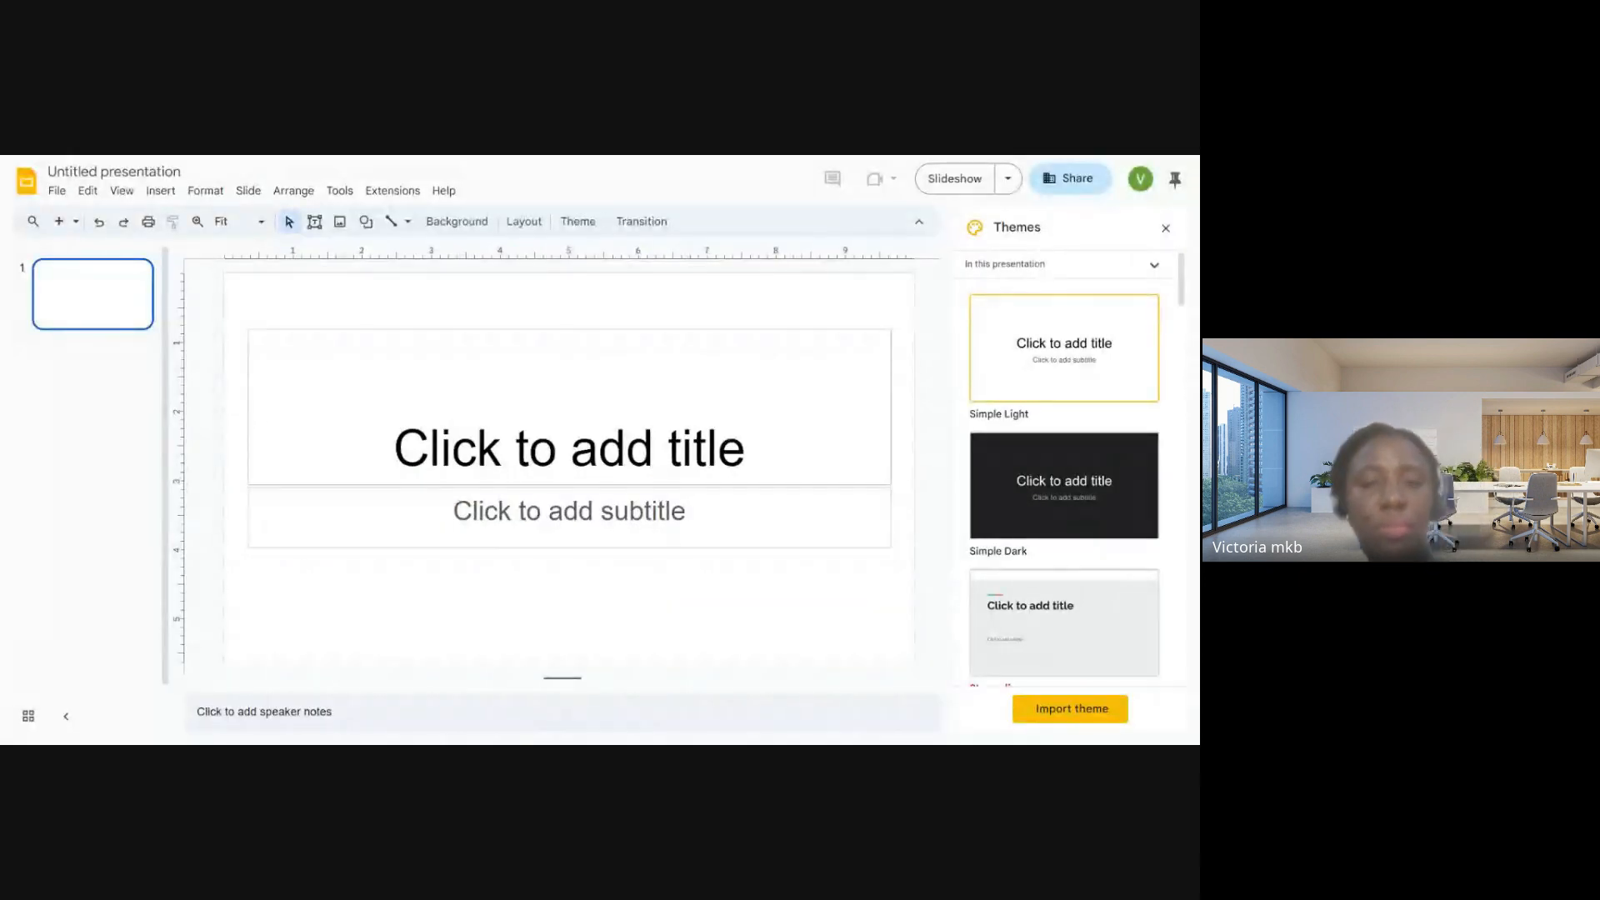
double_click(331, 225)
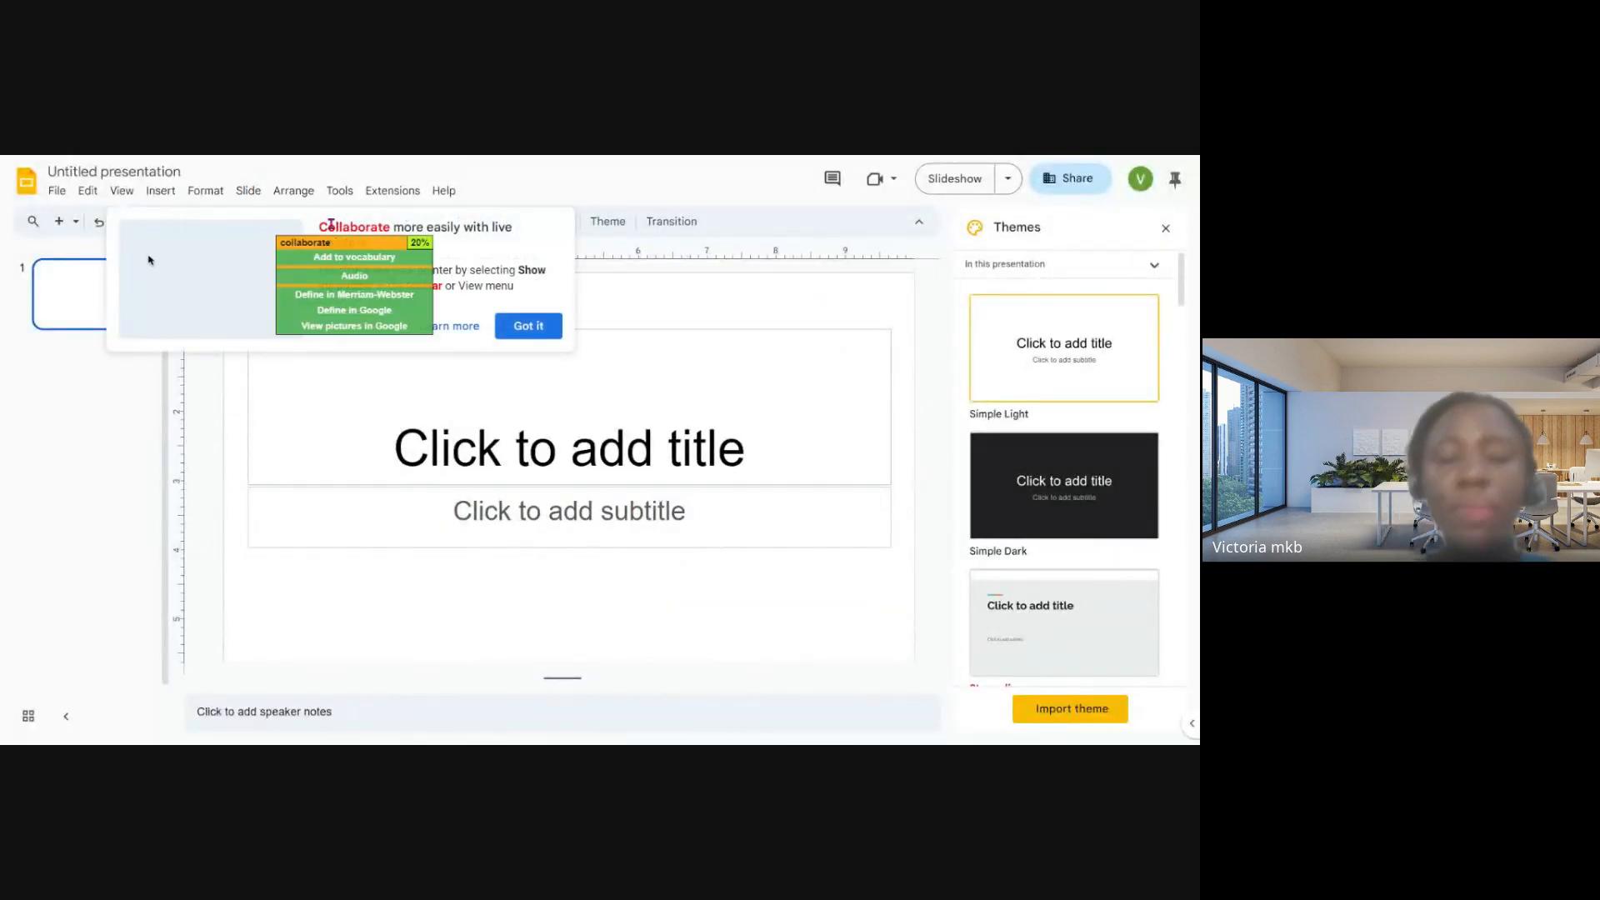
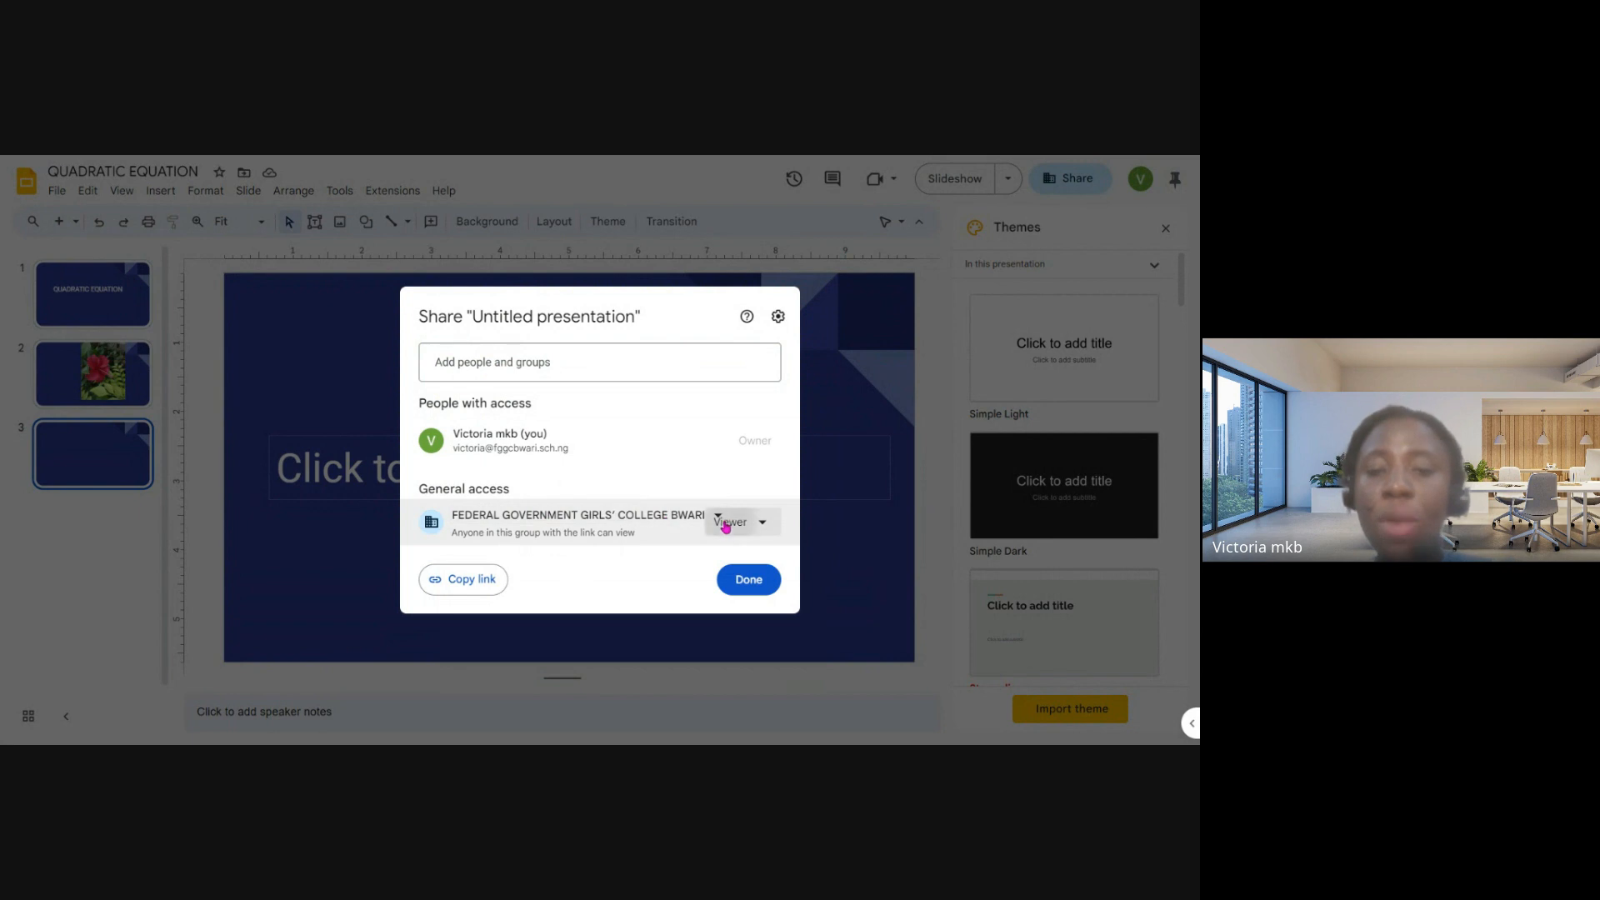
- Review the general access roles in the presentation's sharing settings, close them without changes and go to the second slide
left_click(717, 522)
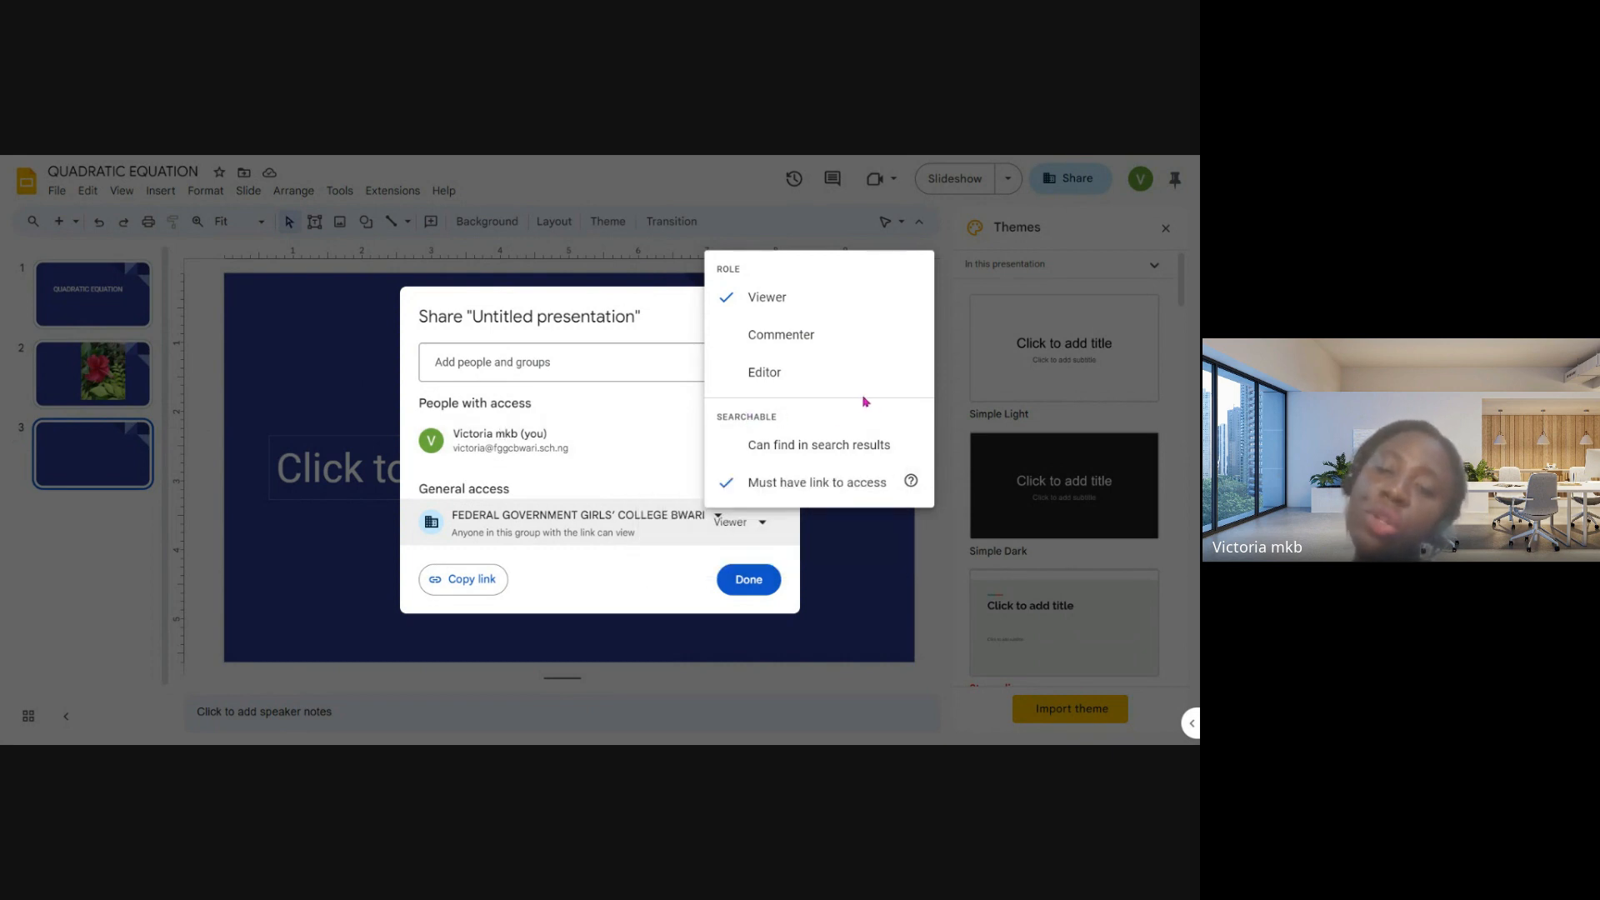
left_click(868, 583)
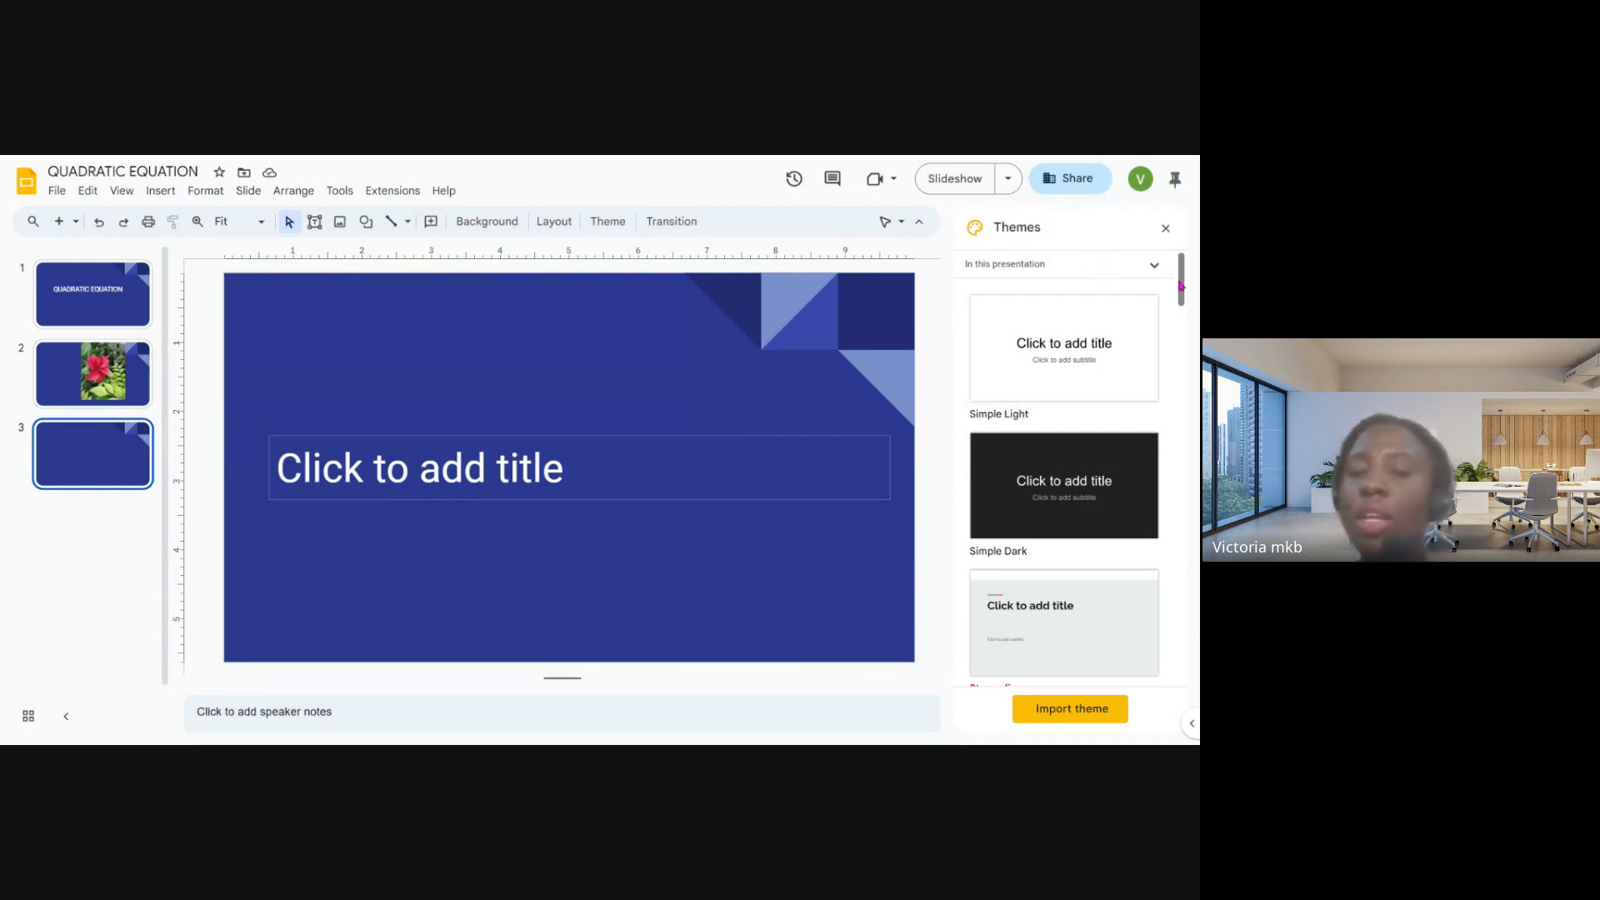
key("Up")
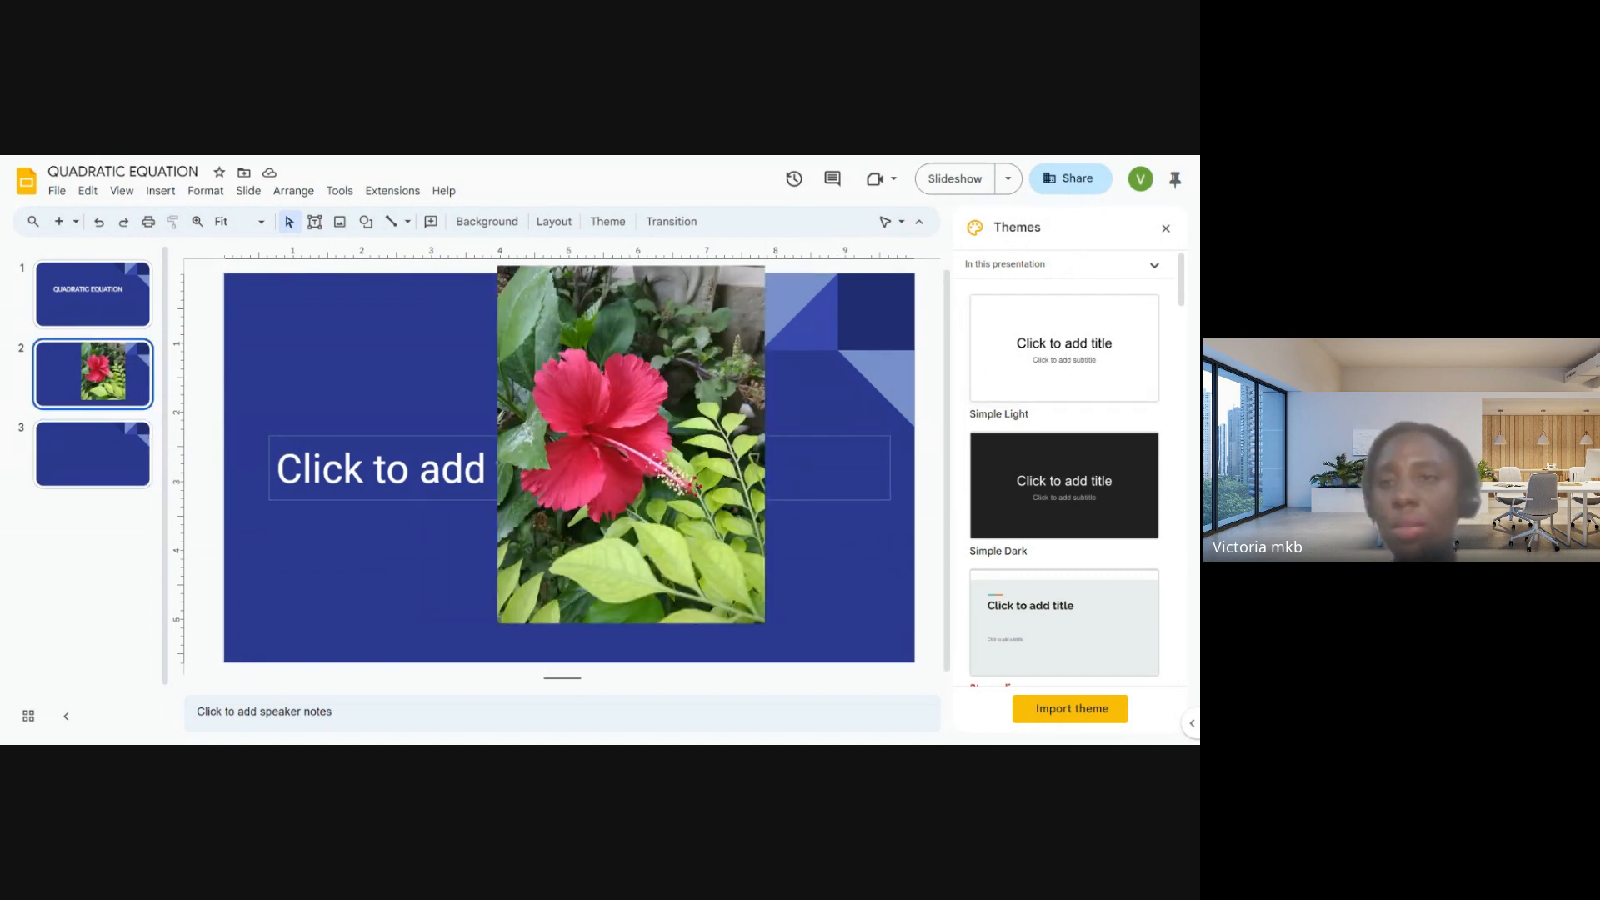
- Switch to My Drive in Google Drive at full window size and view the list of available Google apps
key("super+Down")
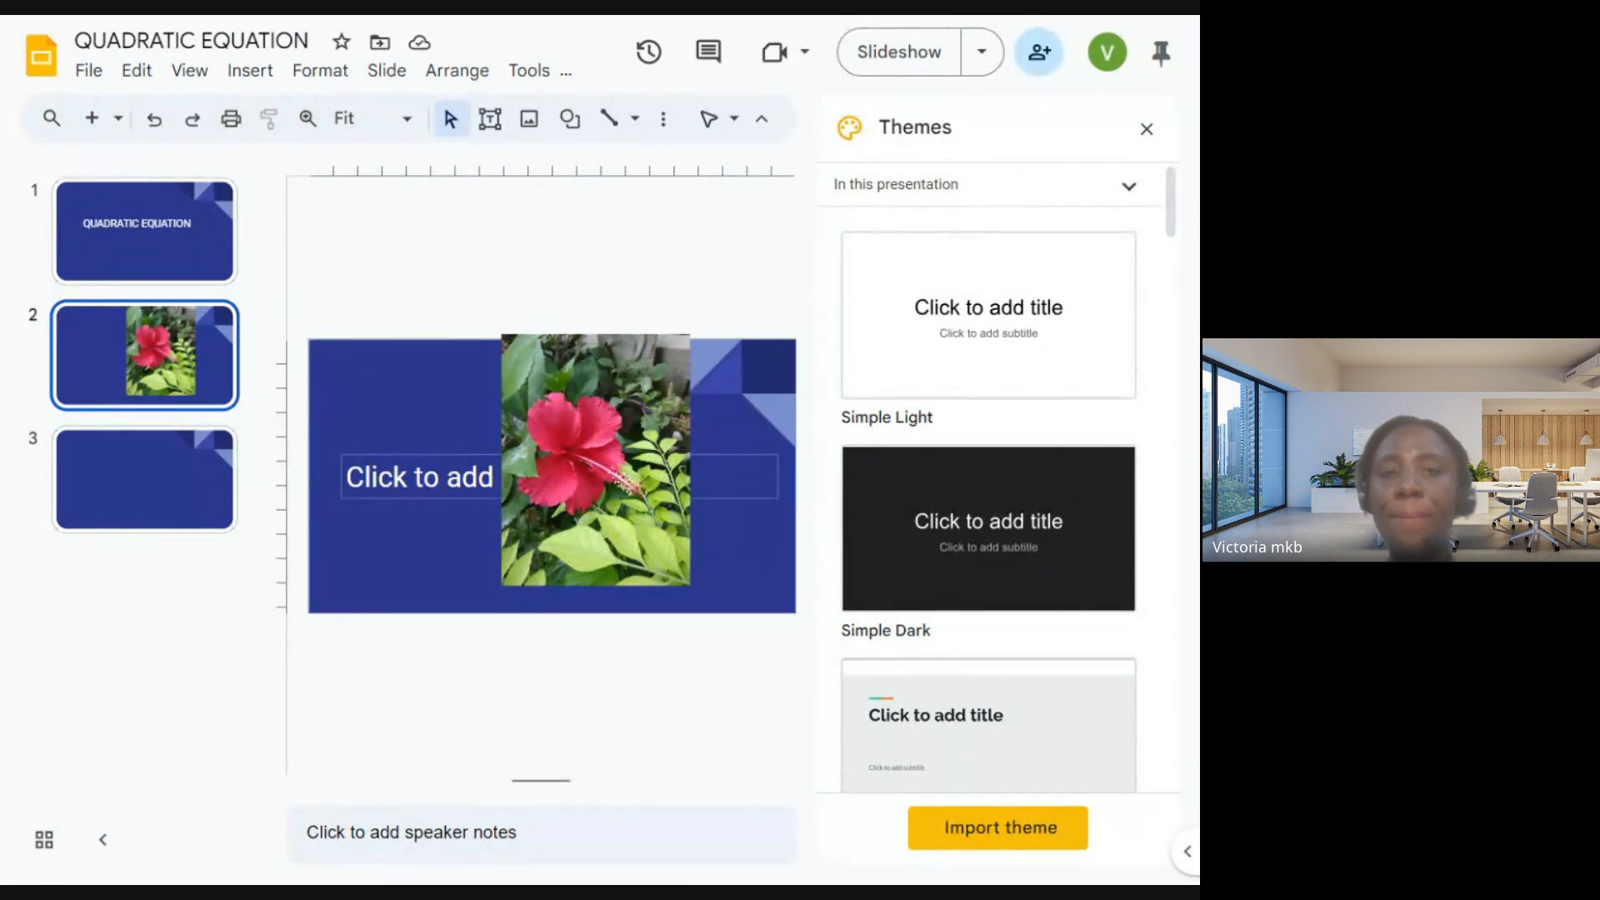
key("alt+Left")
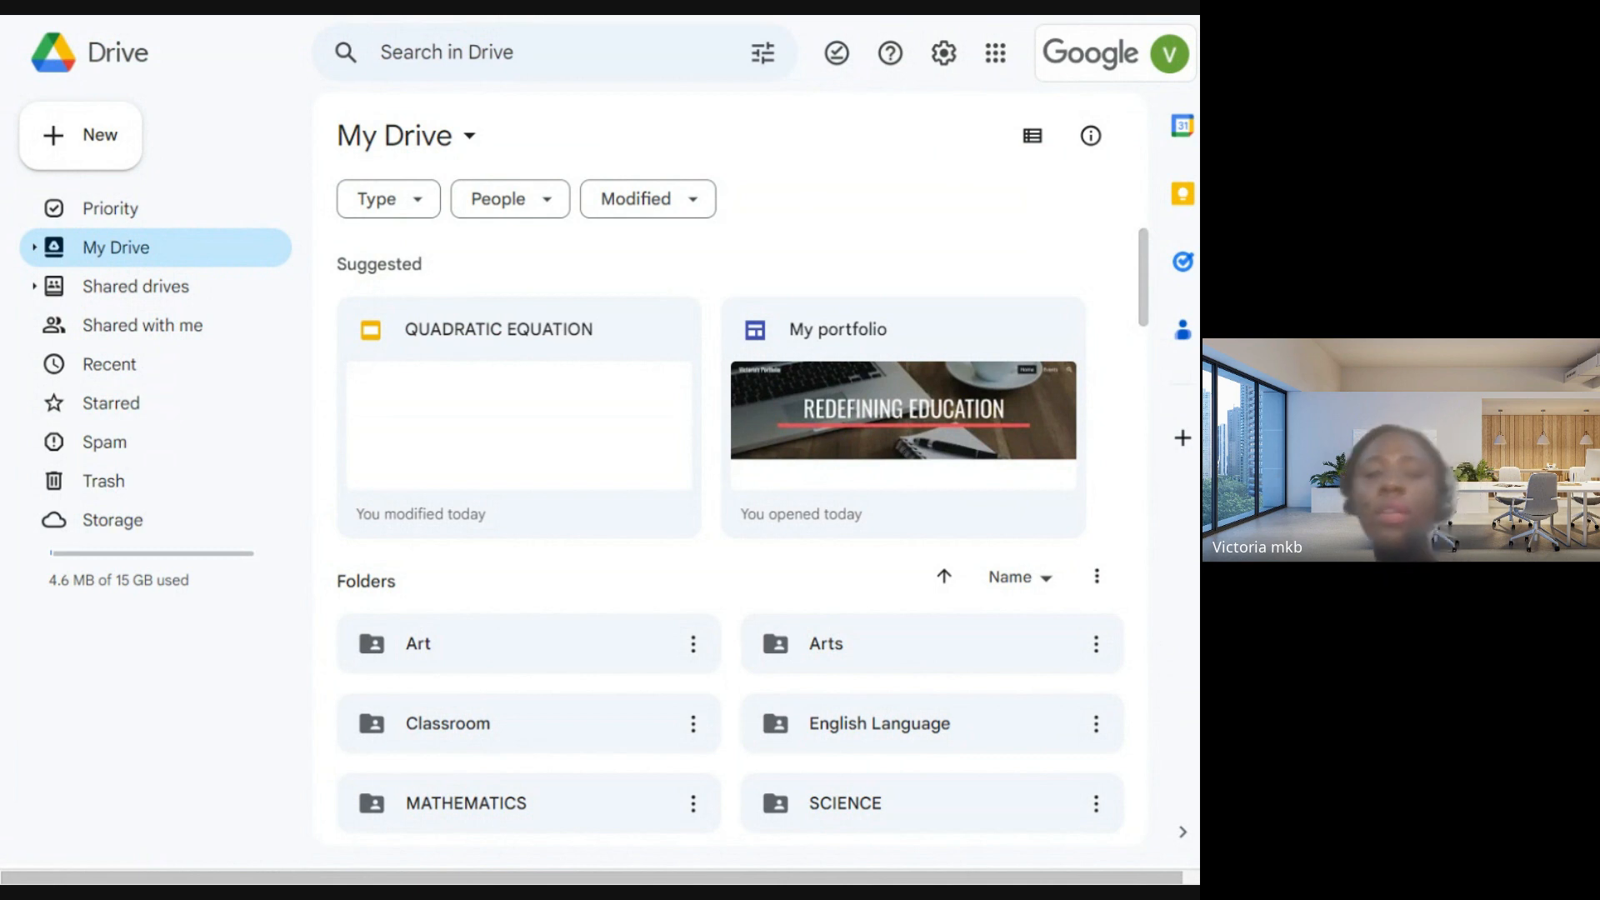
left_click(920, 17)
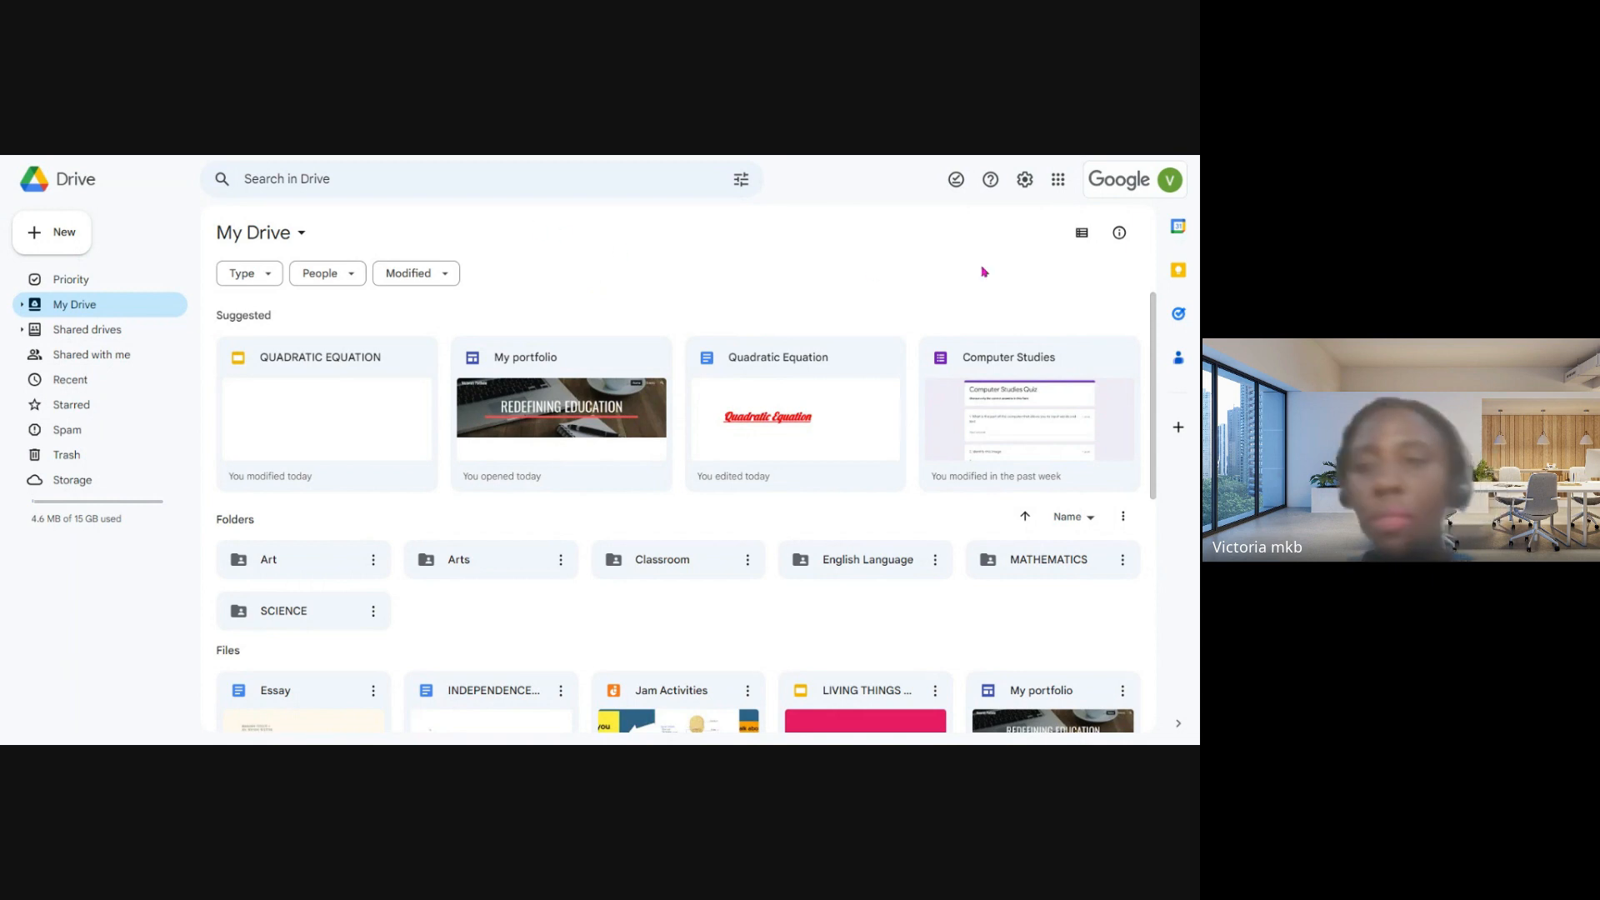
left_click(1057, 180)
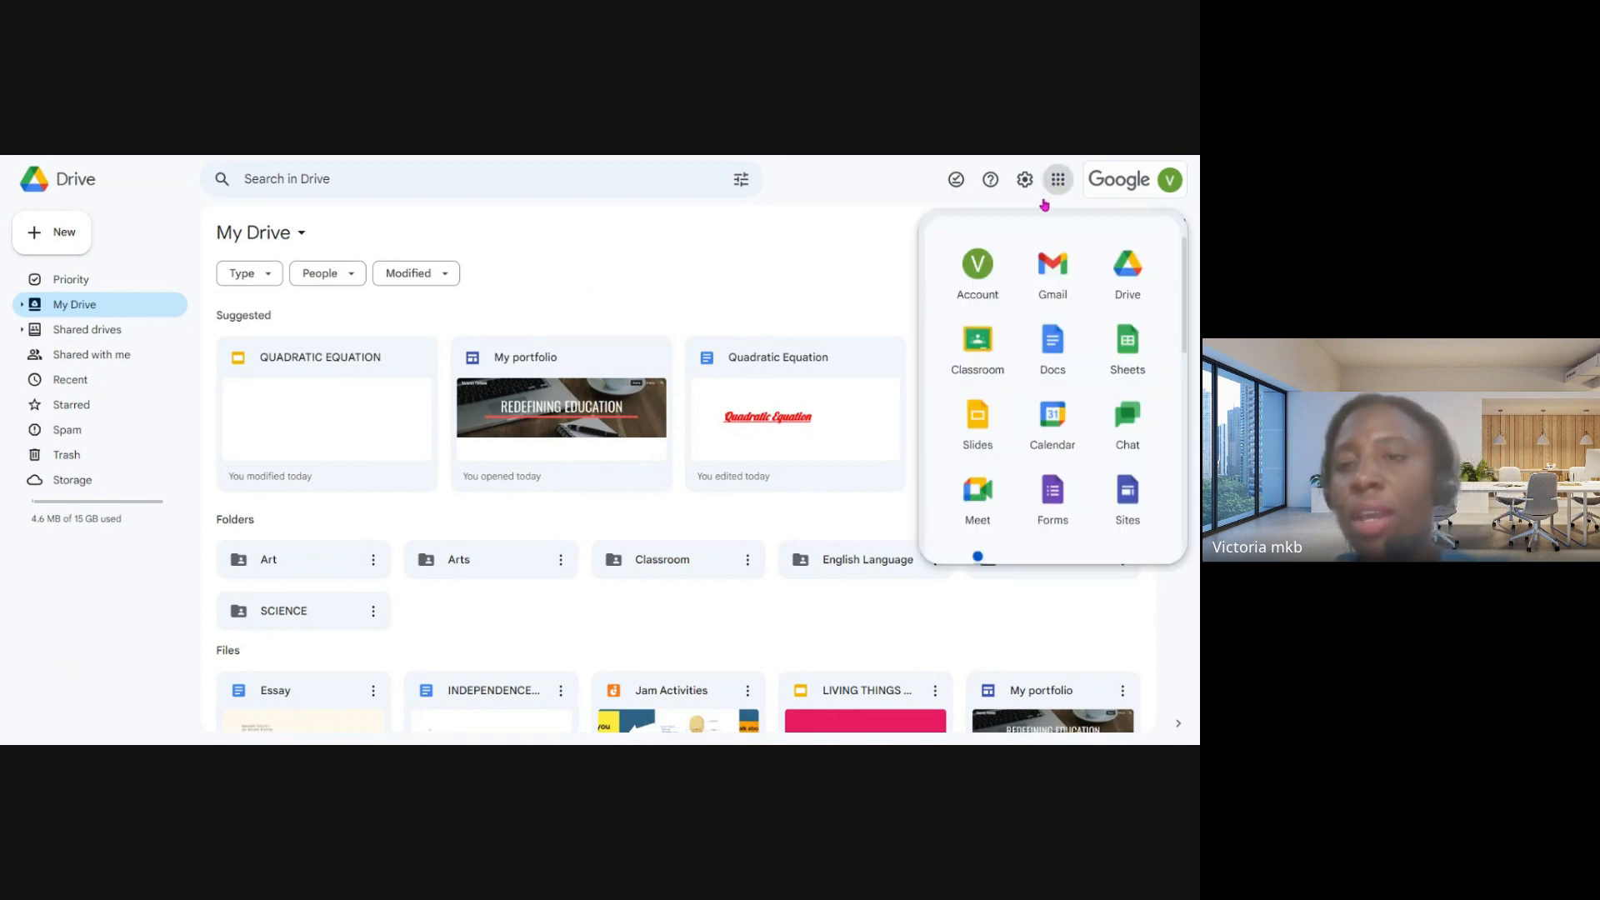
left_click(834, 282)
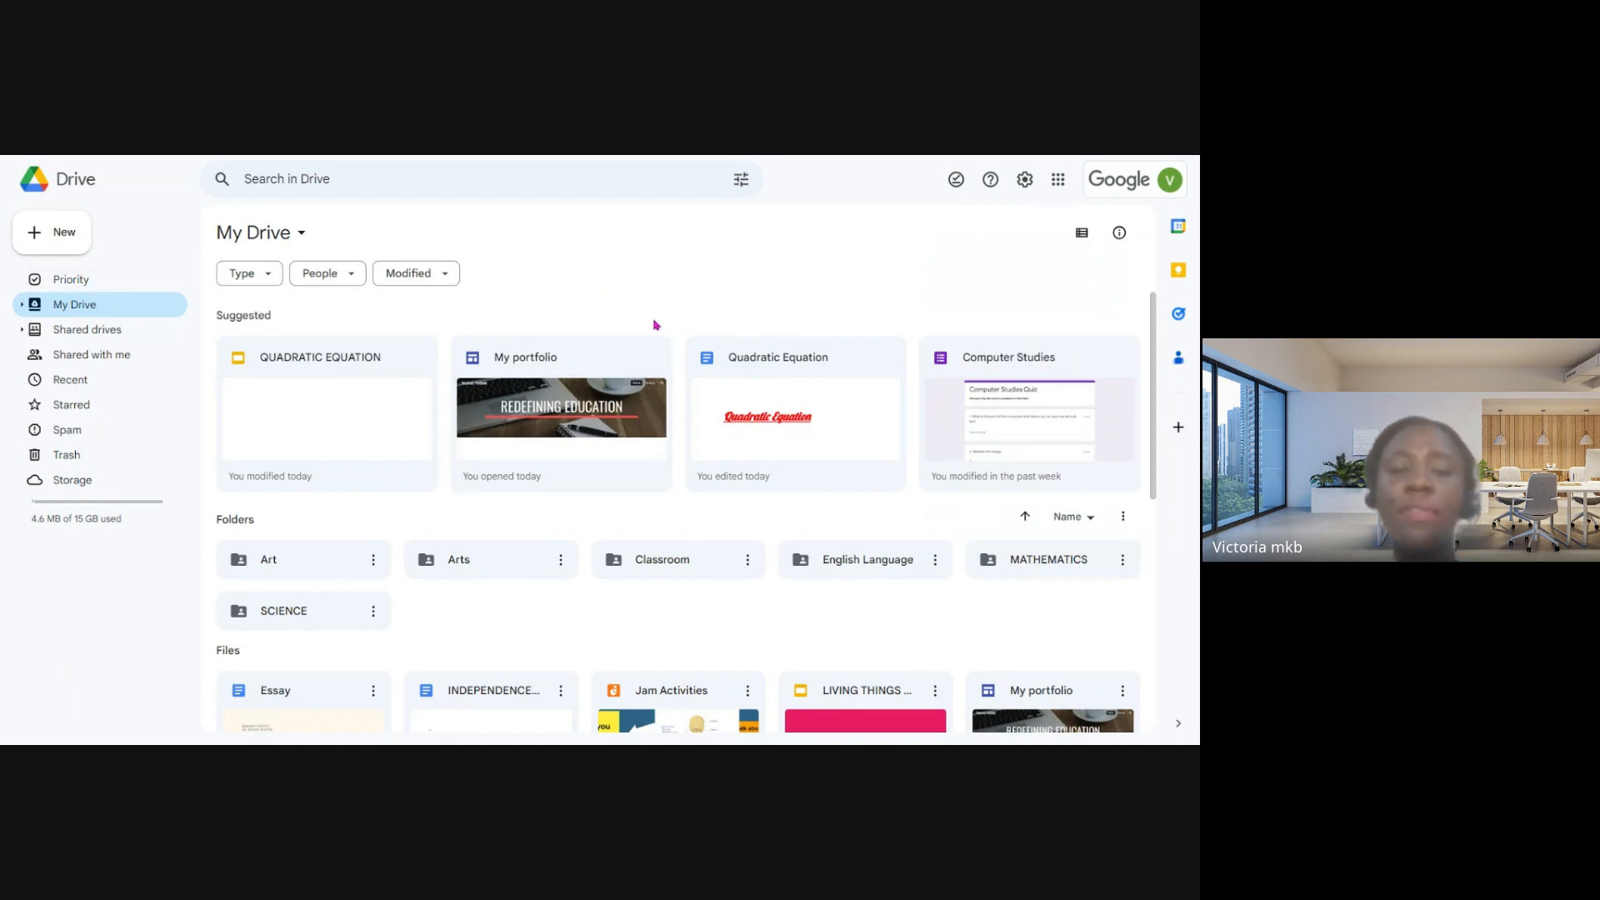
- Create a new folder named "English Language" in My Drive
left_click(35, 240)
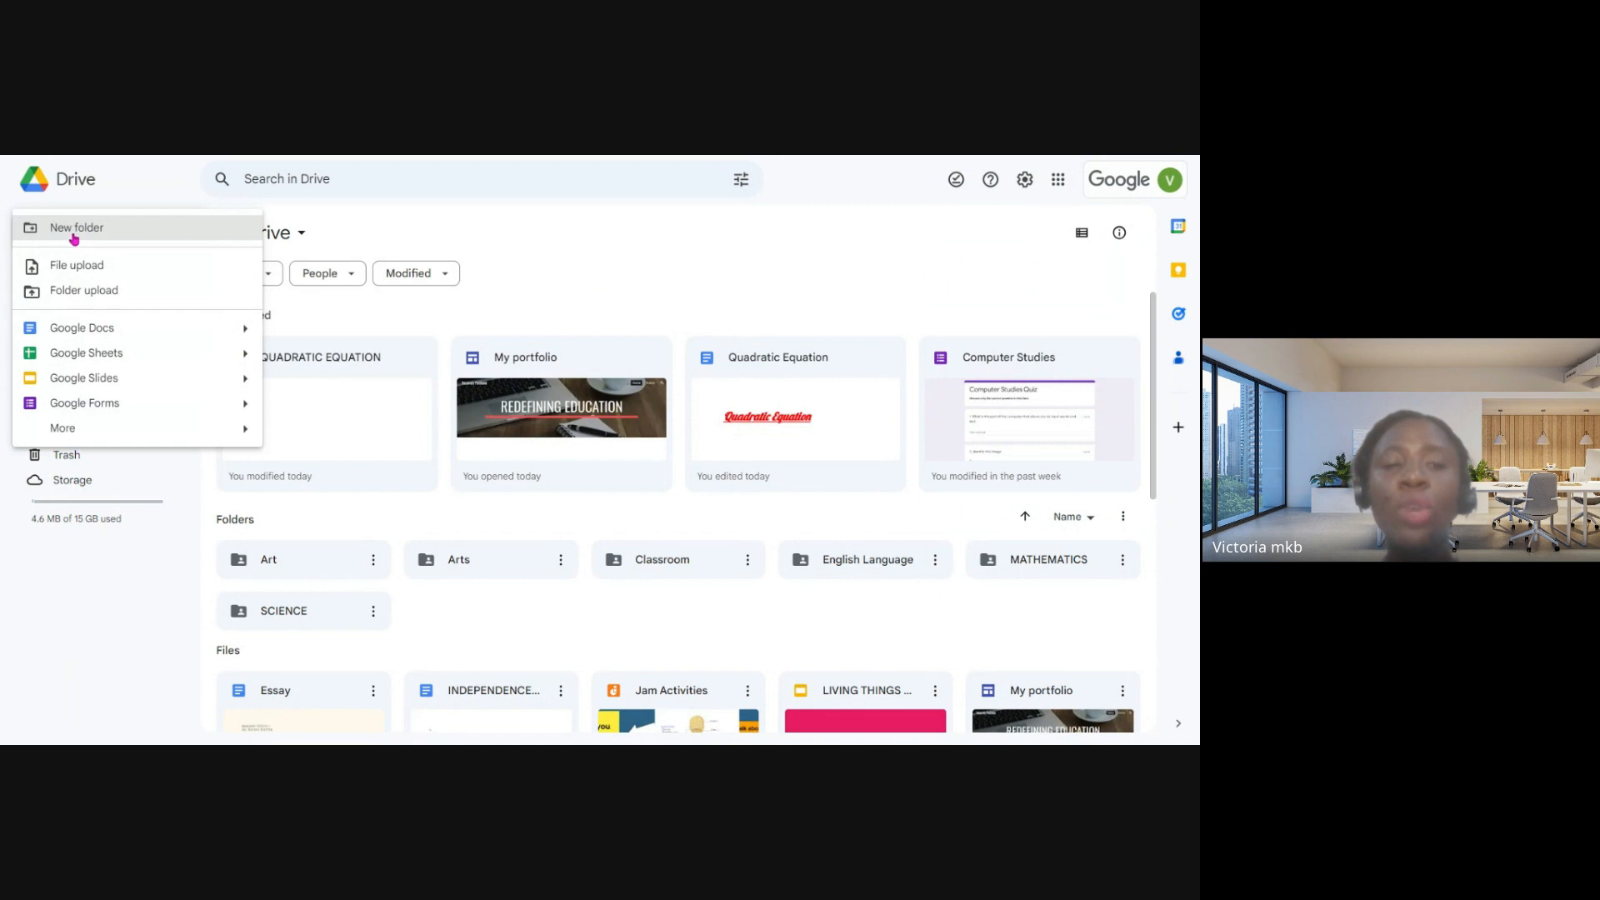
left_click(73, 239)
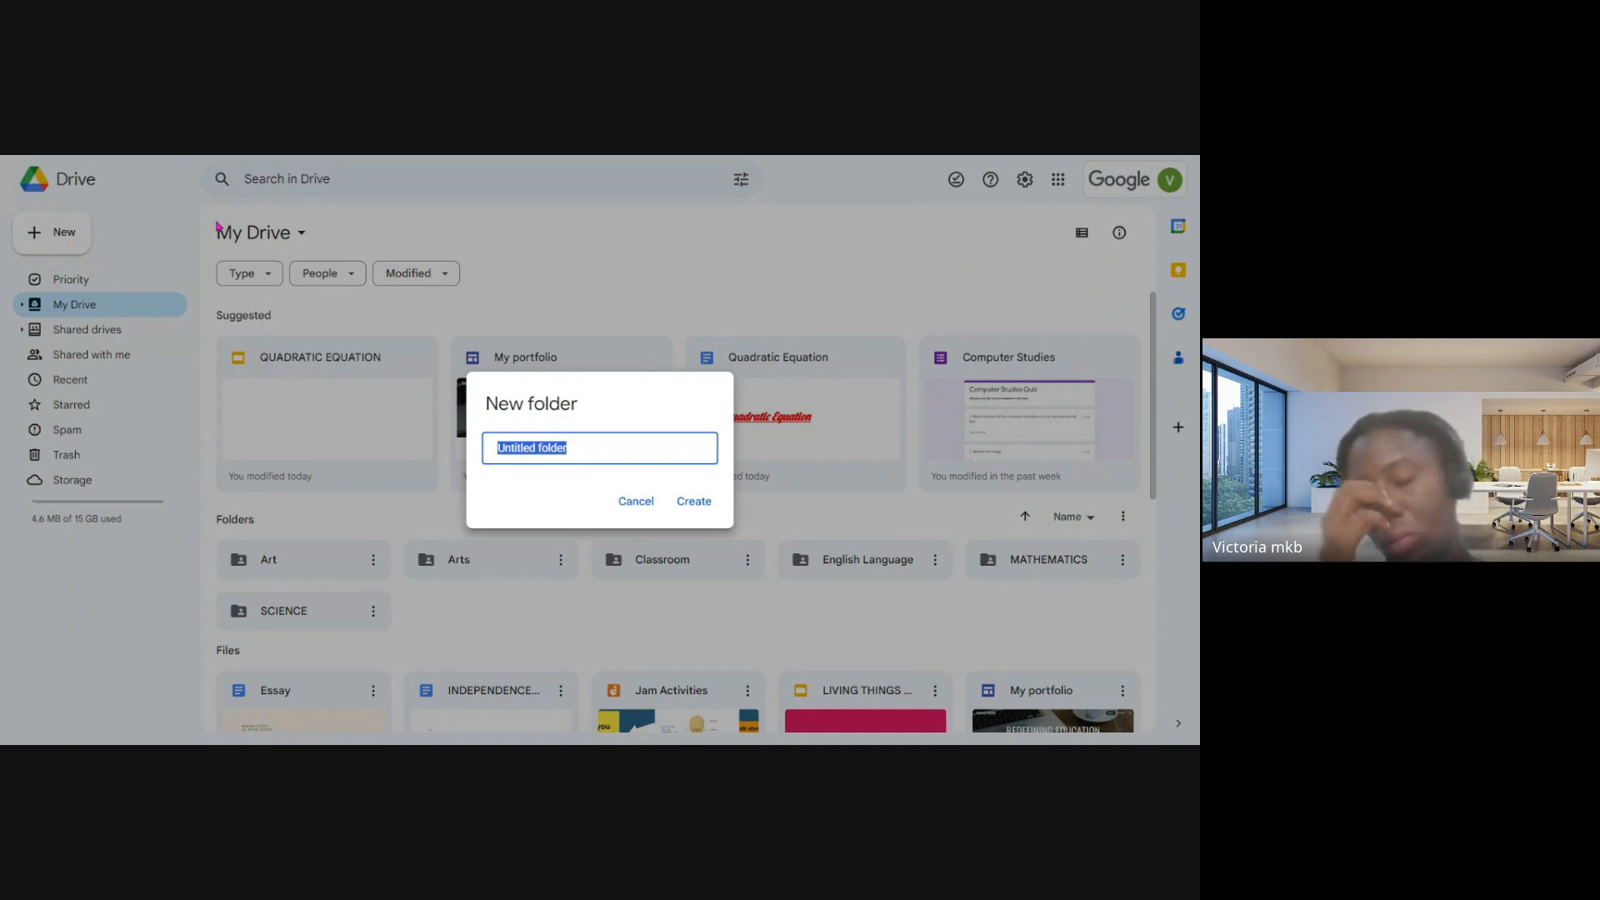
type("E")
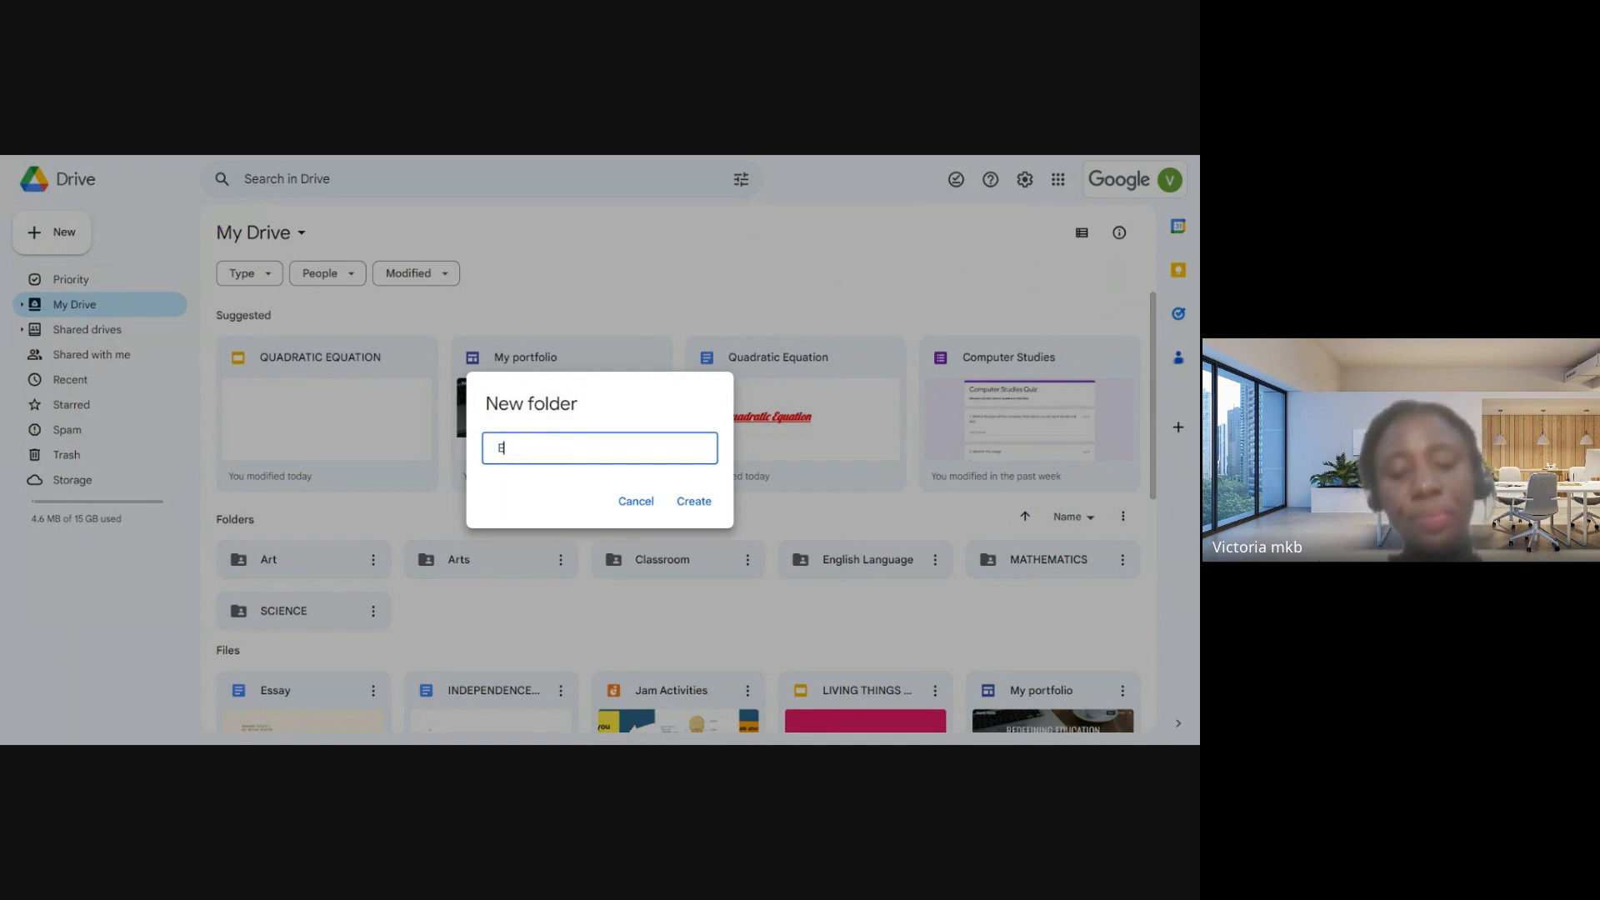
type("nglish")
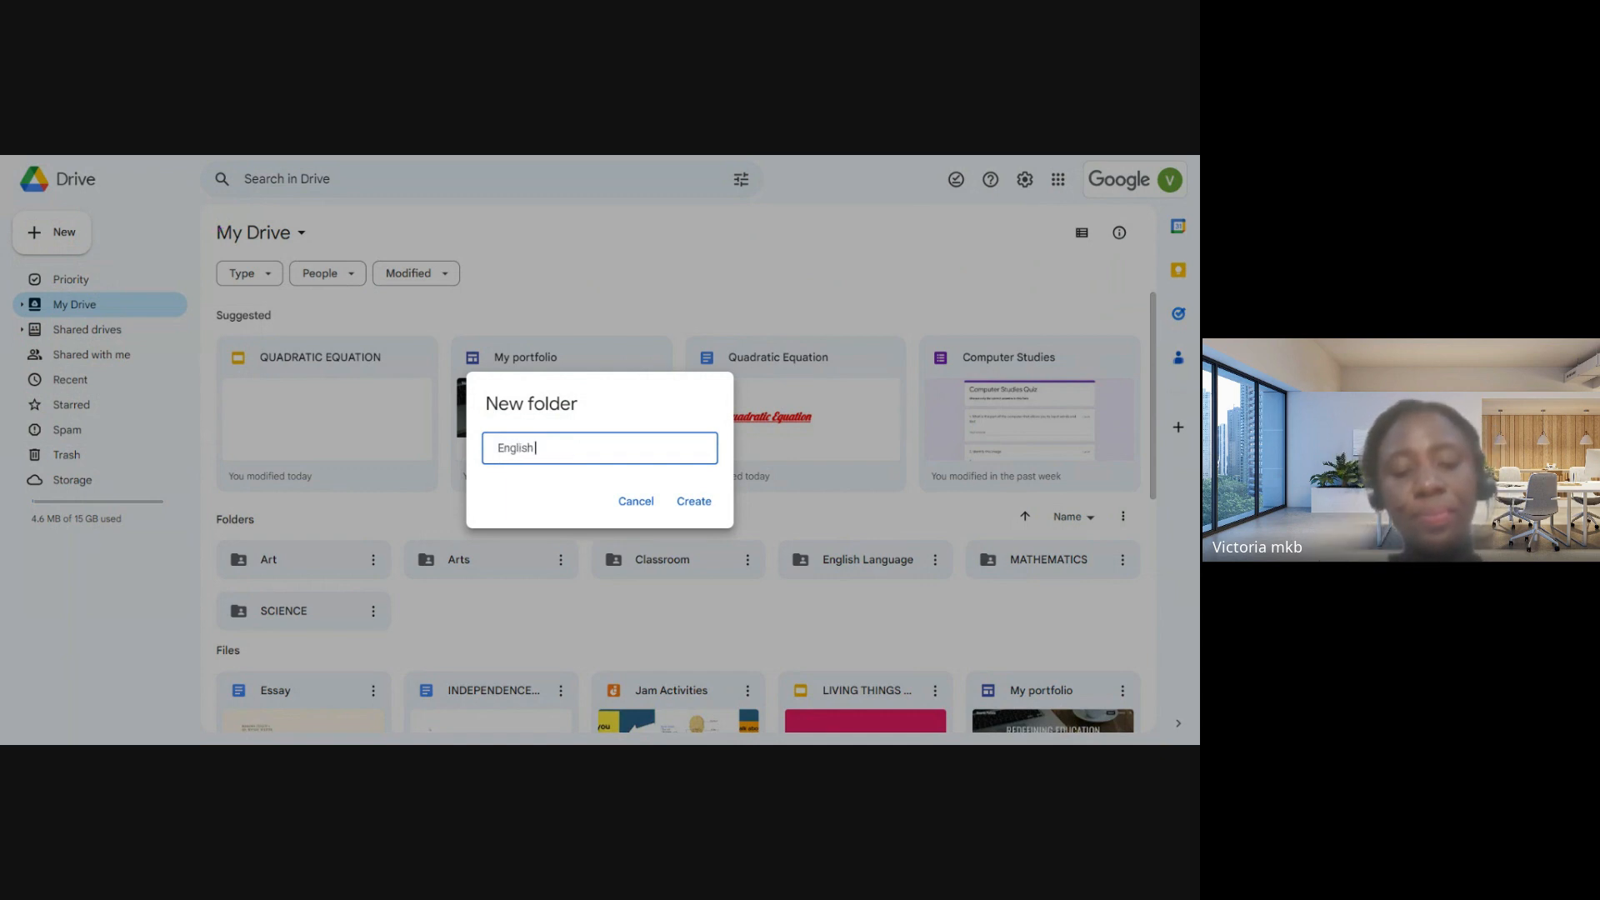
type(" Lnaguage")
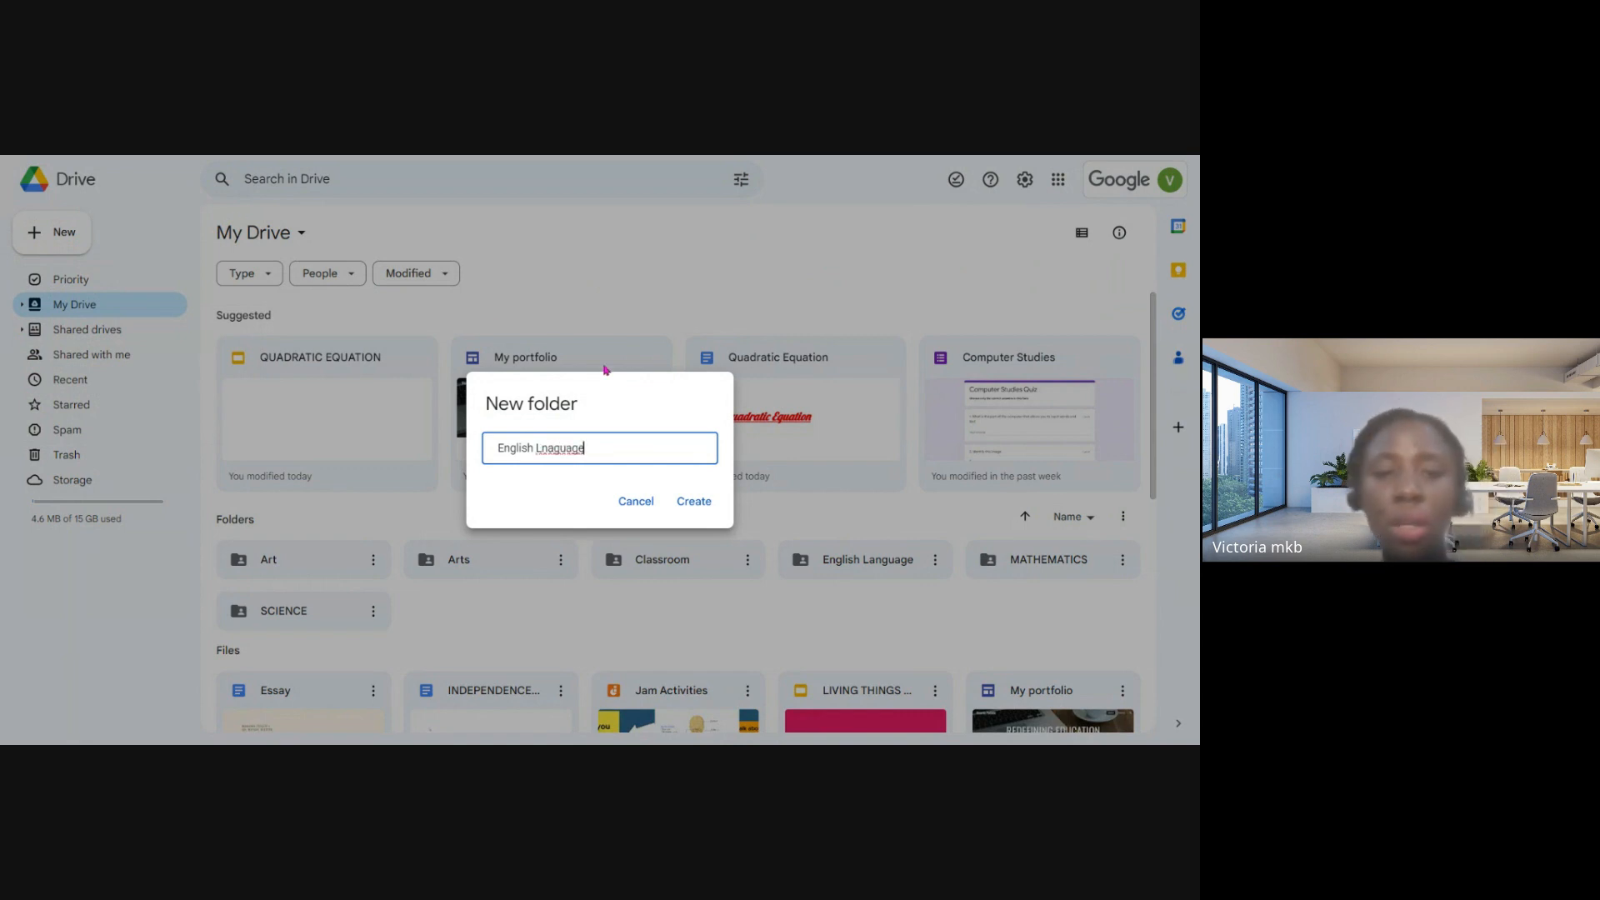
left_click(550, 454)
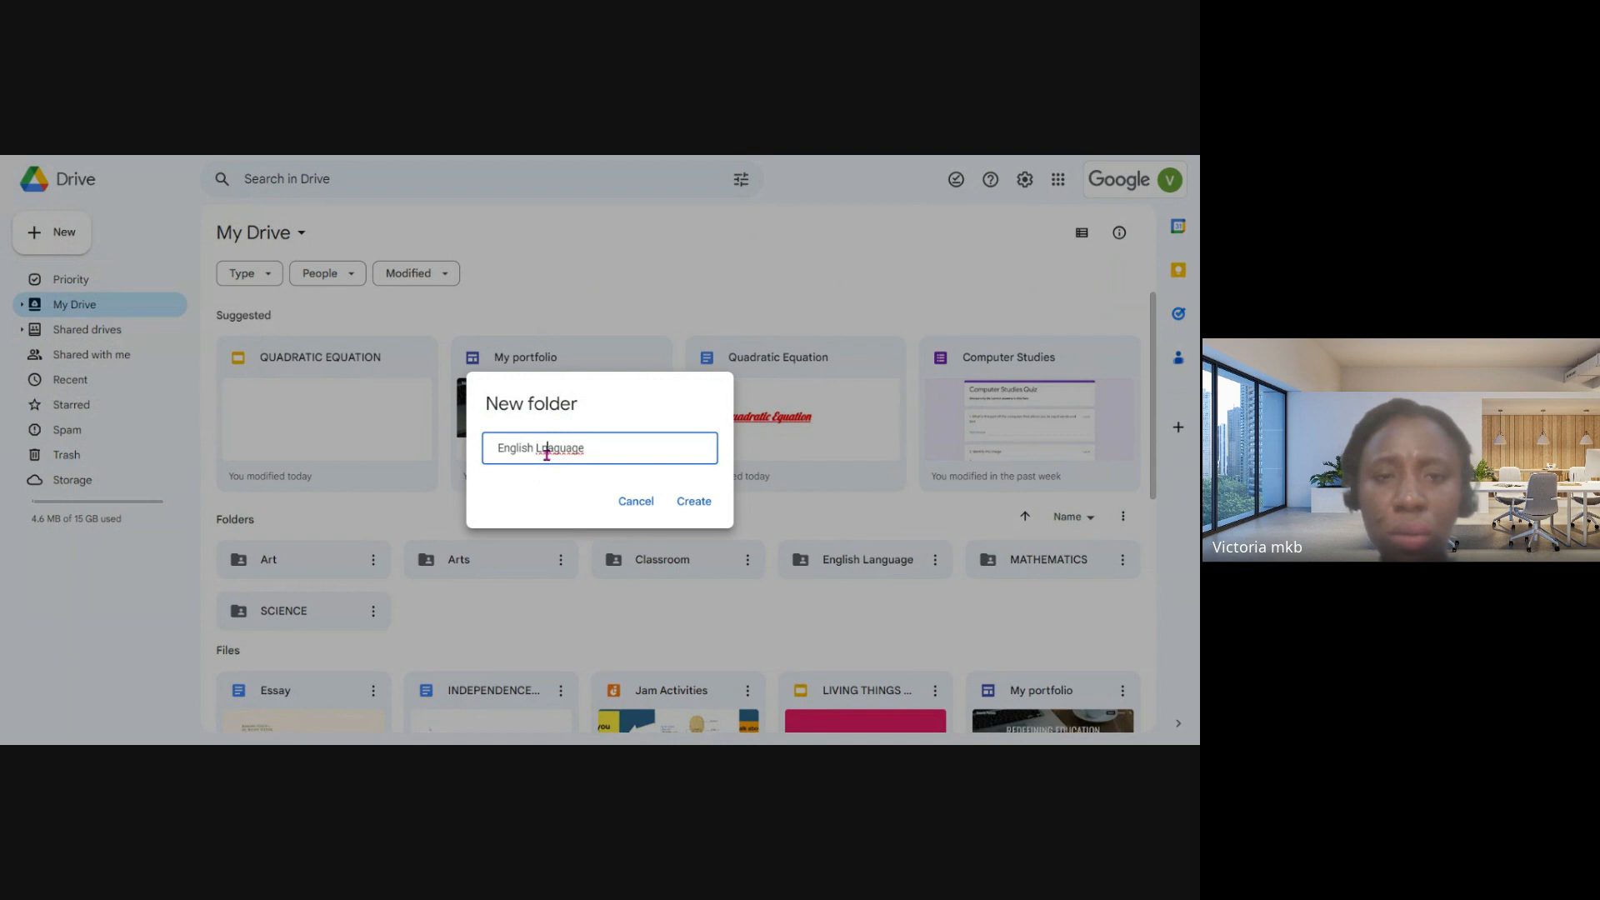
key("BackSpace")
type("anguage")
left_click(692, 496)
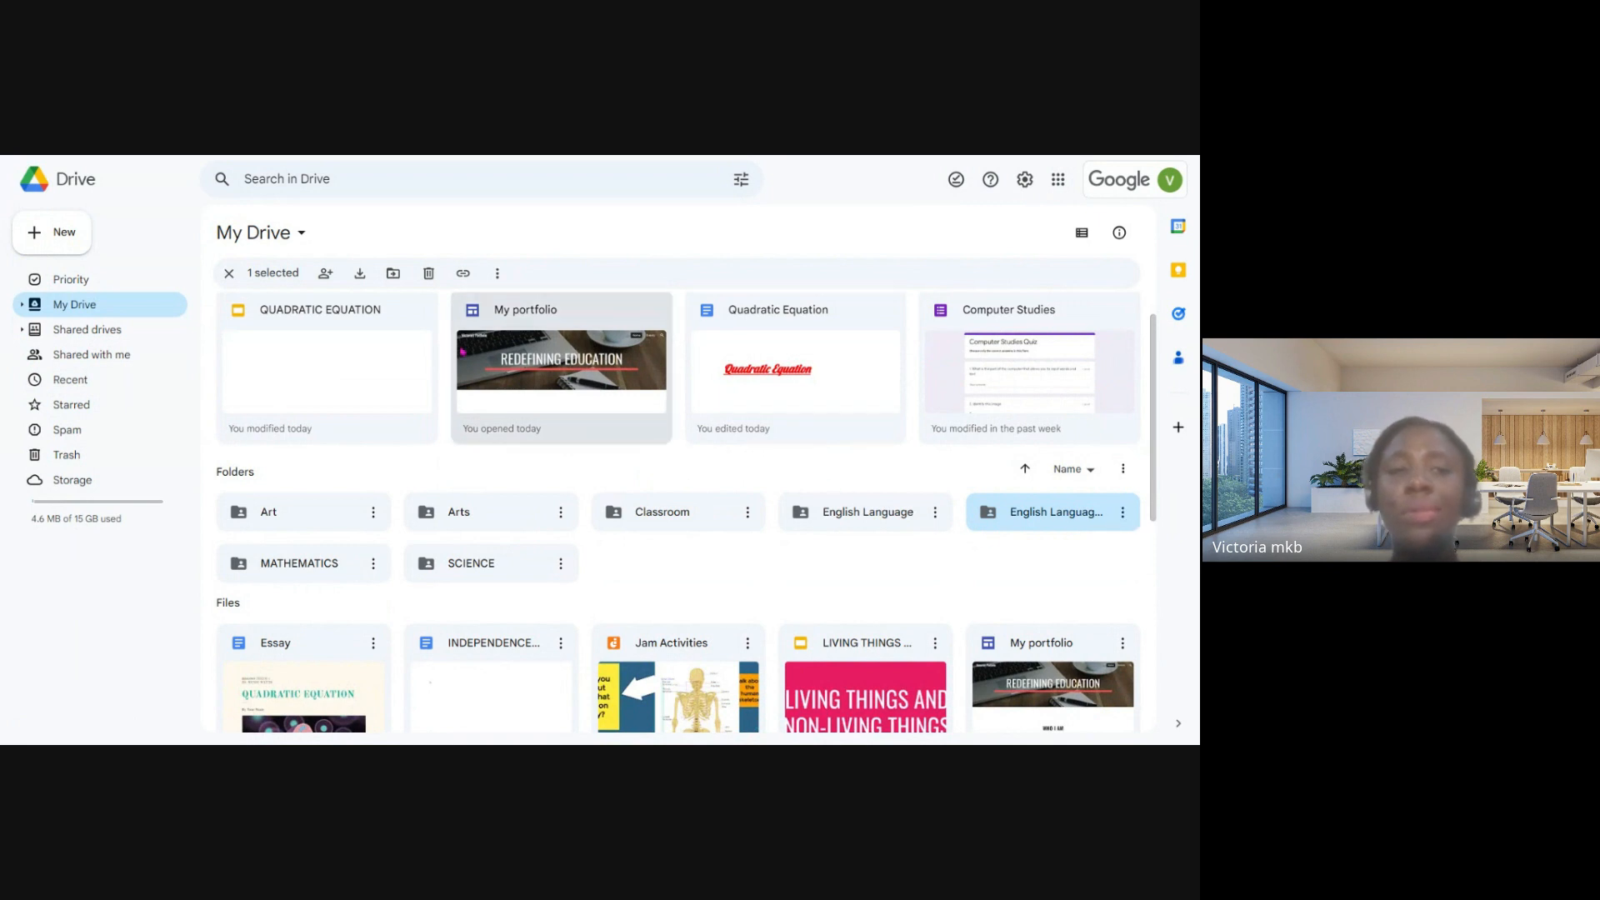
- Look through the suggested items, folders and files stored in My Drive
scroll(388, 385, "up", 1)
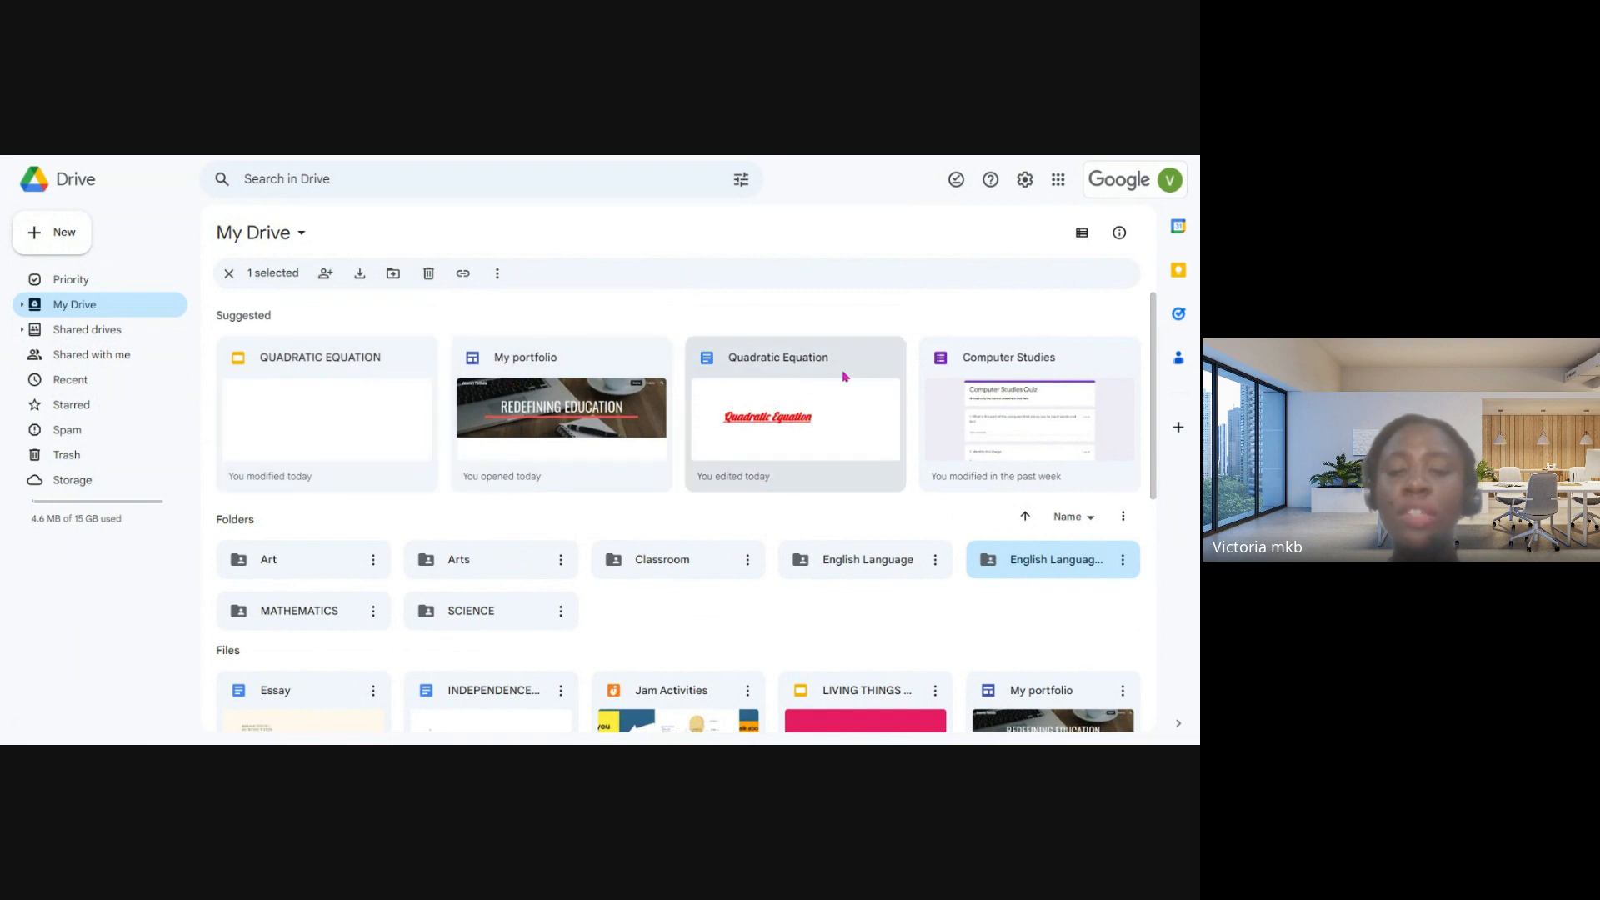
scroll(921, 402, "down", 1)
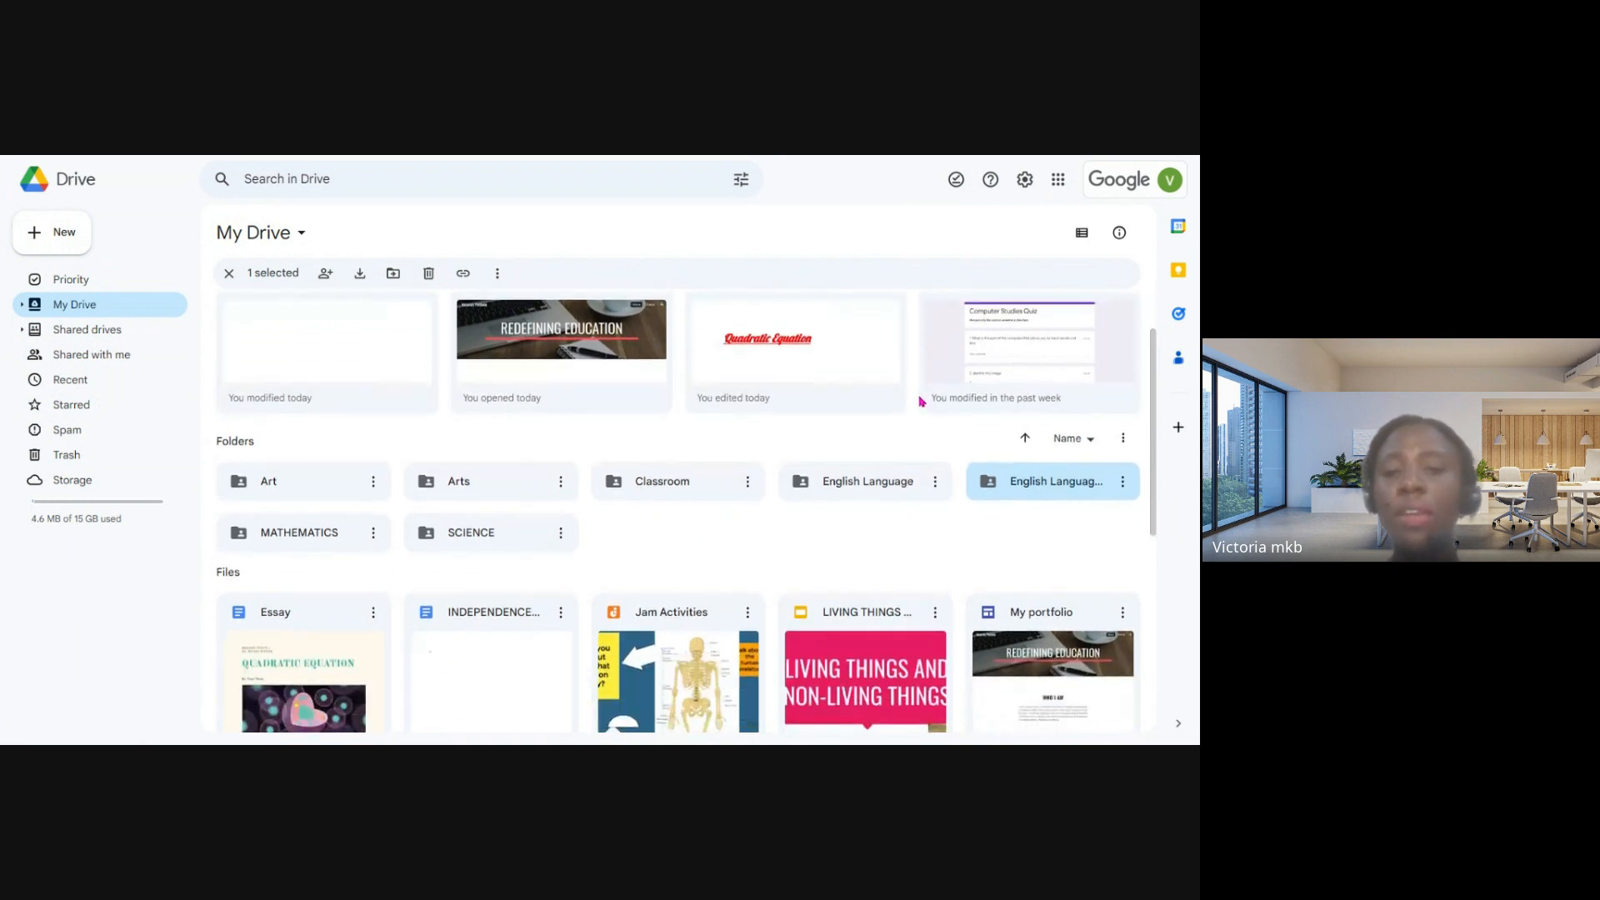
scroll(921, 396, "up", 1)
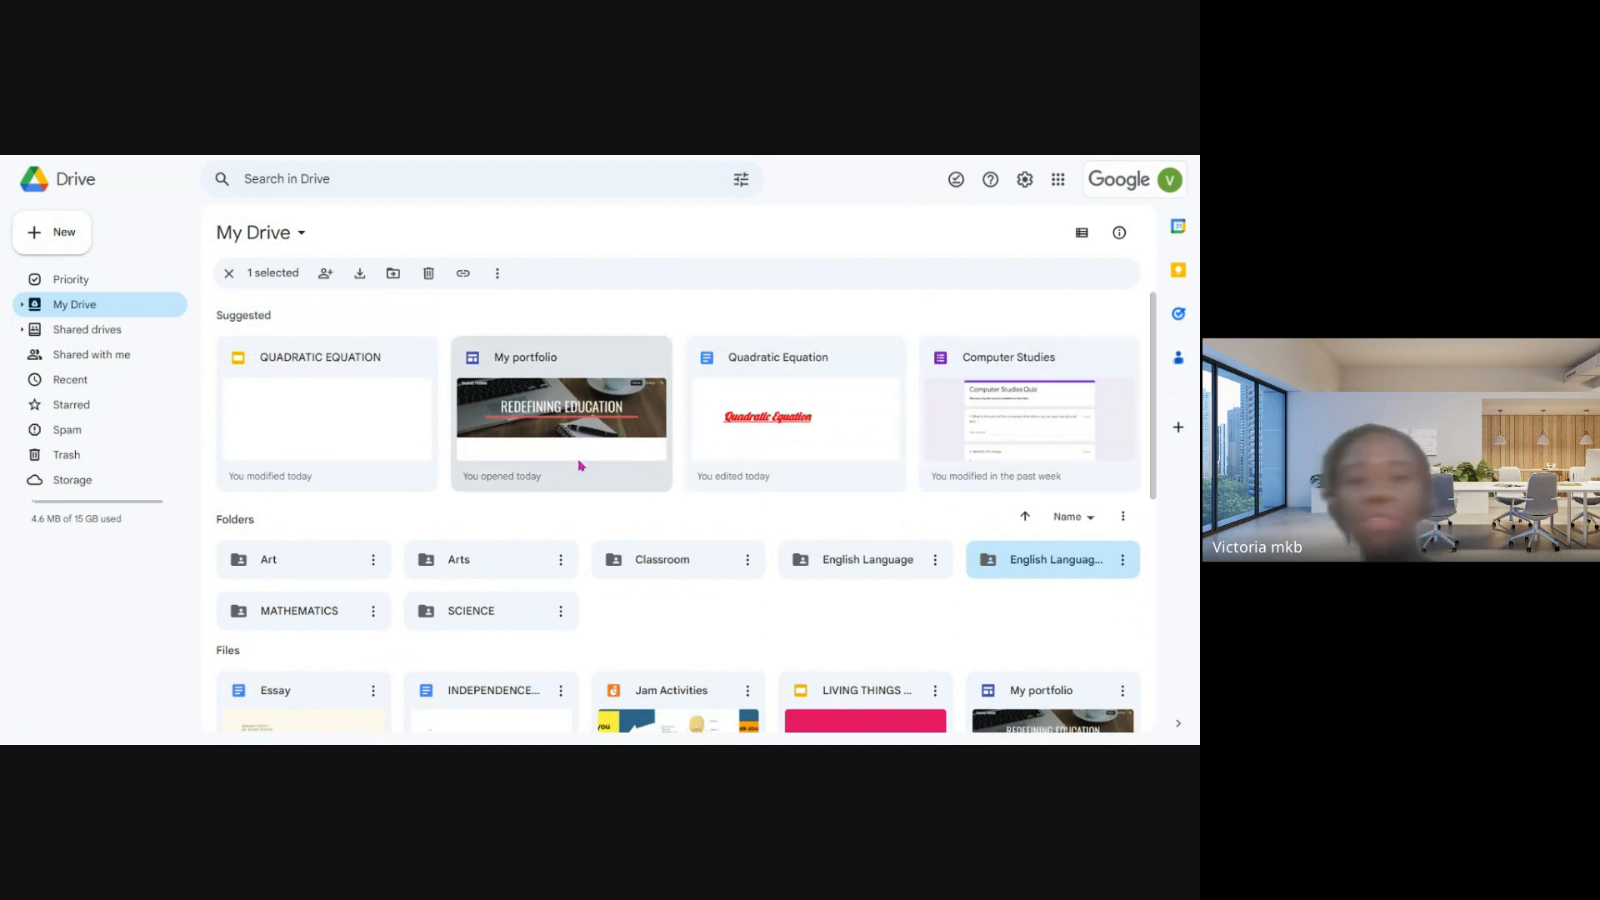
scroll(583, 495, "down", 2)
scroll(583, 495, "down", 2)
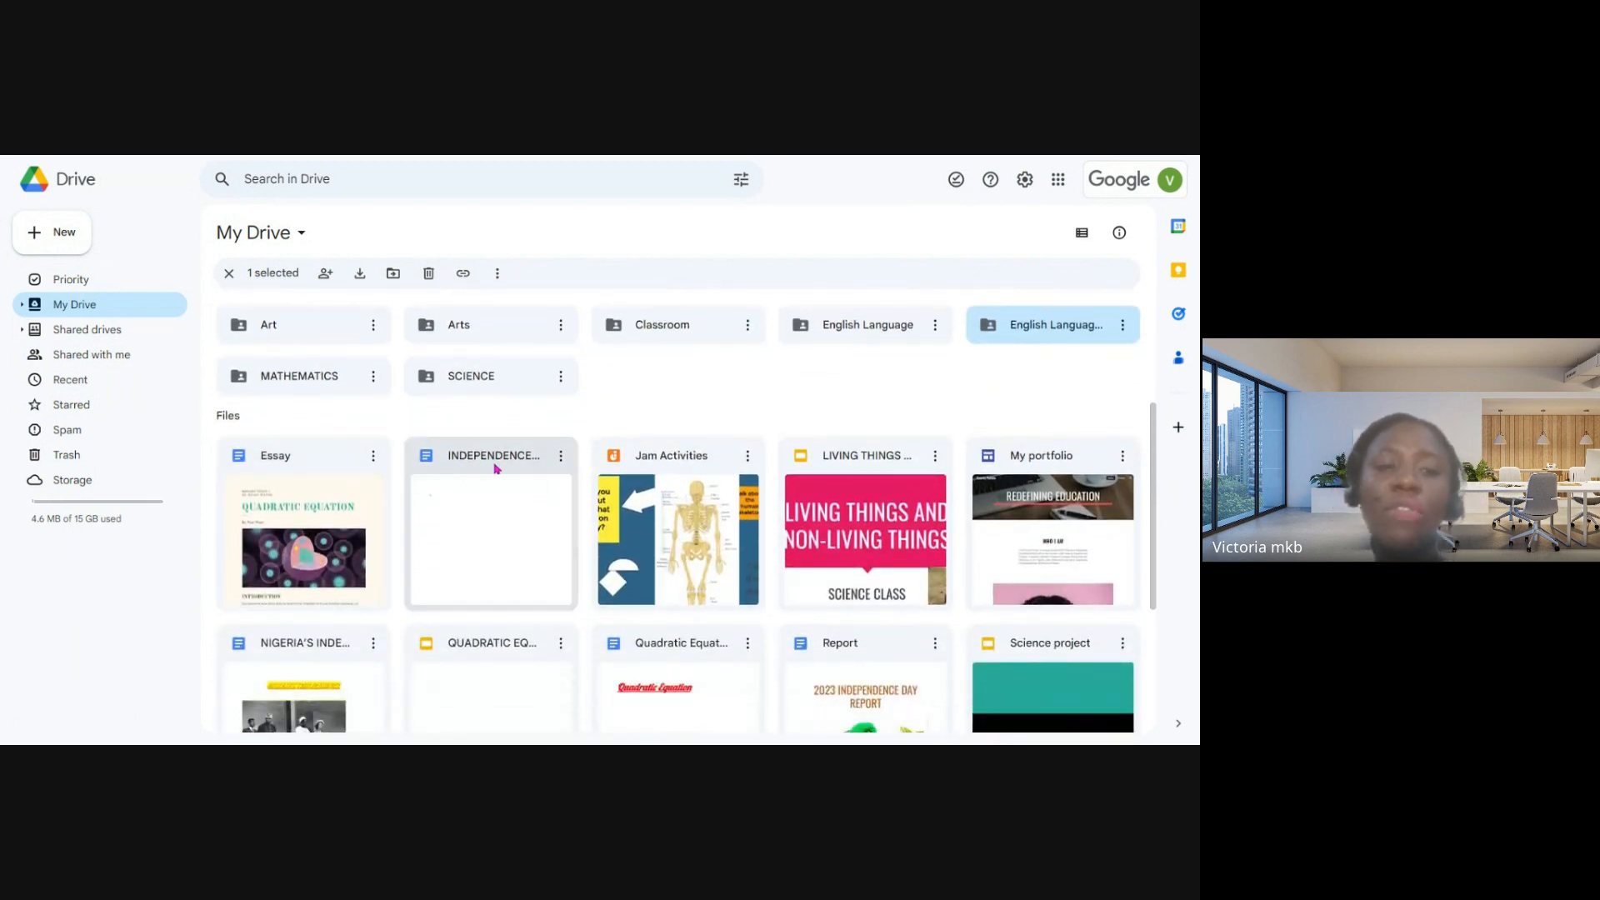
scroll(917, 510, "down", 2)
scroll(917, 510, "down", 3)
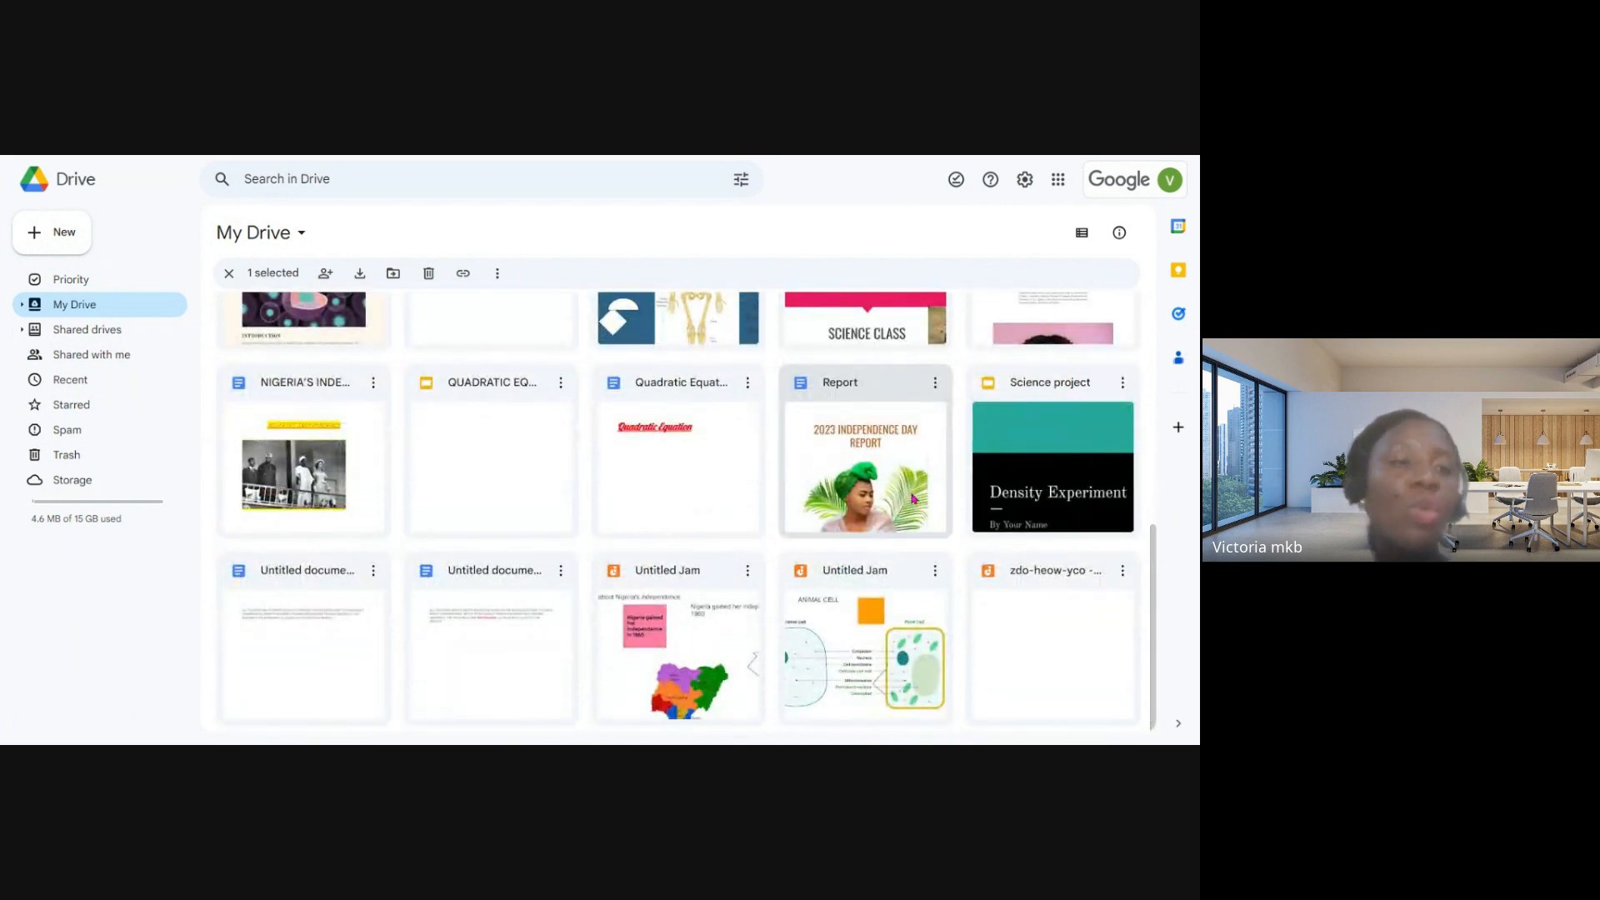
- Look through the Drive sections for shared drives, files shared with the account, recent, starred, spam, trash and storage
left_click(79, 336)
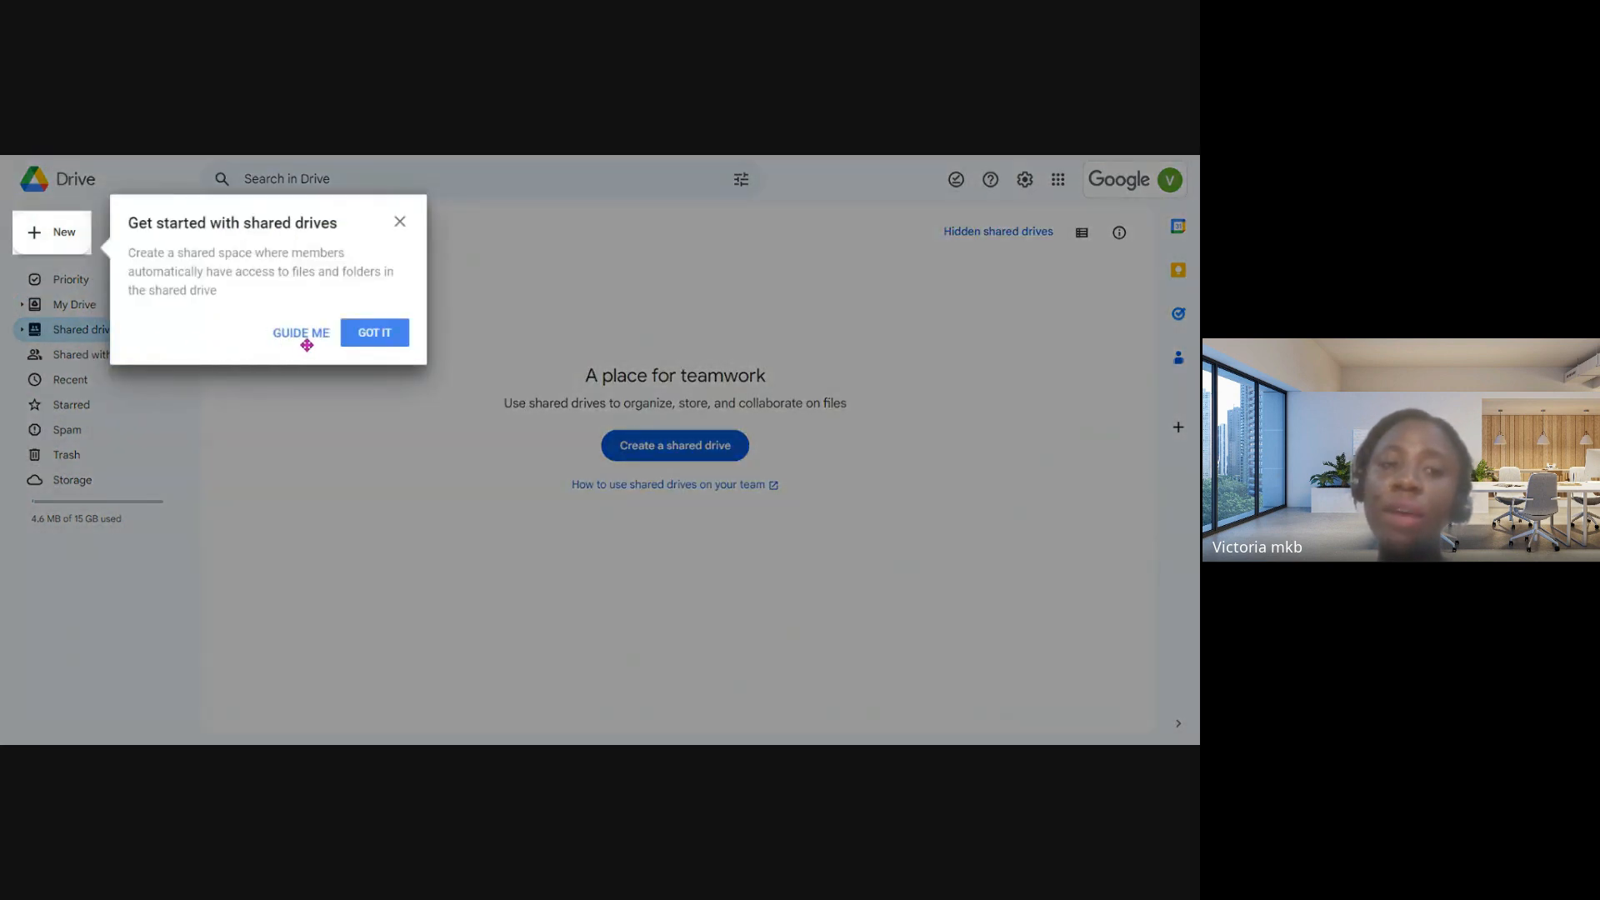
left_click(372, 336)
left_click(85, 360)
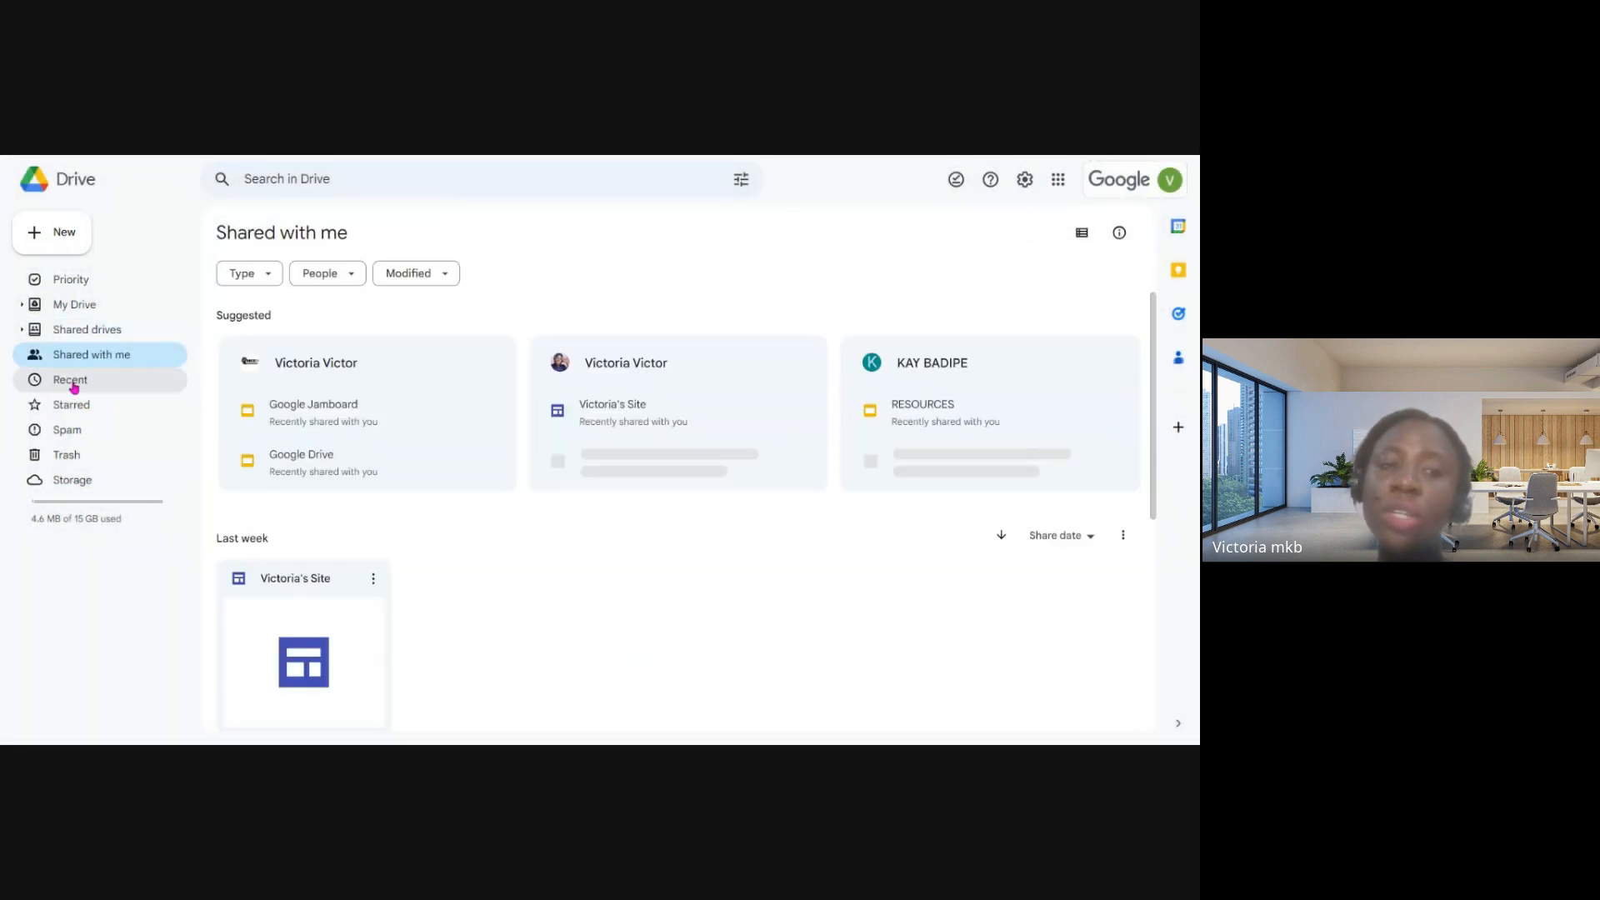
left_click(73, 385)
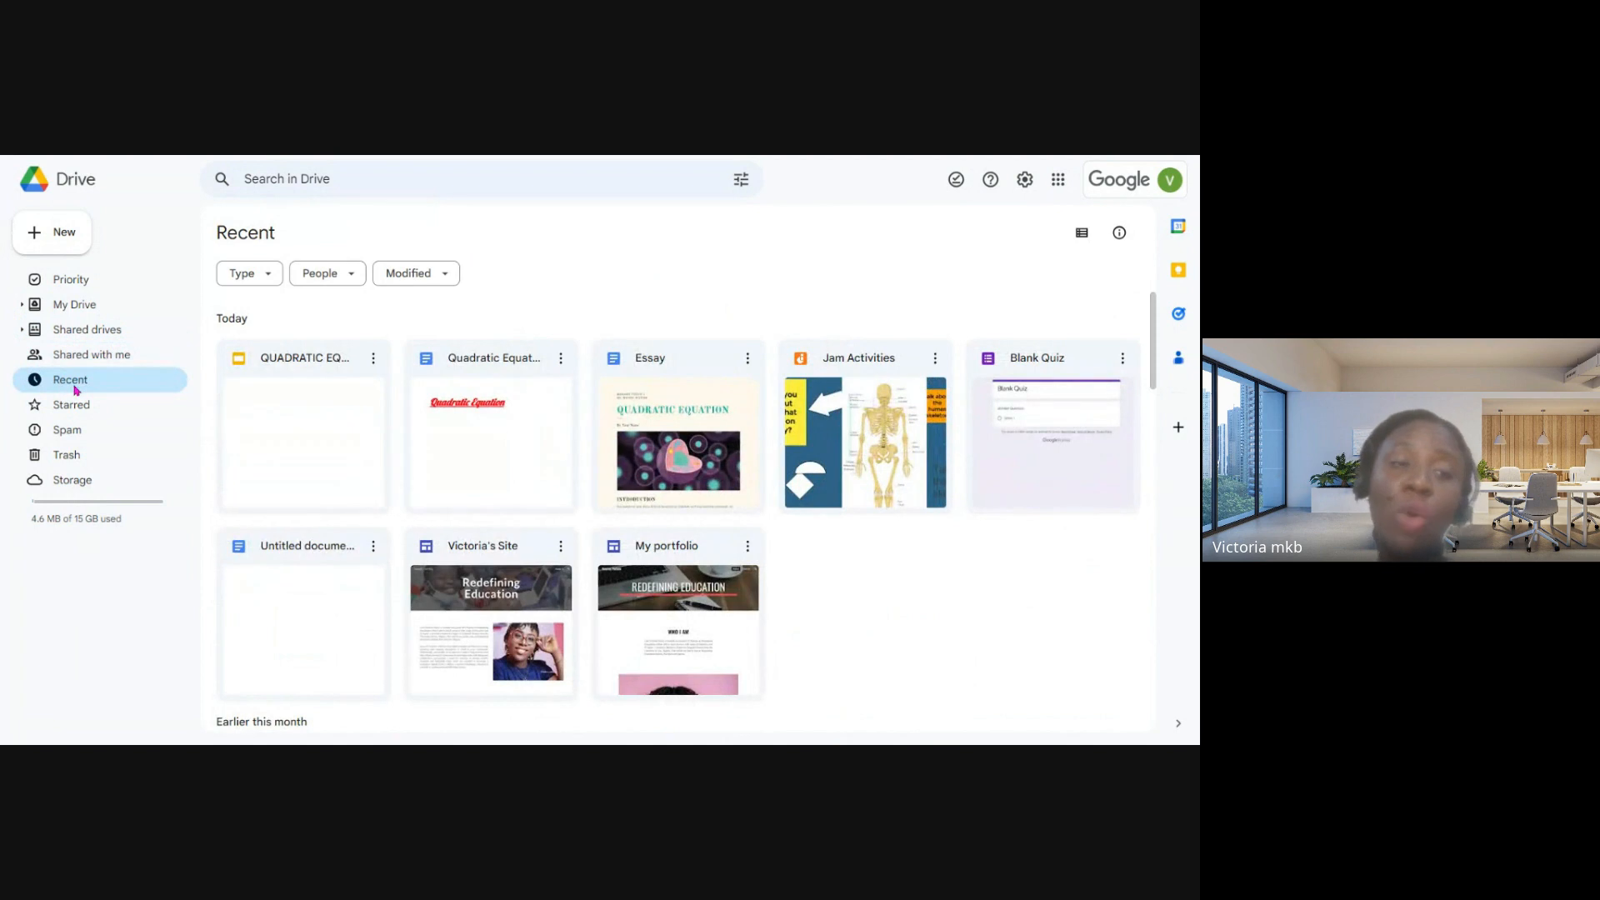
left_click(72, 406)
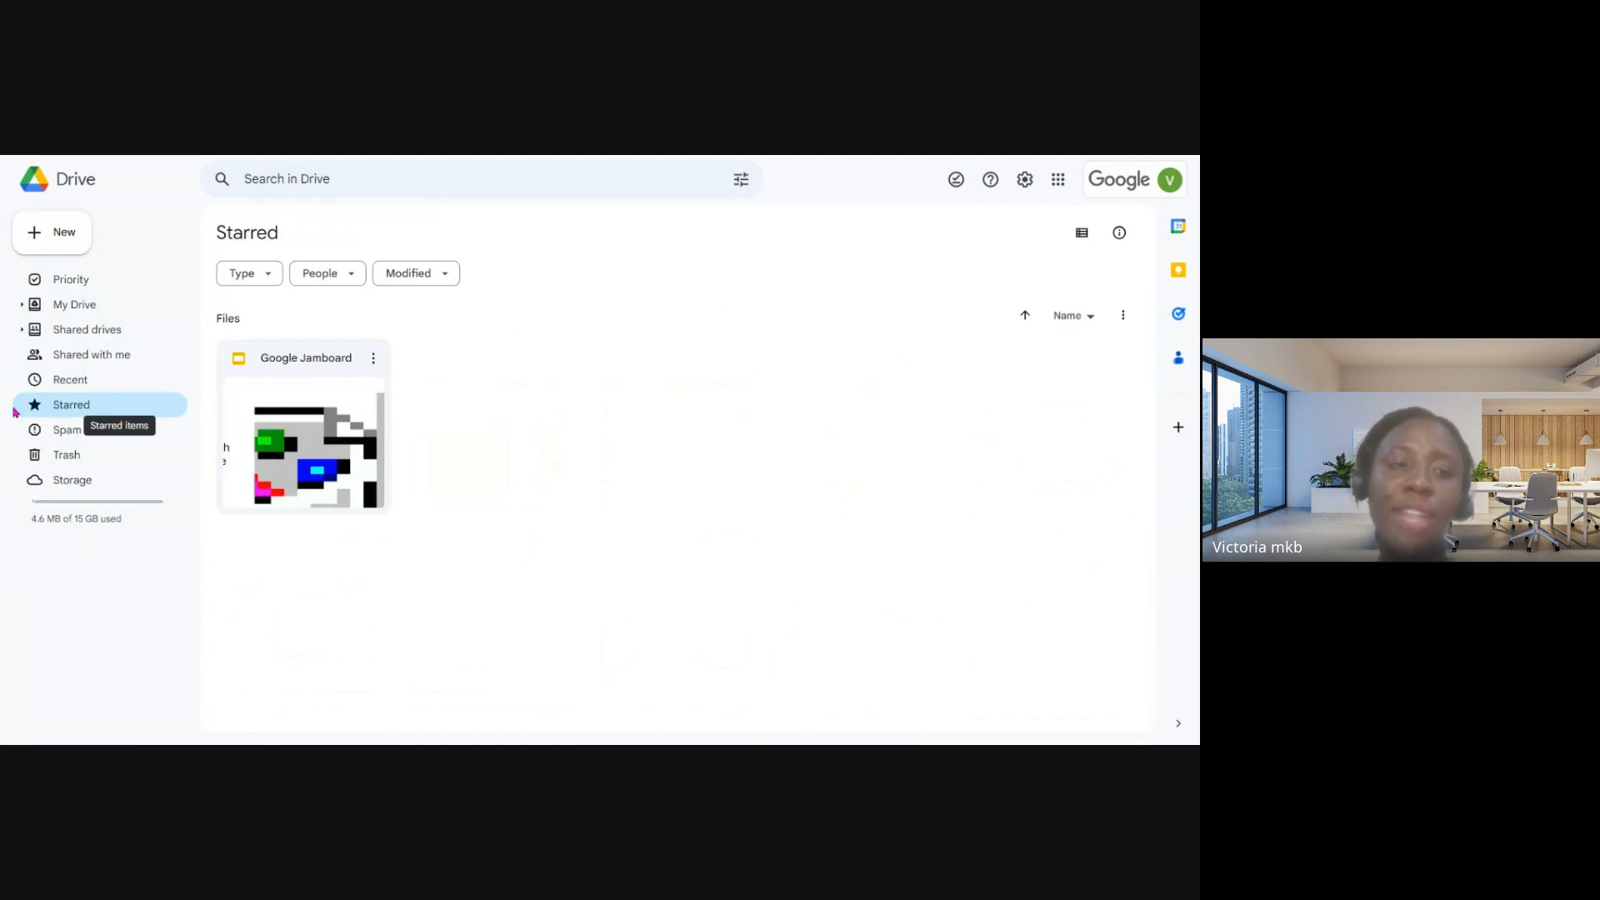
left_click(66, 432)
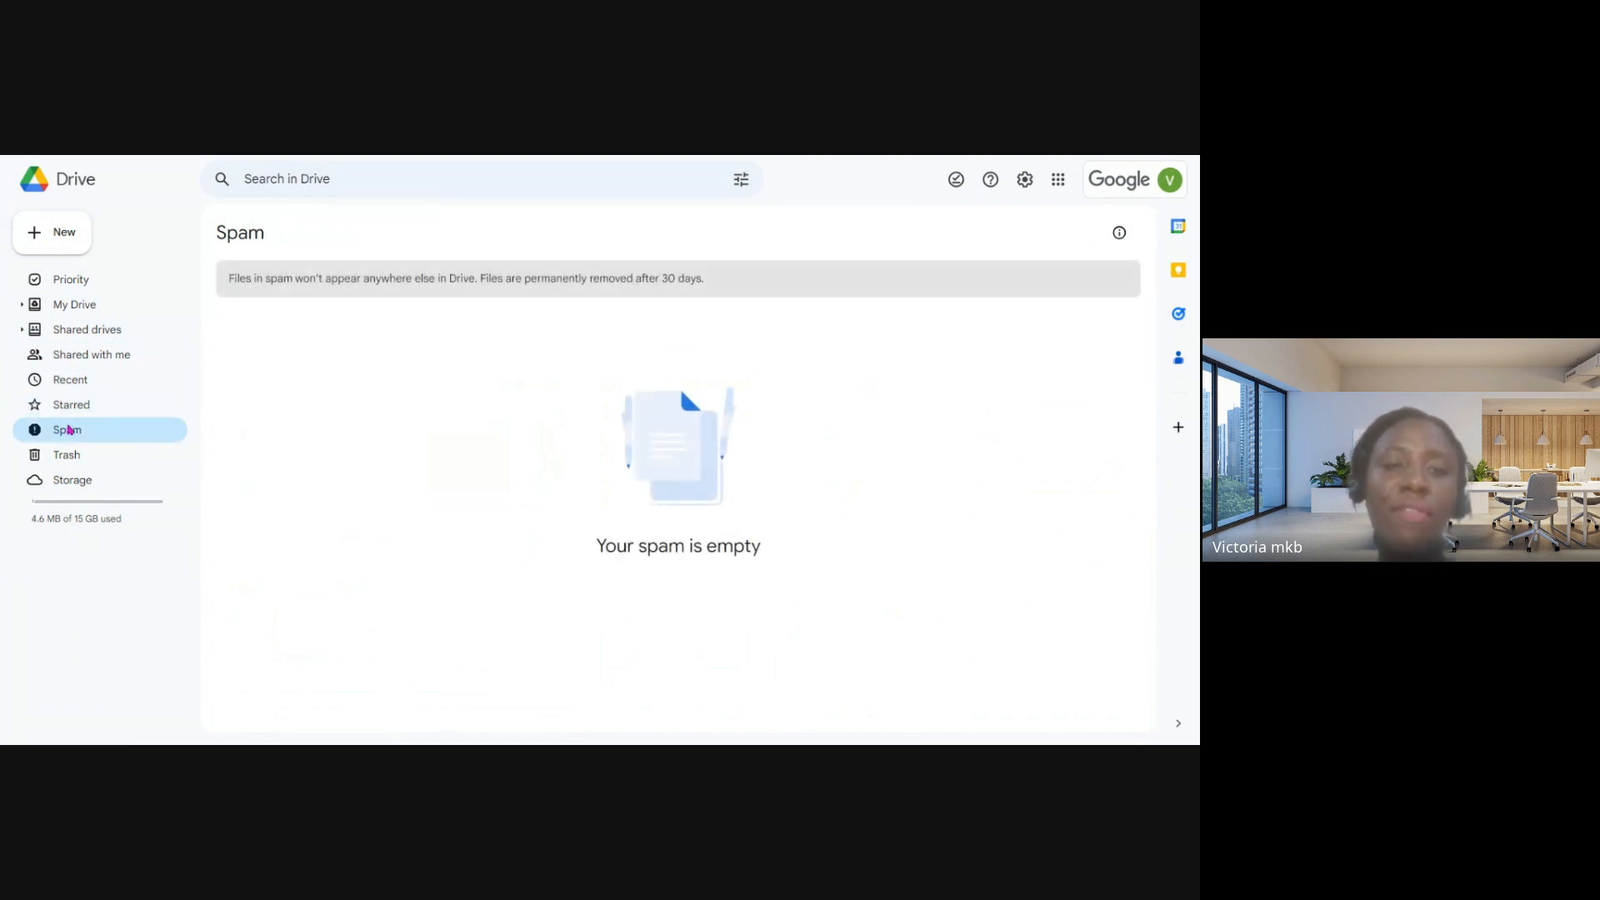
left_click(75, 460)
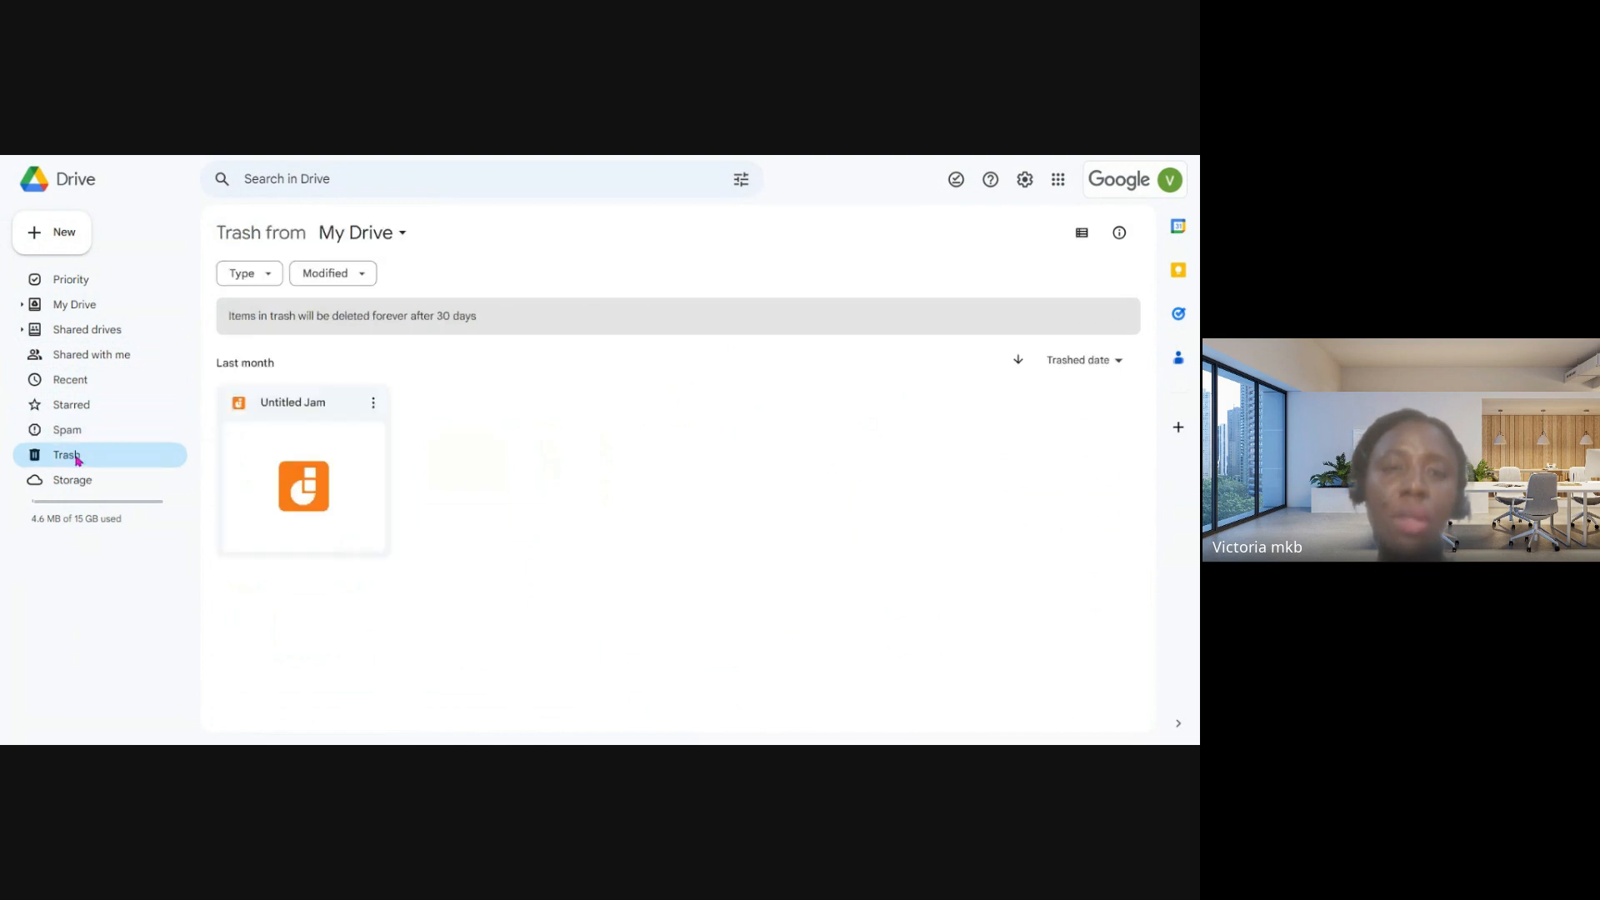
left_click(79, 486)
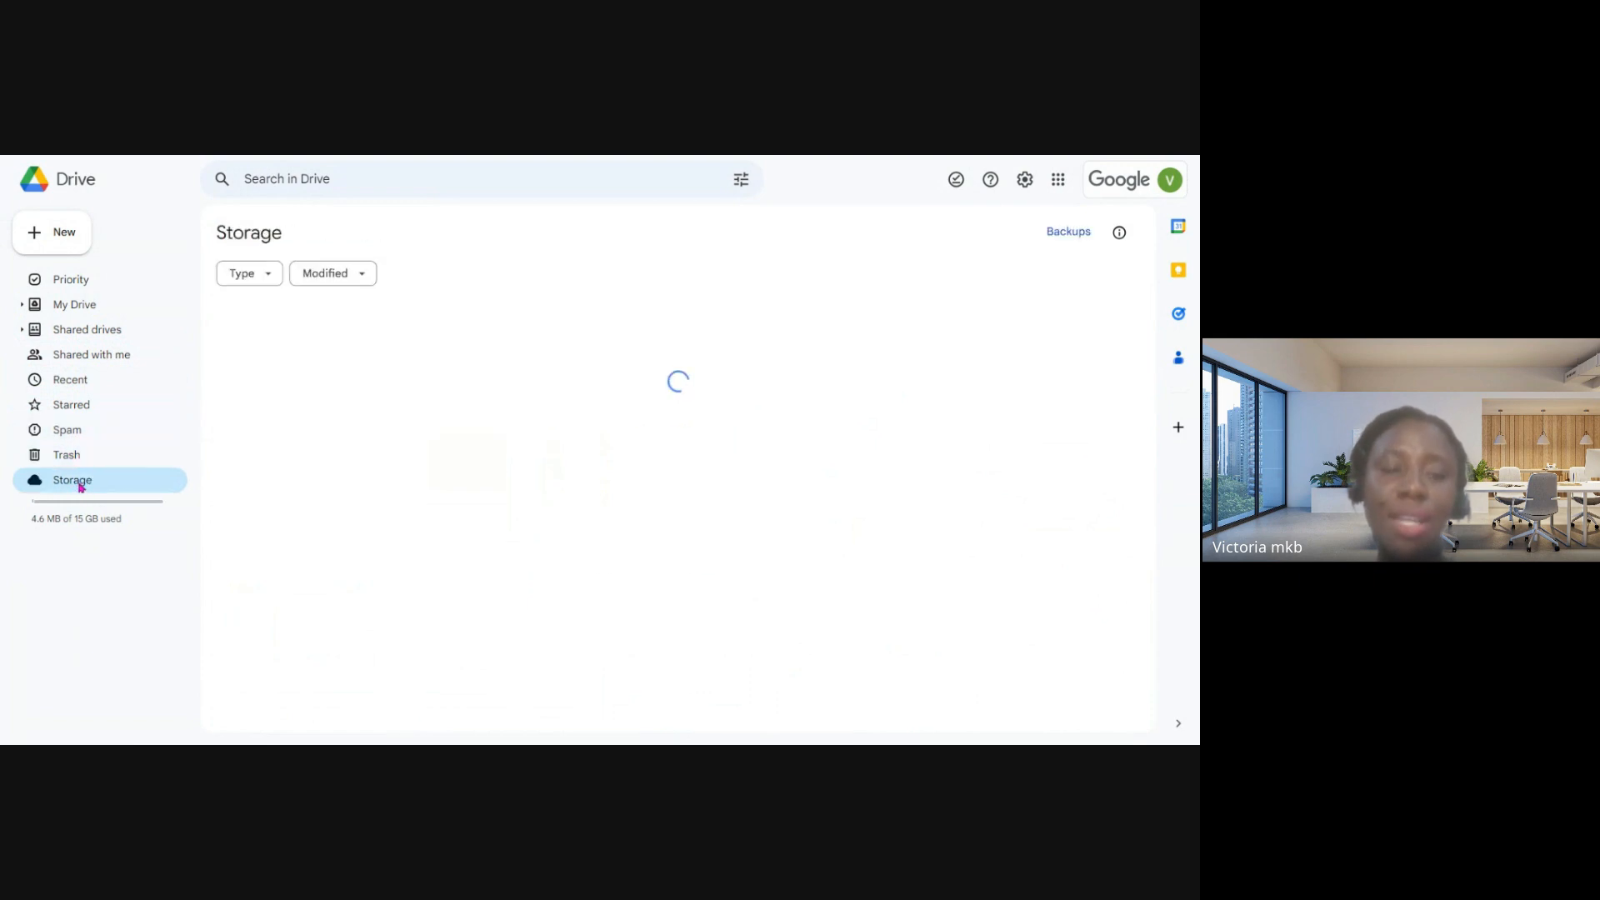
- Return to My Drive and review the actions available for the Essay document, including sharing, organizing and file information
left_click(83, 315)
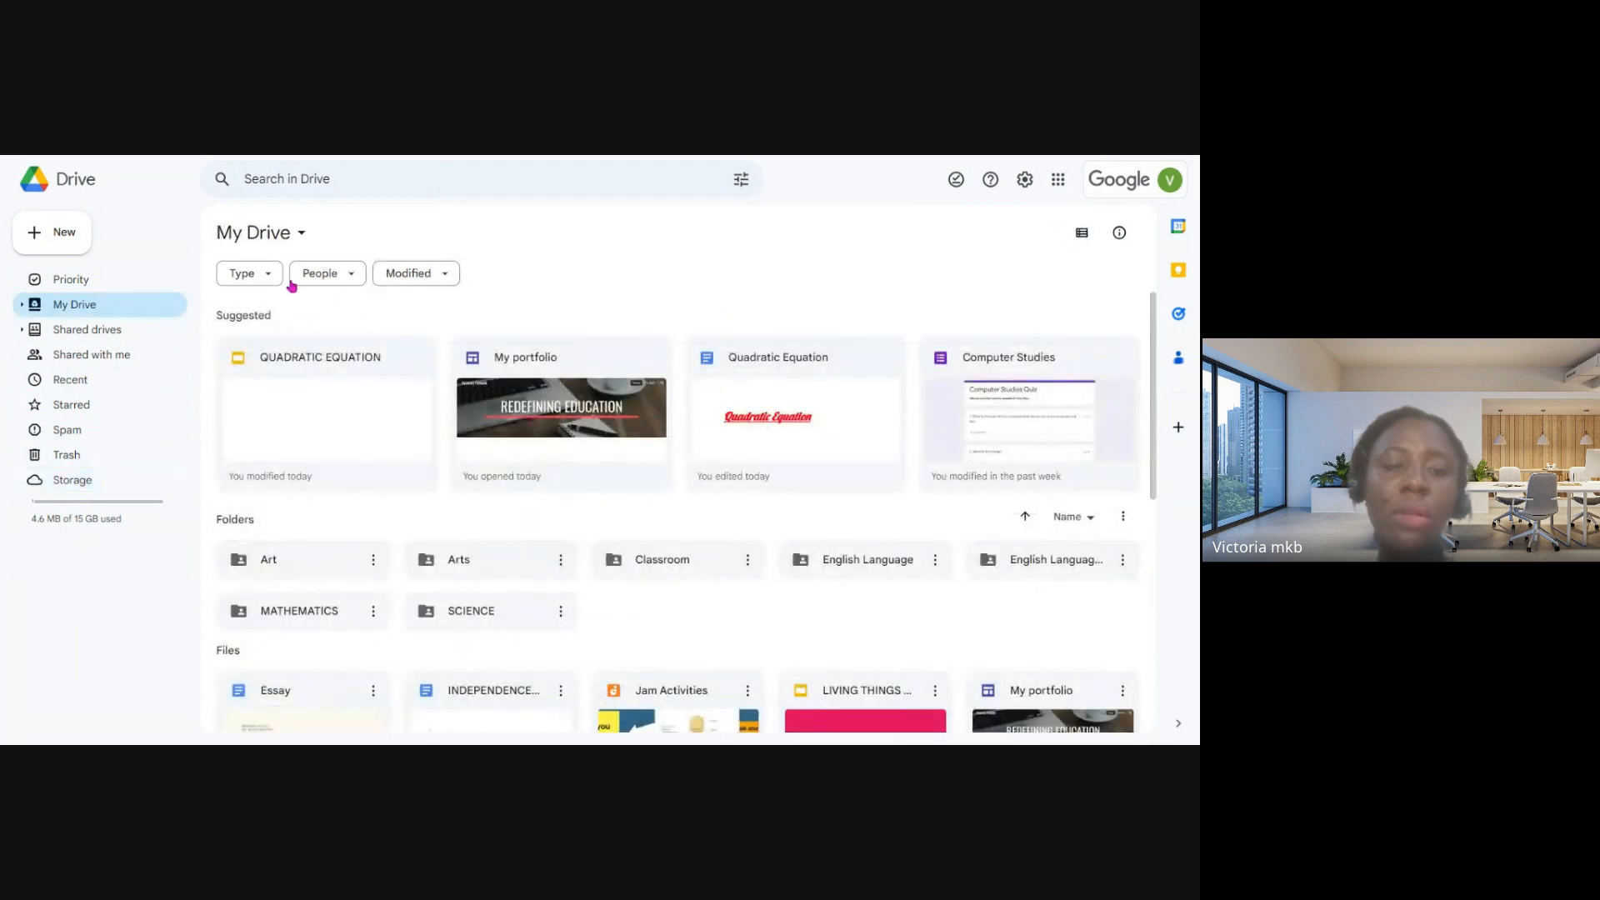
scroll(534, 492, "down", 1)
scroll(500, 483, "down", 2)
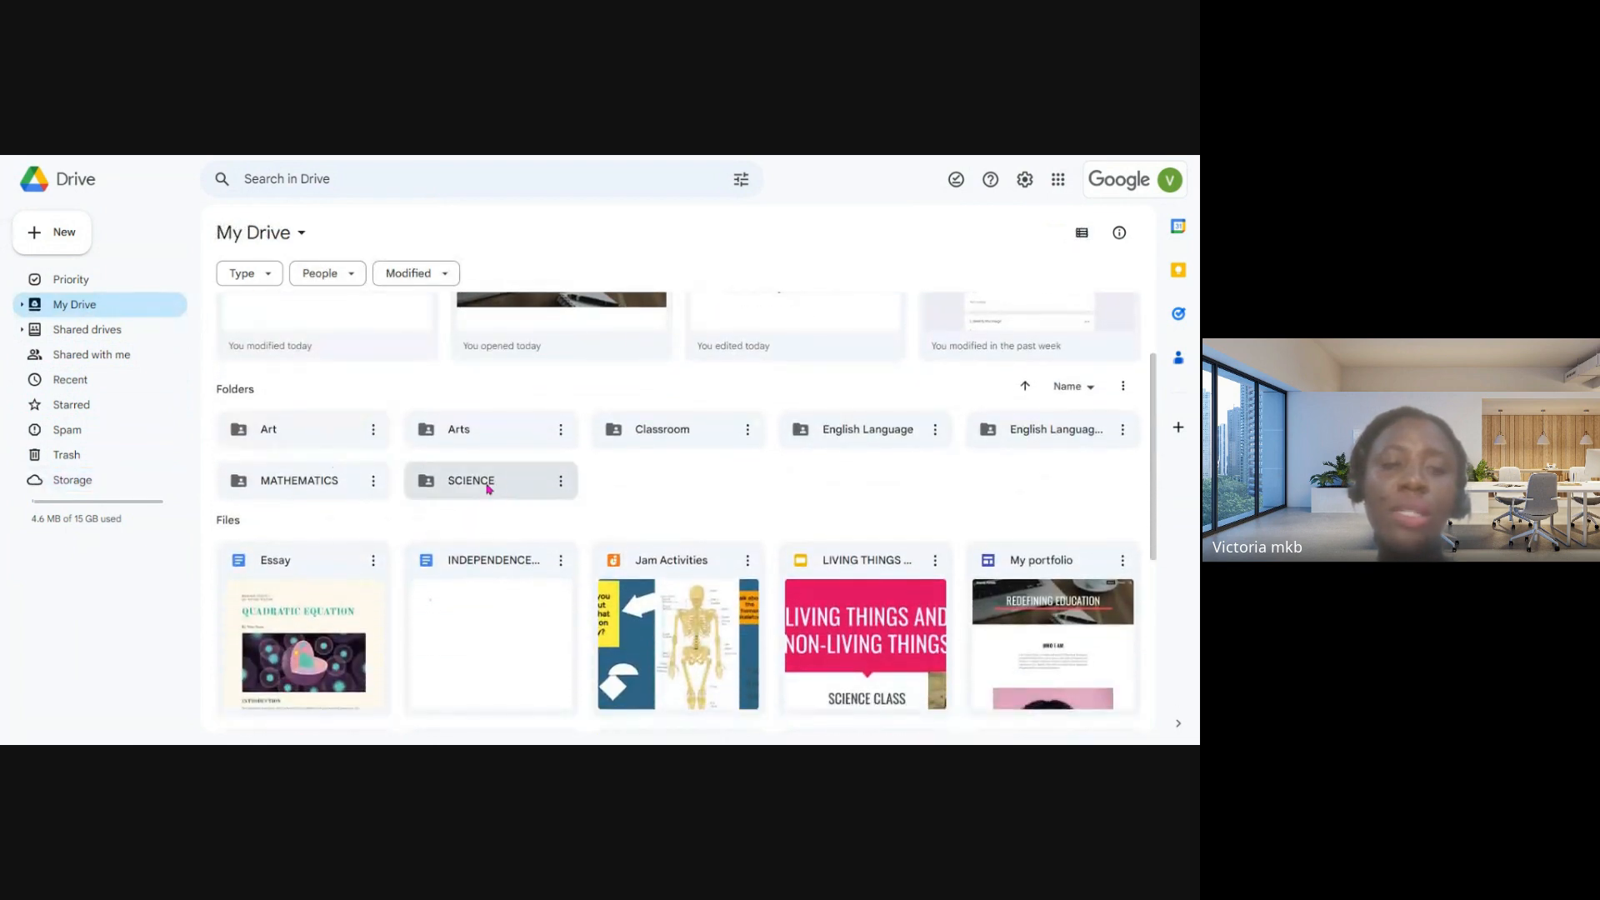
scroll(367, 465, "down", 1)
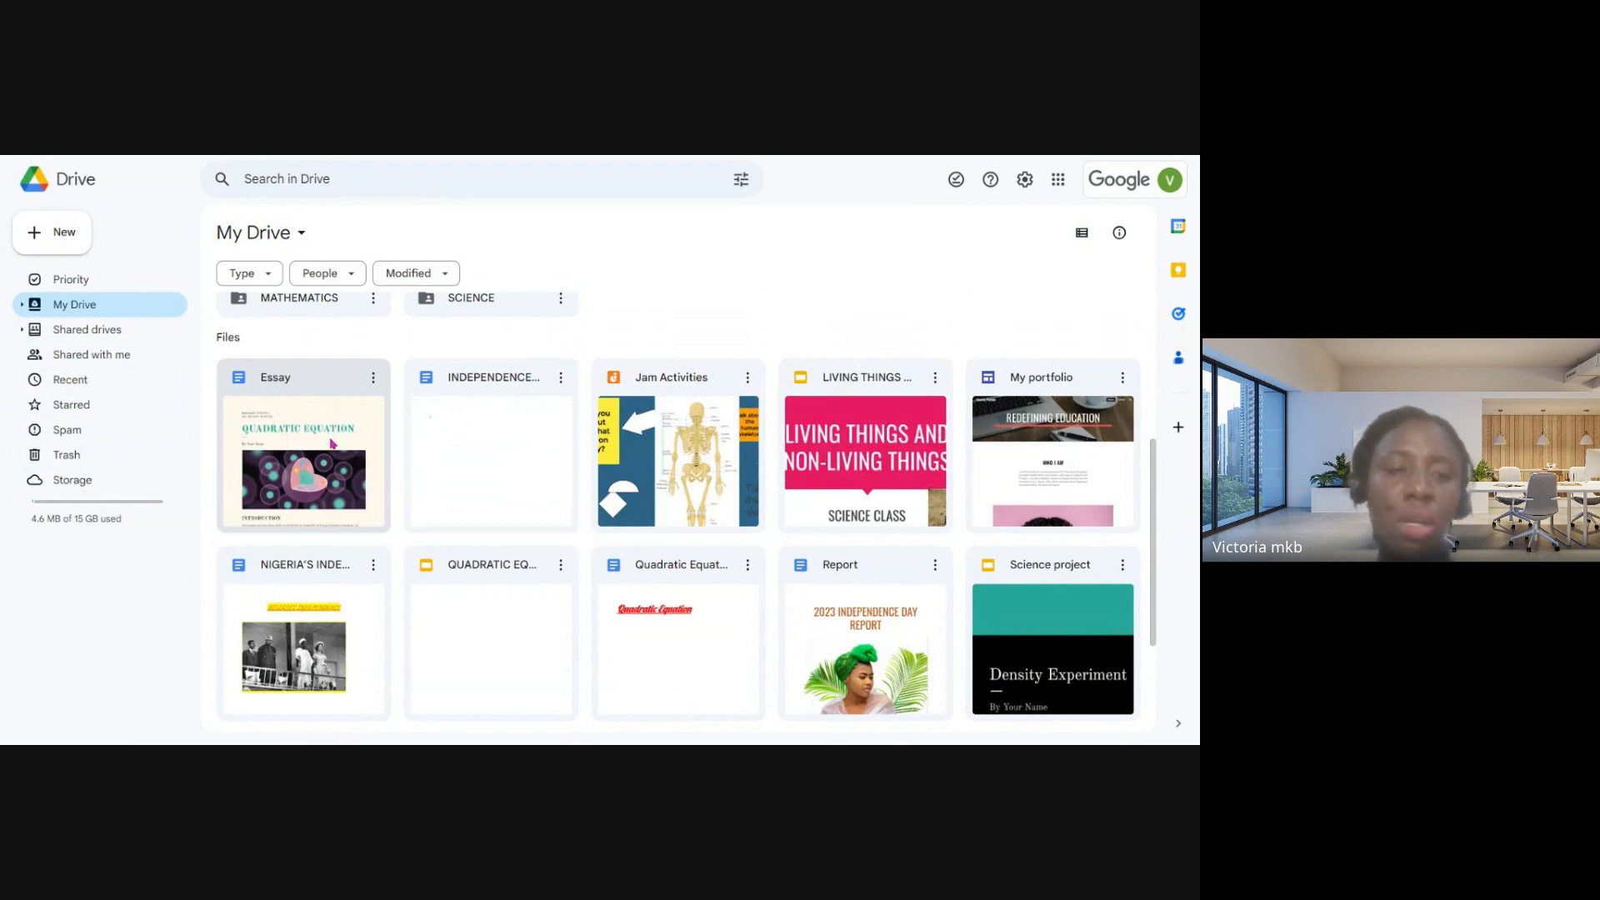
scroll(331, 442, "down", 1)
scroll(333, 445, "up", 1)
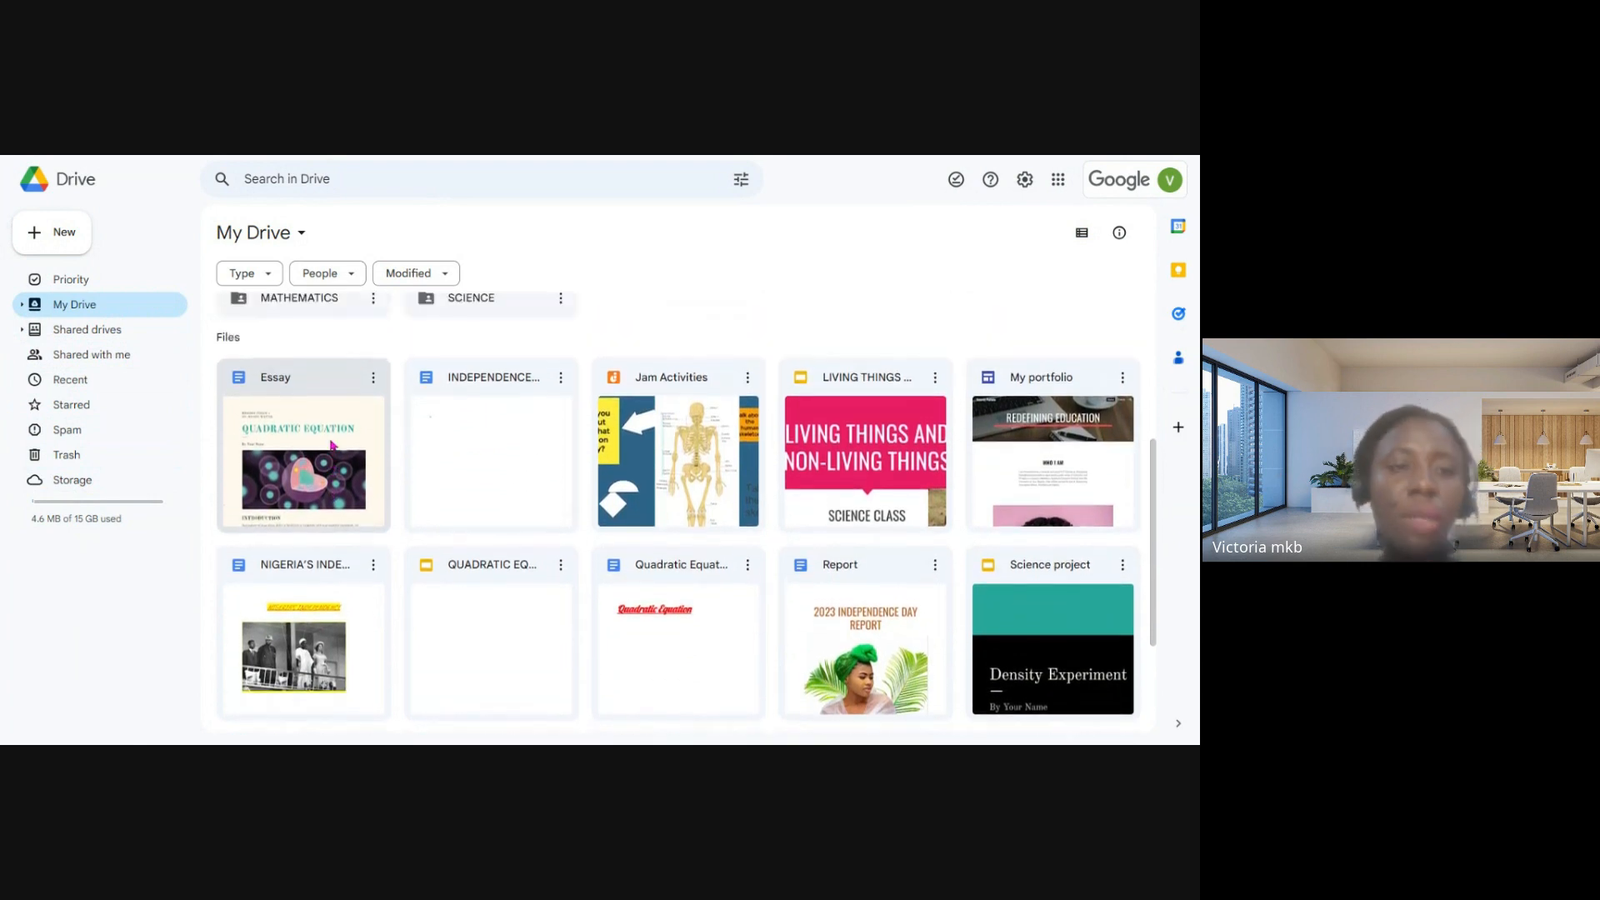
left_click(375, 379)
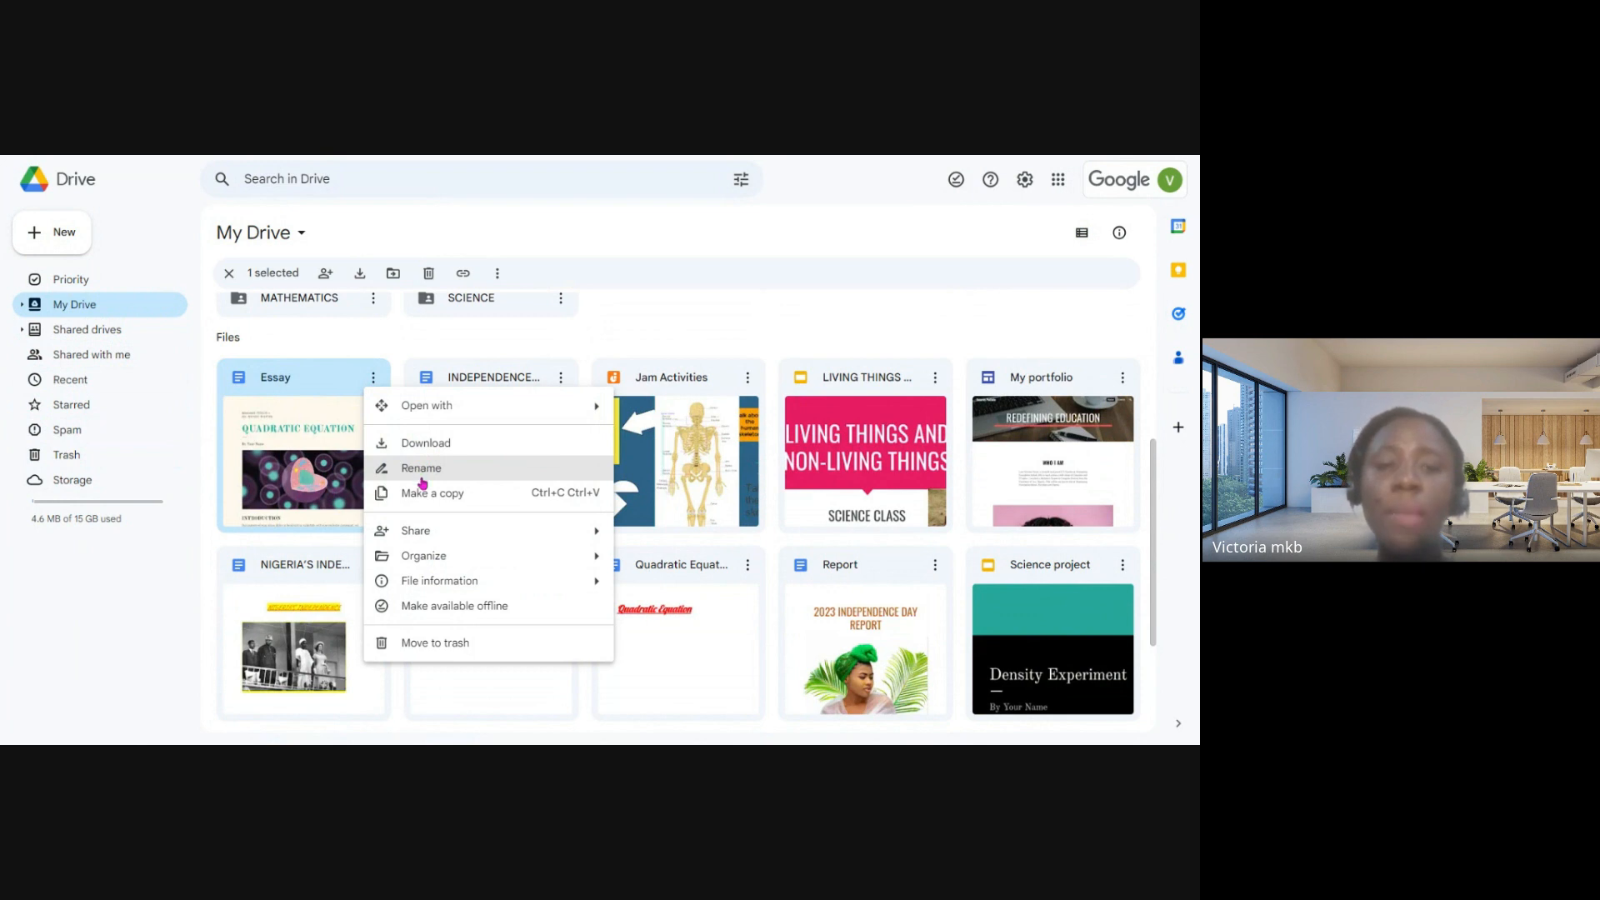
mouse_move(458, 538)
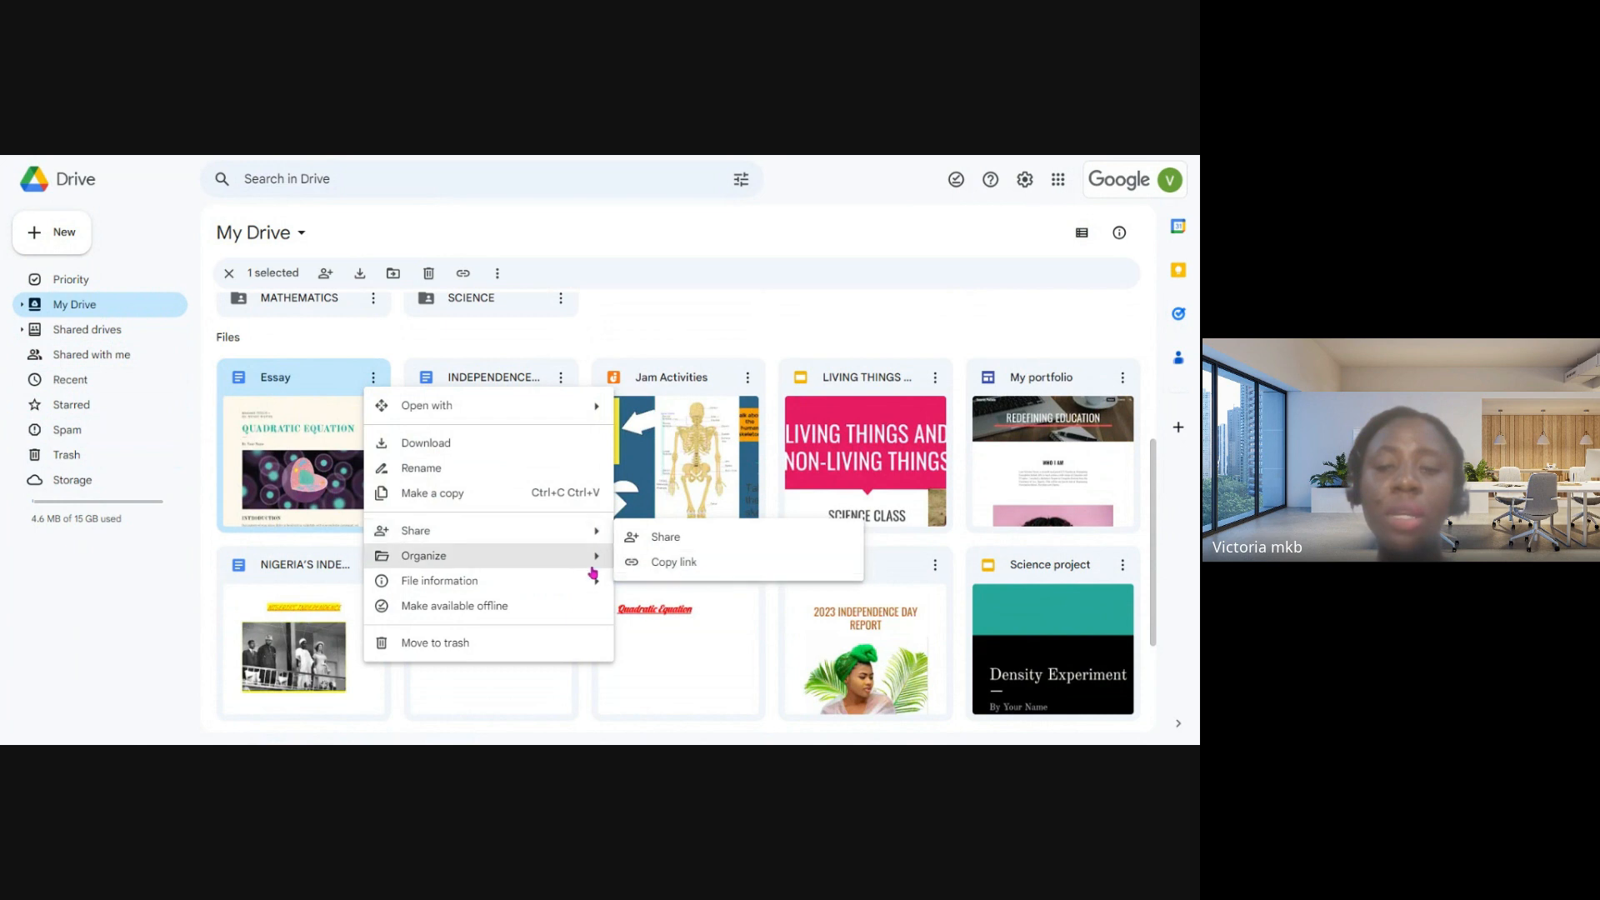
mouse_move(561, 558)
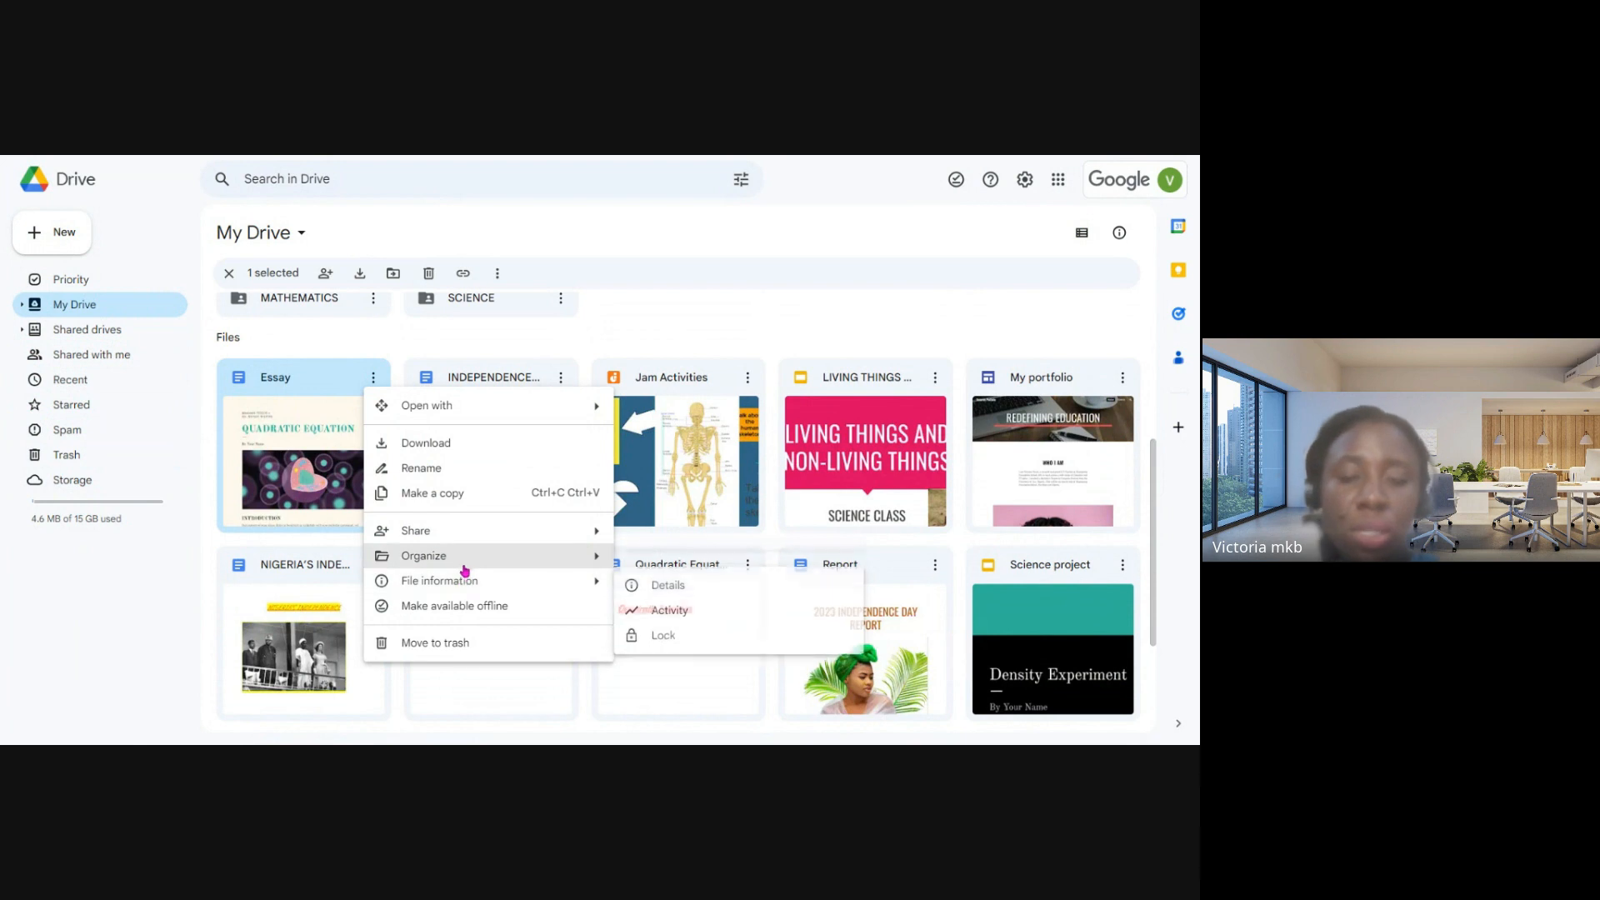
mouse_move(506, 589)
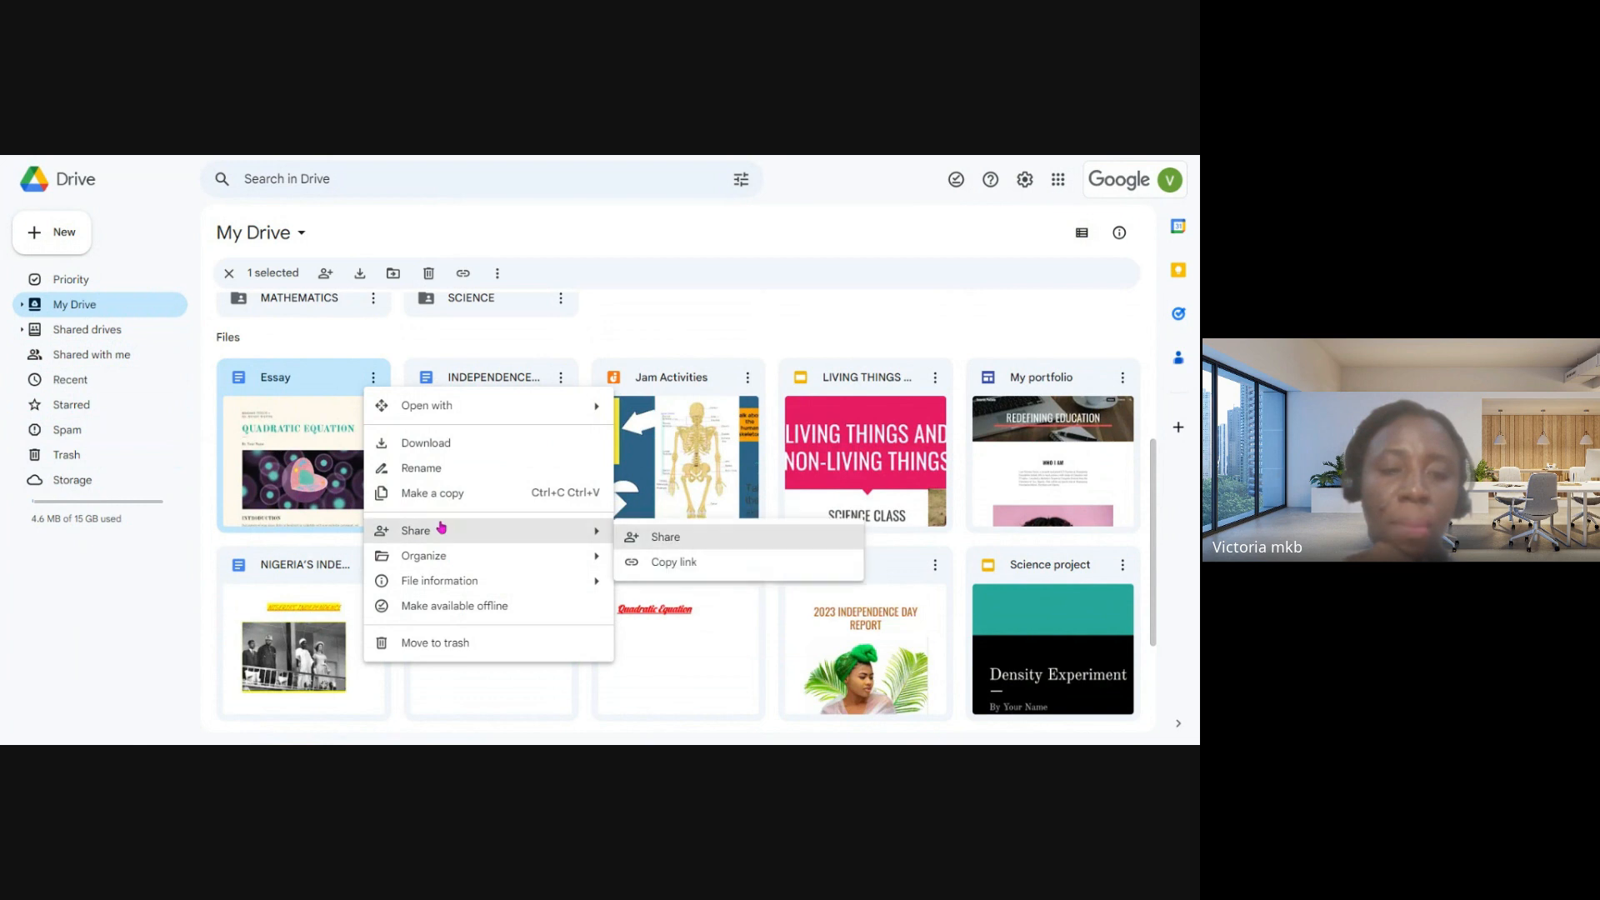
- Move the Essay document from My Drive into the SCIENCE folder, accepting the change of access
mouse_move(511, 556)
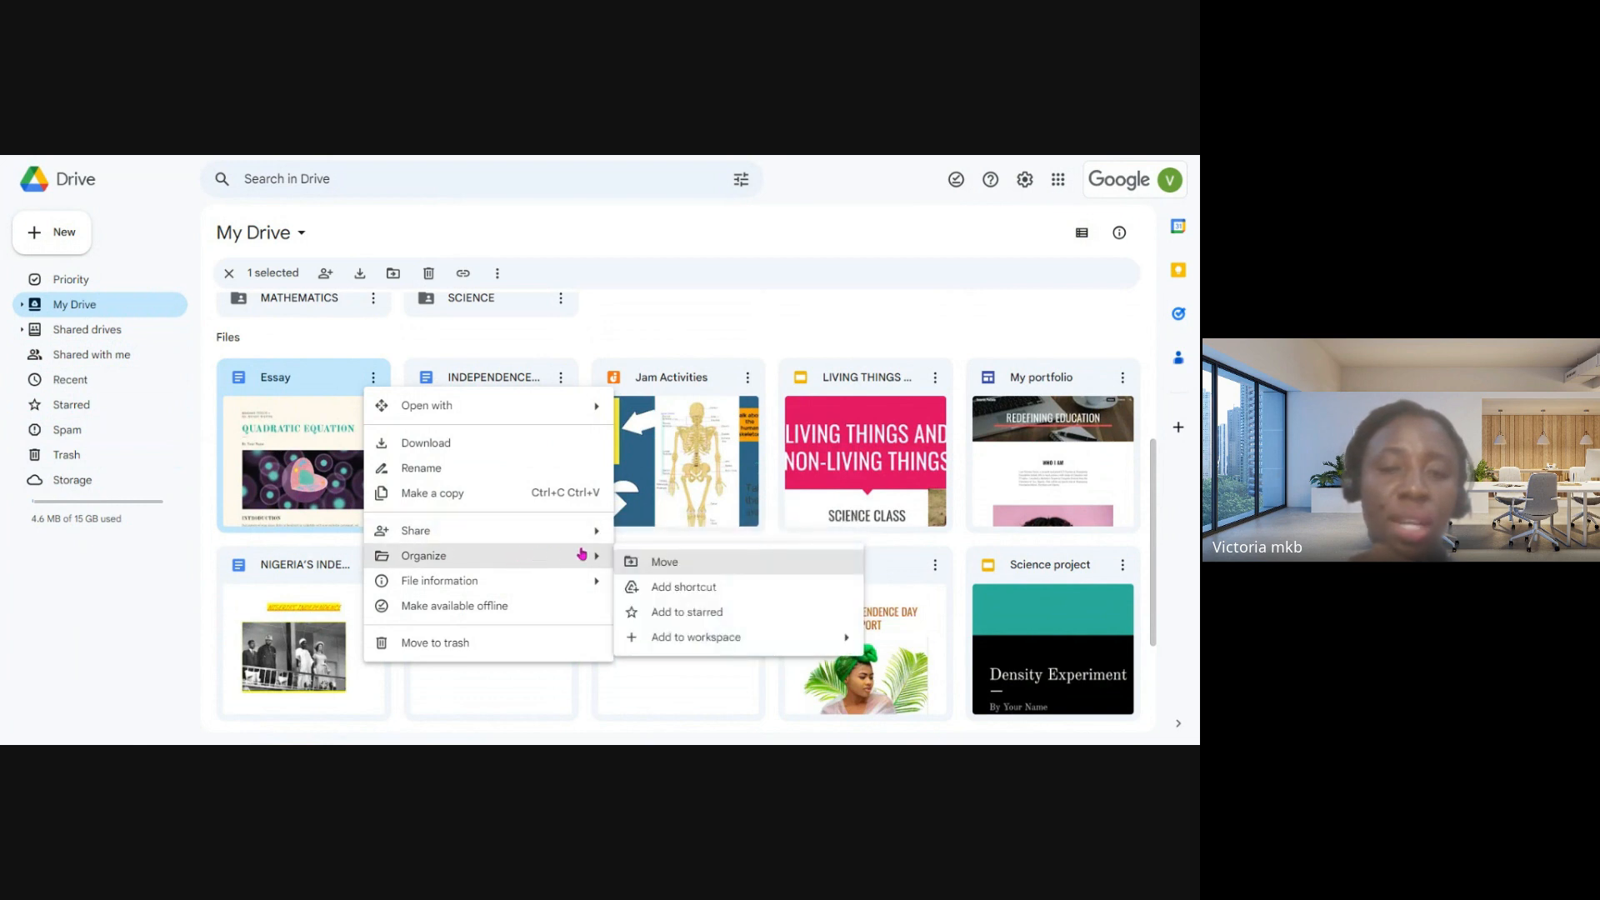
left_click(664, 564)
scroll(665, 564, "up", 4)
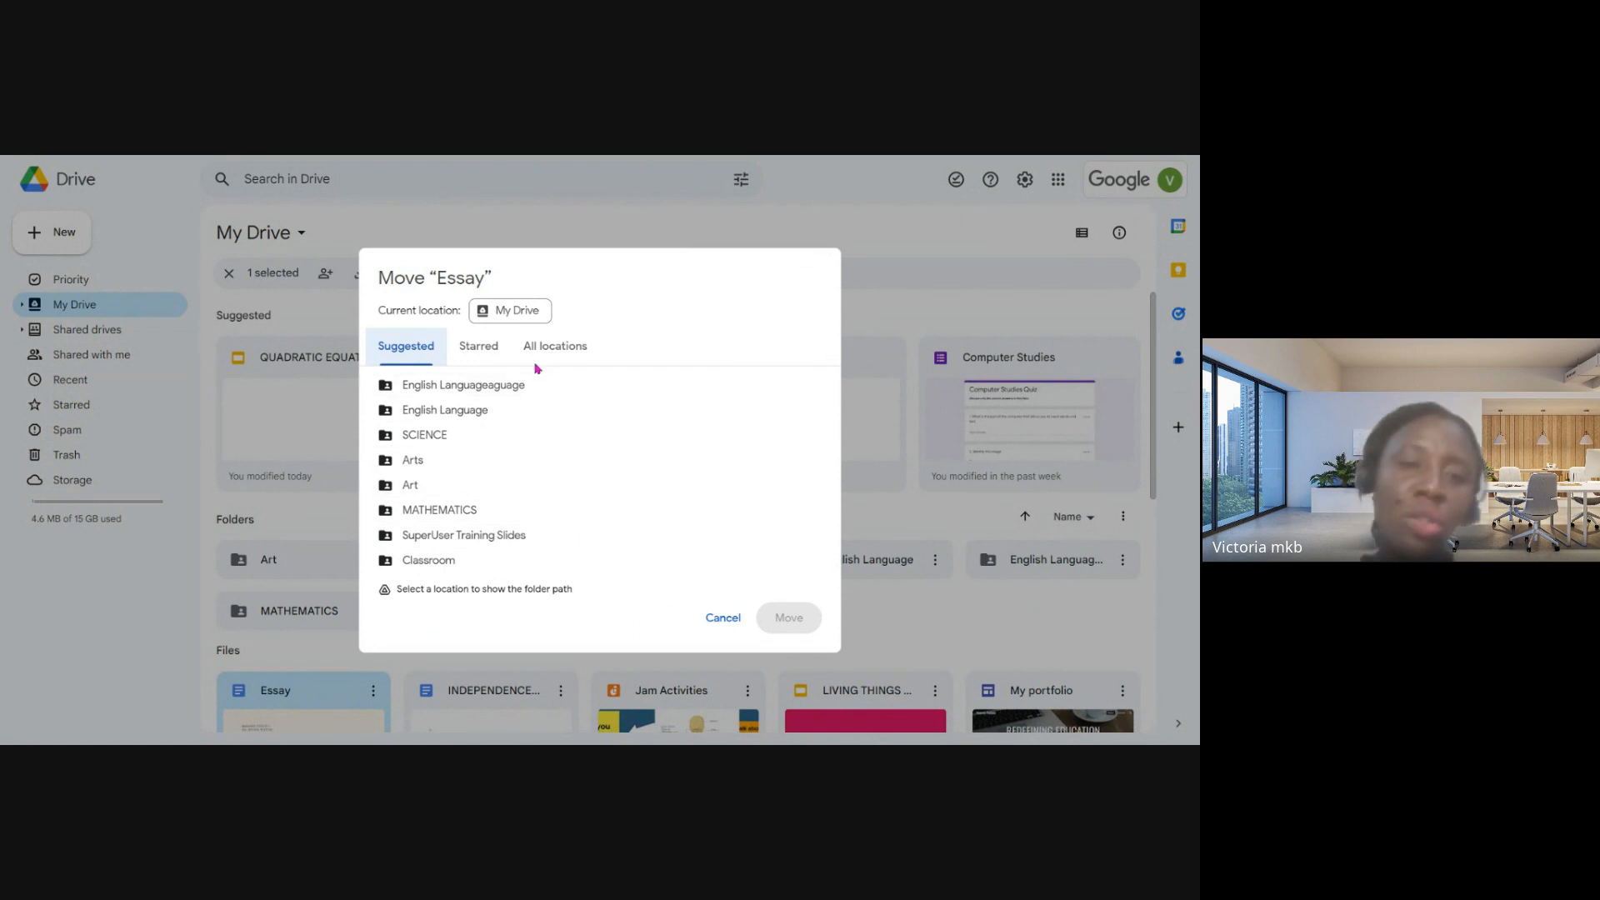
left_click(440, 434)
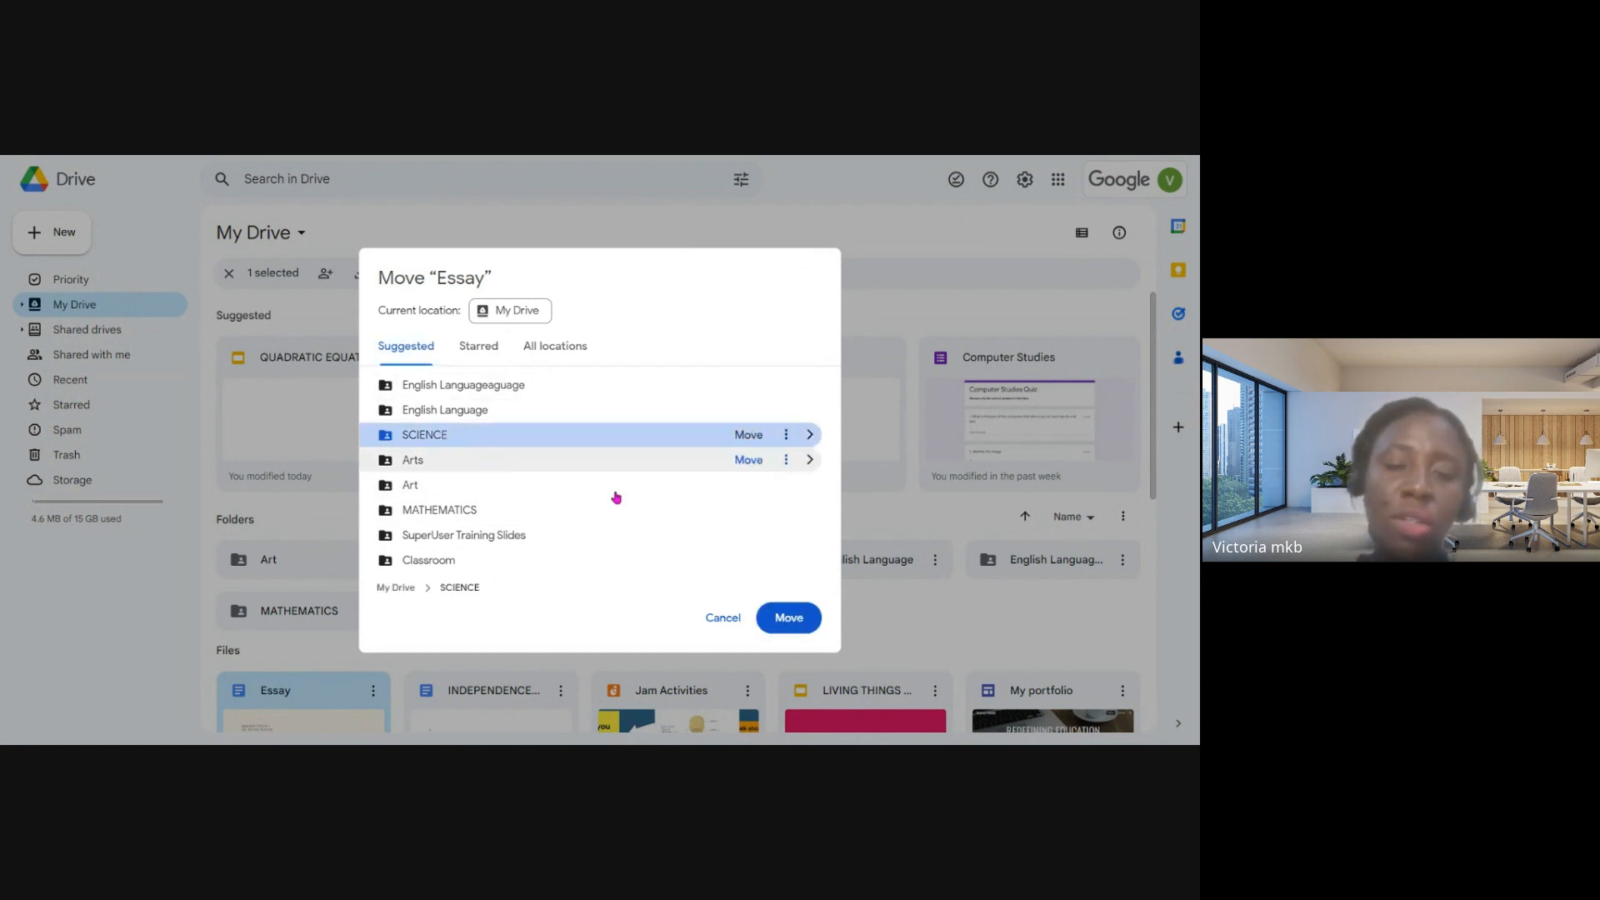
left_click(780, 632)
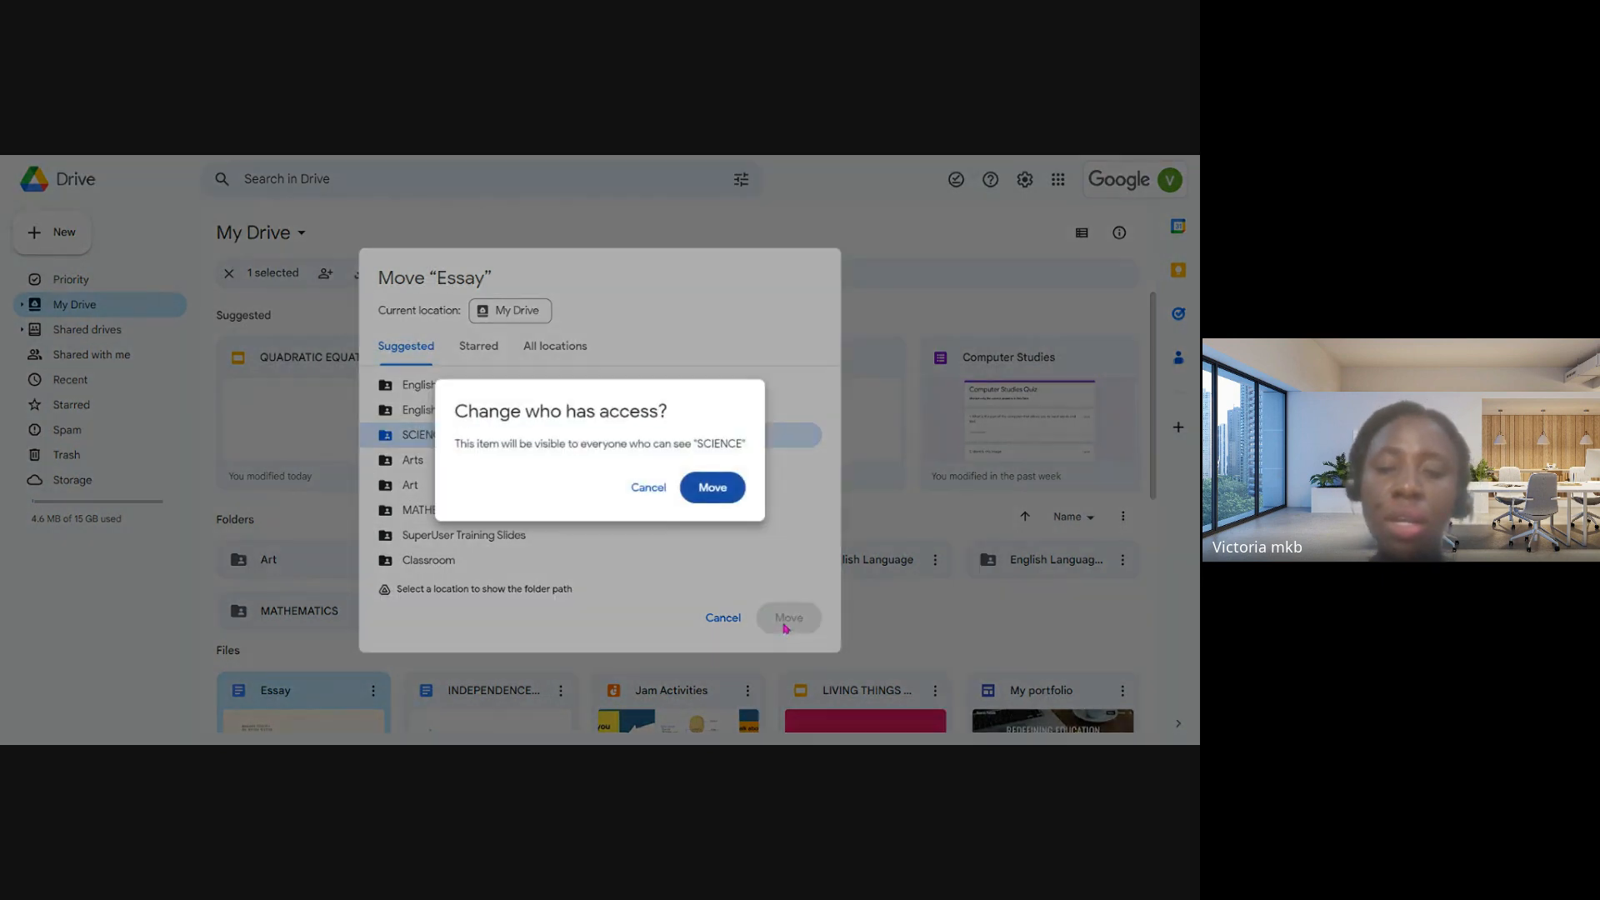
left_click(732, 501)
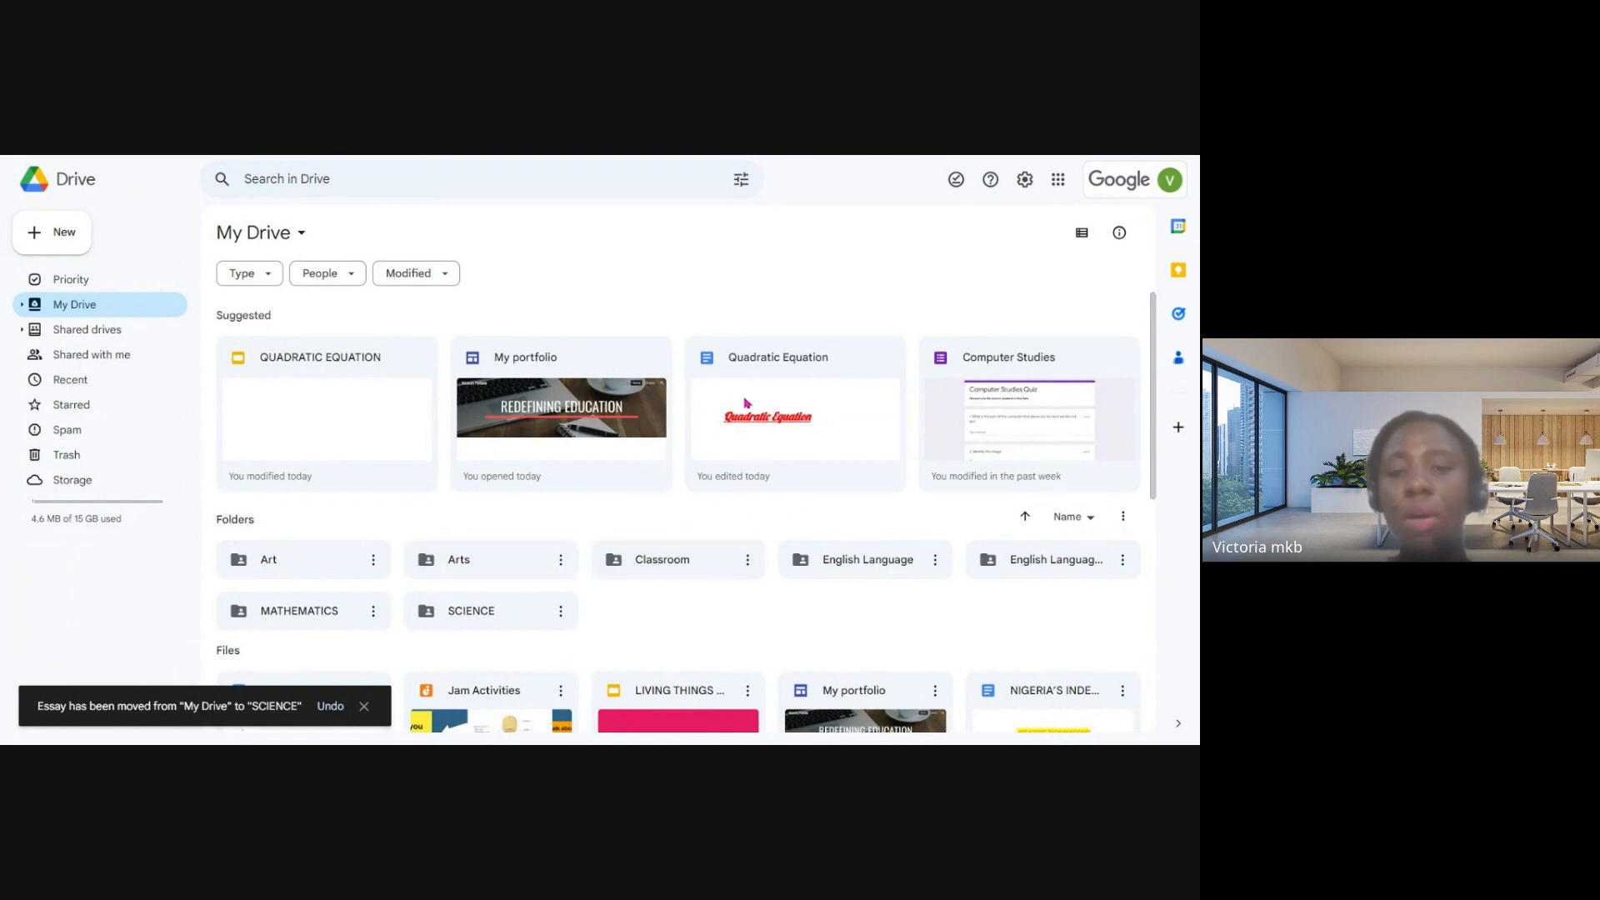
- Review the actions and sharing options of the Arts folder, including adding people and general access, without changing them
scroll(560, 467, "down", 2)
left_click(560, 448)
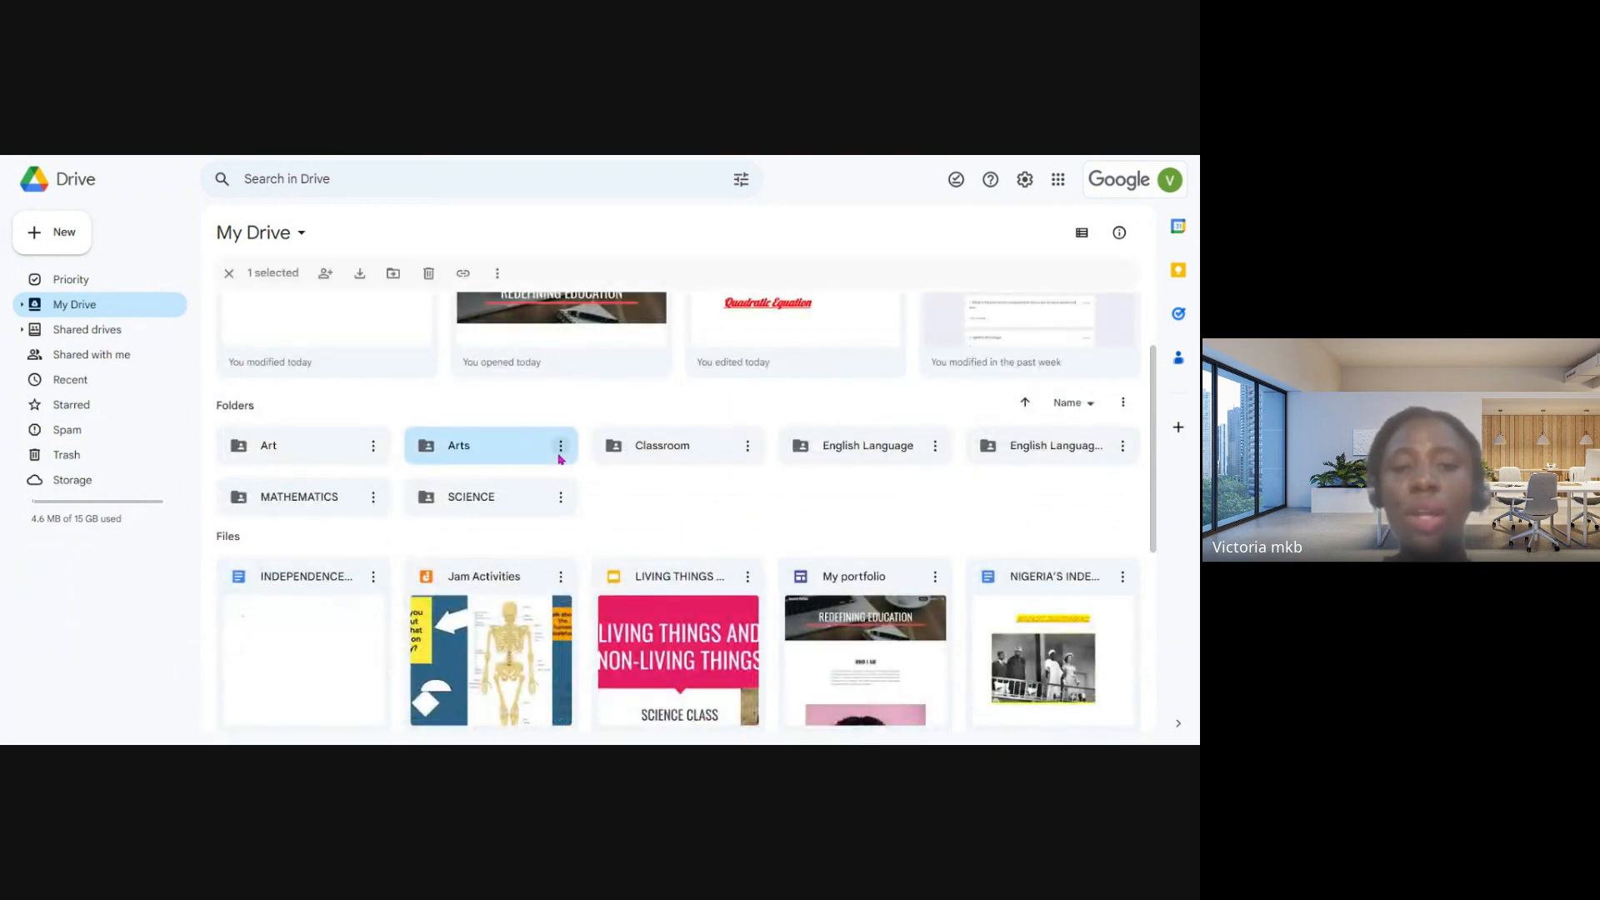
mouse_move(696, 469)
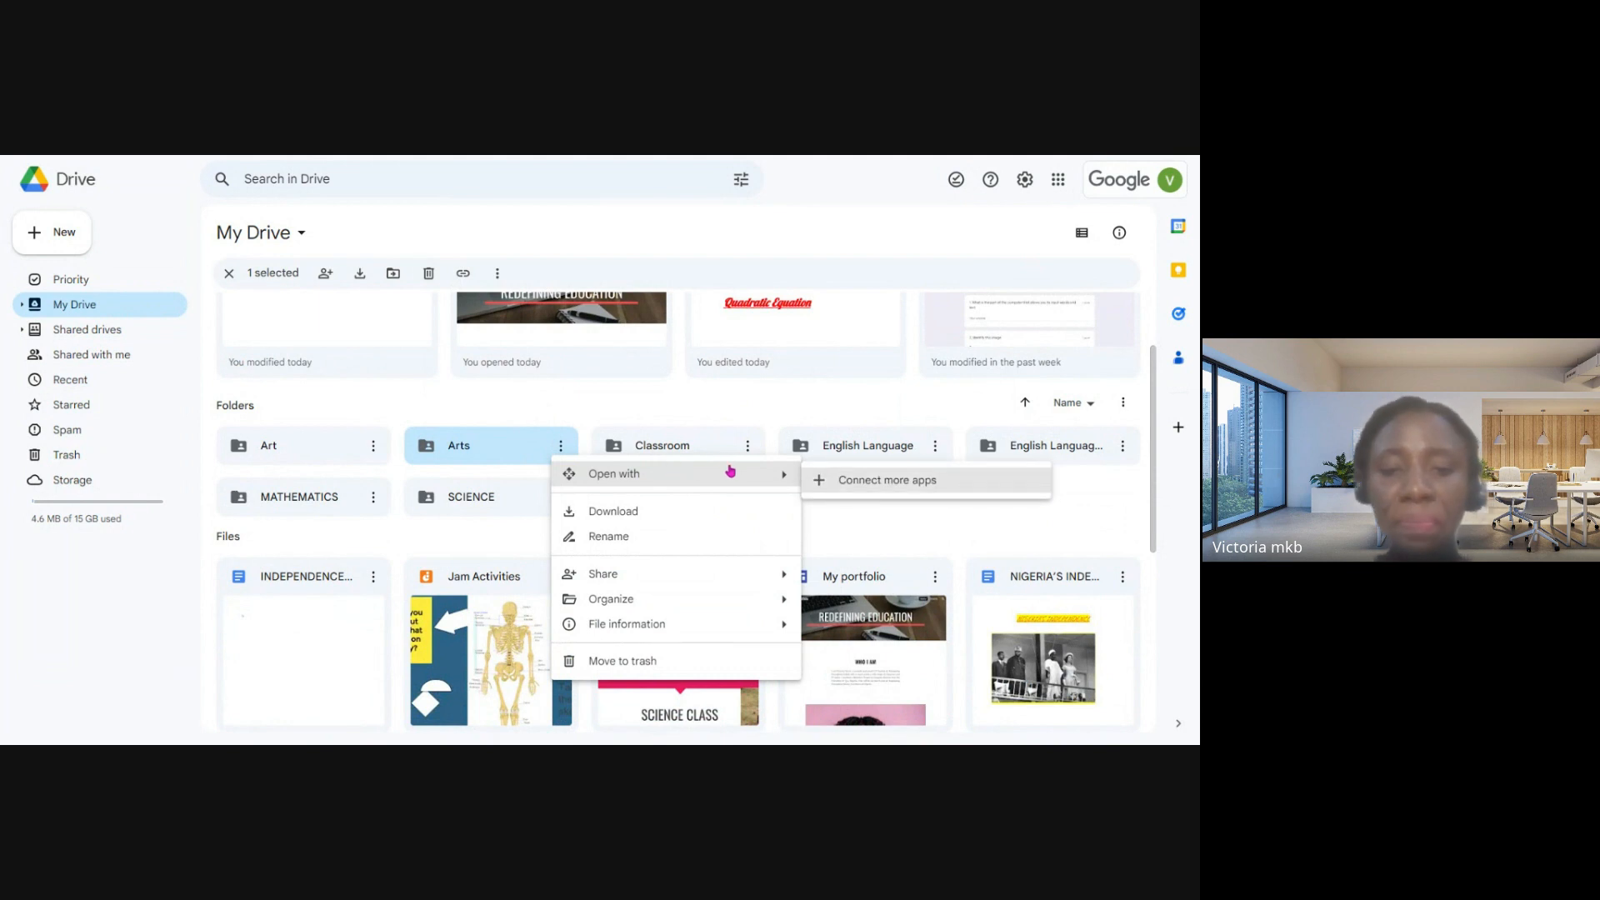
mouse_move(705, 581)
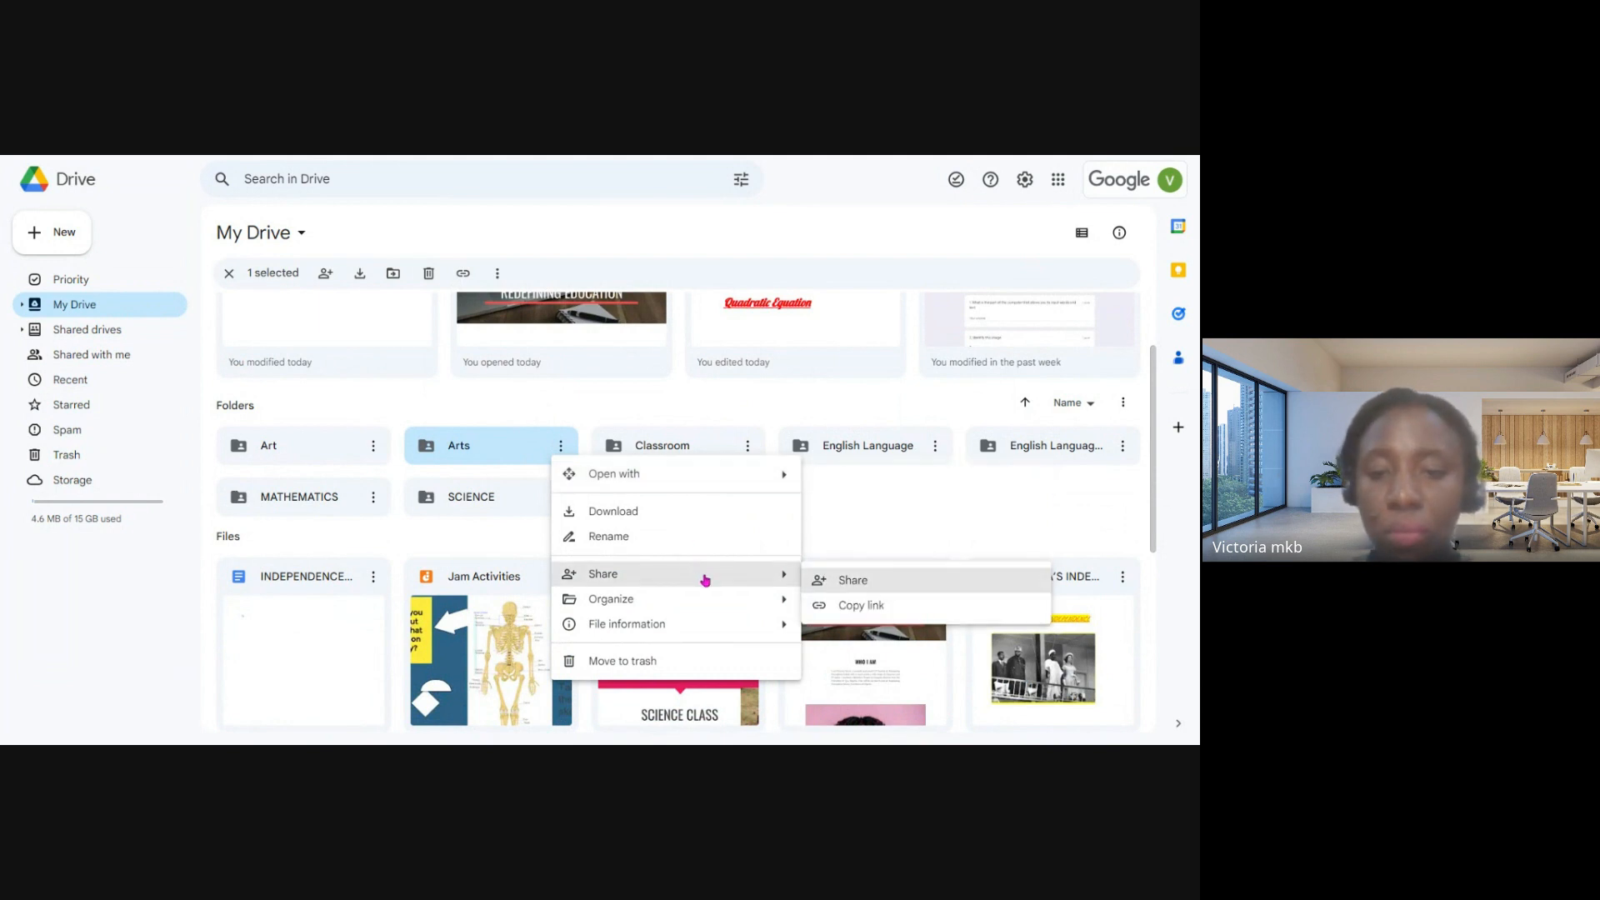
left_click(861, 584)
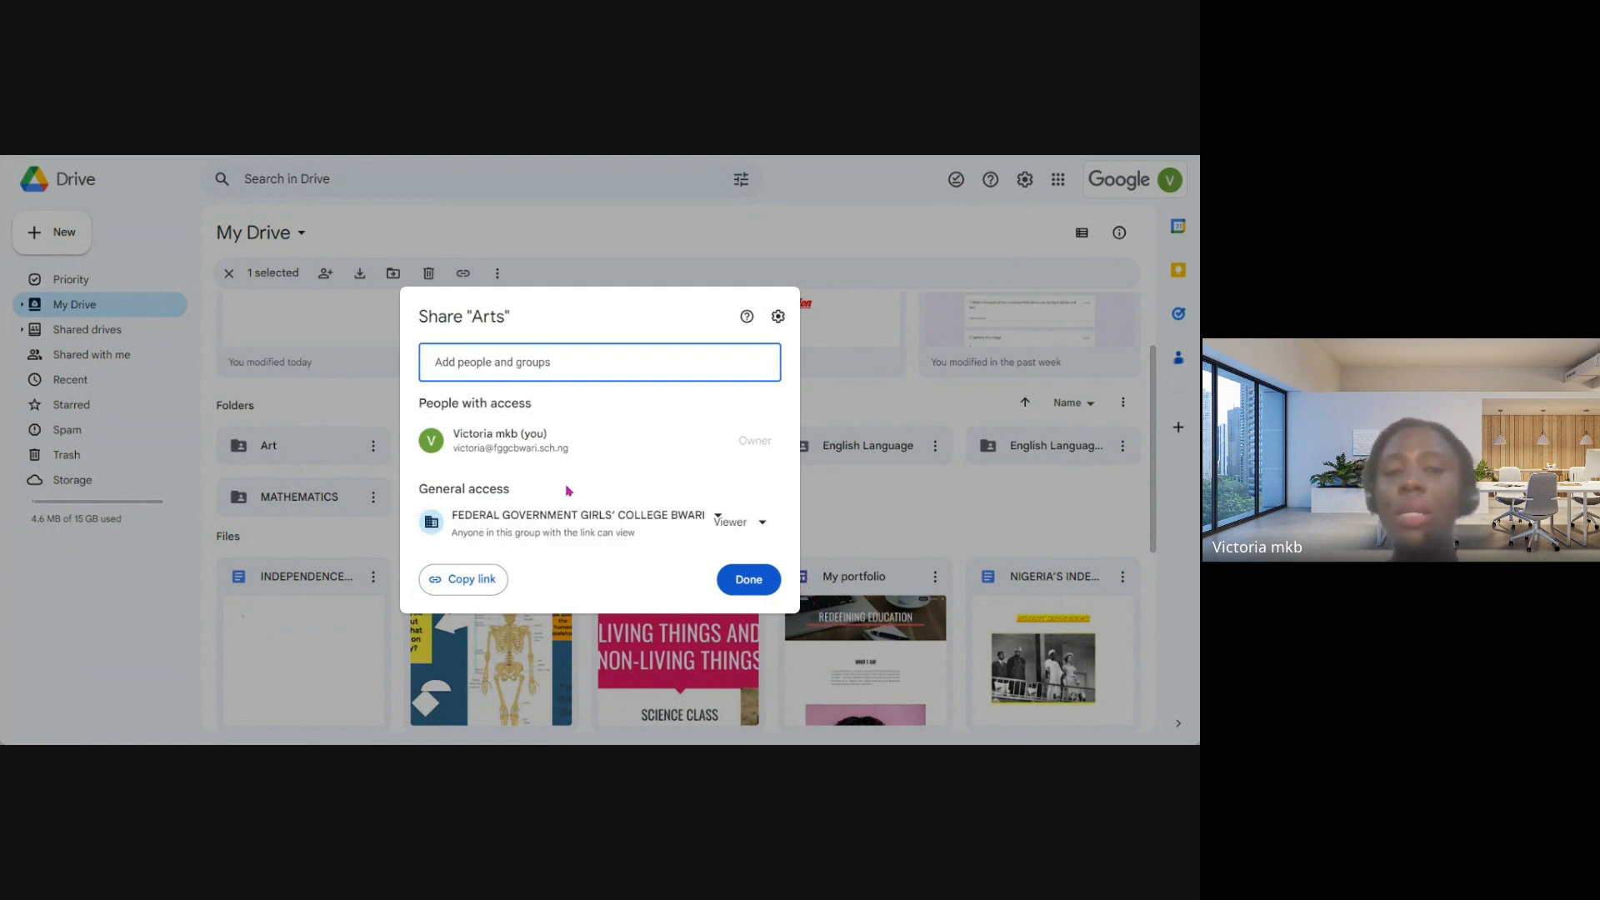
left_click(543, 361)
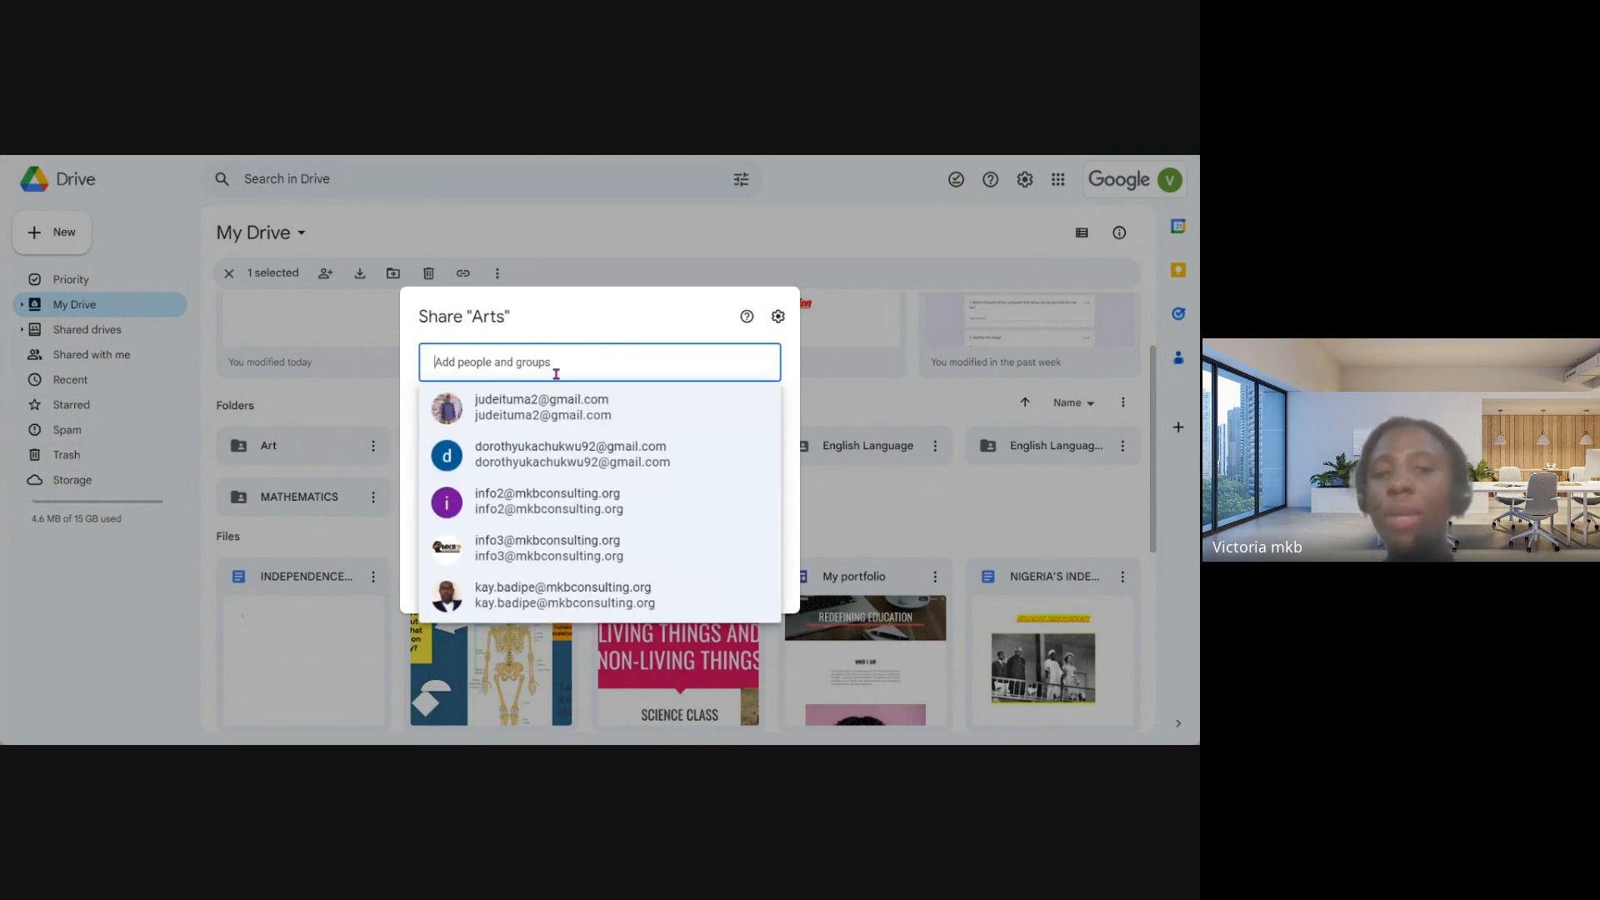
left_click(556, 336)
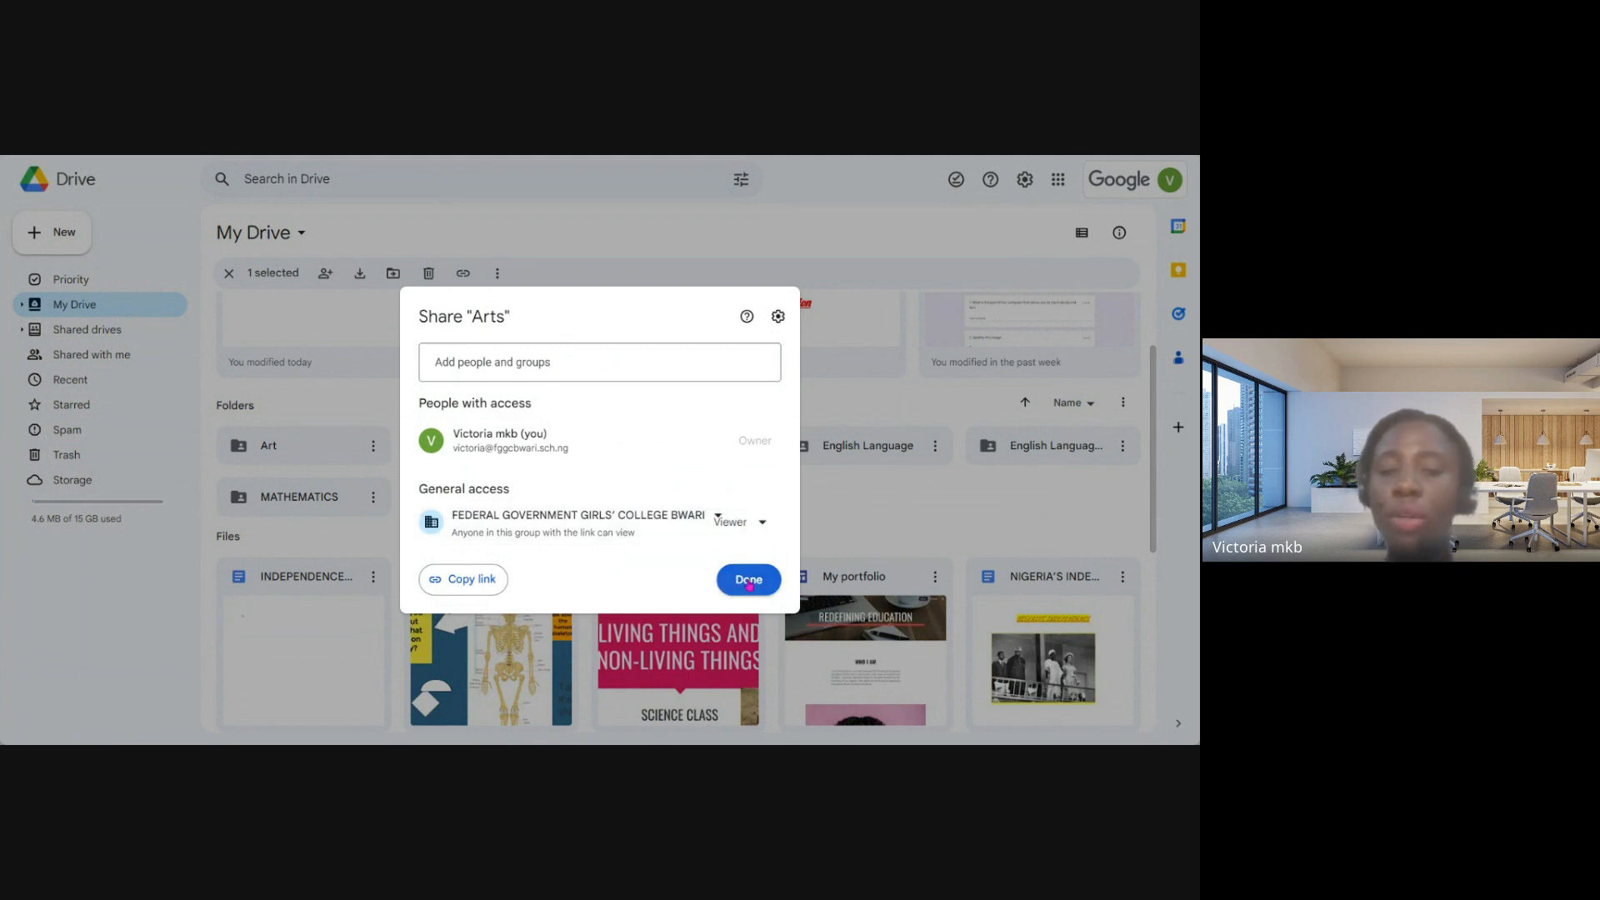
left_click(749, 581)
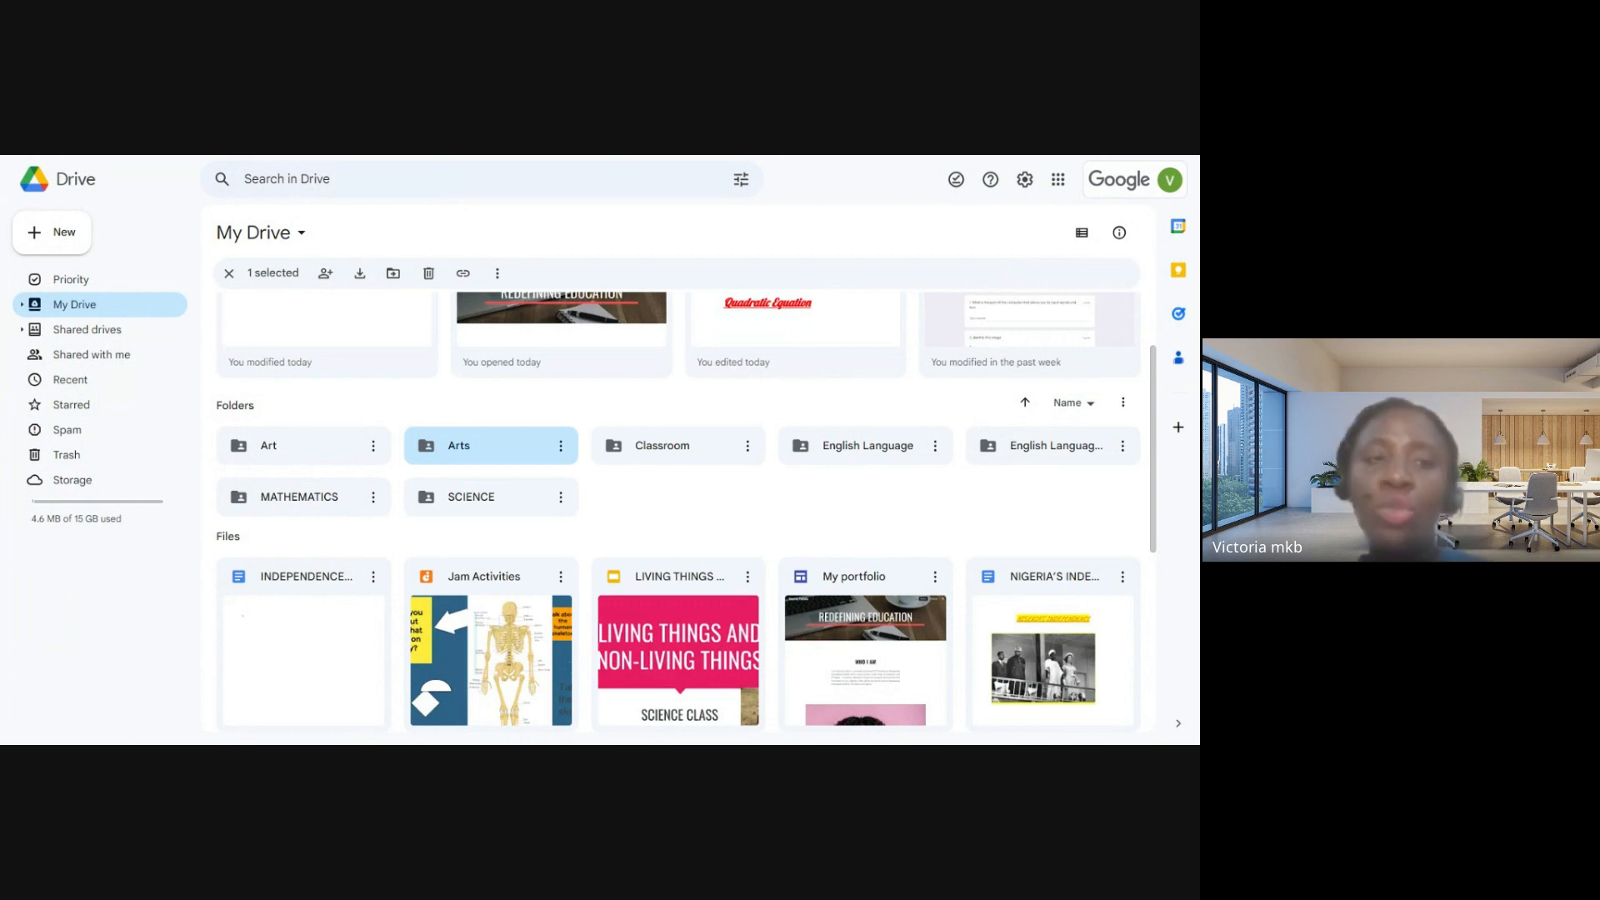
- Switch to Google Forms and look through the list of available Google apps
left_click(1101, 160)
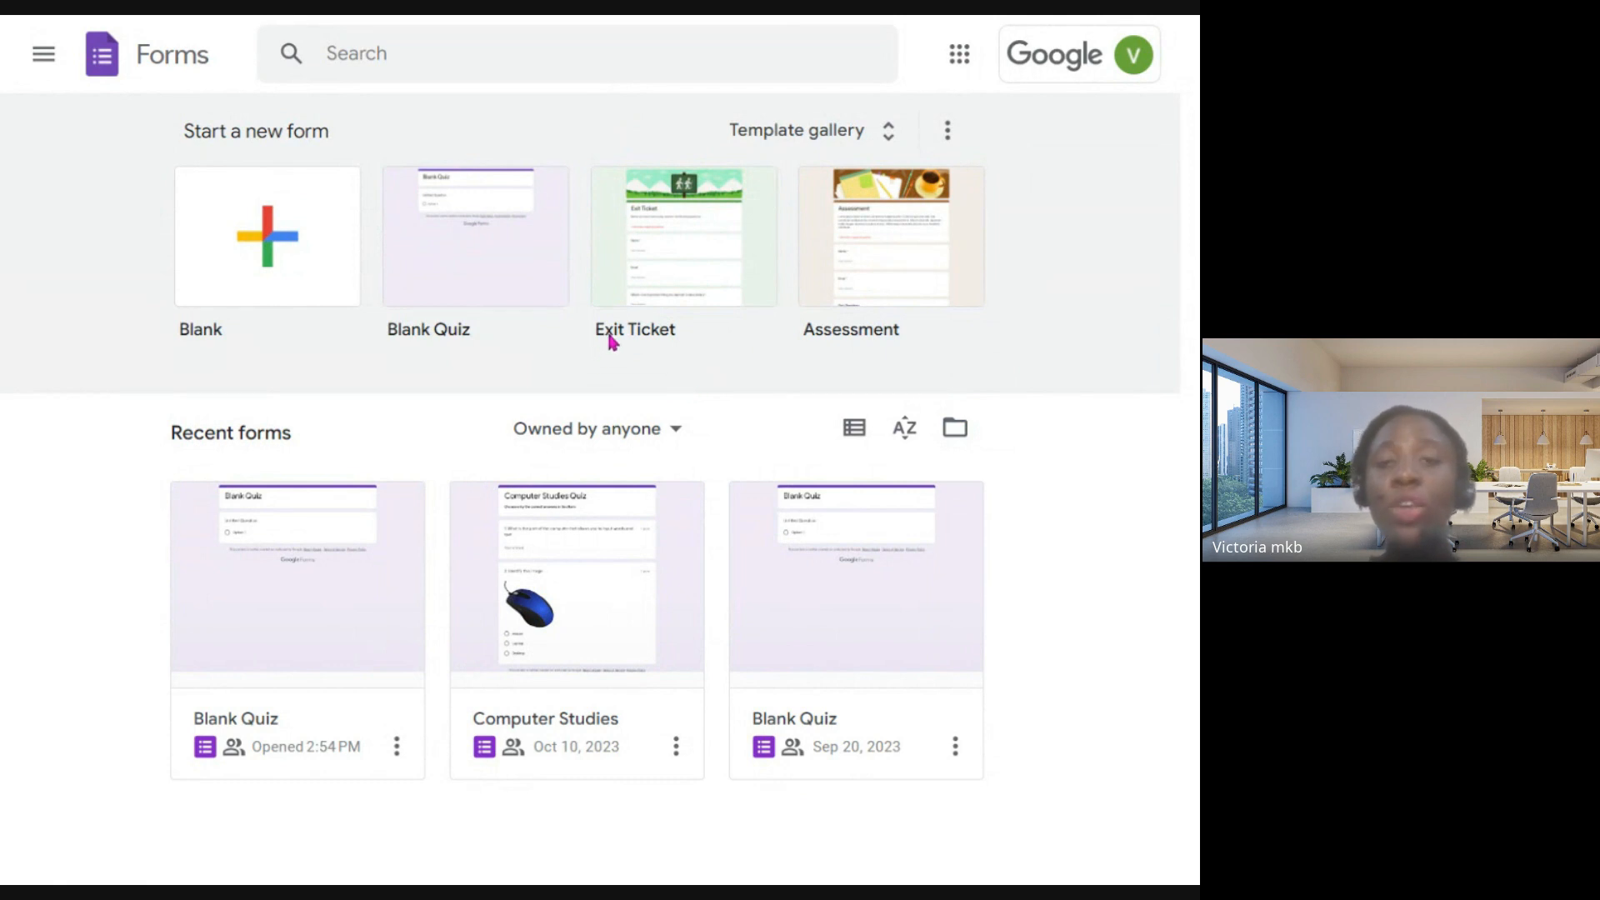
left_click(960, 74)
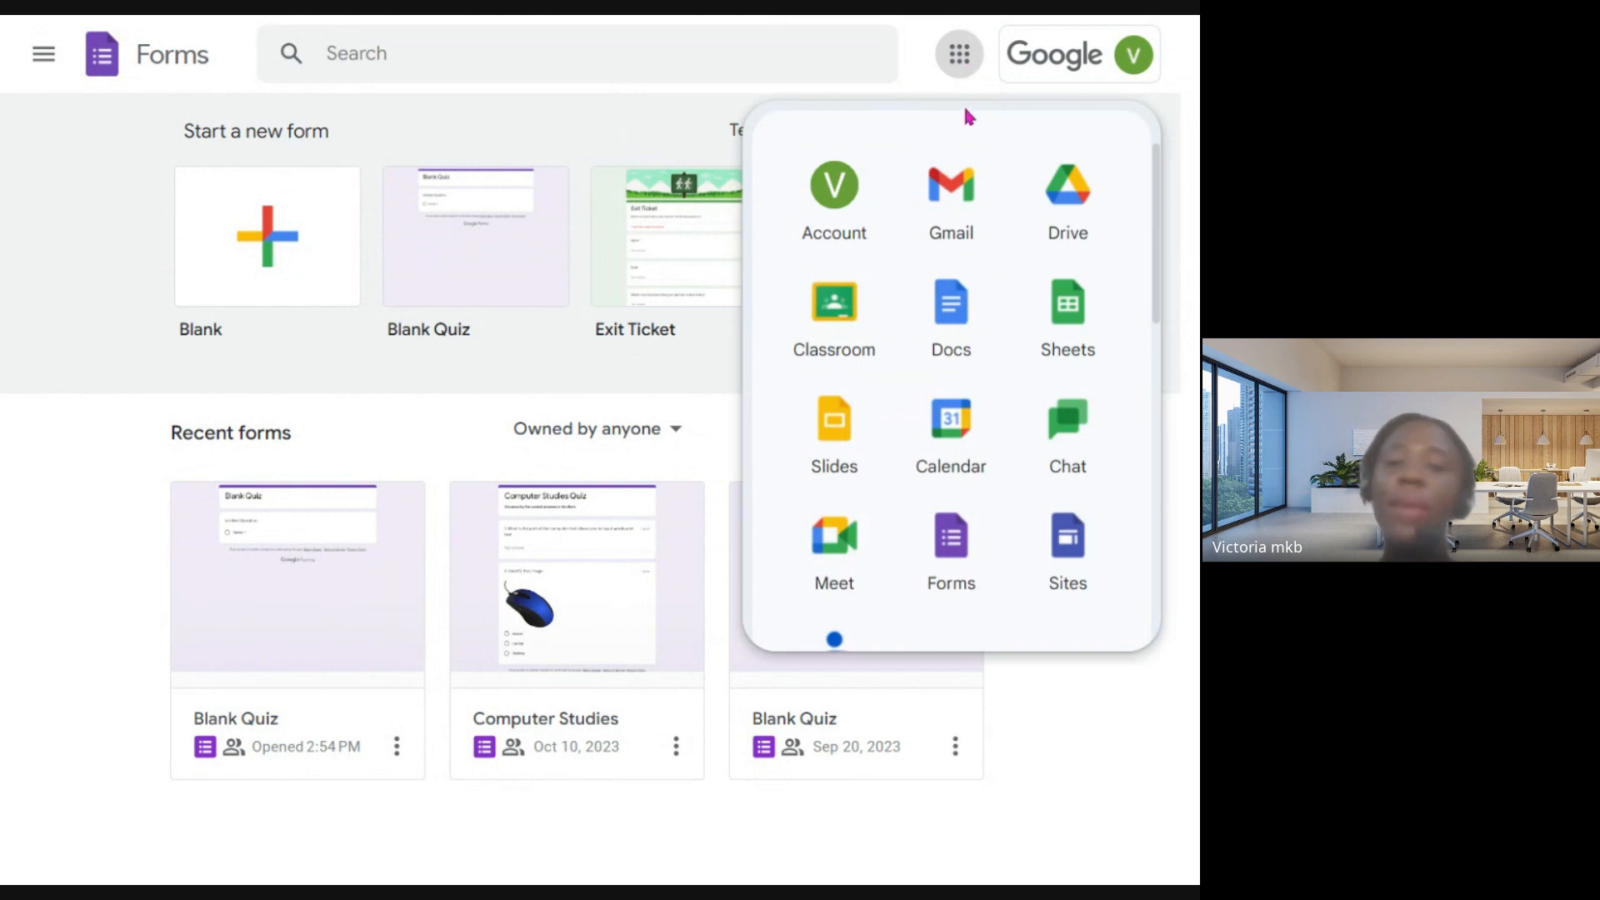
scroll(981, 343, "down", 3)
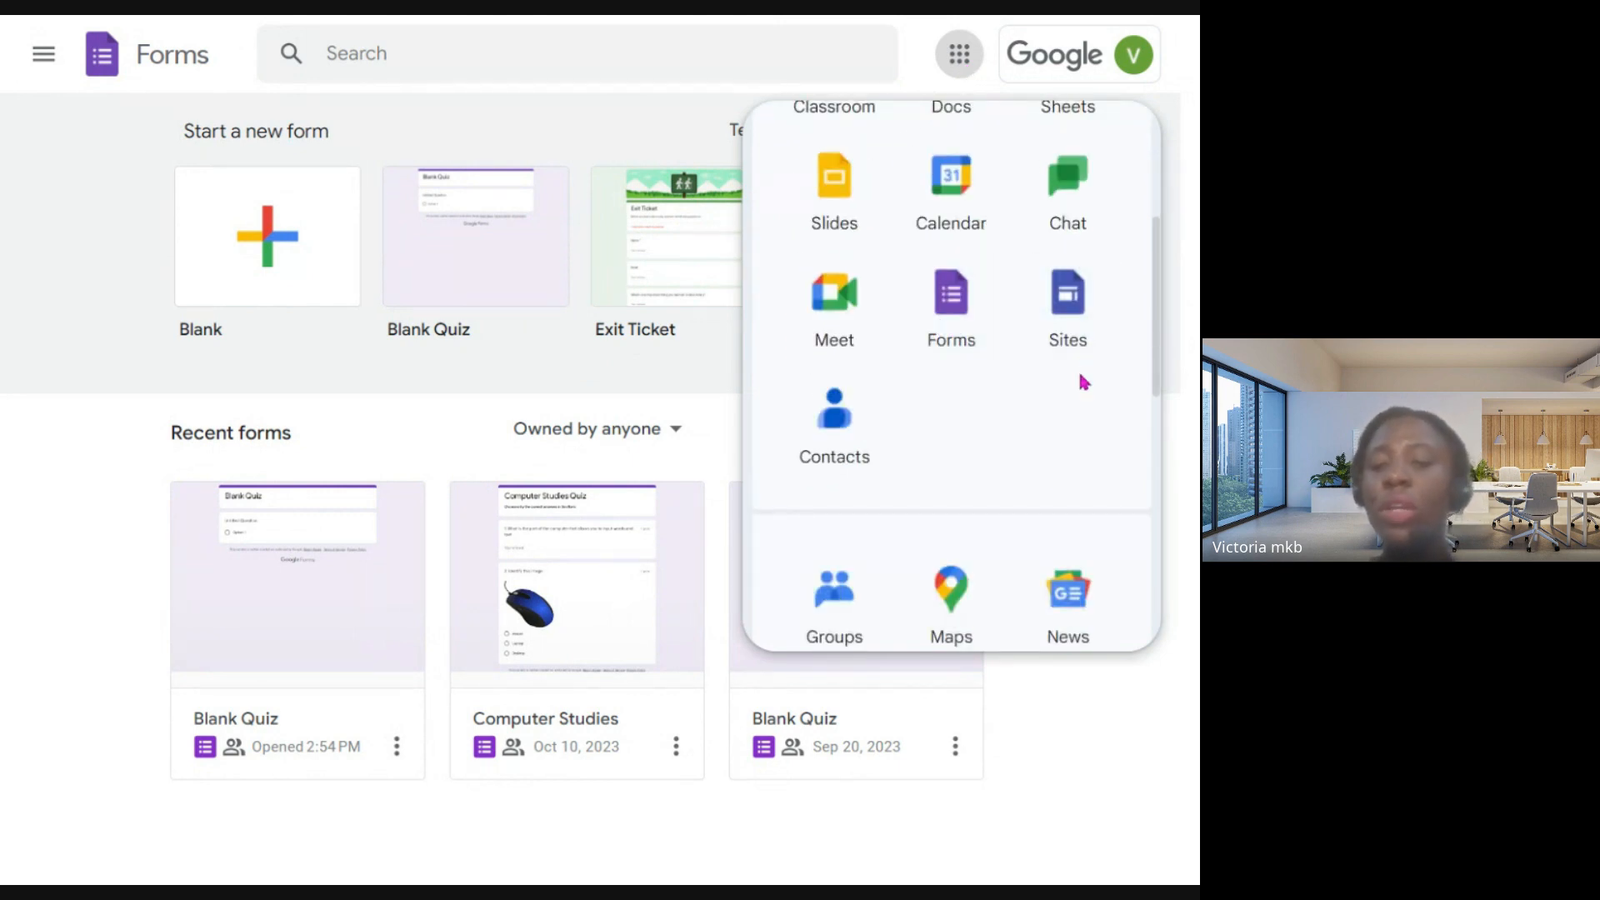
left_click(1032, 775)
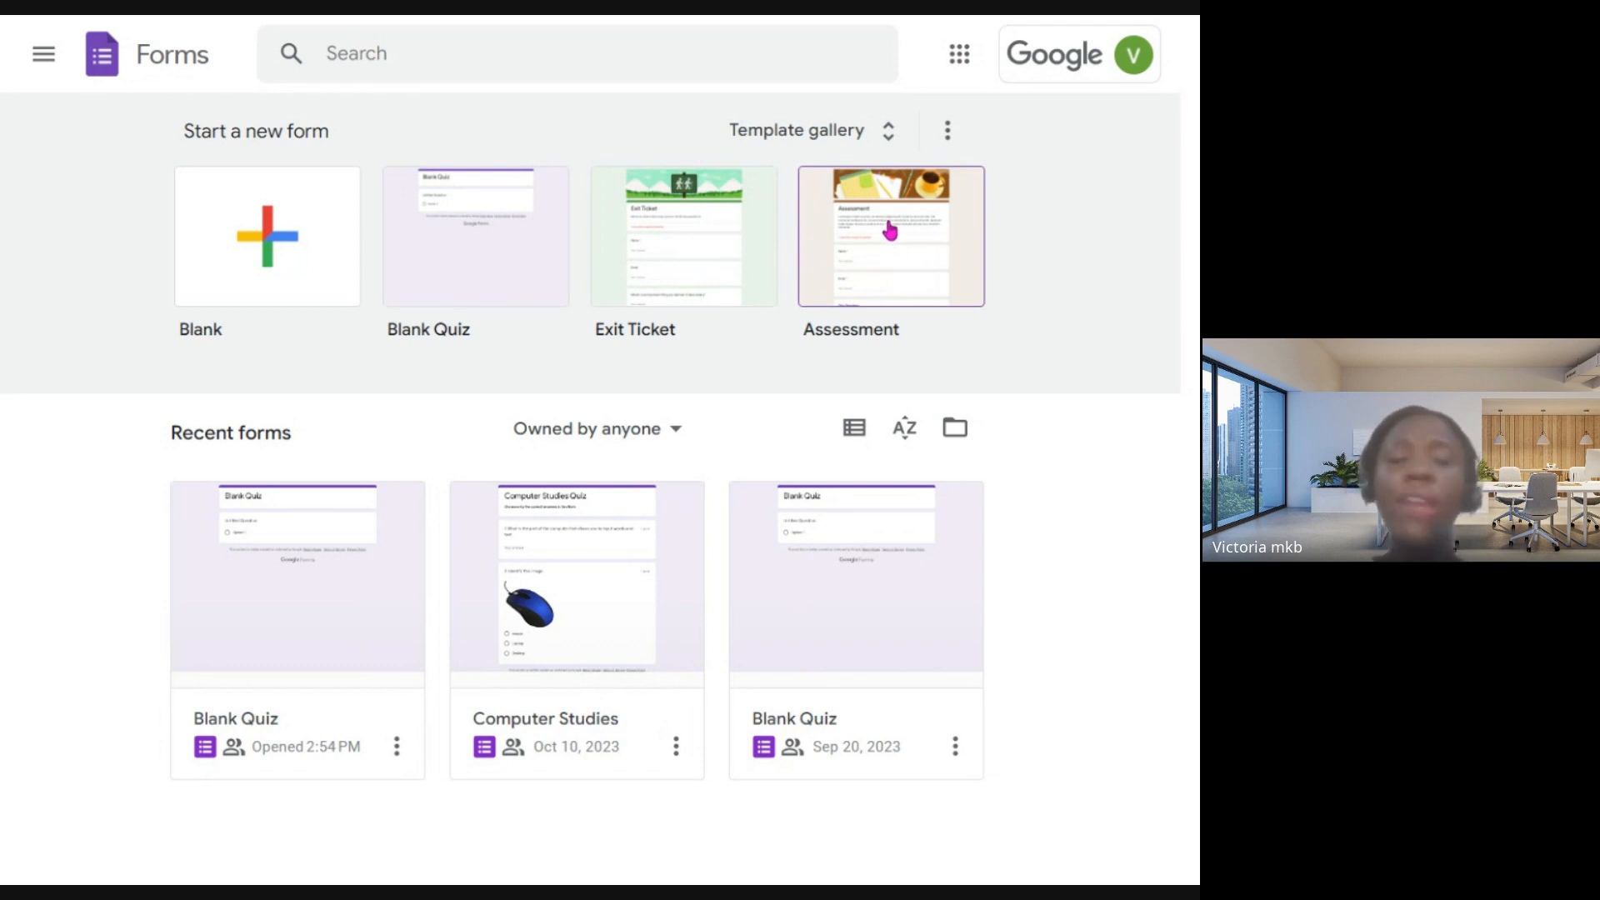
- Create a blank form, dismiss the text styling tip, and look through its questions, responses and settings
left_click(268, 258)
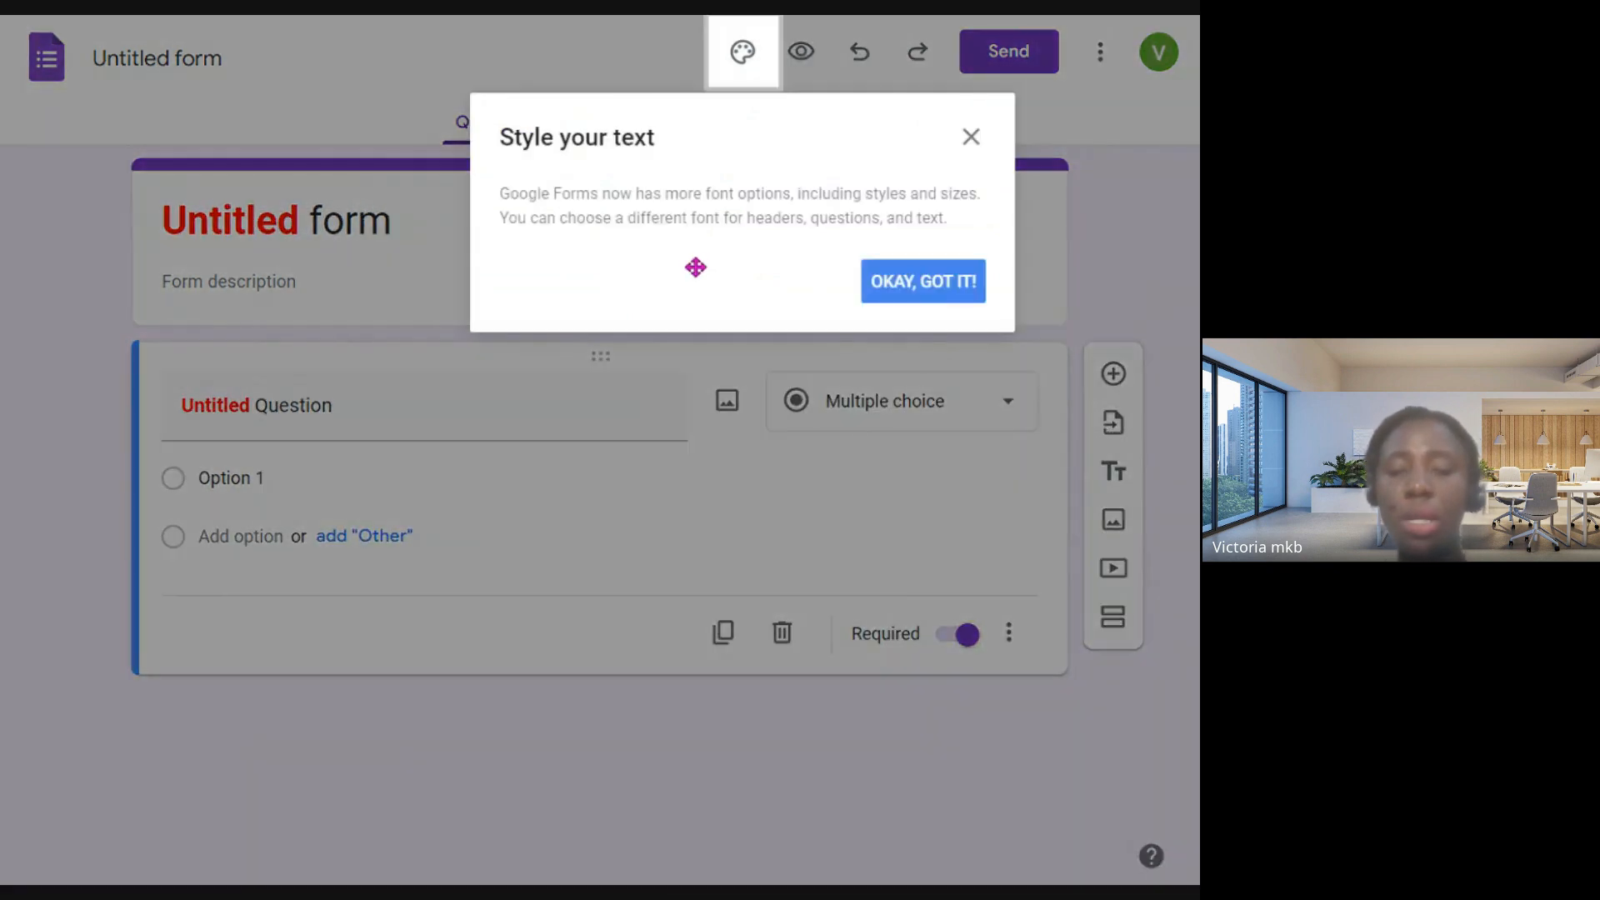
left_click(967, 137)
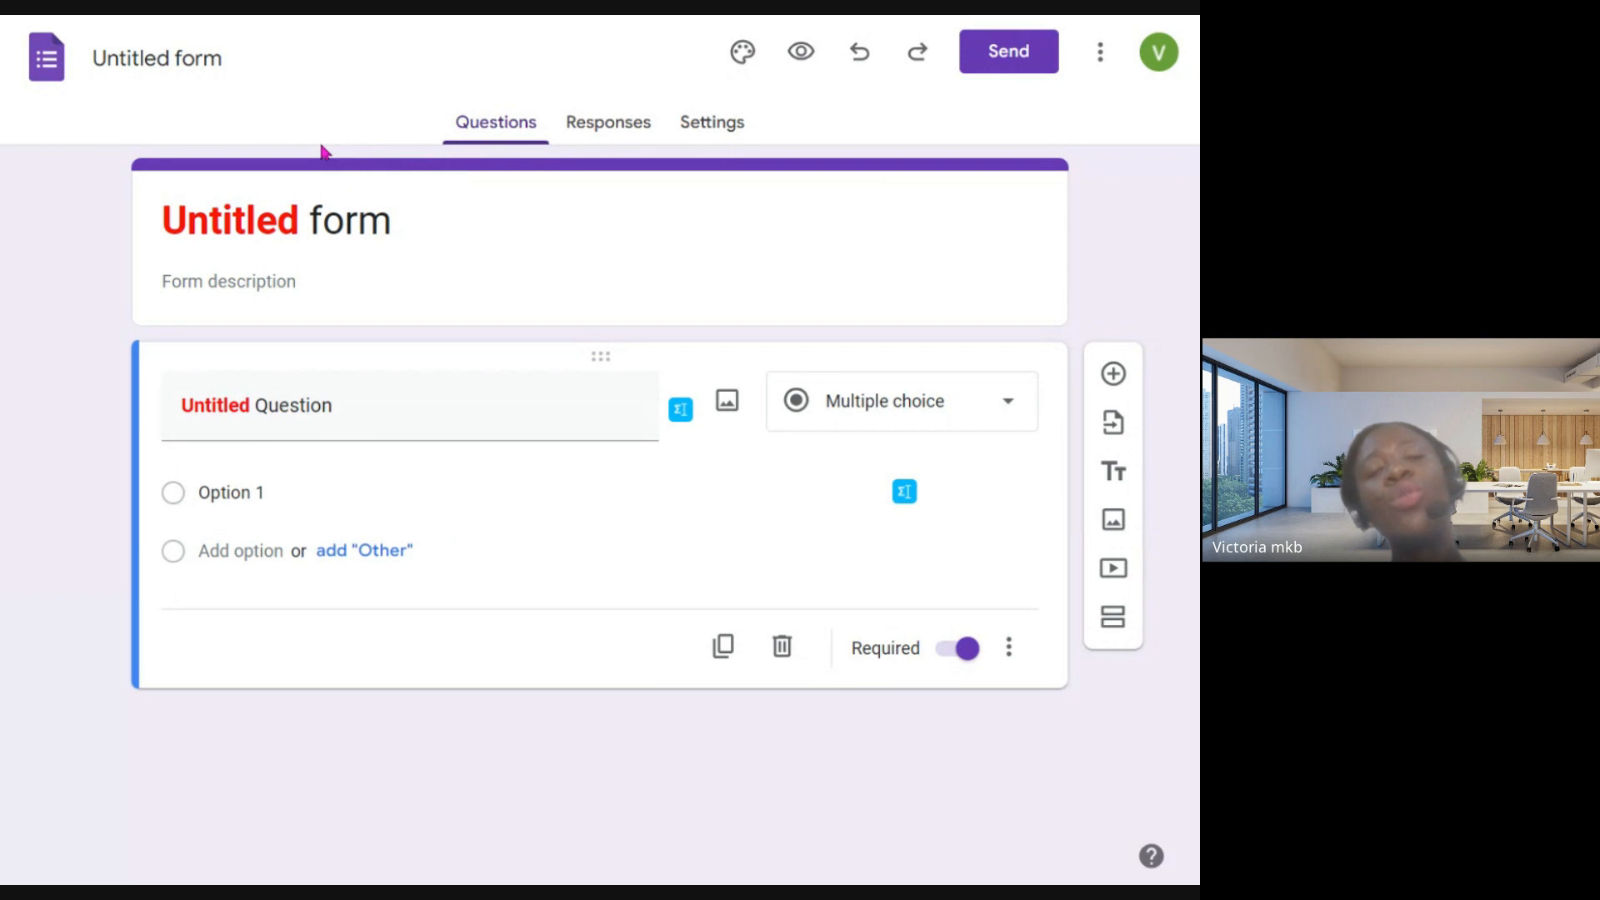
left_click(496, 134)
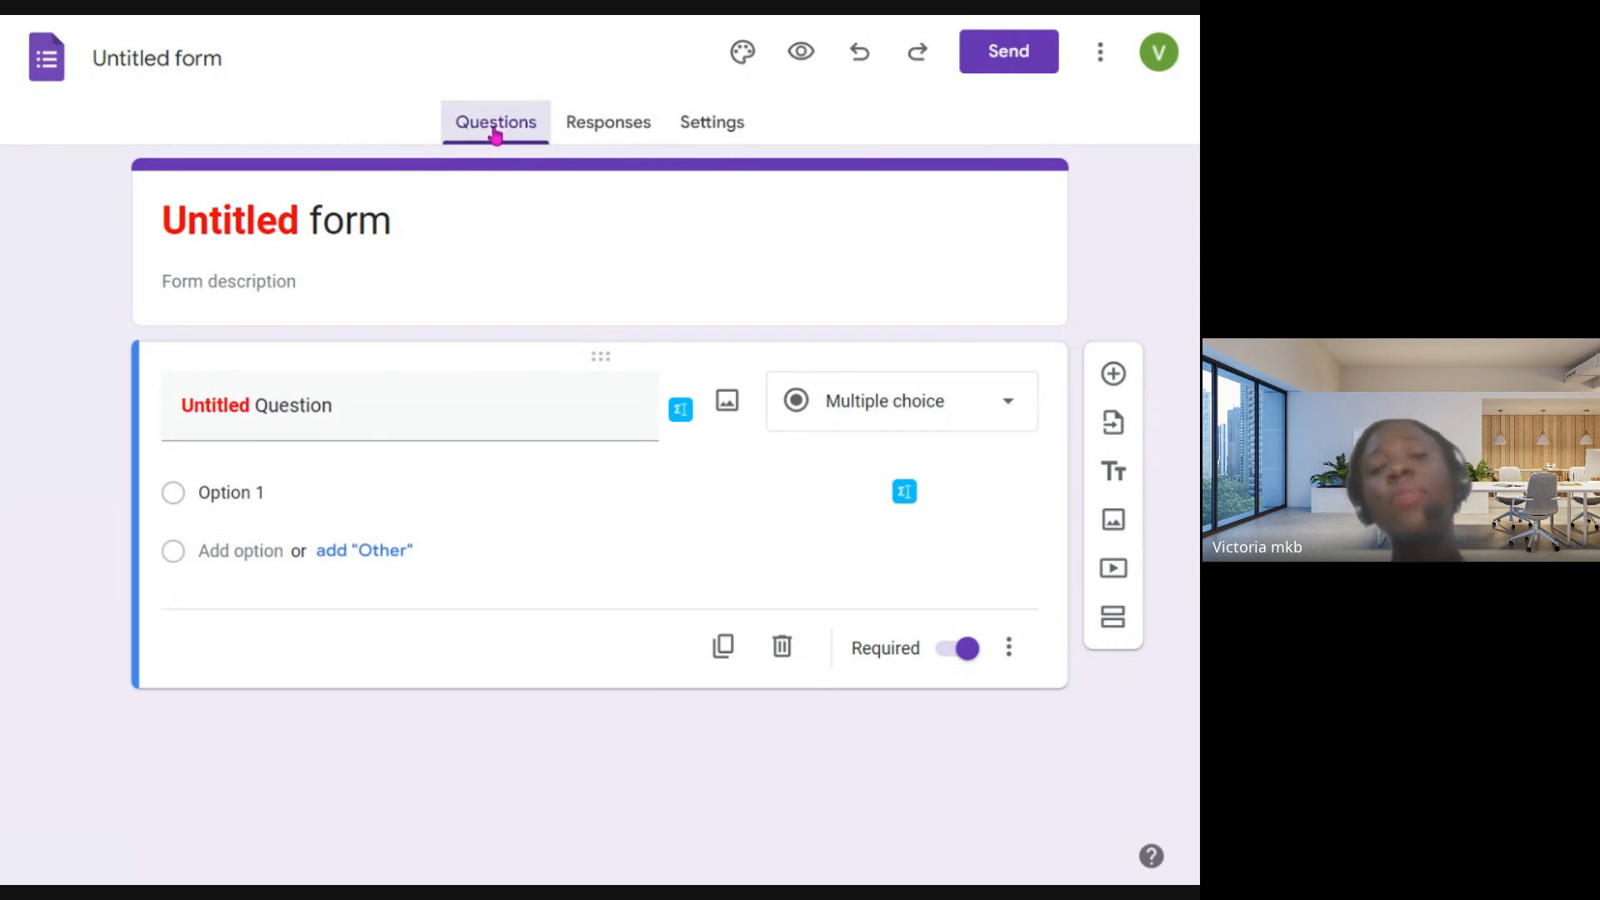
left_click(600, 131)
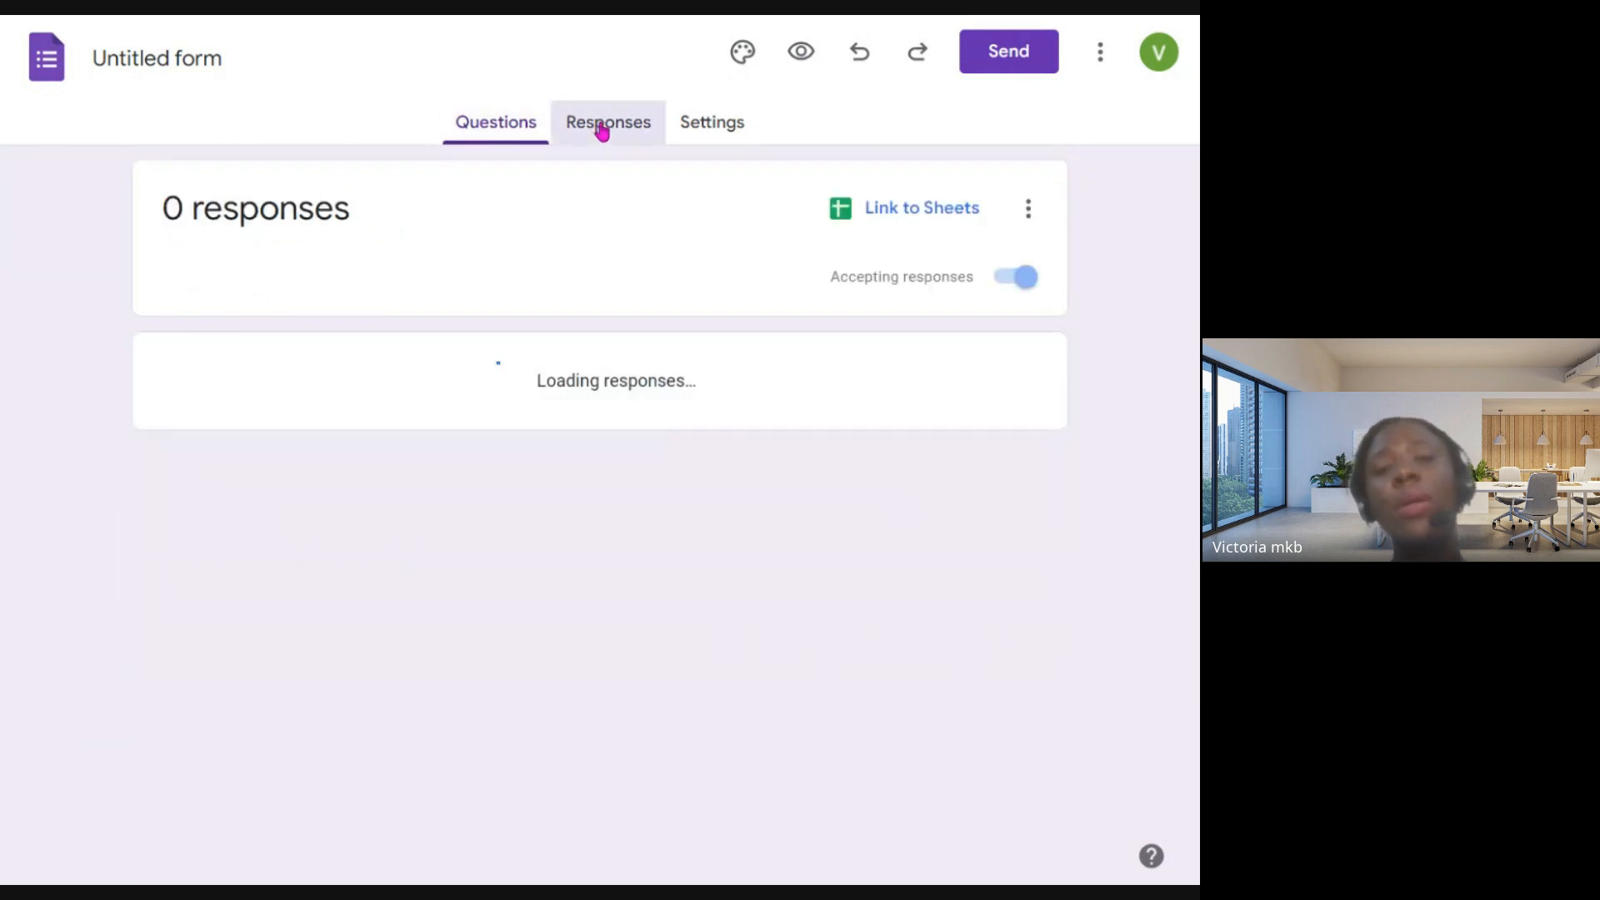
left_click(721, 138)
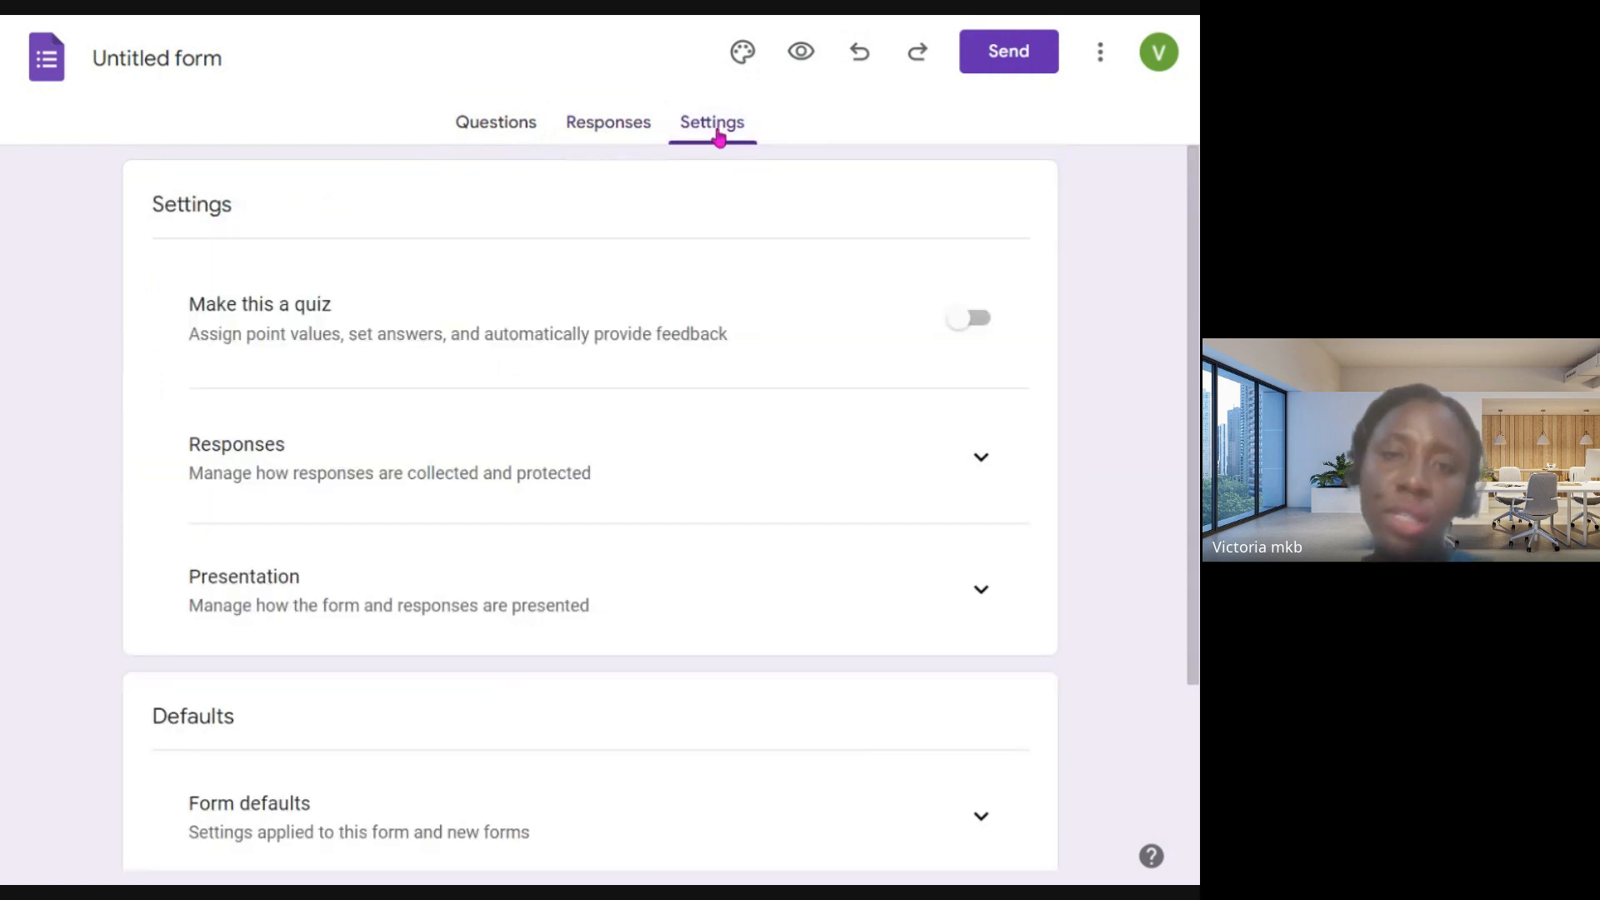
left_click(525, 125)
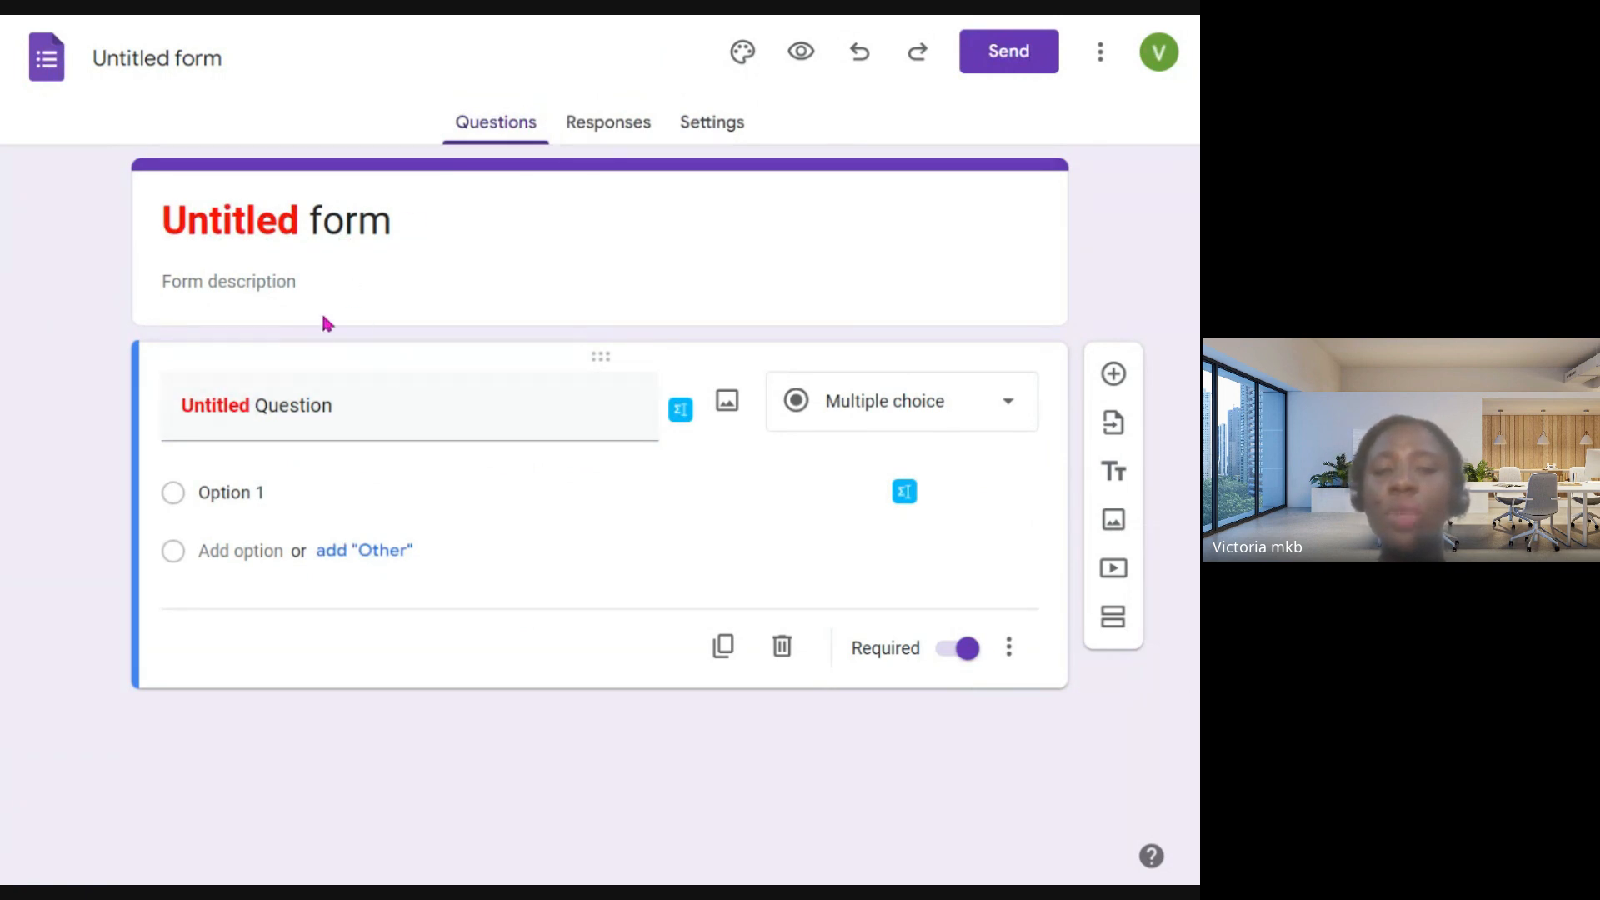
- Replace the form's title with "Mathematics Quiz- First Term Test" and open the form description for editing
left_click(398, 218)
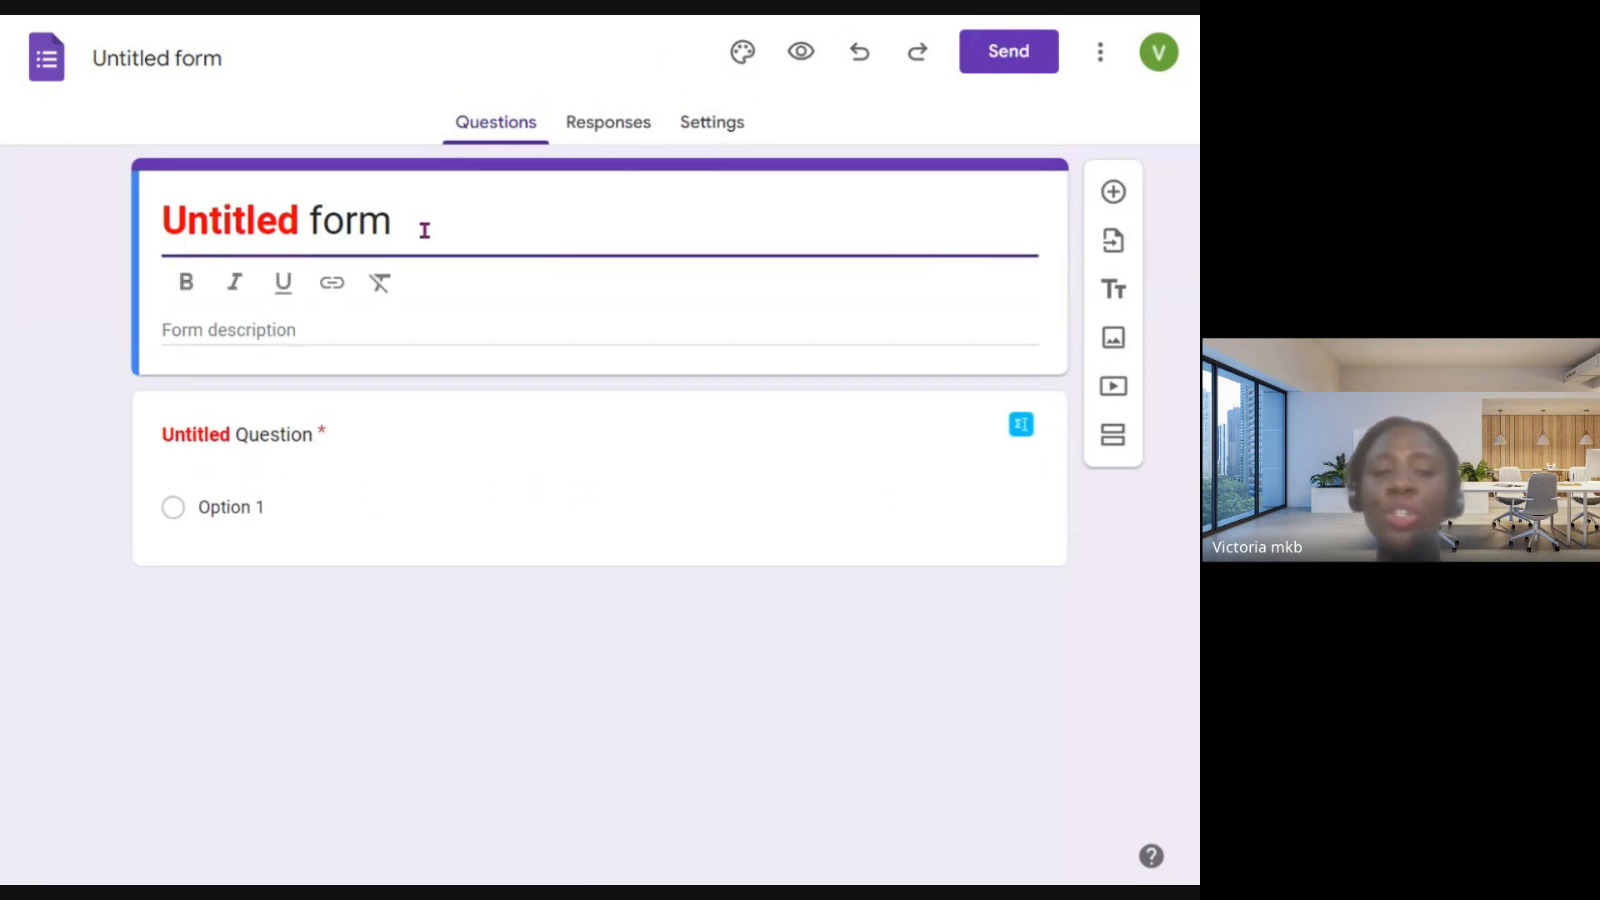
left_click_drag(421, 227, 187, 210)
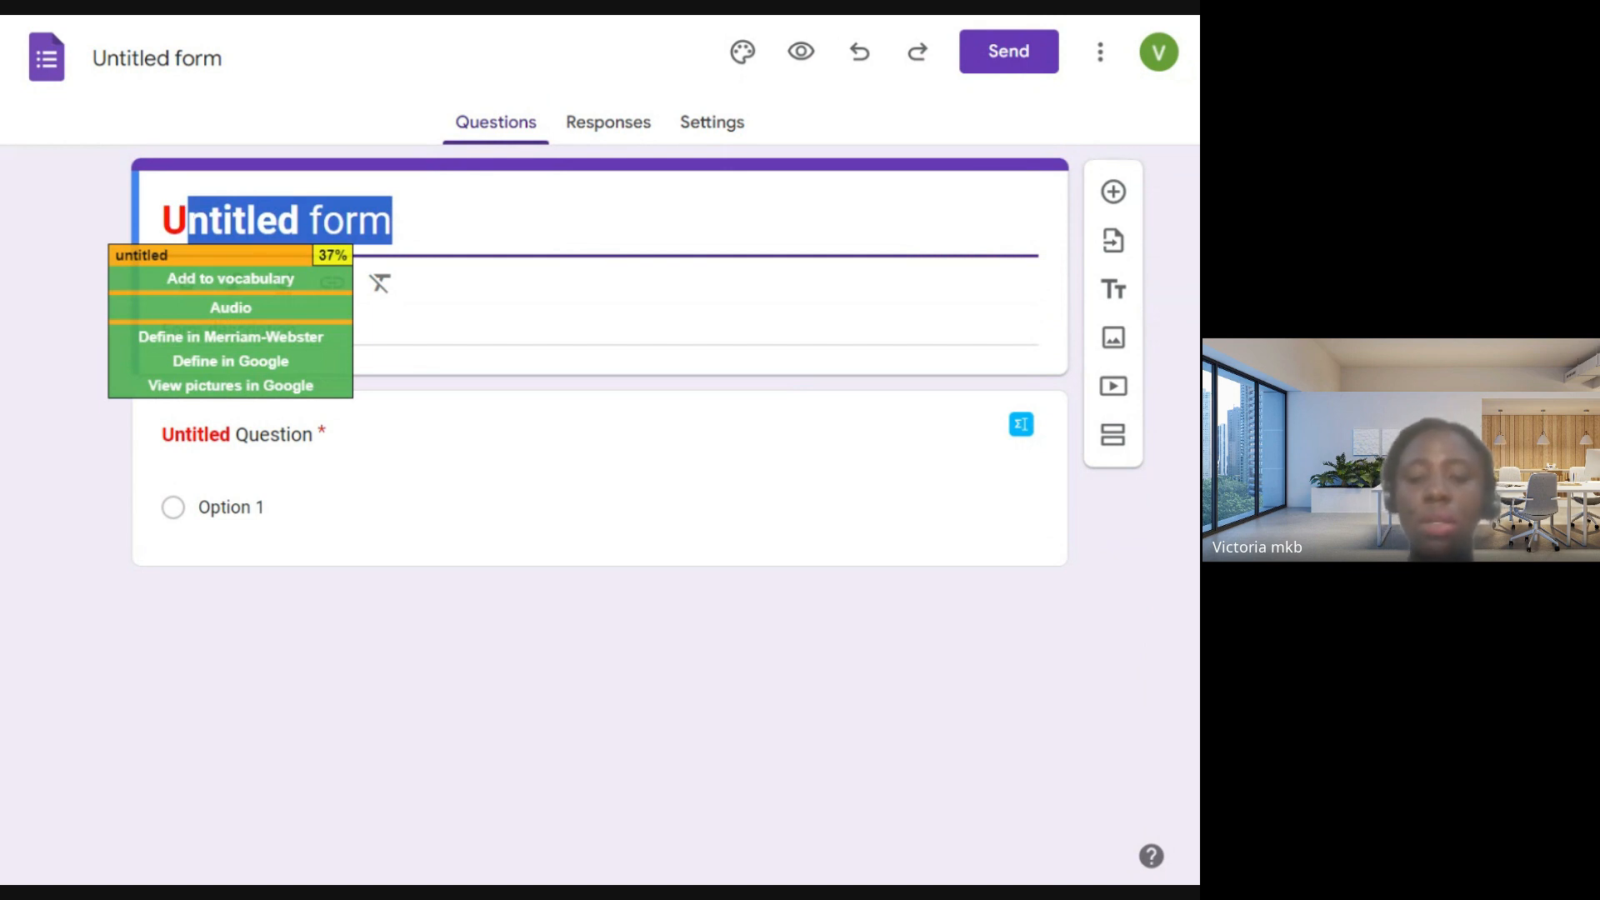
key("BackSpace")
key("BackSpace")
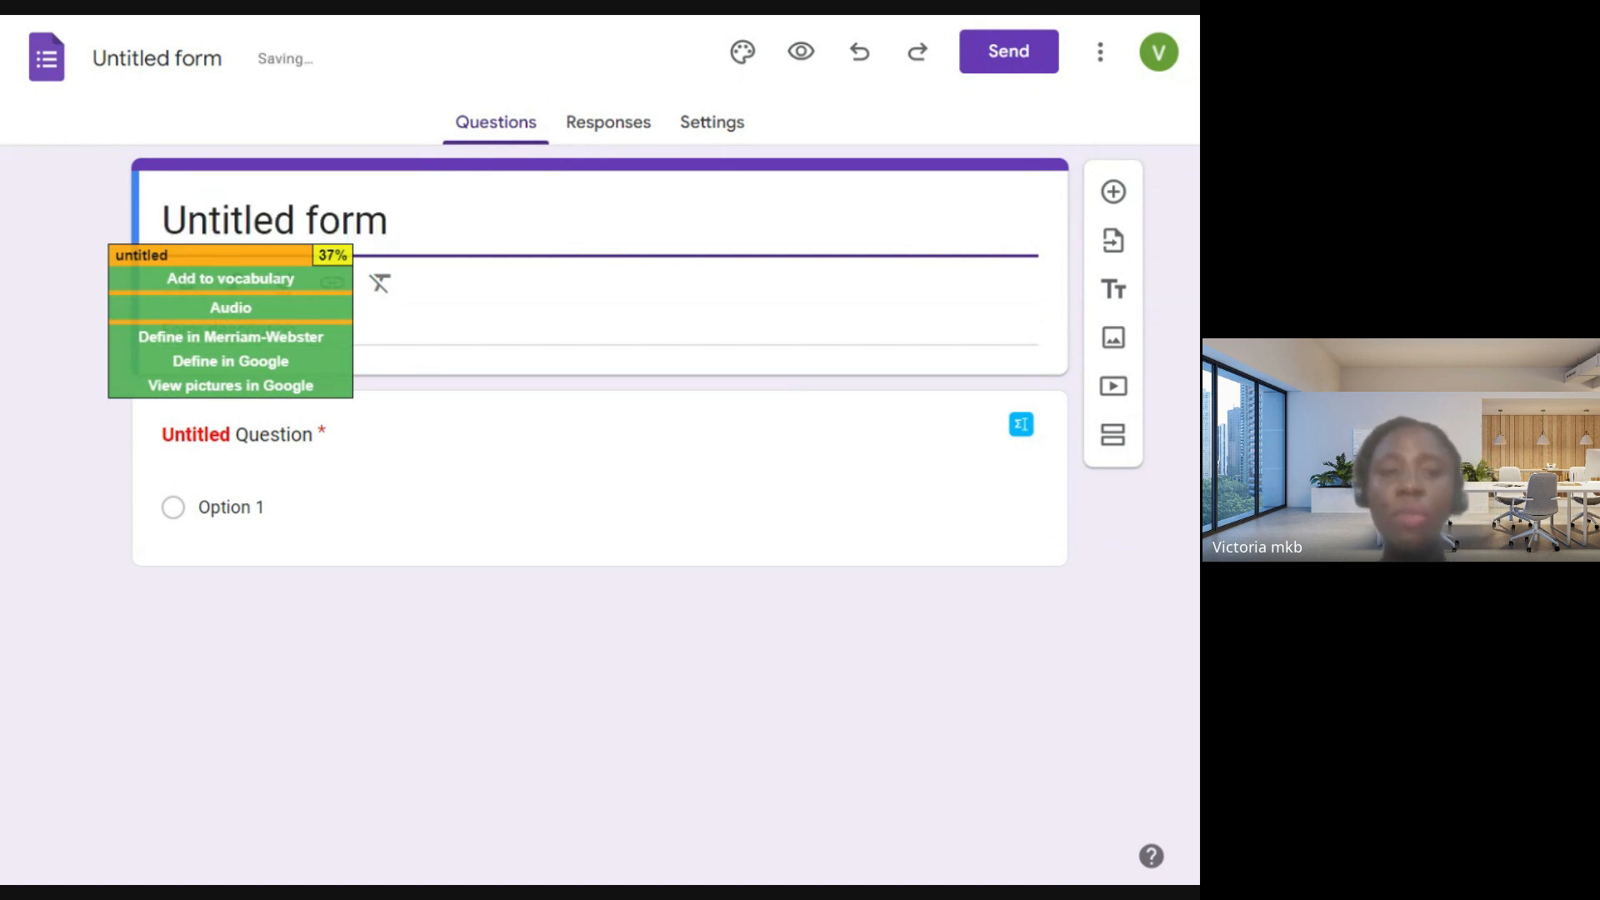
key("ctrl+a")
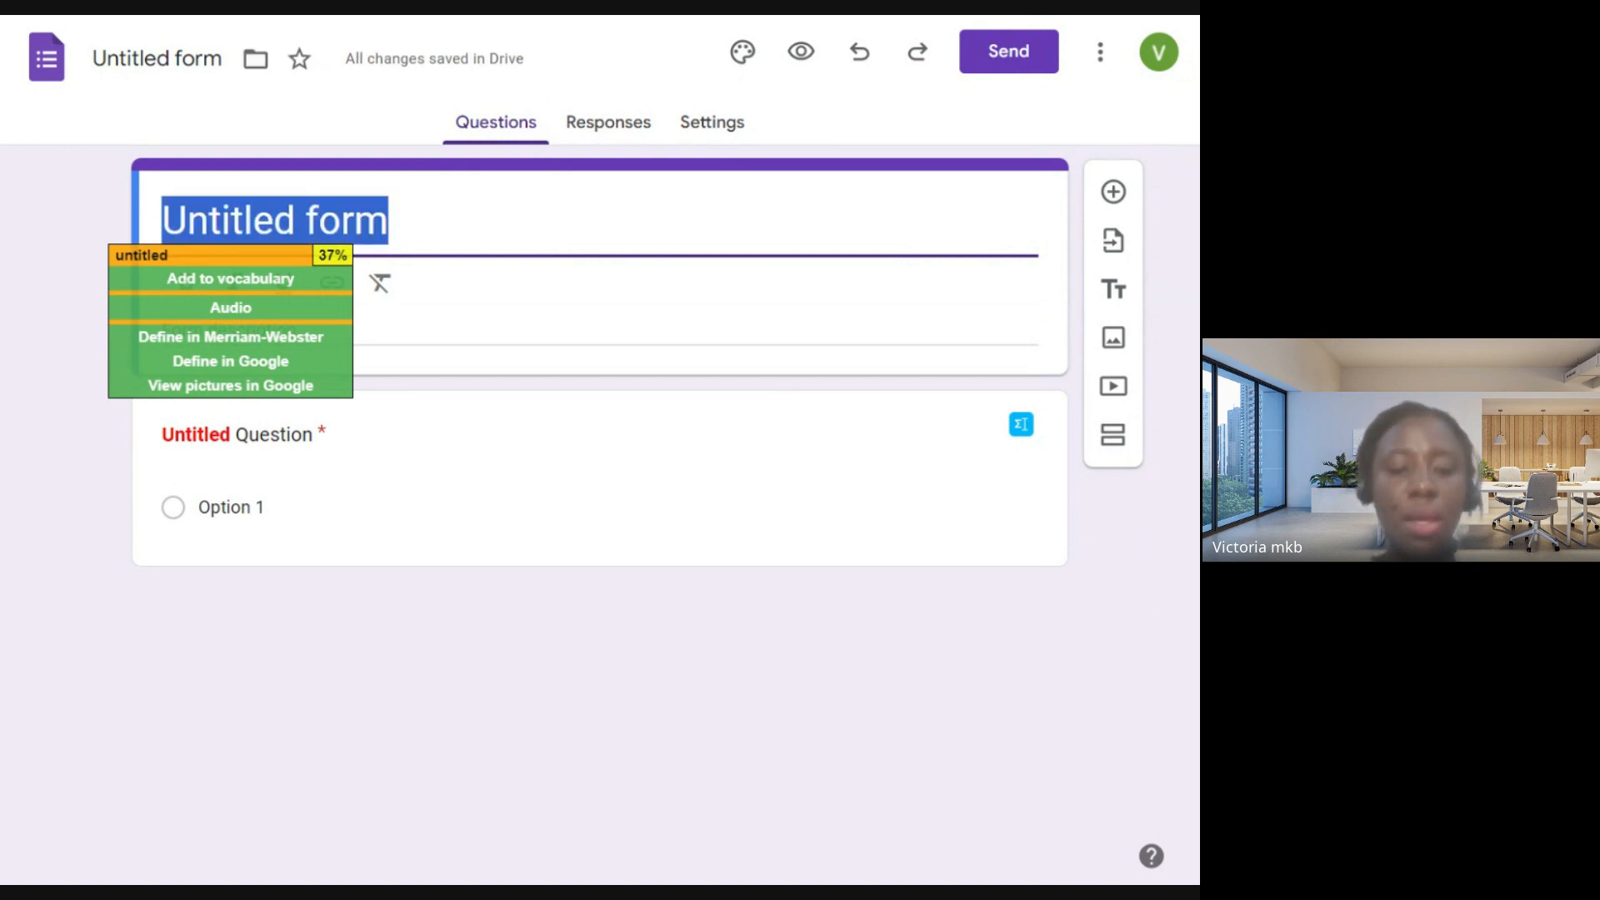
type("Mathema")
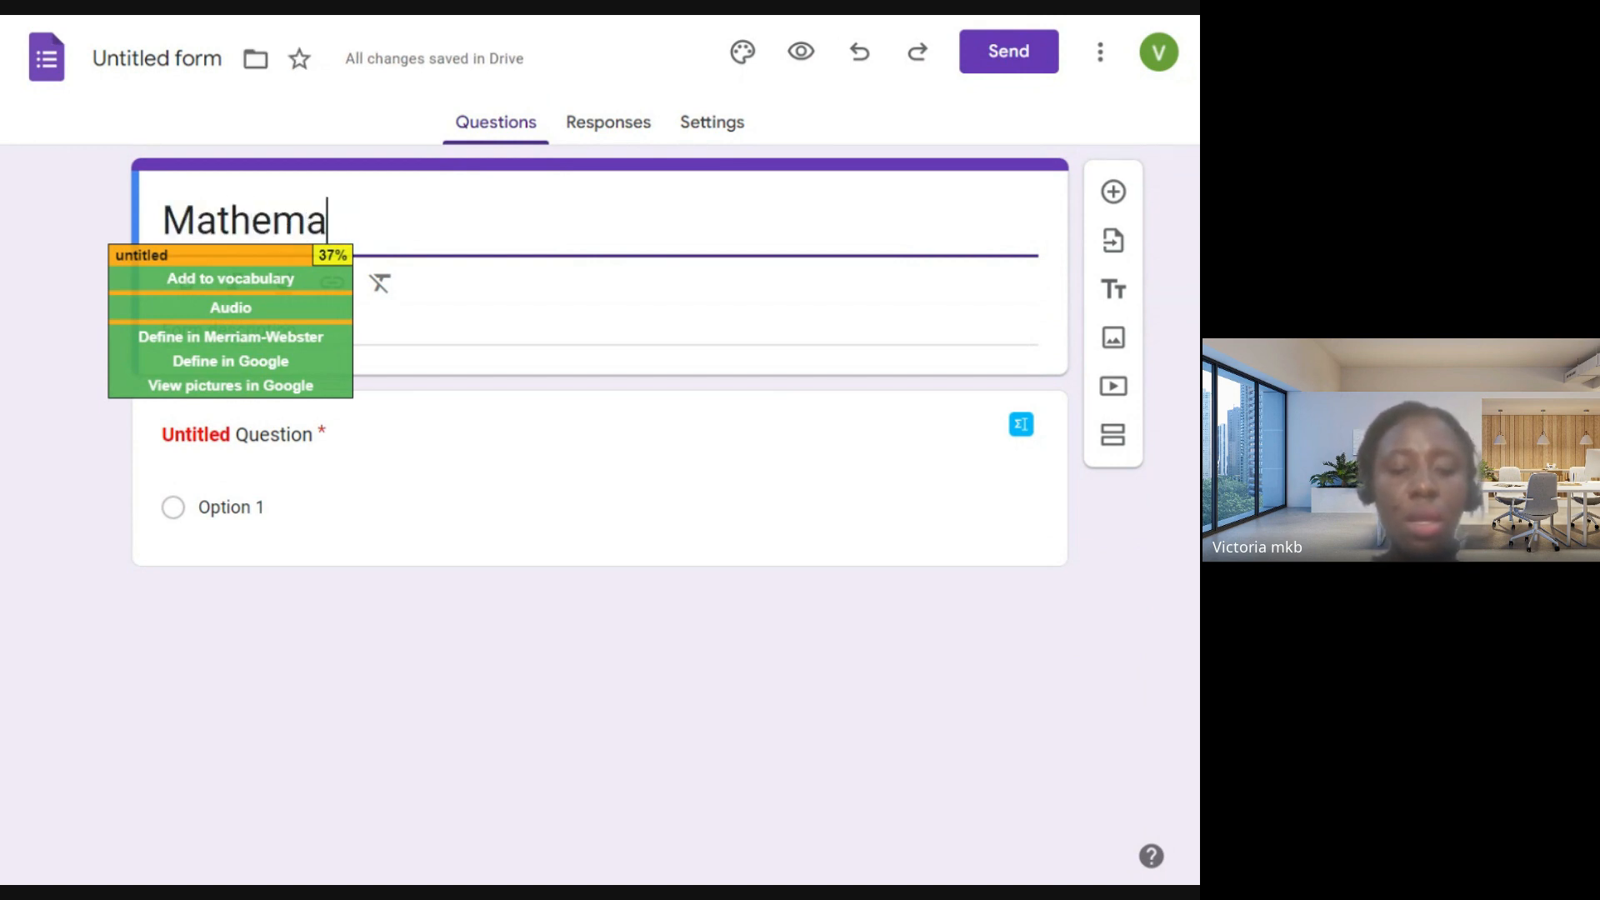
type("tic")
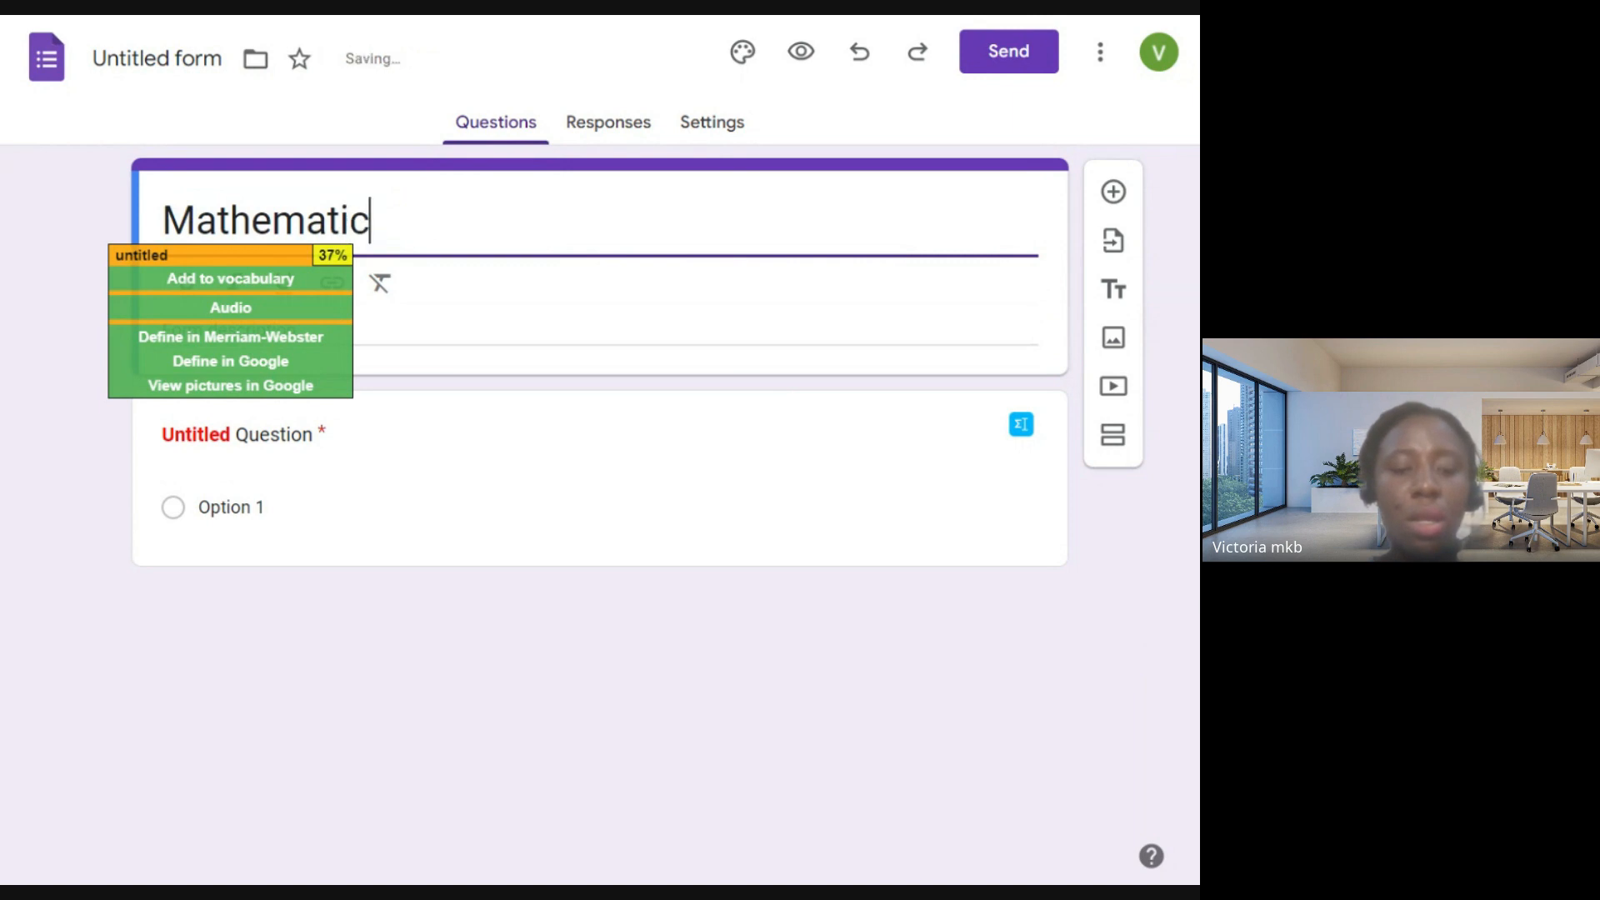
type("s Quiz")
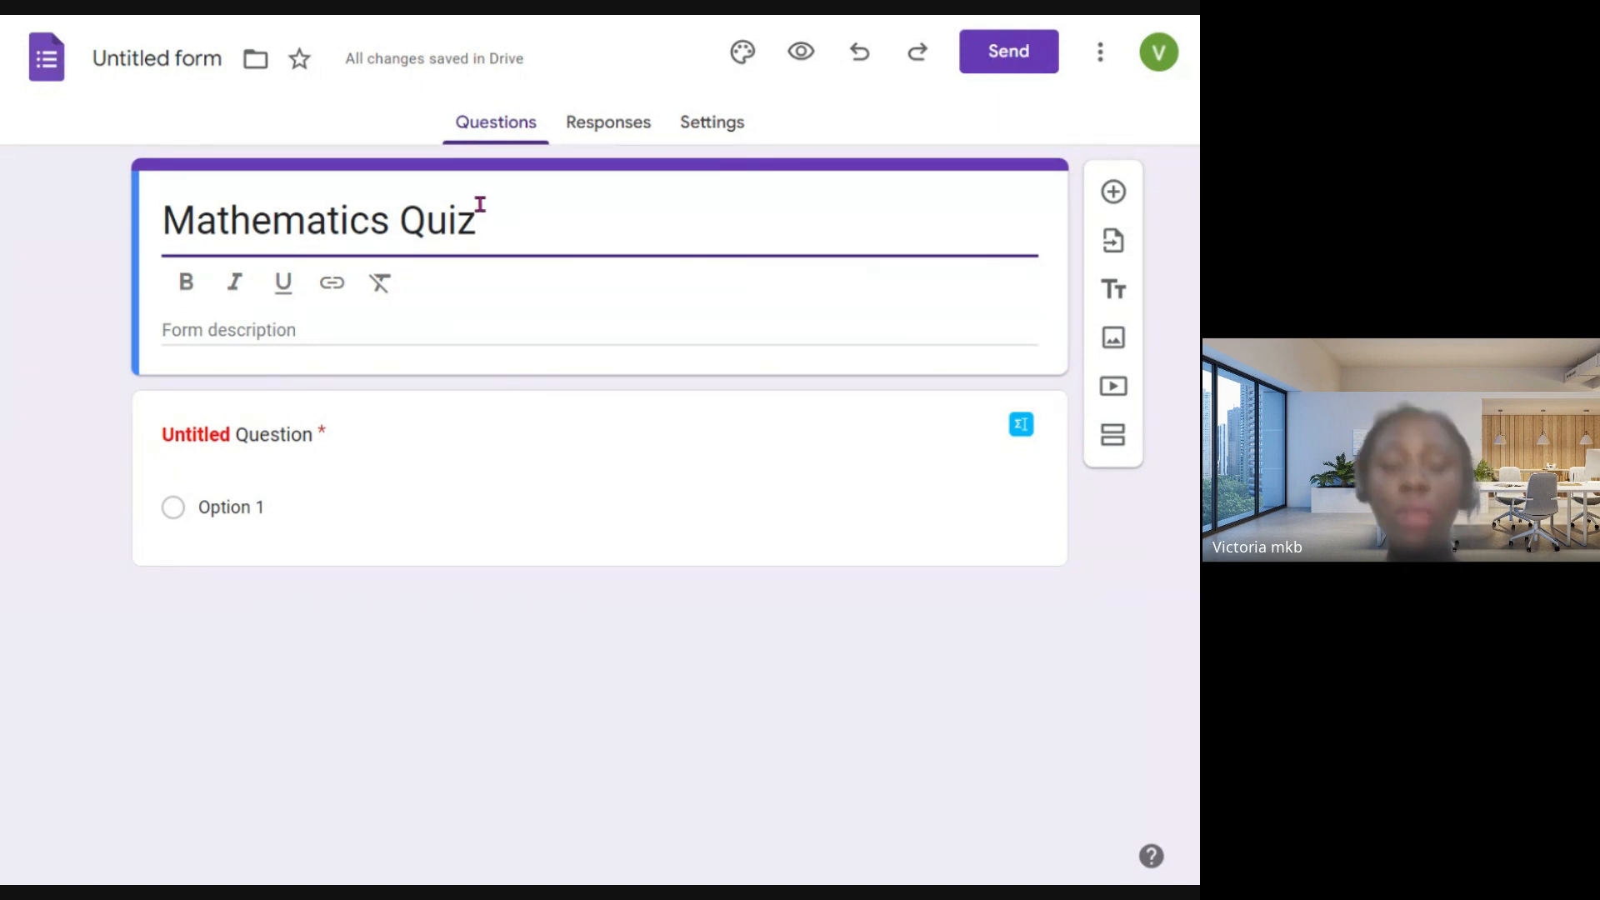
type("- F")
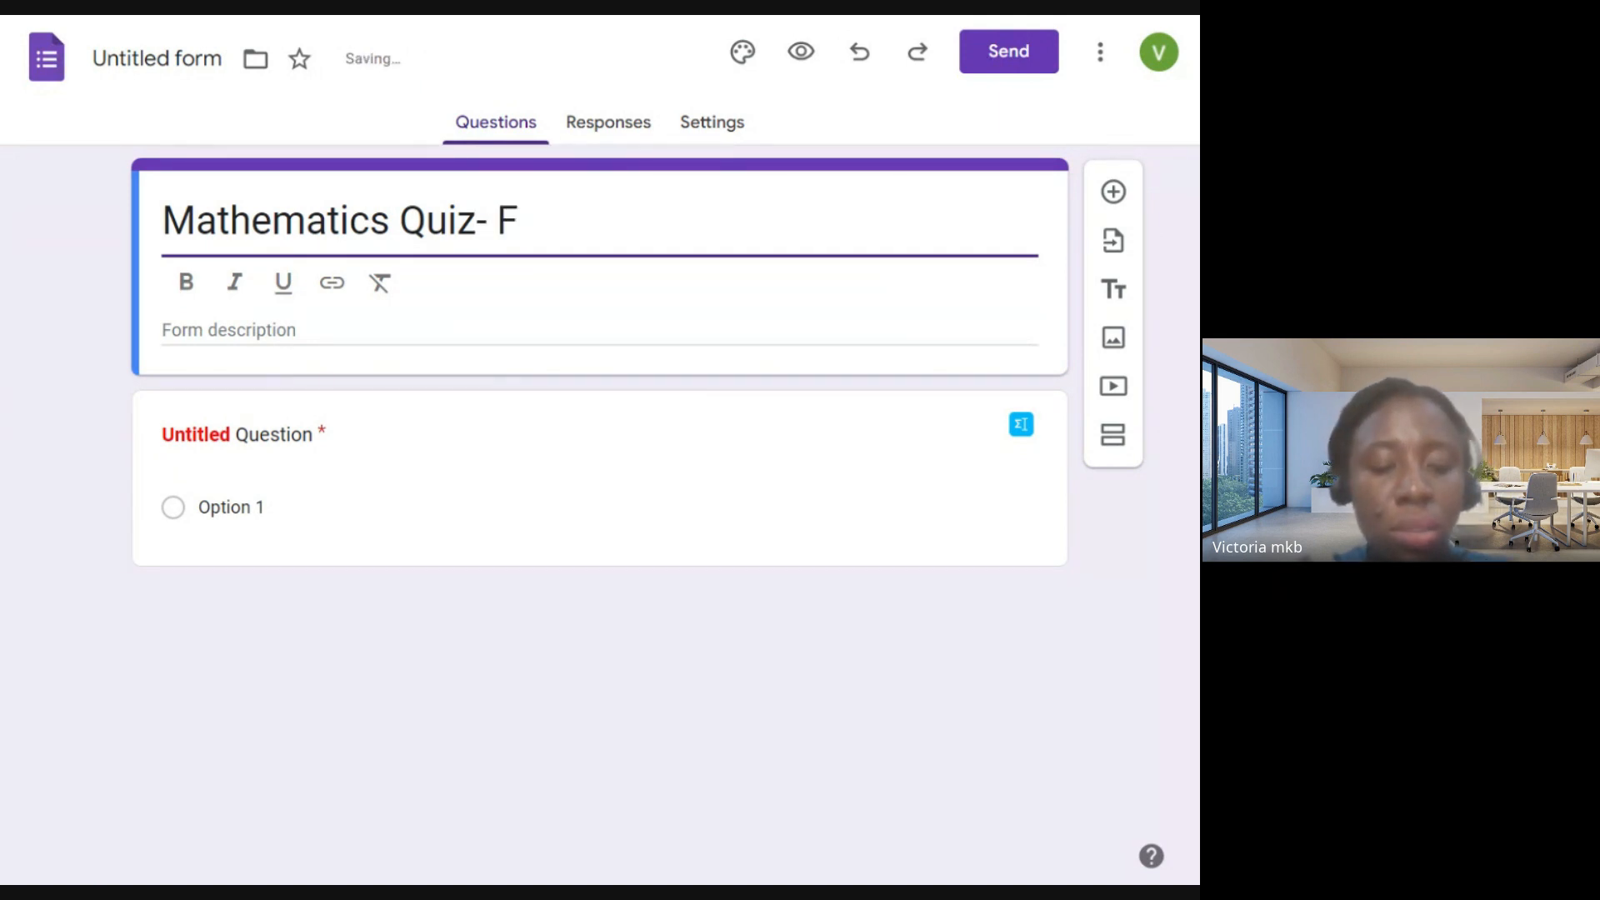
type("irst Ter")
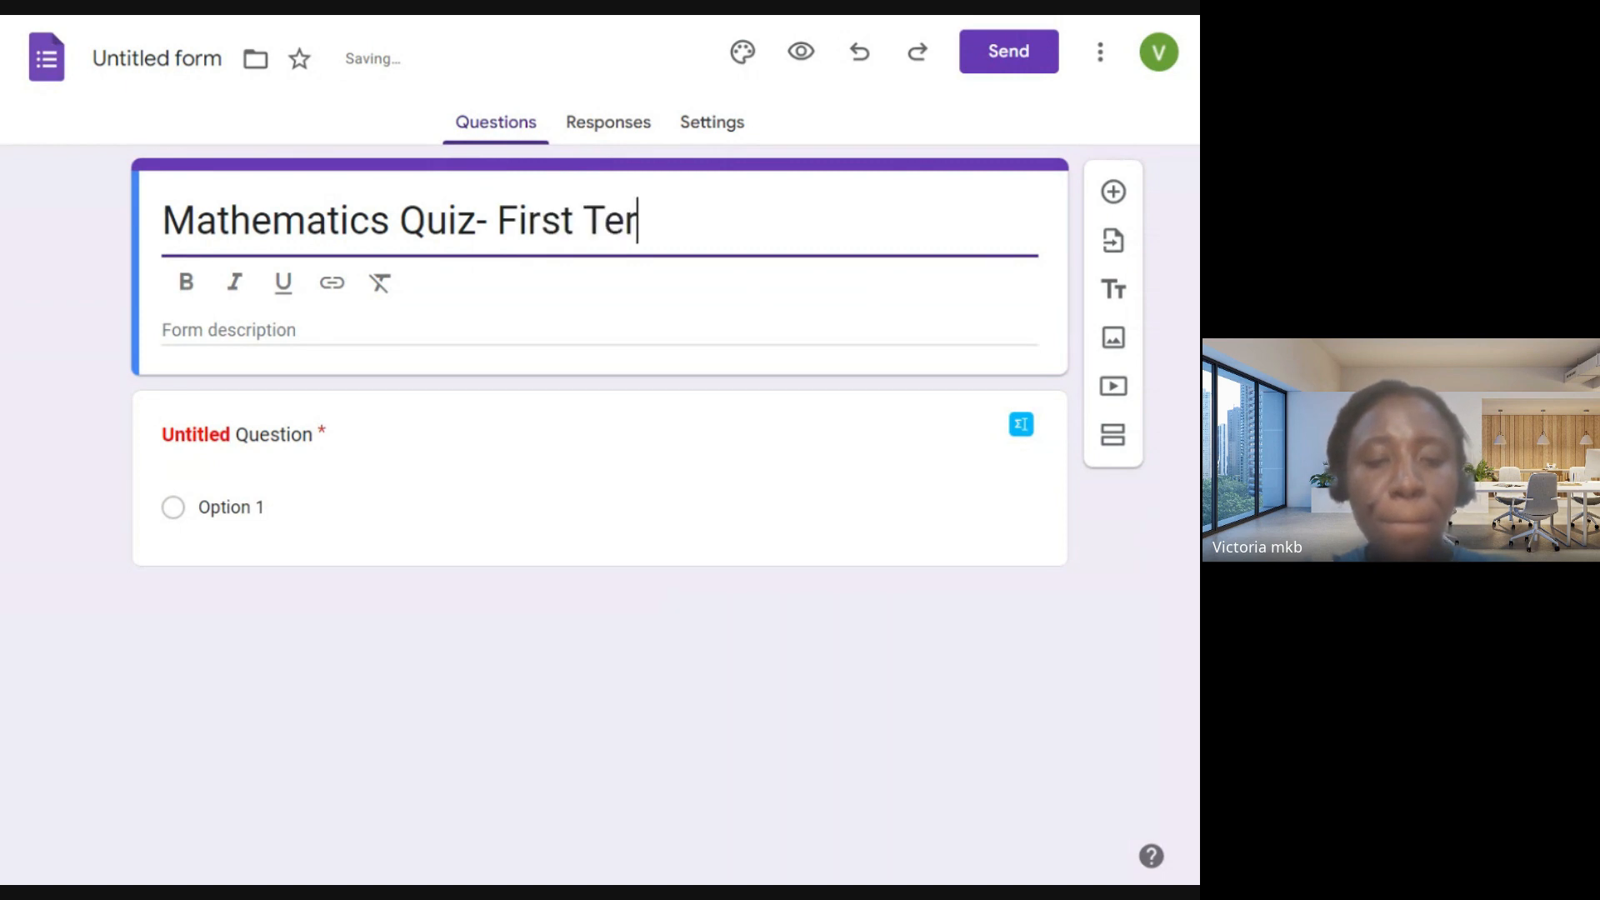
type("m")
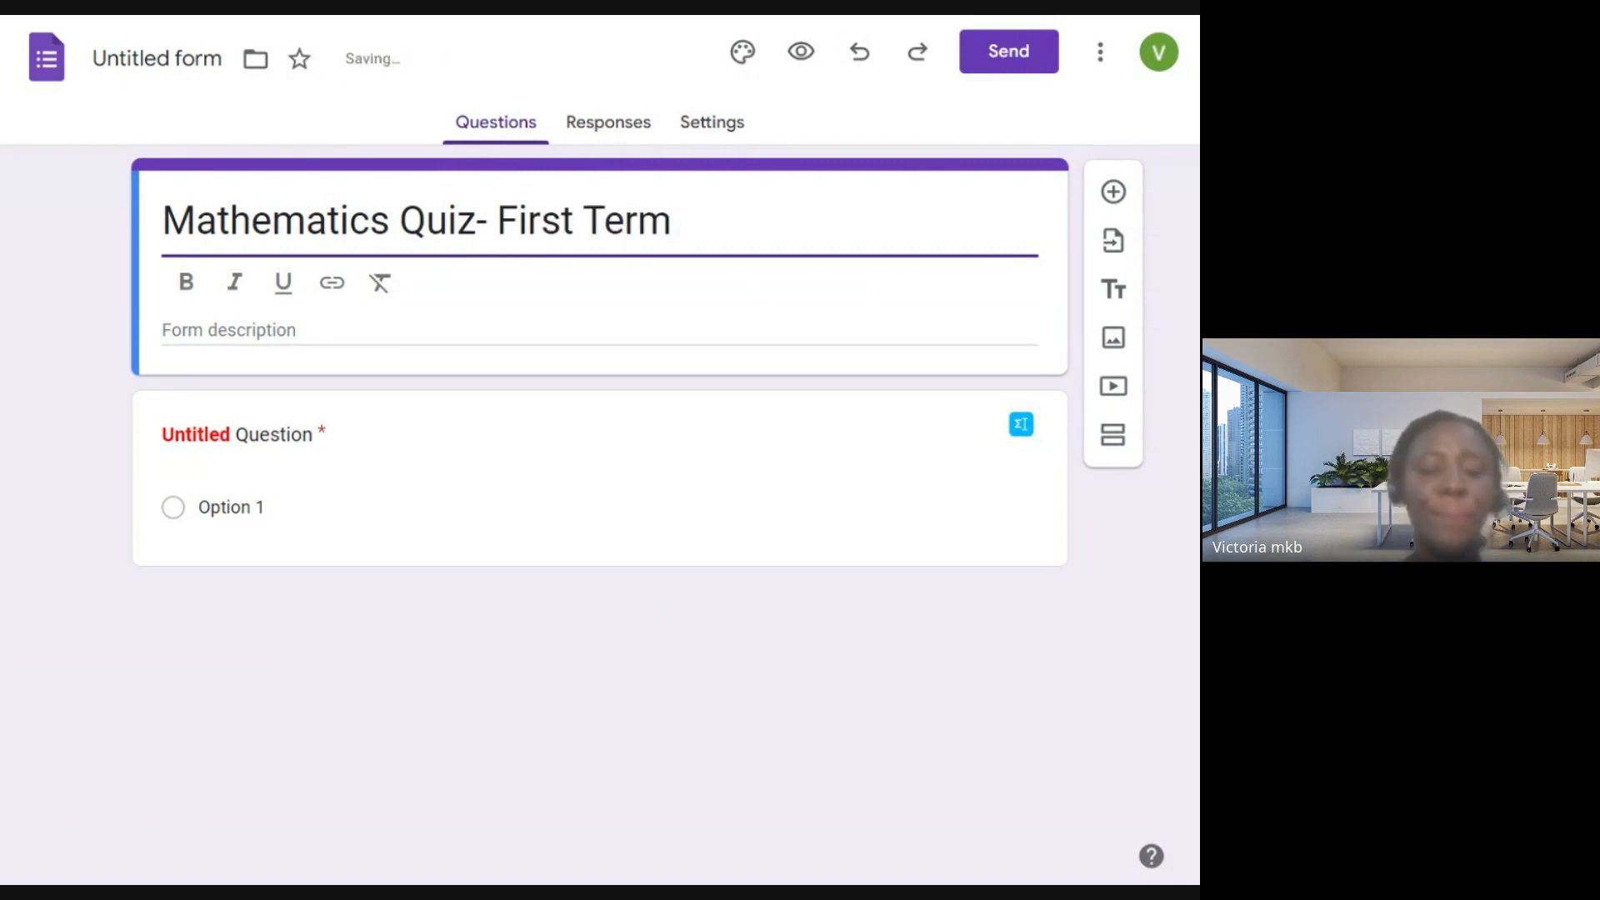
type(" T")
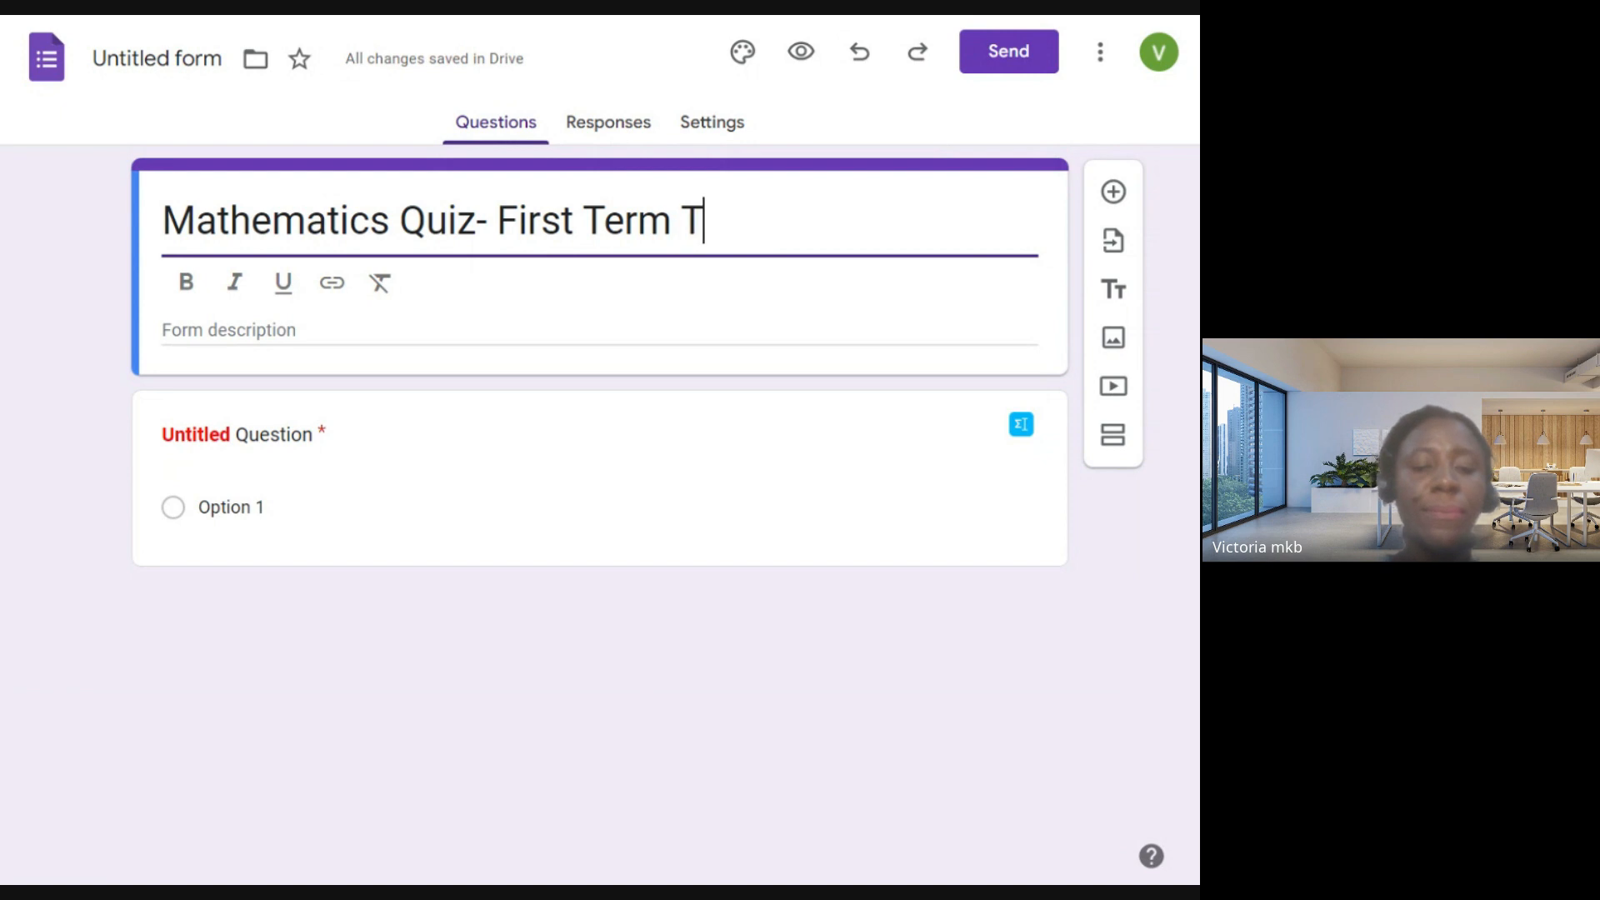
type("est")
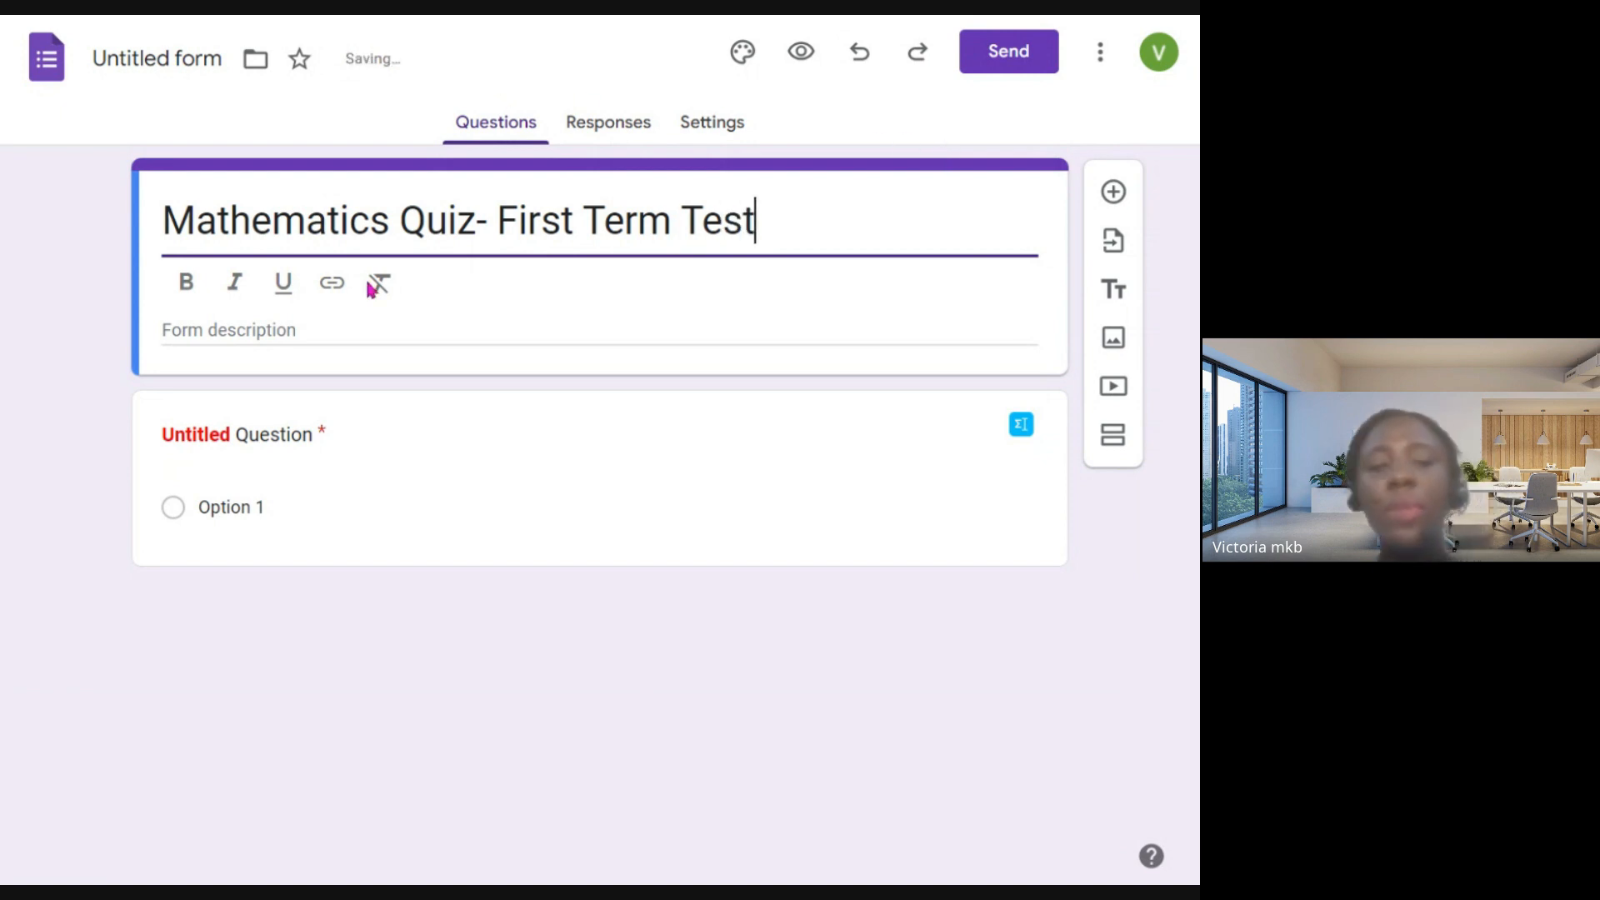
left_click(239, 328)
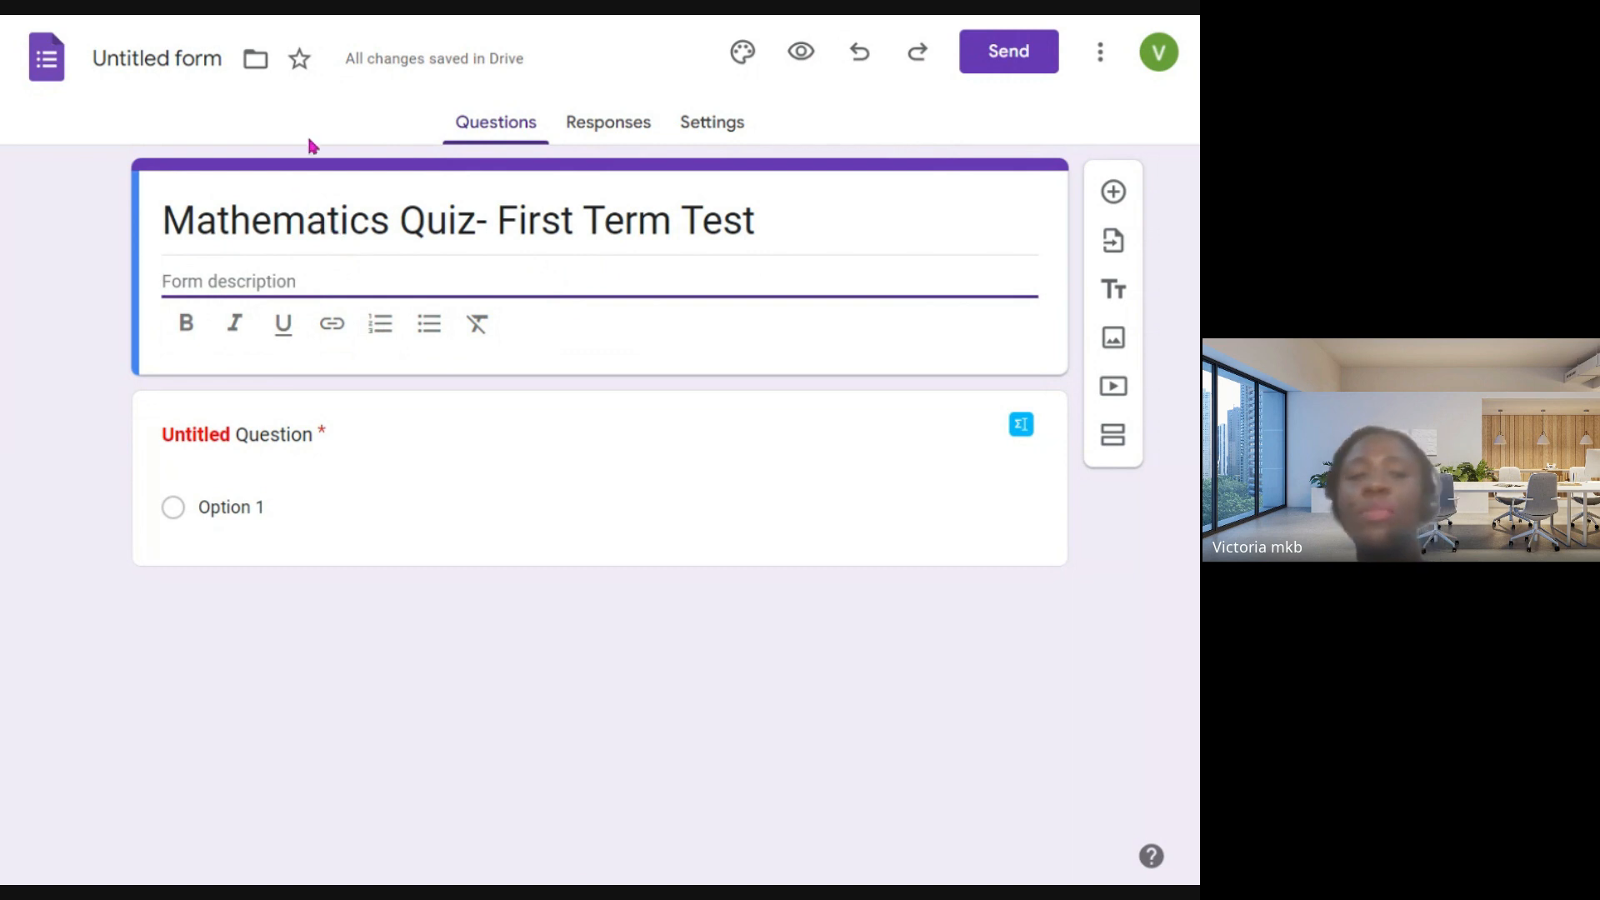
- Replace the placeholder text of the first question with "1. 12/3 + 4/5"
left_click(272, 436)
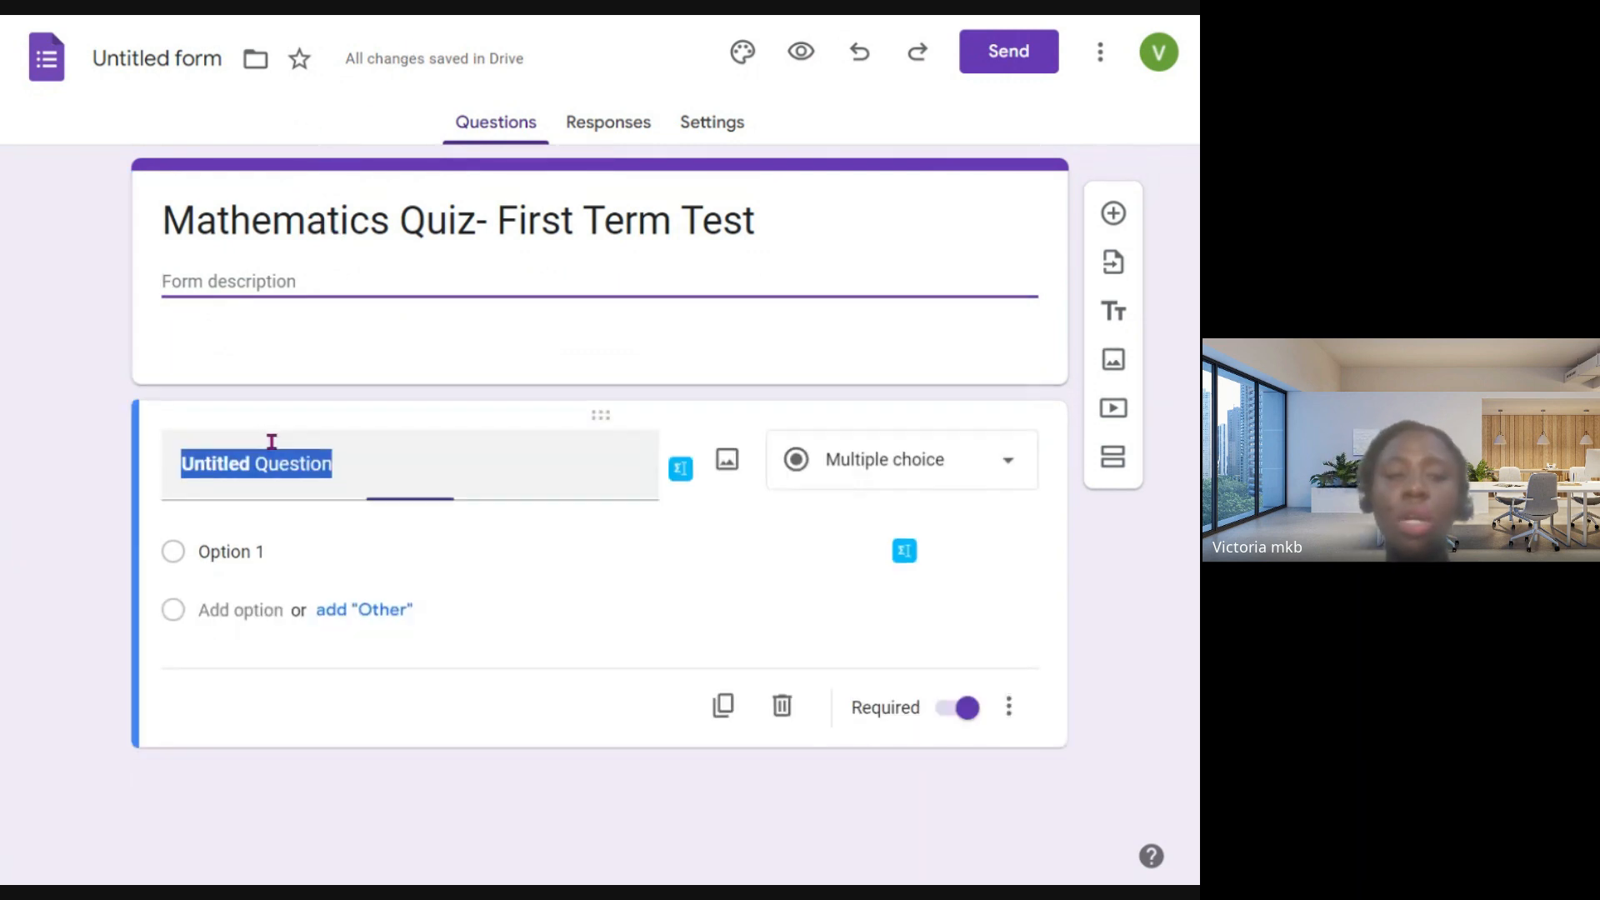
type("1")
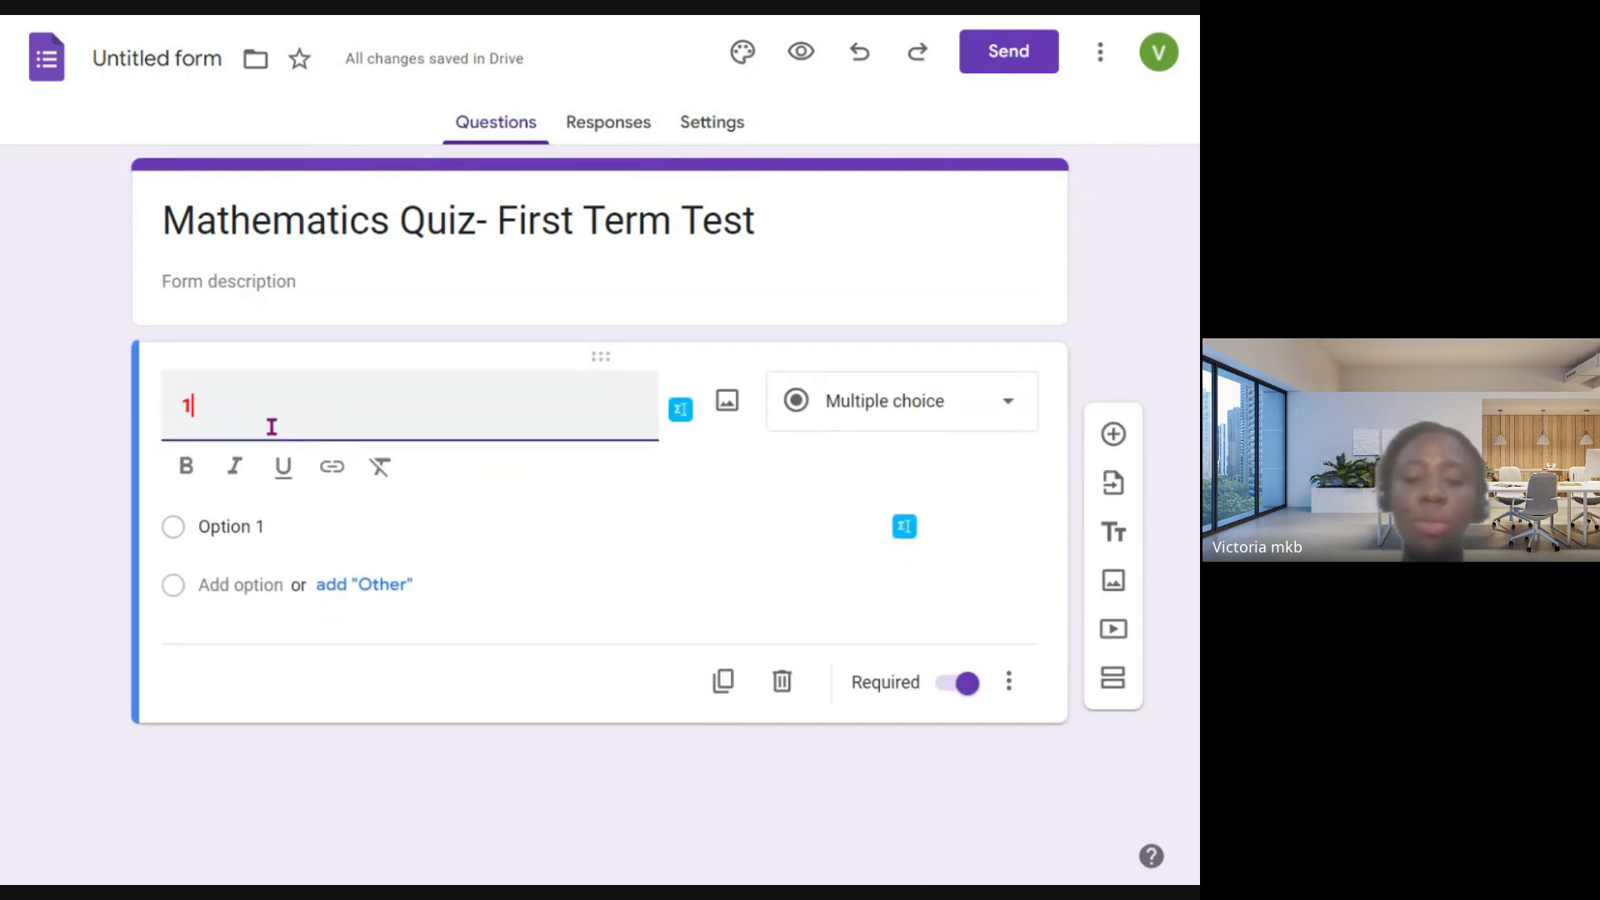
type(".")
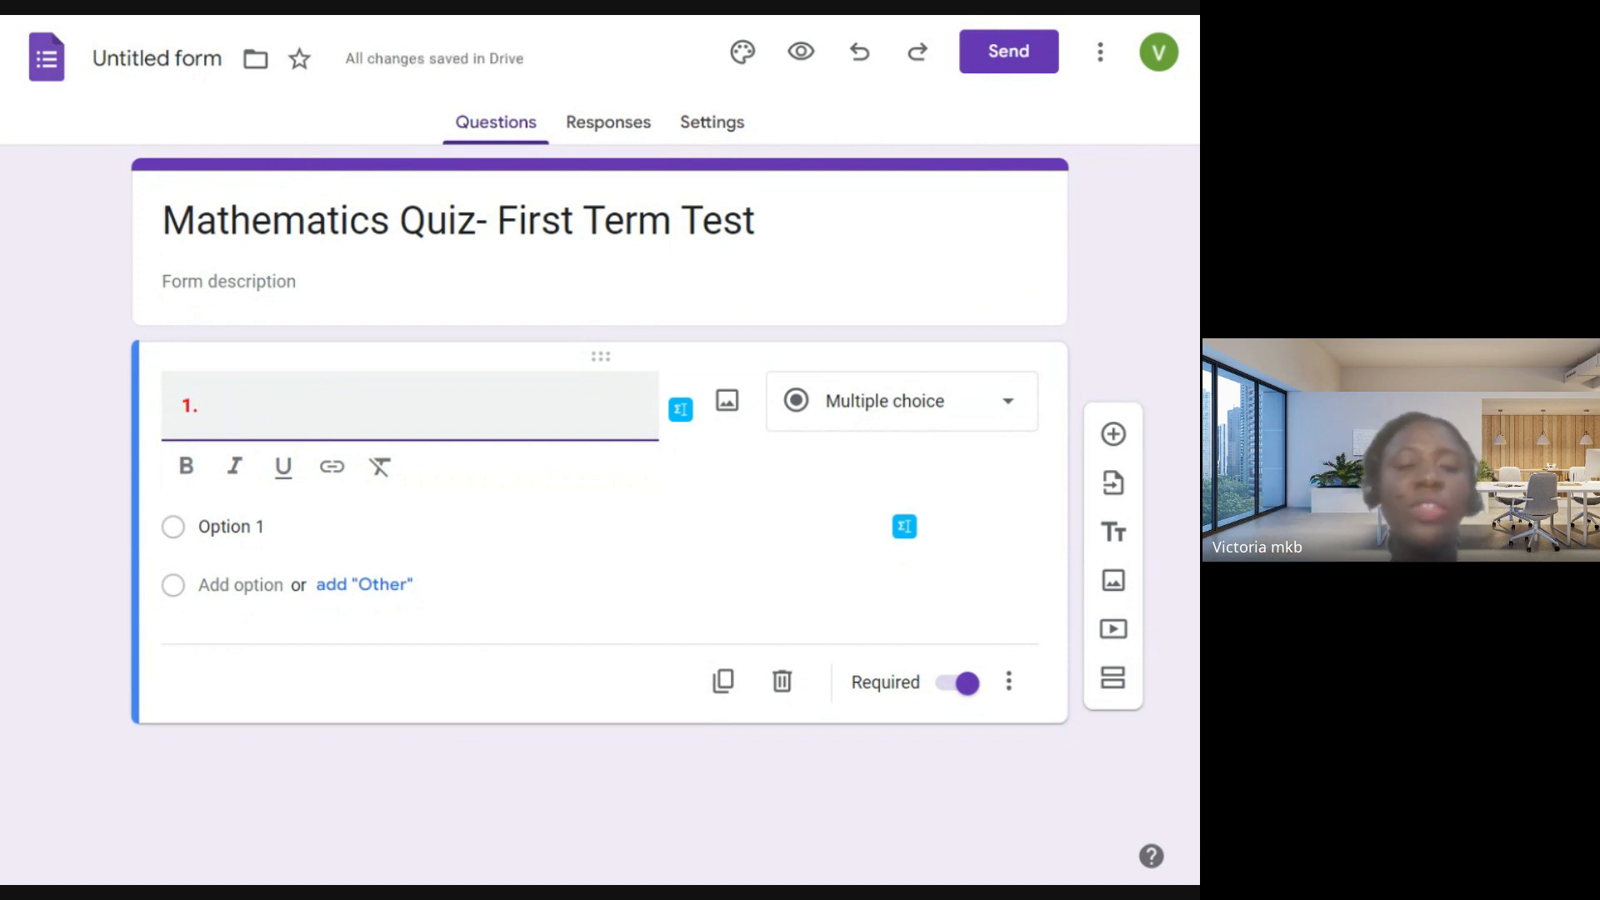
type("2")
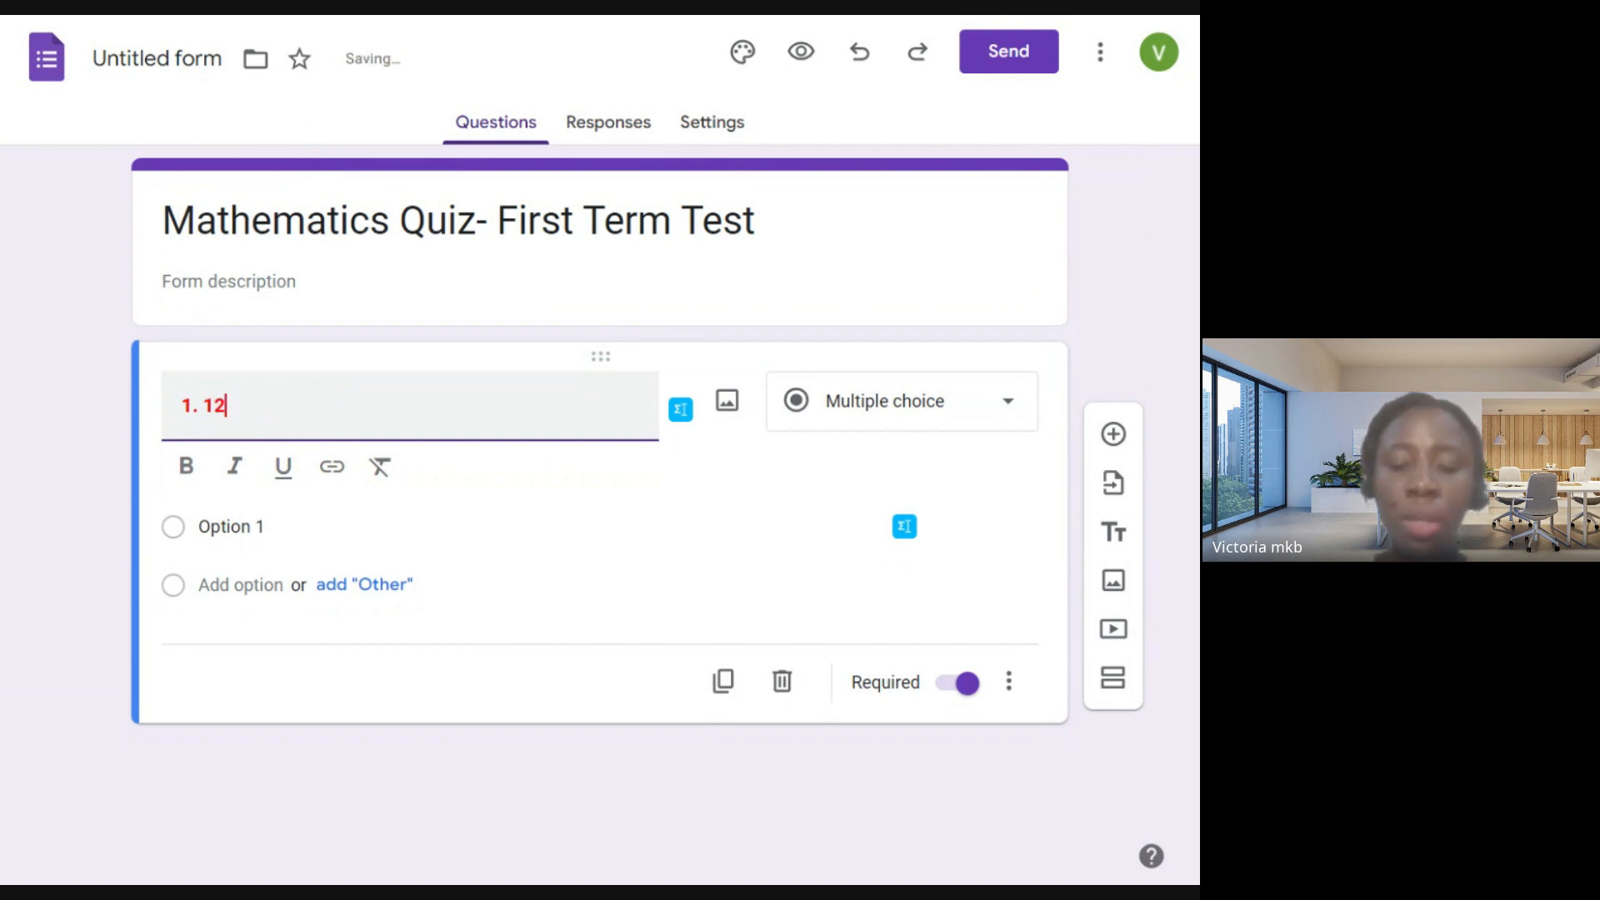
type("/3")
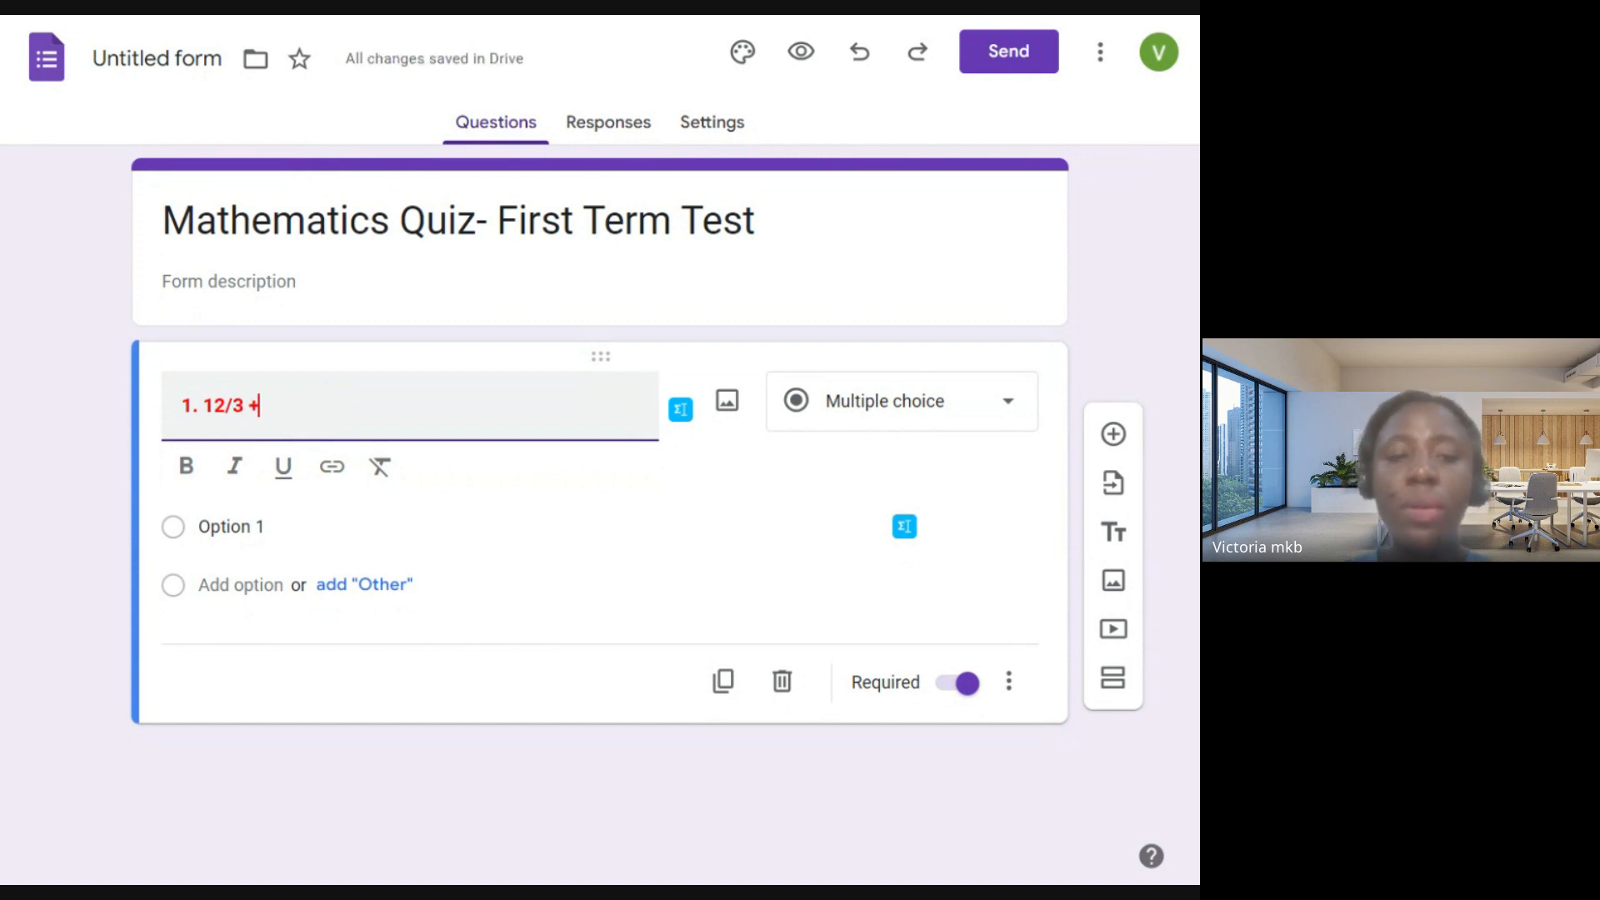
type("+ 4/")
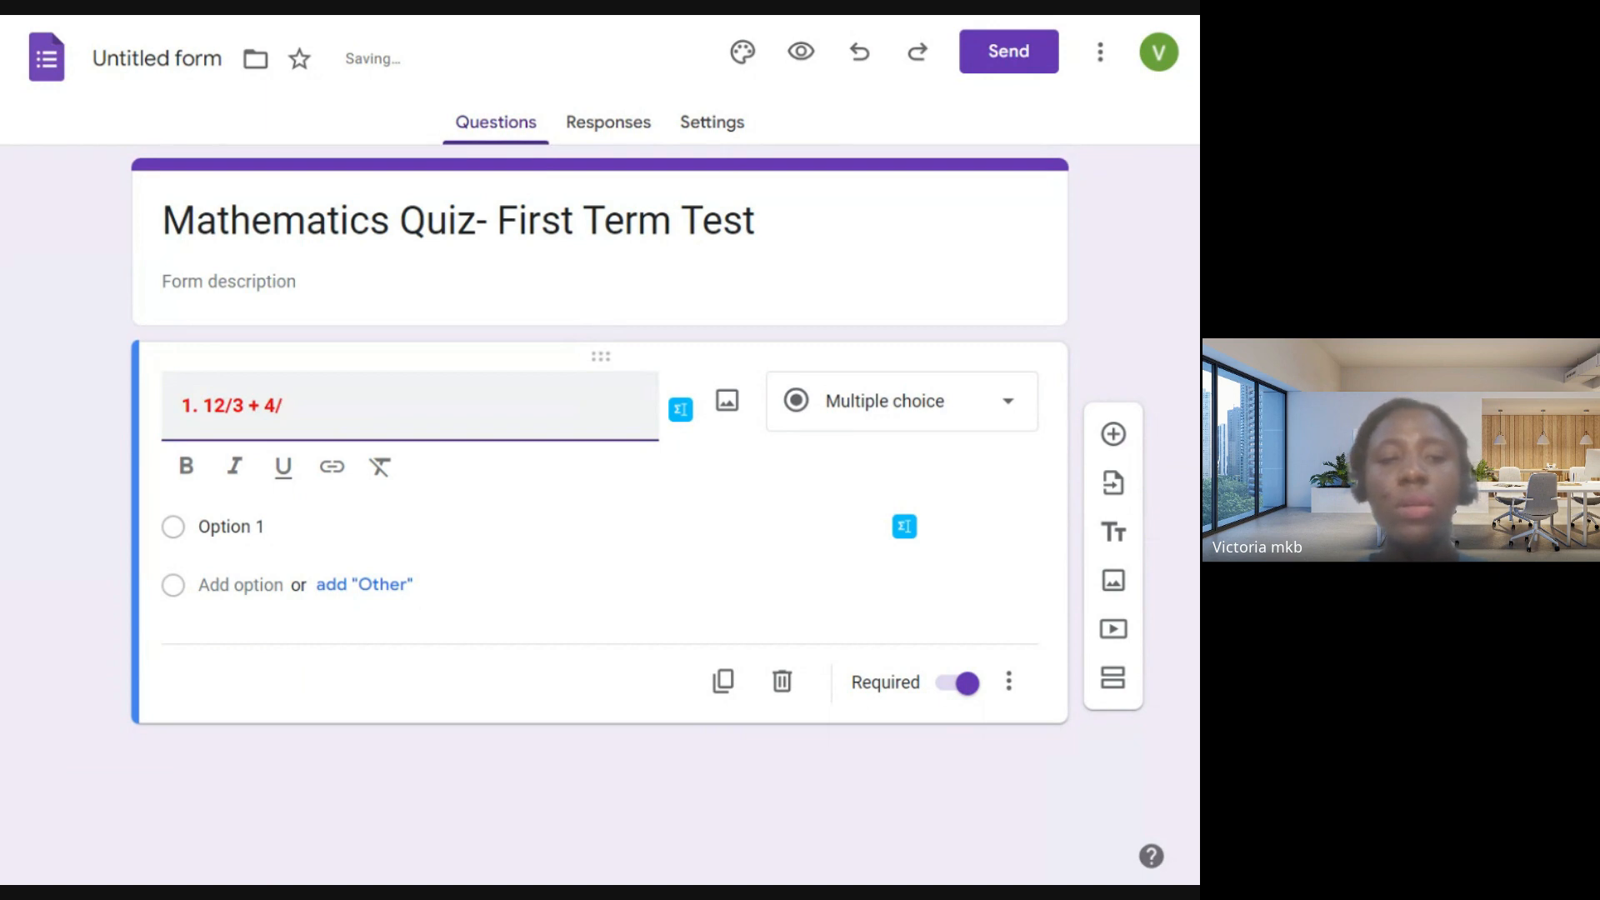
type("3")
key("BackSpace")
type("5")
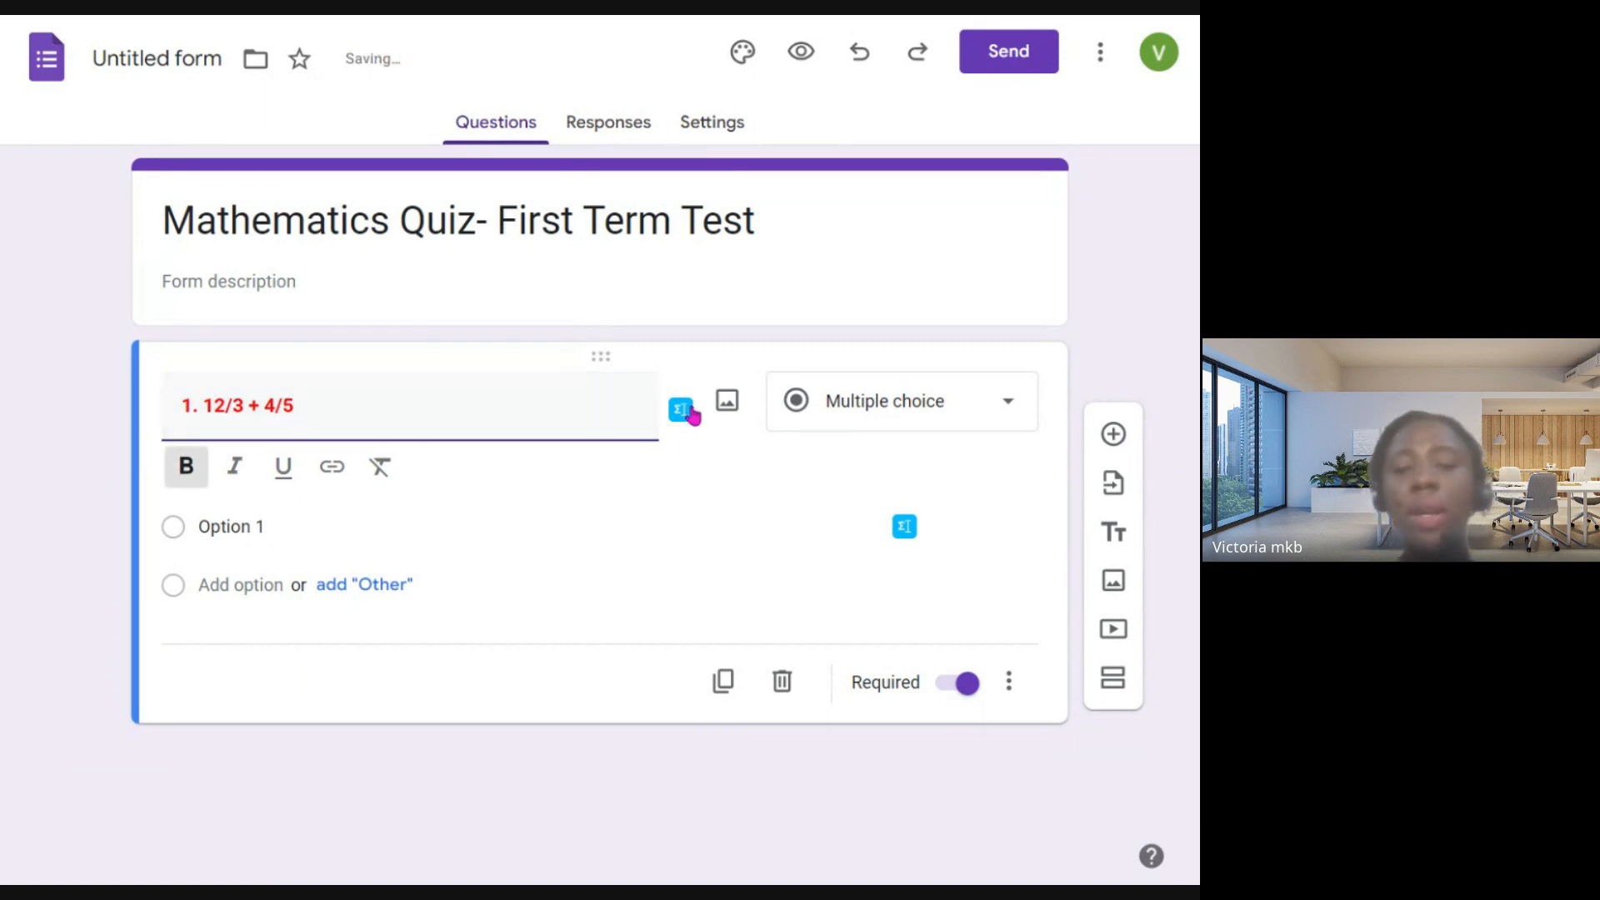
- Give the question two multiple-choice options, 34 and 12/3
left_click(273, 528)
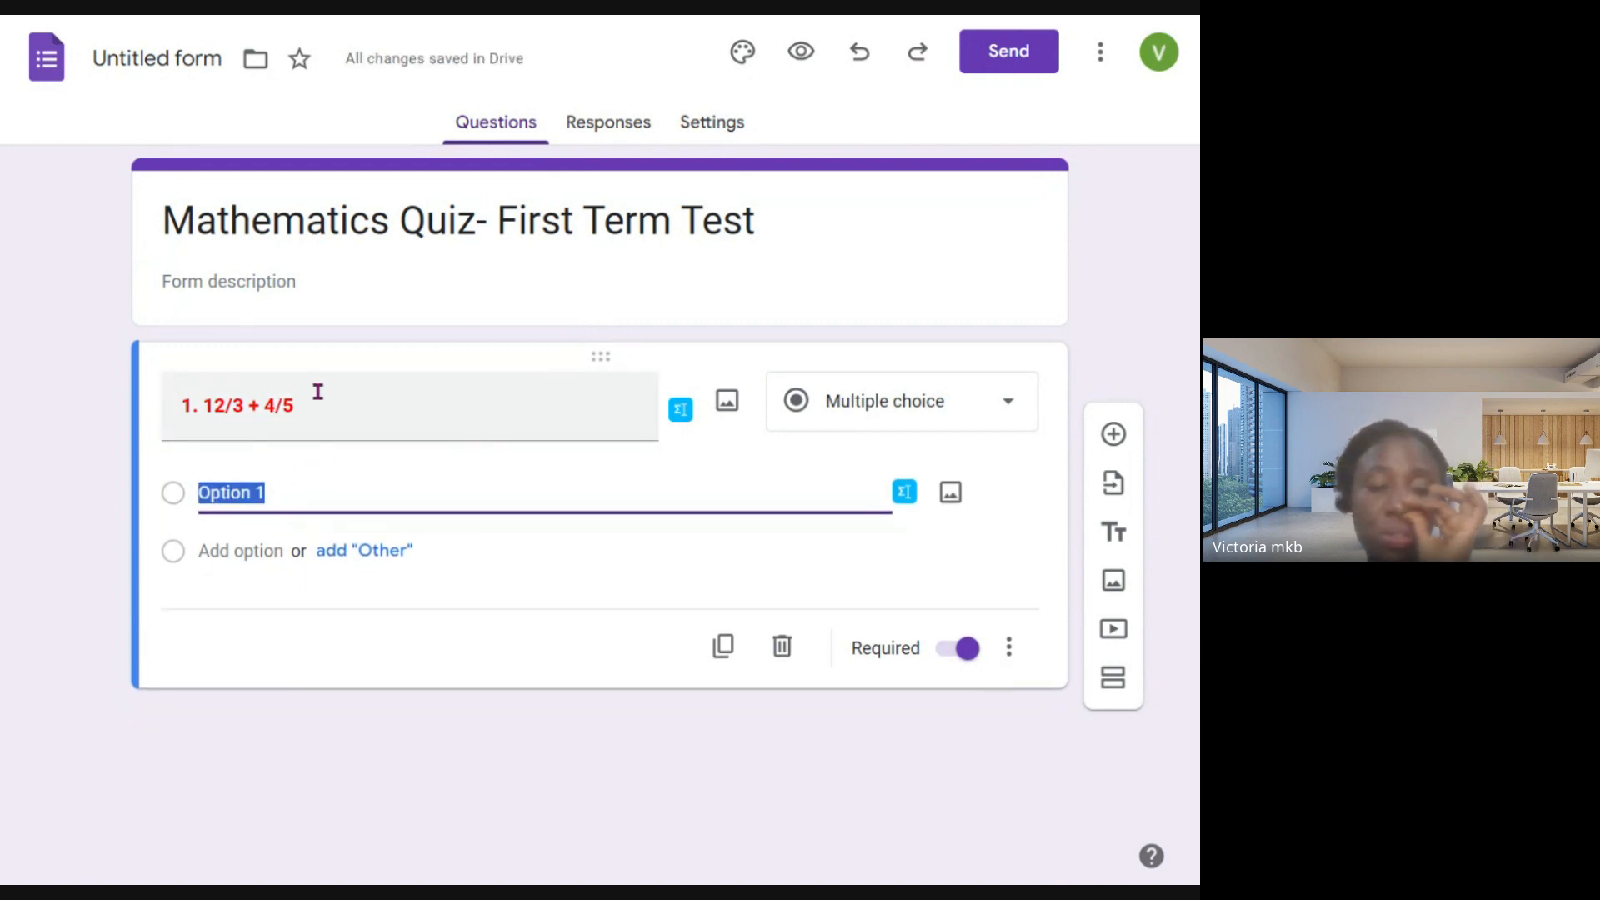
type("34")
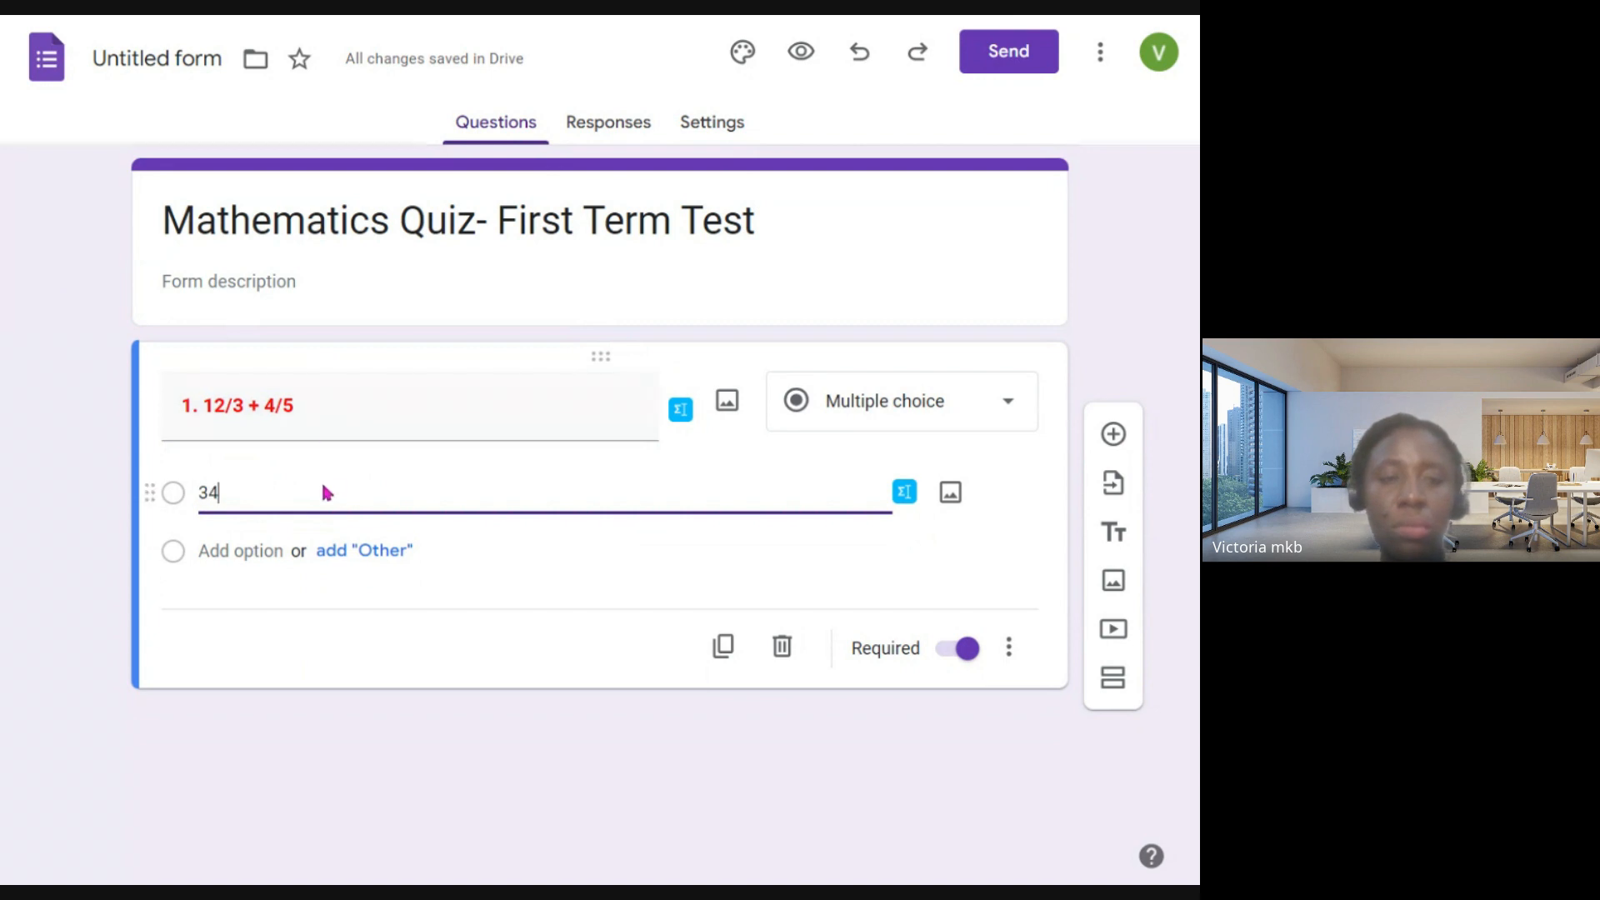
left_click(268, 544)
left_click(267, 546)
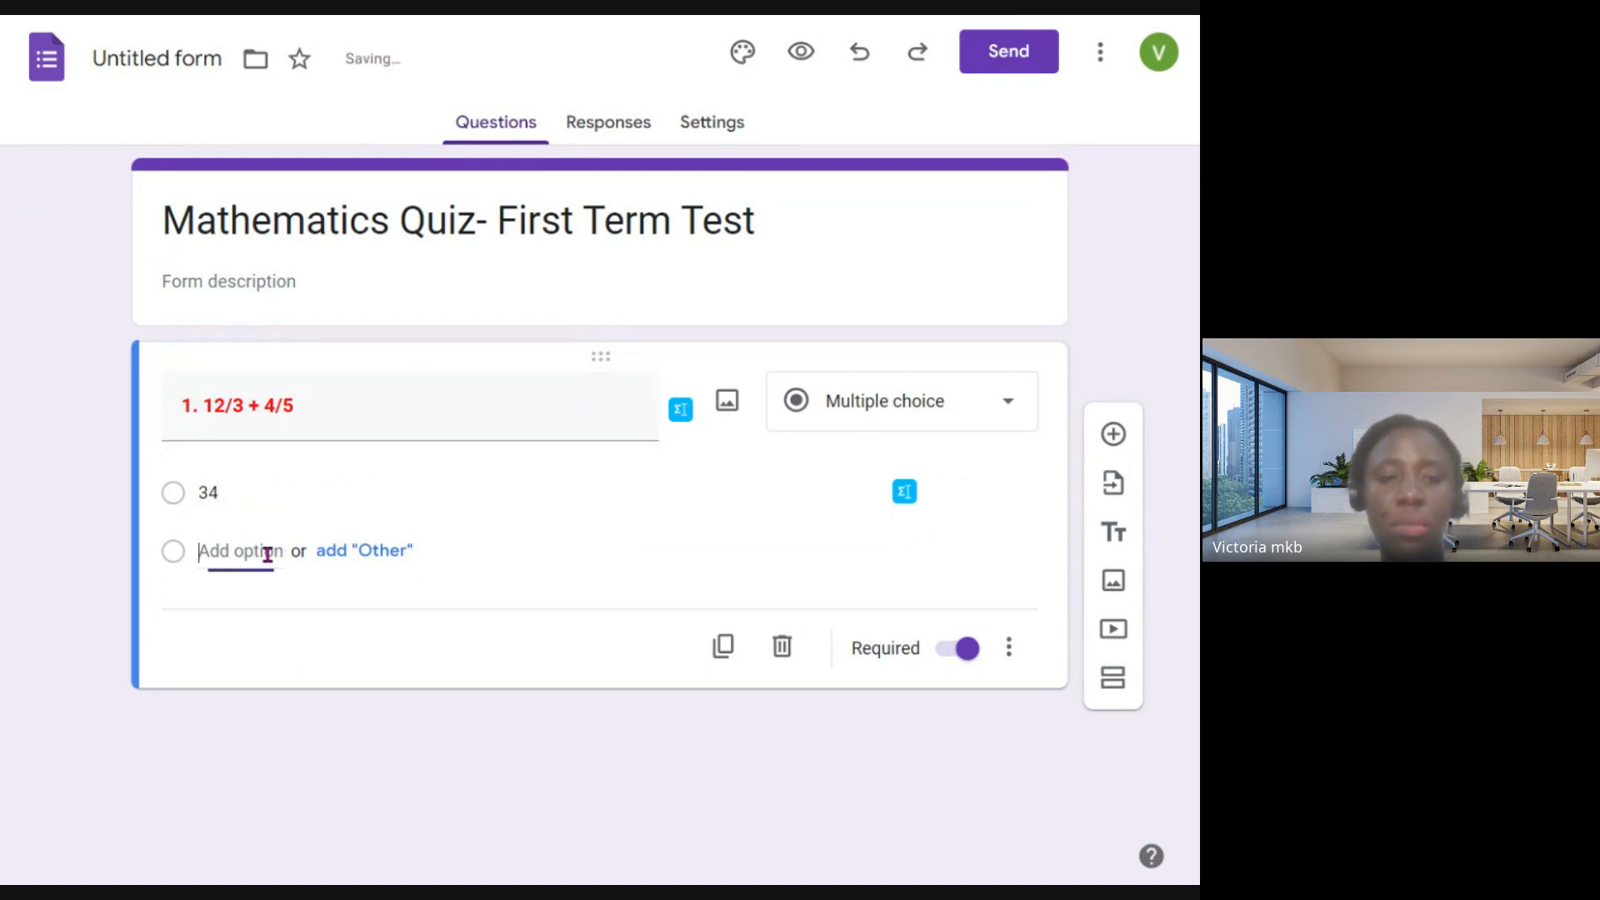
type("12/3")
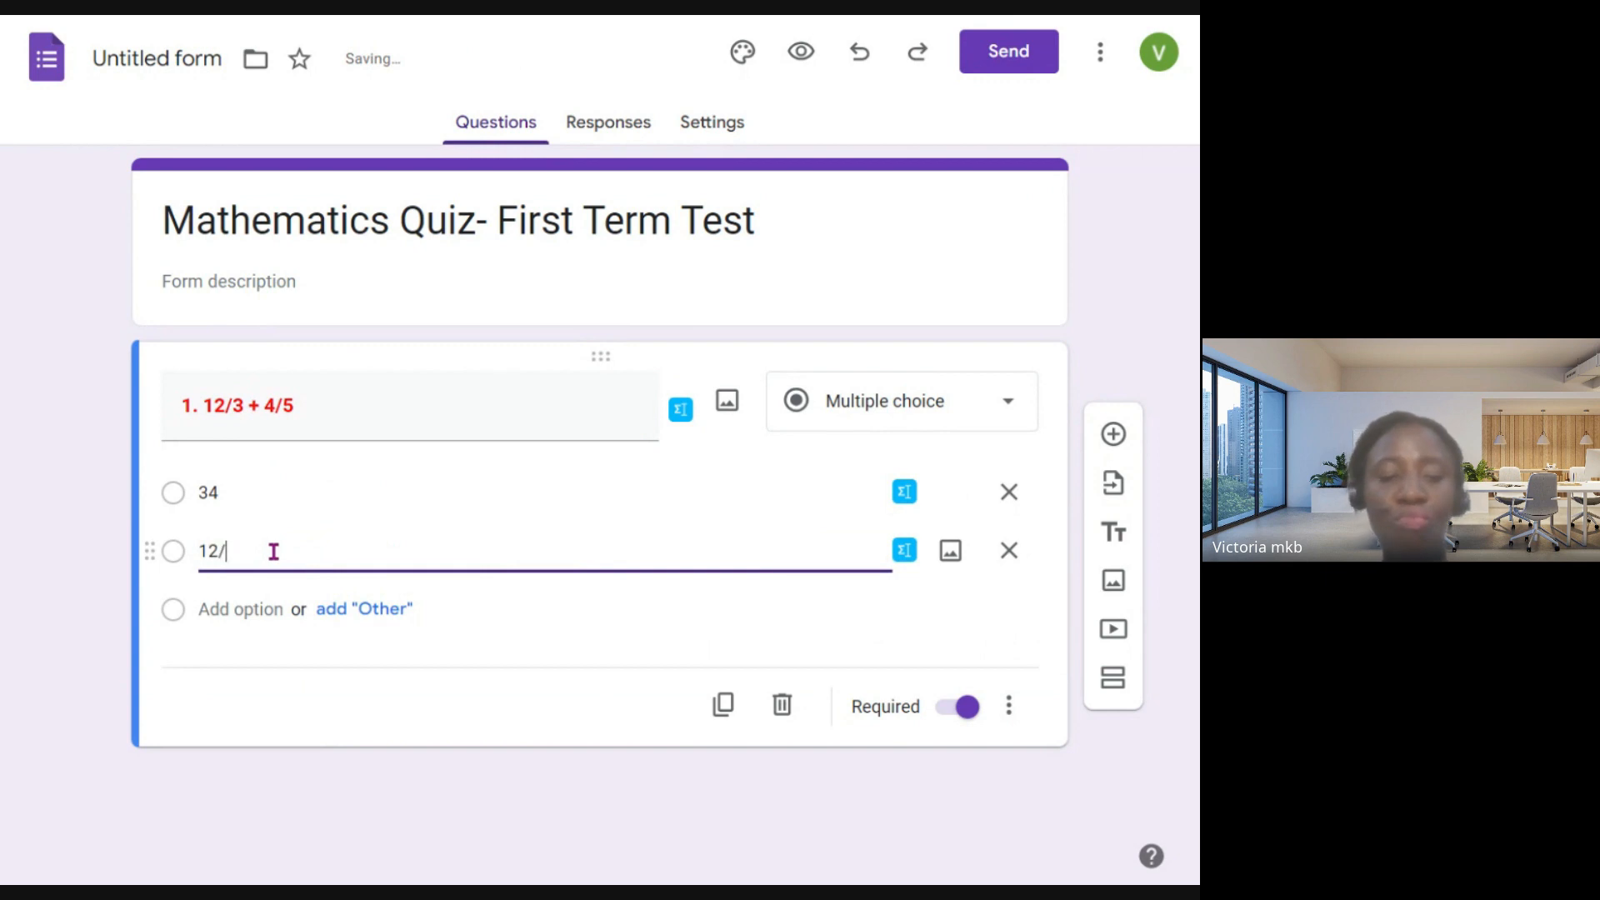
left_click(210, 551)
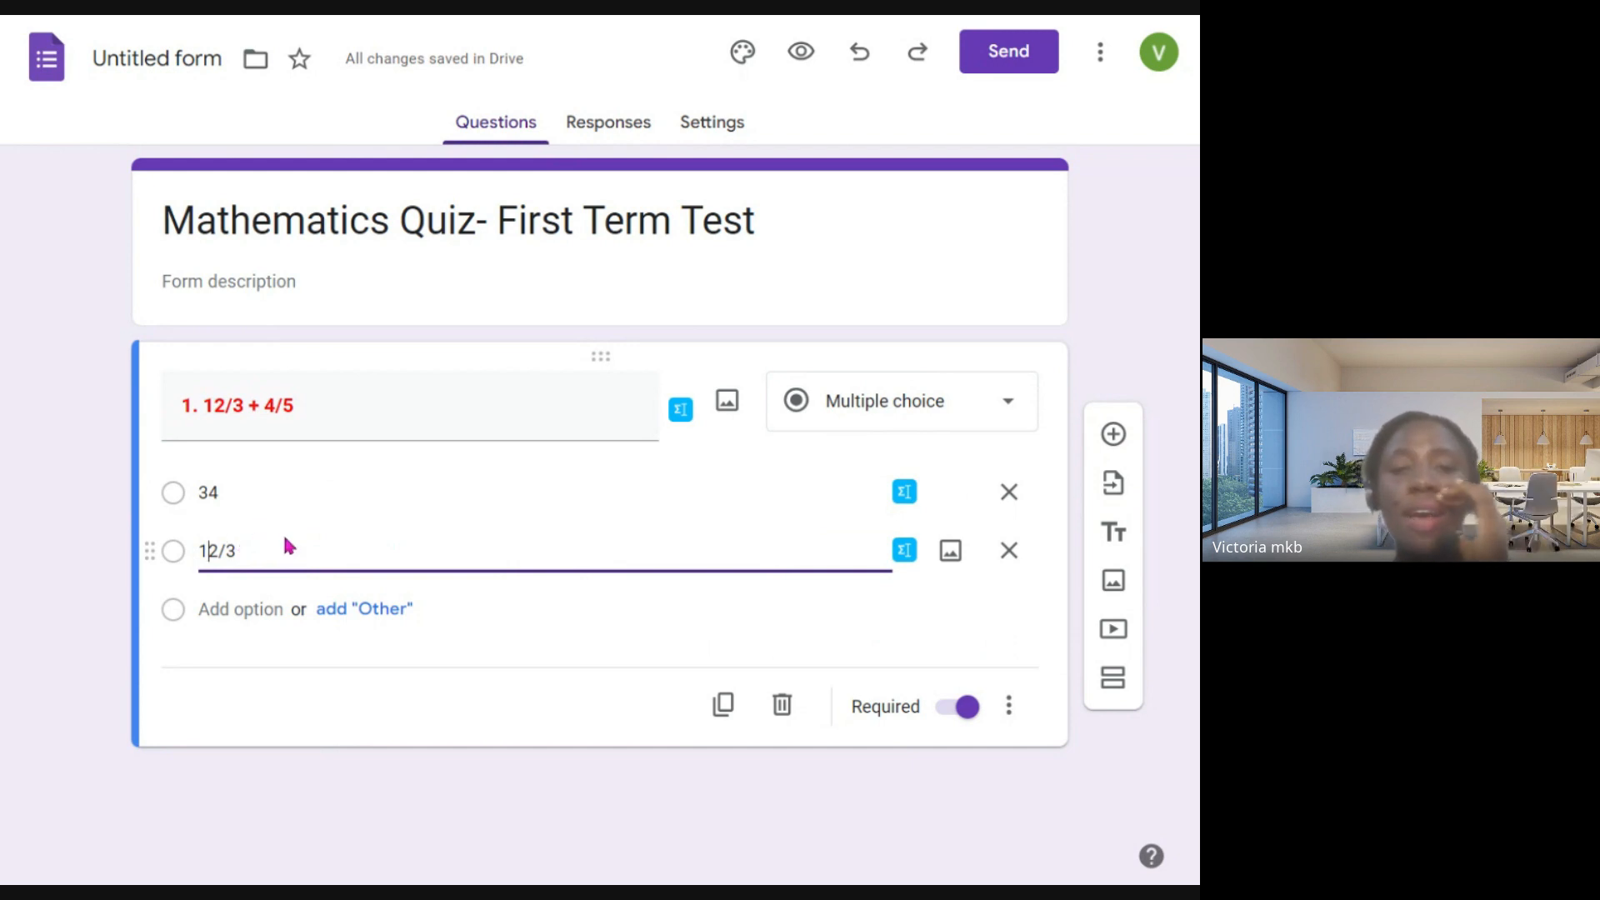
- Search Google Images for "improper fractions to mixed numbers worksheet" as an image for the question
left_click(728, 402)
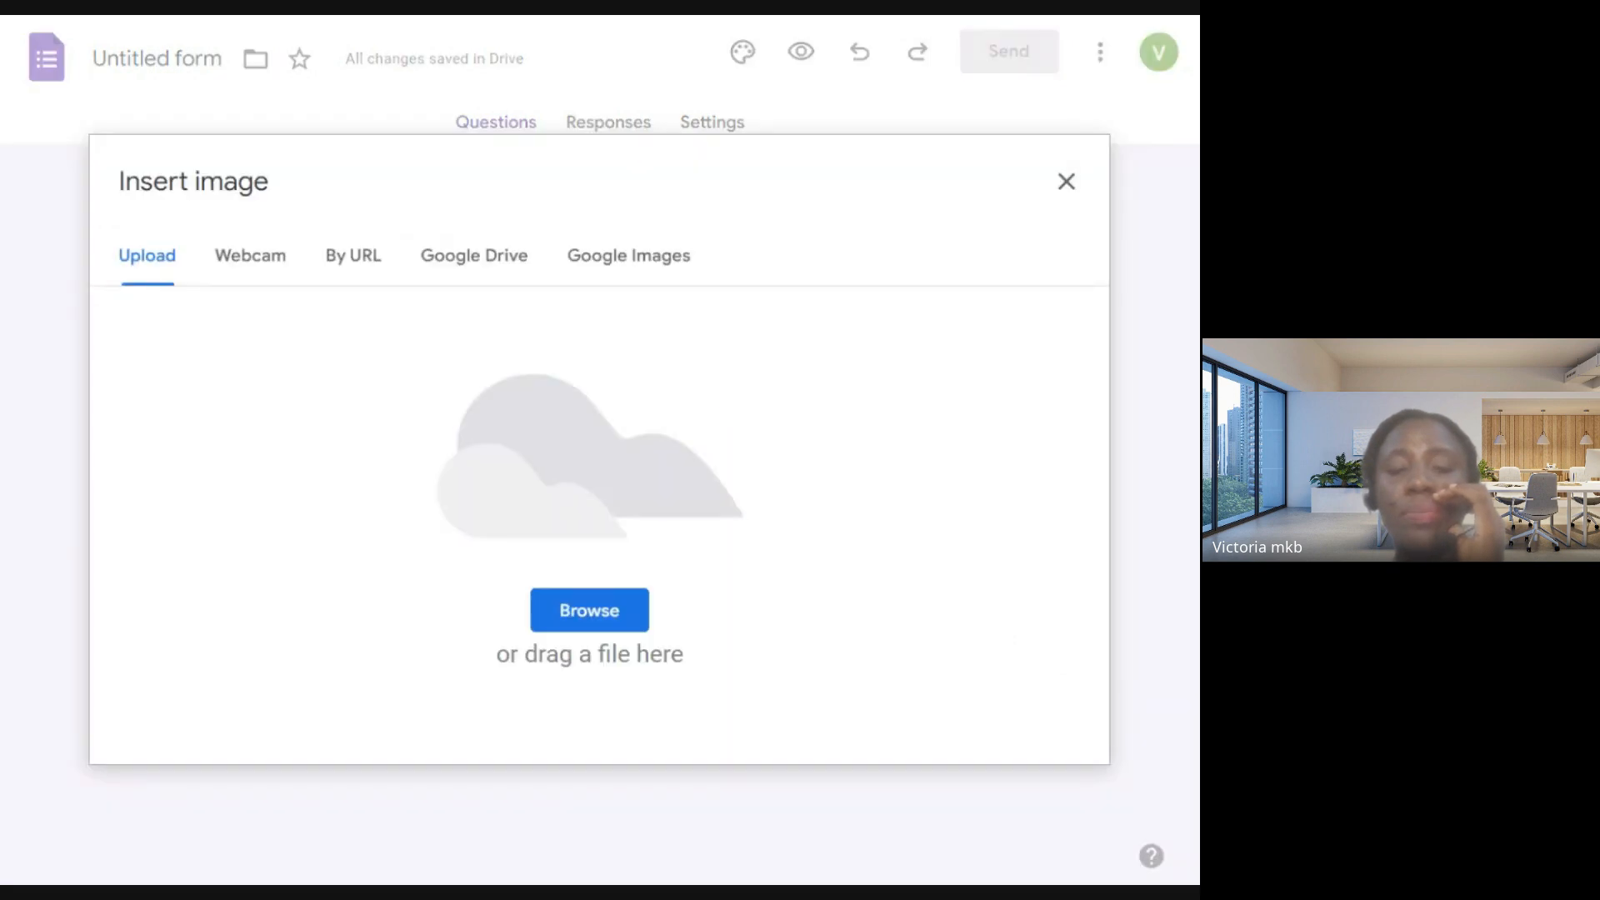
left_click(590, 266)
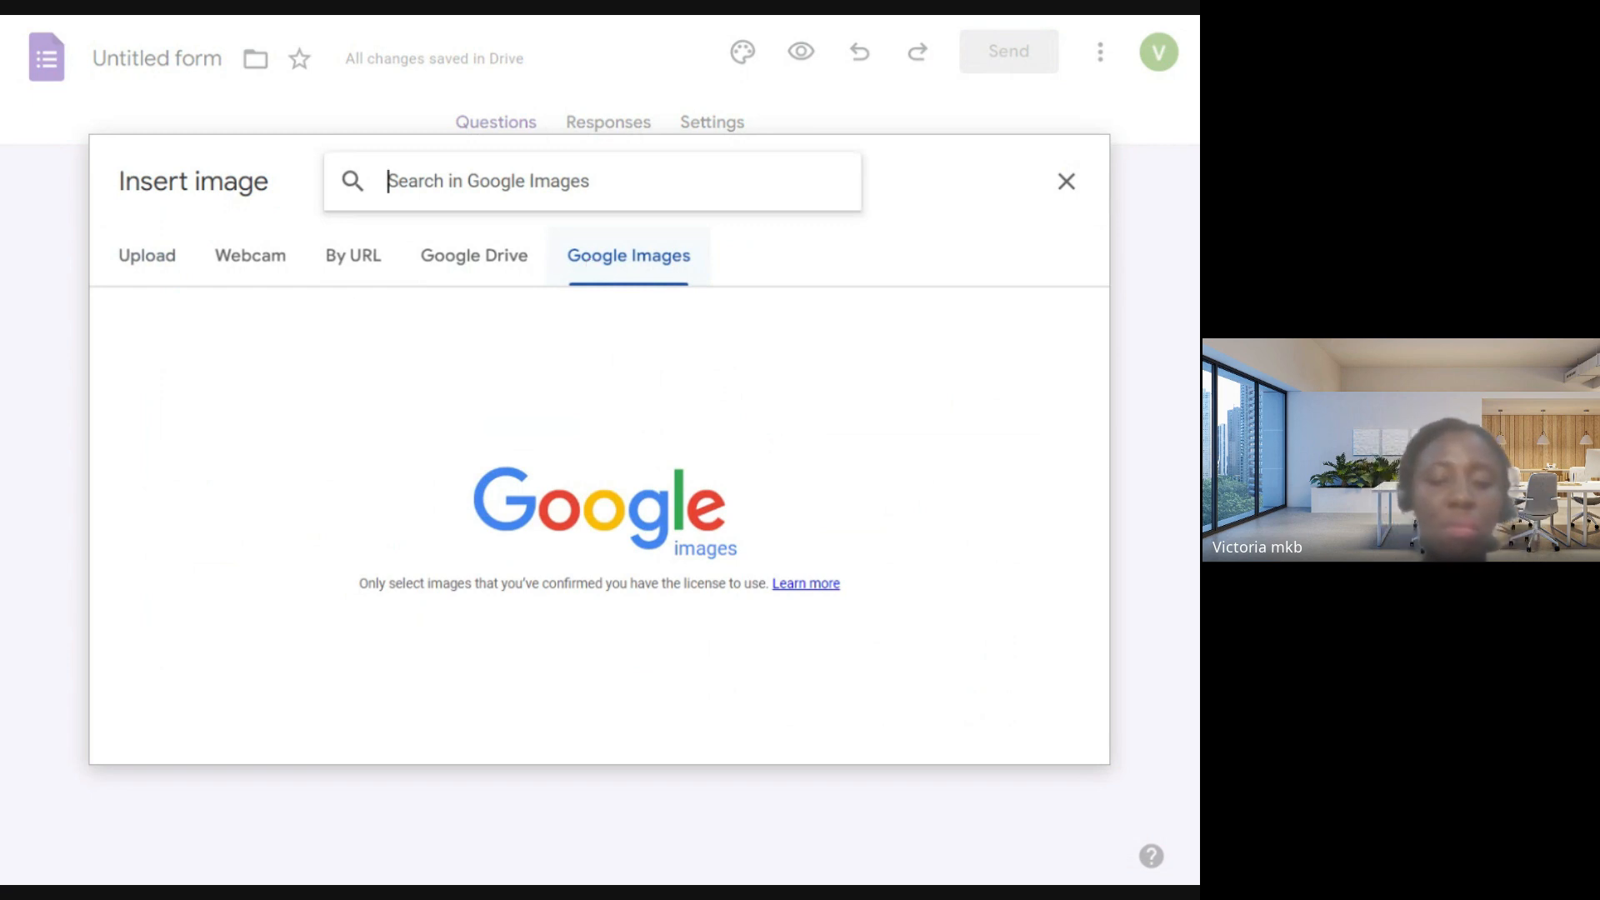
type("impro")
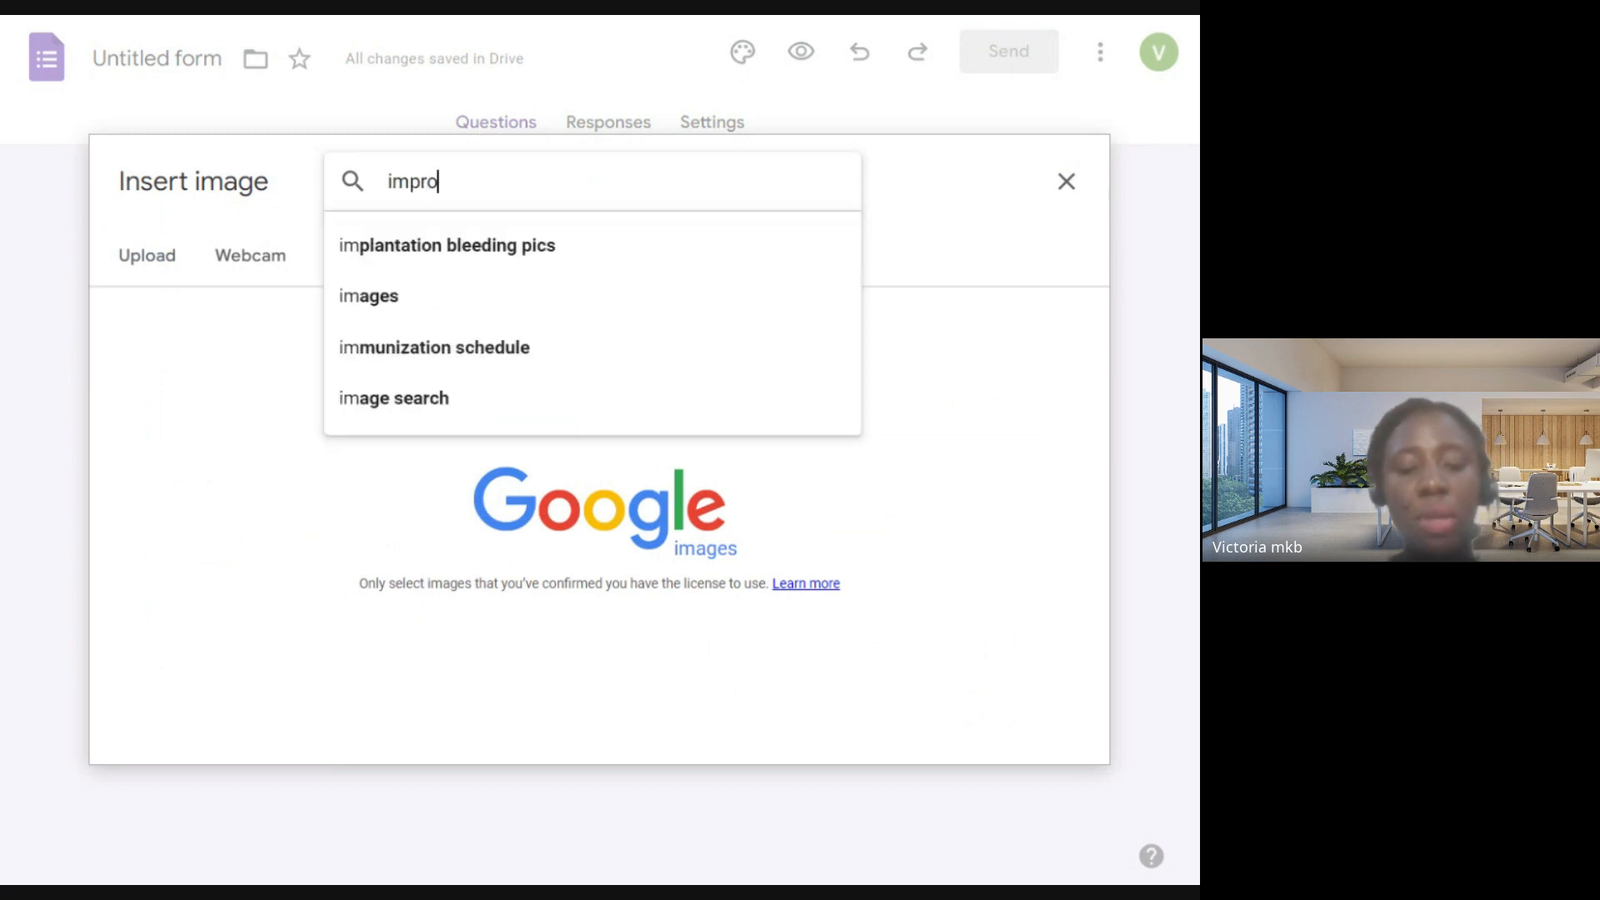
type("per fra")
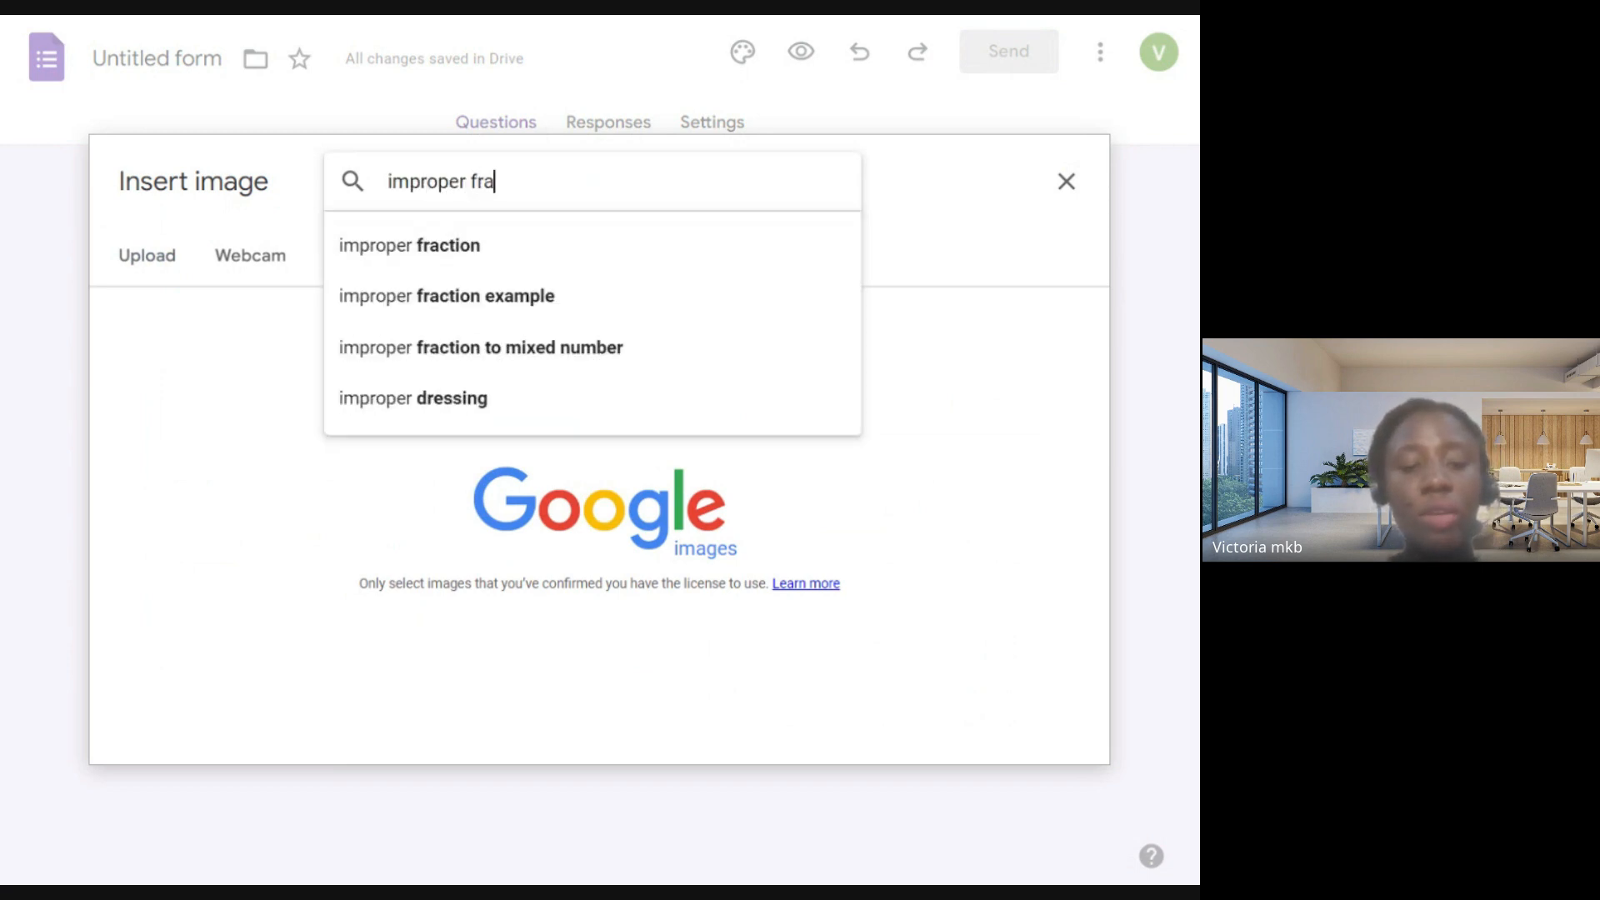
type("ctions")
key("BackSpace")
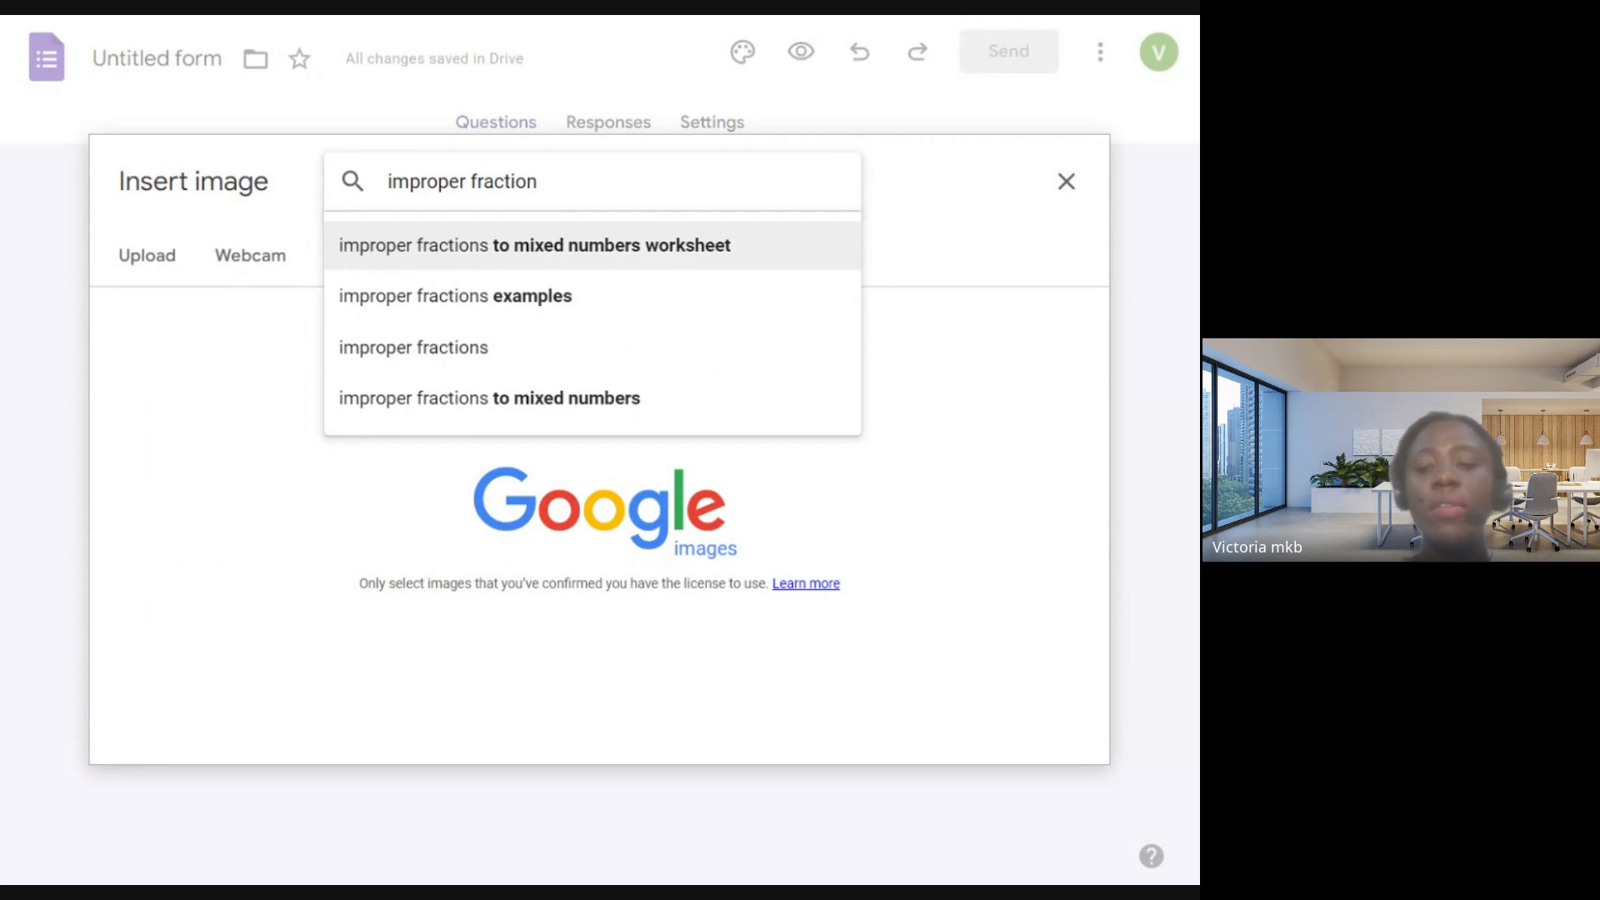
key("Return")
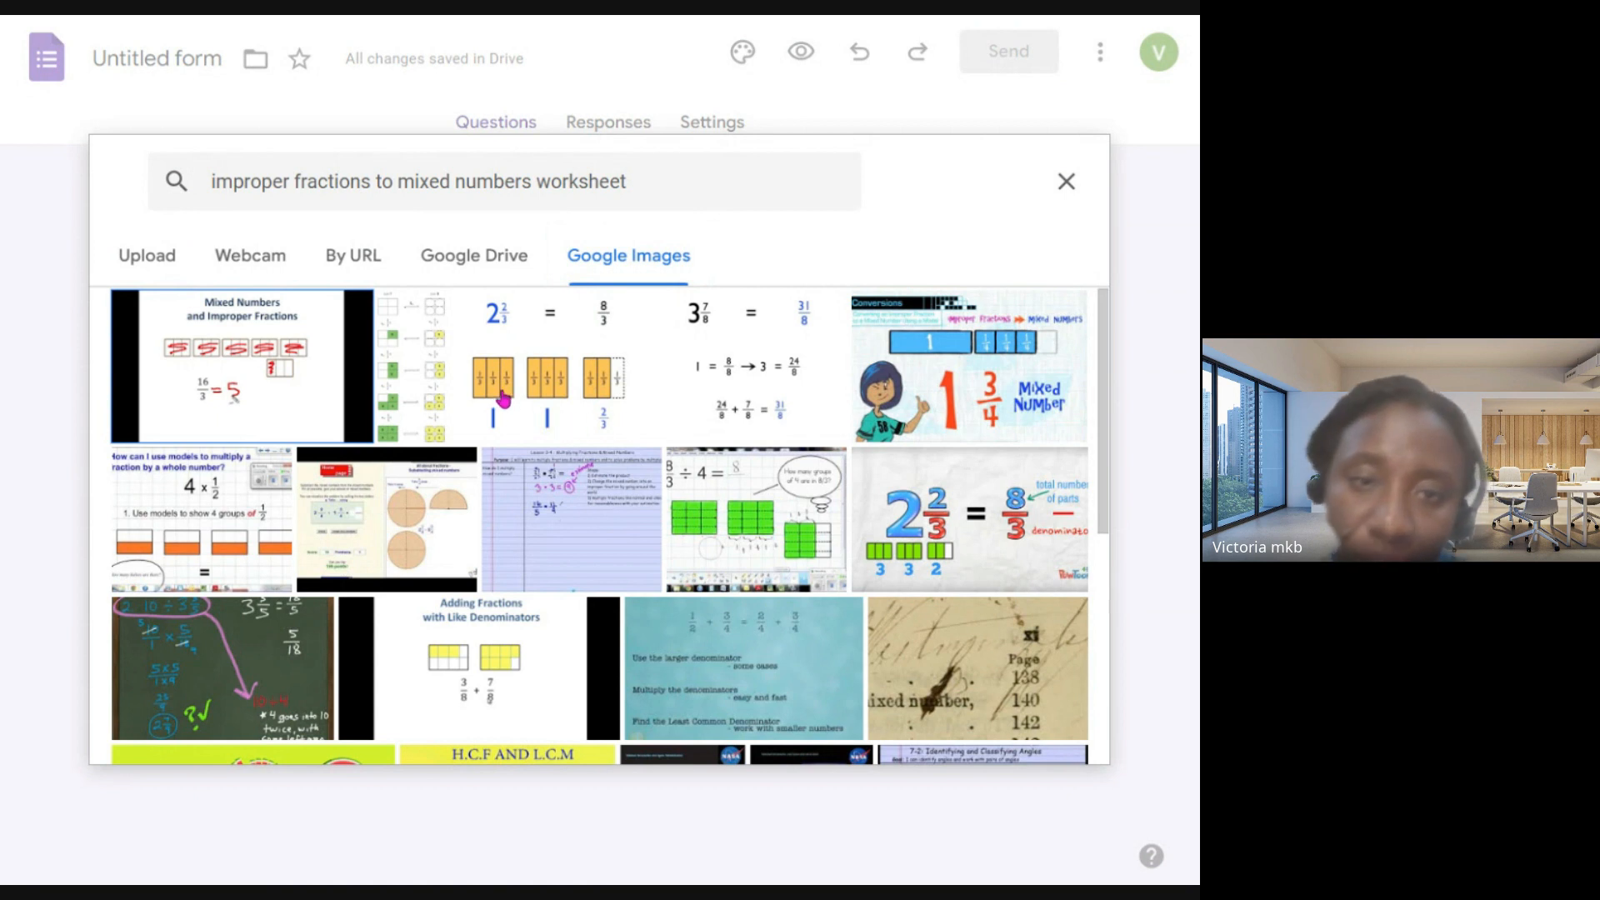
- Try to insert the image showing 3 7/8 = 31/8 into the question
scroll(773, 350, "down", 5)
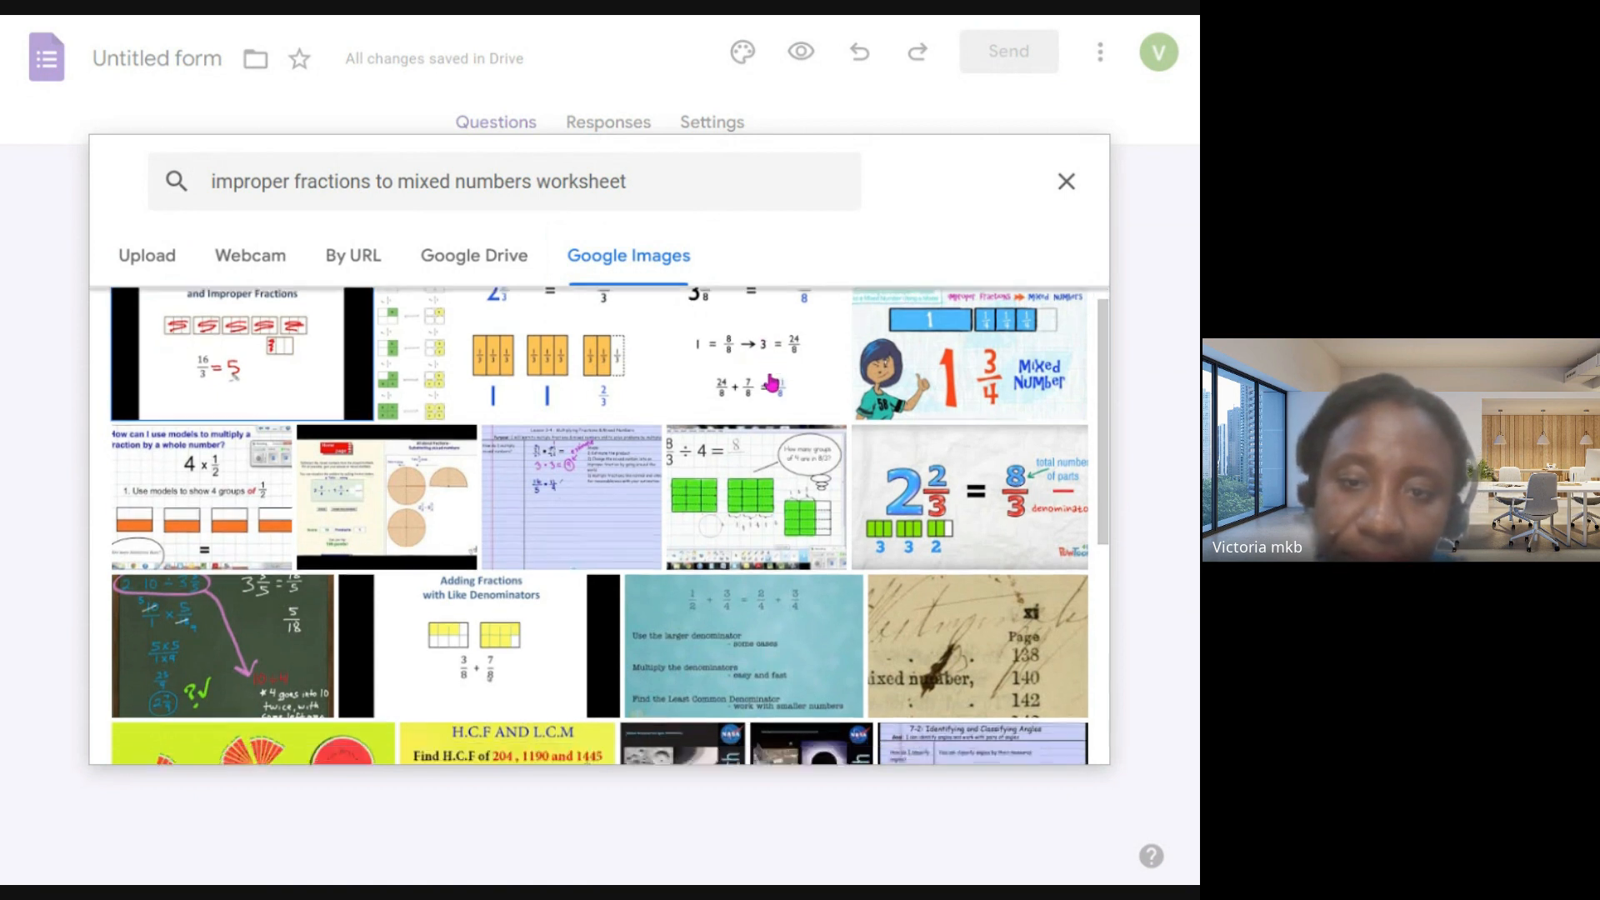
scroll(773, 373, "up", 3)
scroll(773, 374, "up", 3)
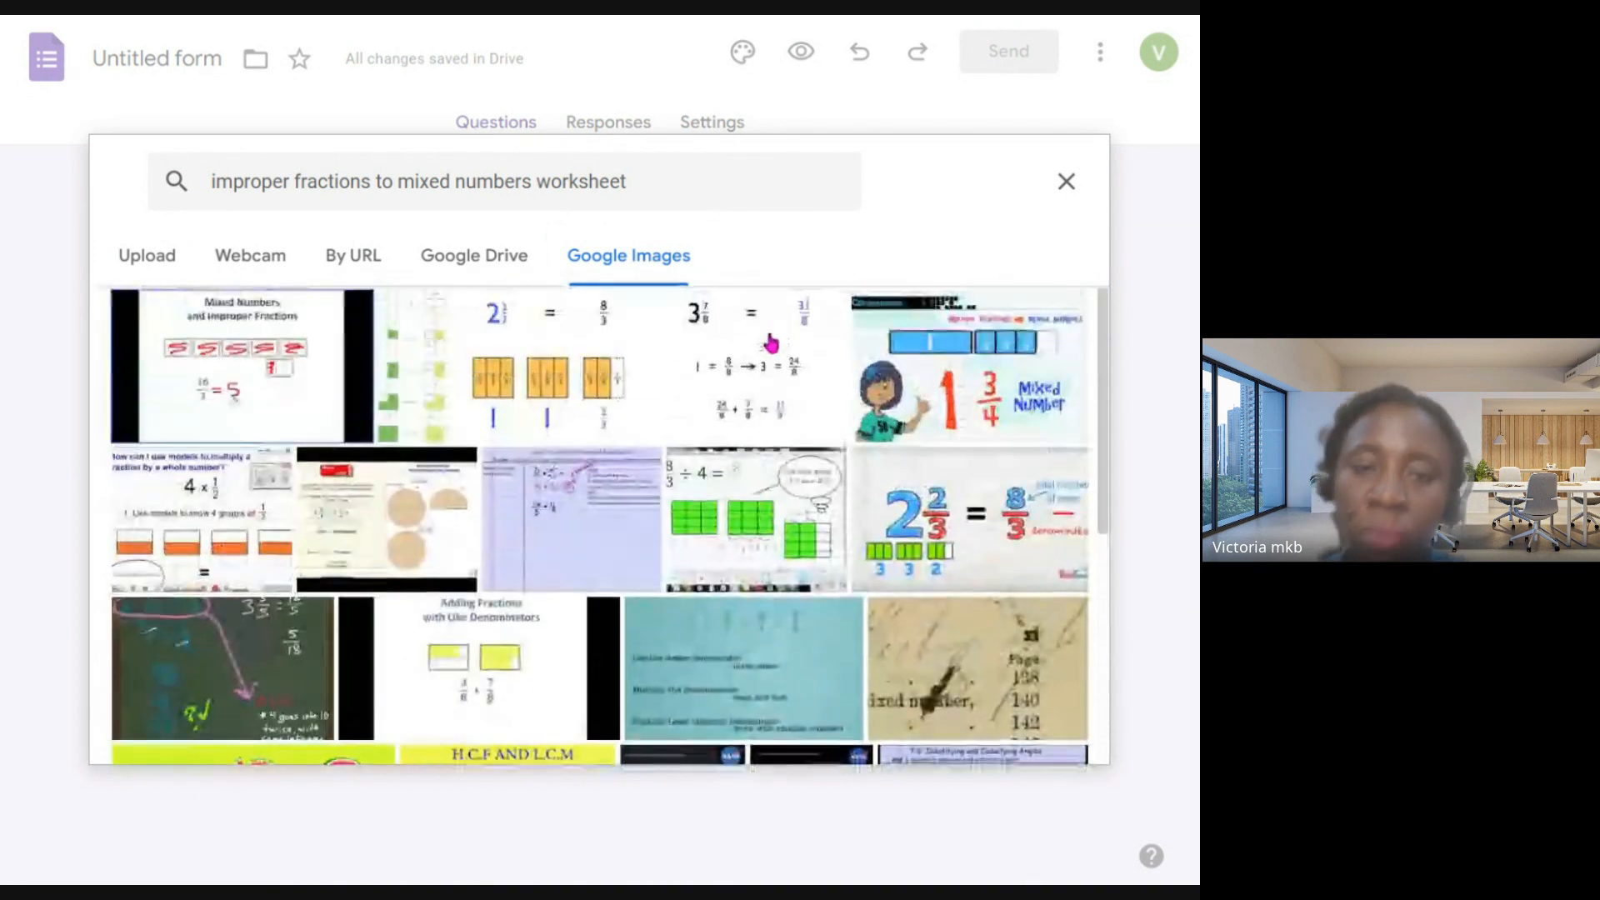
left_click(771, 353)
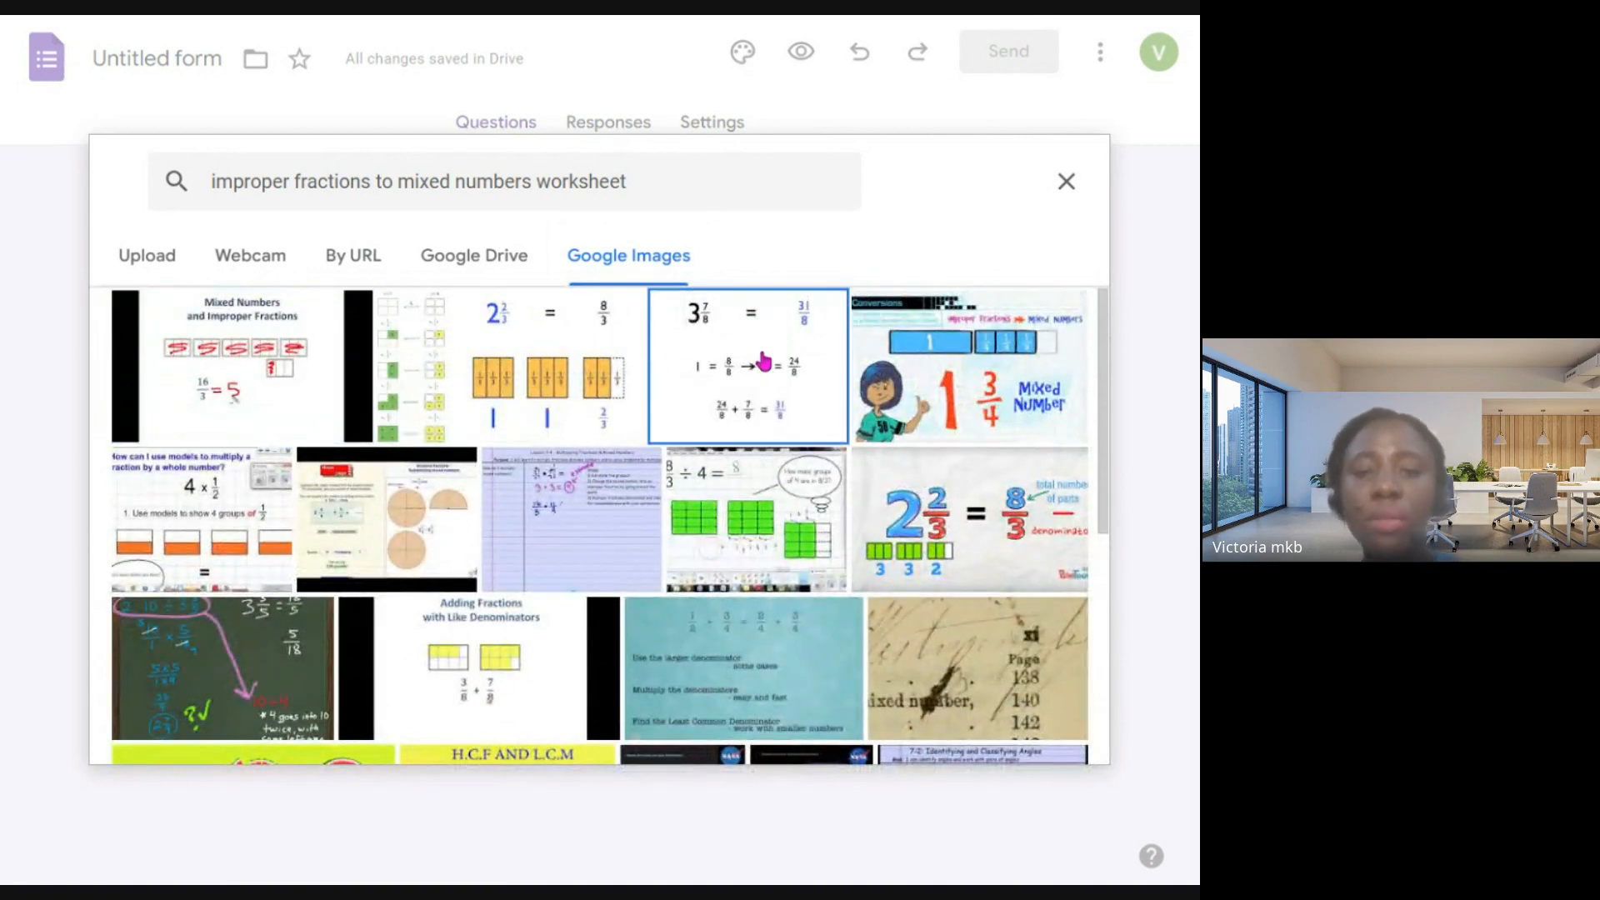
left_click(1039, 728)
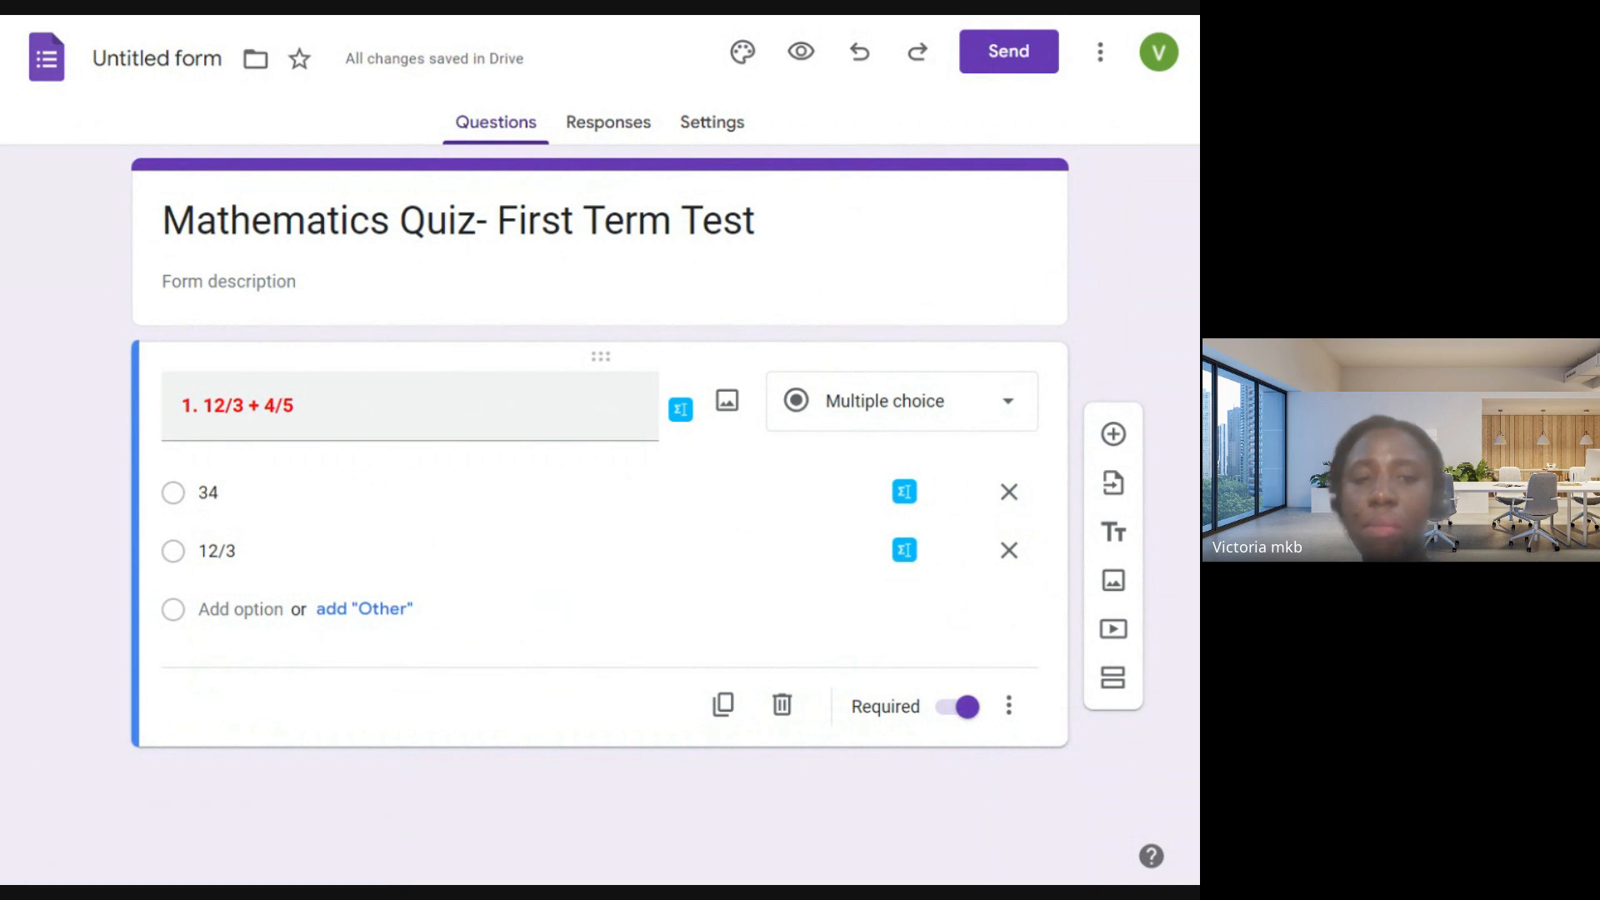
triple_click(654, 405)
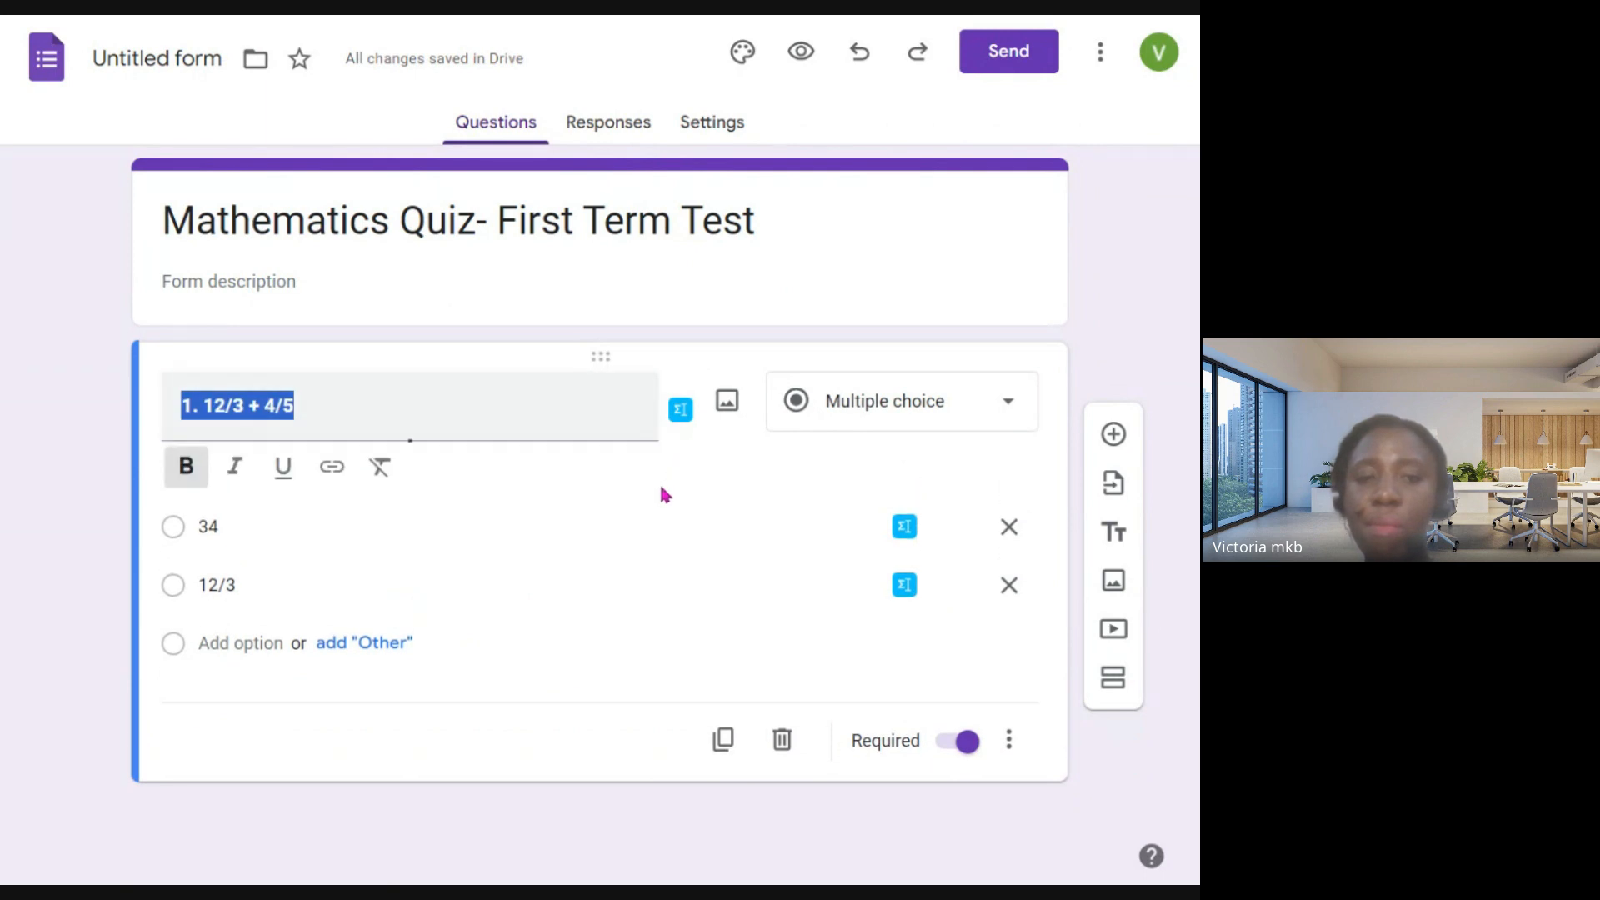
left_click(675, 458)
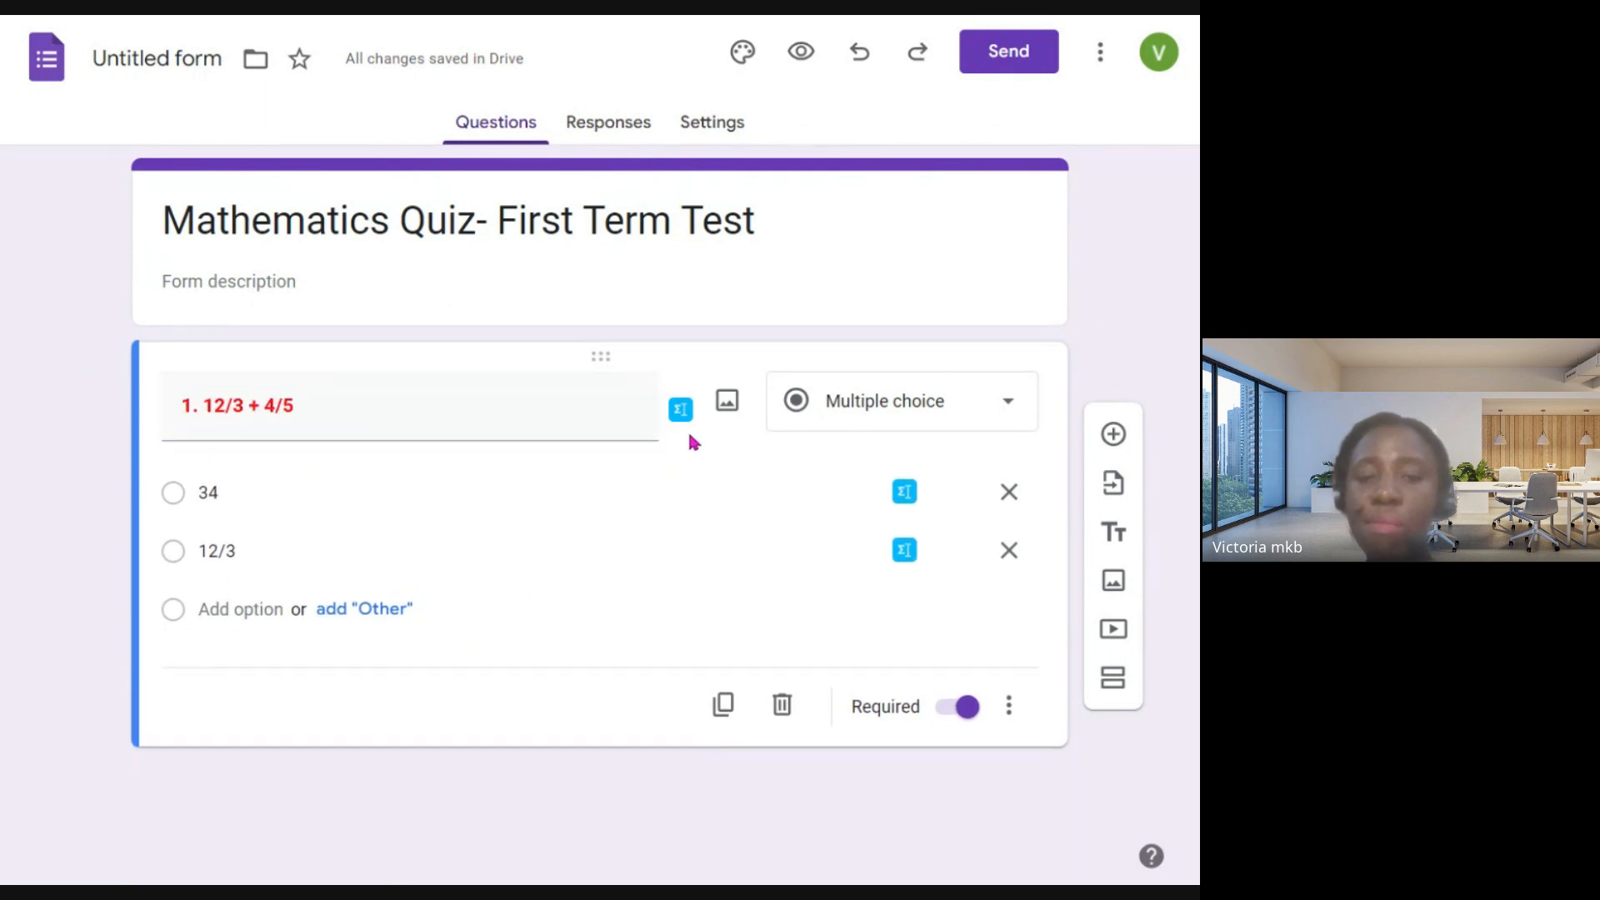
- Try to add the 2 2/3 = 8/3 image labelled "total number of parts", and the 3 7/8 = 31/8 image again, to the question
left_click(728, 403)
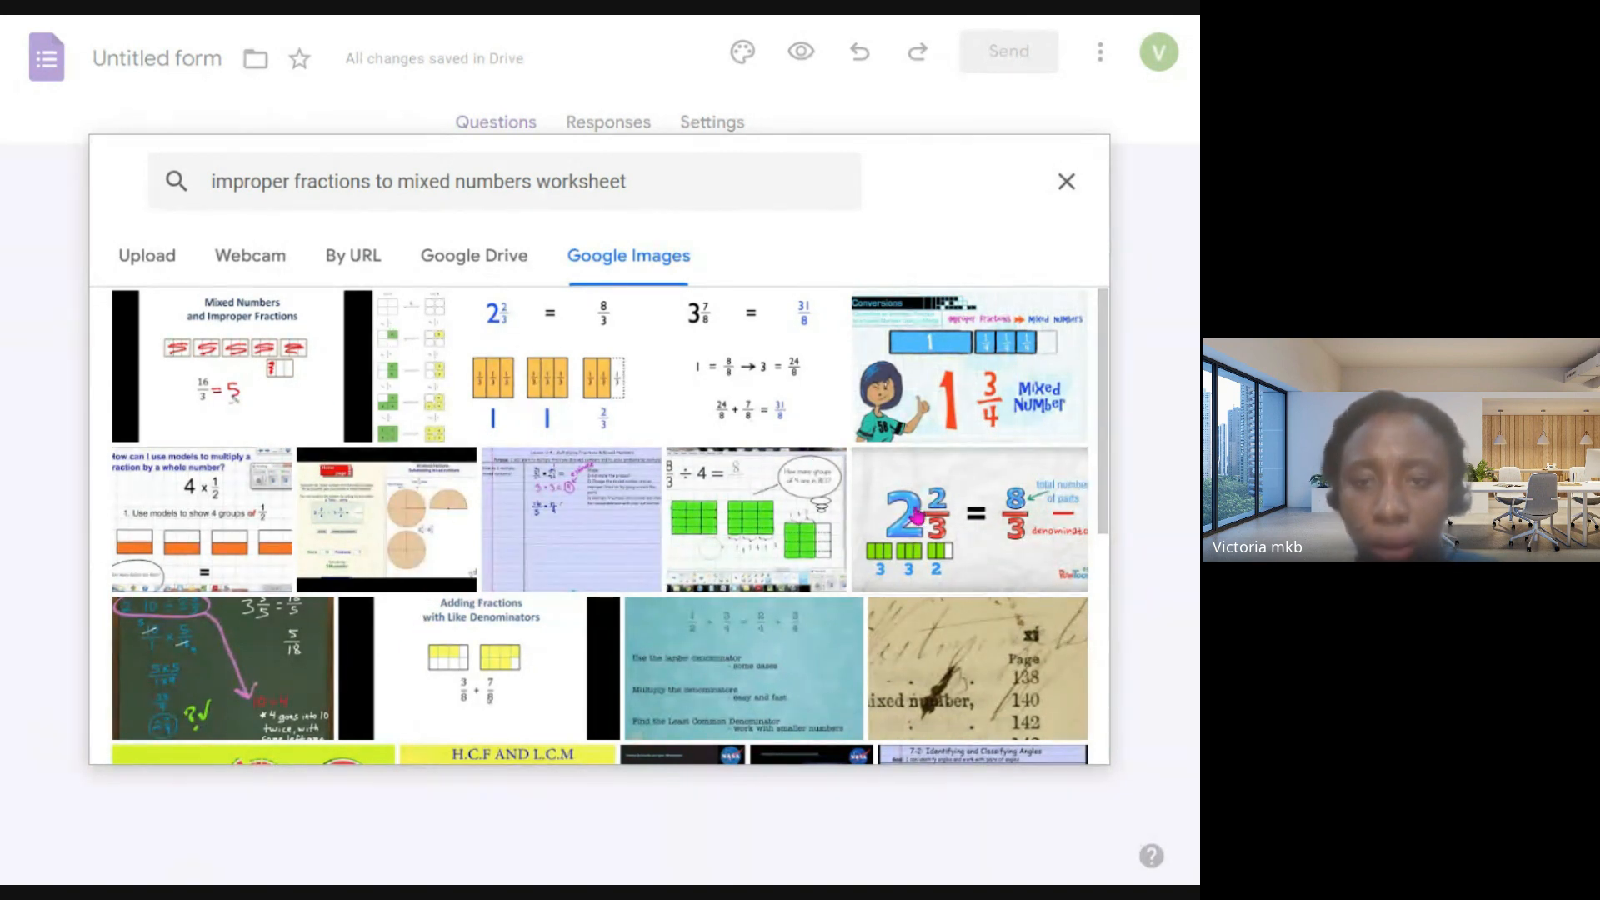
left_click(942, 510)
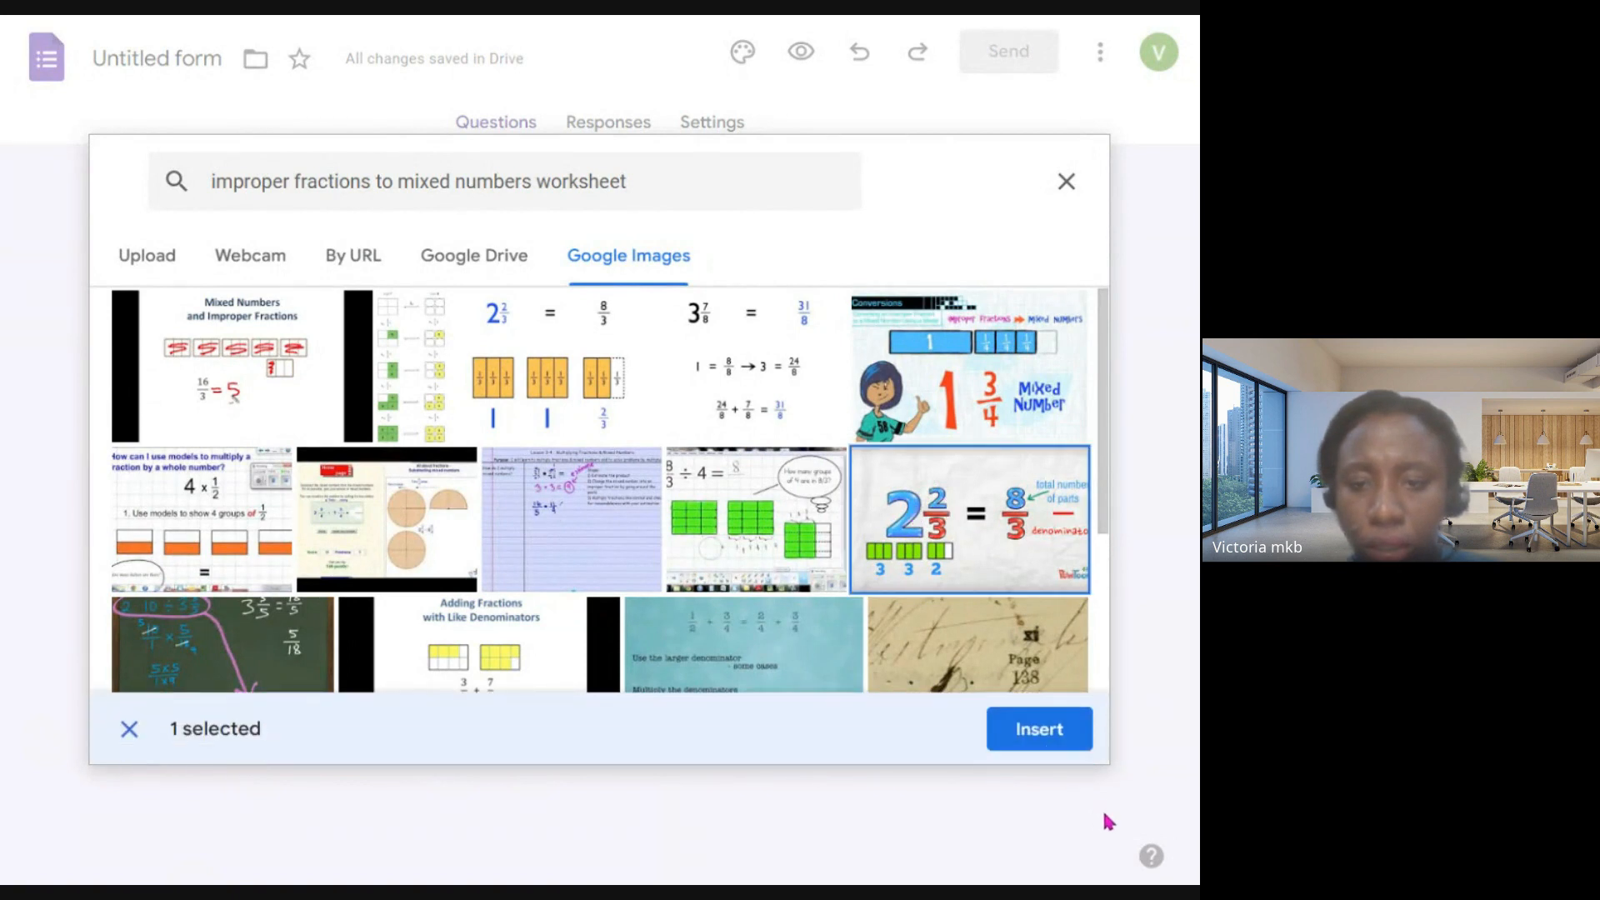
left_click(1051, 742)
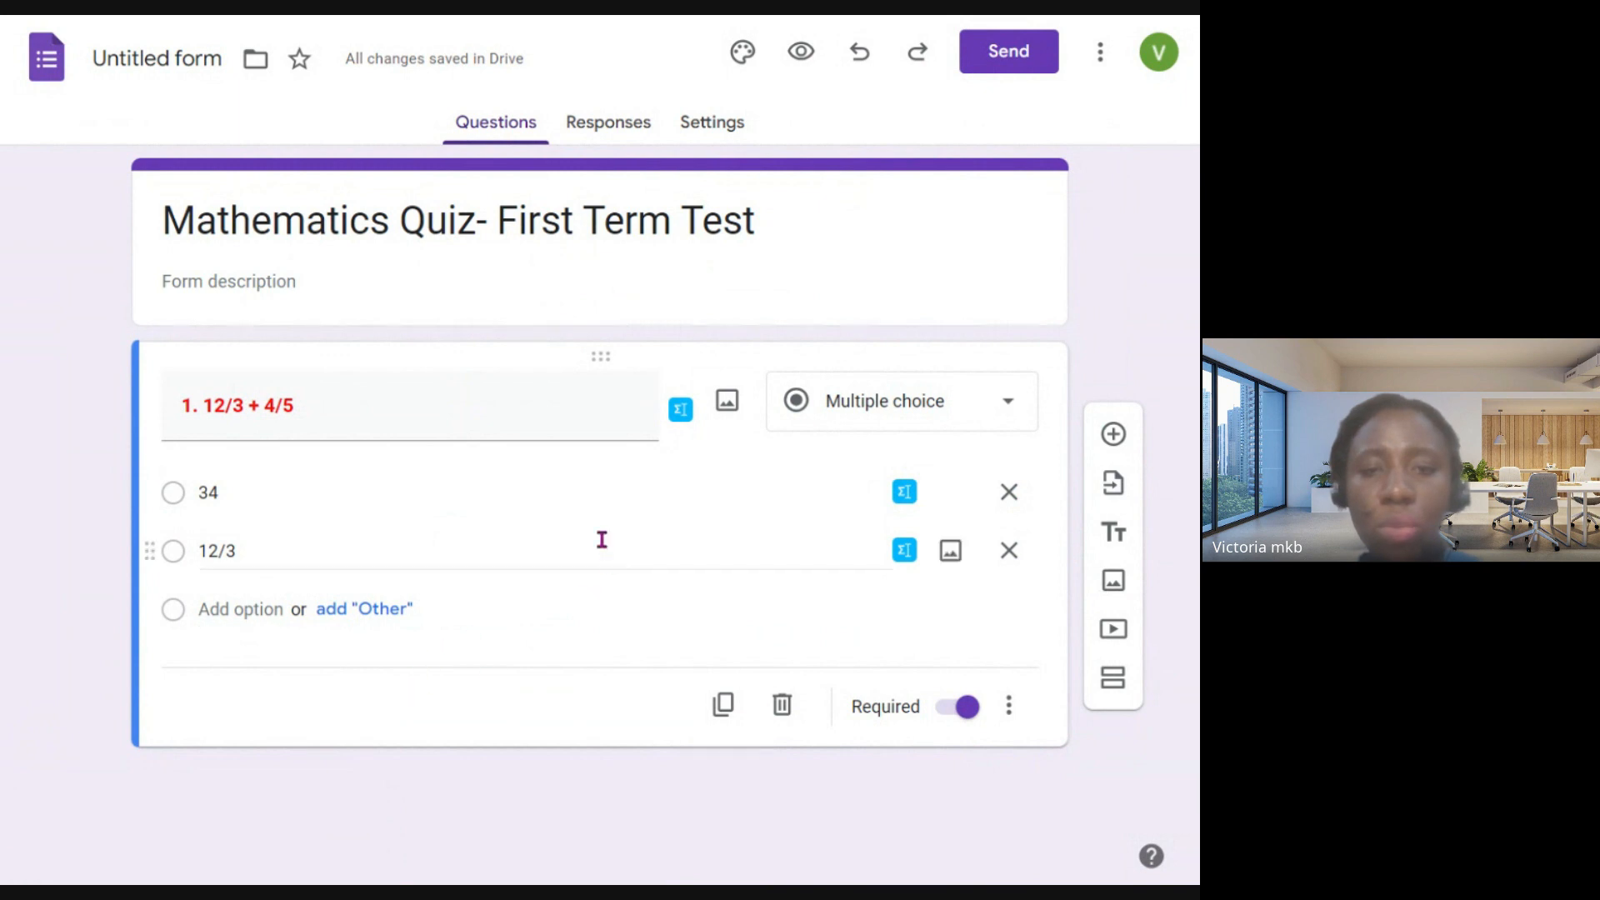
left_click(727, 403)
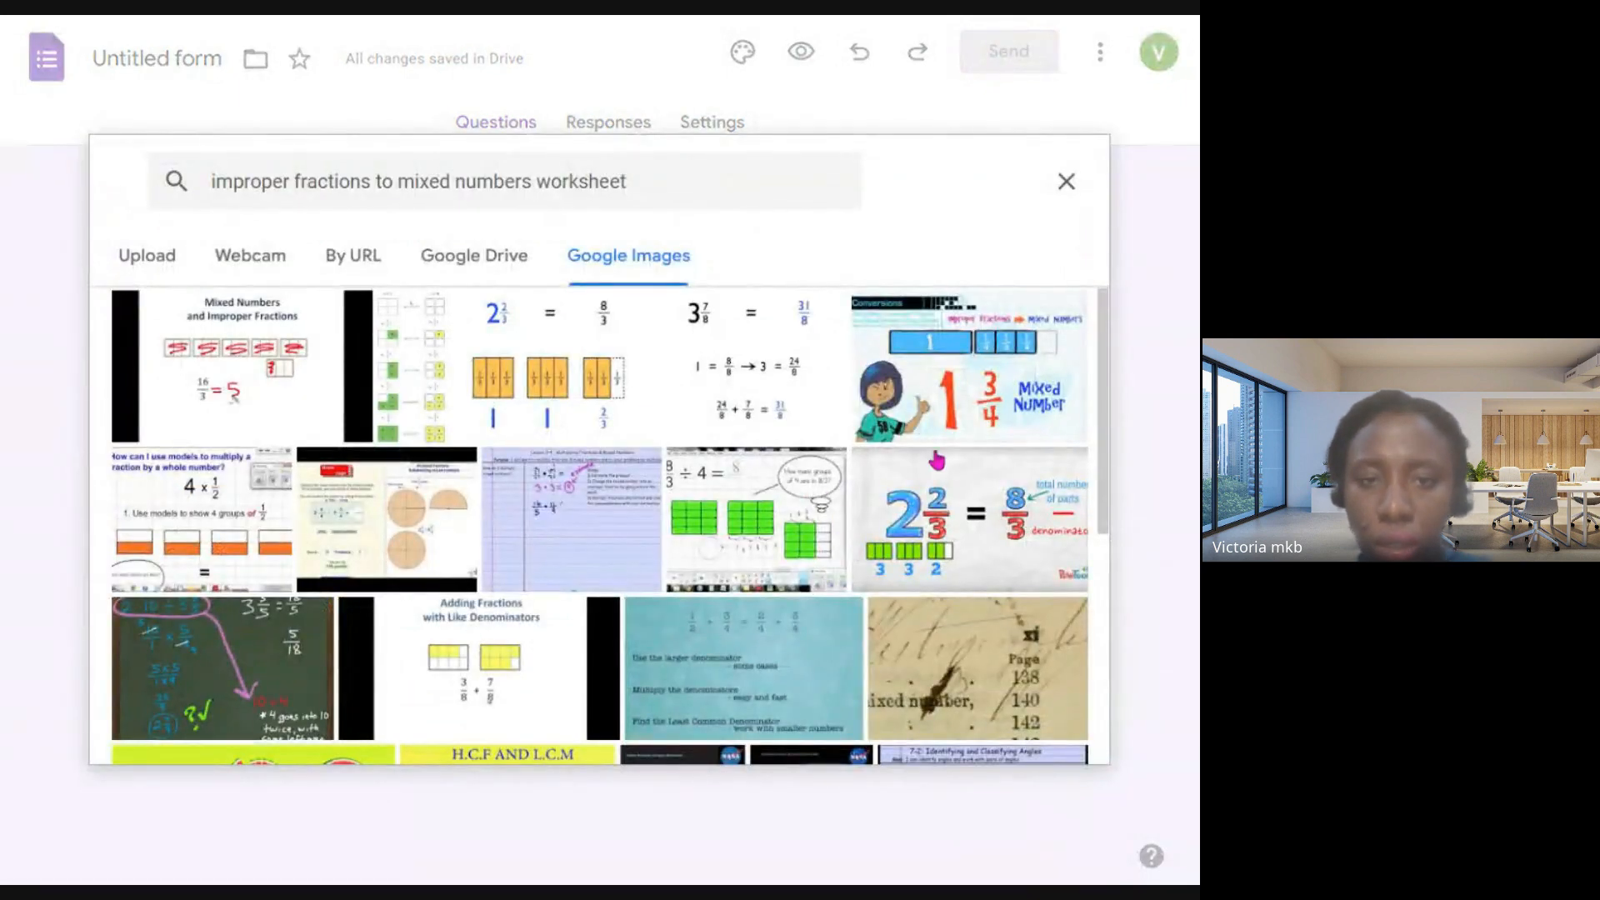
left_click(905, 412)
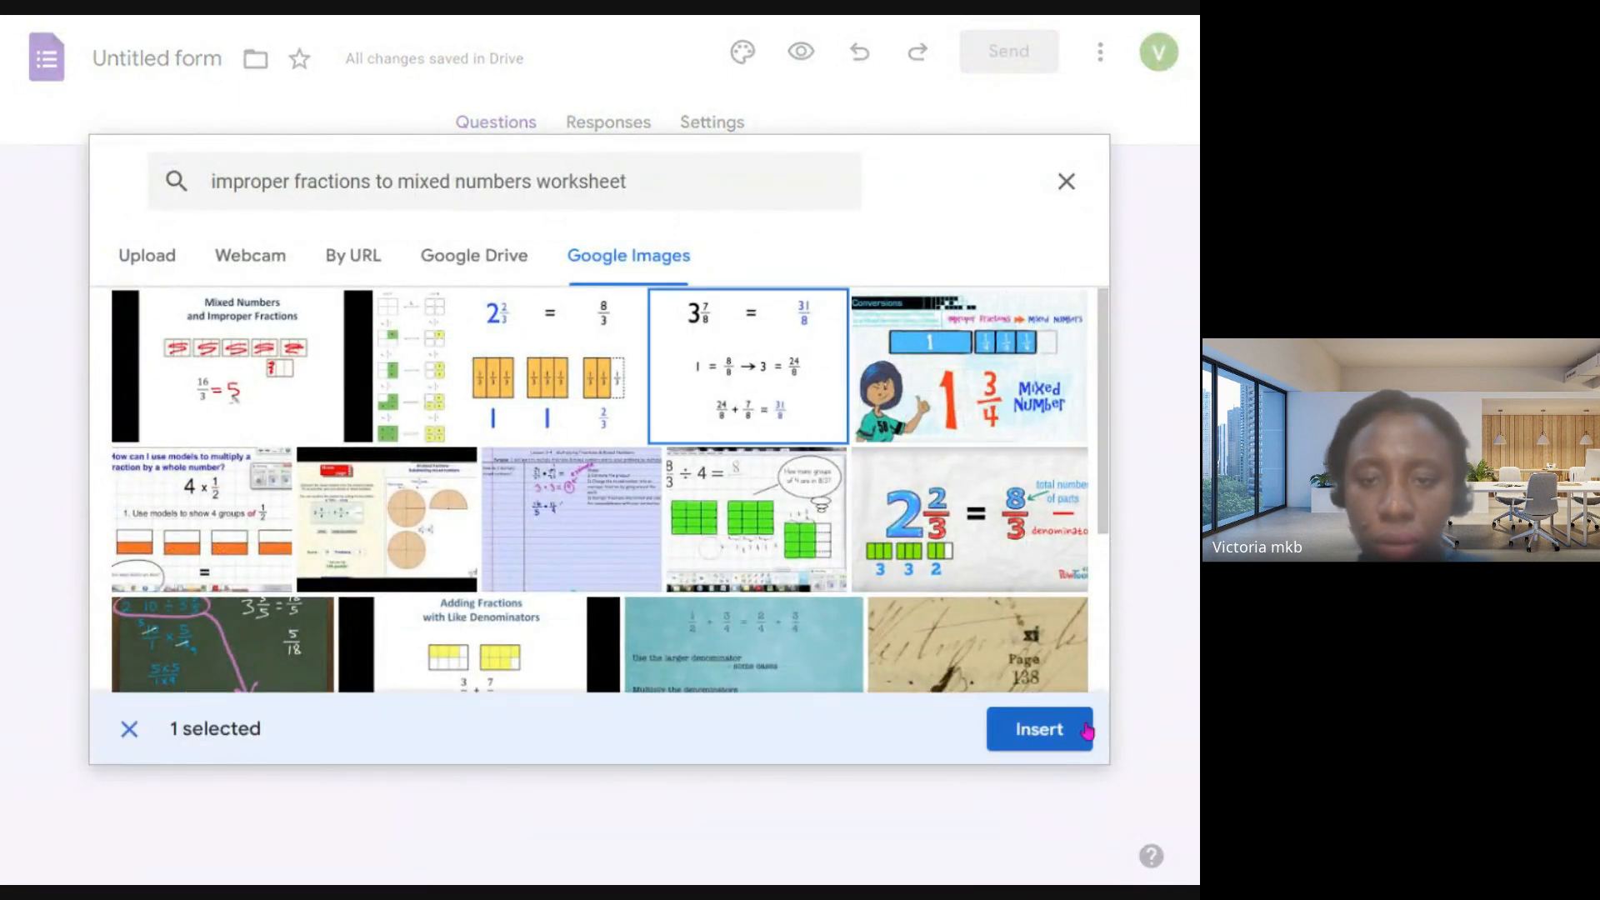
left_click(1077, 730)
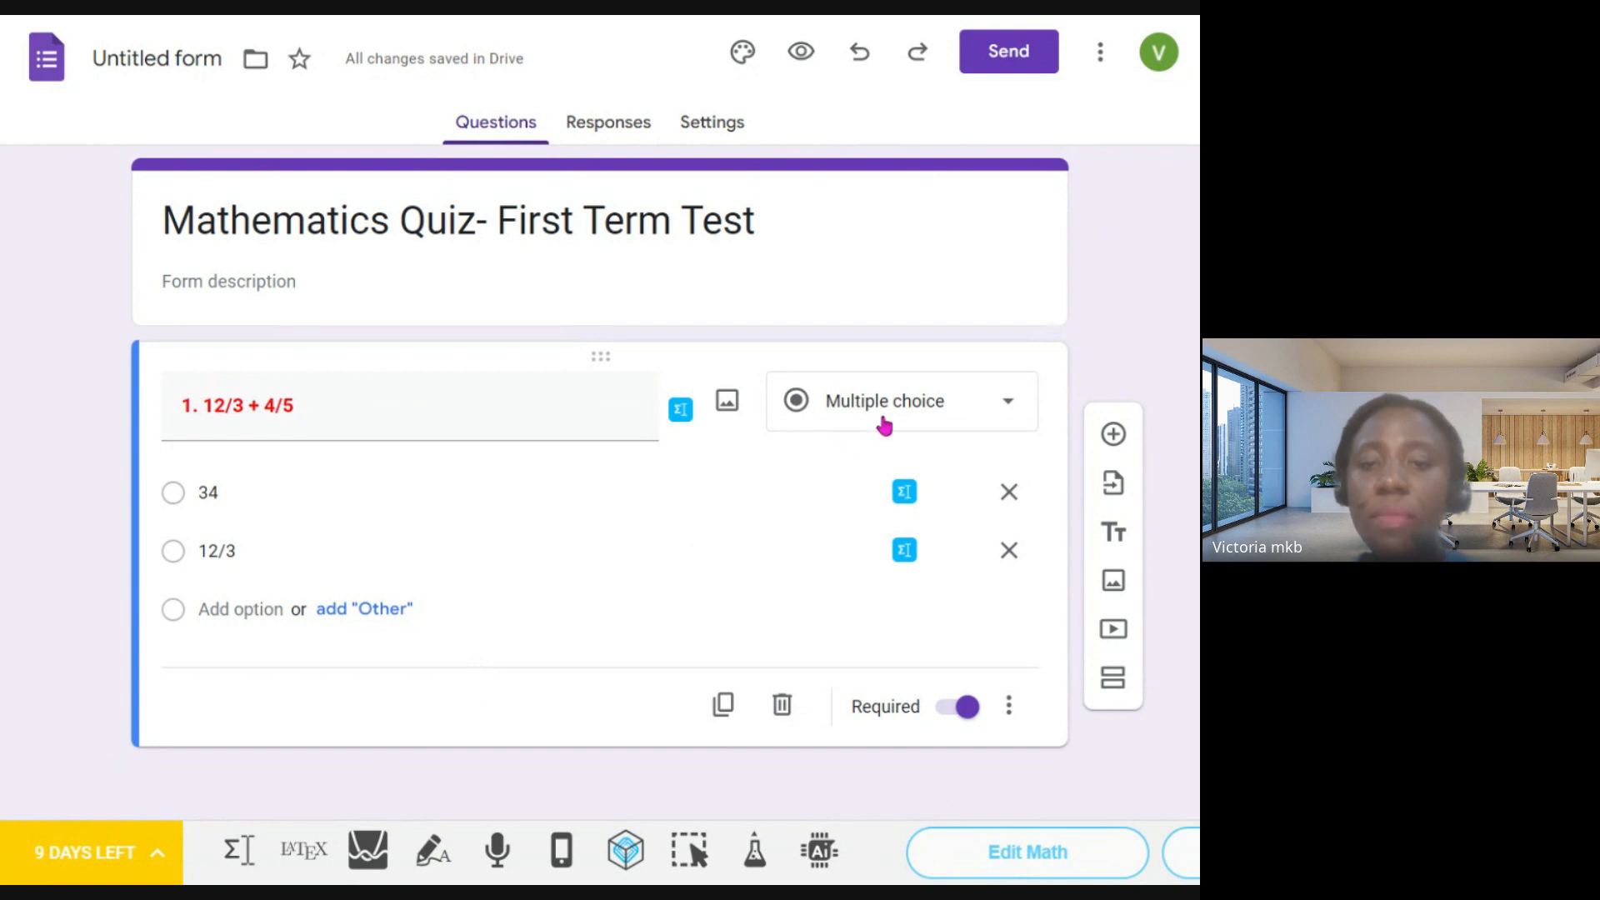
- Change the question's answer type to Short answer
left_click(975, 405)
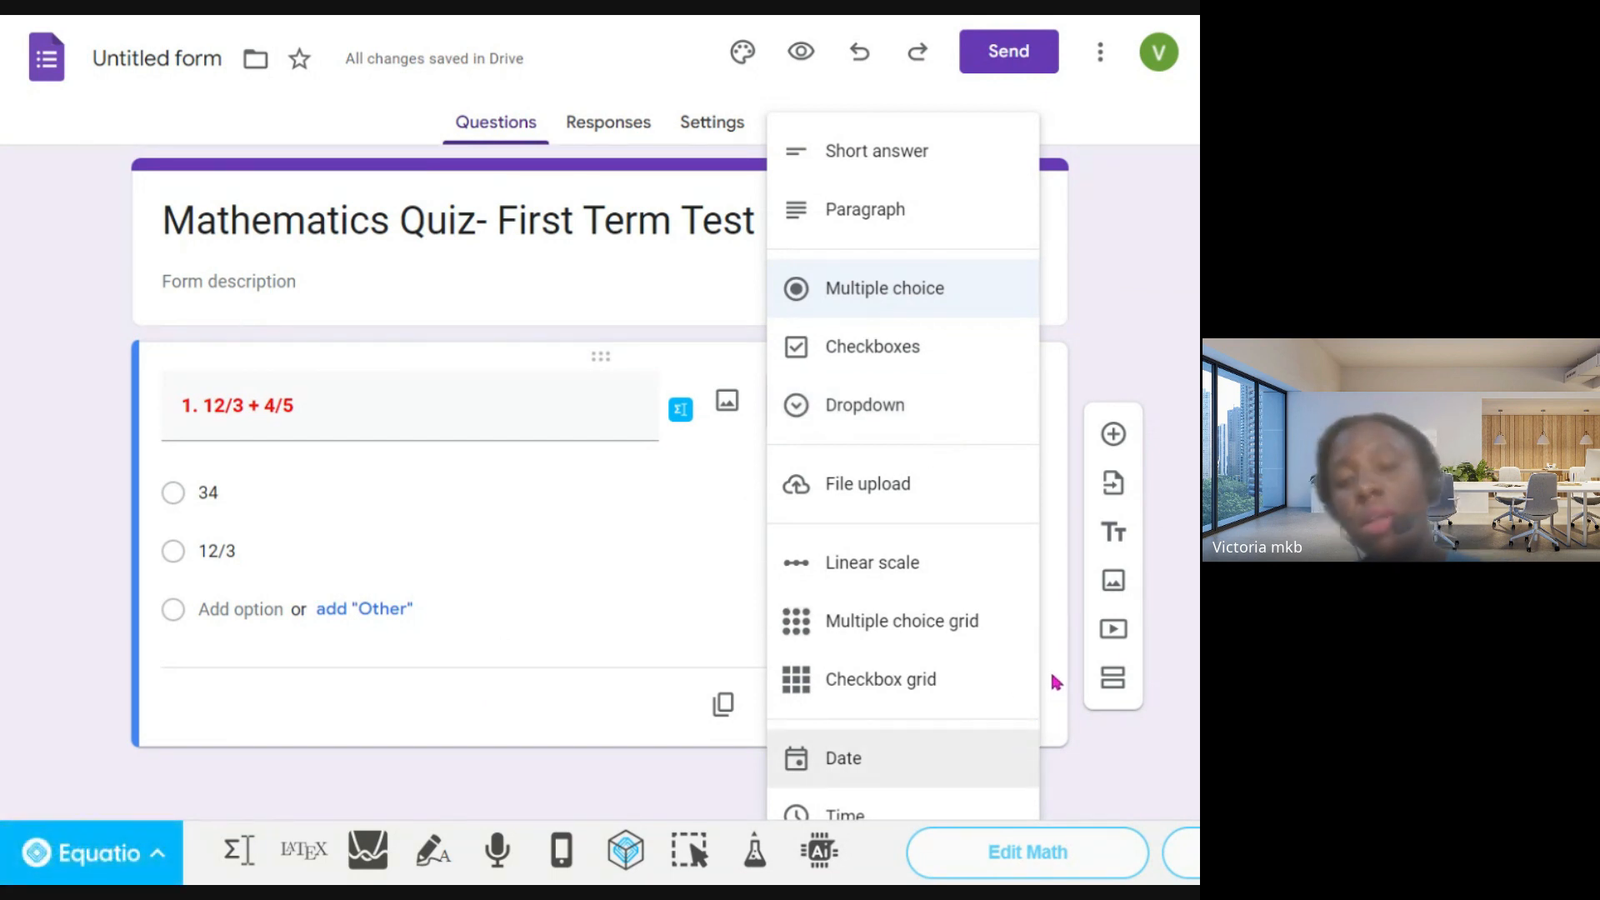
left_click(900, 166)
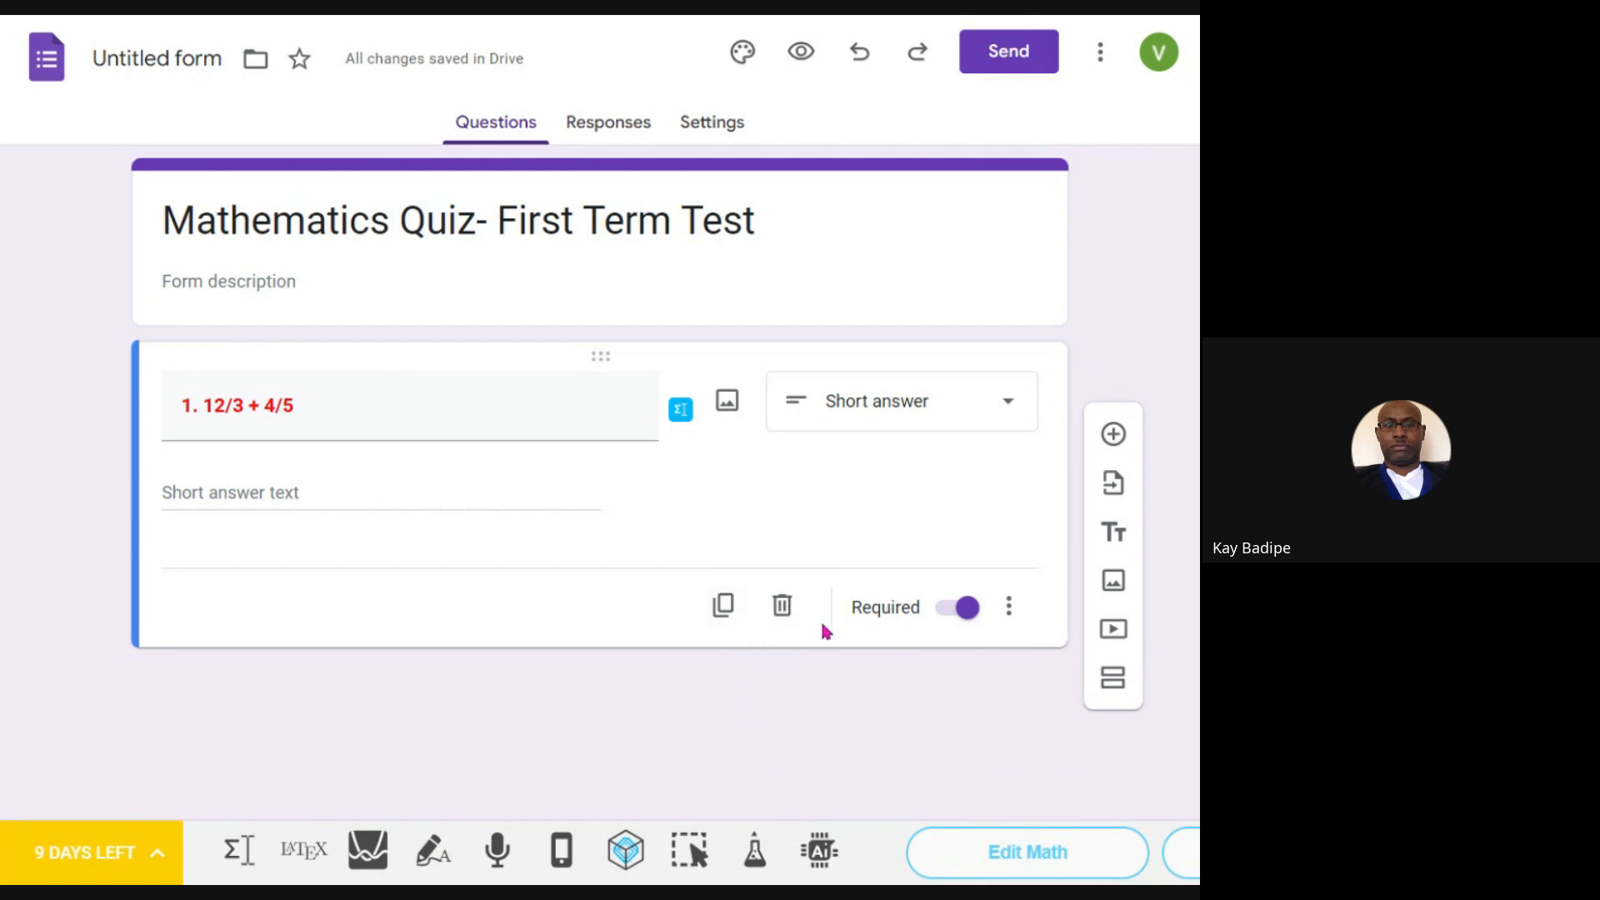
- Try to insert the image of 2 2/3 = 8/3 with orange fraction blocks into the short-answer question
left_click(727, 402)
left_click(571, 385)
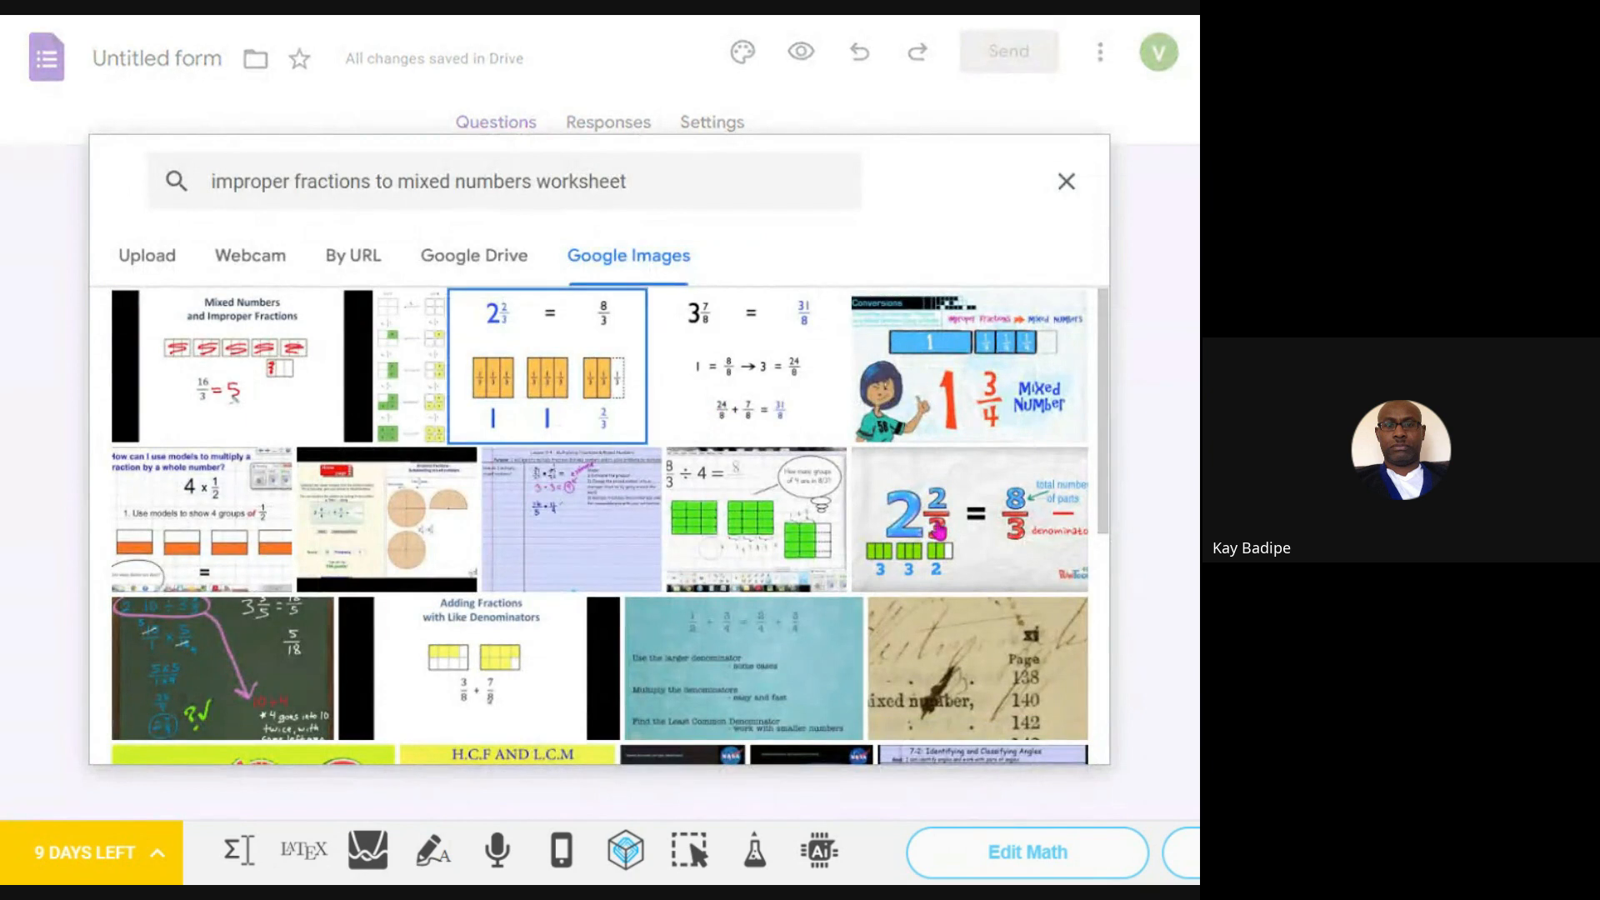
left_click(1006, 736)
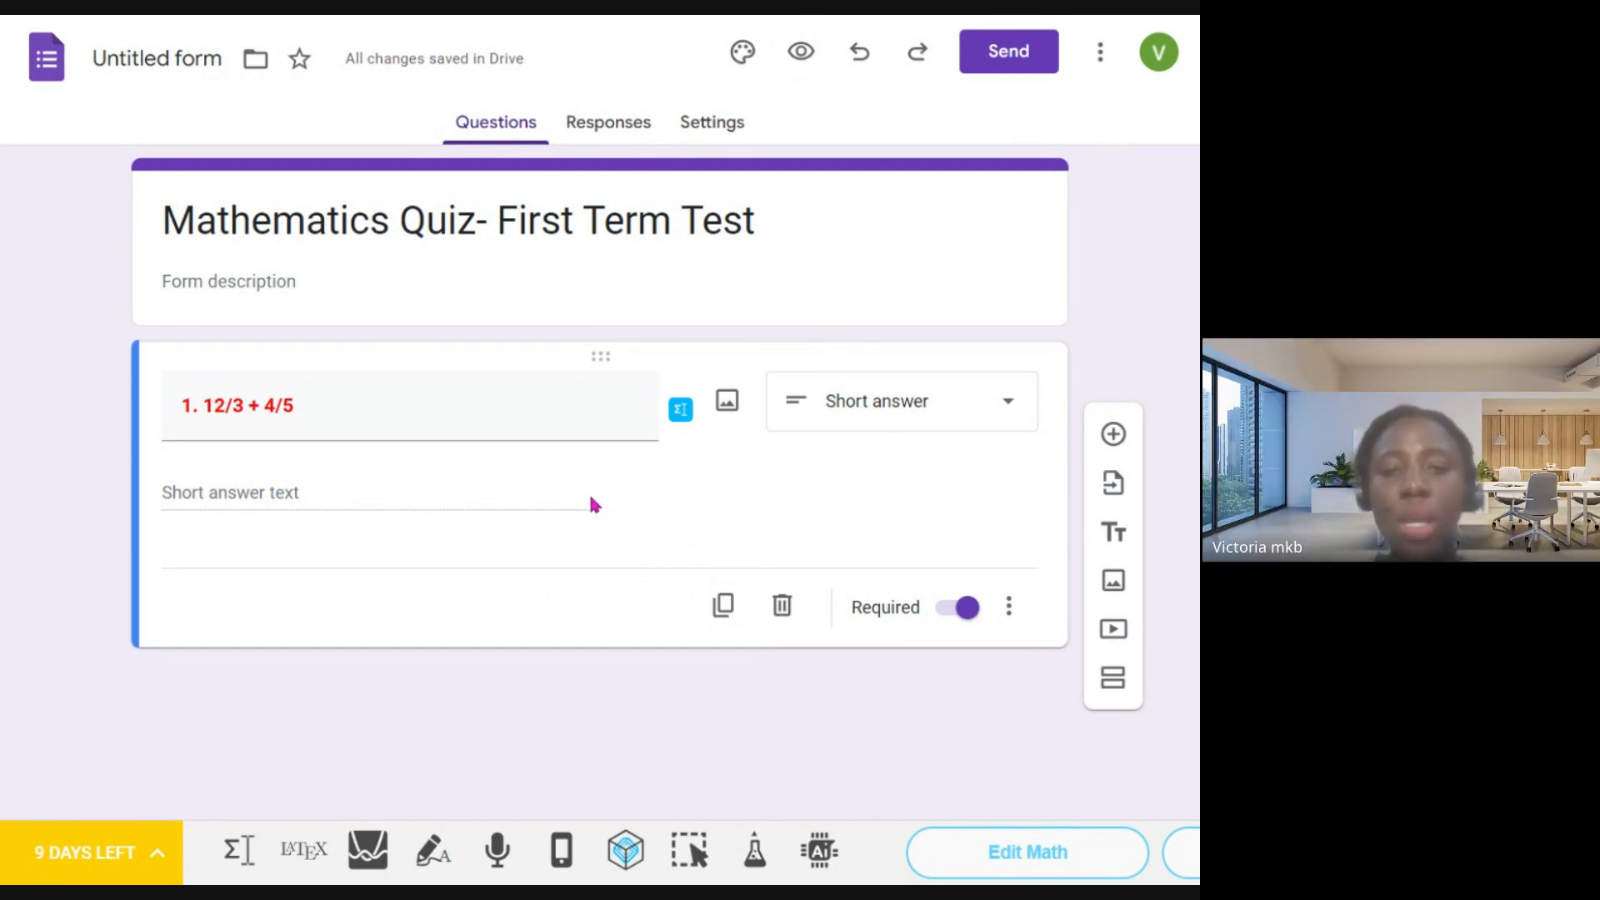
left_click(870, 405)
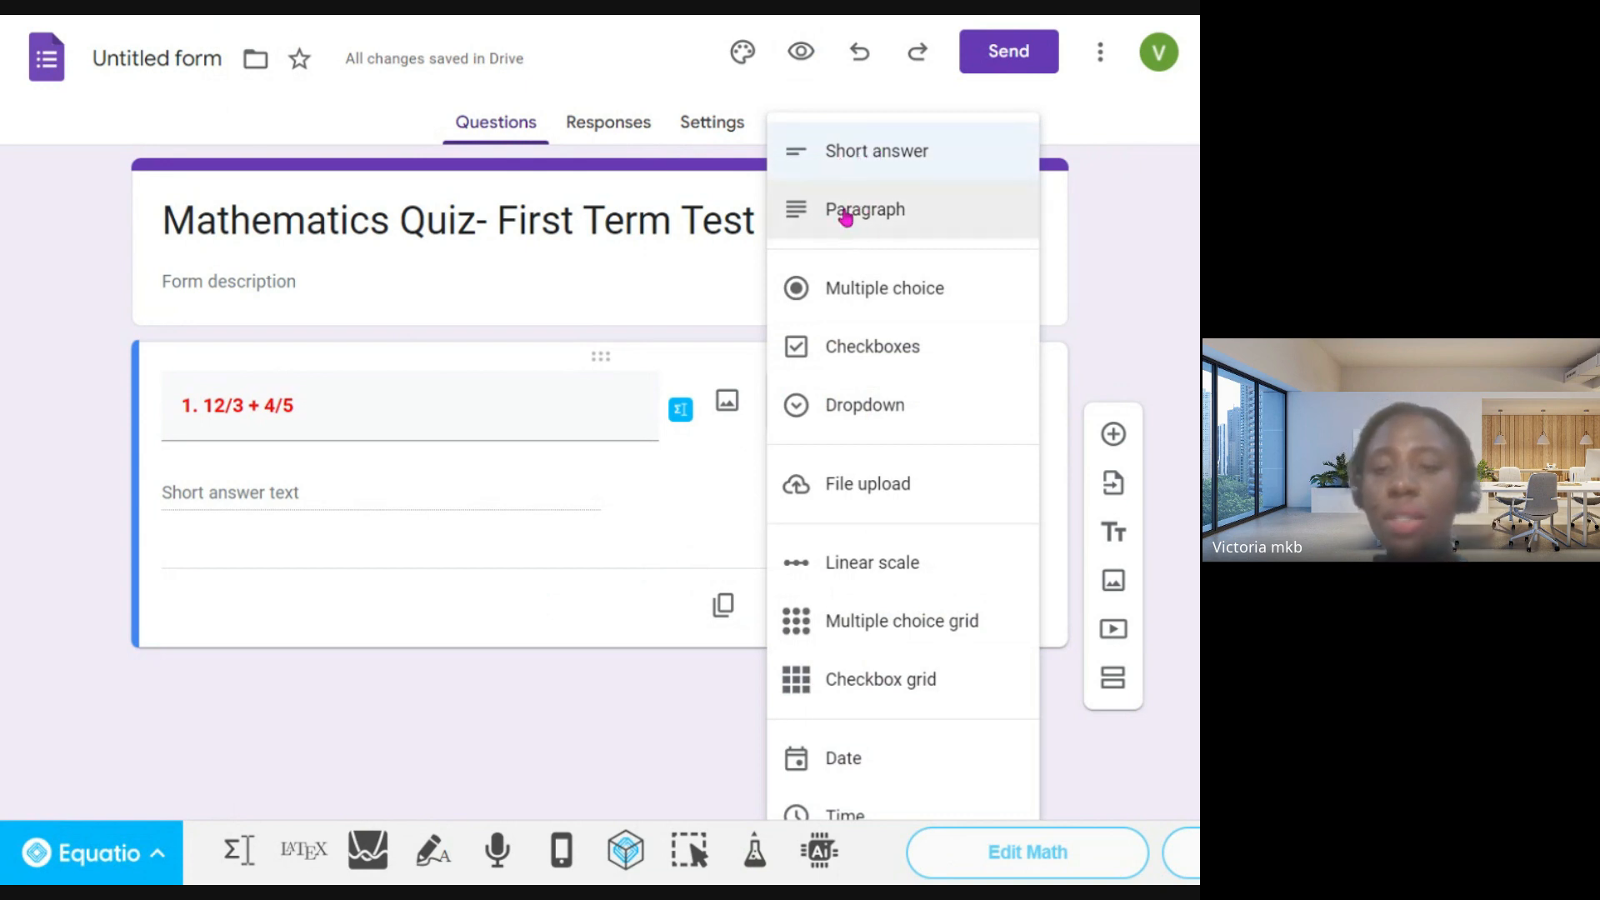
left_click(365, 493)
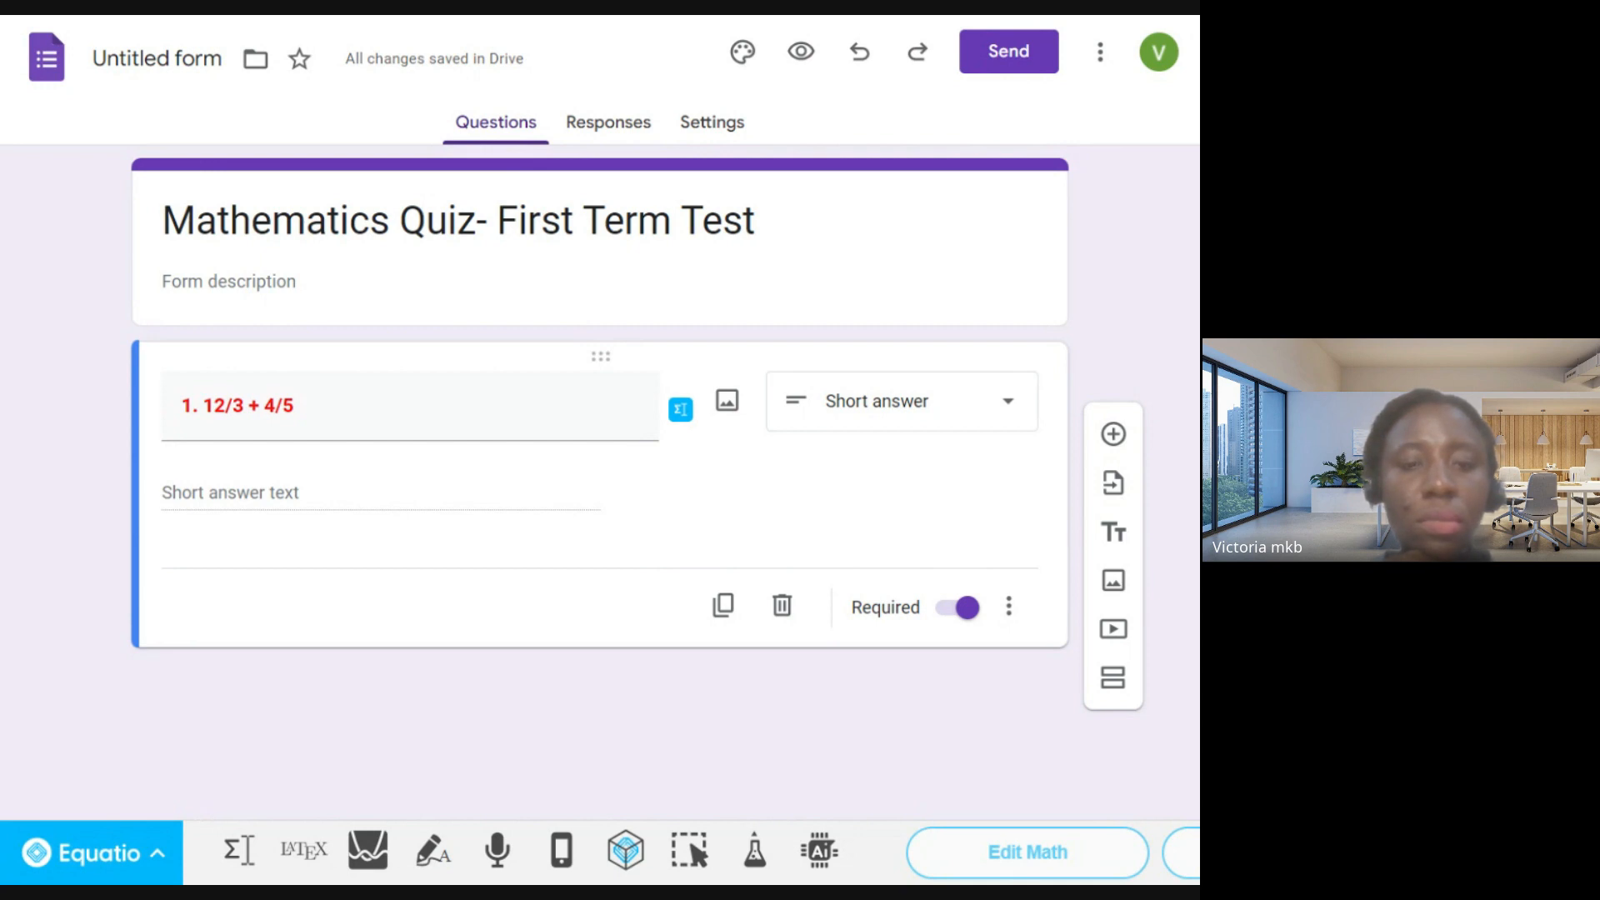
- Create a new blank form from the Forms home page and title it "BASIC SCIENCE"
key("ctrl+Tab")
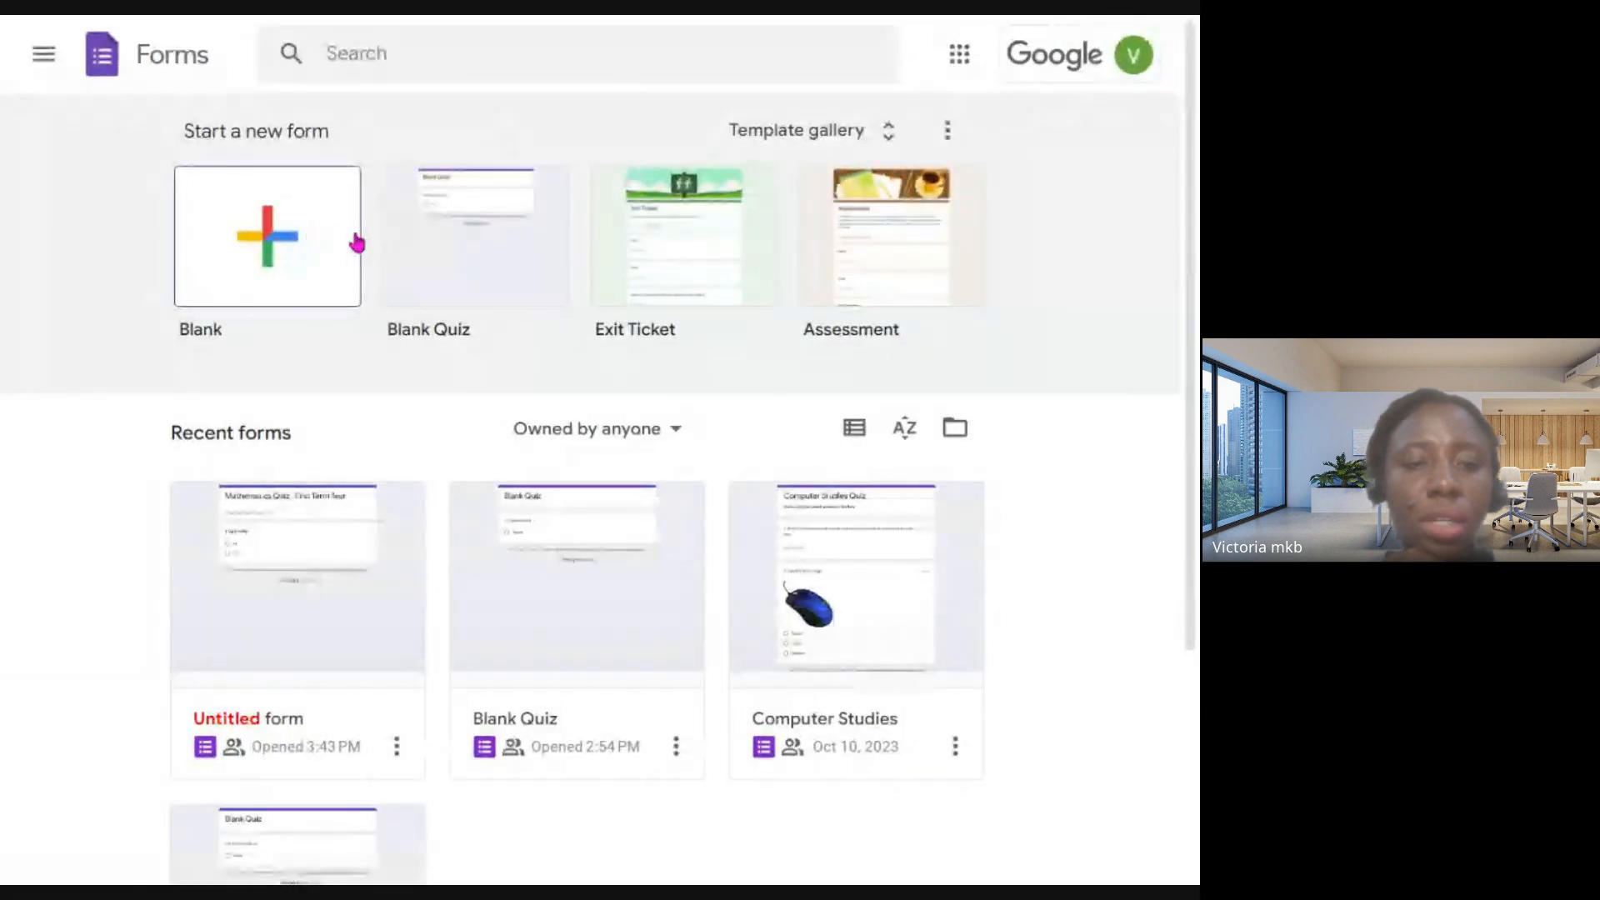
left_click(258, 240)
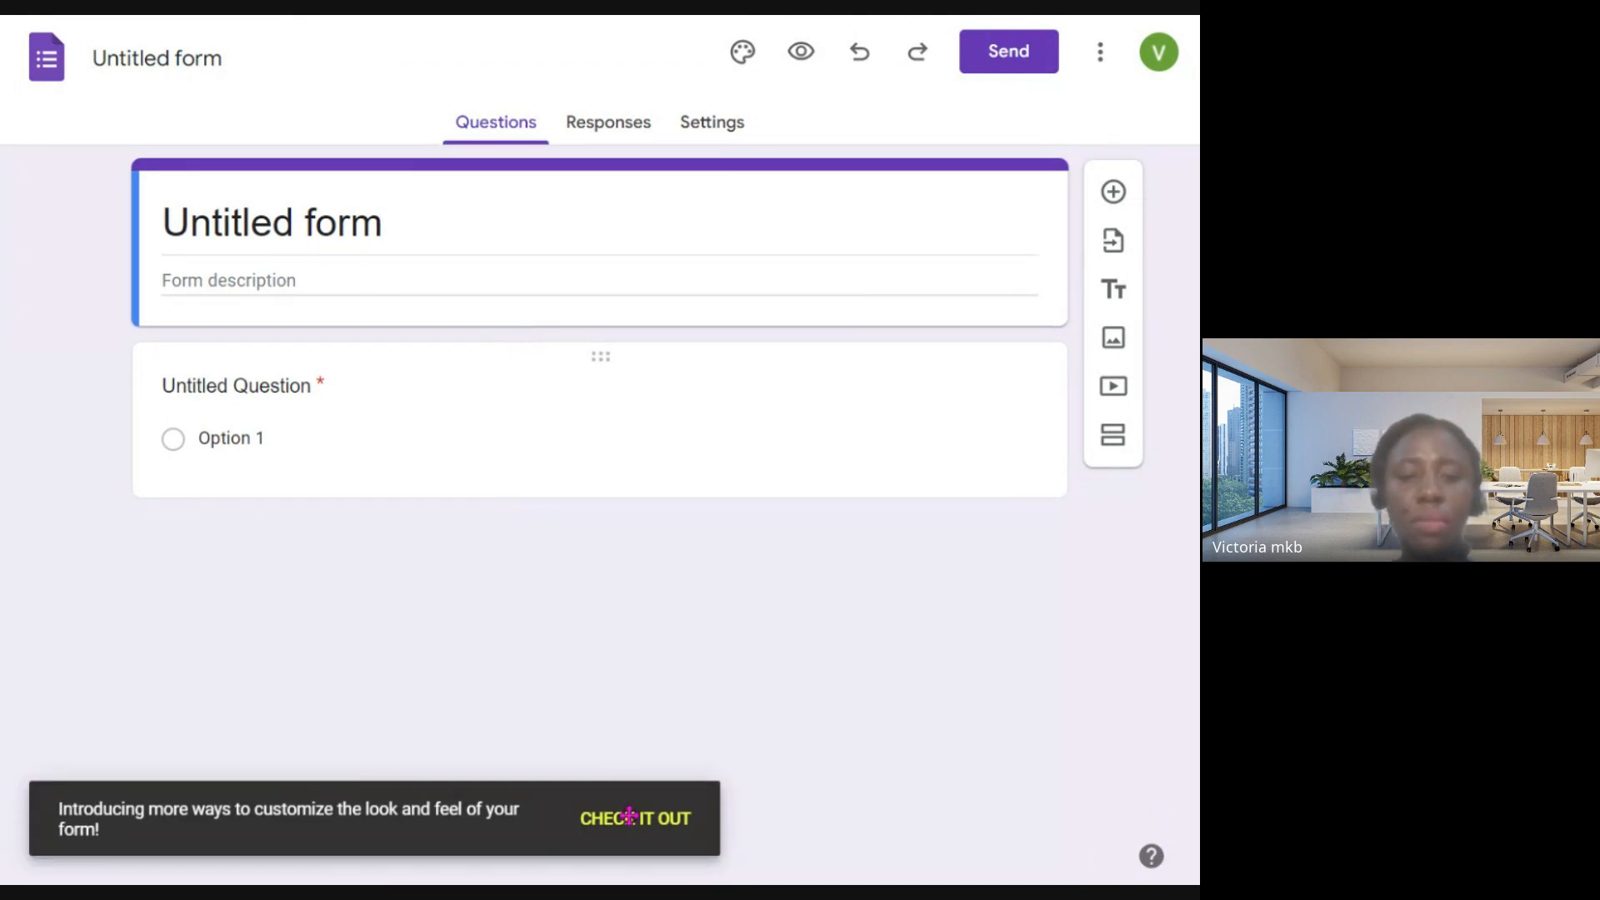
left_click(400, 222)
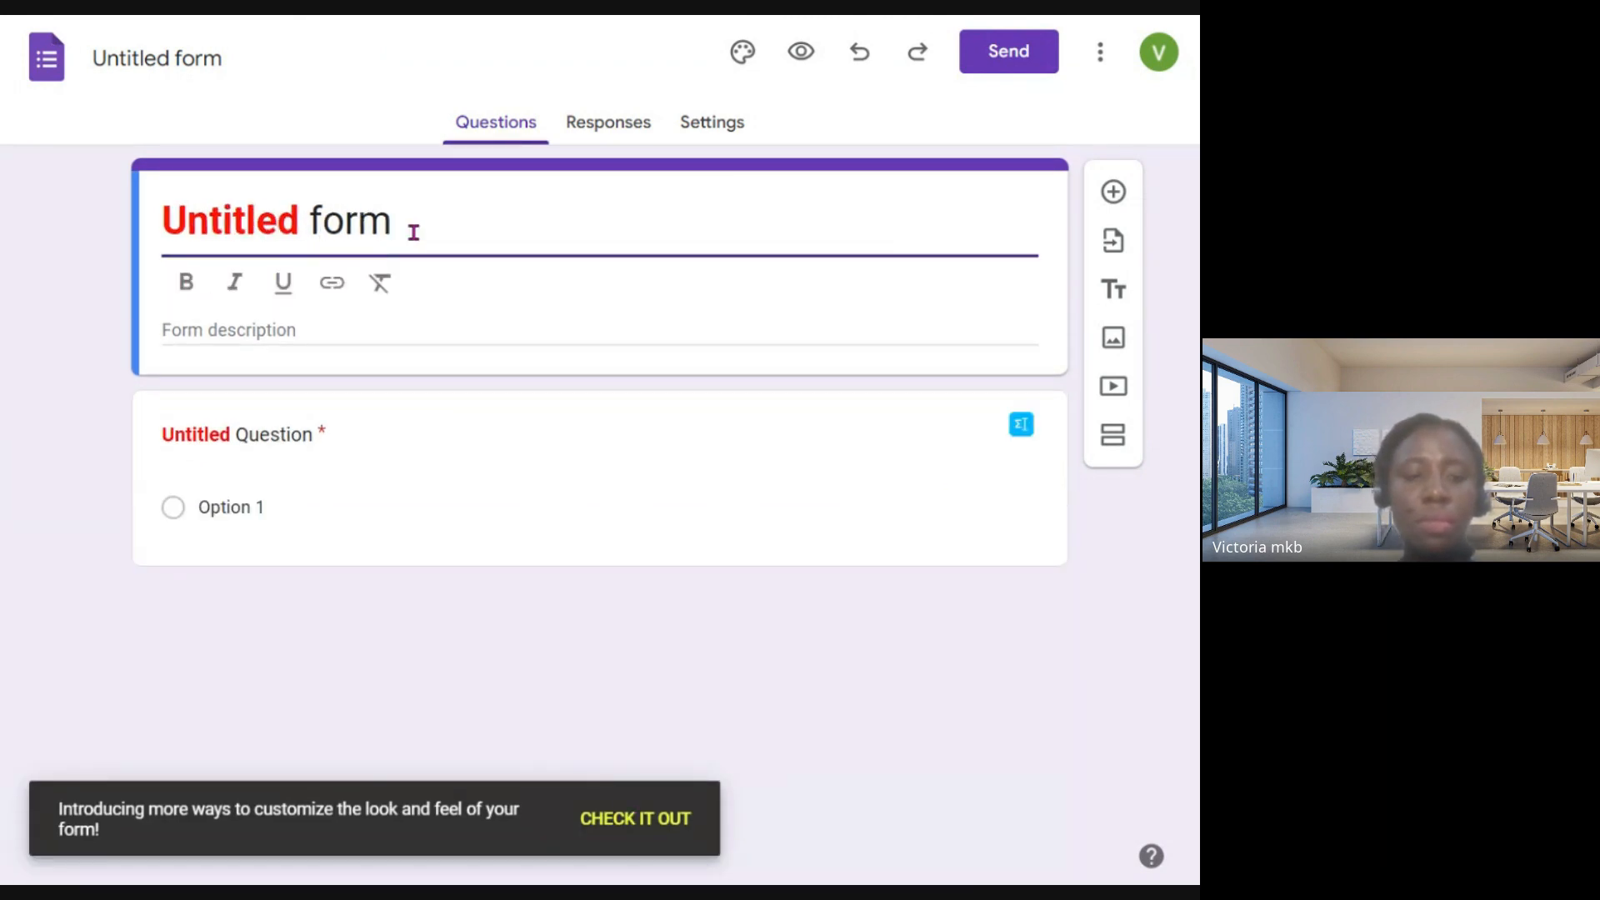
triple_click(416, 233)
type("BA")
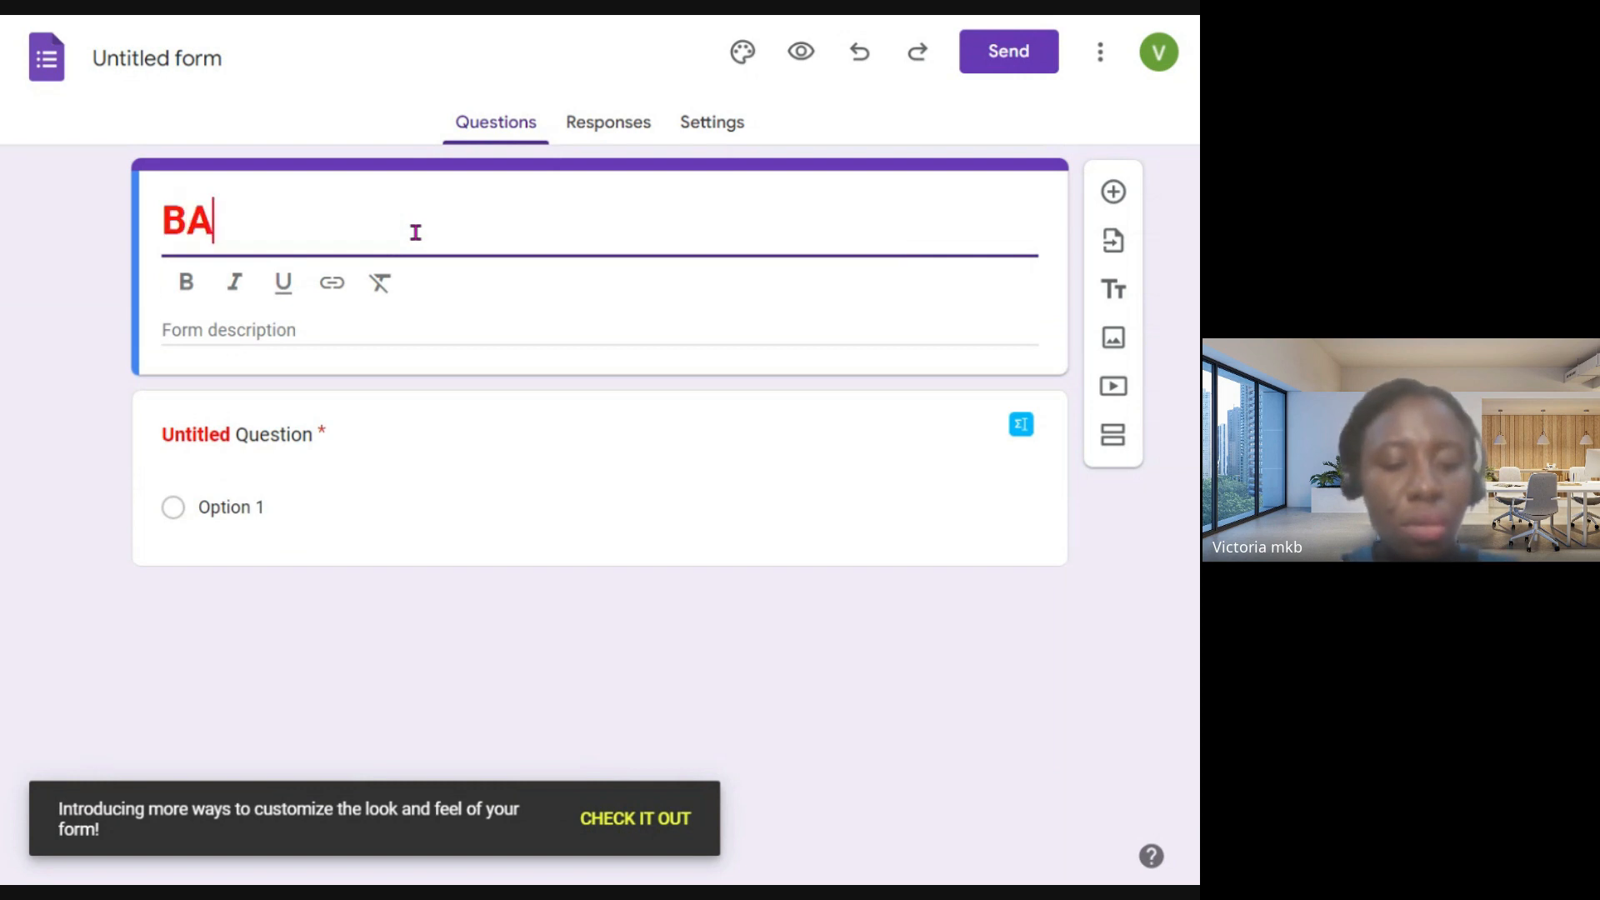
type("SIC SCIENCE")
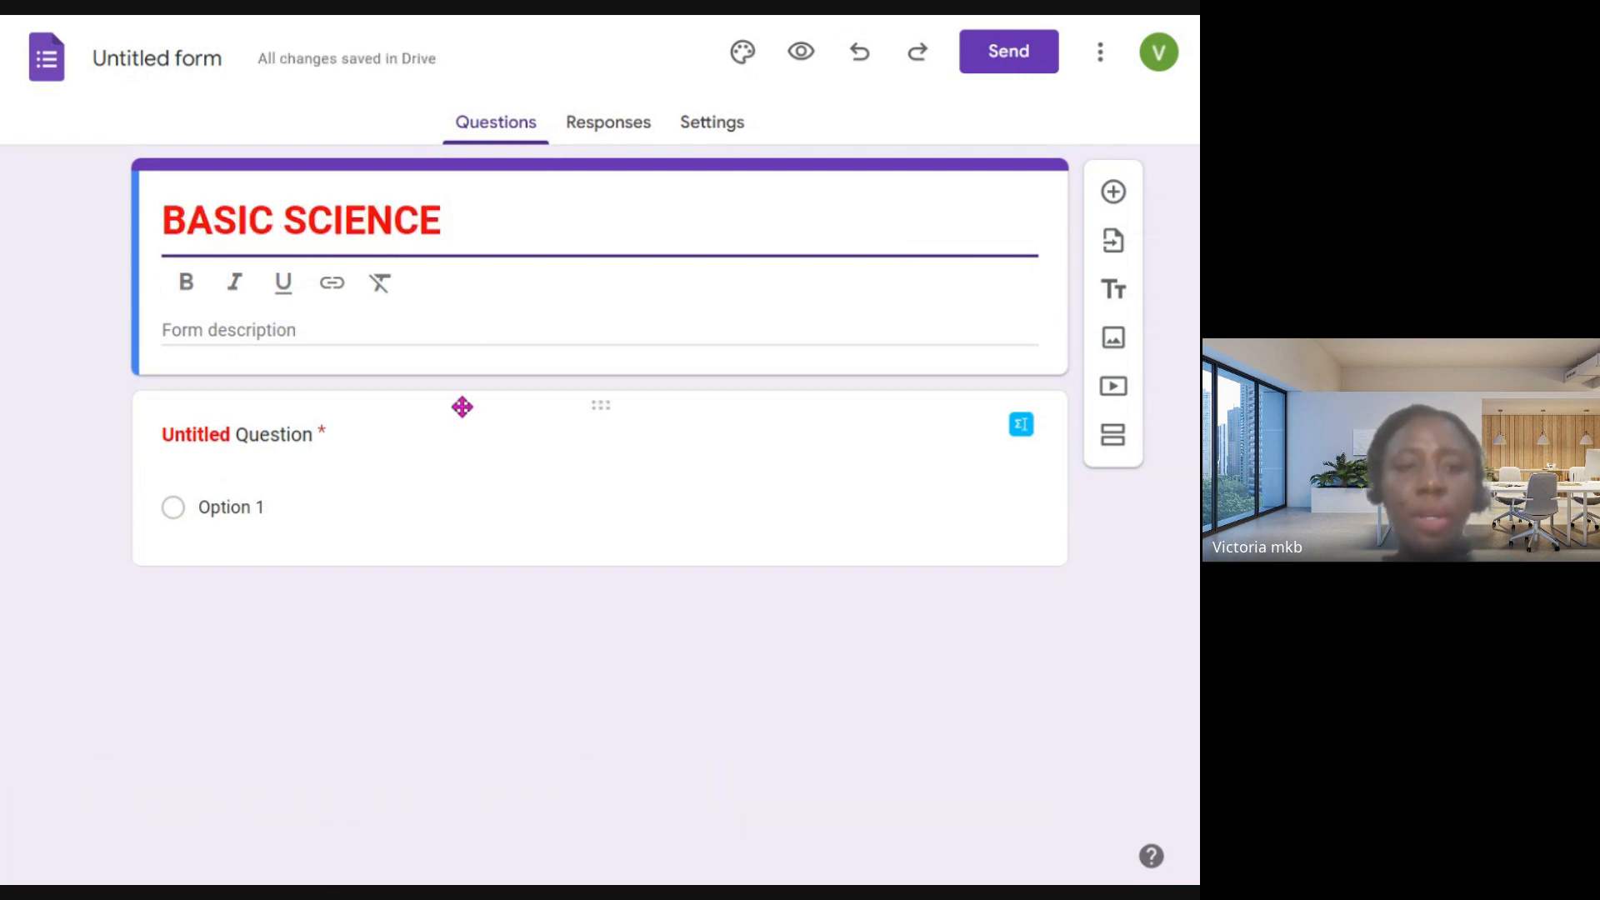
- Write the first question as "The Planet closest to the sun is" followed by a blank made of underscores
left_click(281, 428)
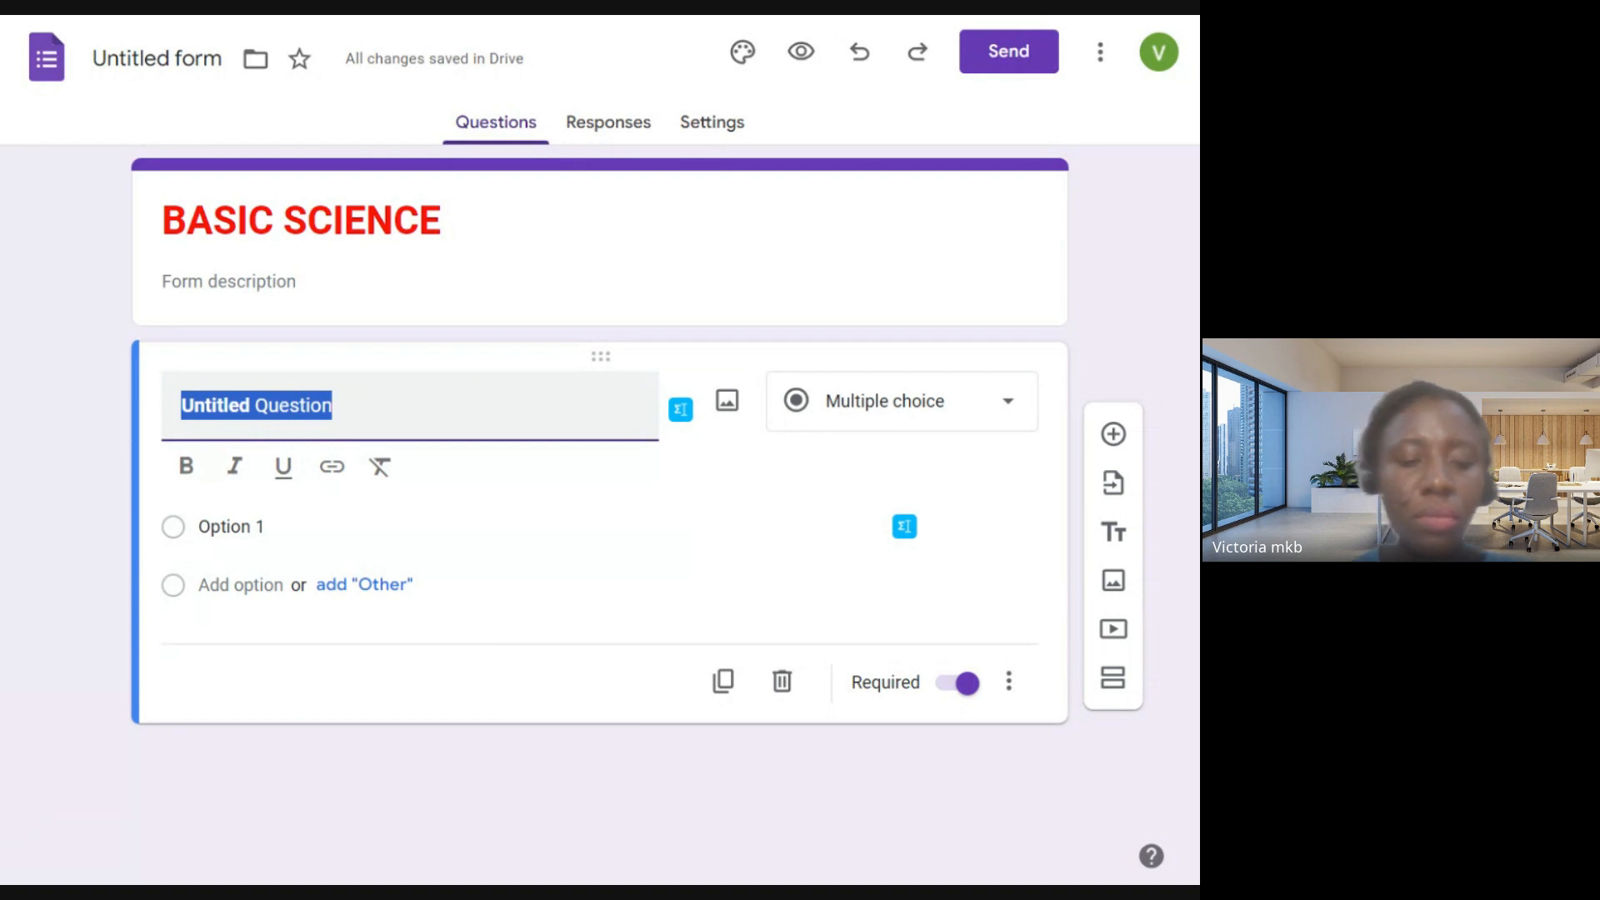
type("T")
key("BackSpace")
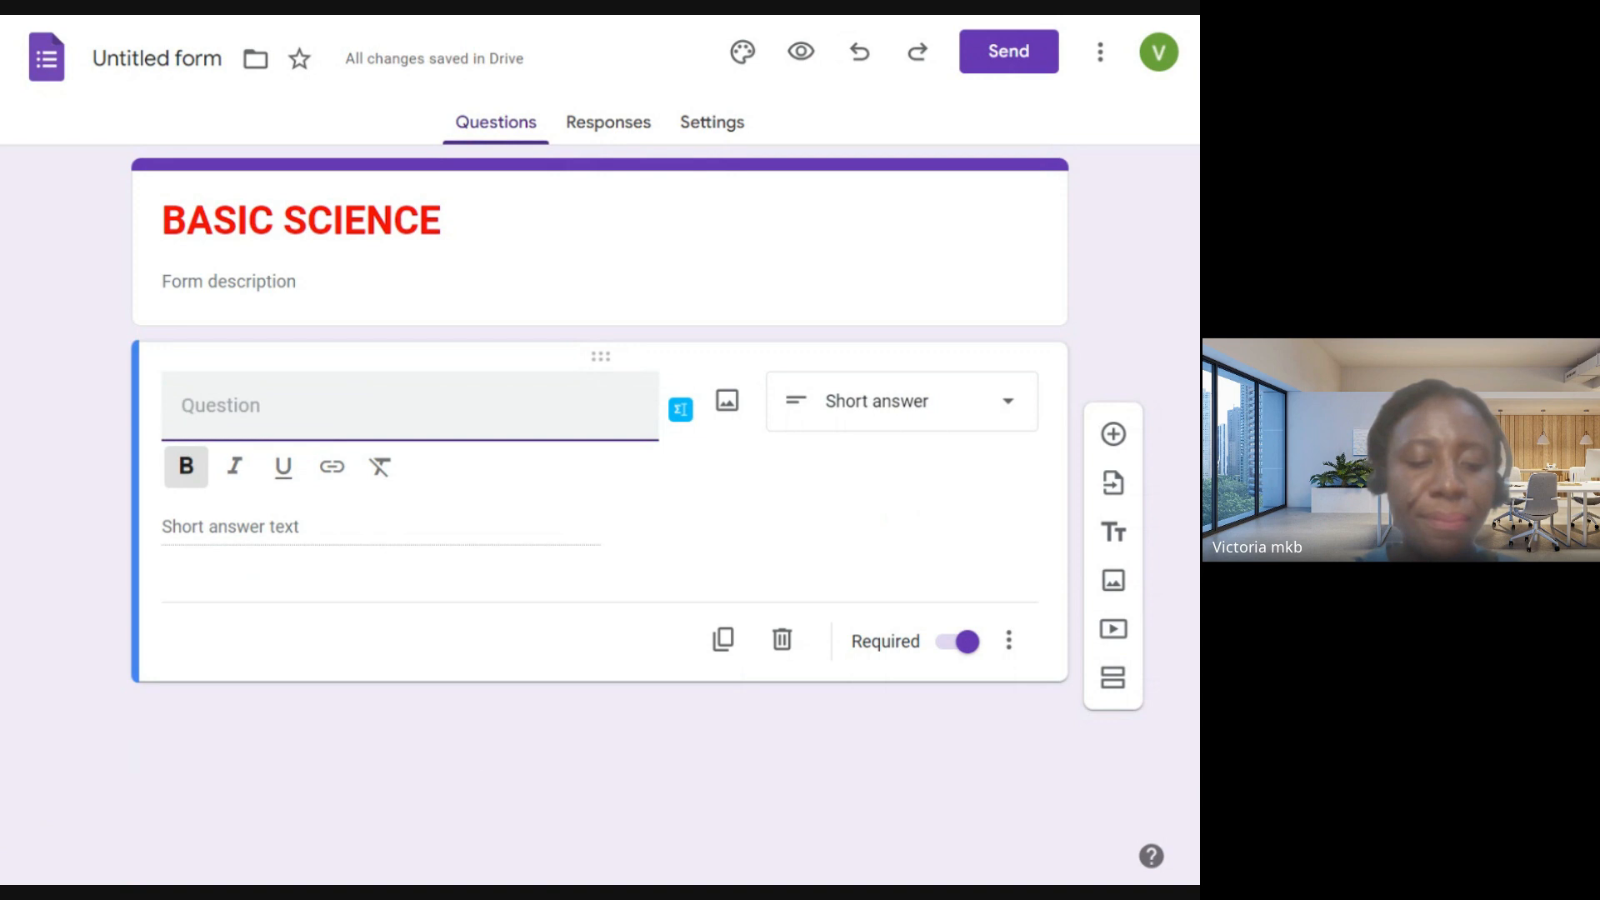
type("T")
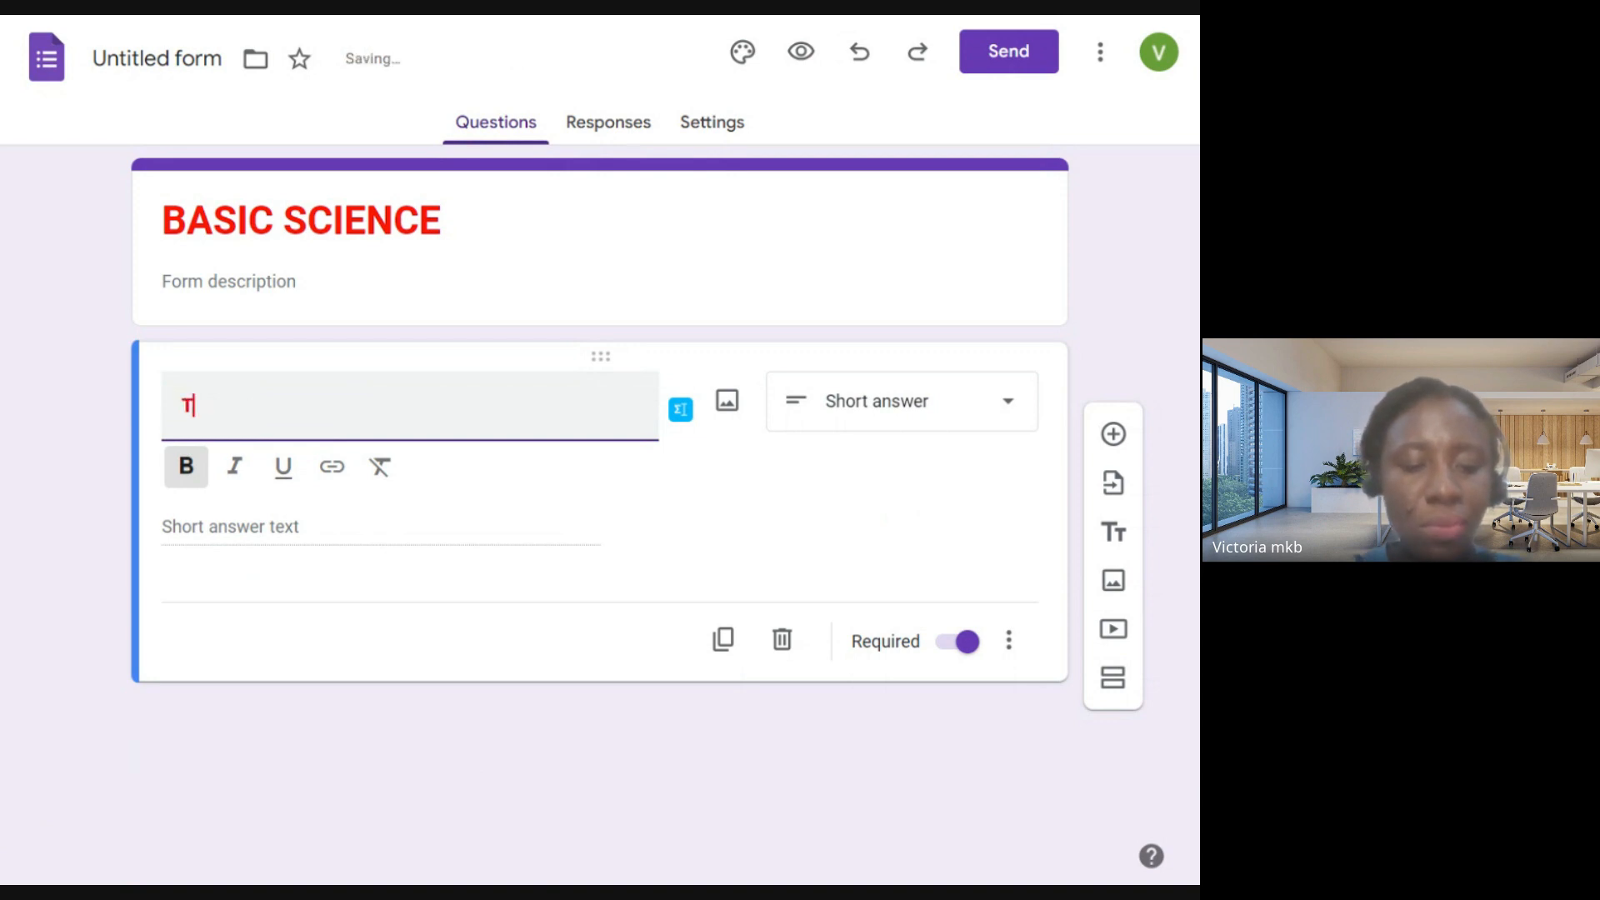
type("he ane")
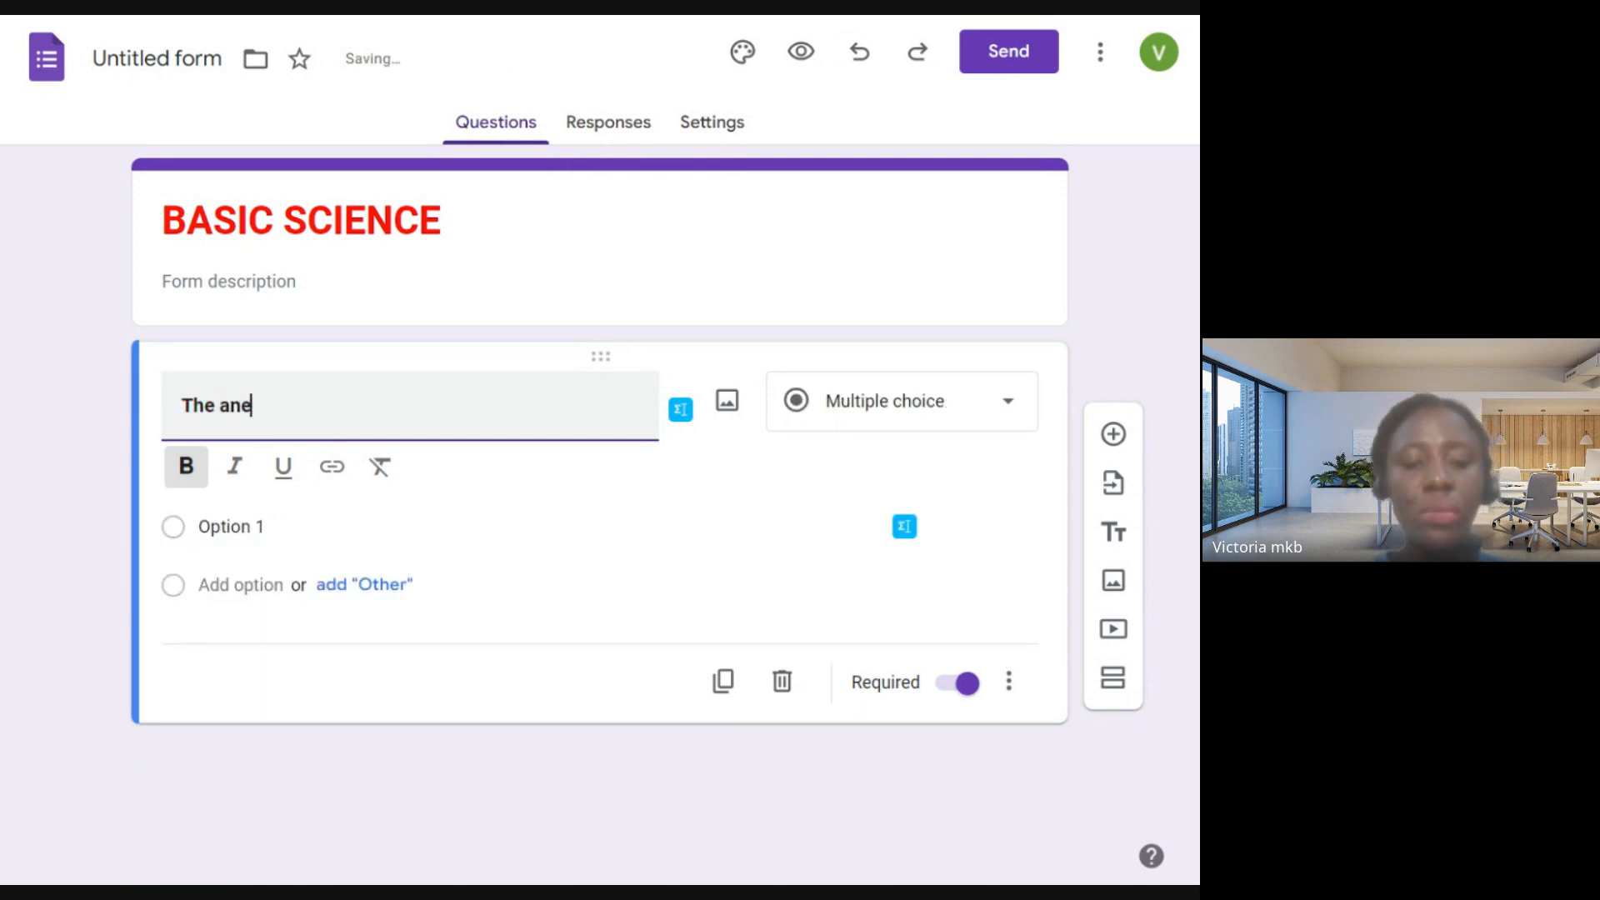
type("t closest ")
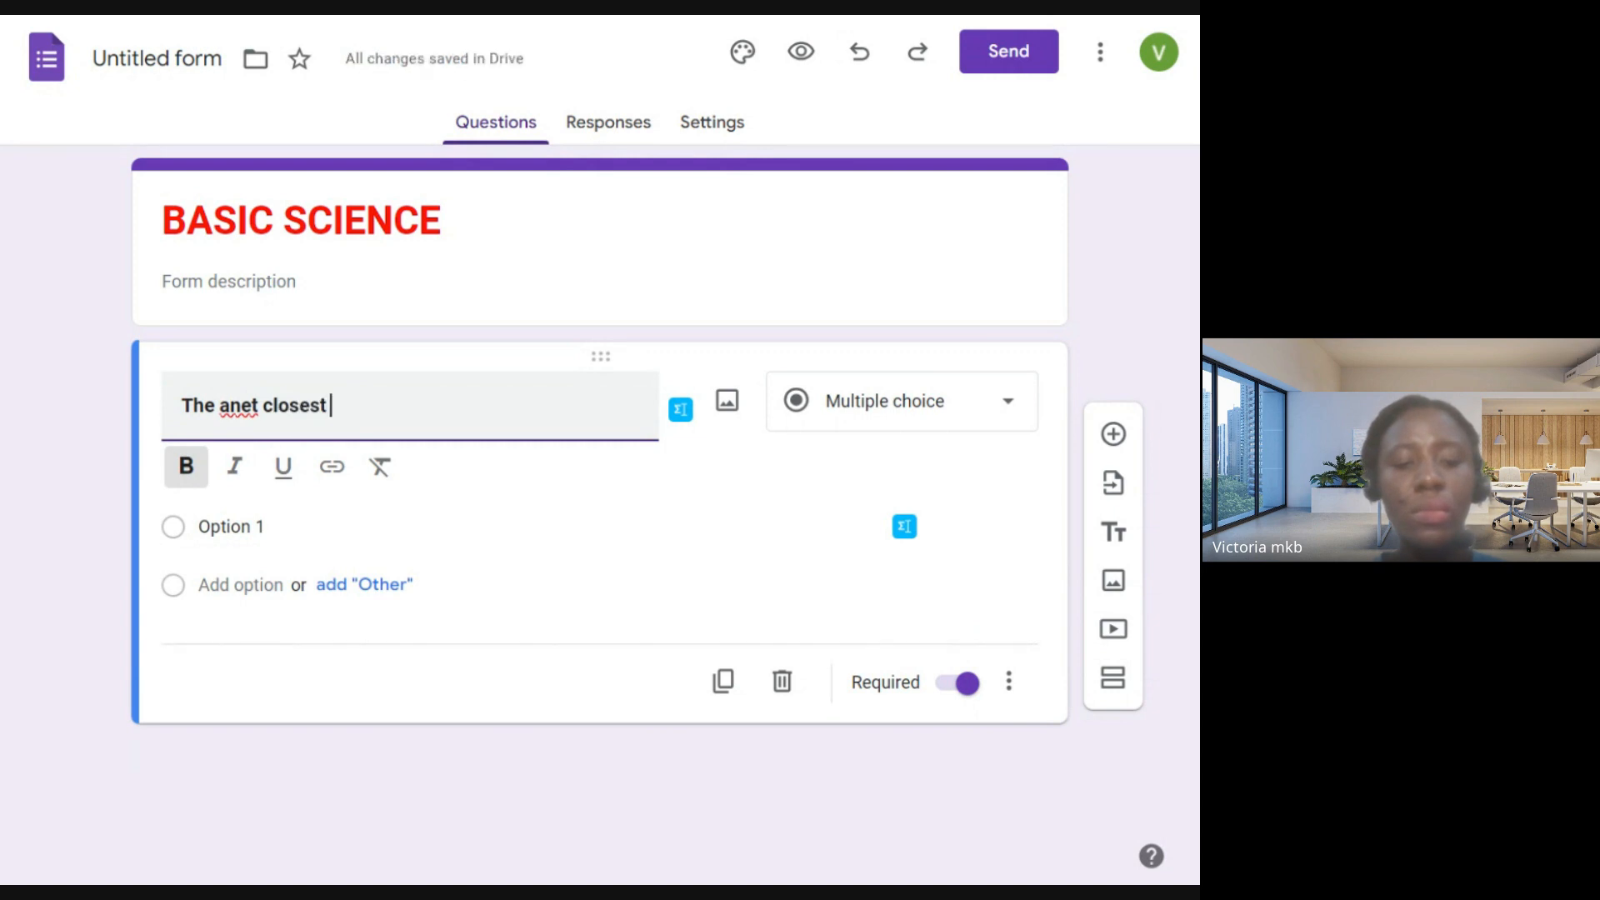
type("to the sun")
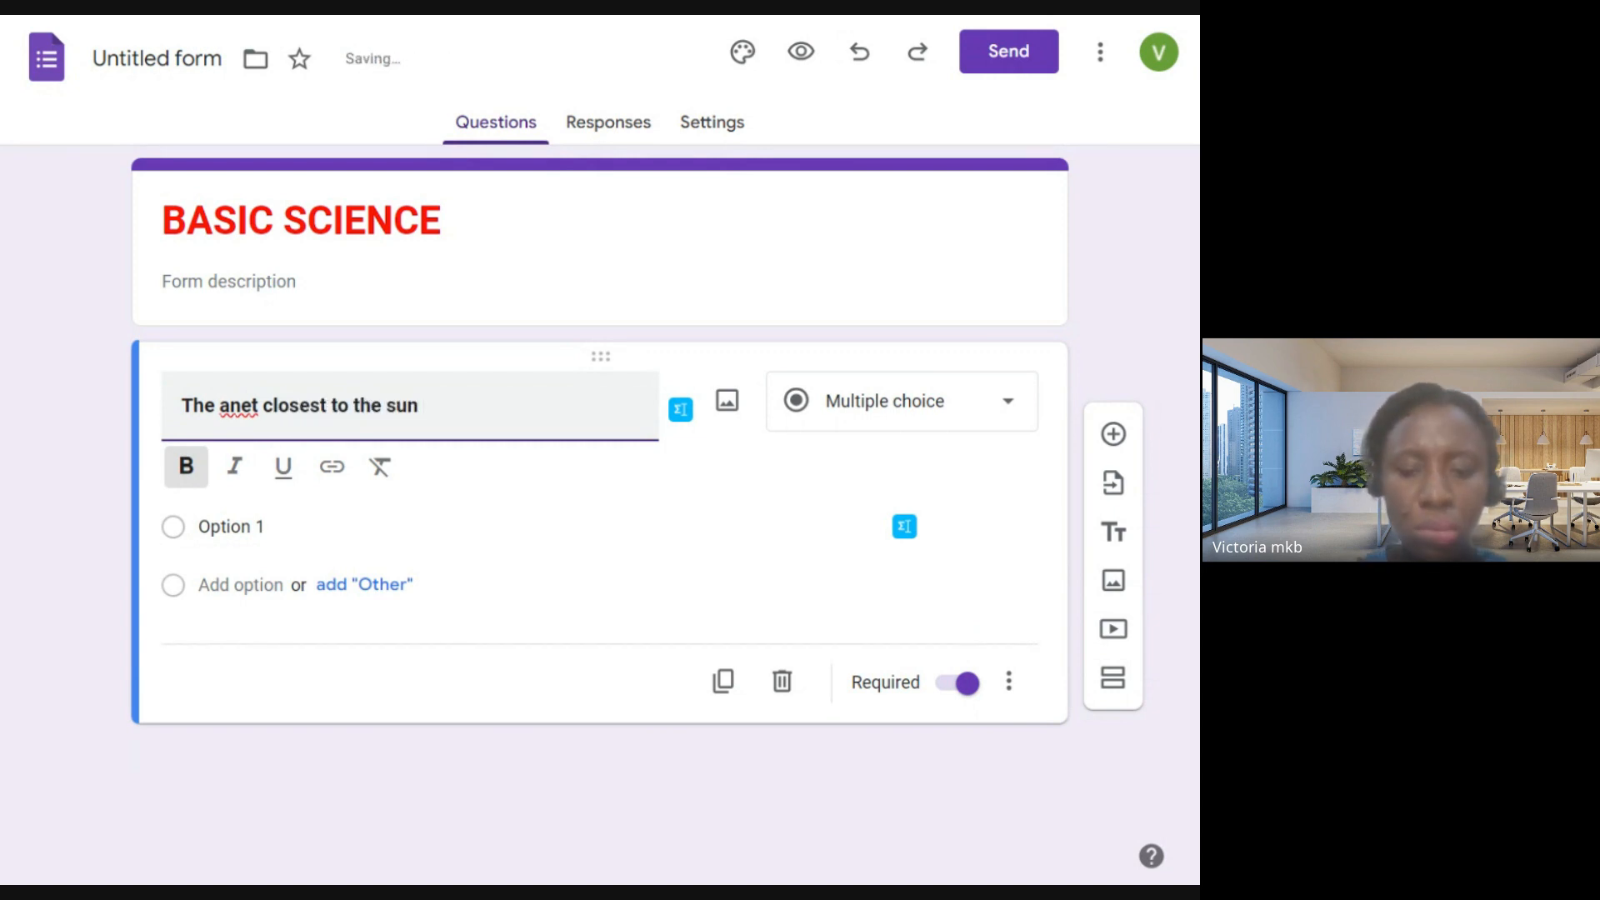
type(" is __")
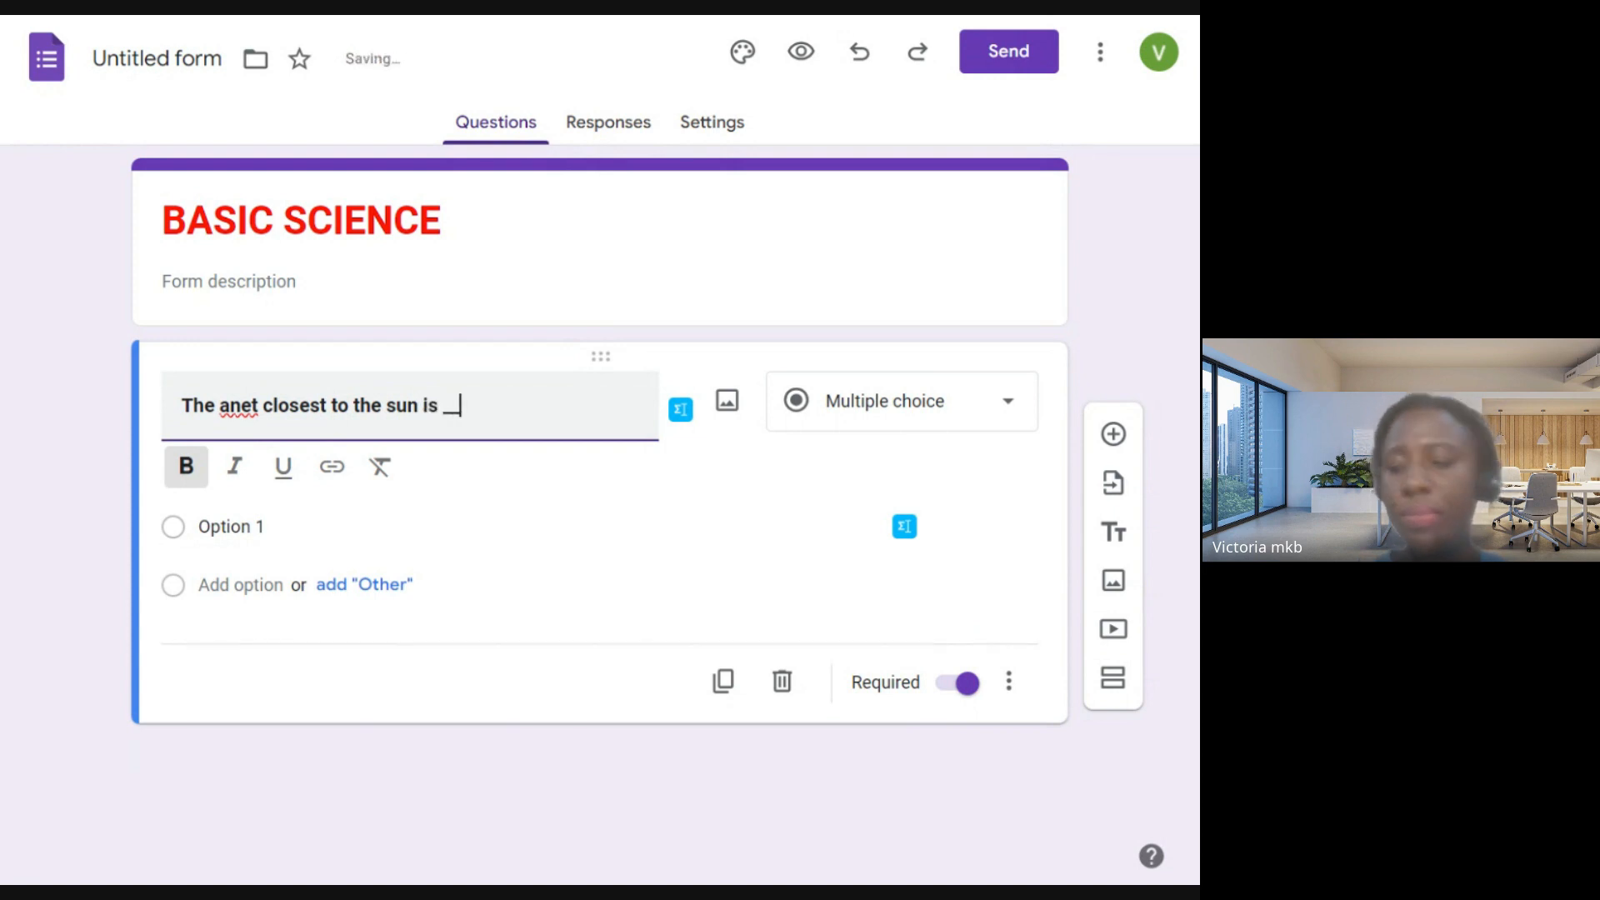
type("__________")
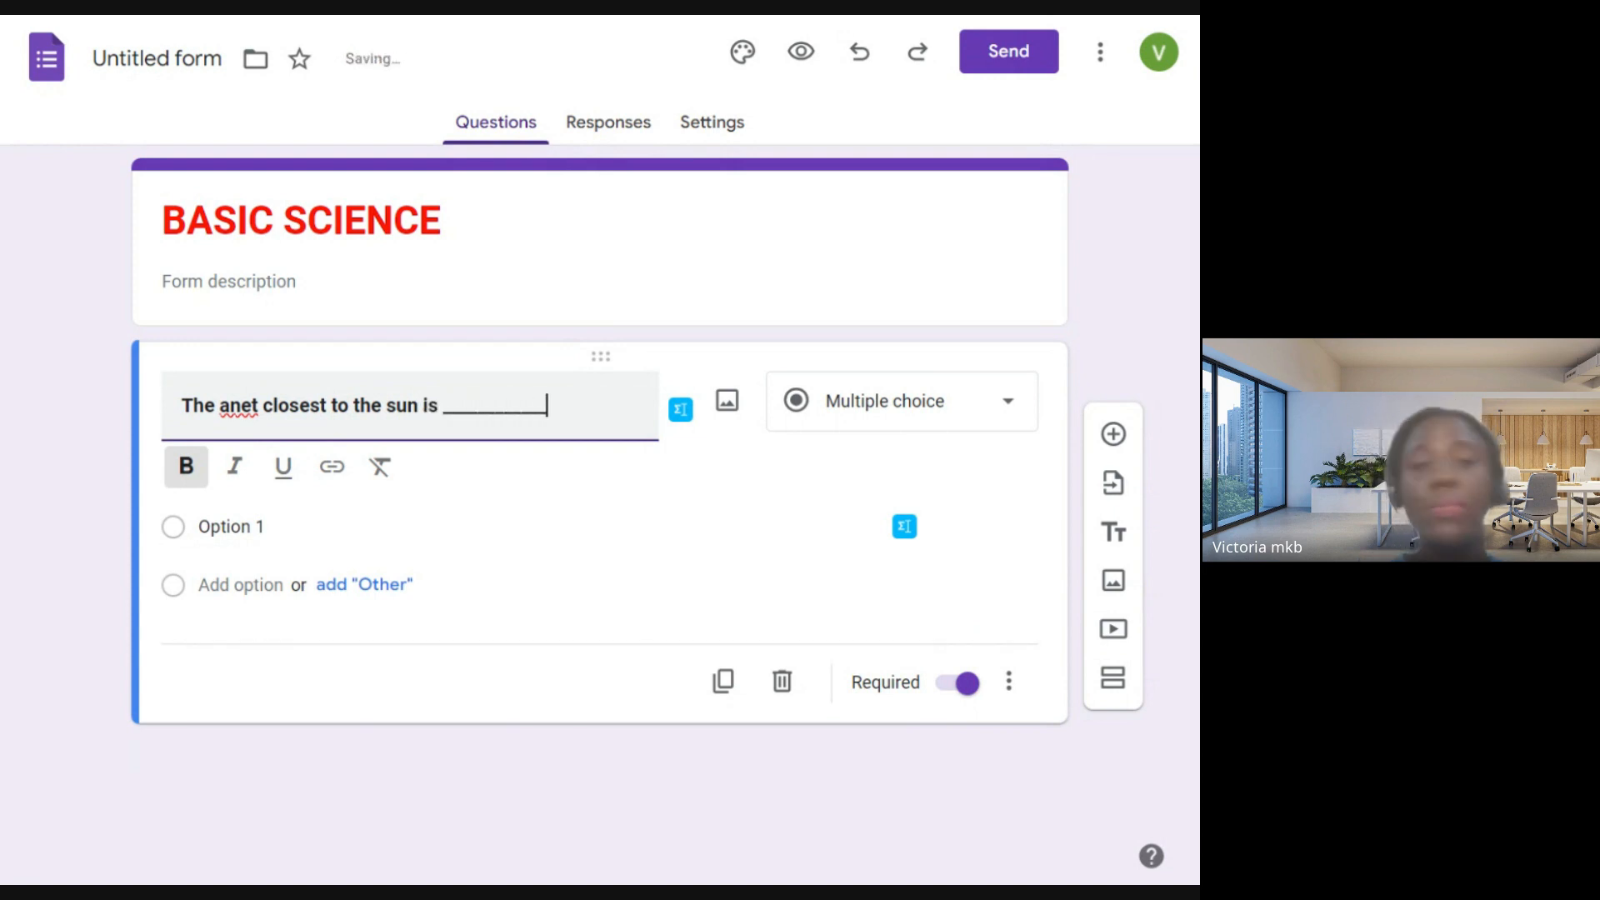
left_click(225, 407)
type("Pl")
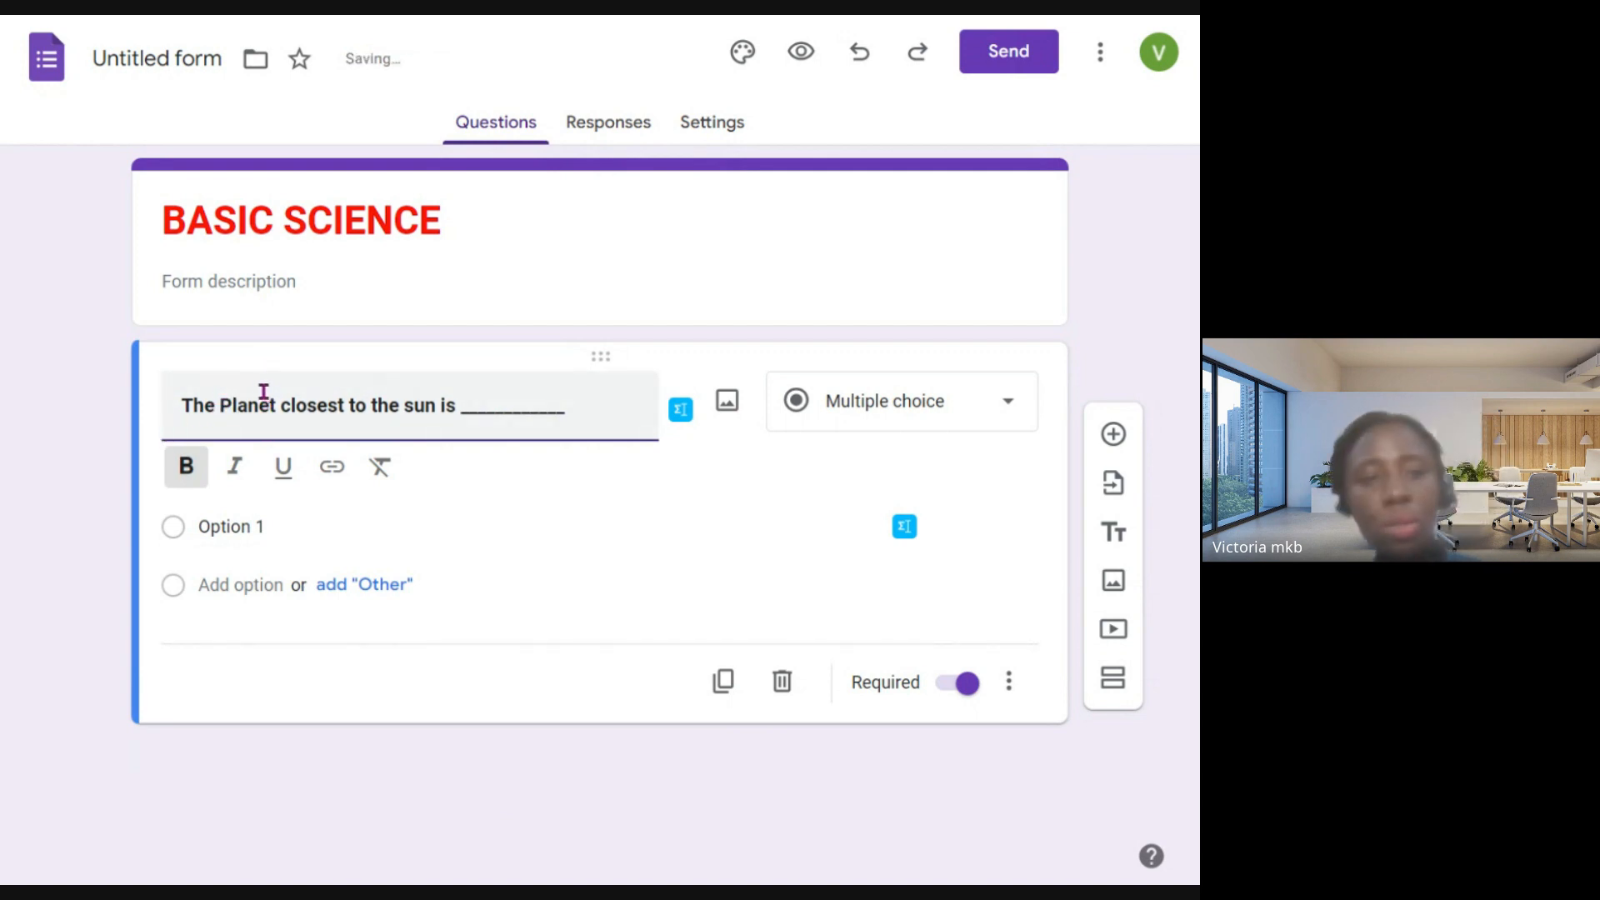
- Reword the question as "Which of the Planet is closest to the sun?" and remove the underscore blank
left_click_drag(219, 405, 168, 418)
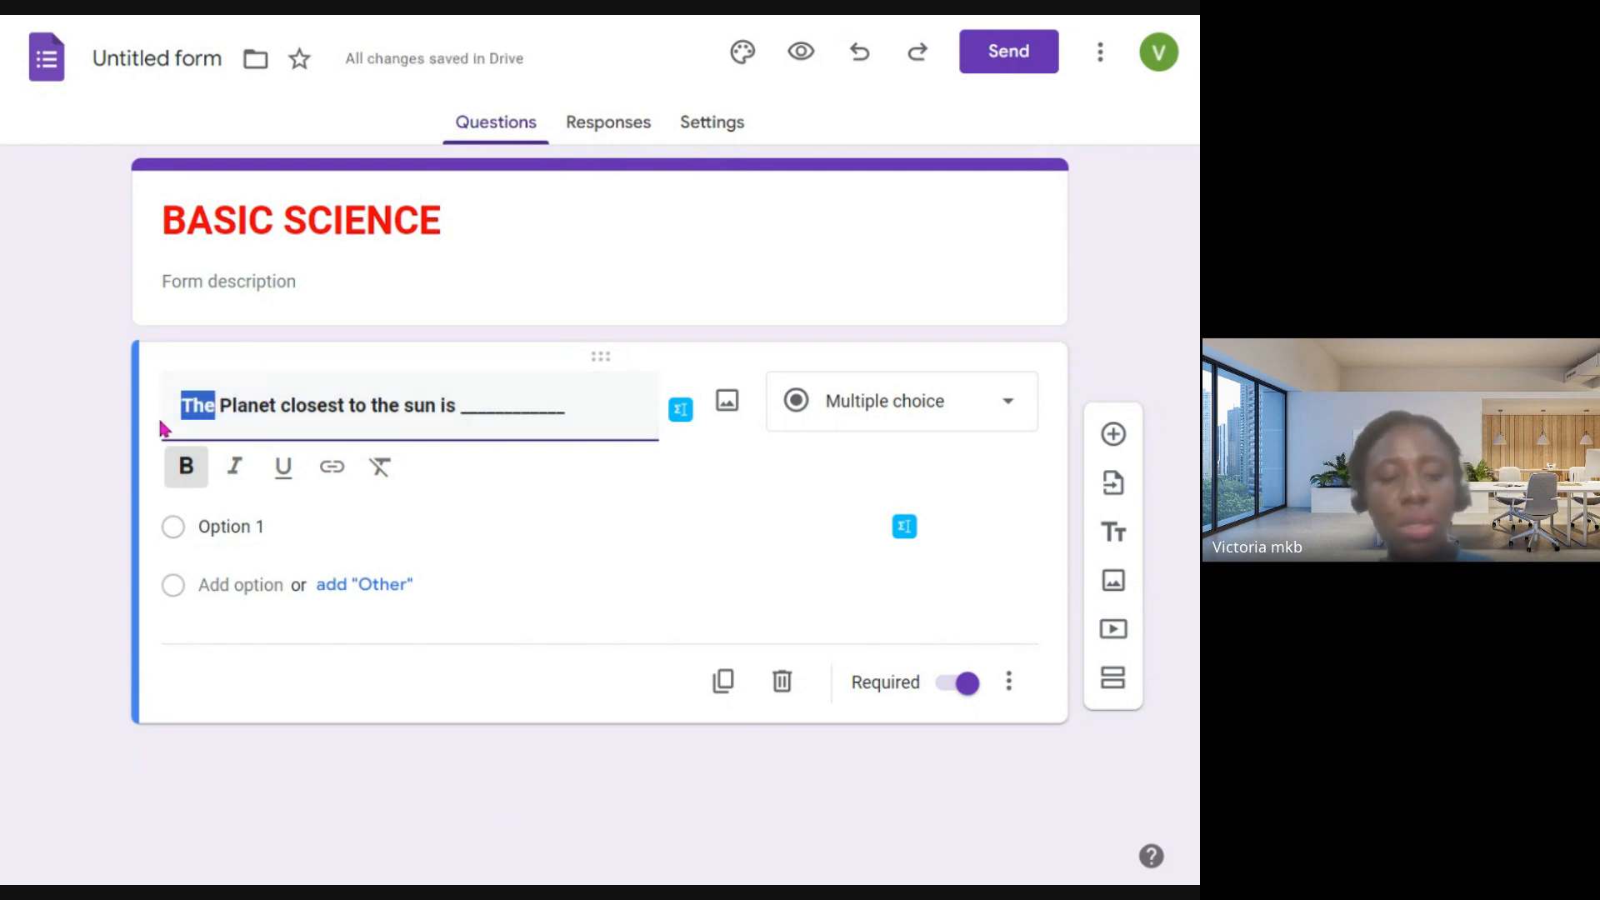
type("Which ")
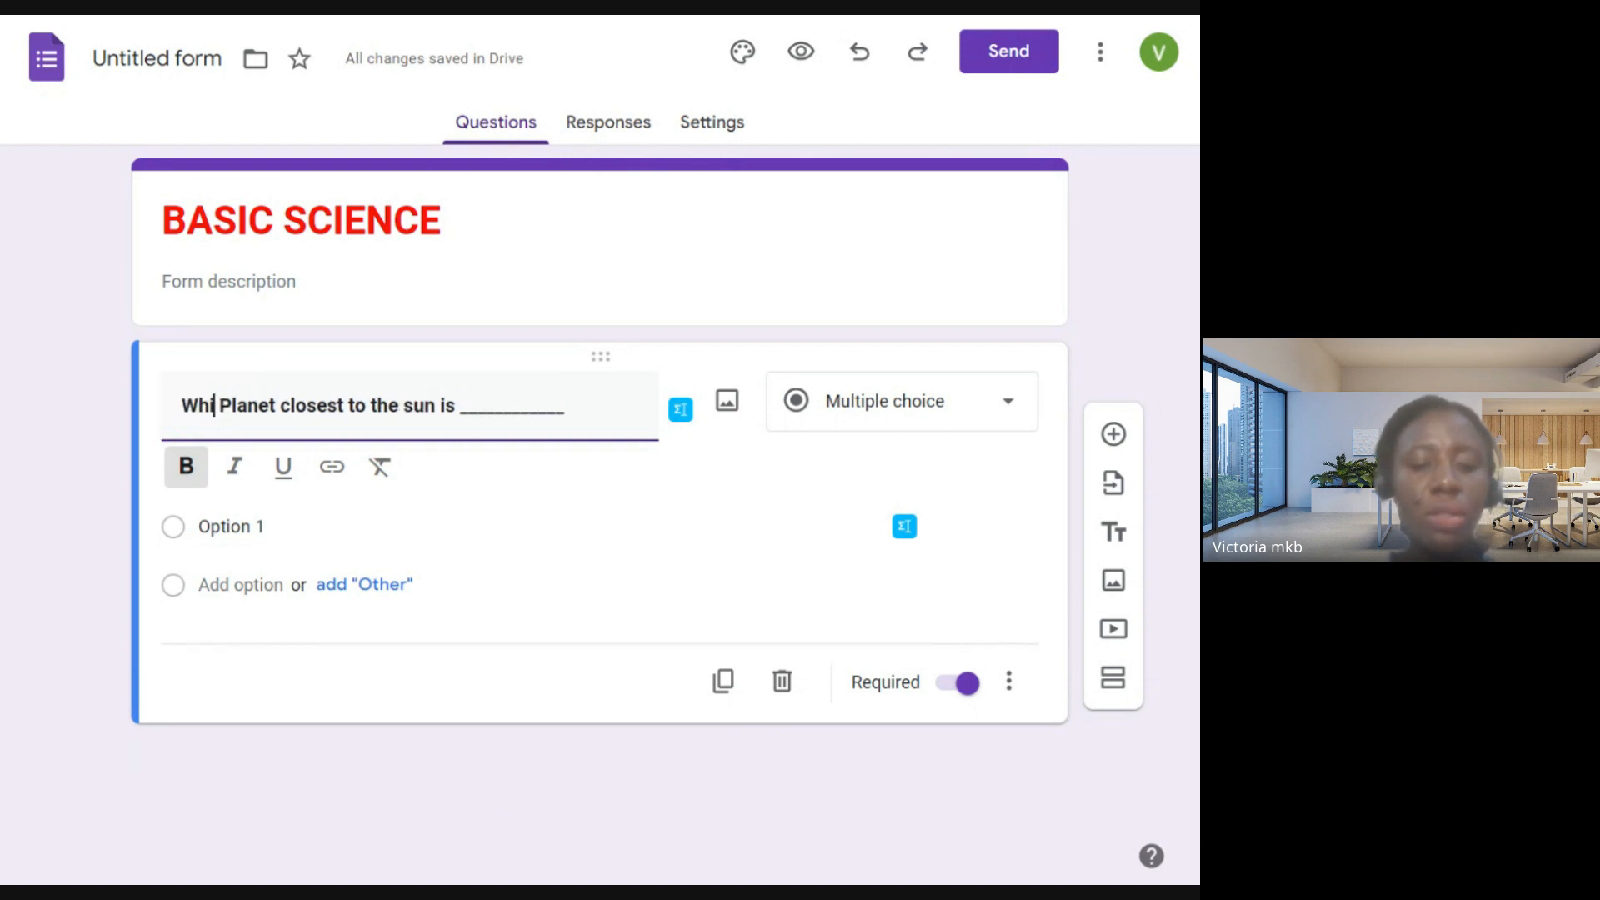
type("of the")
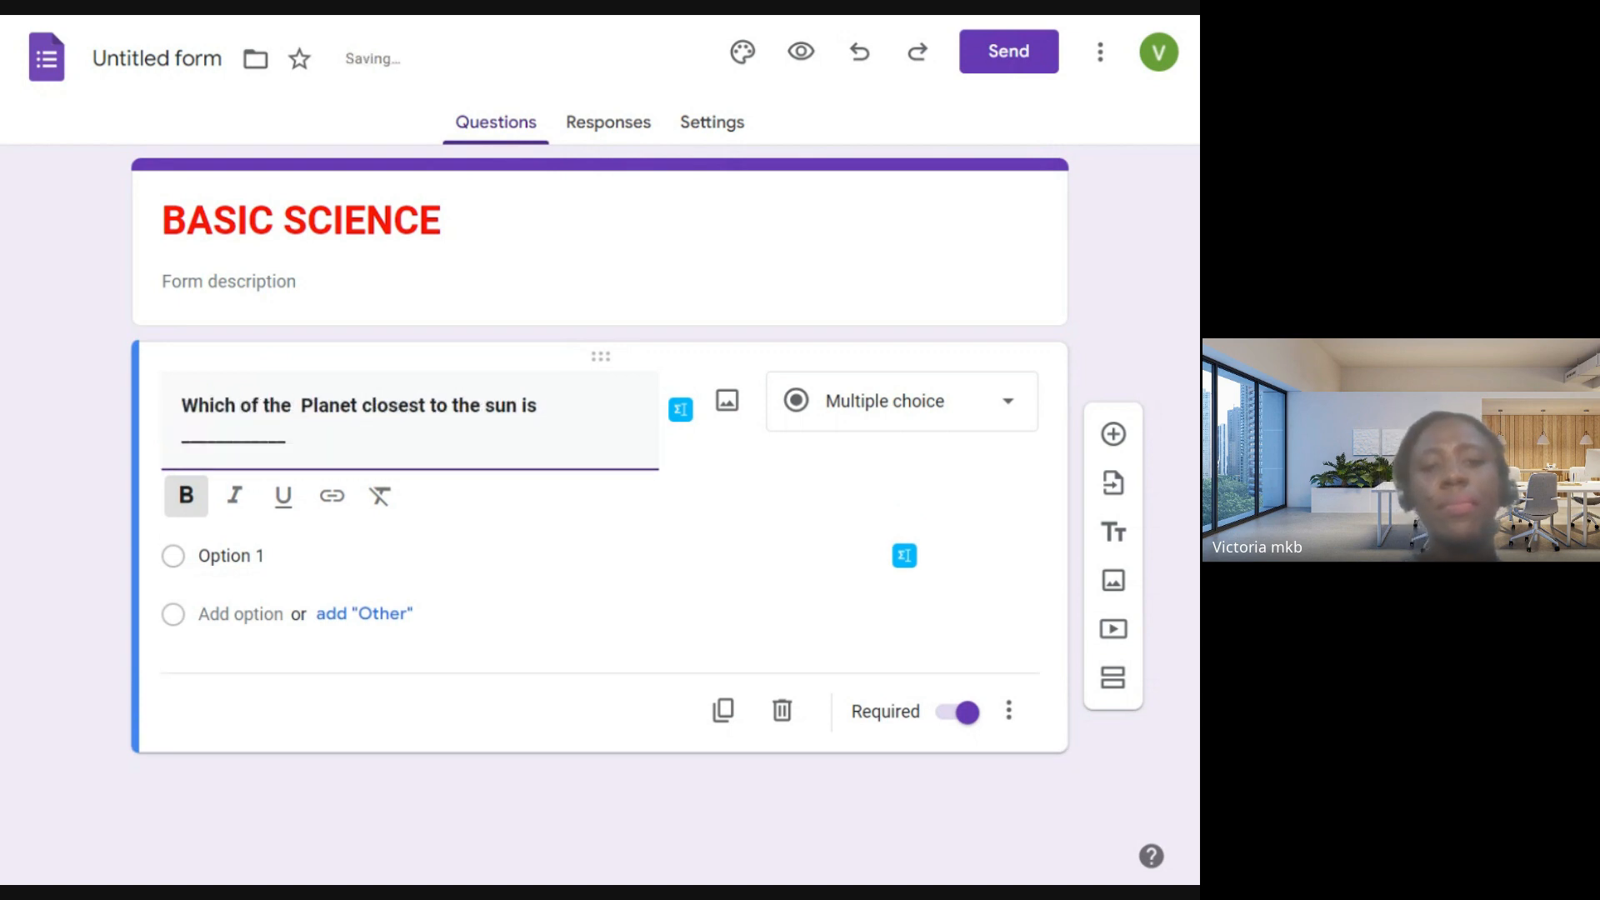
key("BackSpace")
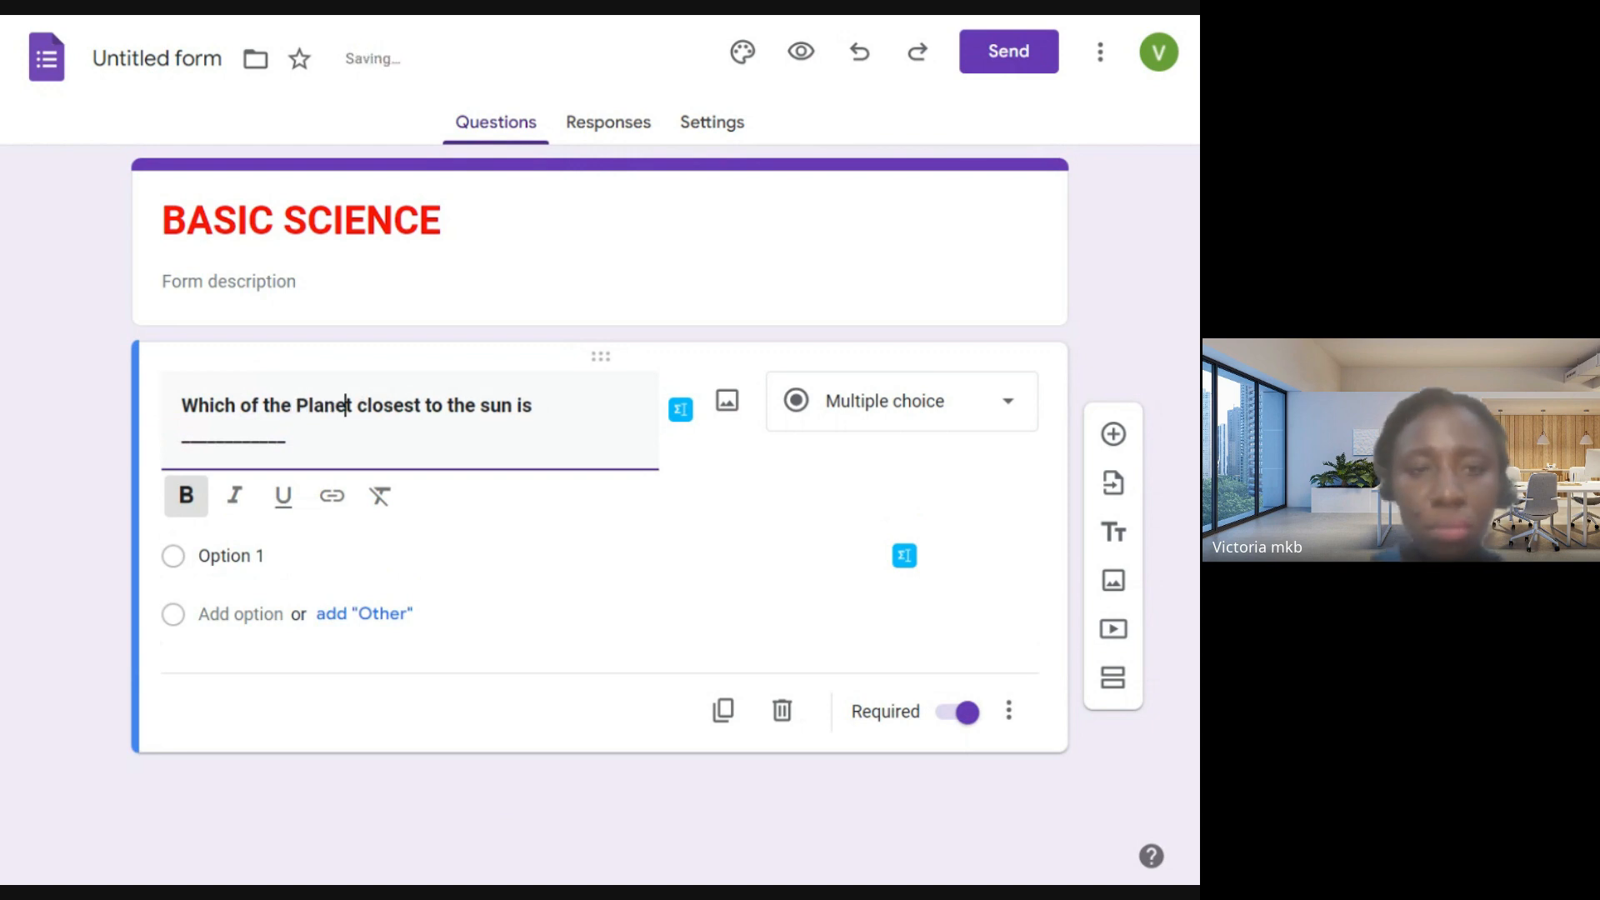
type("is")
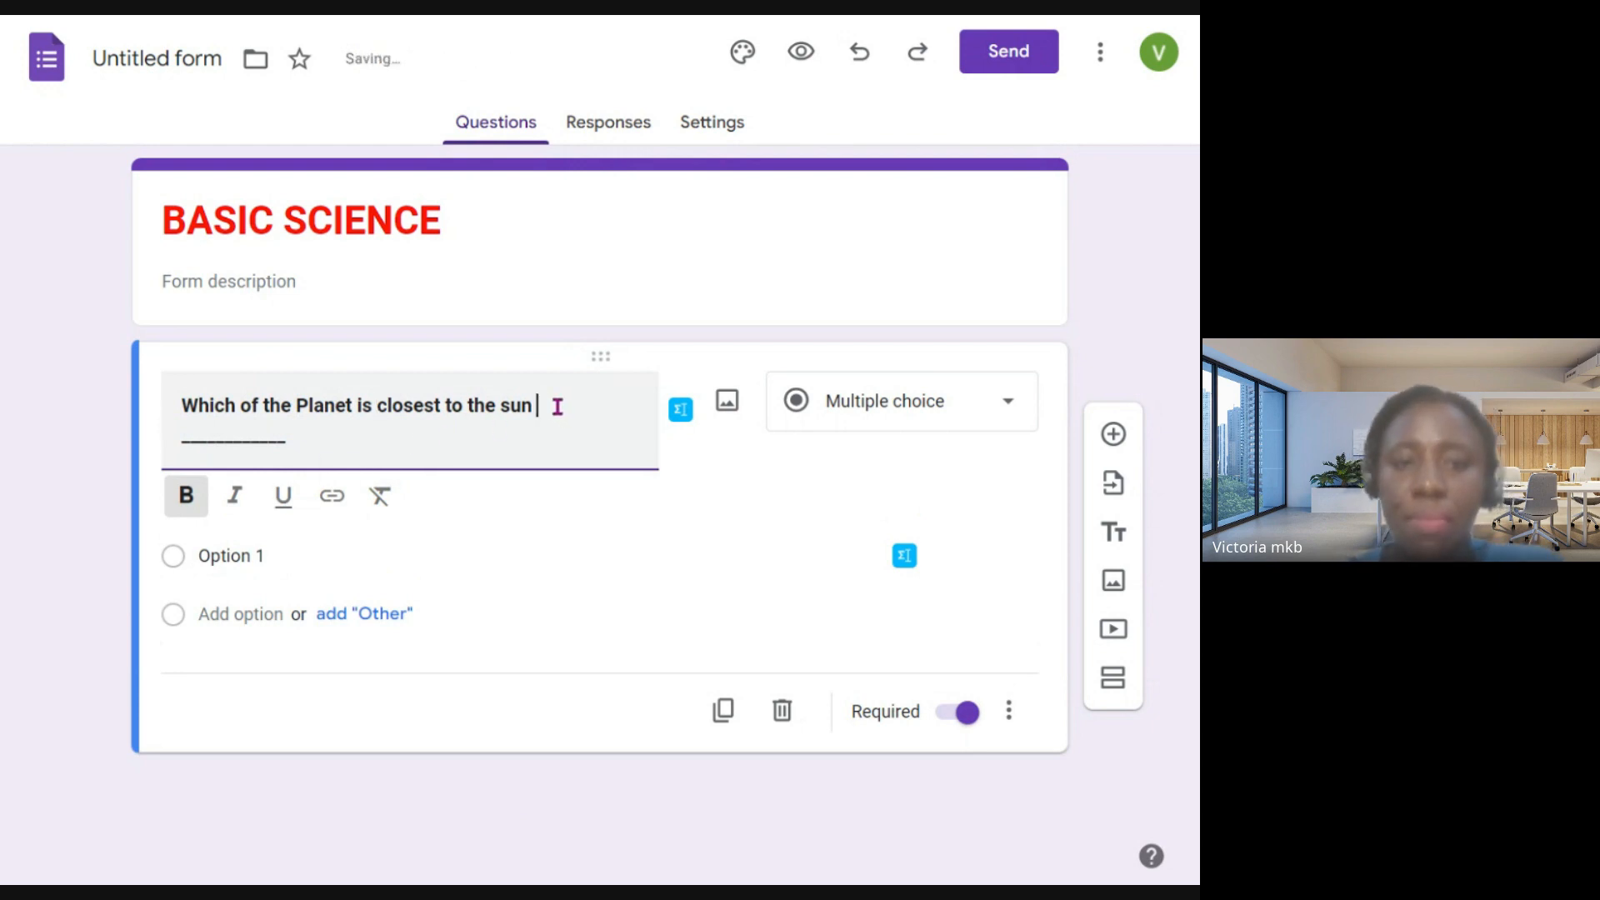
key("BackSpace")
key("BackSpace")
key("BackSpace")
key("BackSpace")
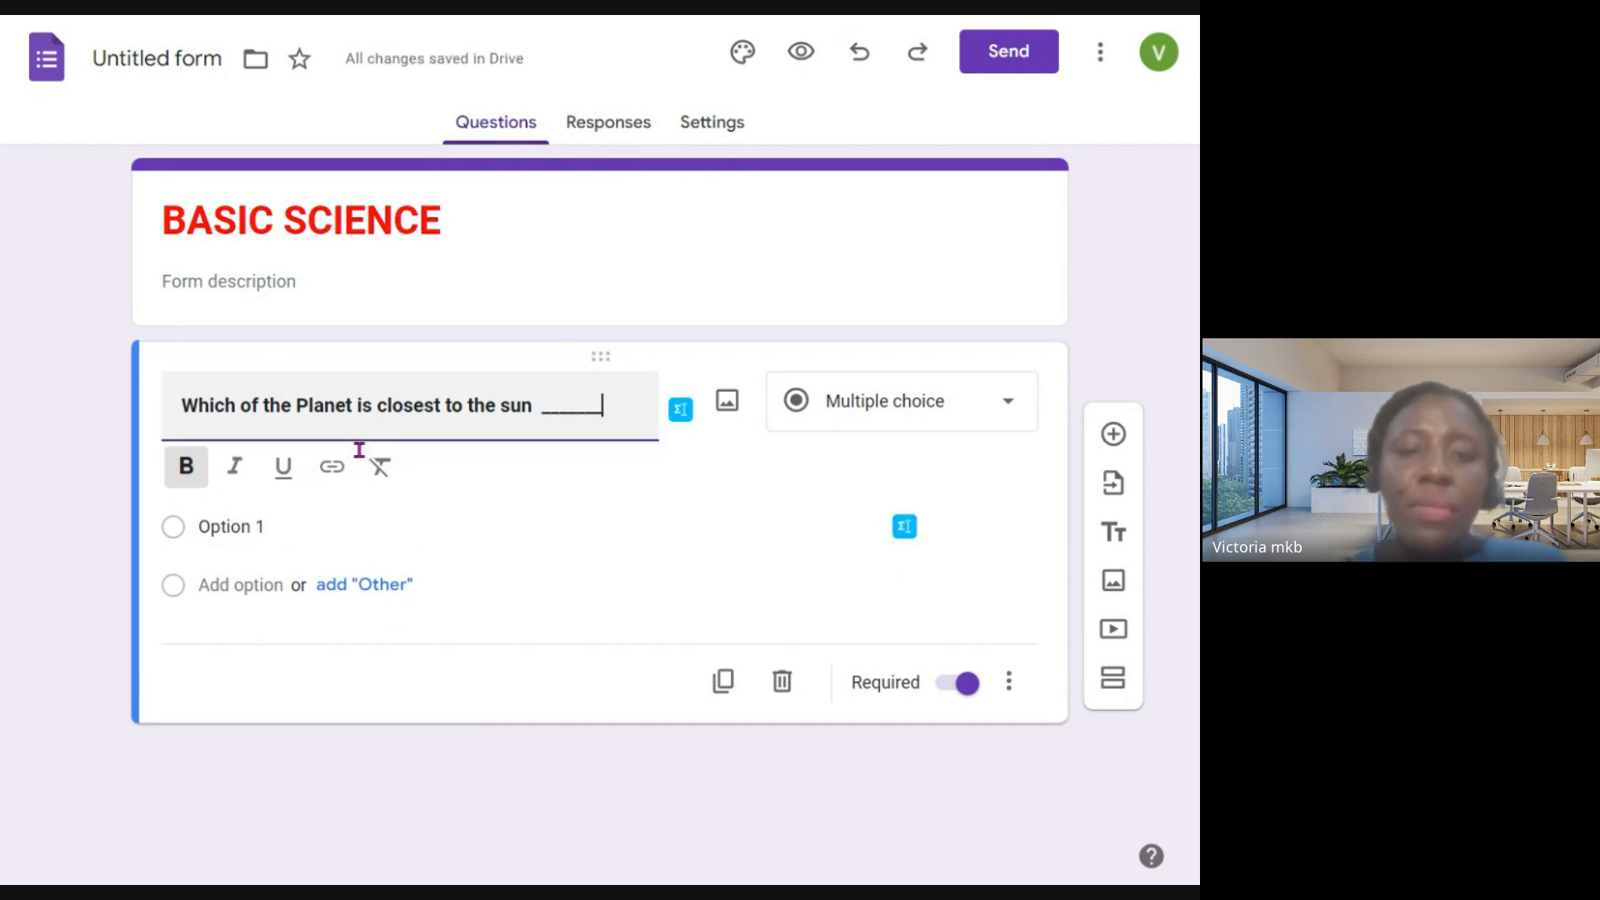
key("BackSpace")
key("BackSpace")
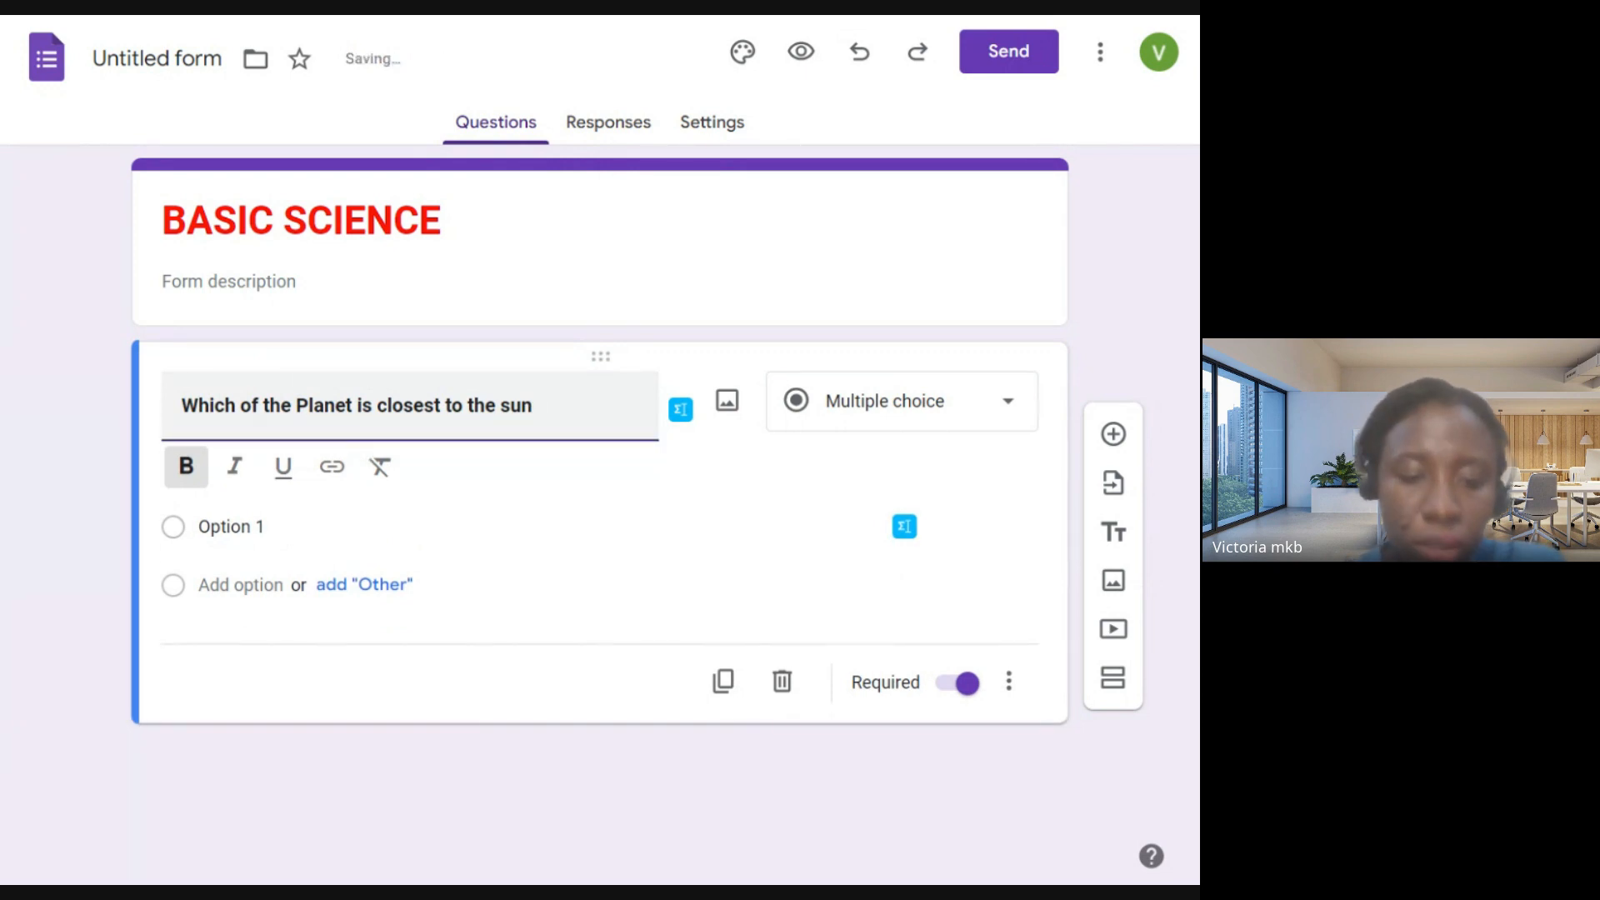
type("?")
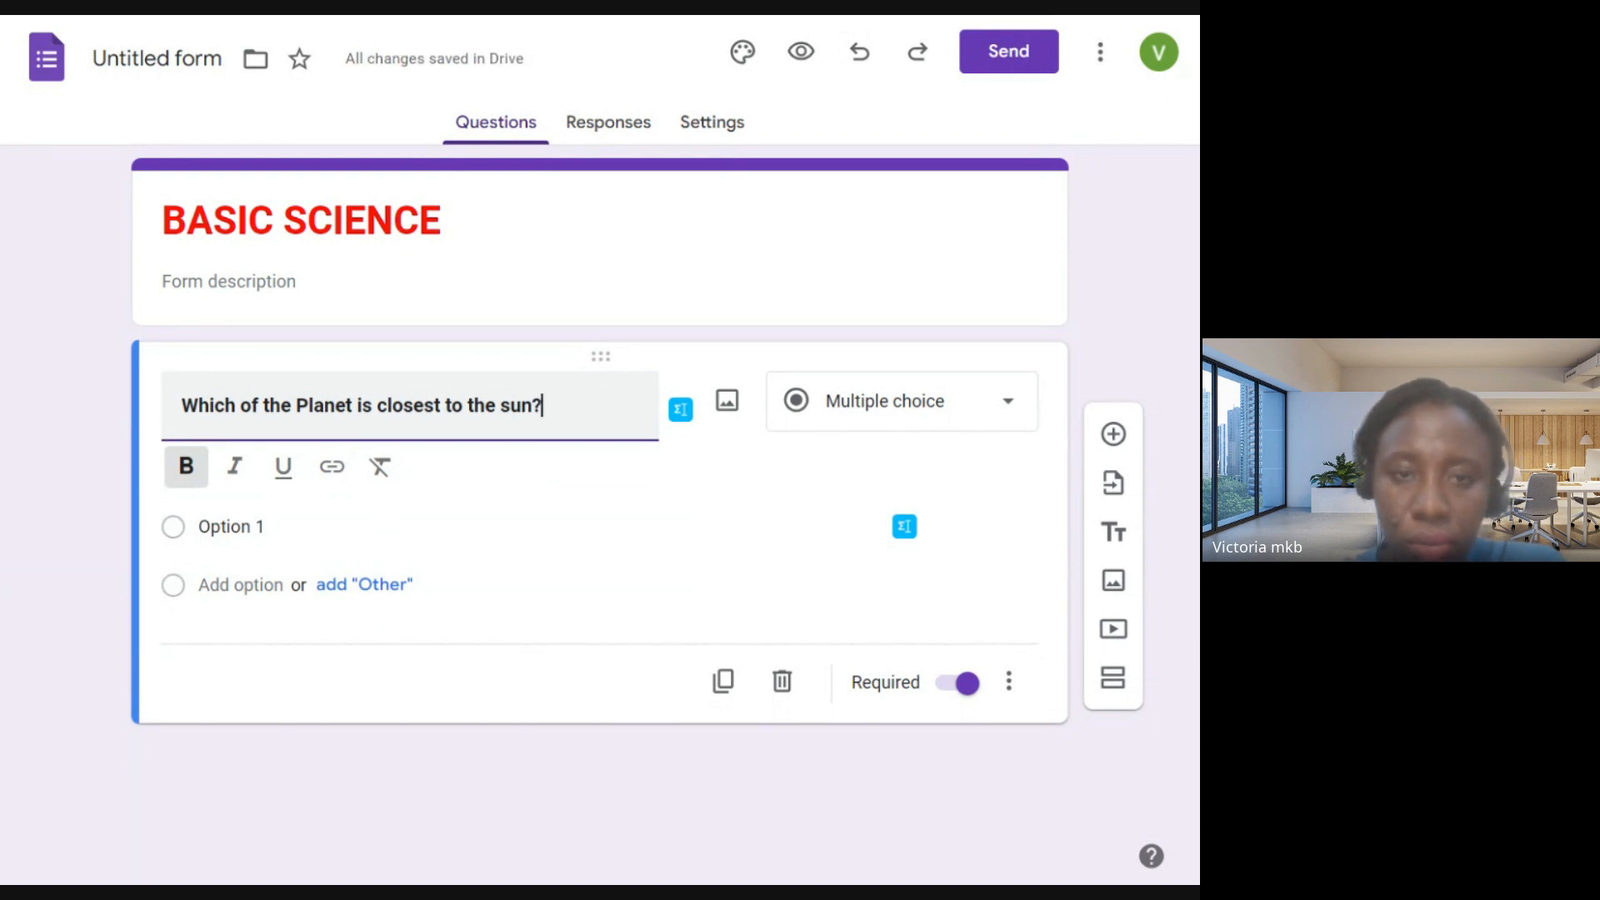
- Search Google Images for "galaxy" and insert the purple-blue Milky Way starfield picture into the question
left_click(727, 400)
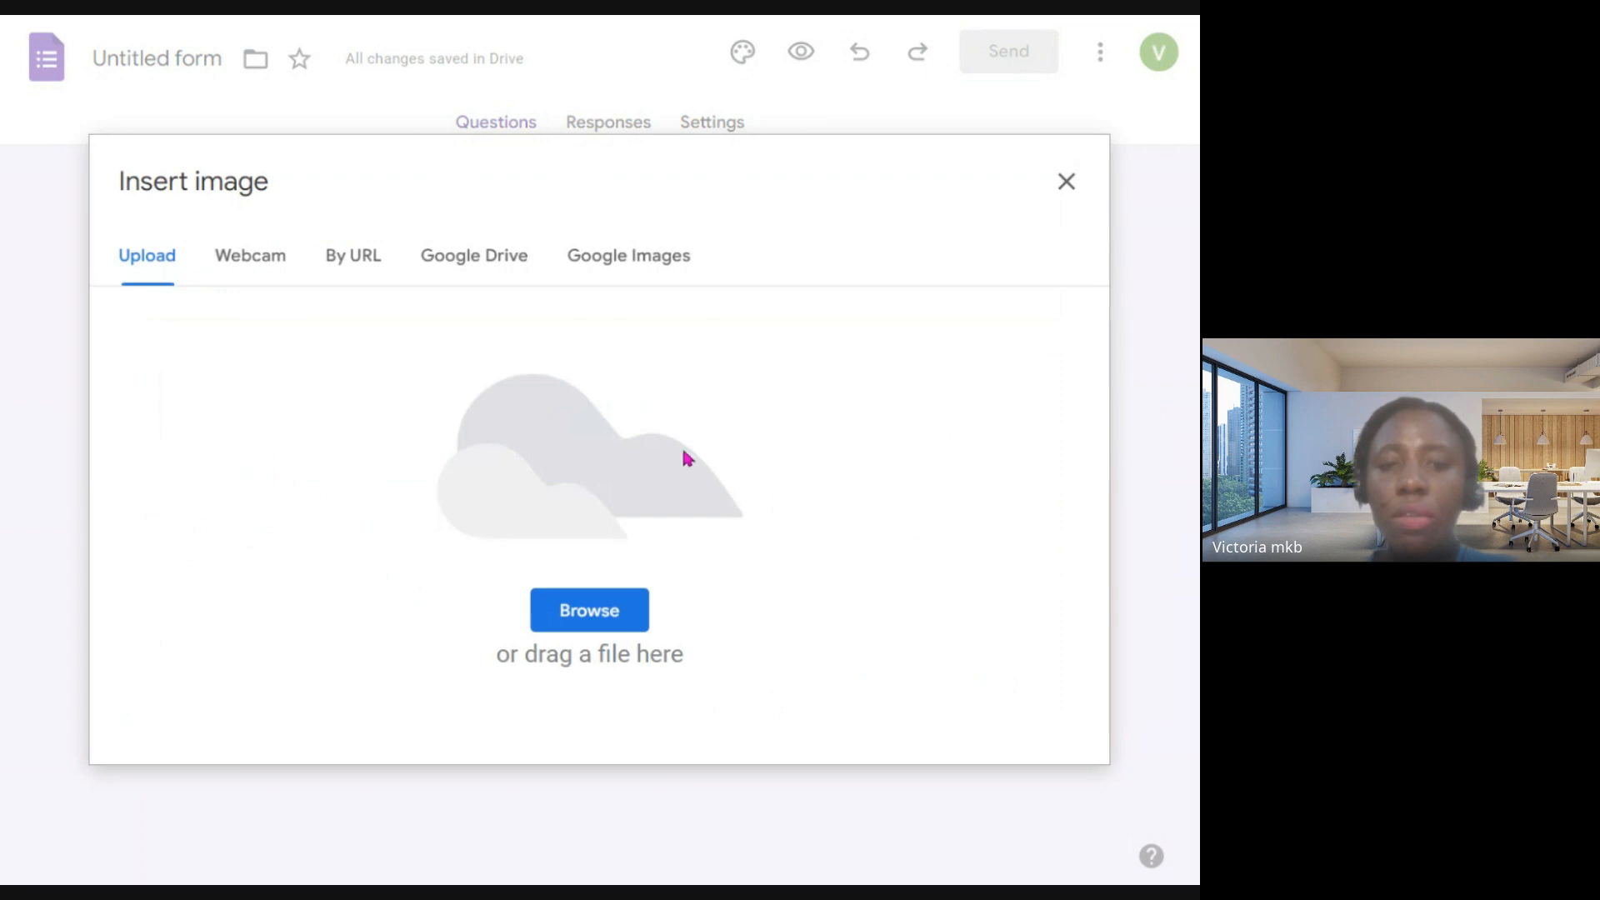
left_click(624, 256)
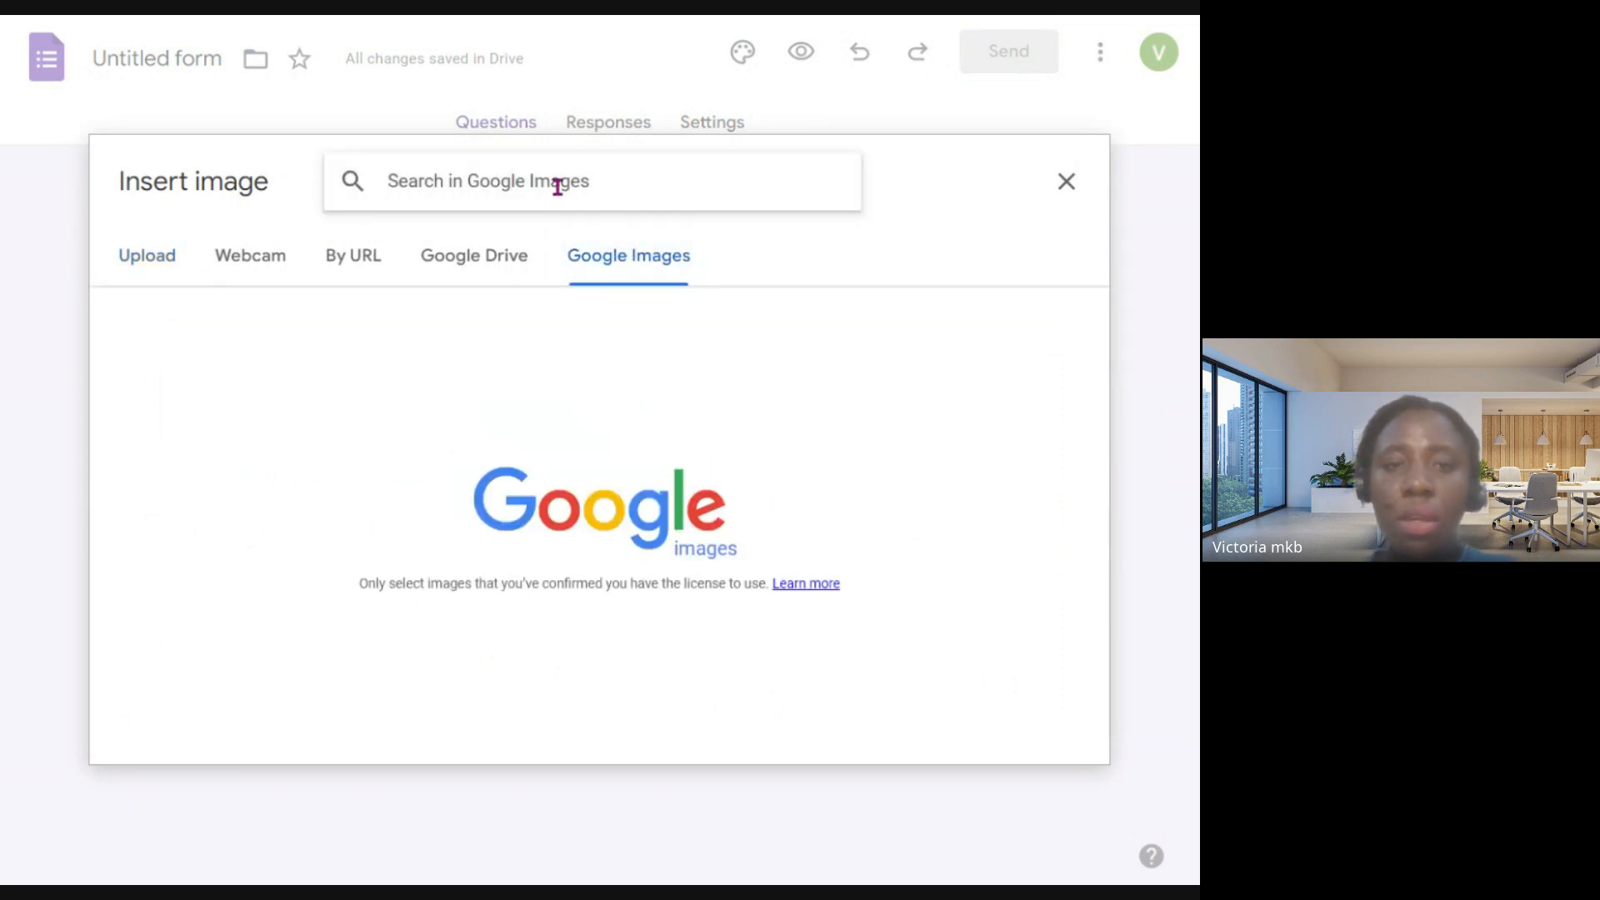
type("g")
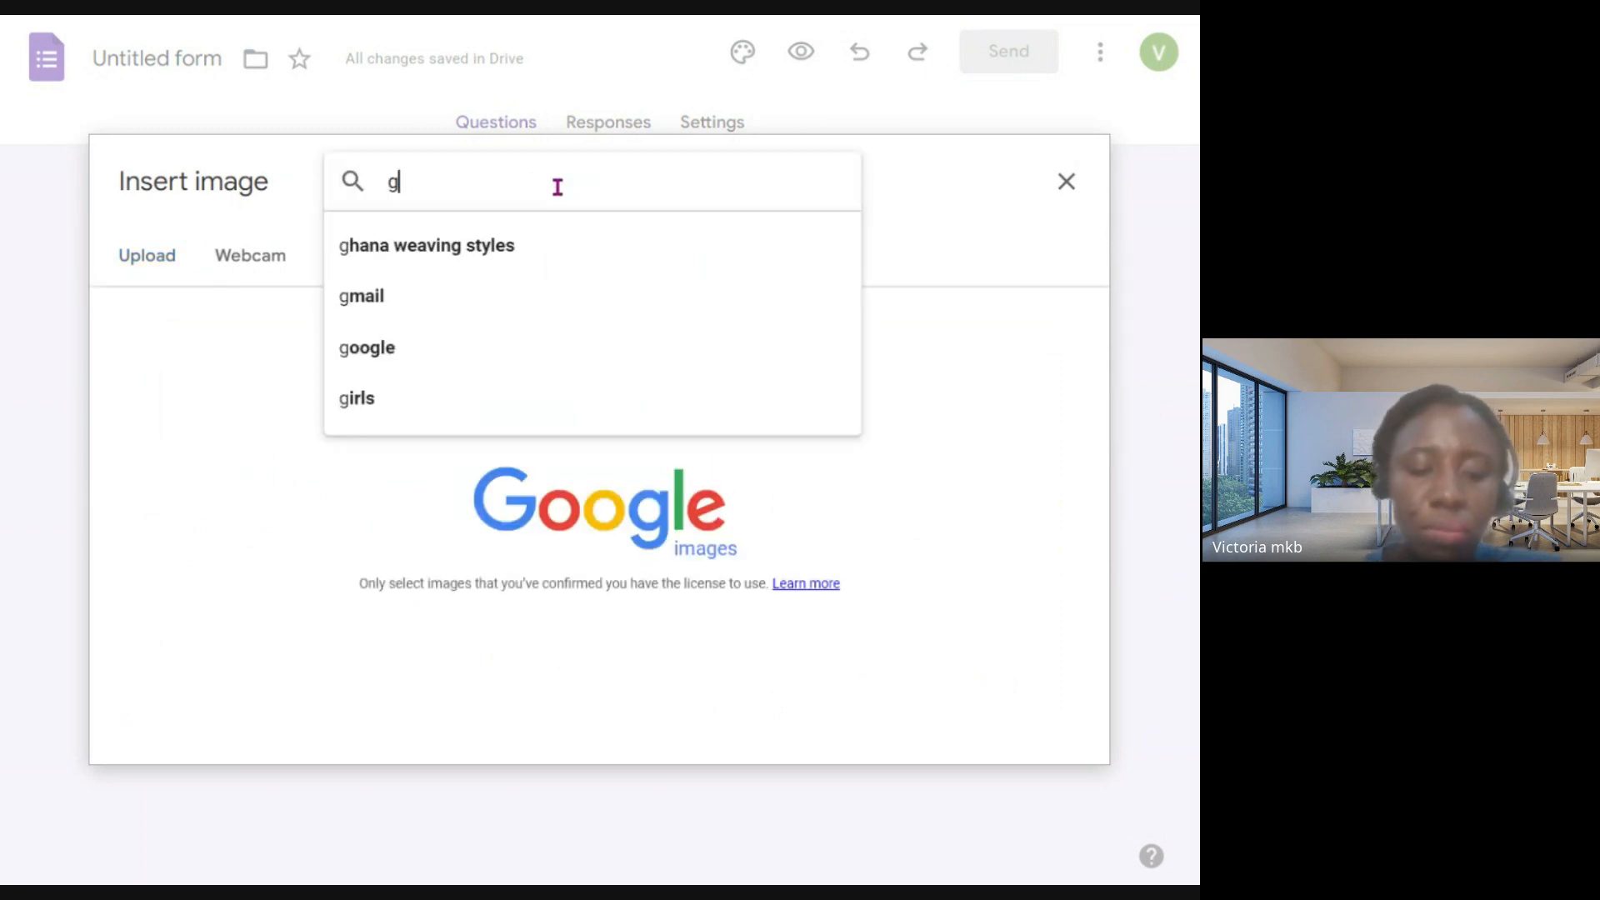
type("alaxy")
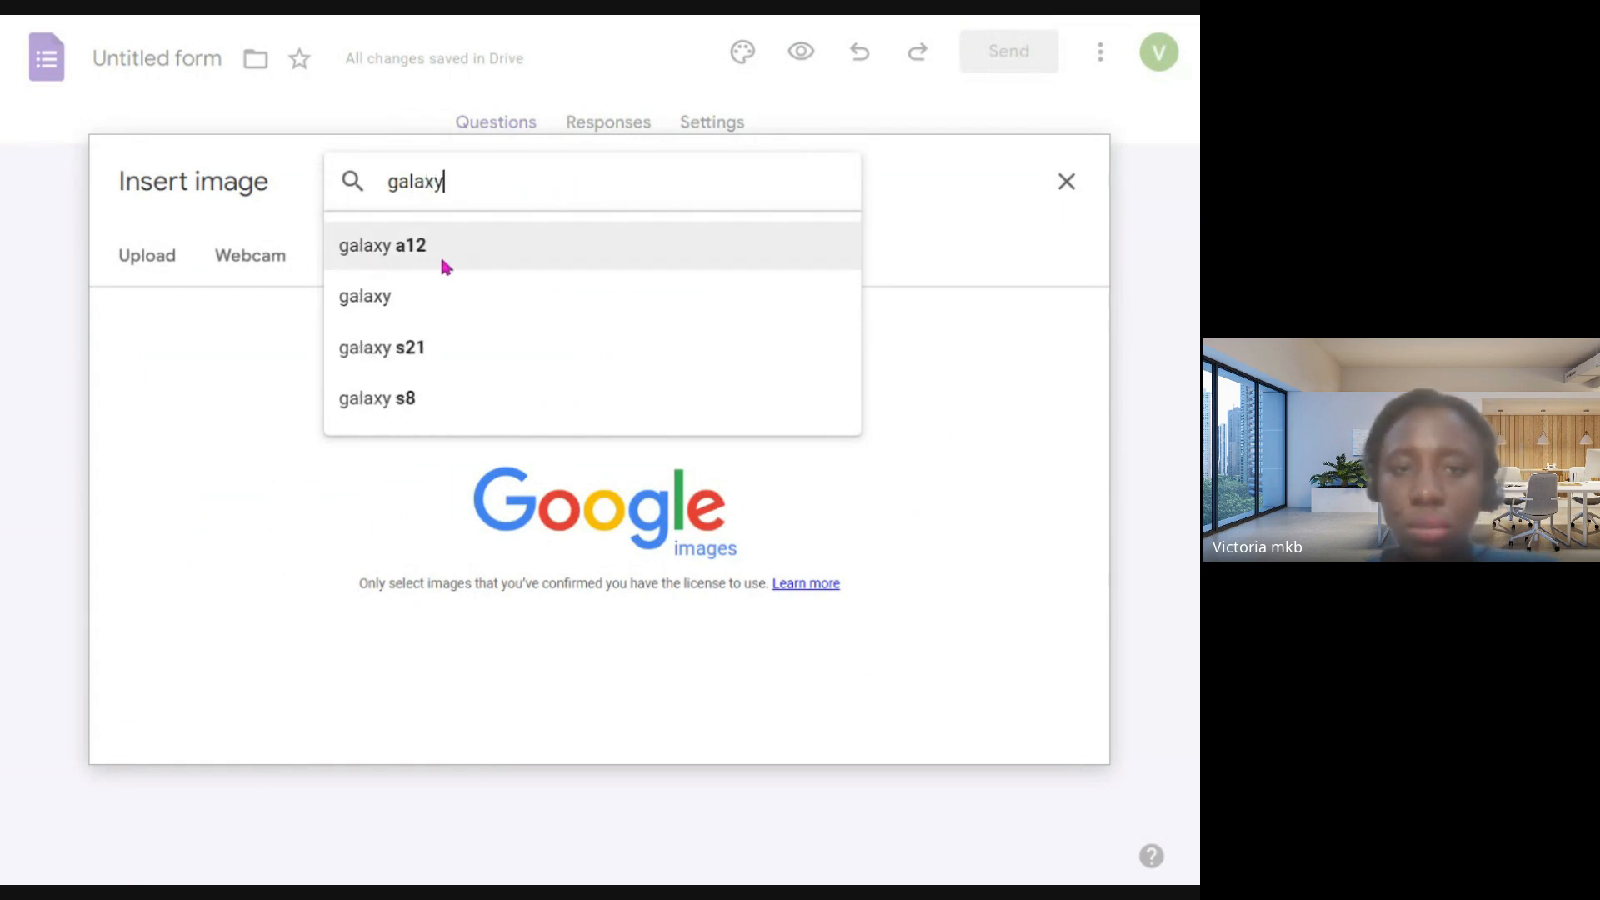
left_click(429, 289)
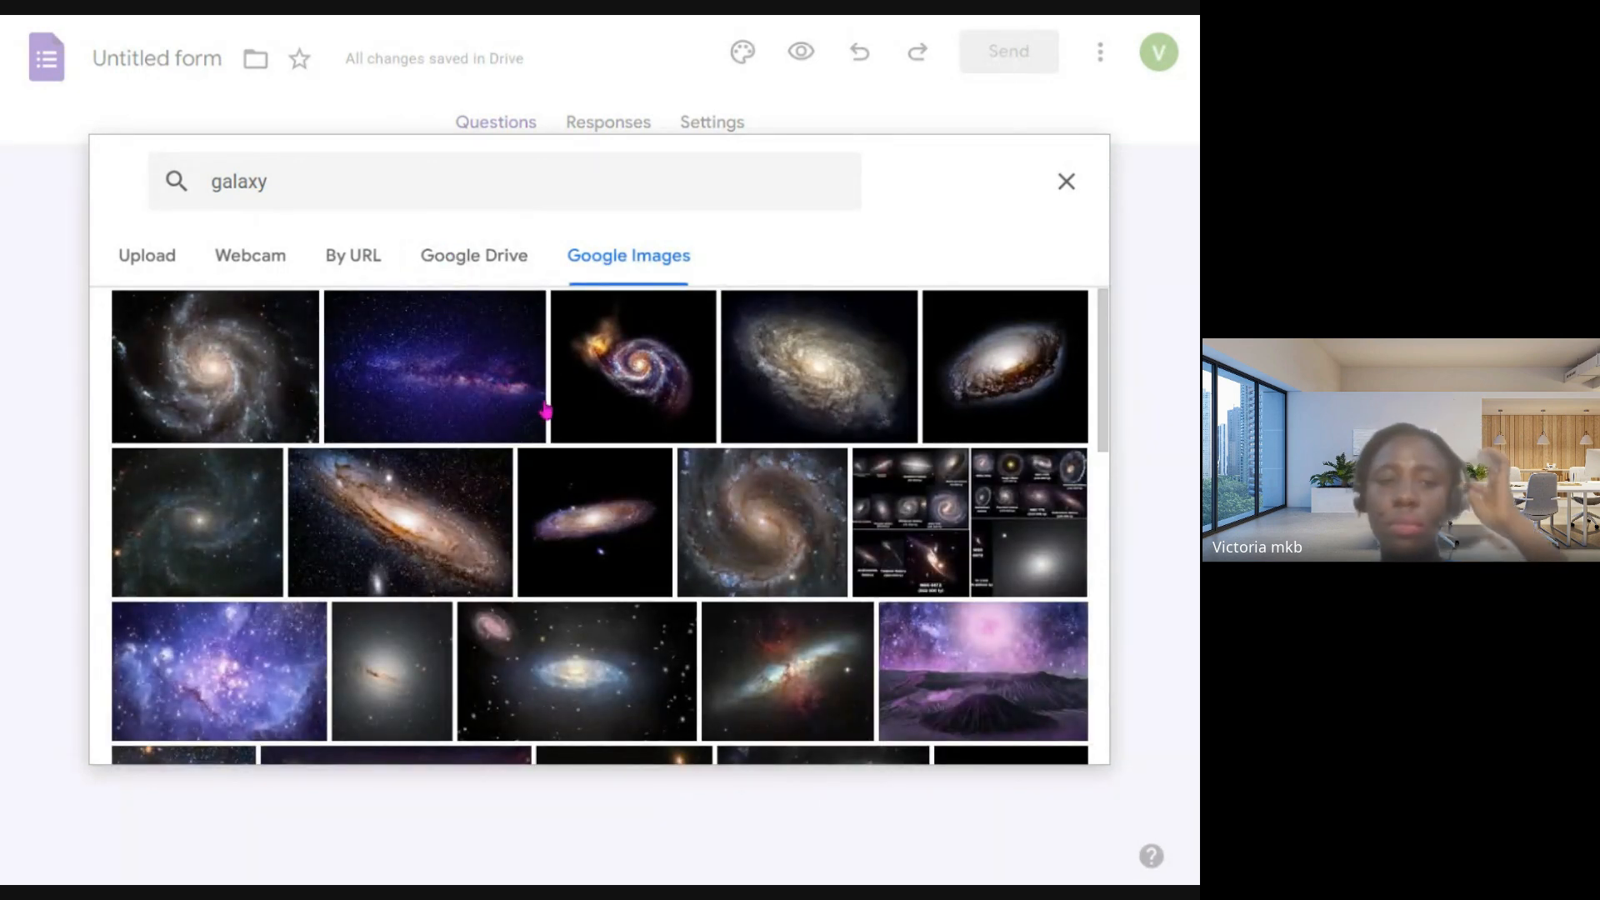
left_click(510, 365)
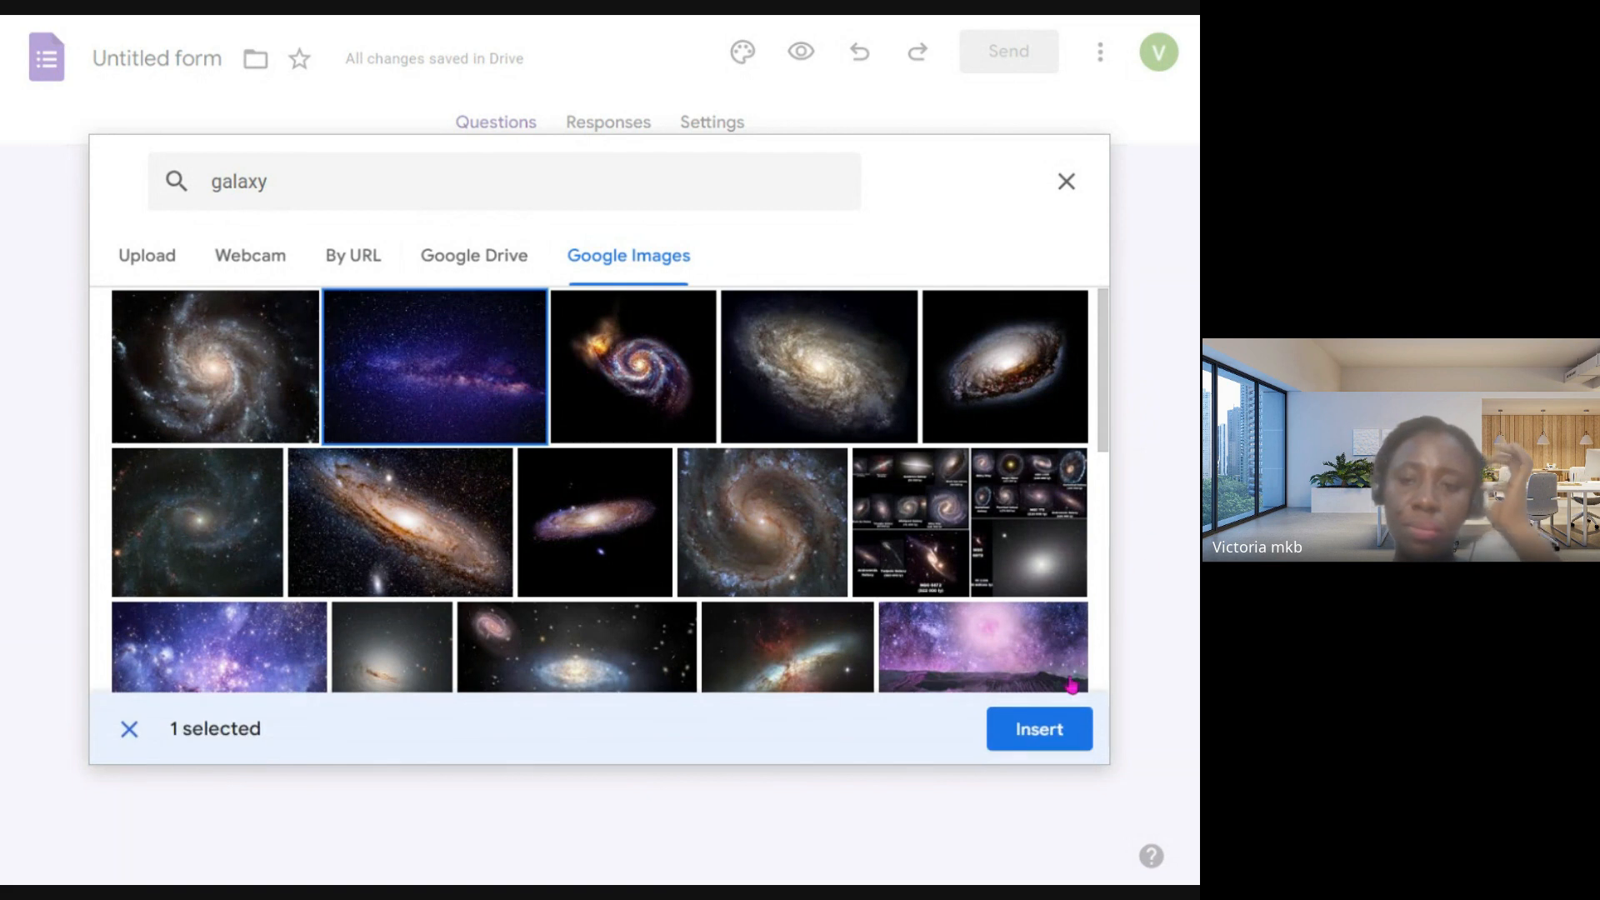
left_click(1060, 730)
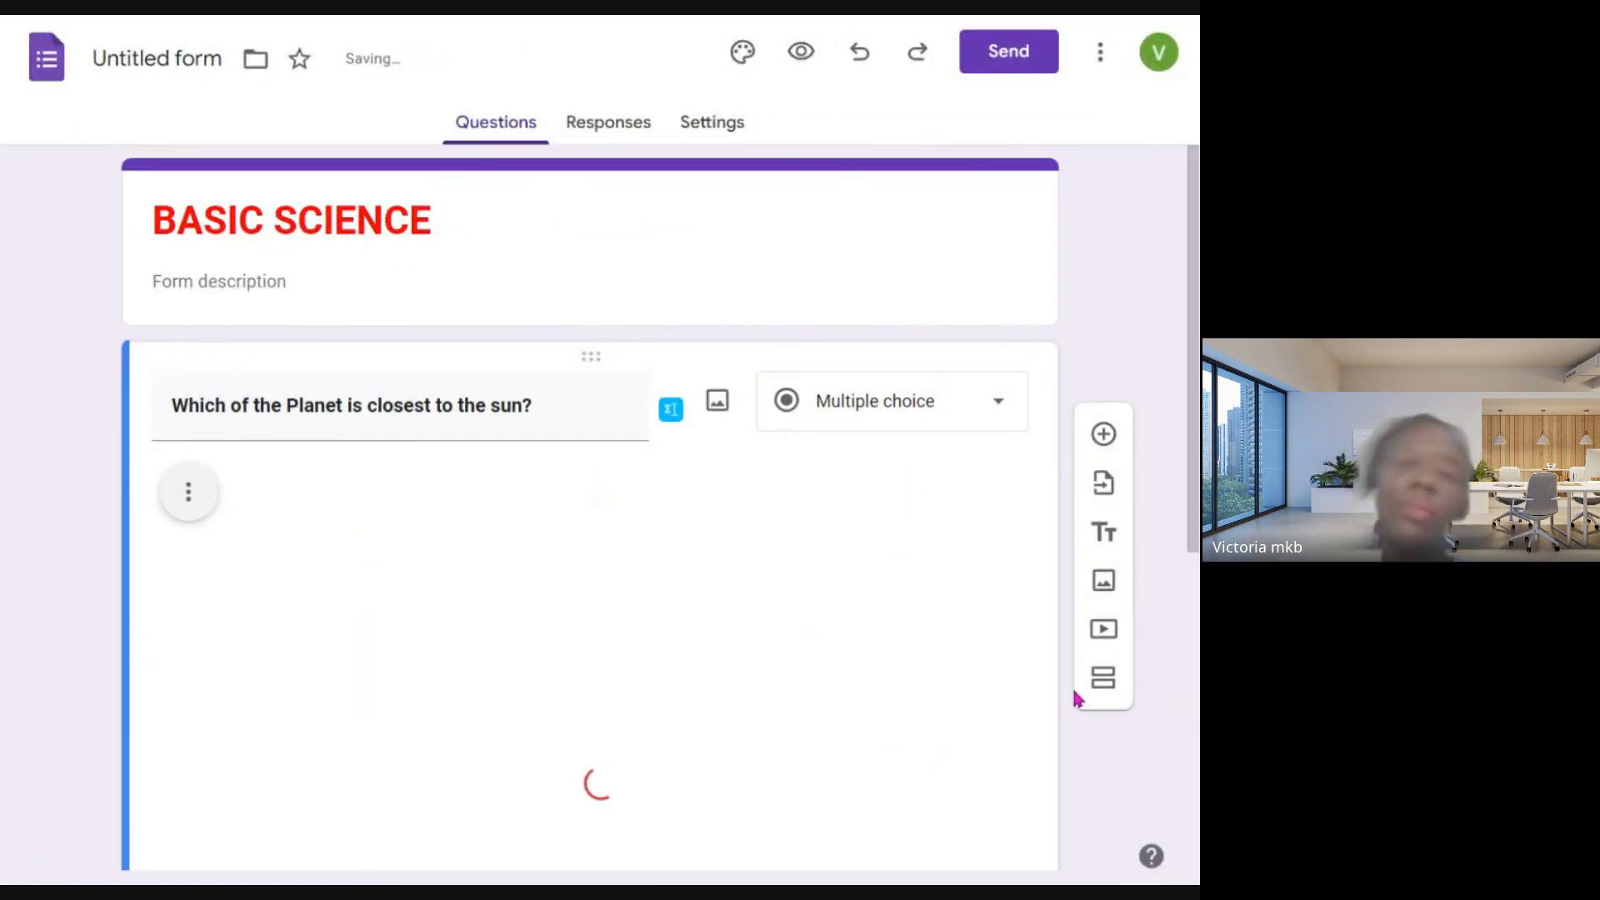
- Shrink the galaxy image proportionally to a little under a third of its inserted width
scroll(660, 575, "down", 4)
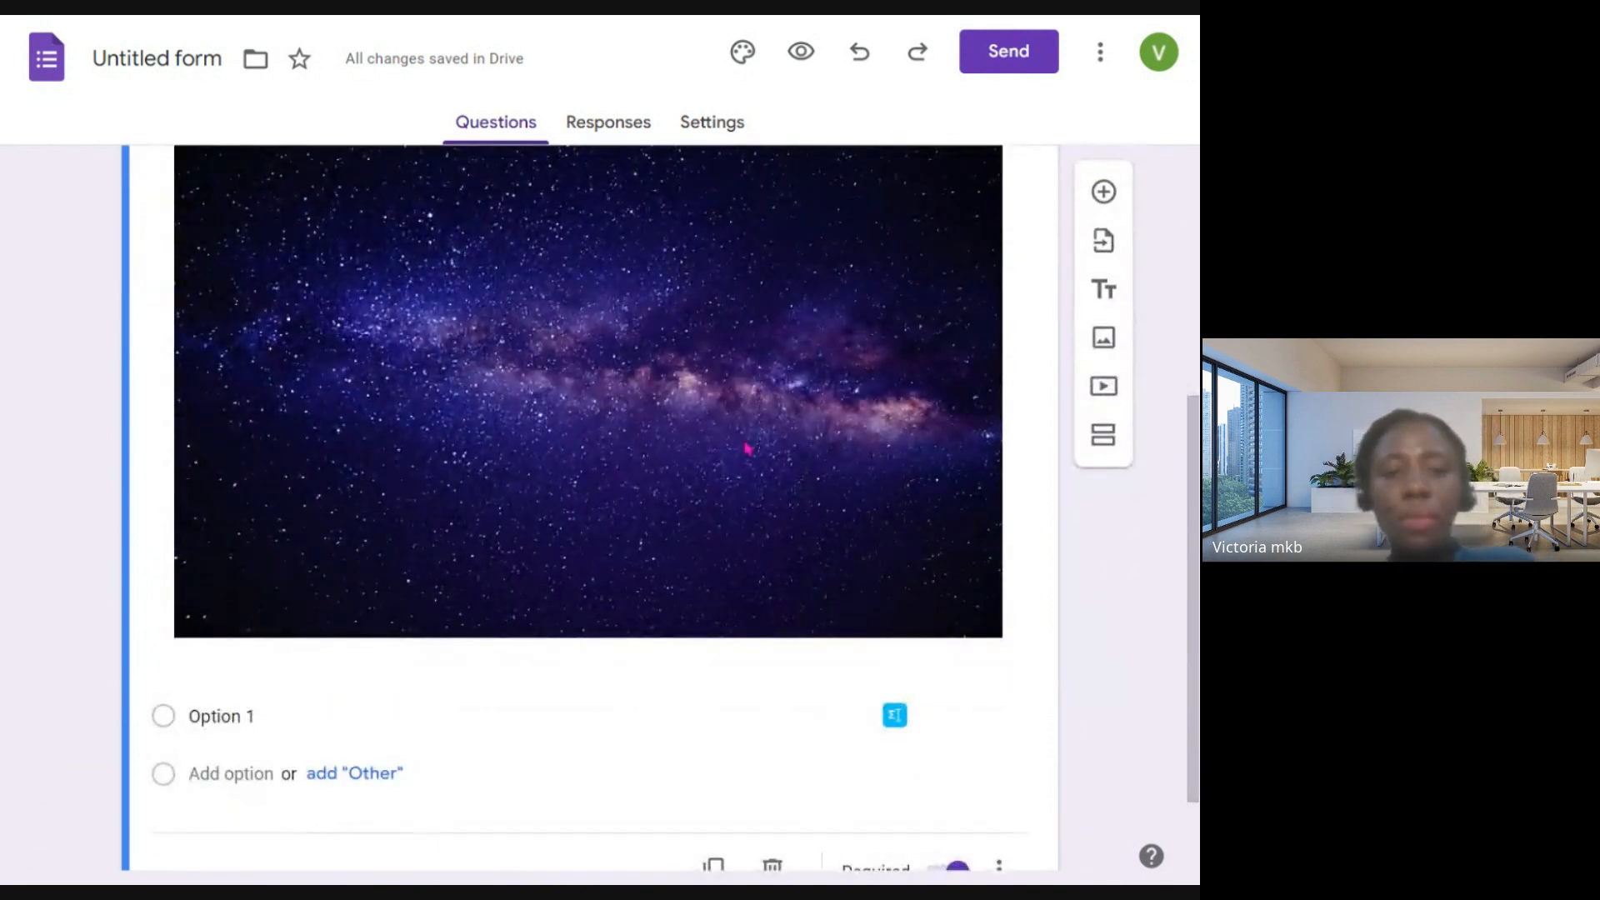
left_click(746, 446)
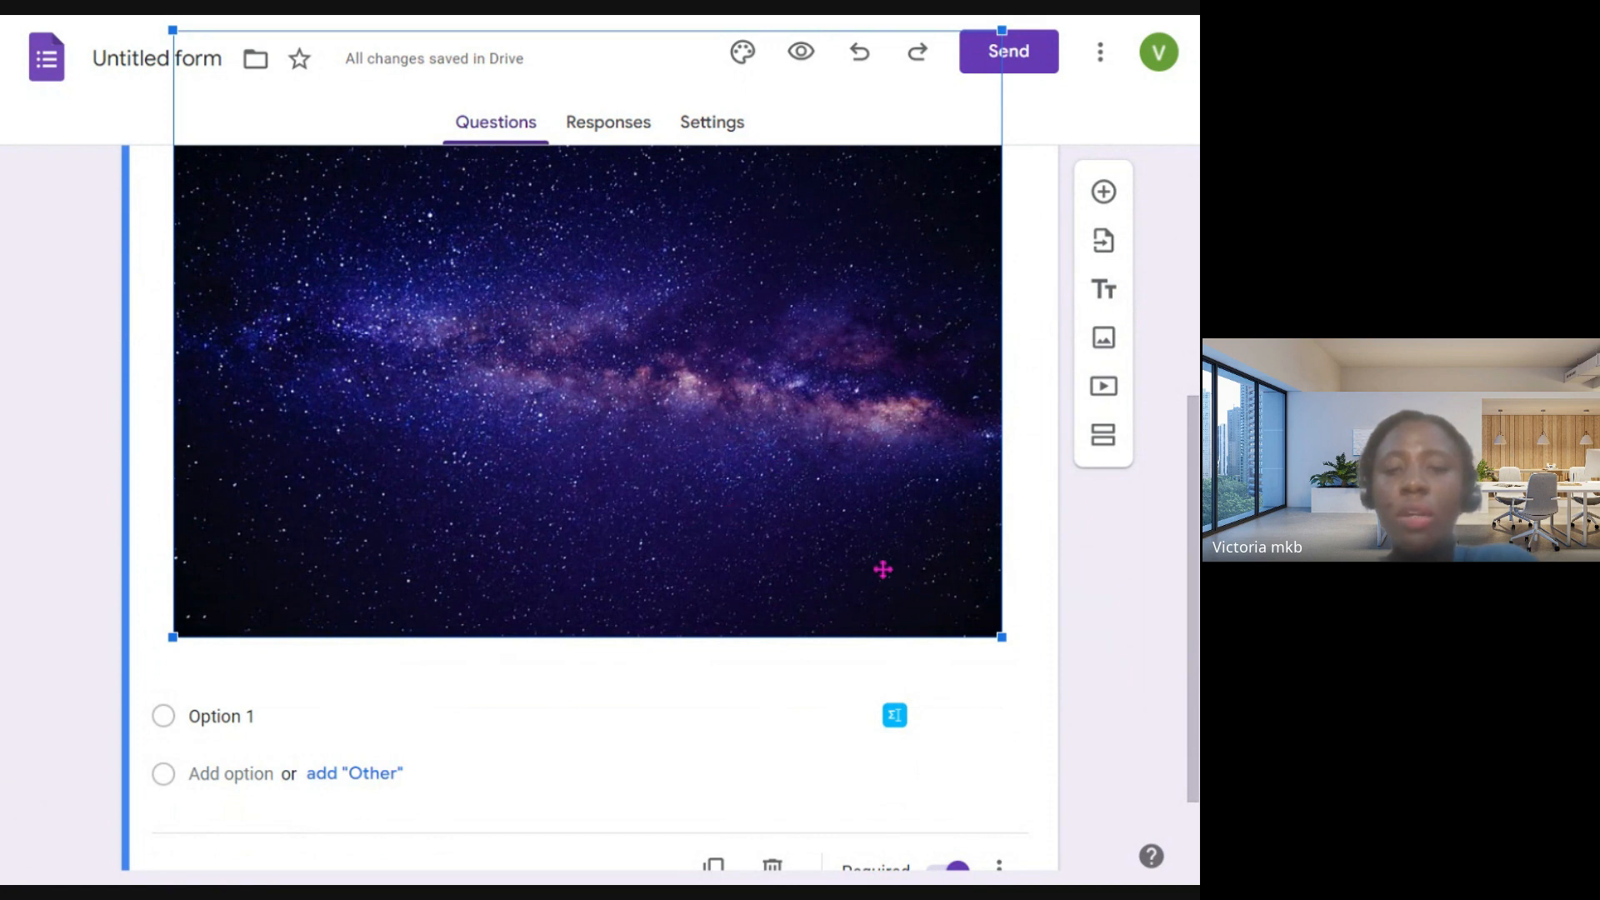
left_click_drag(1003, 636, 613, 329)
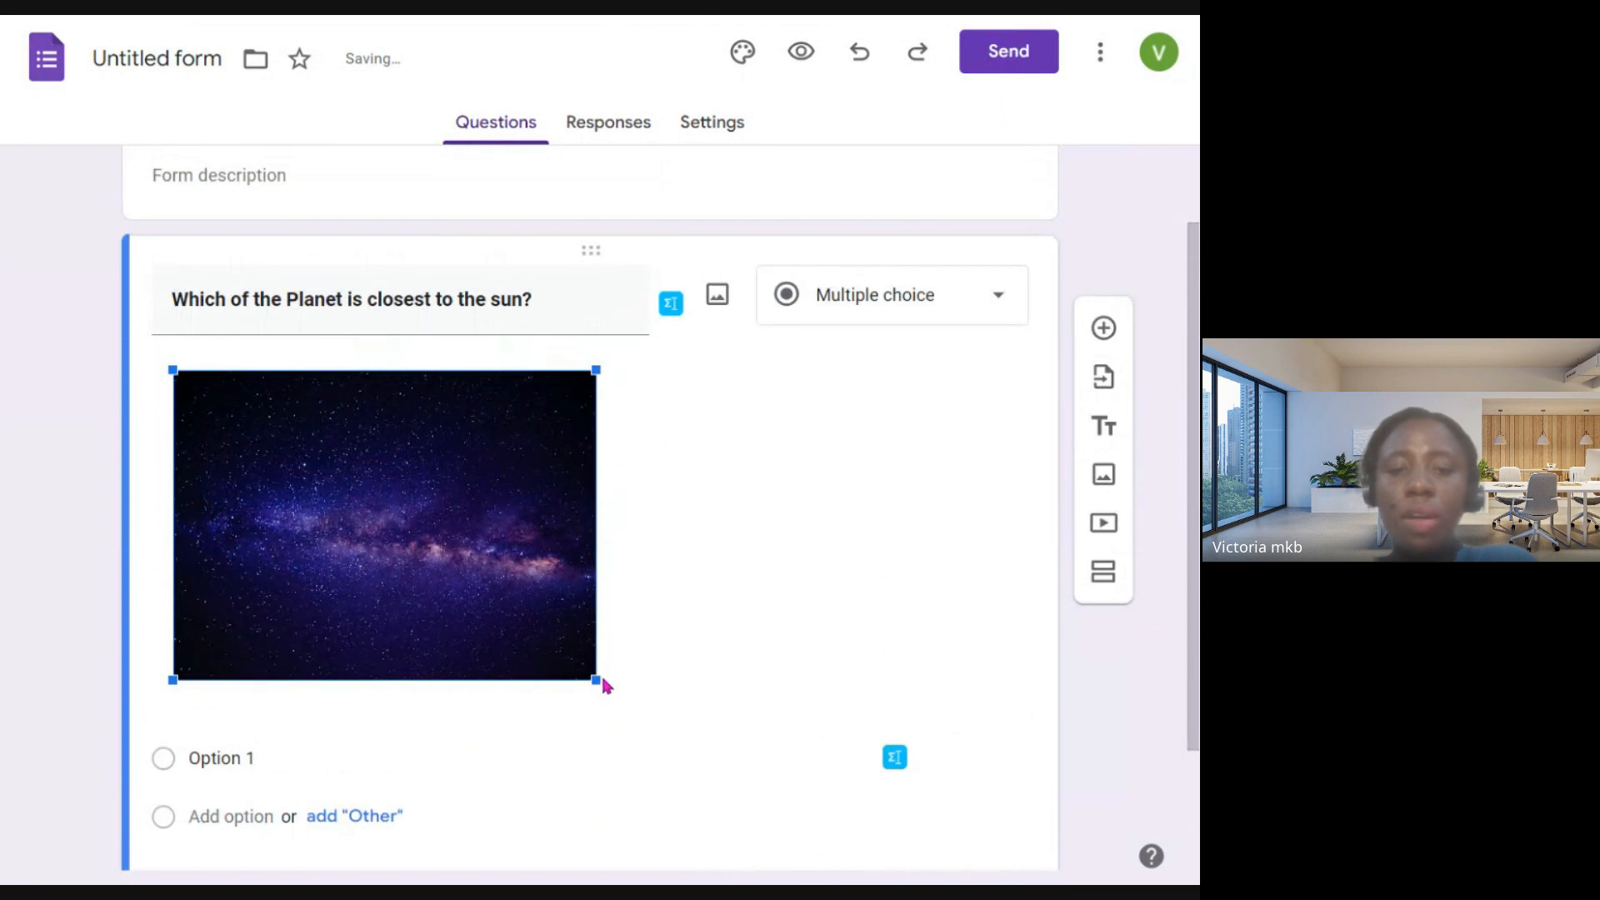
left_click_drag(598, 679, 409, 543)
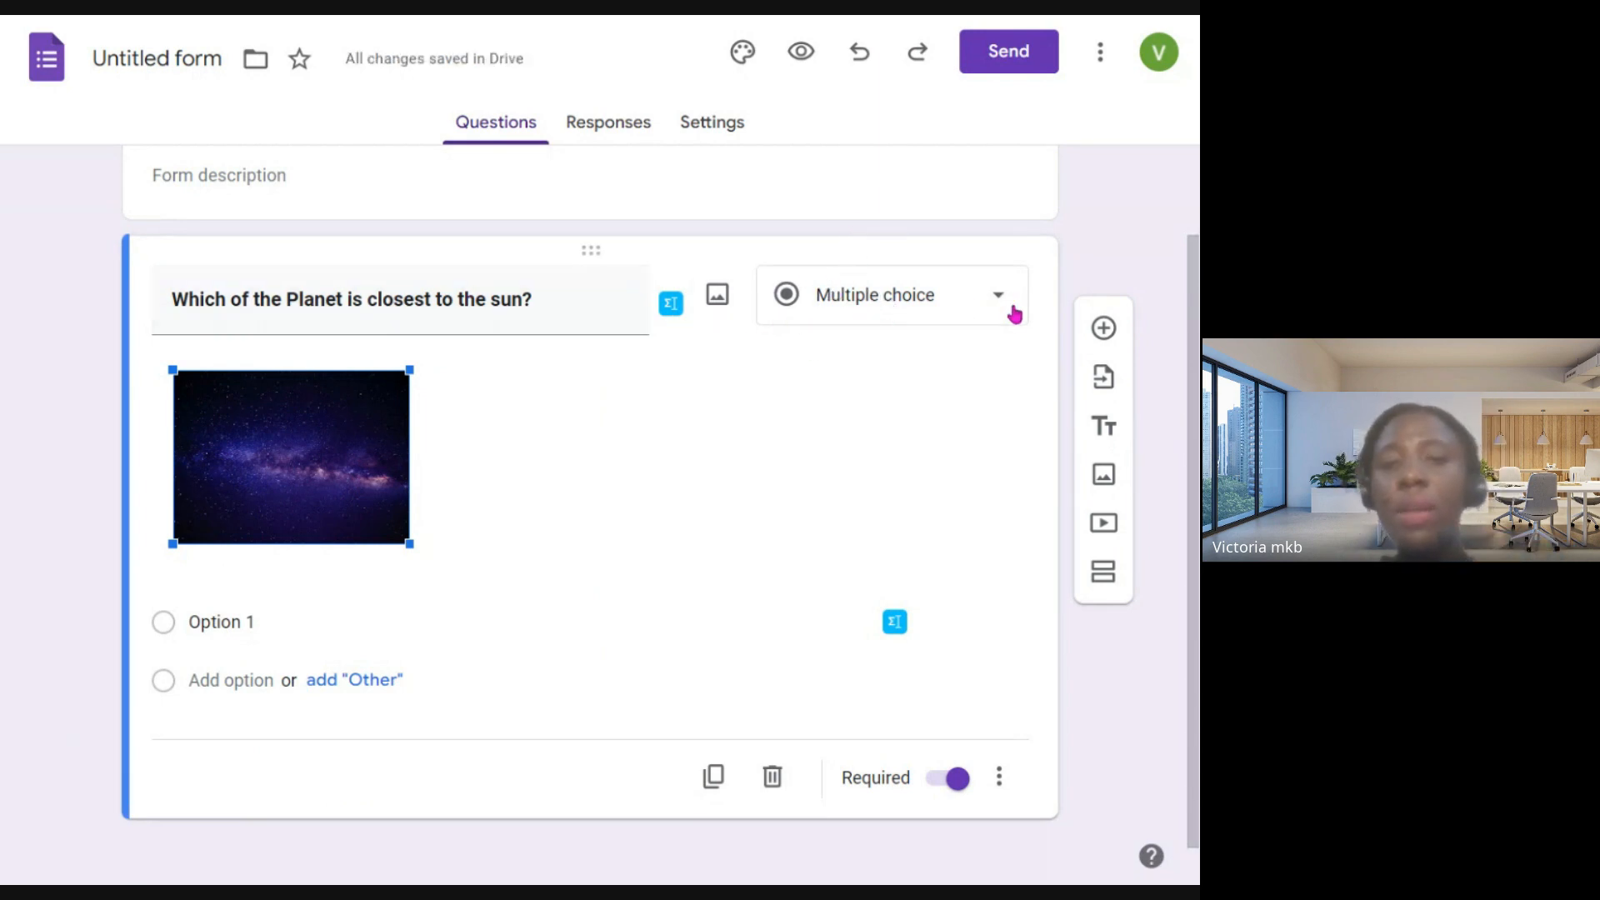
- Change the planet question's answer type to Short answer and duplicate the question
left_click(900, 310)
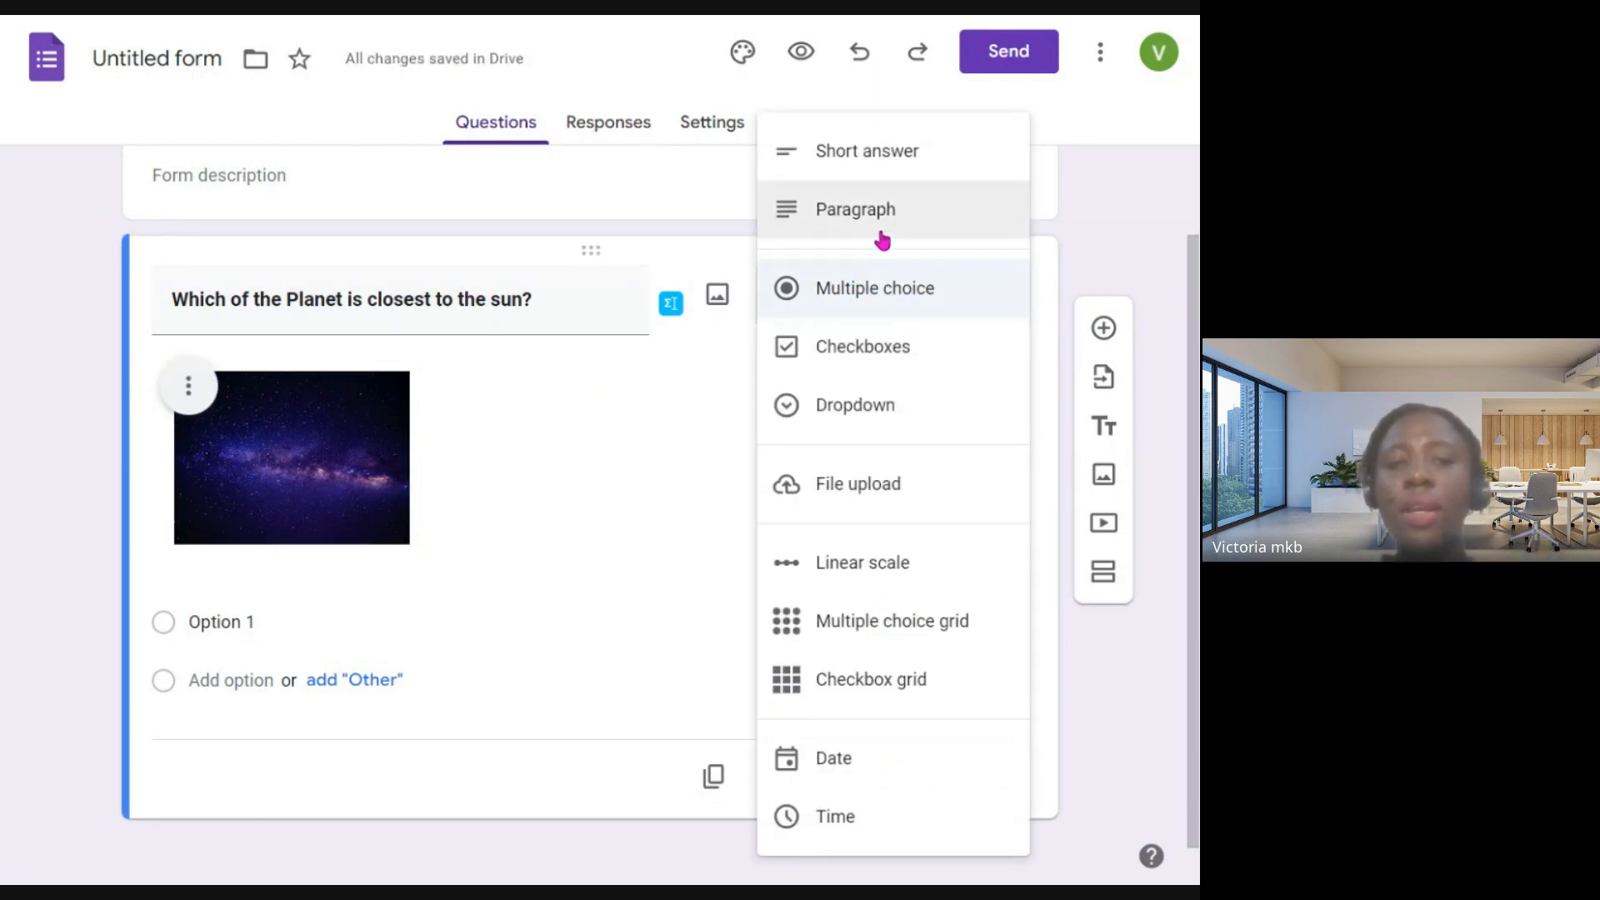
left_click(823, 163)
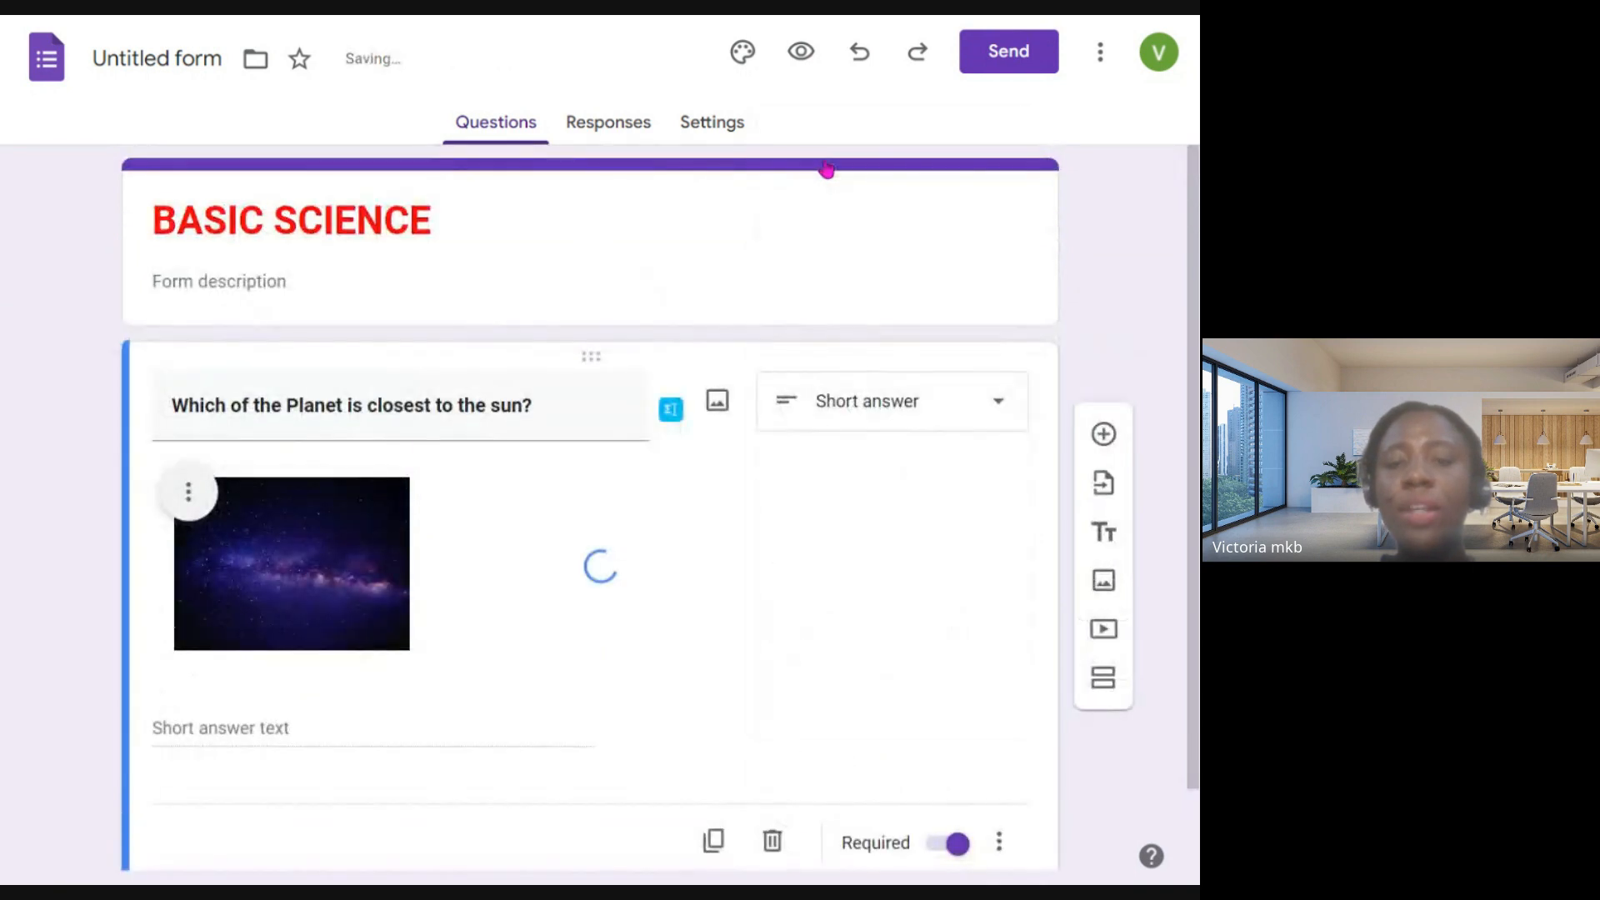
scroll(371, 640, "down", 2)
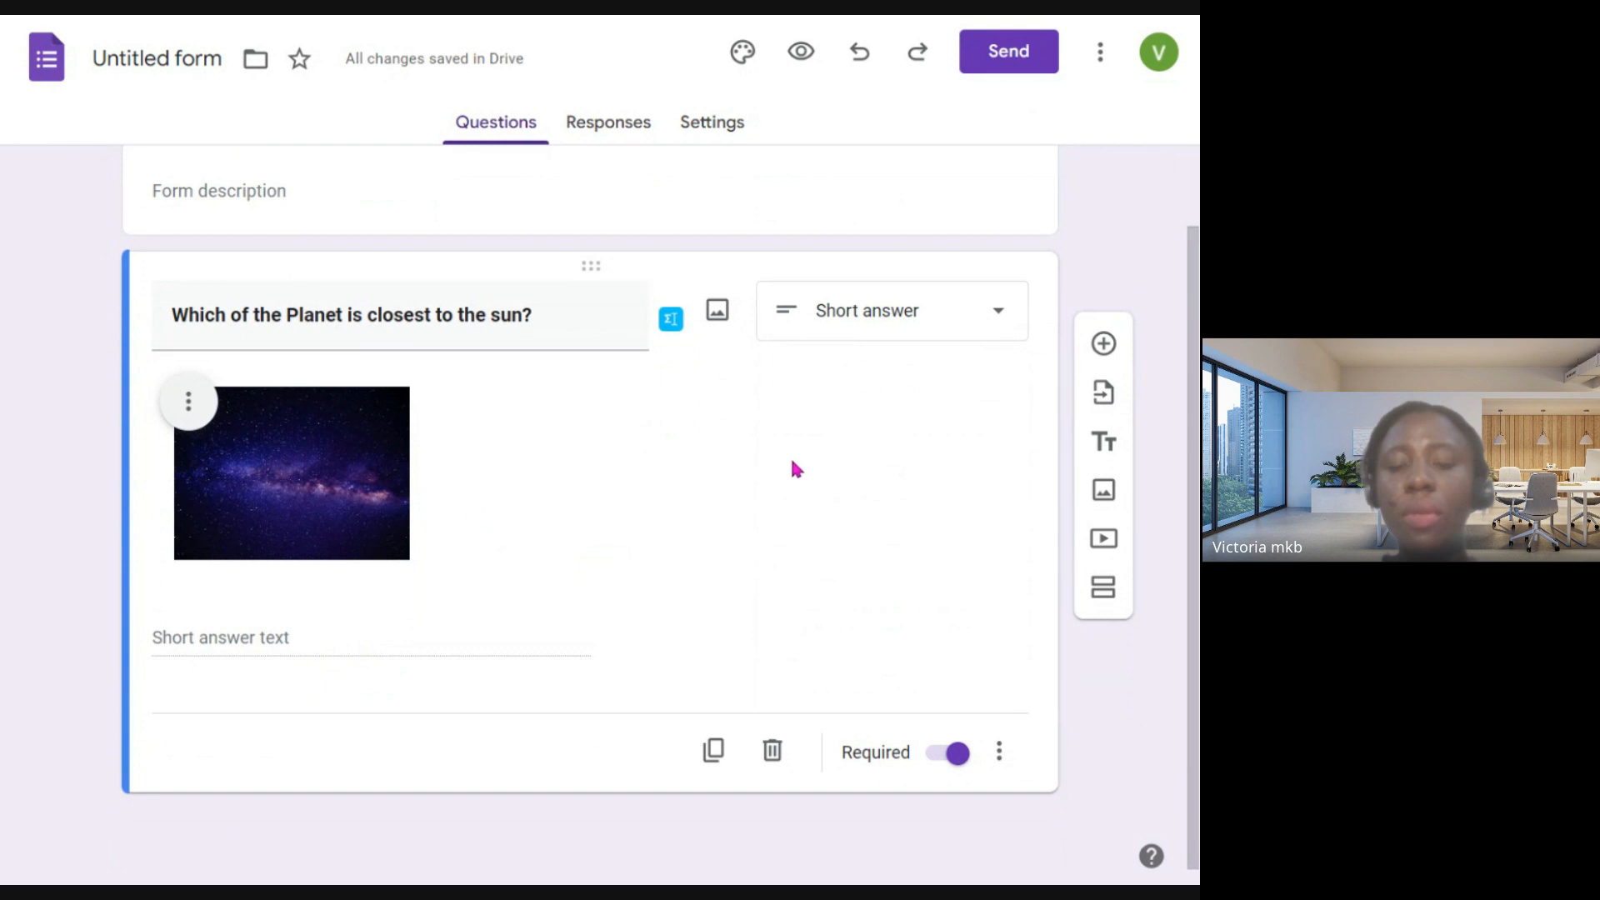
left_click(715, 751)
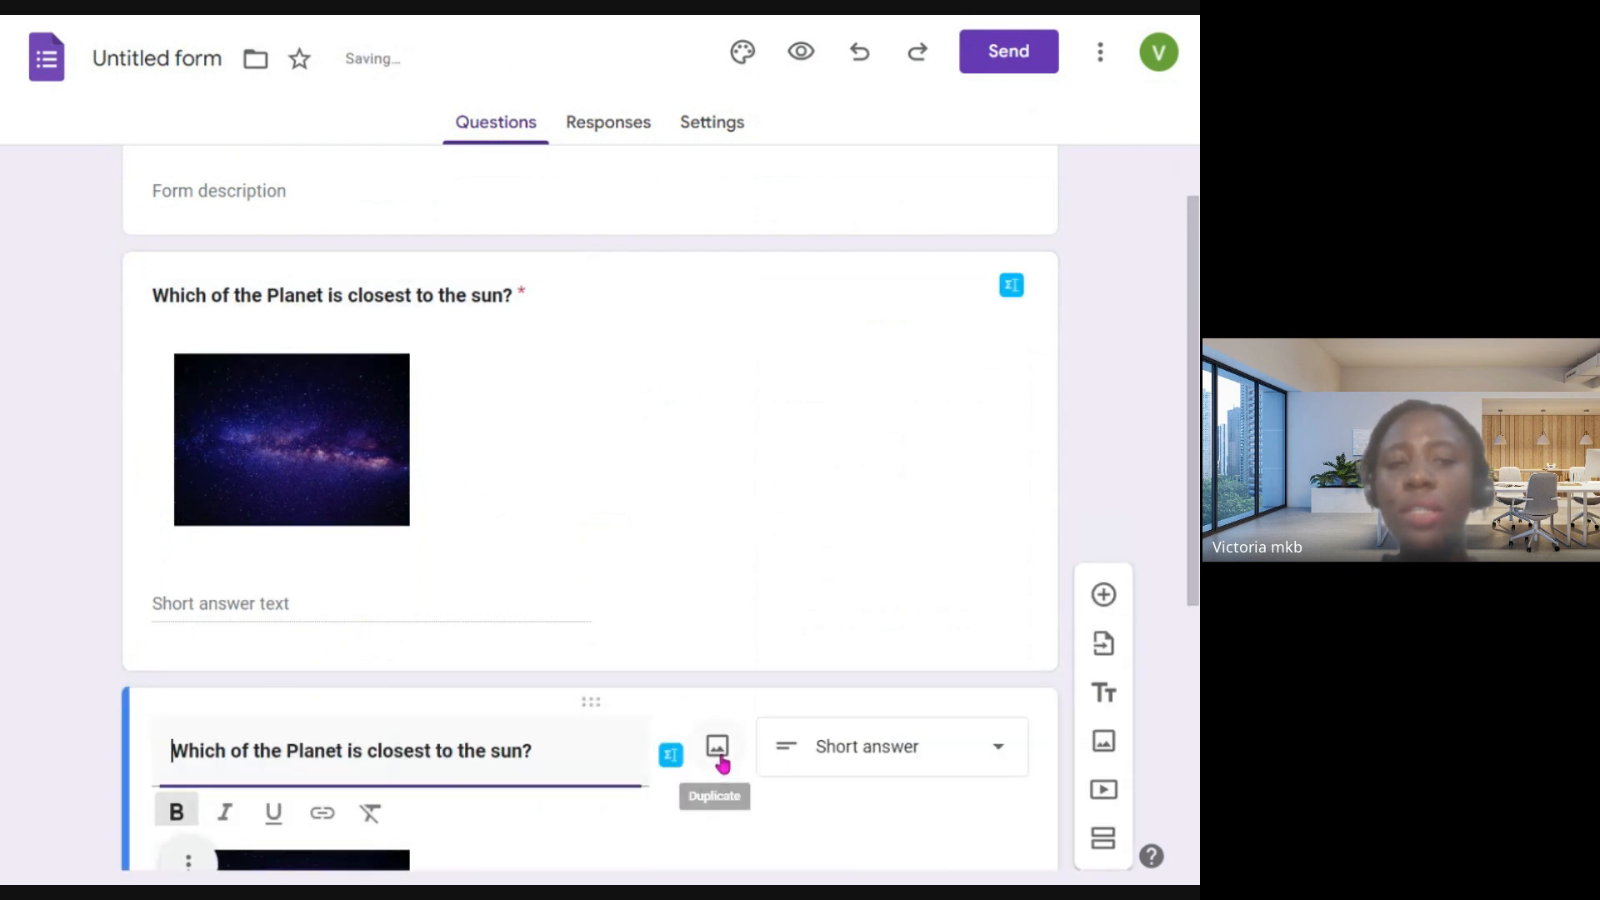
- Number the first planet question by adding "1." in front of its text
scroll(142, 400, "up", 2)
left_click(148, 397)
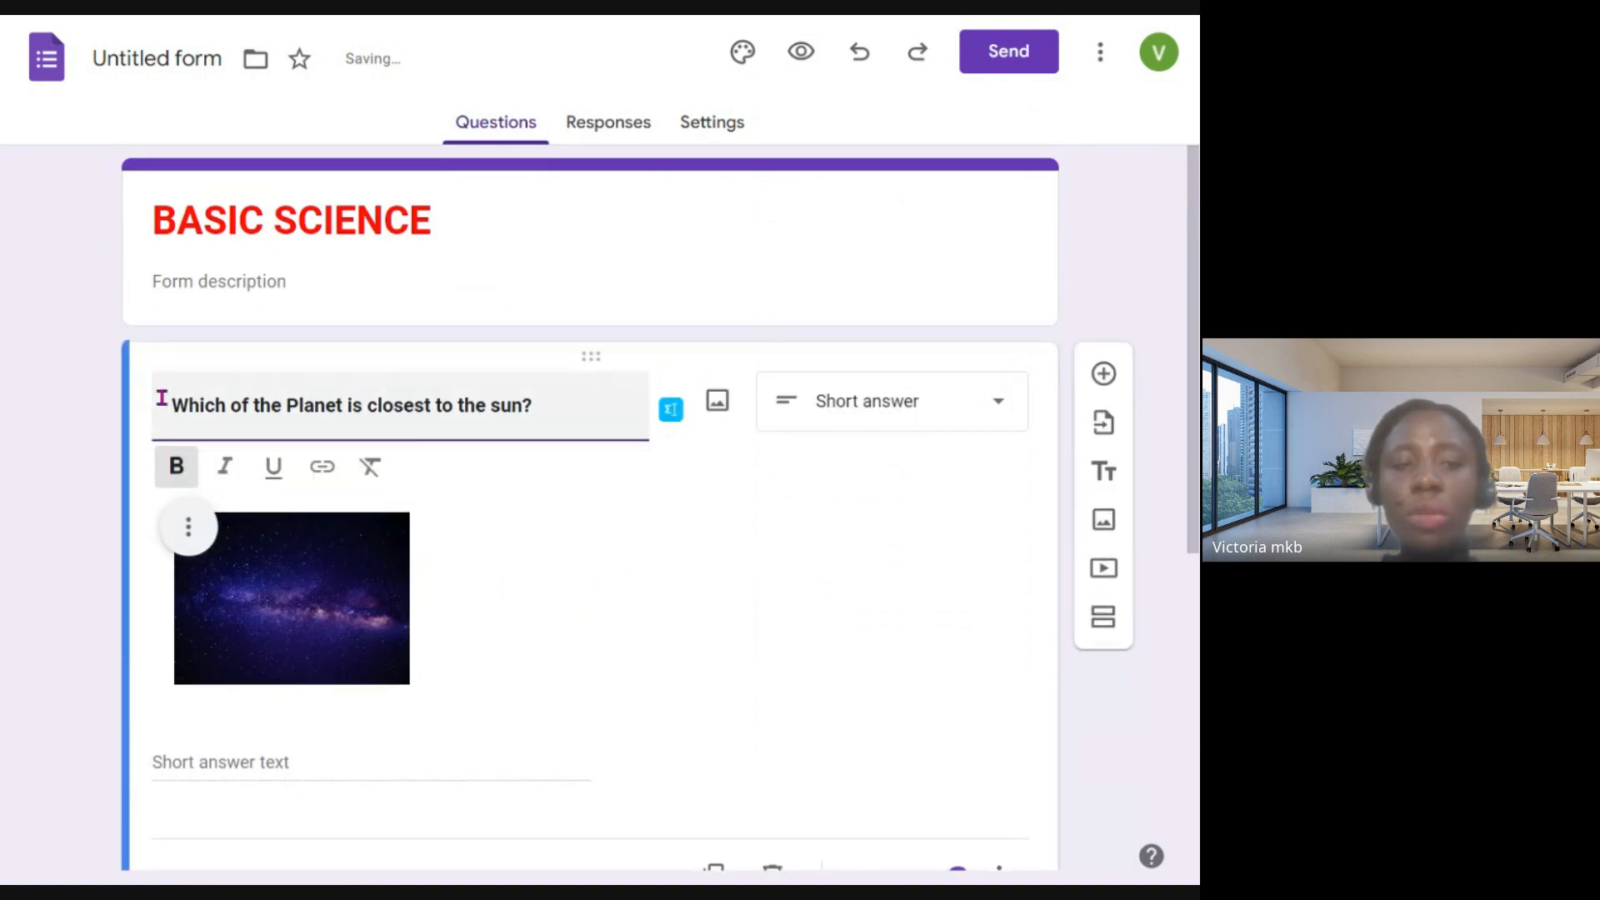
type("1.")
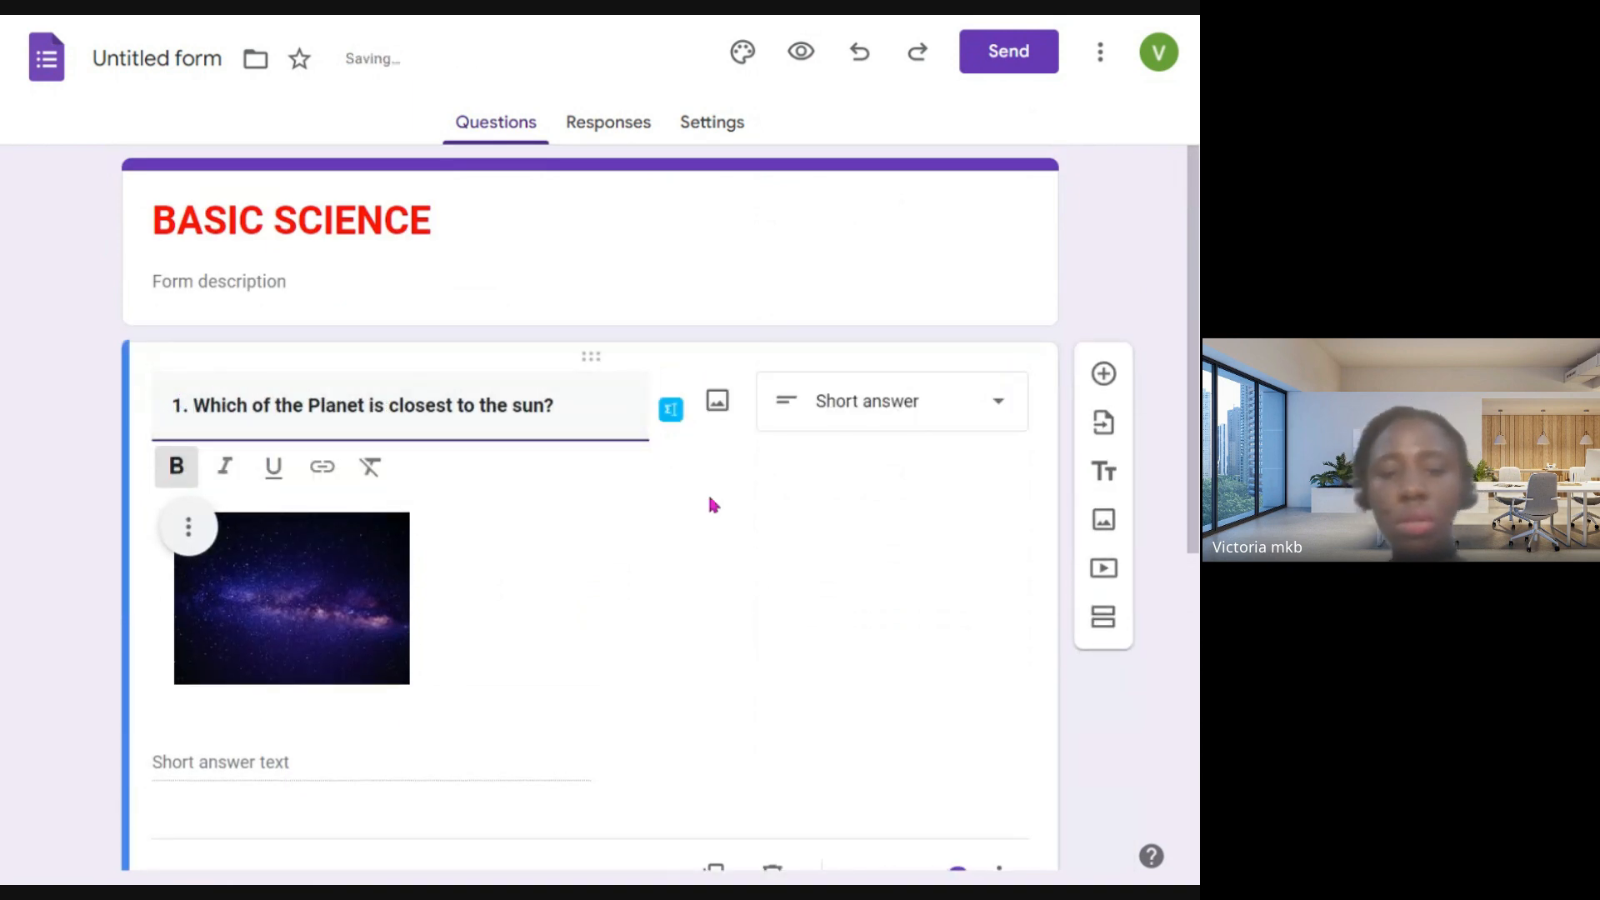
left_click(820, 588)
- Turn the Required setting of question 1 off and back on
scroll(783, 590, "down", 2)
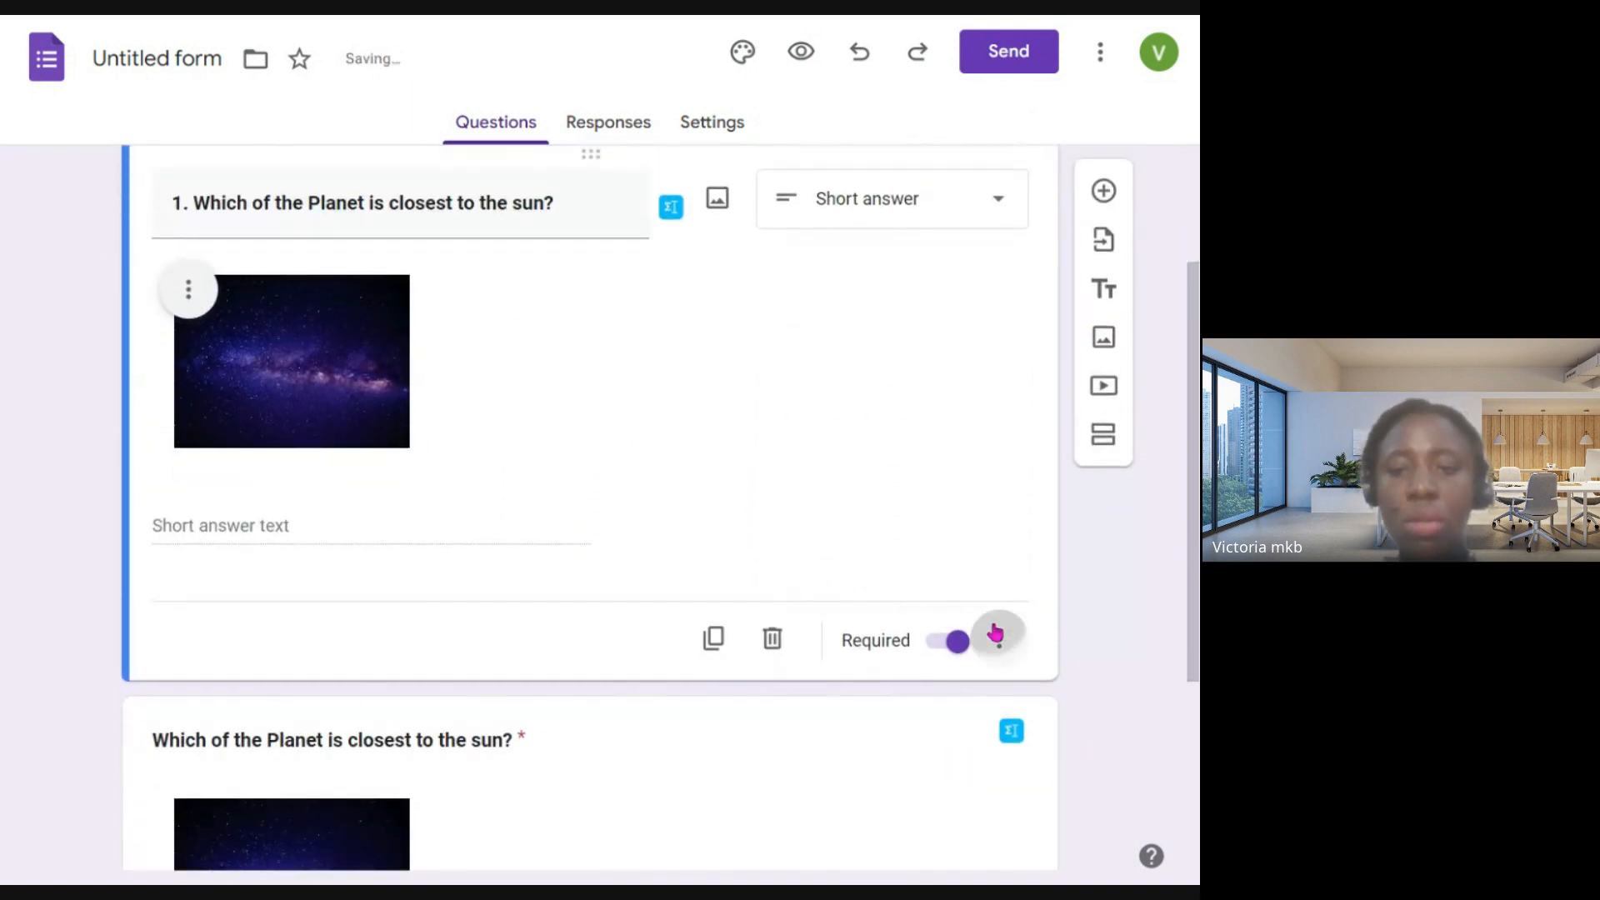
left_click(997, 637)
left_click(954, 532)
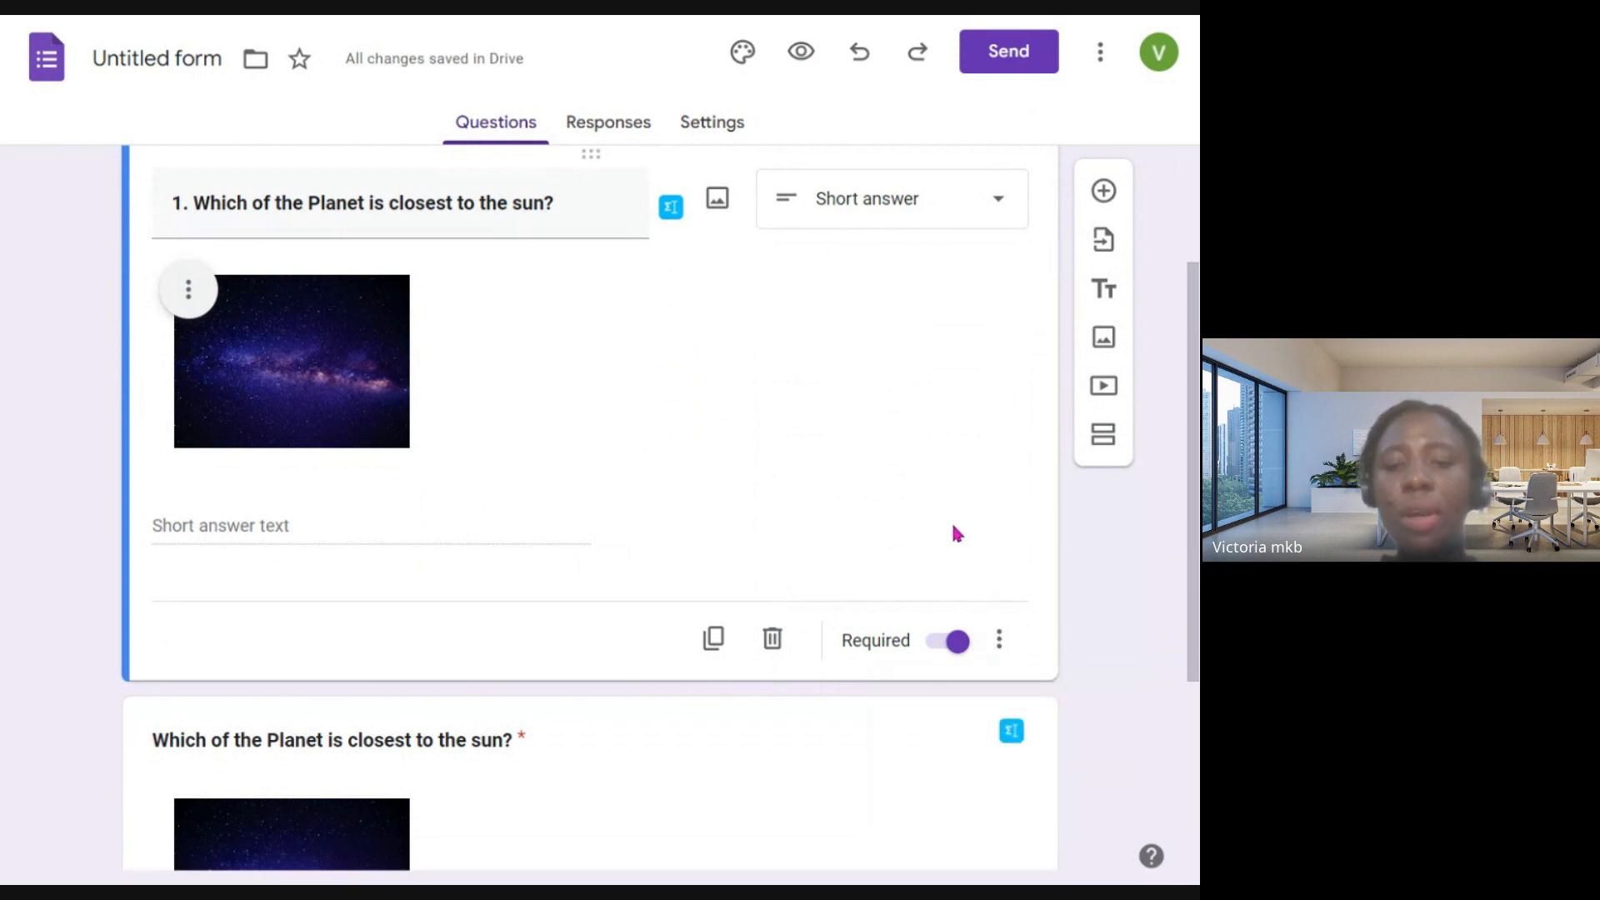
left_click(947, 658)
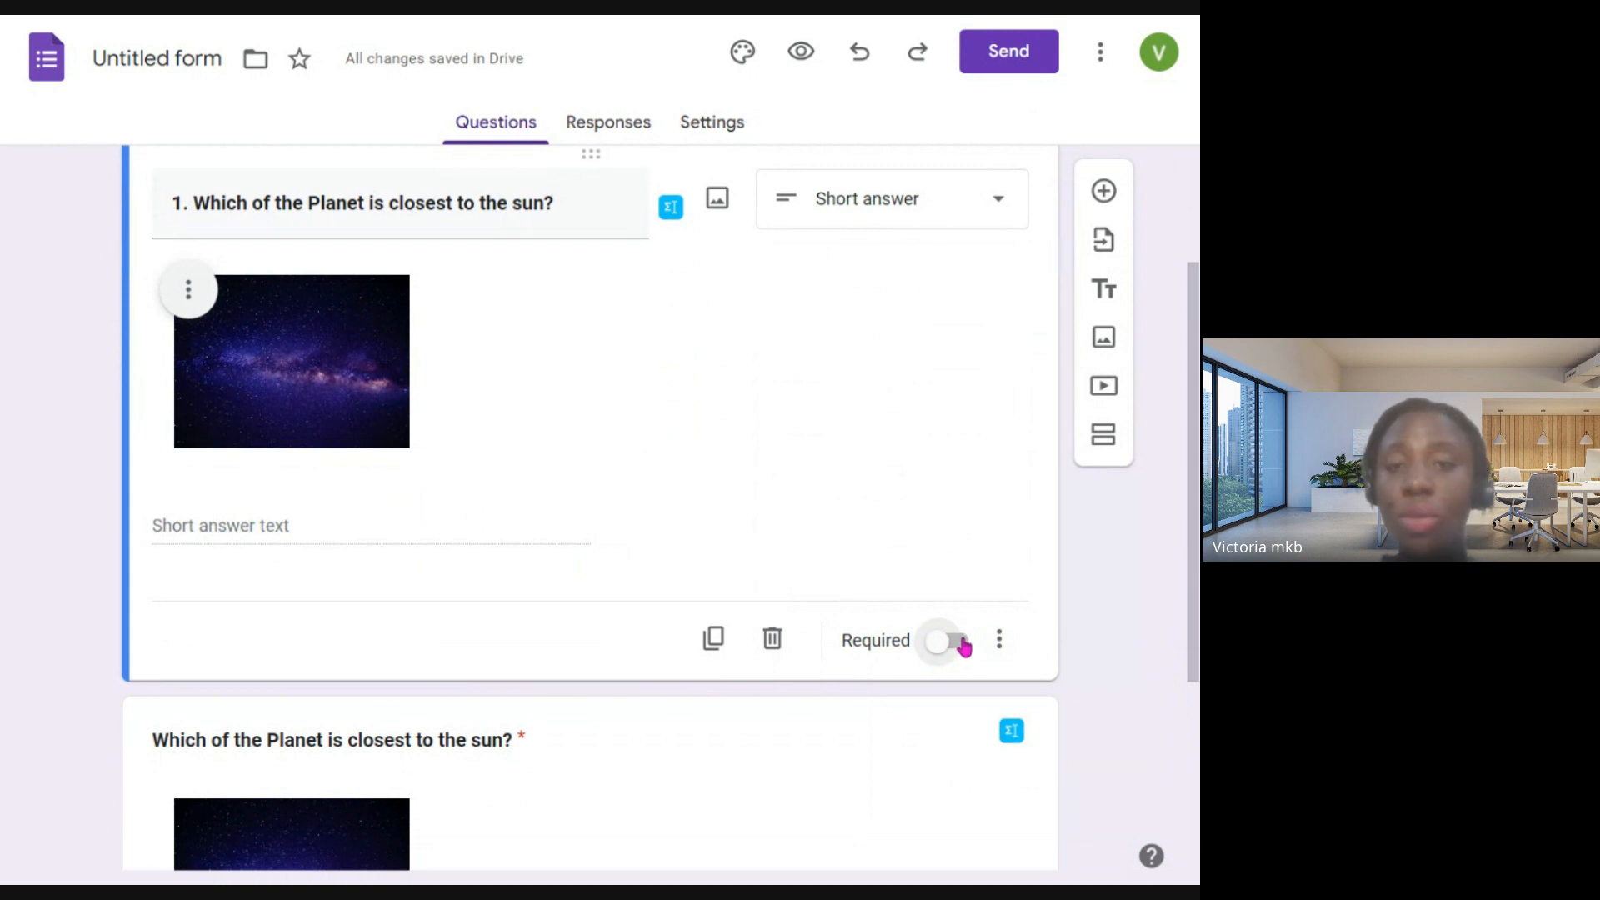
left_click(964, 646)
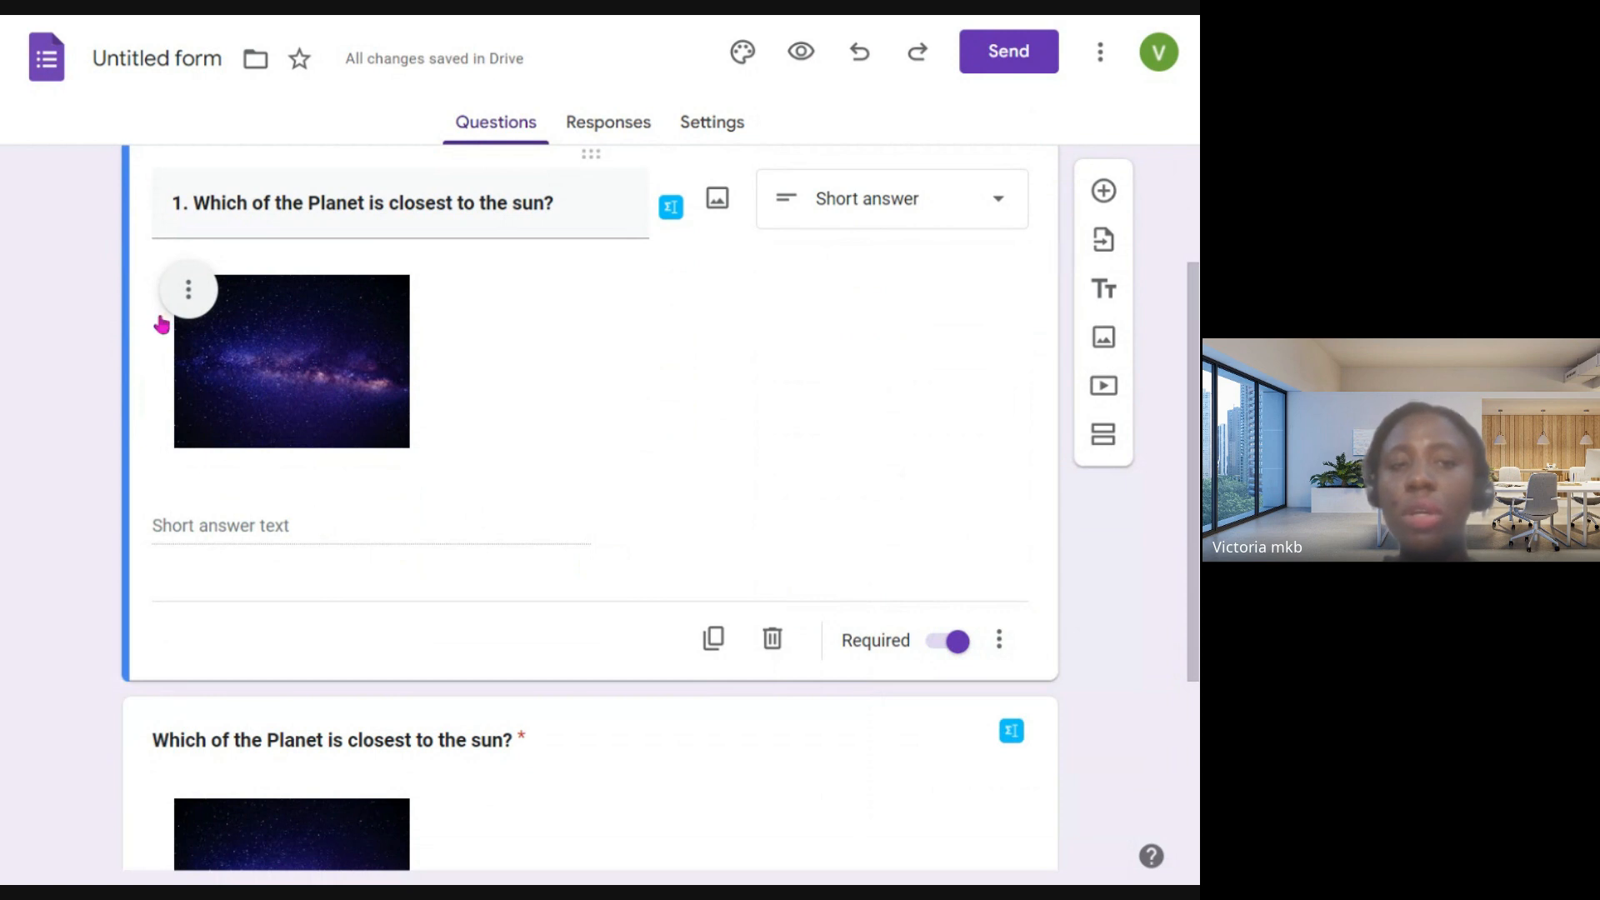
scroll(683, 433, "up", 2)
scroll(683, 434, "down", 2)
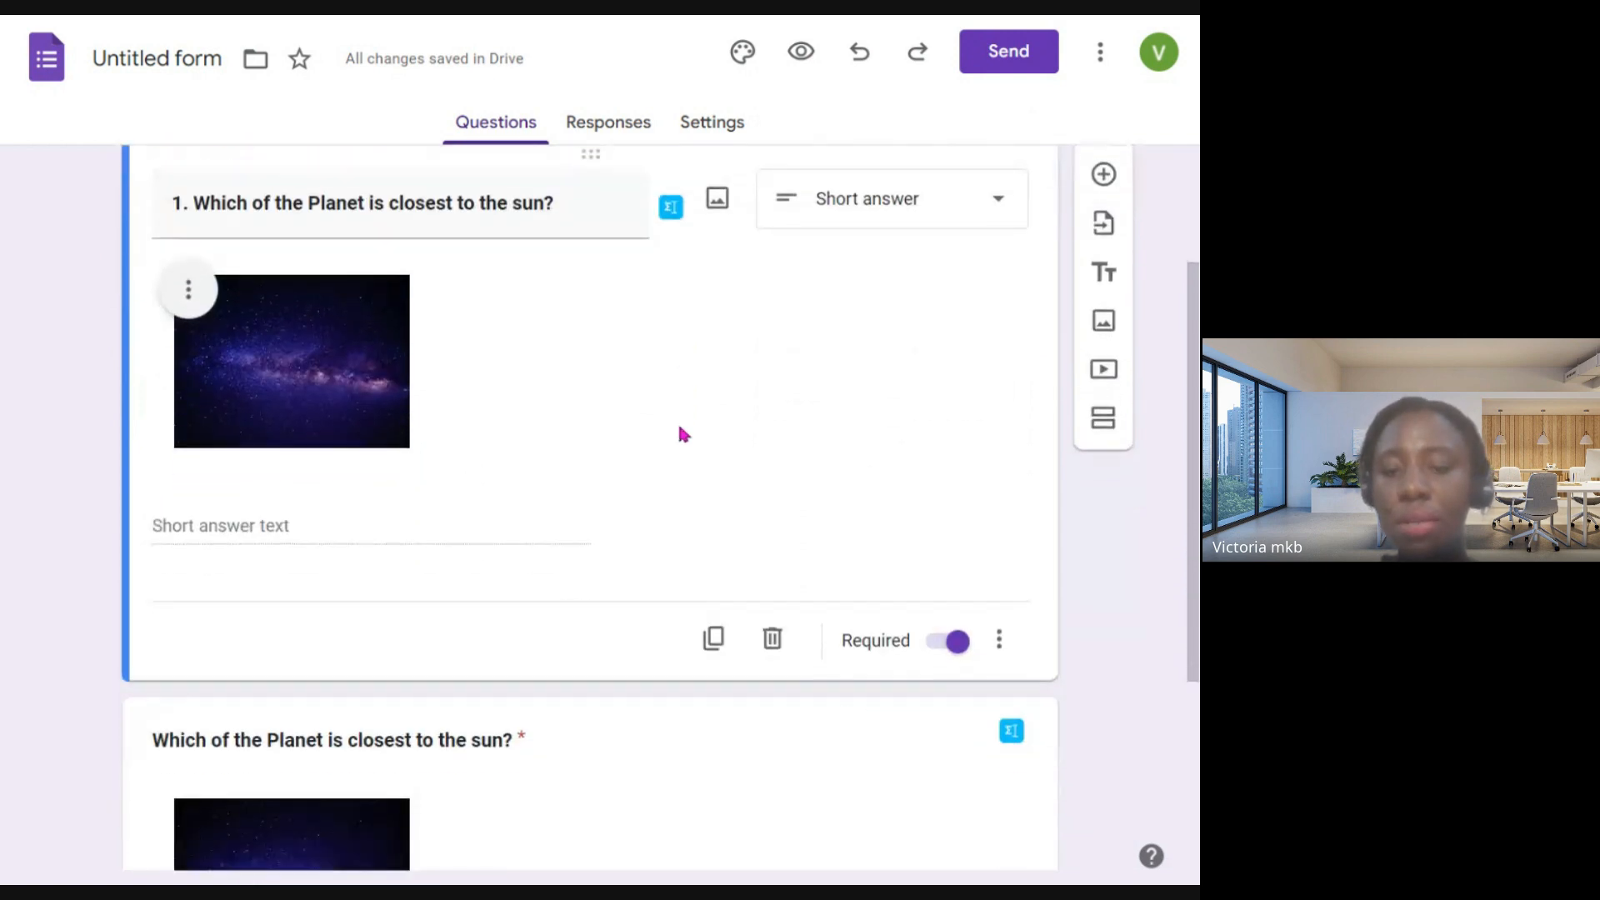
scroll(858, 586, "up", 2)
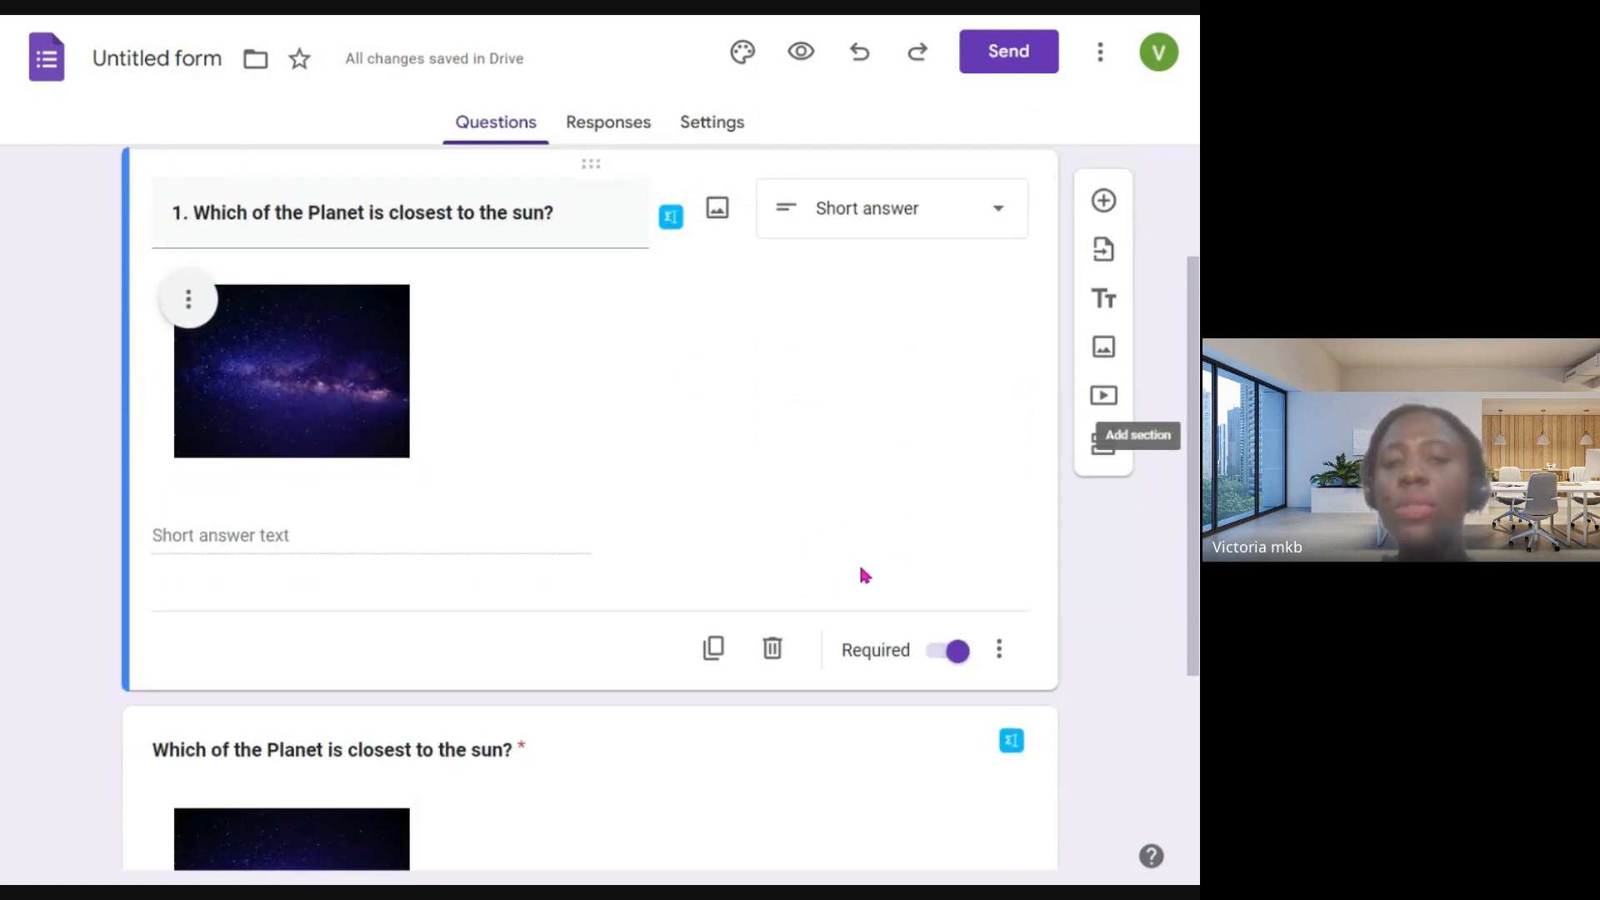
scroll(861, 567, "up", 1)
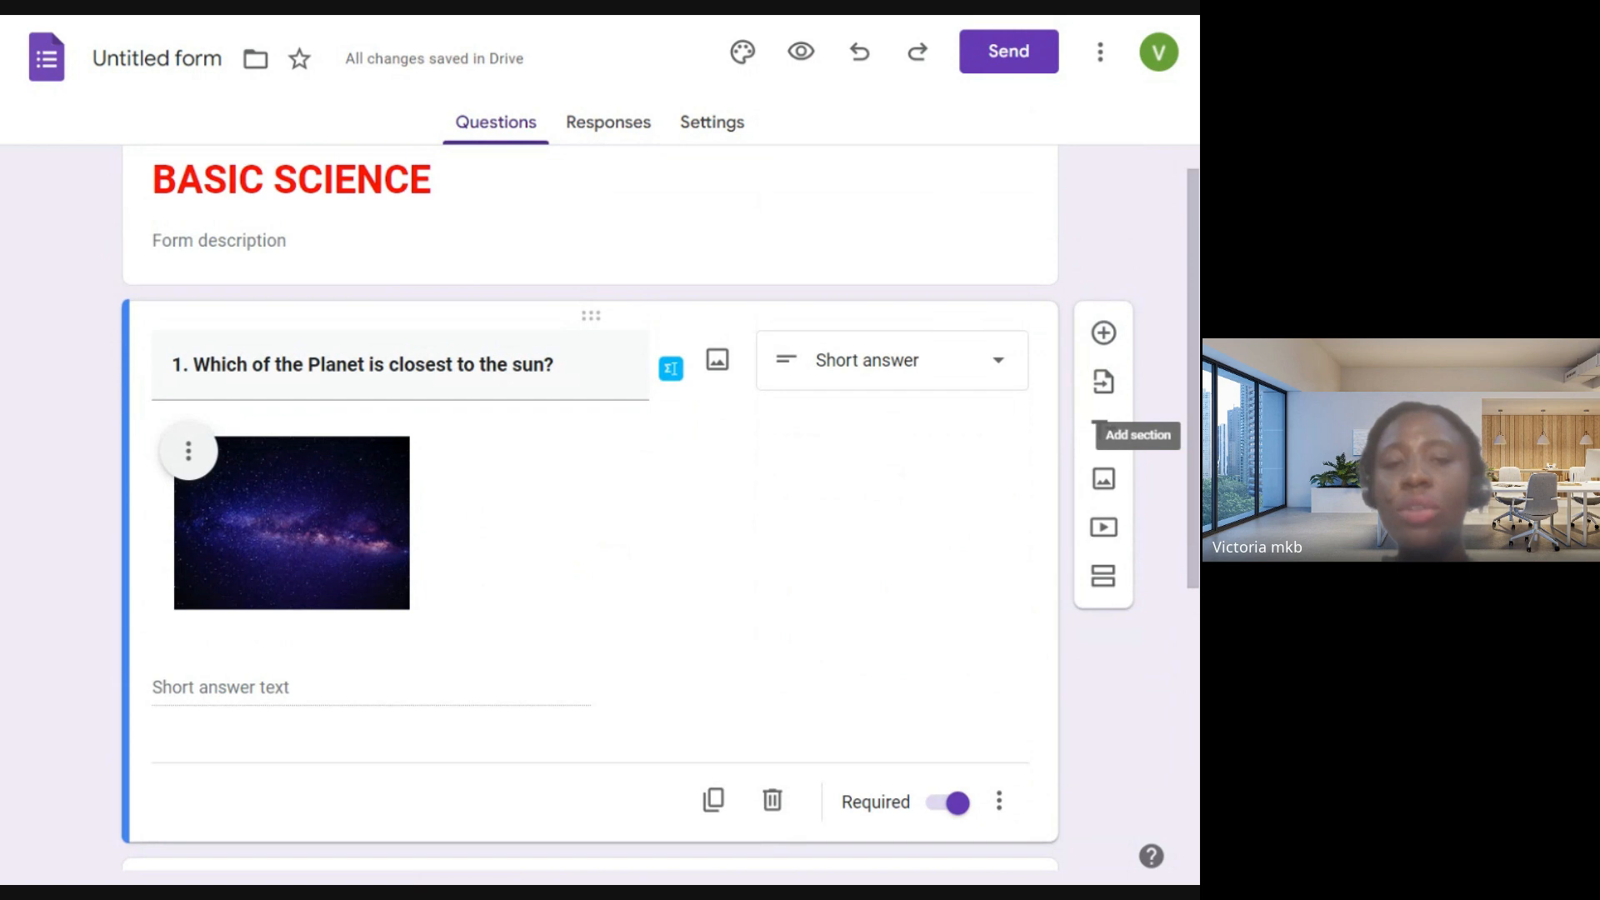
scroll(861, 564, "down", 2)
scroll(863, 564, "up", 2)
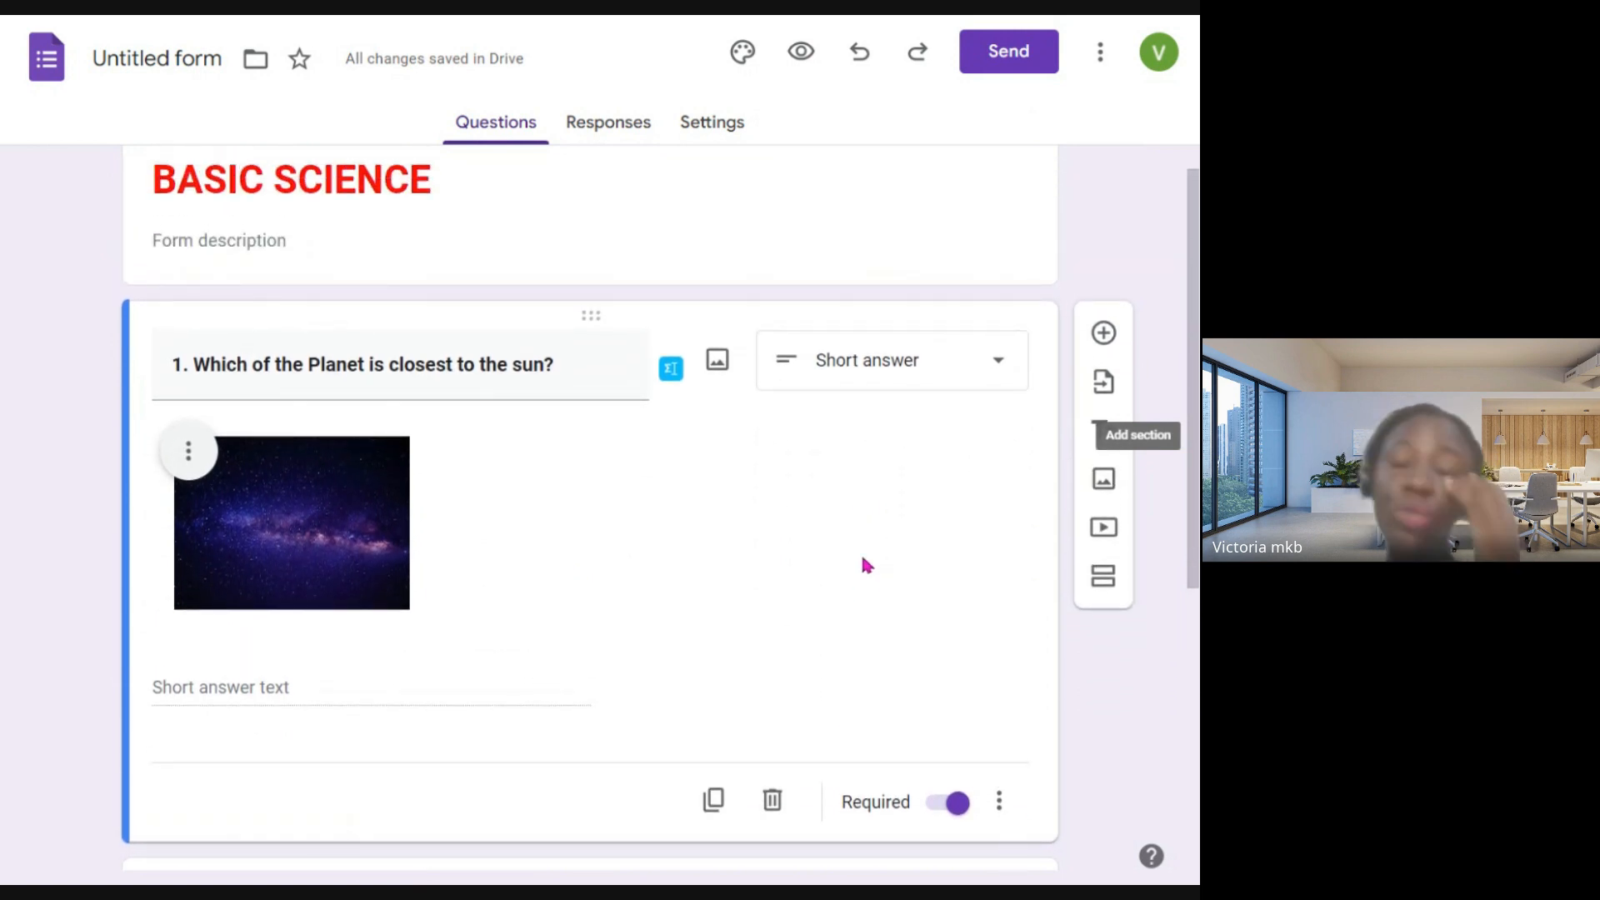
scroll(864, 565, "down", 2)
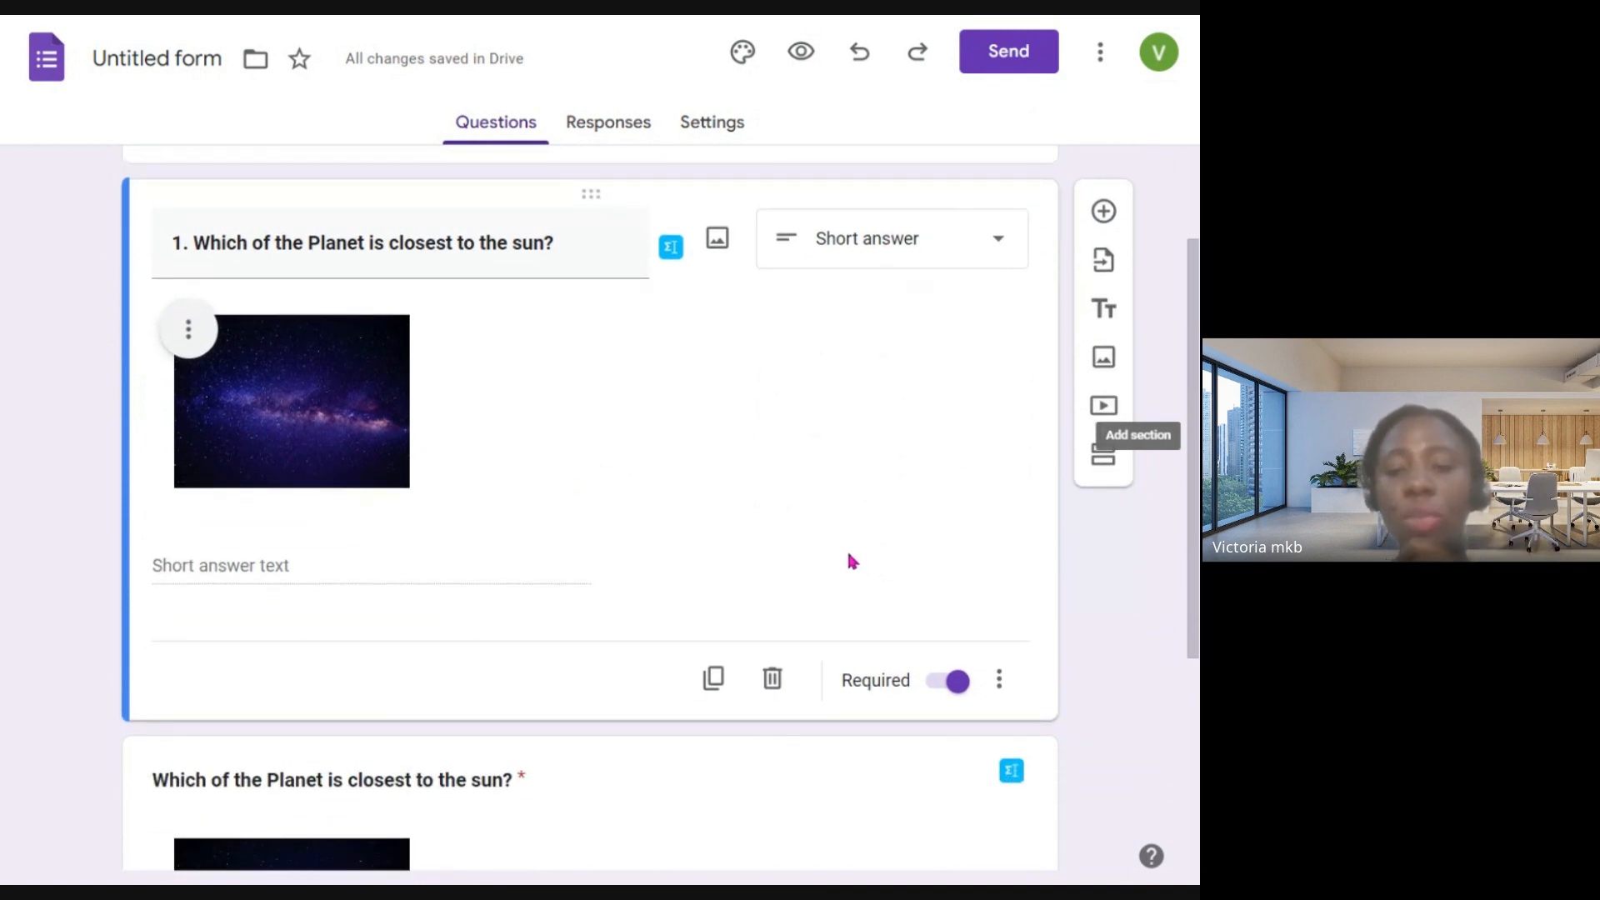
scroll(851, 560, "down", 1)
scroll(852, 561, "up", 3)
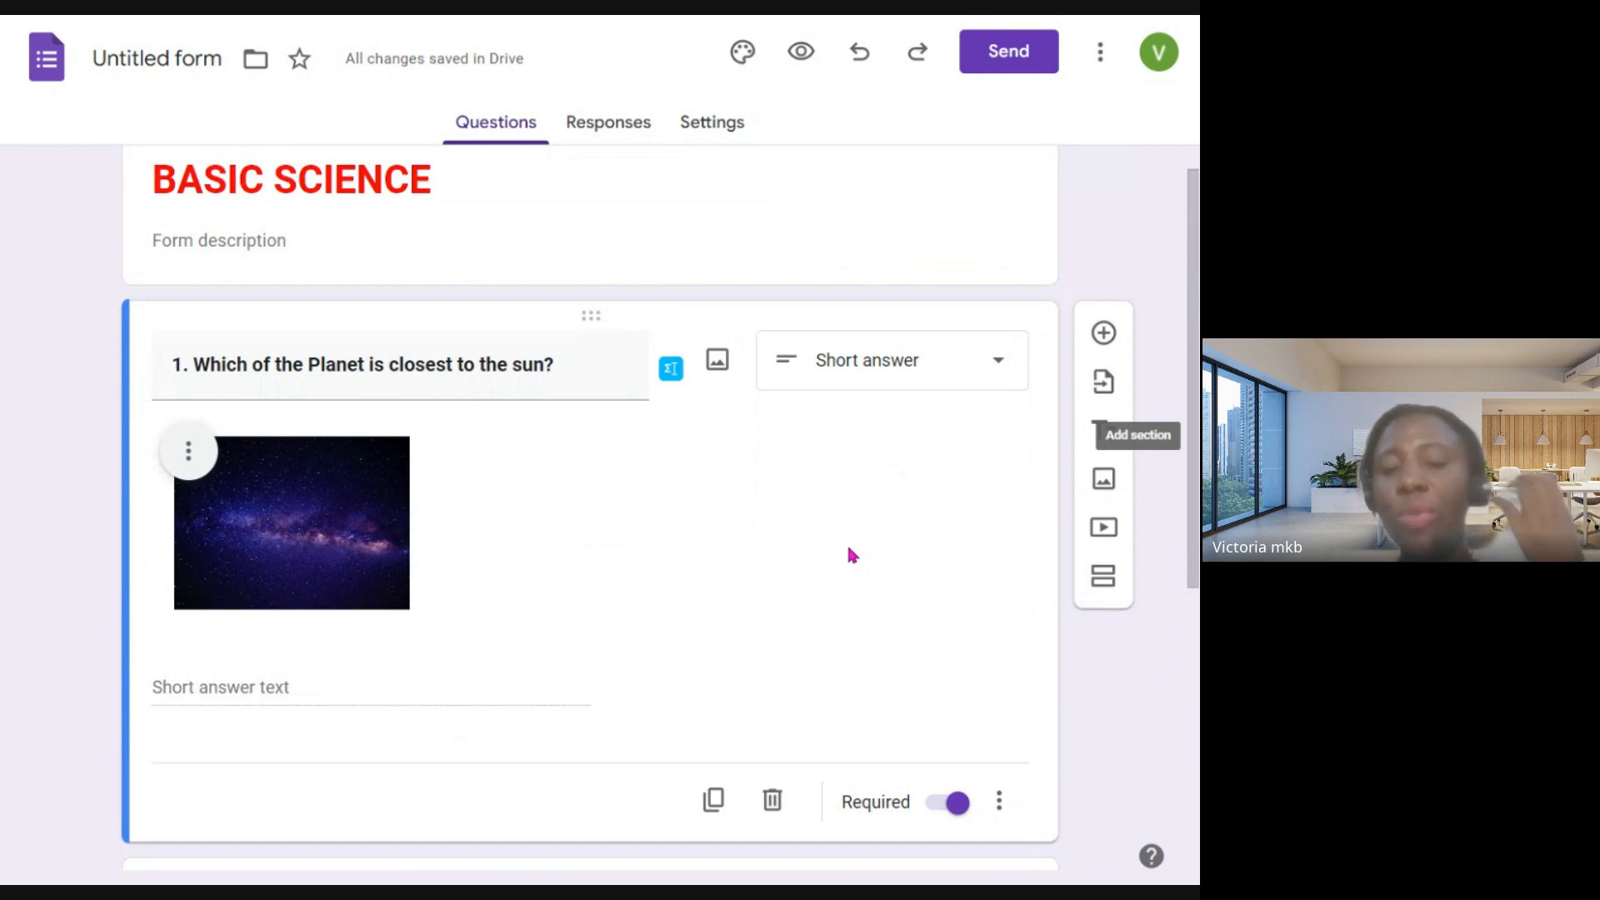
- Change question 1's answer type to Paragraph
left_click(804, 360)
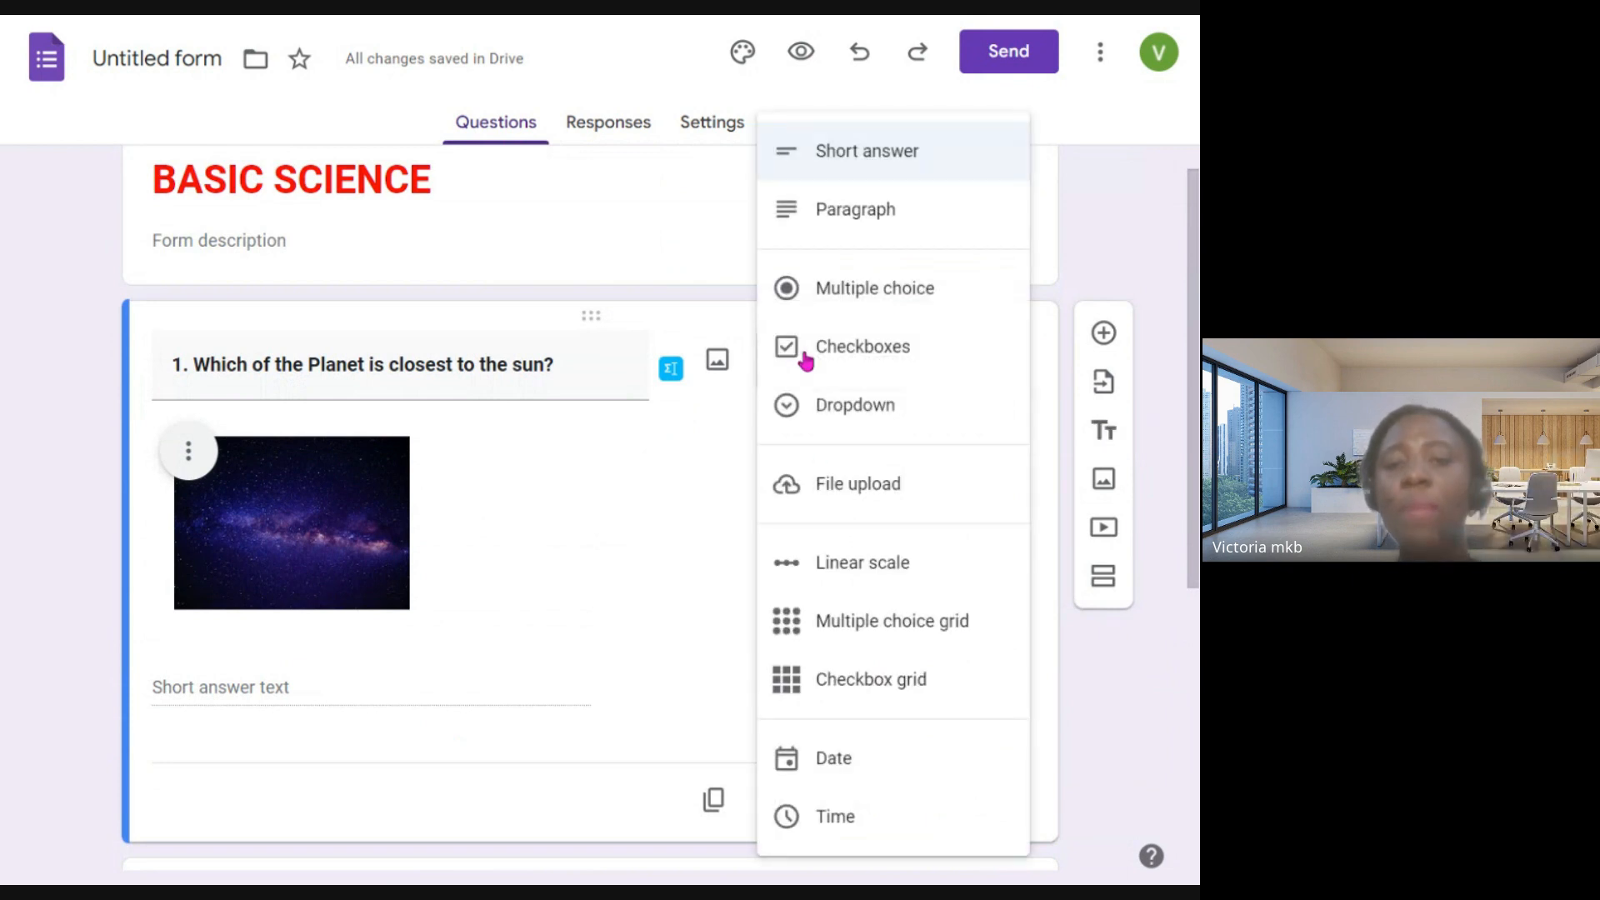
left_click(828, 208)
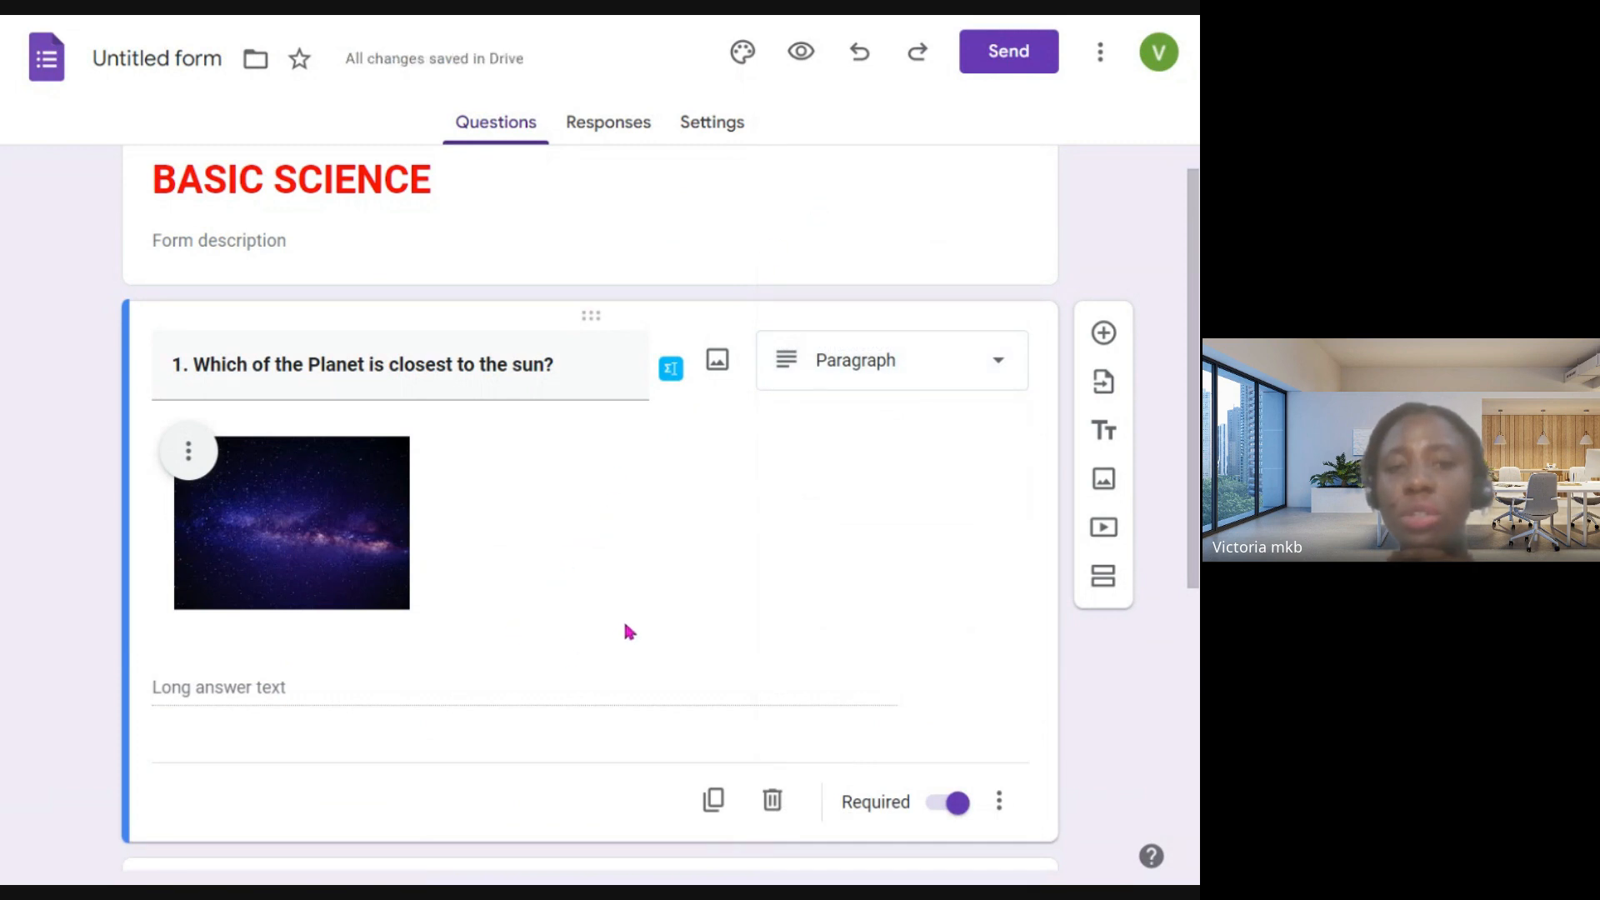
scroll(629, 631, "down", 1)
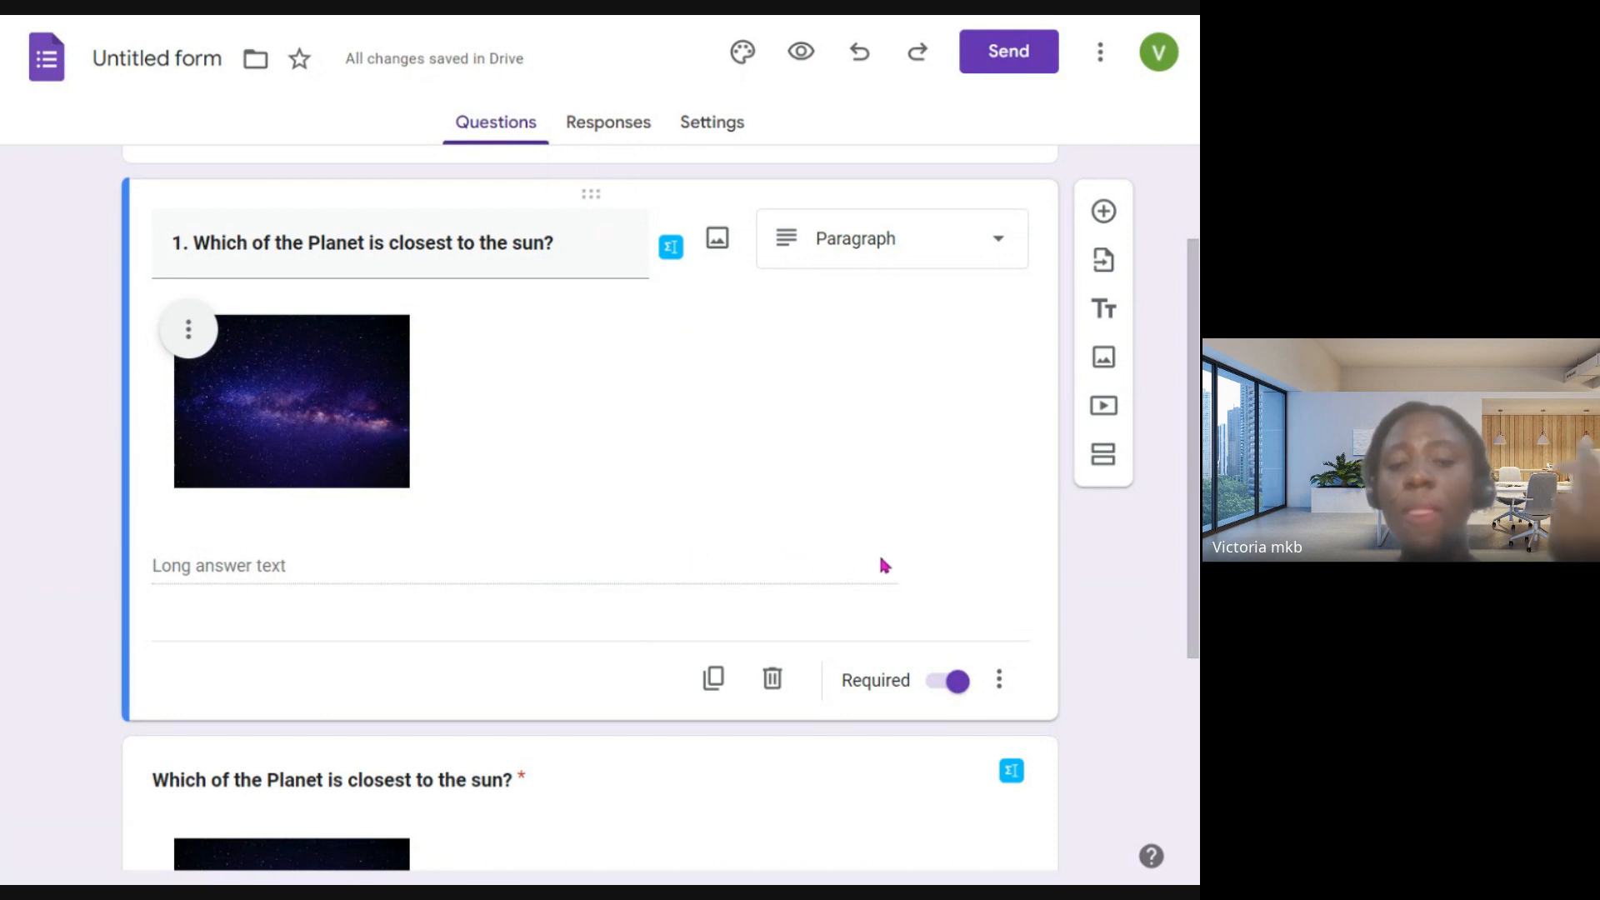
- Set question 1's answer type to Multiple choice and enter "Mercury" as the first option
left_click(938, 243)
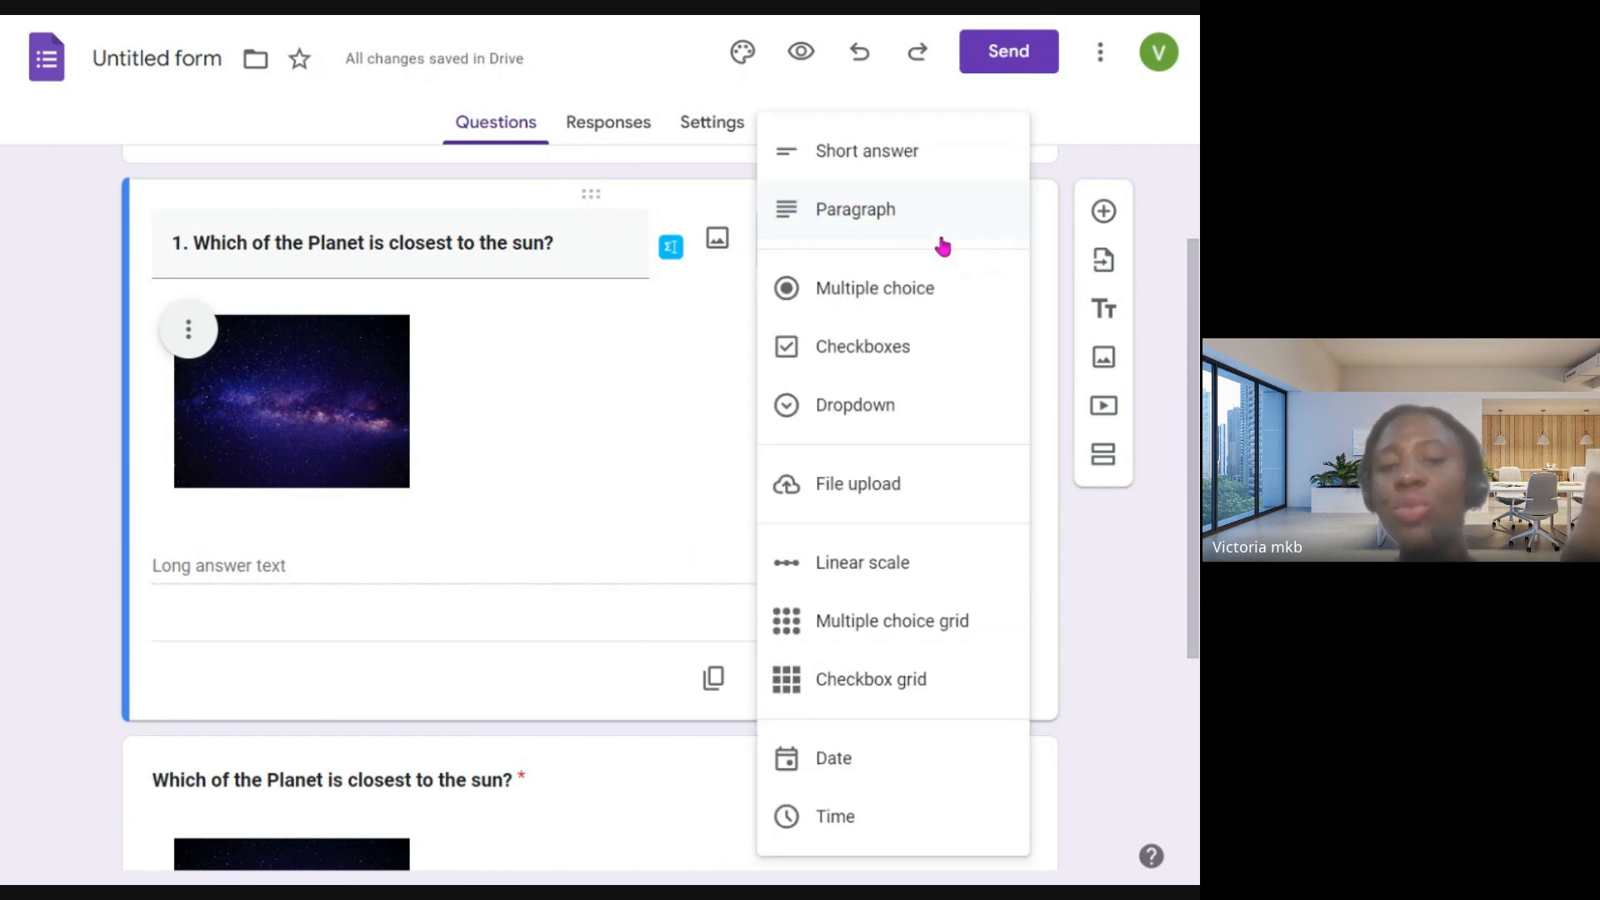
left_click(912, 291)
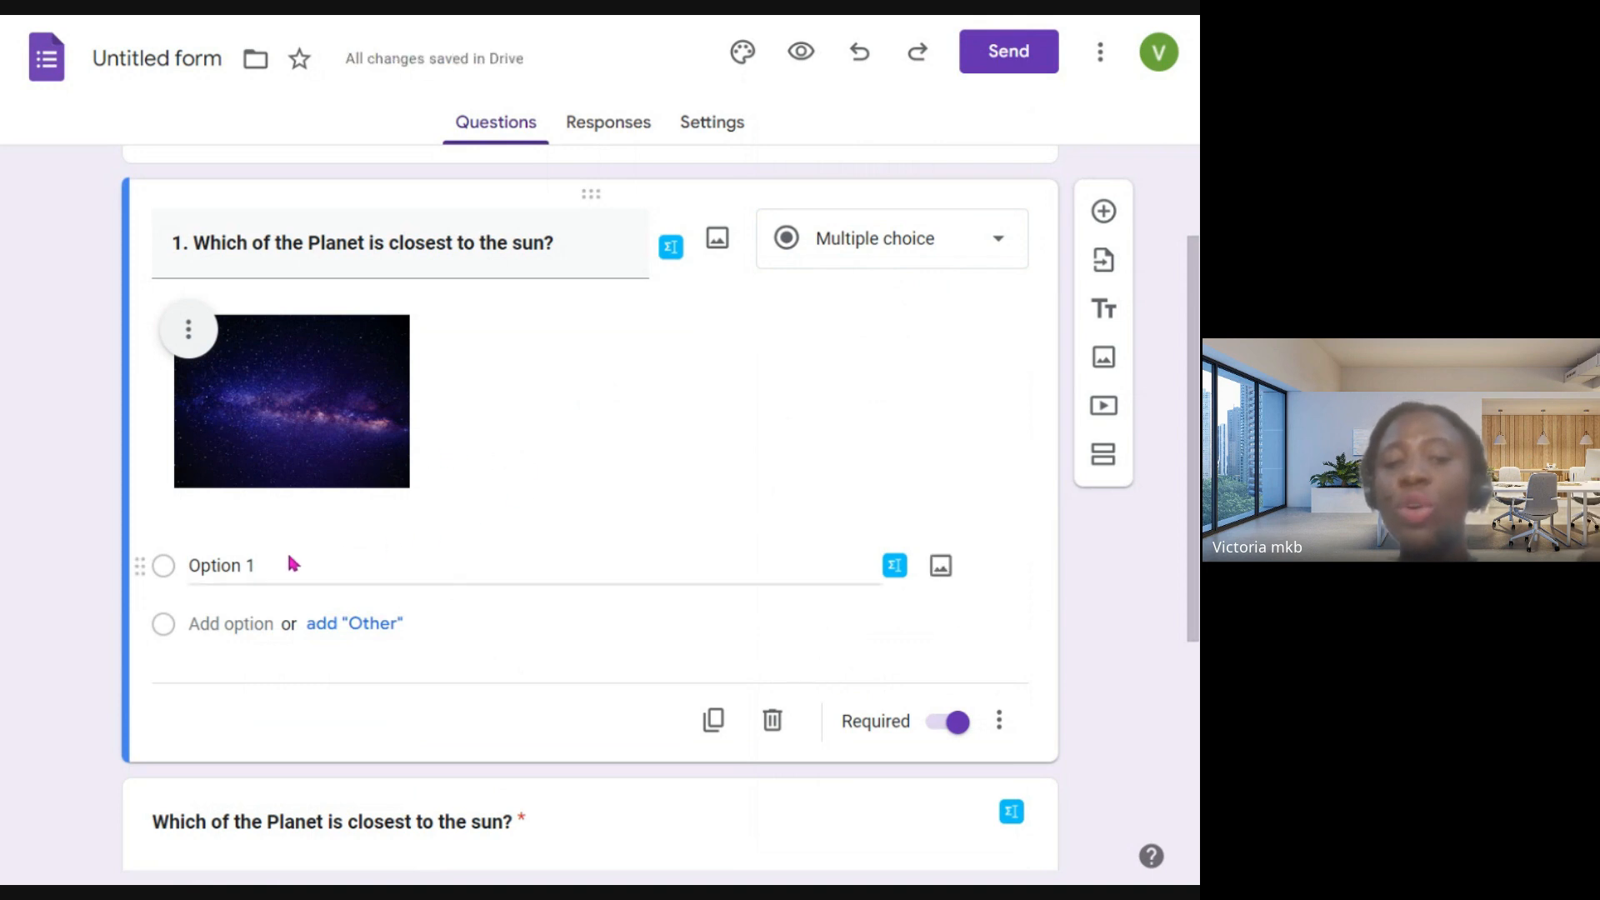
left_click(264, 559)
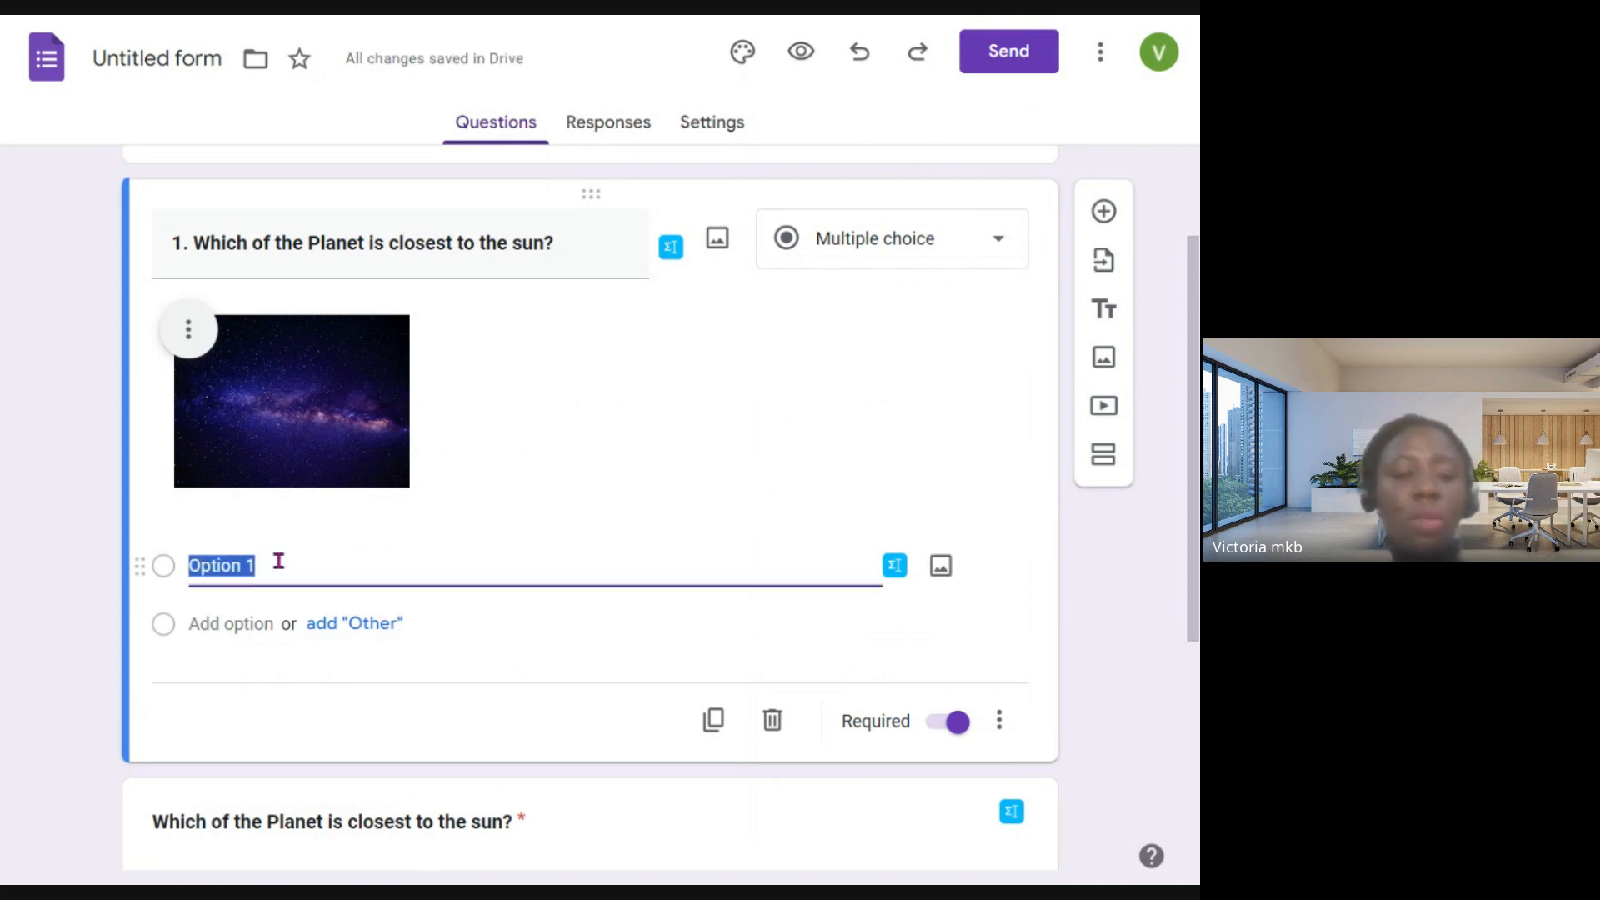
type("Merc")
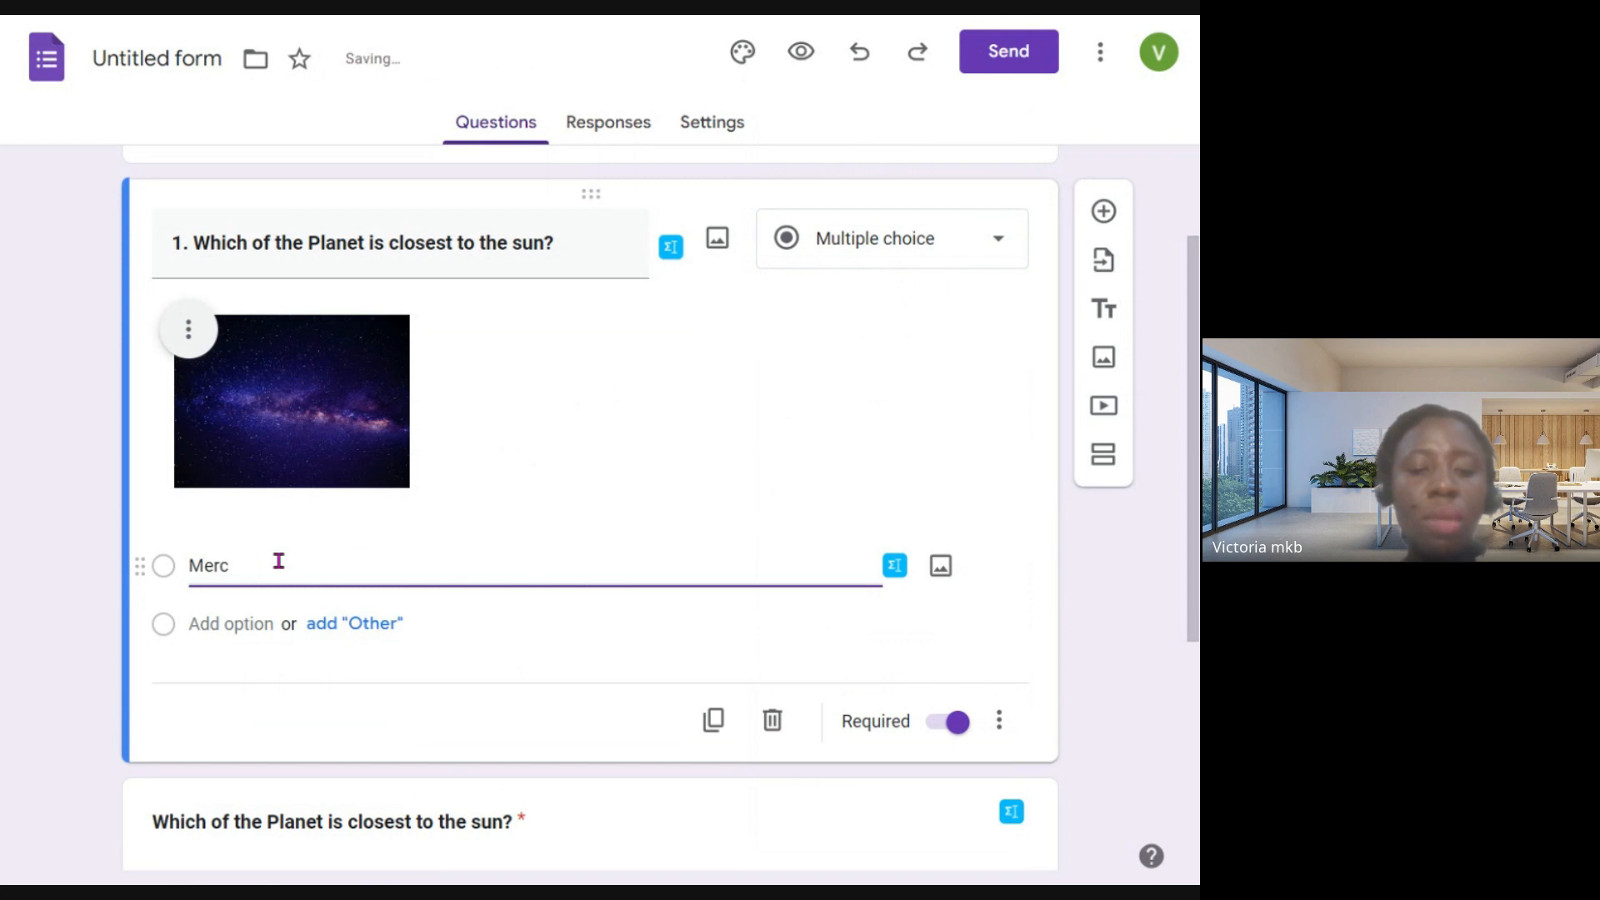
type("urt")
type("y")
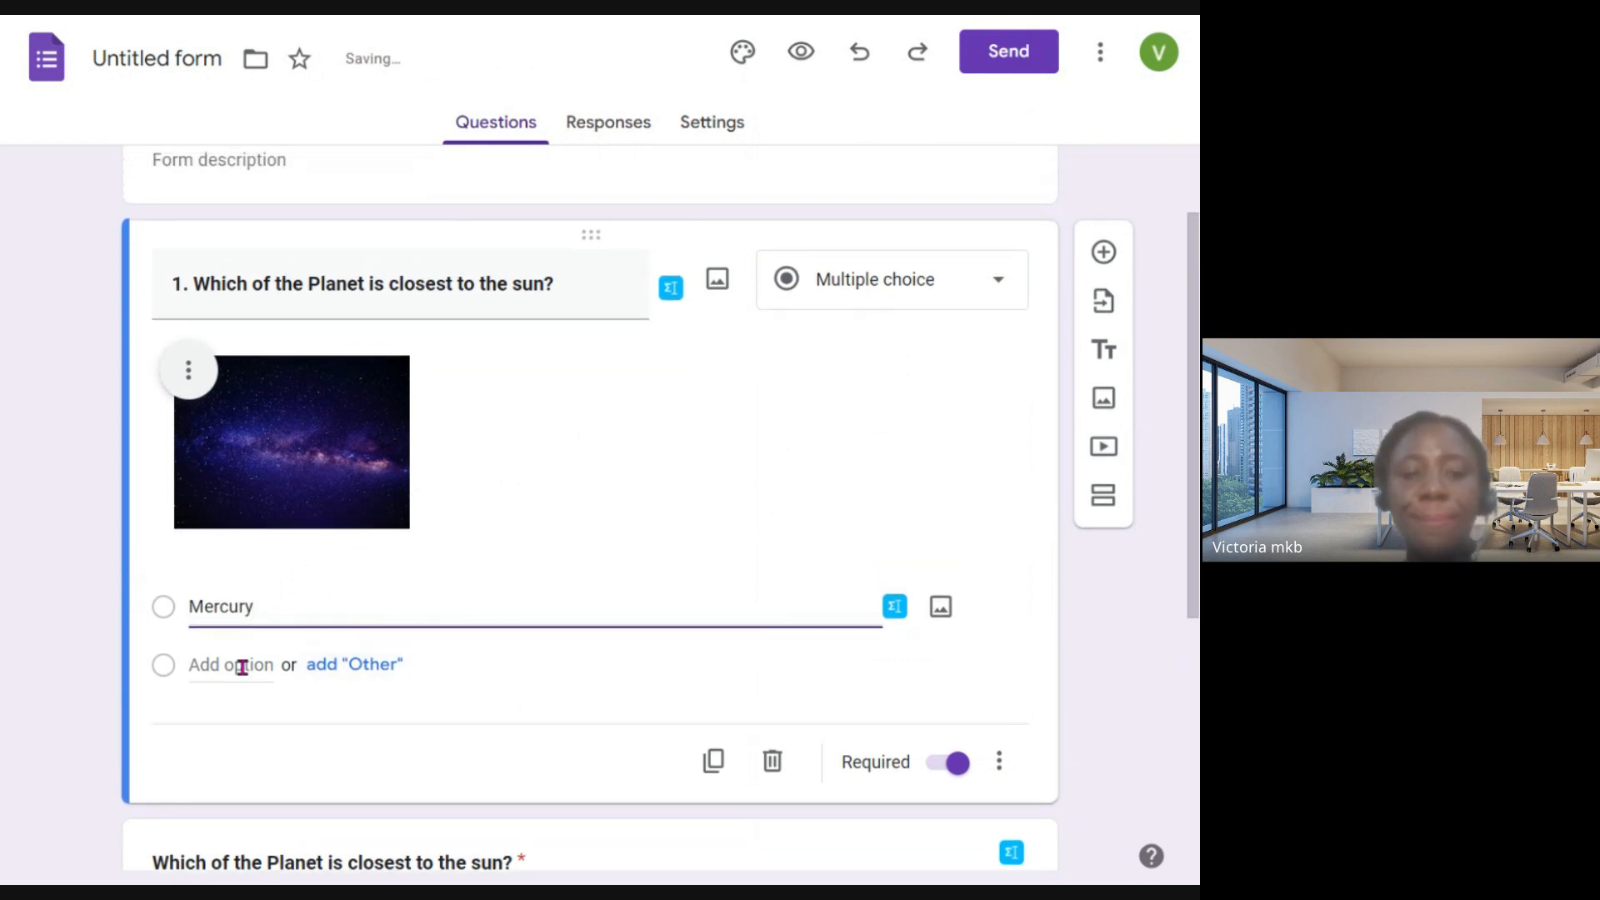
- Add "Venus" and "Mars" as the second and third options of question 1
left_click(242, 664)
type("V")
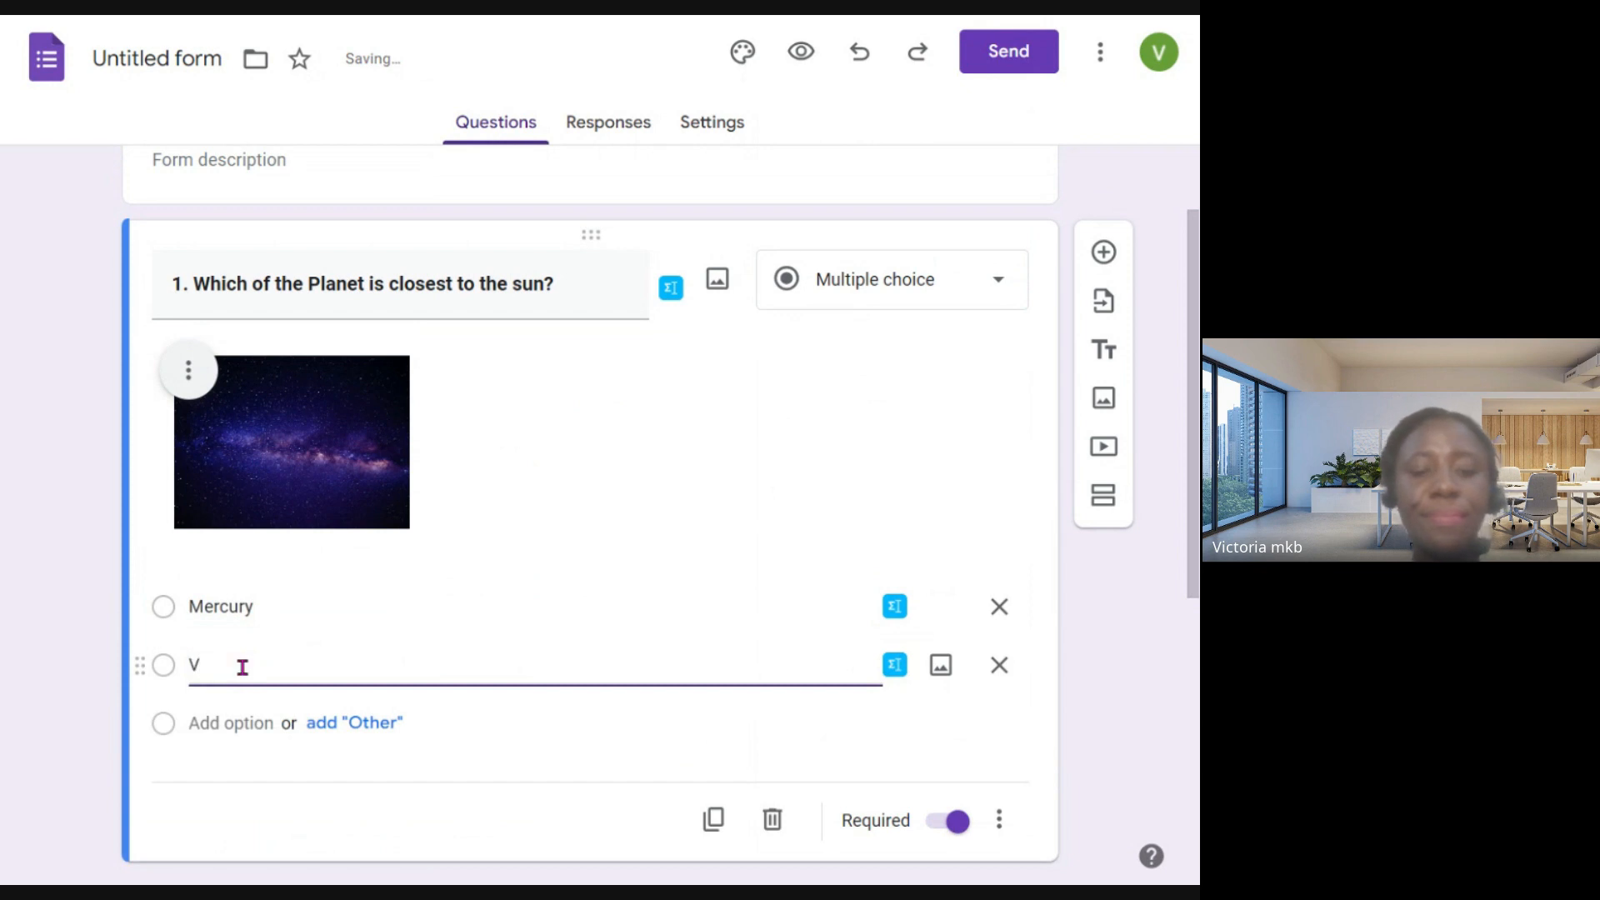
type("enus")
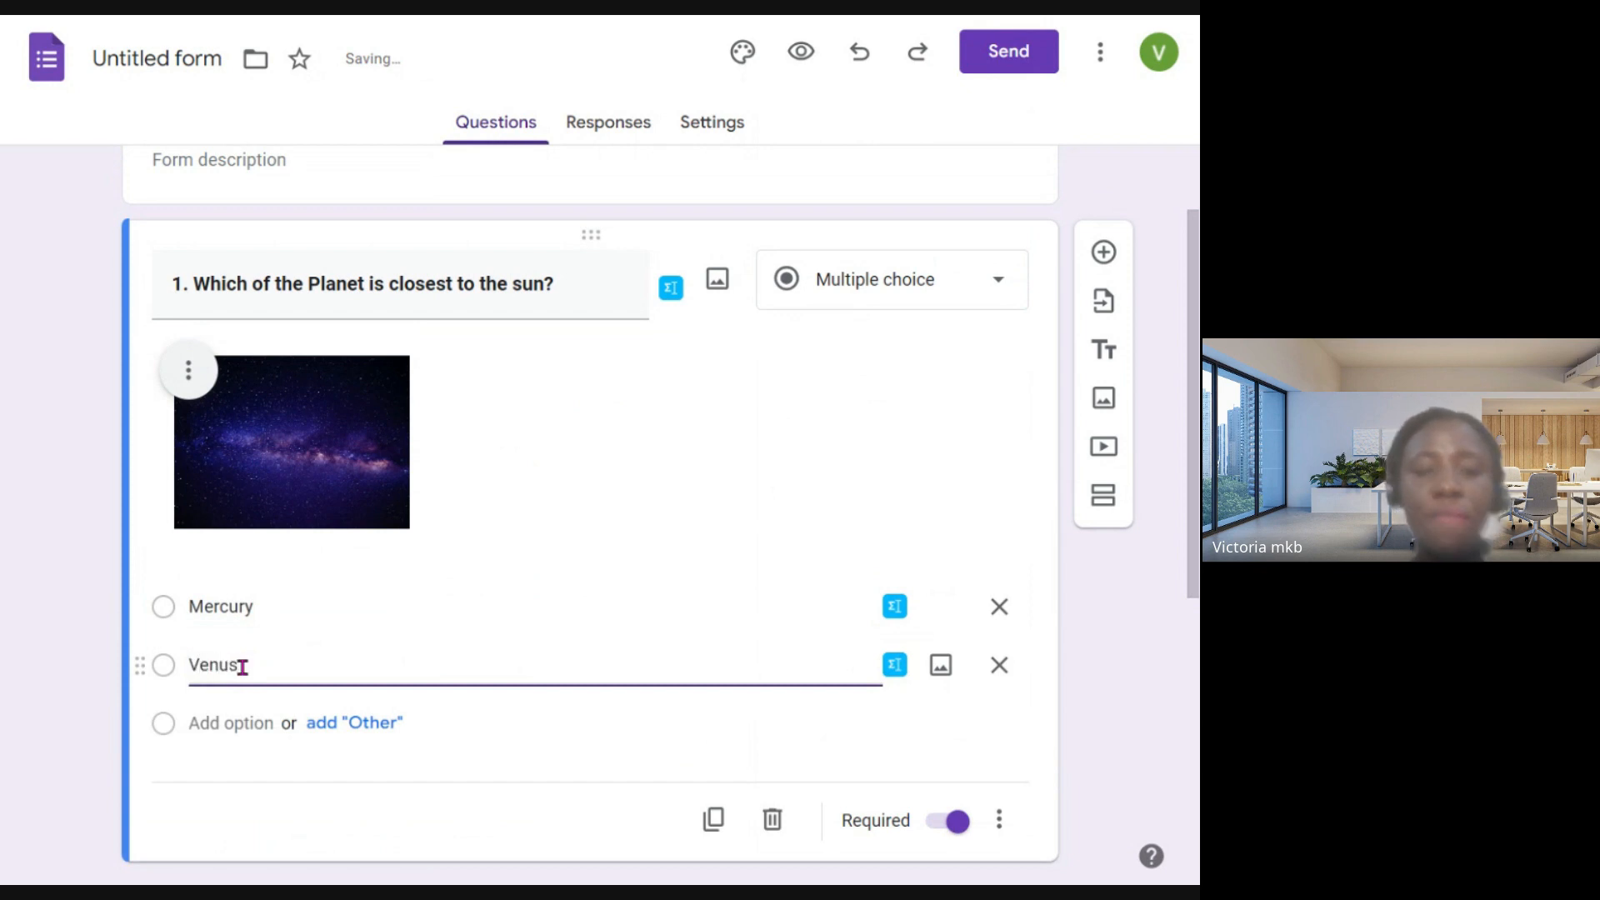
left_click(221, 722)
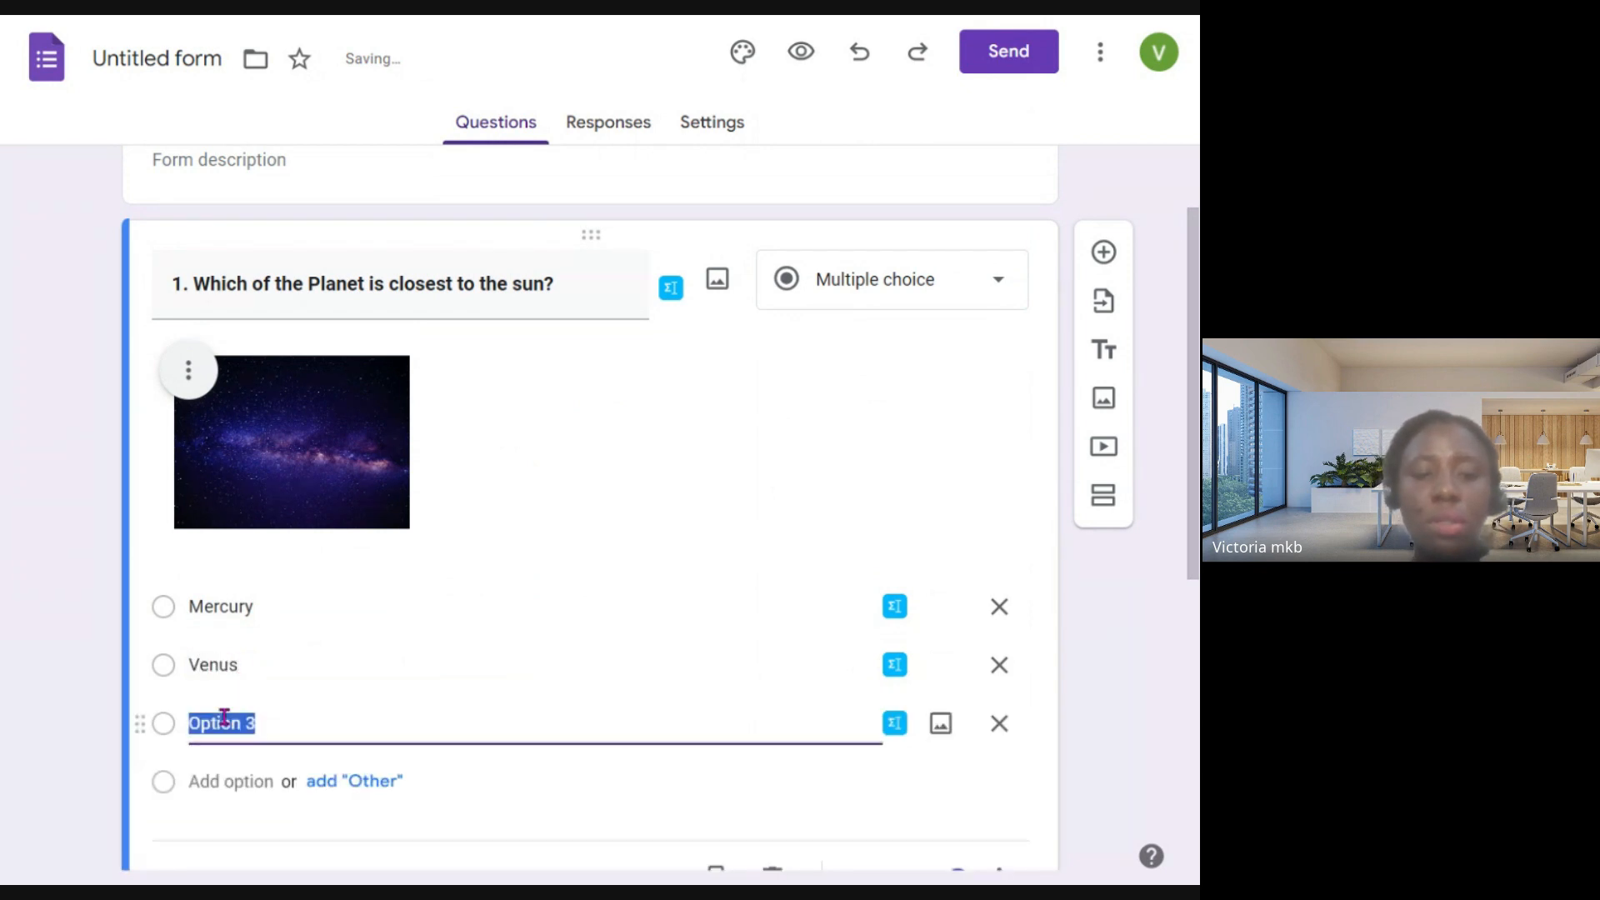
type("Mars")
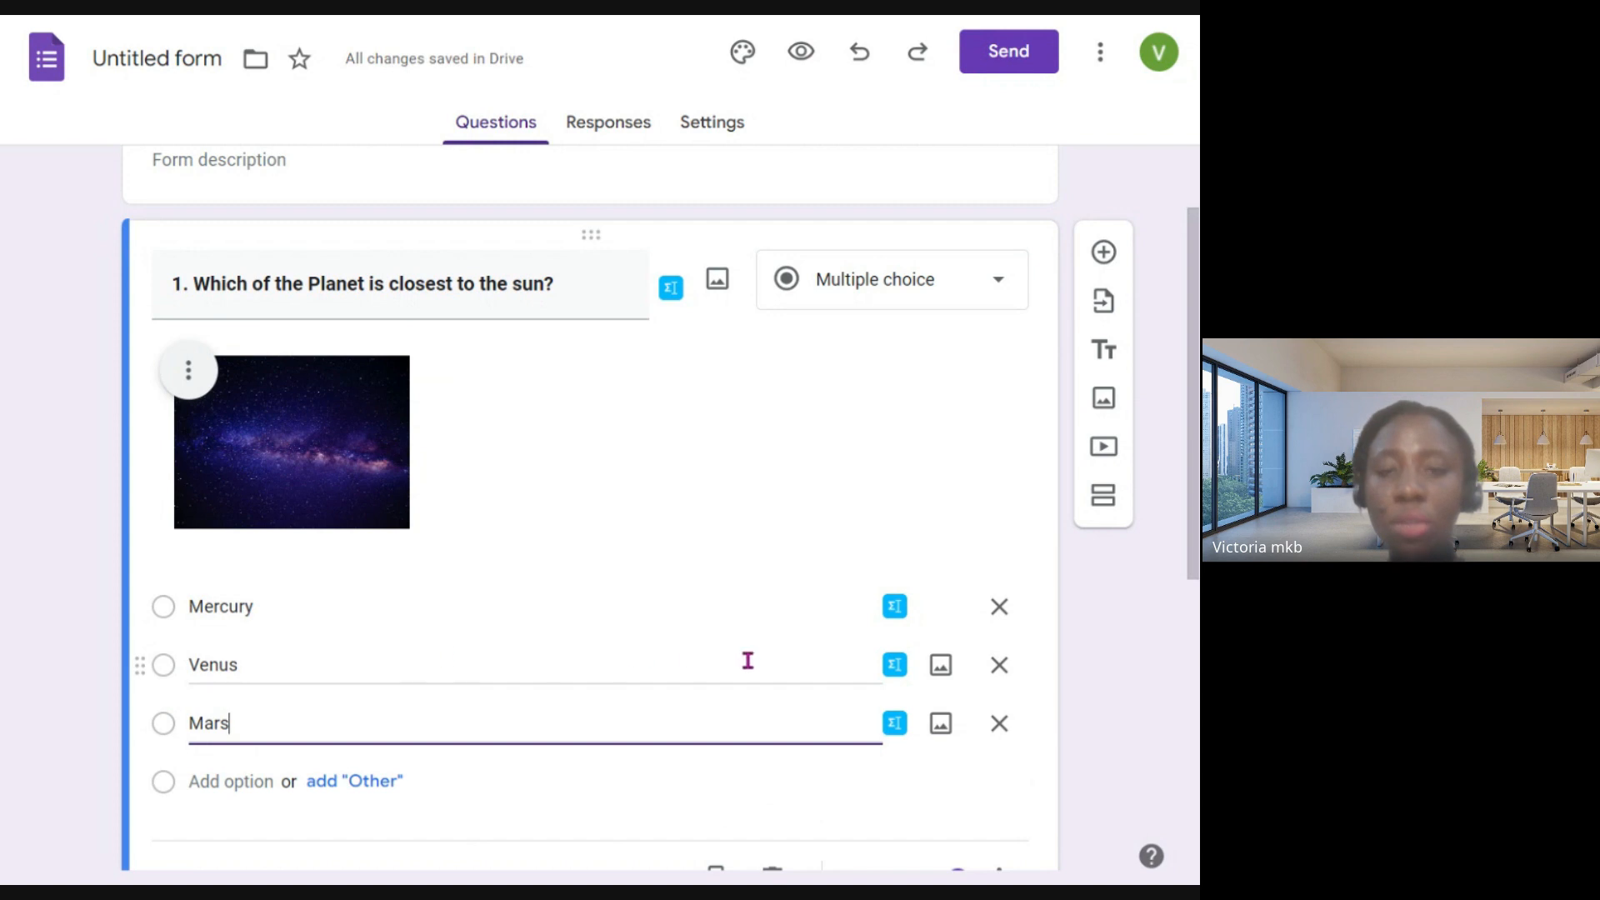
scroll(759, 660, "down", 2)
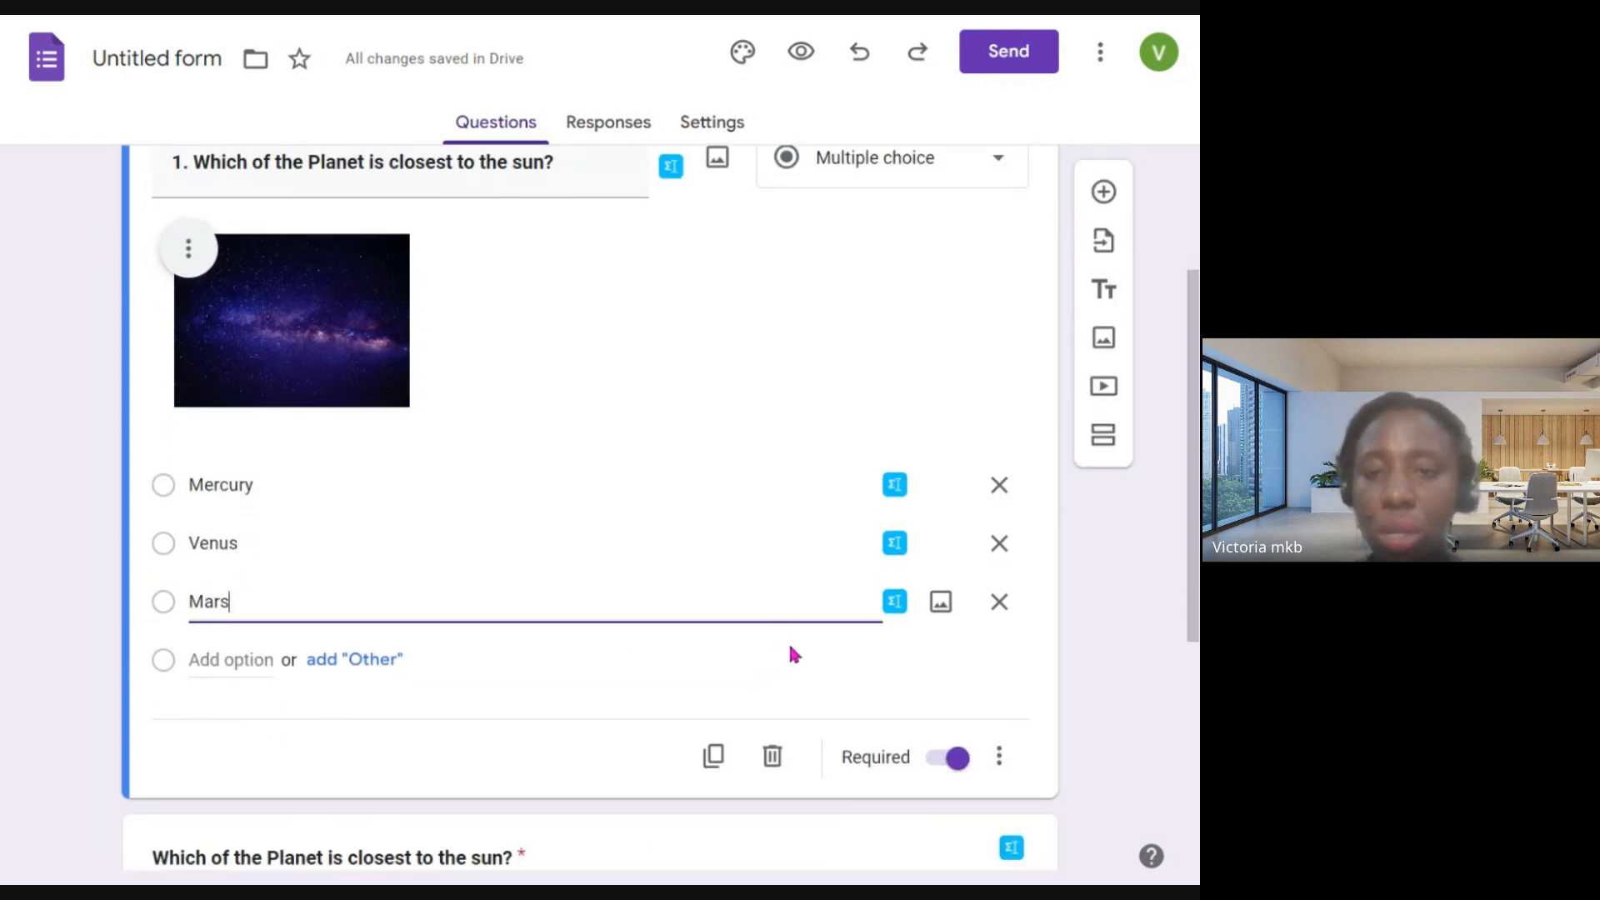
left_click(798, 649)
- Switch question 1's answer type to Checkboxes, keeping the three planet options, and select the Mars option's text
scroll(768, 631, "up", 4)
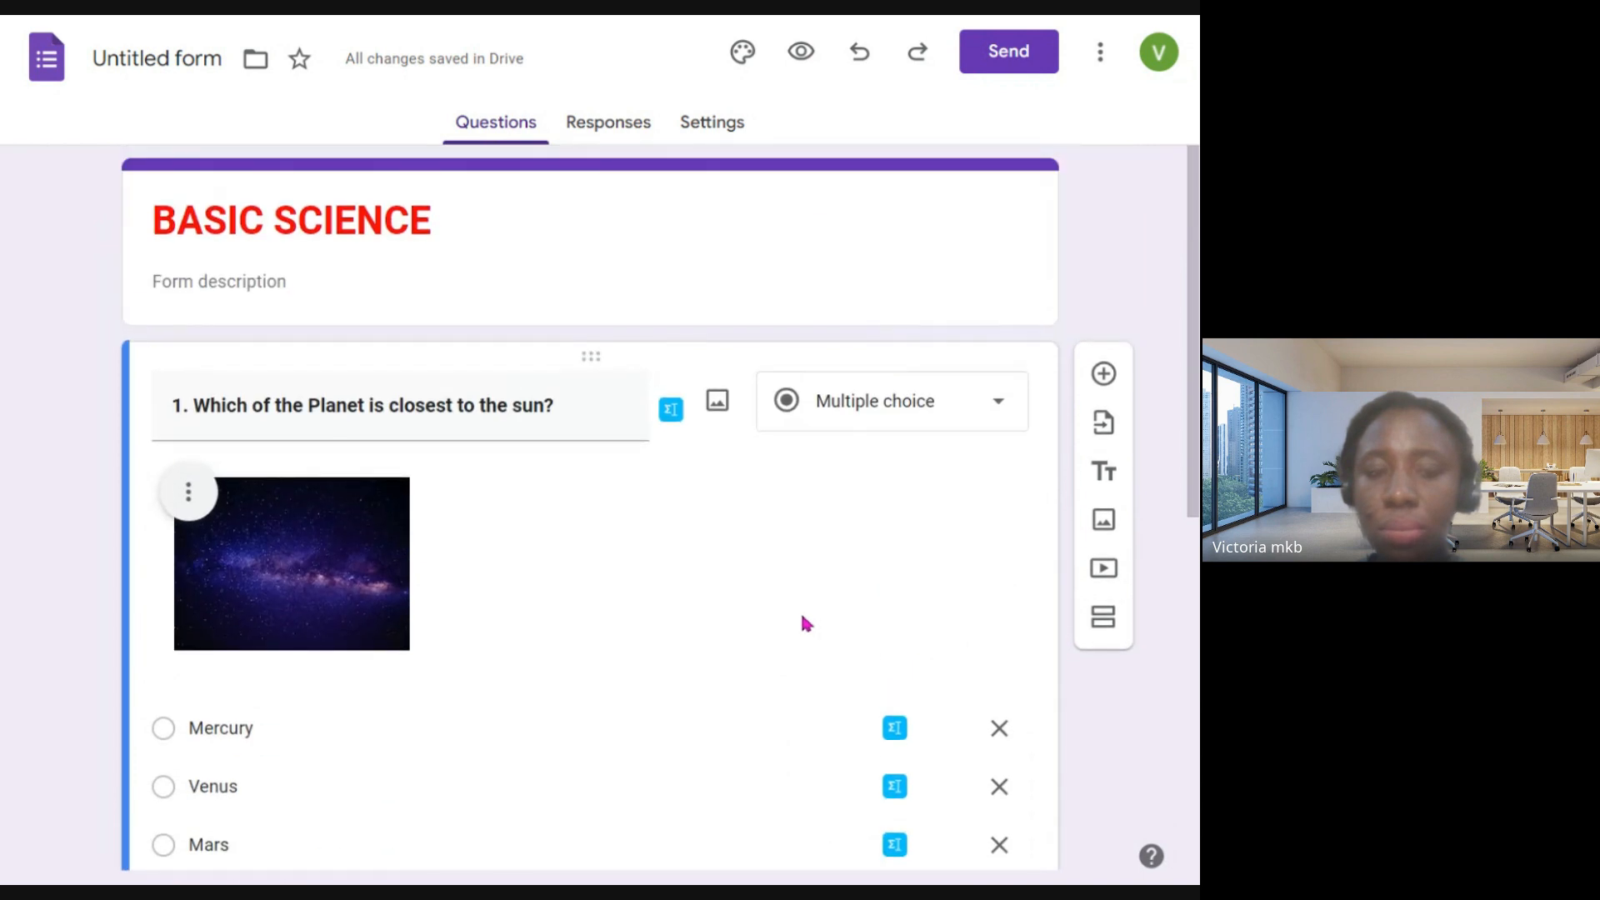
left_click(939, 400)
left_click(844, 350)
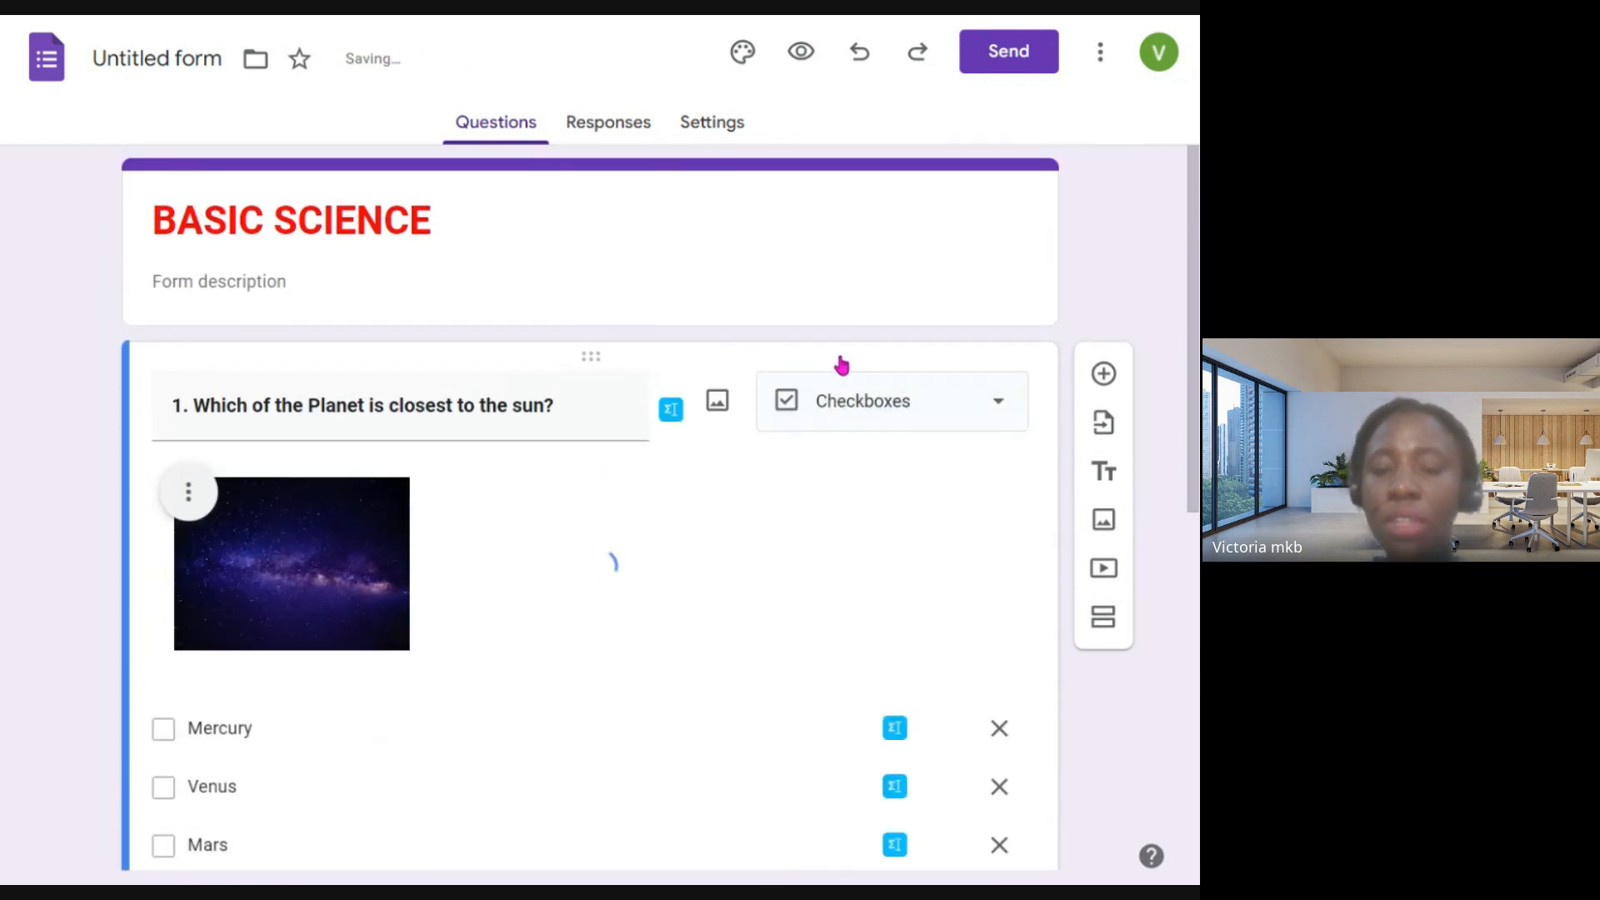
scroll(670, 587, "down", 3)
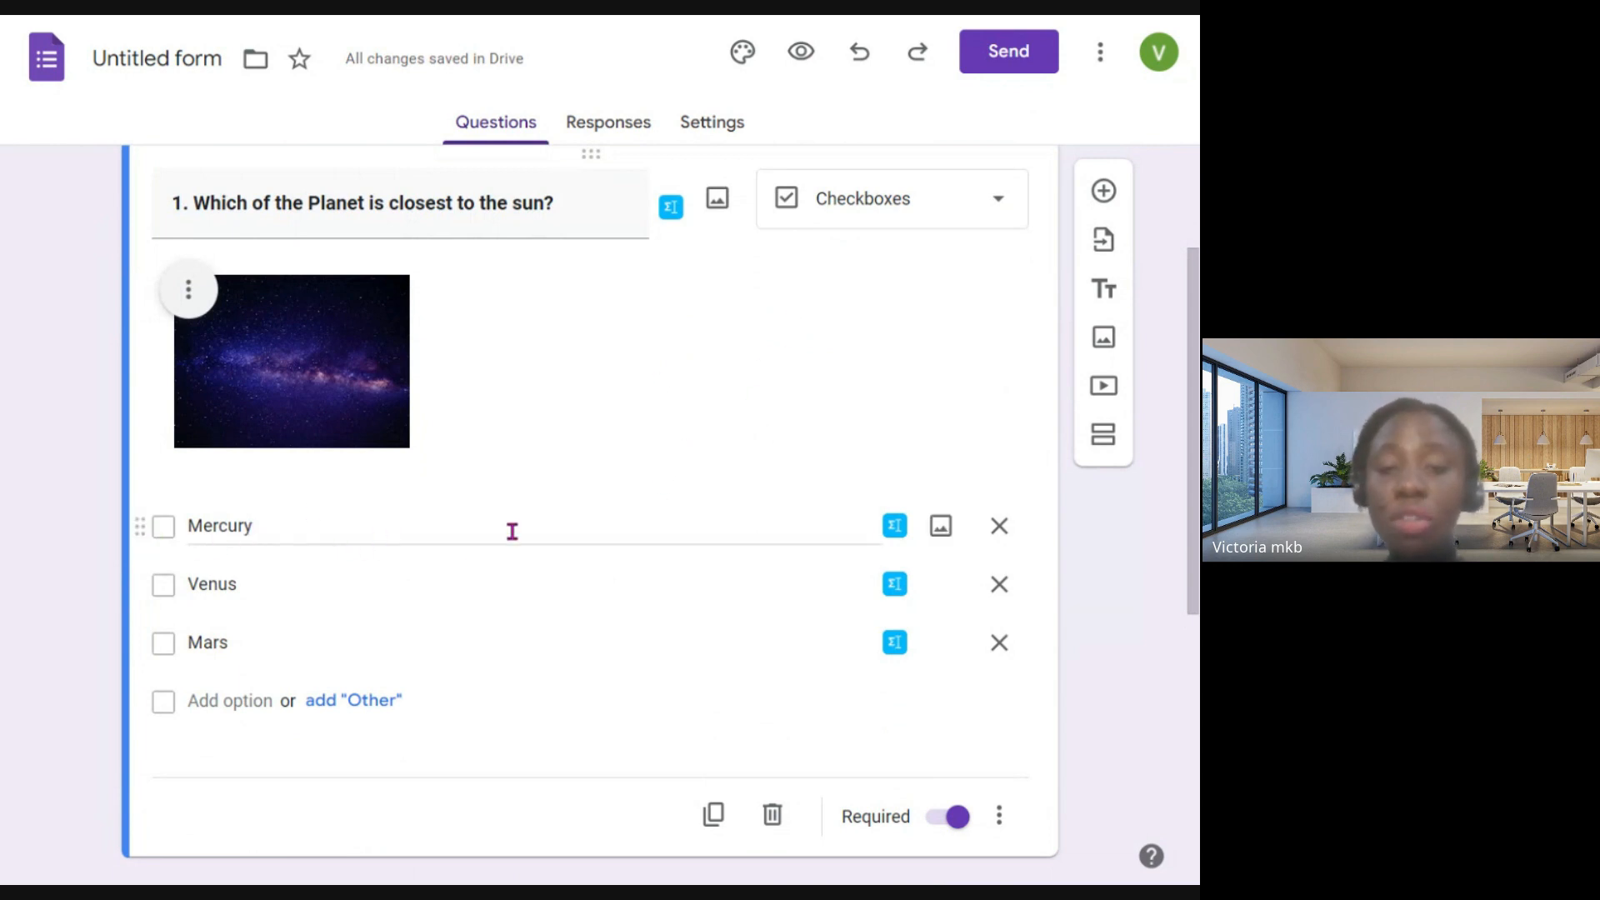
left_click(389, 639)
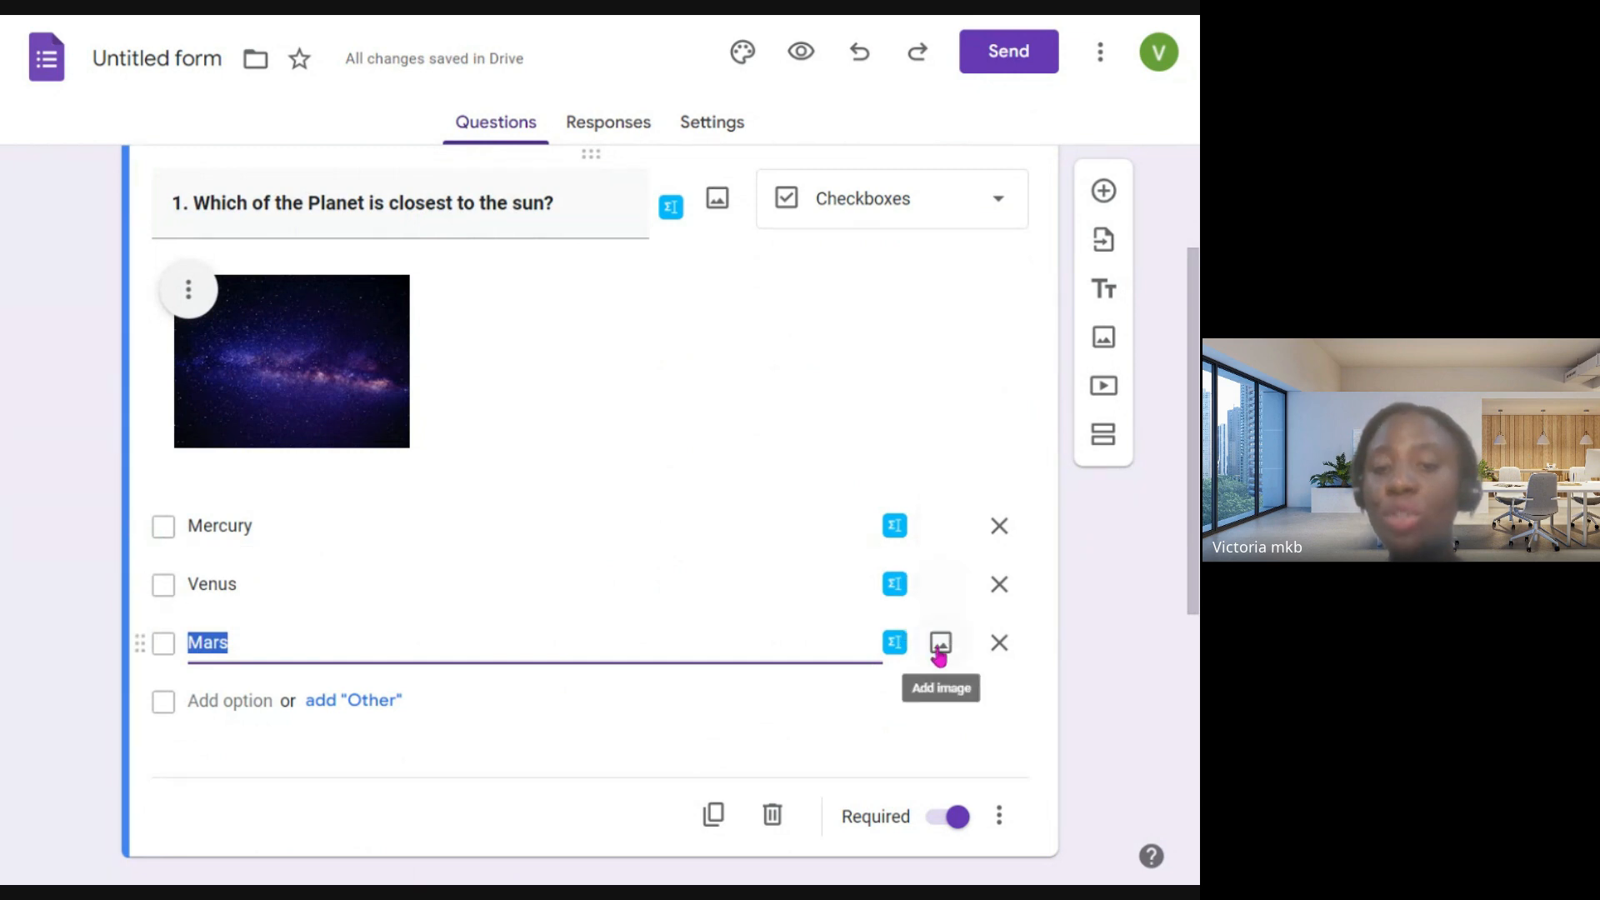
- Review the answer types available for question 1 while keeping Checkboxes
scroll(658, 709, "down", 2)
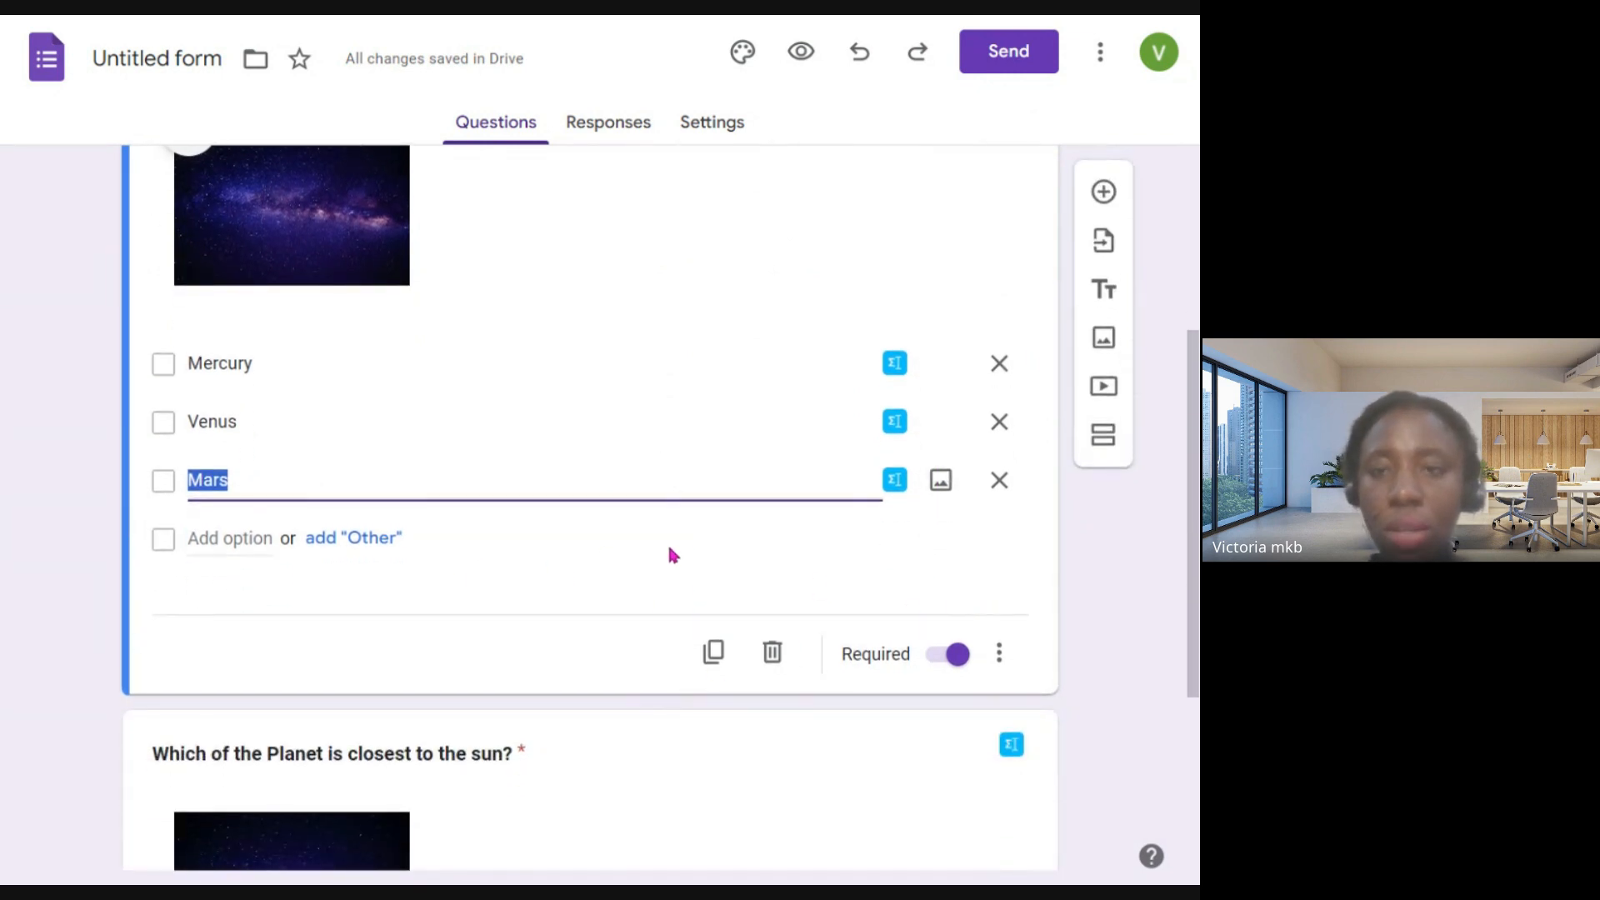
scroll(670, 552, "up", 2)
left_click(920, 265)
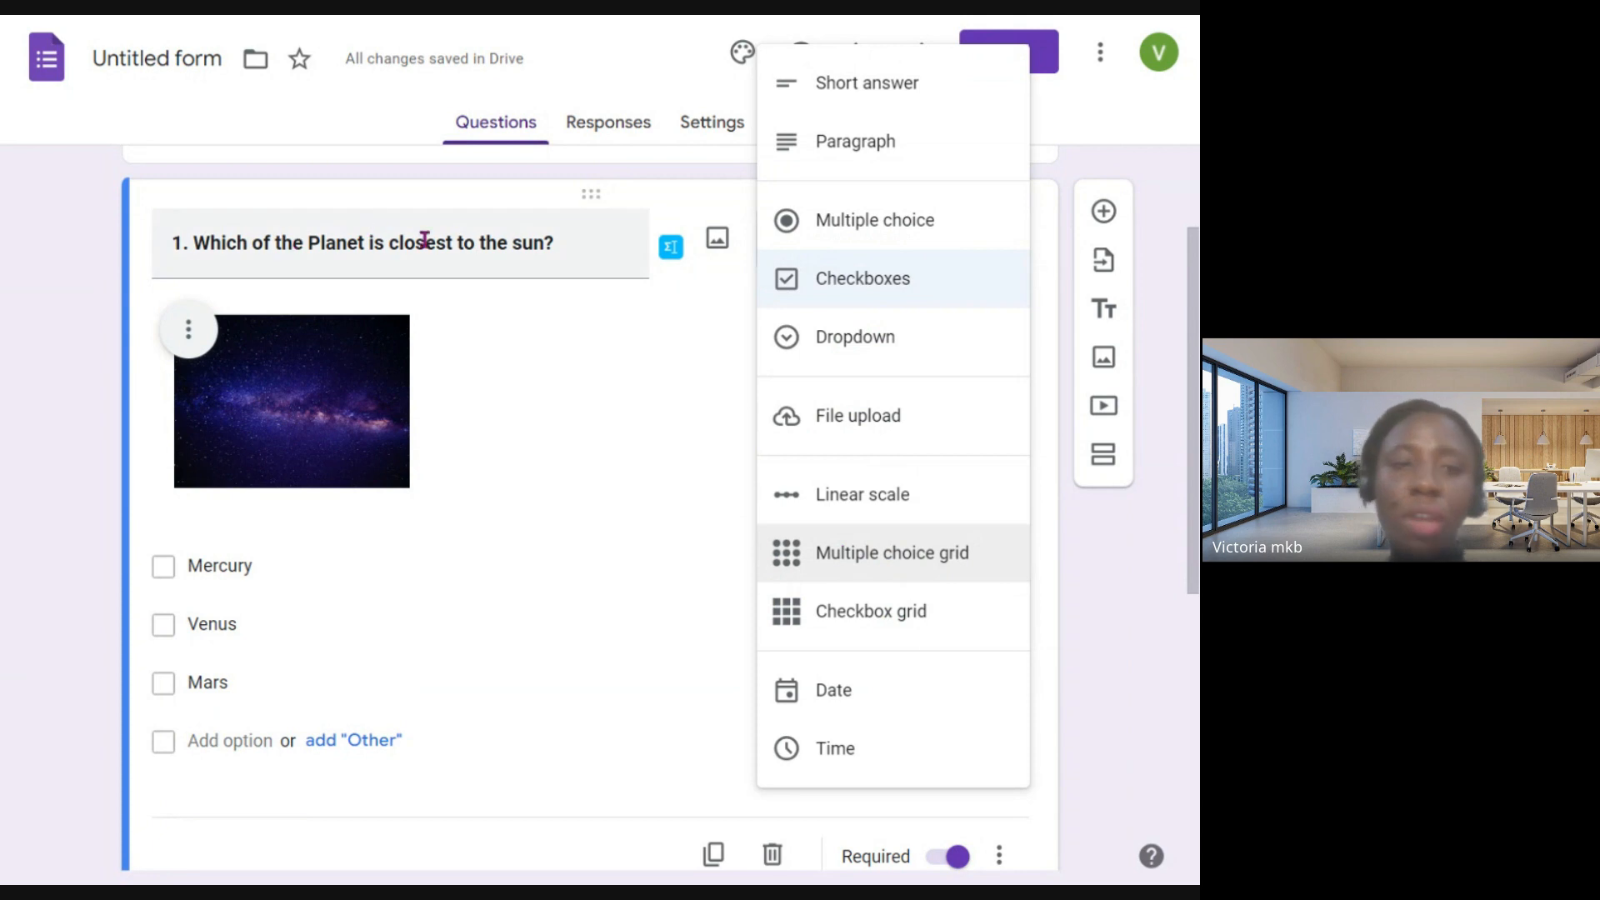
left_click(529, 362)
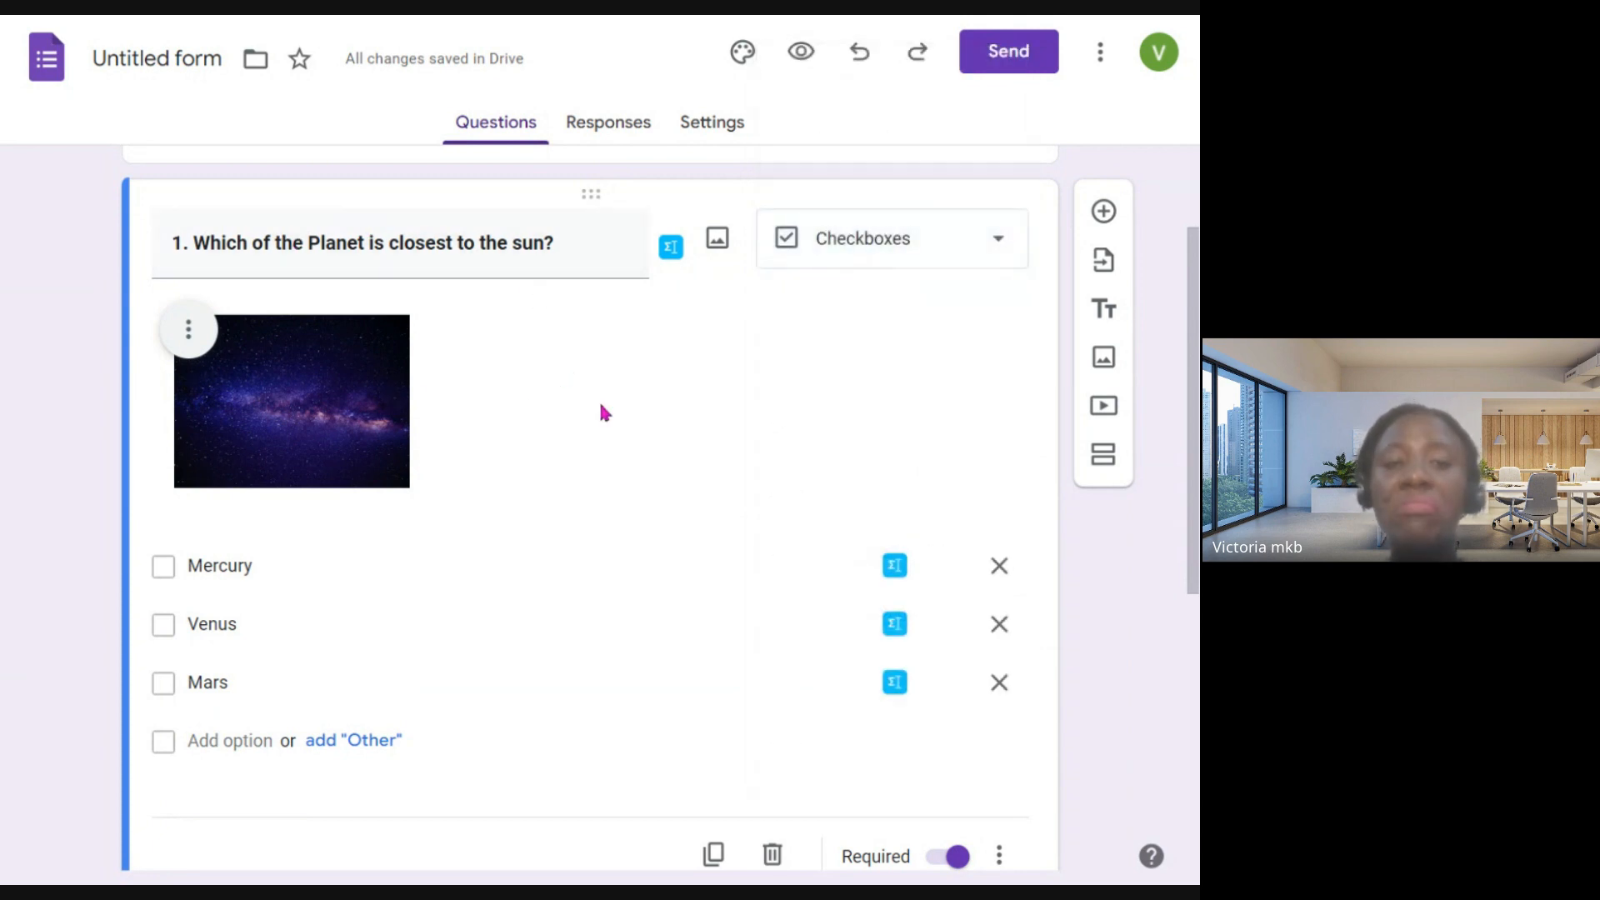
- Check the extra options menu of the planet question and close it without choosing anything
left_click(542, 266)
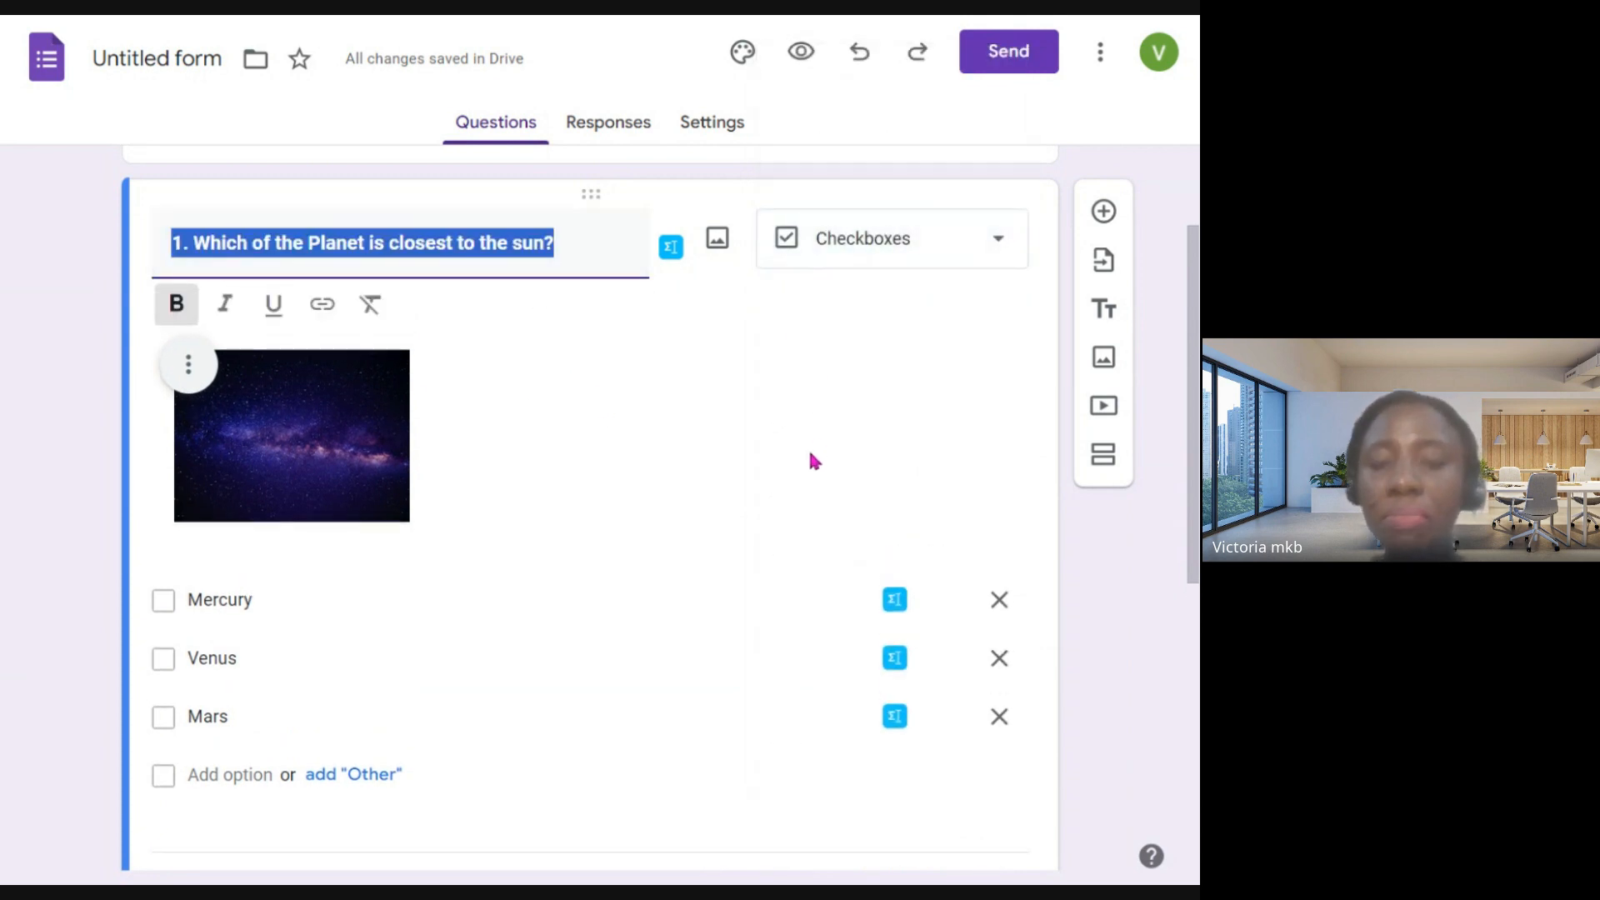
scroll(807, 461, "down", 2)
scroll(807, 465, "down", 2)
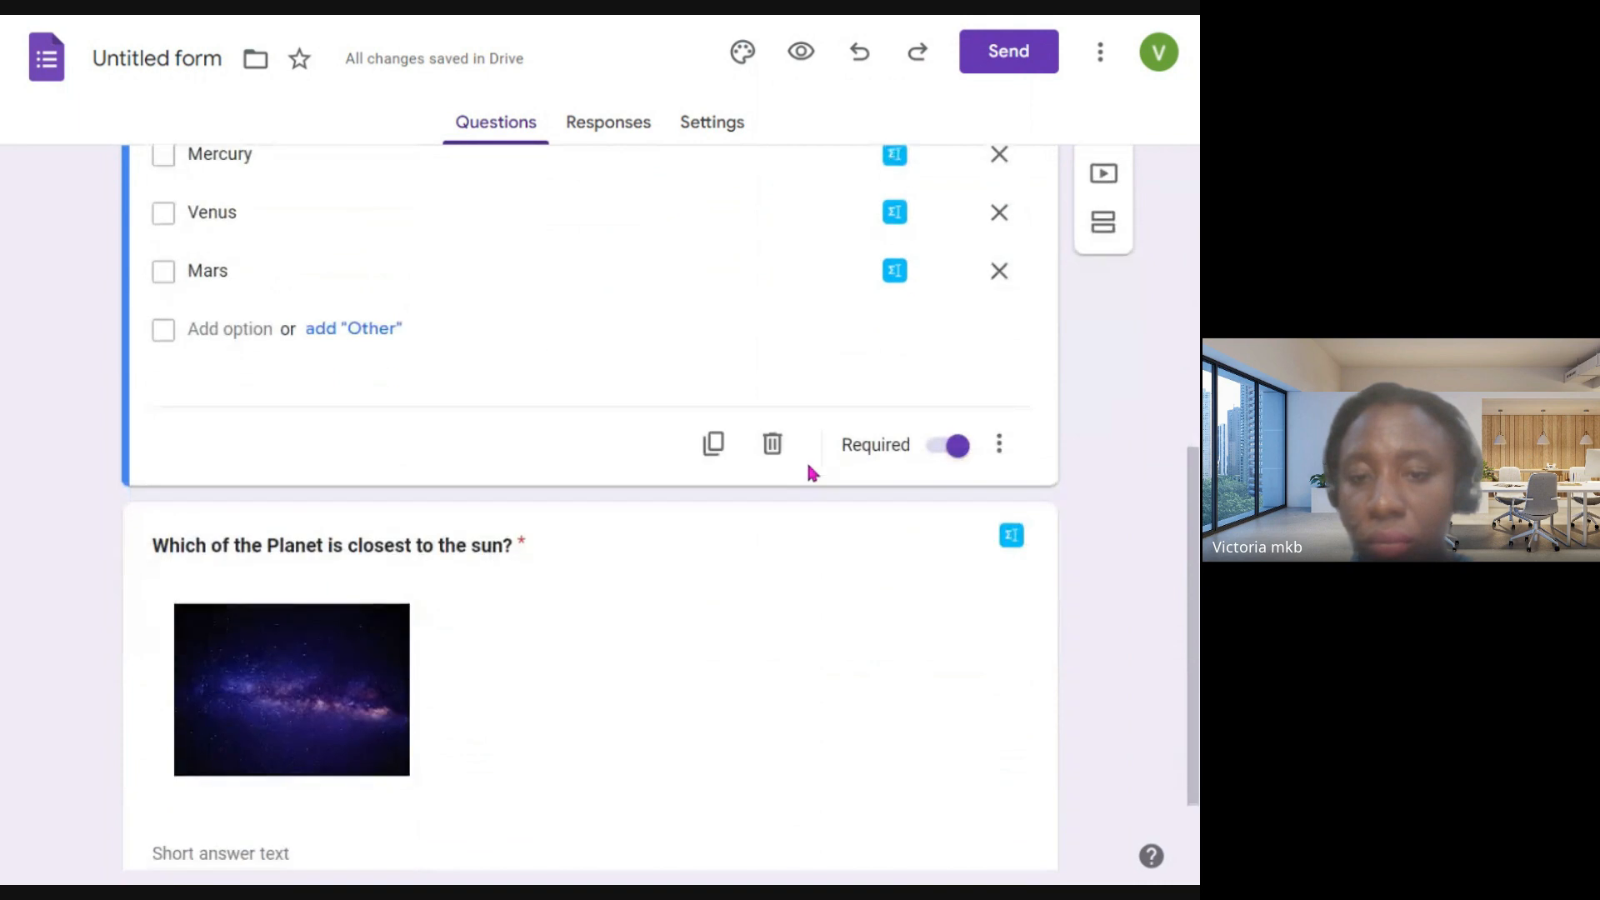
left_click(1004, 442)
left_click(743, 371)
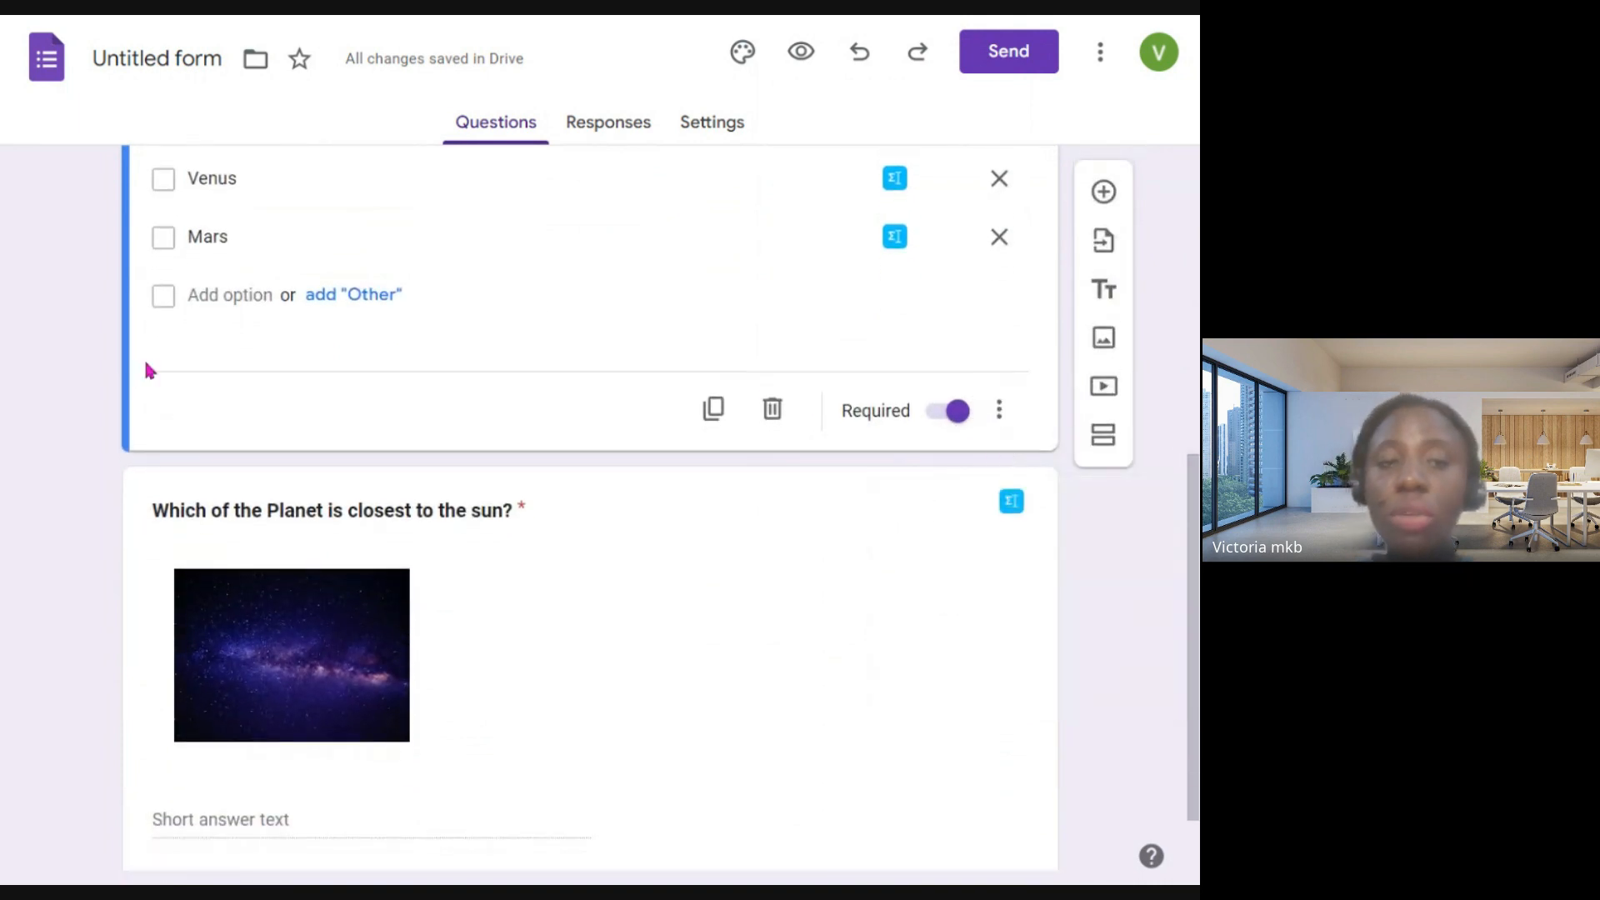
double_click(239, 239)
scroll(250, 332, "up", 2)
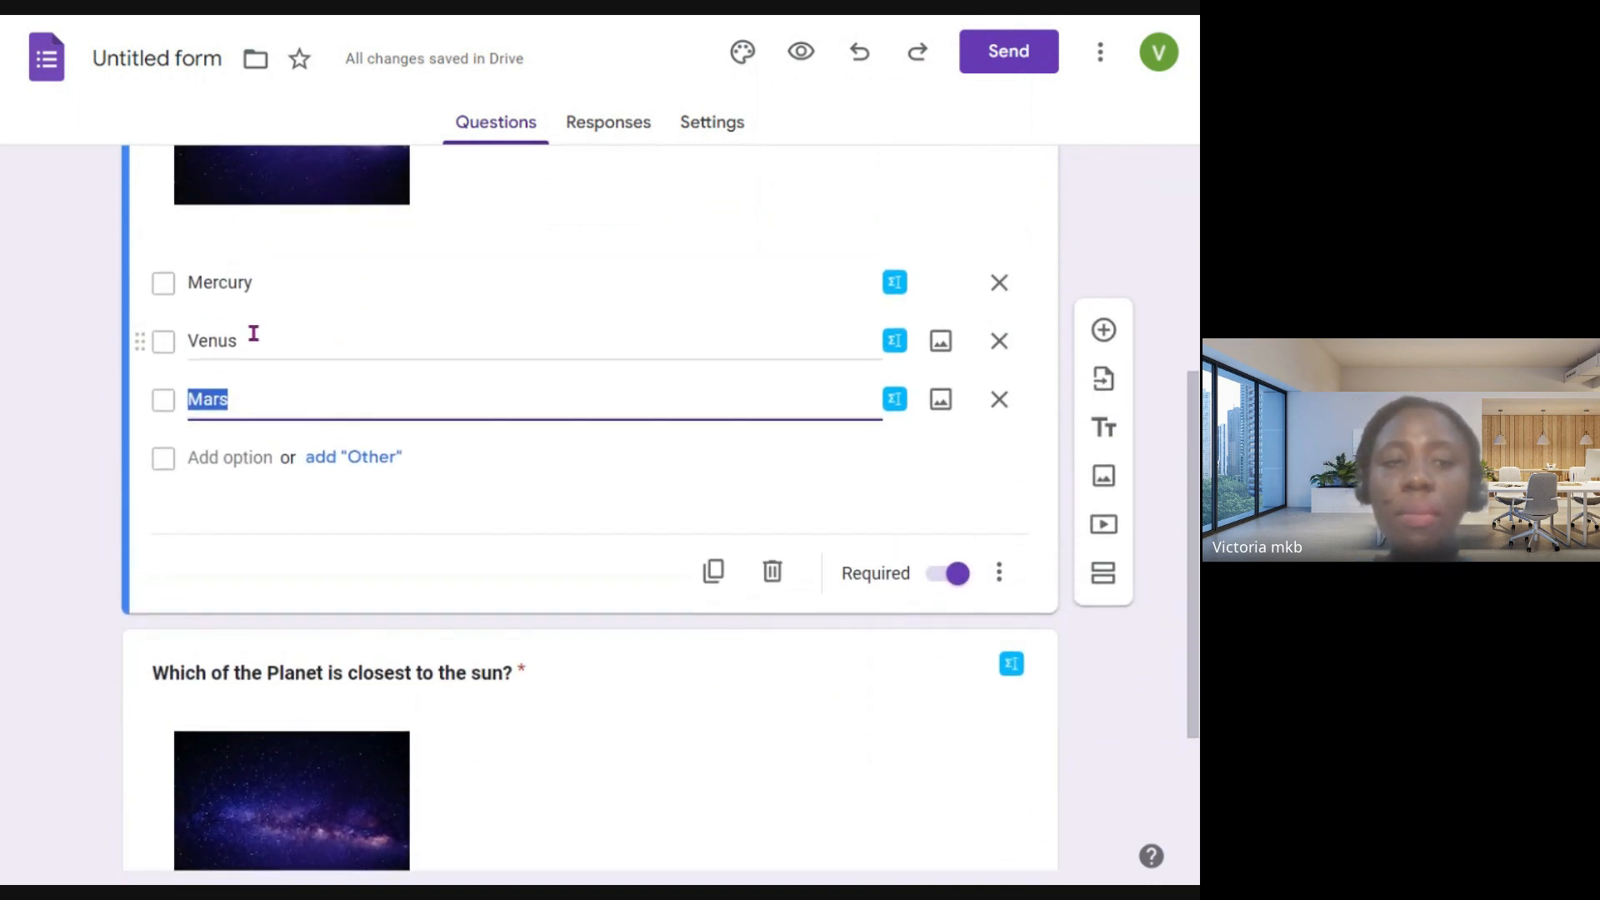
double_click(215, 341)
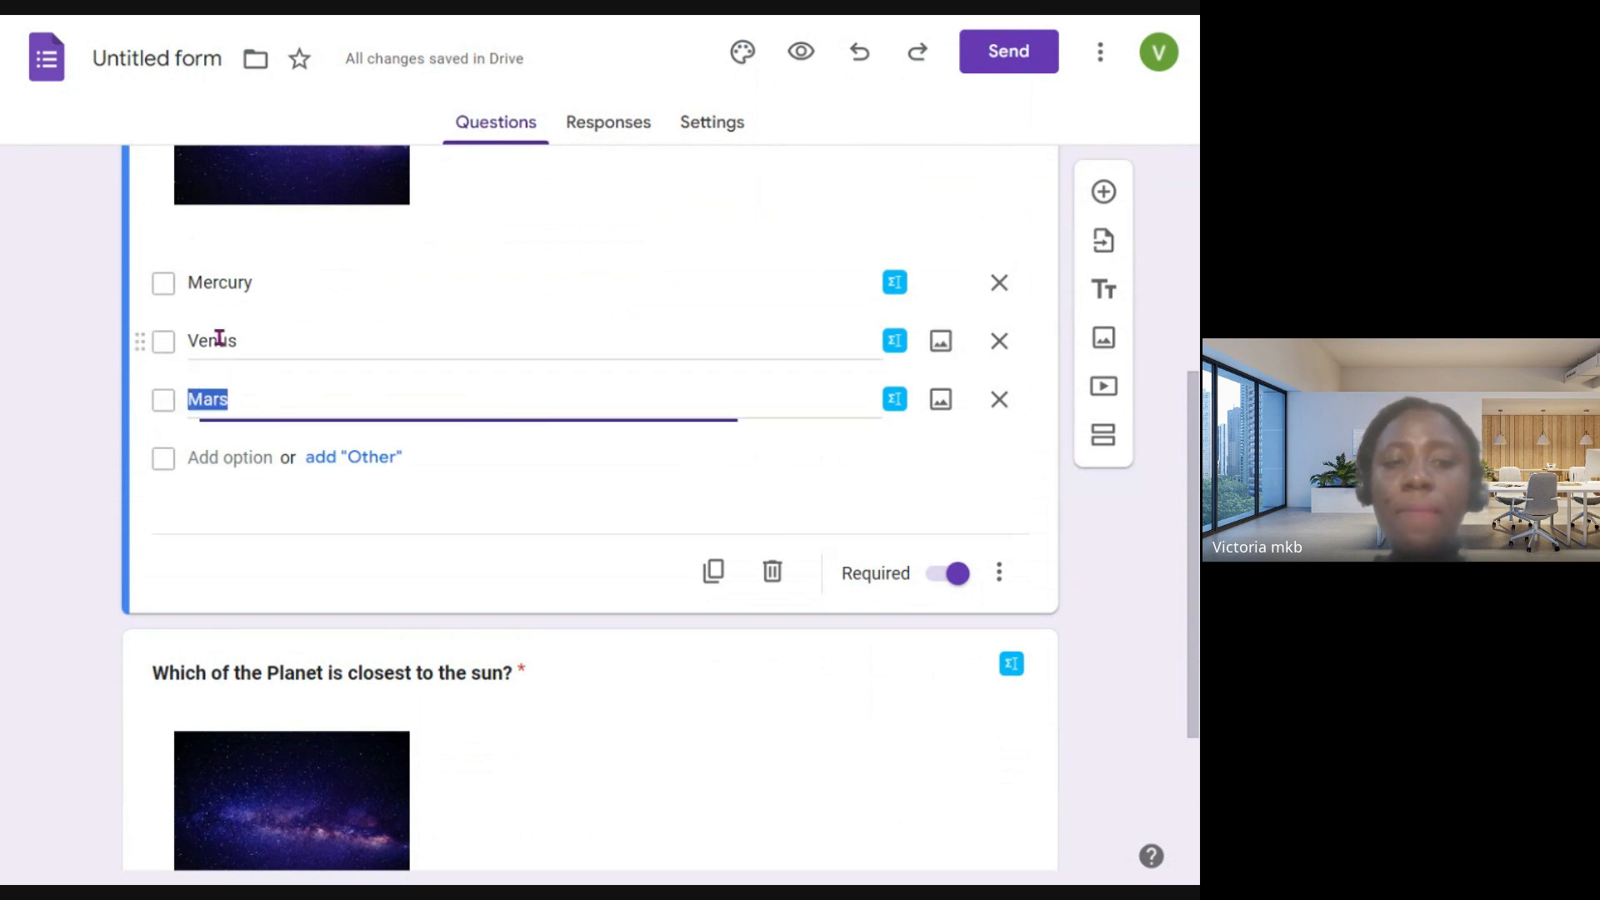
scroll(533, 388, "up", 3)
scroll(702, 414, "up", 2)
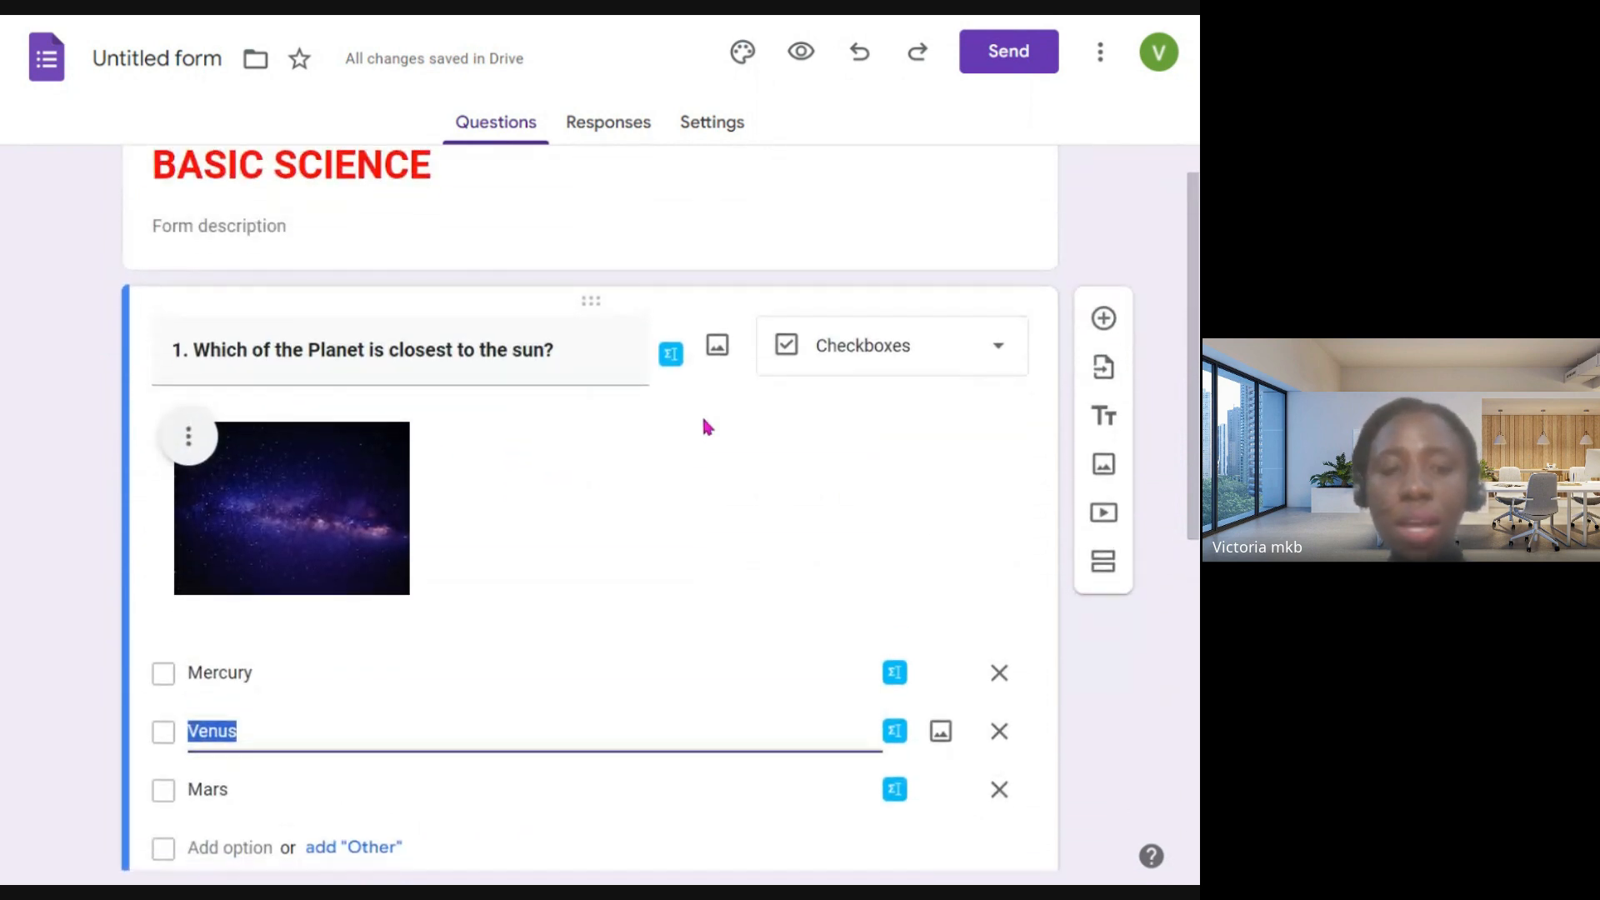
scroll(381, 354, "down", 3)
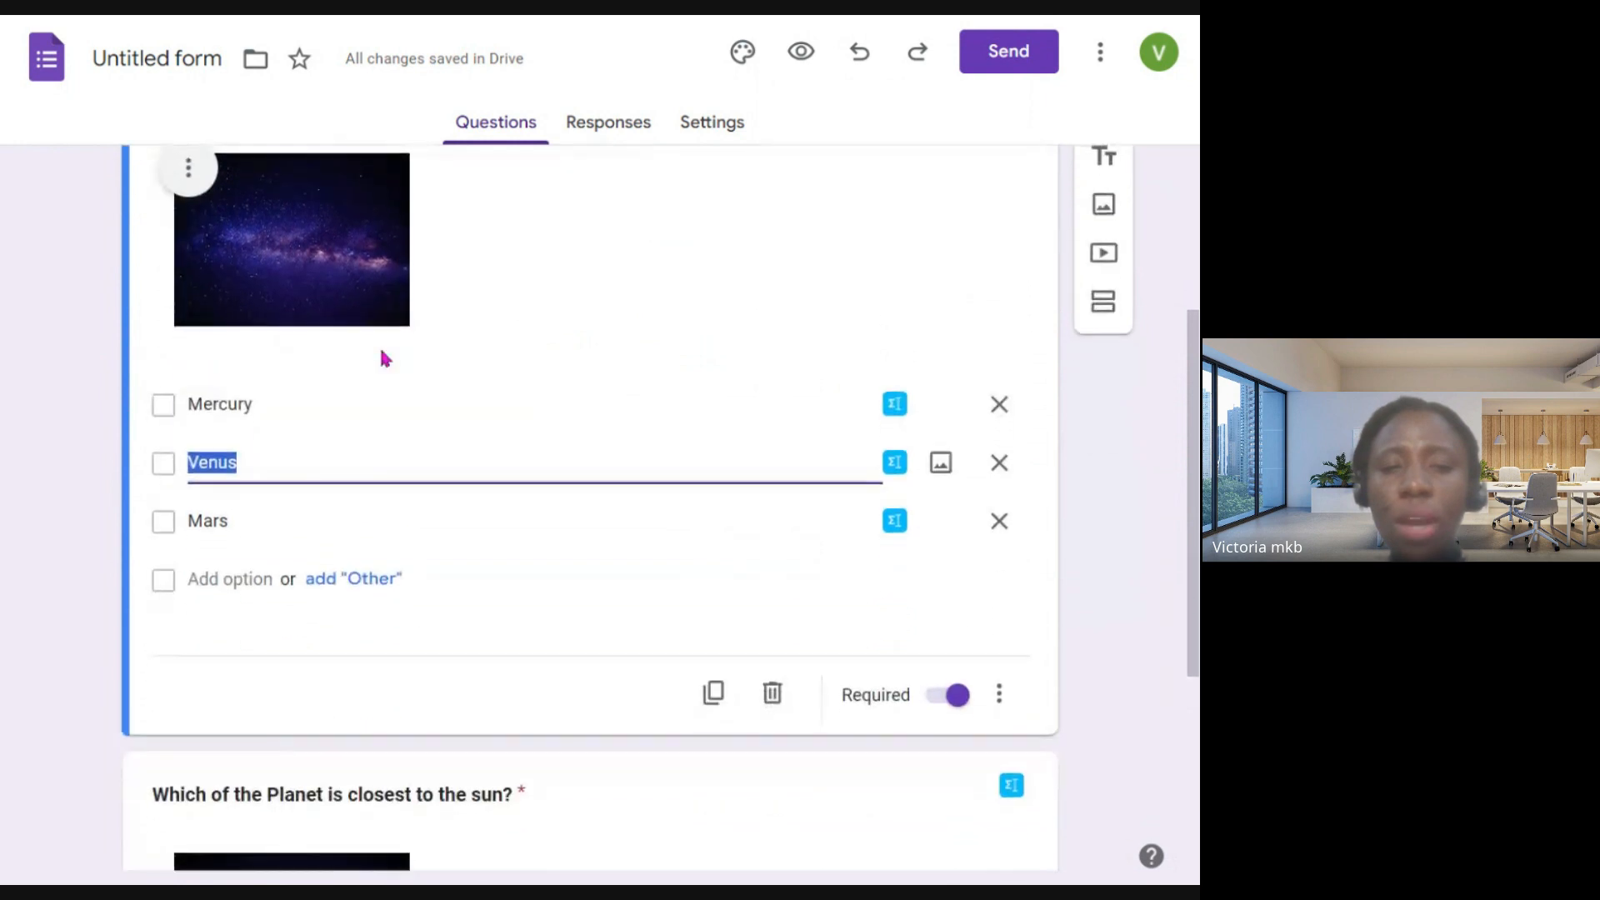
scroll(381, 357, "up", 2)
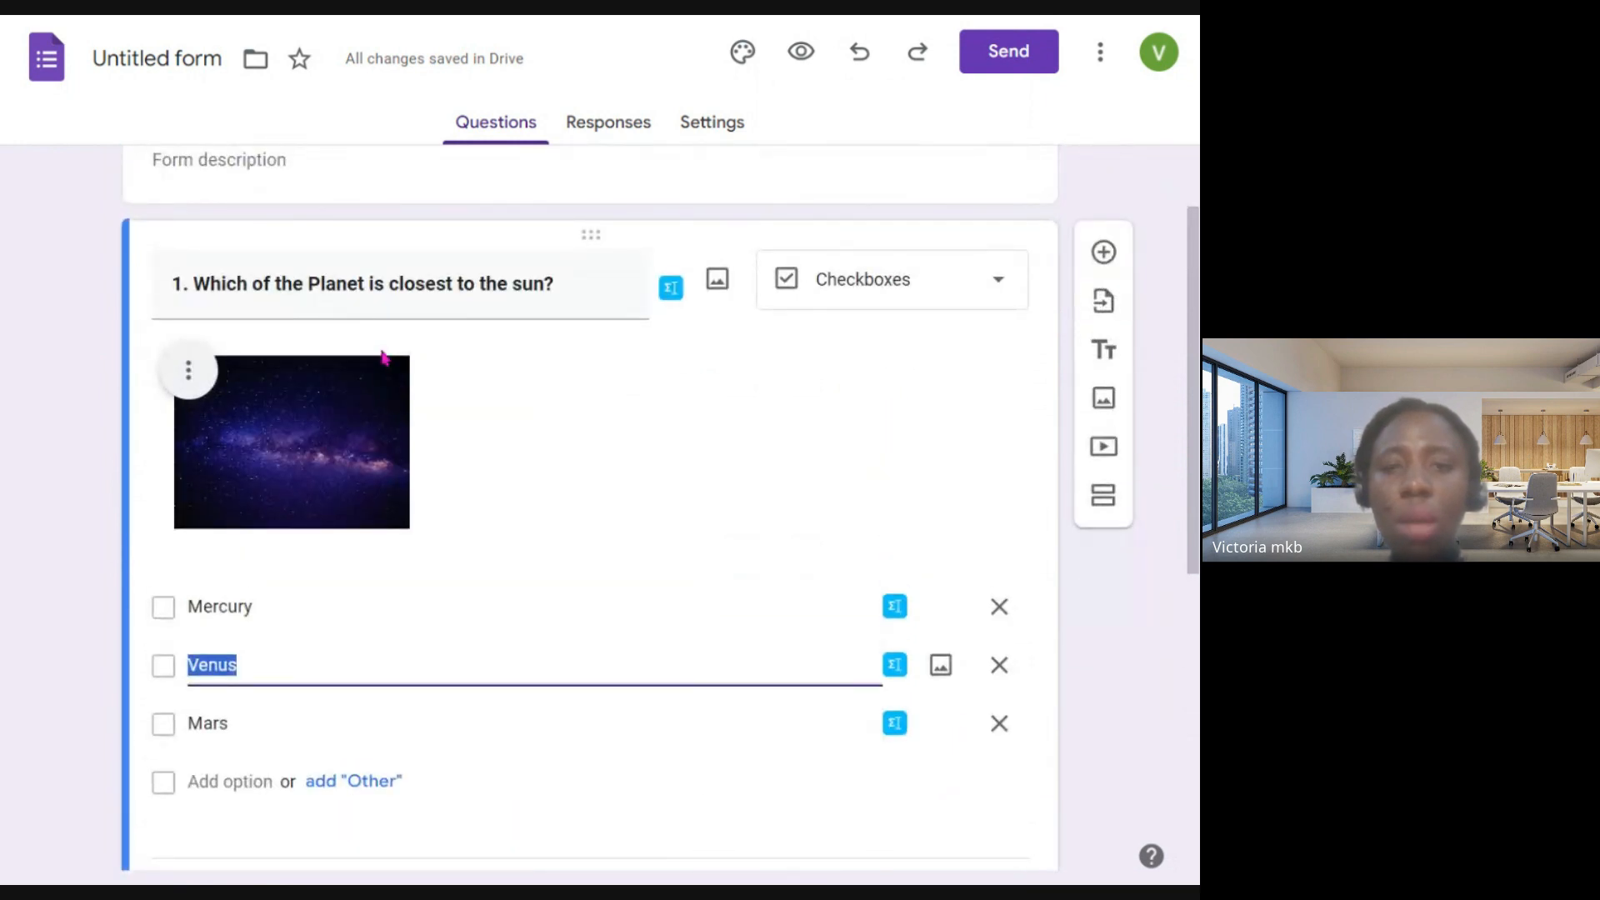
- Add a new blank question directly below question 1
scroll(382, 357, "down", 7)
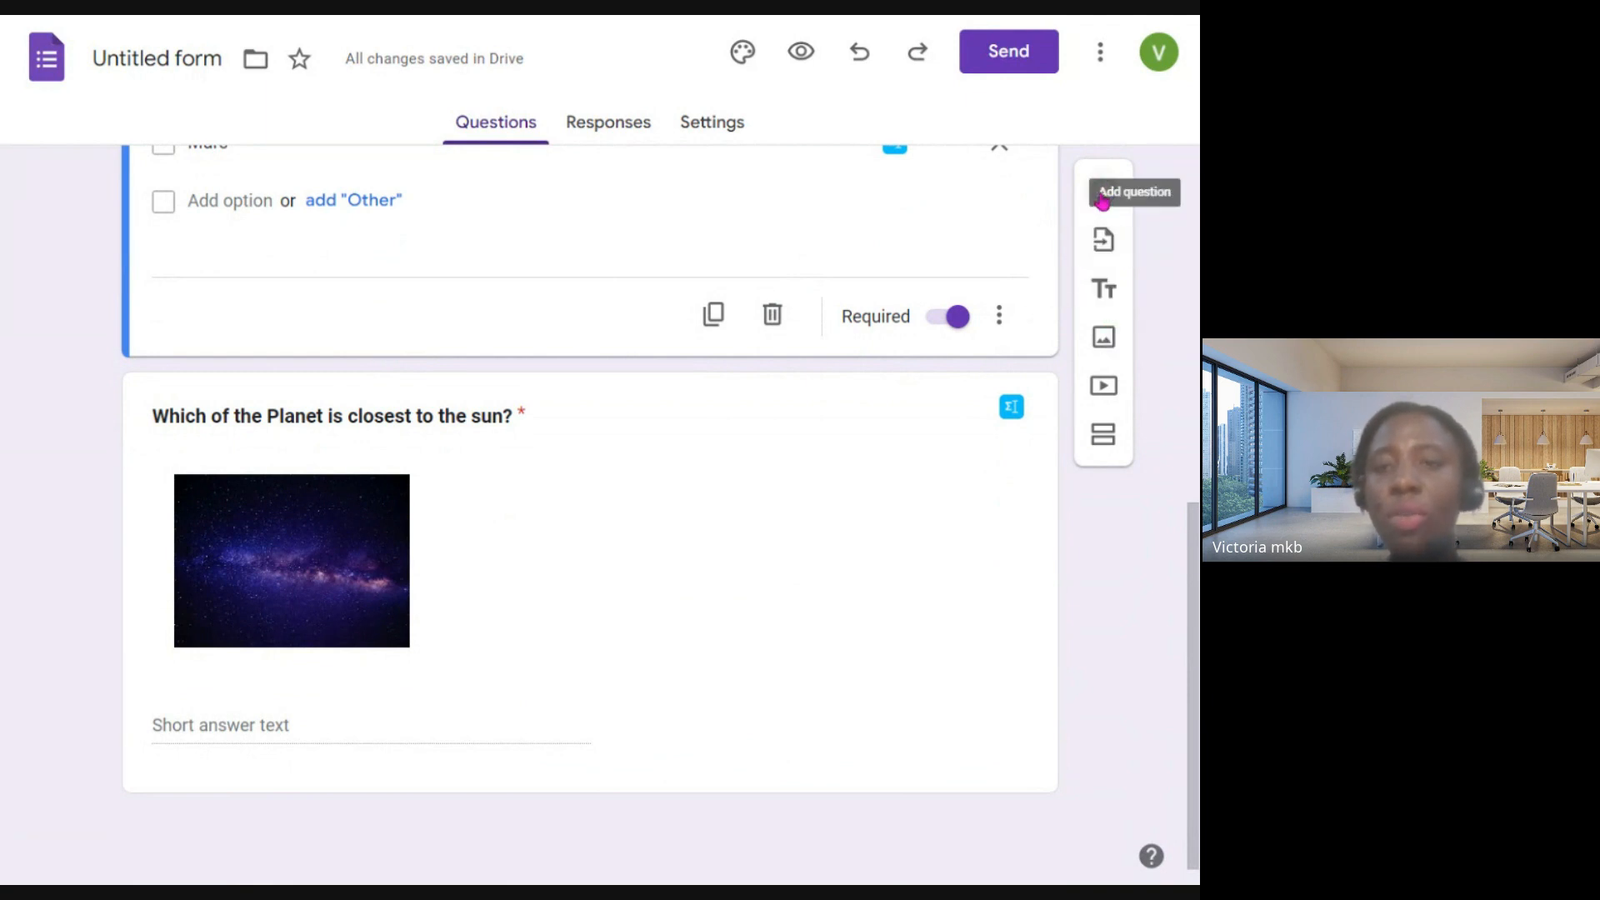
left_click(1104, 195)
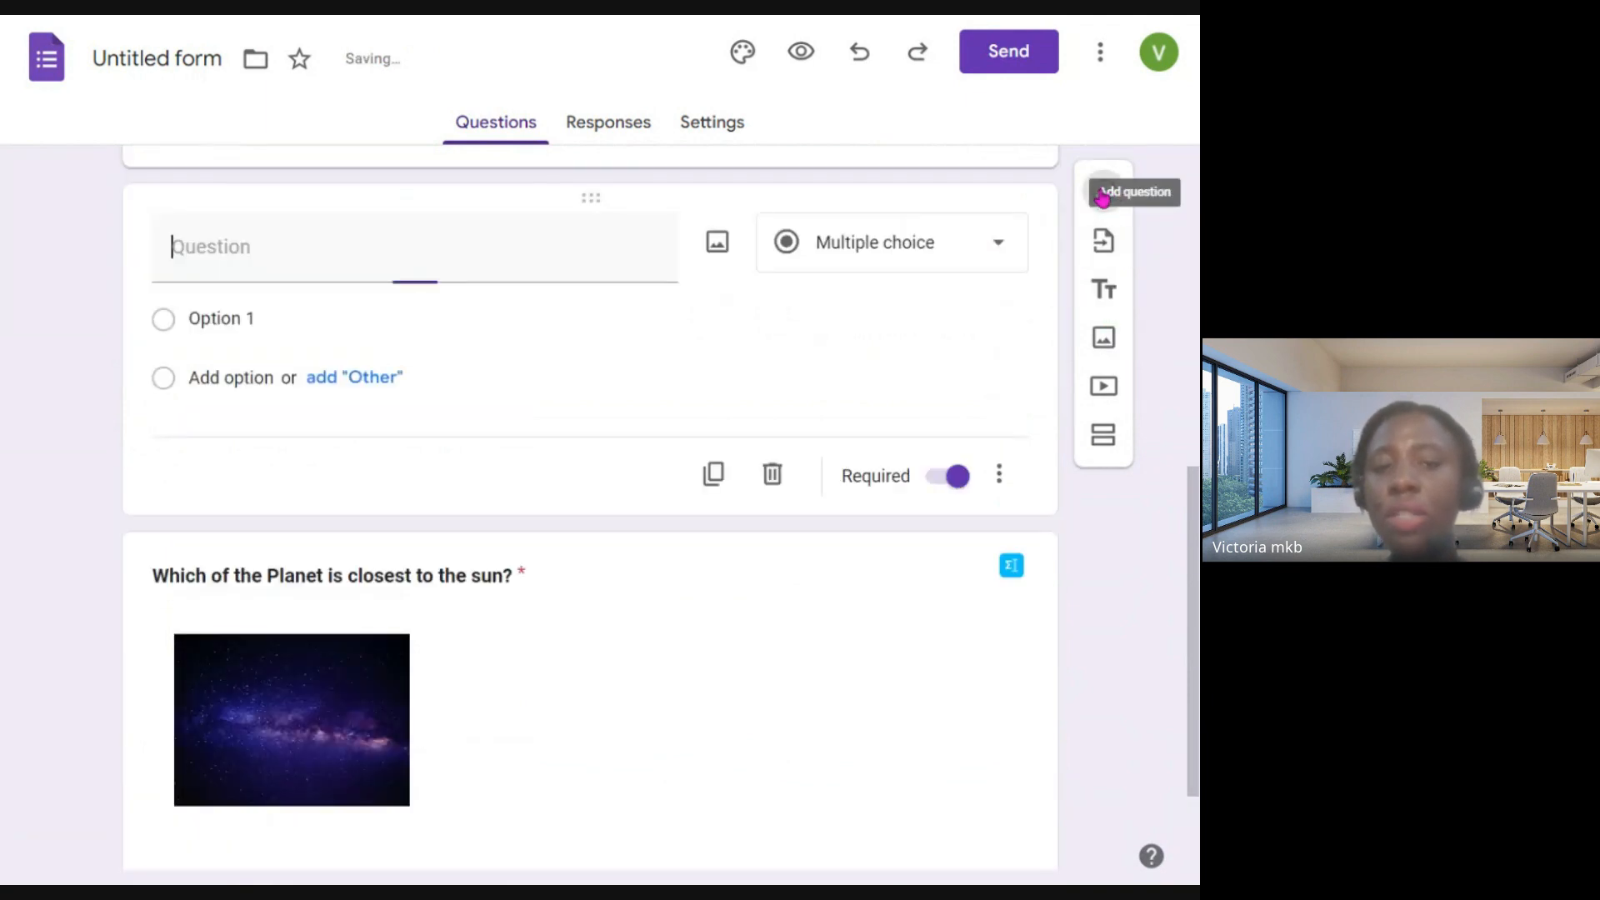
scroll(598, 355, "up", 4)
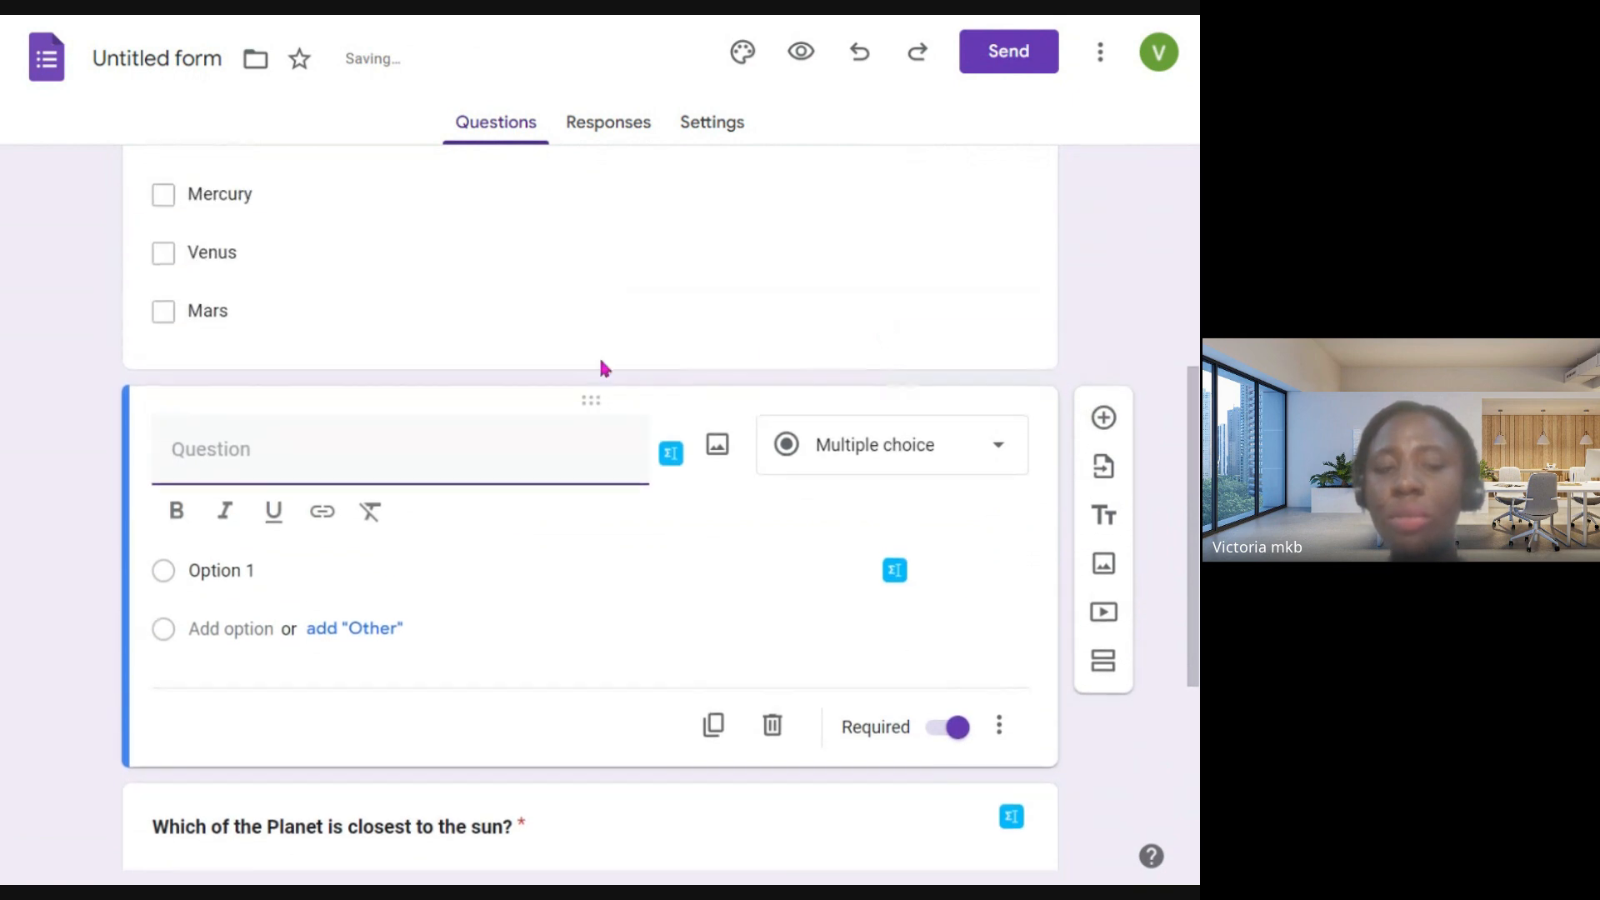
- View the existing forms available for importing questions and leave without importing any
scroll(584, 440, "down", 2)
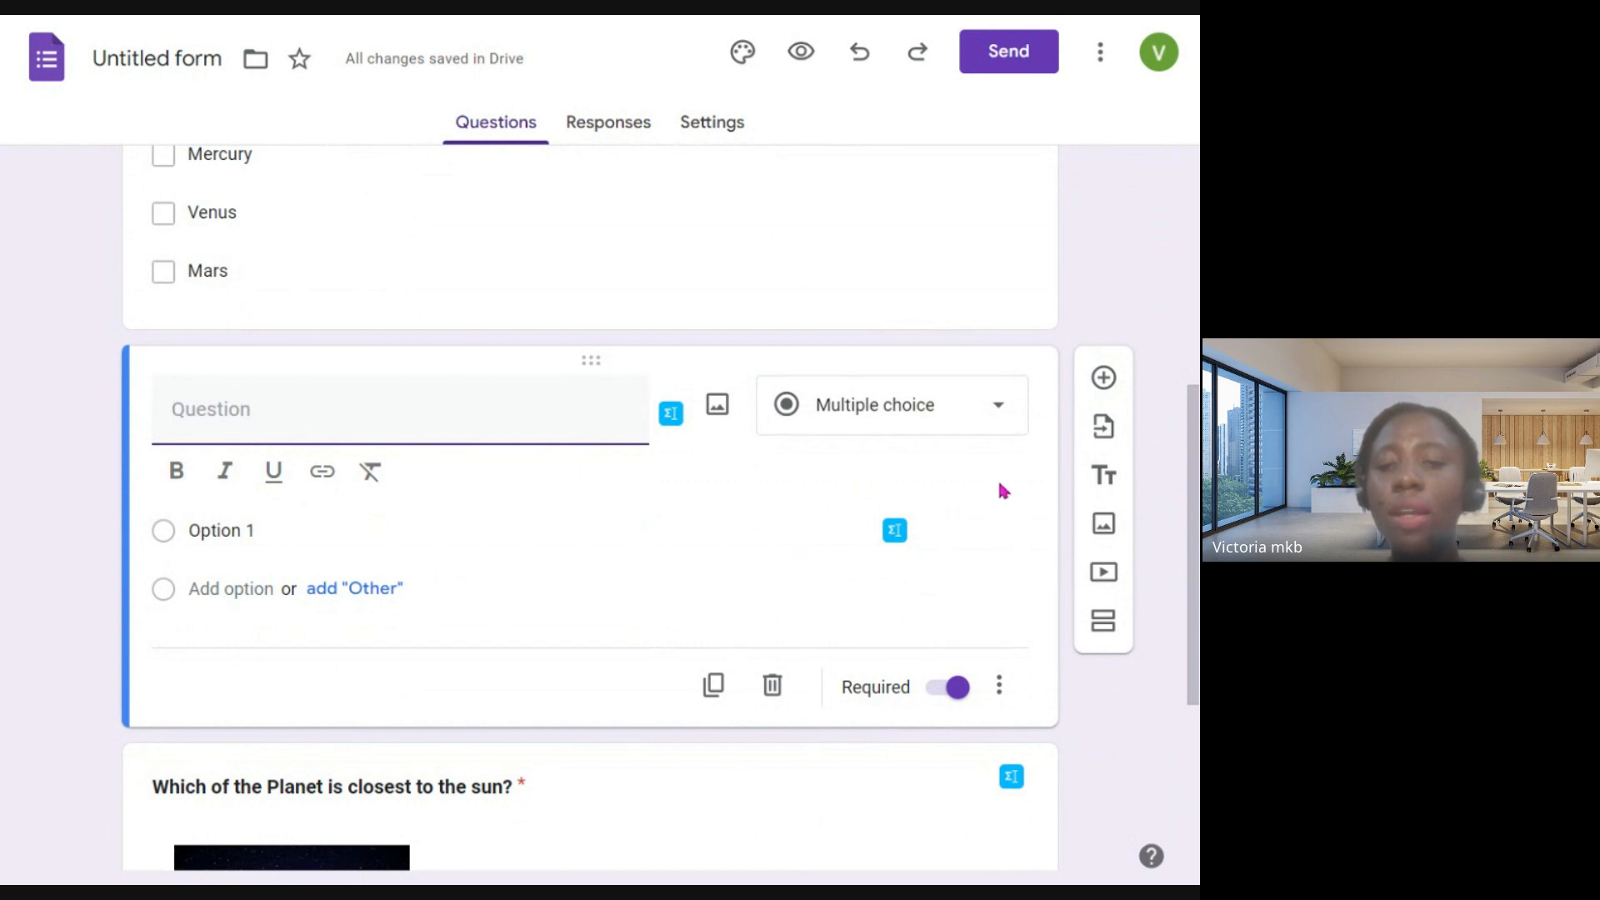
left_click(1102, 438)
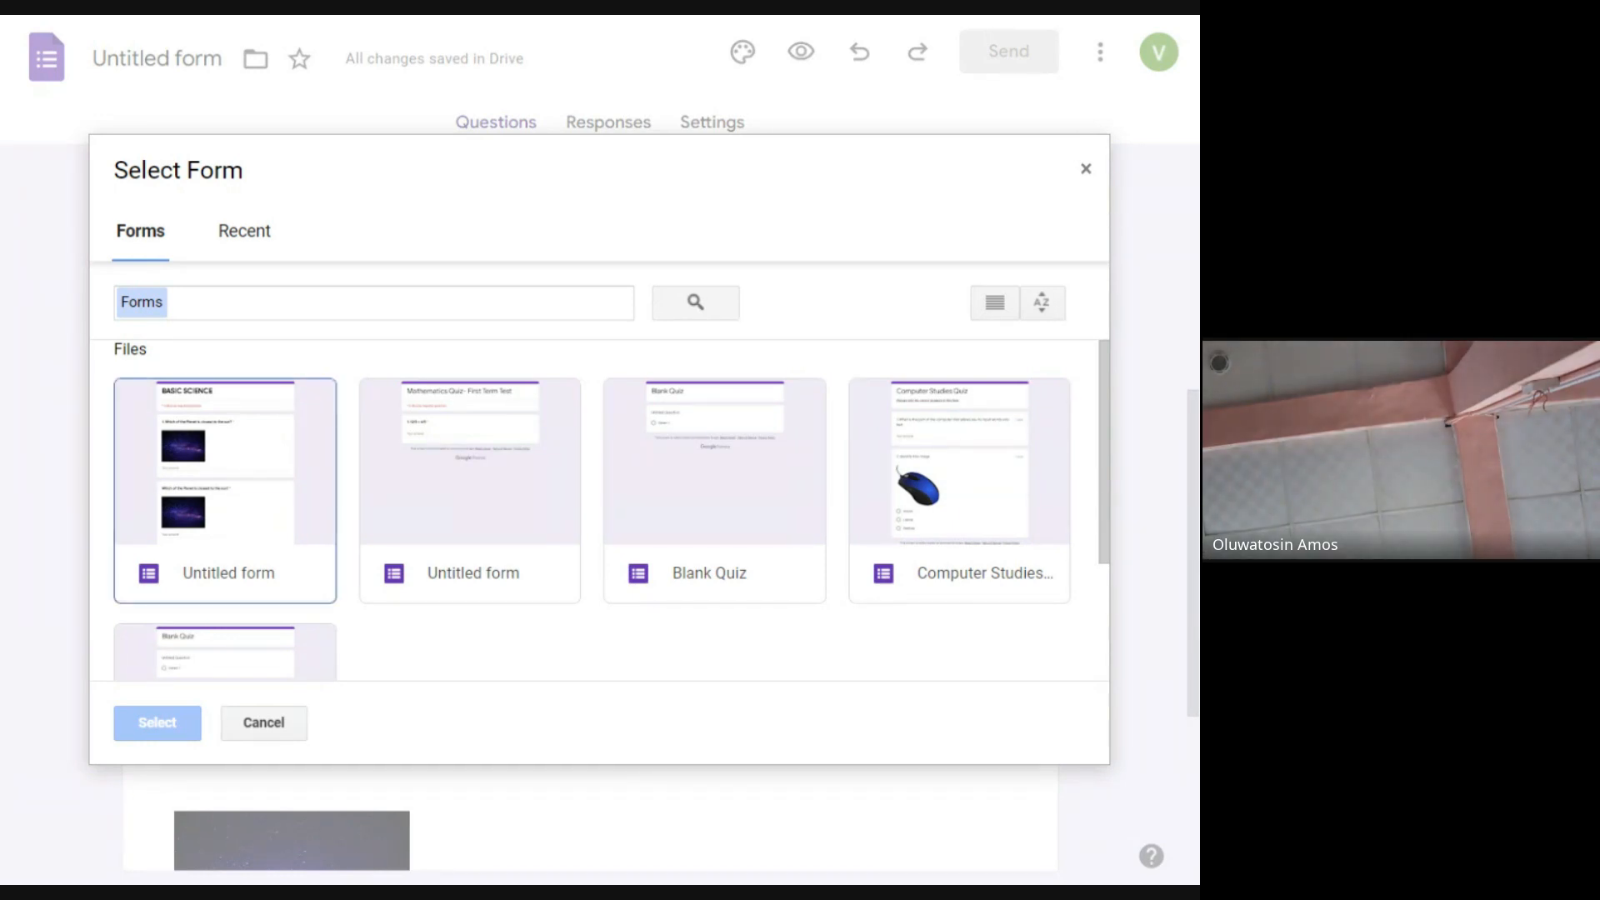
left_click(1086, 171)
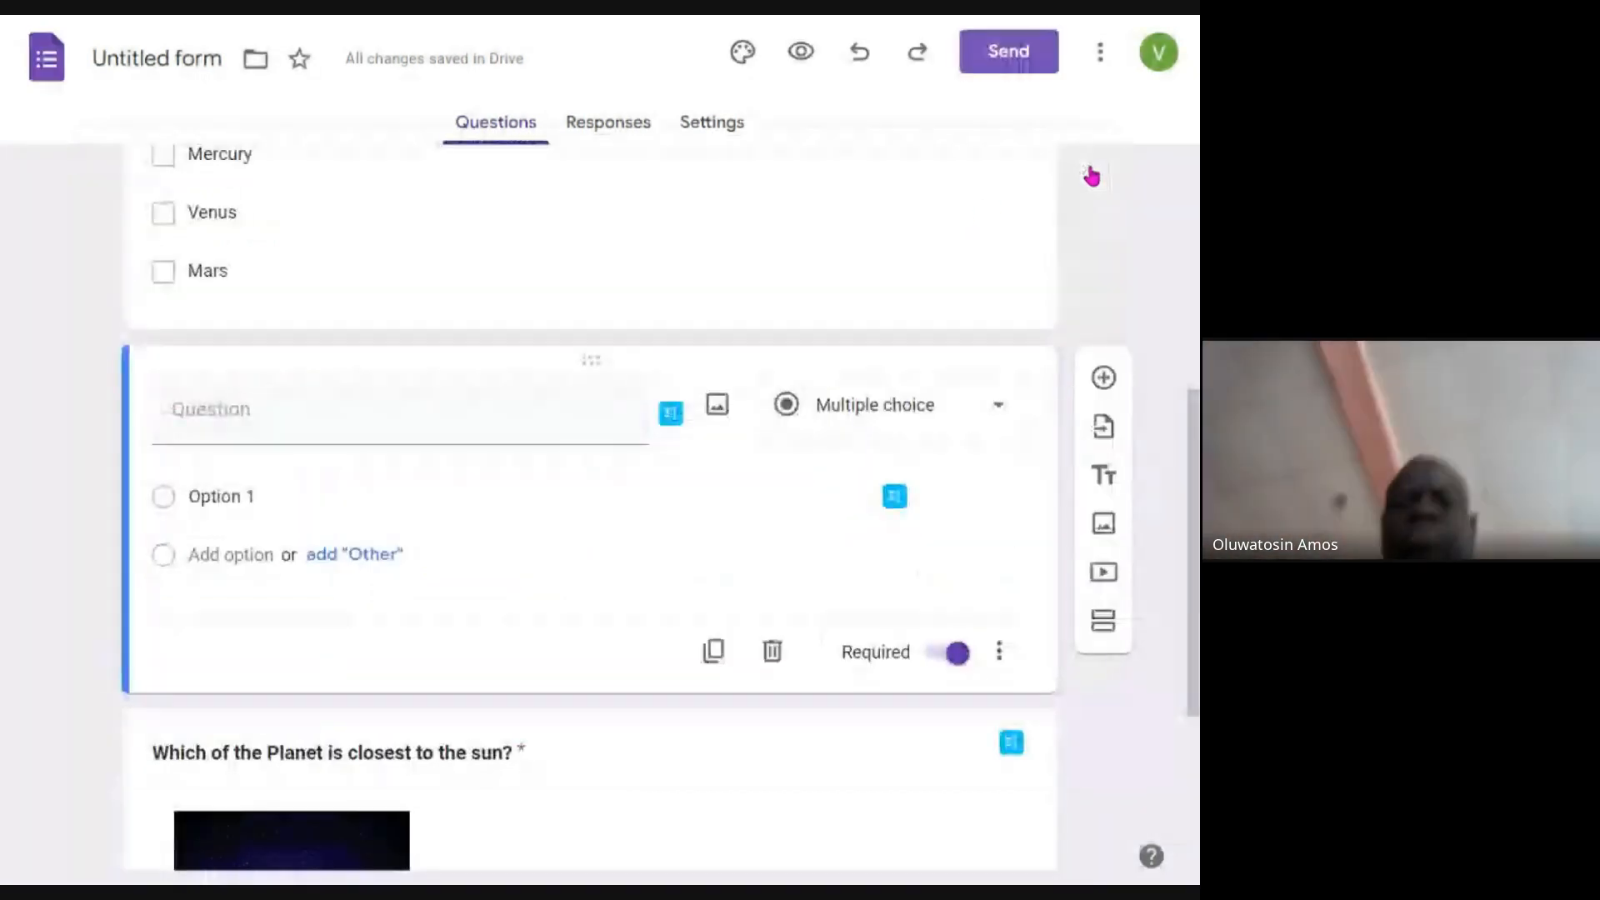
scroll(458, 472, "up", 2)
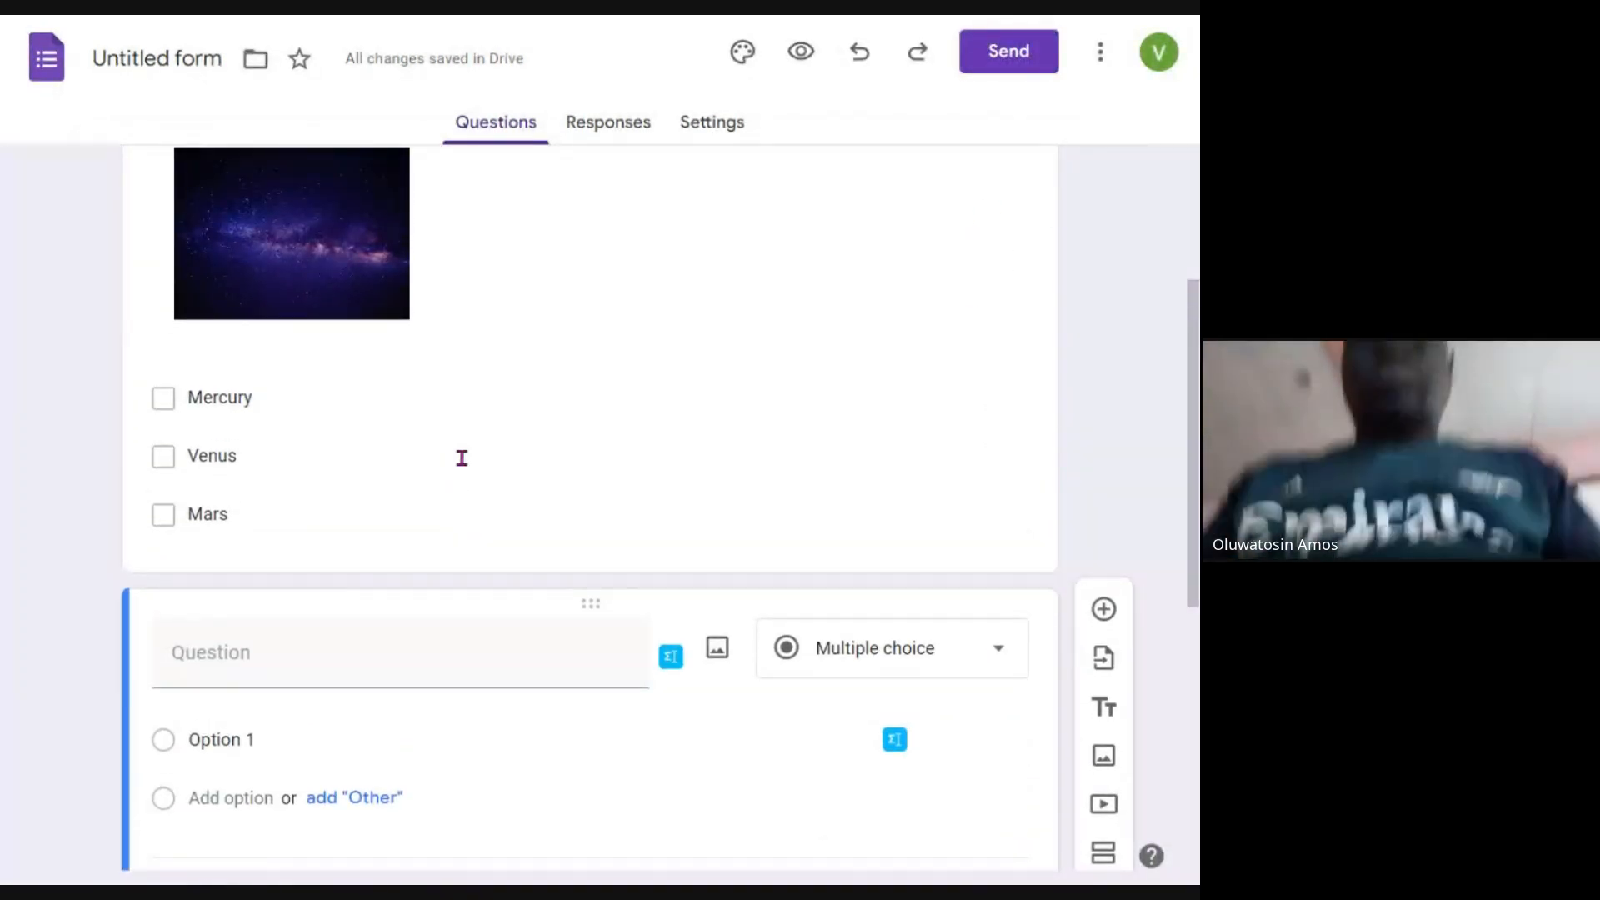
- Examine the description, response validation and option shuffling choices offered for question 1
left_click(461, 458)
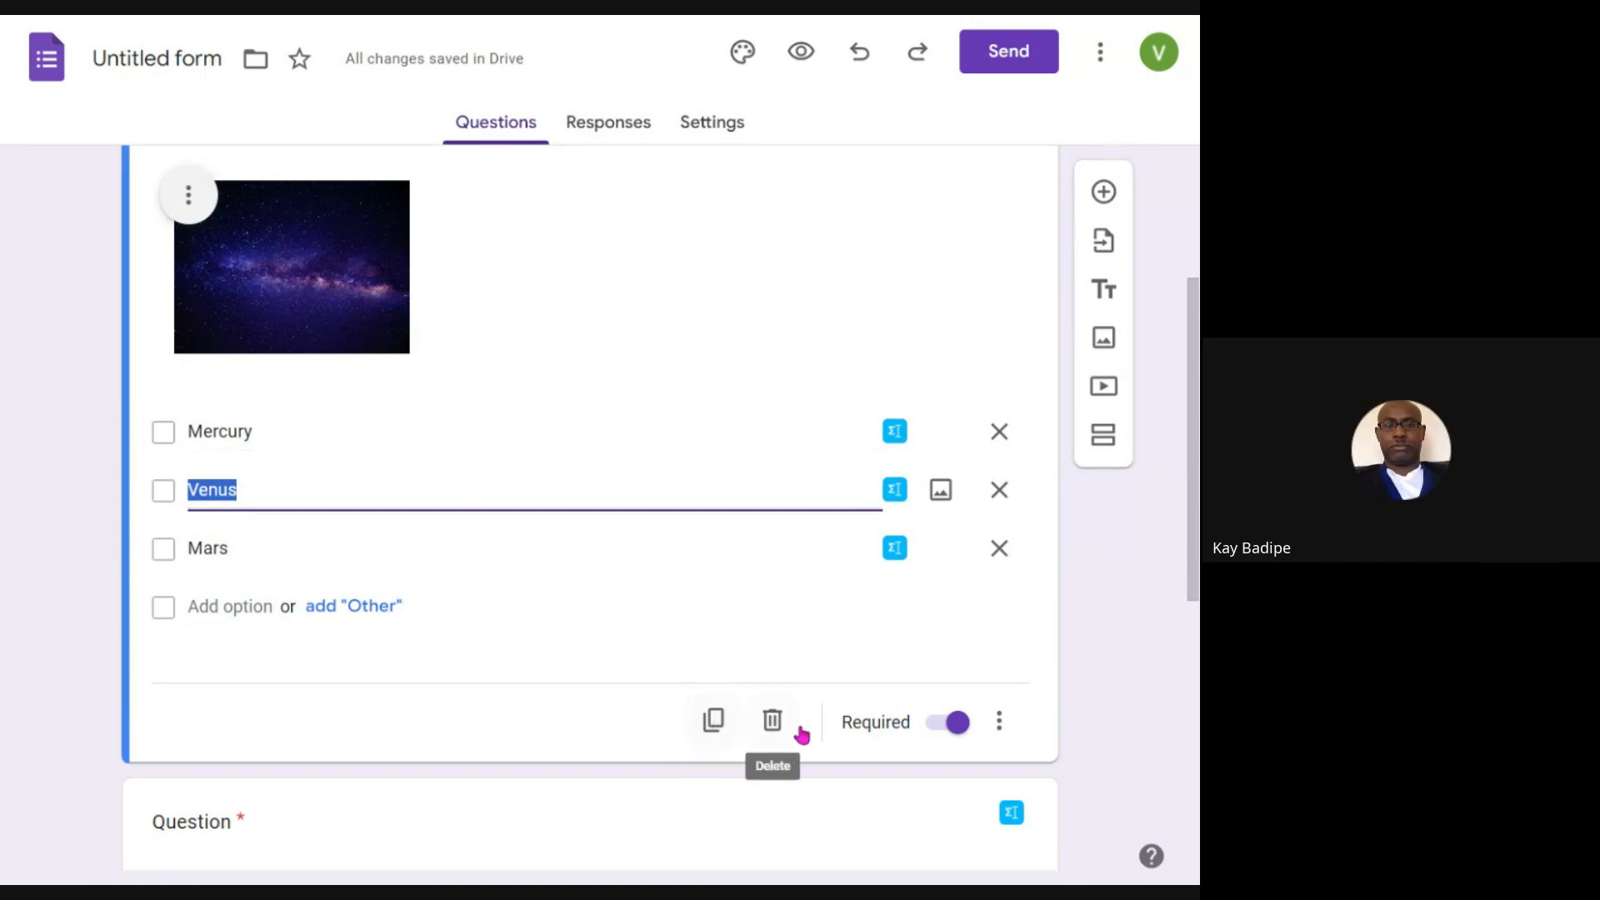
left_click(1000, 721)
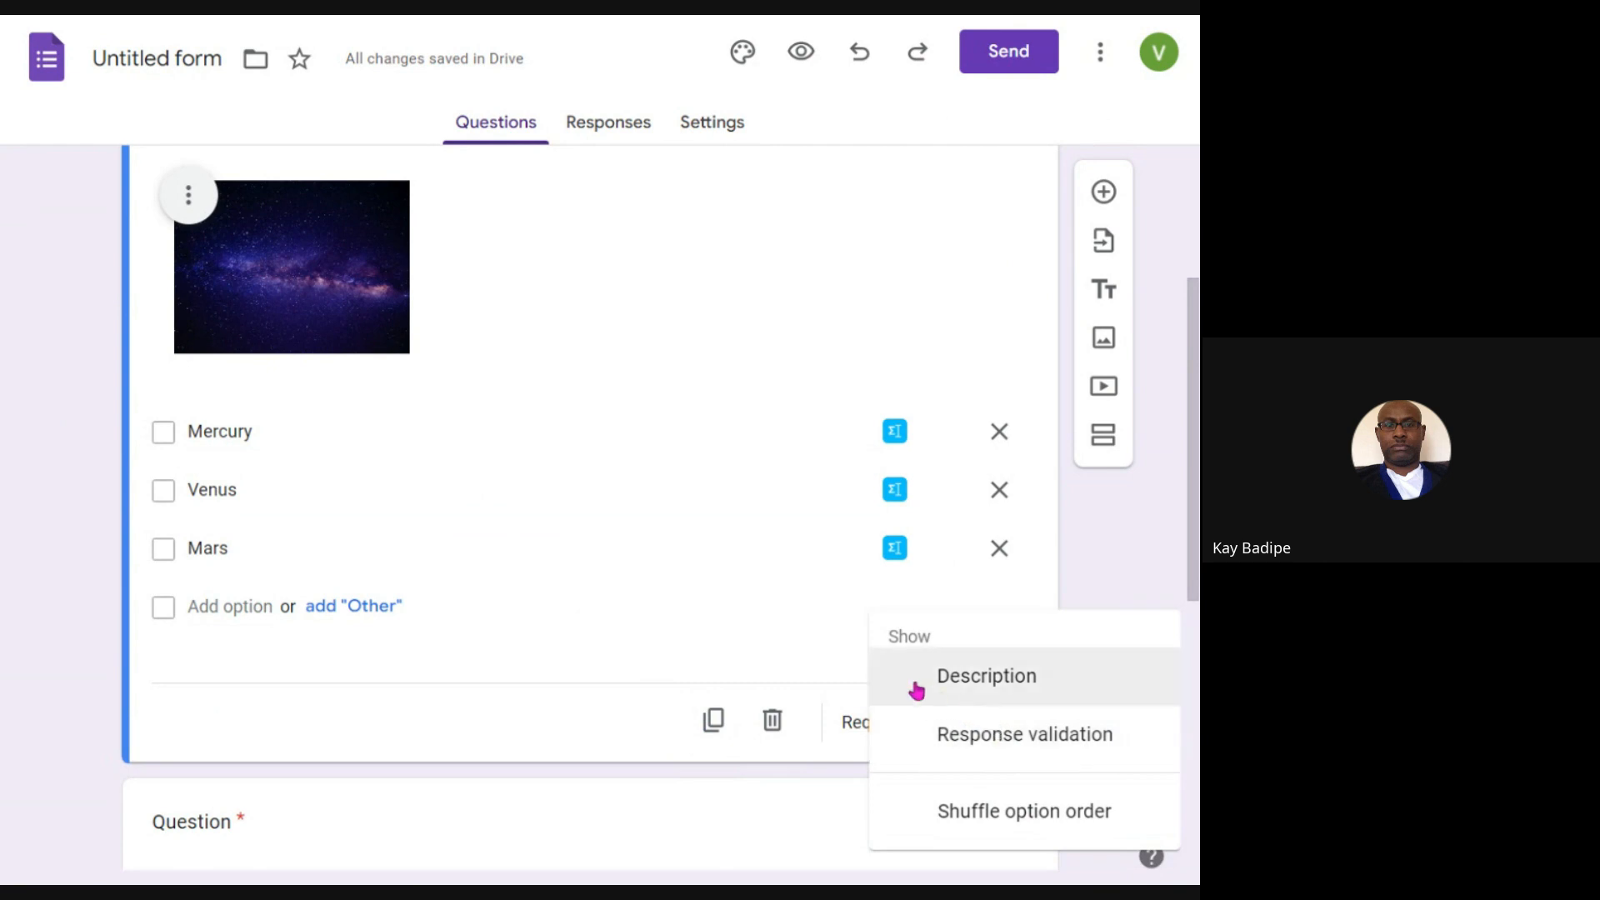
scroll(856, 650, "up", 2)
scroll(852, 643, "up", 2)
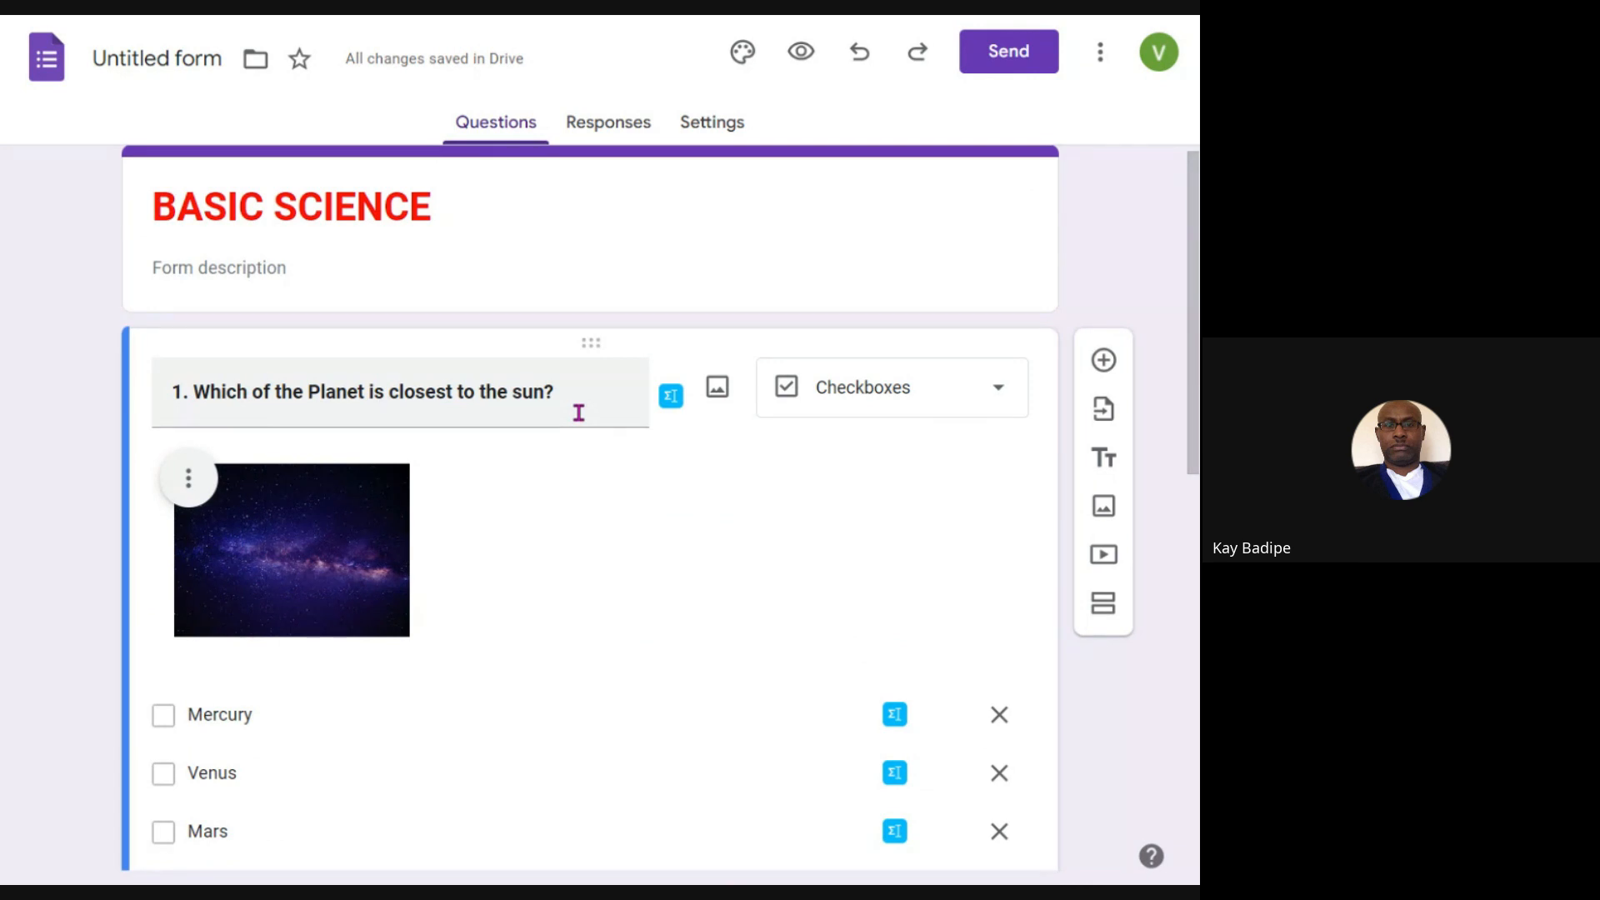
scroll(598, 500, "down", 4)
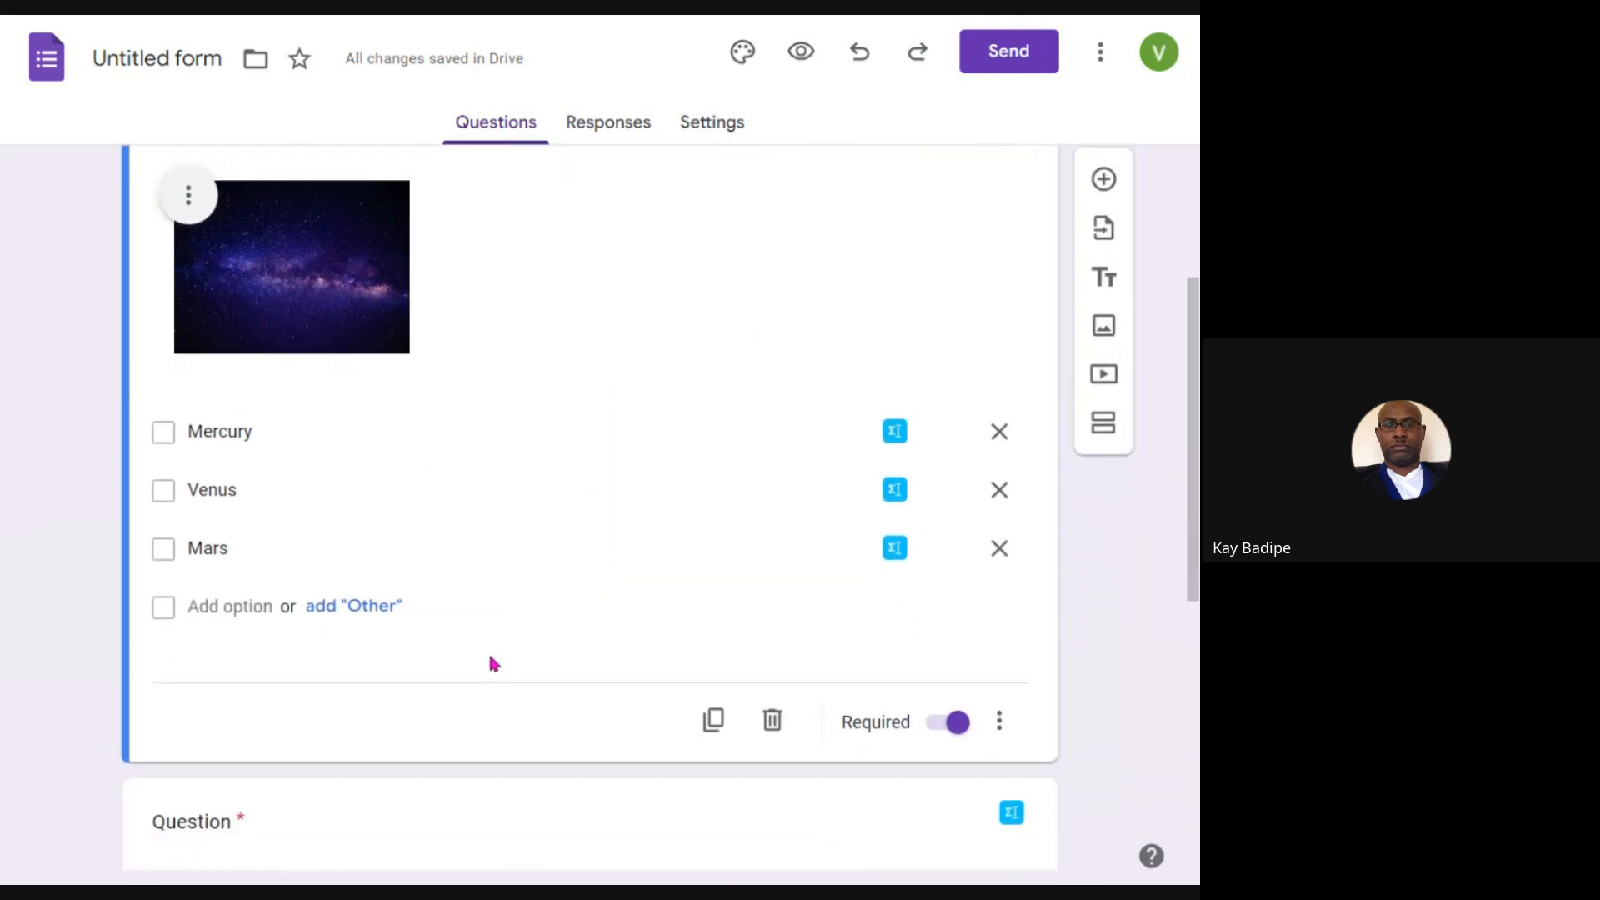
scroll(518, 644, "up", 4)
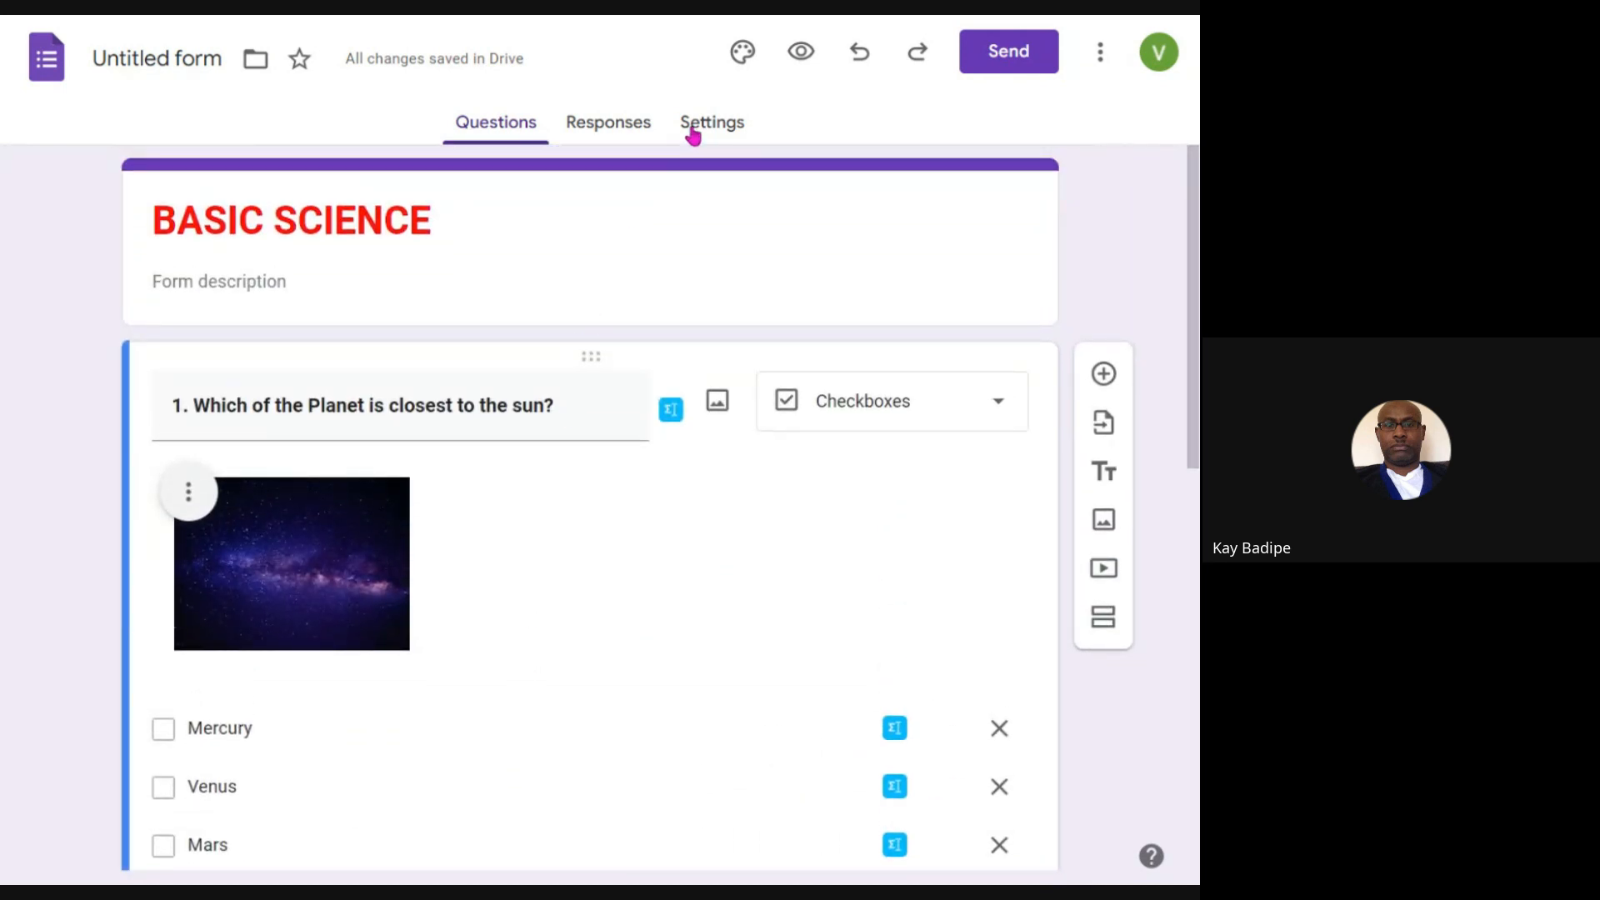
- View the form's settings, return to the questions and look through them
left_click(694, 134)
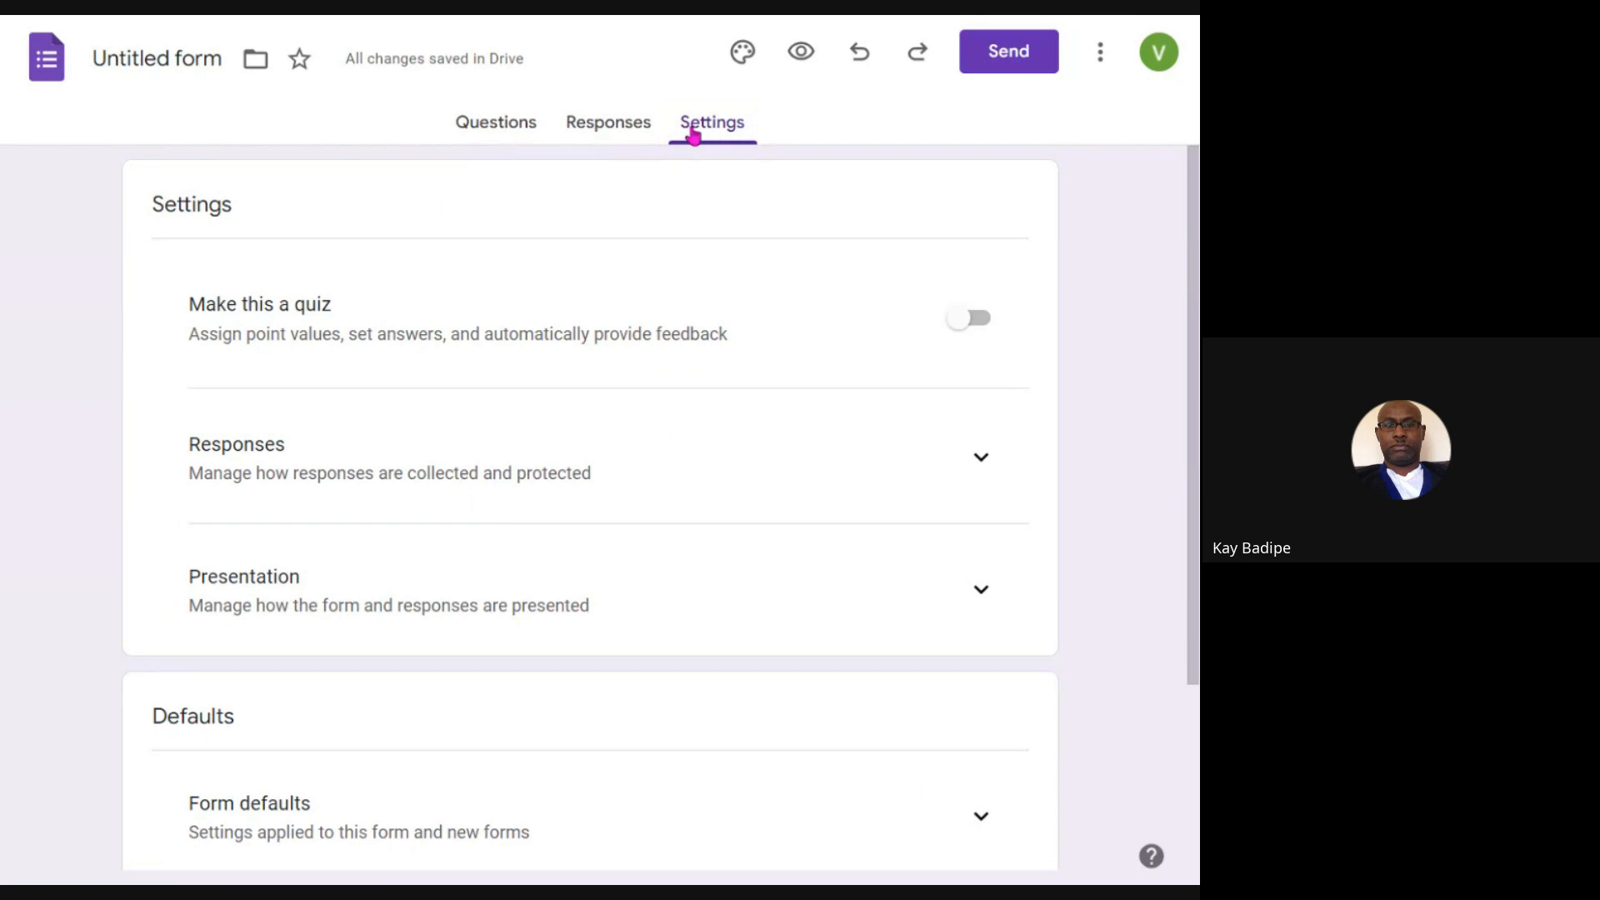
left_click(523, 135)
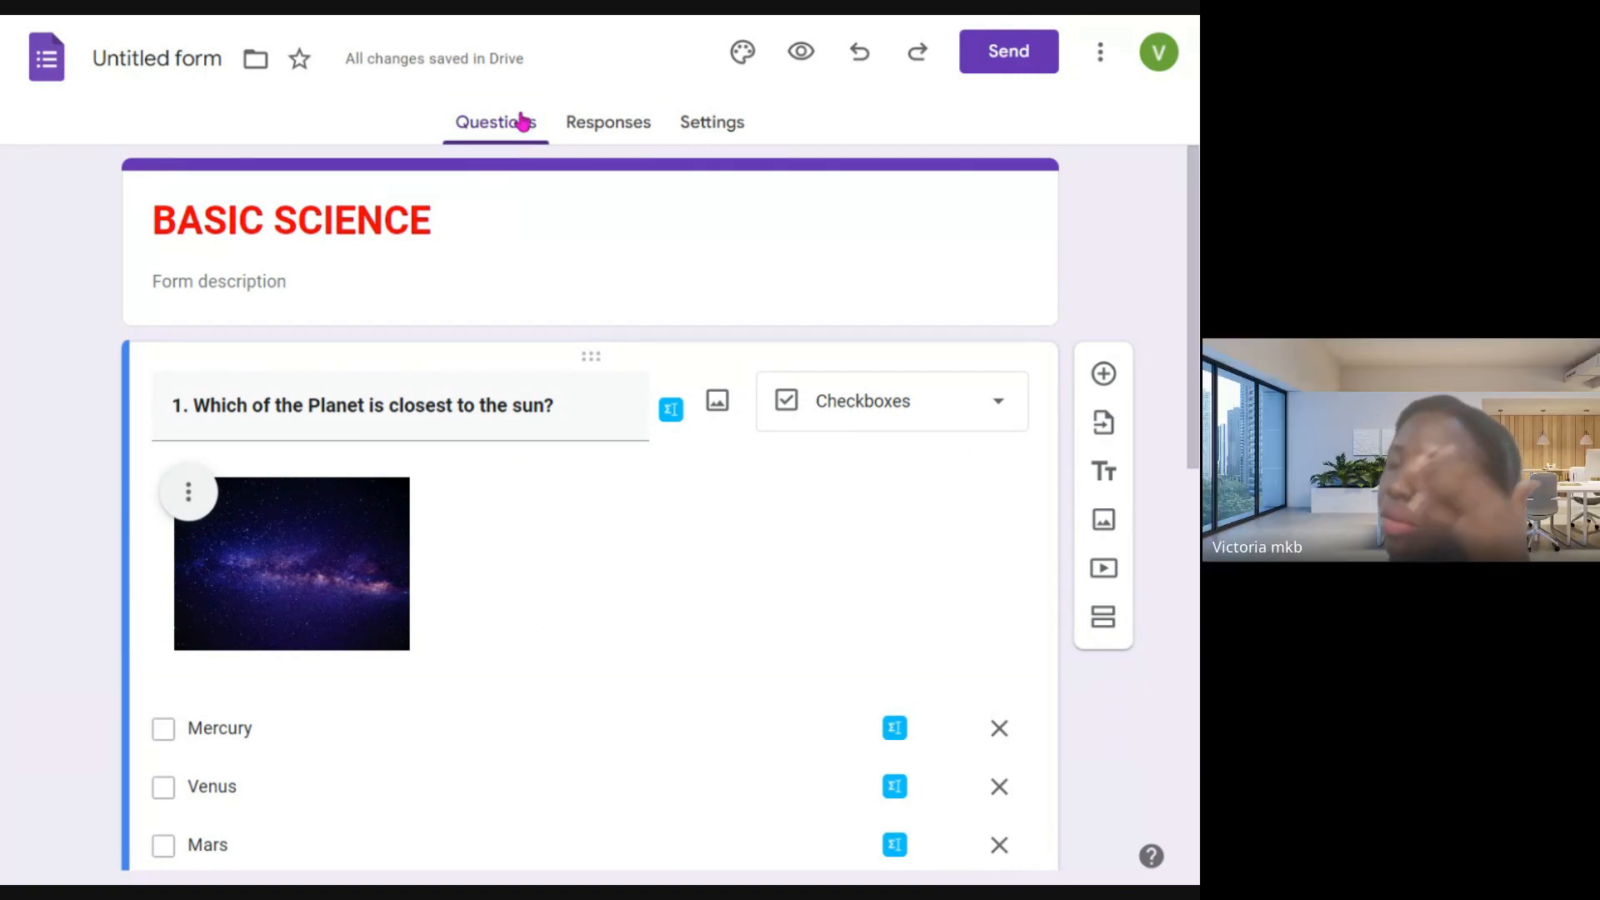
scroll(711, 495, "down", 3)
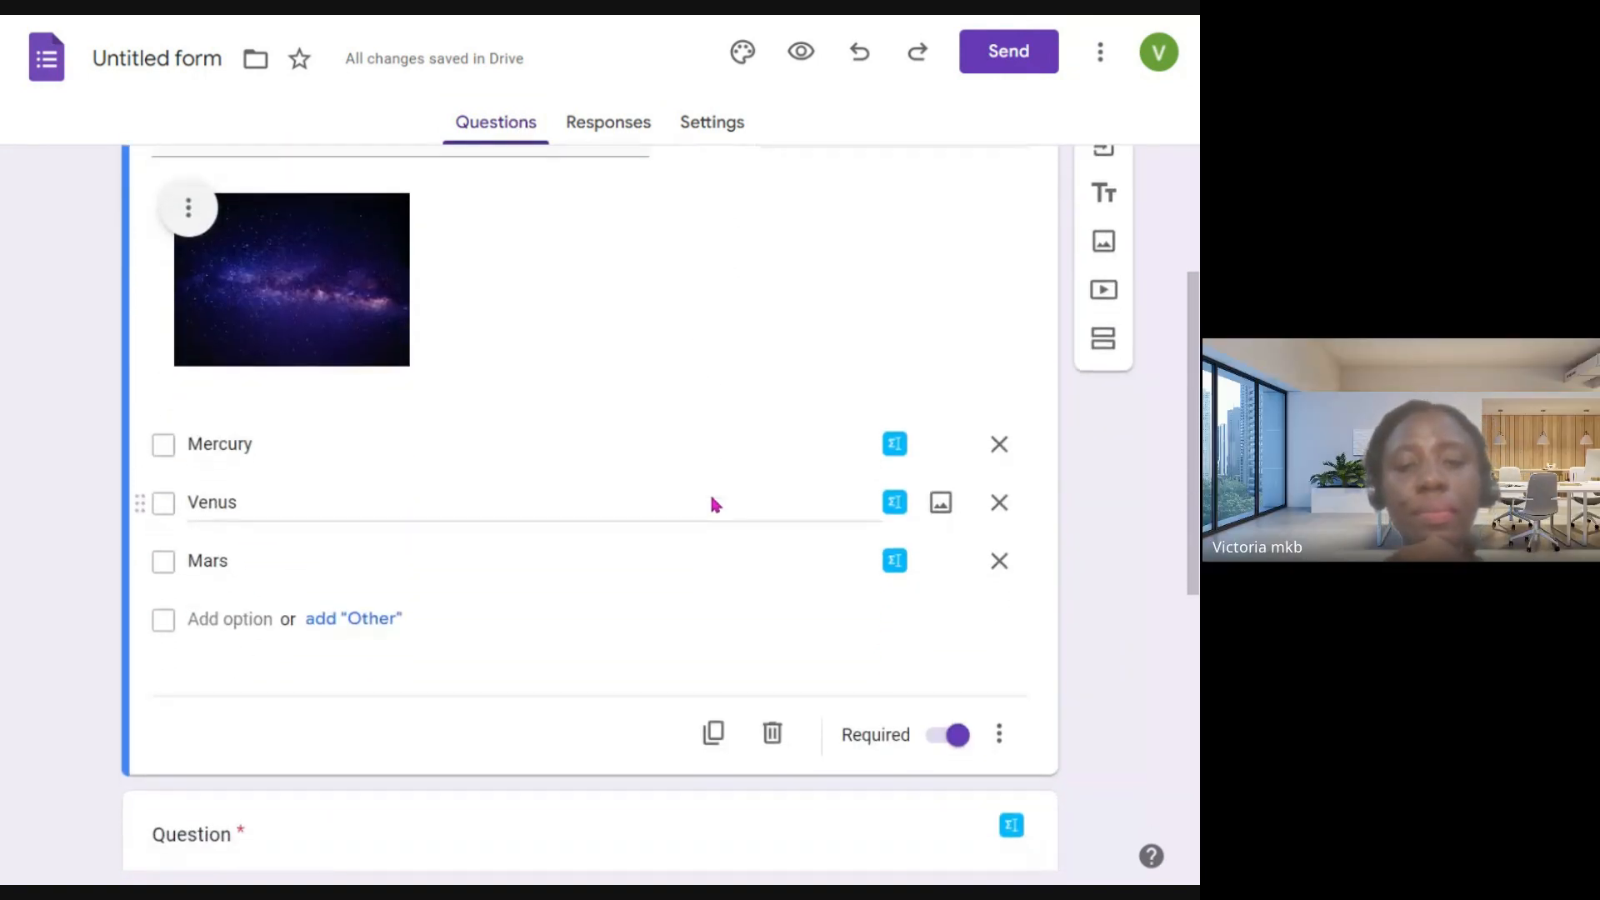
scroll(710, 495, "down", 2)
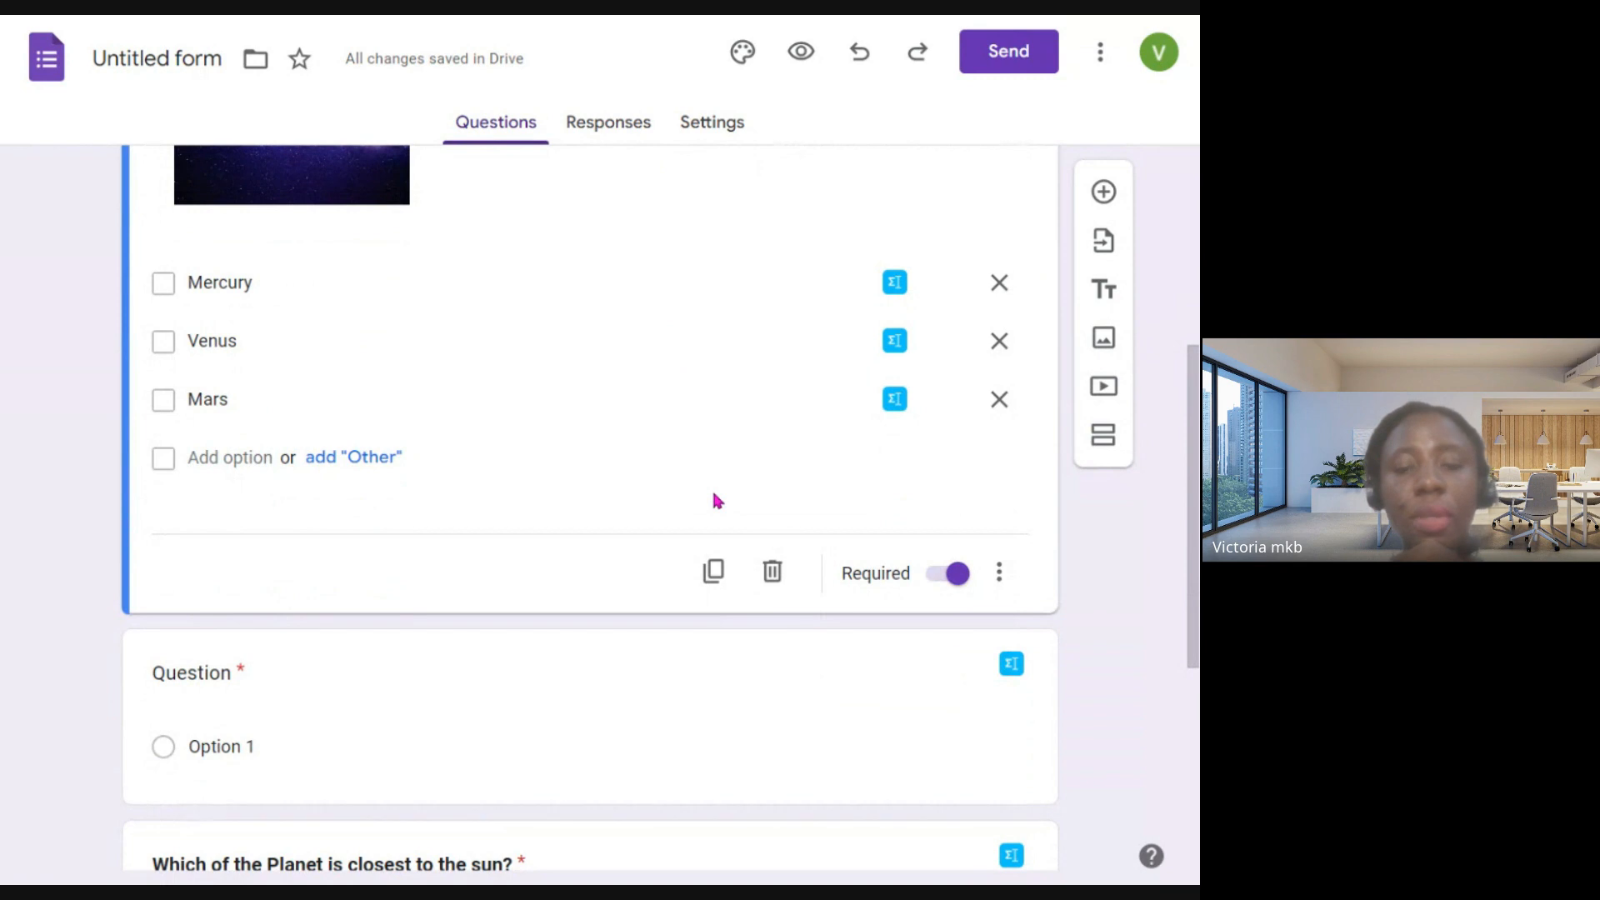
scroll(715, 500, "down", 2)
scroll(715, 498, "down", 1)
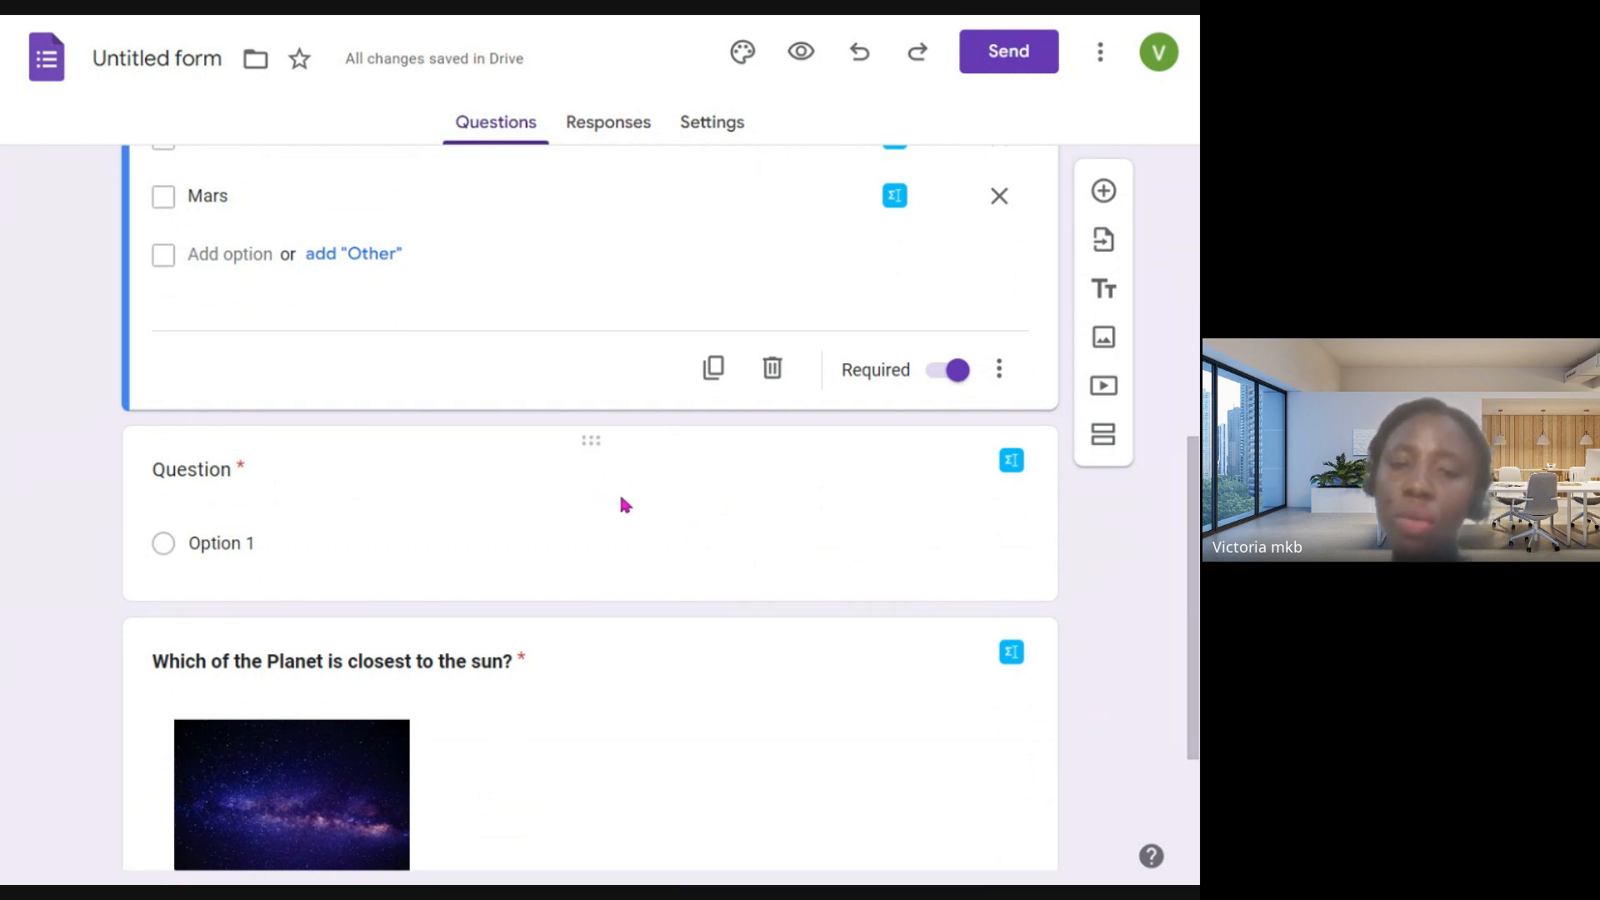
- Turn the BASIC SCIENCE form into a quiz in the form's settings
scroll(622, 503, "up", 2)
scroll(630, 500, "up", 6)
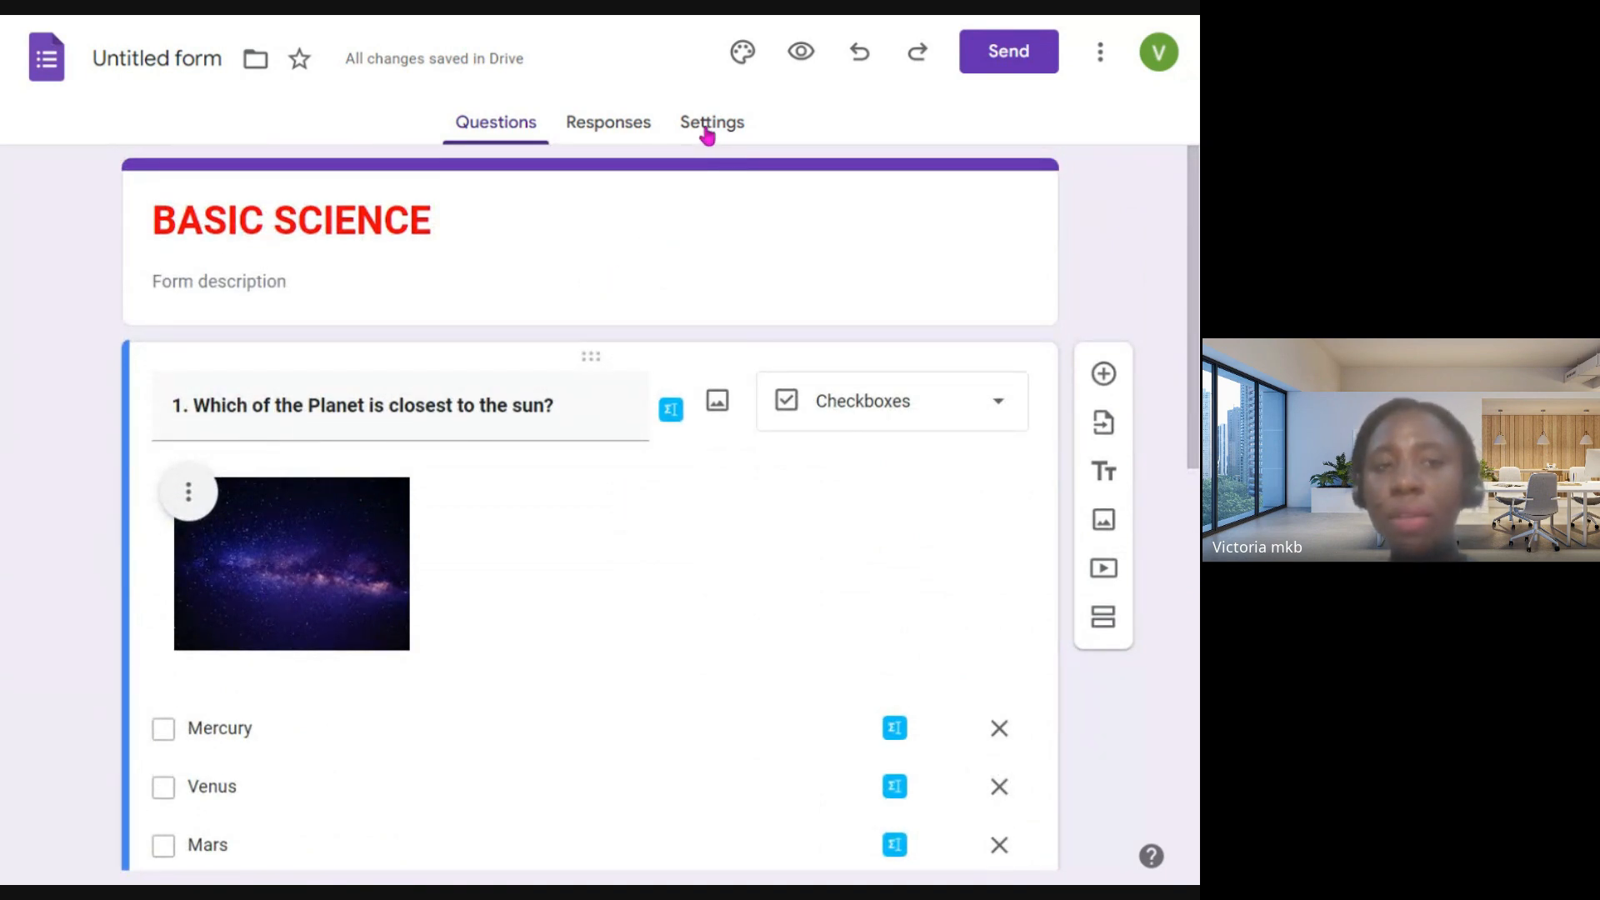
left_click(709, 129)
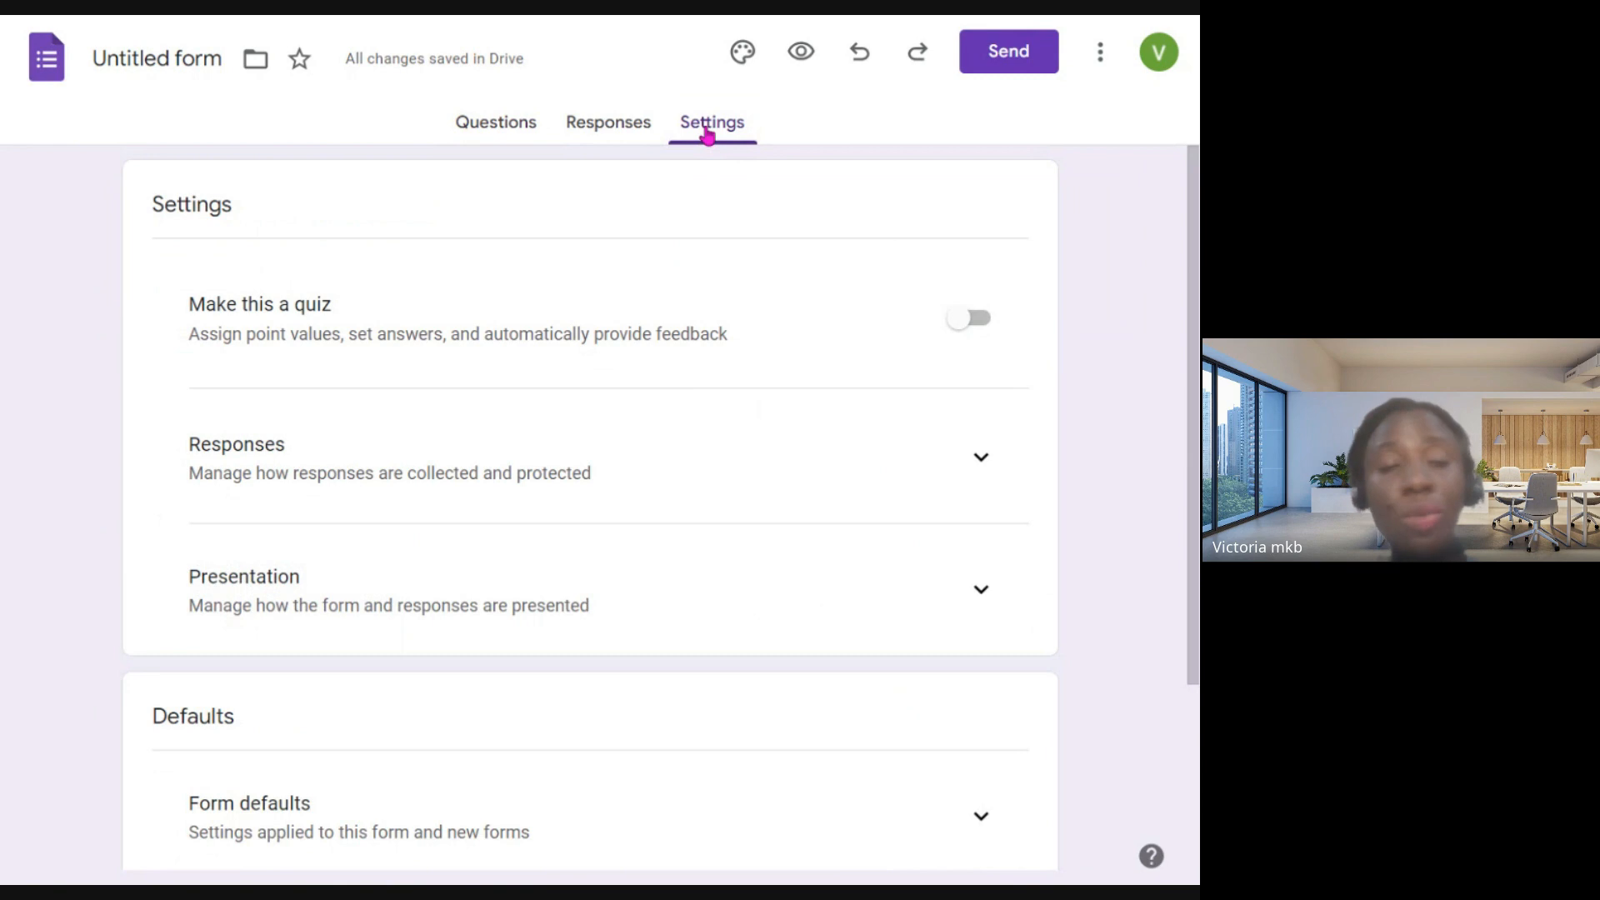
left_click(983, 332)
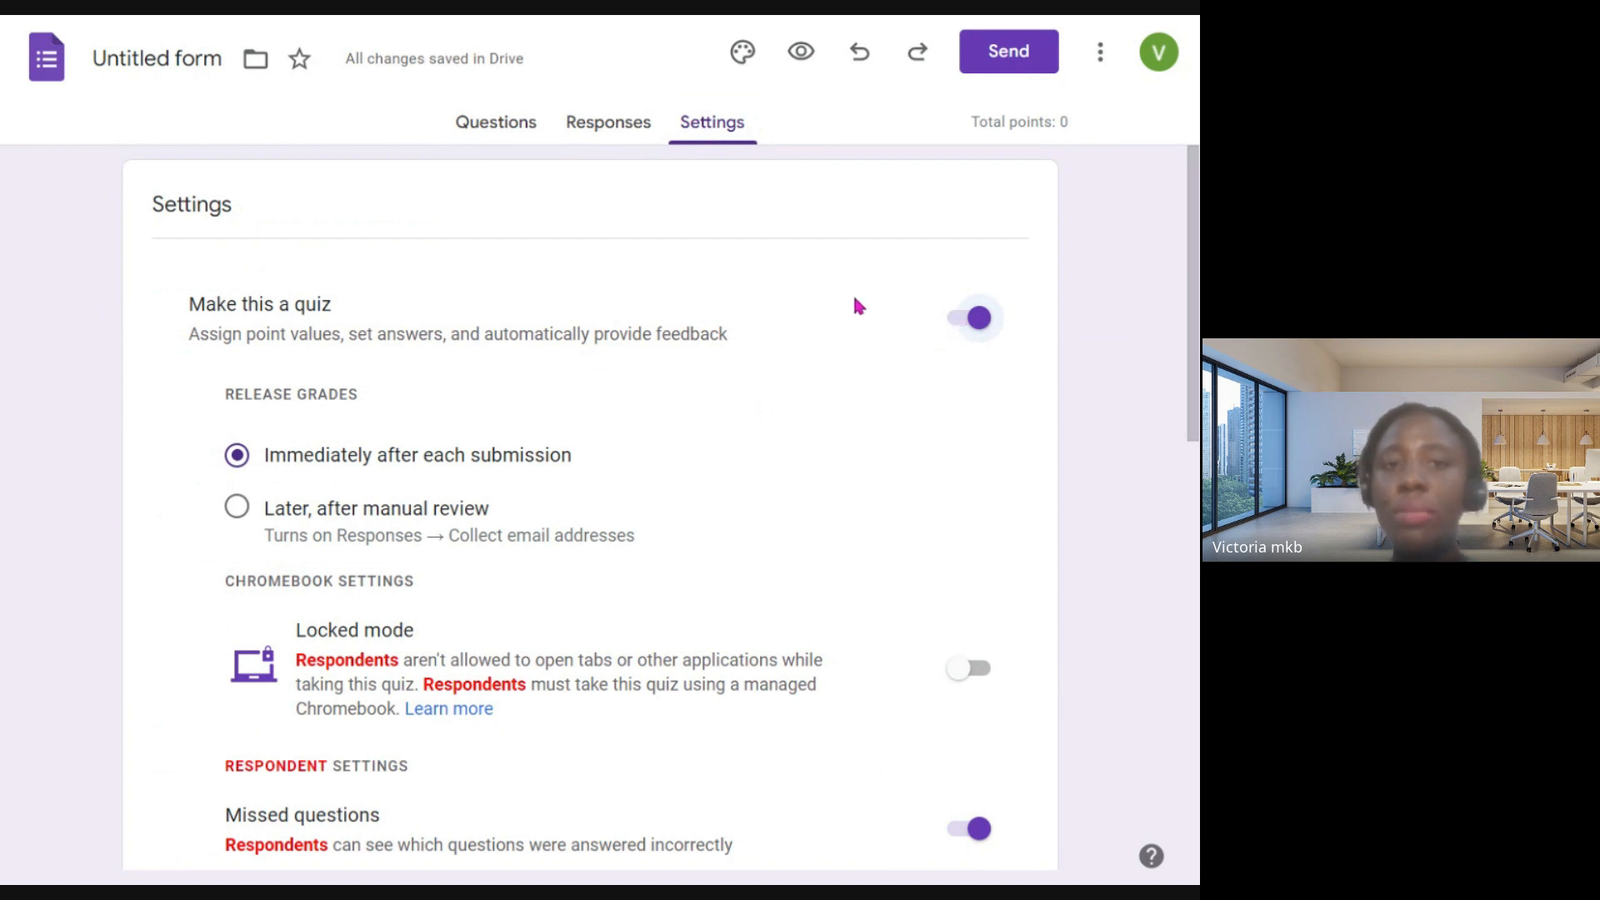
- Return to the questions and locate question 1's answer key and points setting
left_click(474, 125)
scroll(599, 491, "down", 2)
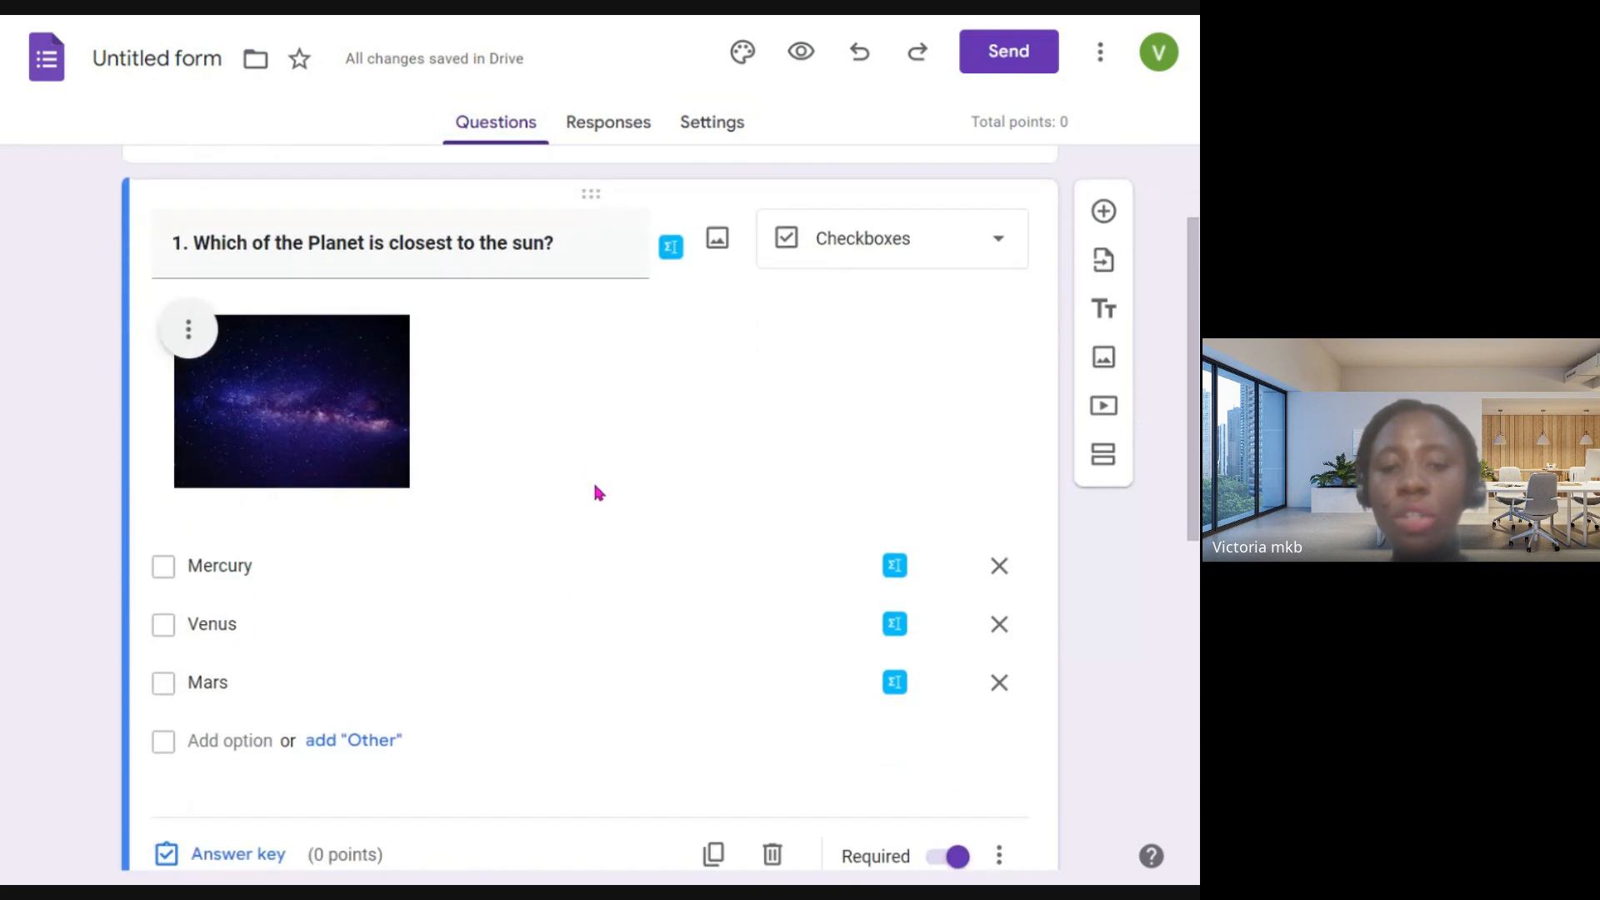
scroll(599, 491, "down", 2)
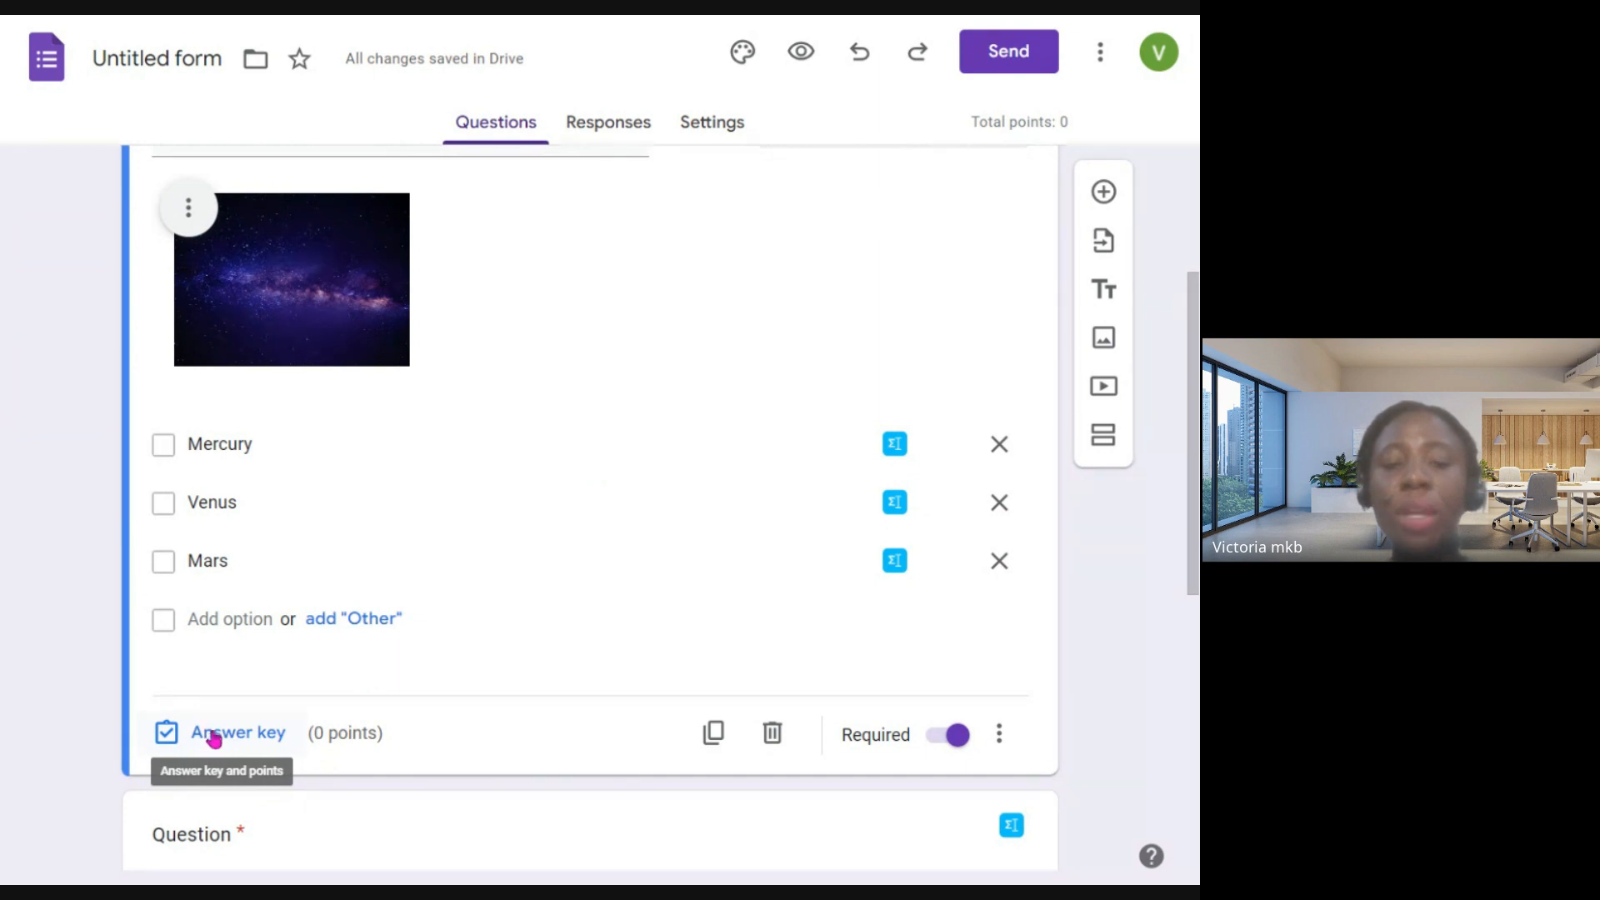
scroll(403, 450, "up", 1)
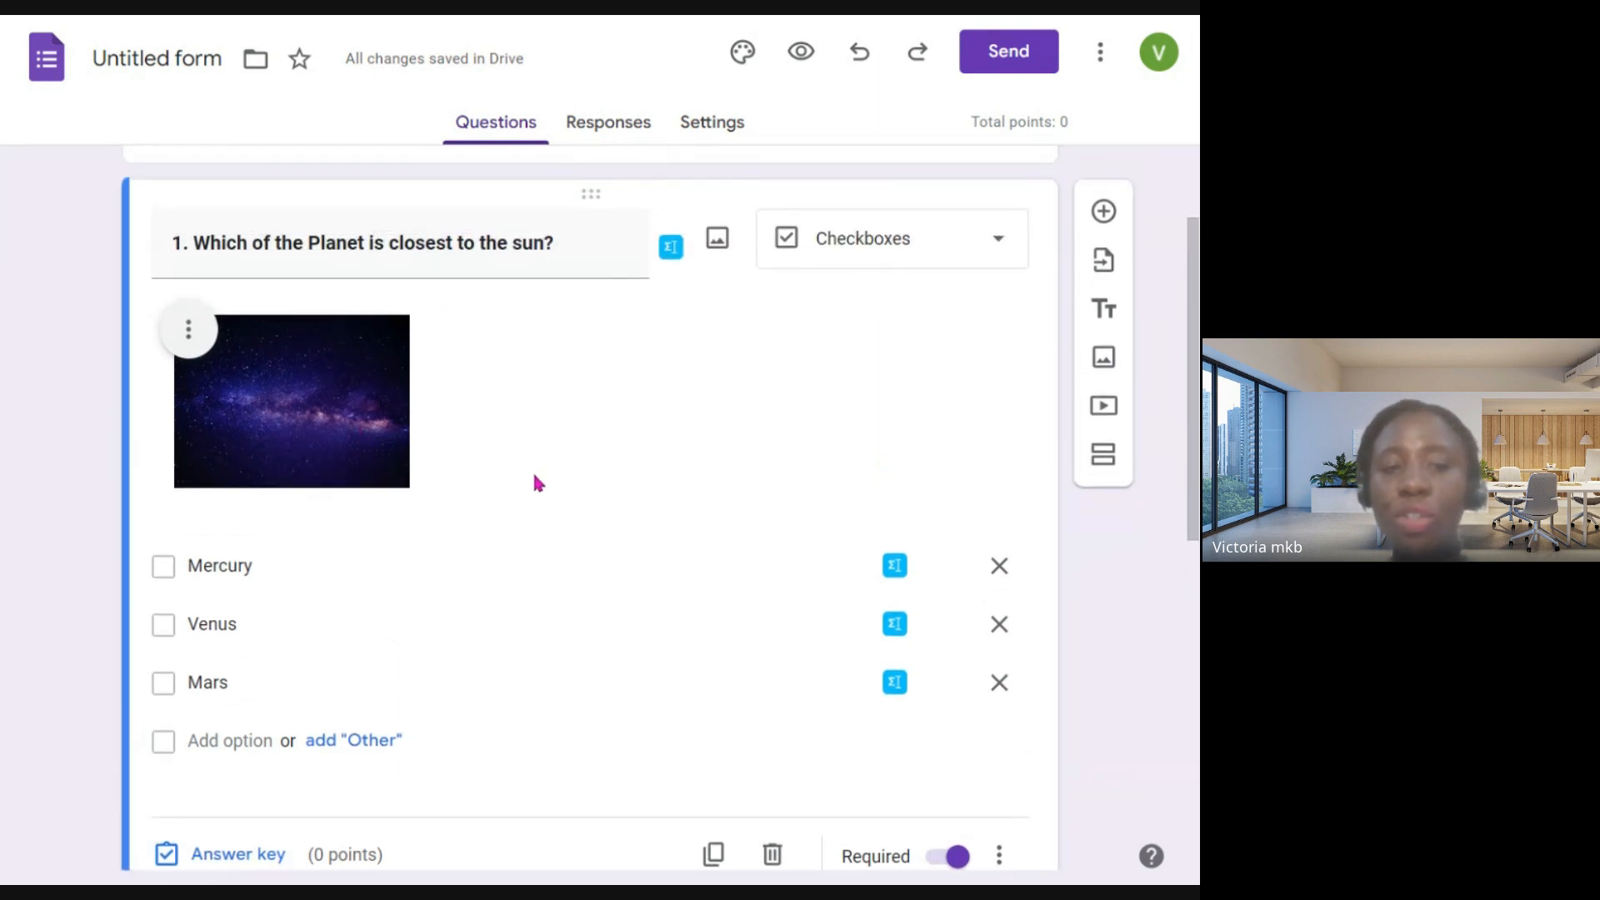
scroll(289, 518, "down", 2)
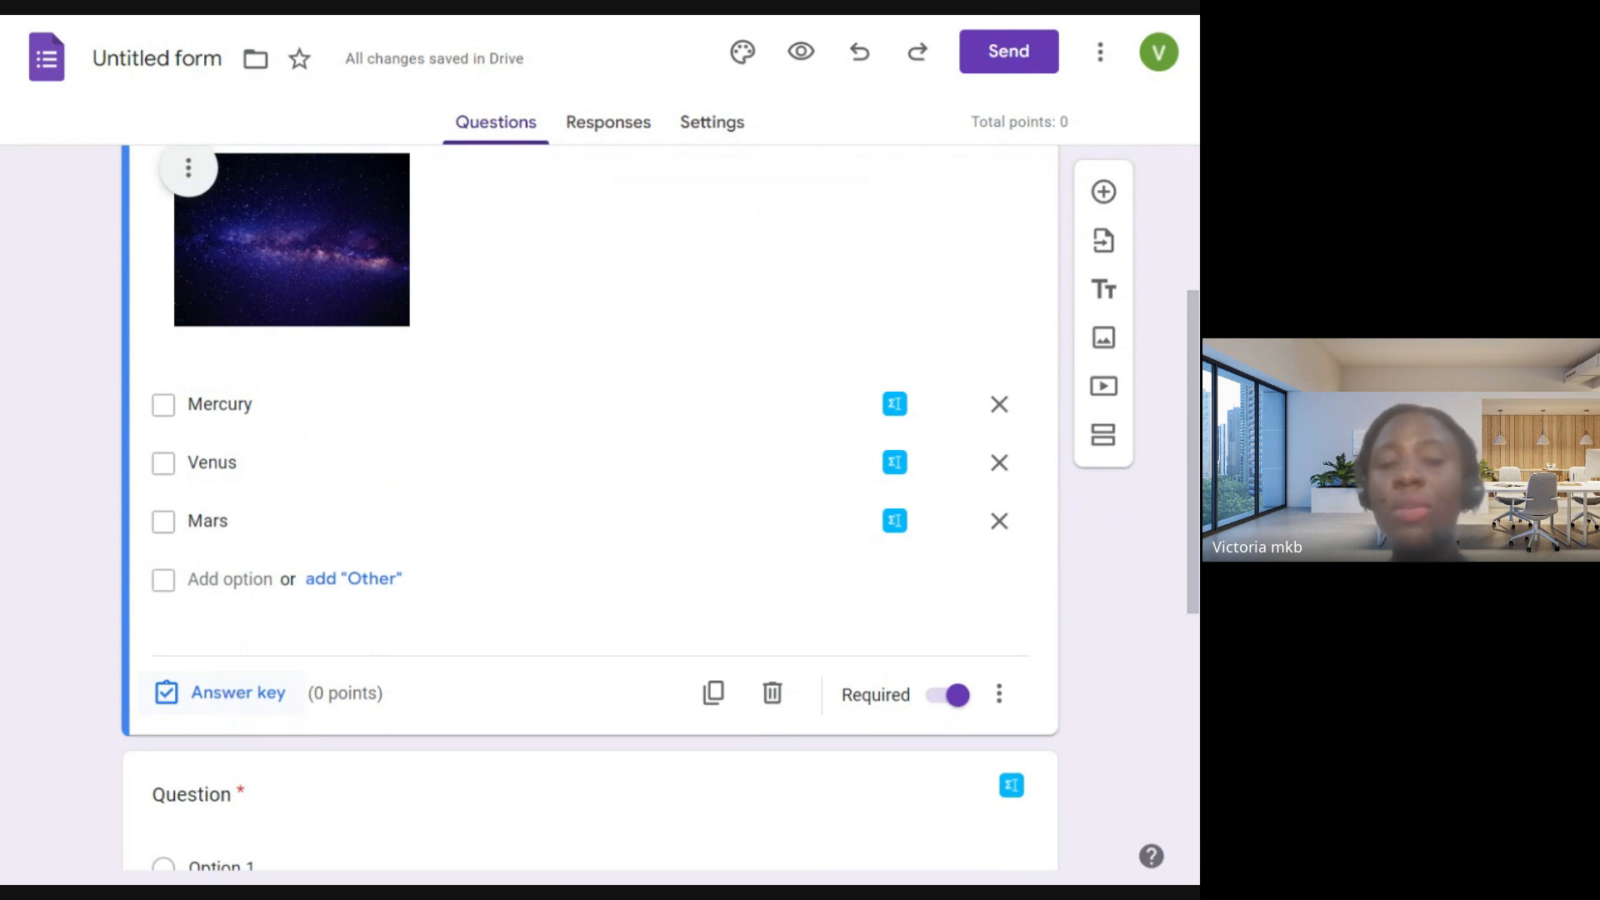
- Open question 1's answer key and set the question's value to 2 points
left_click(232, 692)
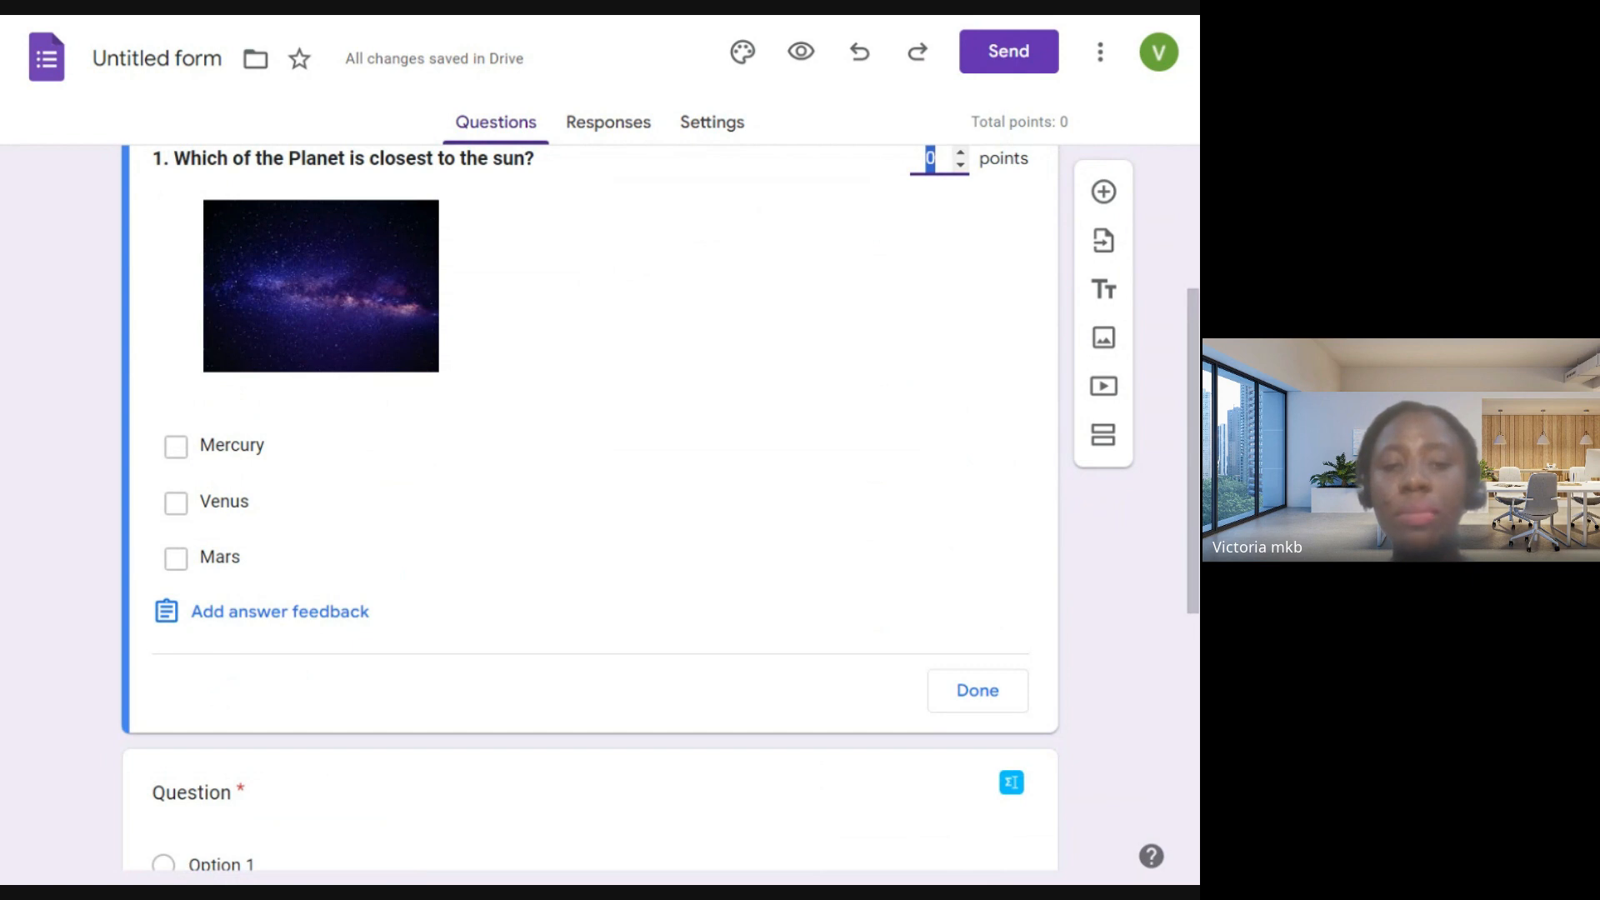
scroll(494, 627, "up", 2)
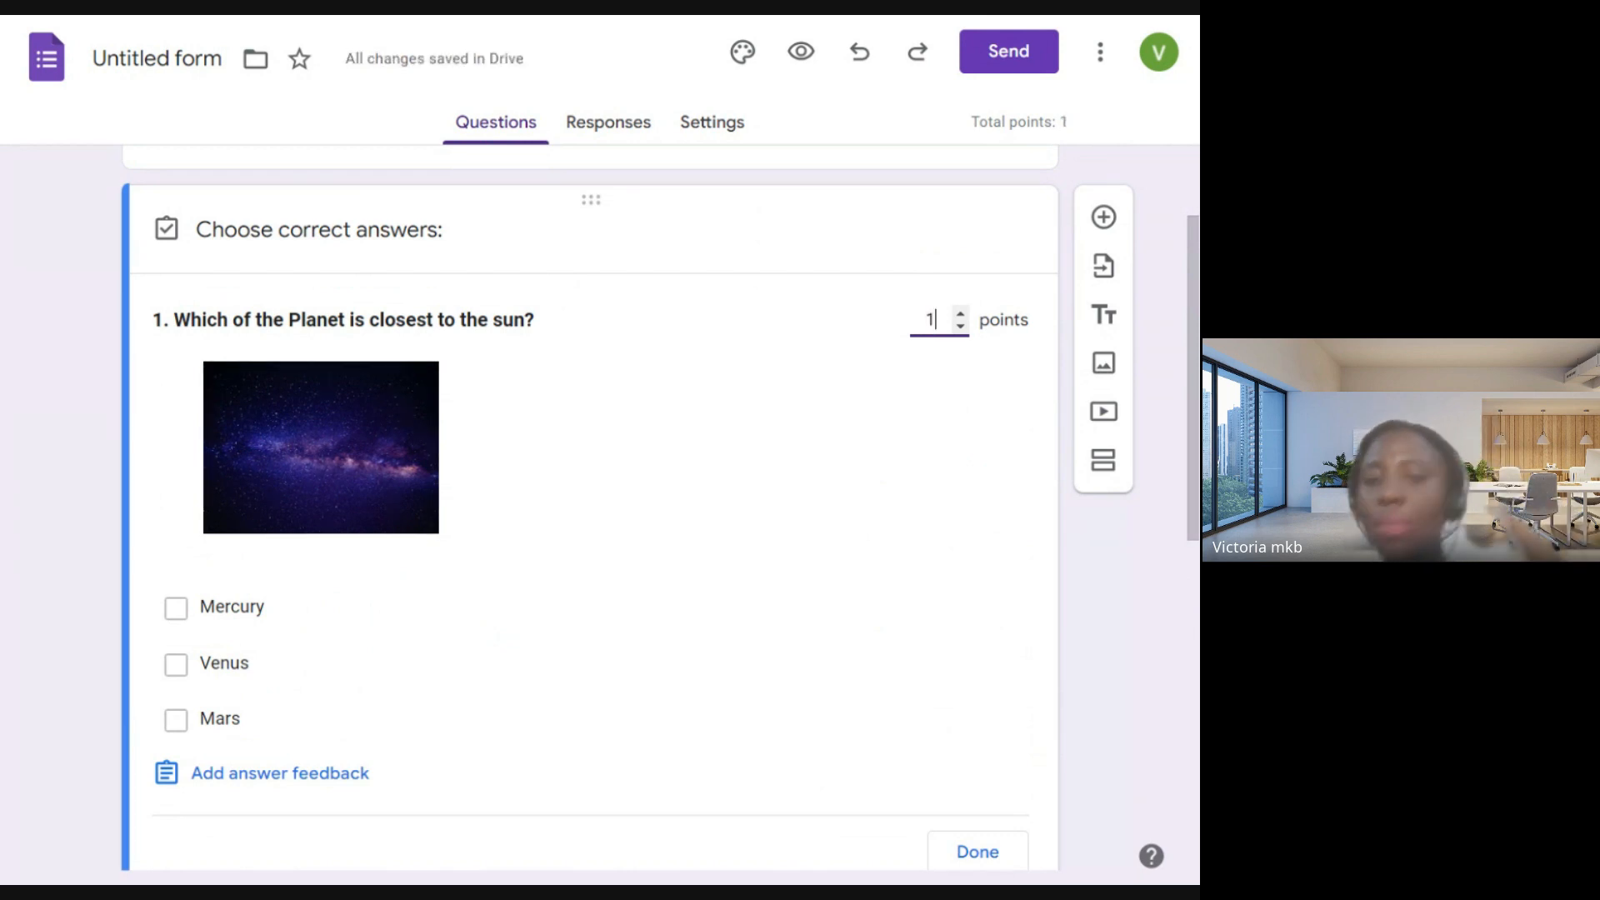
key("BackSpace")
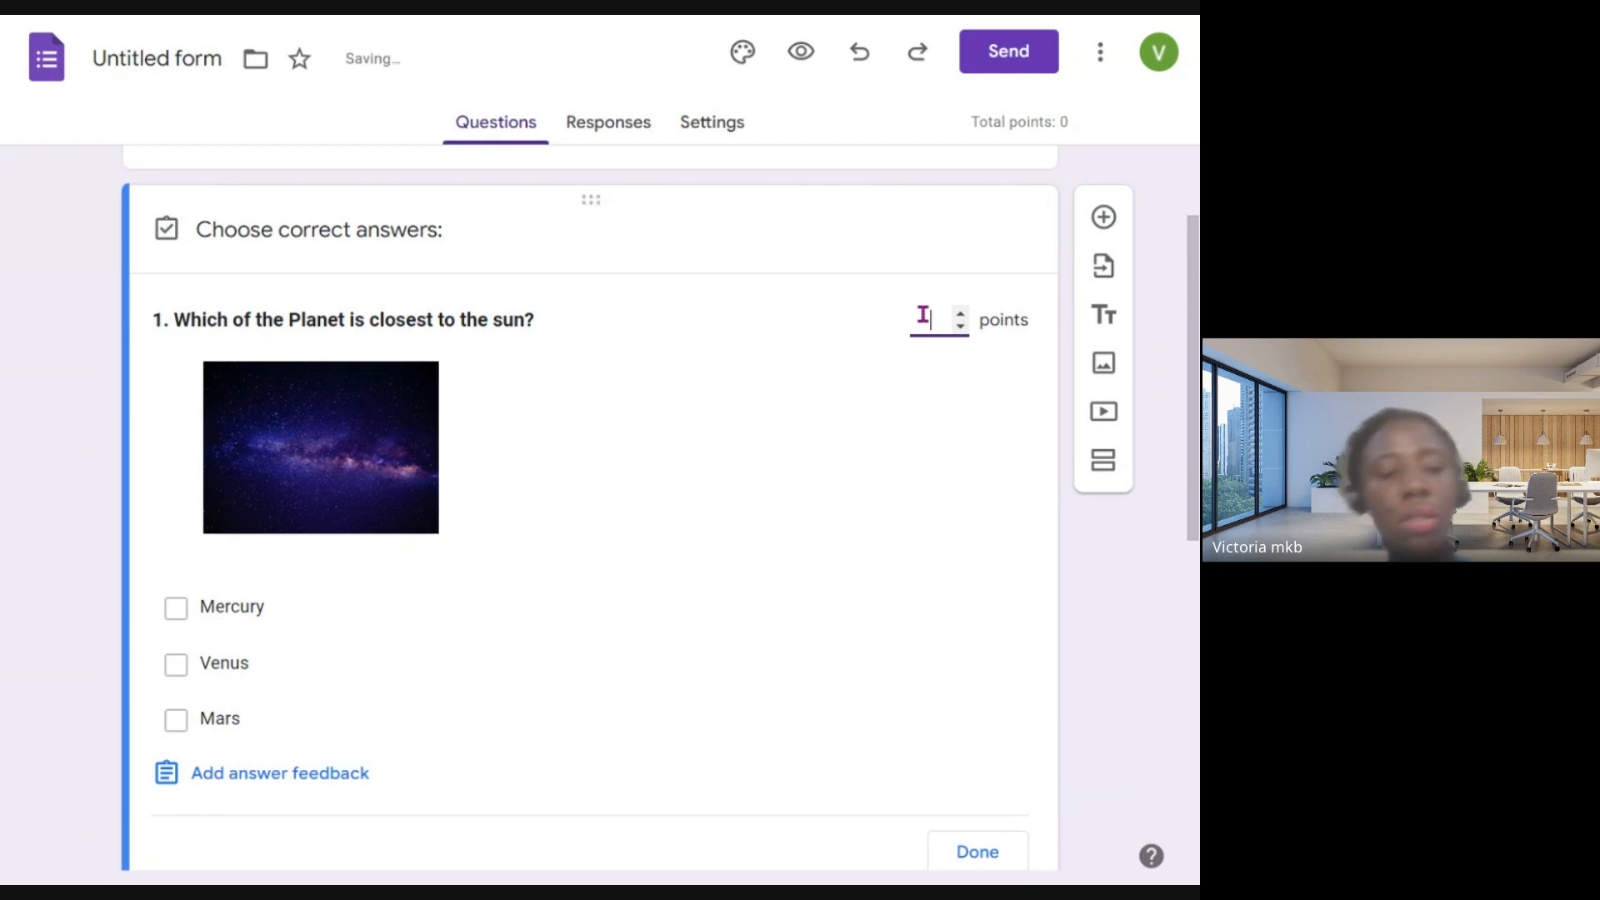
type("2")
- Mark Mercury as the only correct answer to question 1 and finish editing its answer key
scroll(772, 487, "down", 1)
scroll(772, 487, "down", 2)
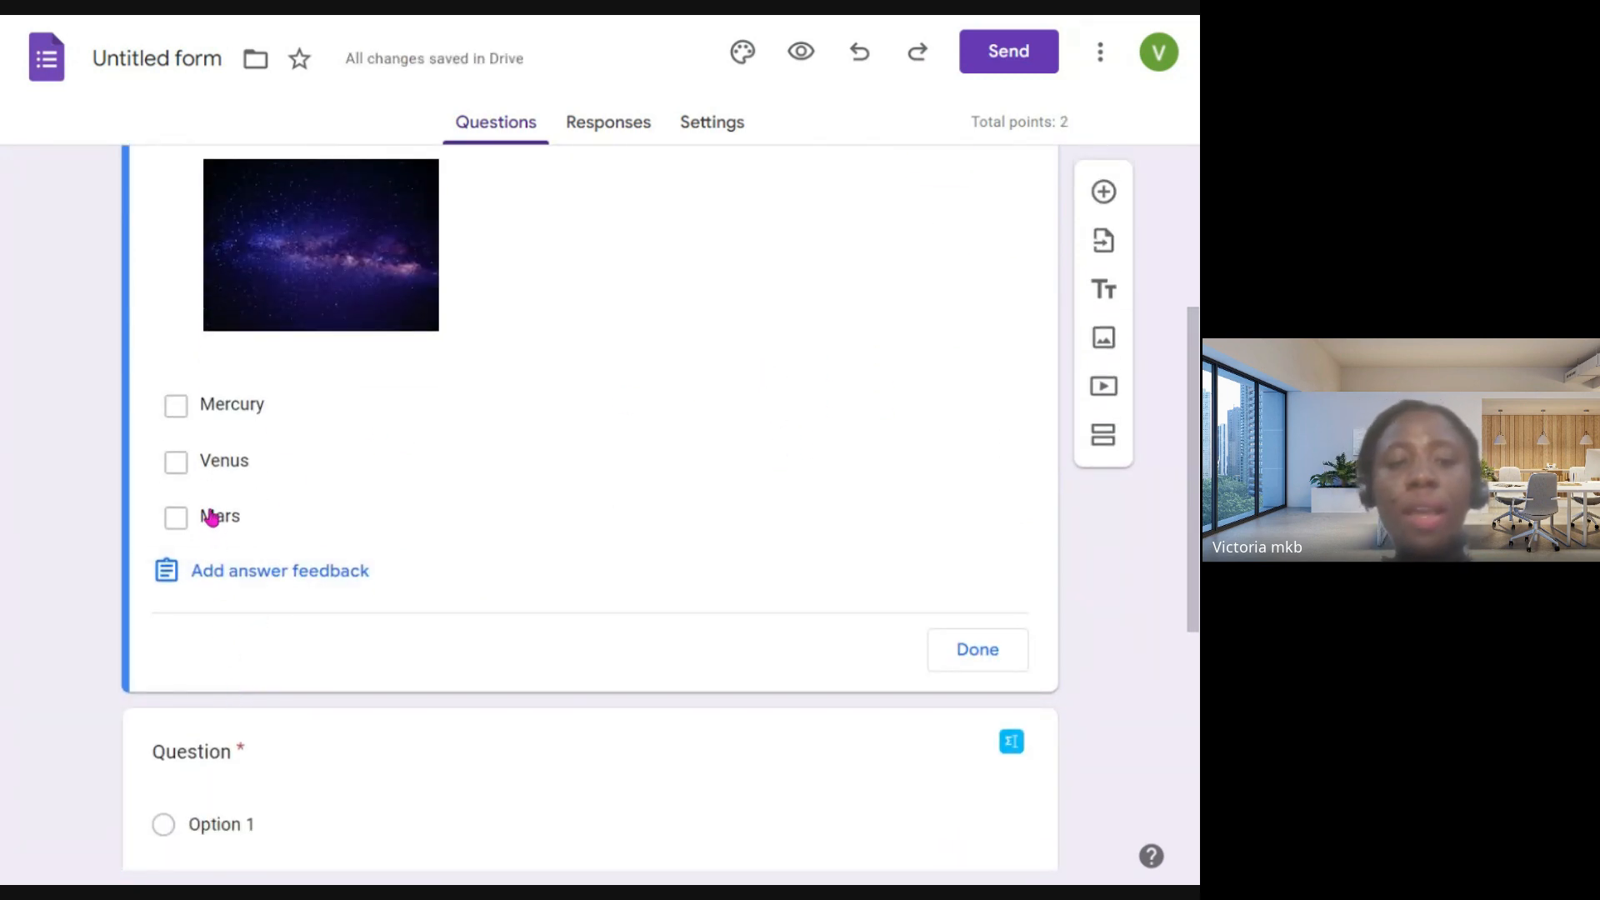
left_click(178, 461)
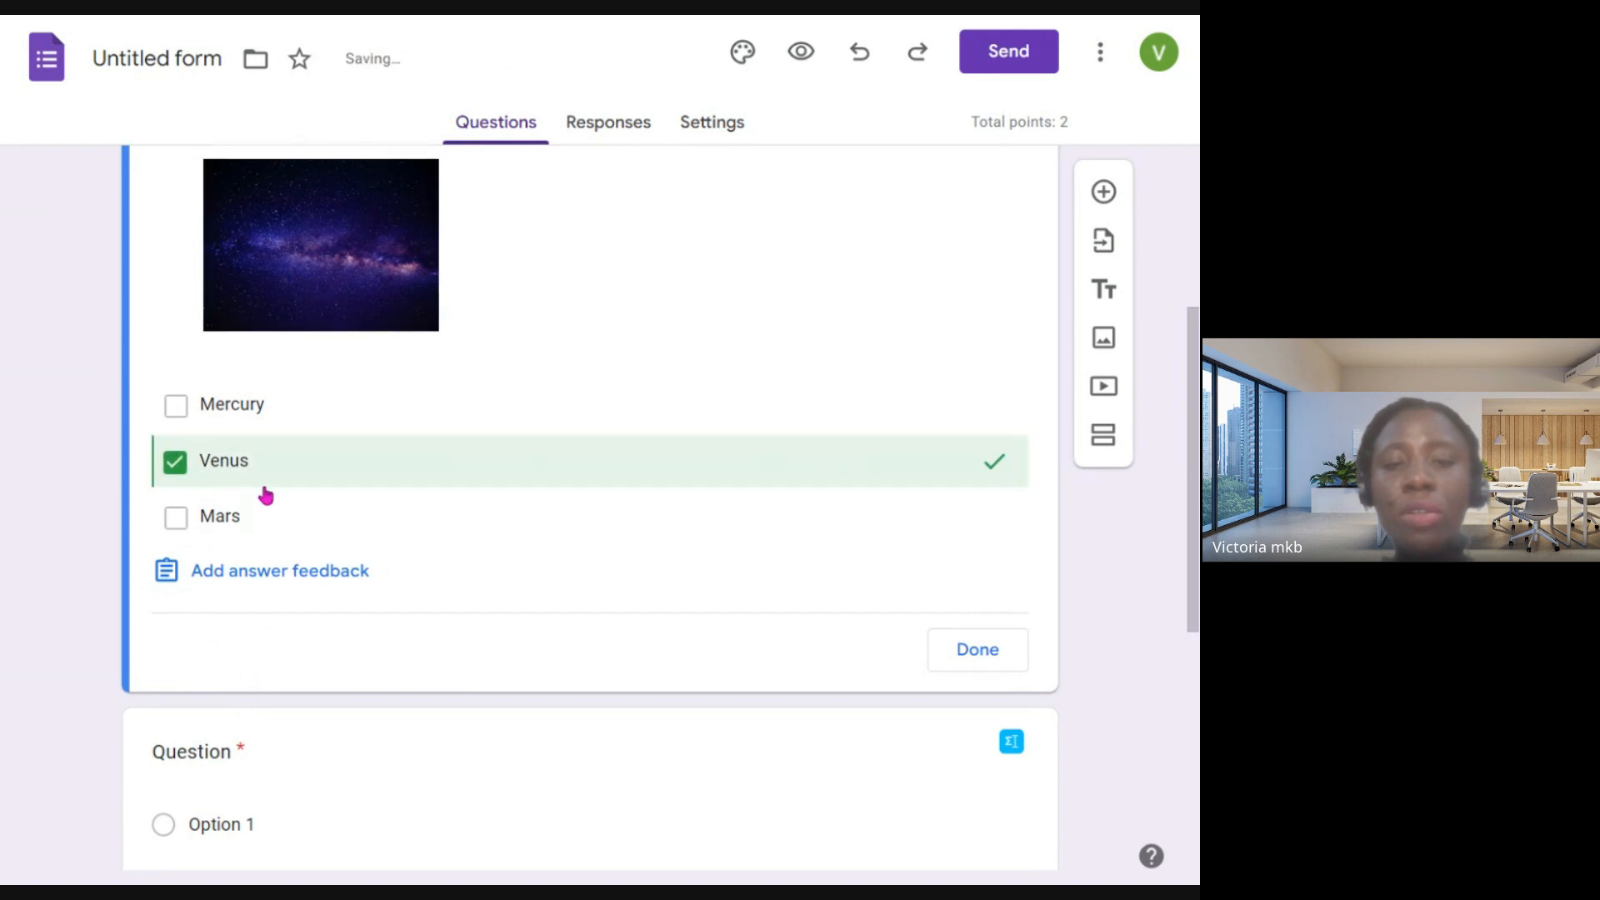
left_click(176, 518)
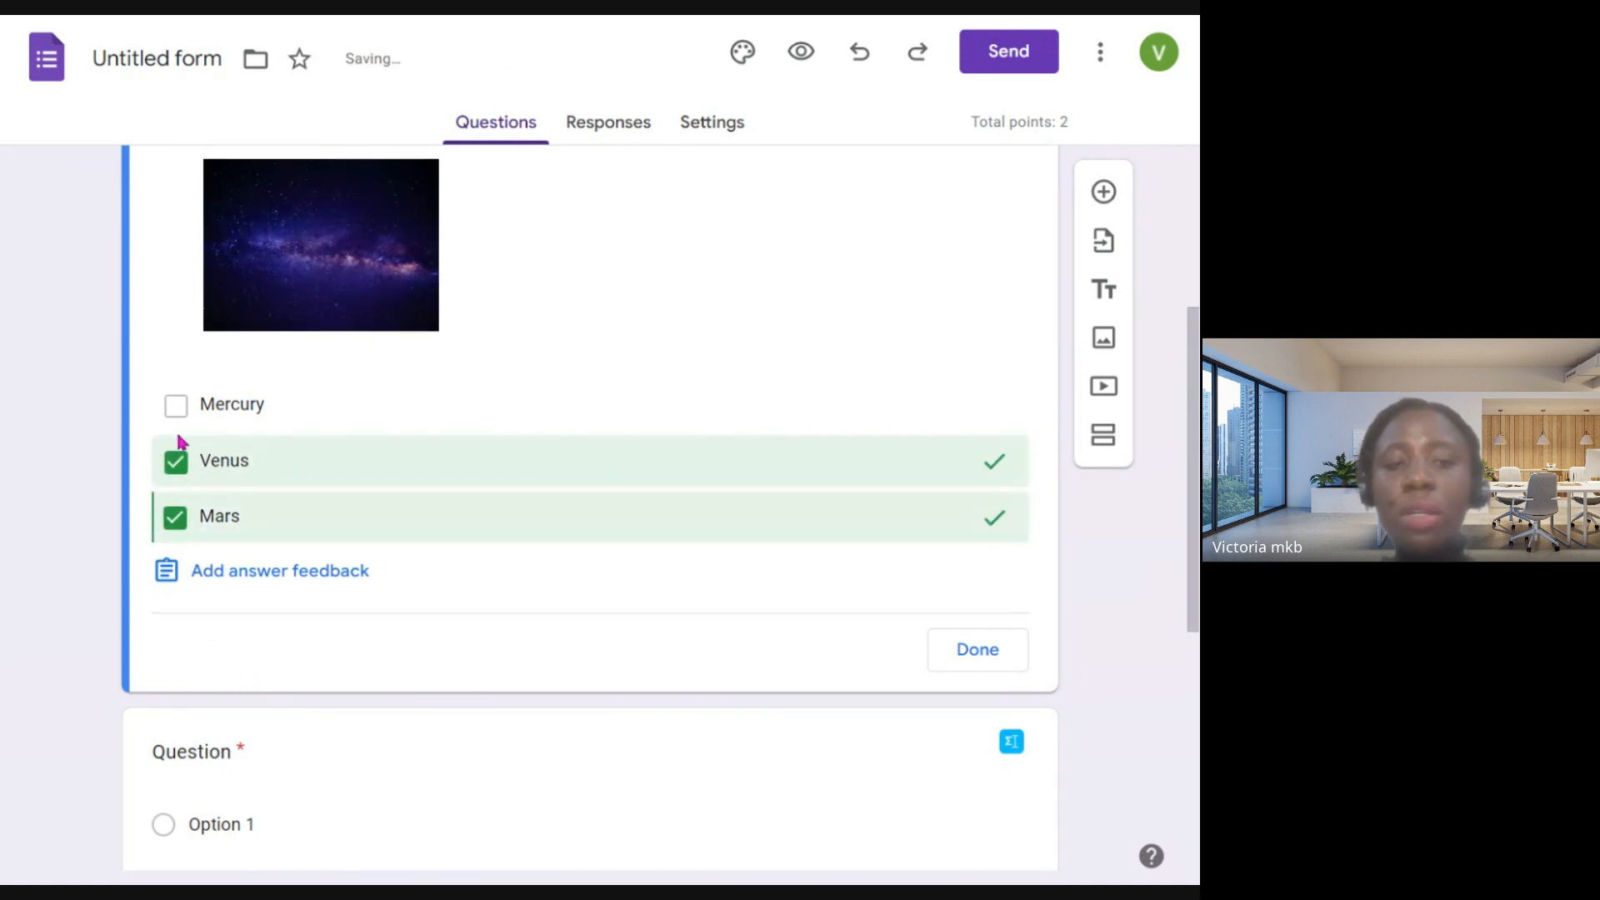
left_click(176, 407)
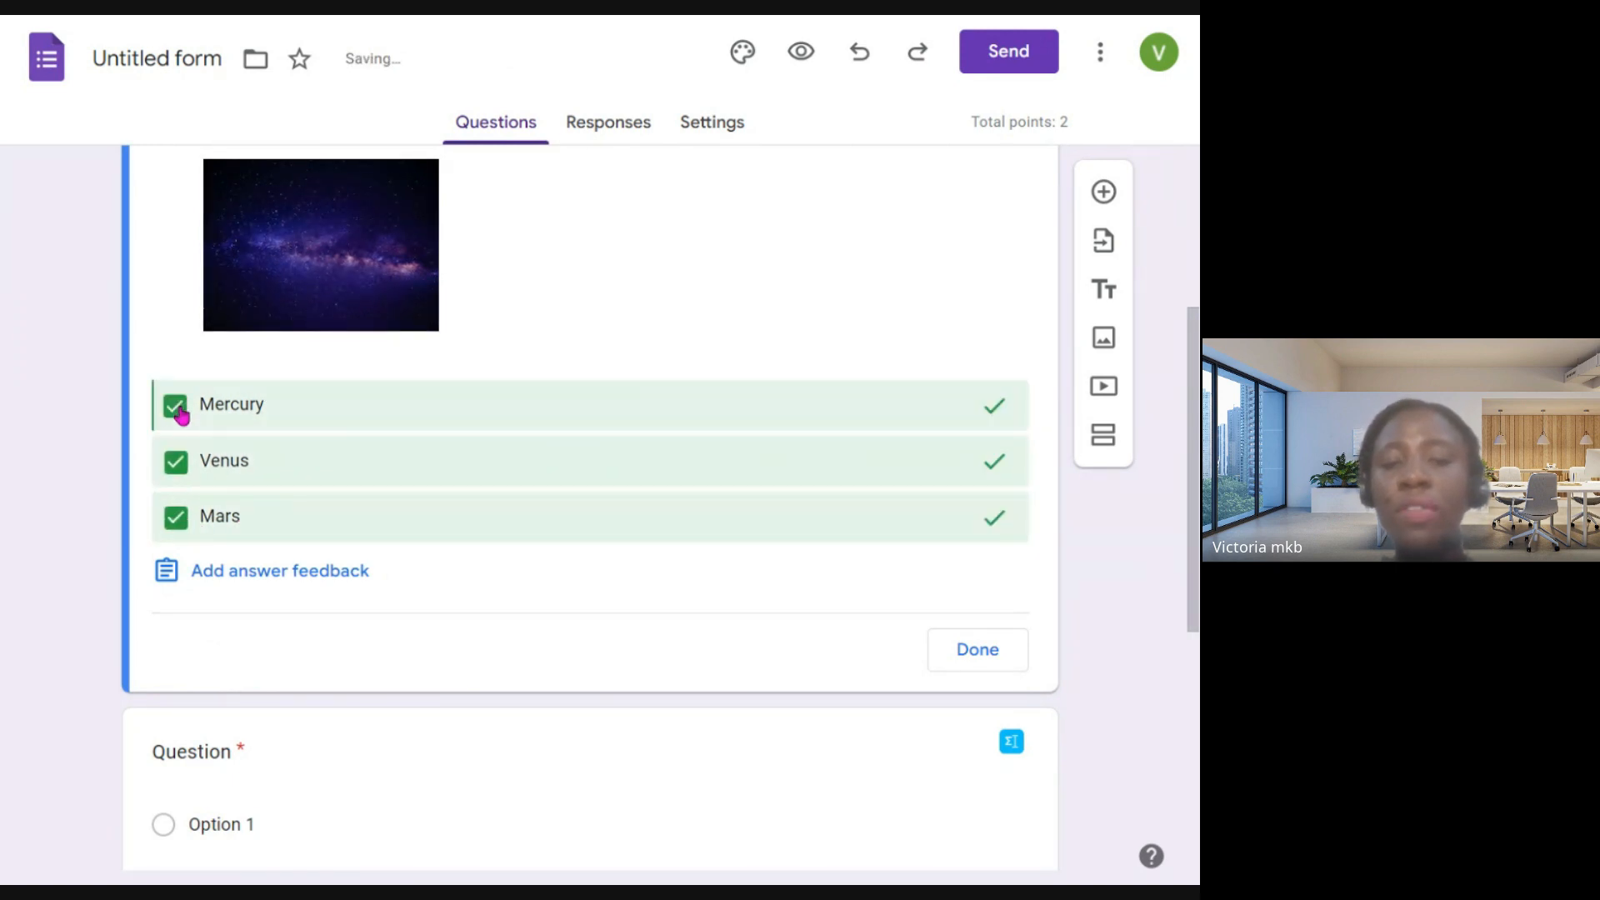
left_click(176, 462)
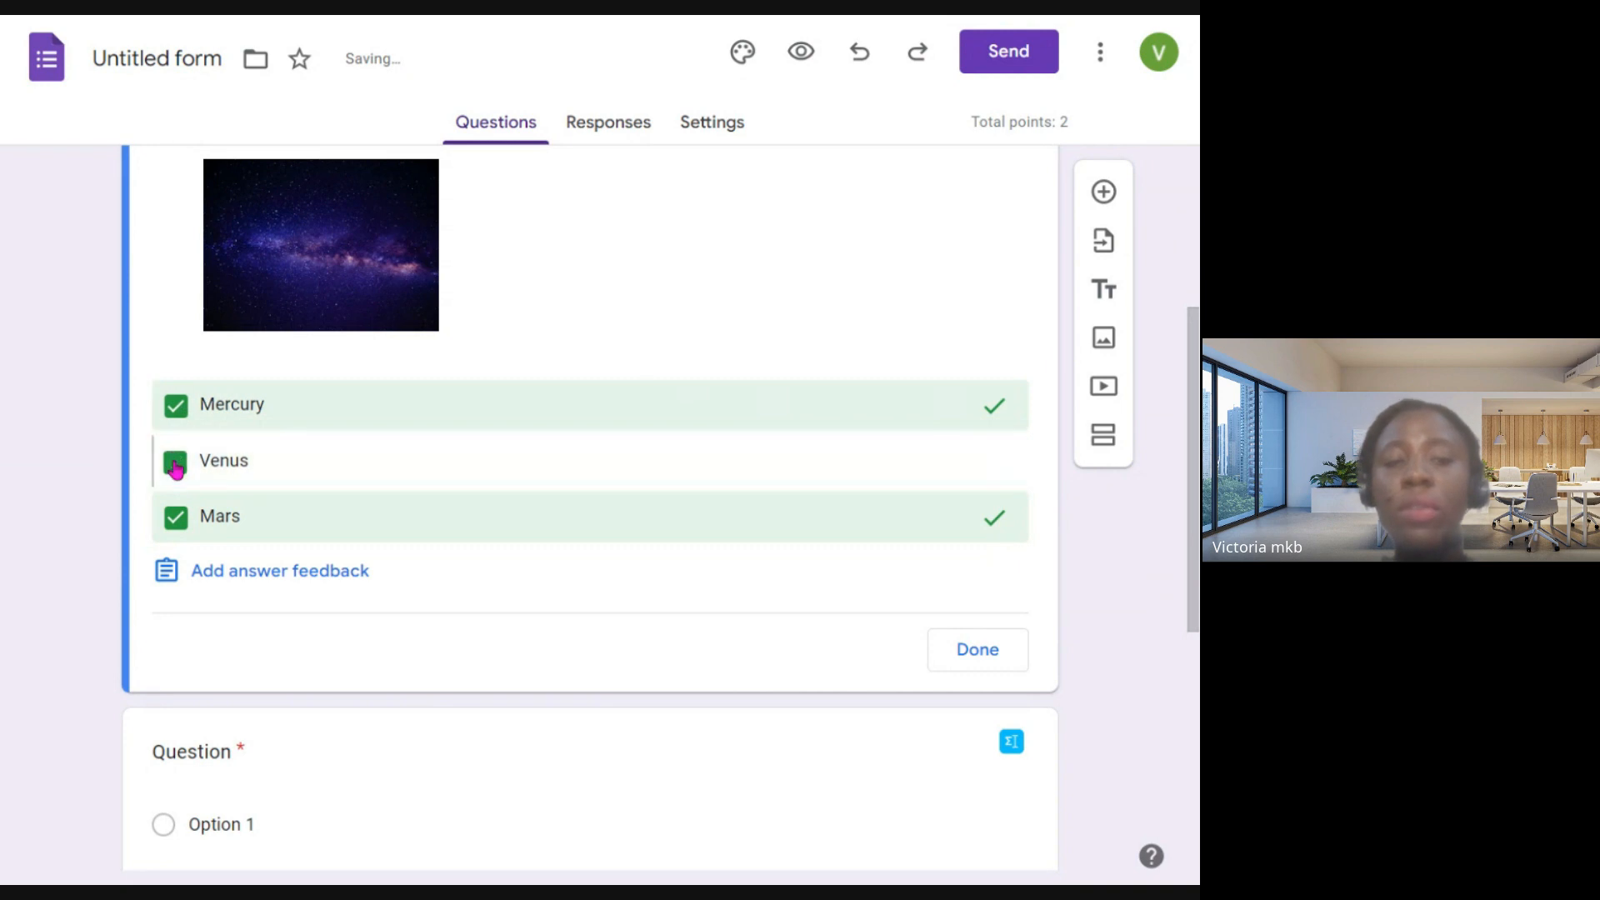
left_click(176, 519)
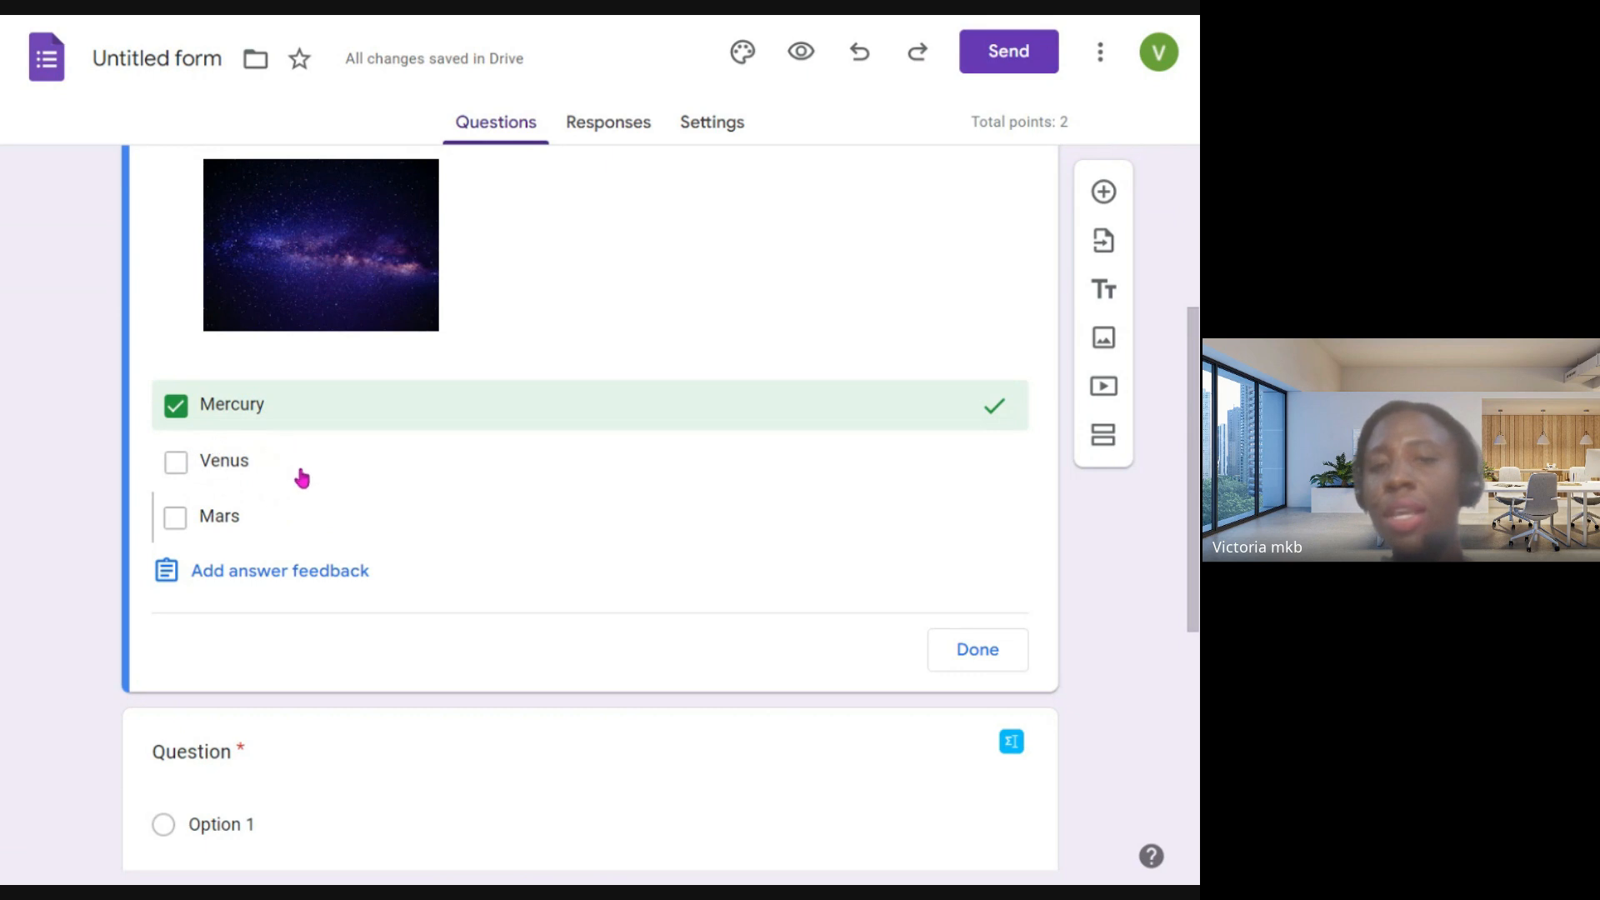
scroll(605, 480, "up", 2)
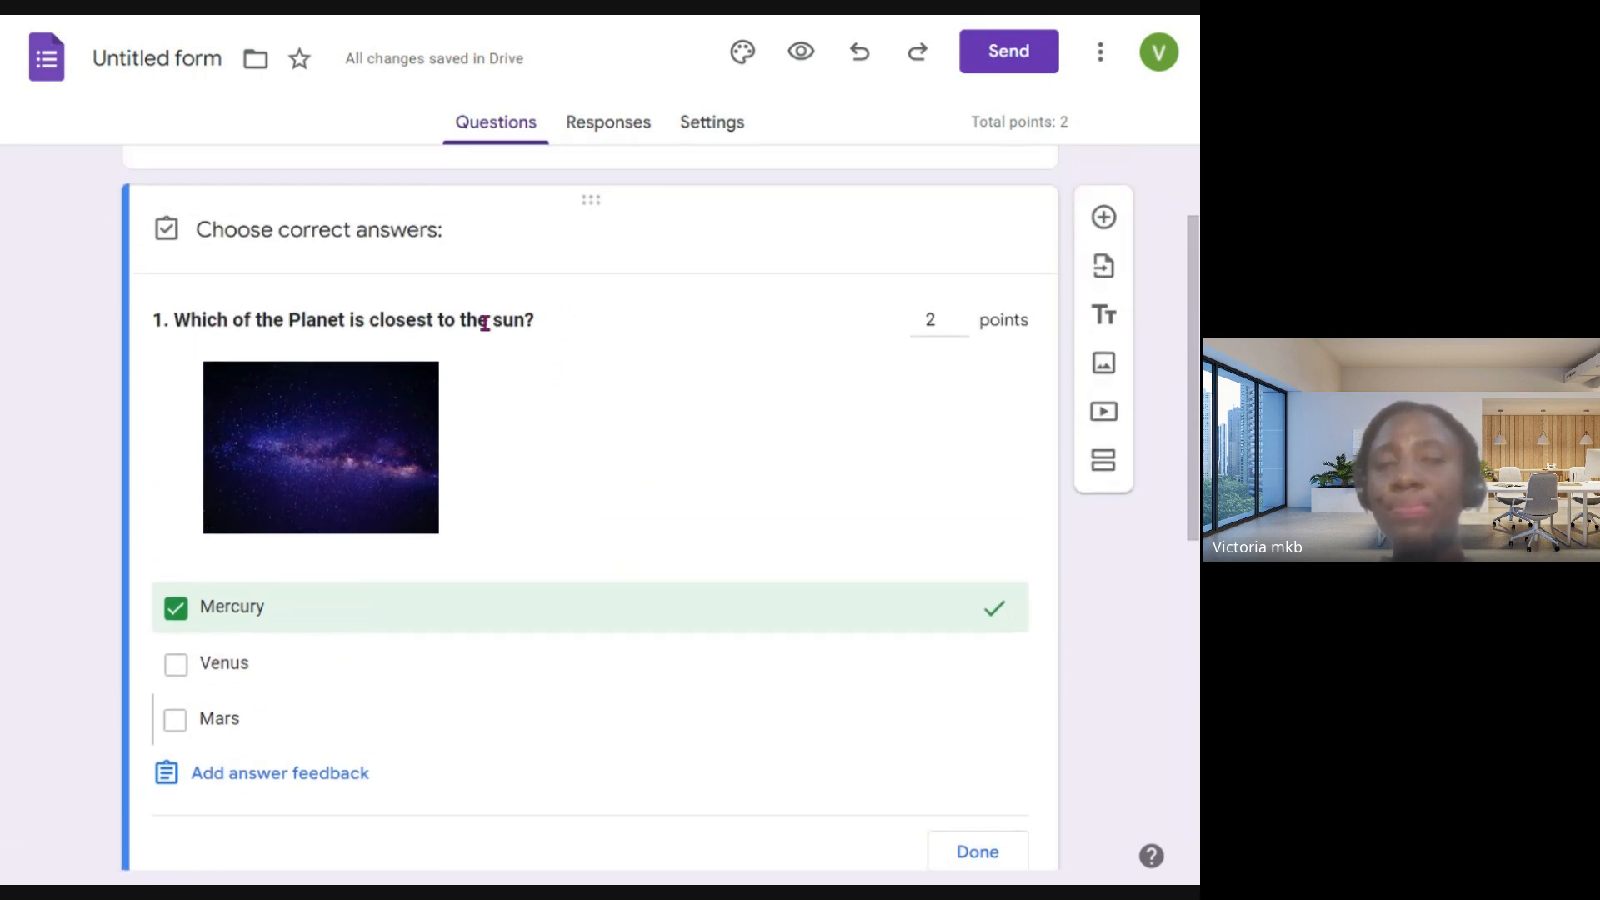
scroll(533, 403, "down", 3)
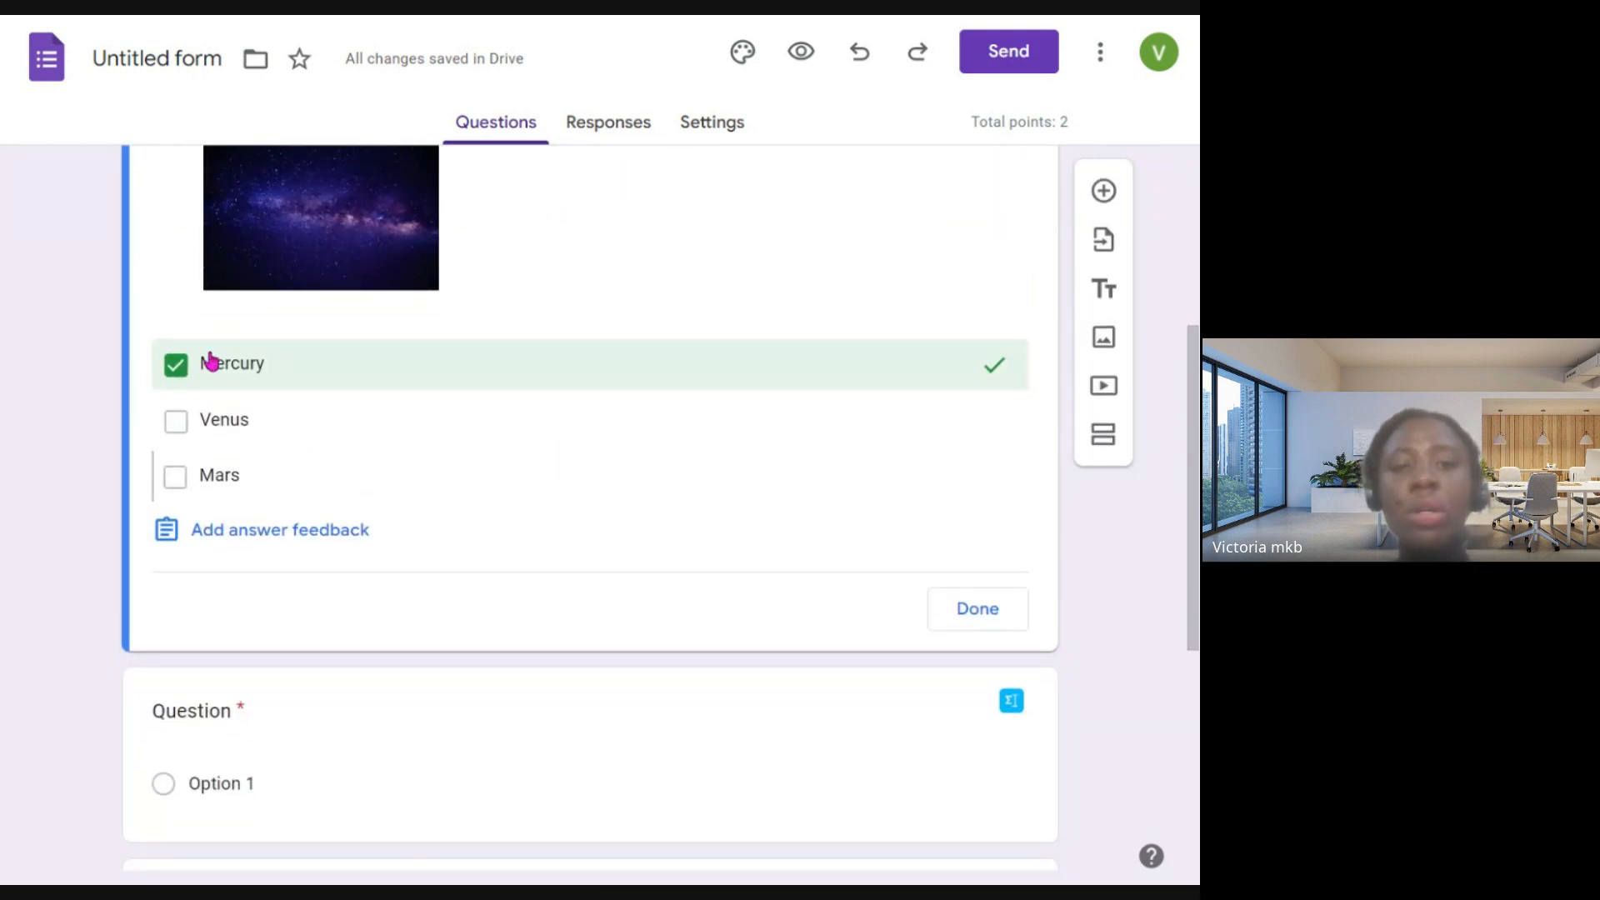
left_click(978, 609)
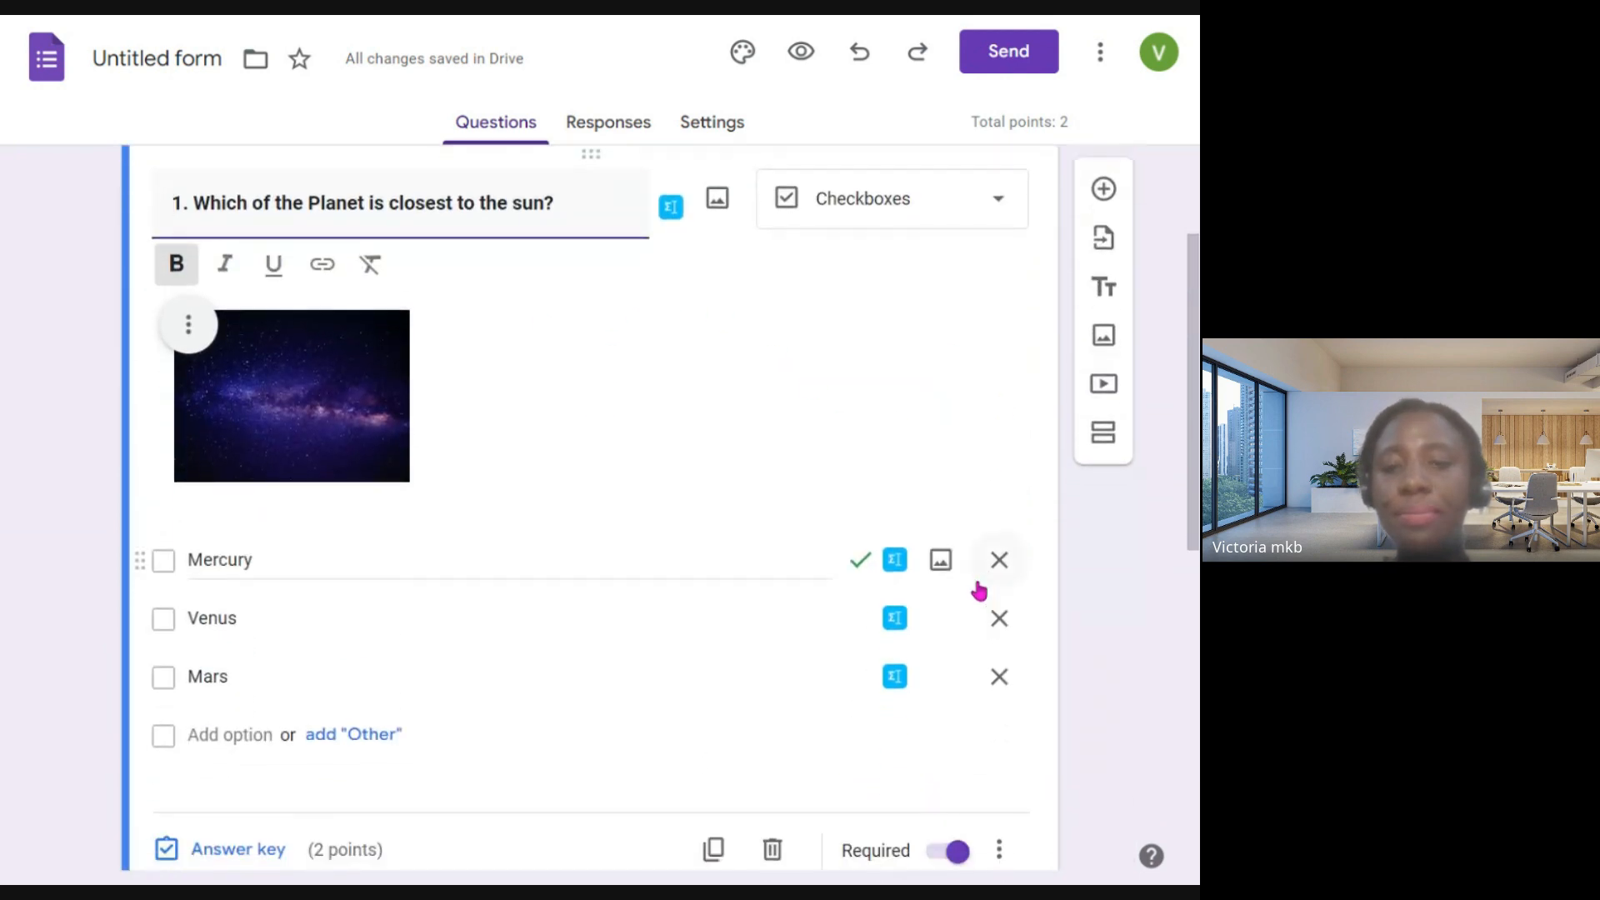
- Review question 1's answer options, answer key and points, along with the questions below it
scroll(975, 591, "down", 2)
scroll(686, 550, "down", 1)
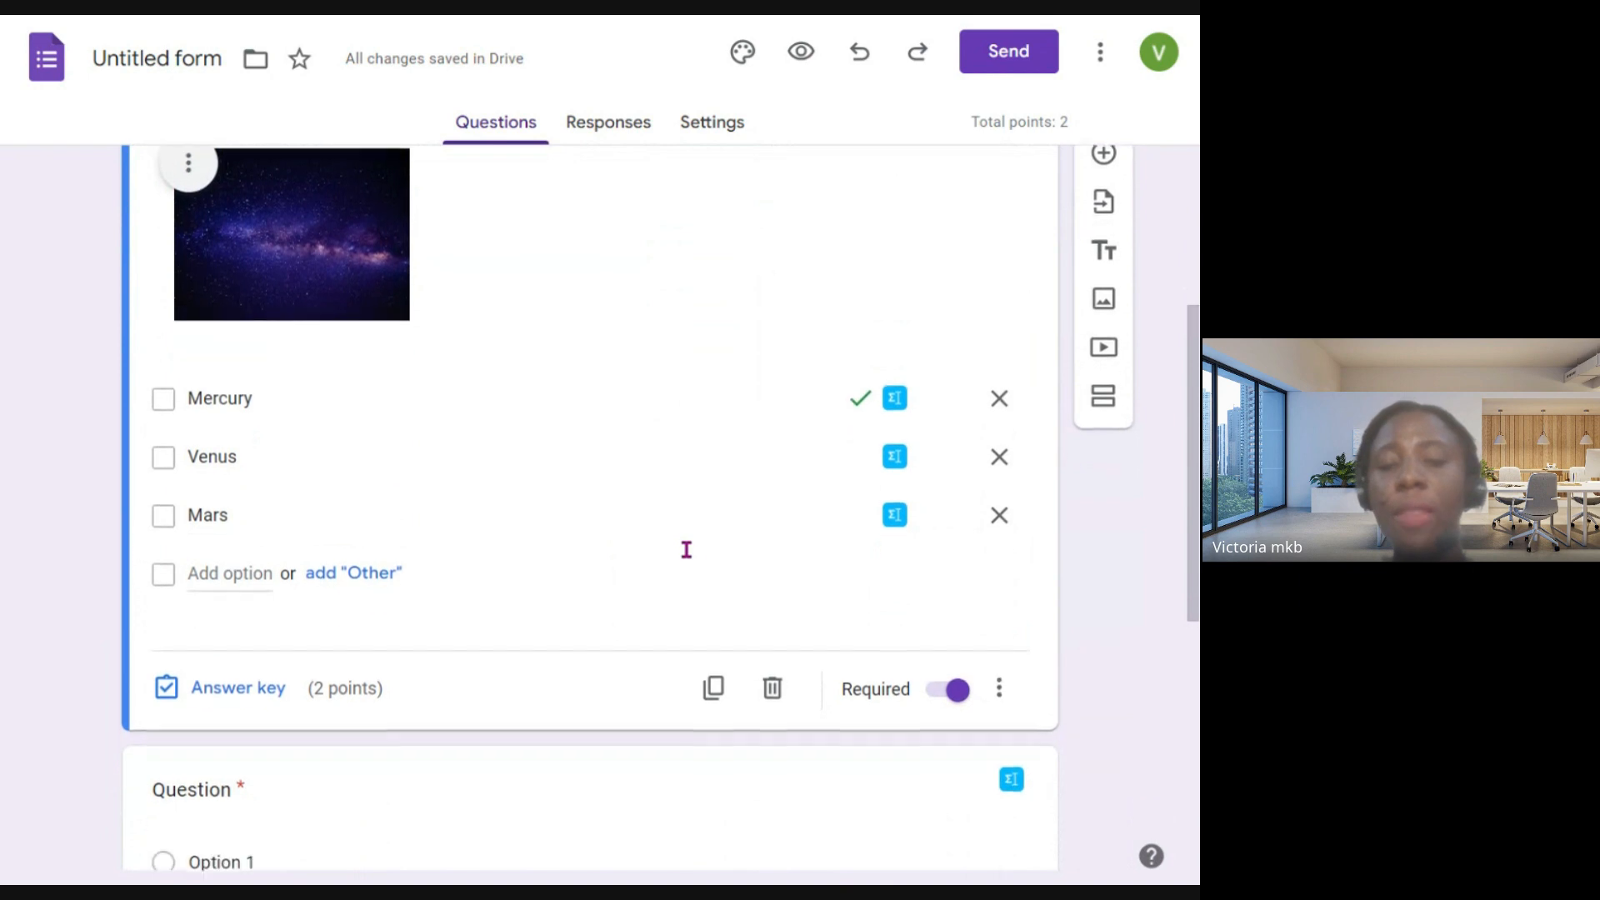
scroll(686, 550, "up", 2)
scroll(696, 551, "up", 1)
scroll(697, 554, "down", 3)
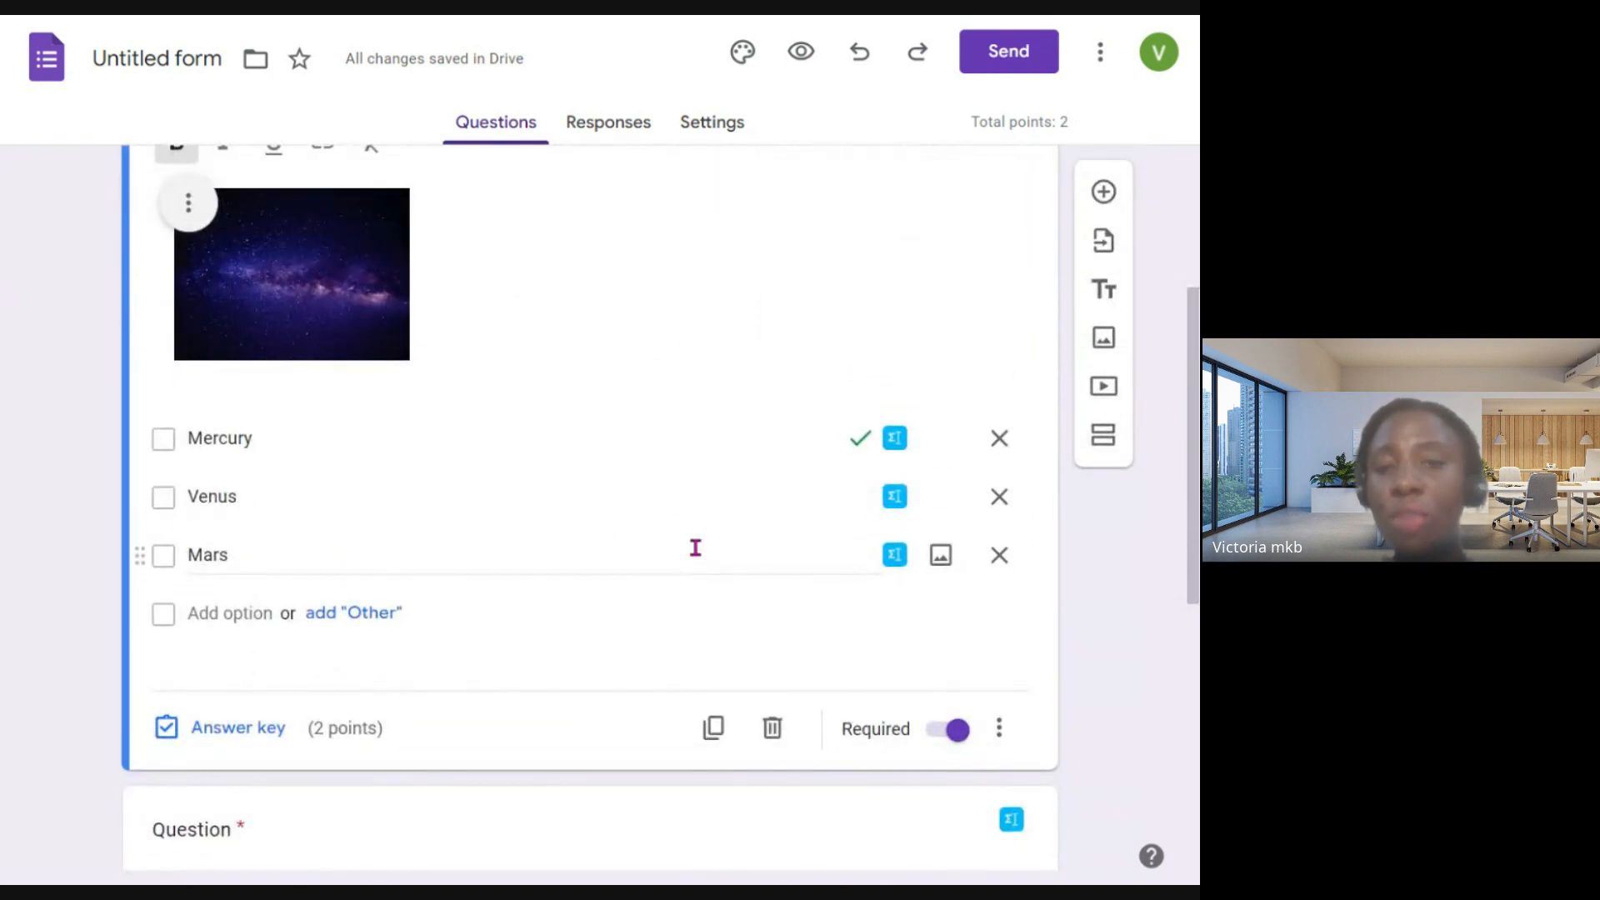
scroll(700, 548, "up", 1)
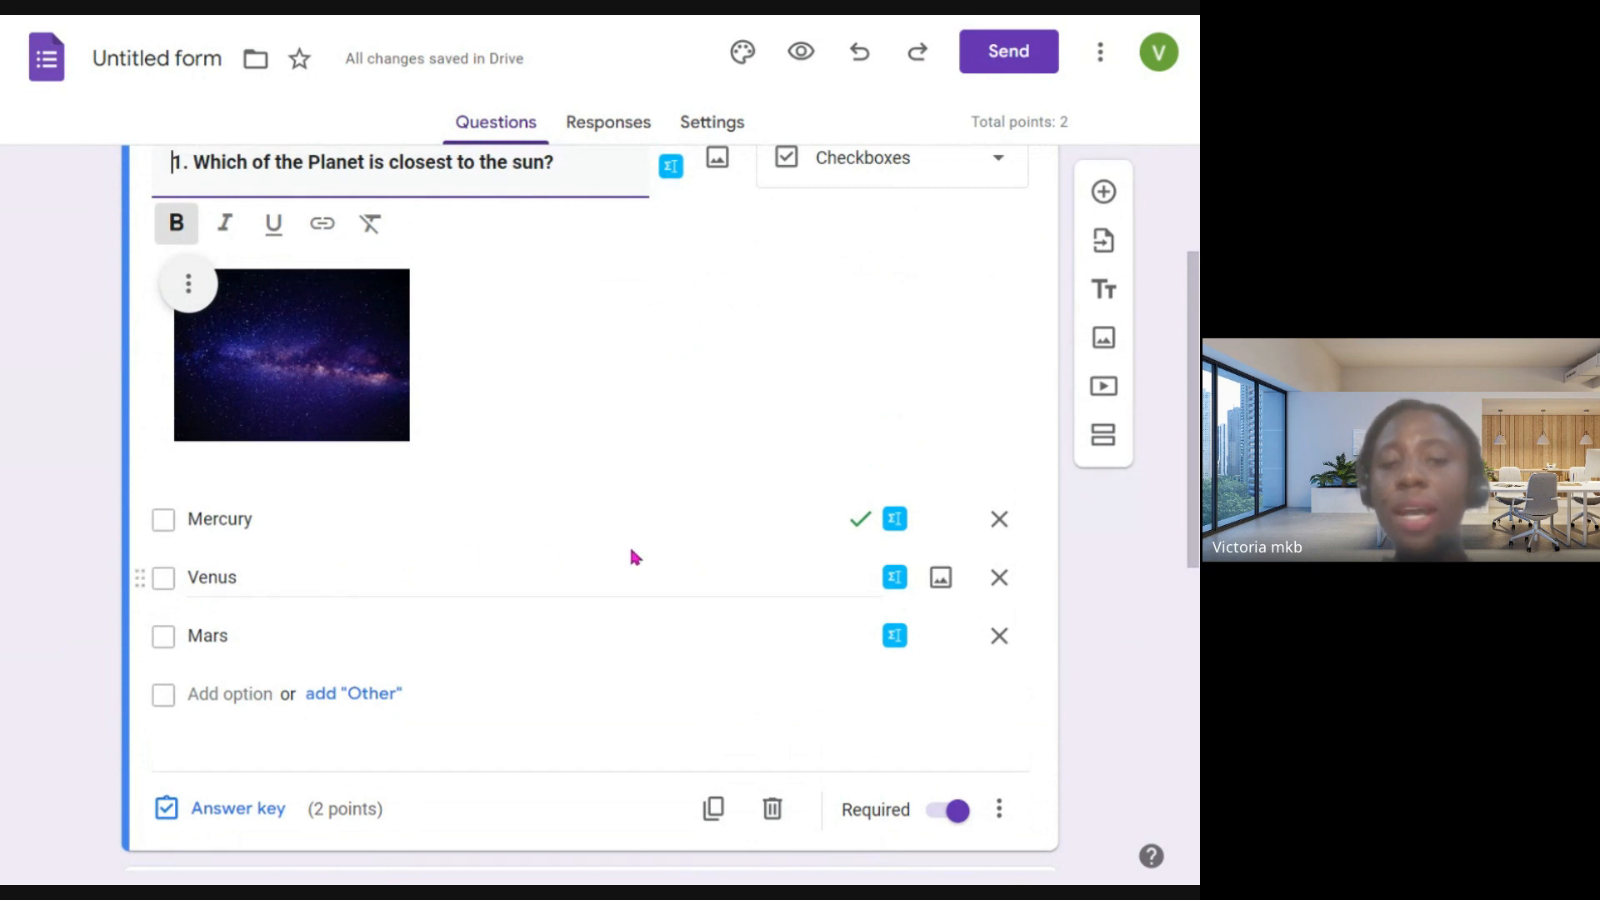
scroll(822, 455, "up", 2)
scroll(822, 455, "down", 4)
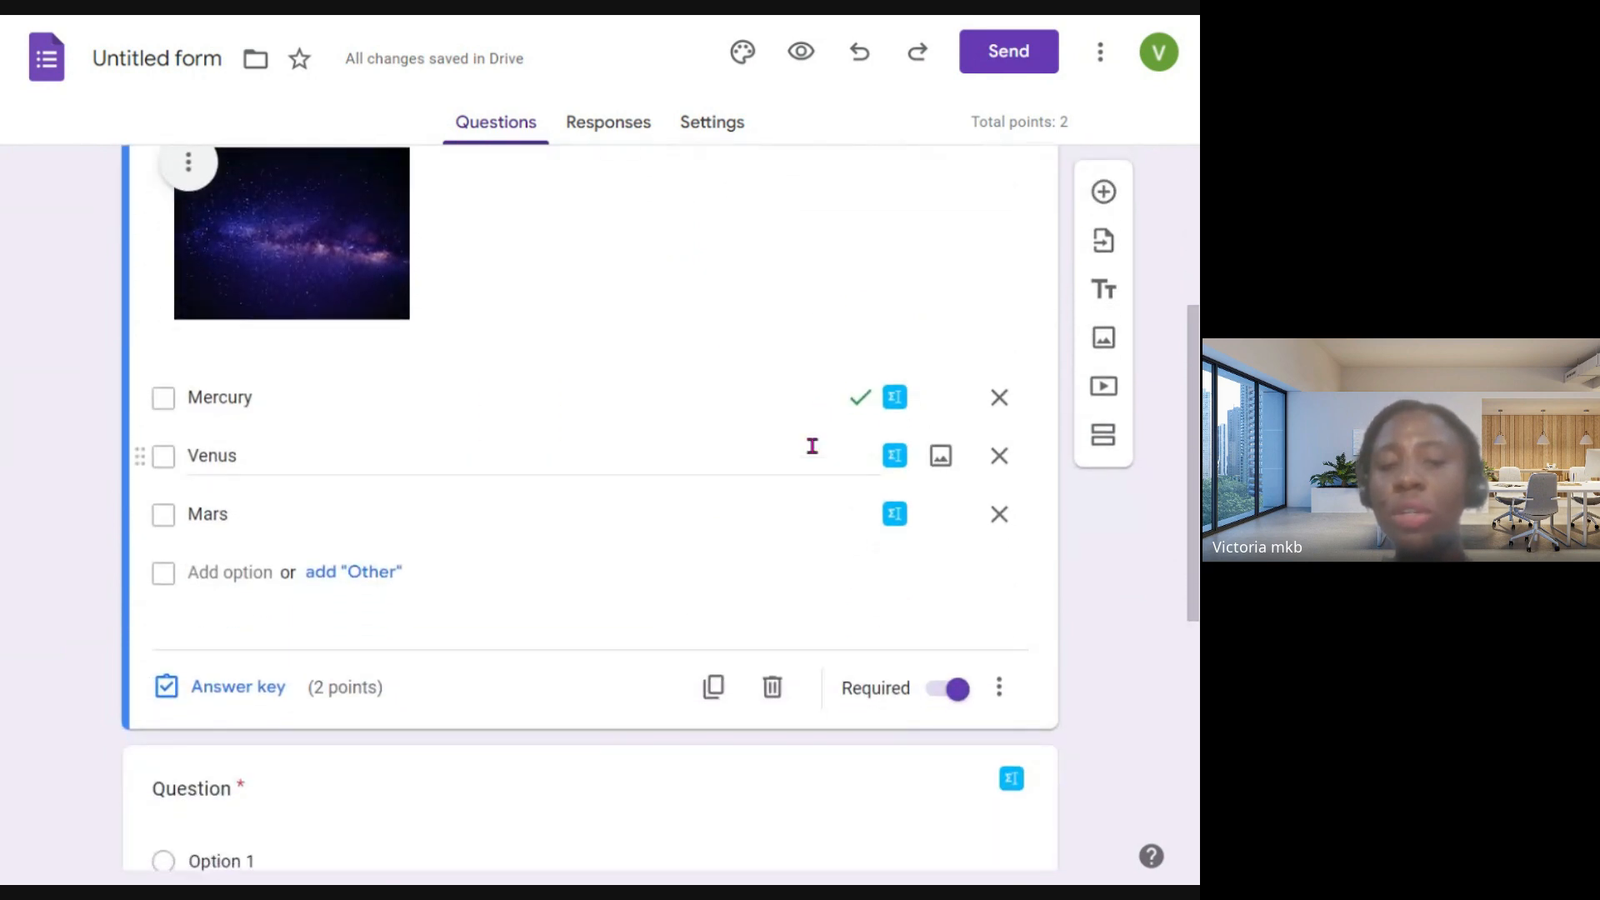
scroll(812, 445, "down", 2)
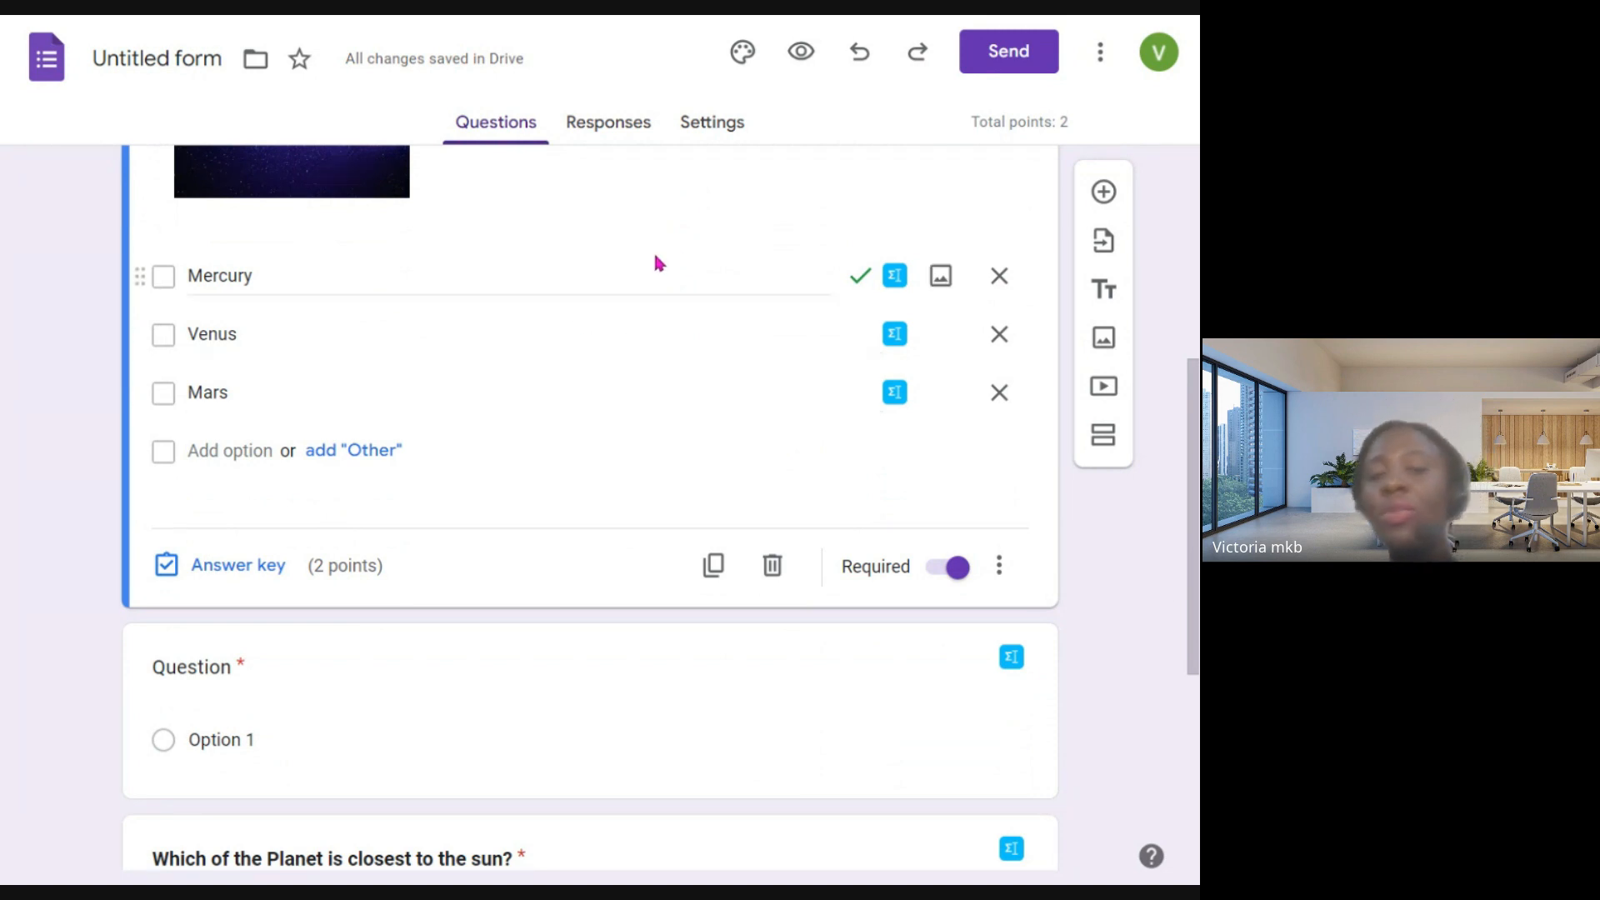
scroll(540, 400, "up", 4)
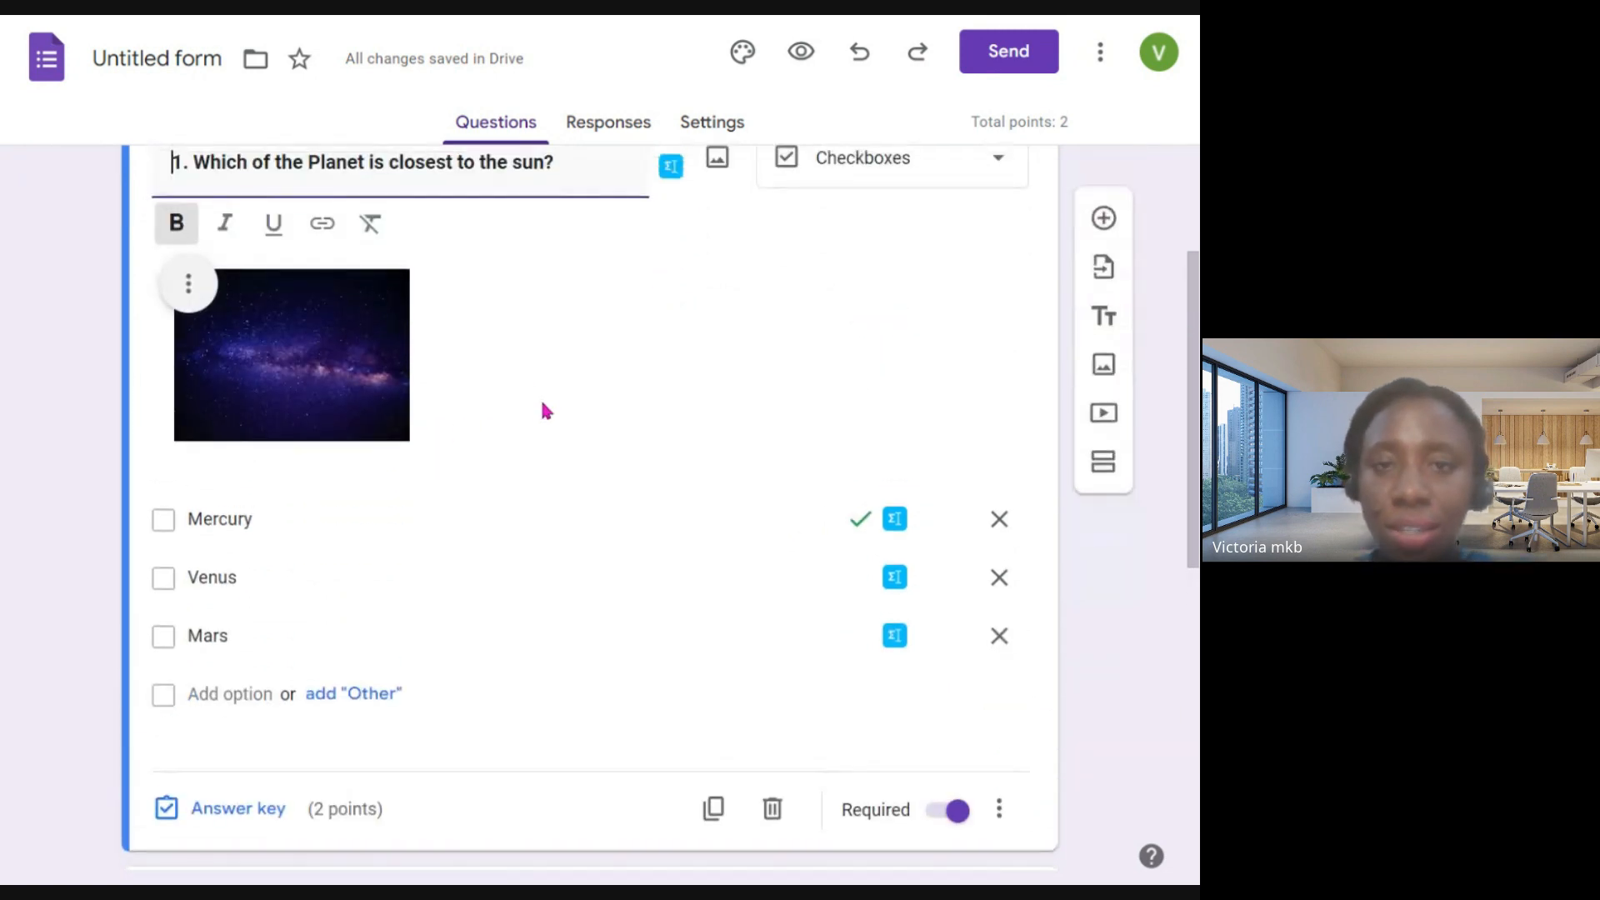
scroll(545, 411, "up", 2)
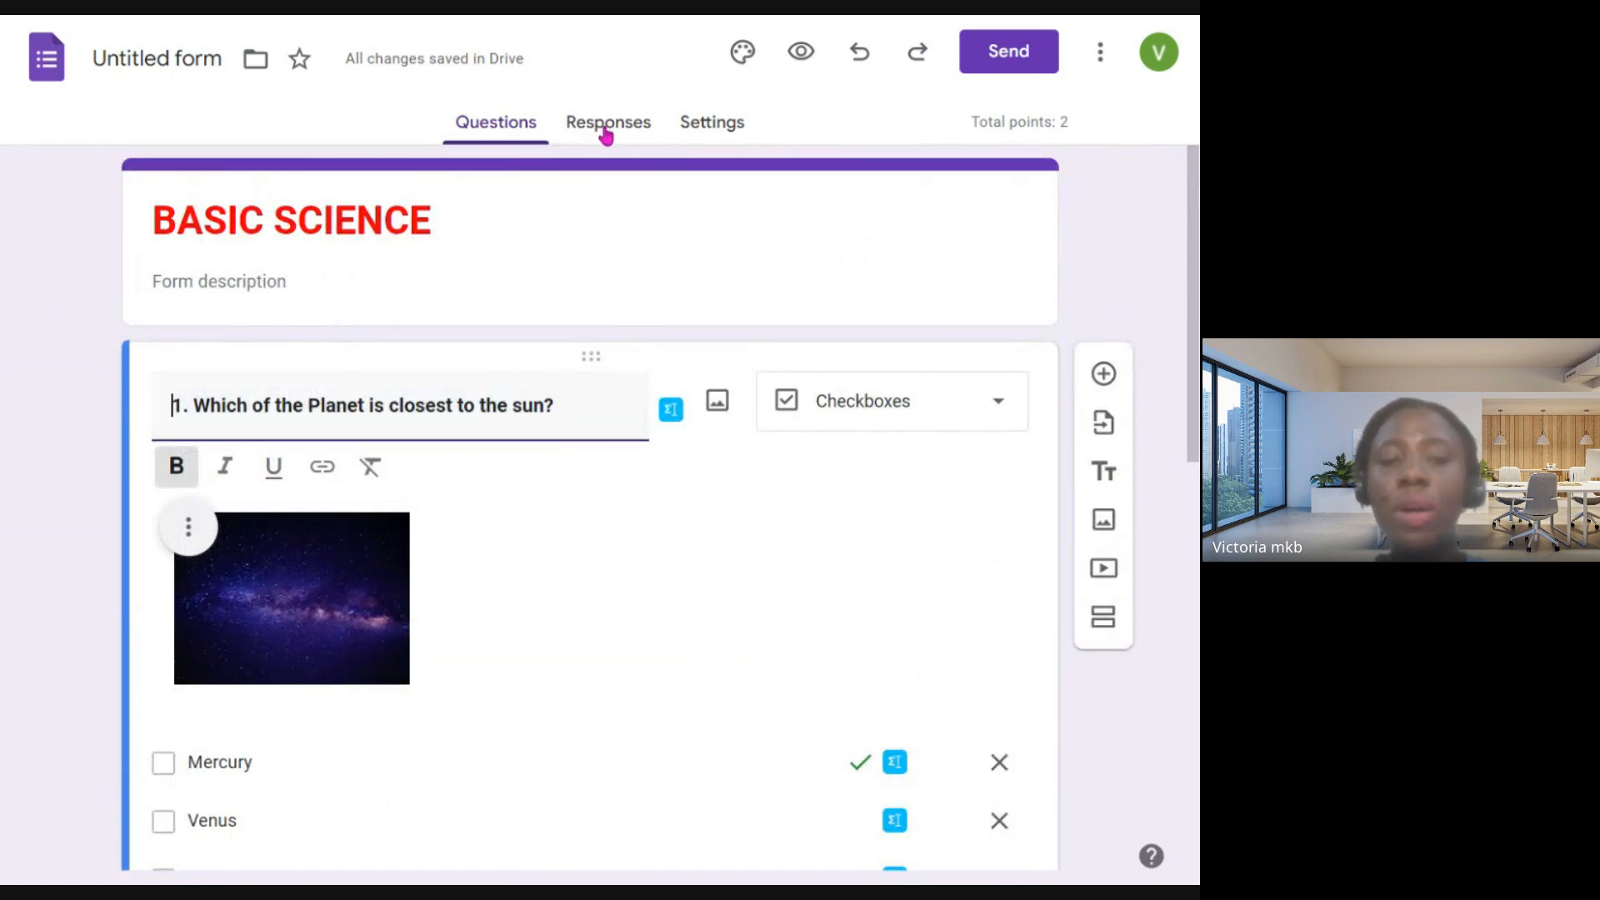
scroll(467, 538, "down", 7)
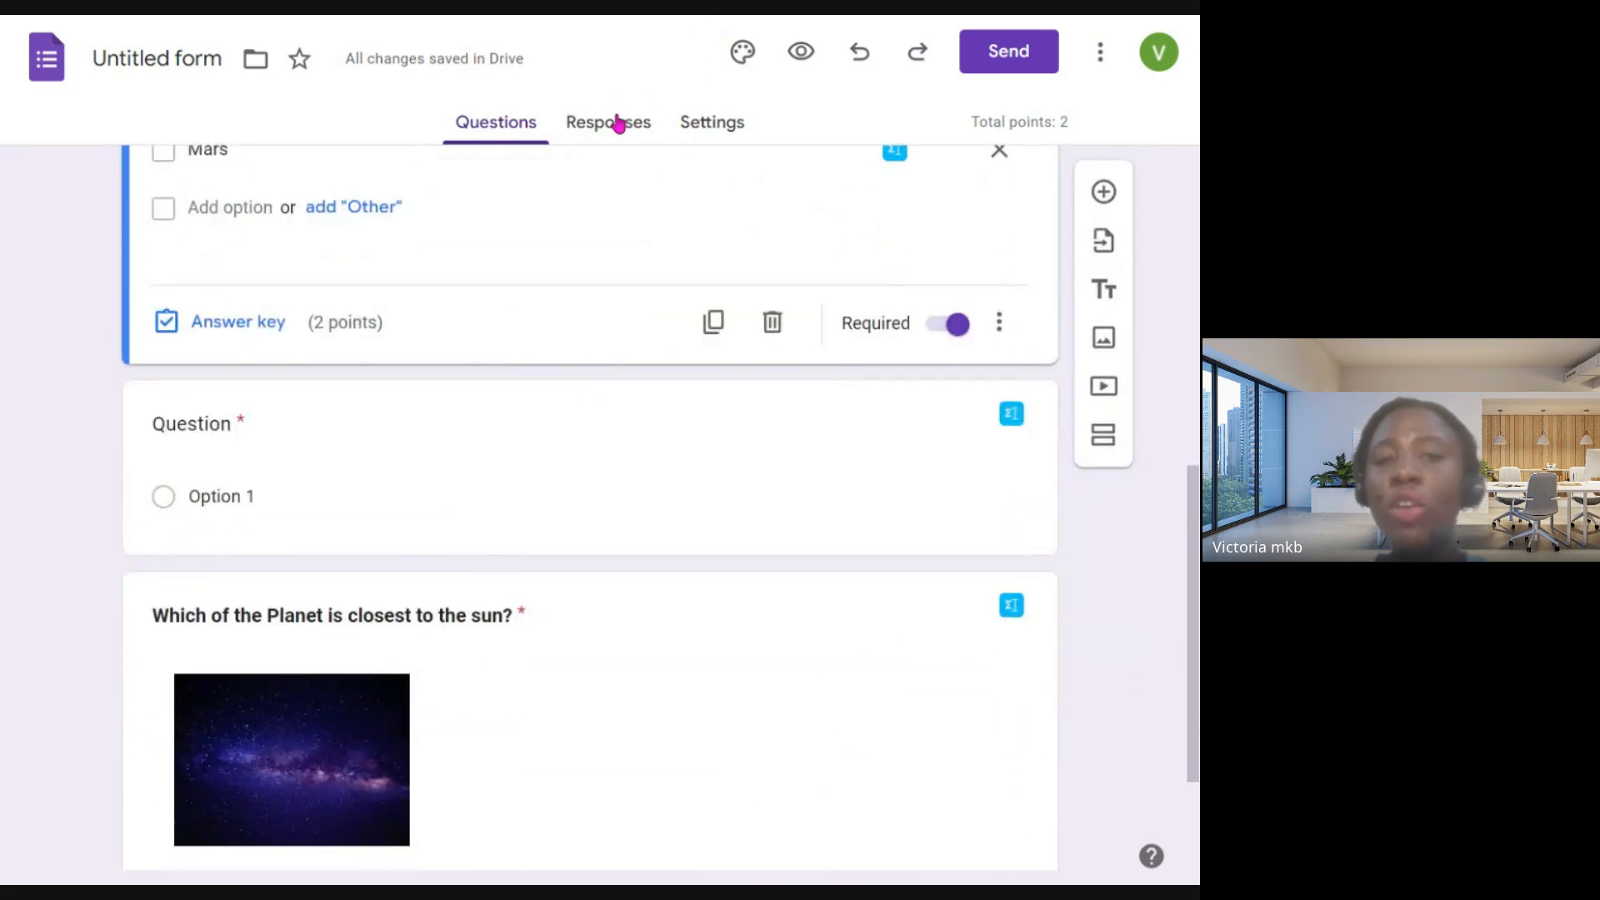
- Check the form's responses, and examine the quiz settings for grade release, locked mode, respondent visibility and default question points
left_click(608, 126)
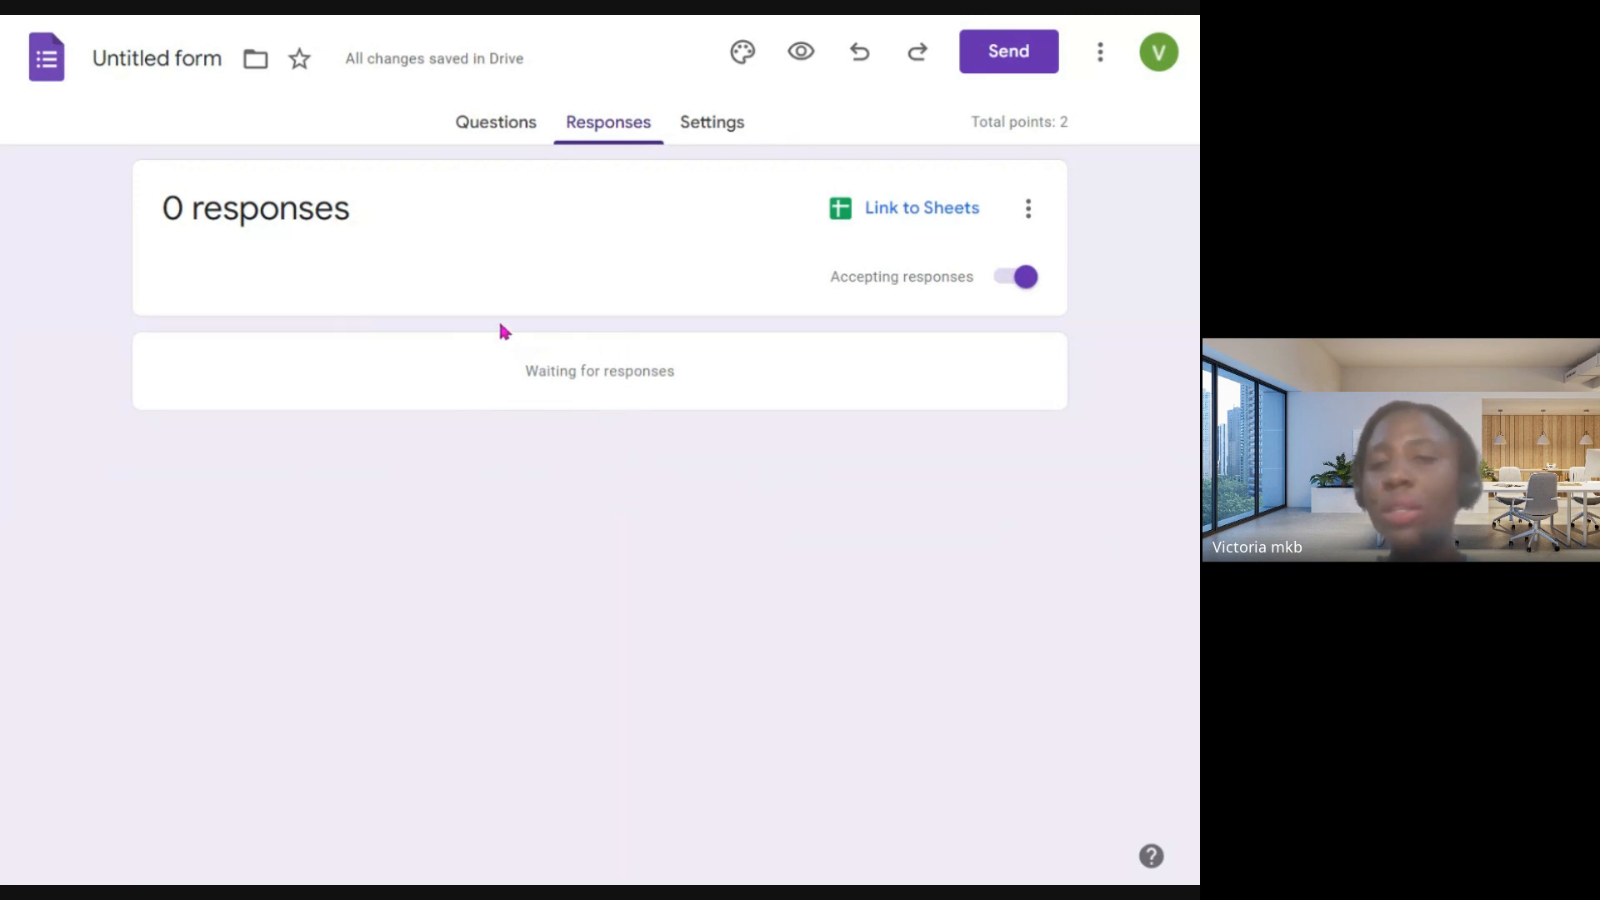
left_click(710, 127)
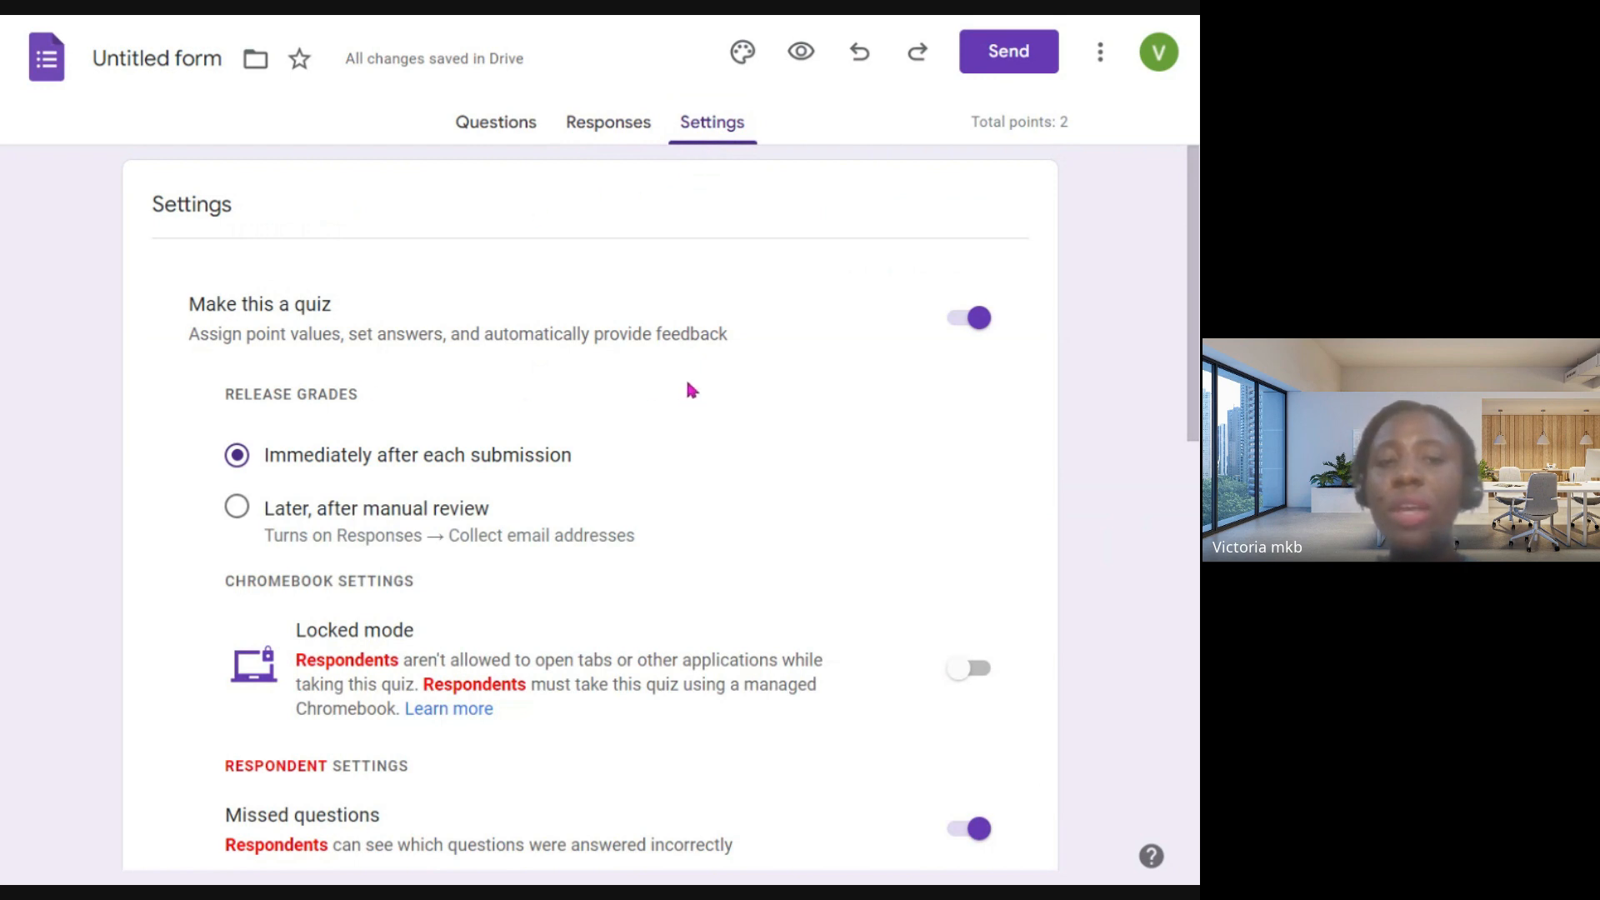
scroll(715, 337, "down", 2)
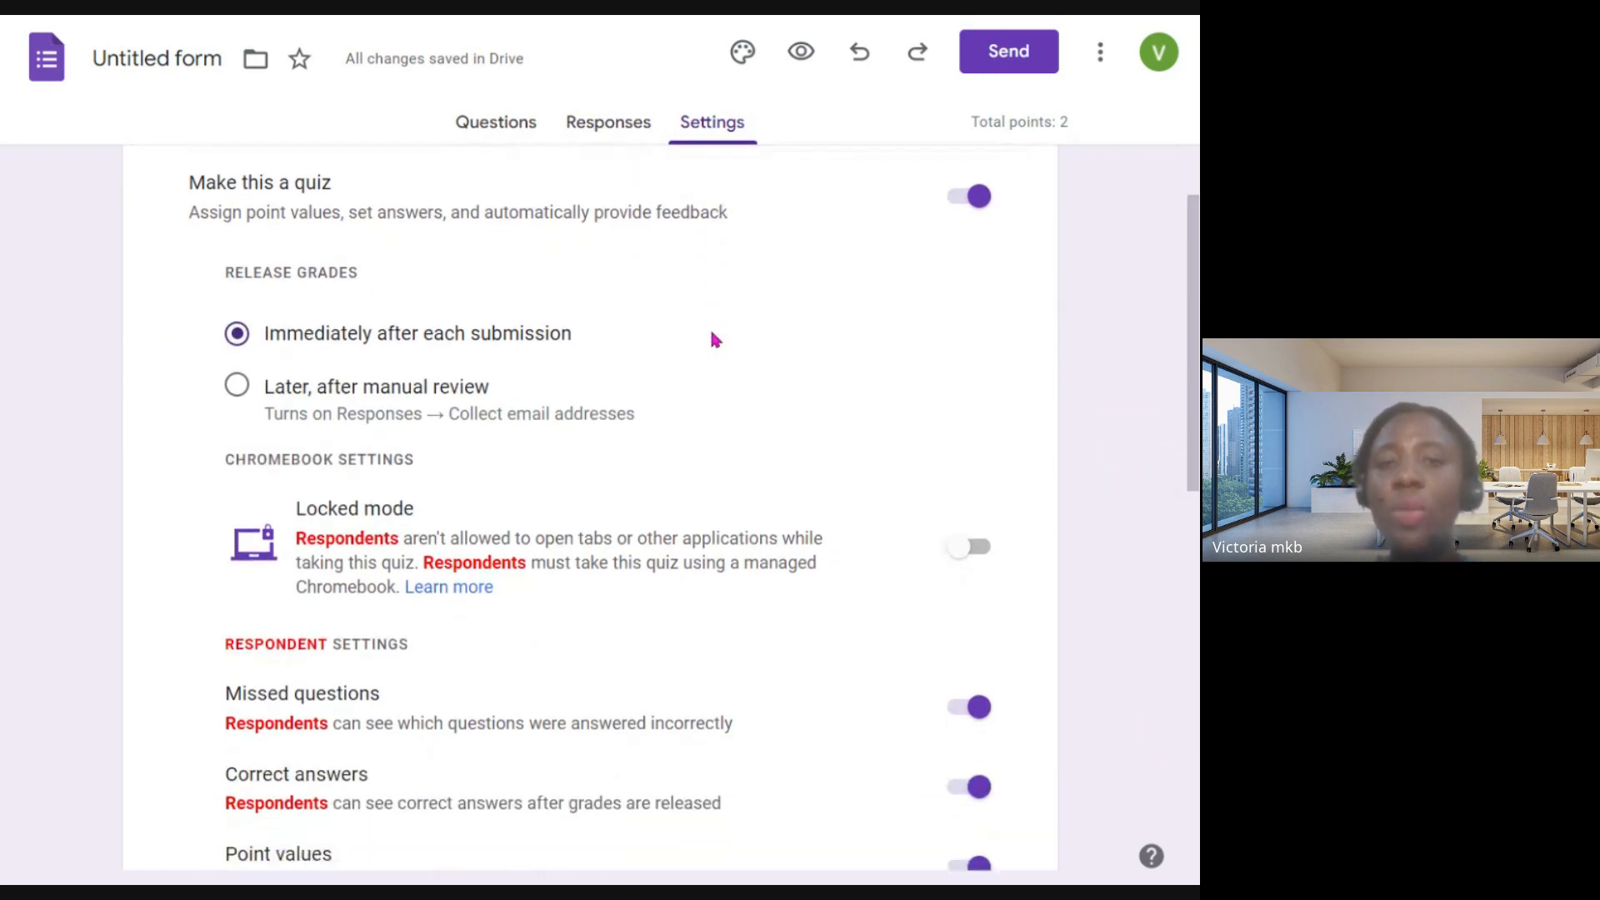
scroll(833, 308, "up", 1)
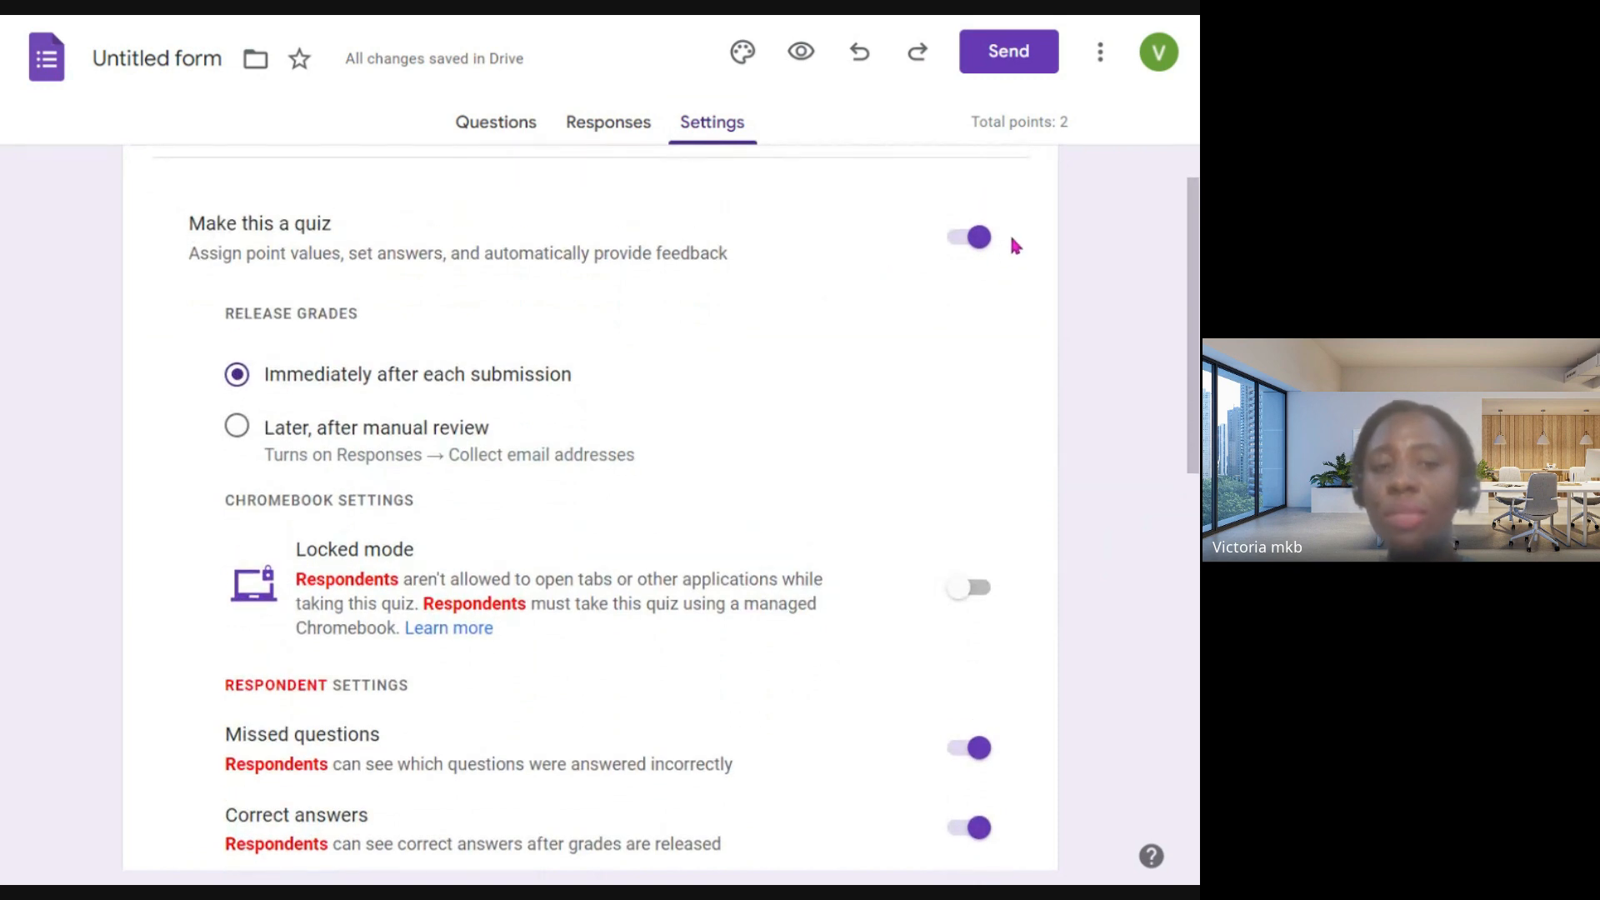
scroll(986, 336, "down", 2)
scroll(592, 556, "down", 2)
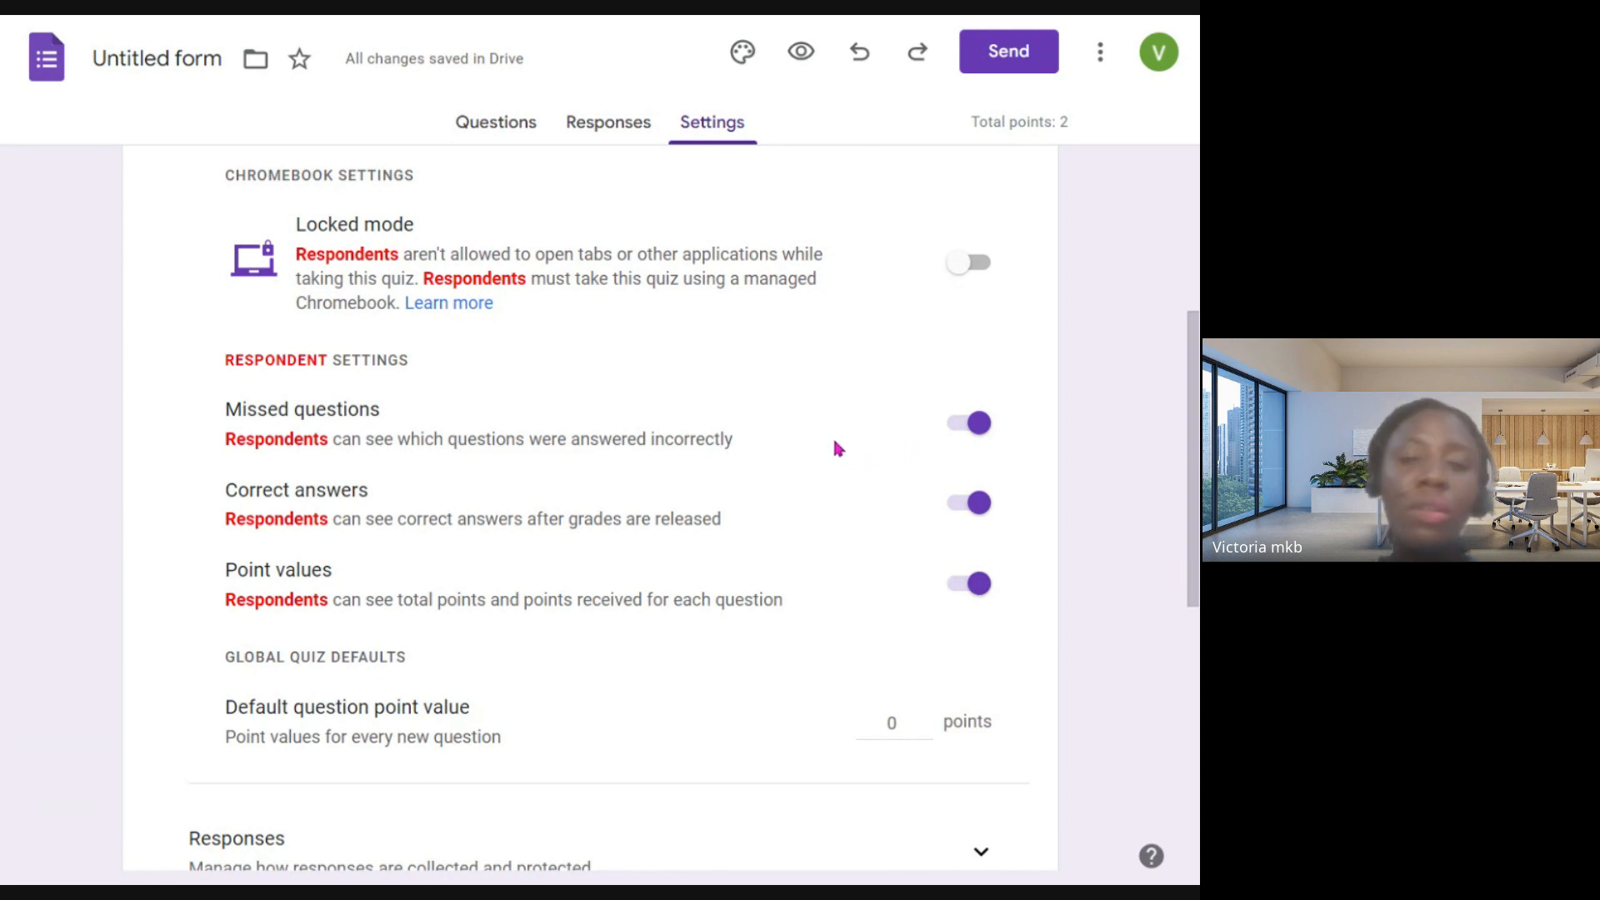
scroll(861, 430, "down", 8)
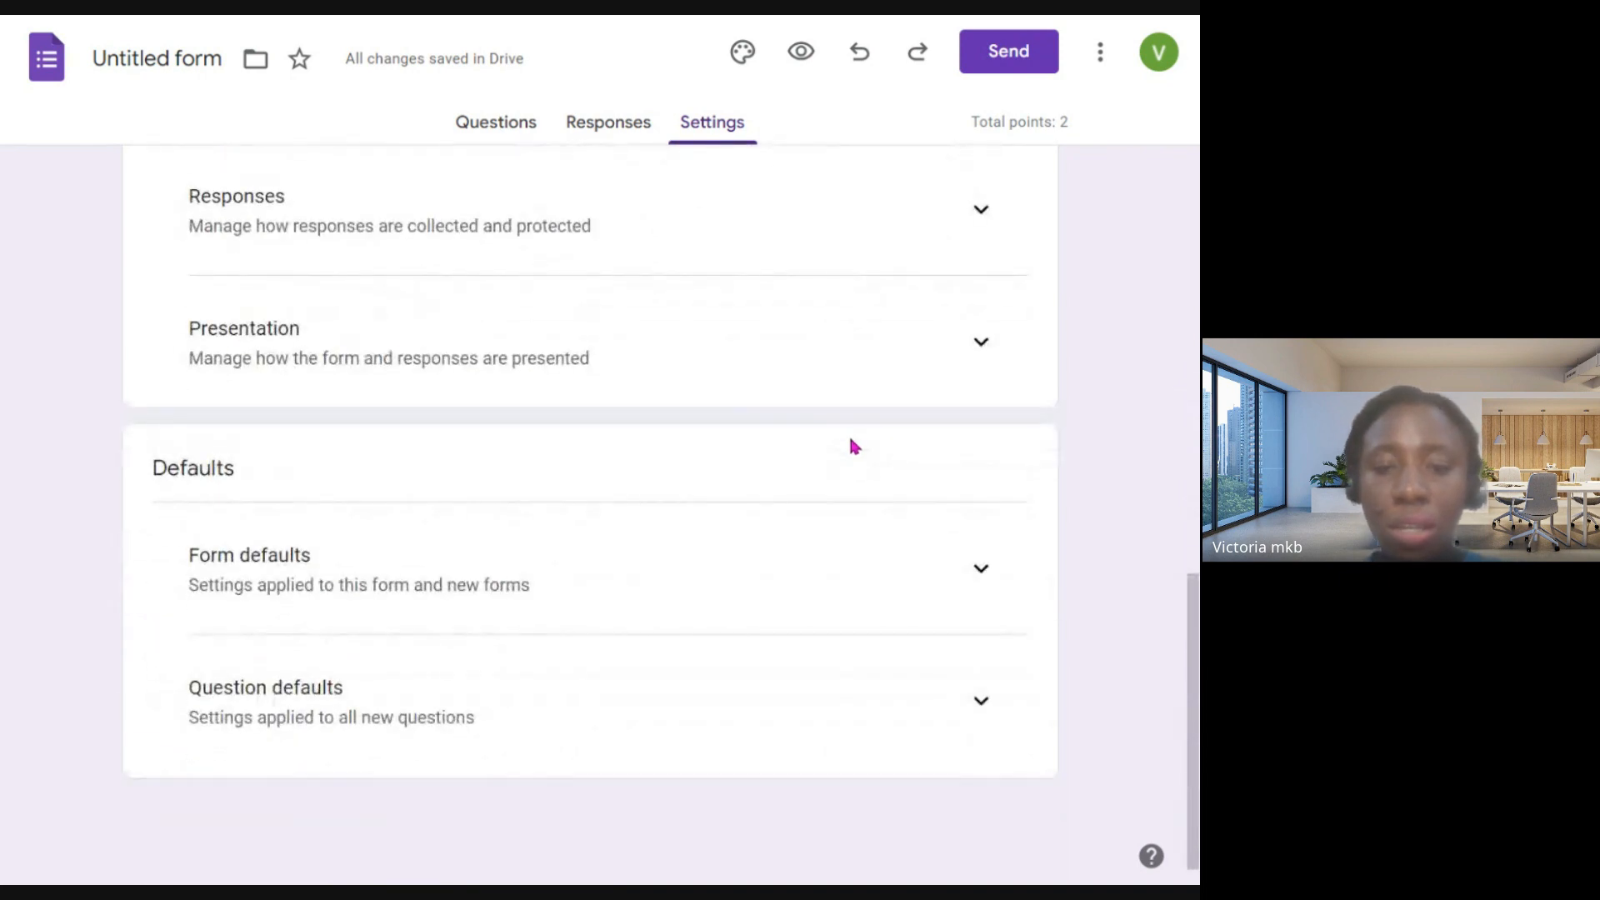
scroll(852, 445, "up", 5)
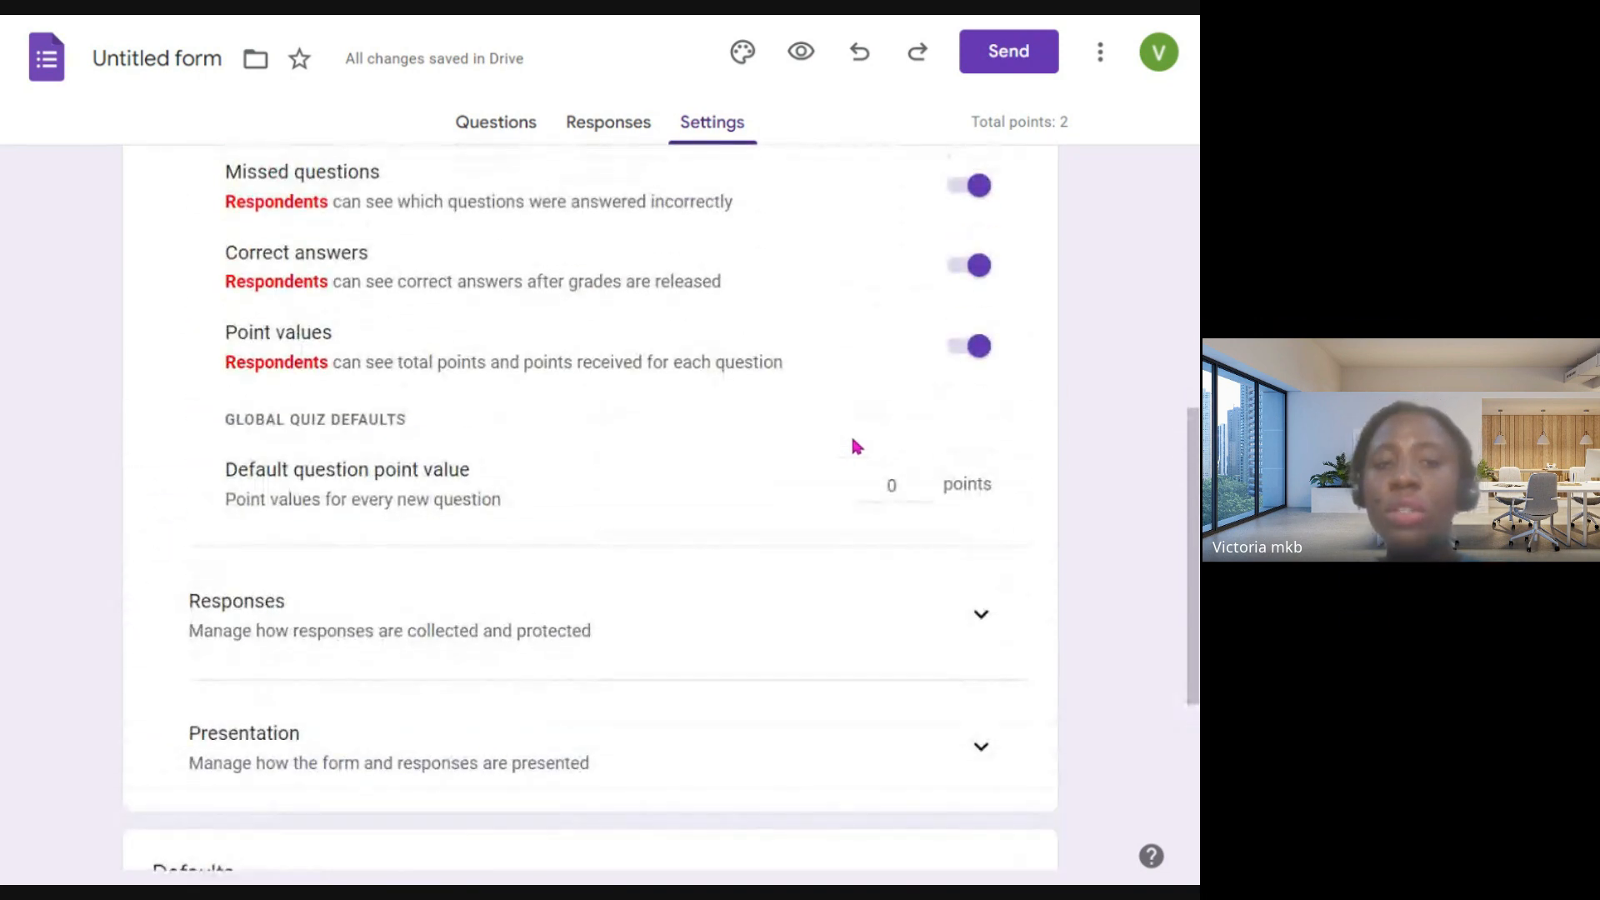
scroll(856, 446, "up", 1)
scroll(853, 447, "up", 2)
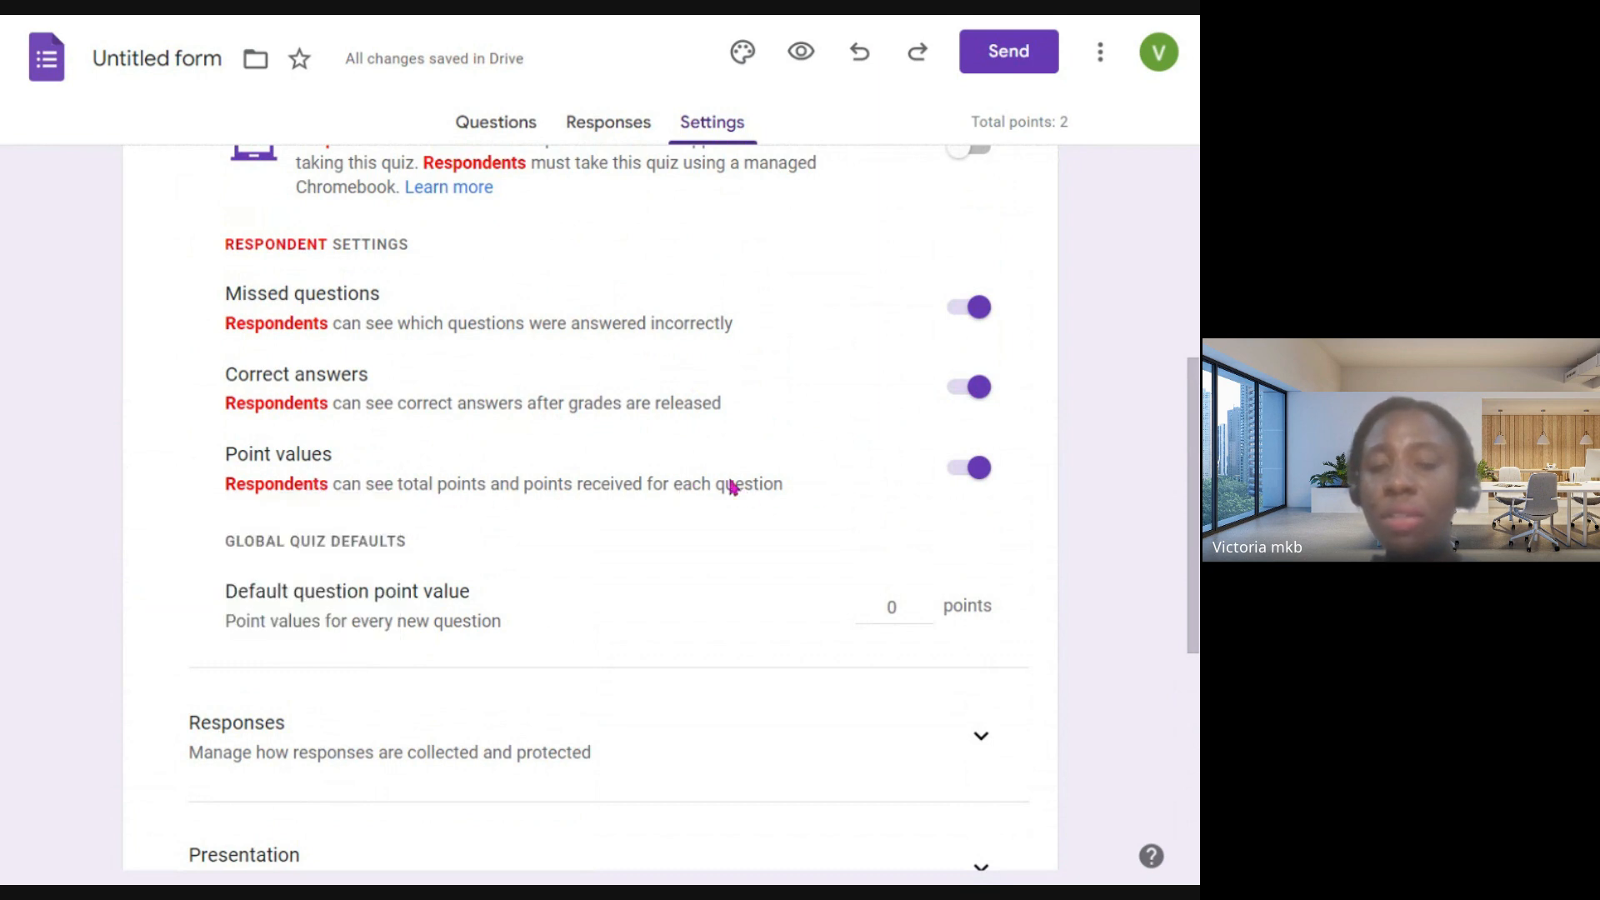
scroll(884, 488, "down", 3)
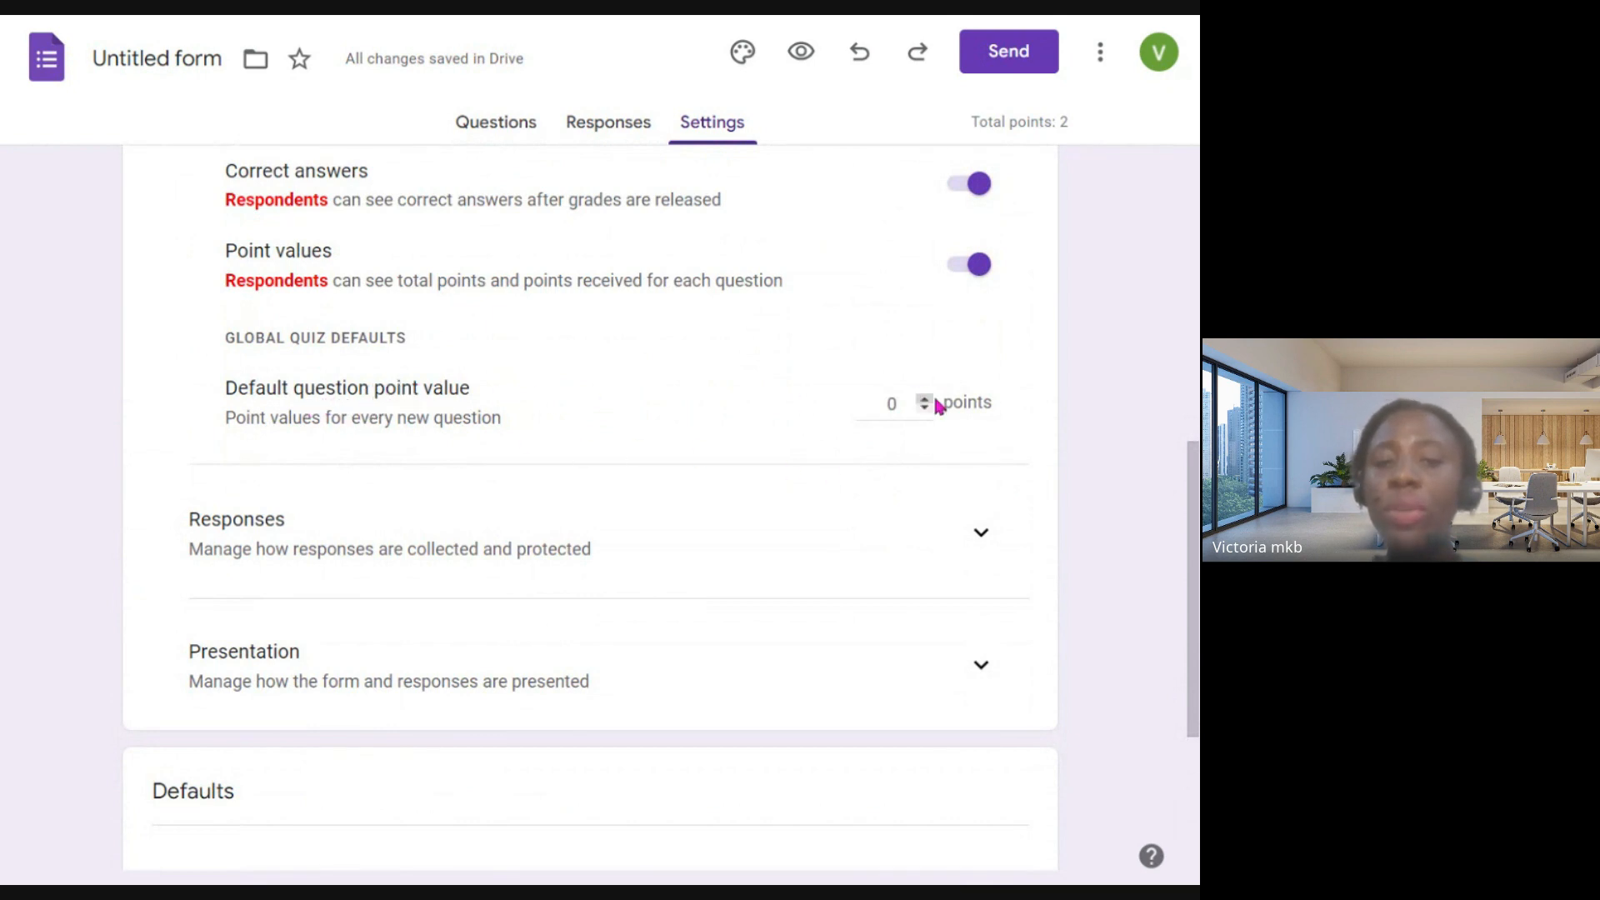
double_click(896, 407)
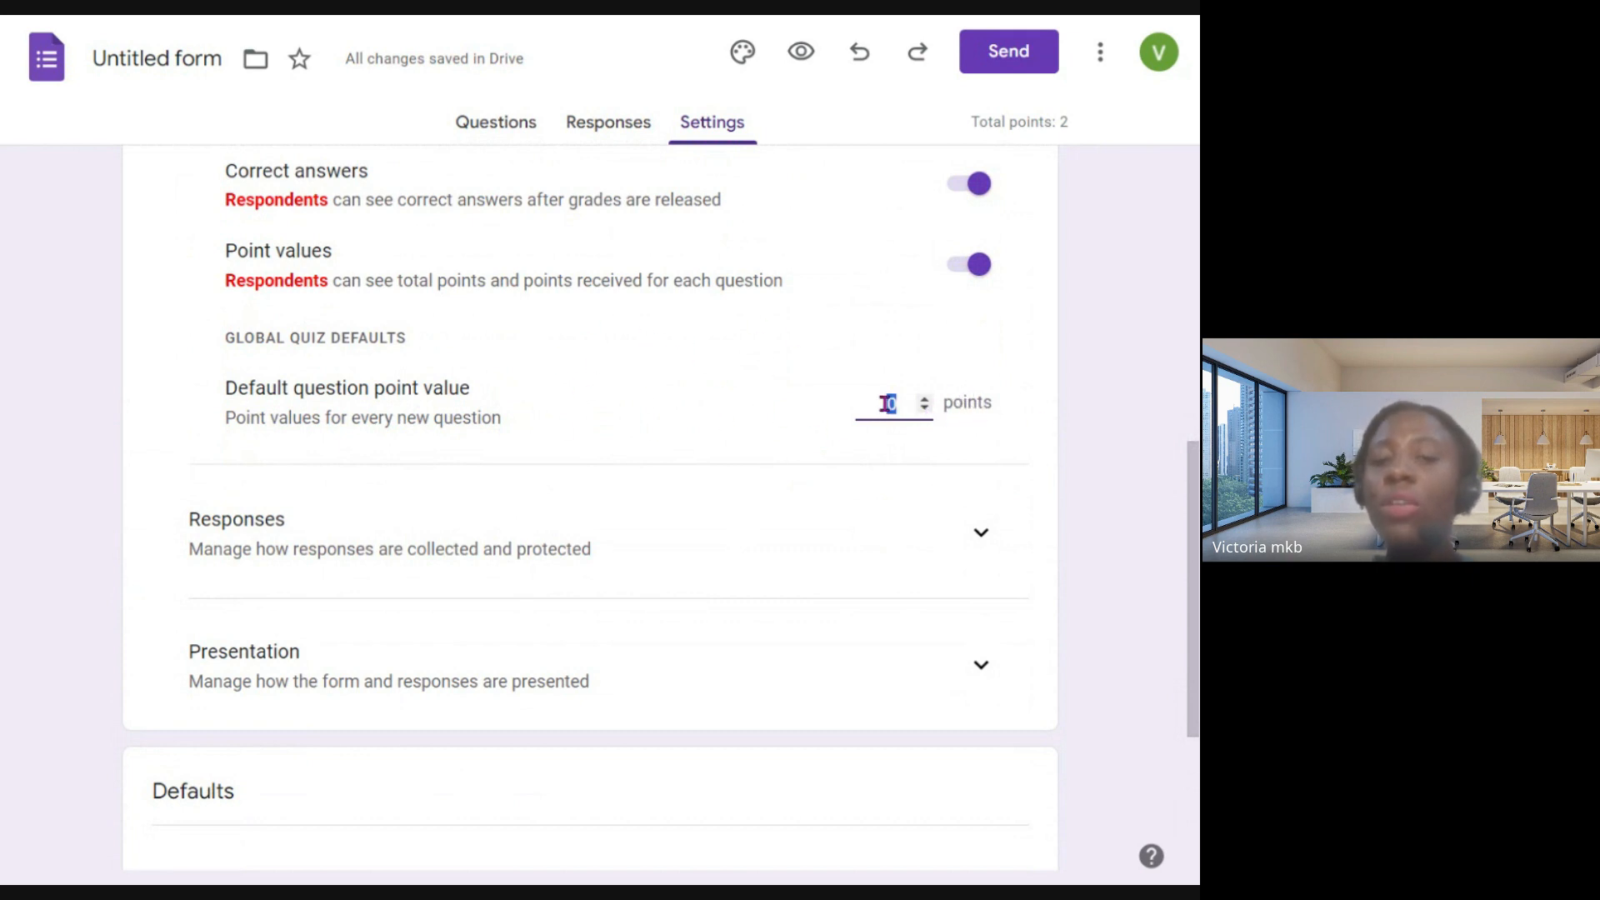
- Expand the response collection settings and examine the email collection, response copy, response editing and sign-in options
scroll(674, 529, "down", 3)
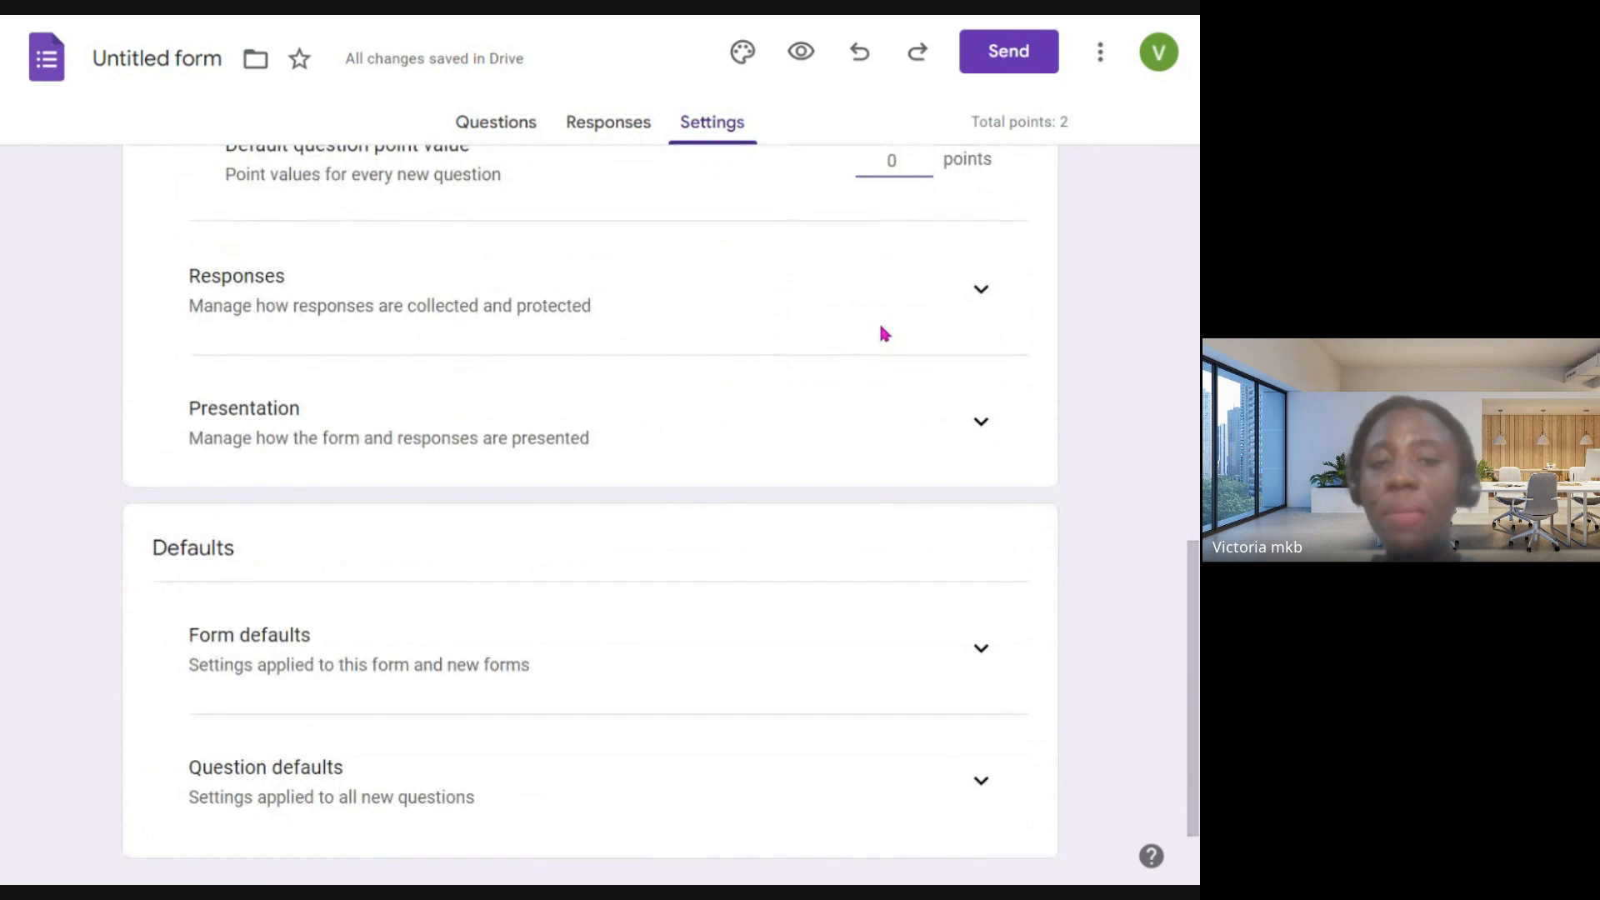
left_click(970, 293)
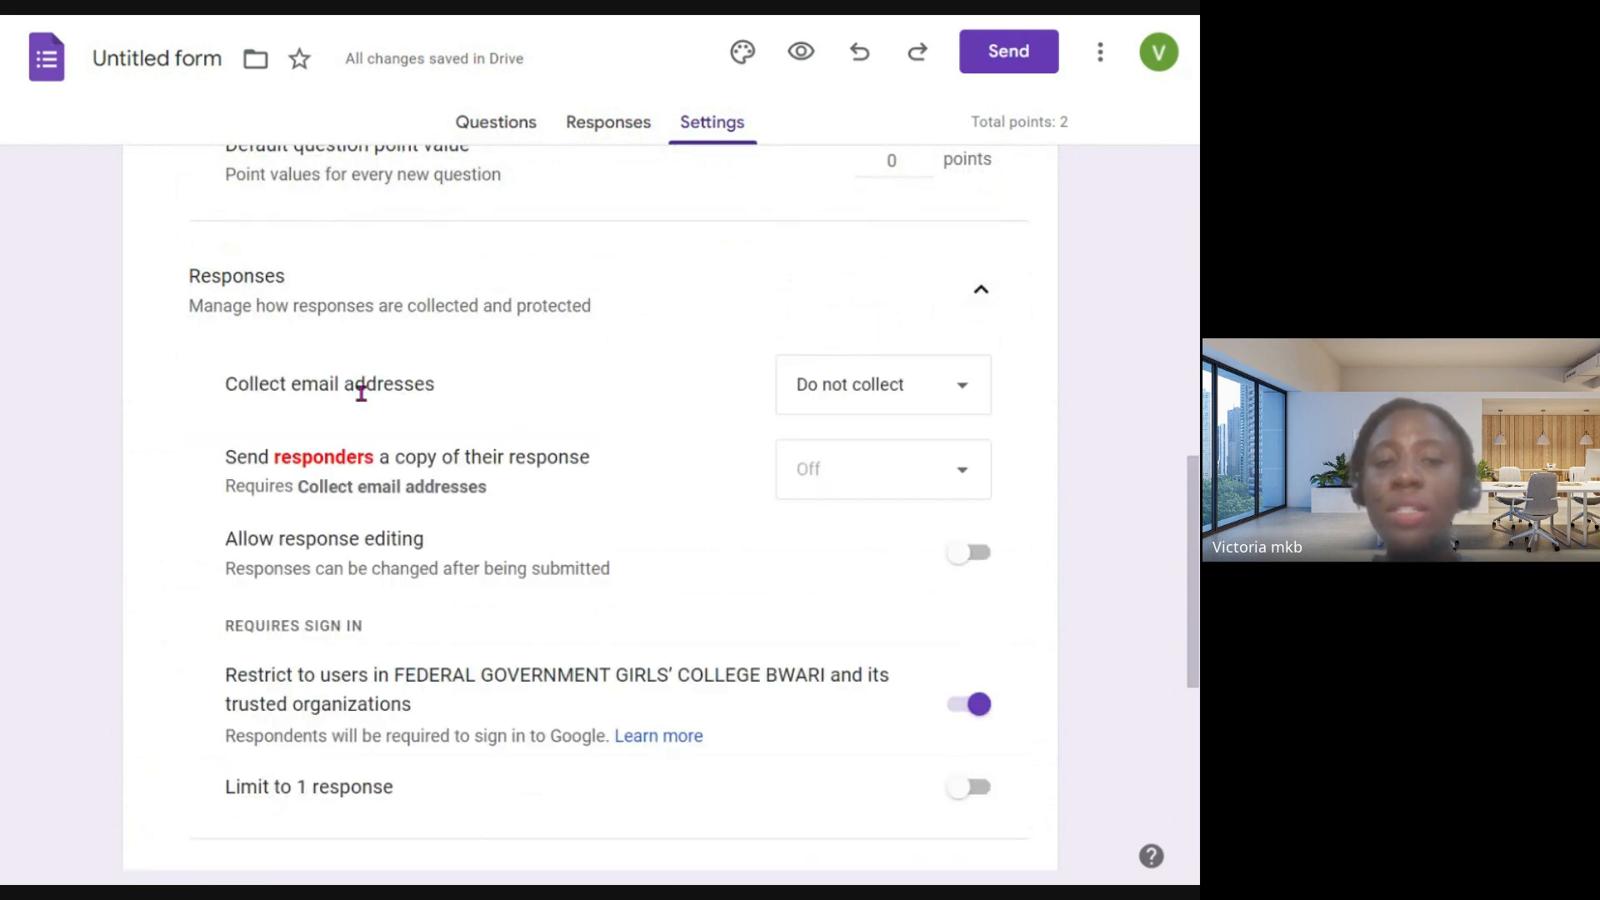
scroll(605, 434, "down", 2)
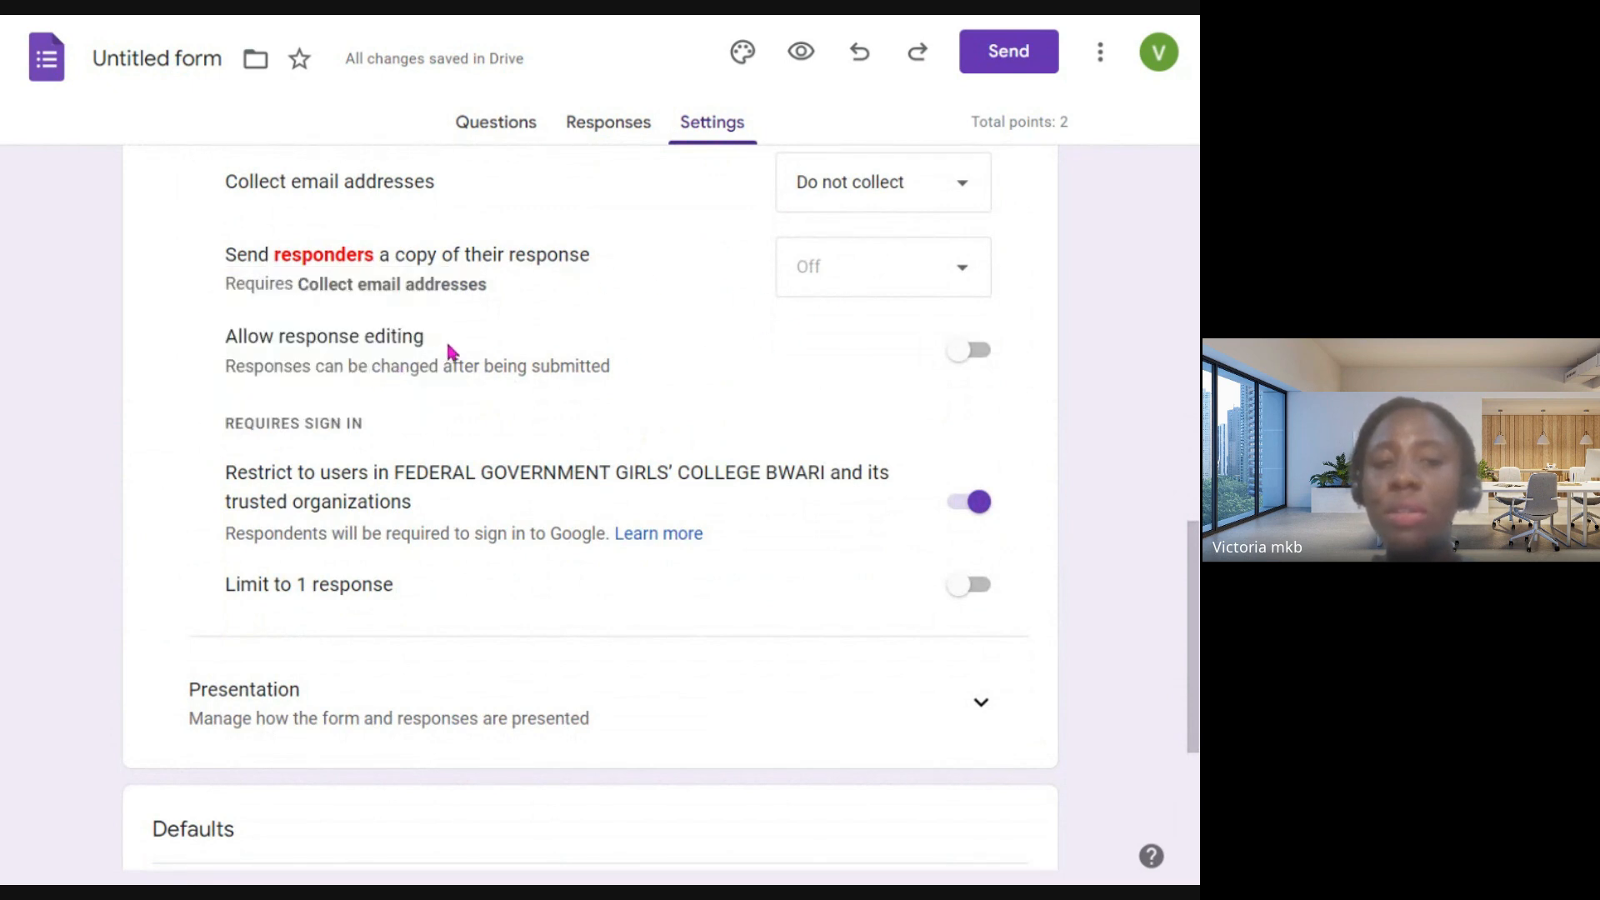
scroll(403, 487, "down", 1)
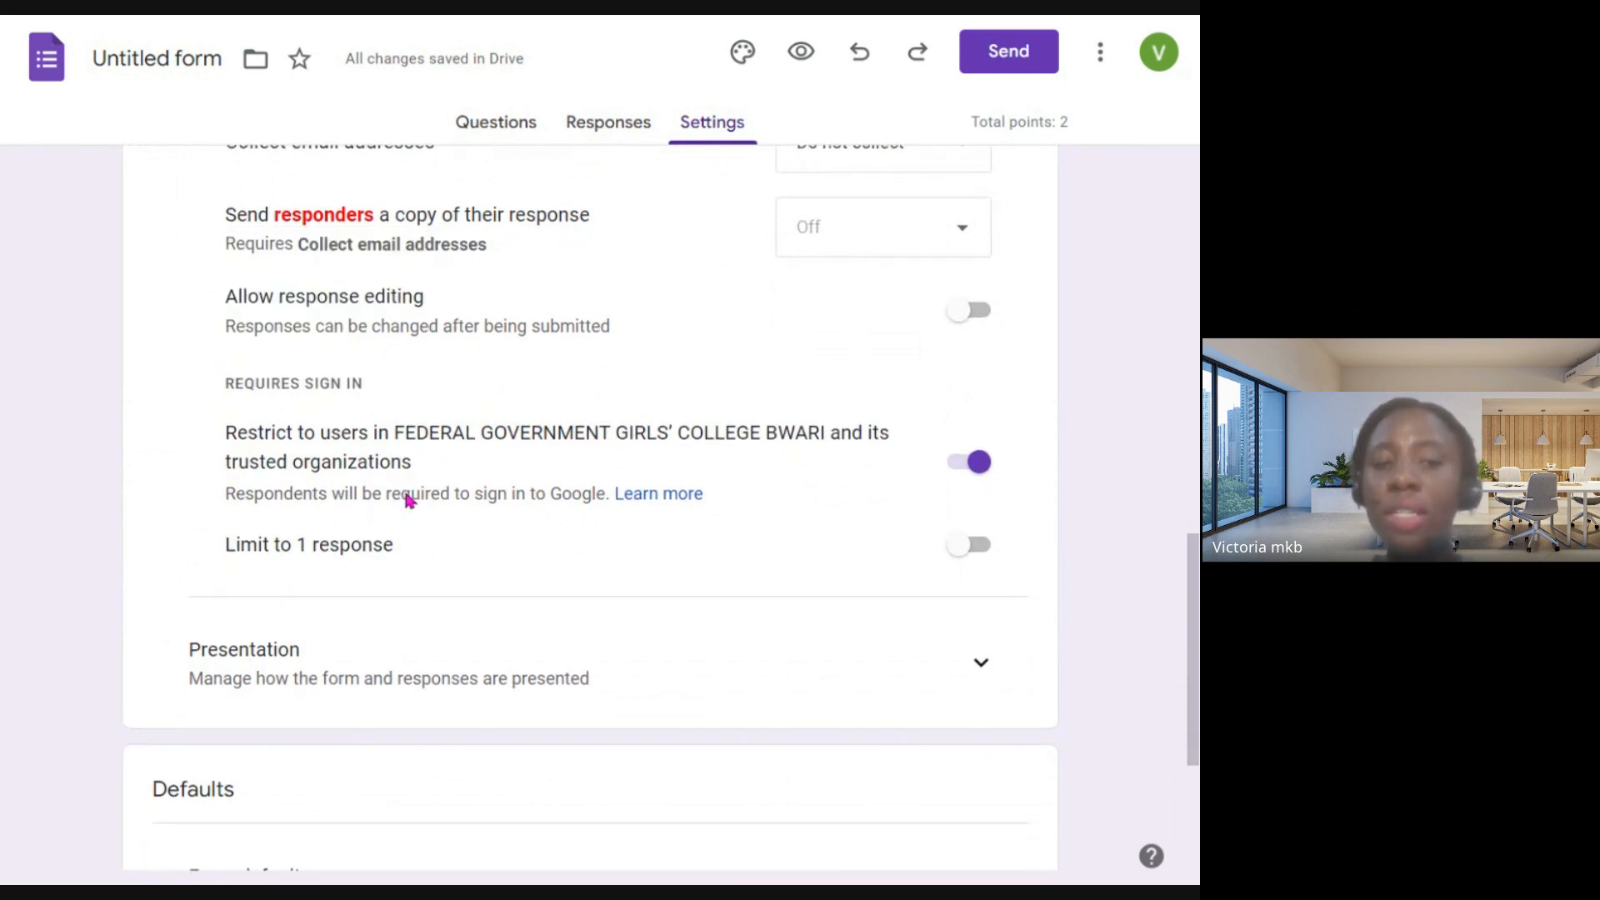
scroll(409, 499, "down", 2)
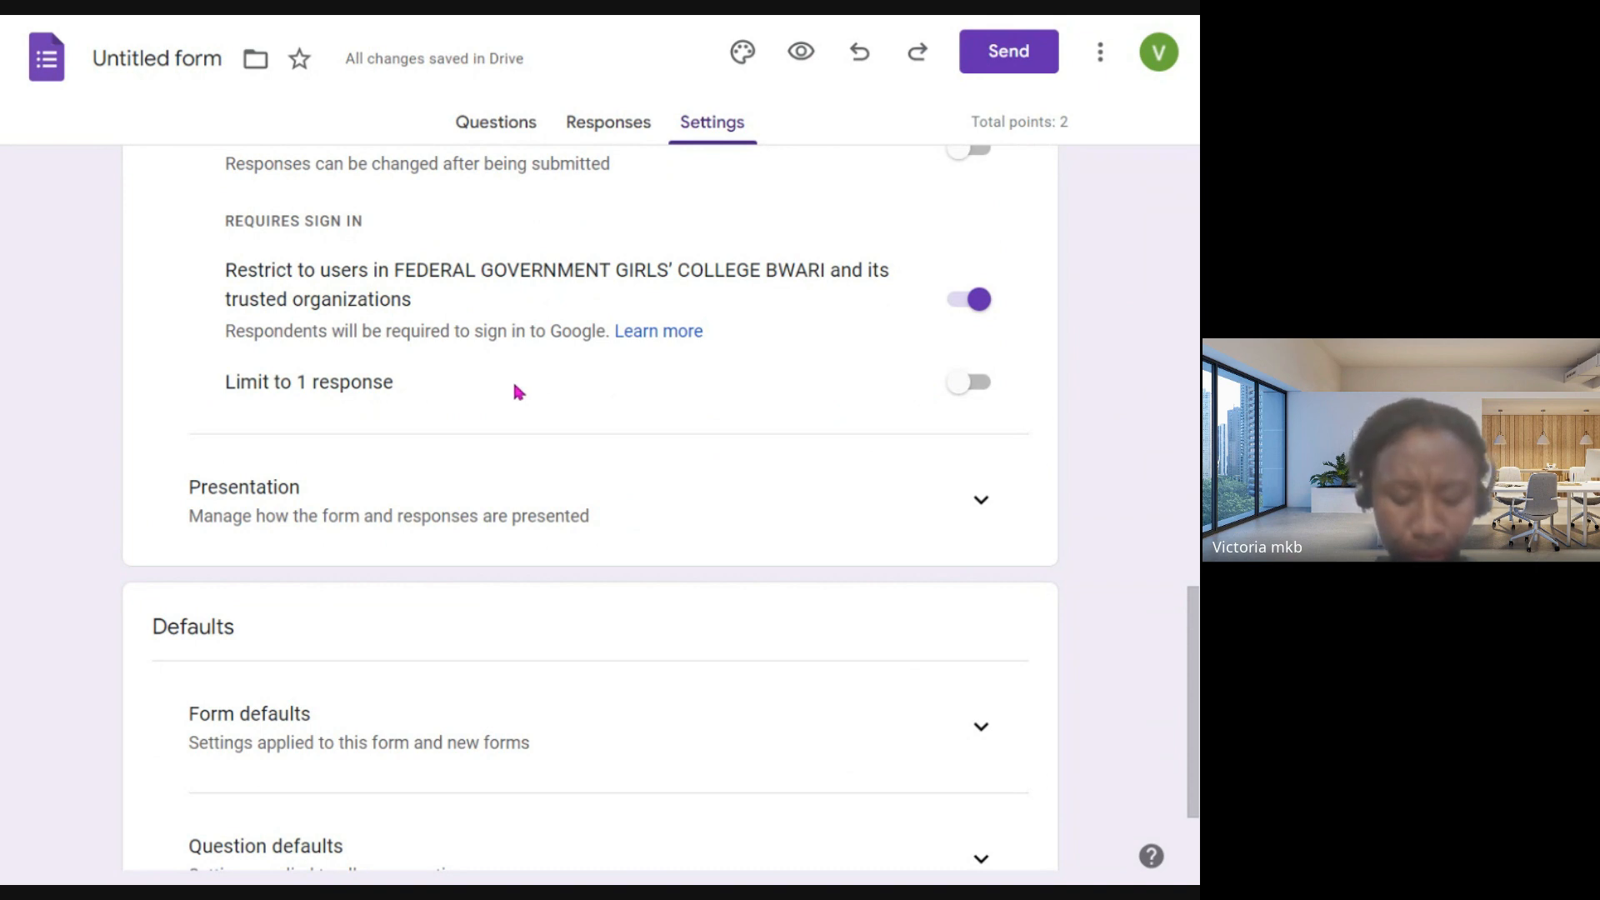
- Try the limit to 1 response and switch it back off, and examine the form presentation, after-submission and autosave options
left_click(971, 383)
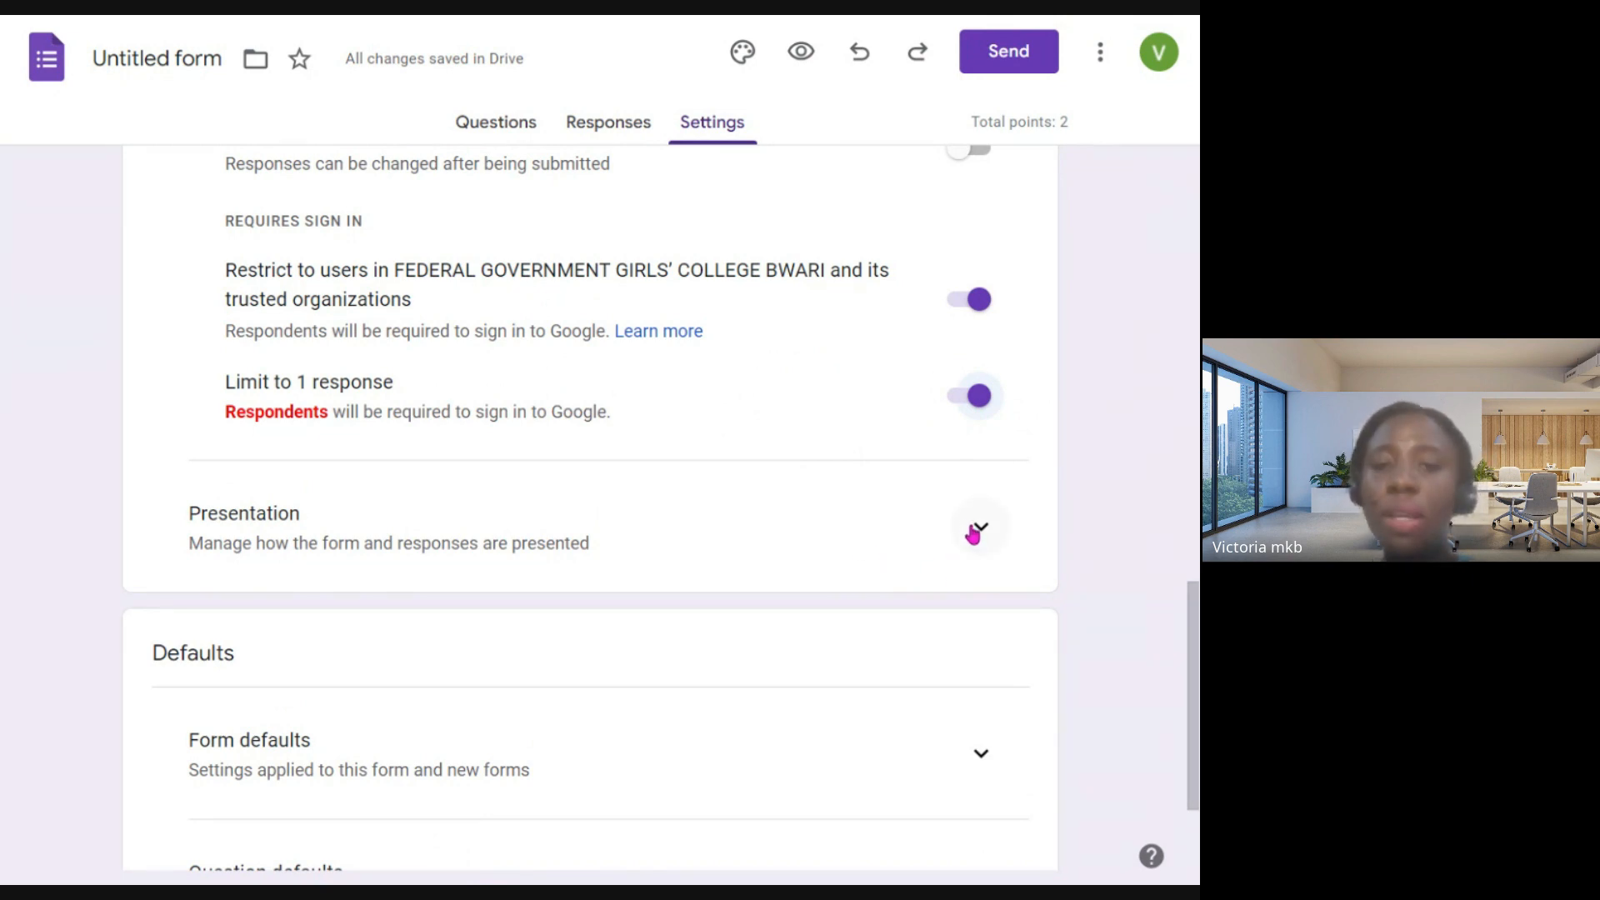
left_click(977, 410)
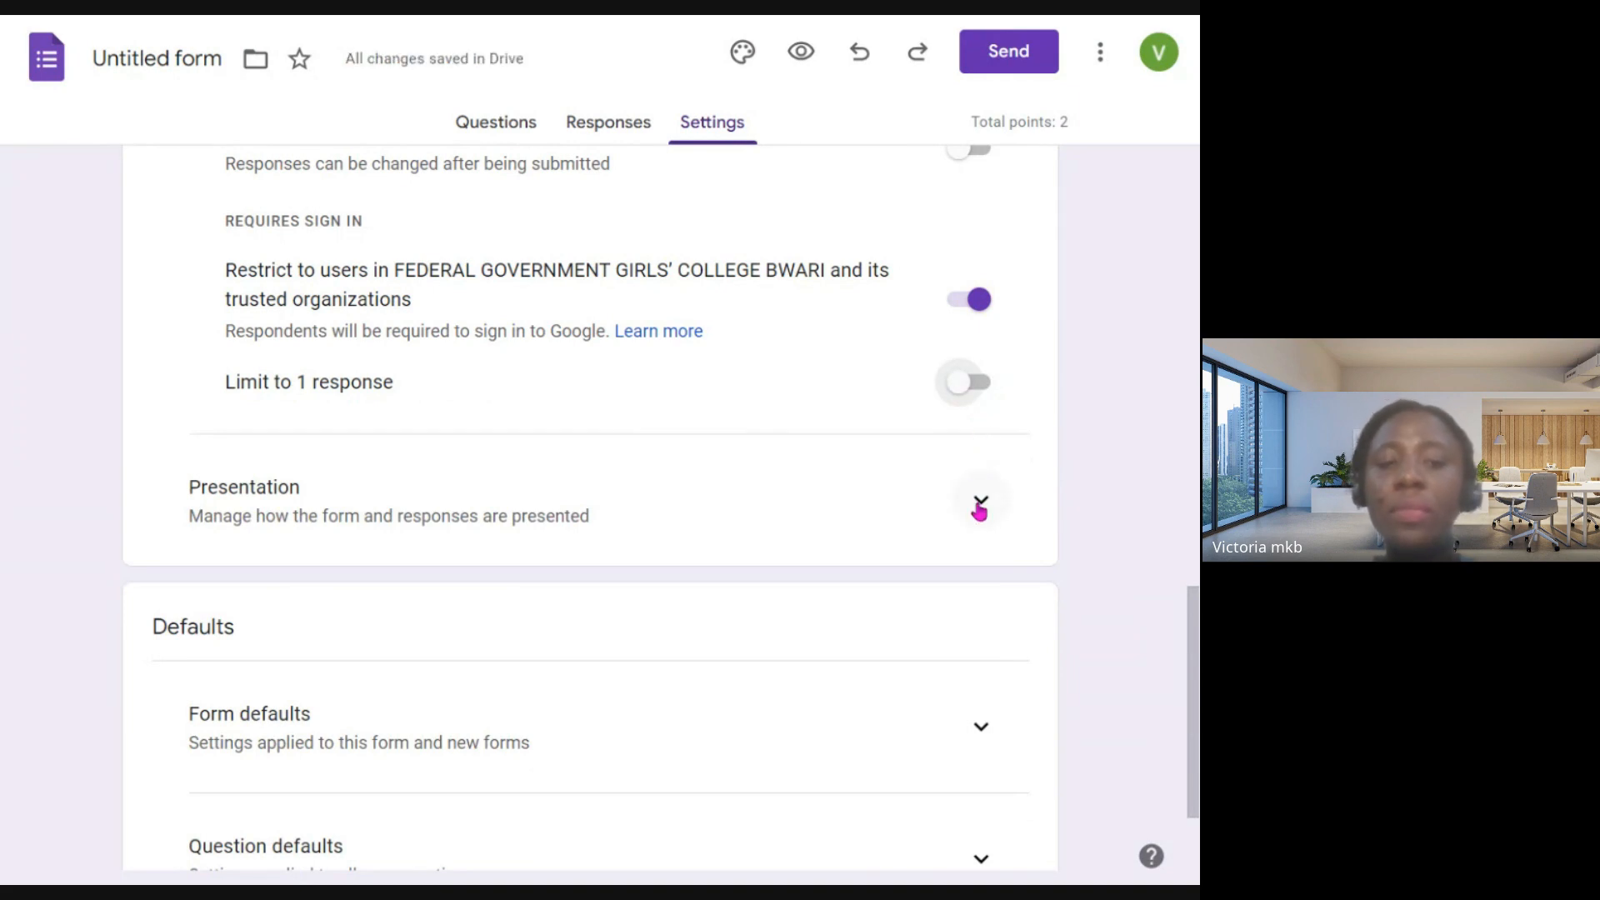
left_click(981, 506)
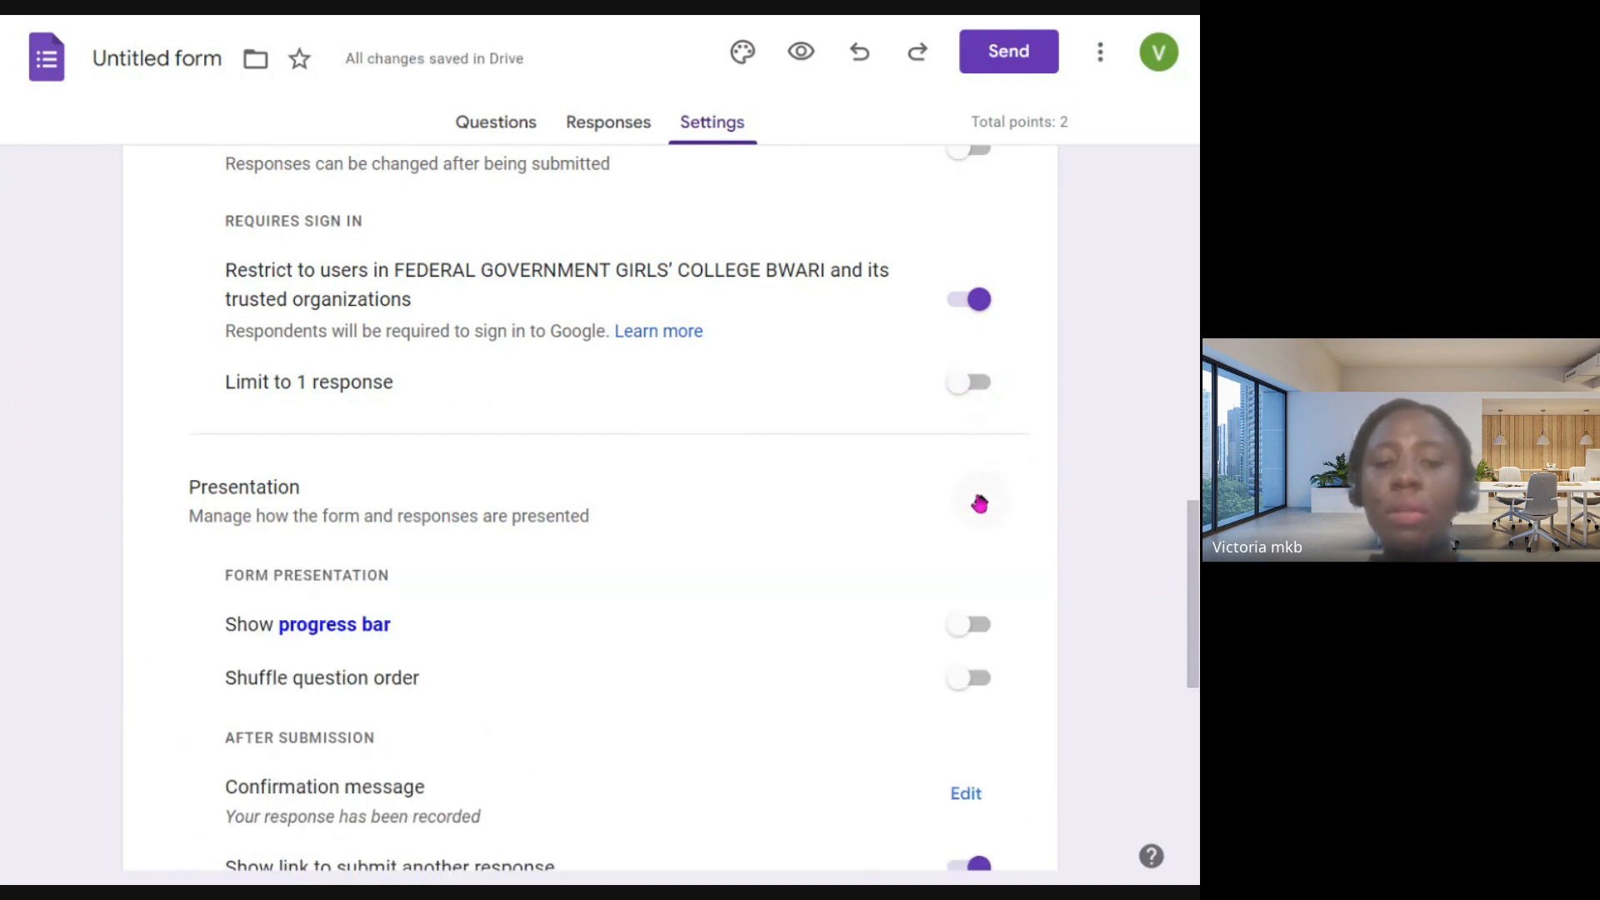
scroll(492, 500, "down", 3)
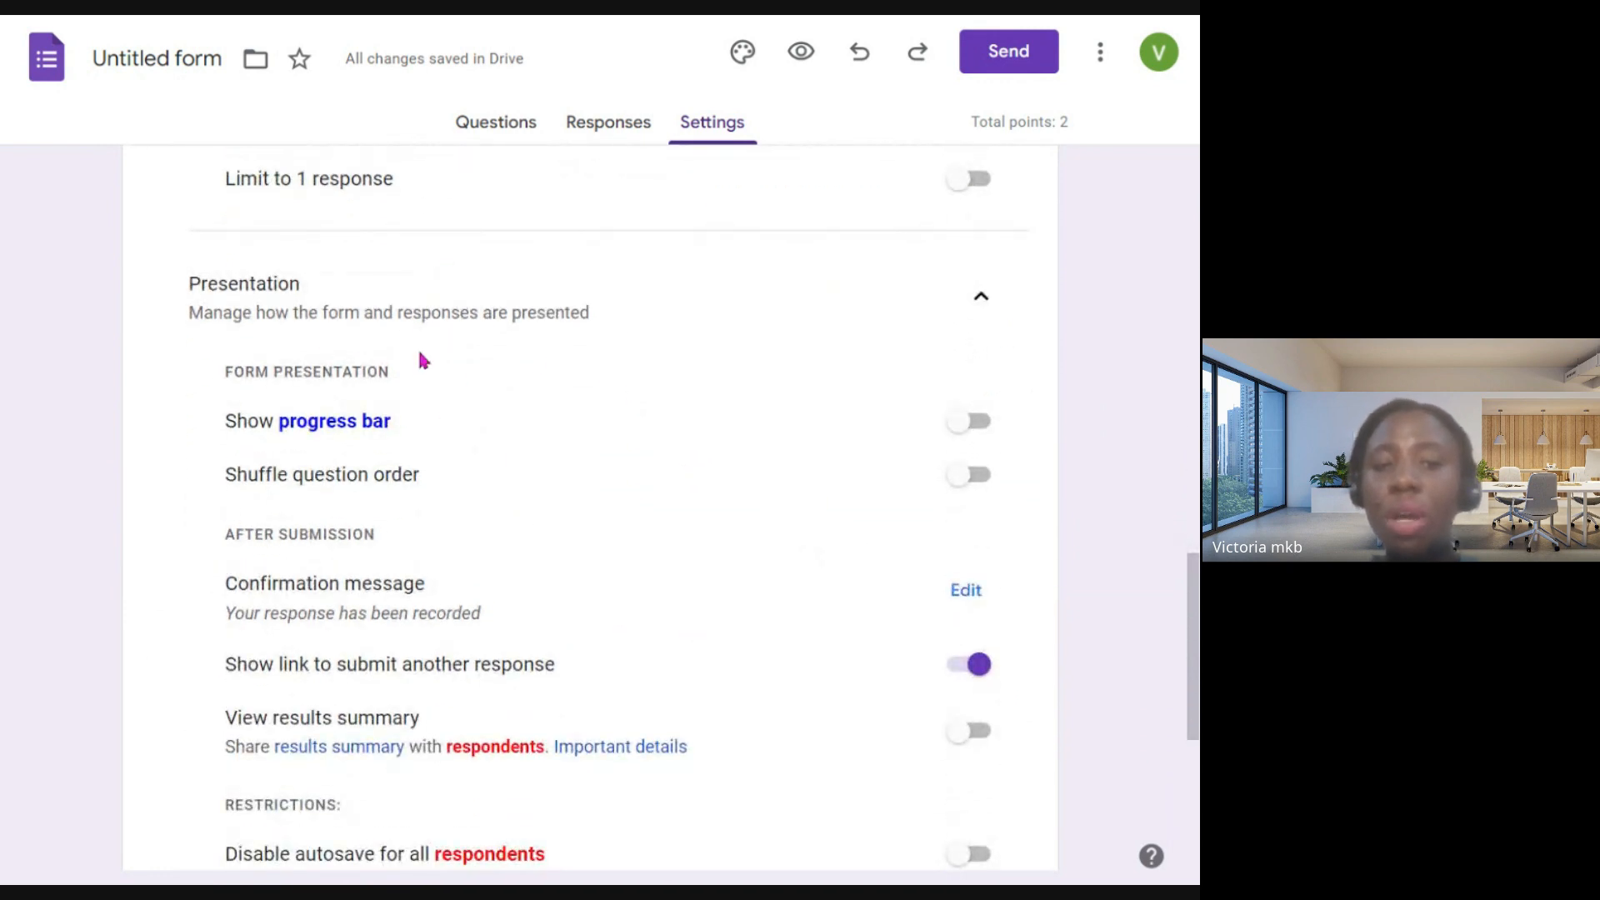
scroll(450, 403, "down", 3)
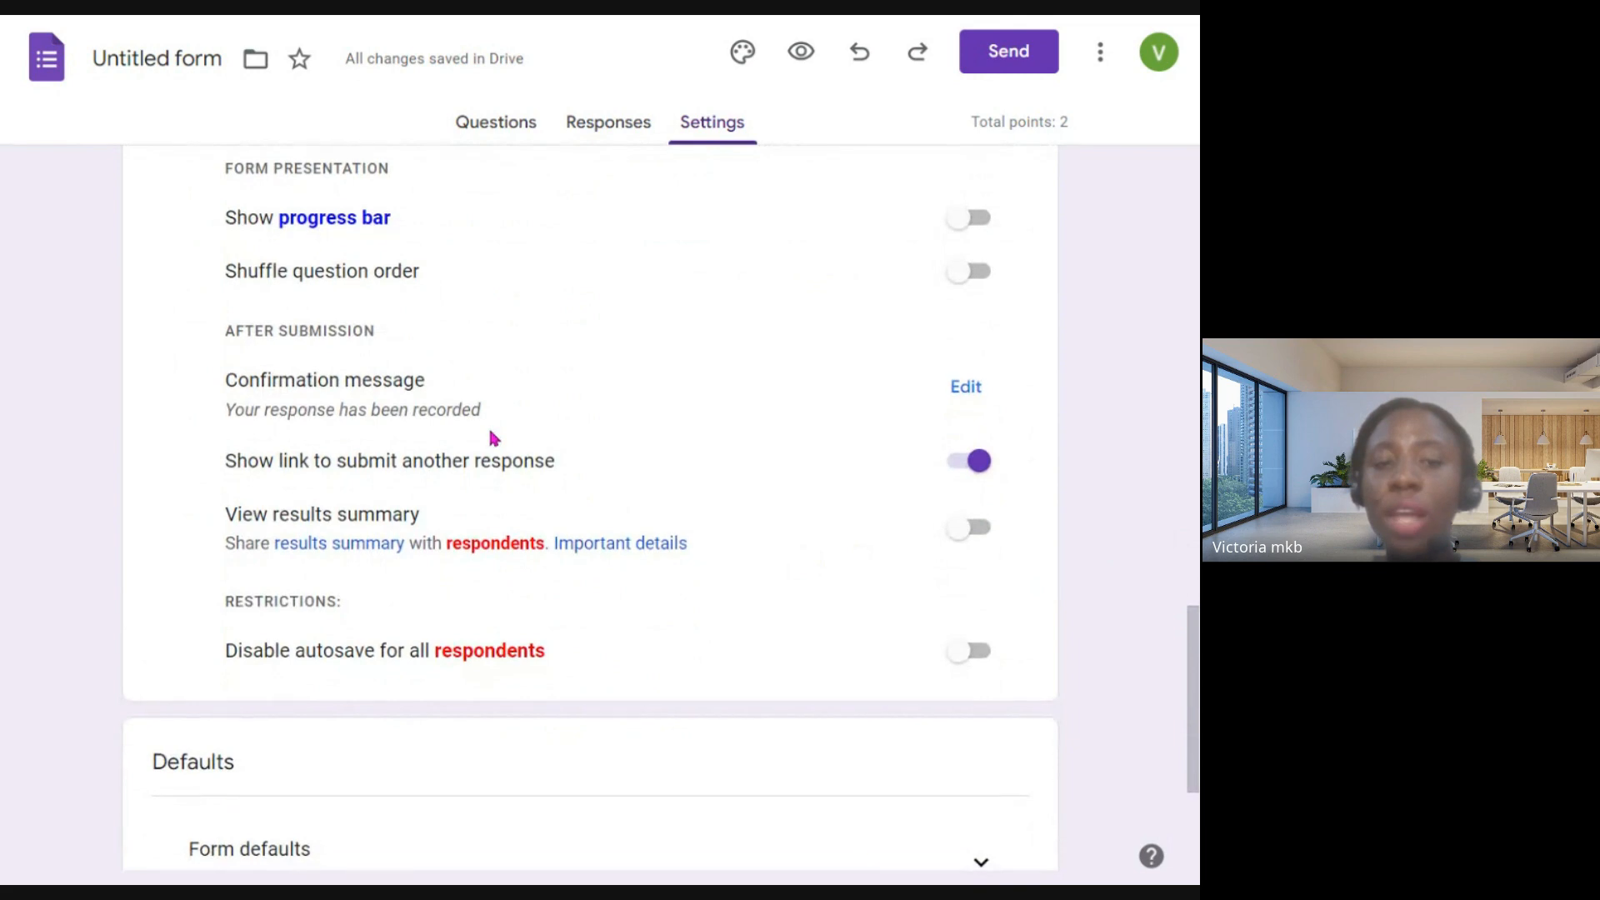
scroll(493, 437, "down", 4)
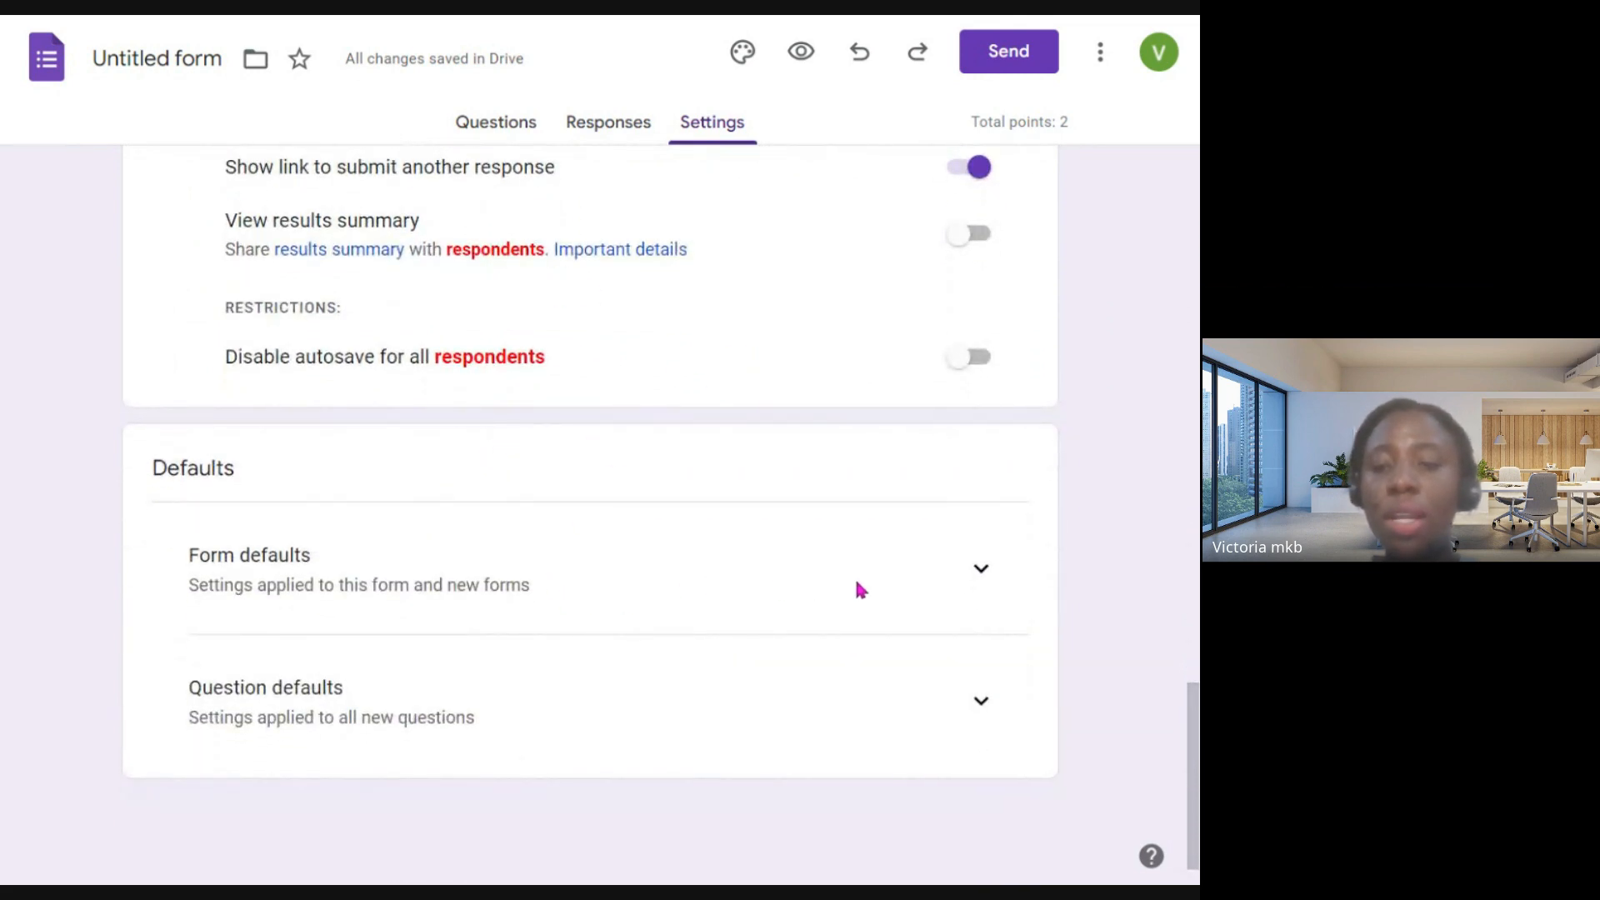
- Expand the form defaults and question defaults, and examine the default email collection and required-question settings
left_click(981, 582)
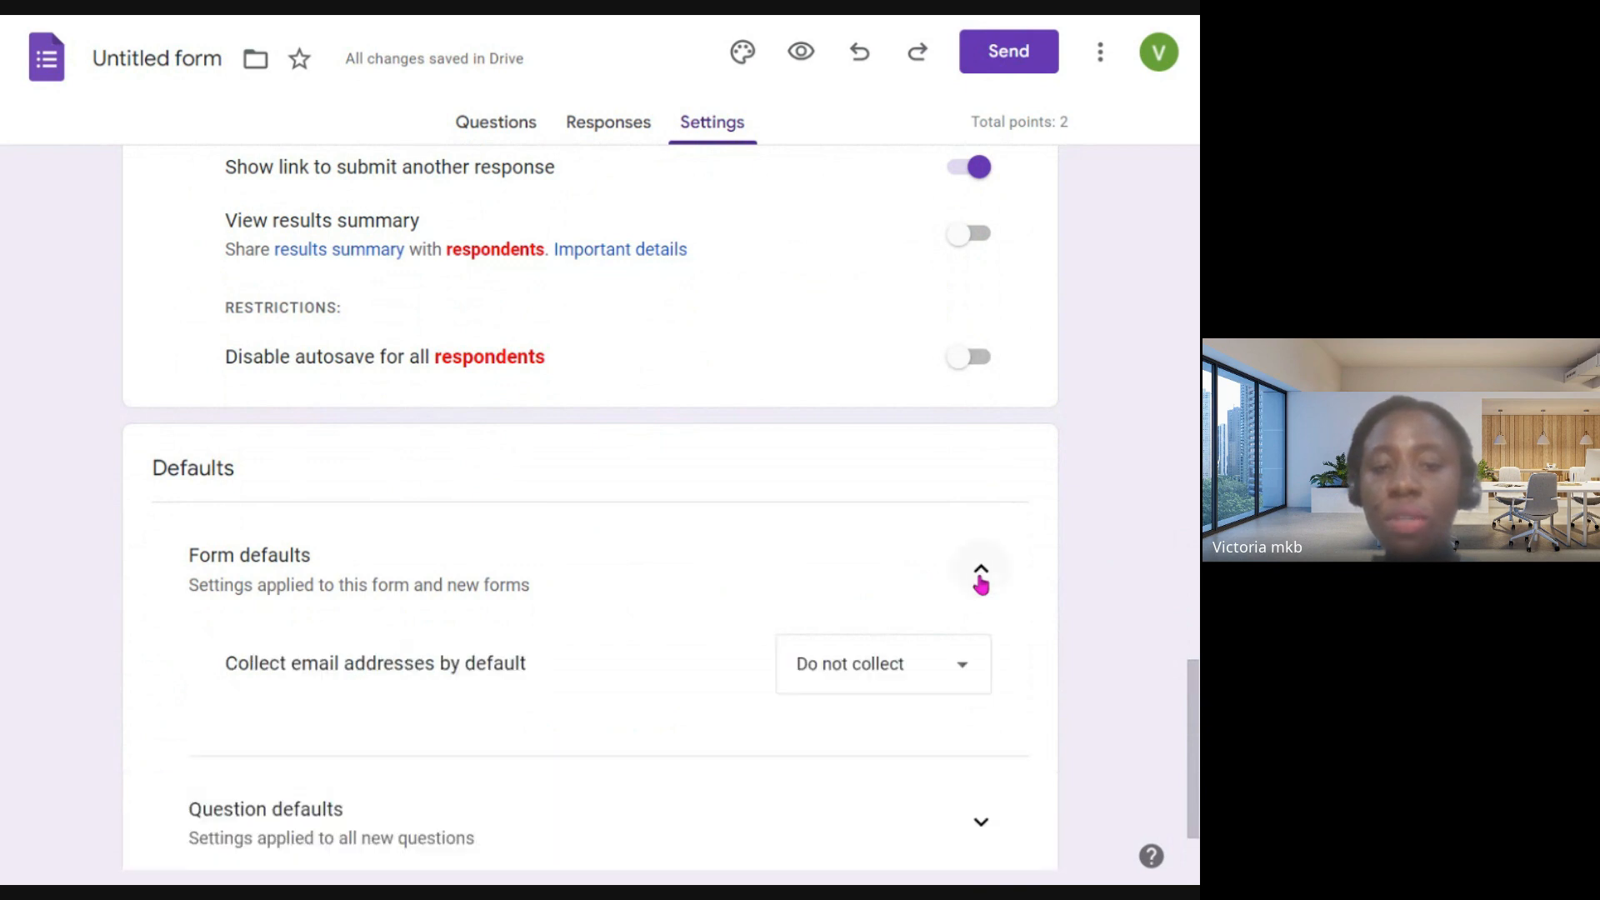
scroll(750, 572, "down", 2)
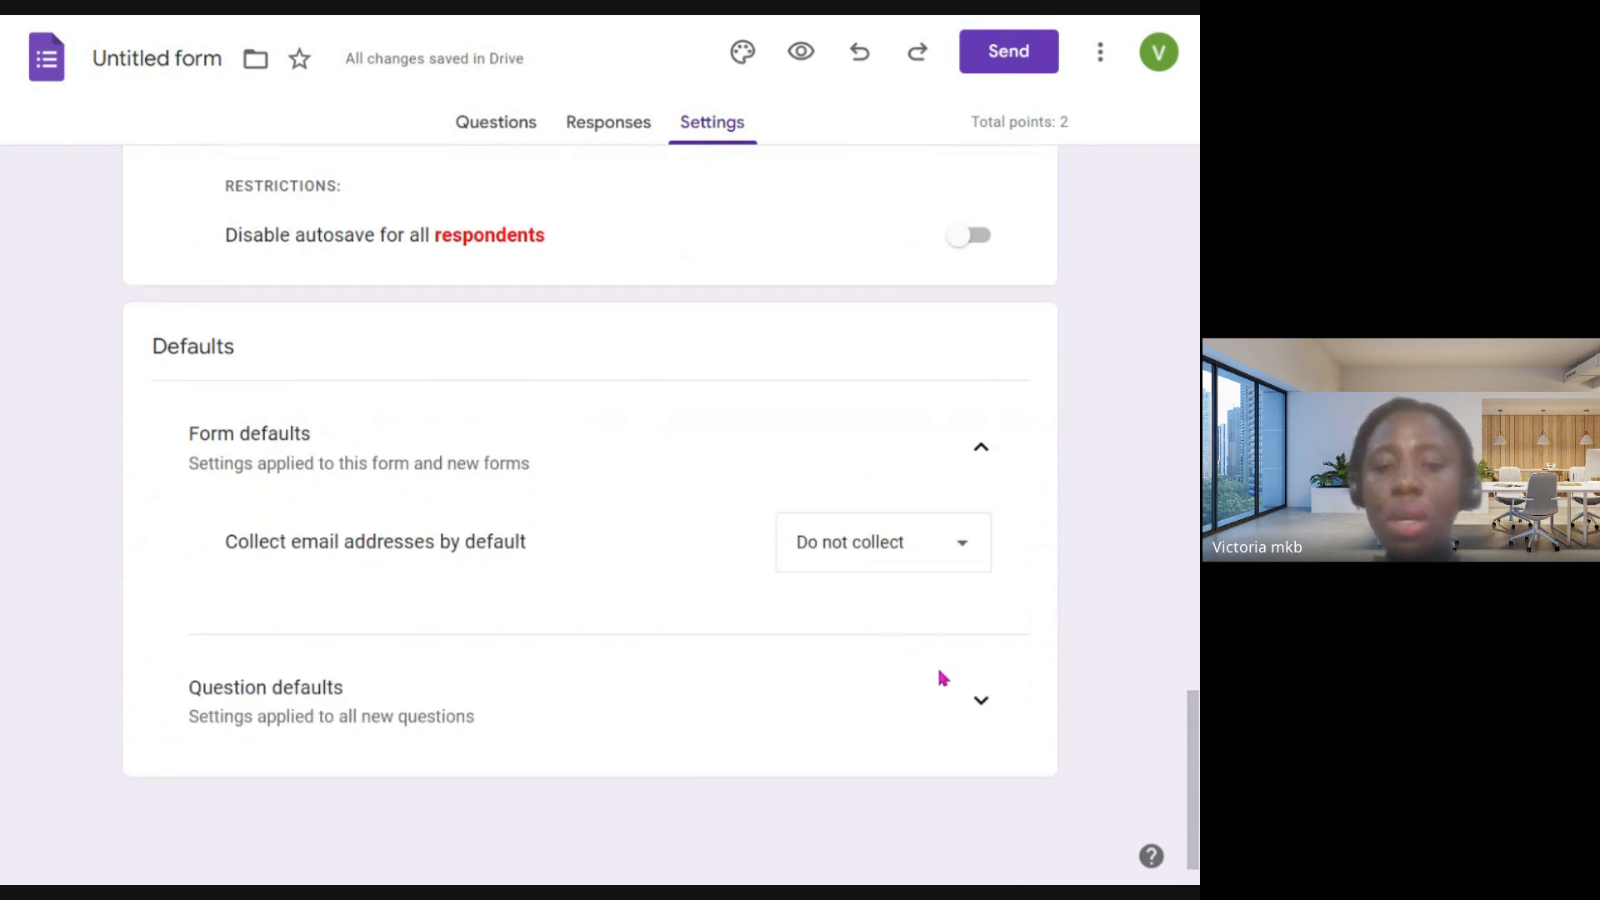
left_click(992, 700)
scroll(808, 639, "down", 1)
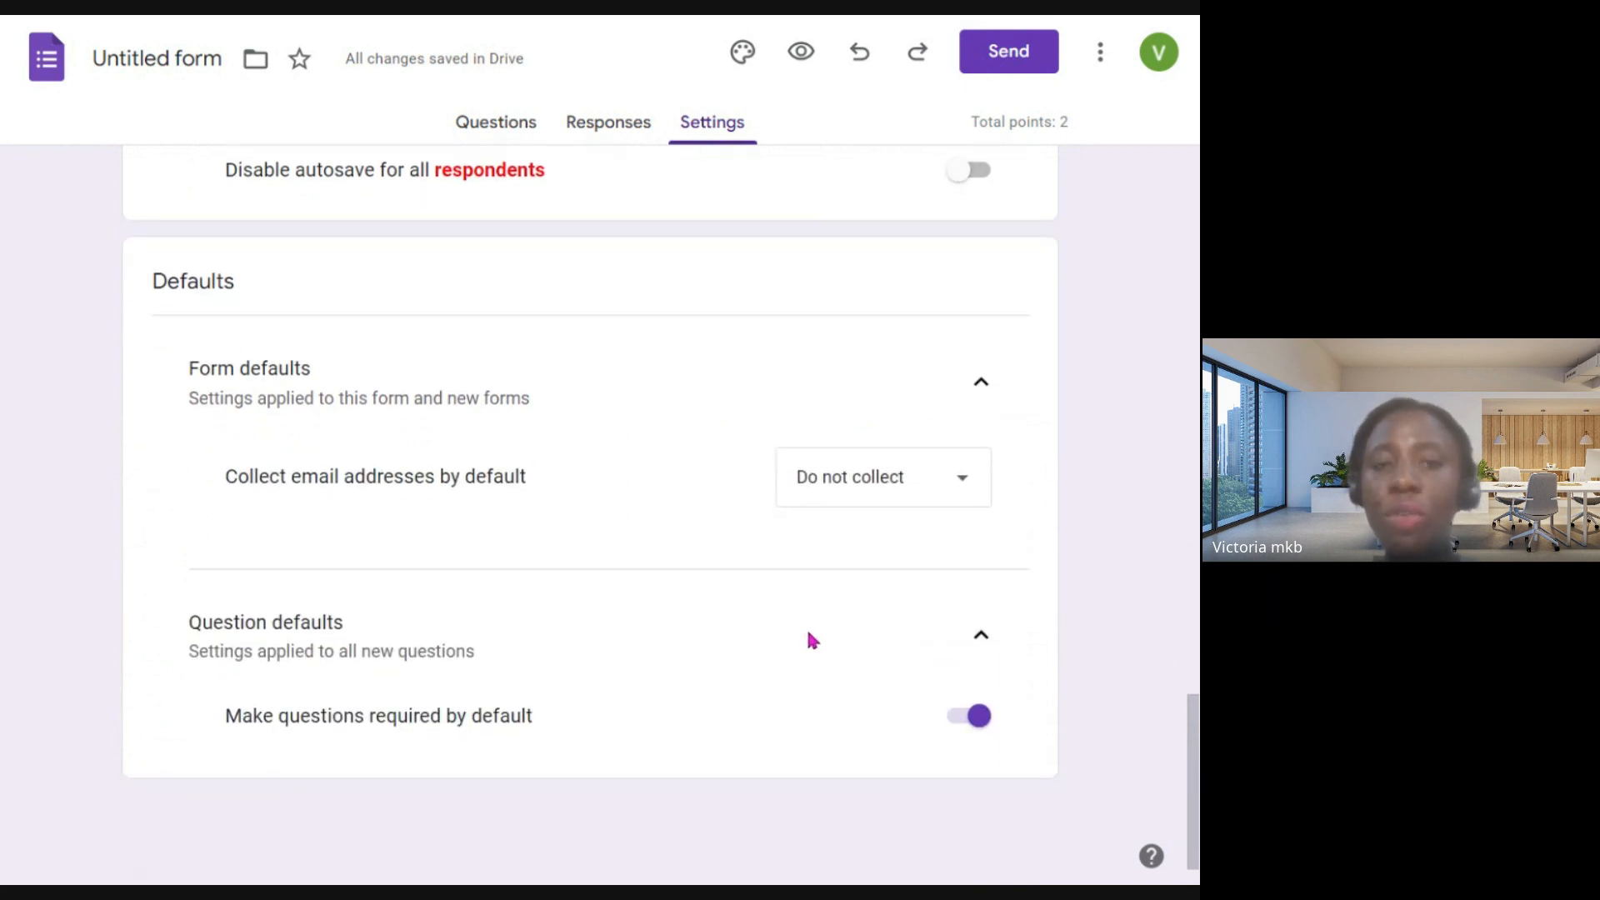
- Return to the form's questions and open the respondent preview at question 1's answer options
scroll(812, 640, "up", 12)
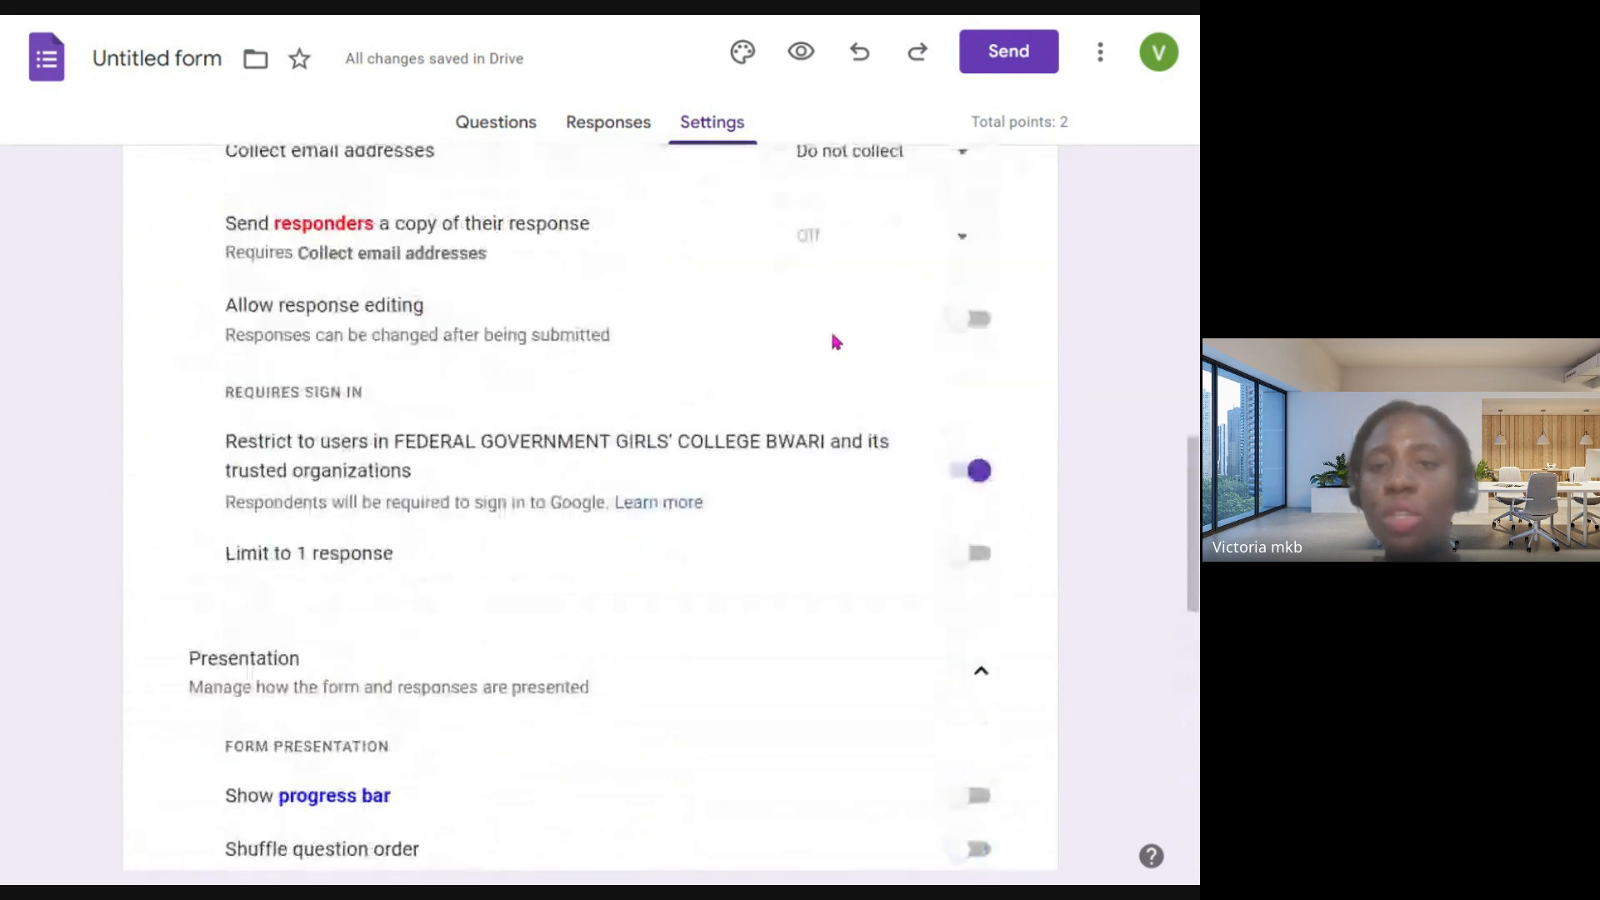
scroll(836, 341, "up", 14)
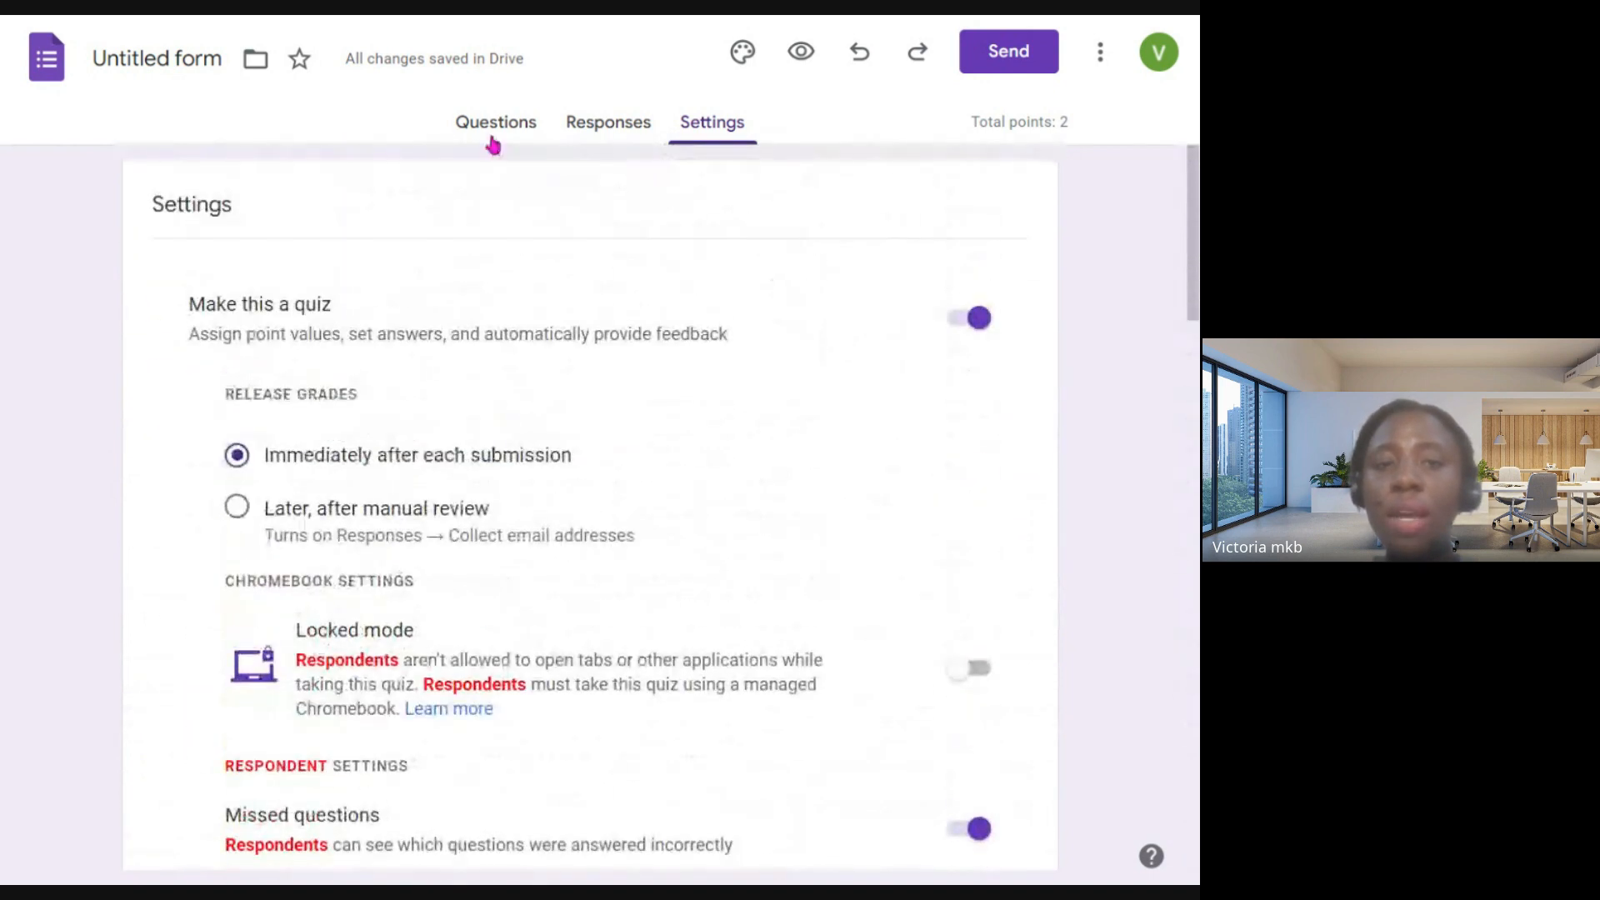
left_click(493, 143)
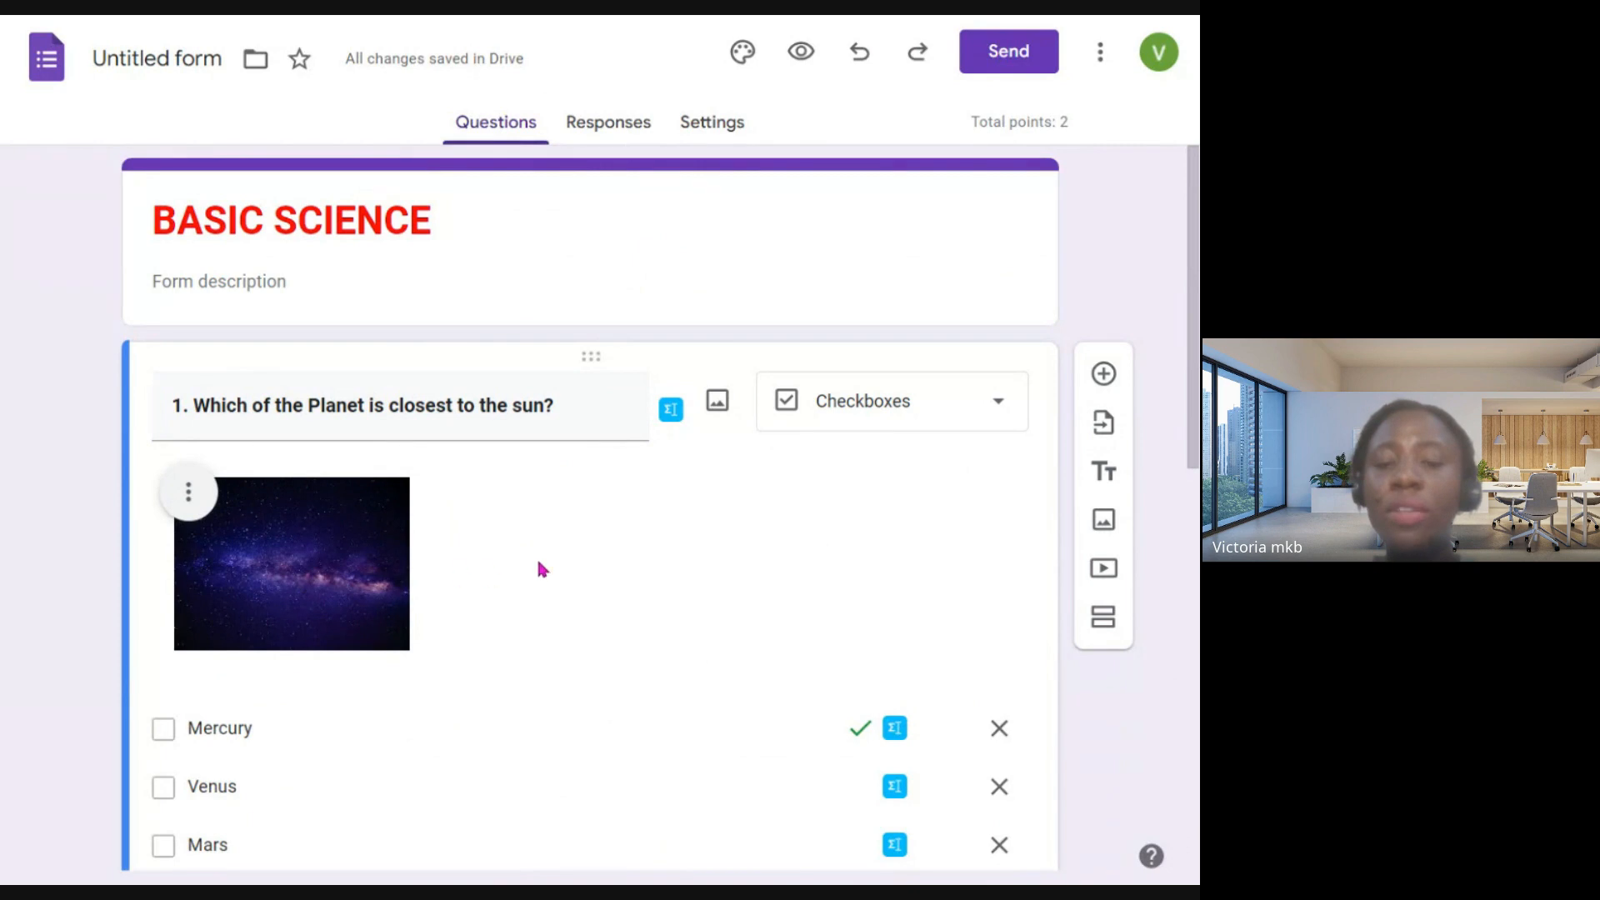
left_click(801, 55)
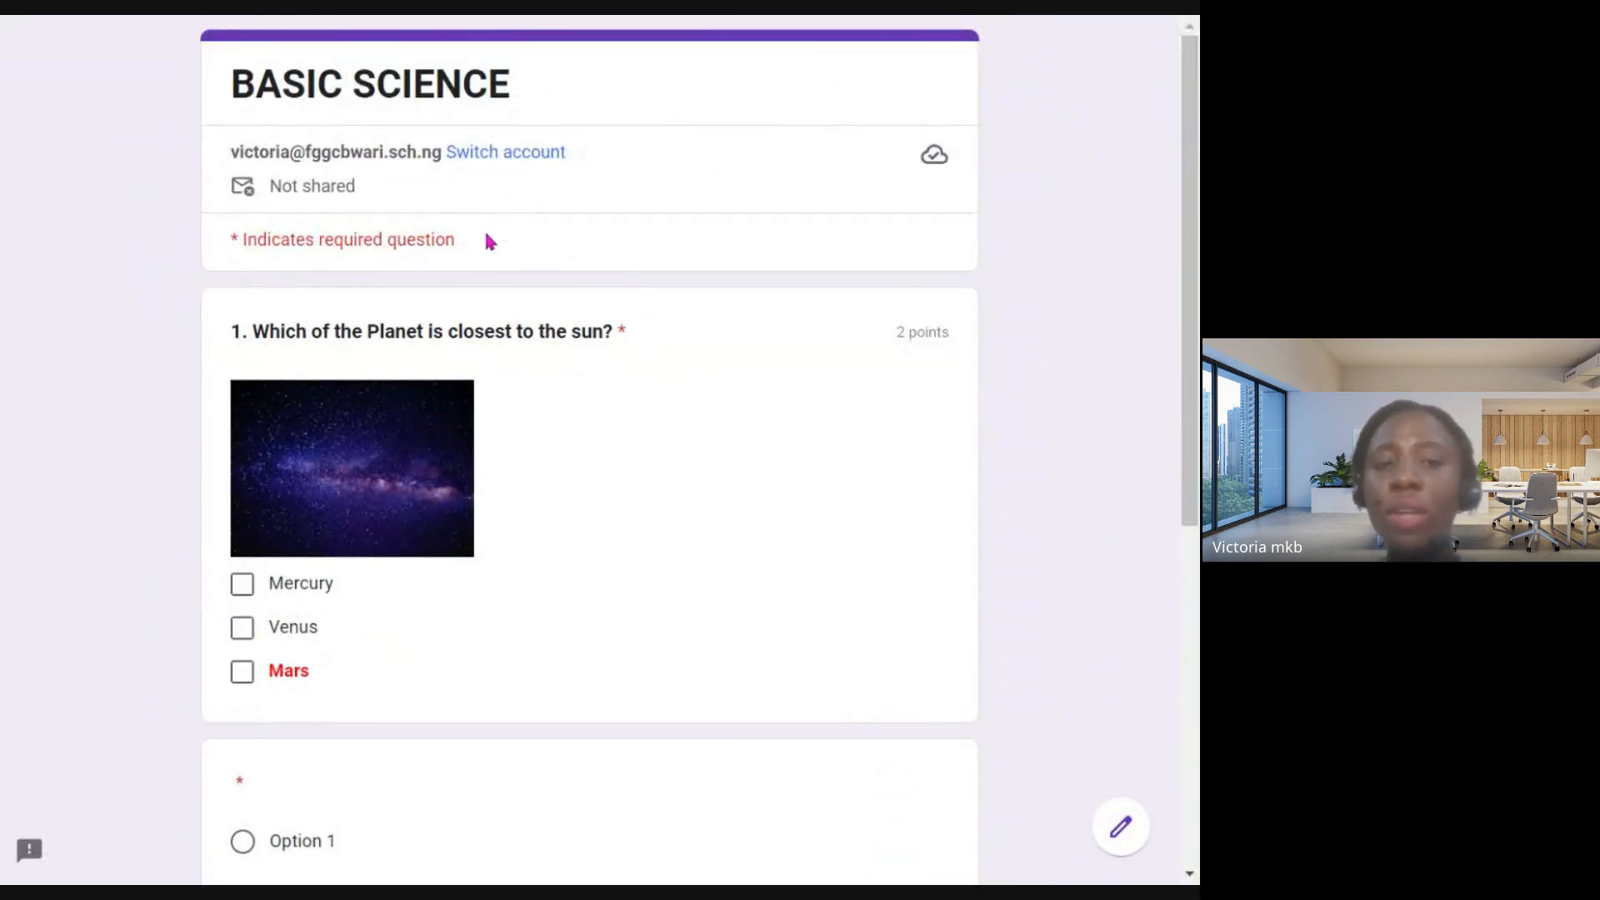
scroll(250, 498, "down", 1)
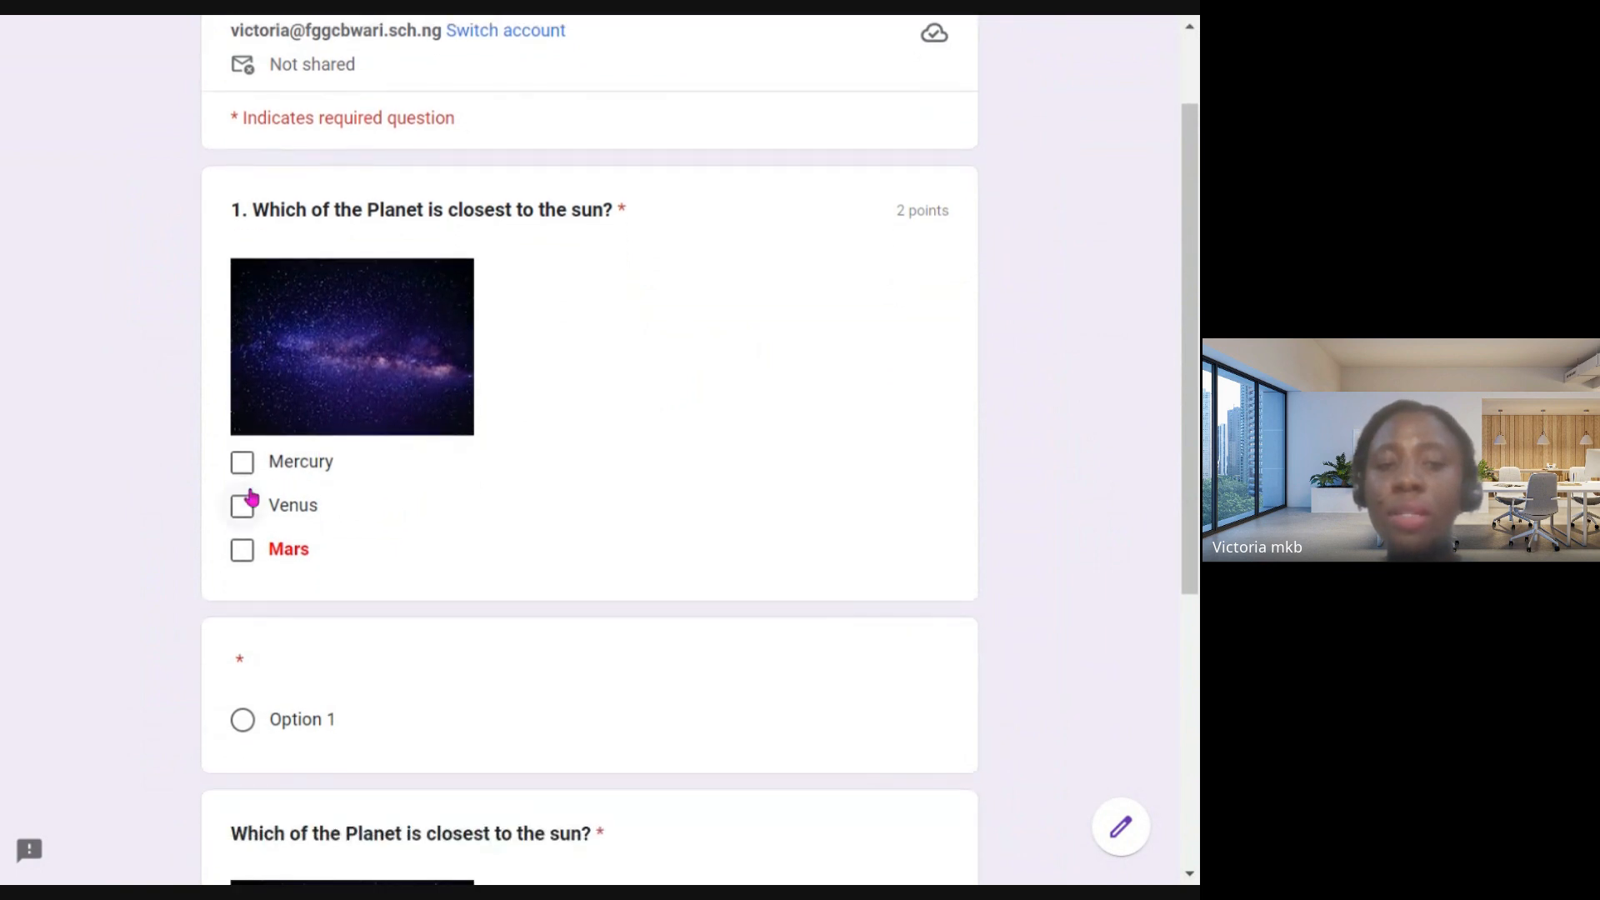
- Try out the Mercury, Venus and Mars checkboxes of question 1, leaving Mercury and Venus selected
left_click(242, 462)
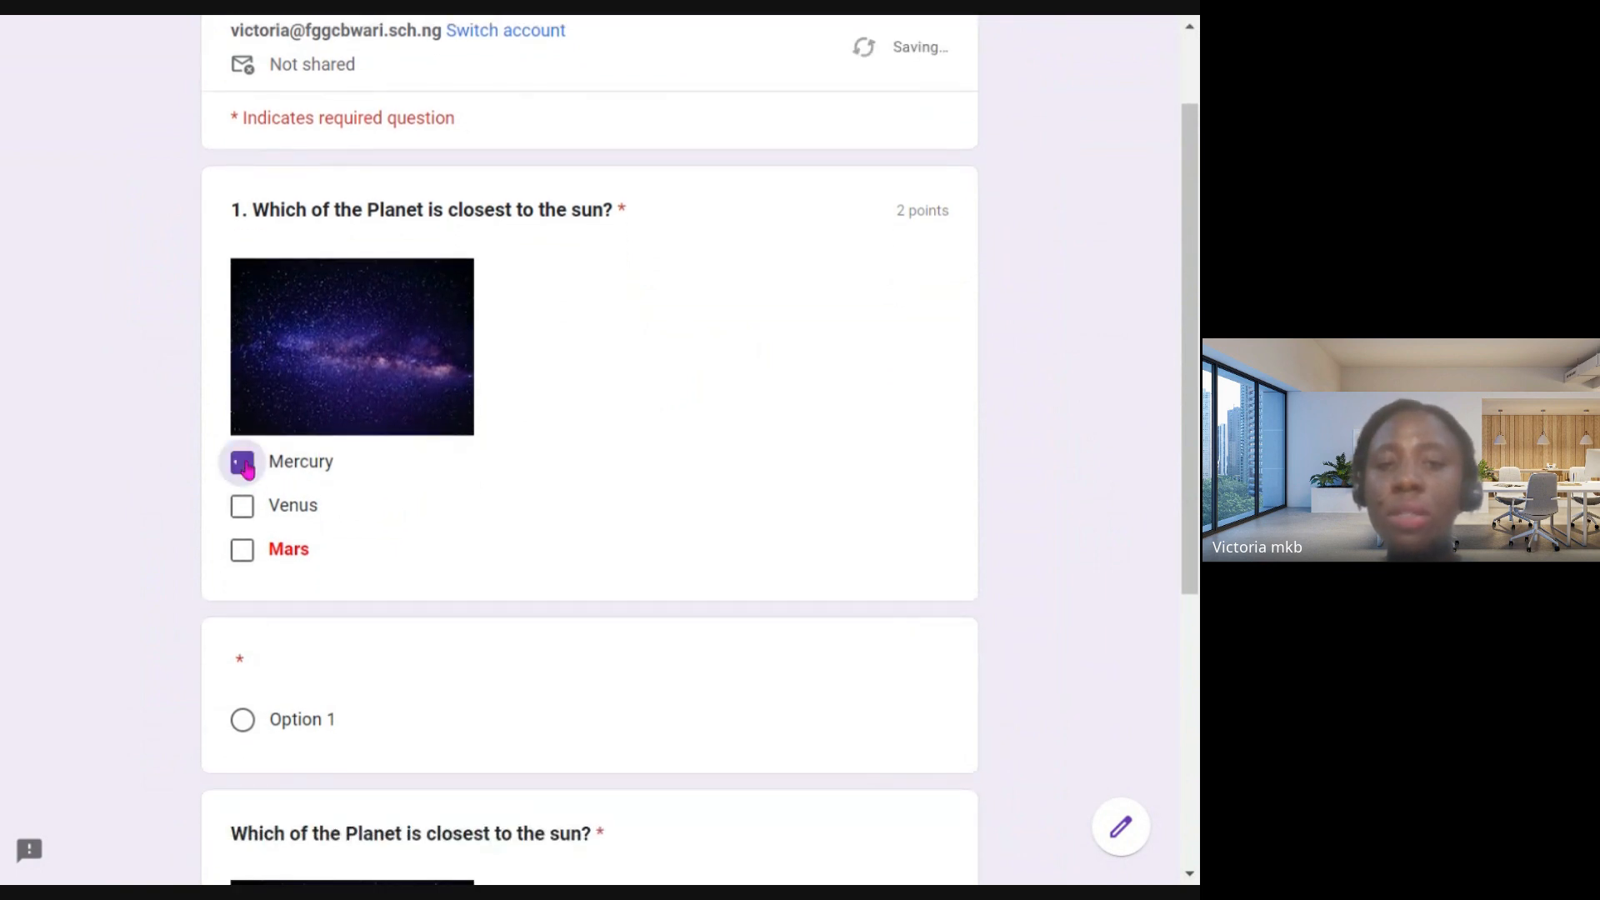
left_click(243, 506)
left_click(243, 549)
left_click(243, 506)
left_click(243, 462)
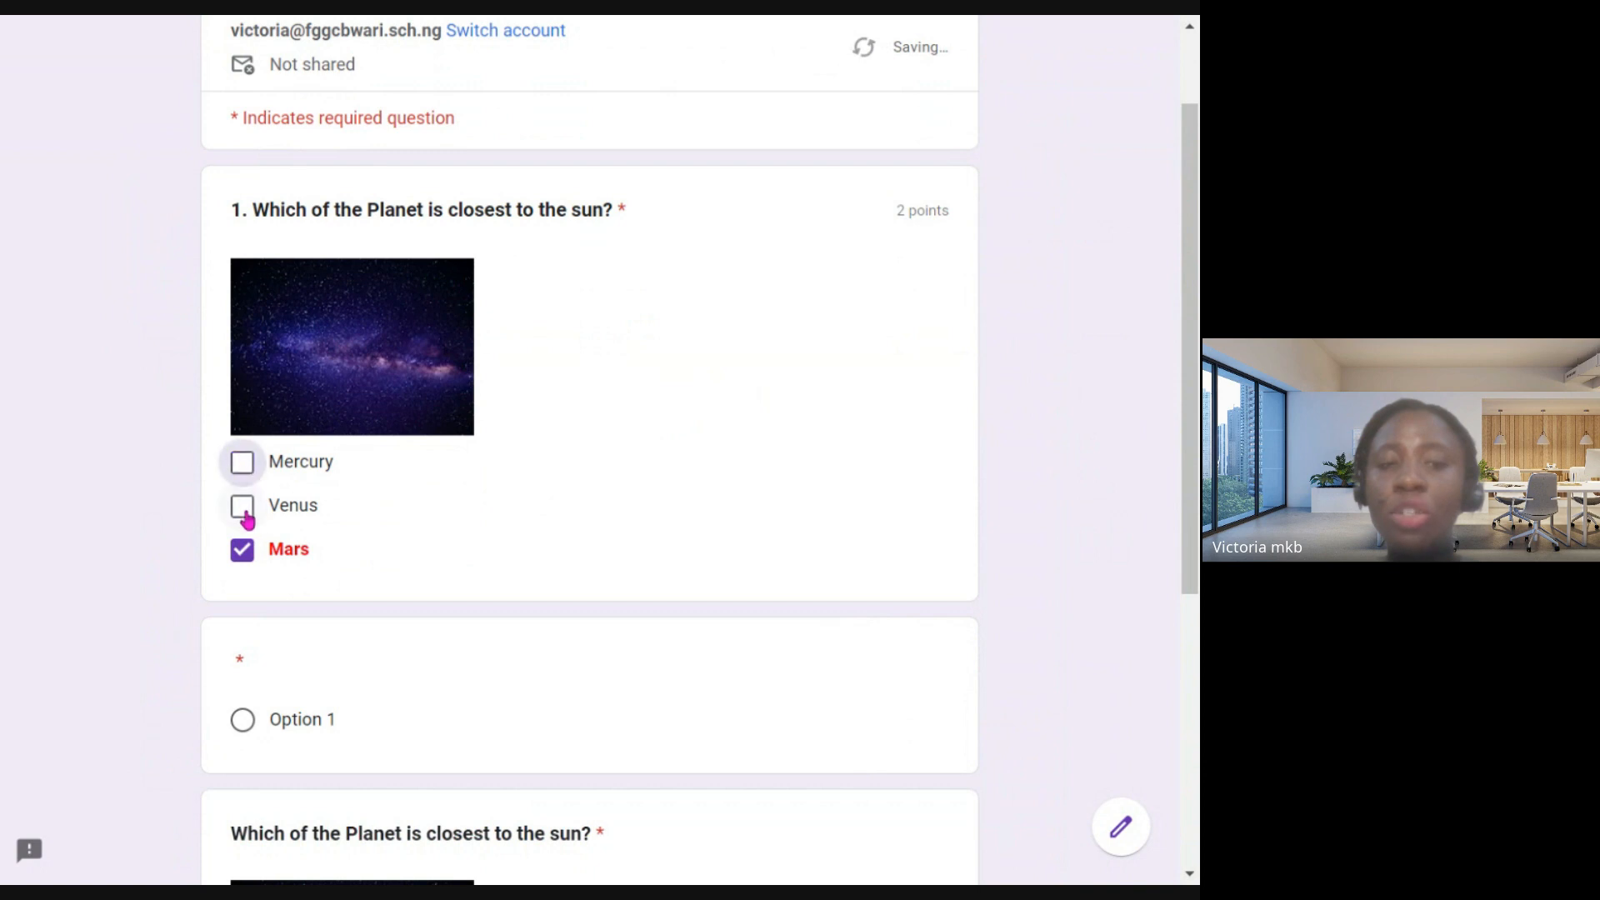
left_click(242, 506)
left_click(243, 549)
left_click(242, 505)
left_click(242, 462)
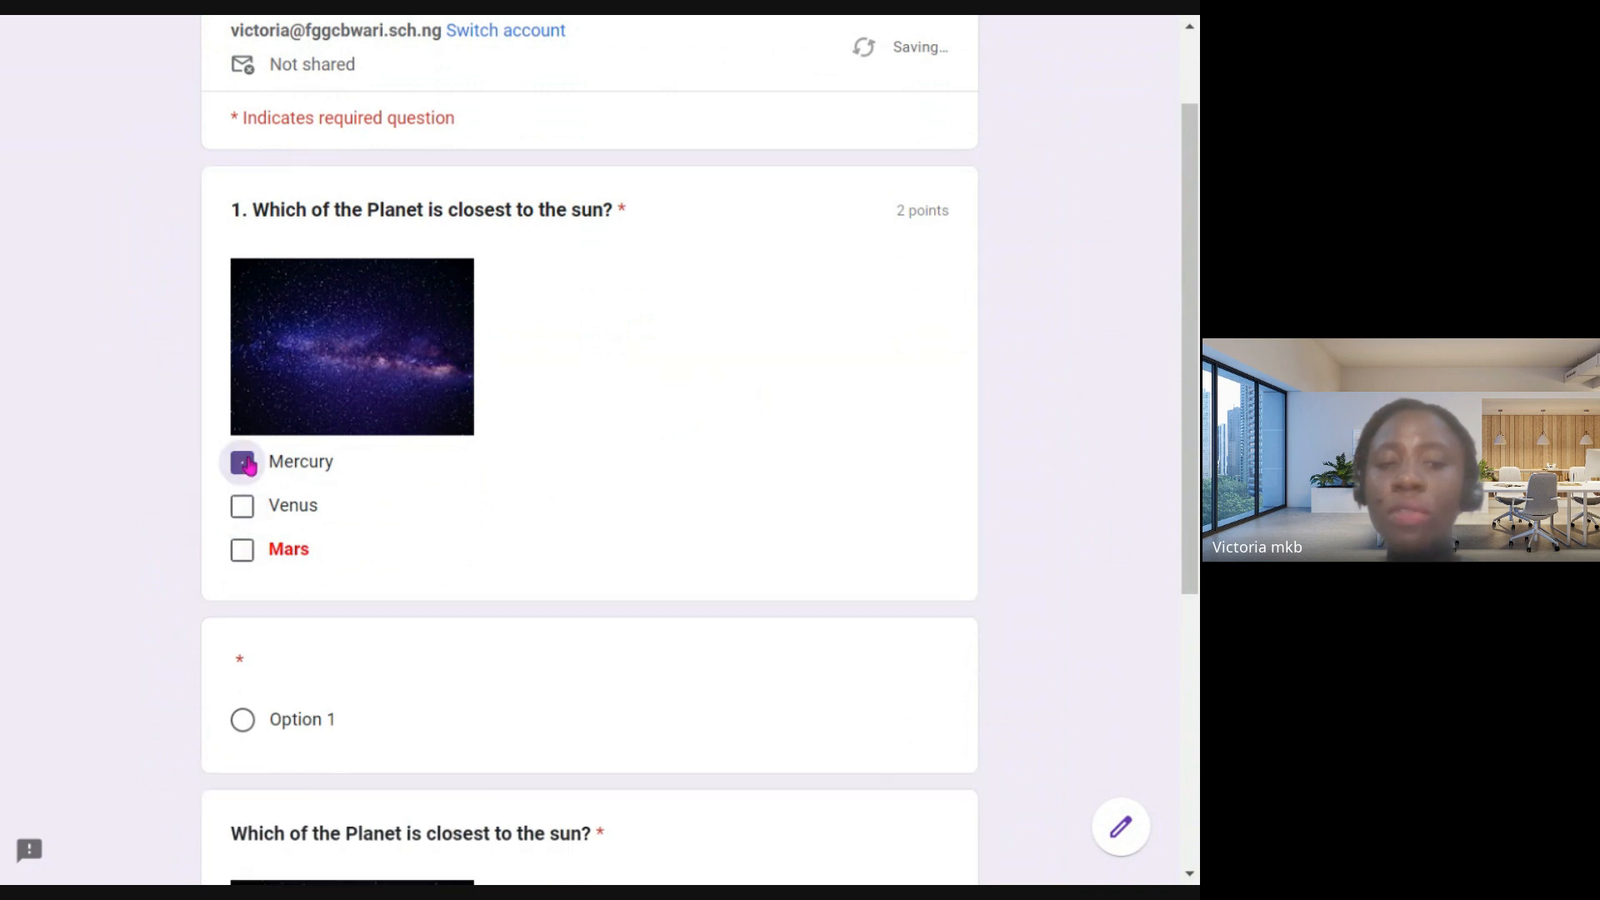
left_click(243, 506)
- Try to submit the previewed quiz with the remaining required questions unanswered, and look through the form again
scroll(536, 522, "down", 5)
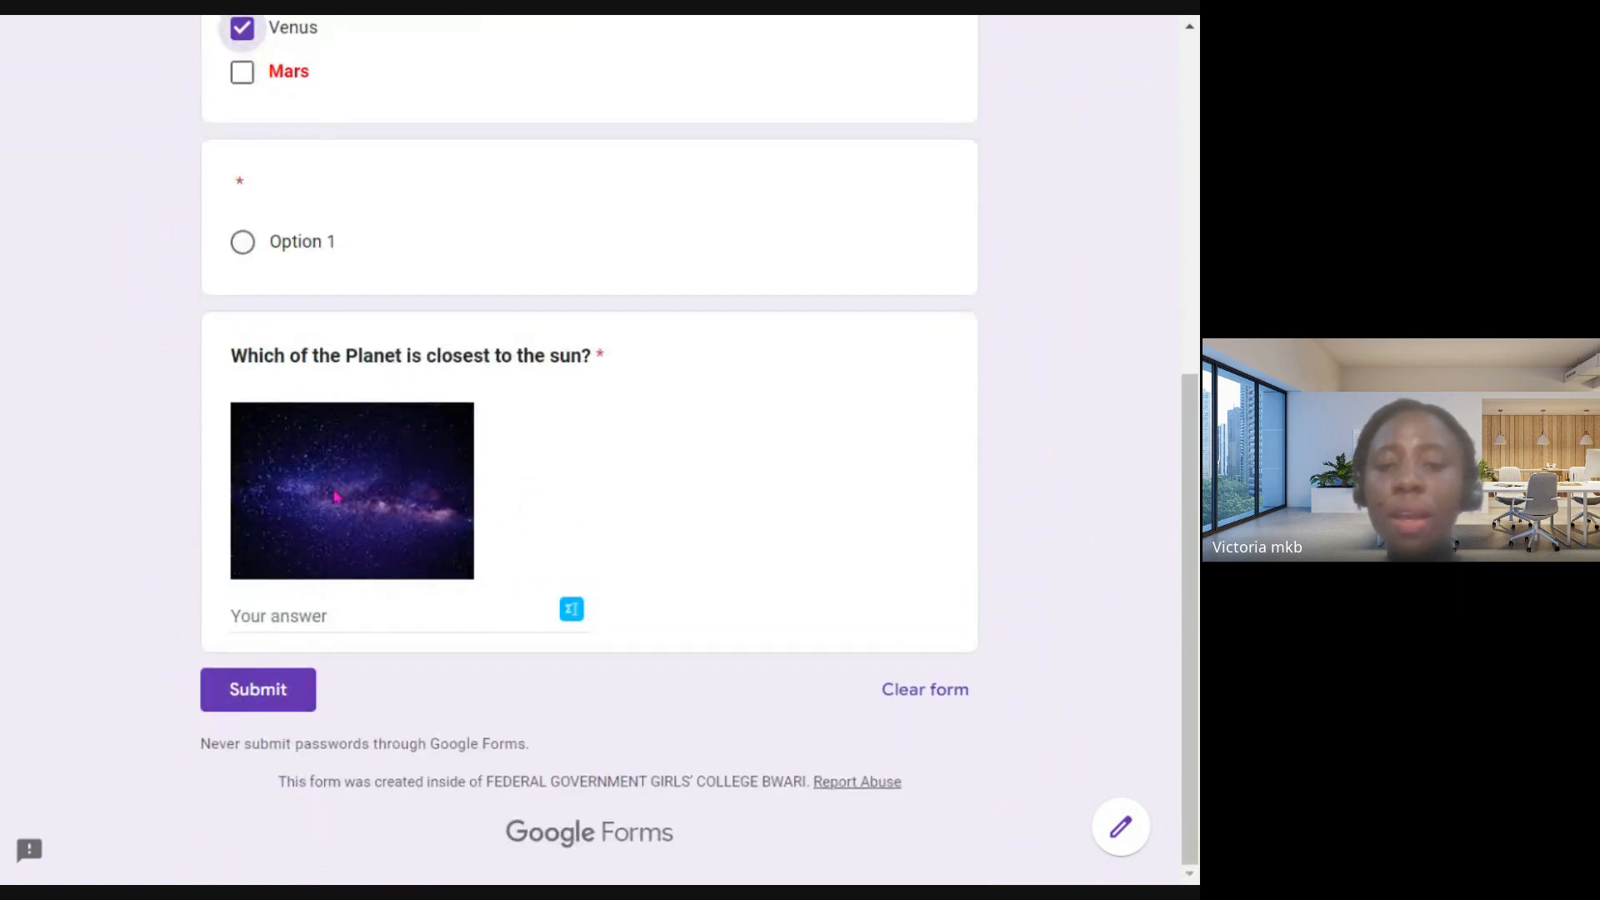
left_click(278, 690)
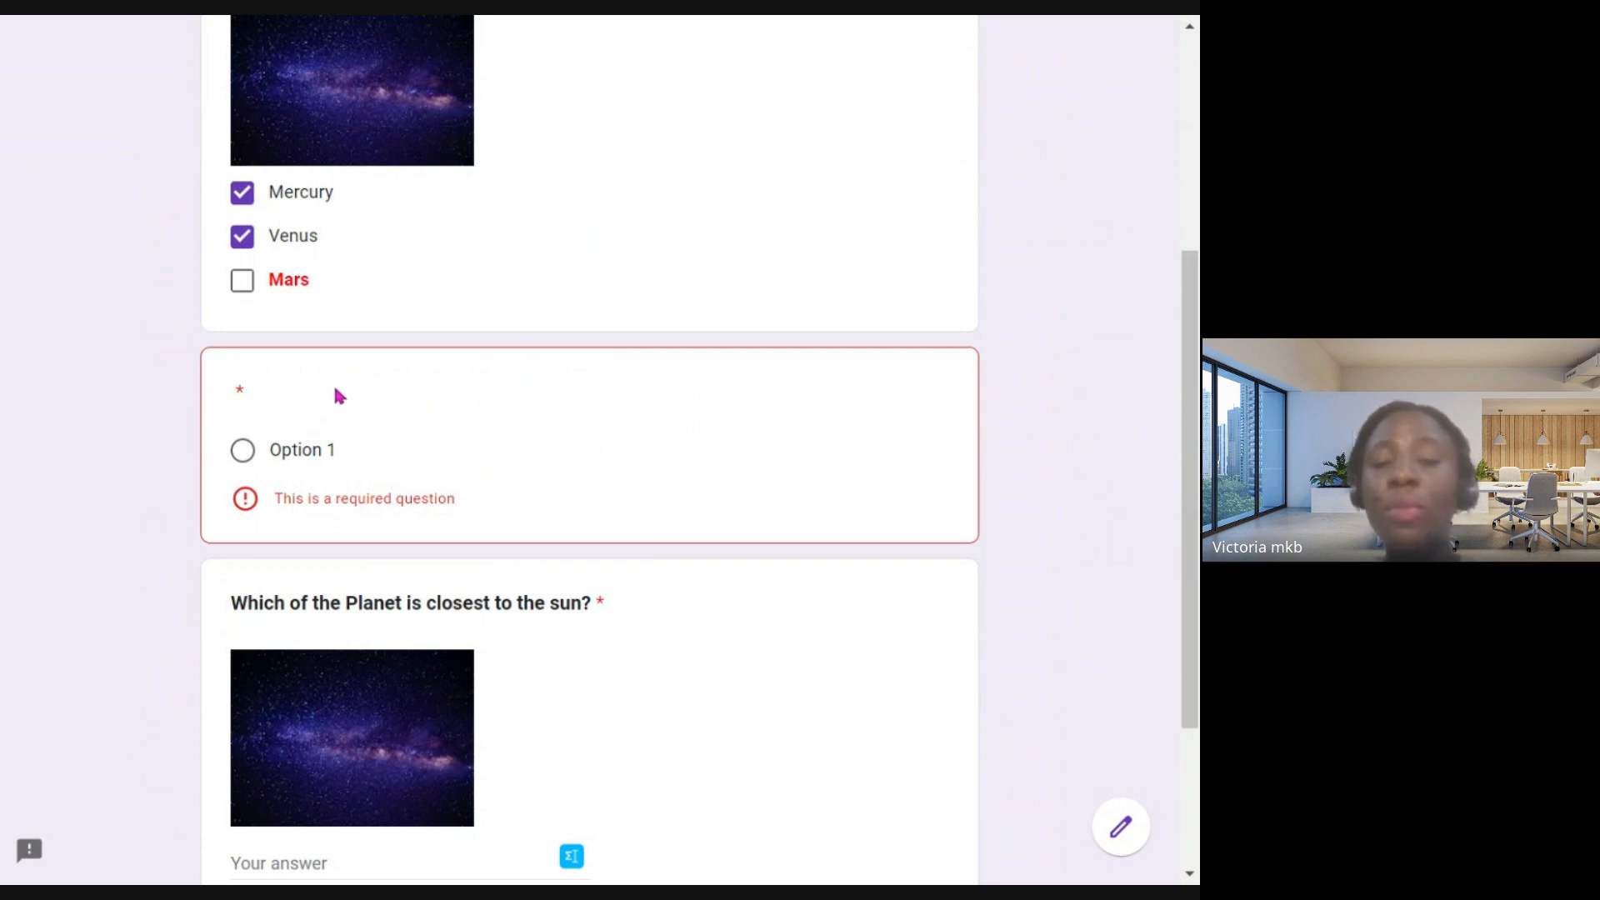
scroll(337, 429, "down", 3)
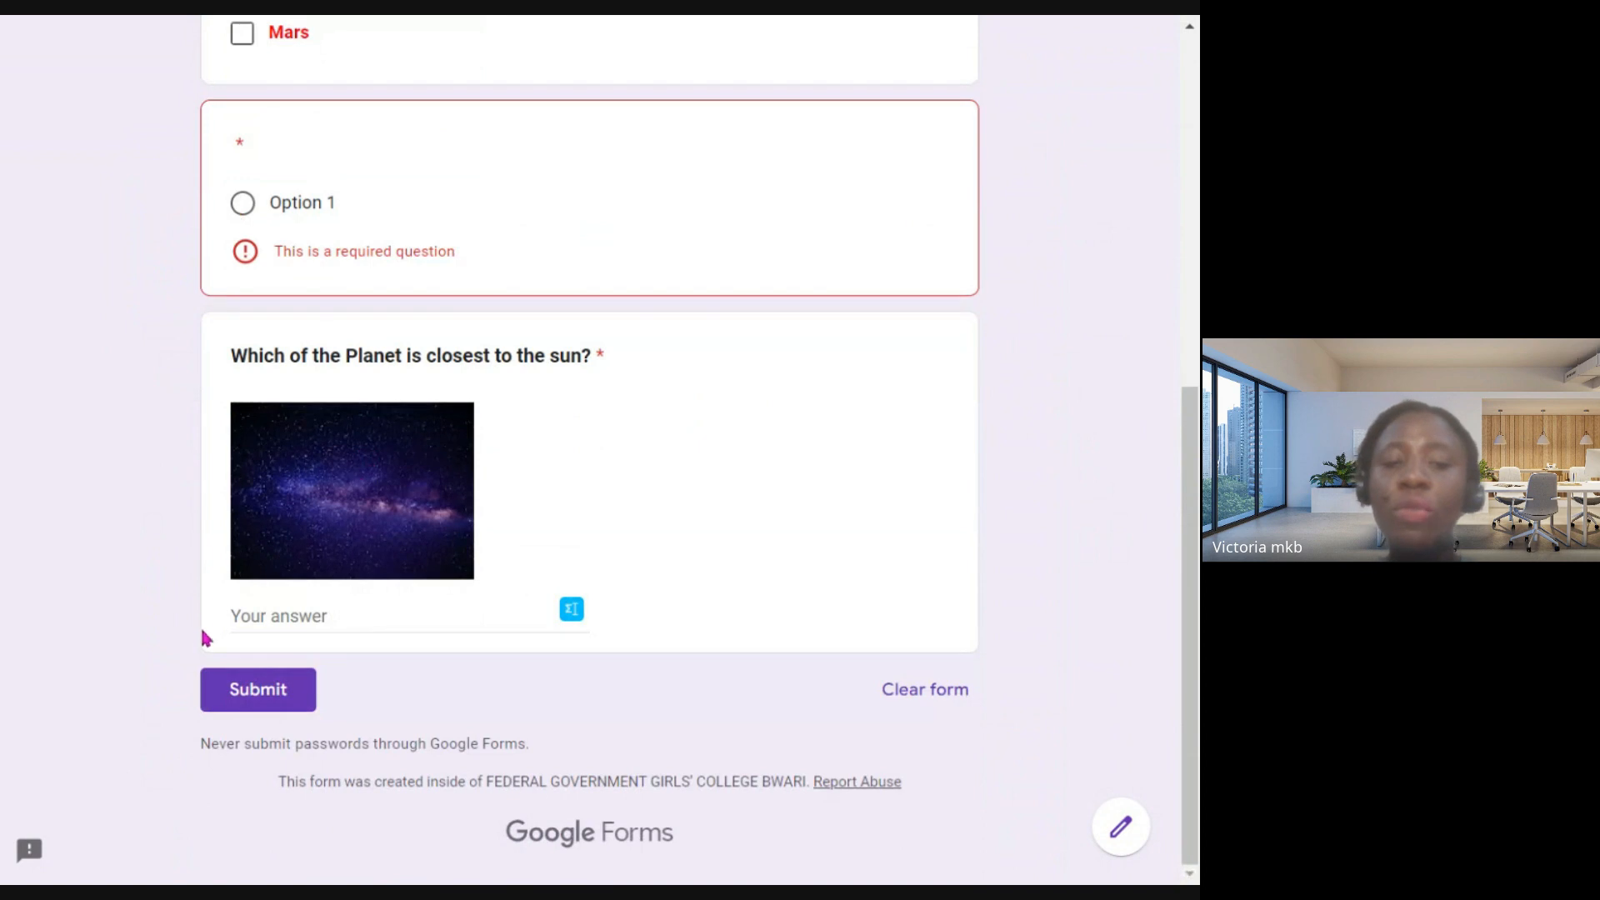
scroll(730, 431, "up", 8)
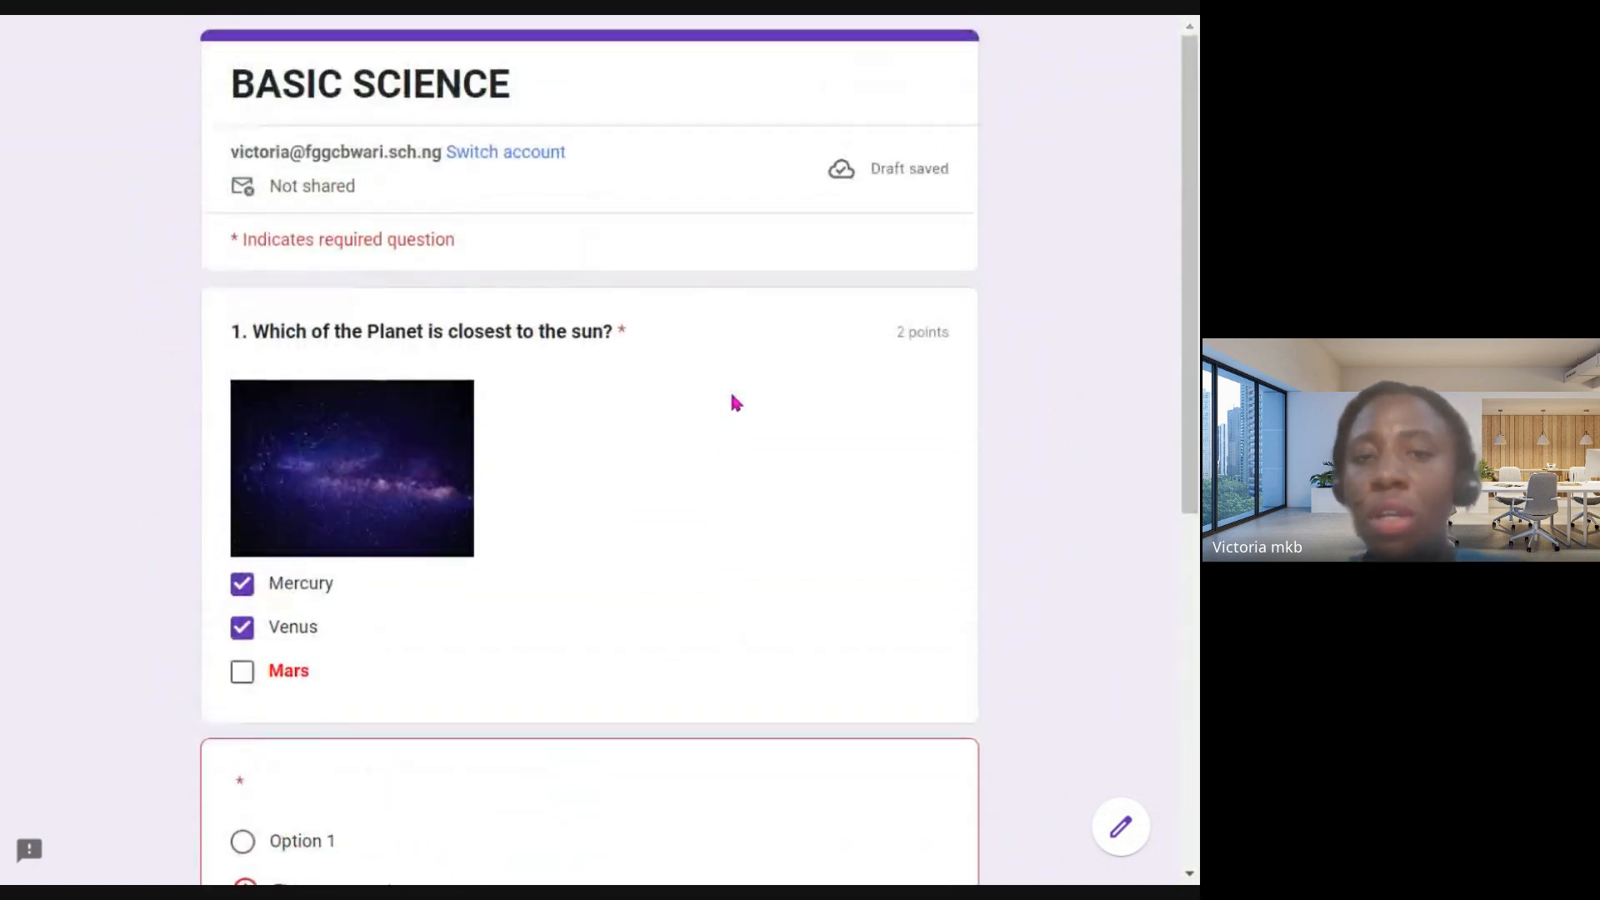